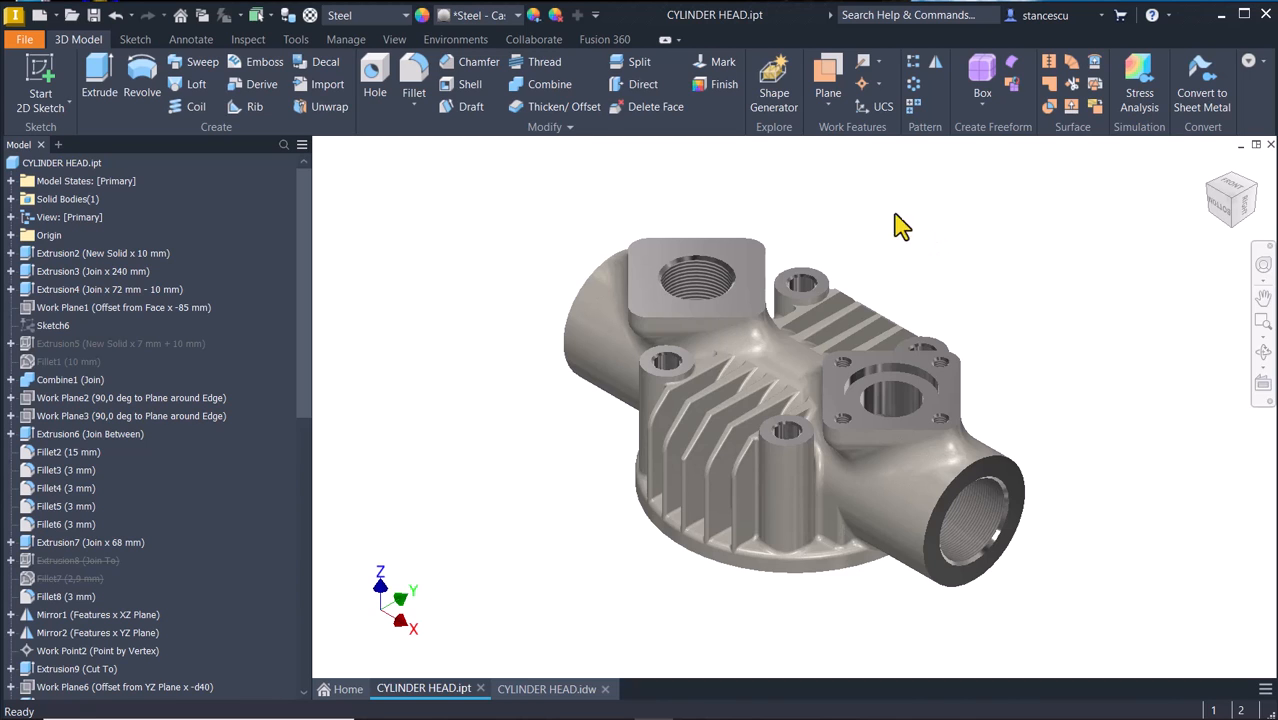
Switch to the CYLINDER HEAD.idw drawing and examine the top view and the neighbouring section views.
key("ctrl+Tab")
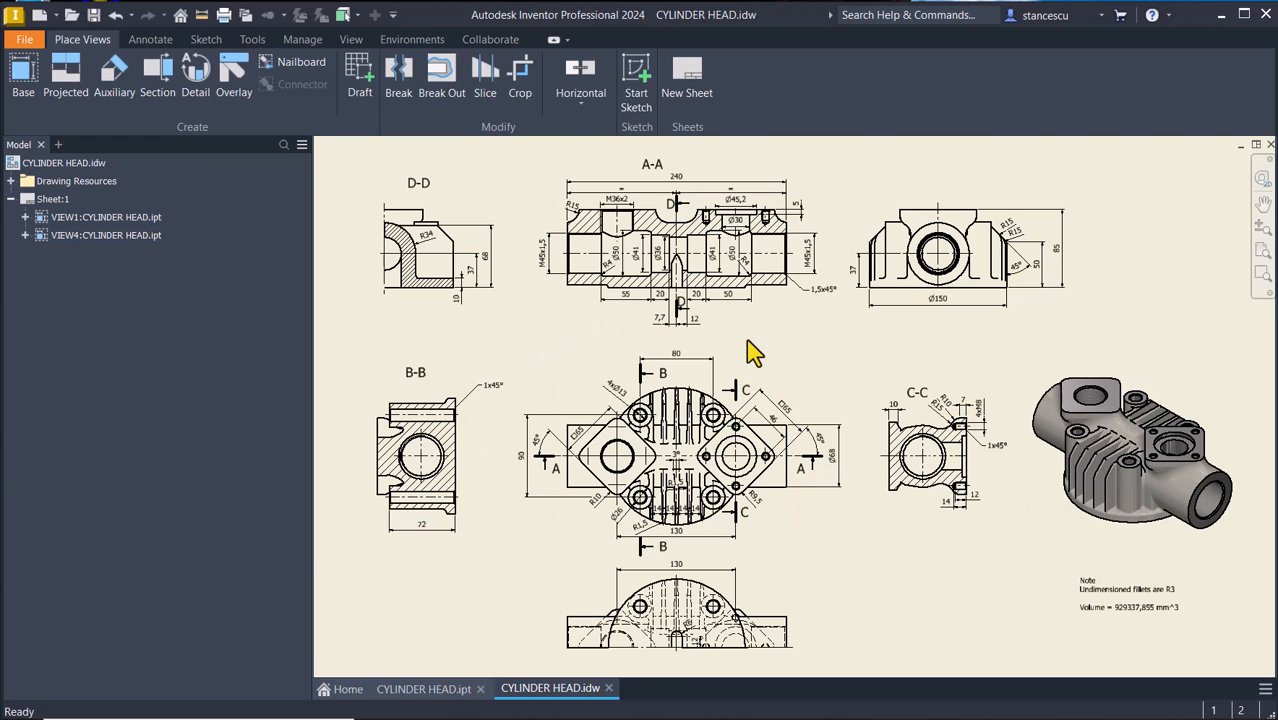
scroll(752, 352, "up", 3)
mouse_move(750, 351)
middle_mouse_down()
mouse_move(813, 485)
mouse_move(827, 208)
middle_mouse_up()
middle_click_drag(847, 305, 794, 178)
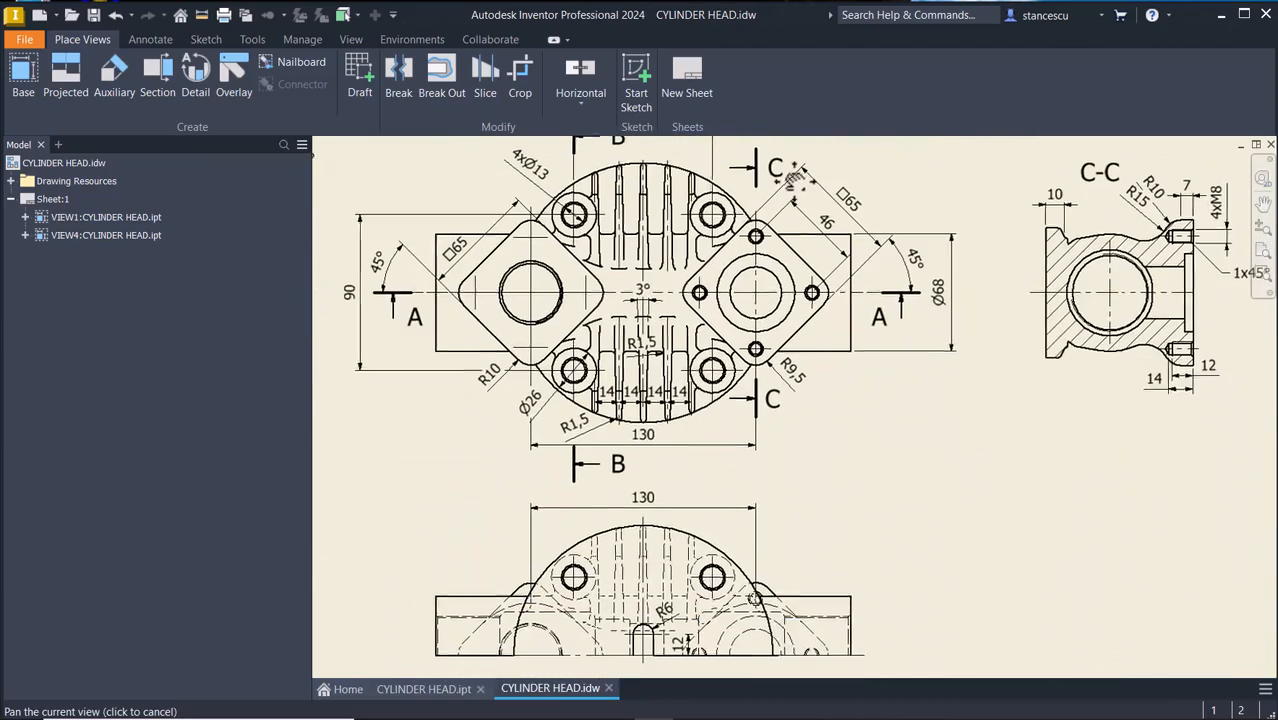
mouse_move(845, 285)
middle_mouse_down()
mouse_move(636, 334)
mouse_move(565, 328)
mouse_move(420, 458)
mouse_move(547, 293)
mouse_move(1033, 430)
middle_mouse_up()
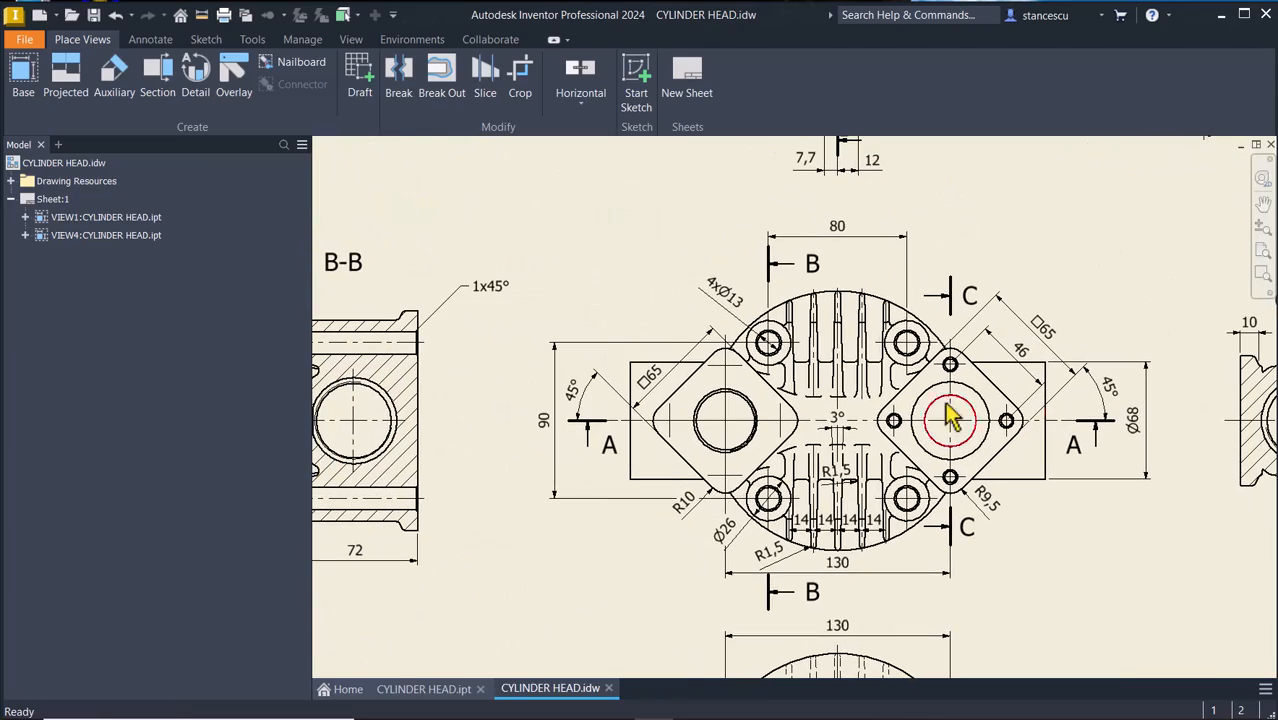
key("Home")
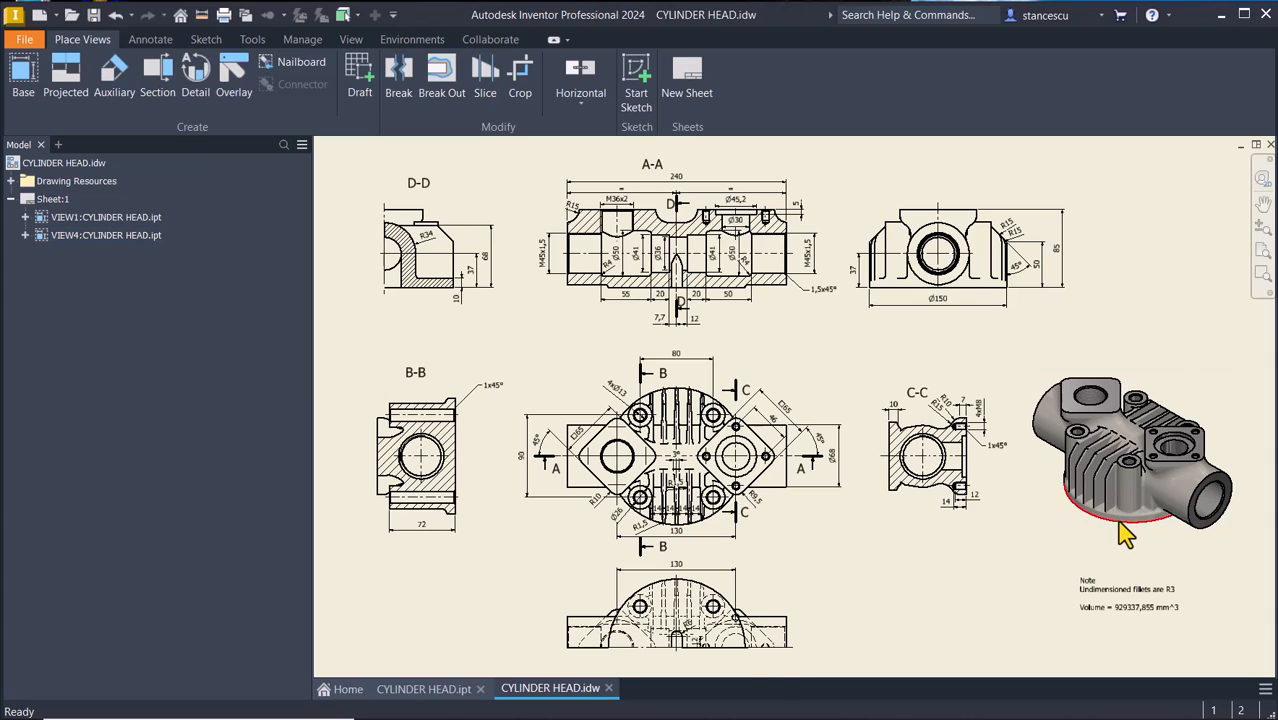
Examine the base disc's diameter in the side view and its thickness in section D-D.
left_click(938, 303)
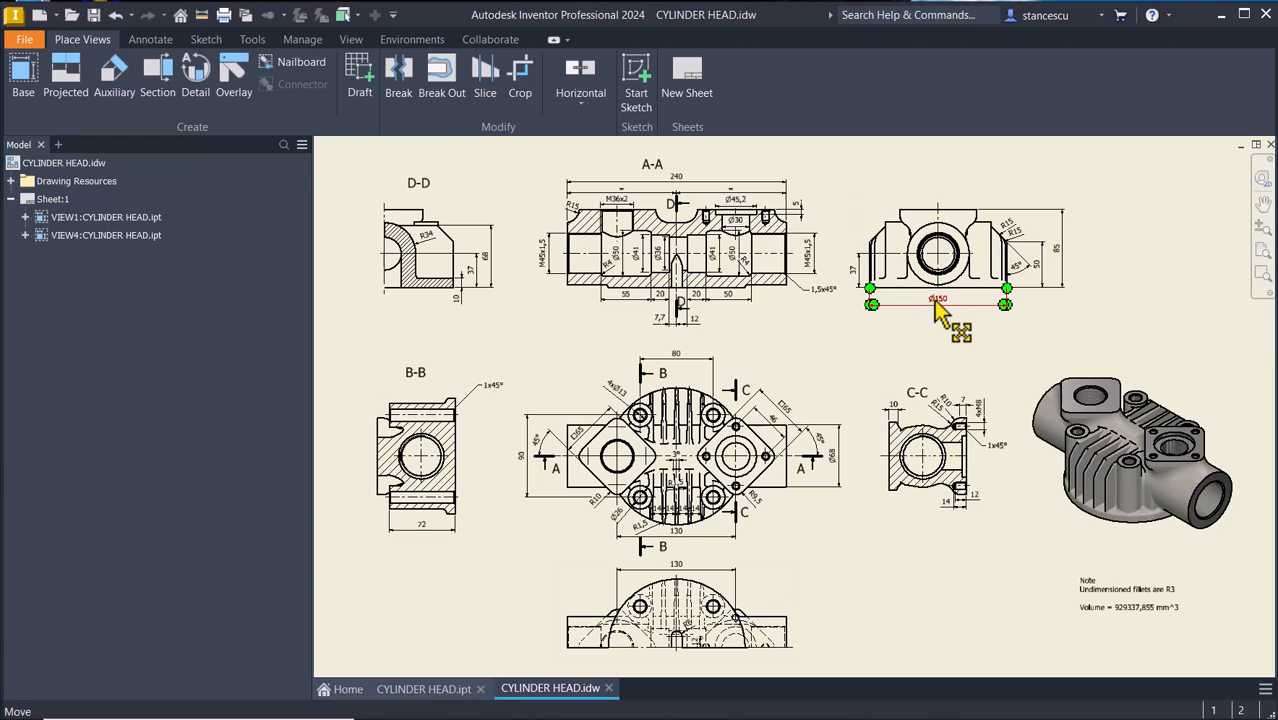
scroll(940, 312, "up", 5)
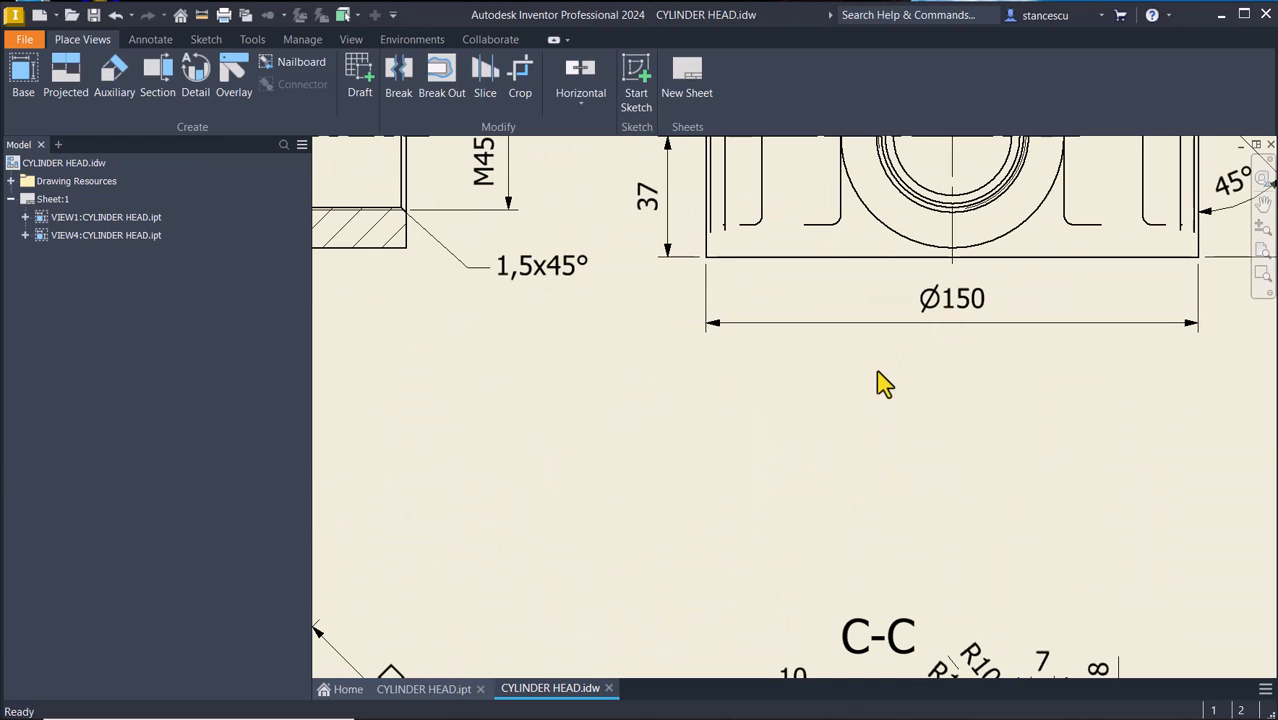
key("F2")
left_click_drag(670, 463, 1125, 485)
middle_click_drag(1118, 475, 1277, 476)
middle_click_drag(659, 418, 1277, 427)
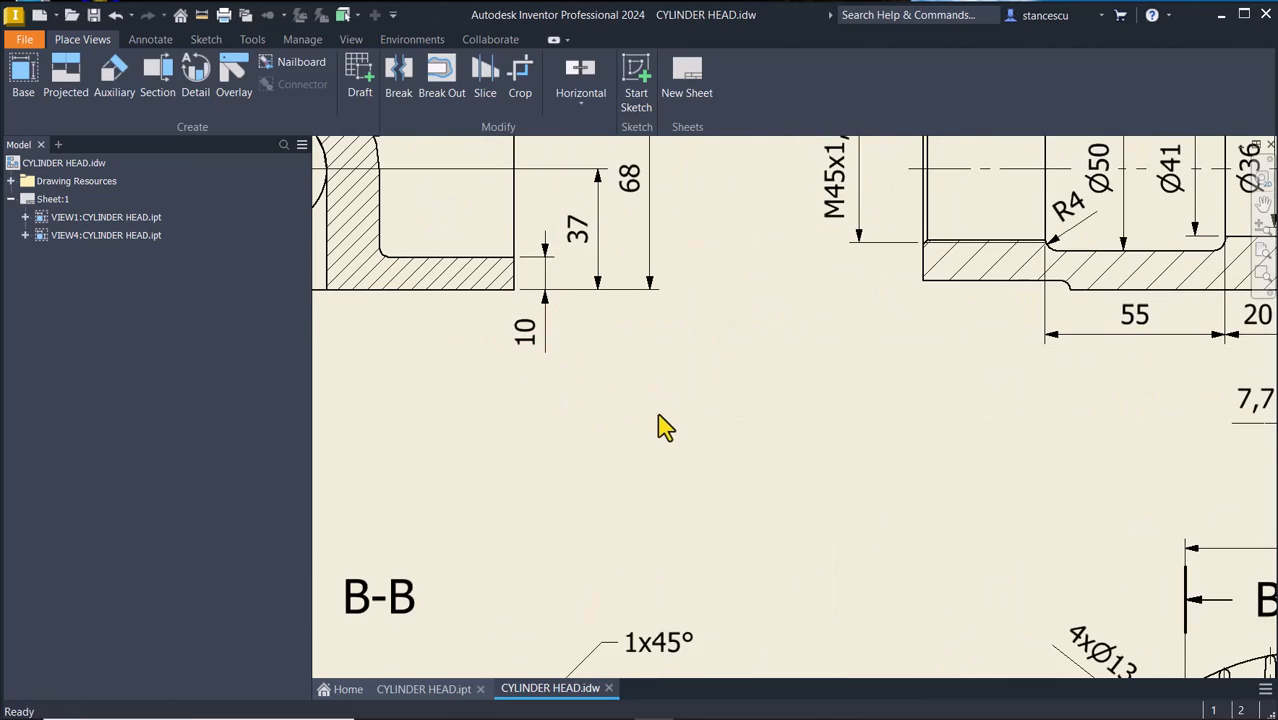
key("Home")
Create a new part from the Standard (DIN).ipt template and start a sketch on the XZ plane, viewed with X horizontal.
left_click(38, 14)
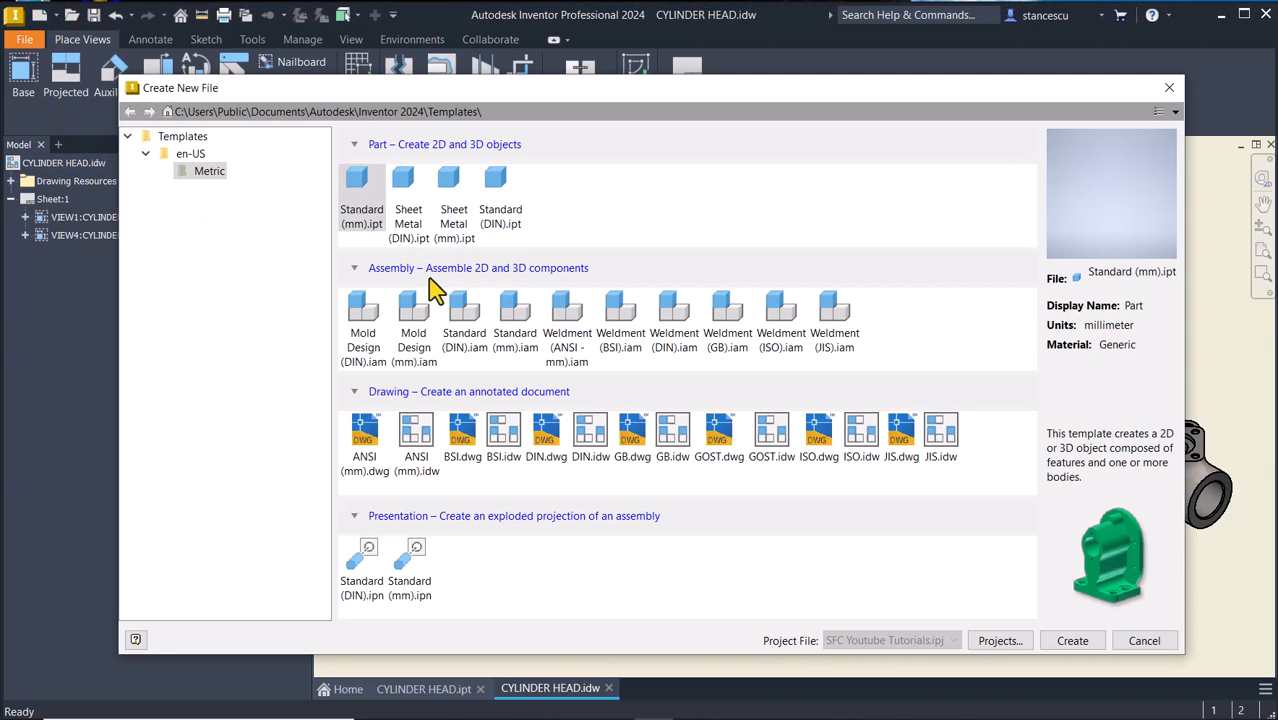
double_click(505, 200)
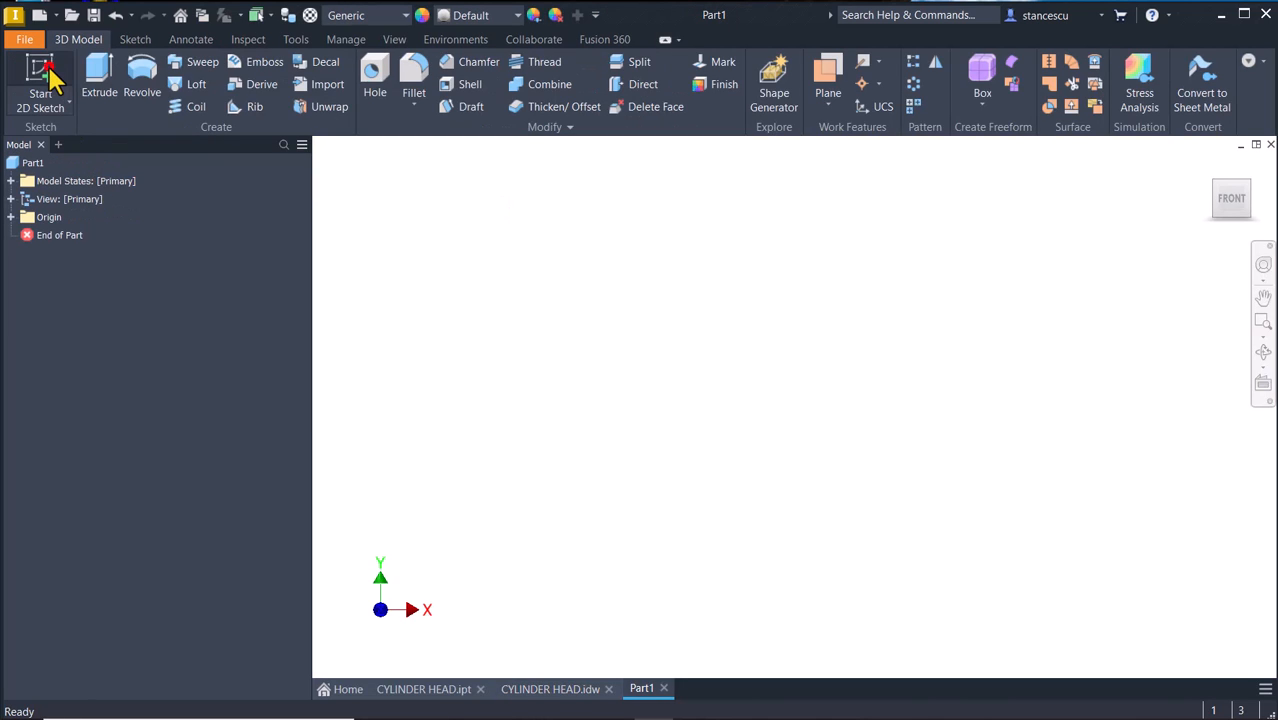
left_click(45, 72)
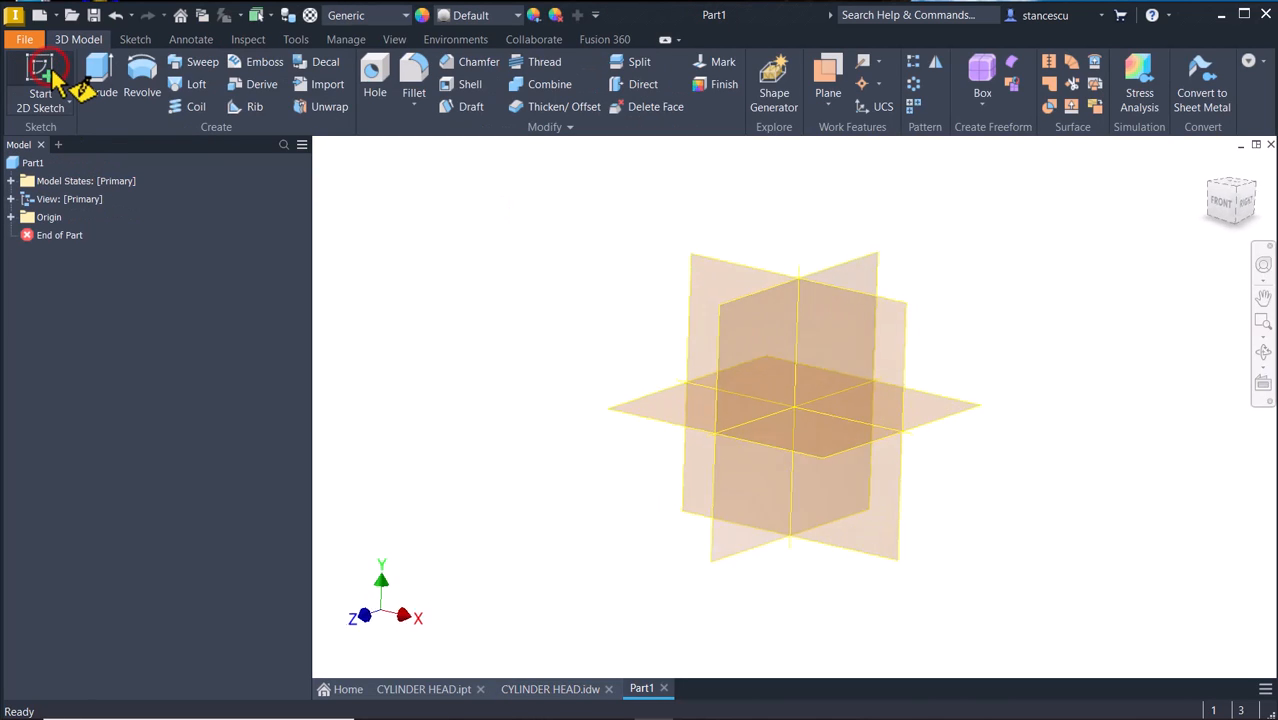
left_click(608, 398)
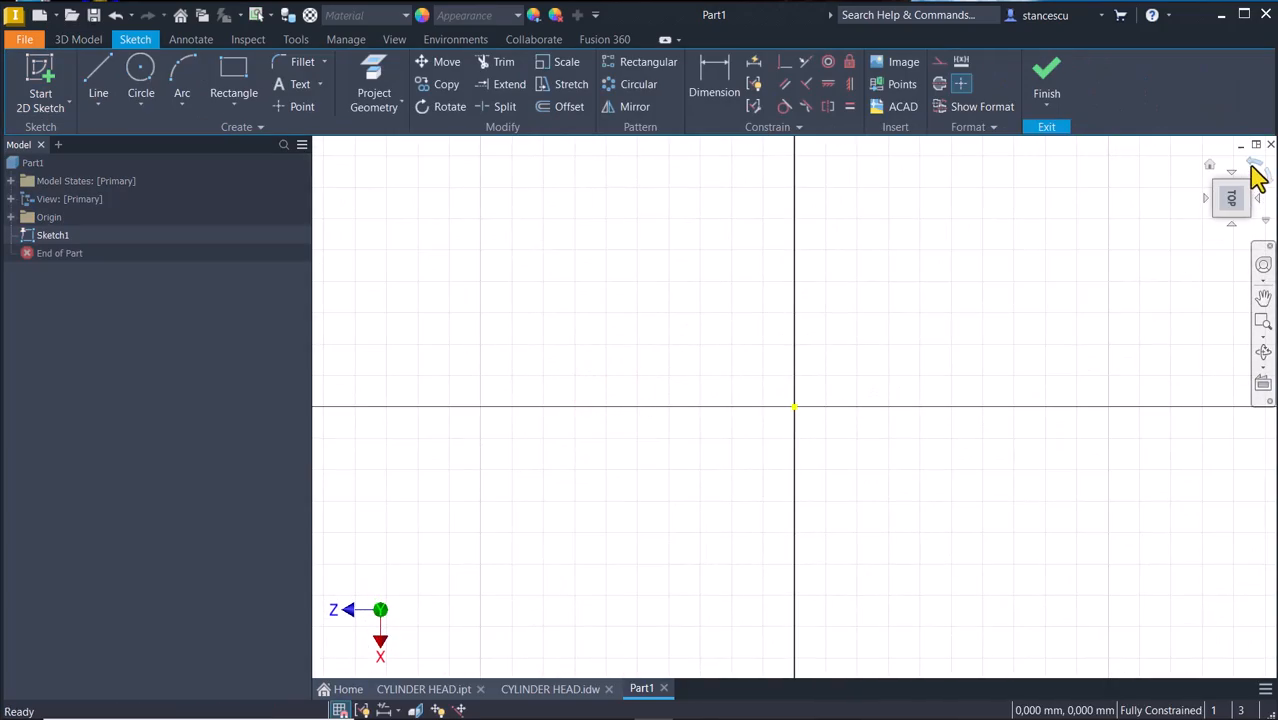
left_click(1252, 163)
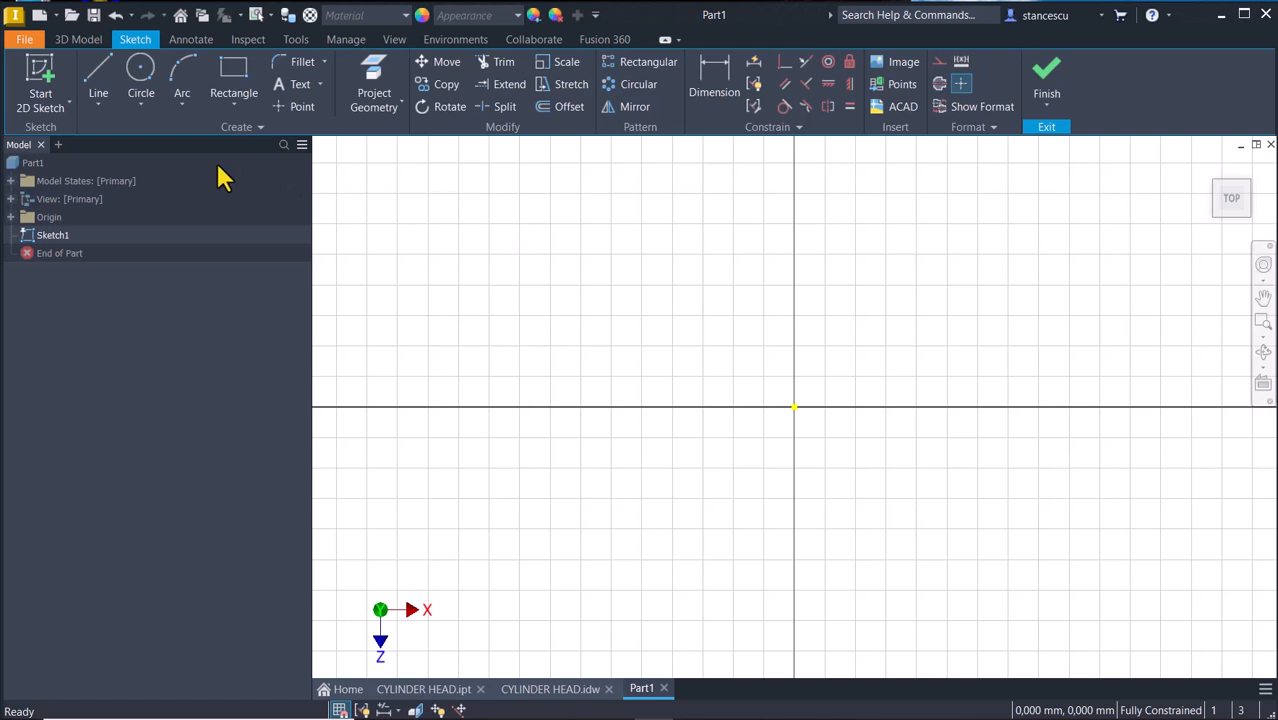
Draw a 150 mm diameter circle centred on the origin and finish the sketch.
left_click(146, 78)
left_click(795, 403)
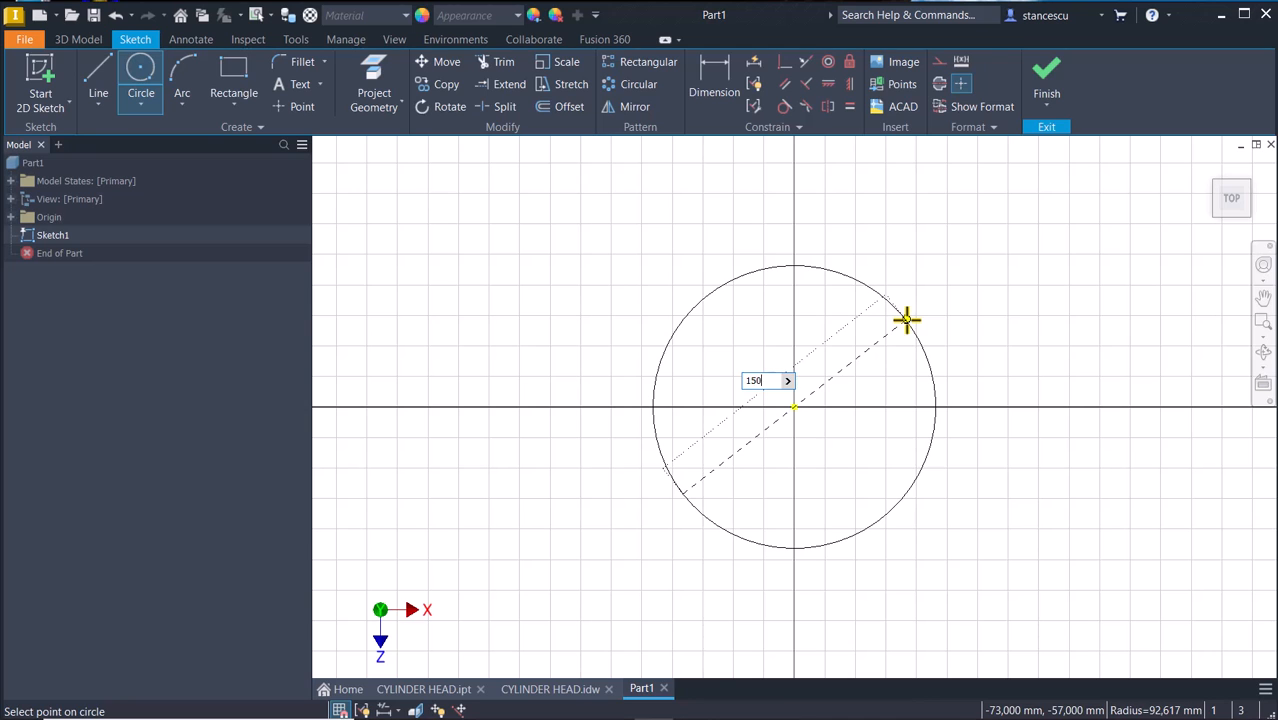
key("Return")
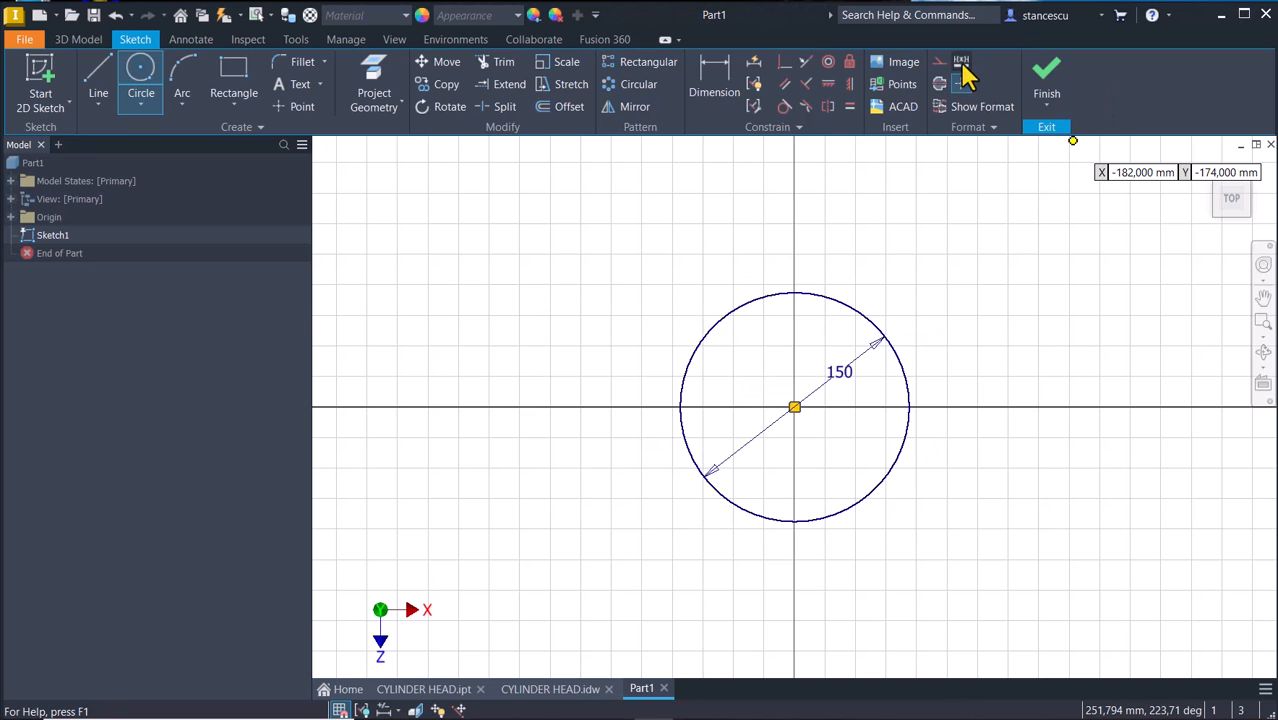
left_click(1050, 82)
Extrude the circle 10 mm upward as a new solid to form the base disc.
key("F6")
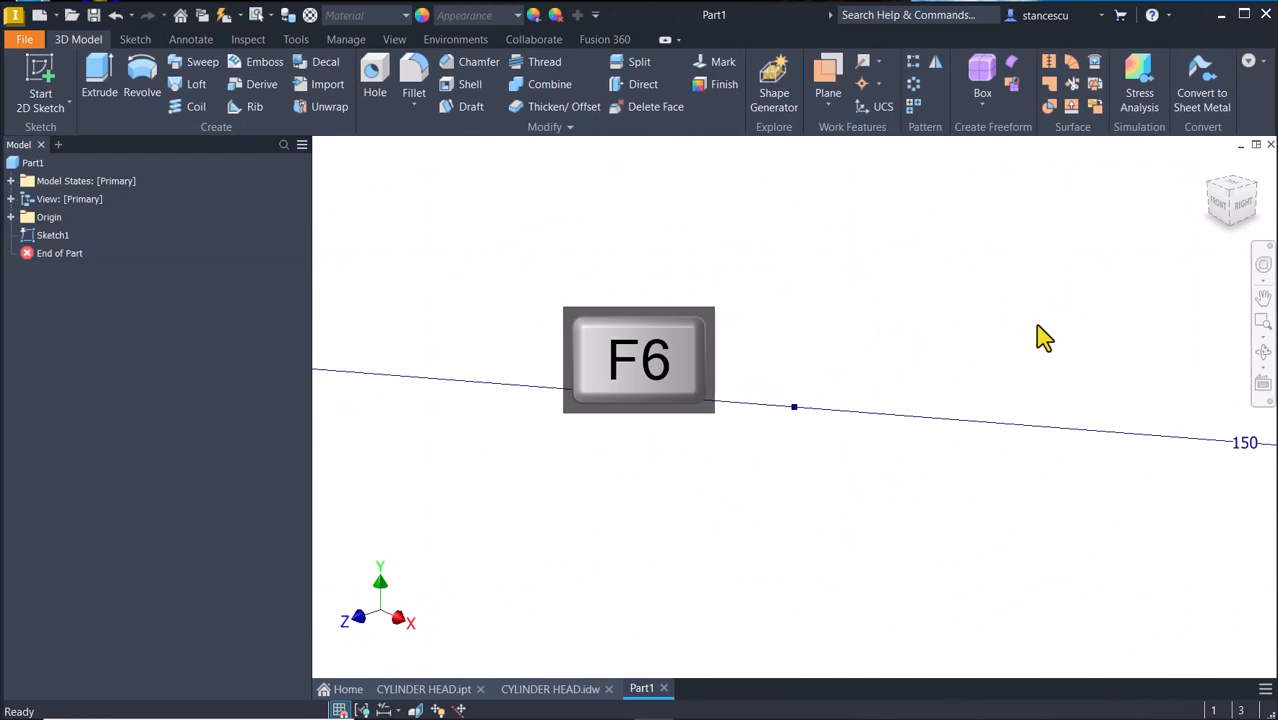
left_click(94, 79)
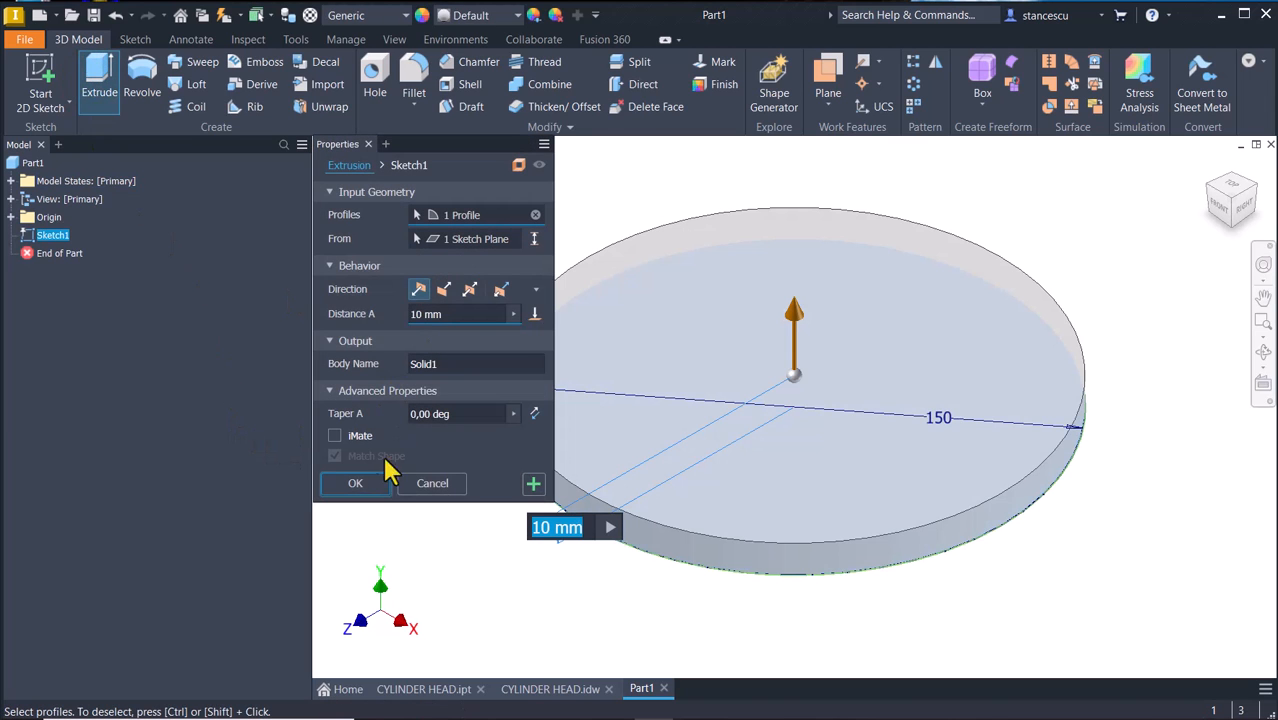
left_click(378, 492)
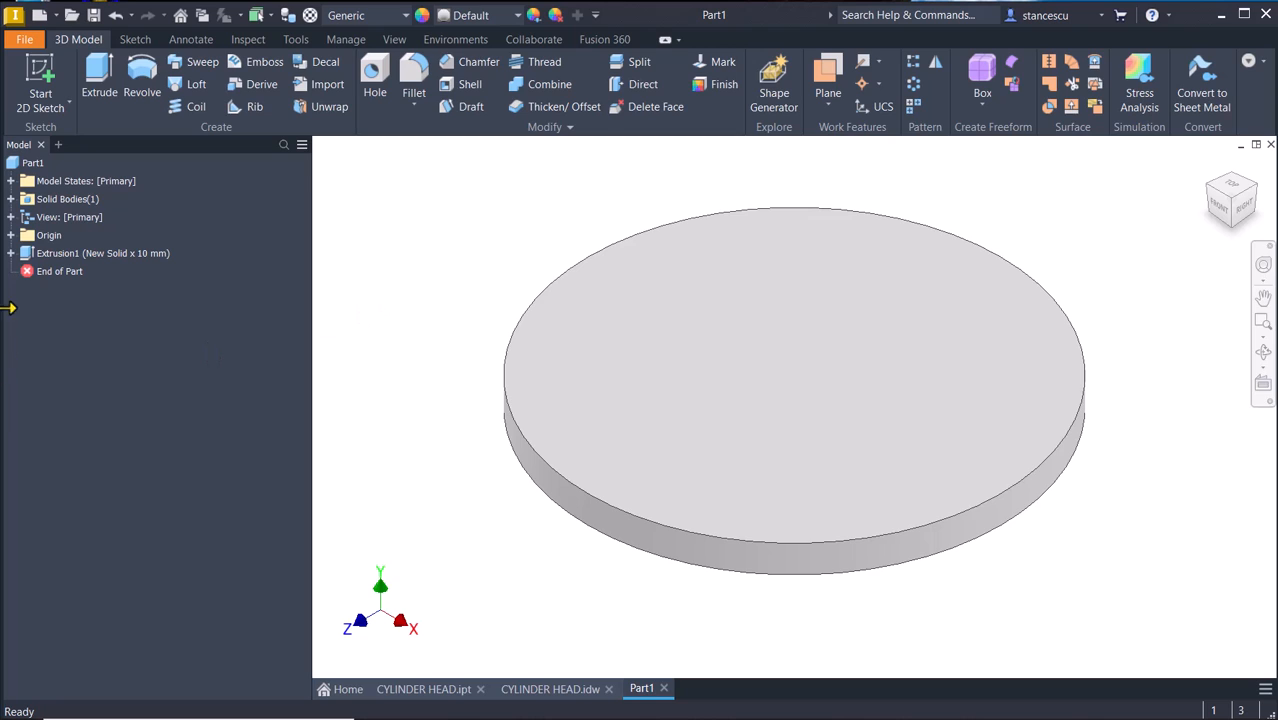
Start a sketch on the origin YZ plane and slice the graphics at the sketch plane.
left_click(11, 235)
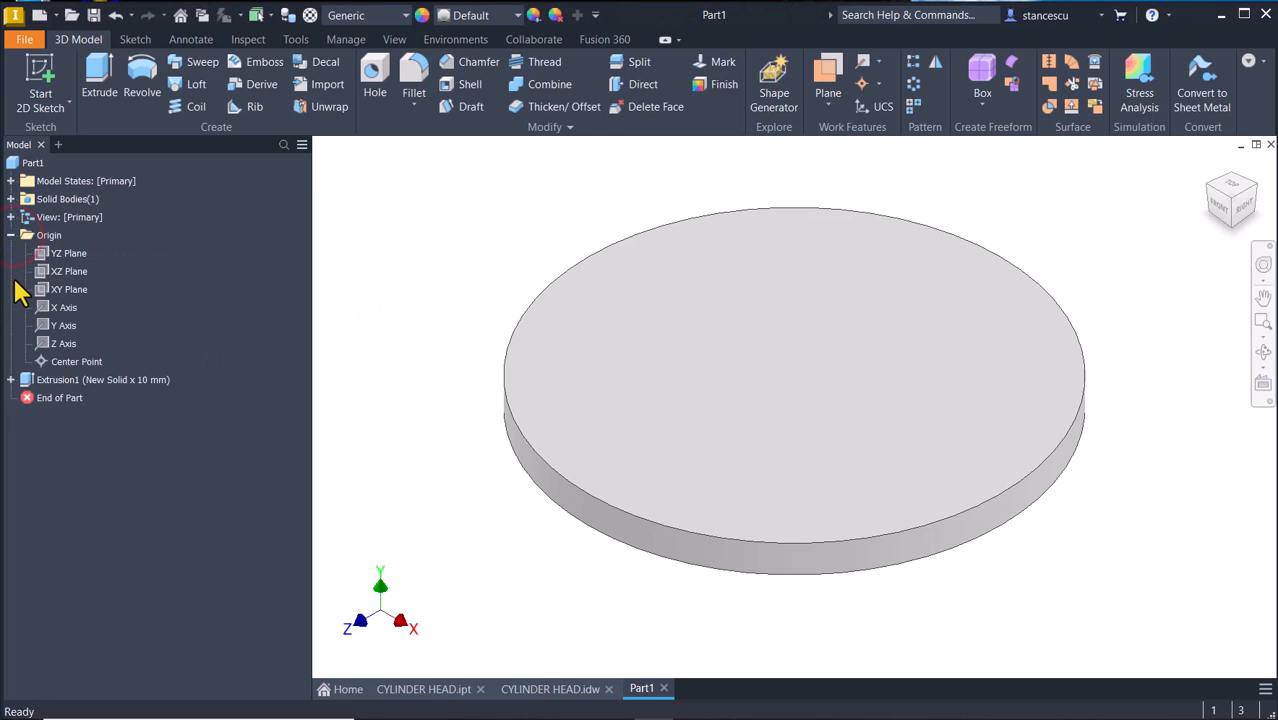
left_click(40, 256)
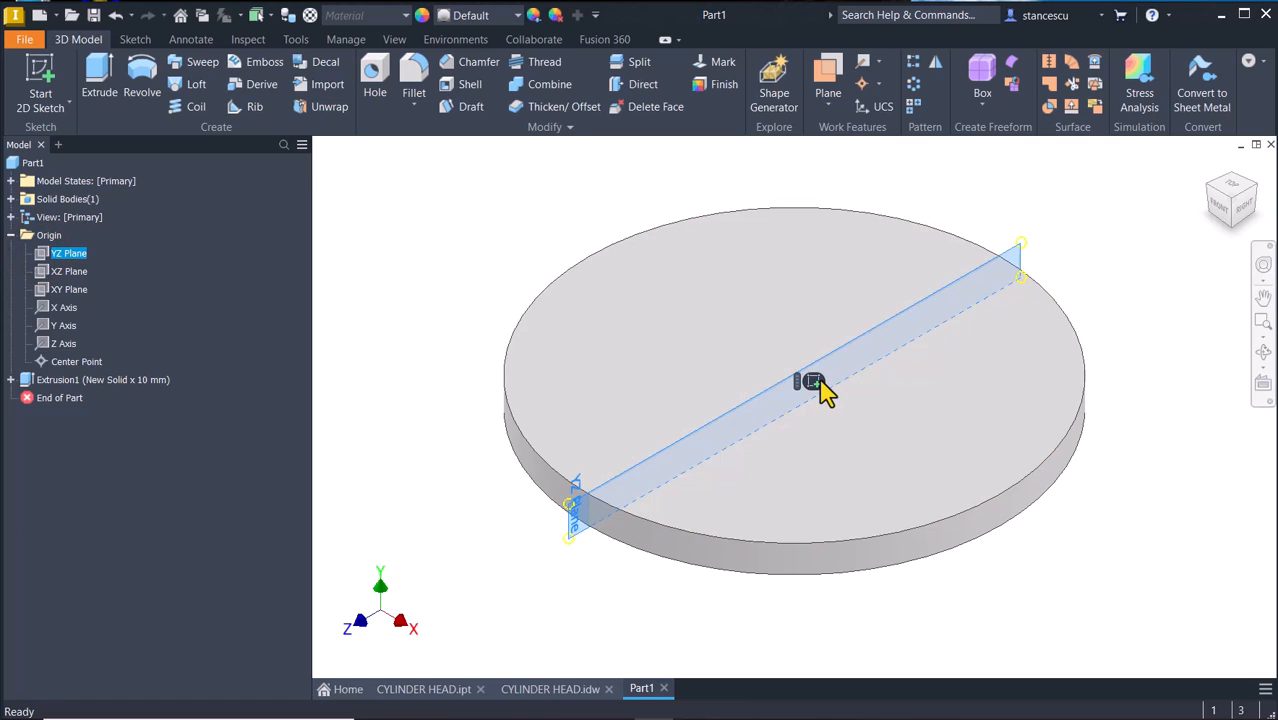
key("s")
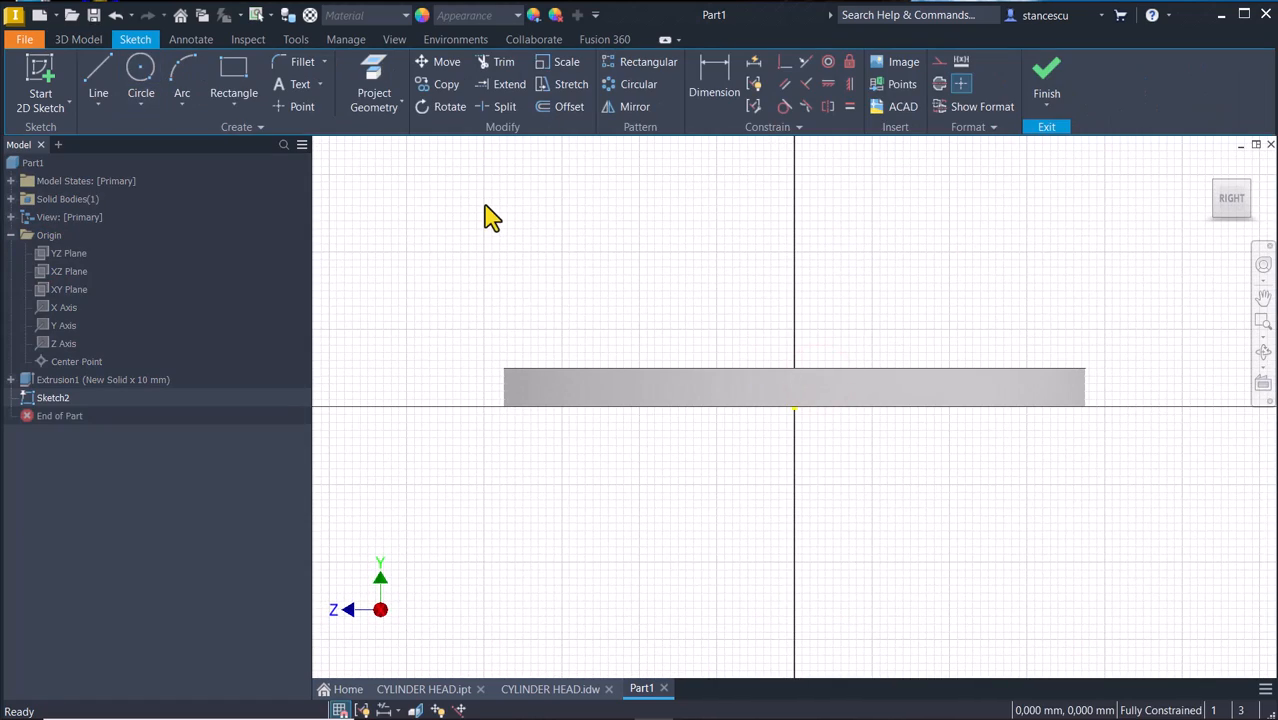
key("F7")
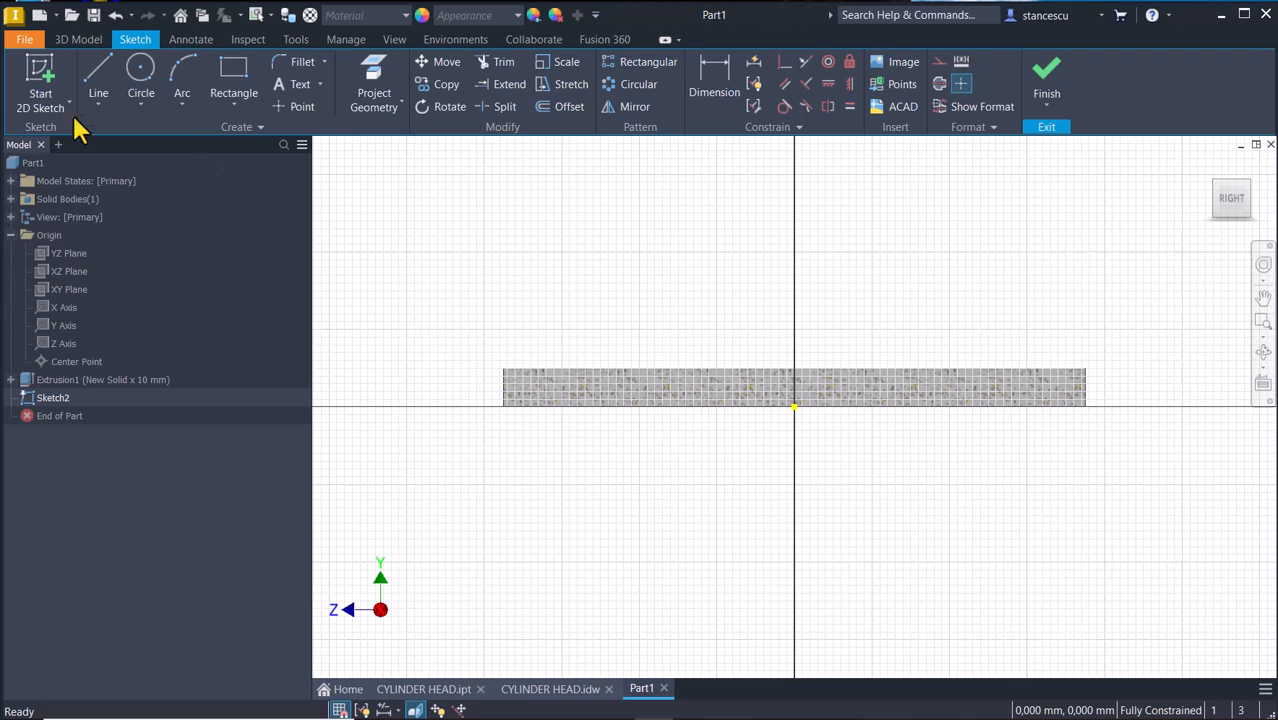
Draw a circle with a 34 mm radius above the base disc, entering its size as a radius.
left_click(141, 67)
left_click(770, 243)
right_click(849, 285)
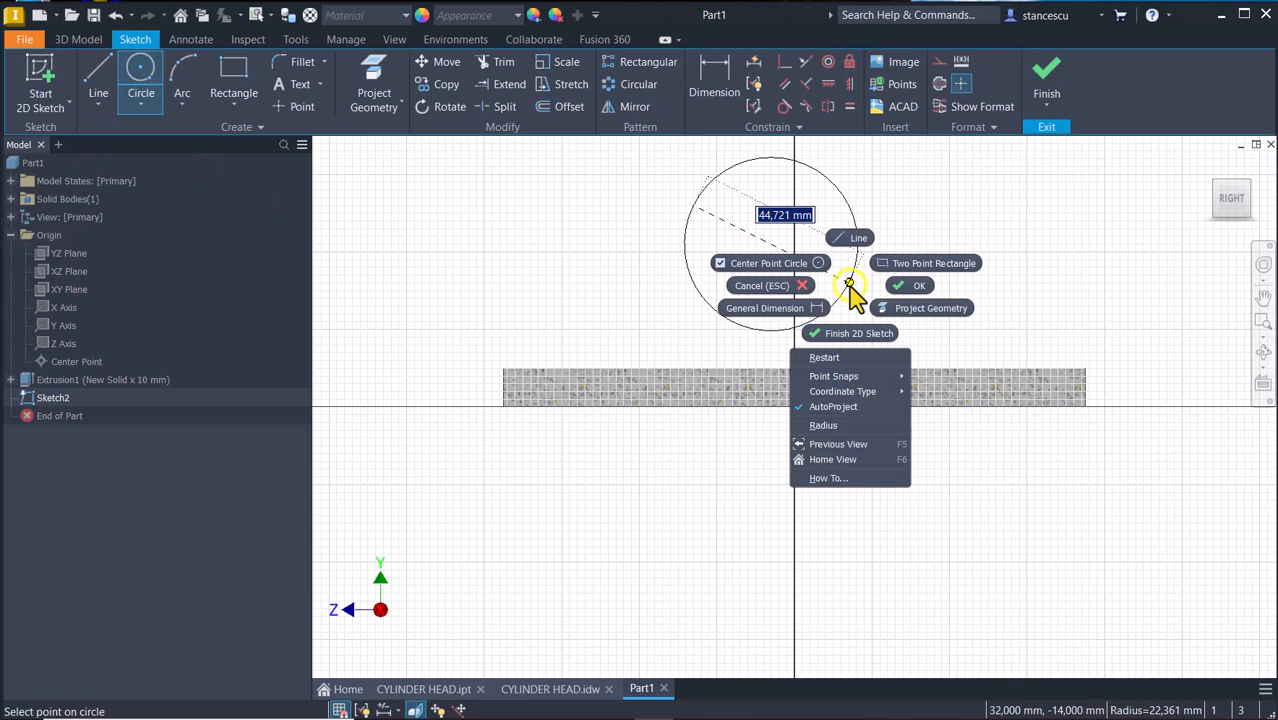
left_click(837, 427)
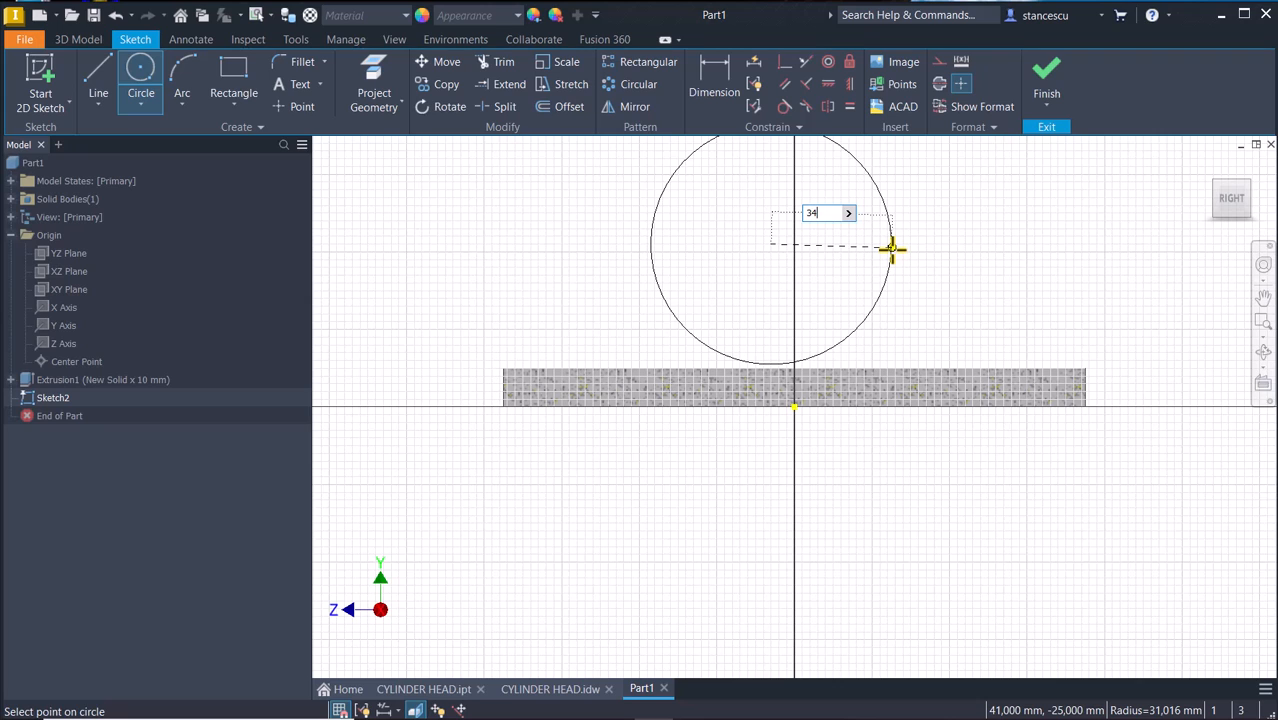
key("Return")
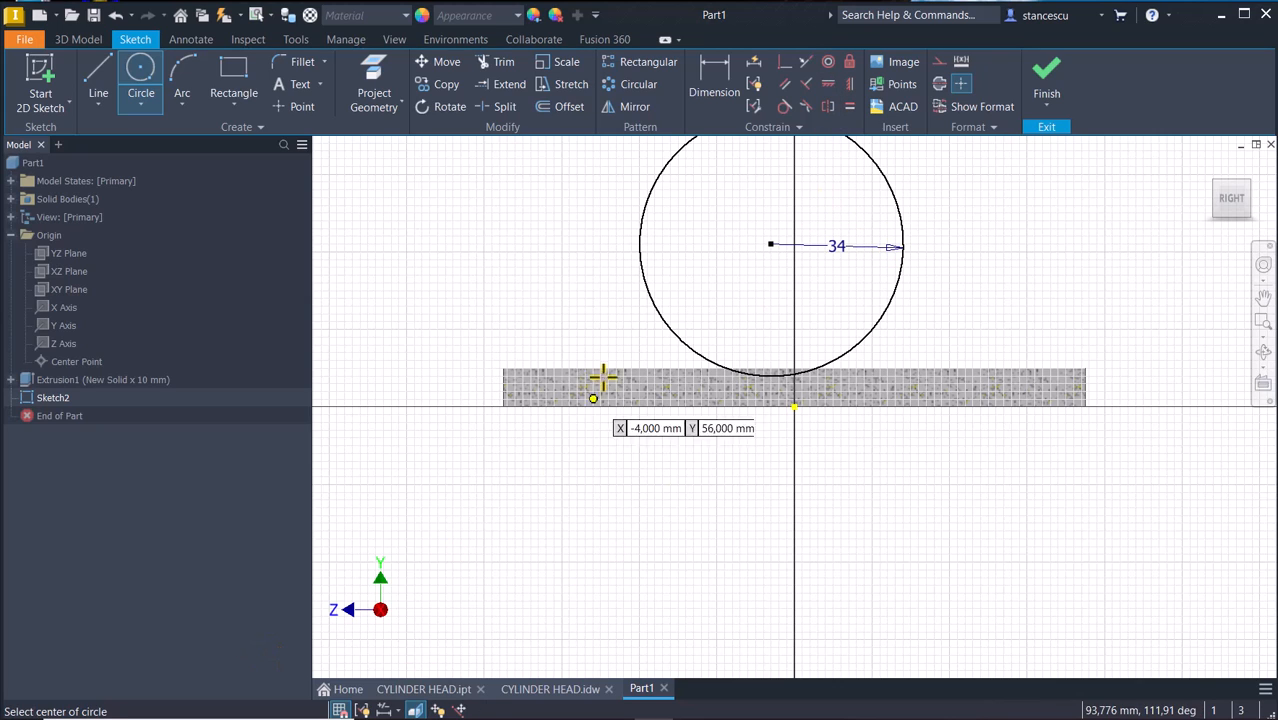
Constrain the circle's centre to lie directly above the origin point.
left_click(830, 86)
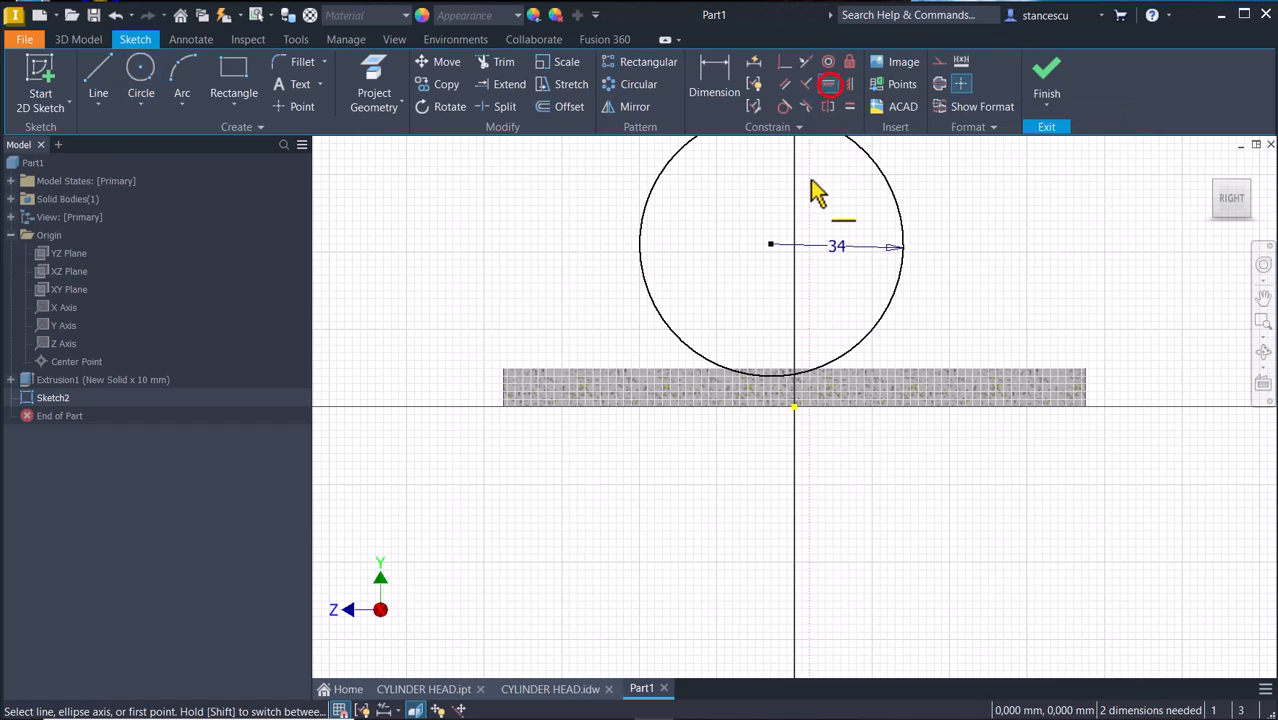
left_click(771, 245)
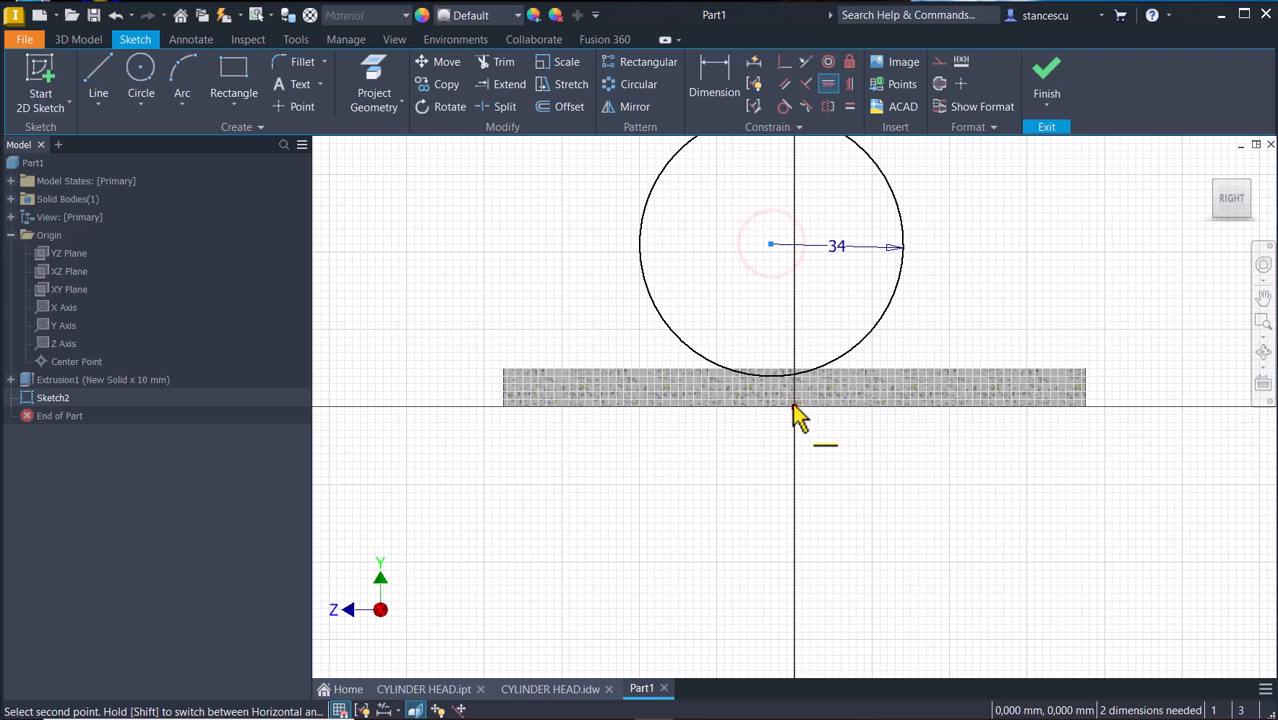
left_click(791, 403)
Dimension the circle's centre 37 mm above the origin and finish the sketch.
left_click(709, 90)
left_click(905, 315)
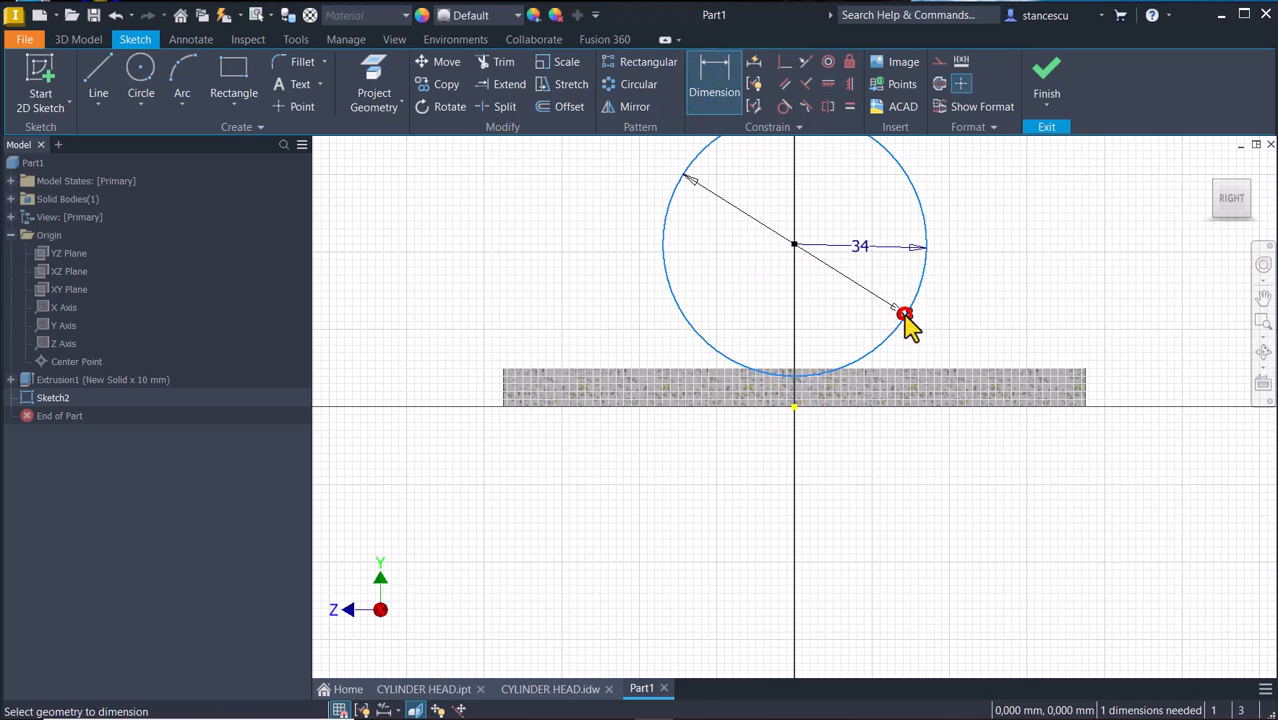
left_click(794, 408)
left_click(1150, 298)
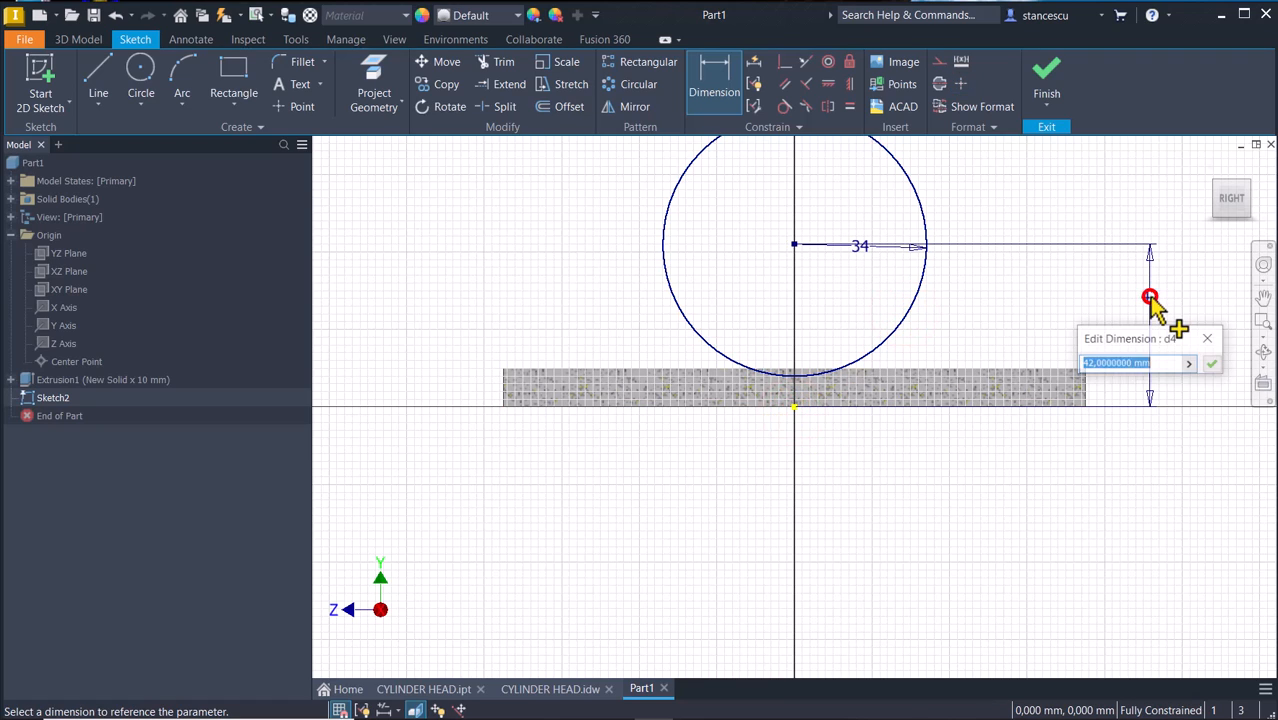
type("37")
key("Return")
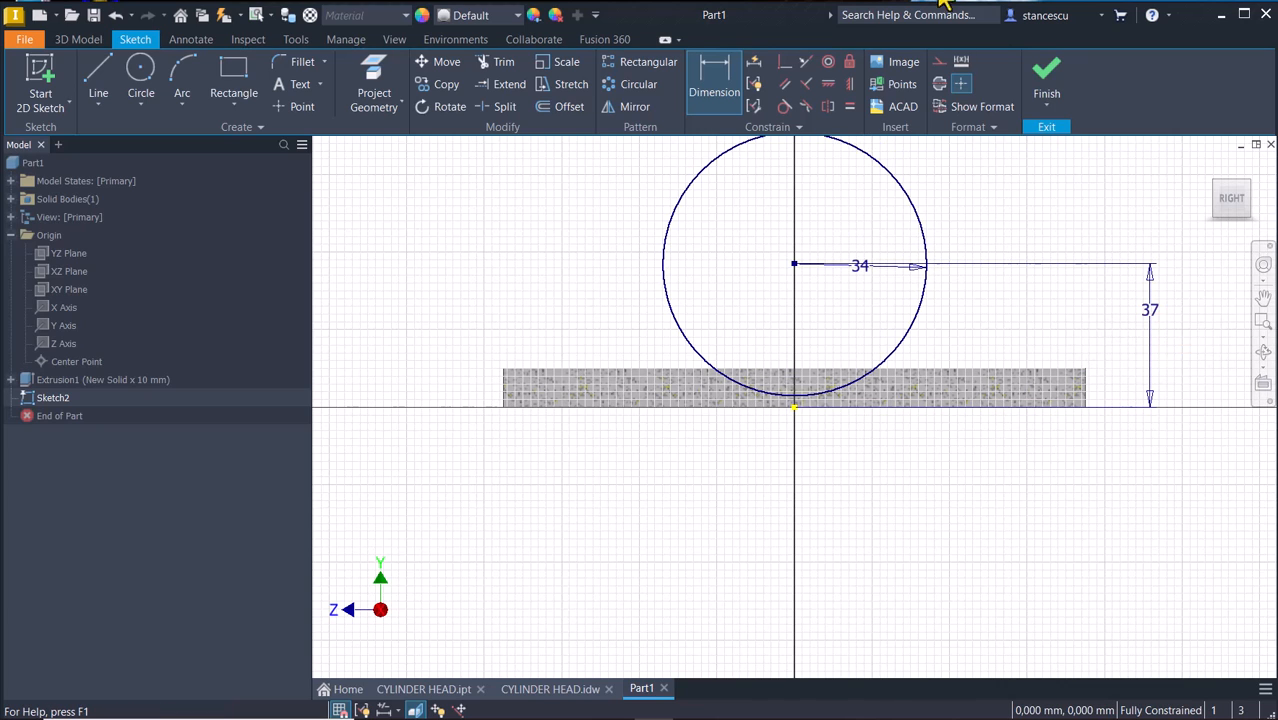
left_click(1047, 90)
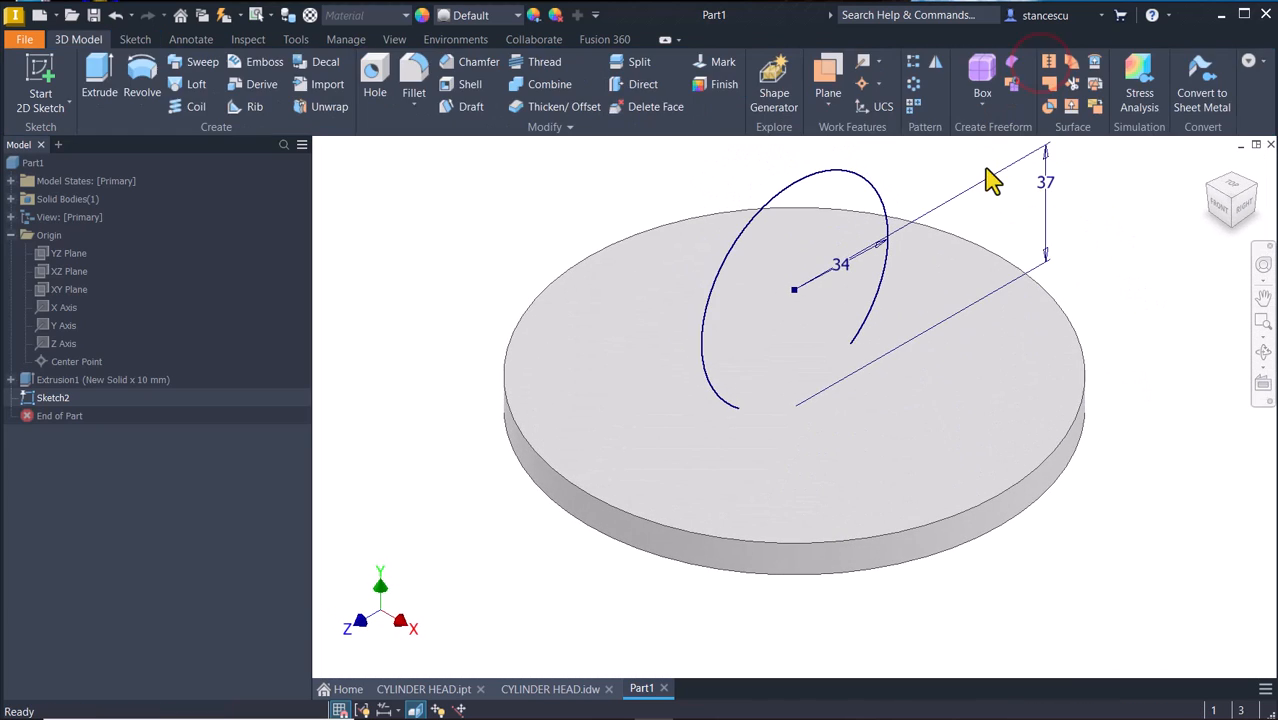
Extrude the circle symmetrically to a total length of 240 mm, joined to the base disc.
key("F6")
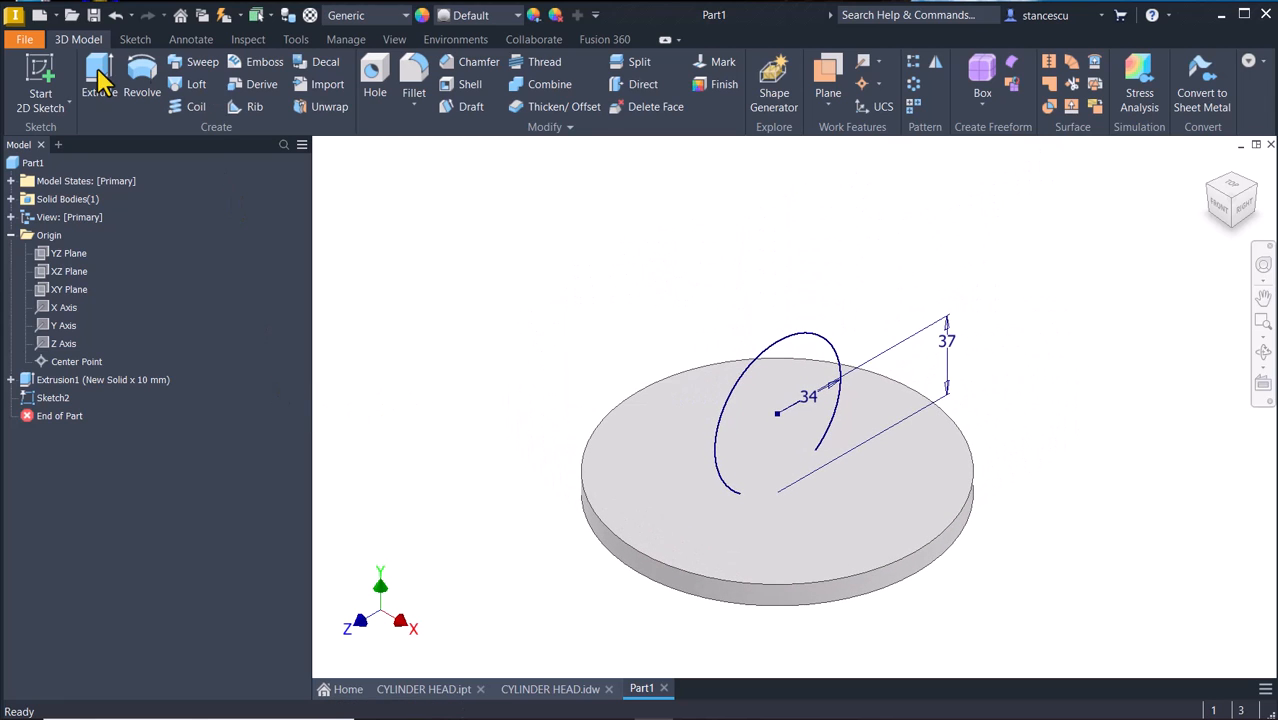
left_click(98, 76)
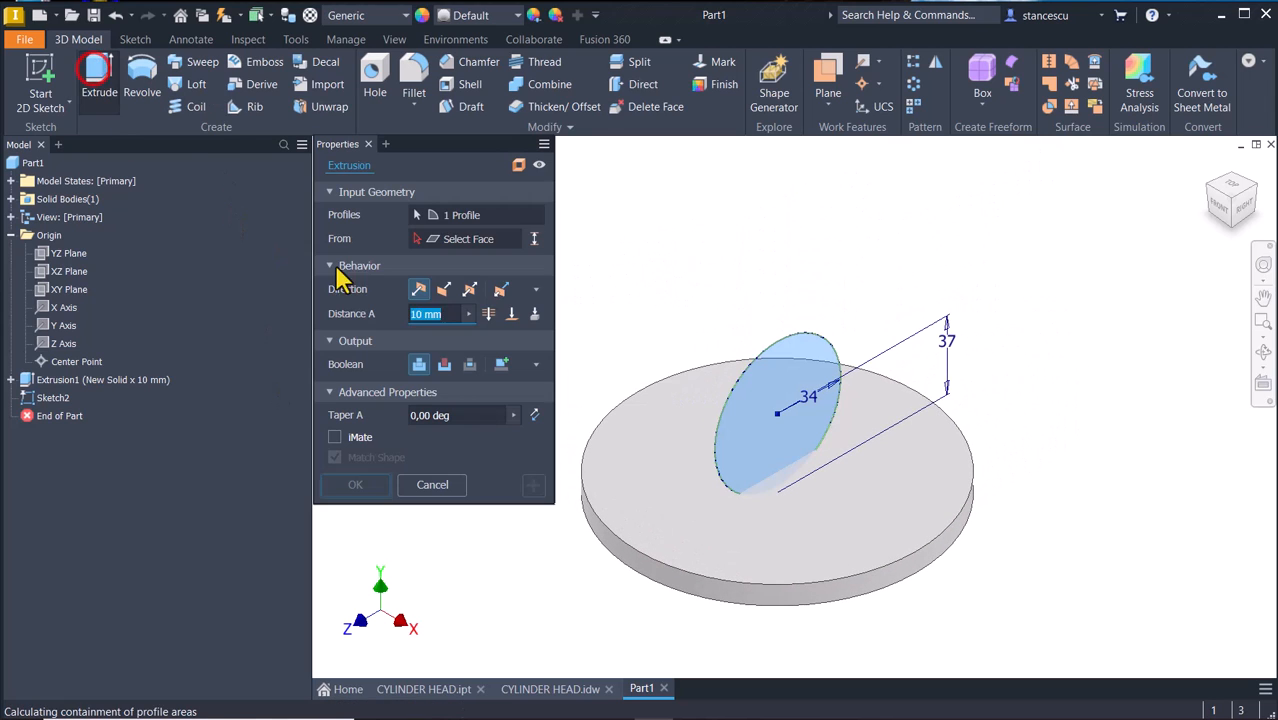
left_click(468, 296)
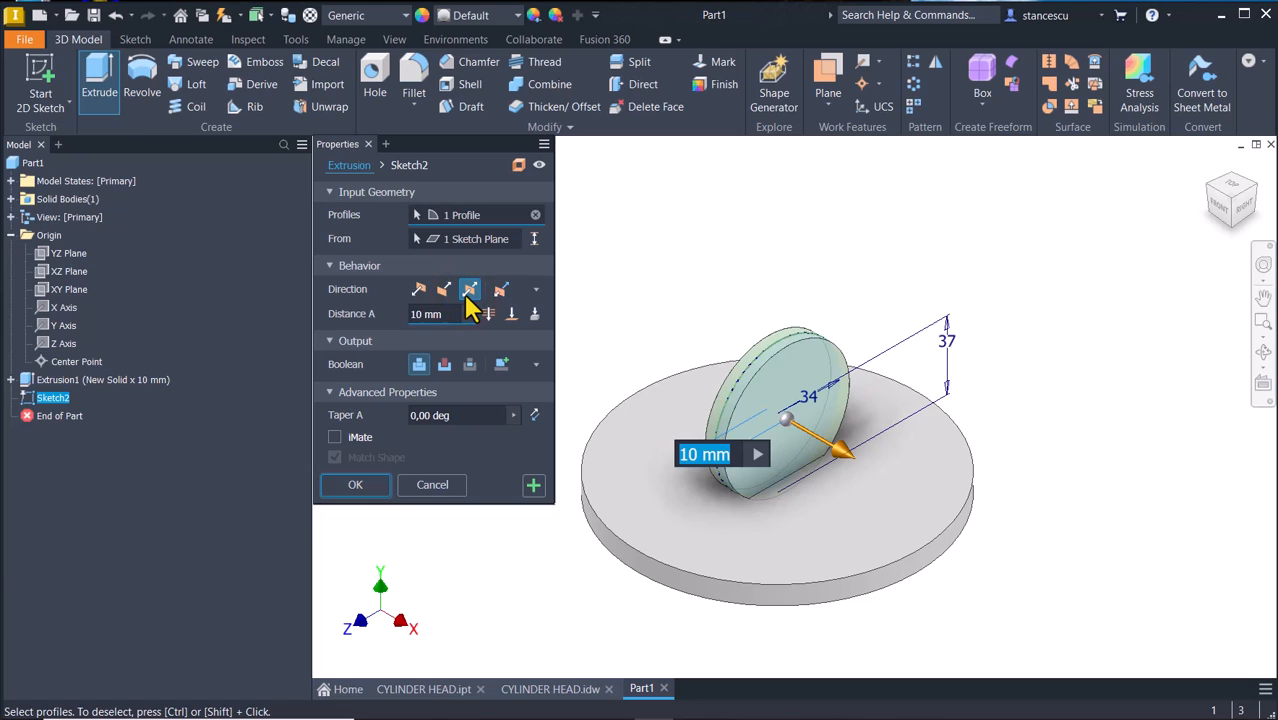
type("240")
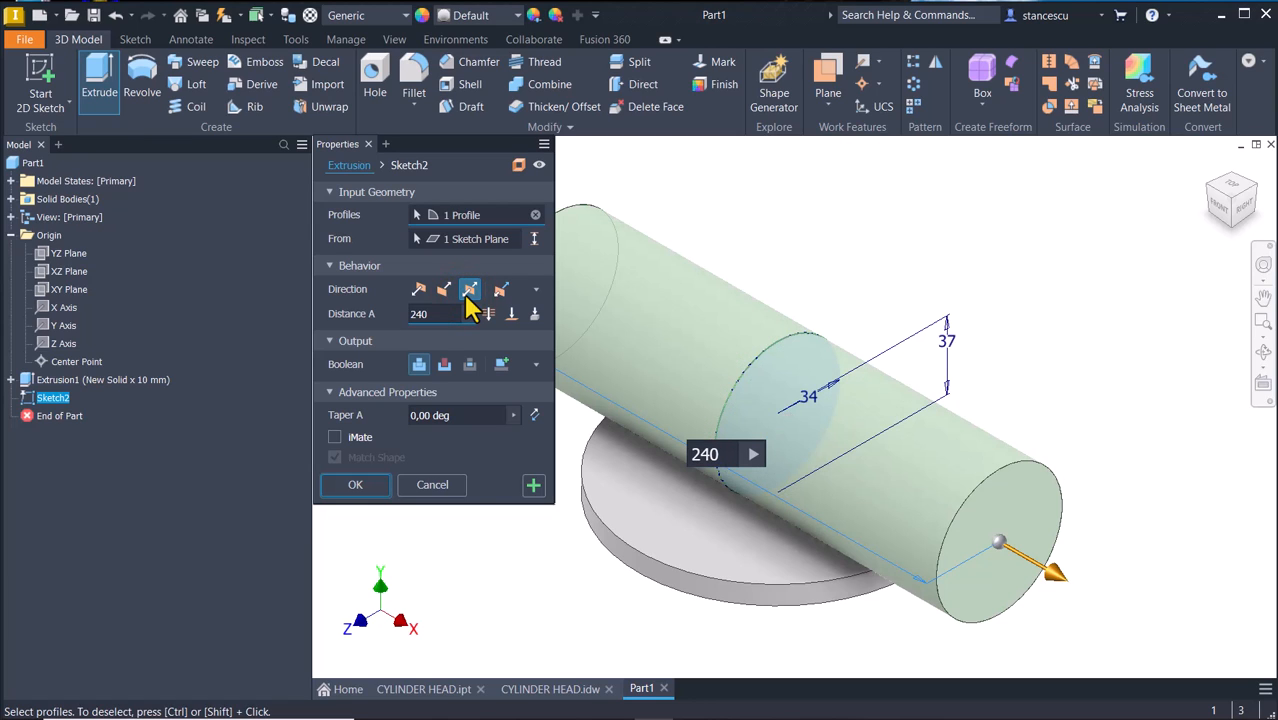
left_click(376, 486)
Switch to the CYLINDER HEAD.idw drawing and check the cylinder's overall length and axis height in sections A-A and D-D.
left_click(540, 690)
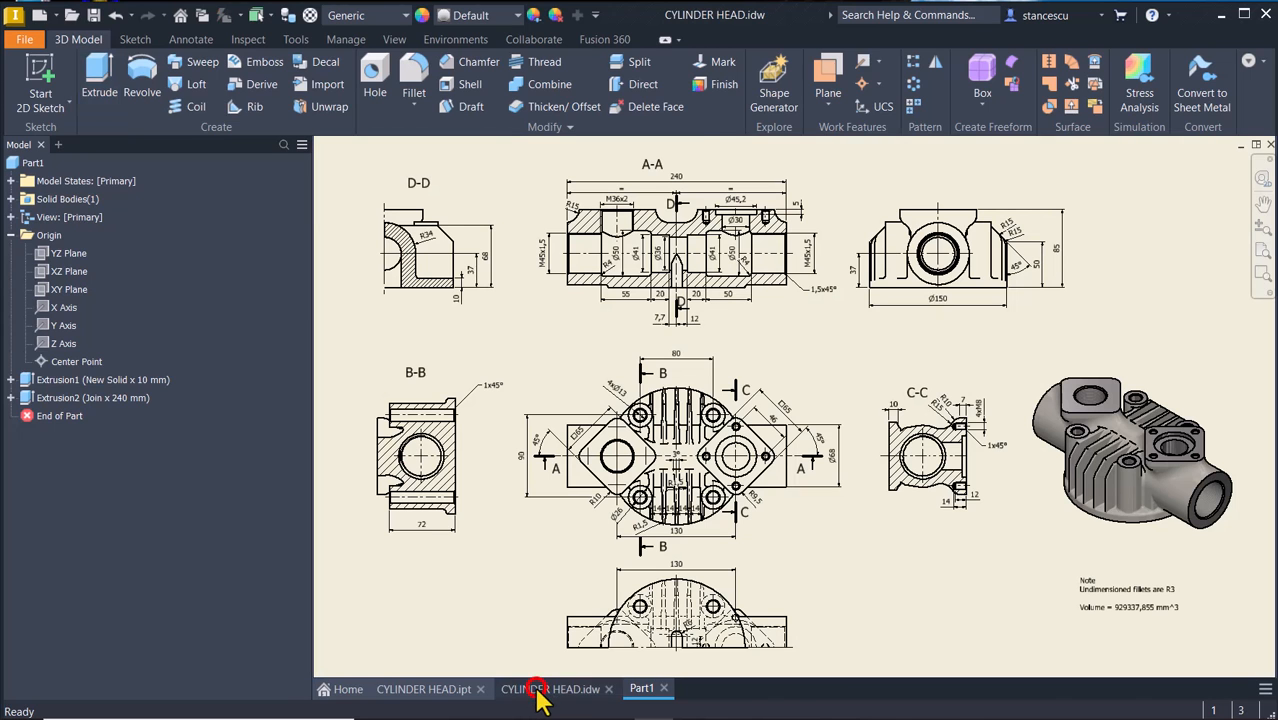
scroll(686, 239, "down", 3)
middle_click_drag(685, 241, 706, 417)
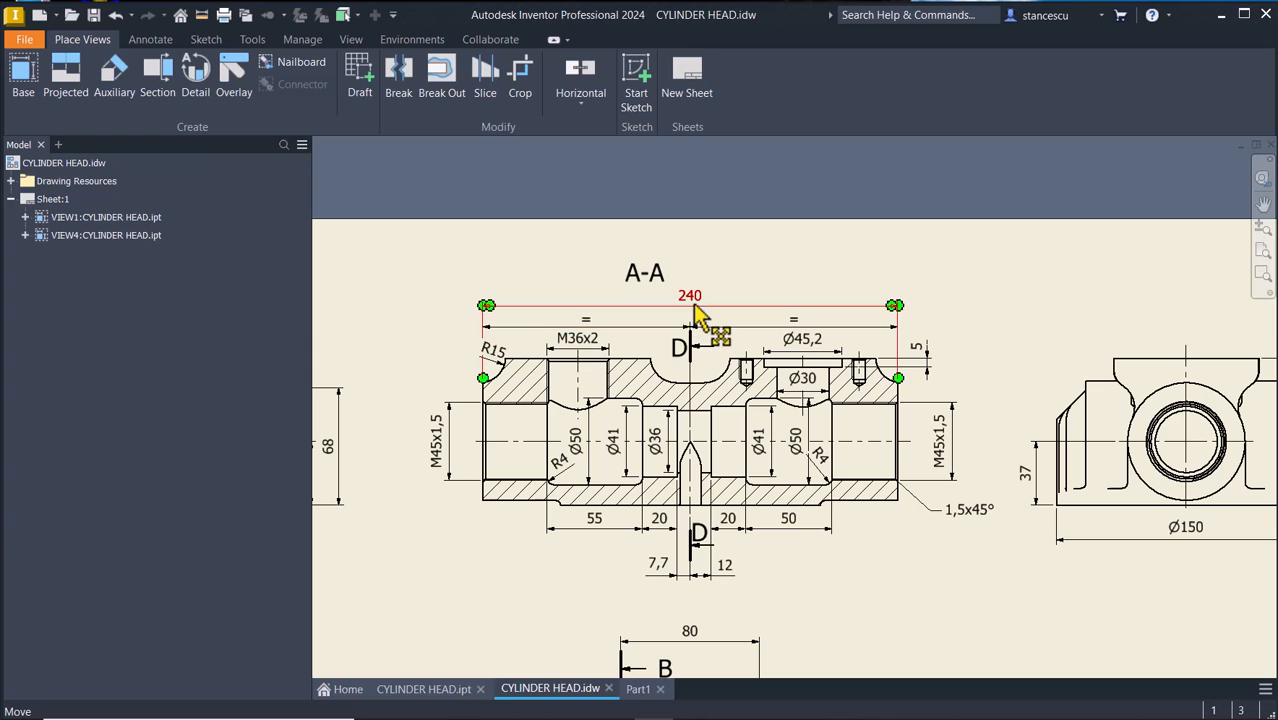
middle_click_drag(503, 449, 818, 466)
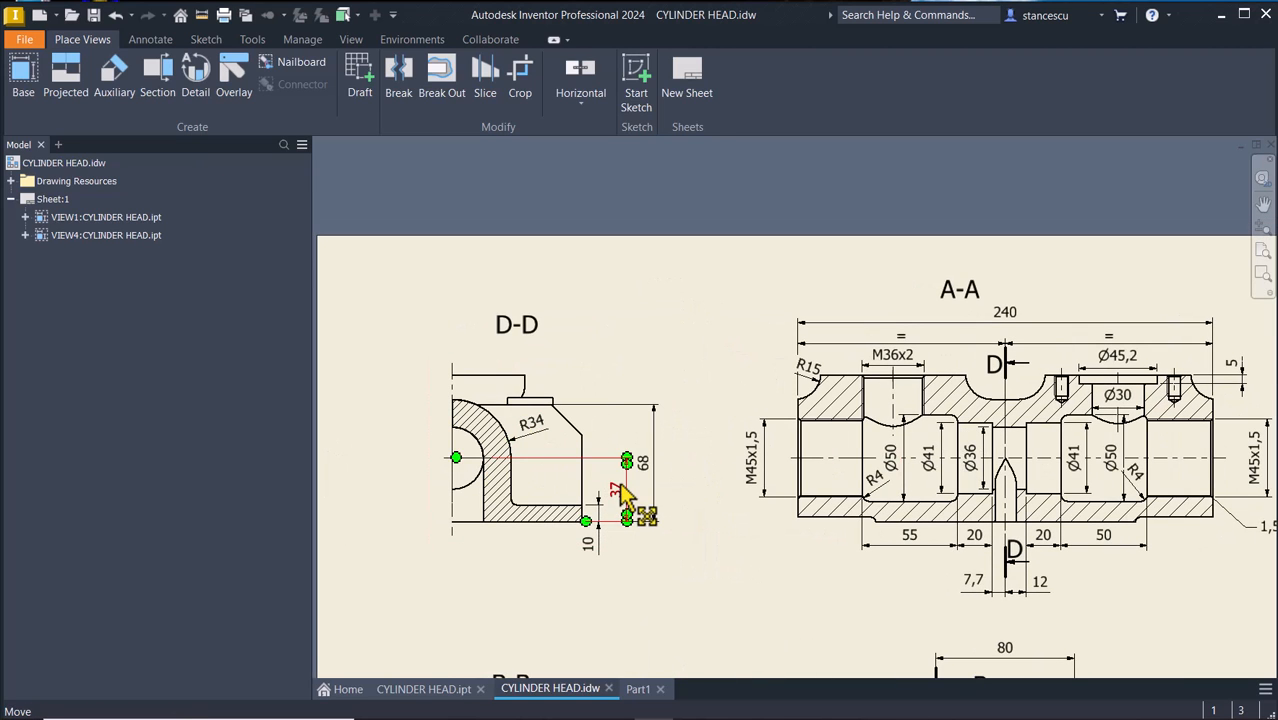
key("Home")
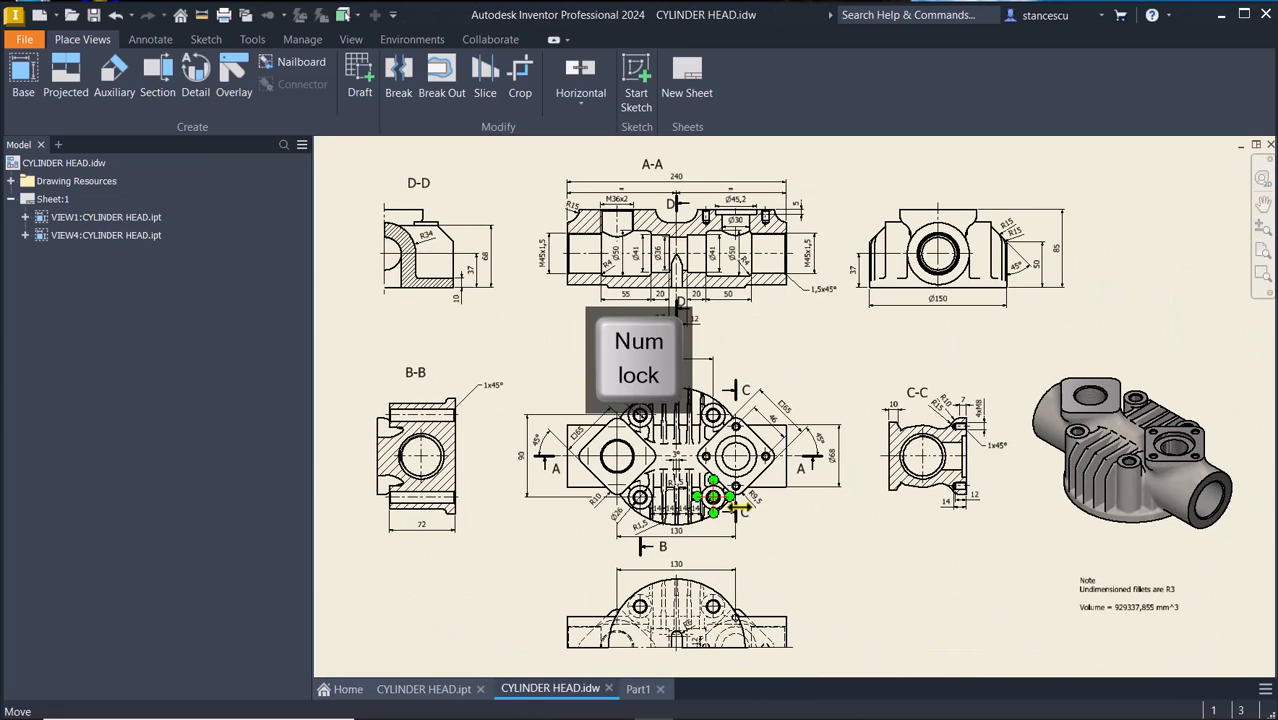
Examine the plan view for the four bosses' diameter and spacing, and section B-B for their height.
left_click(755, 522)
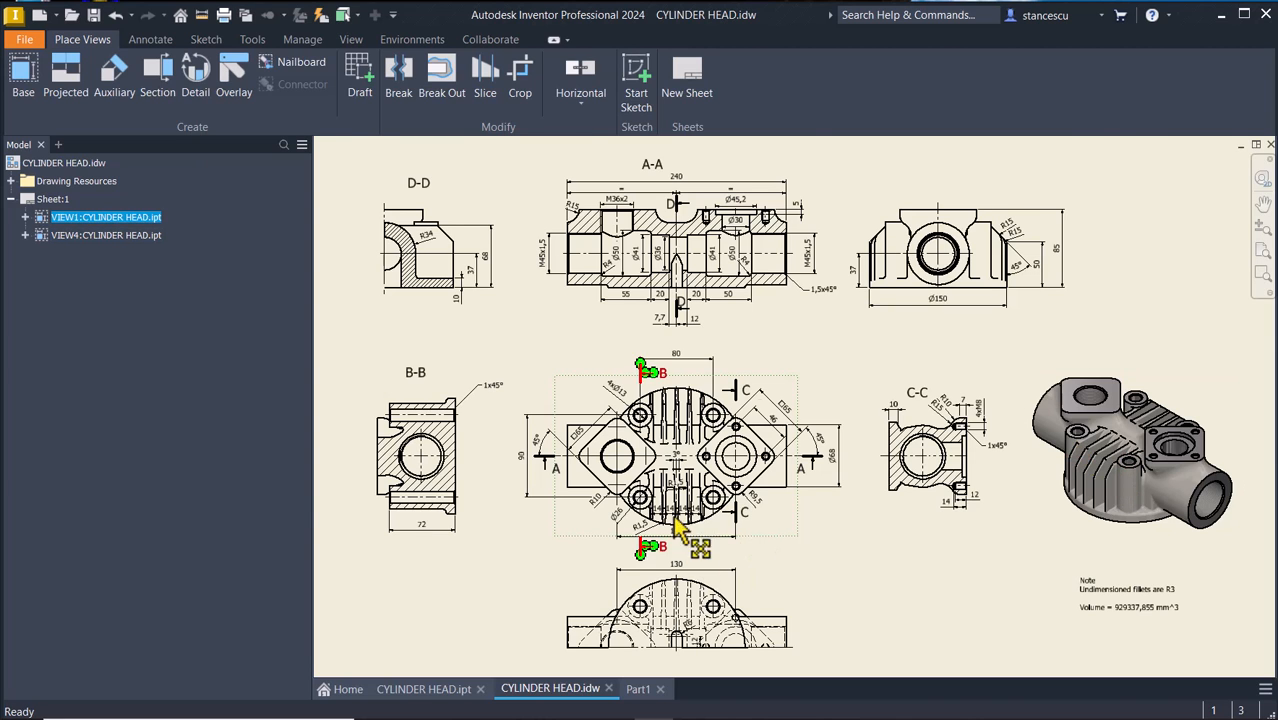
scroll(756, 414, "up", 3)
middle_click_drag(665, 508, 795, 350)
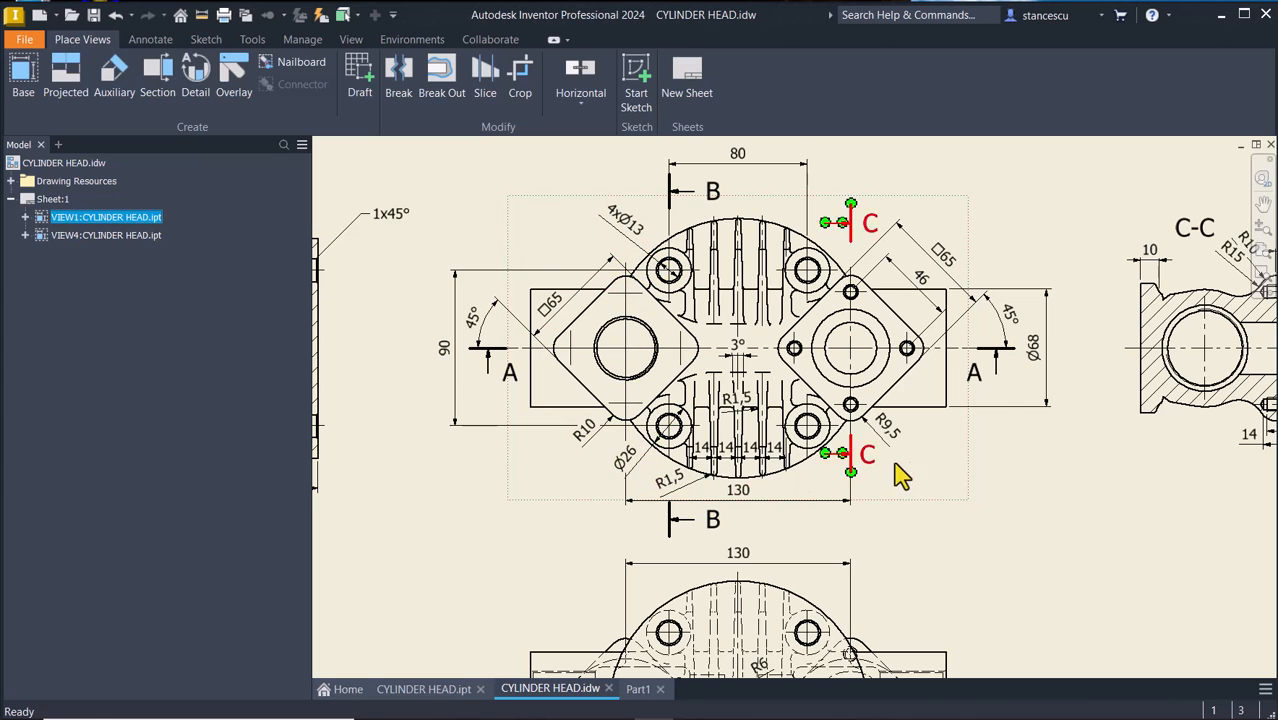
middle_click_drag(1032, 360, 1060, 662)
mouse_move(1056, 442)
middle_mouse_down()
mouse_move(1018, 511)
mouse_move(1067, 566)
mouse_move(1224, 540)
middle_mouse_up()
middle_click_drag(1078, 518, 1069, 283)
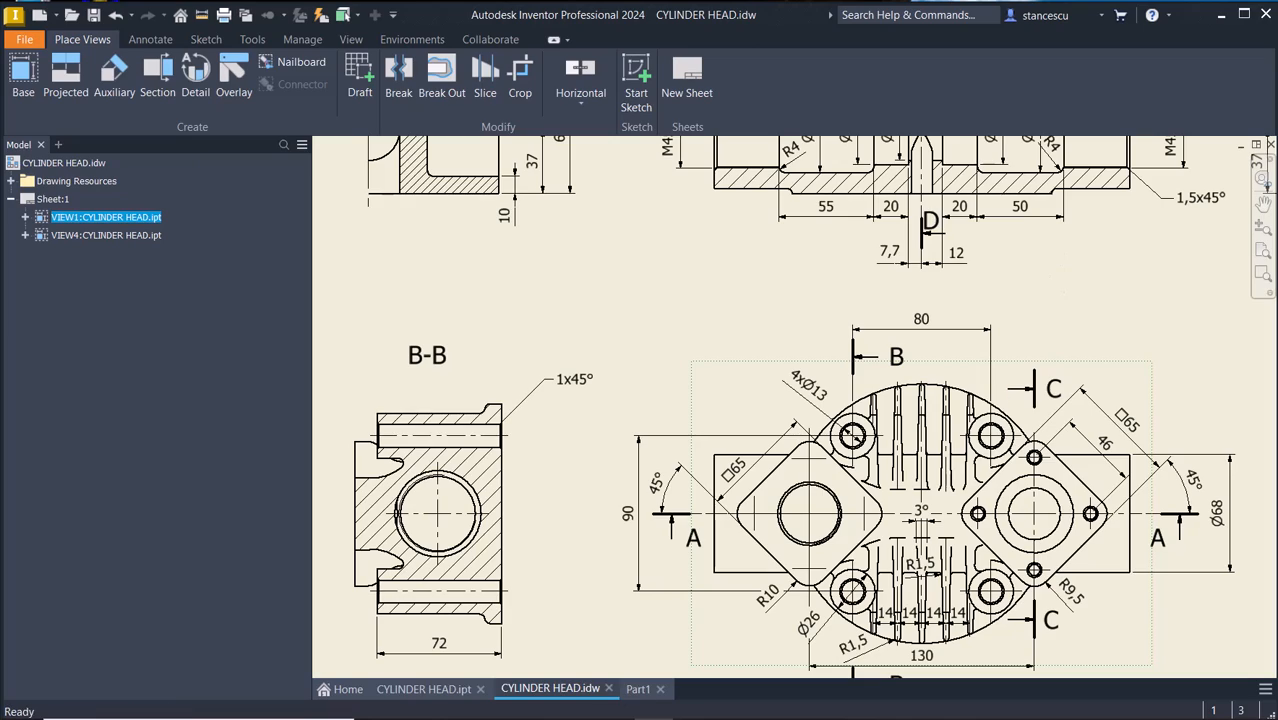
left_click(437, 660)
key("Num_Lock")
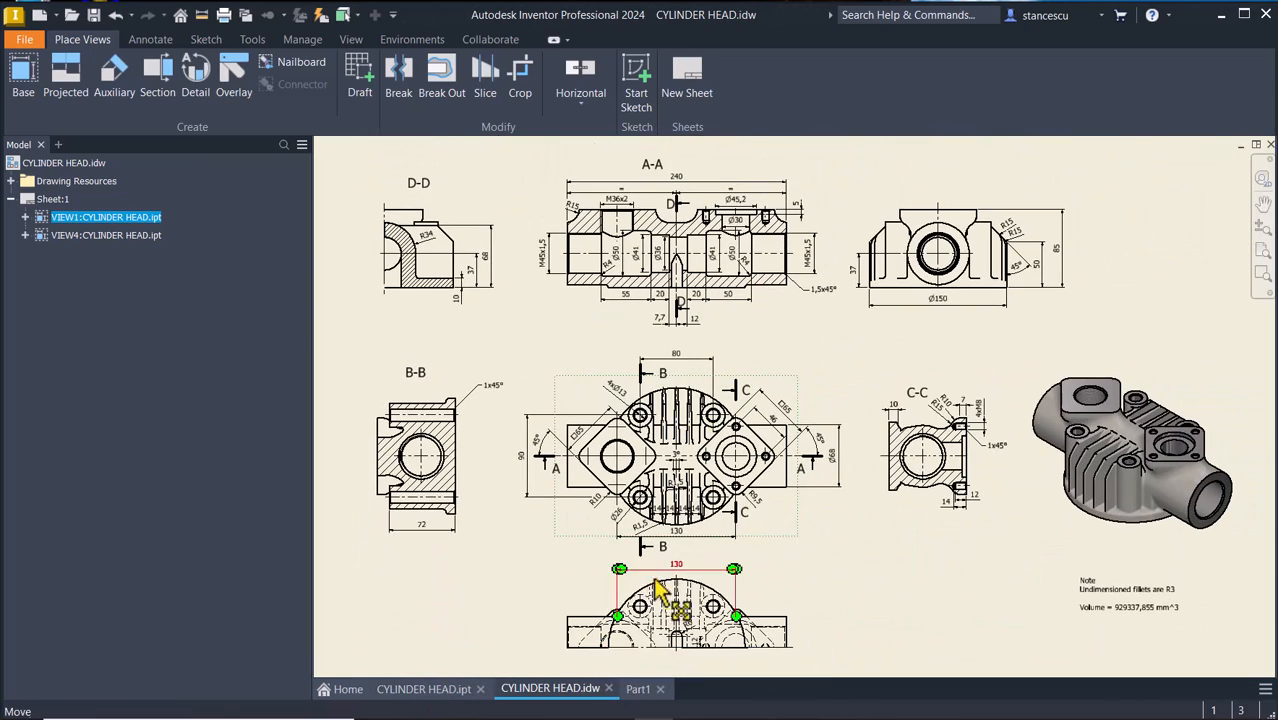
Return to Part1 and start a new sketch on the exposed upper face of the base disc.
left_click(647, 691)
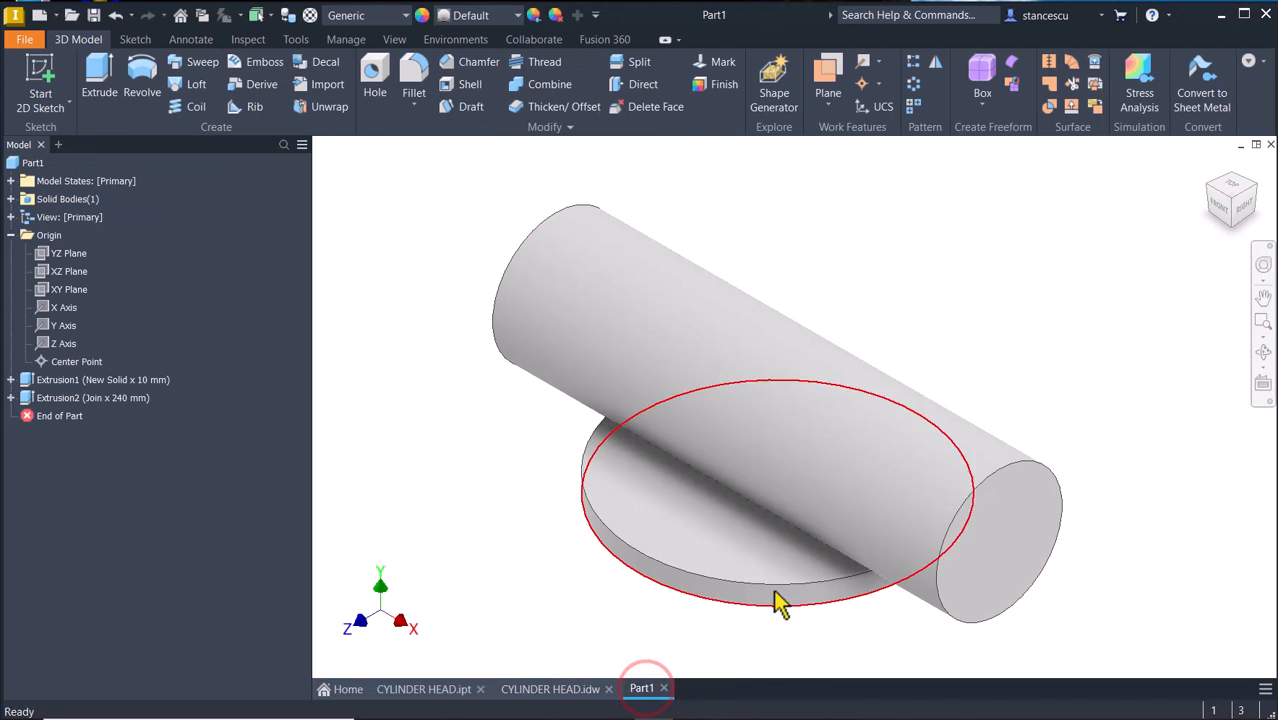
left_click(752, 556)
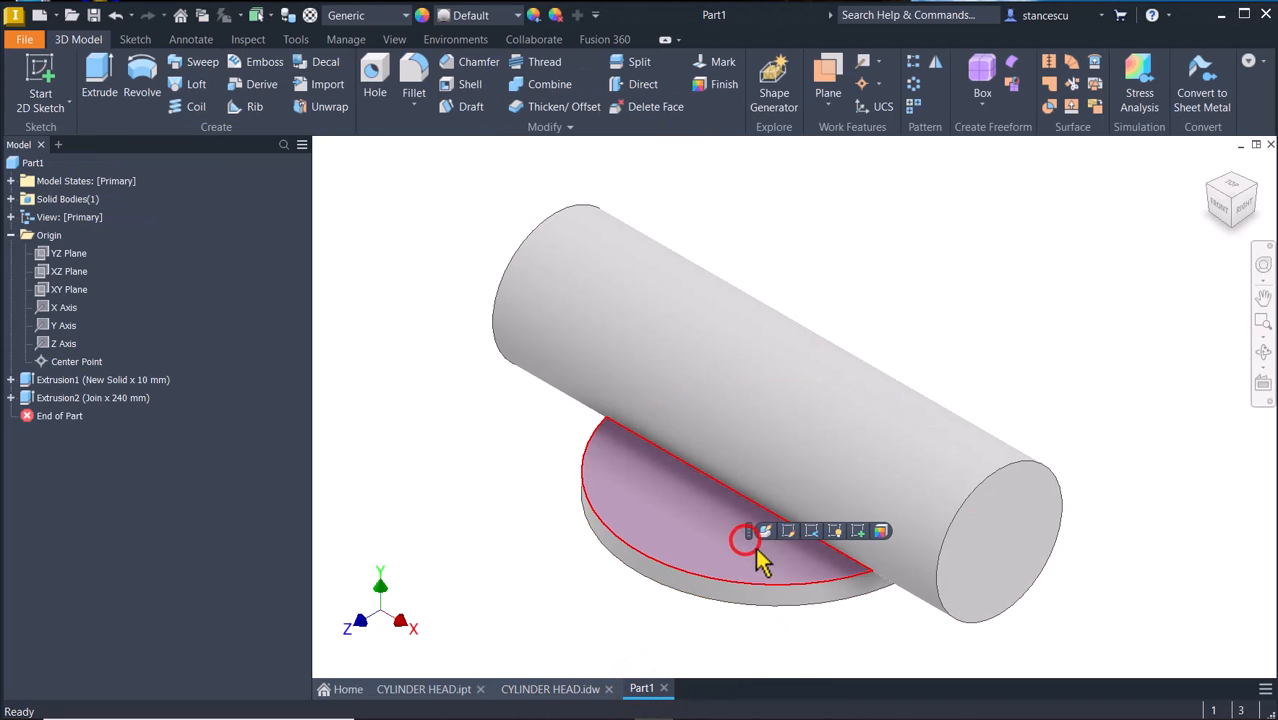
left_click(858, 531)
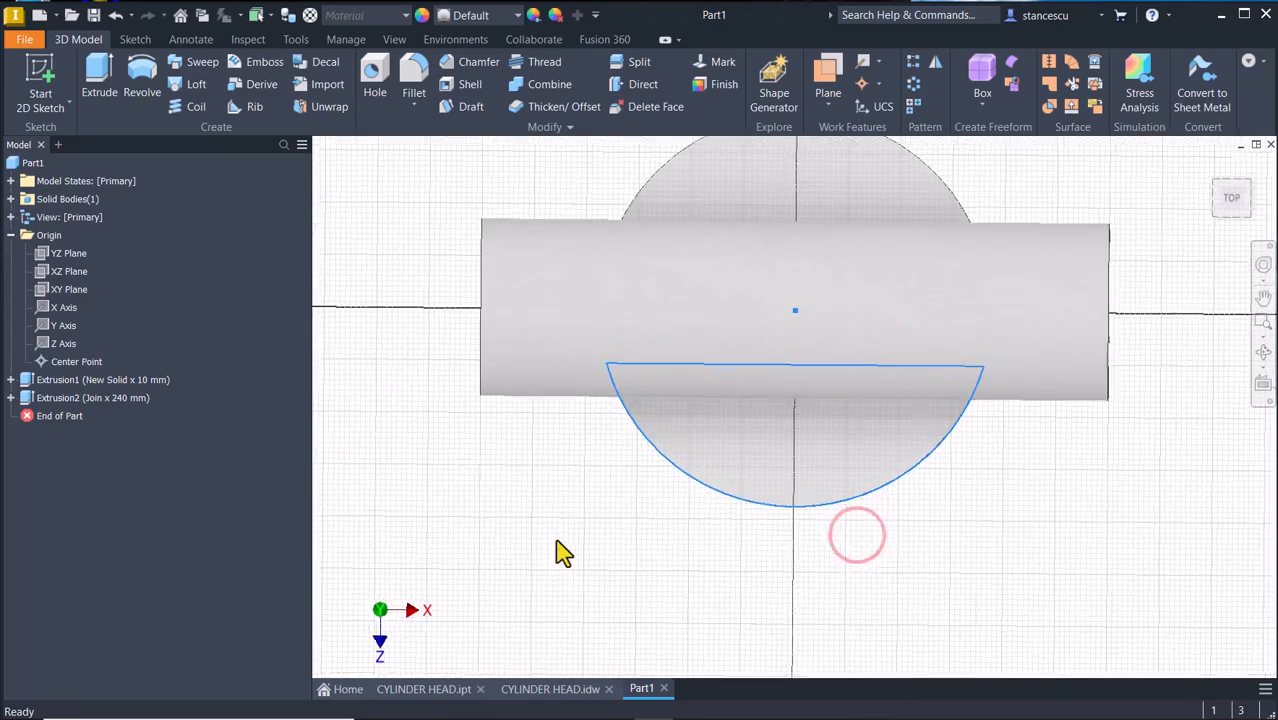
key("Num_Lock")
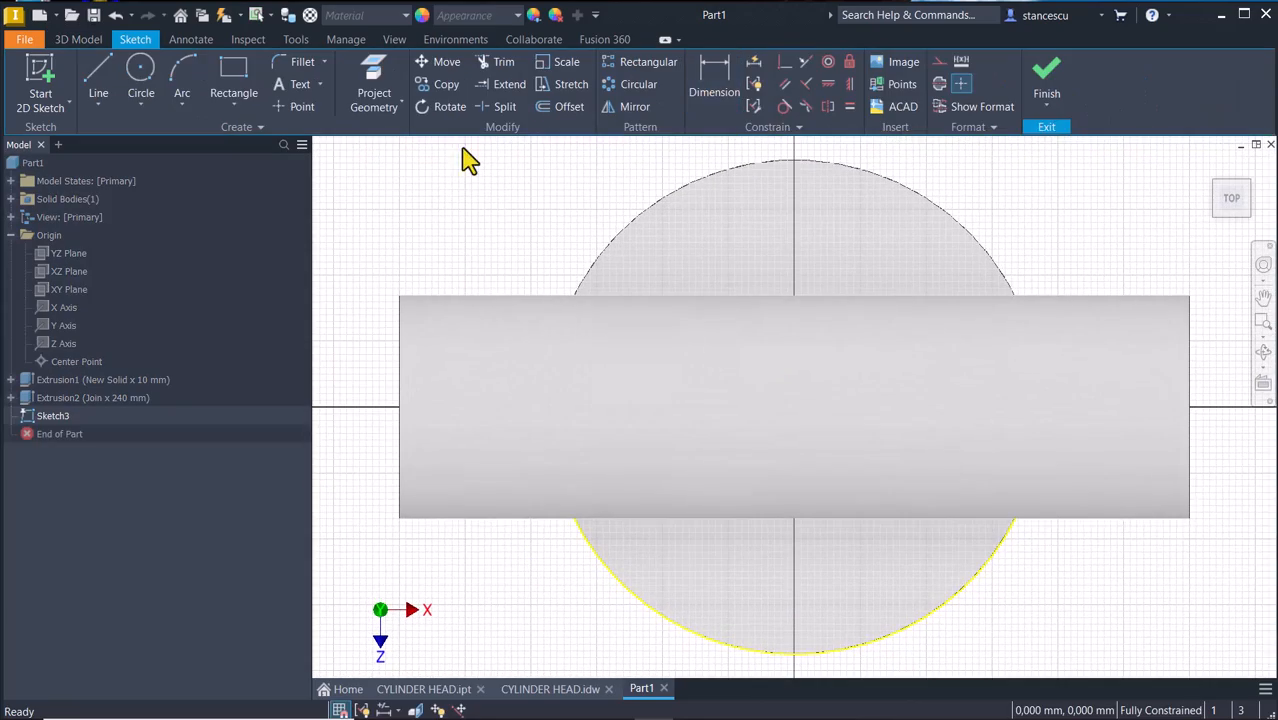
Draw a 26 mm diameter circle on the disc behind the cylinder, left of the vertical axis, entering its size as a diameter.
left_click(140, 68)
left_click(689, 232)
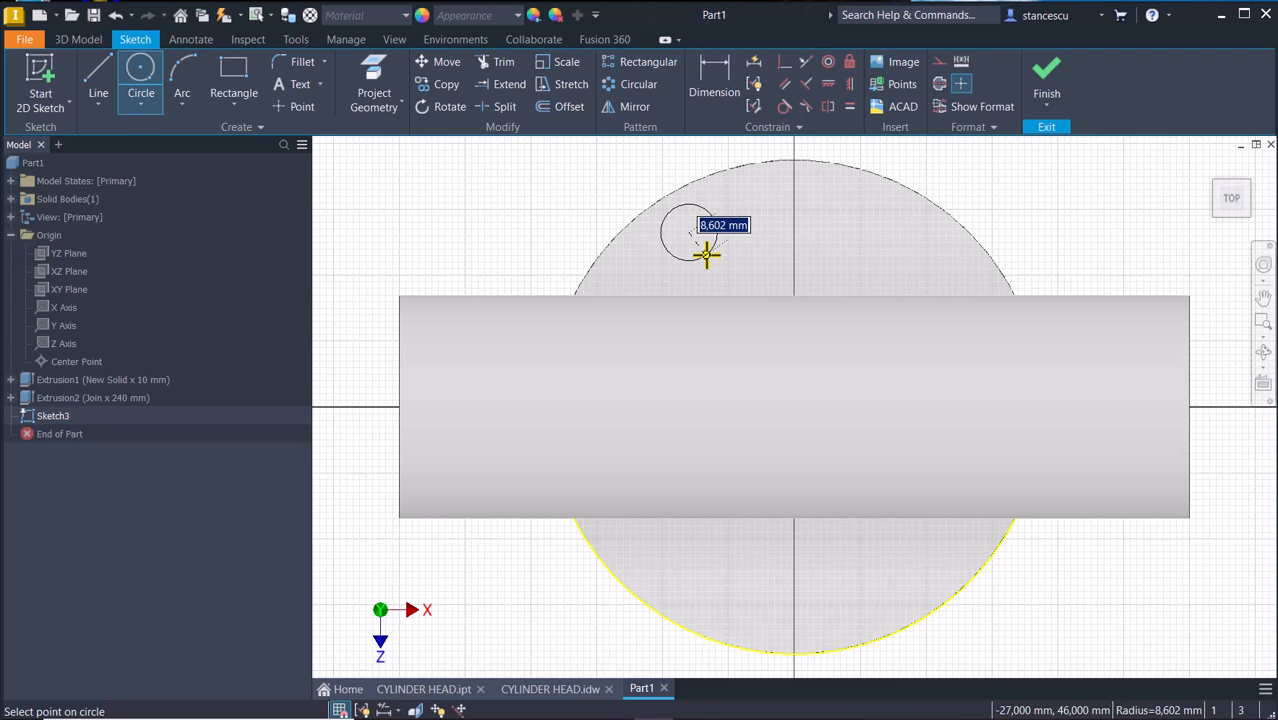
right_click(706, 256)
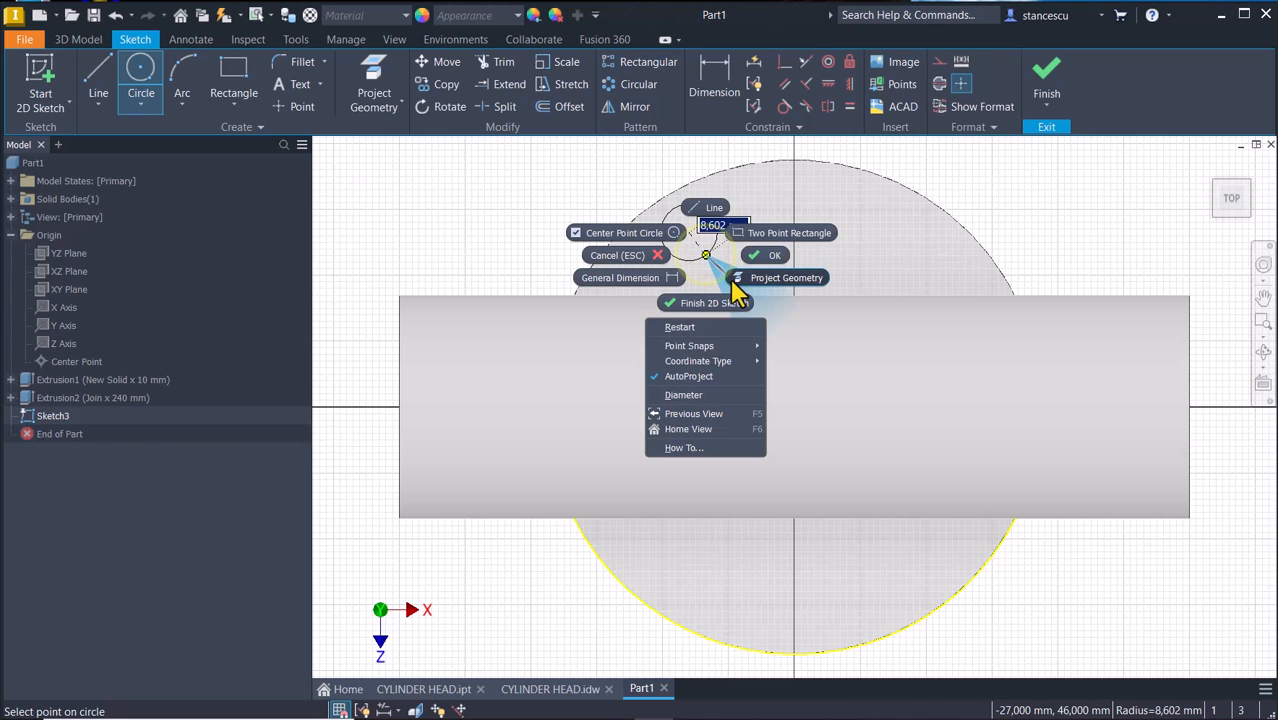
left_click(704, 396)
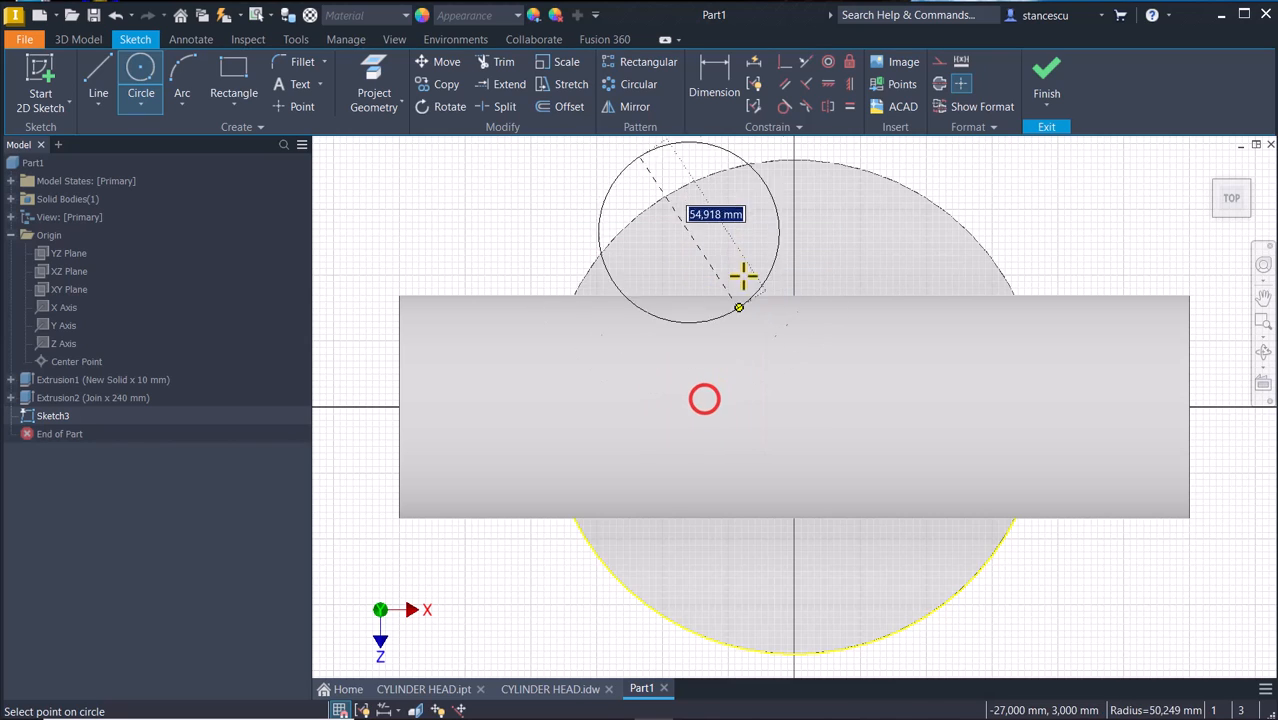
type("26")
key("Return")
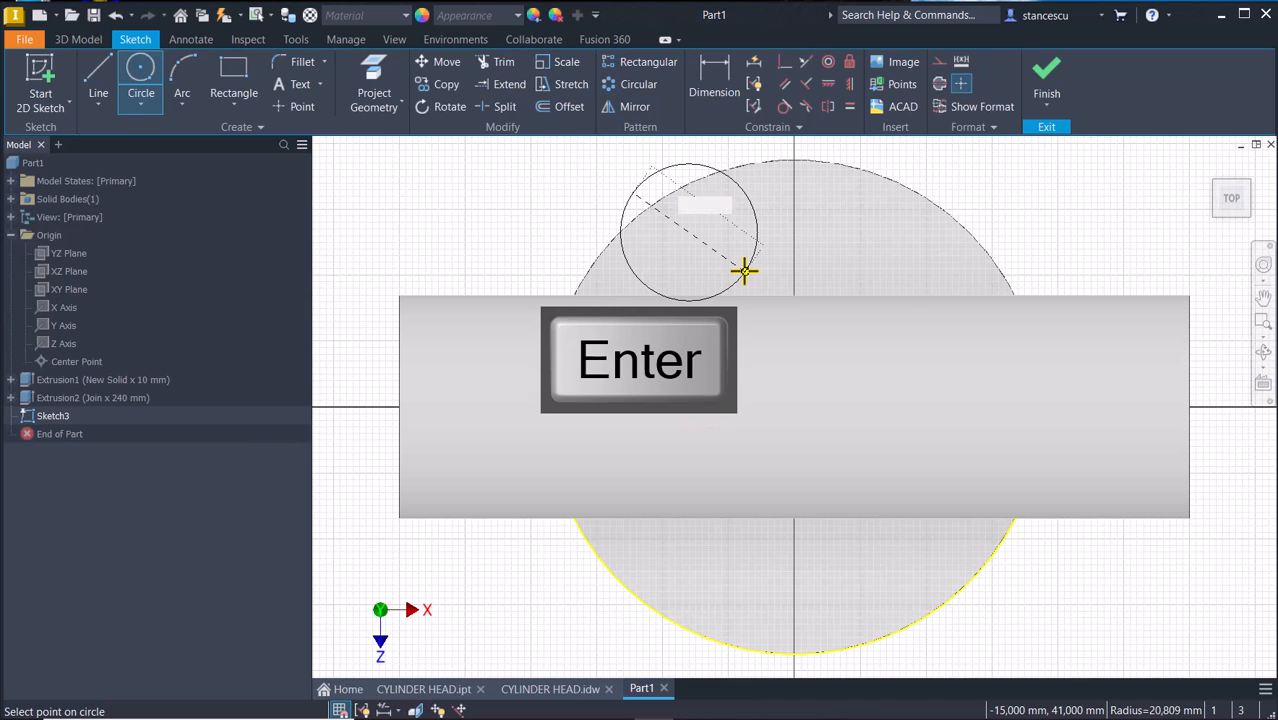
Draw three more circles freehand on the disc so that each quadrant around the cylinder has one.
left_click(893, 232)
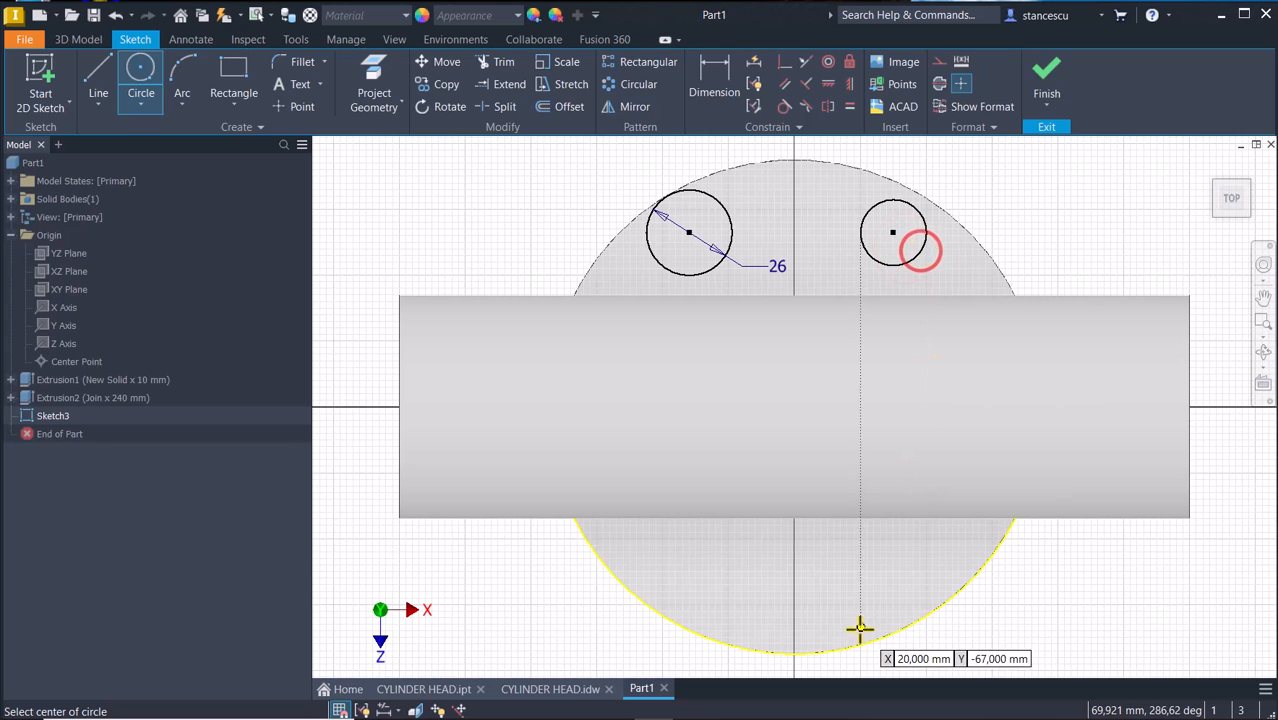
left_click(880, 578)
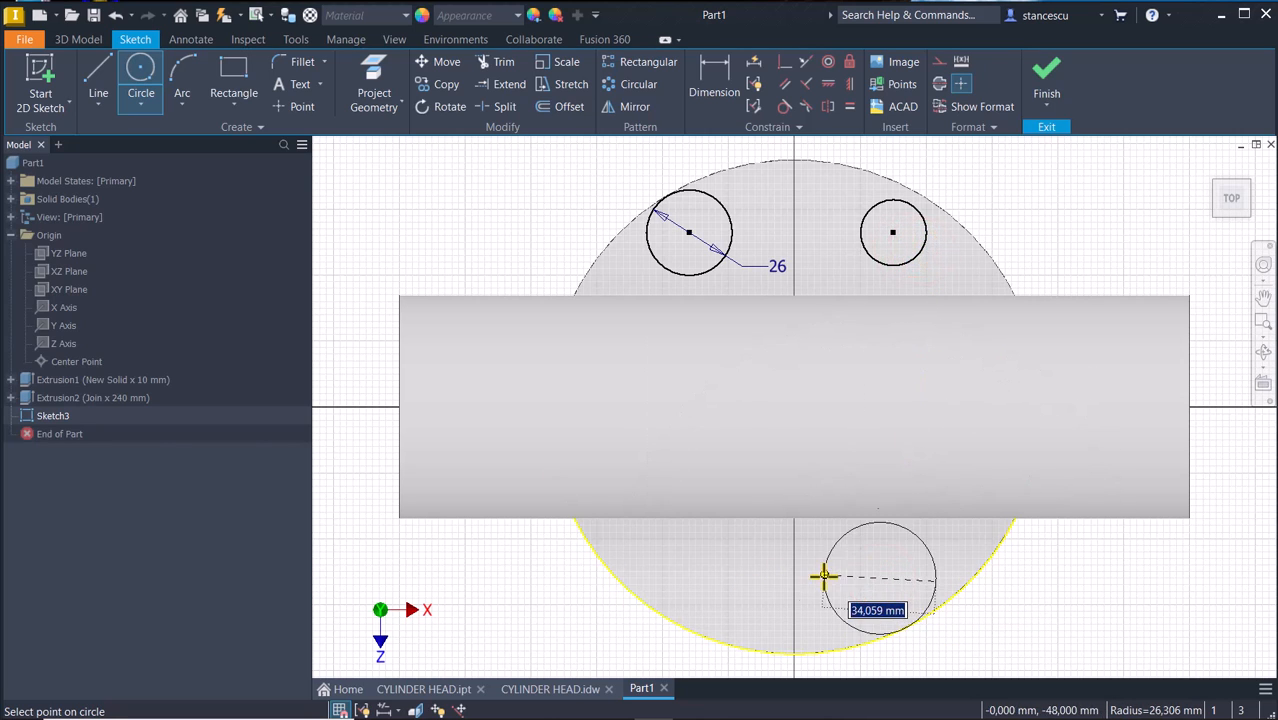
left_click(847, 586)
left_click(683, 571)
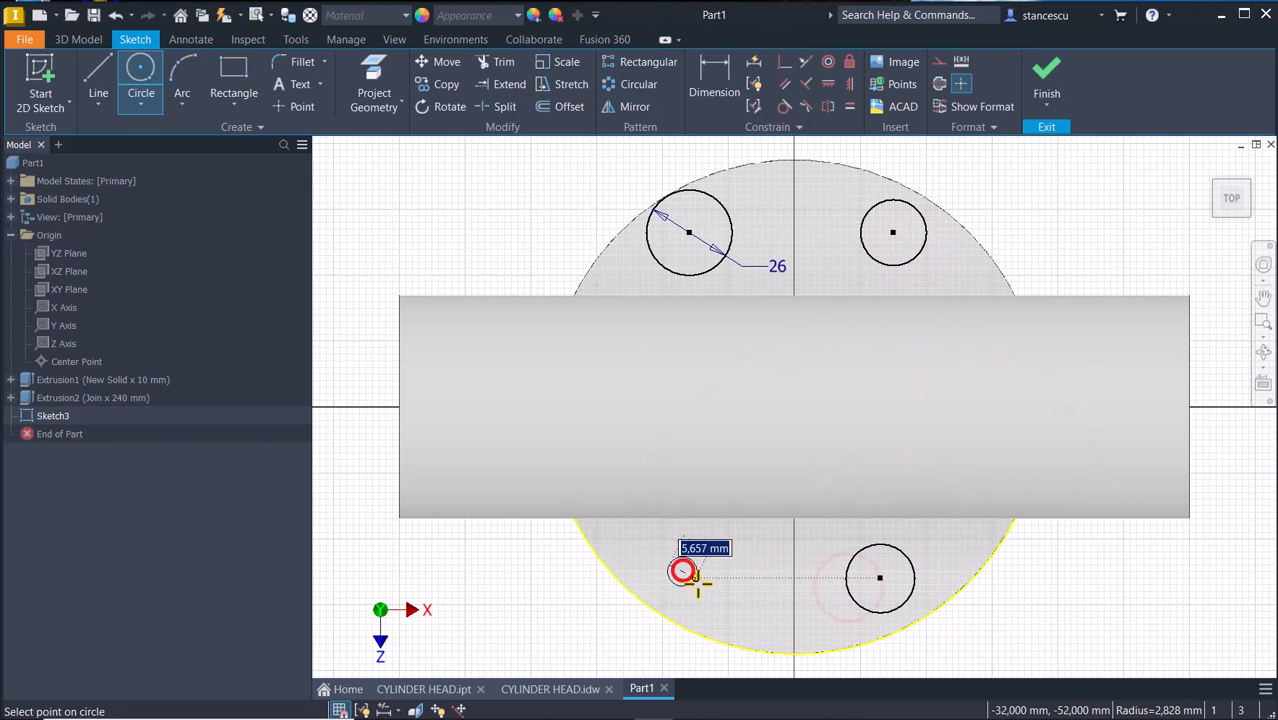
left_click(702, 590)
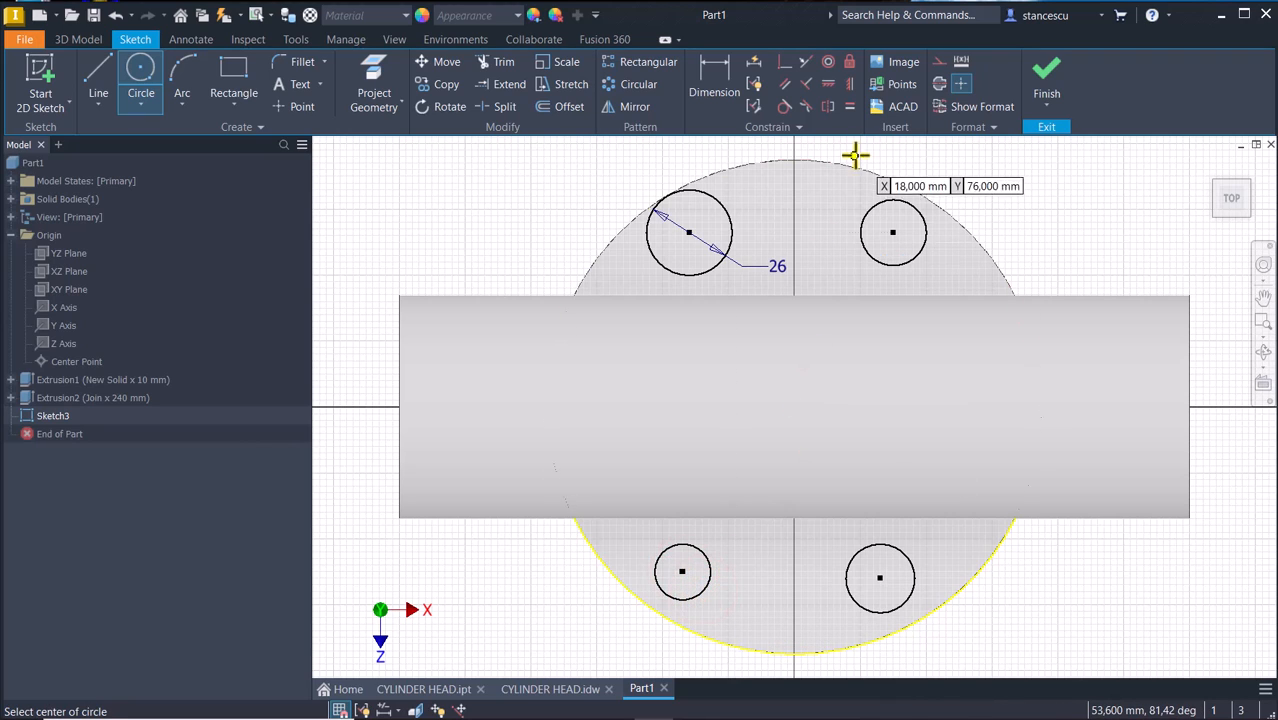
Make the three freehand circles equal in size to the 26 mm circle.
left_click(850, 107)
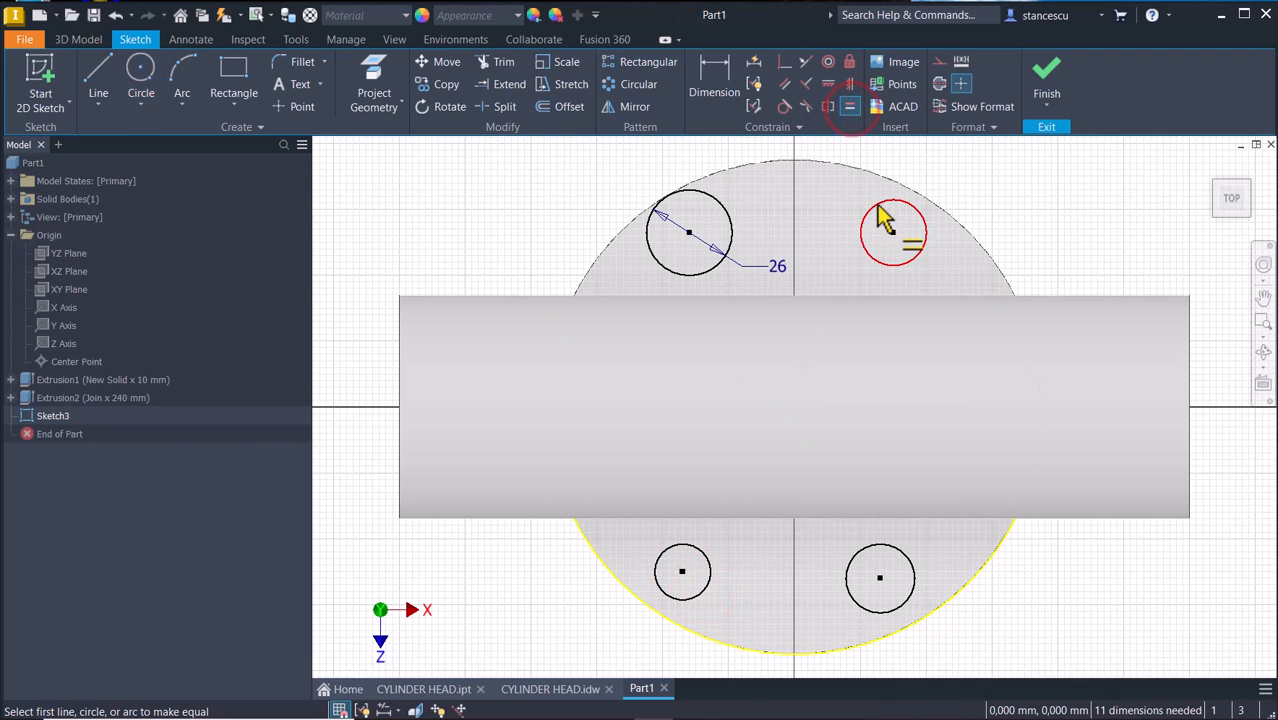
left_click(880, 205)
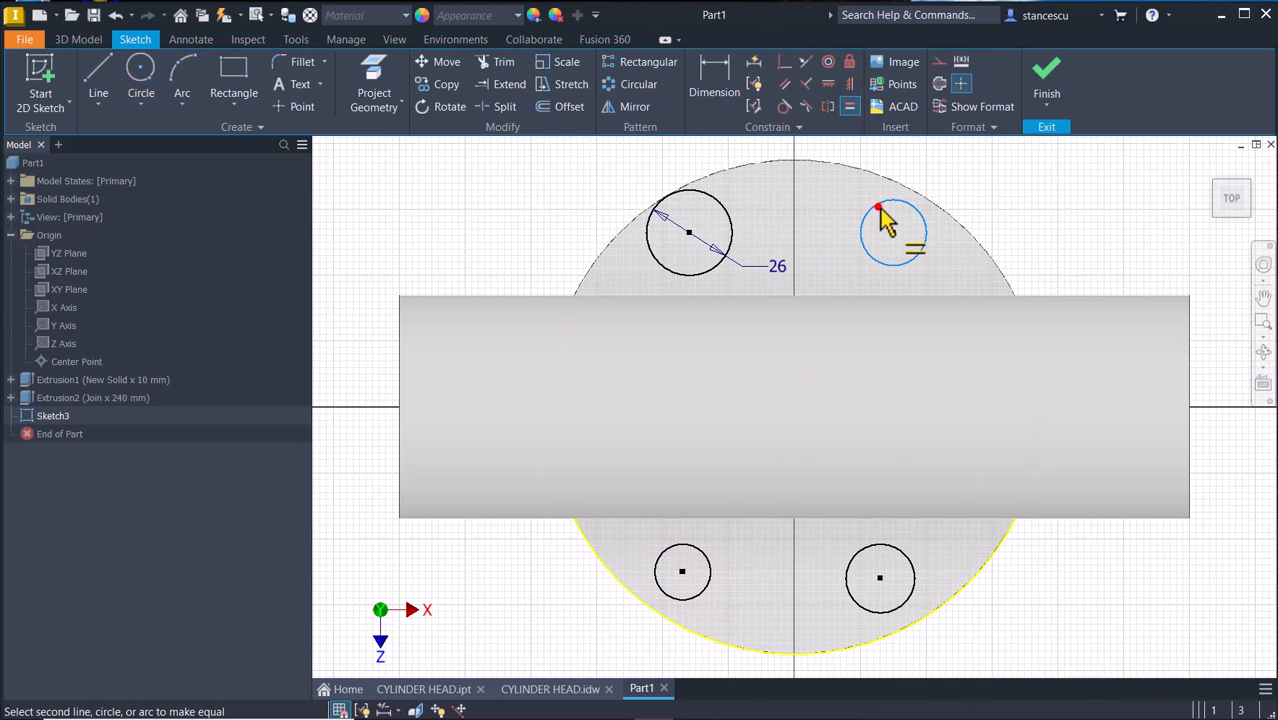
left_click(733, 222)
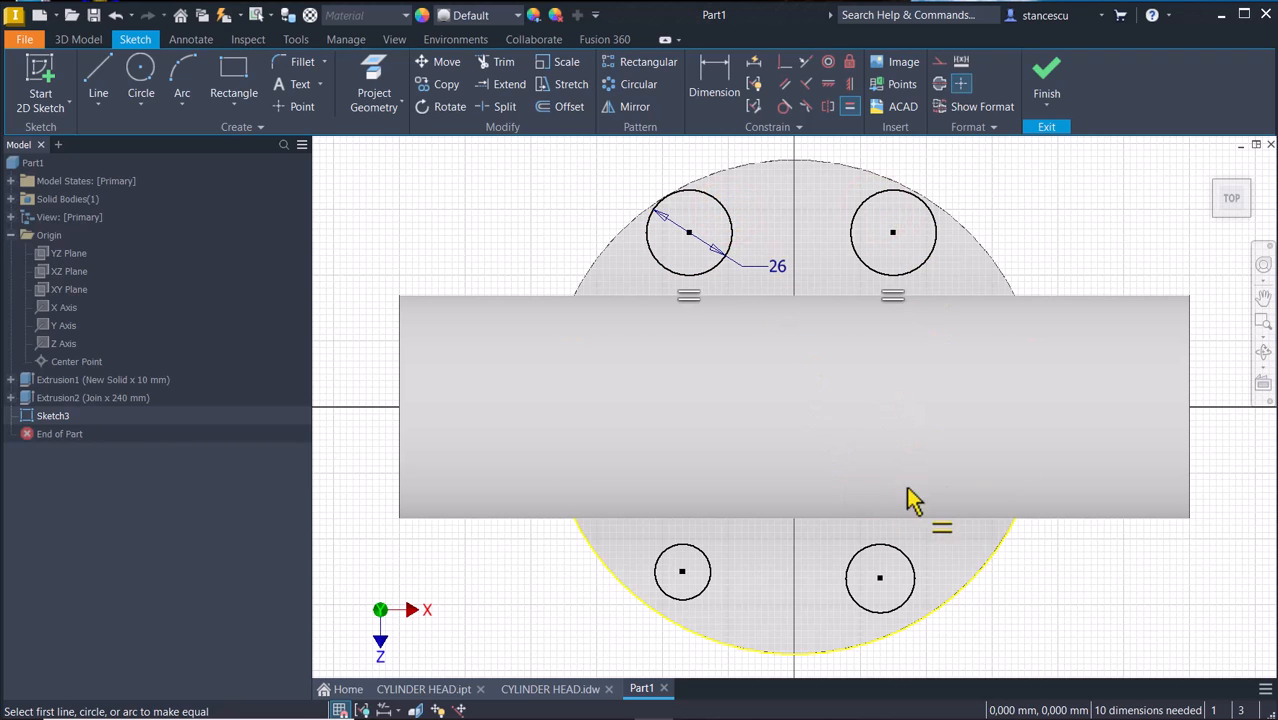
left_click(910, 560)
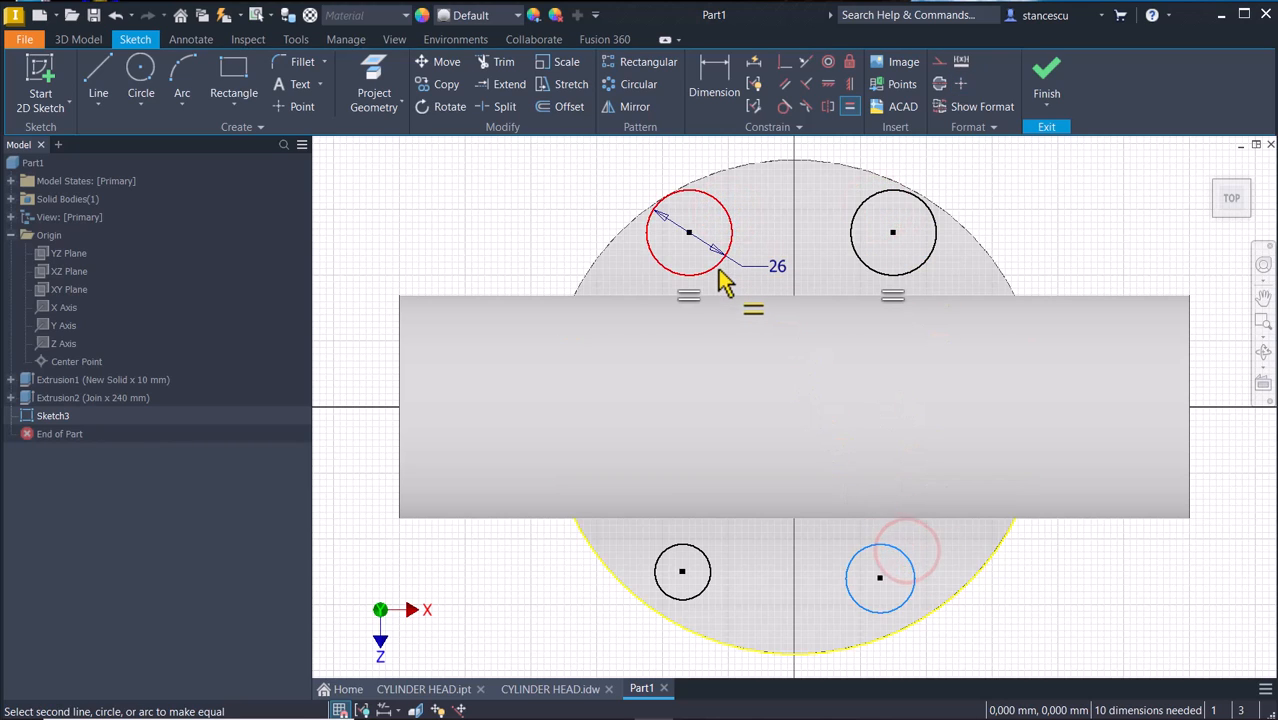
left_click(719, 270)
left_click(702, 595)
left_click(697, 272)
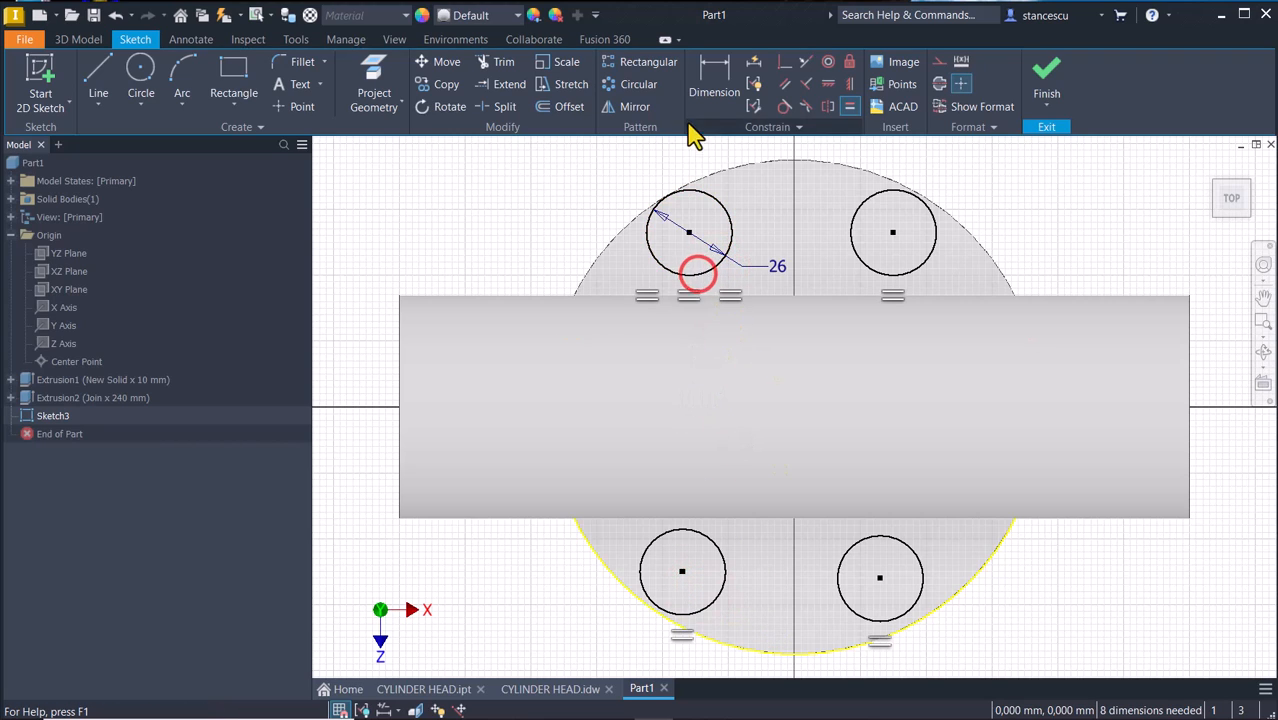
Align the centres of the two upper circles horizontally, and likewise the centres of the two lower circles.
left_click(827, 85)
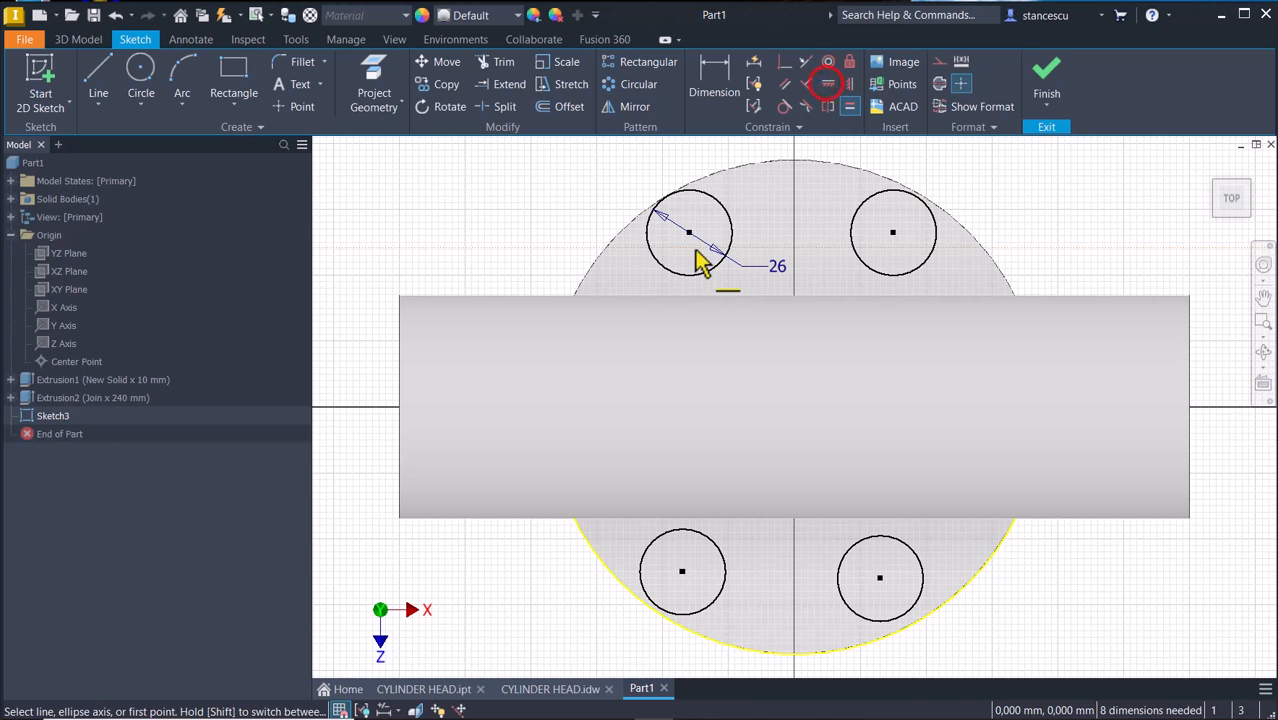
left_click(689, 232)
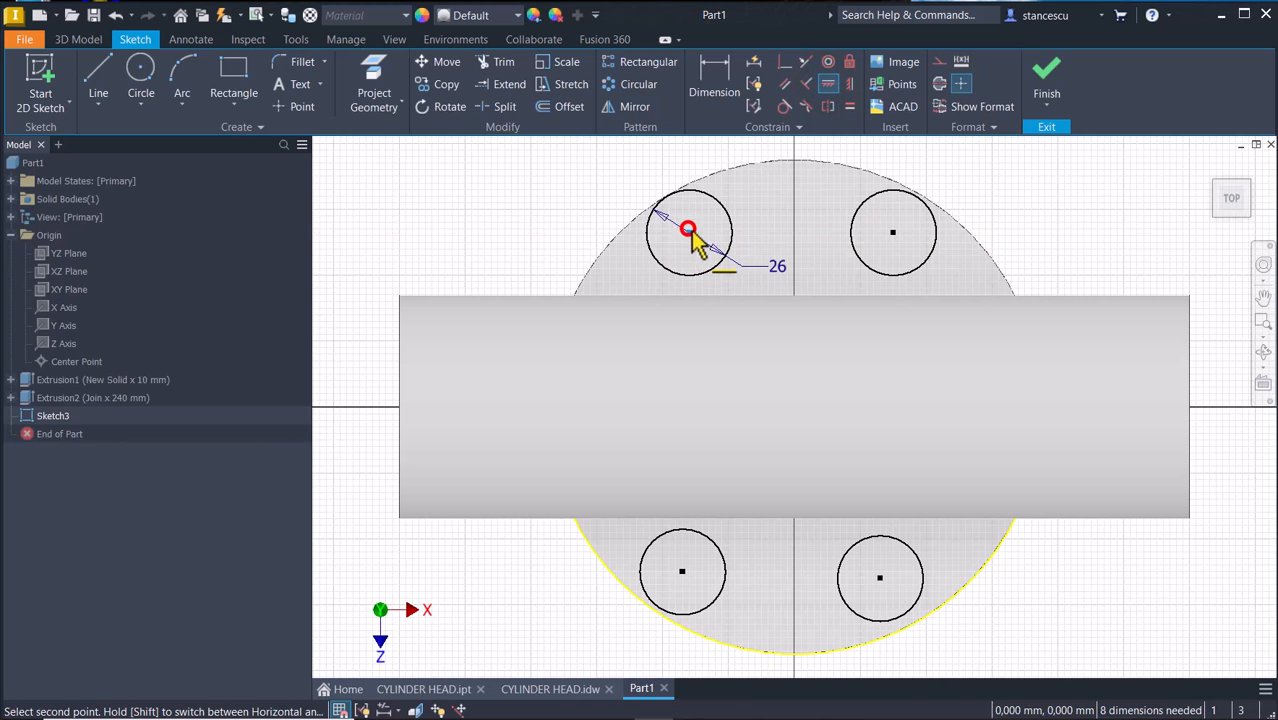
left_click(893, 233)
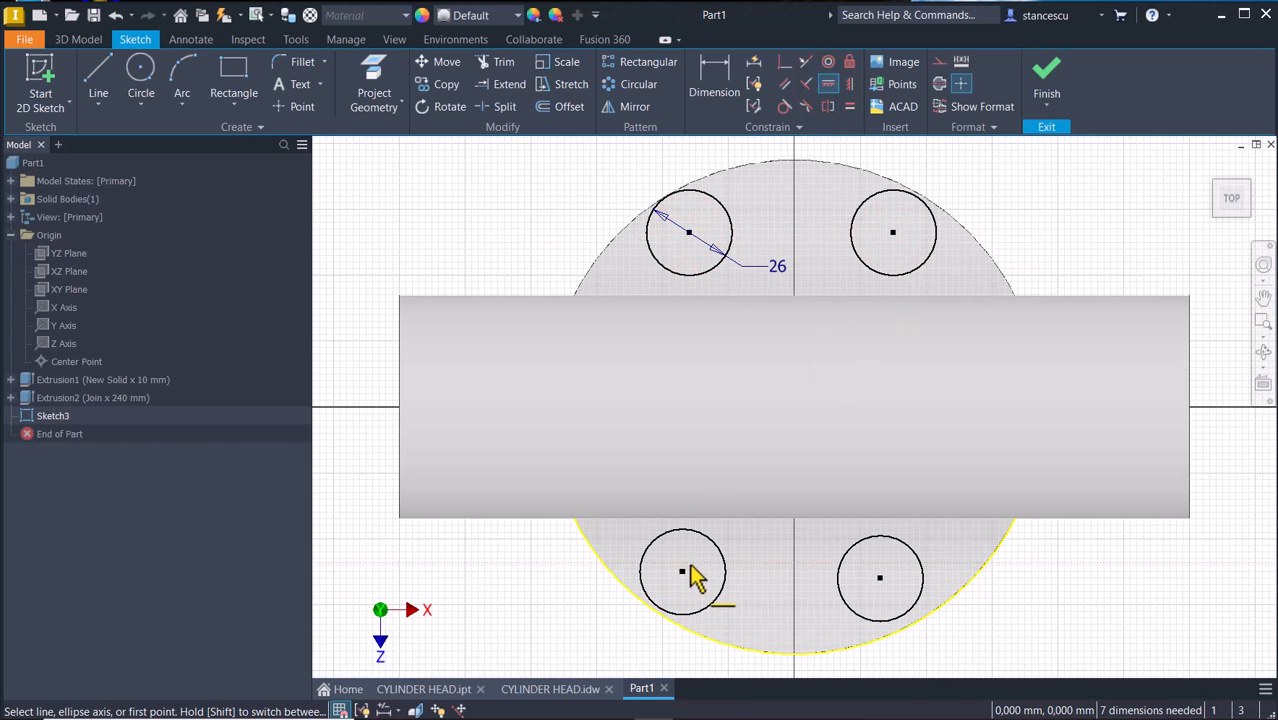
left_click(682, 572)
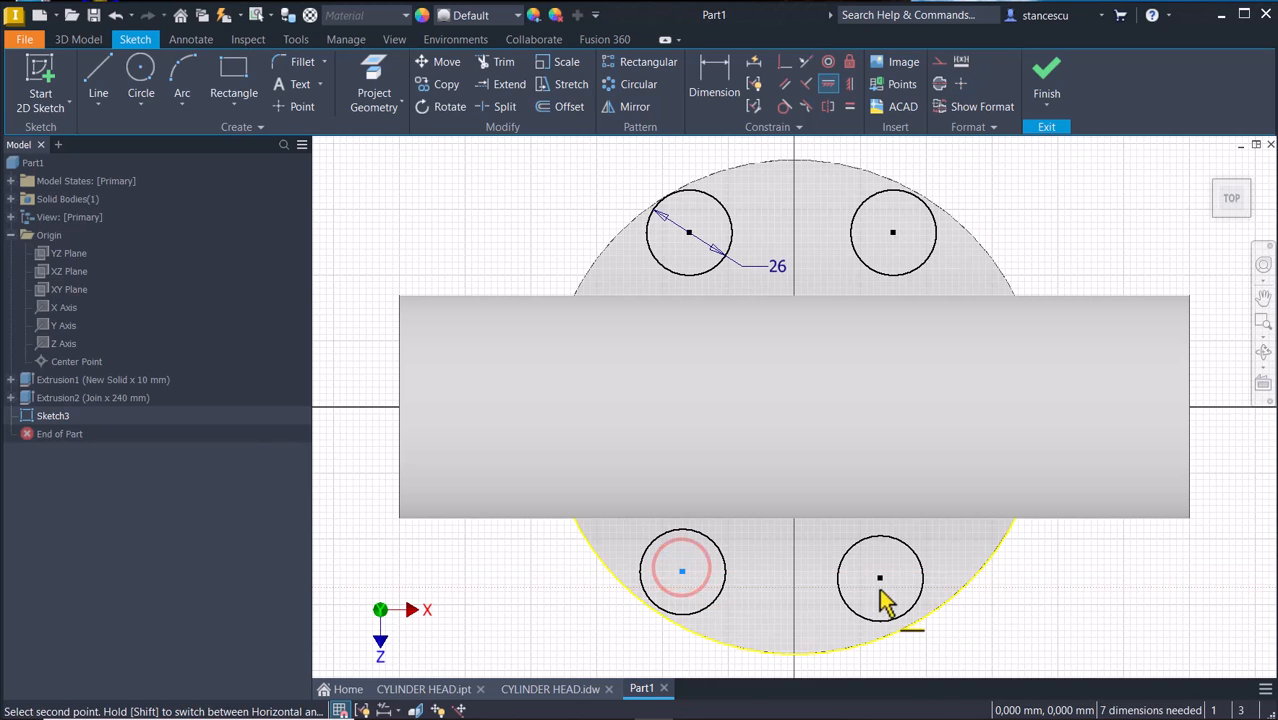
left_click(880, 579)
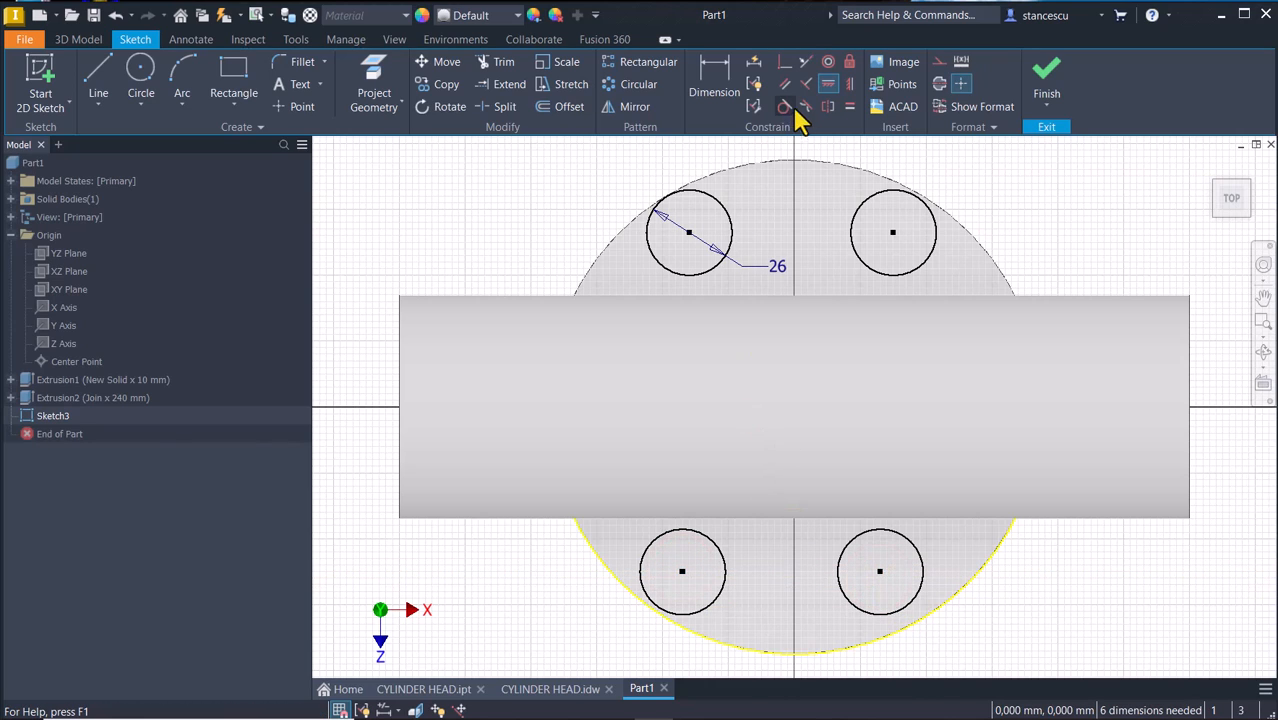
Align the centres of the two left circles vertically, and likewise the centres of the two right circles.
left_click(849, 84)
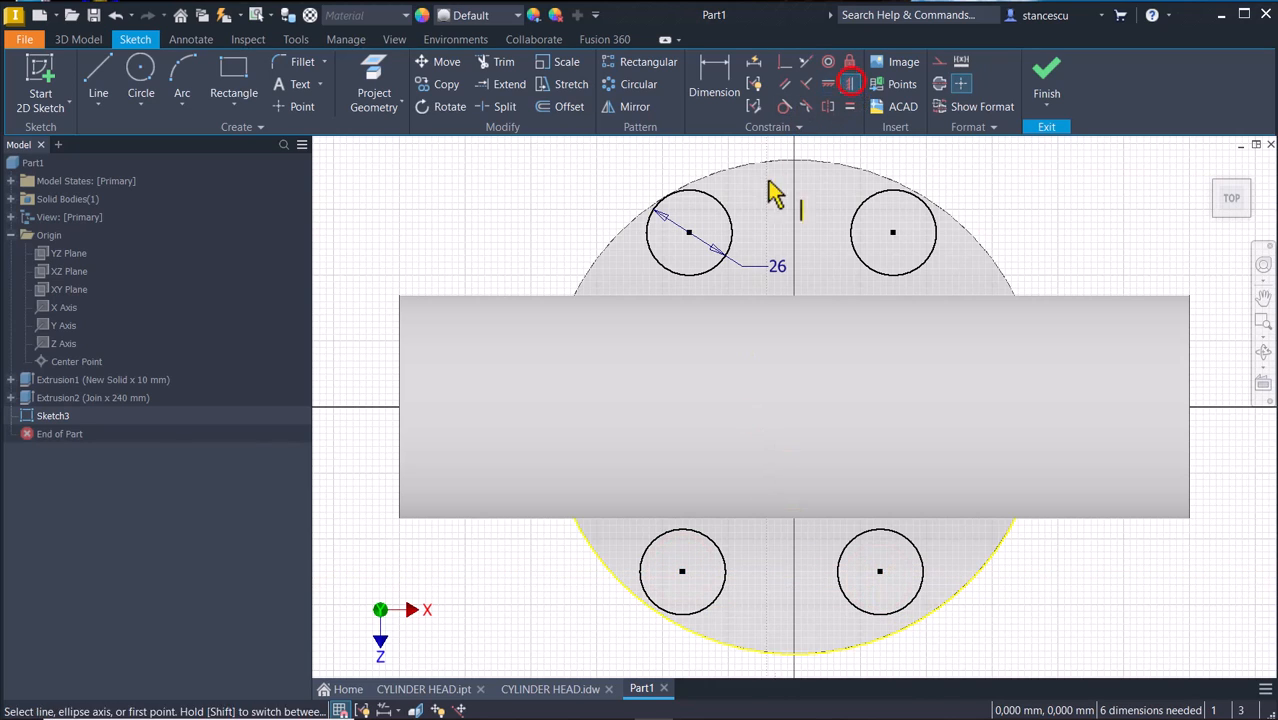
left_click(689, 234)
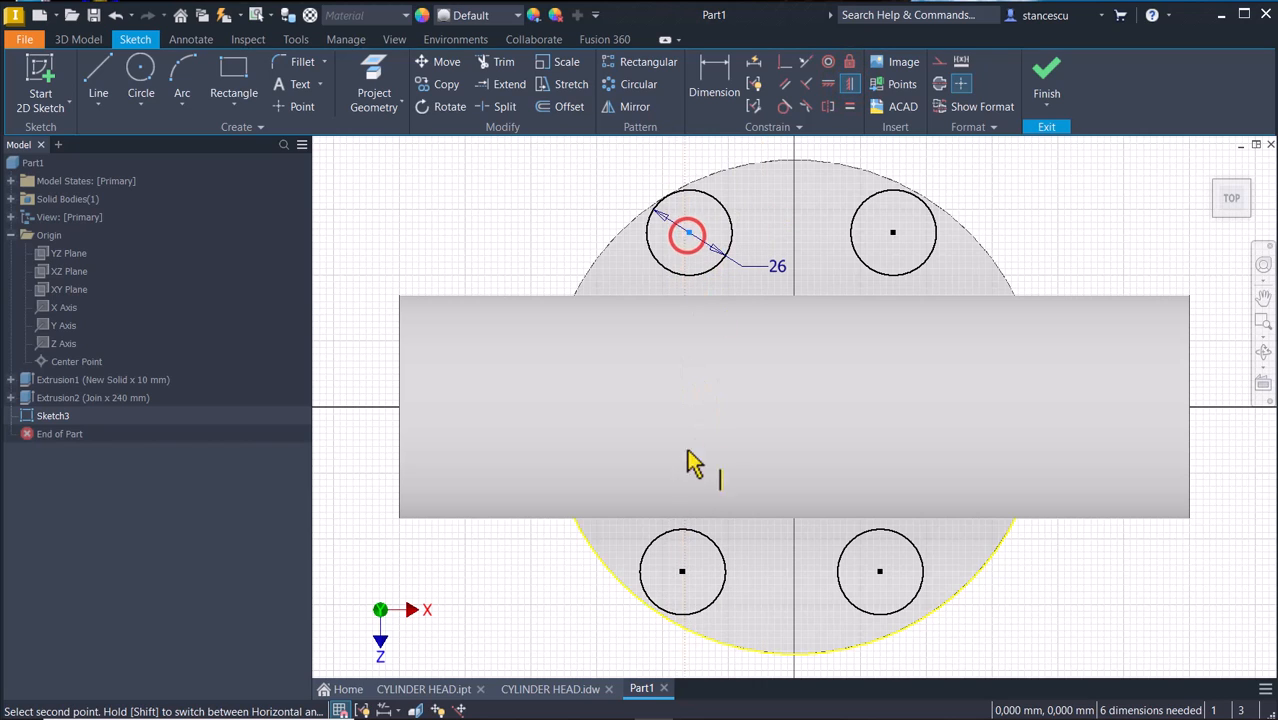
left_click(682, 573)
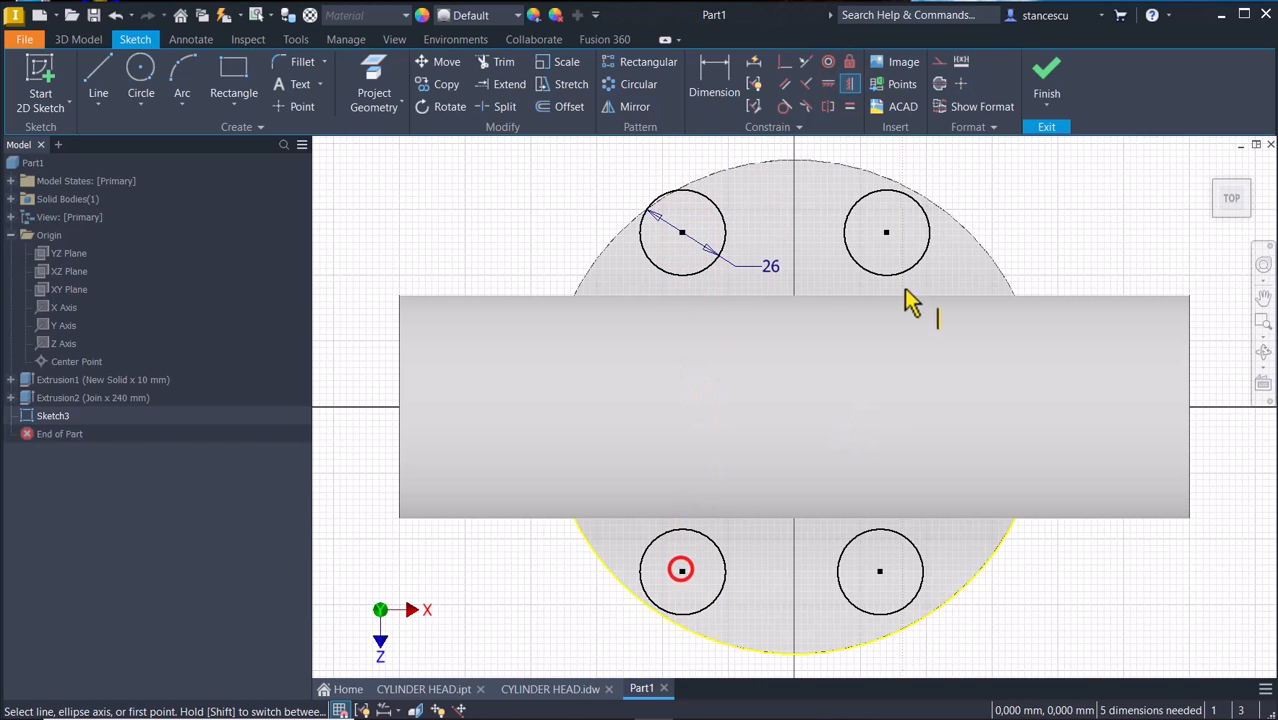
left_click(887, 236)
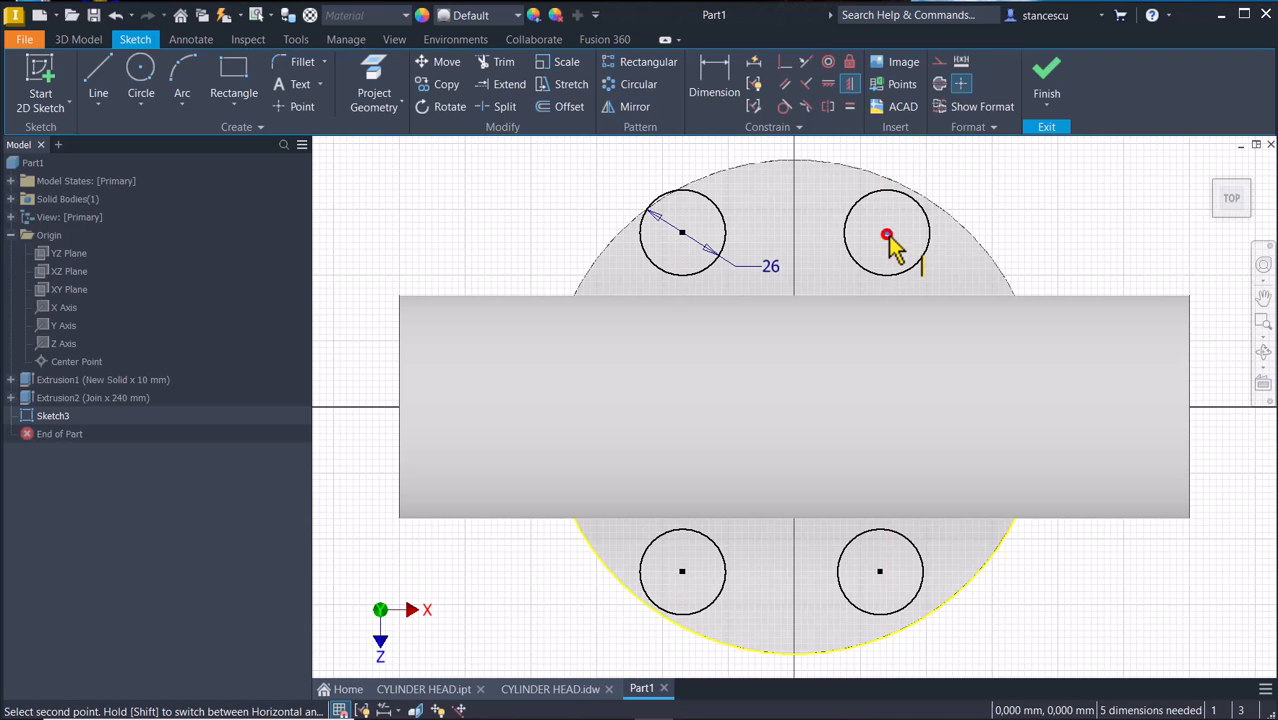
left_click(880, 574)
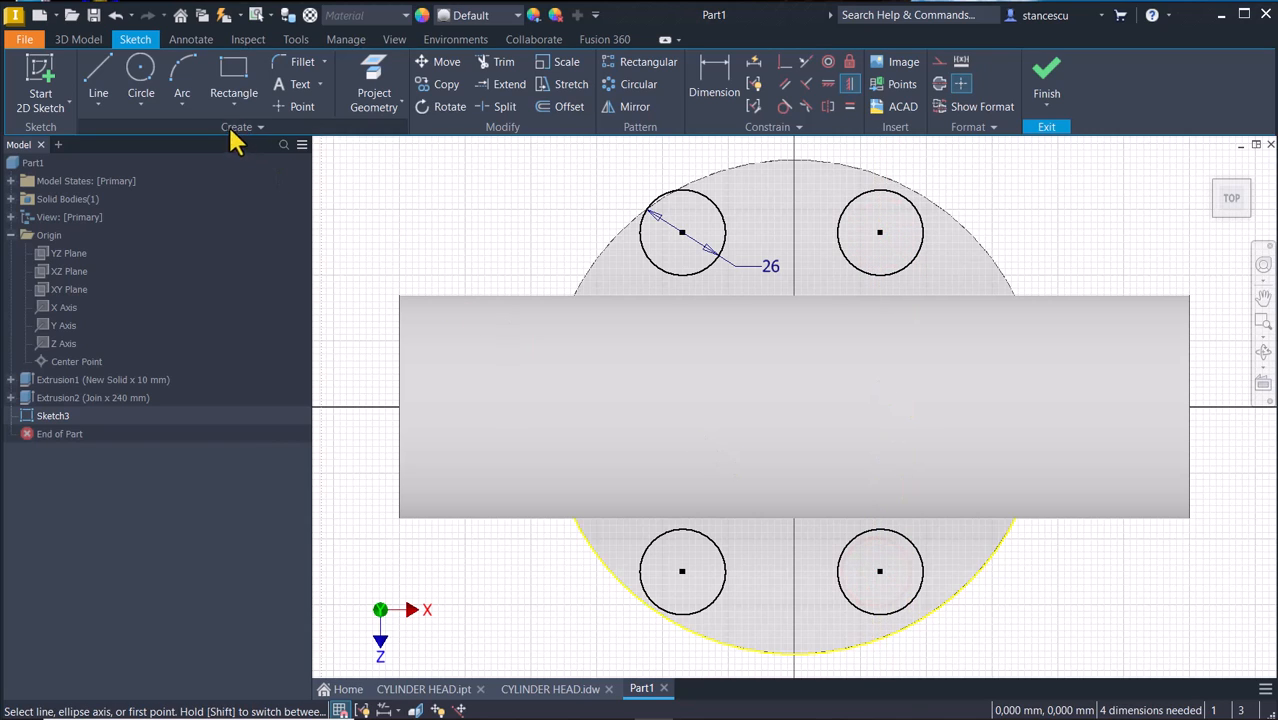
Draw a diagonal line from the centre of the lower left circle to the centre of the upper right circle.
left_click(97, 88)
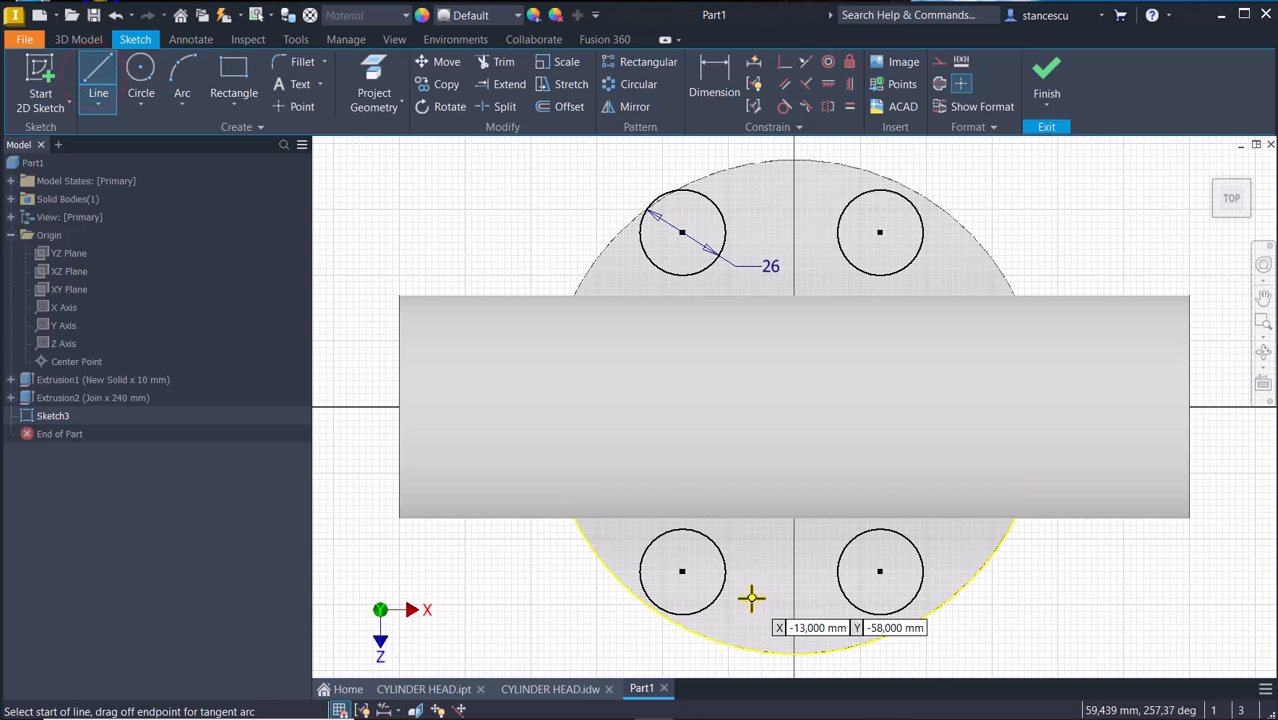
left_click(682, 572)
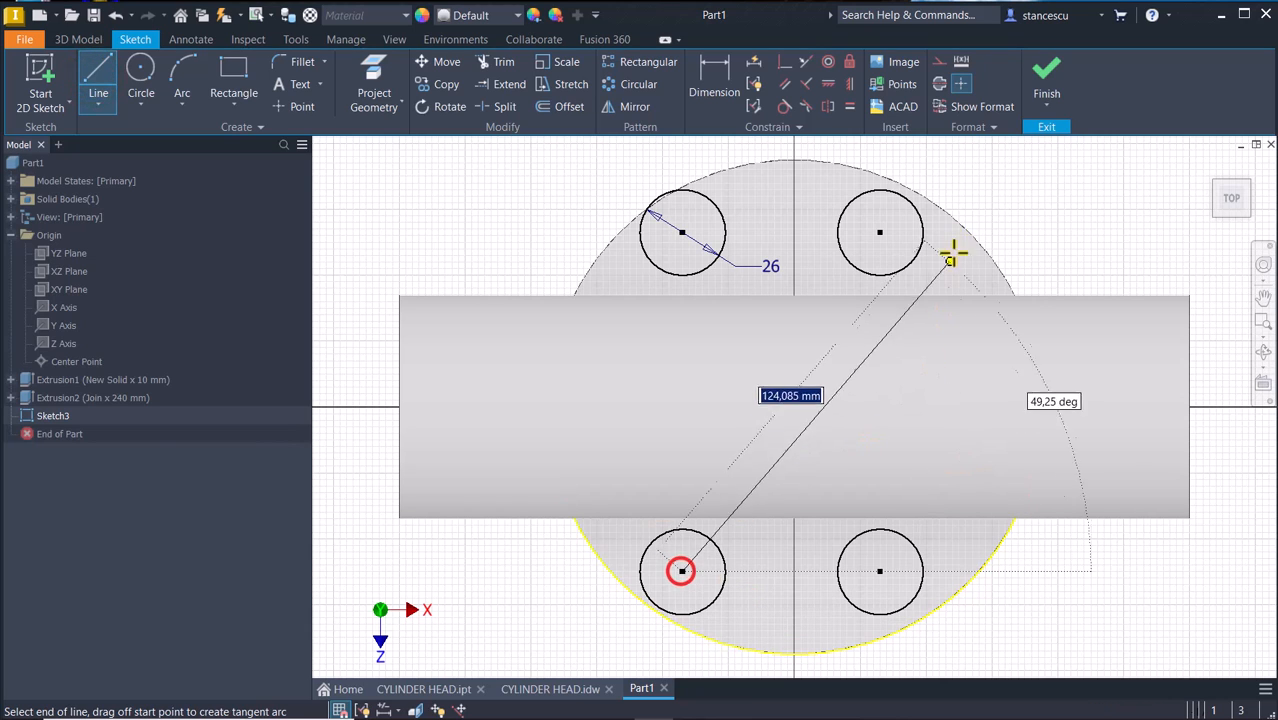
left_click(880, 233)
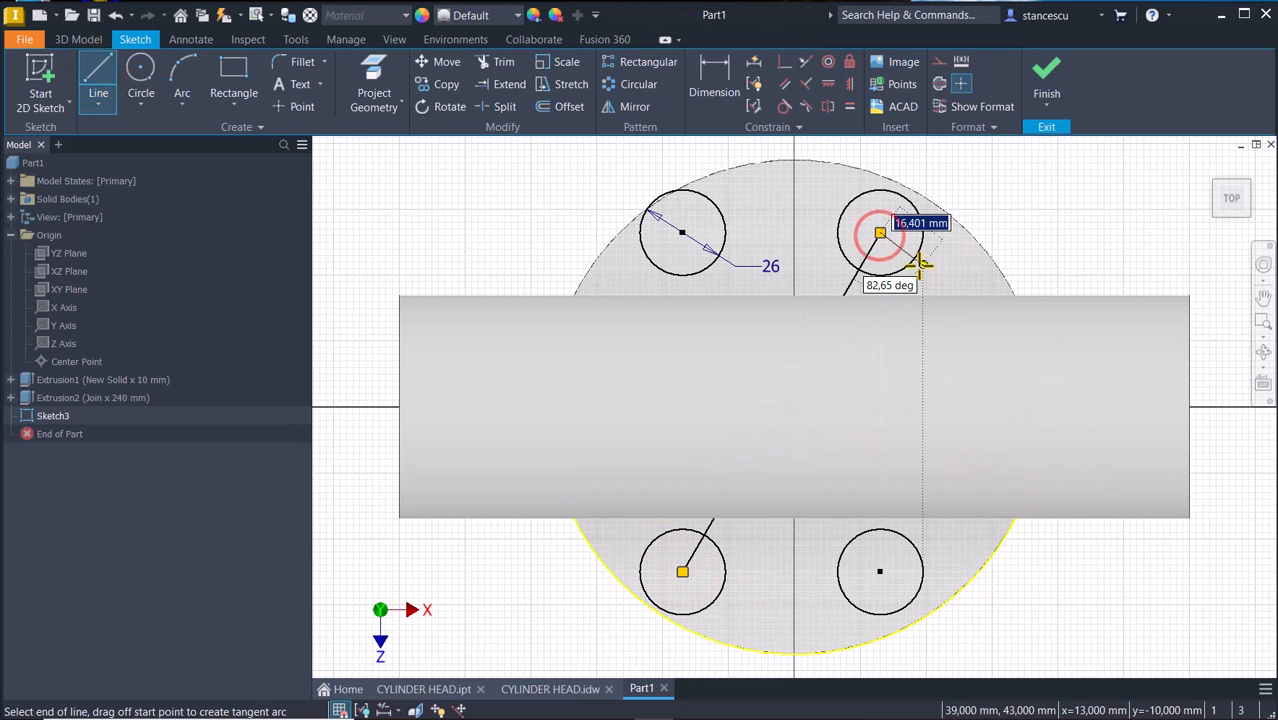
key("Escape")
Slice the solid at the sketch plane and make the diagonal line's midpoint coincident with the origin point.
key("F7")
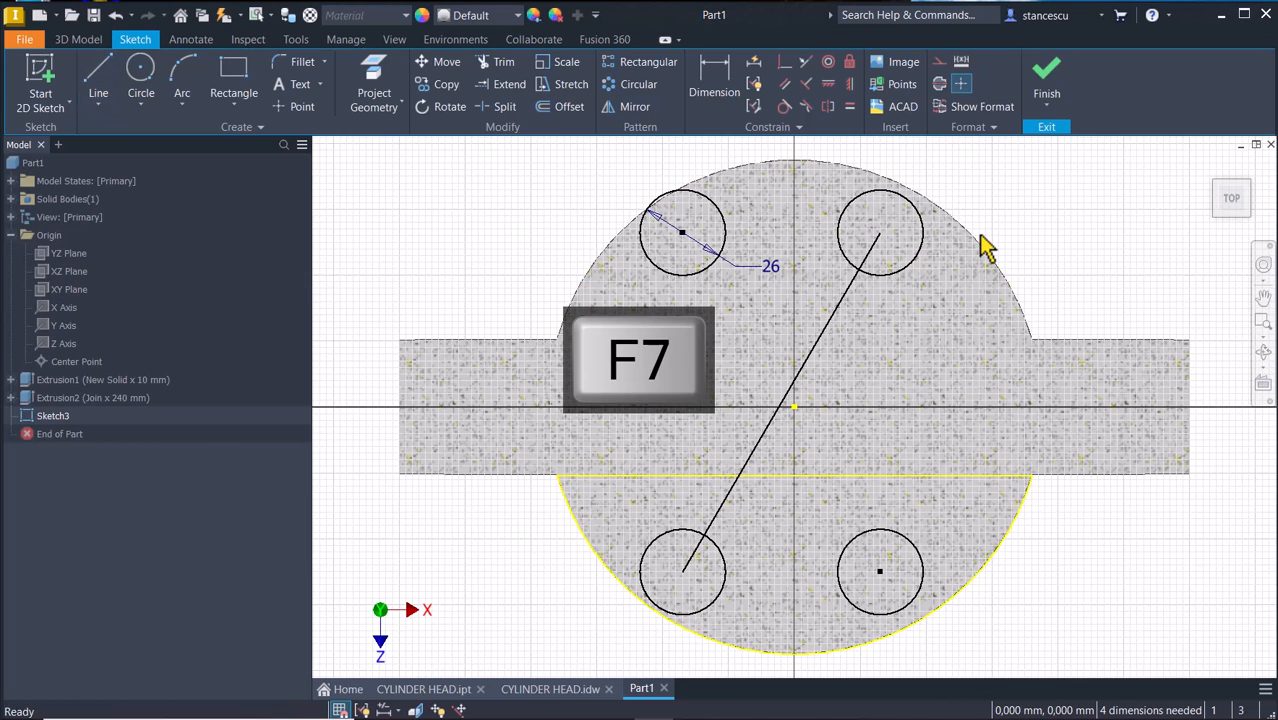
left_click(784, 63)
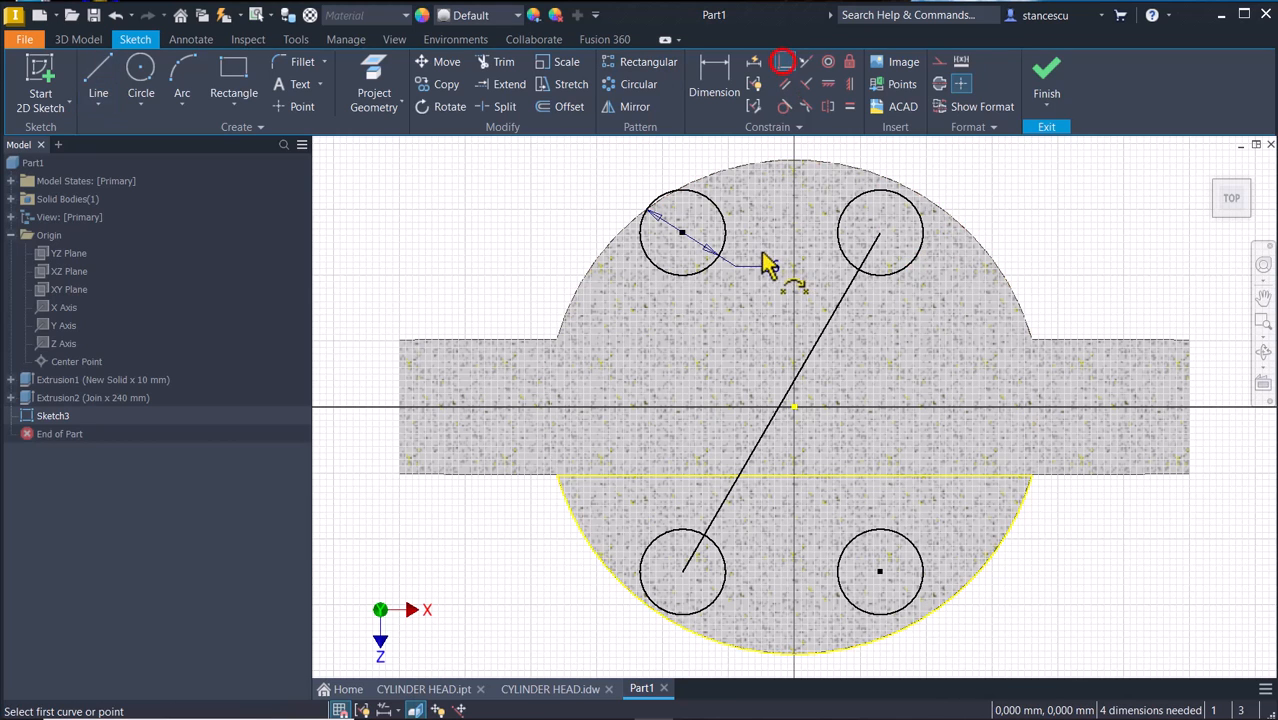
left_click(780, 403)
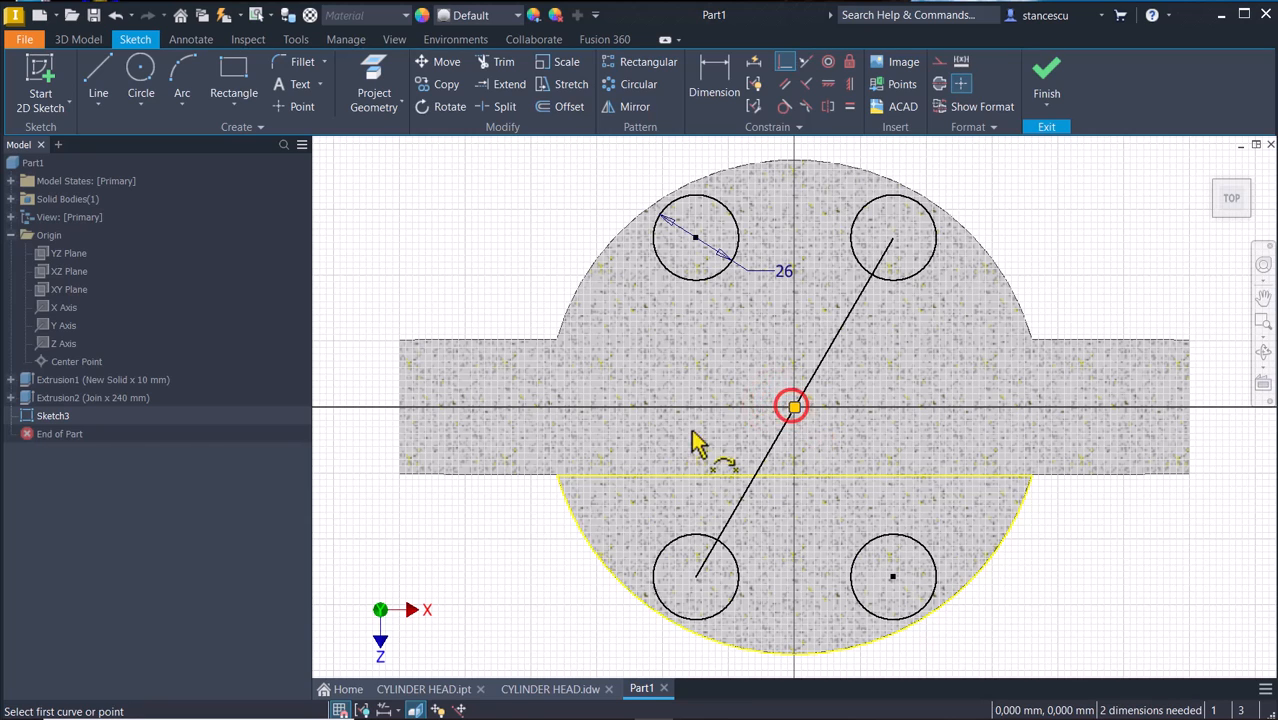
key("Escape")
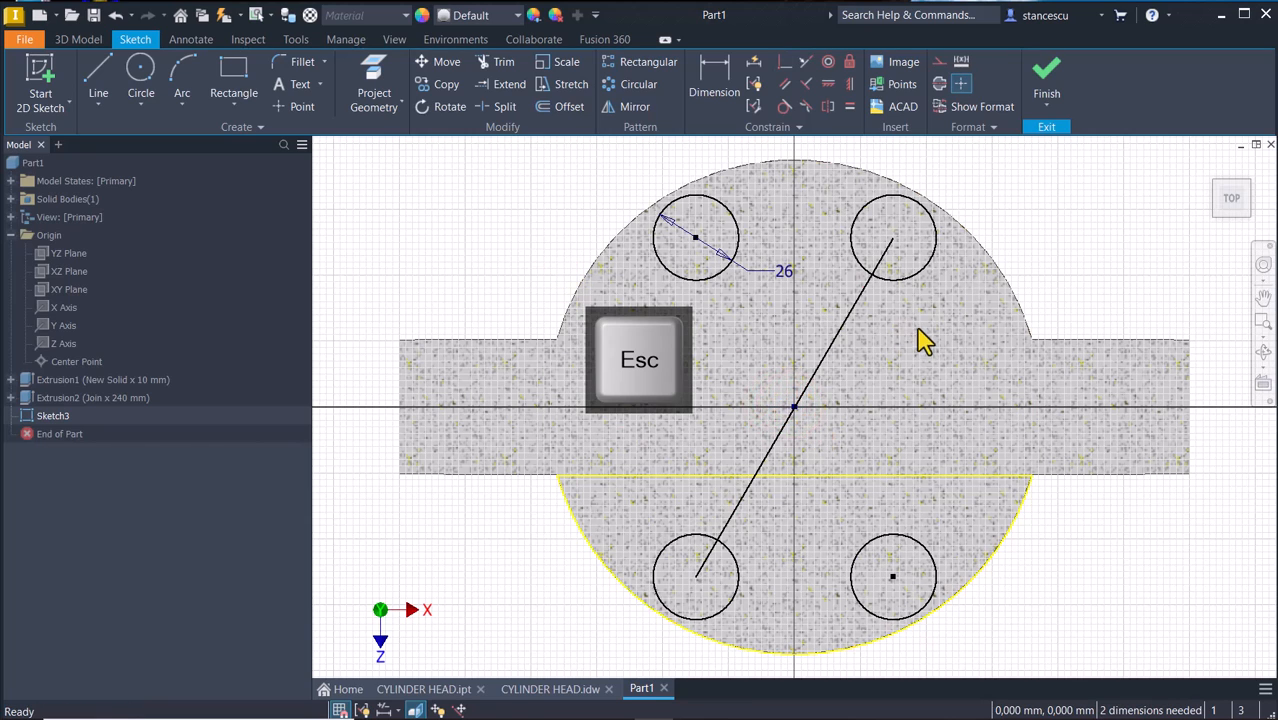
Convert the diagonal line between the circles to construction geometry.
left_click_drag(641, 330, 655, 329)
left_click(941, 66)
left_click(1057, 212)
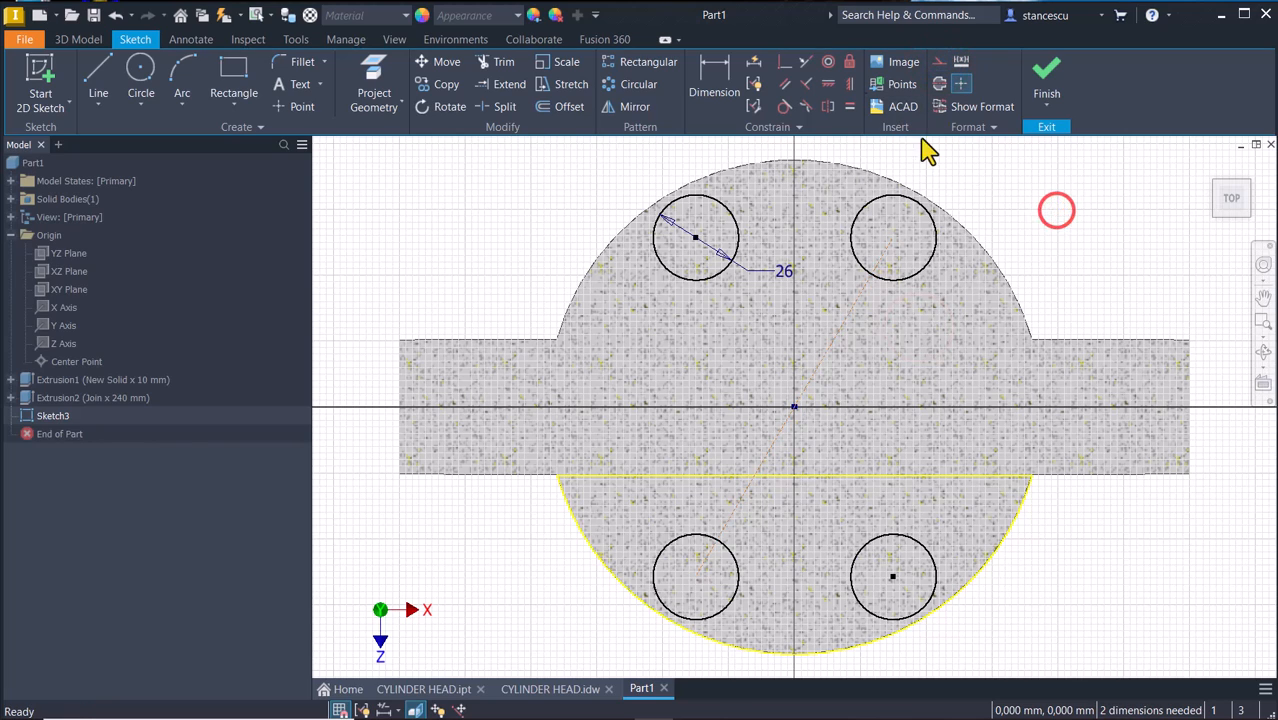
Dimension the horizontal distance between the centres of the two upper circles as 80 mm.
left_click(711, 95)
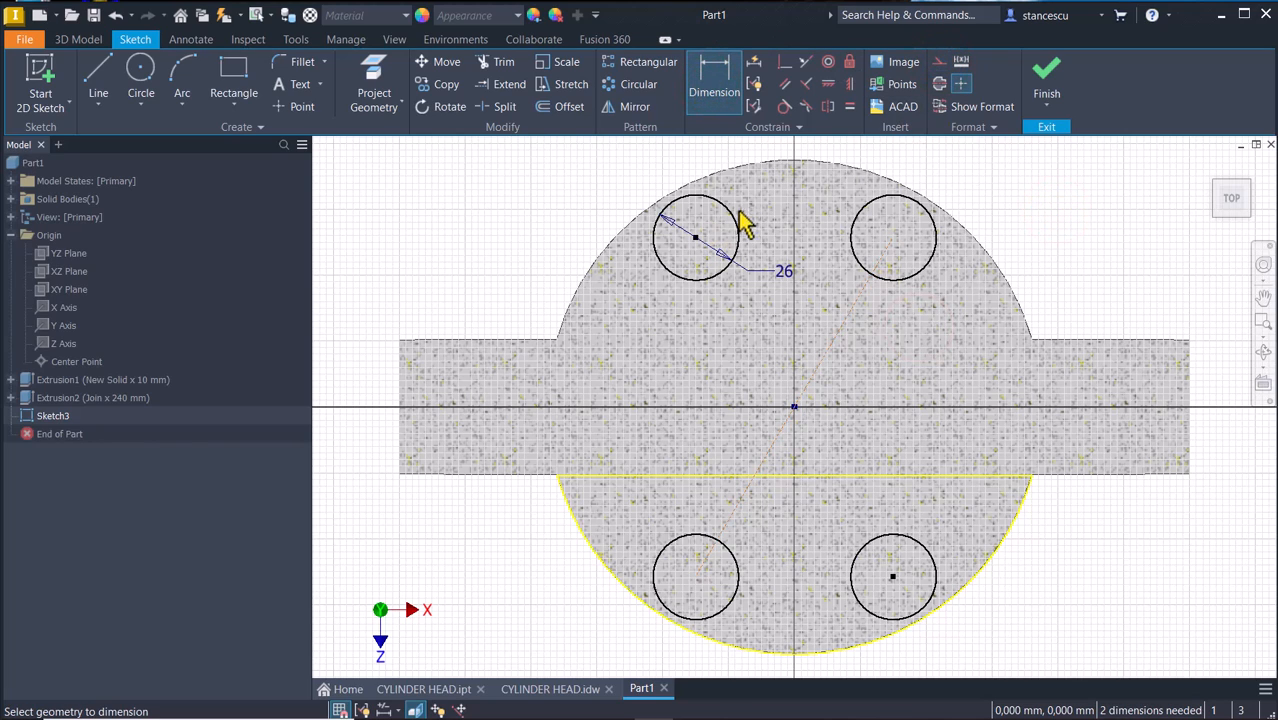
left_click(737, 241)
left_click(851, 246)
middle_click_drag(830, 178, 811, 266)
left_click(800, 196)
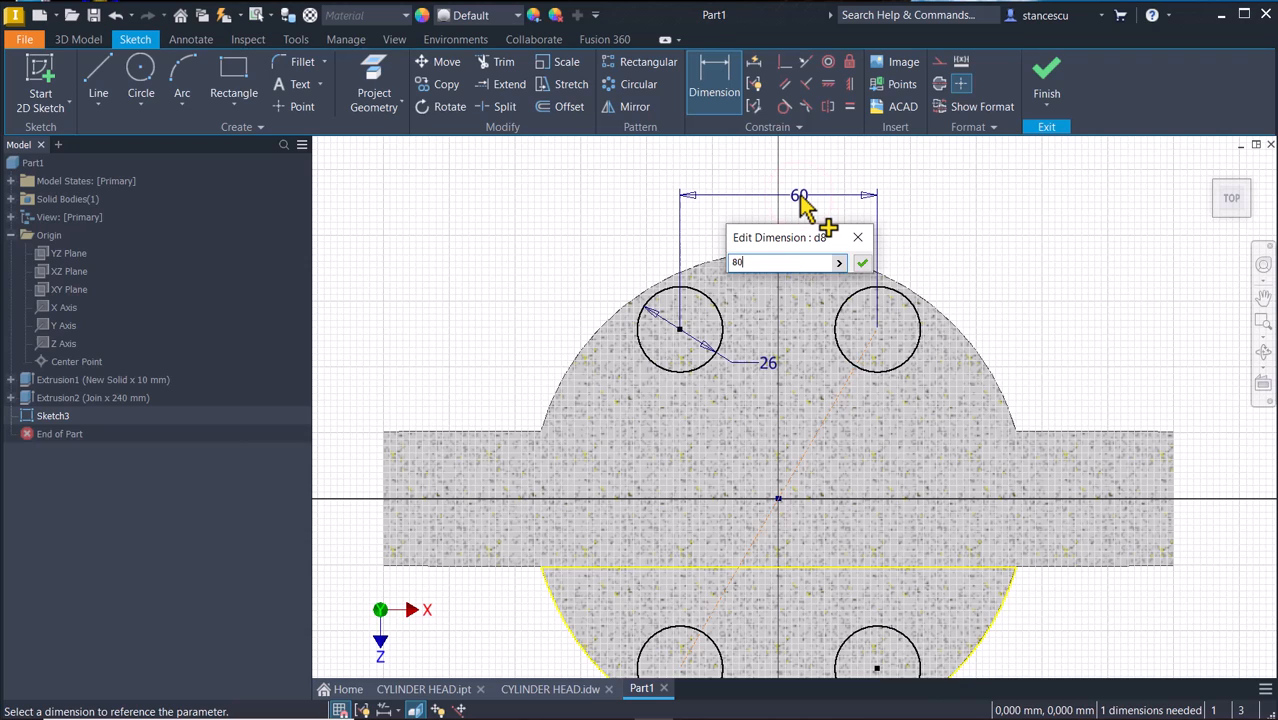
key("Return")
Dimension the vertical distance between the centres of the two left circles as 90 mm and finish the sketch.
middle_click_drag(799, 579, 827, 422)
scroll(815, 405, "down", 3)
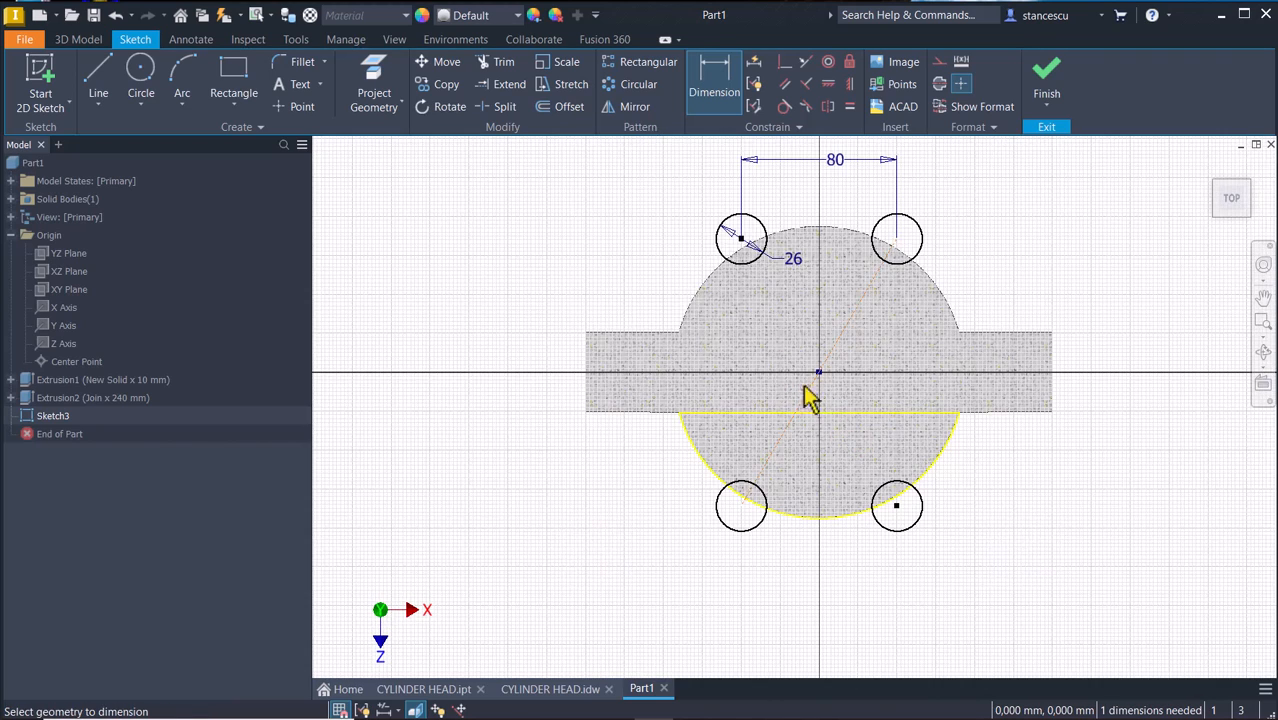
left_click(720, 258)
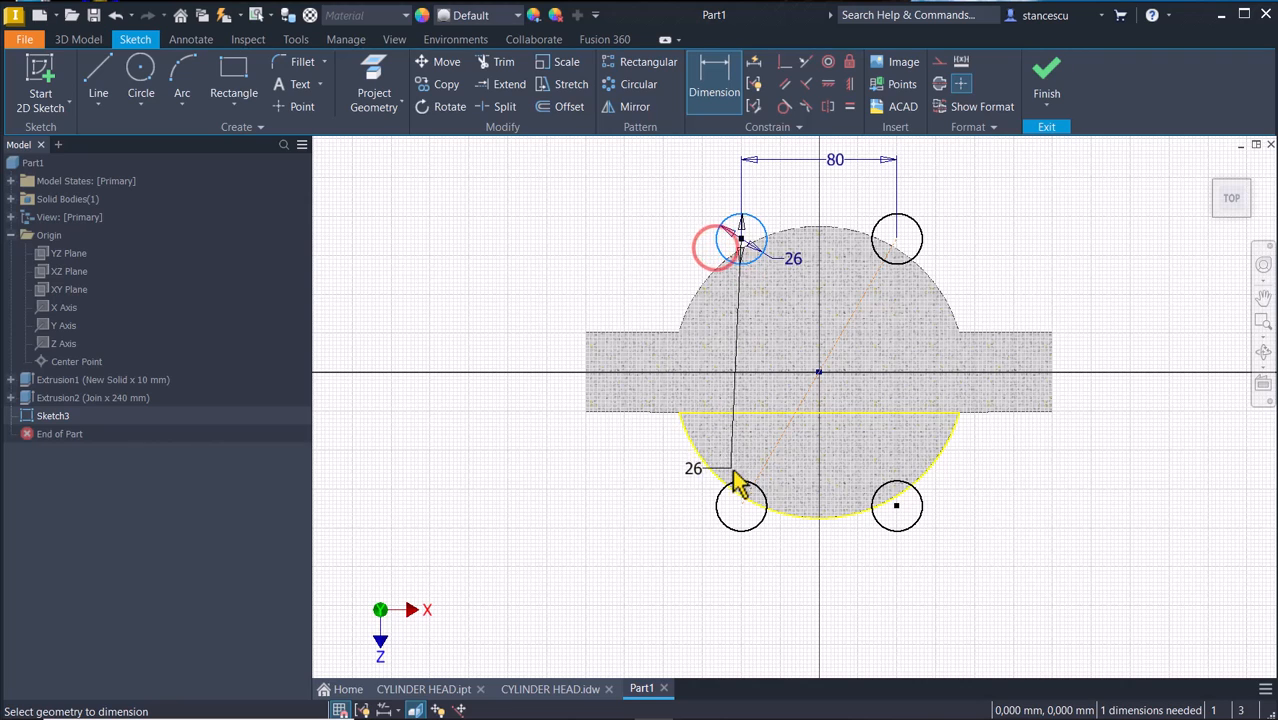
left_click(726, 506)
left_click(518, 344)
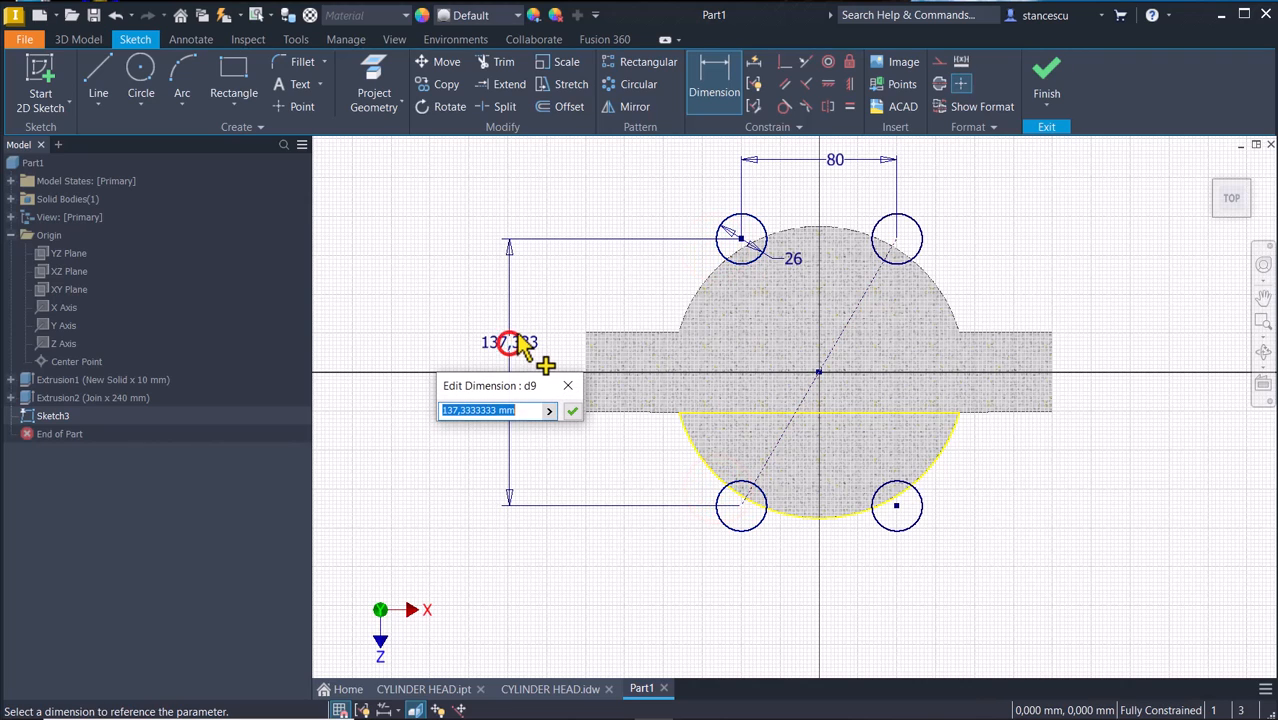
type("9")
key("Return")
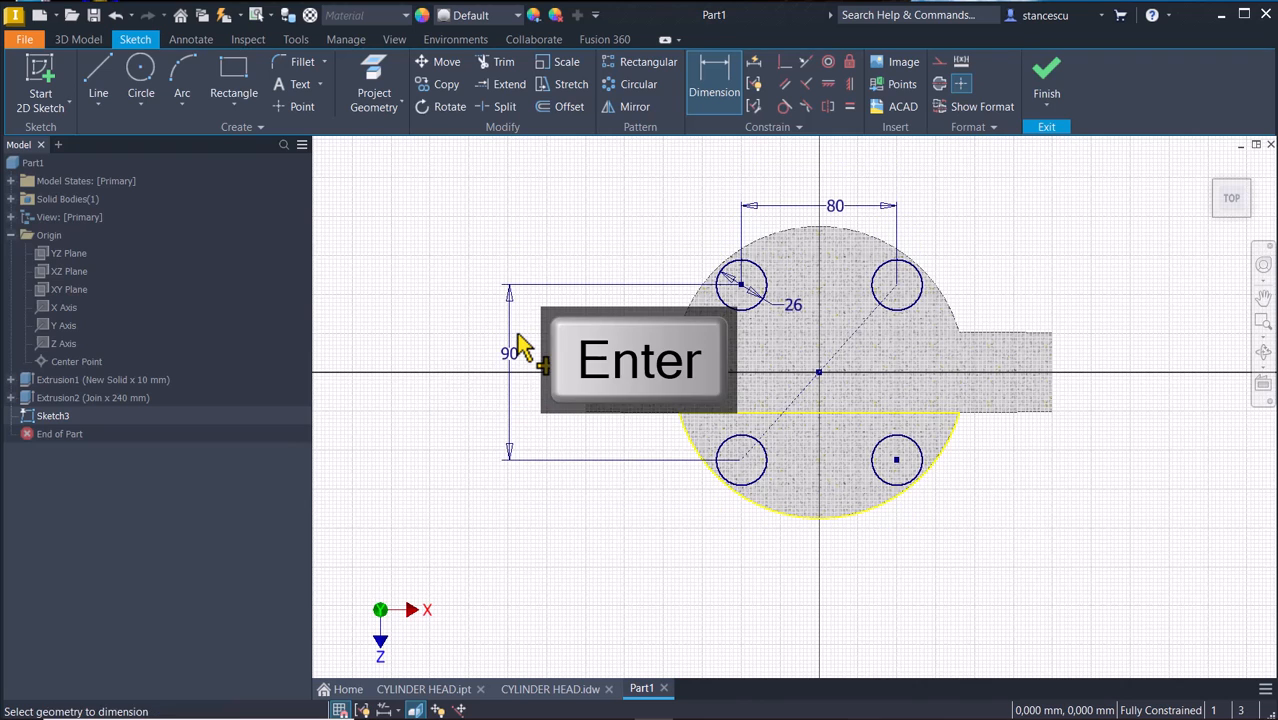
left_click(1050, 80)
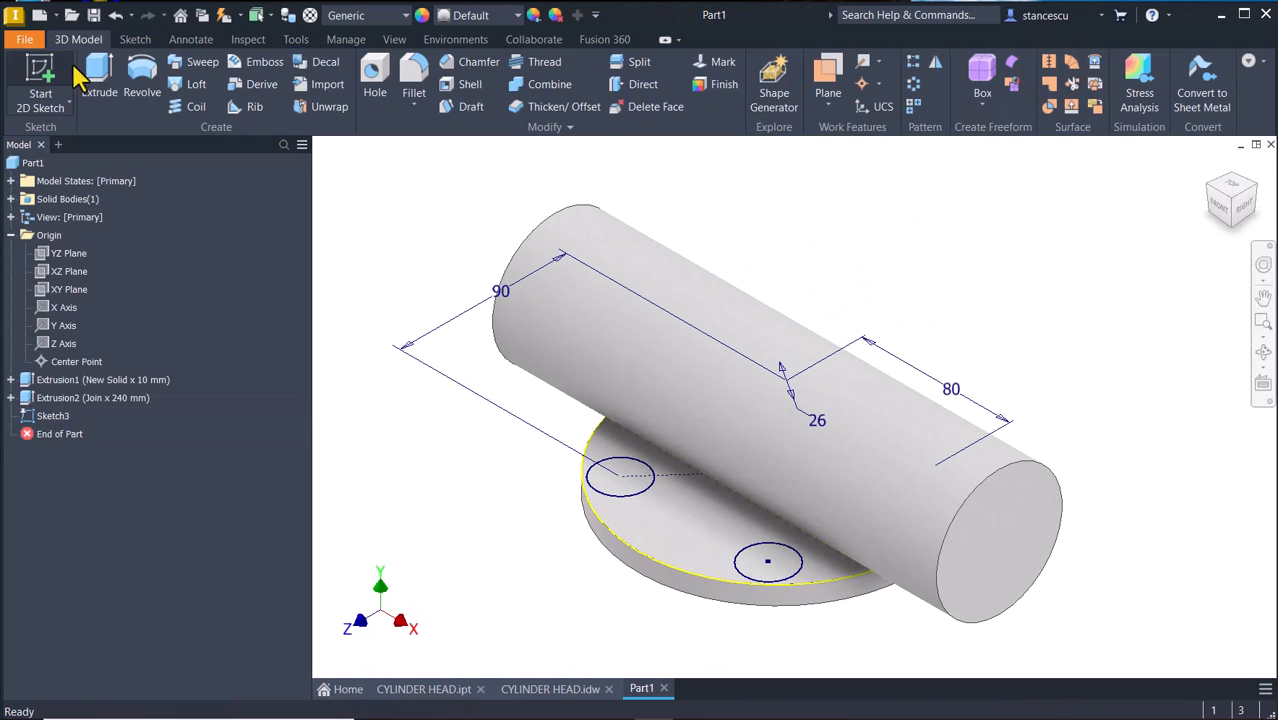
Extrude all four 26 mm circles upward from the disc by 72-10 mm, joined to the existing body.
left_click(100, 80)
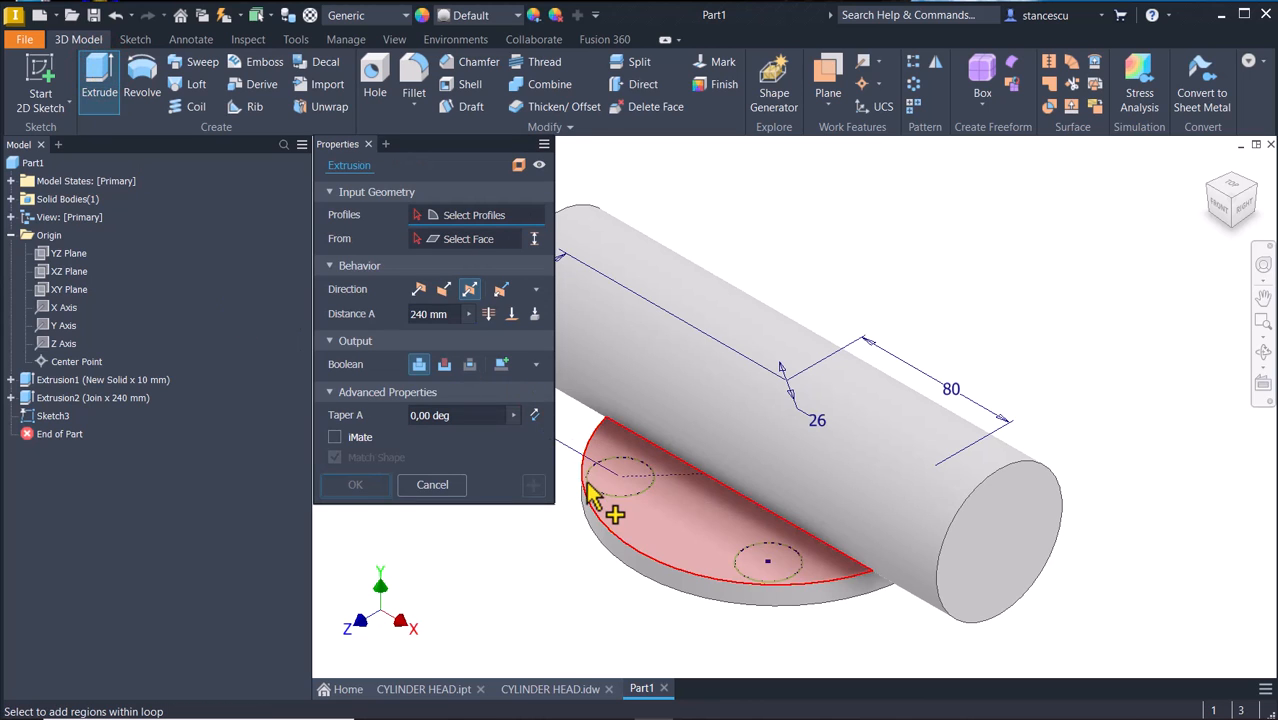
left_click(593, 492)
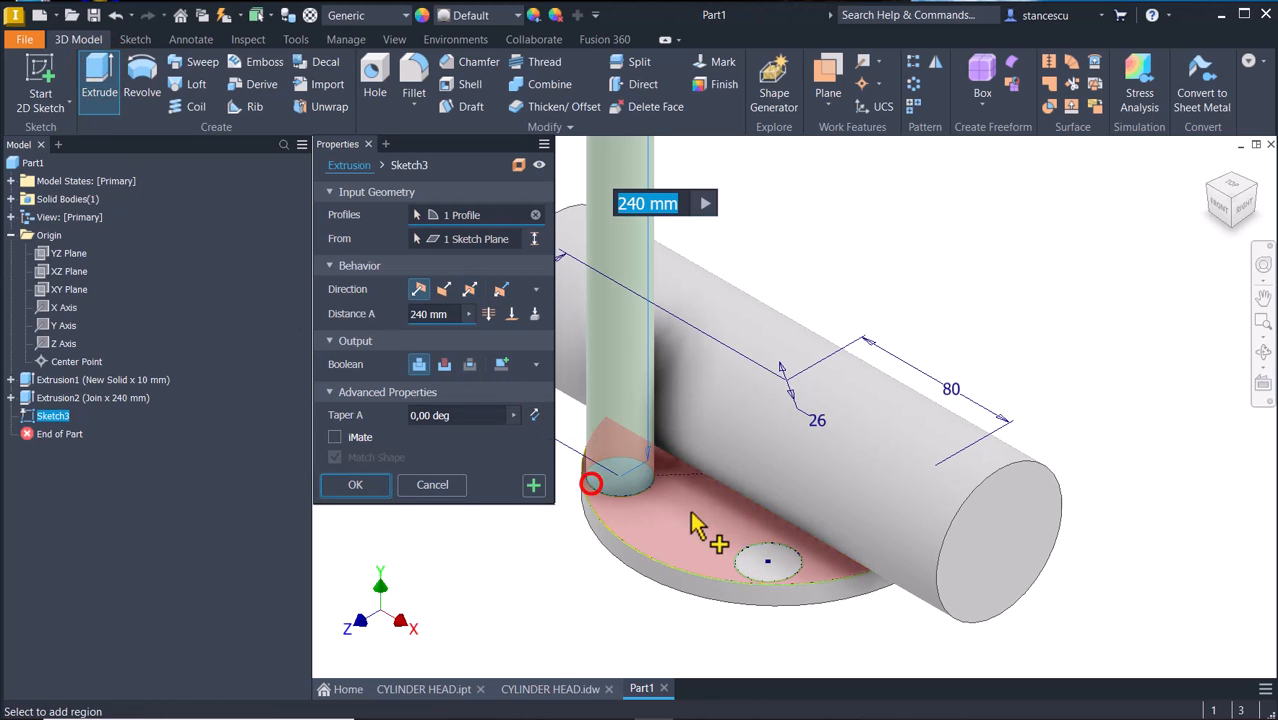
left_click(766, 570)
mouse_move(1275, 403)
middle_mouse_down("shift")
mouse_move(1270, 420)
mouse_move(1127, 445)
mouse_move(879, 522)
middle_mouse_up("shift")
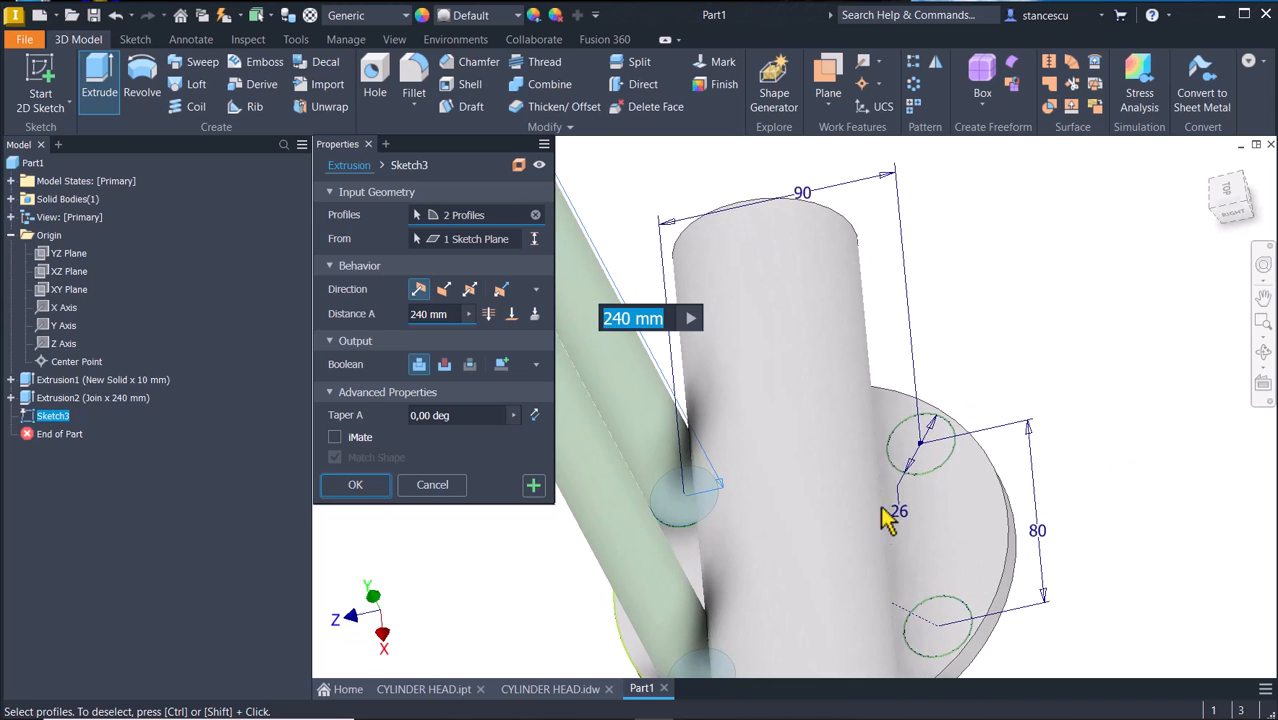
left_click(940, 462)
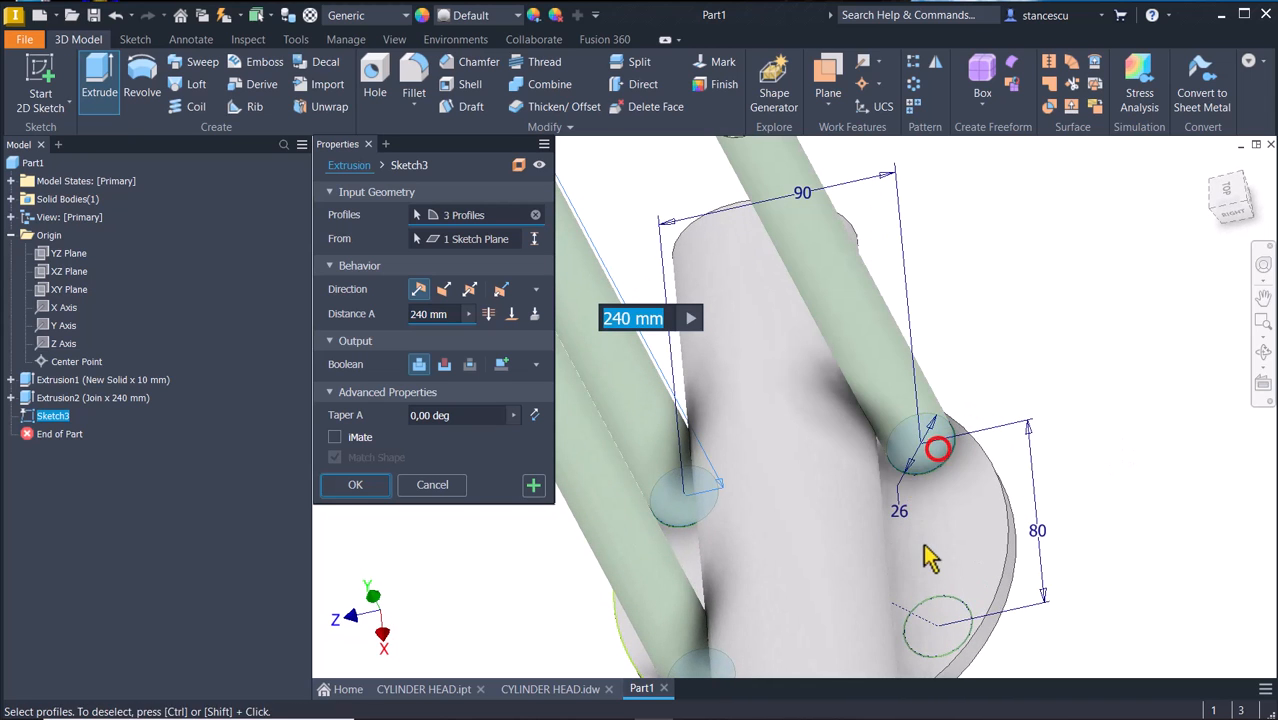
left_click(953, 613)
key("F6")
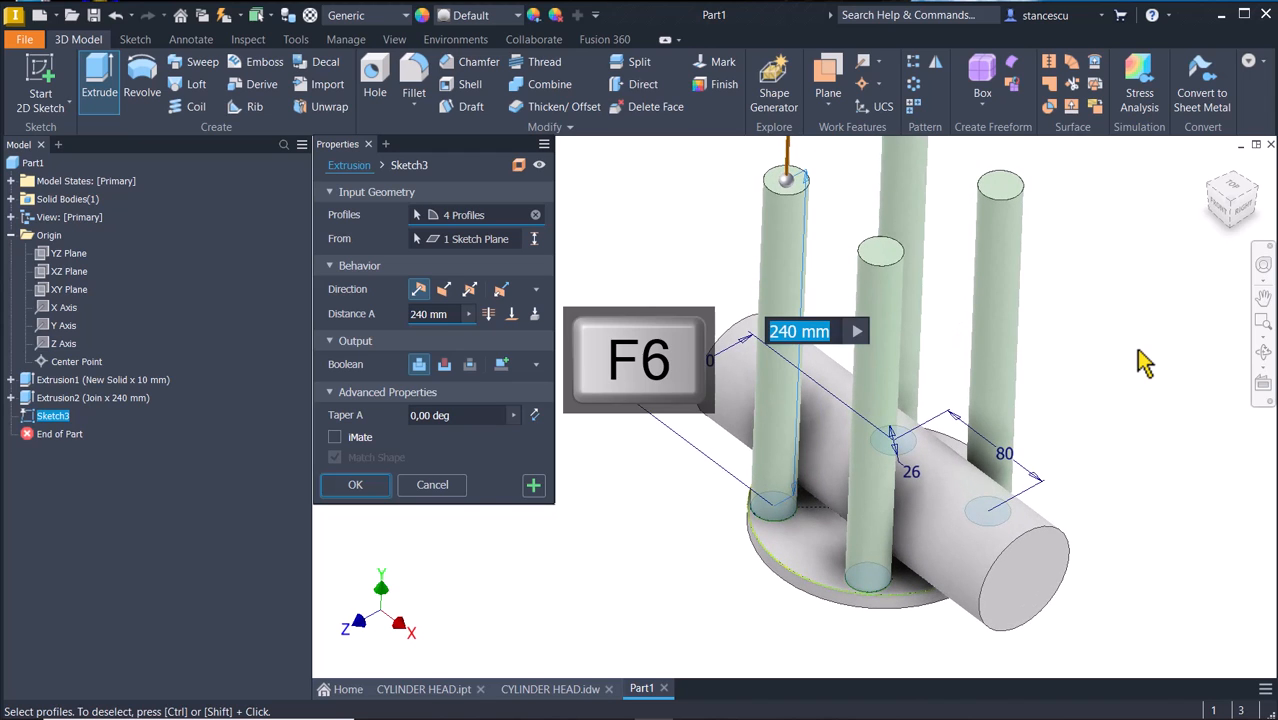
middle_click(1136, 349)
middle_click(1136, 349)
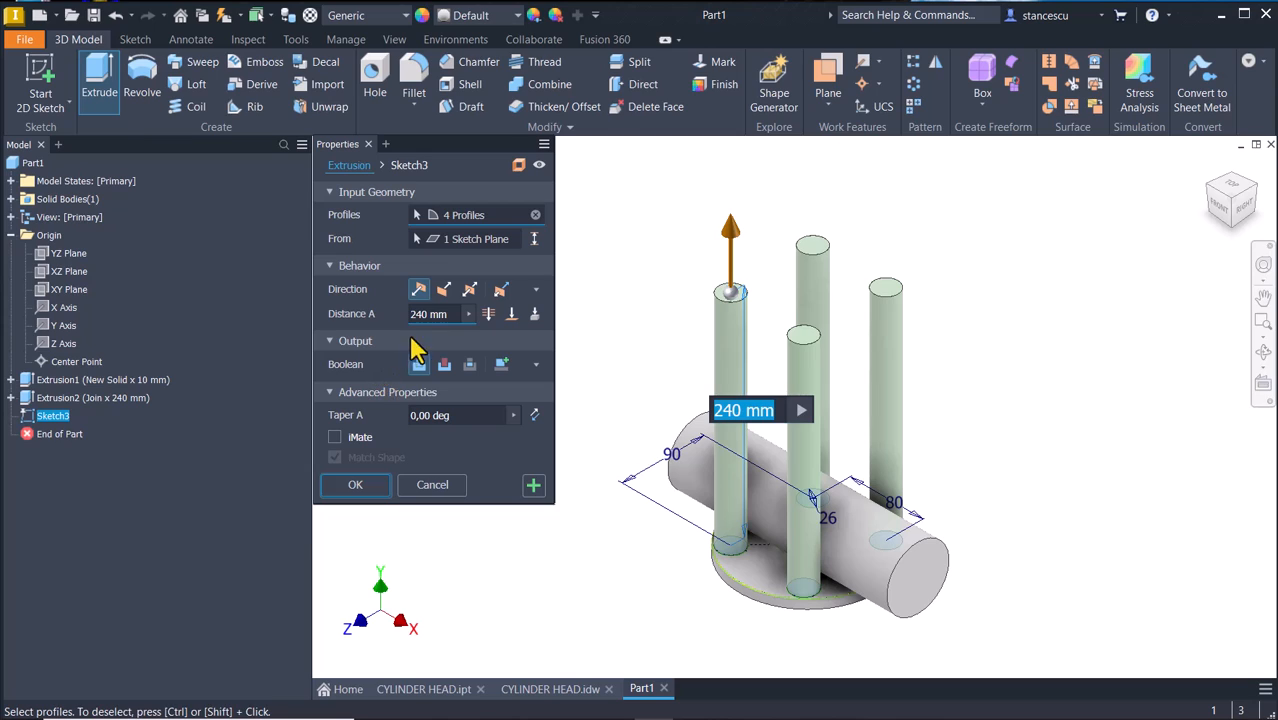
left_click(446, 314)
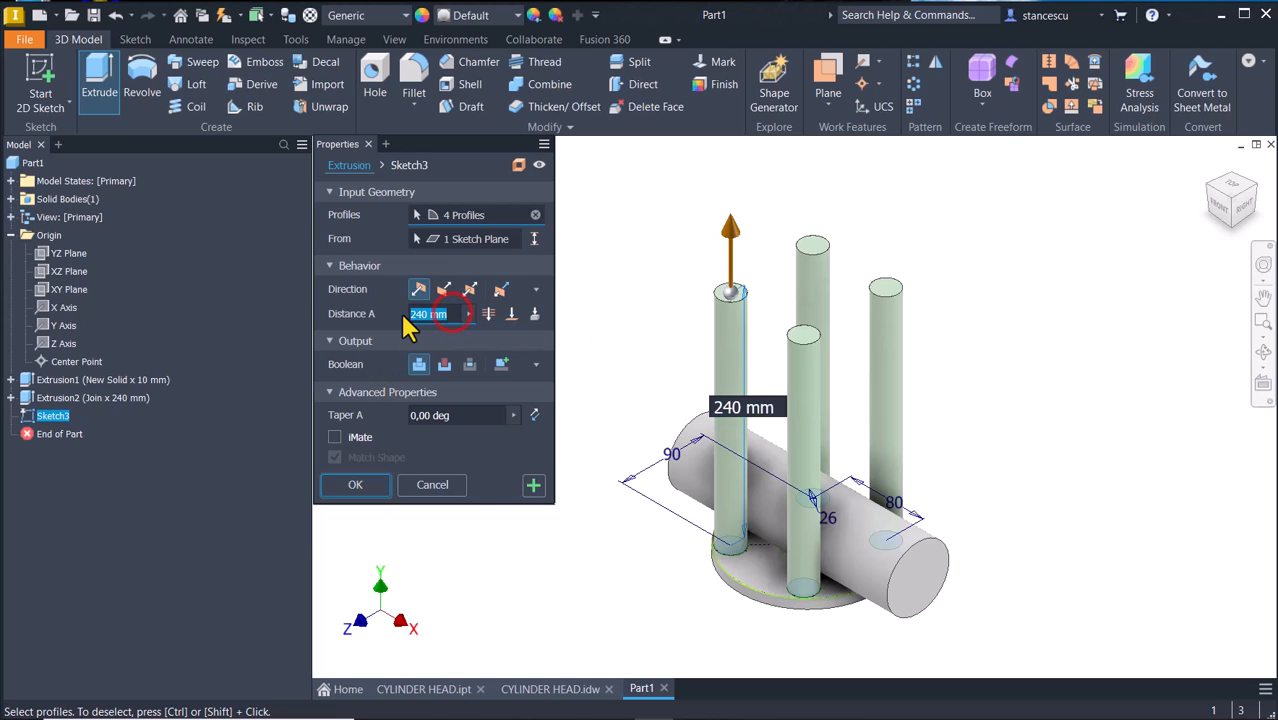
type("72")
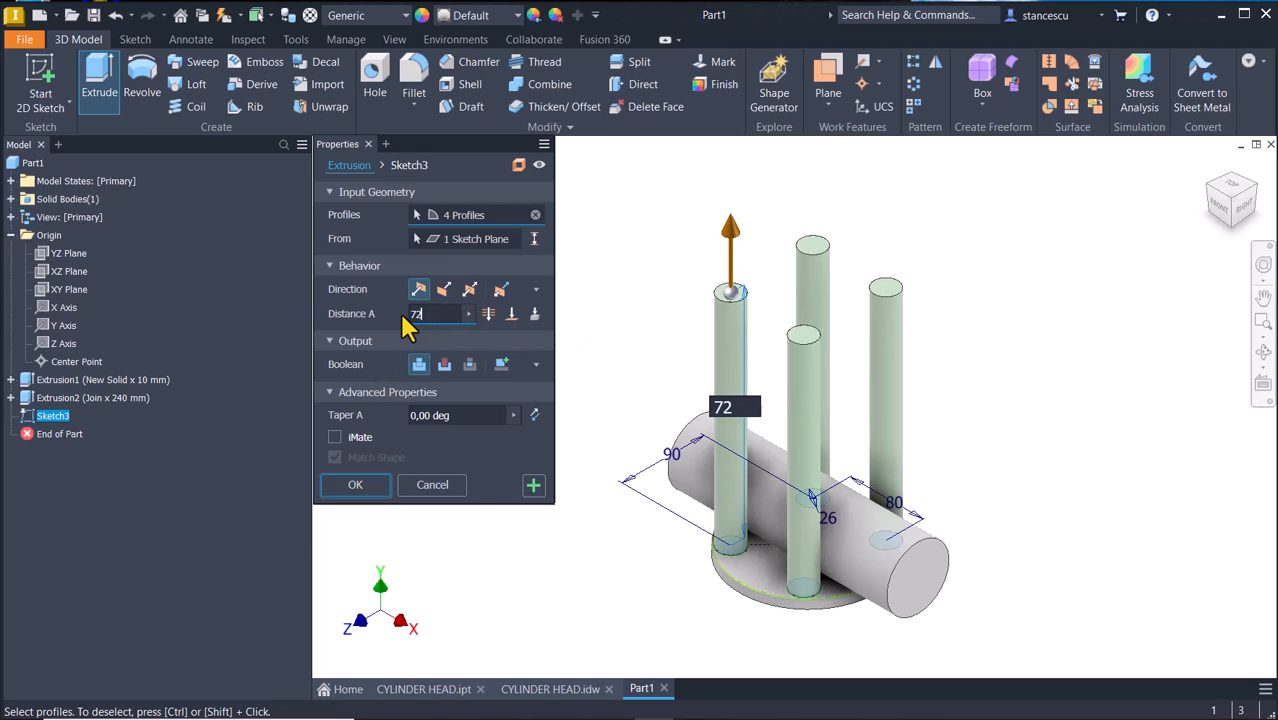
type("-10")
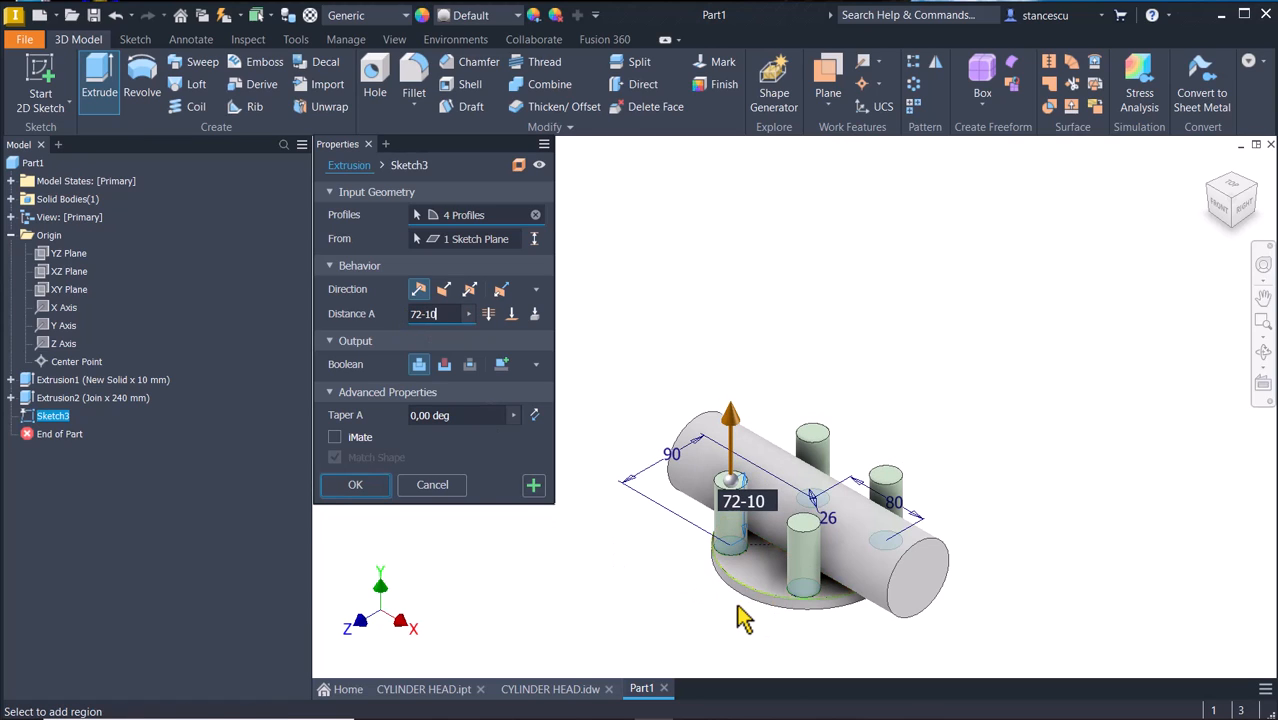
left_click(340, 488)
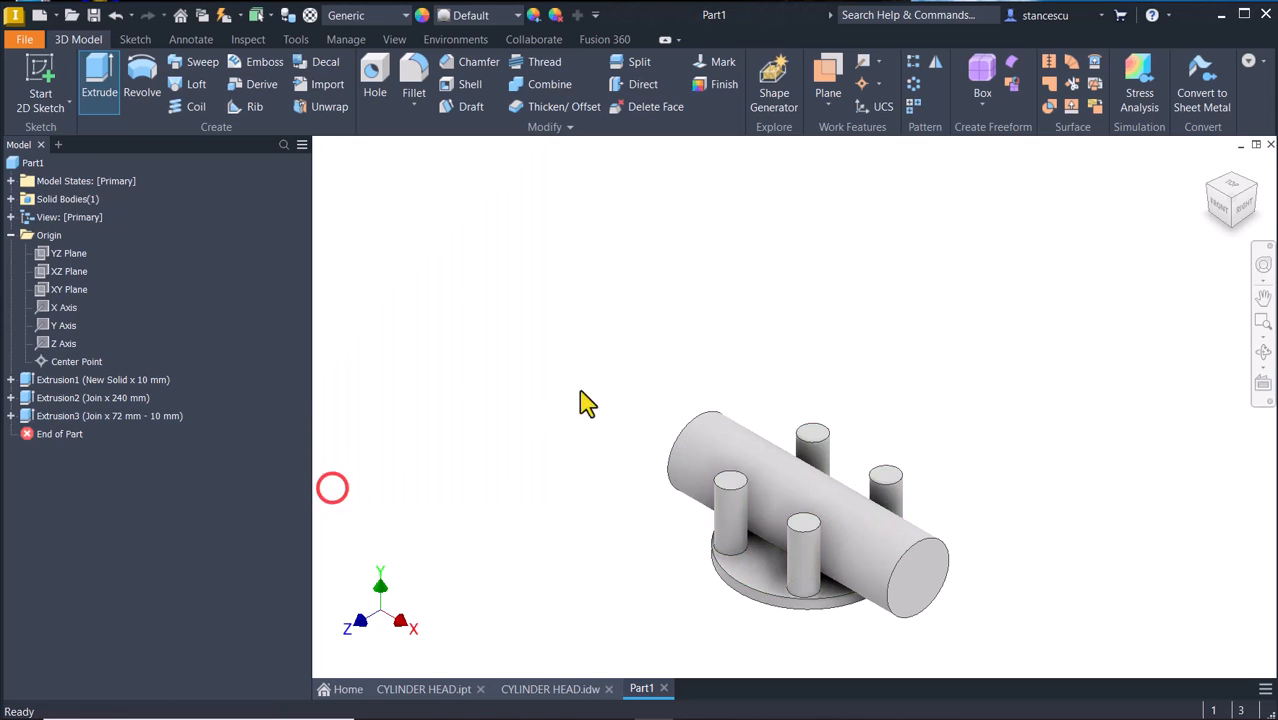
key("Num_Lock")
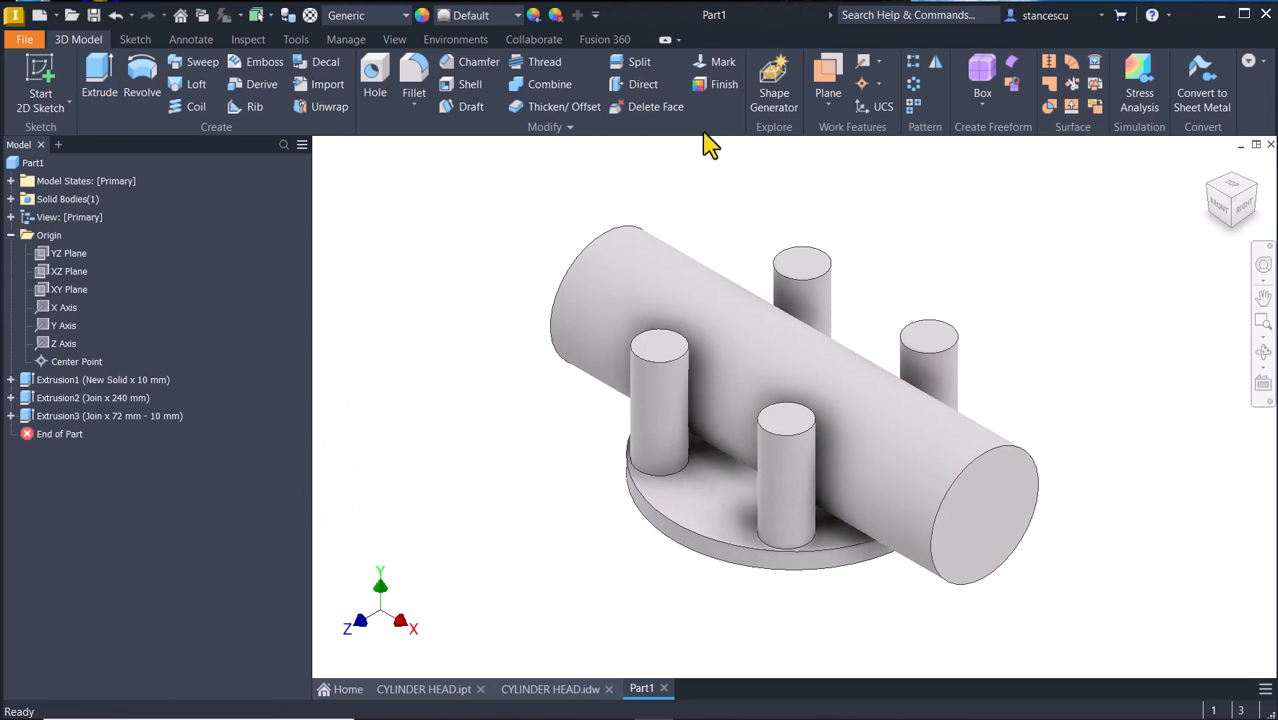
Switch to the CYLINDER HEAD.idw drawing and examine the square flanges' dimensions in the plan view and the overall height in the side view.
left_click(556, 690)
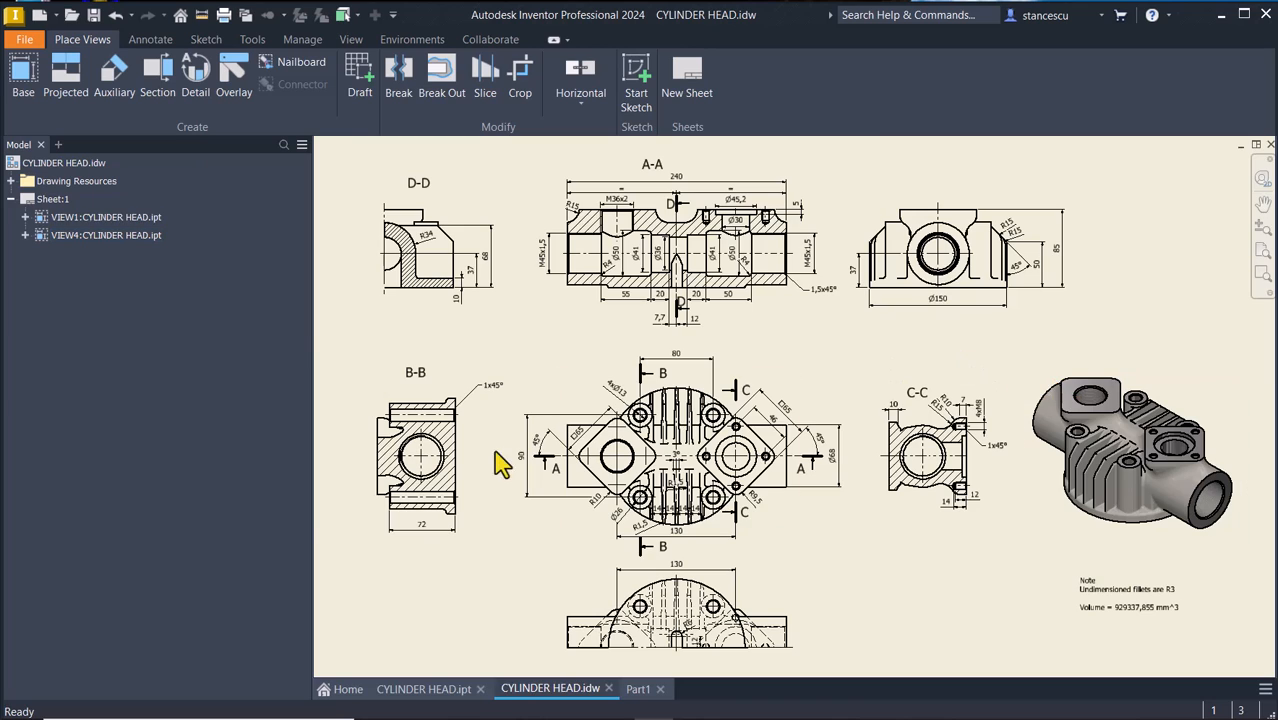
scroll(520, 470, "up", 5)
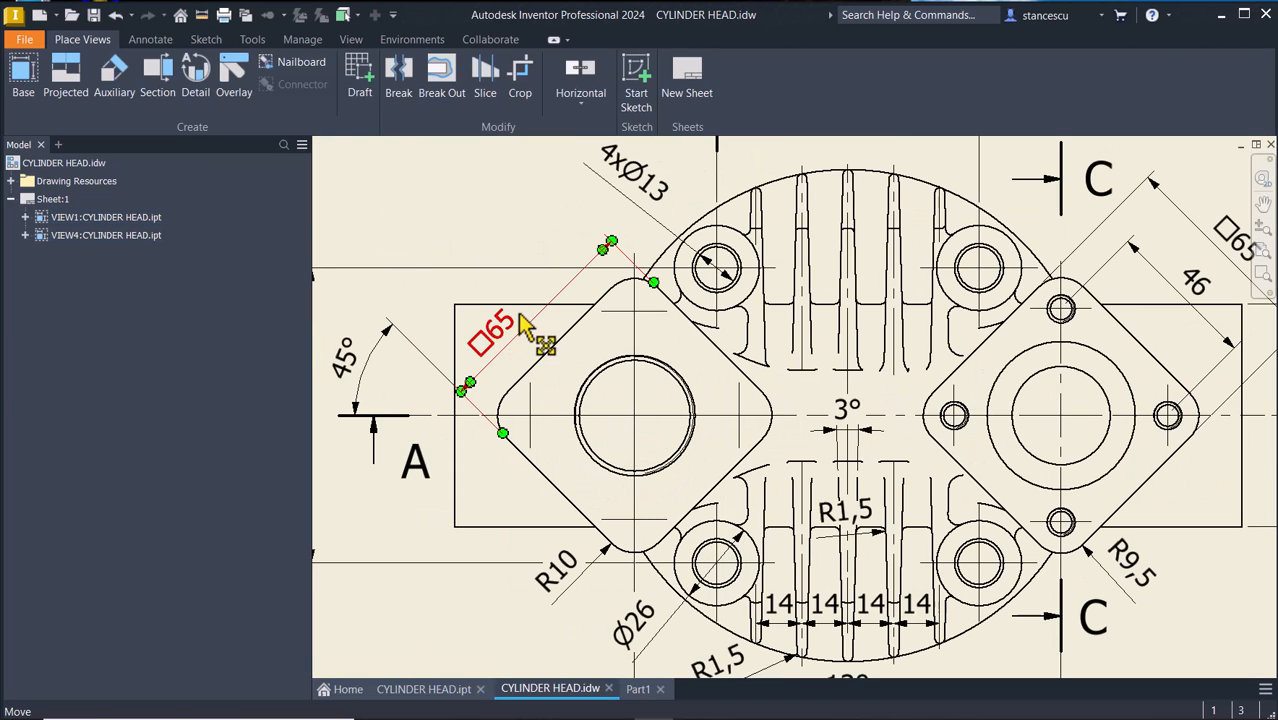
middle_click_drag(1104, 360, 1060, 352)
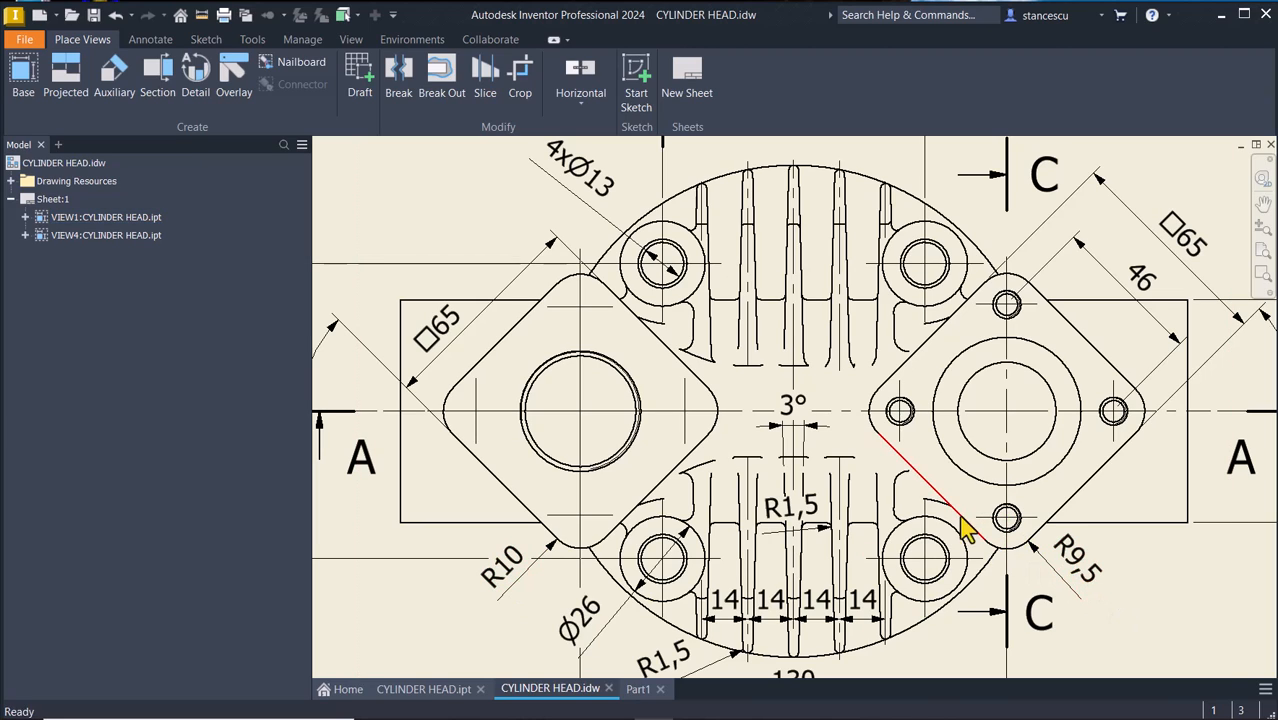
key("Home")
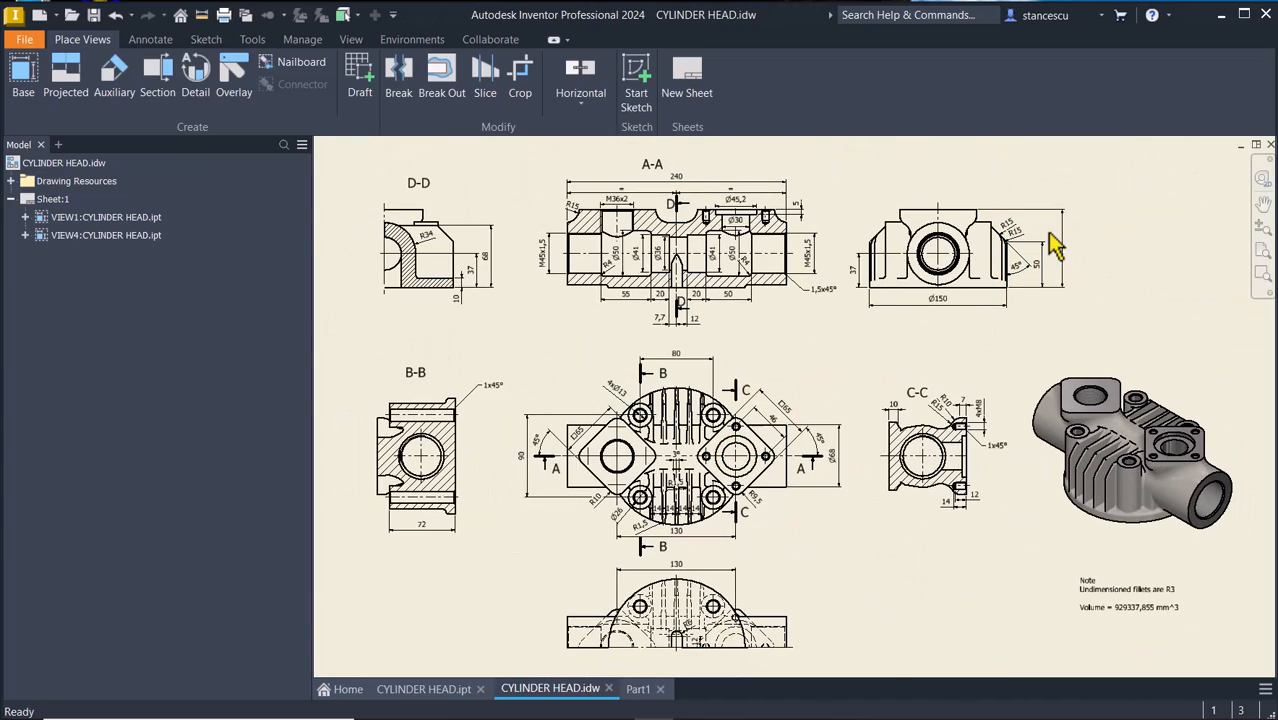
scroll(1053, 245, "up", 3)
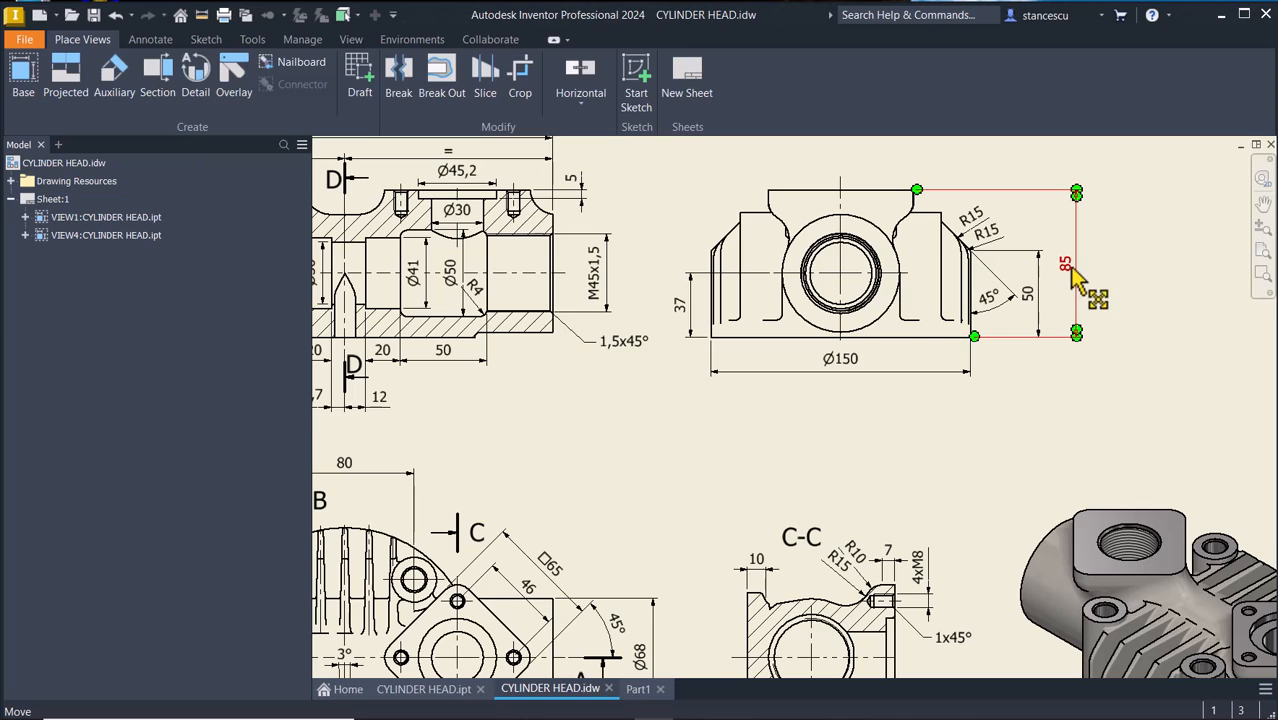
scroll(1088, 280, "down", 3)
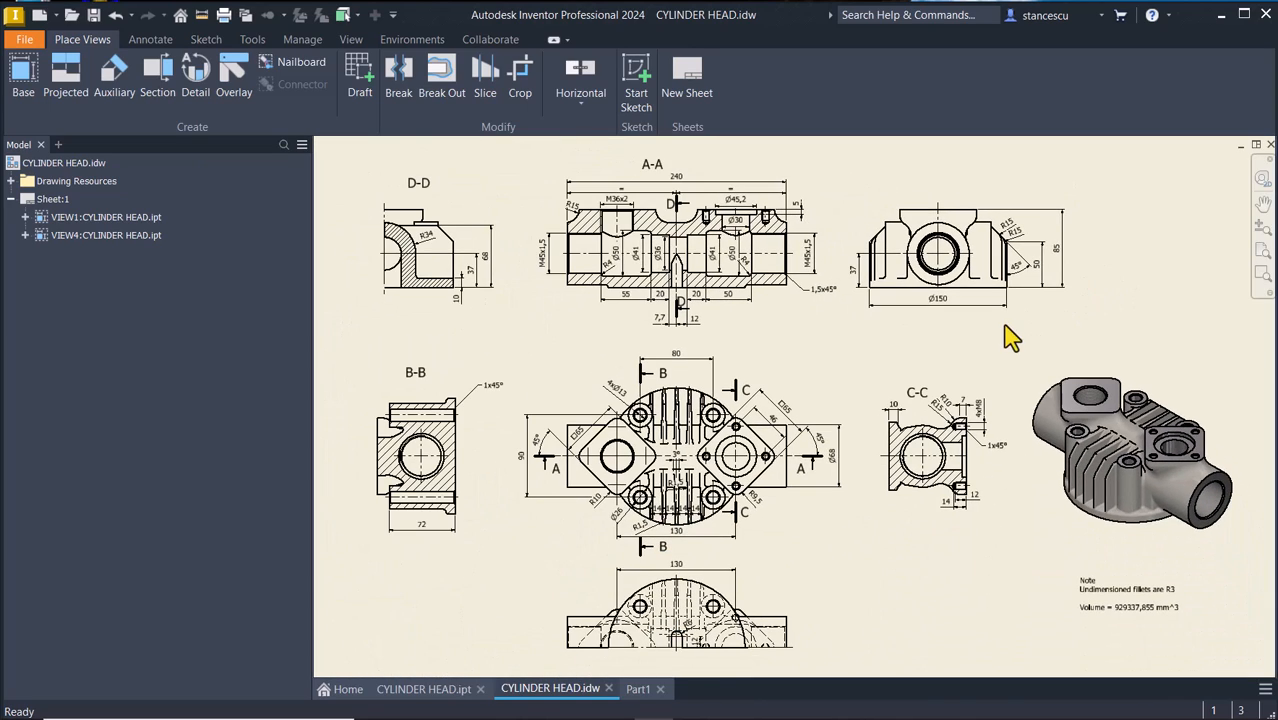
Switch to Part1 and create a work plane offset -85 mm from the underside of the round base disc.
left_click(640, 689)
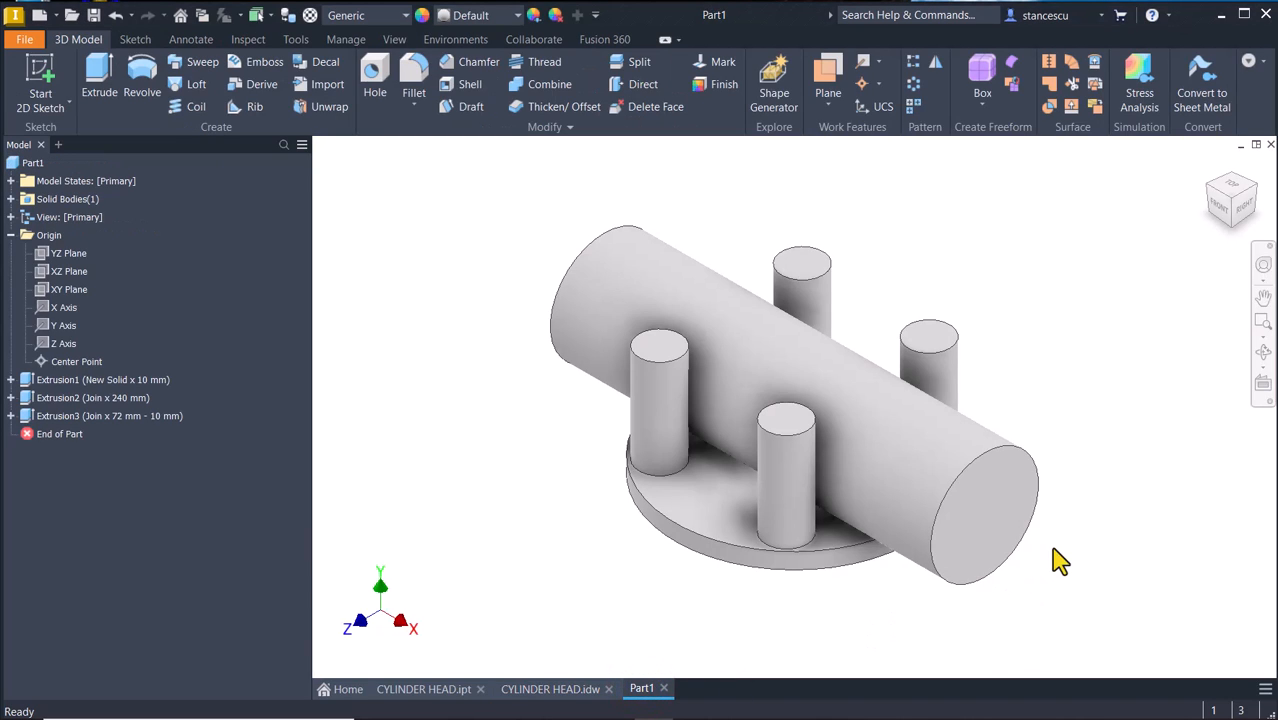
left_click(828, 70)
middle_click_drag(815, 240, 665, 556, "shift")
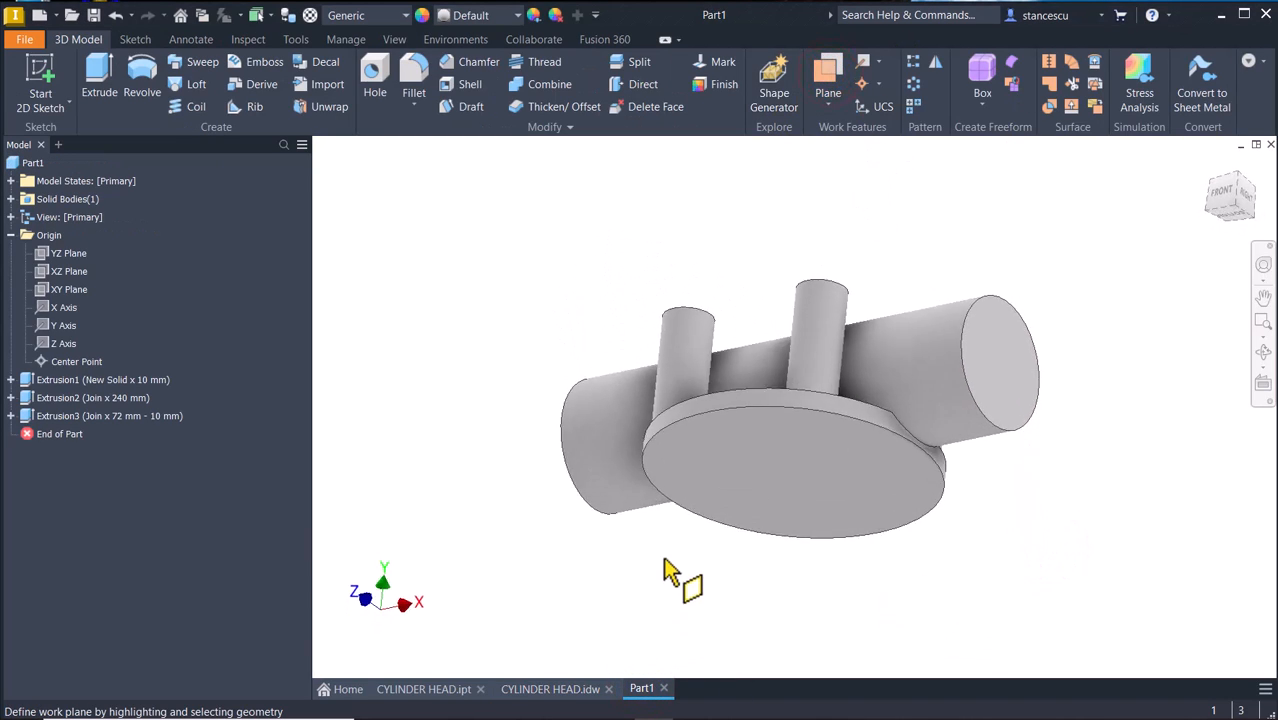
left_click(700, 470)
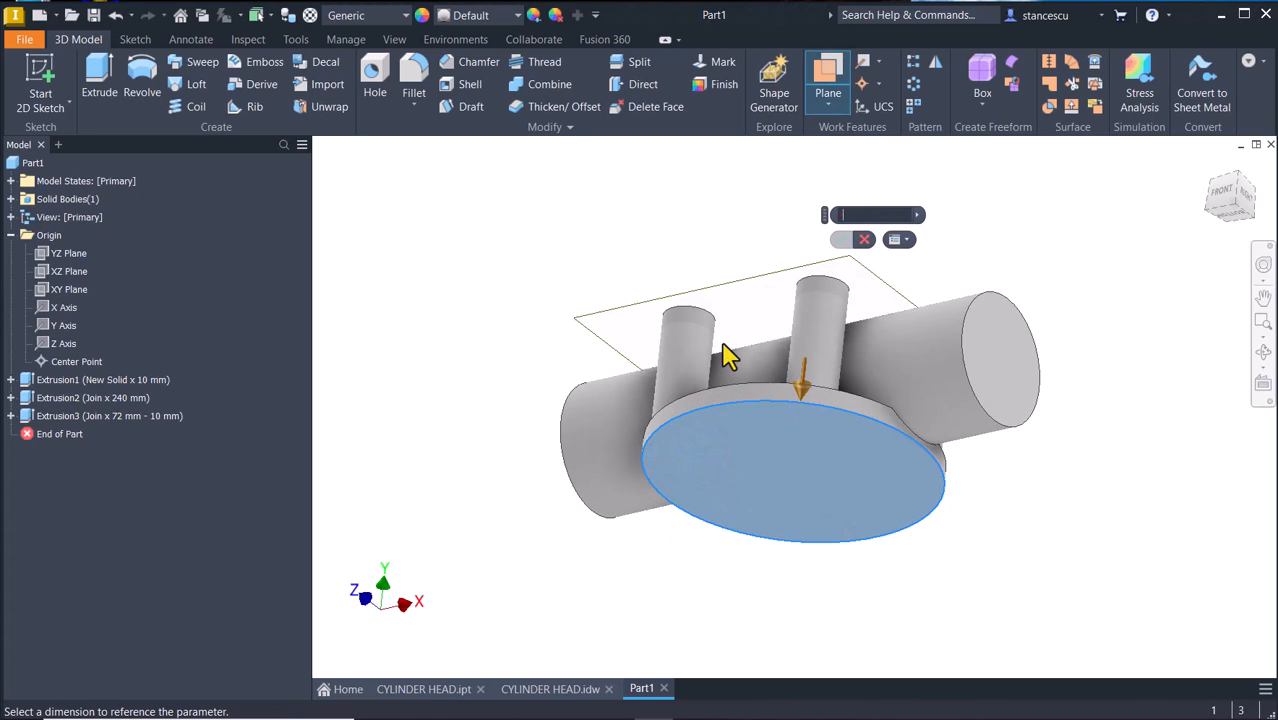
type("-85")
key("Return")
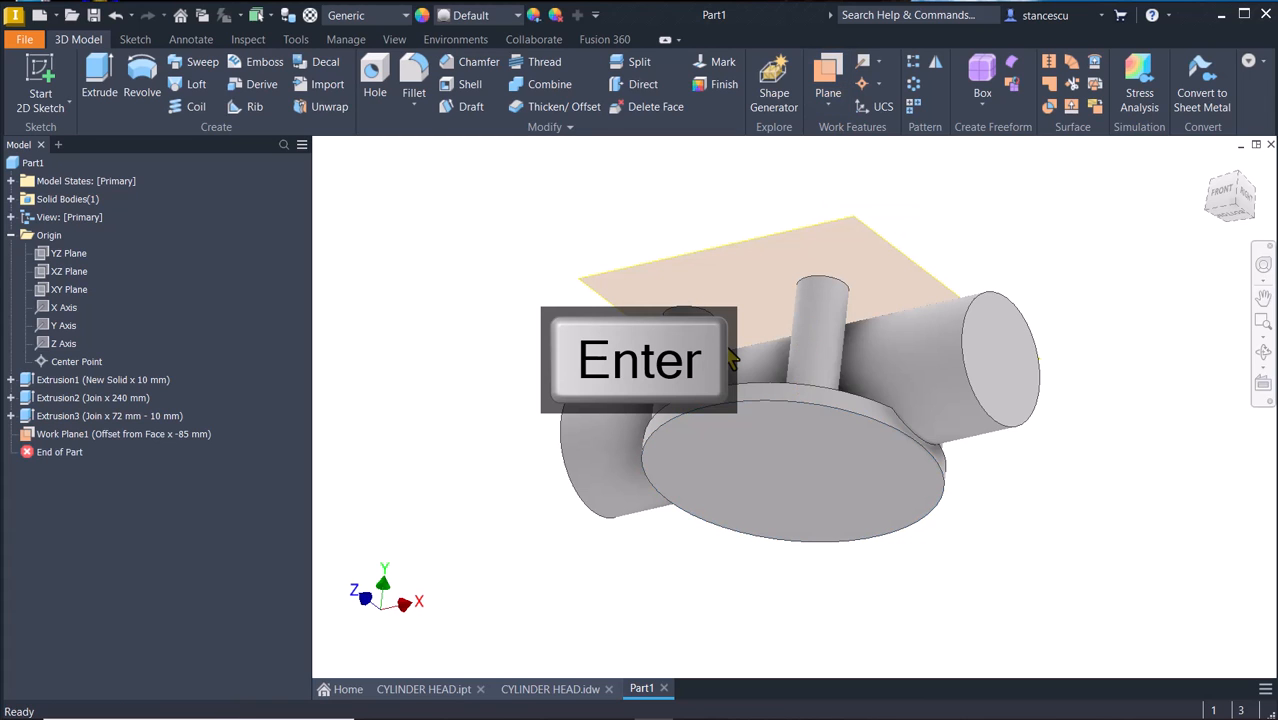
key("F6")
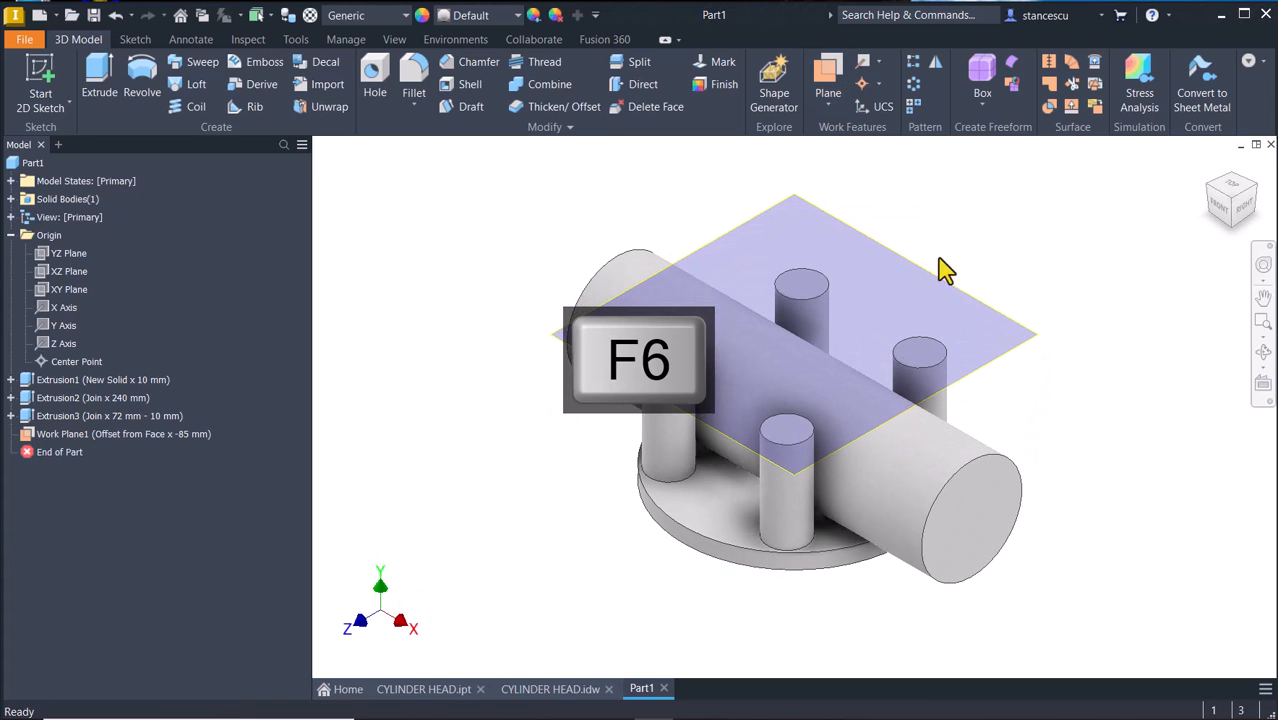
Start a sketch on the offset work plane and draw a three-point center rectangle rotated about 45°, outside the model, with a 65 mm side.
left_click(1026, 333)
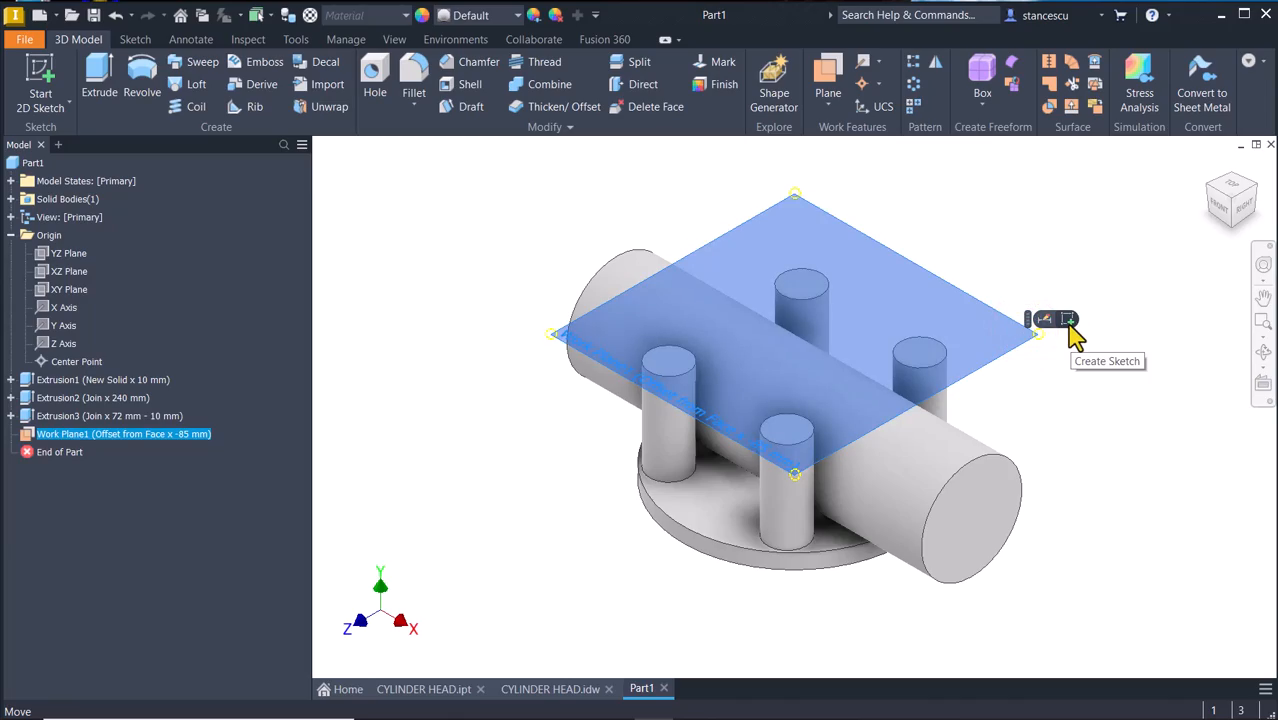
left_click(1070, 325)
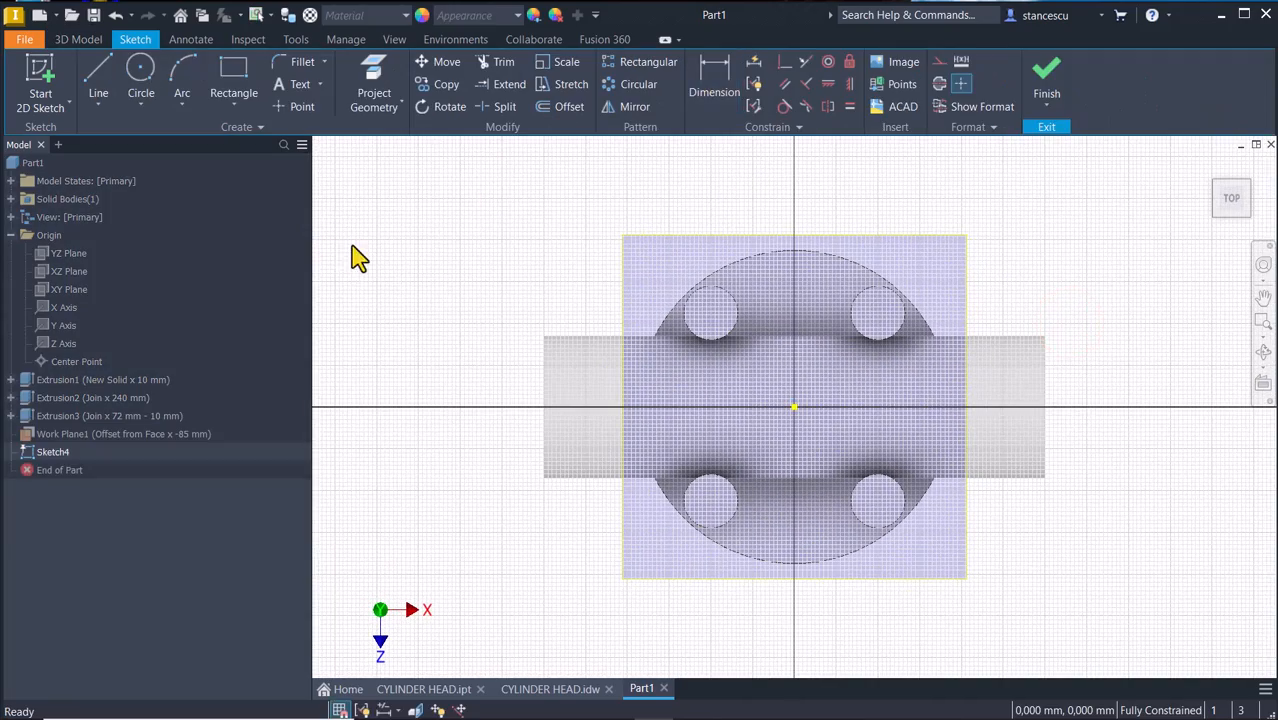
left_click(231, 108)
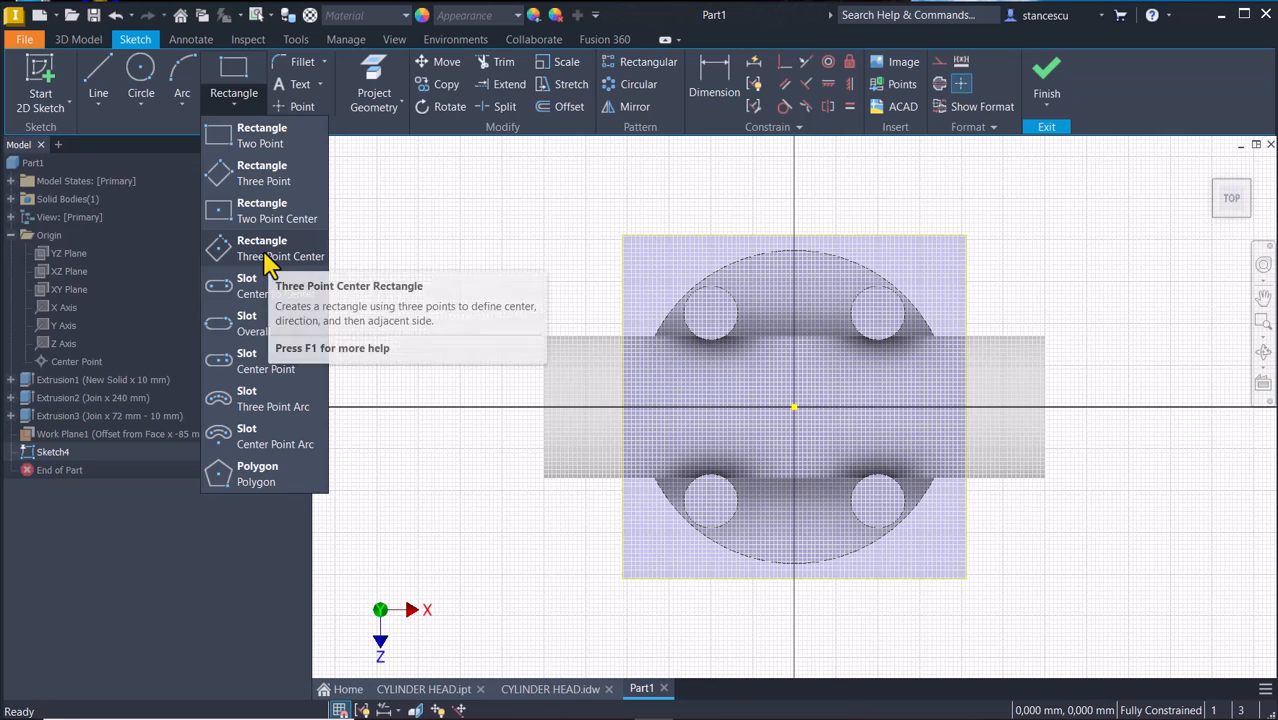
left_click(264, 251)
left_click(444, 293)
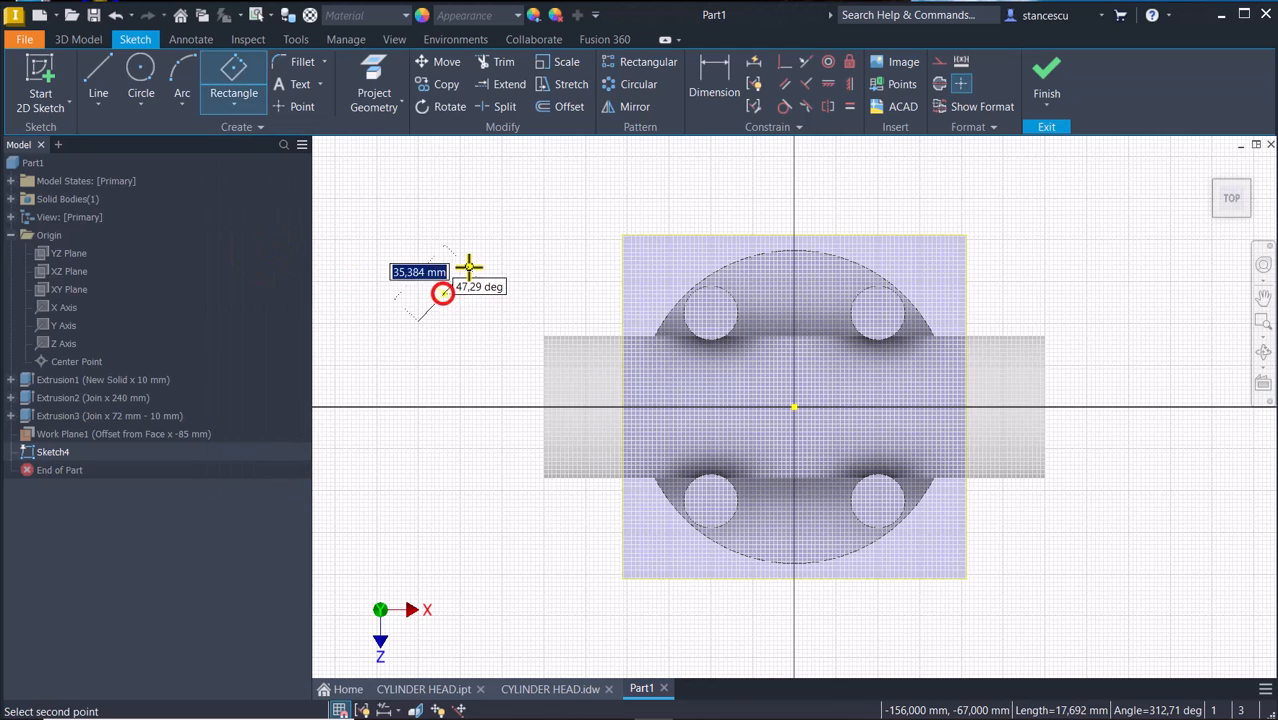
left_click(498, 241)
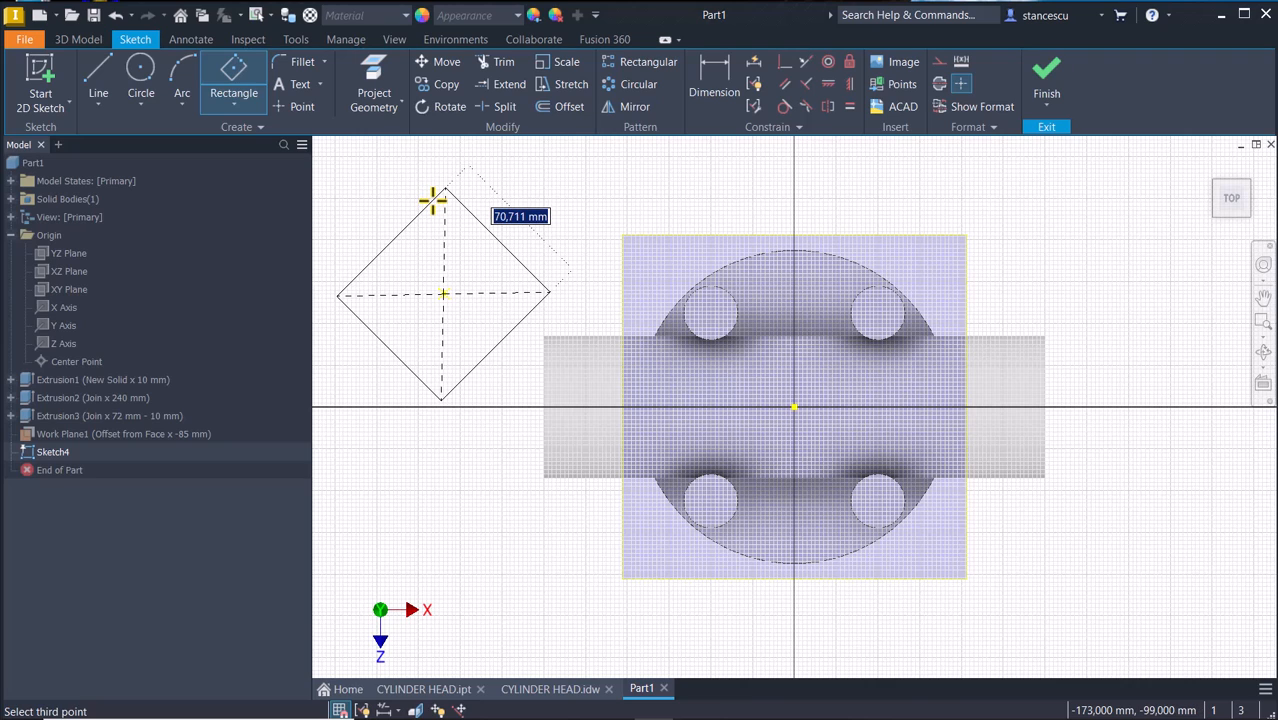
type("65")
key("Return")
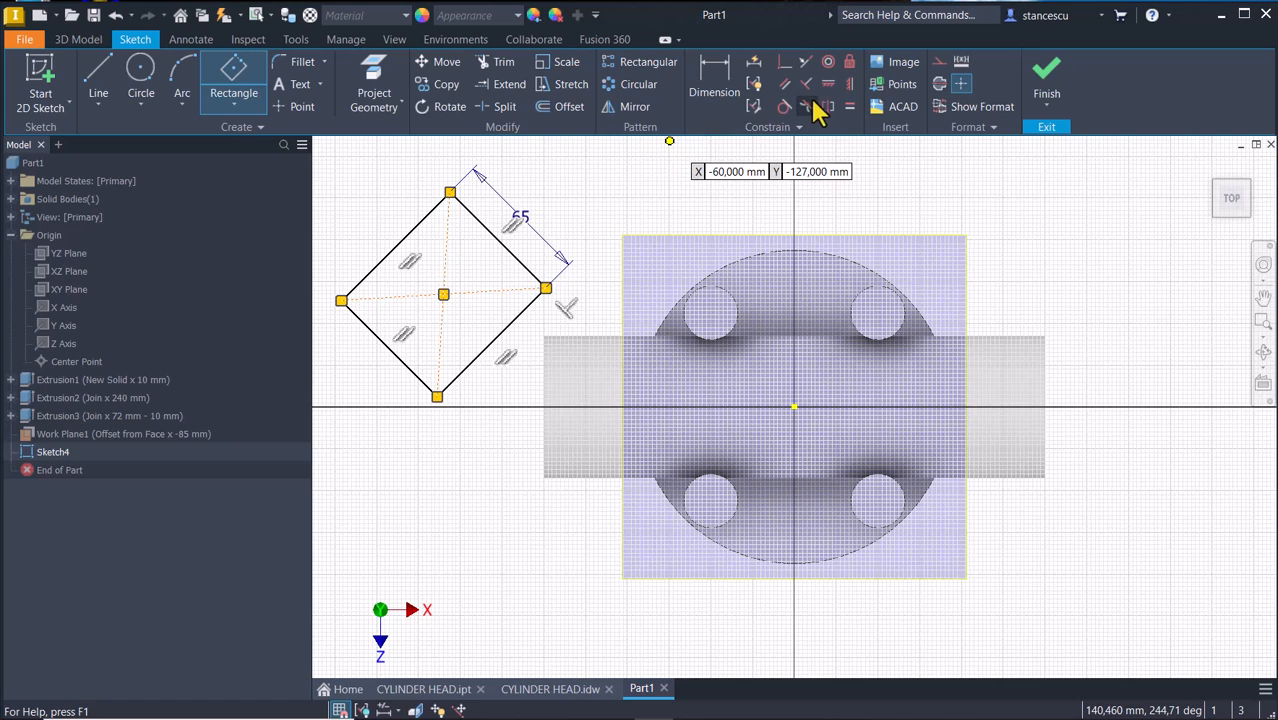
Apply an equal constraint to two adjacent sides of the tilted rectangle to make it a square.
left_click(849, 107)
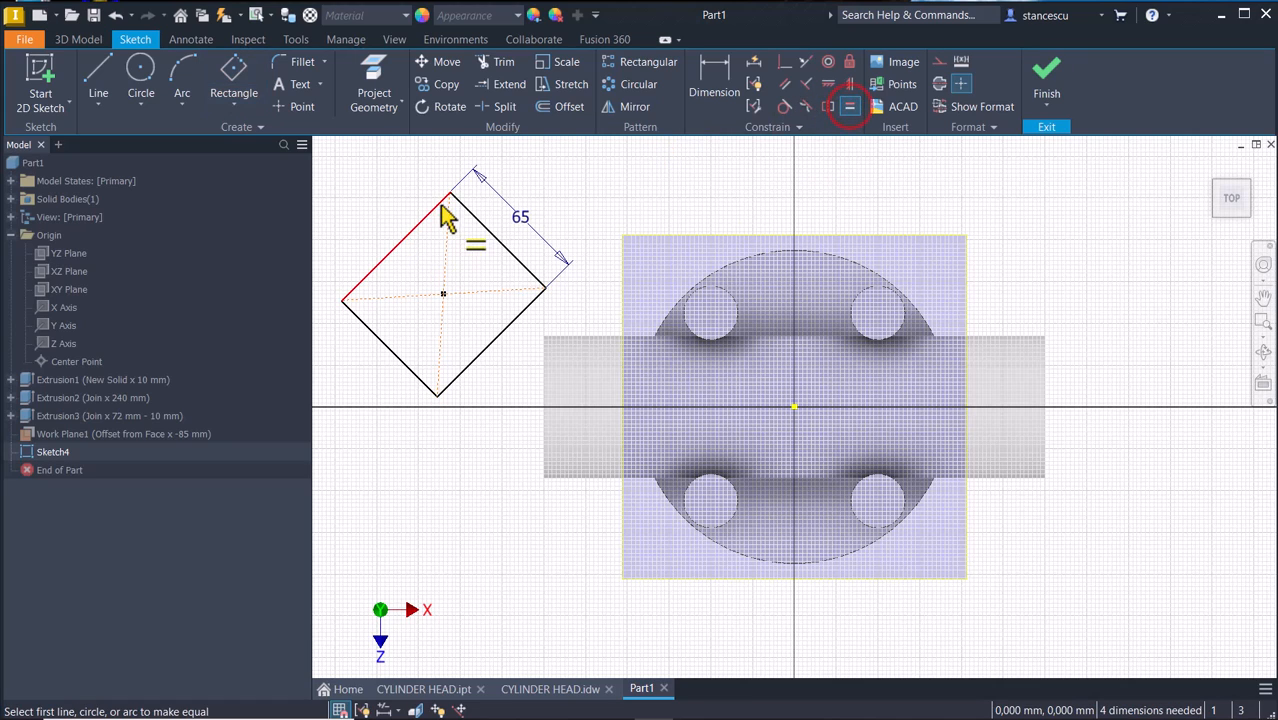
left_click(471, 213)
left_click(419, 222)
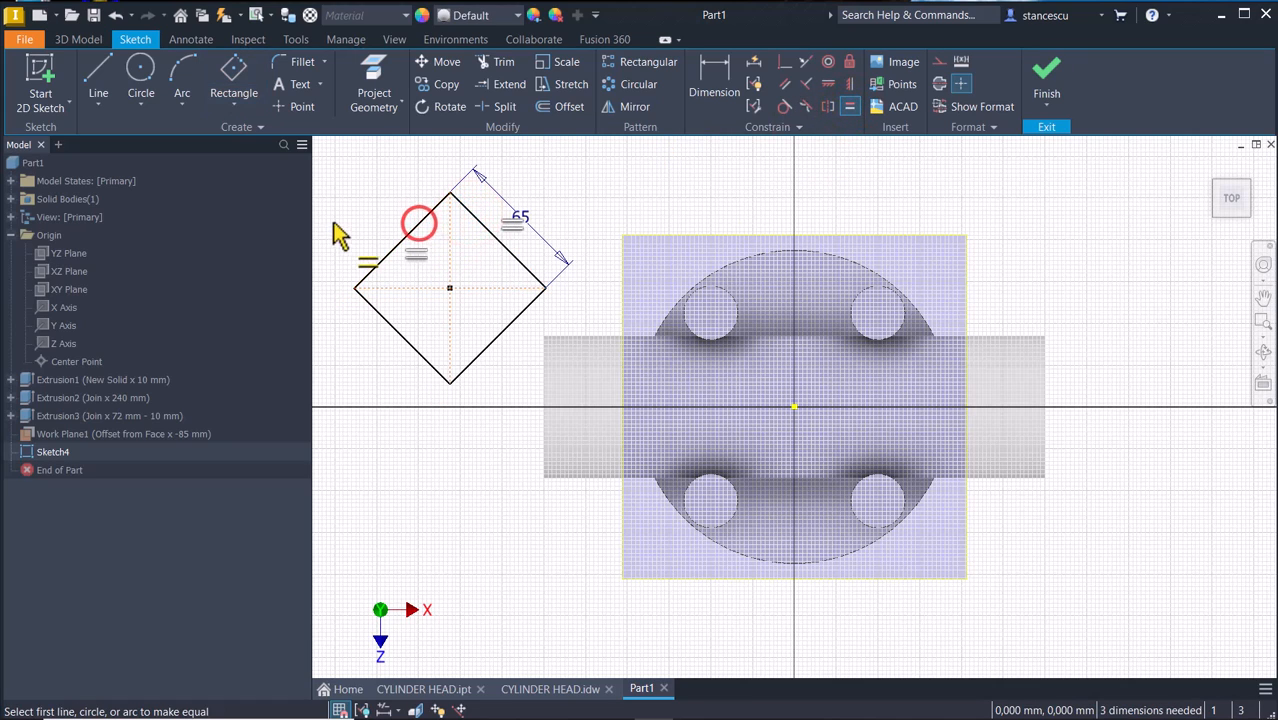
key("Escape")
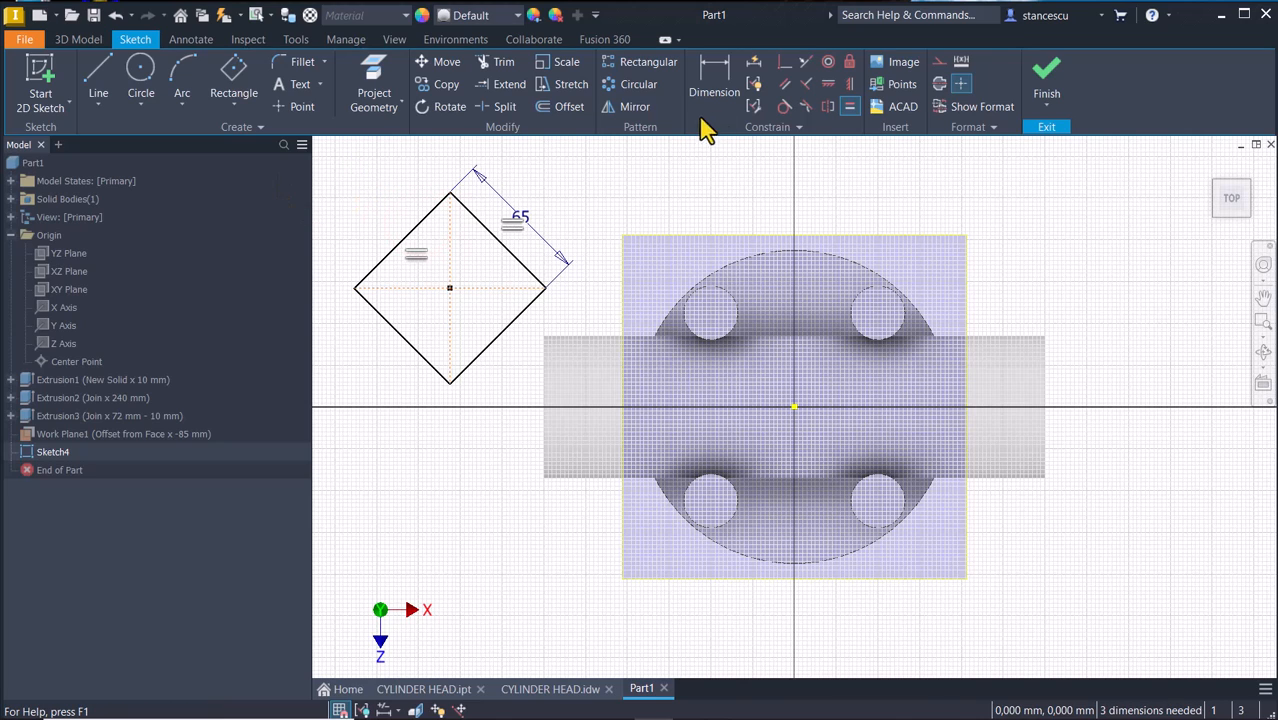
Constrain the square's cross diagonal horizontal and align the square's centre horizontally with the origin.
left_click(829, 85)
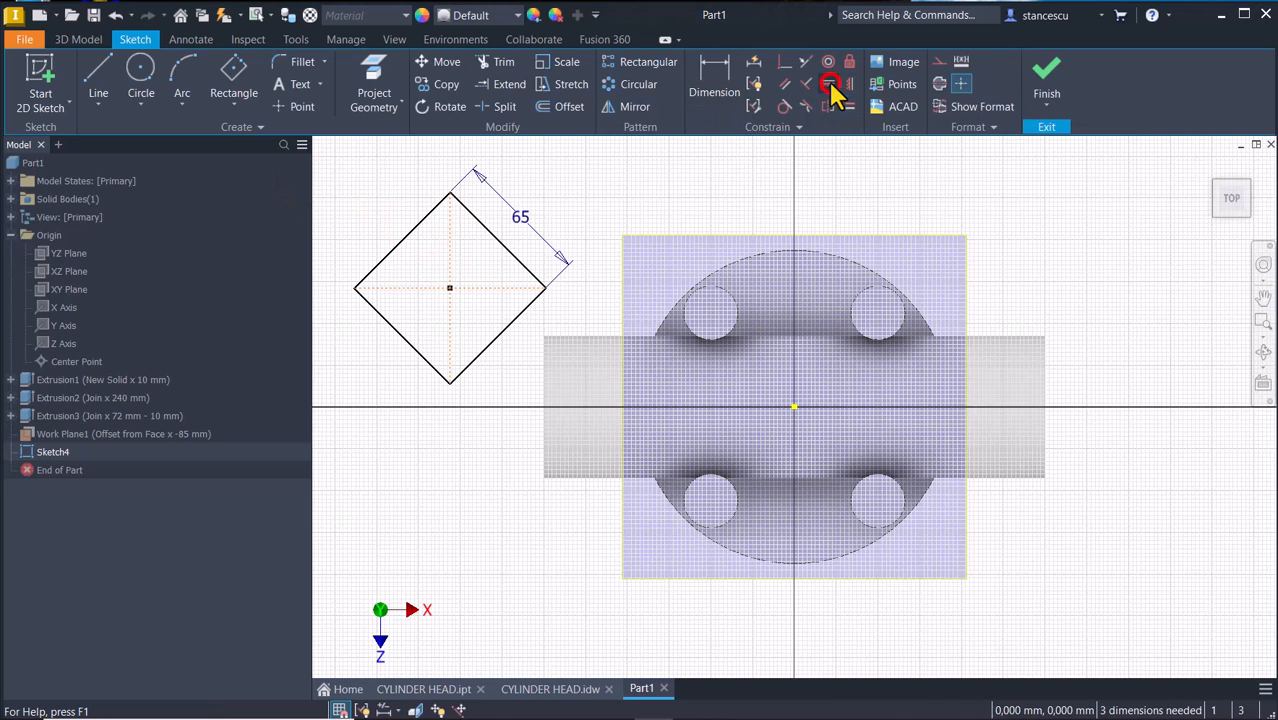
left_click(487, 289)
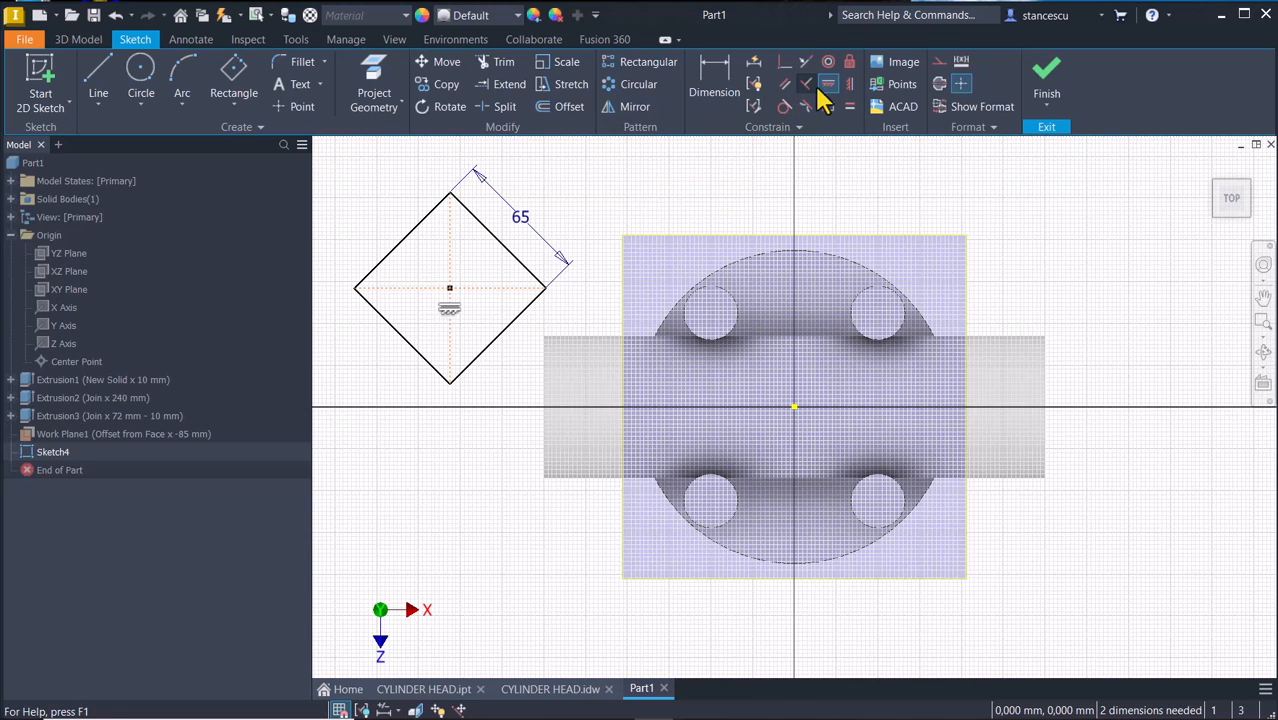
left_click(451, 292)
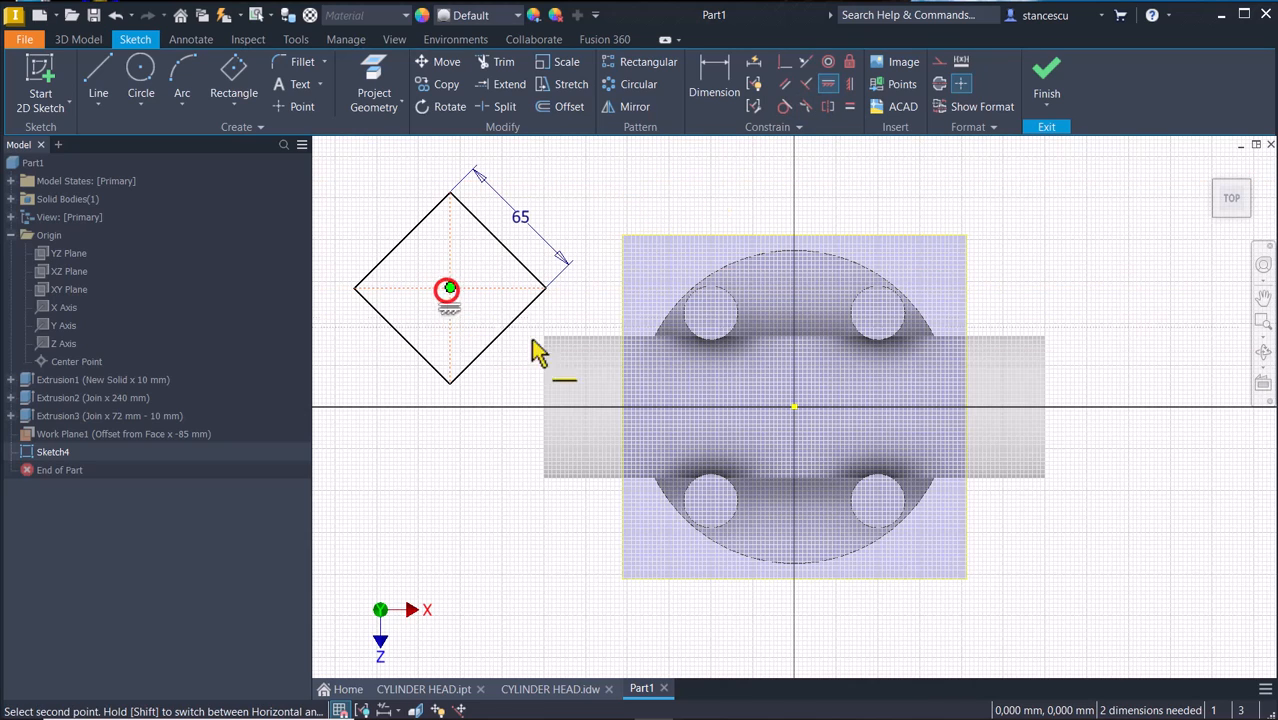
left_click(797, 409)
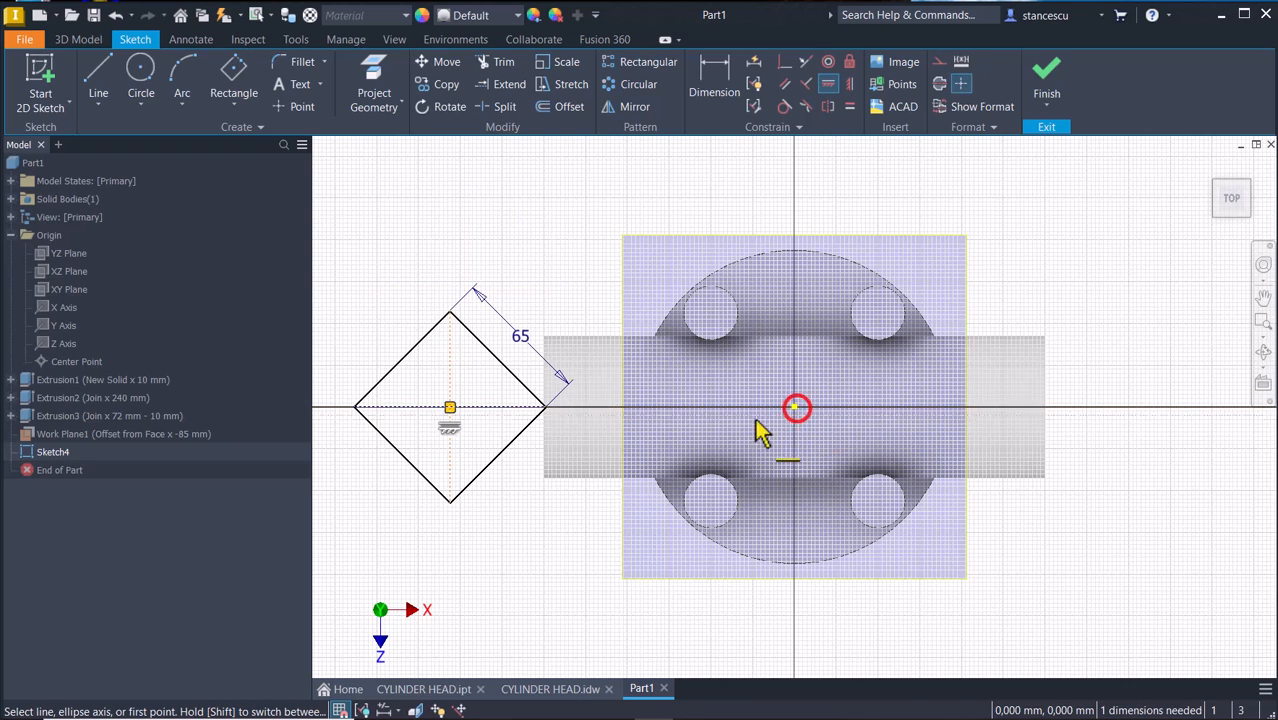
Check the centre distance between the square flanges in the plan view of CYLINDER HEAD.idw, and return to Part1.
left_click(550, 689)
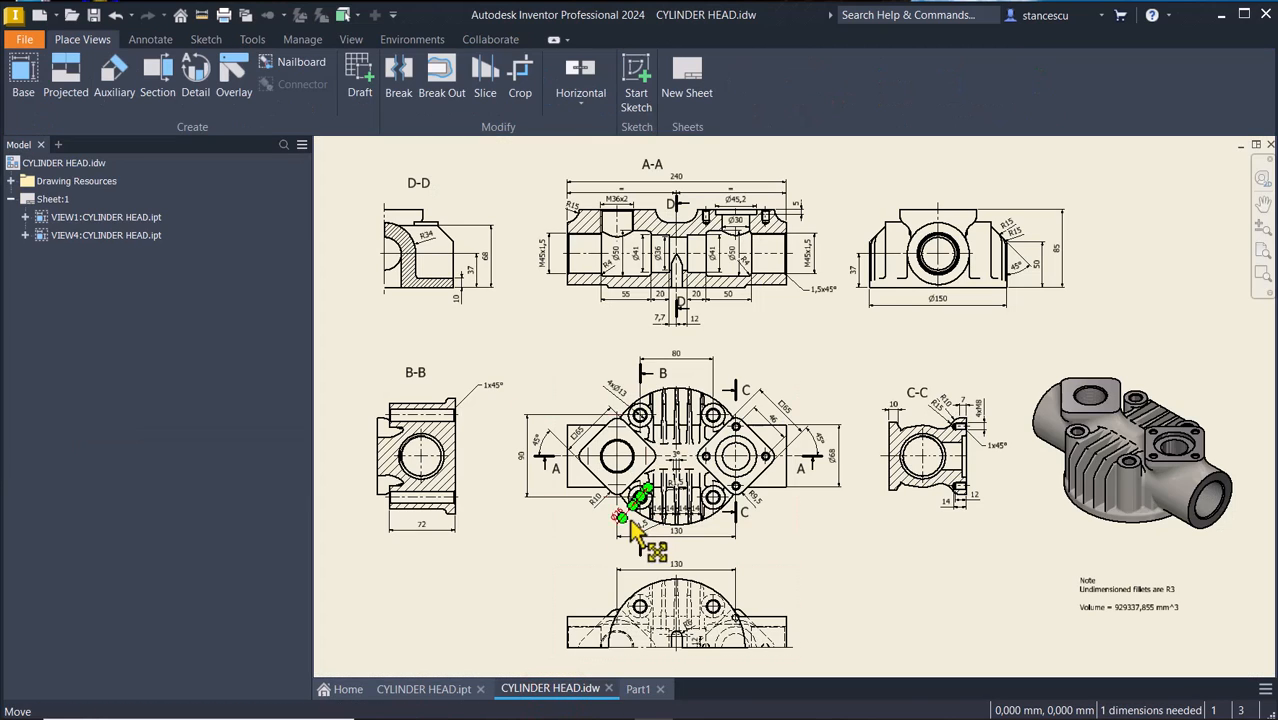
scroll(645, 590, "up", 3)
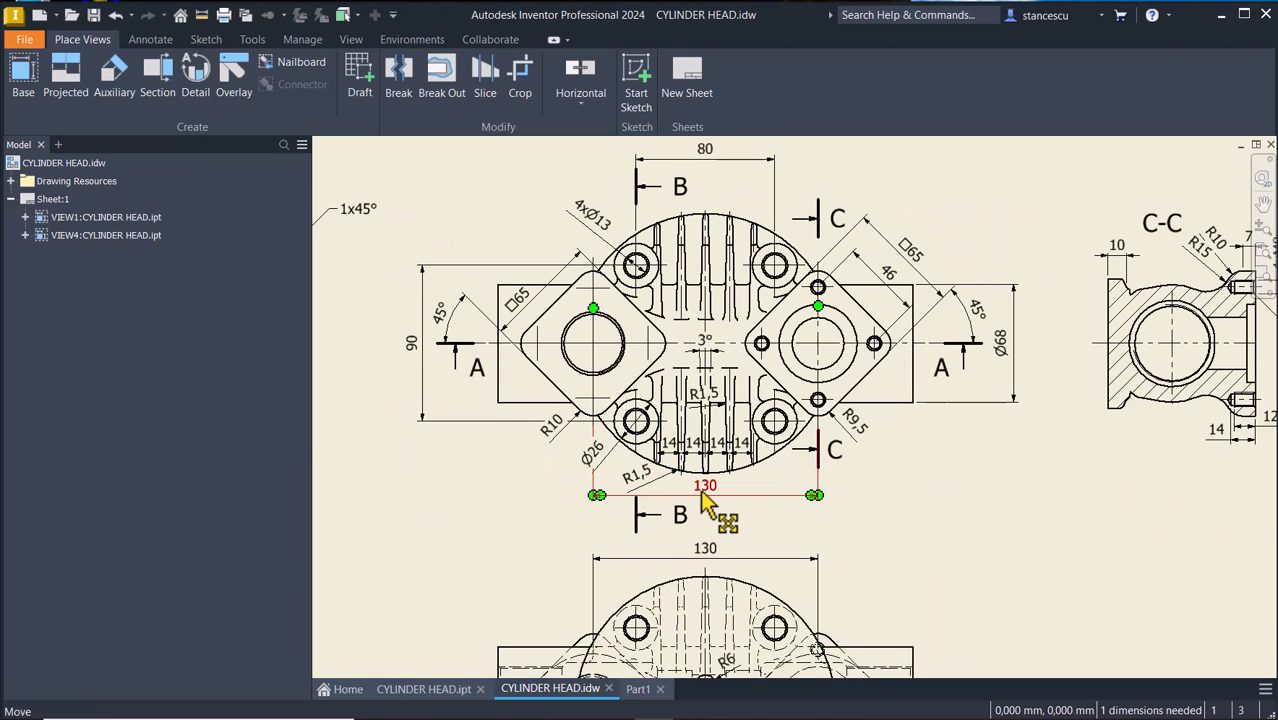
key("Home")
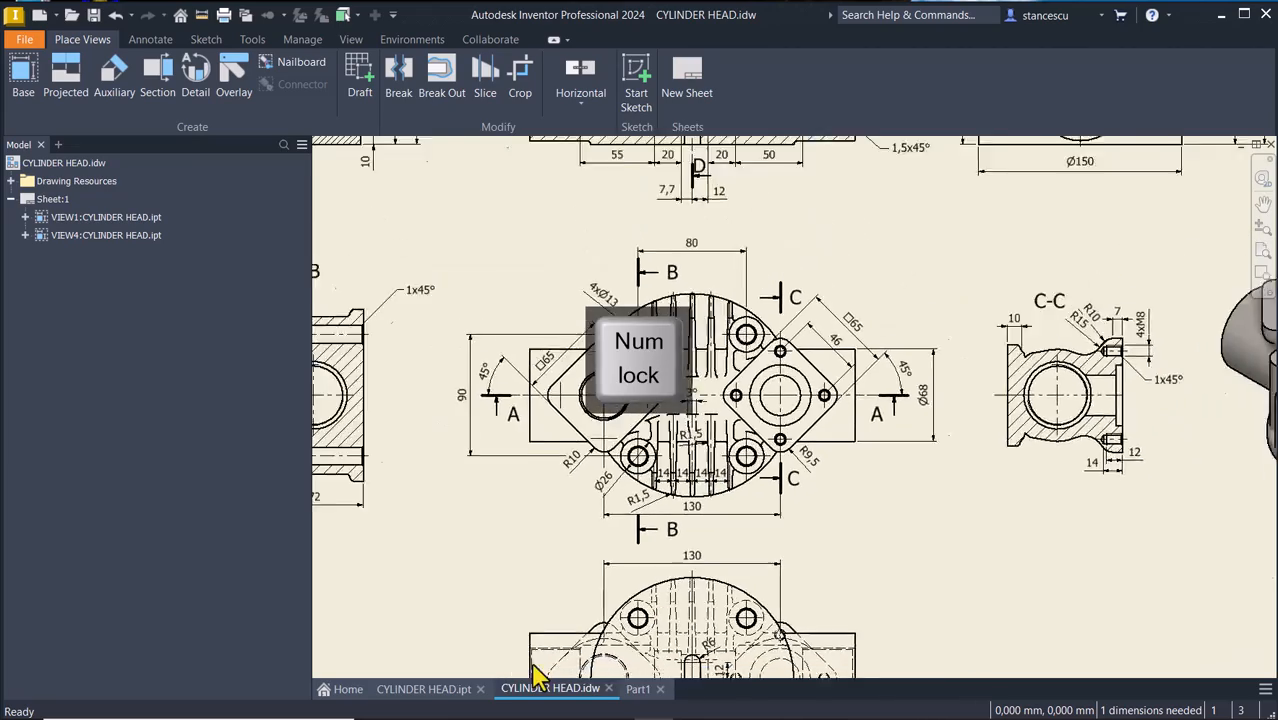
left_click(640, 690)
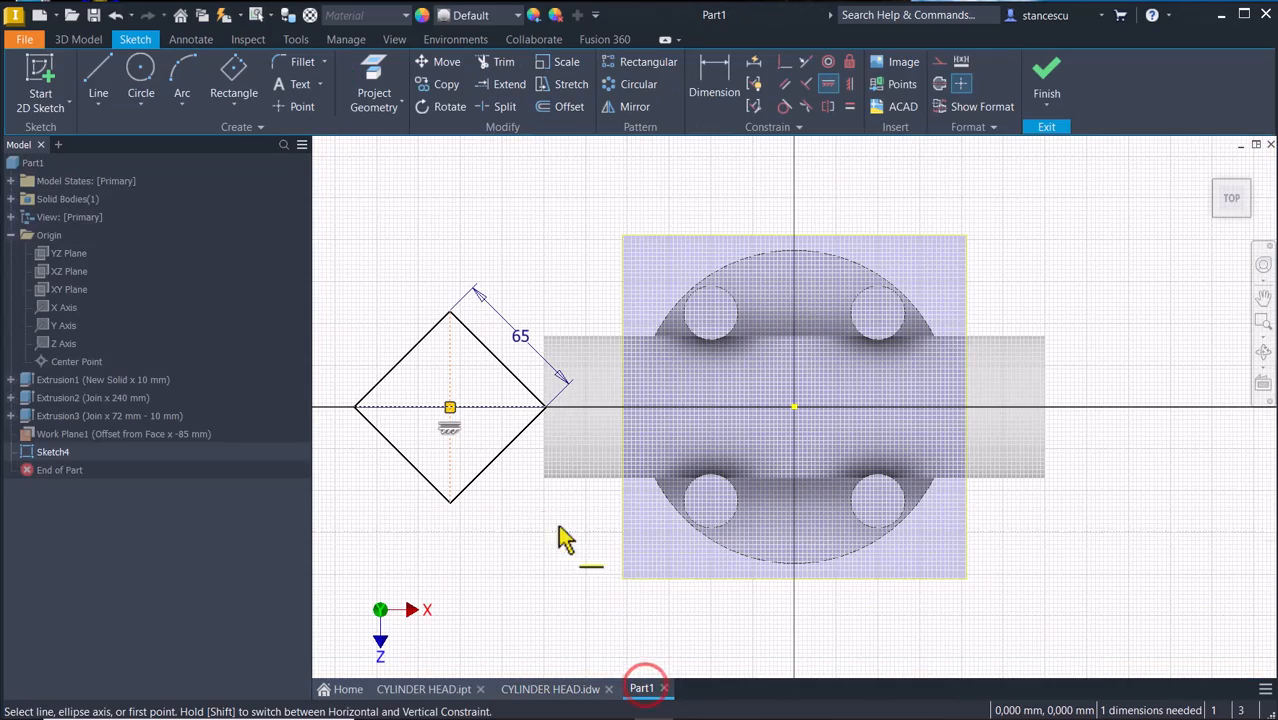
Project the origin Z axis into the sketch and convert the projected line to construction geometry.
left_click(714, 90)
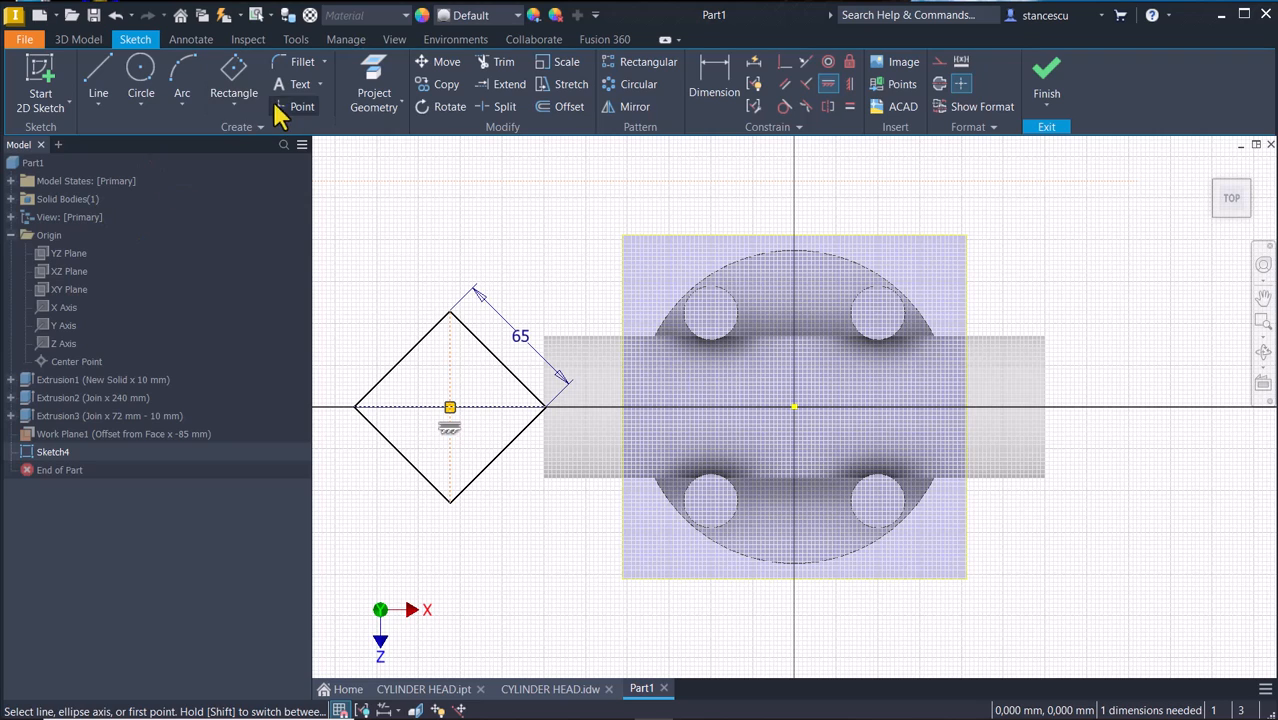
left_click(378, 85)
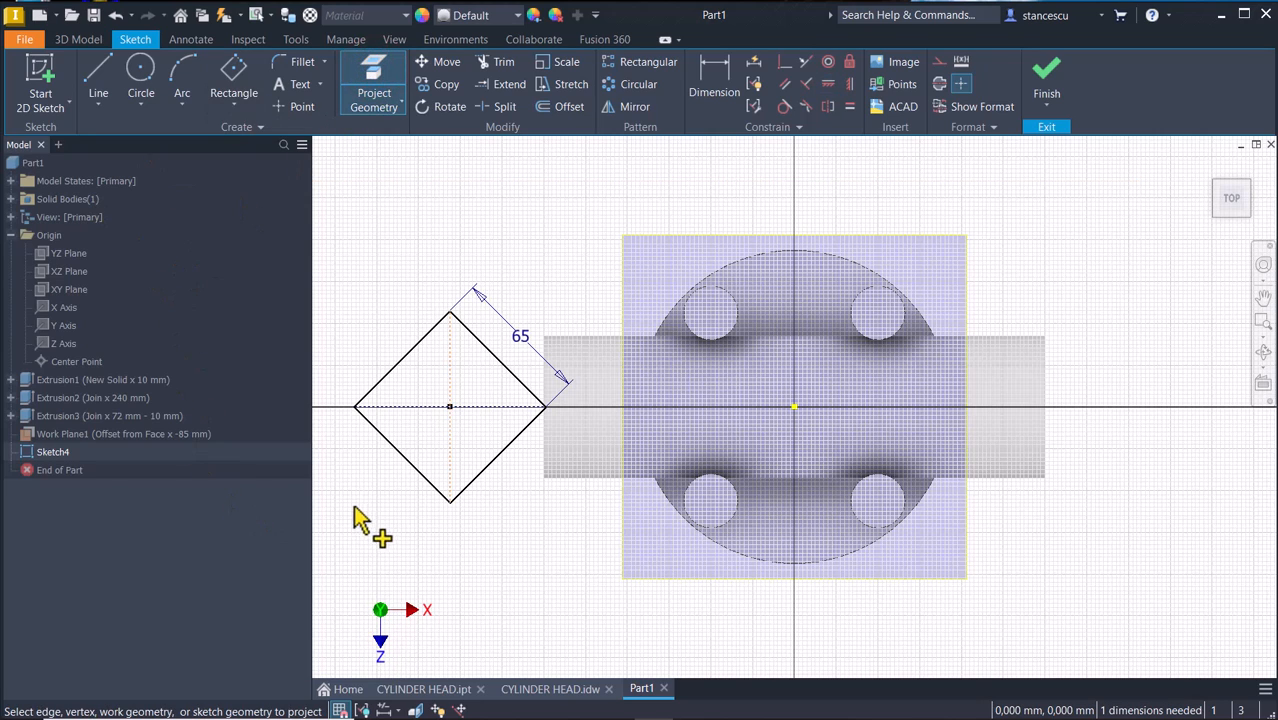
left_click(55, 343)
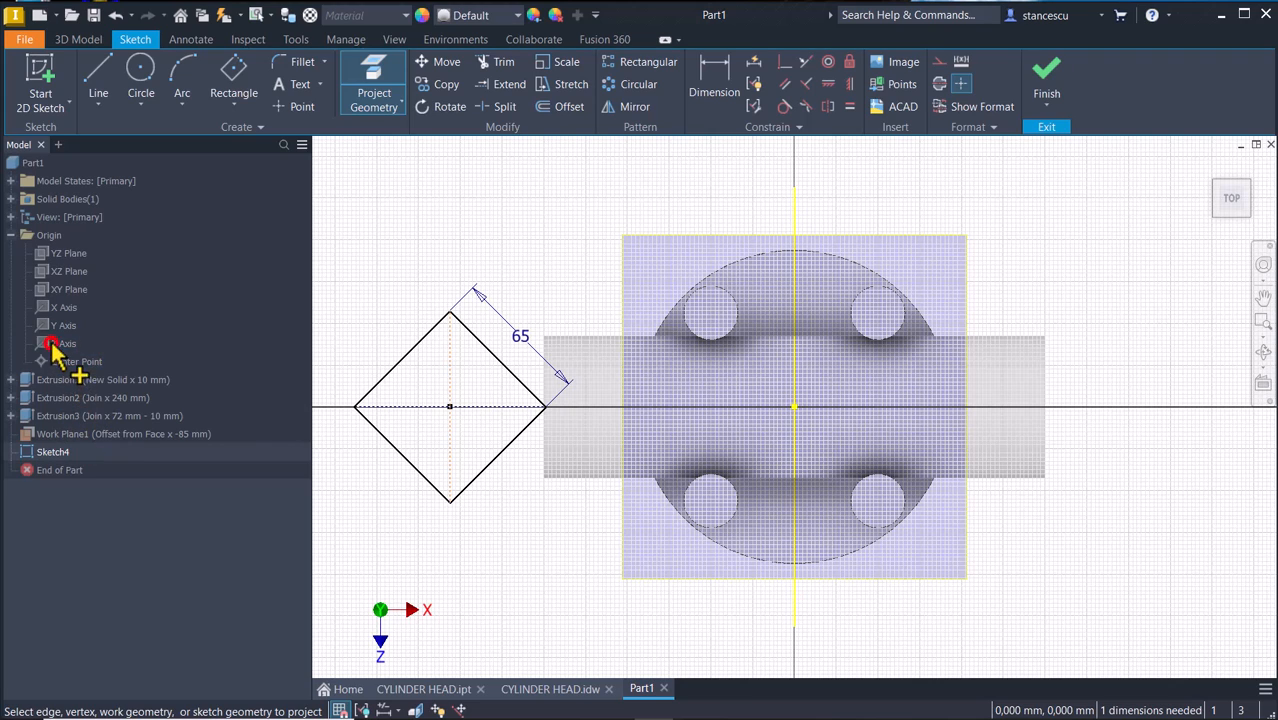
key("Escape")
left_click_drag(844, 174, 786, 230)
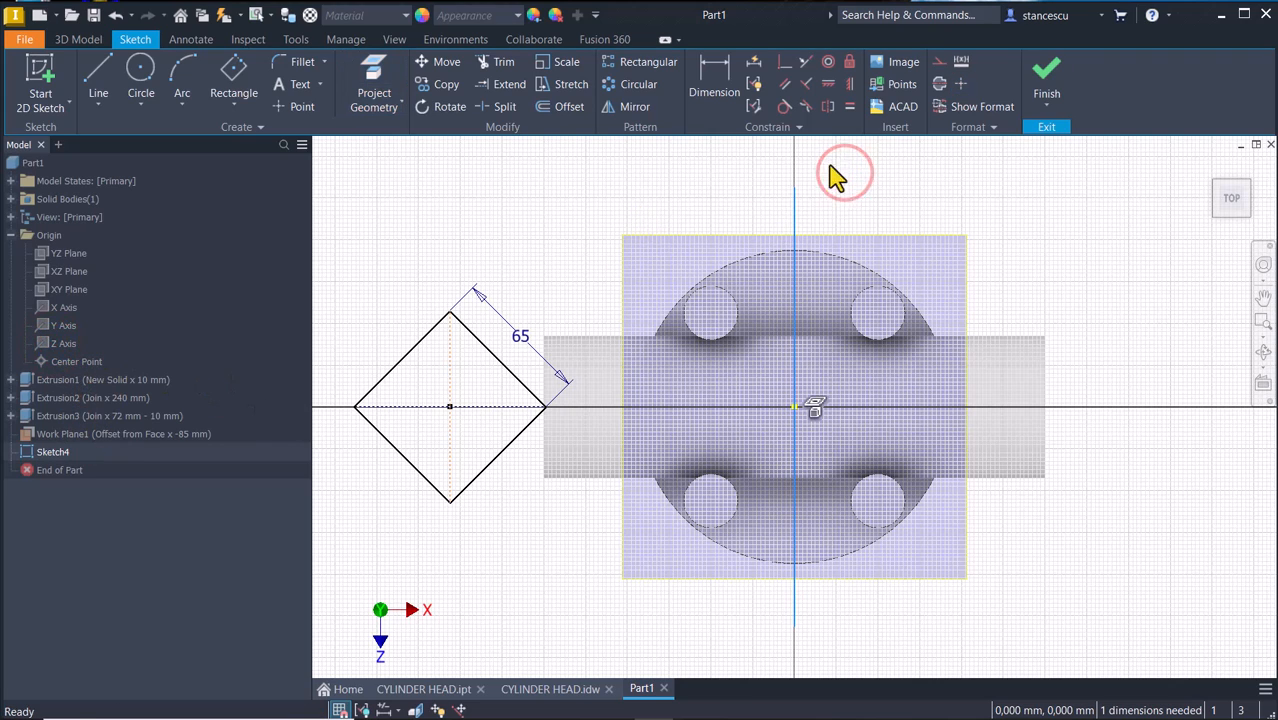
left_click(938, 61)
left_click(938, 141)
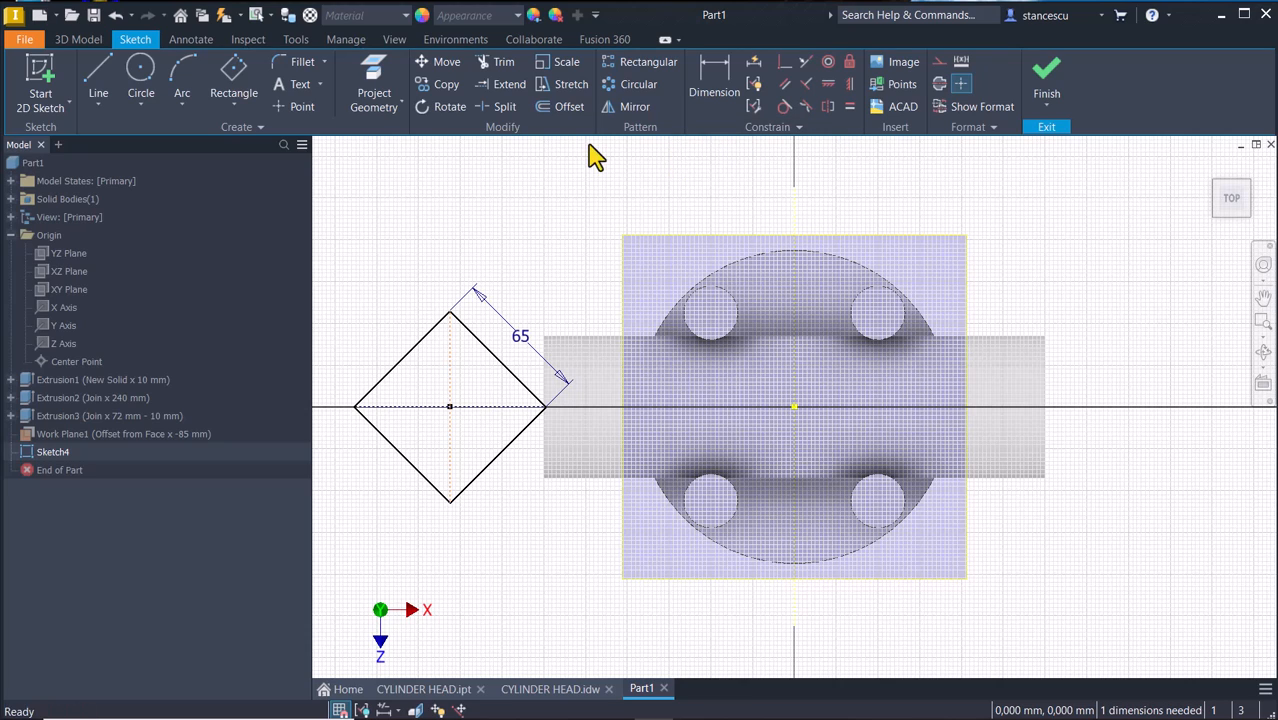
Mirror the complete square with its diagonals about the projected Z axis.
left_click(624, 107)
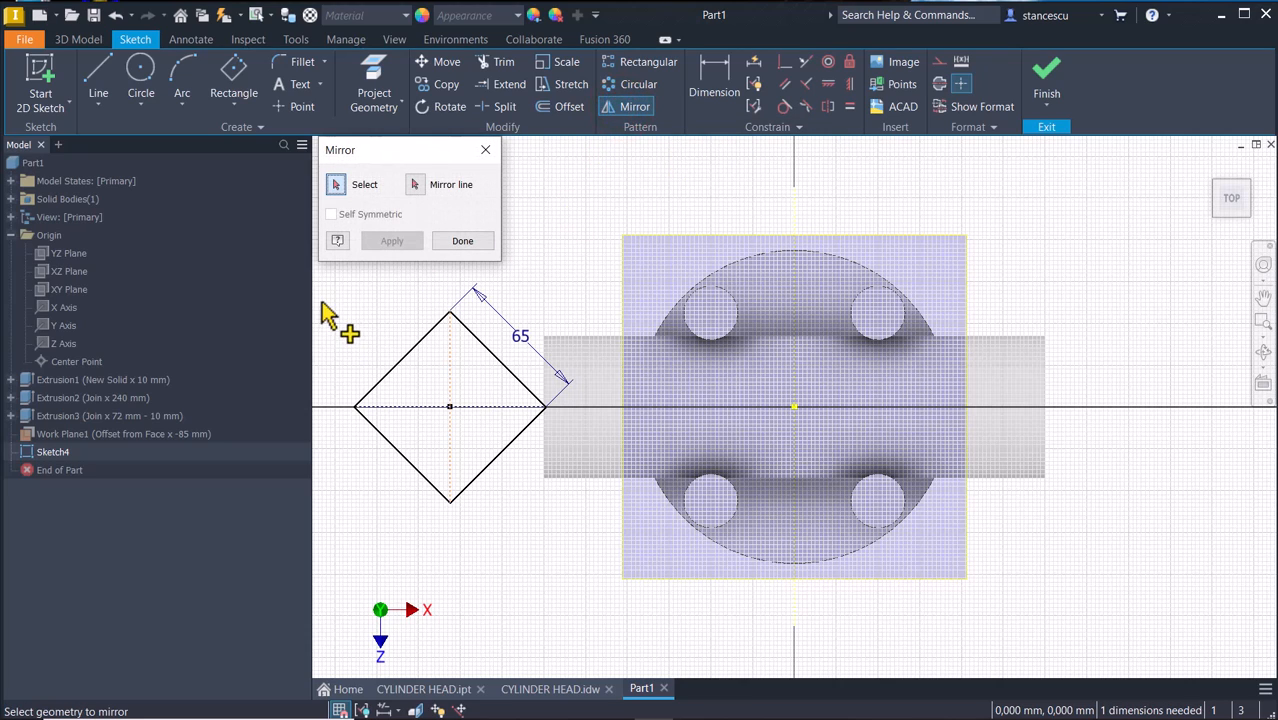
mouse_move(325, 278)
left_mouse_down()
mouse_move(387, 487)
mouse_move(588, 552)
left_mouse_up()
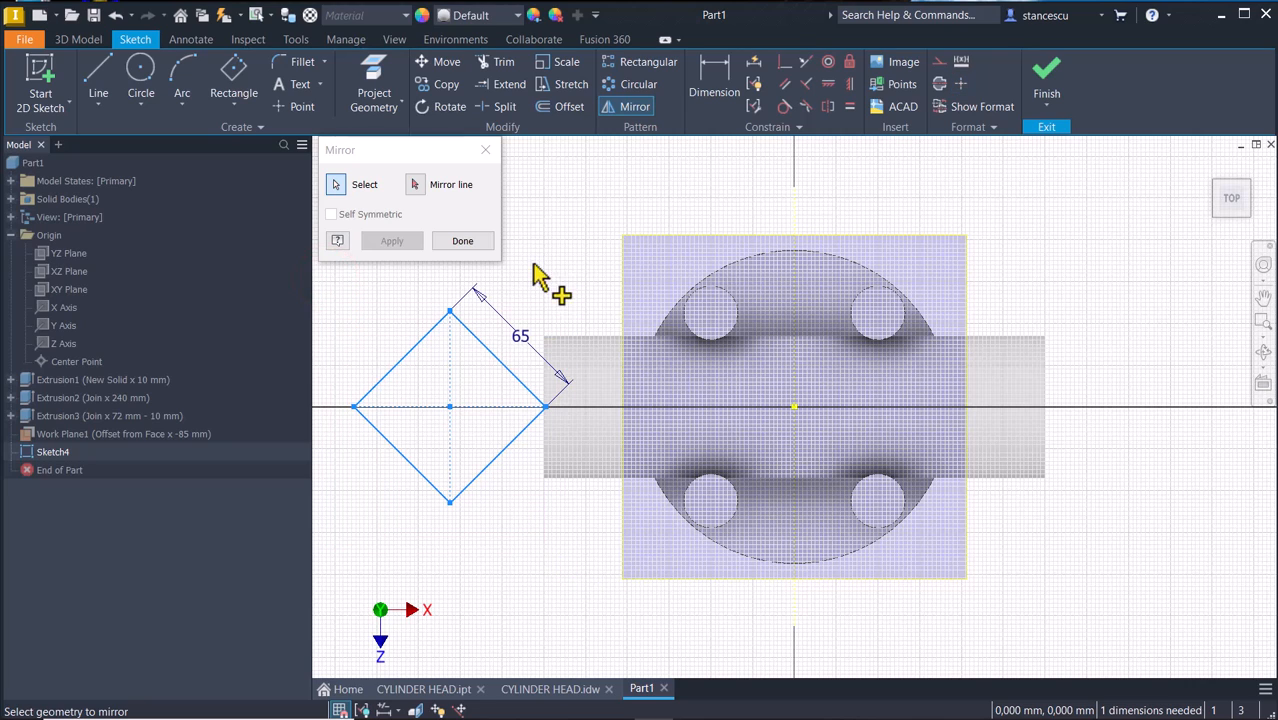
left_click(418, 186)
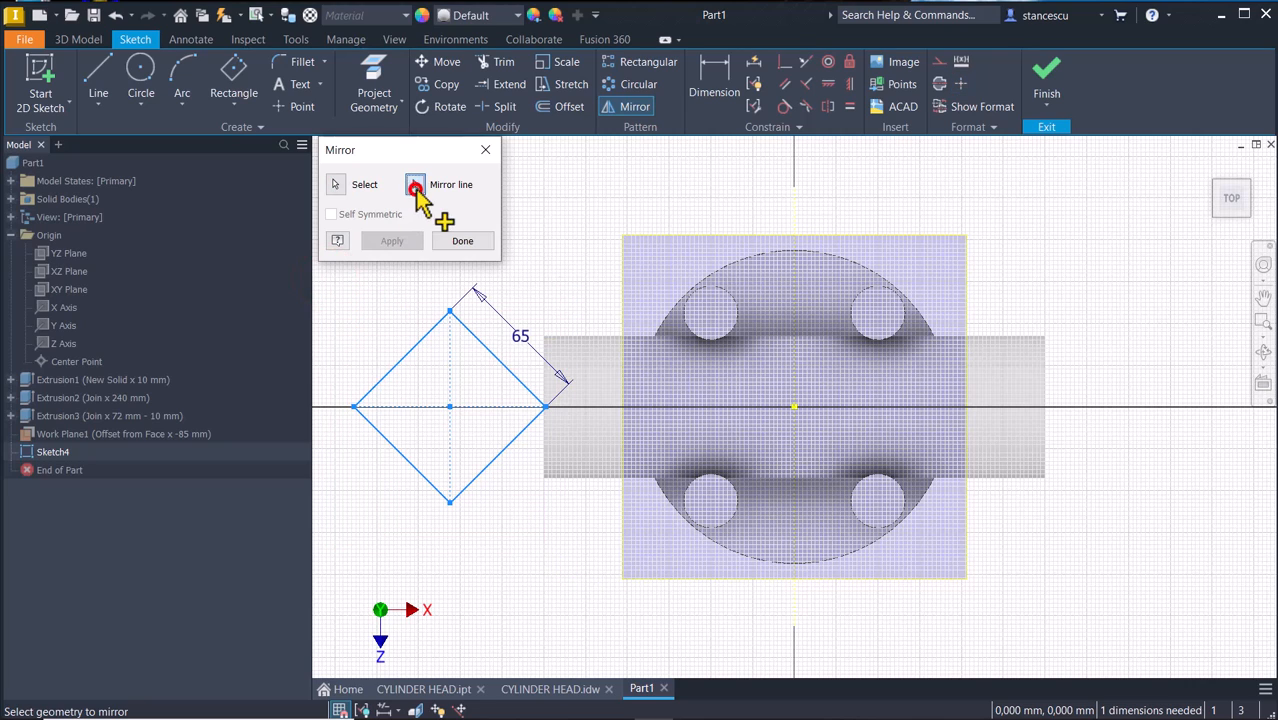
left_click(792, 211)
left_click(418, 240)
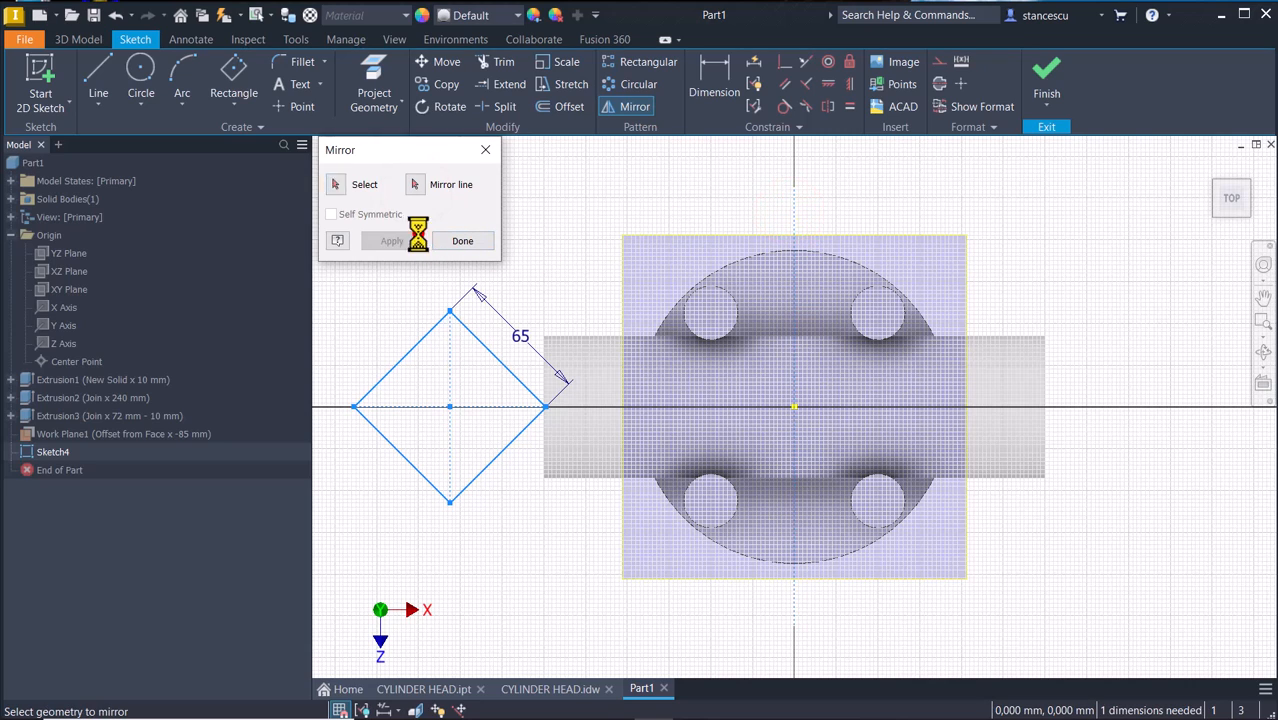
left_click(480, 243)
Dimension the horizontal distance between the vertical diagonals of the two squares as 130 mm.
left_click(713, 88)
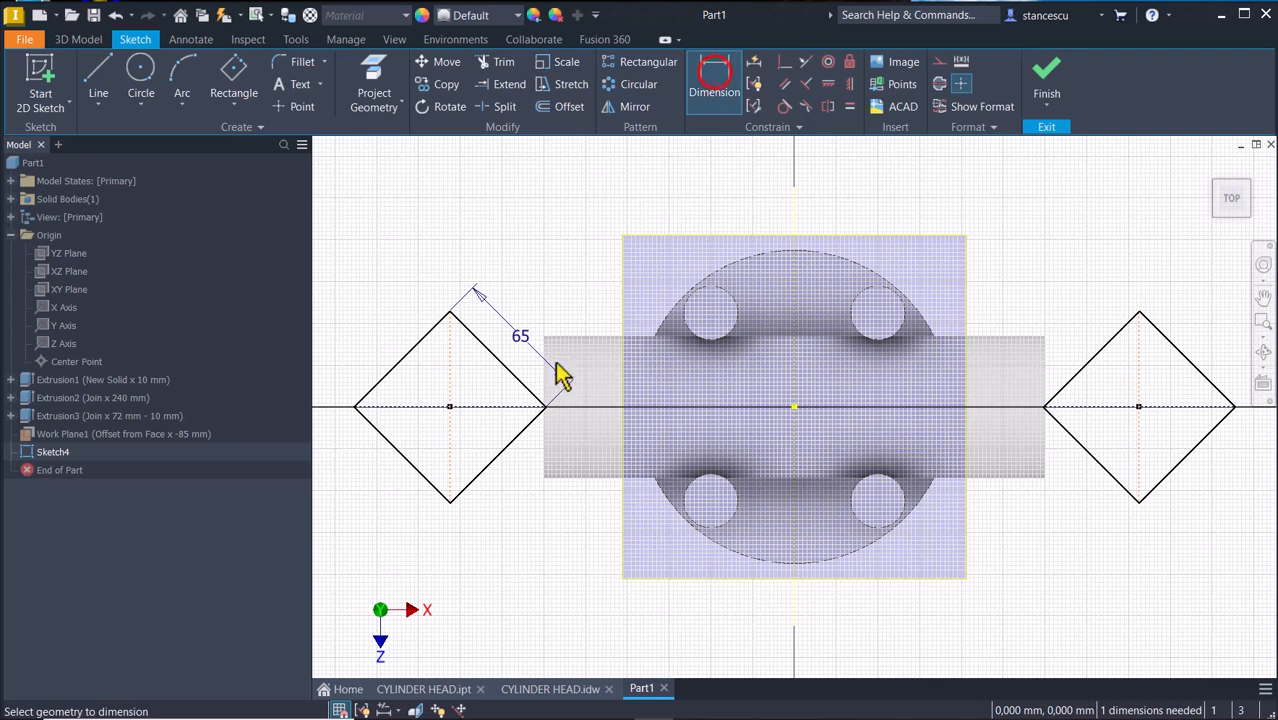
left_click(1139, 369)
left_click(850, 205)
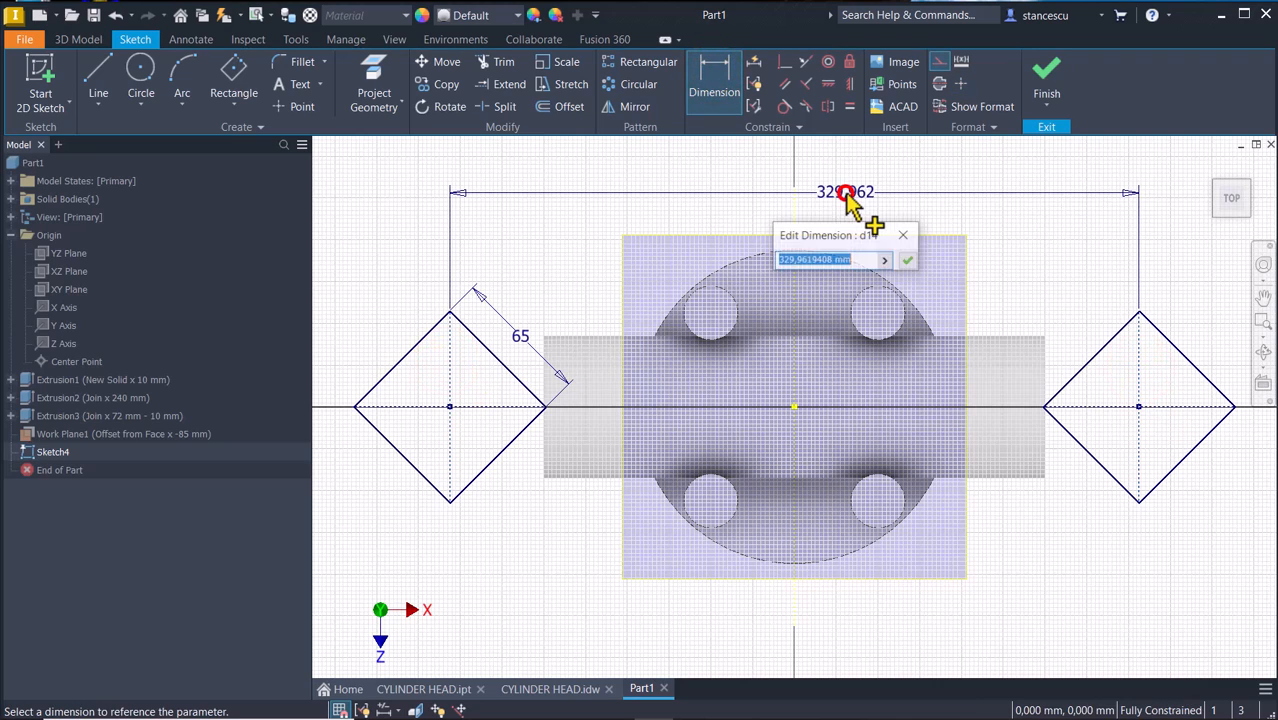
type("130")
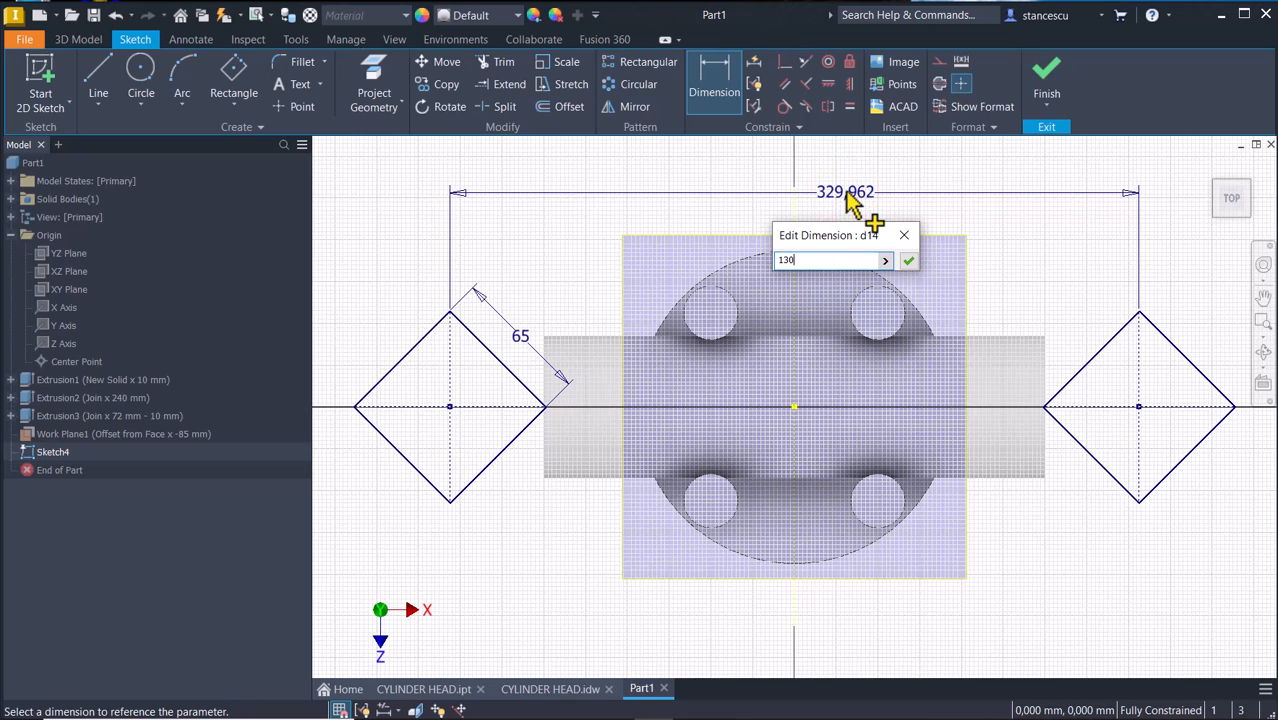
key("Return")
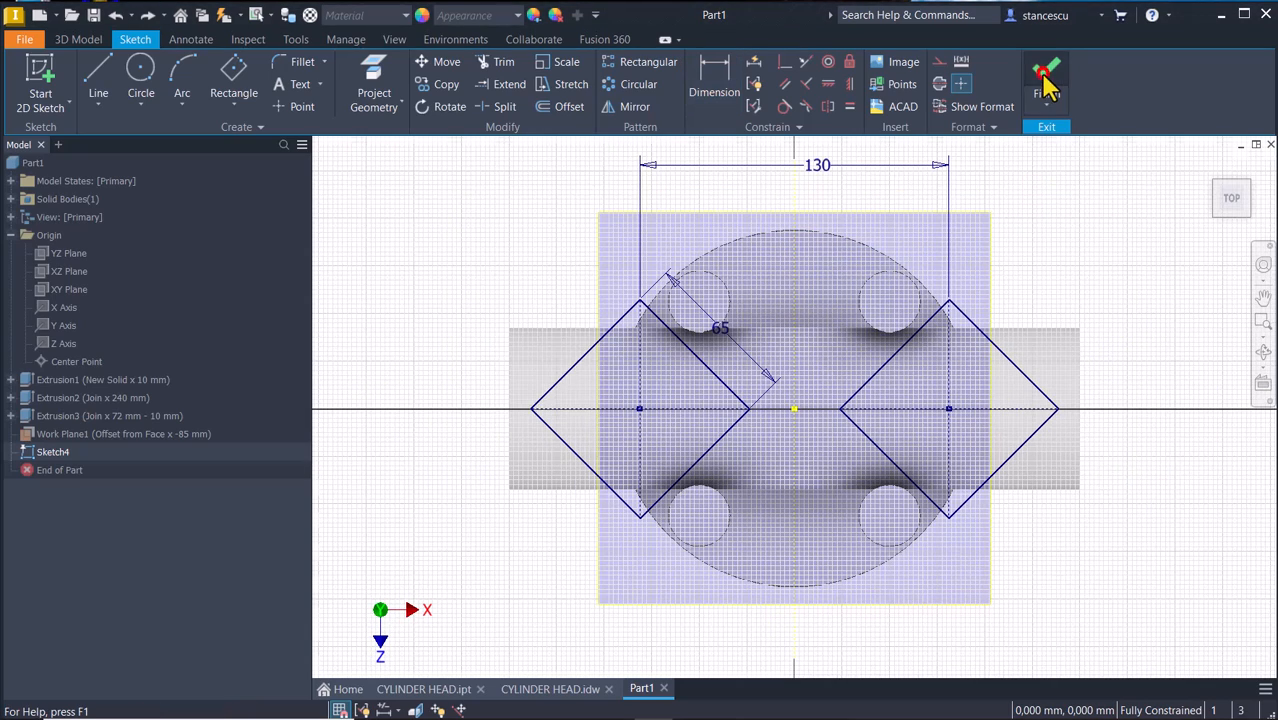
Finish the flange sketch and check the flange thickness and edge radii in section C-C of CYLINDER HEAD.idw, and return to Part1.
left_click(1044, 80)
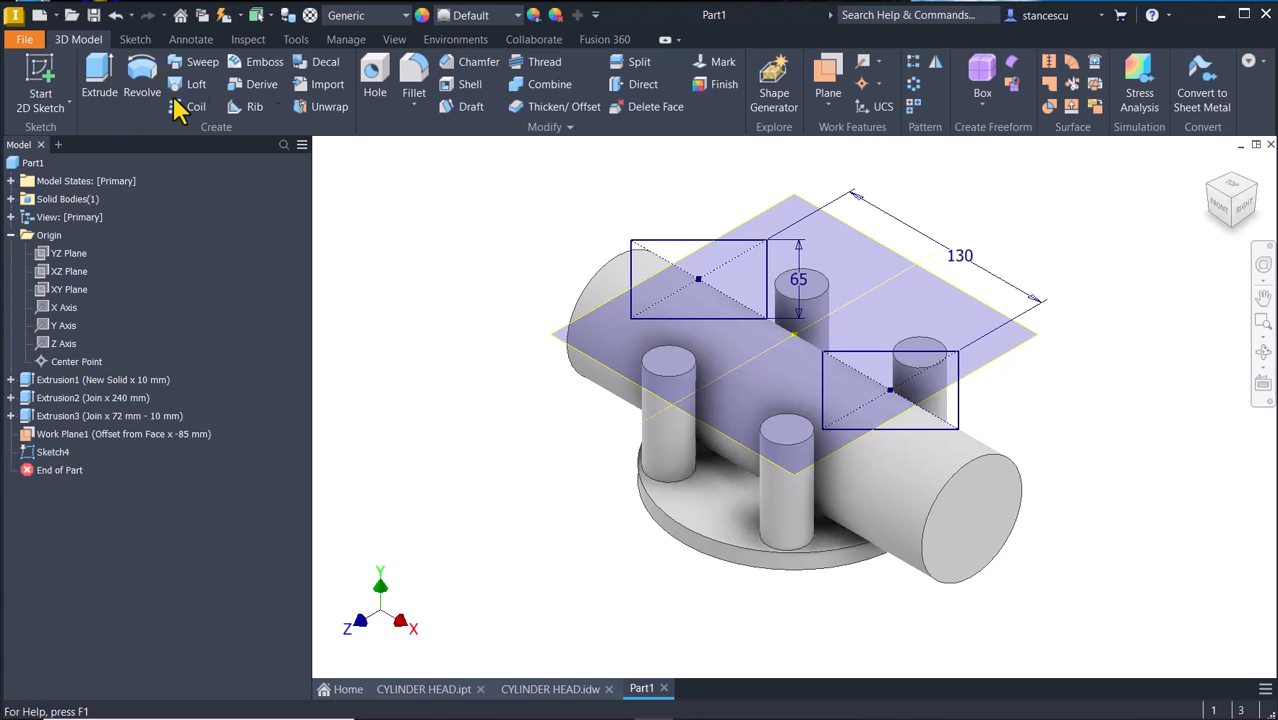
left_click(547, 690)
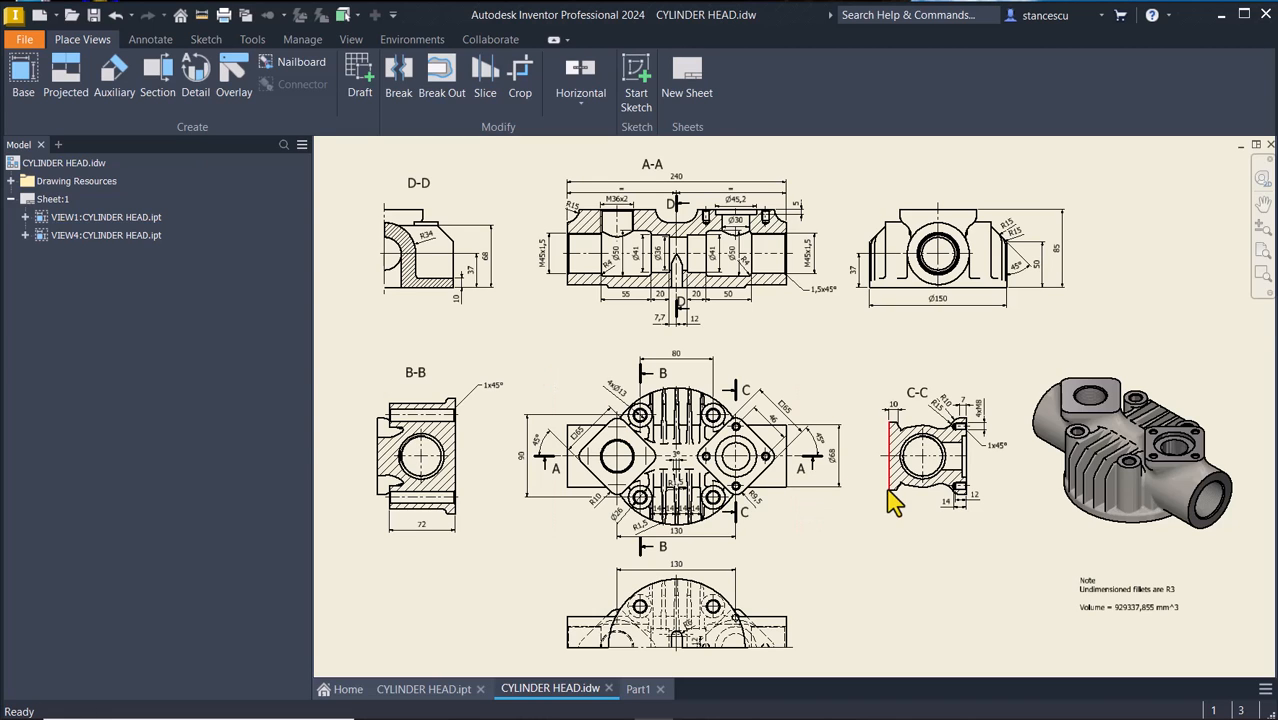
scroll(921, 491, "up", 5)
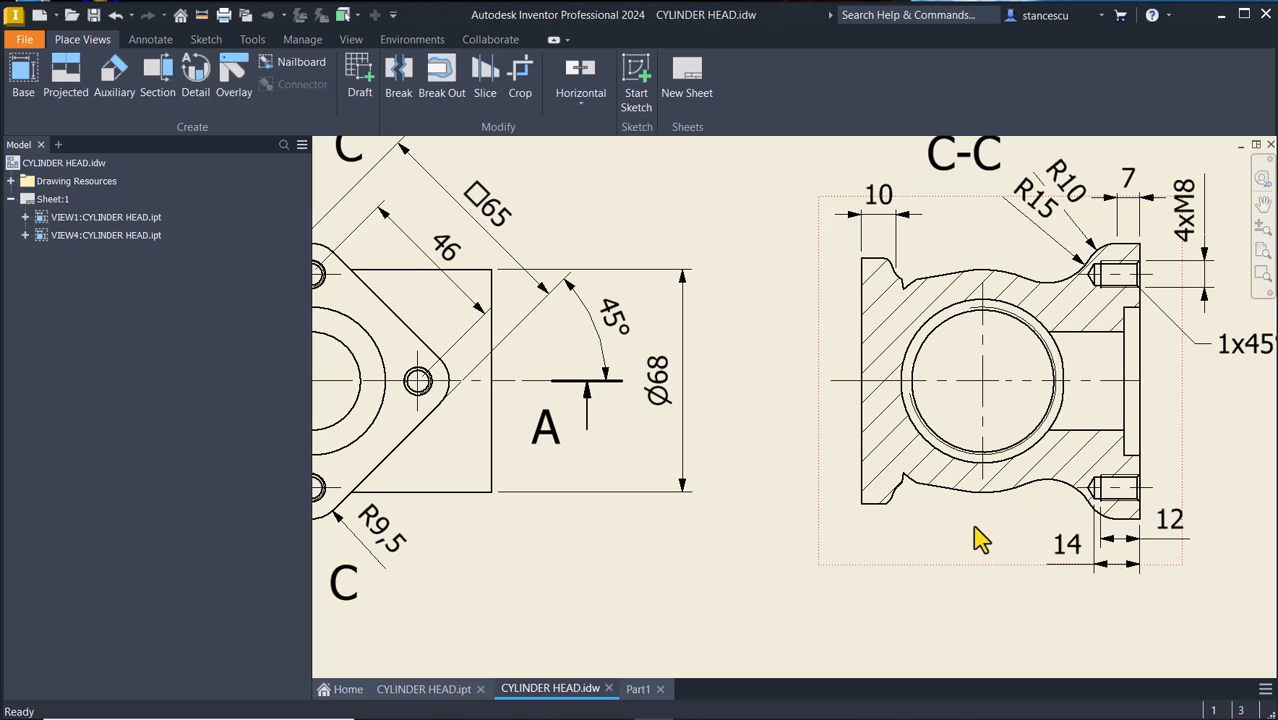
middle_click_drag(975, 528, 845, 654)
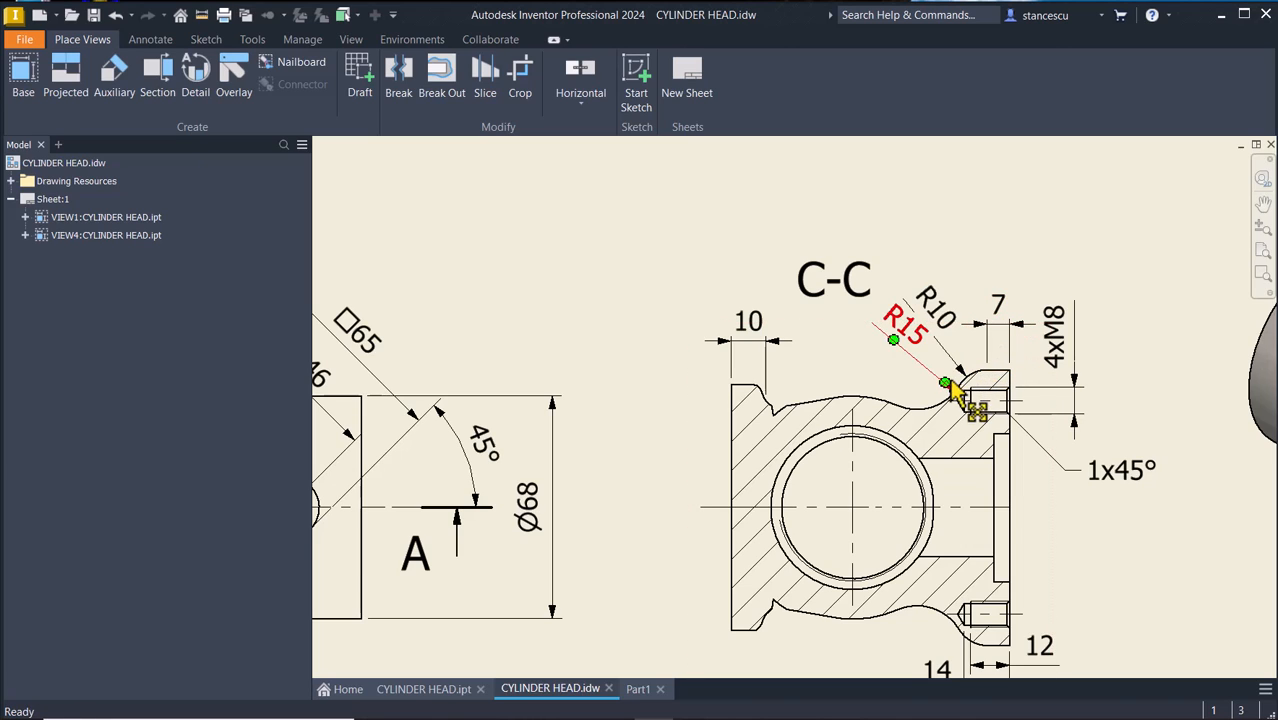
key("Home")
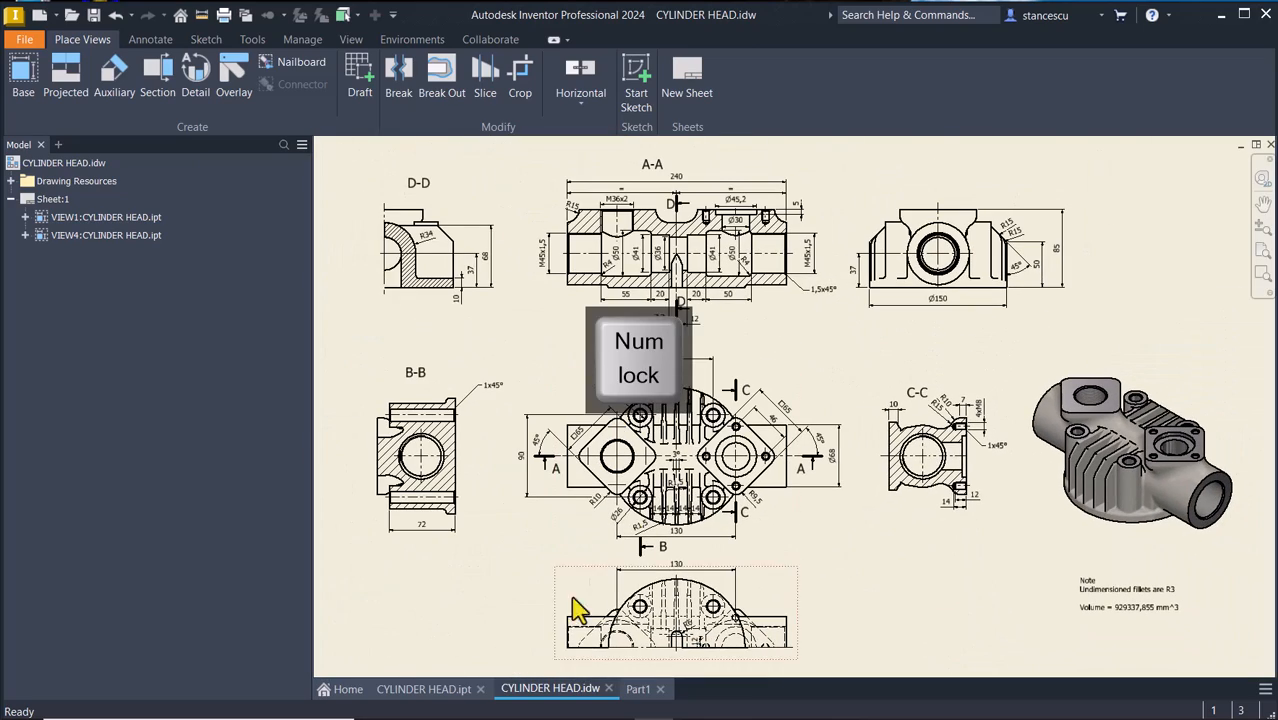
left_click(632, 689)
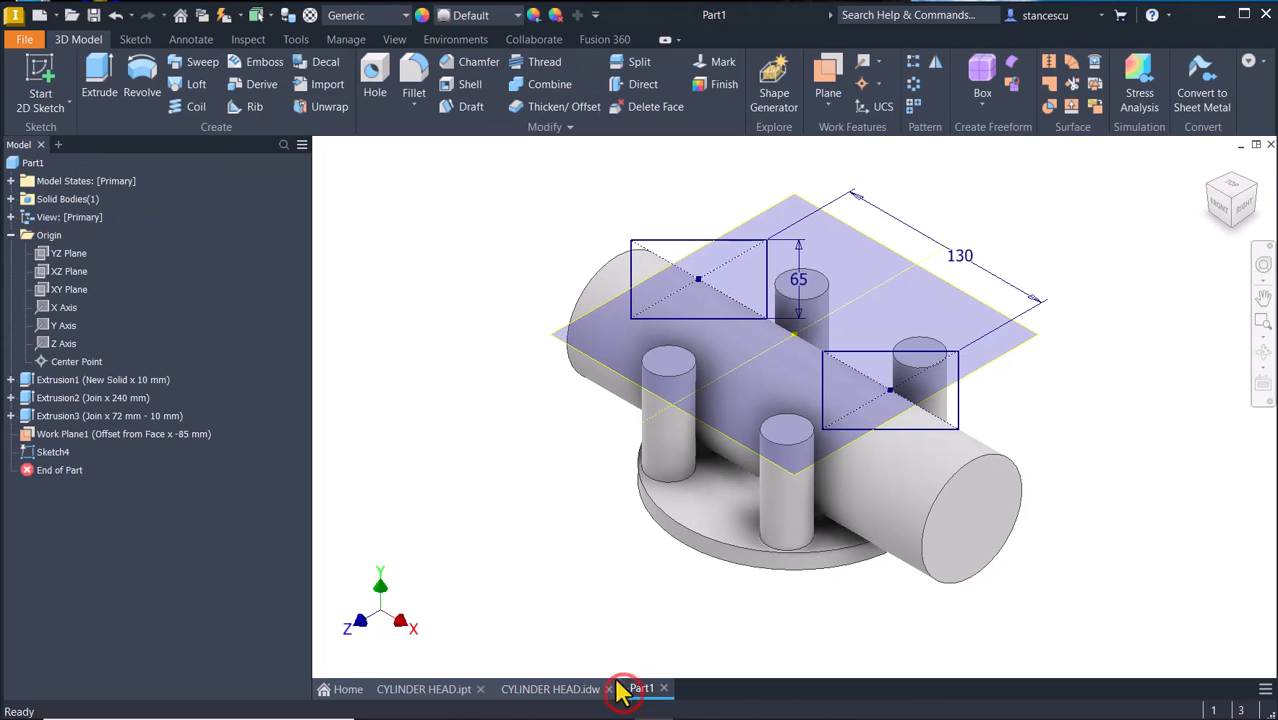
Extrude both flange squares 7+10 mm from the sketch plane toward the horizontal cylinder as a new solid body.
left_click(97, 72)
left_click(695, 273)
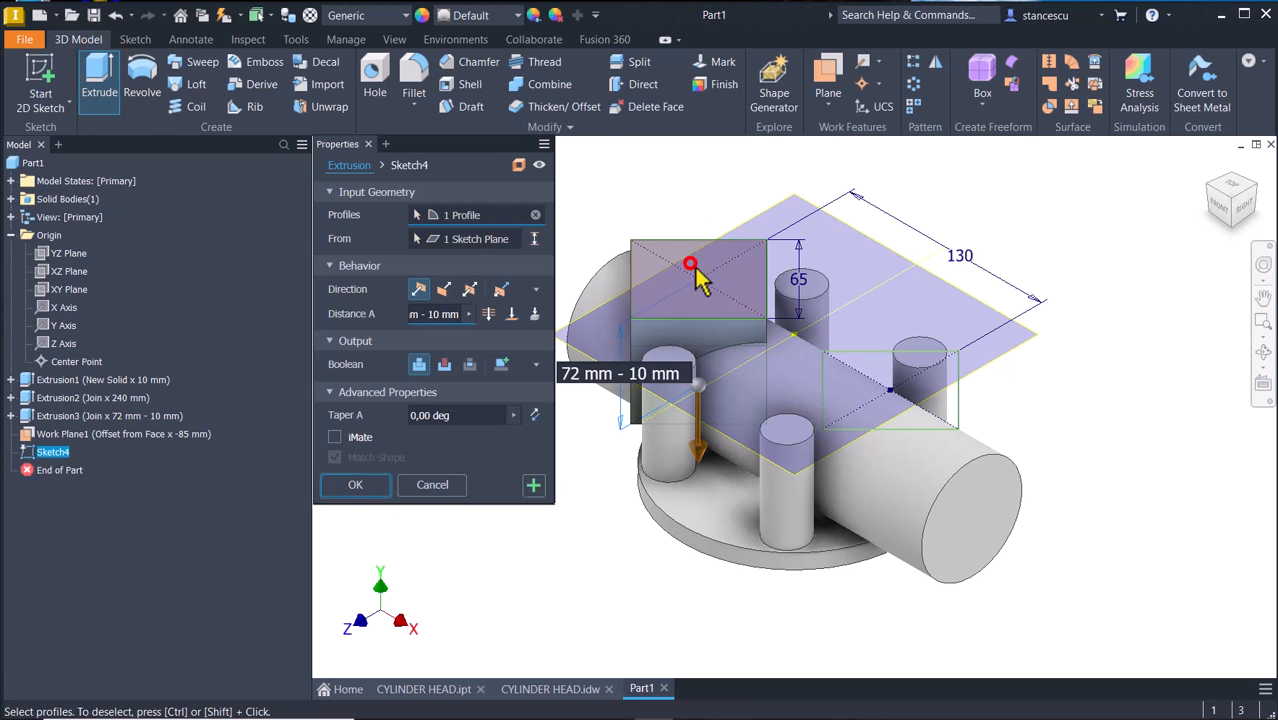
left_click(926, 391)
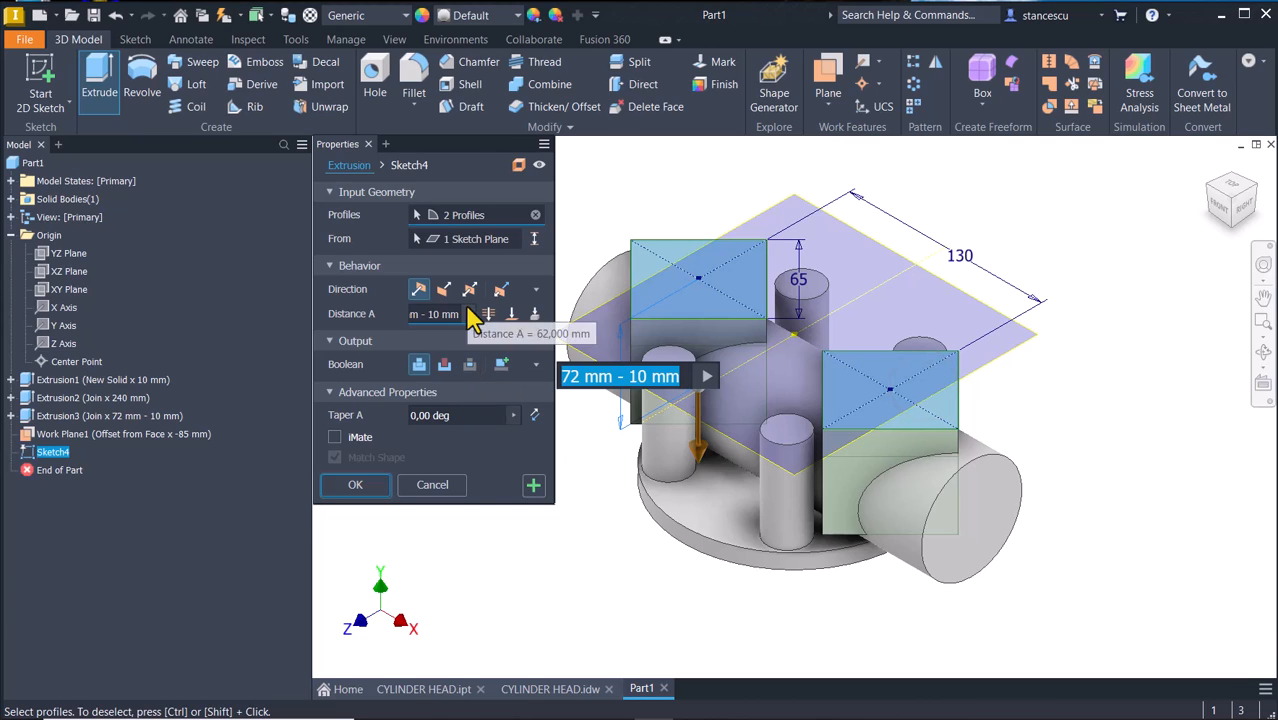
left_click(440, 316)
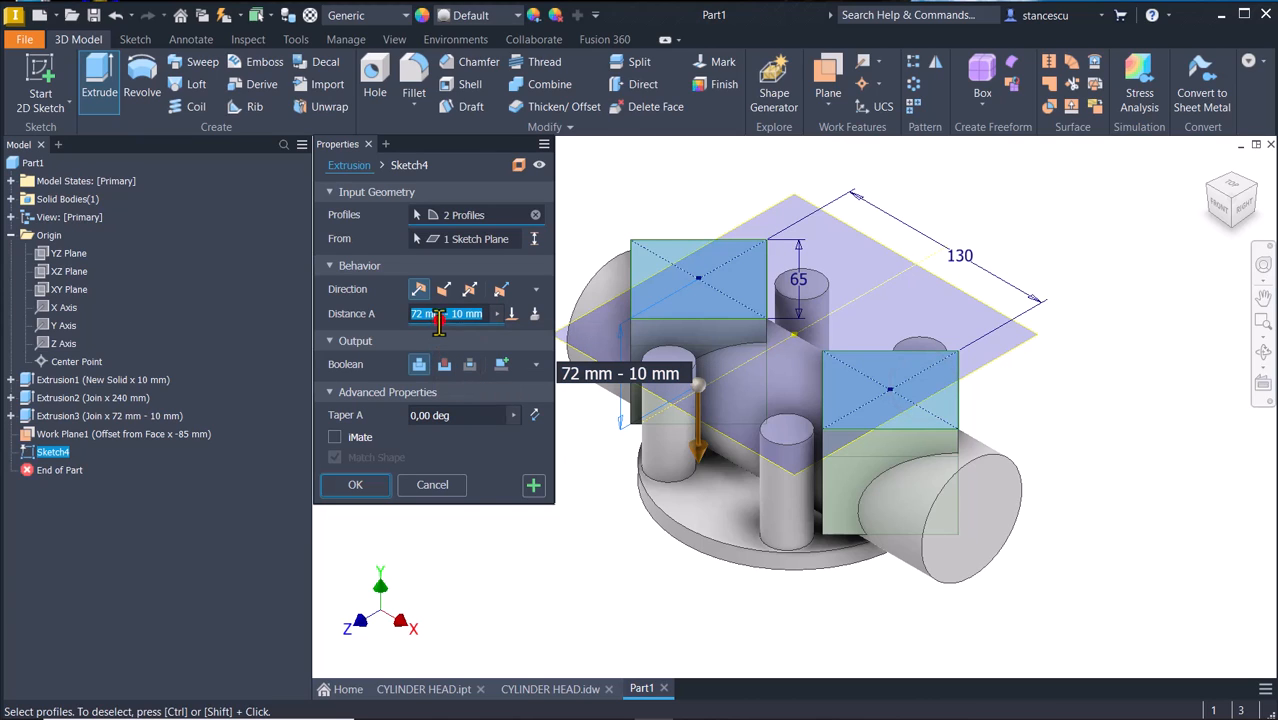
type("7")
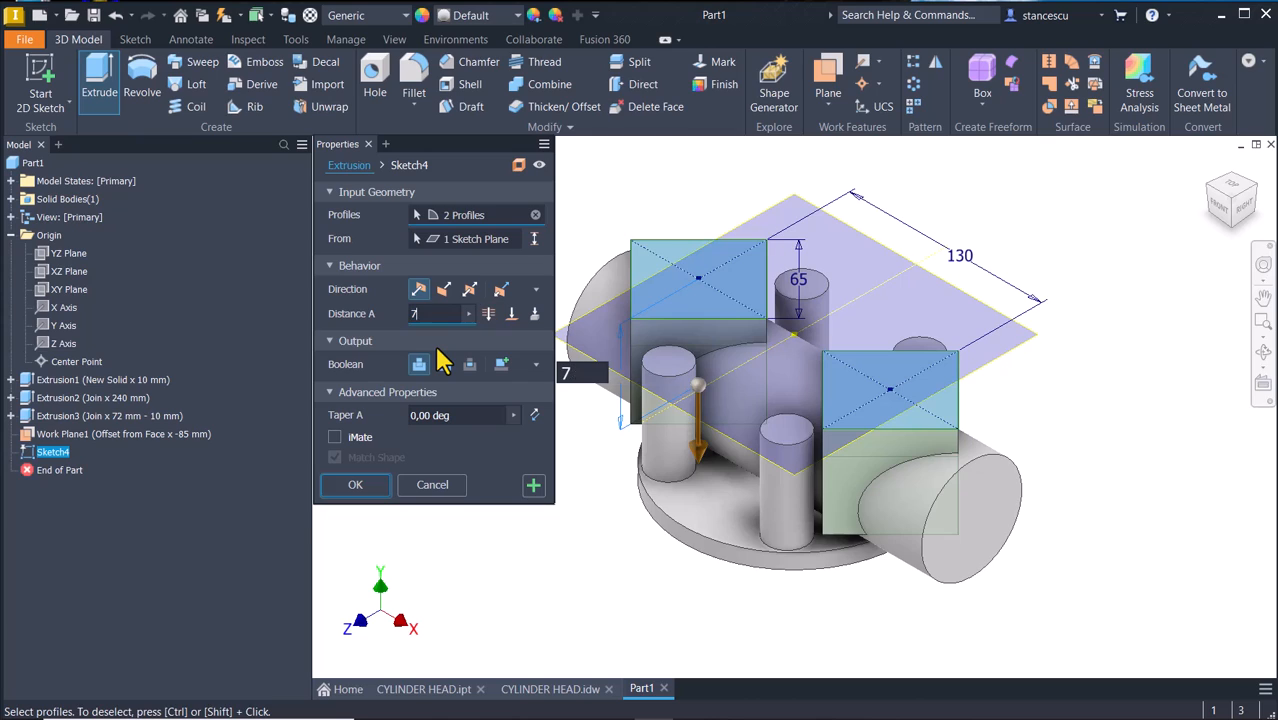
type("+10")
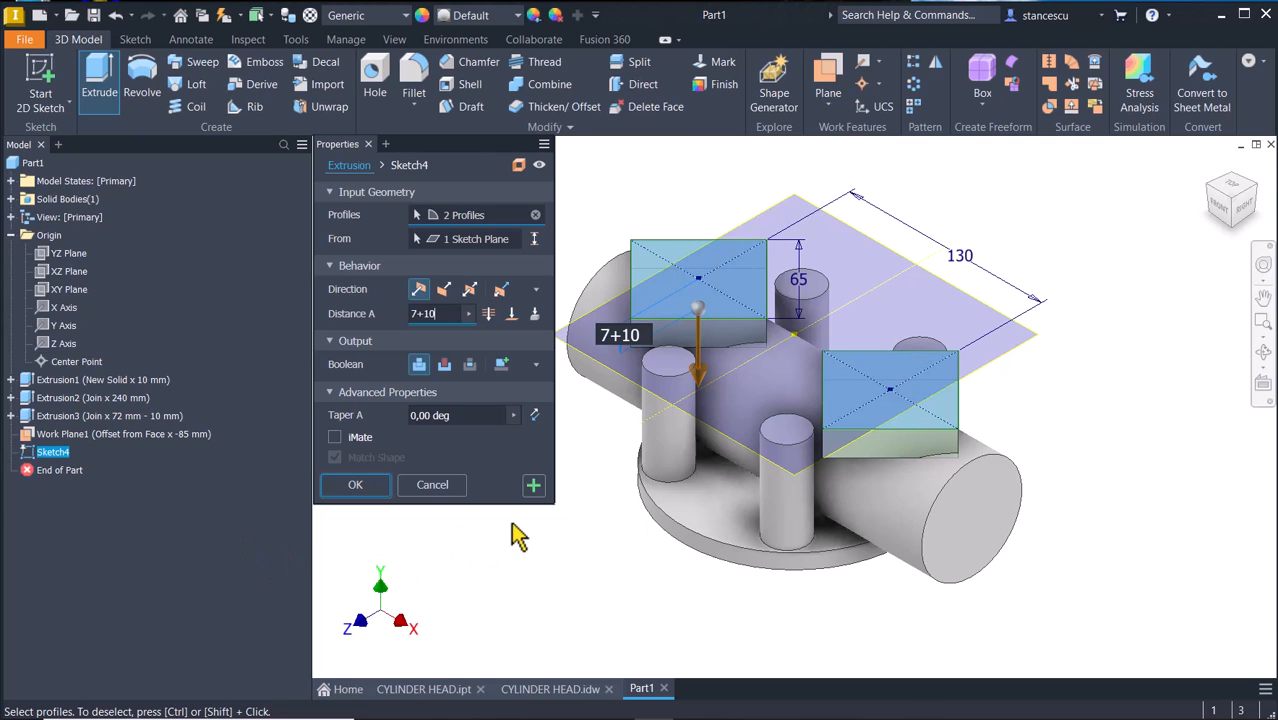
left_click(501, 365)
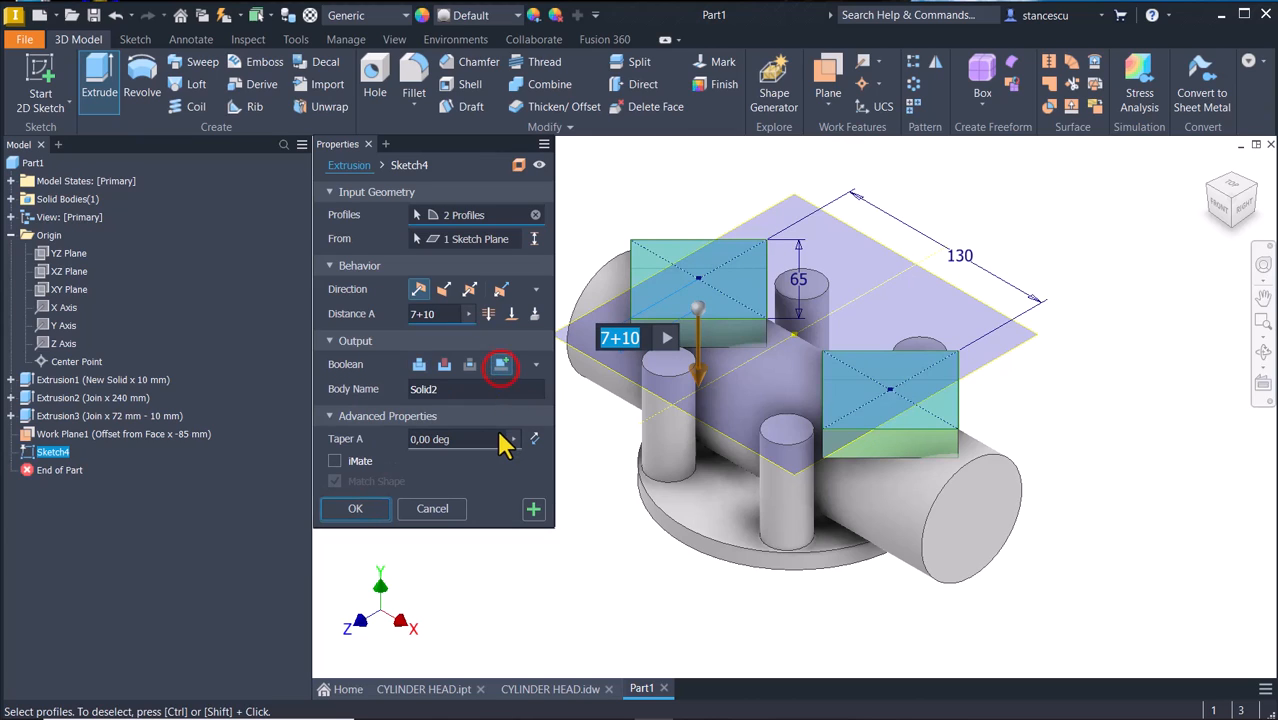
left_click(358, 510)
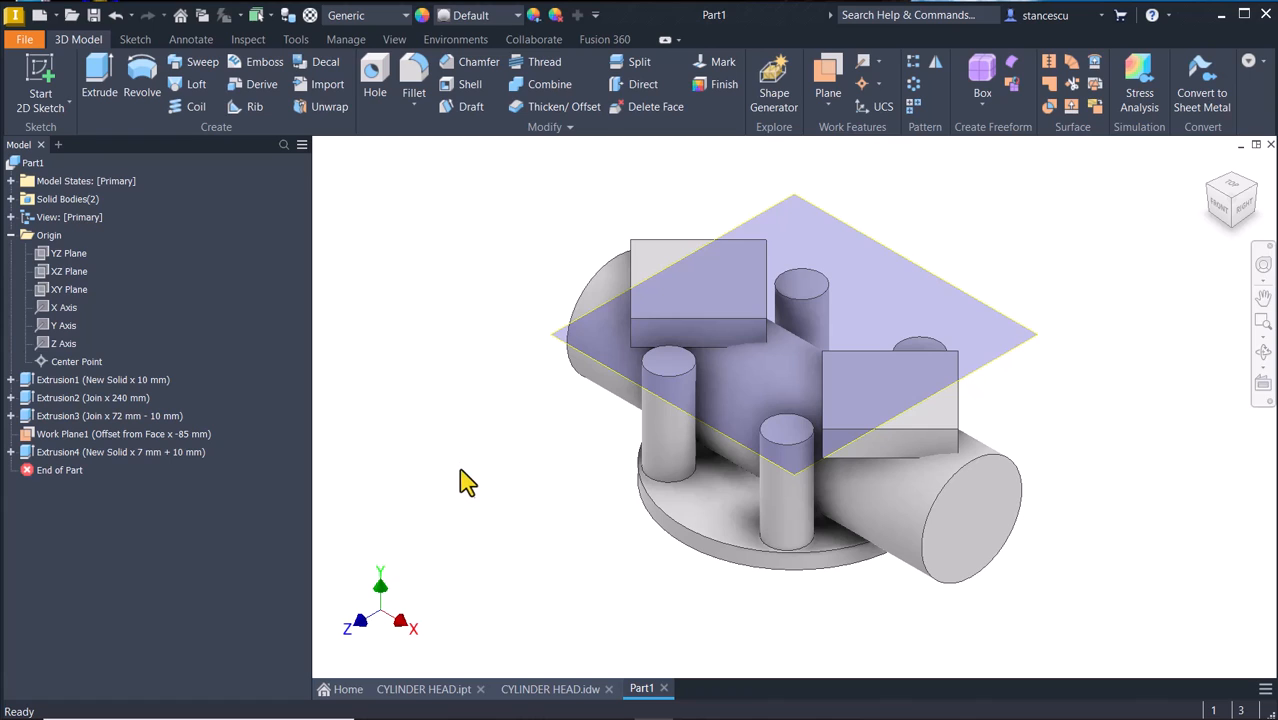
Hide the 85 mm offset work plane.
left_click(832, 233)
right_click(830, 226)
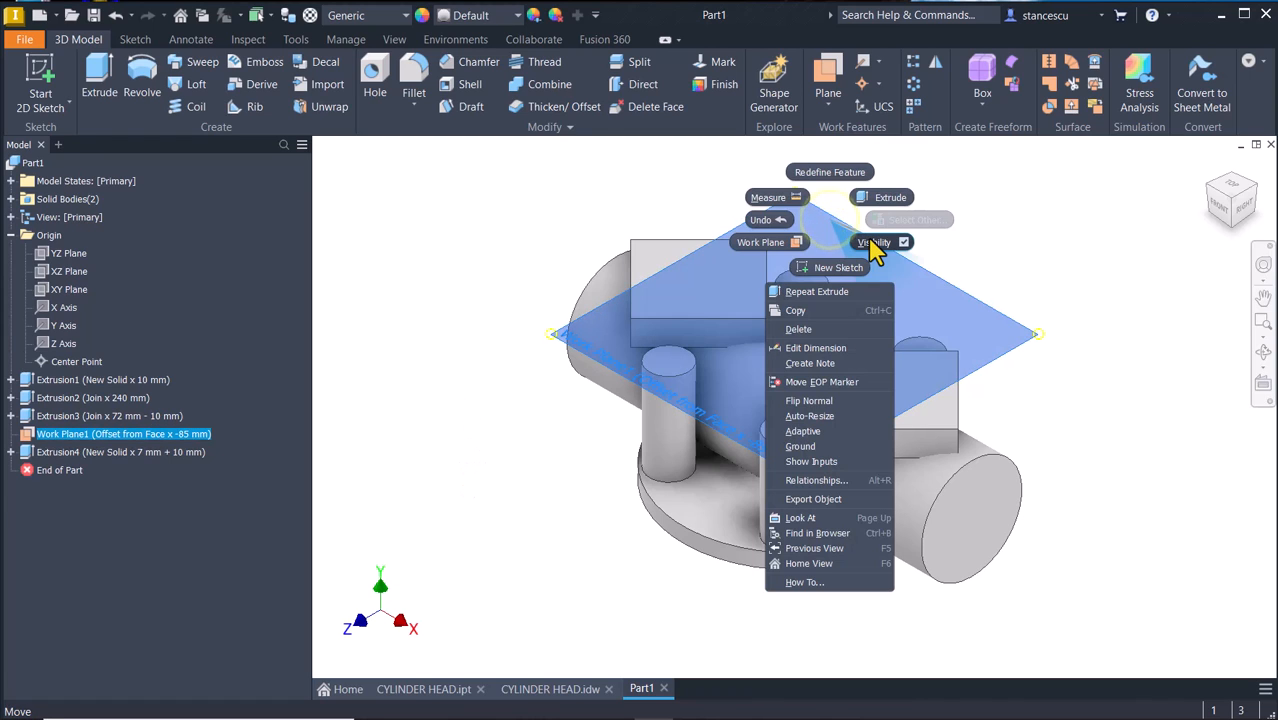
left_click(869, 237)
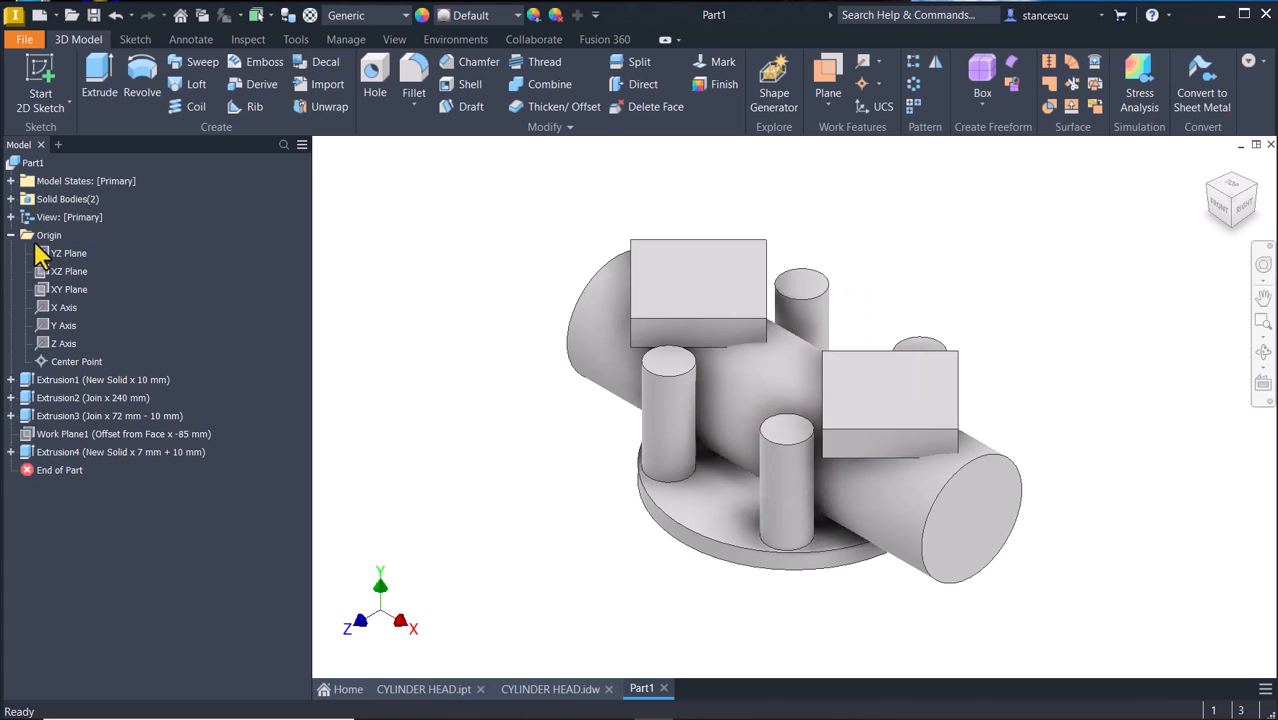
Set the body appearance of the new flange solid (Solid2) to Red.
left_click(10, 199)
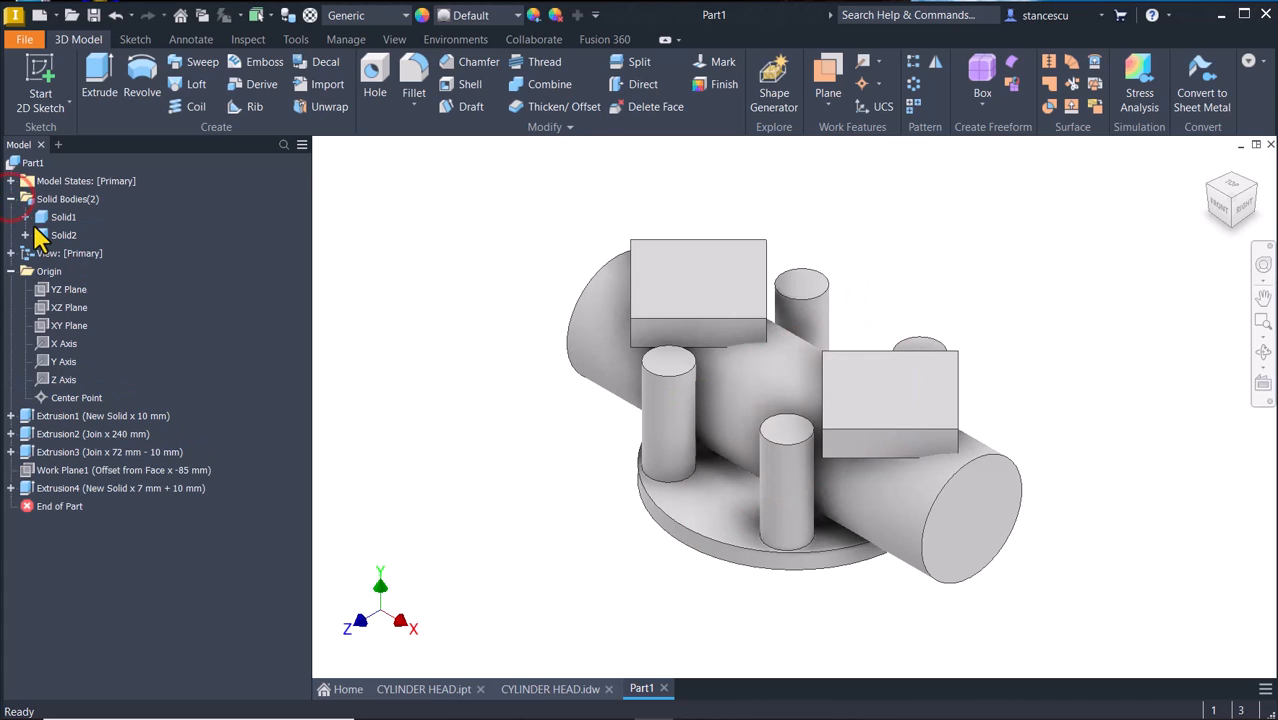
left_click(40, 236)
right_click(42, 246)
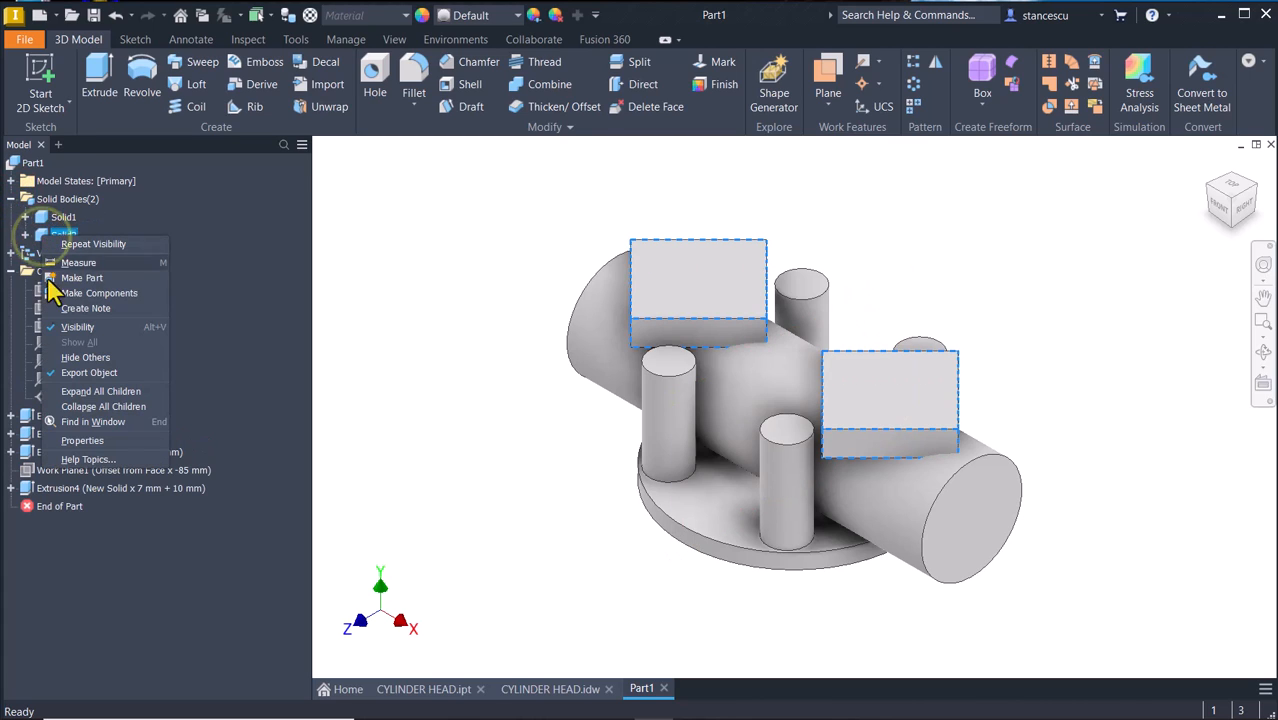
left_click(85, 450)
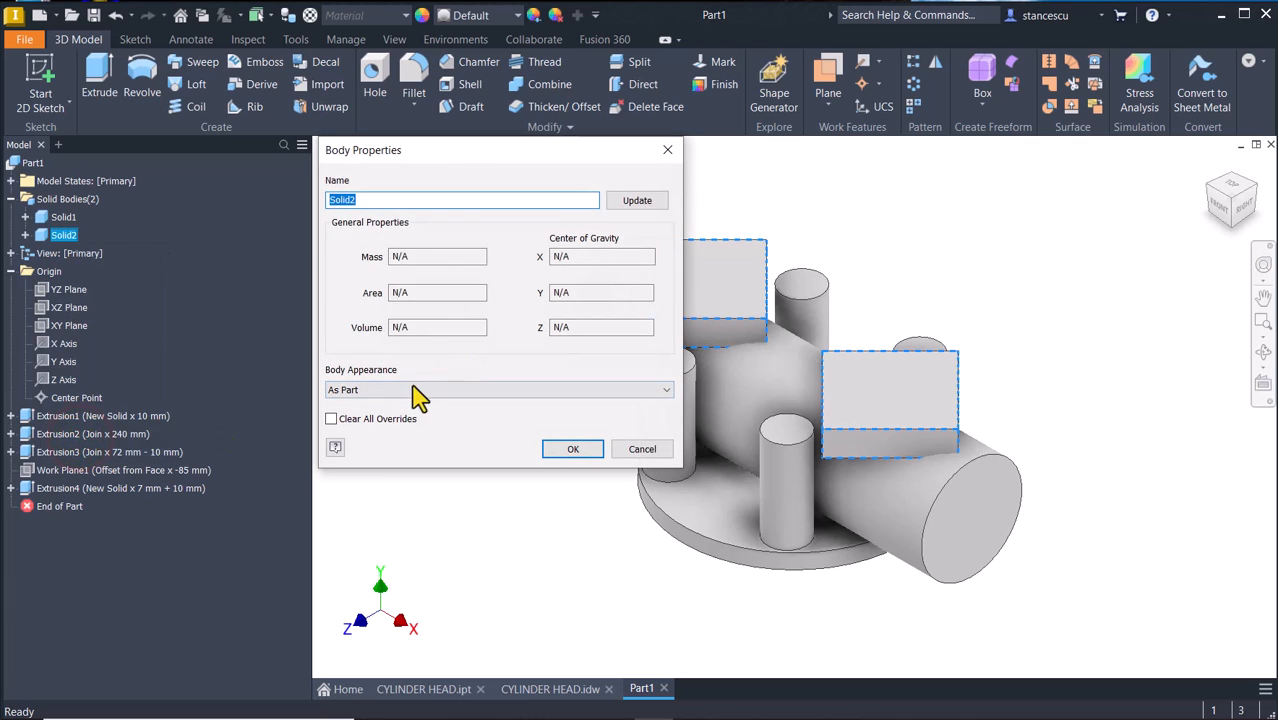
left_click(415, 390)
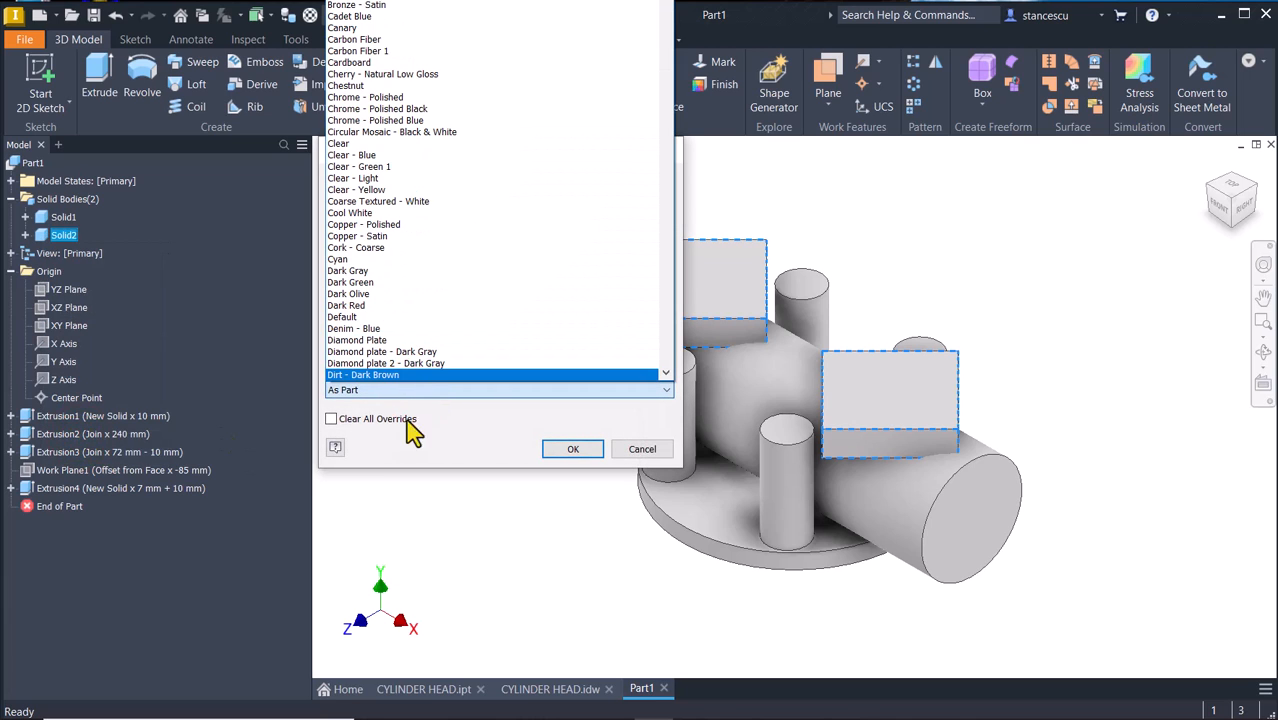
key("r")
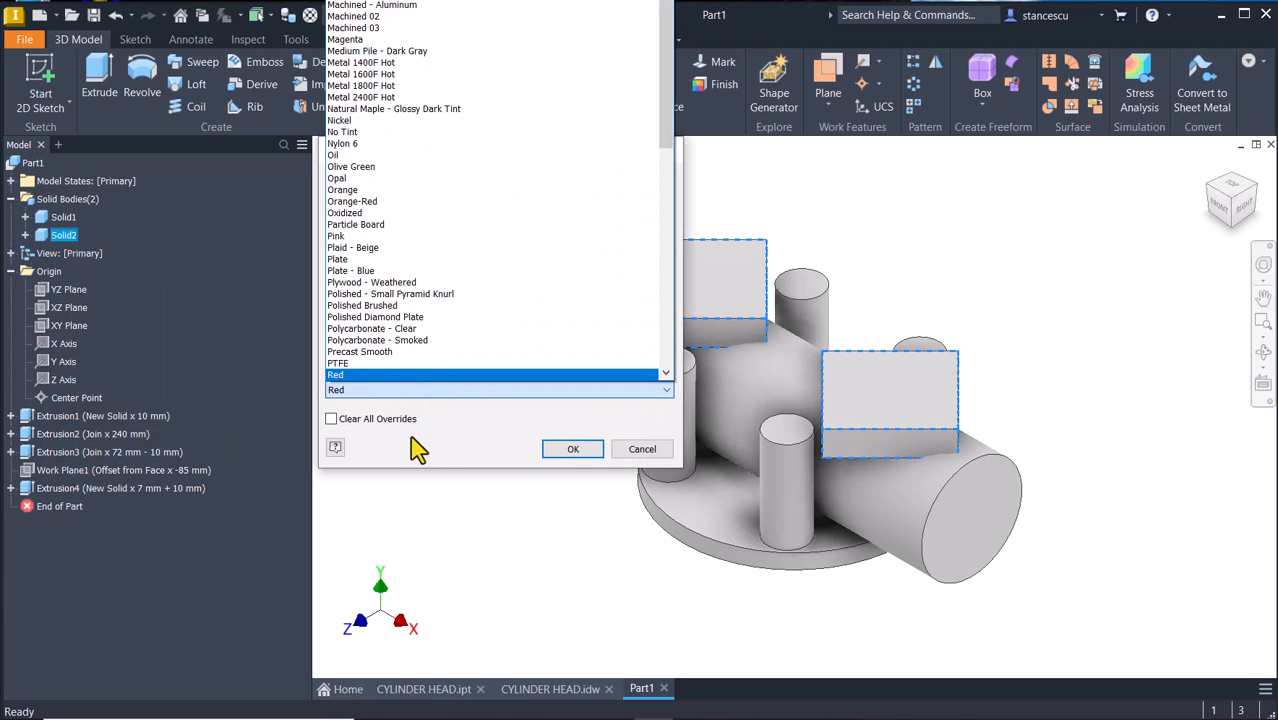
left_click(572, 452)
left_click(572, 452)
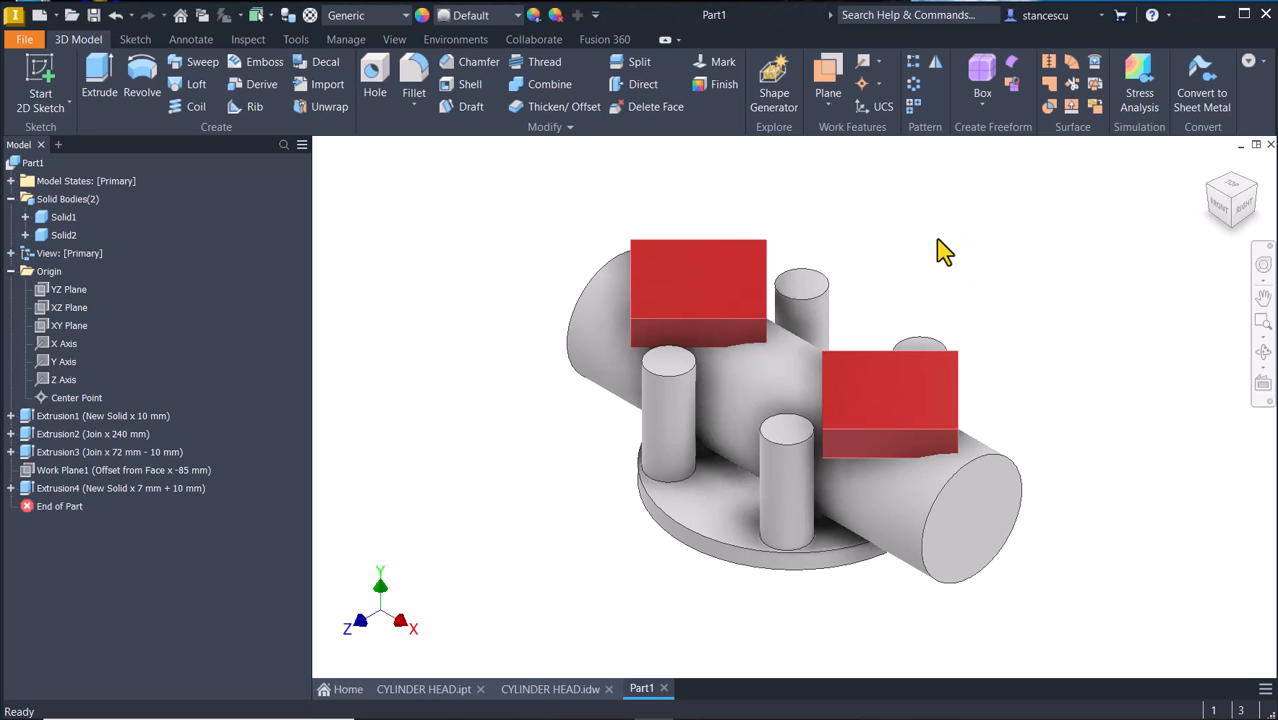
left_click(481, 270)
Fillet the four vertical corner edges of the flange on the negative X side with a 10 mm radius.
left_click(411, 70)
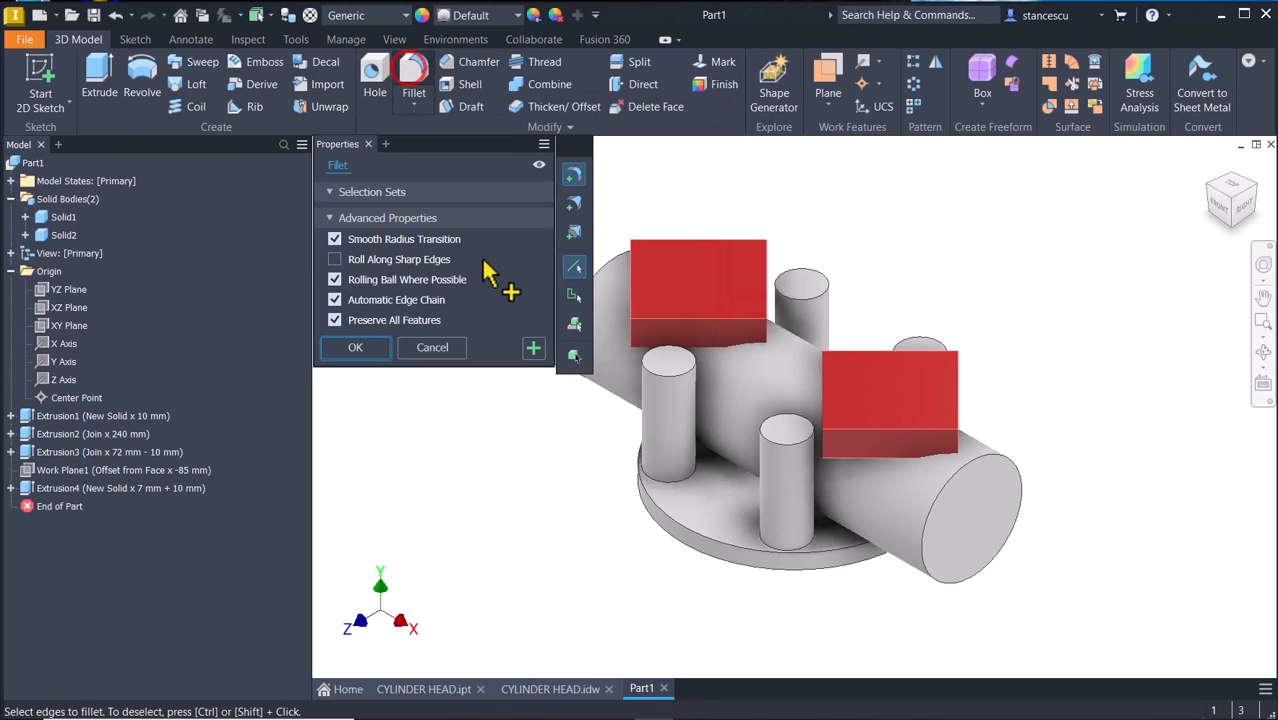
left_click(632, 340)
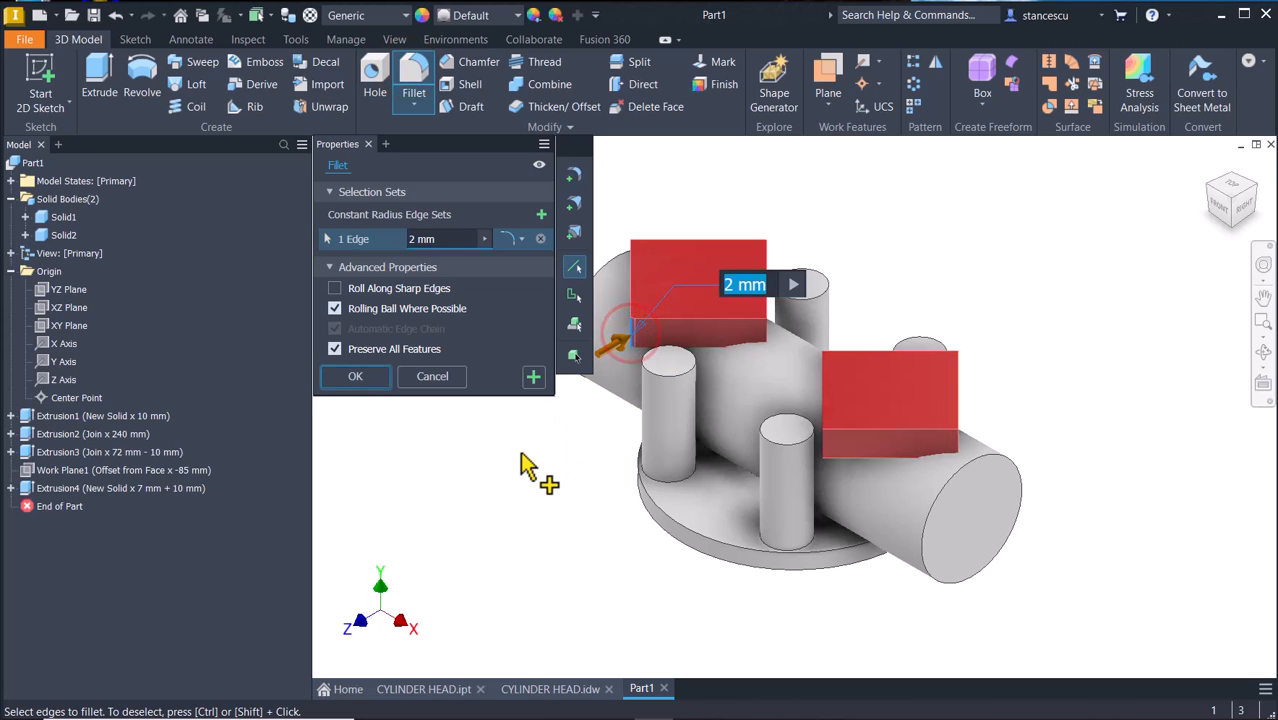
type("10")
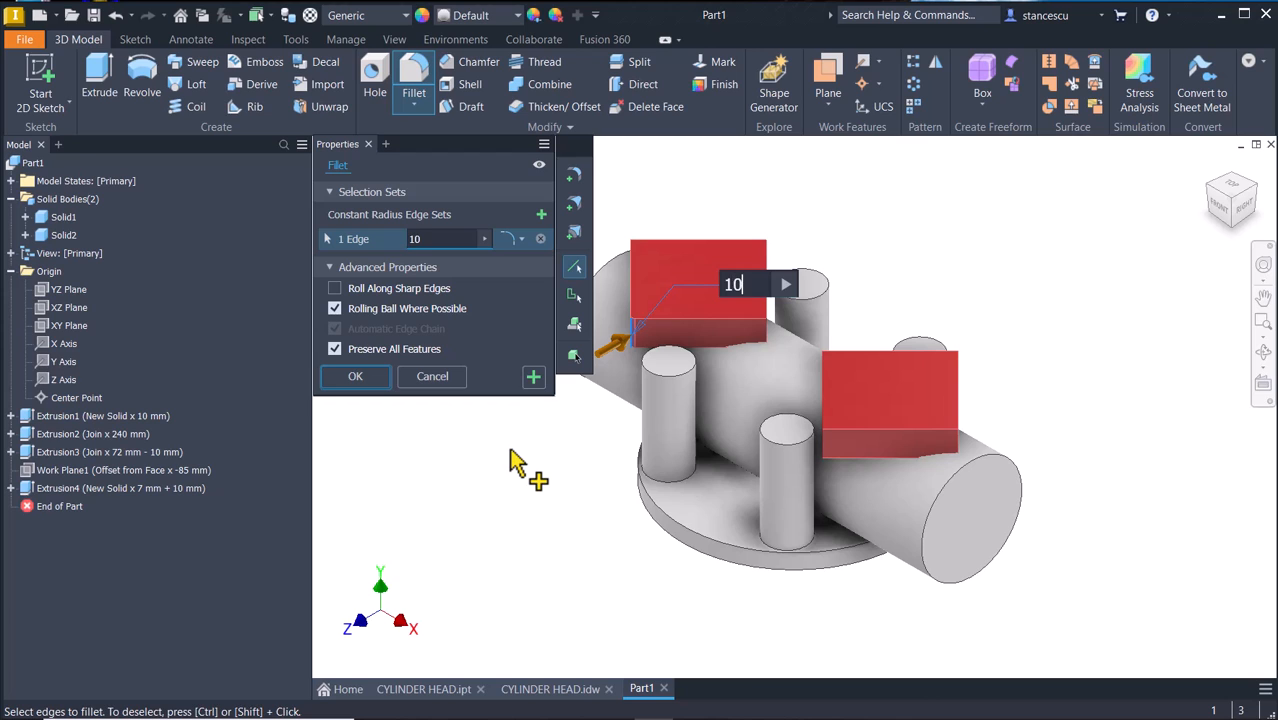
left_click(765, 332)
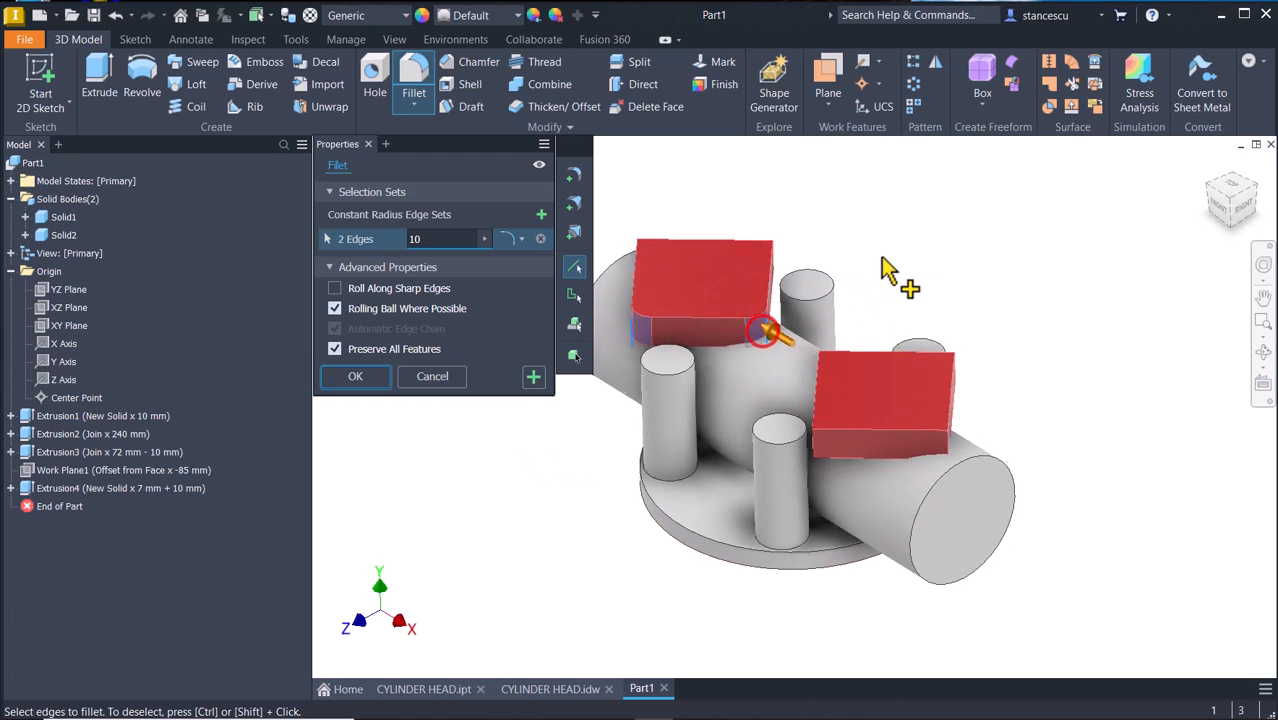
left_click(878, 262)
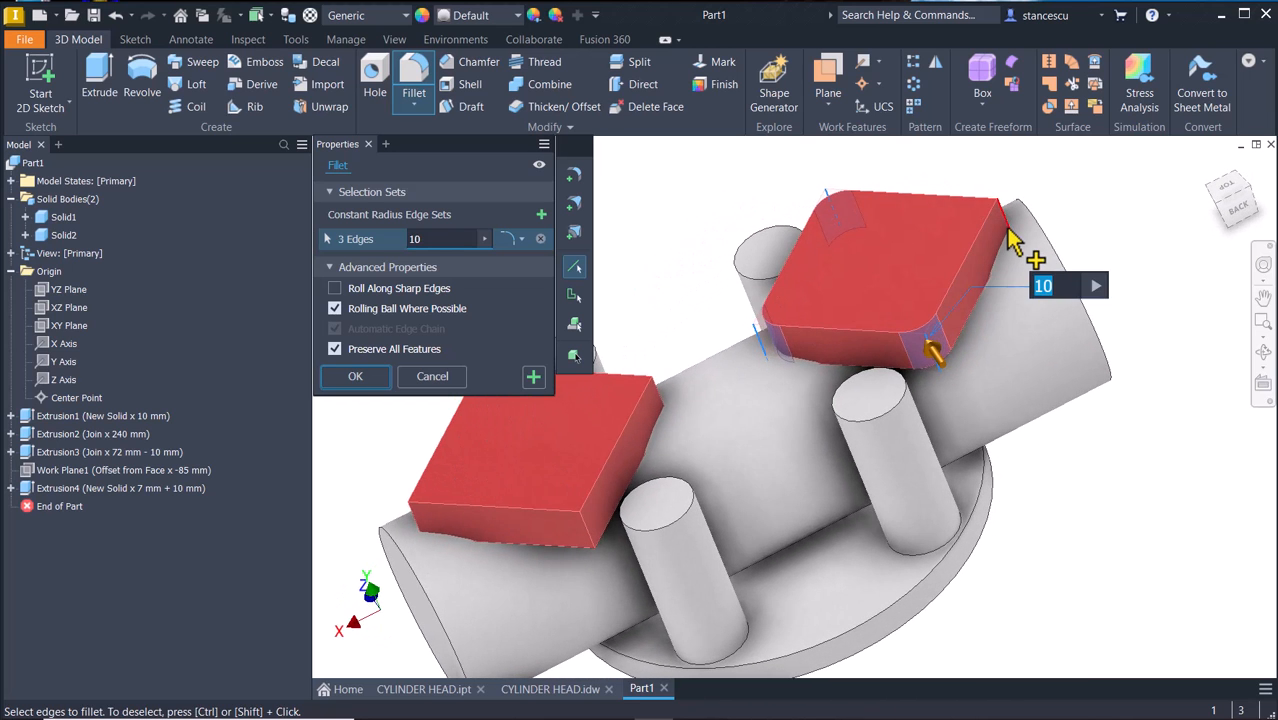
left_click(1005, 240)
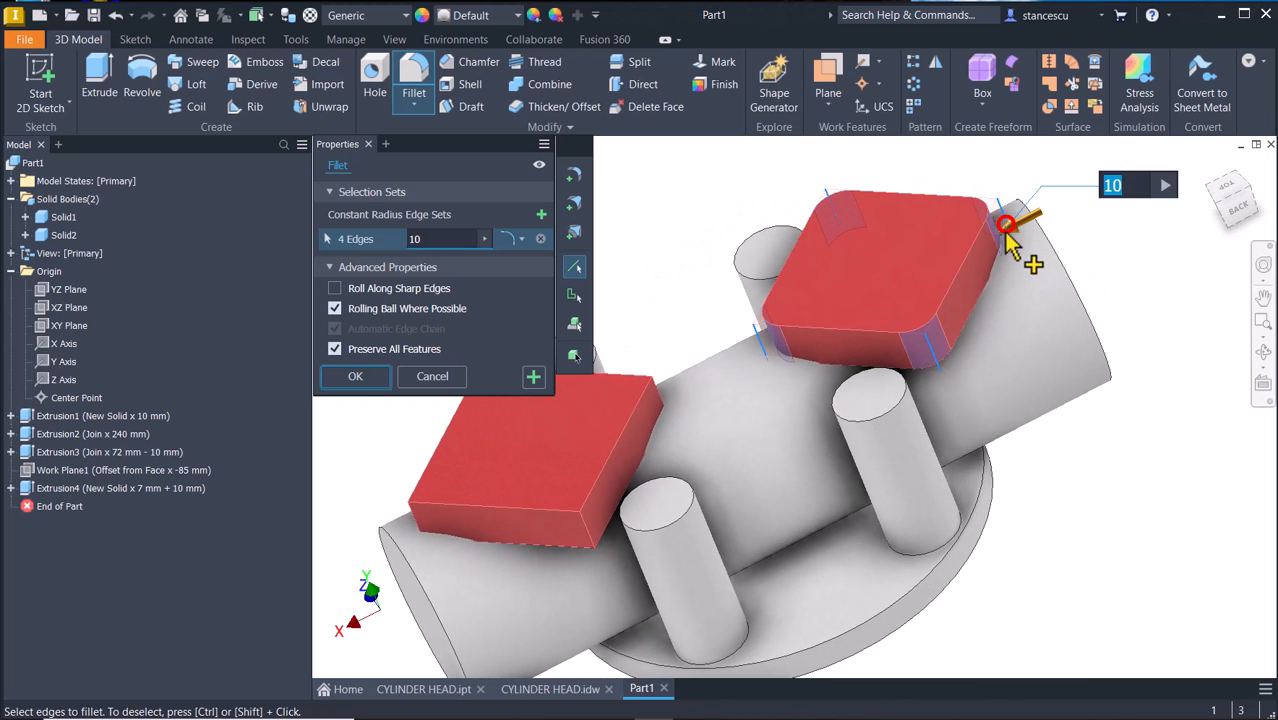
left_click(530, 379)
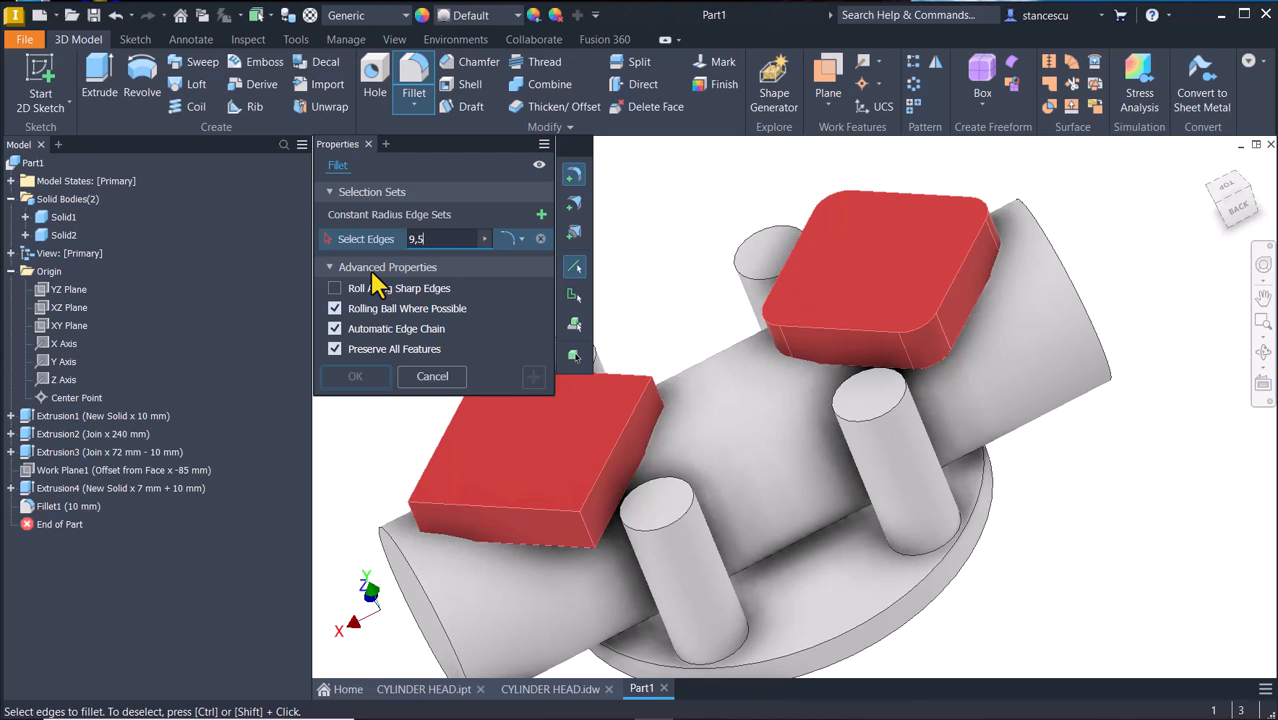
Fillet the four vertical corner edges of the flange on the positive X side with a 9,5 mm radius.
left_click(585, 528)
left_click(662, 405)
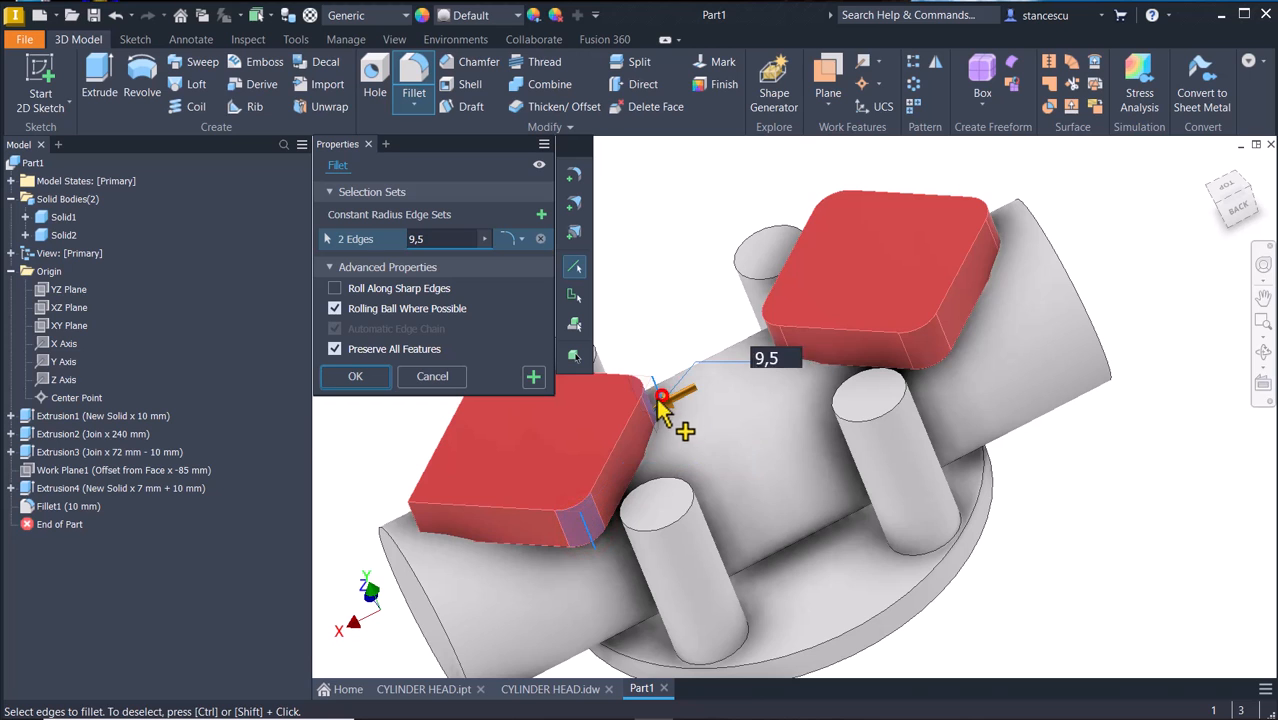
left_click(416, 522)
middle_click_drag(400, 516, 873, 470, "shift")
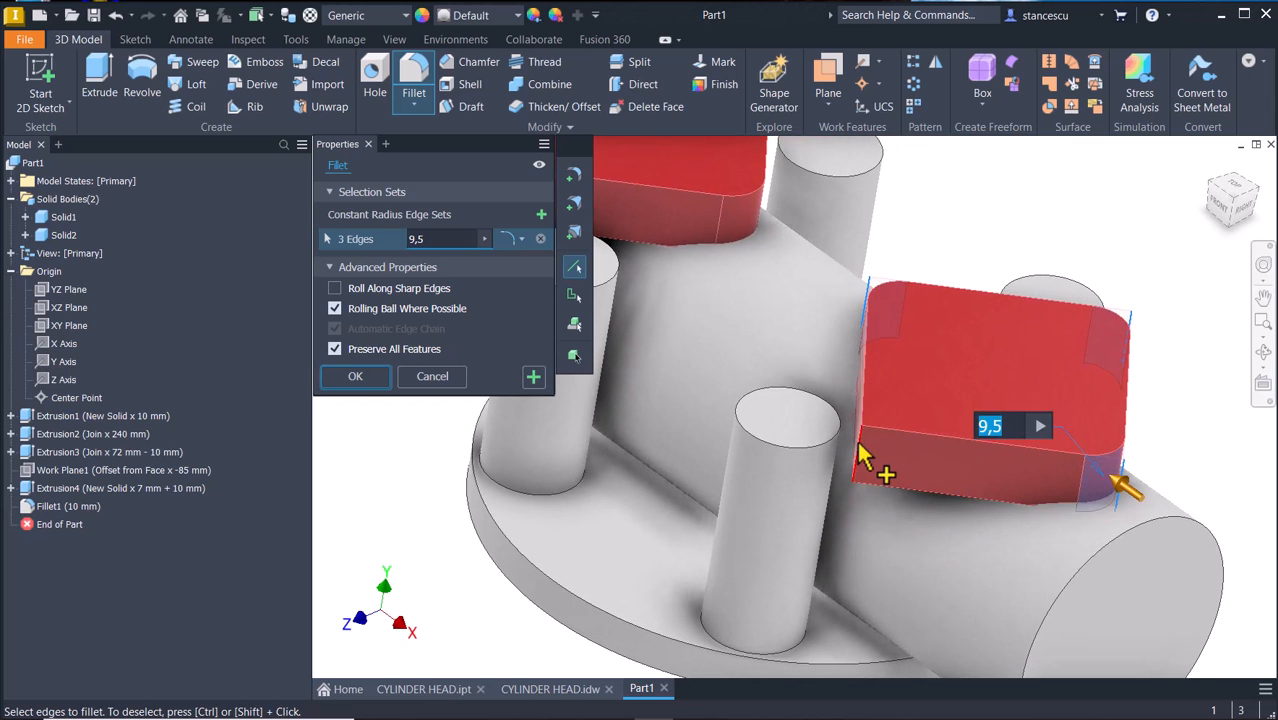
left_click(857, 445)
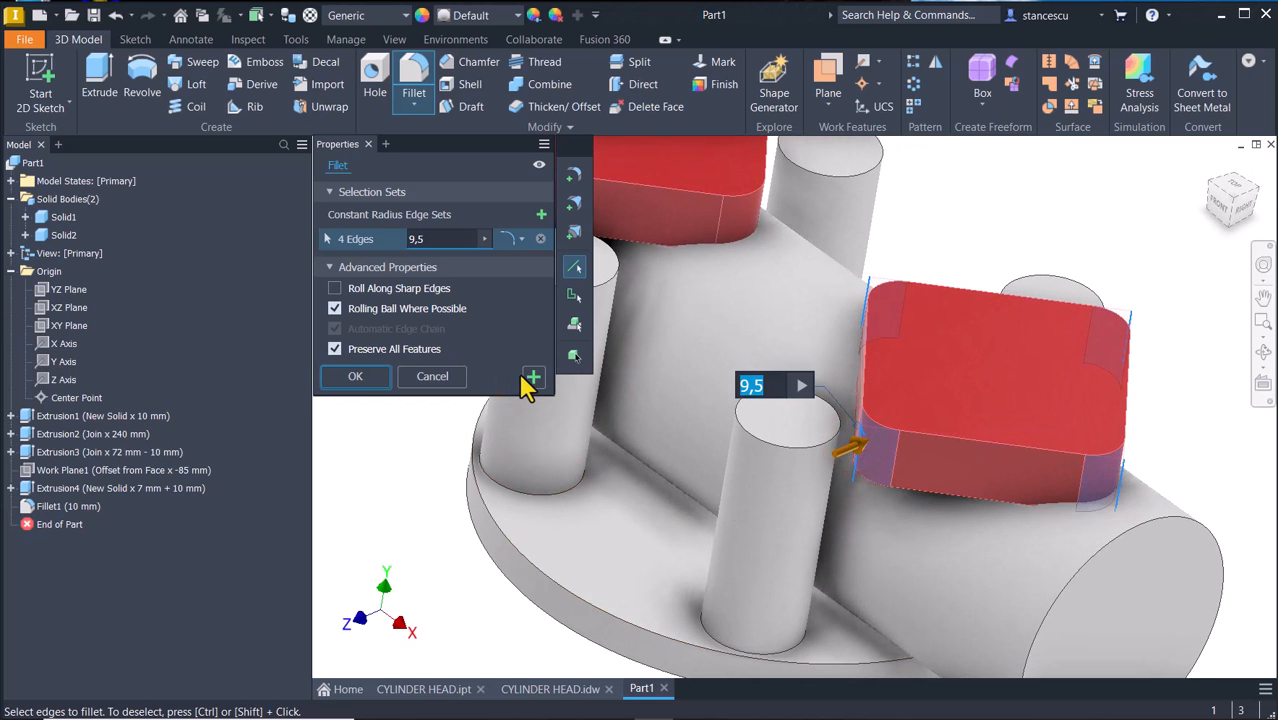
left_click(534, 377)
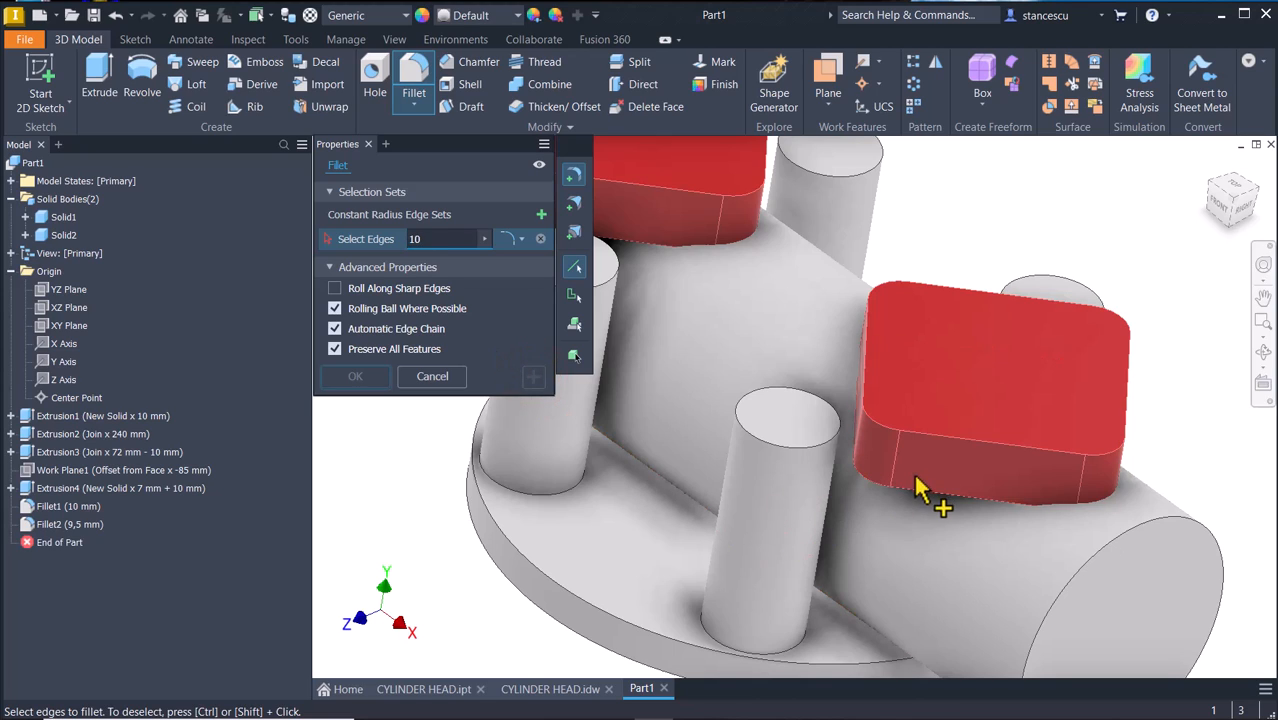
Fillet the lower perimeter edges of both red flanges with a 10 mm radius.
left_click(922, 514)
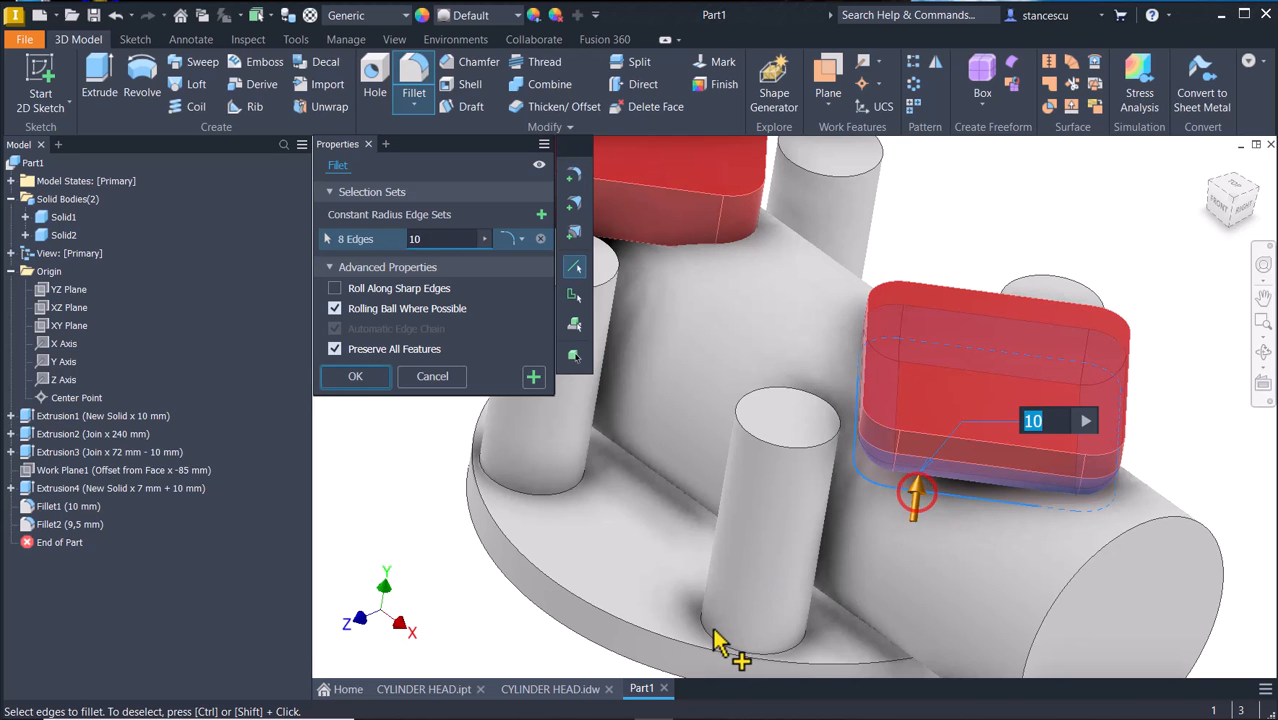
middle_click_drag(671, 613, 577, 493, "shift")
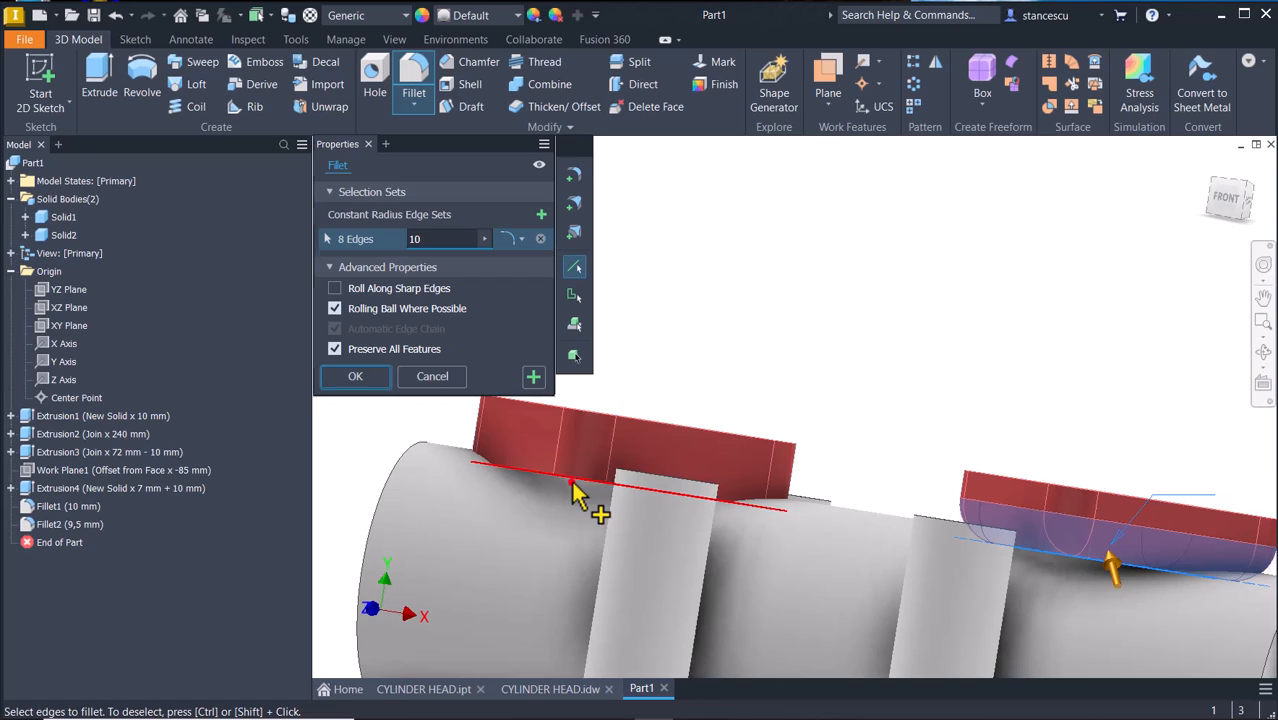
left_click(577, 493)
middle_click_drag(450, 630, 964, 590, "shift")
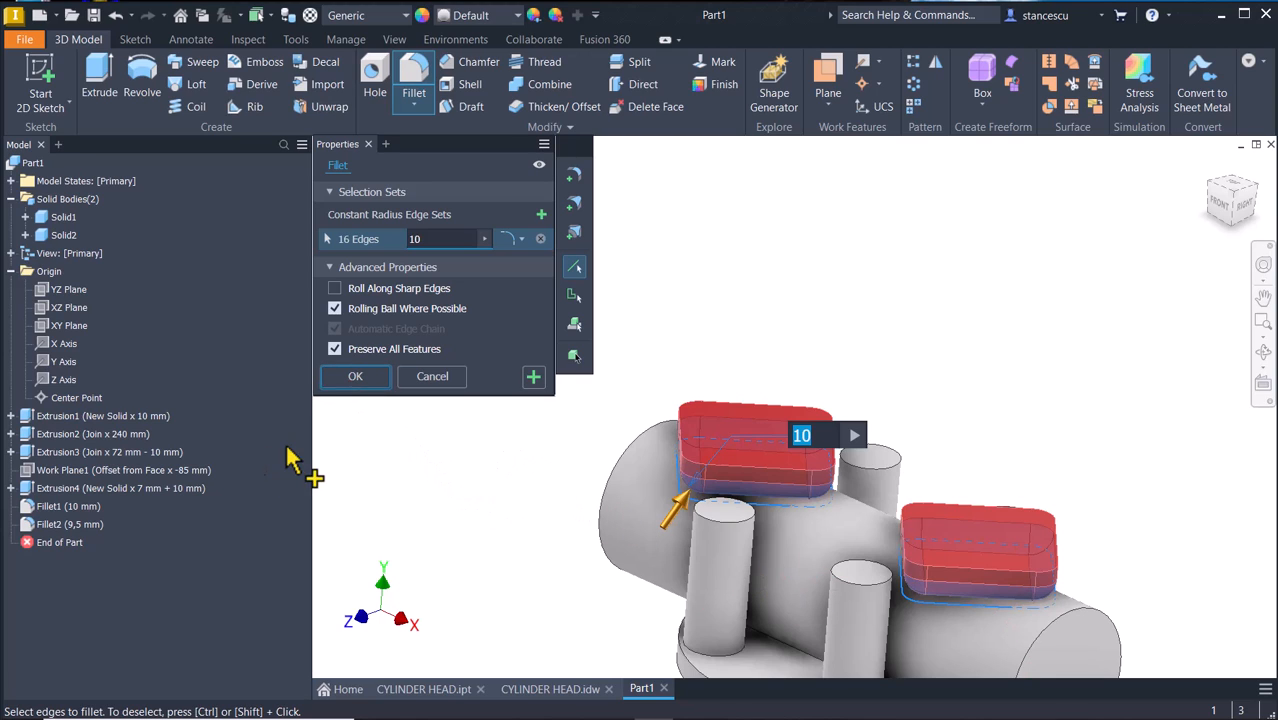
left_click(358, 377)
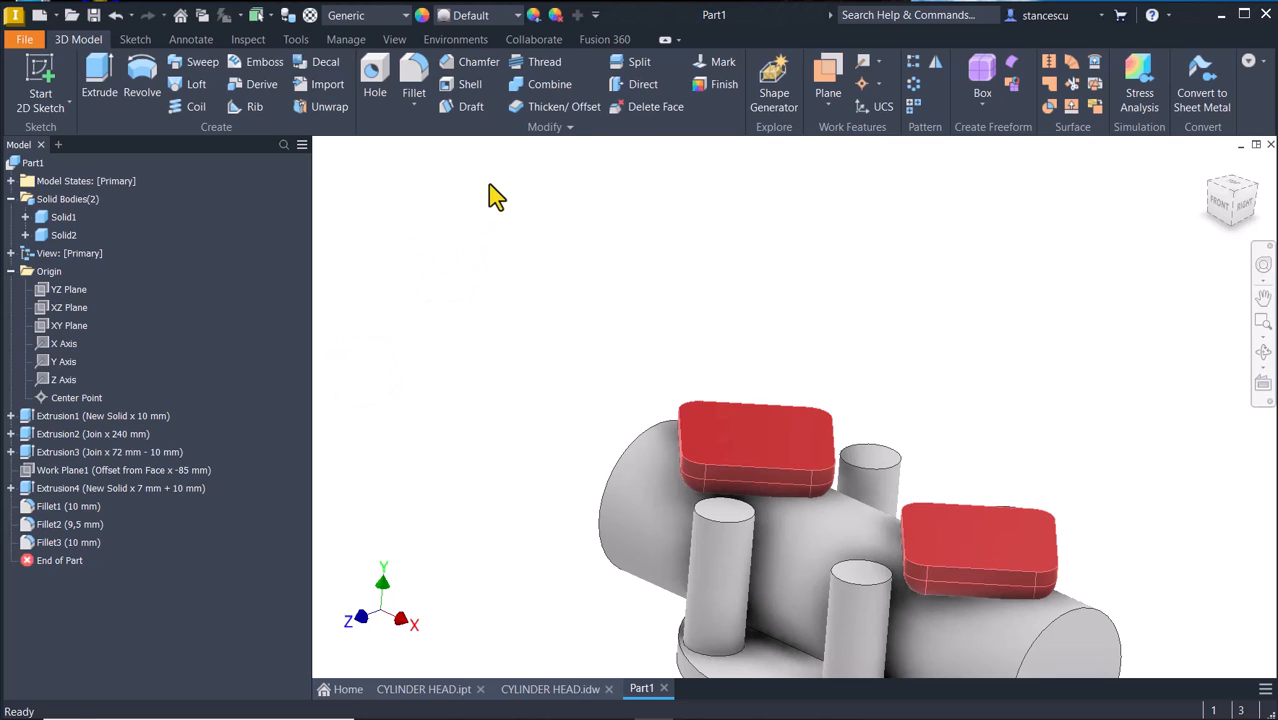
Join the red flange solid to the main cylinder body with Combine, using the main body as the base.
left_click(546, 84)
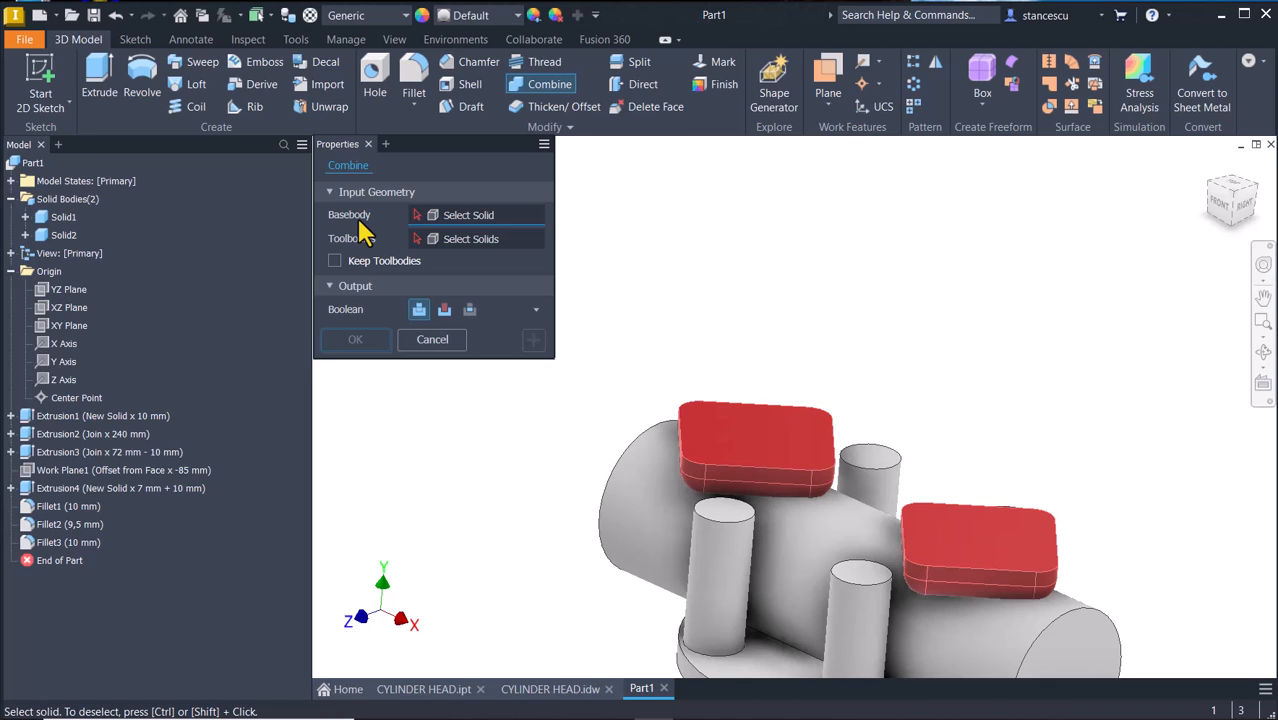
left_click(647, 547)
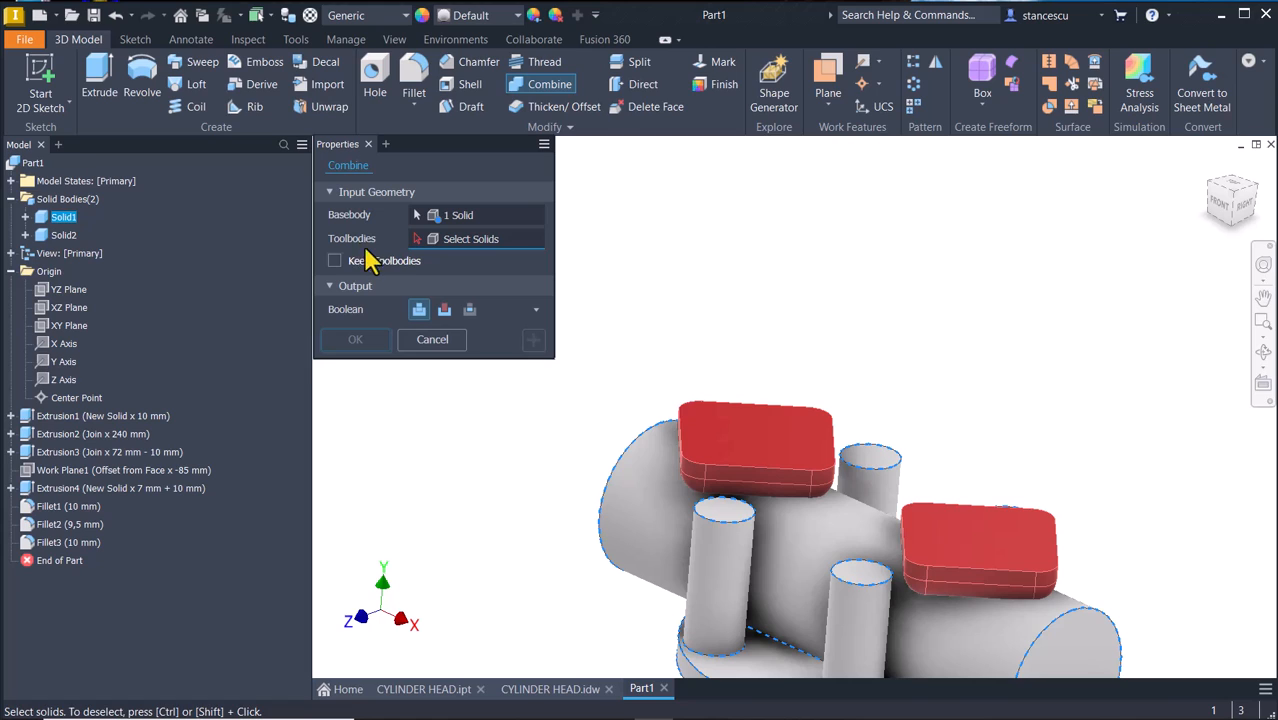
left_click(781, 452)
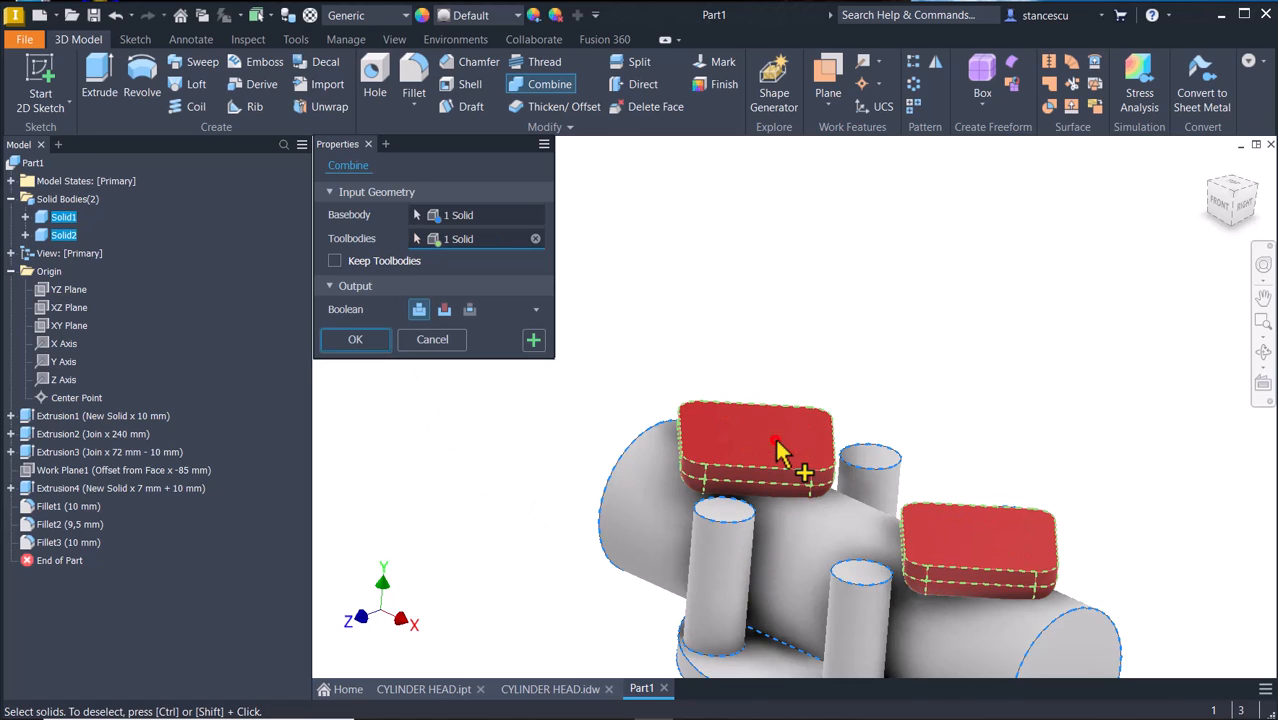
left_click(356, 340)
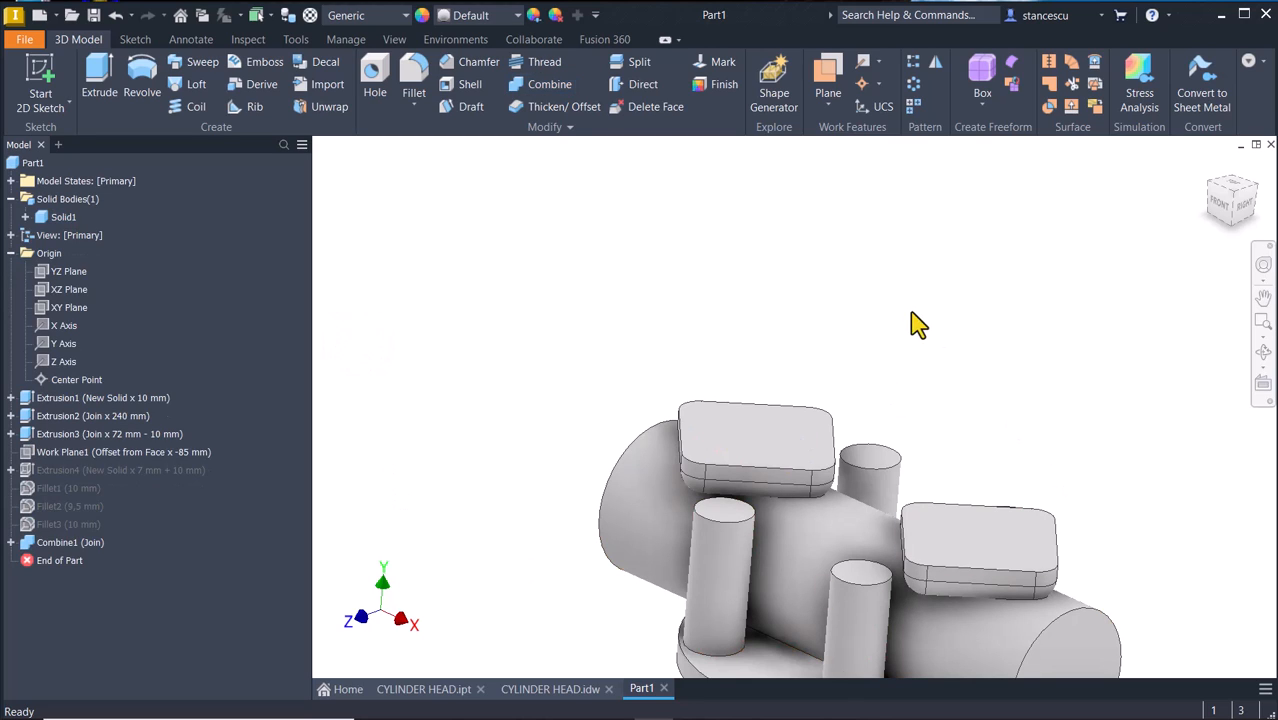
left_click(598, 270)
key("F6")
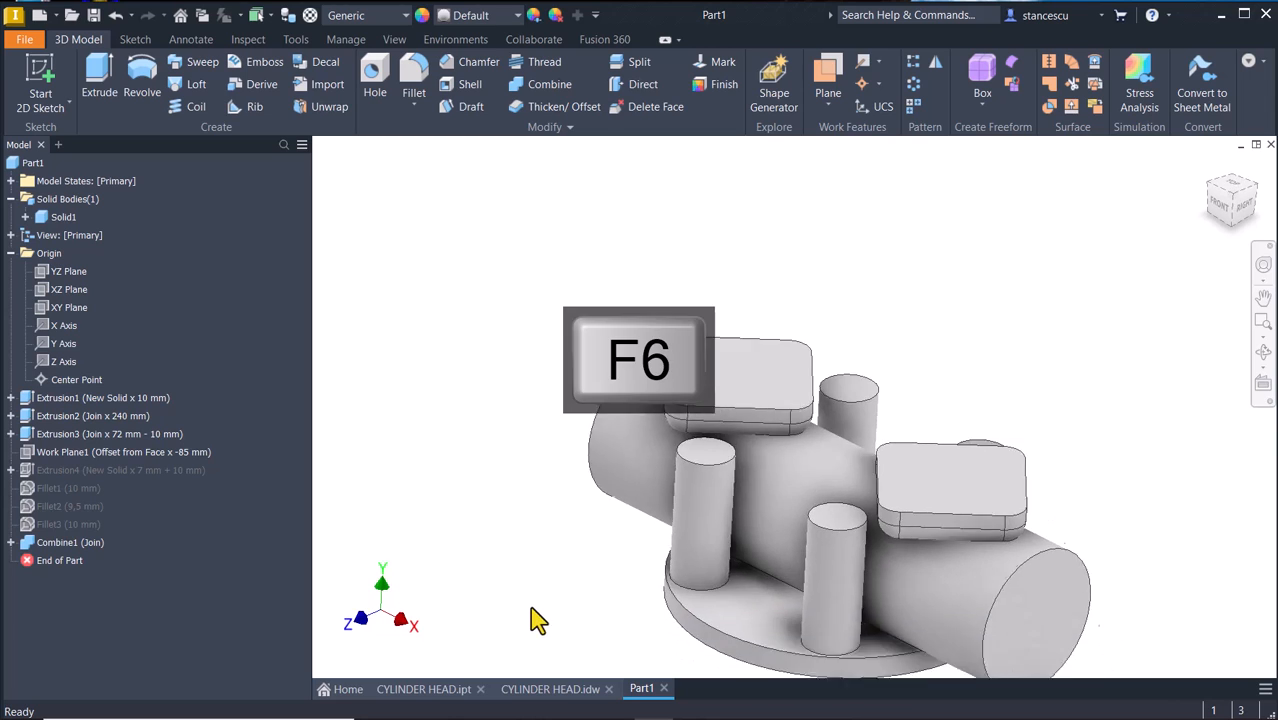
Check section C-C in the drawing and fillet the edges where both flanges meet the horizontal cylinder with a 15 mm radius.
left_click(550, 689)
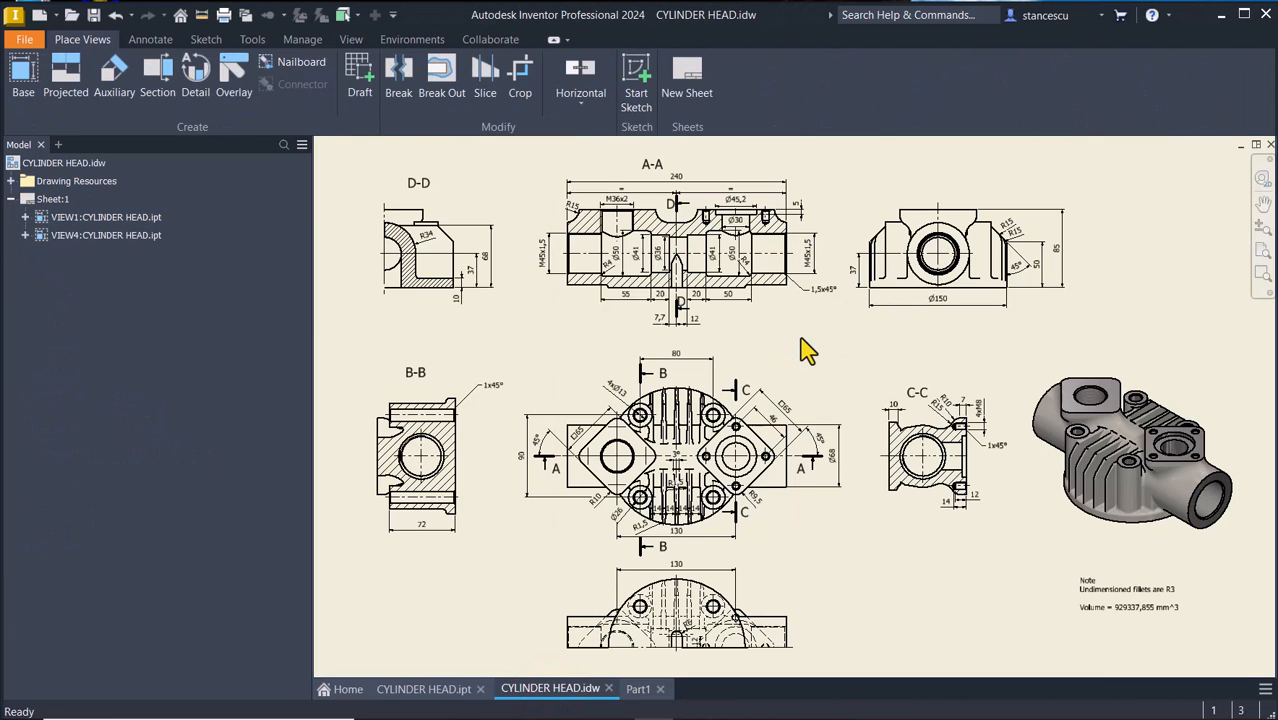
scroll(983, 458, "up", 3)
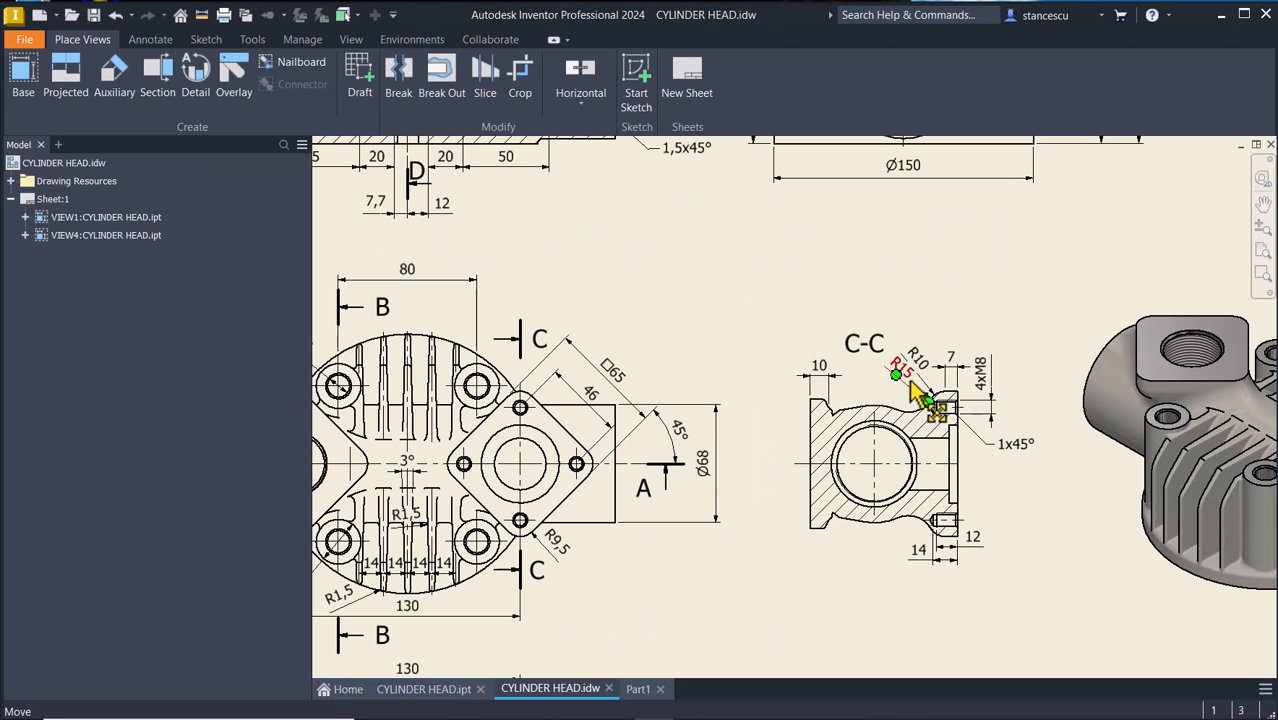
left_click(645, 690)
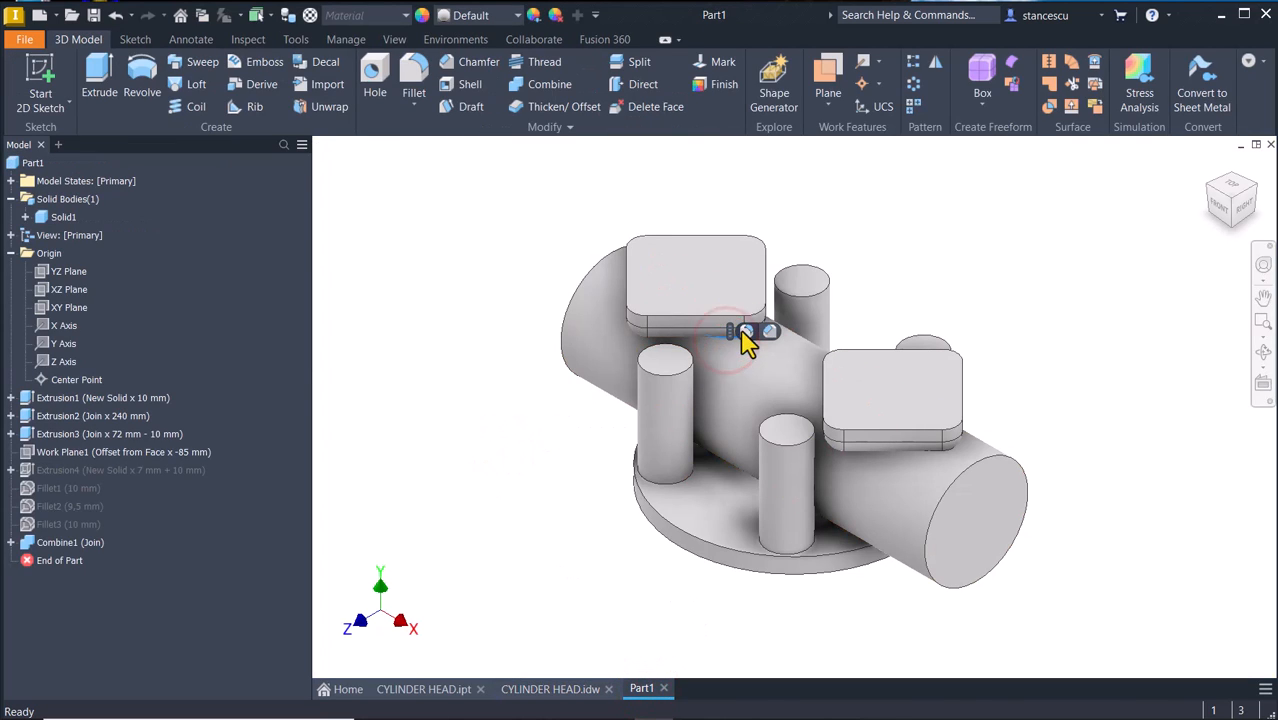
left_click(745, 332)
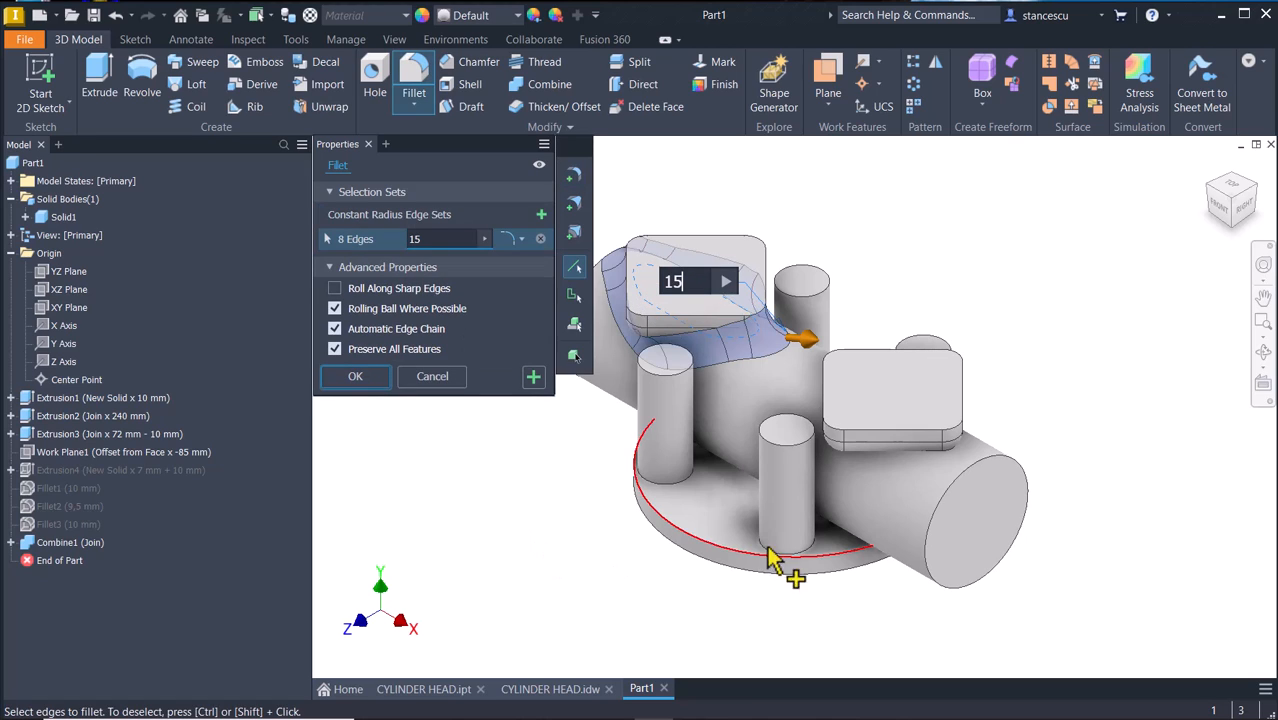
left_click(938, 458)
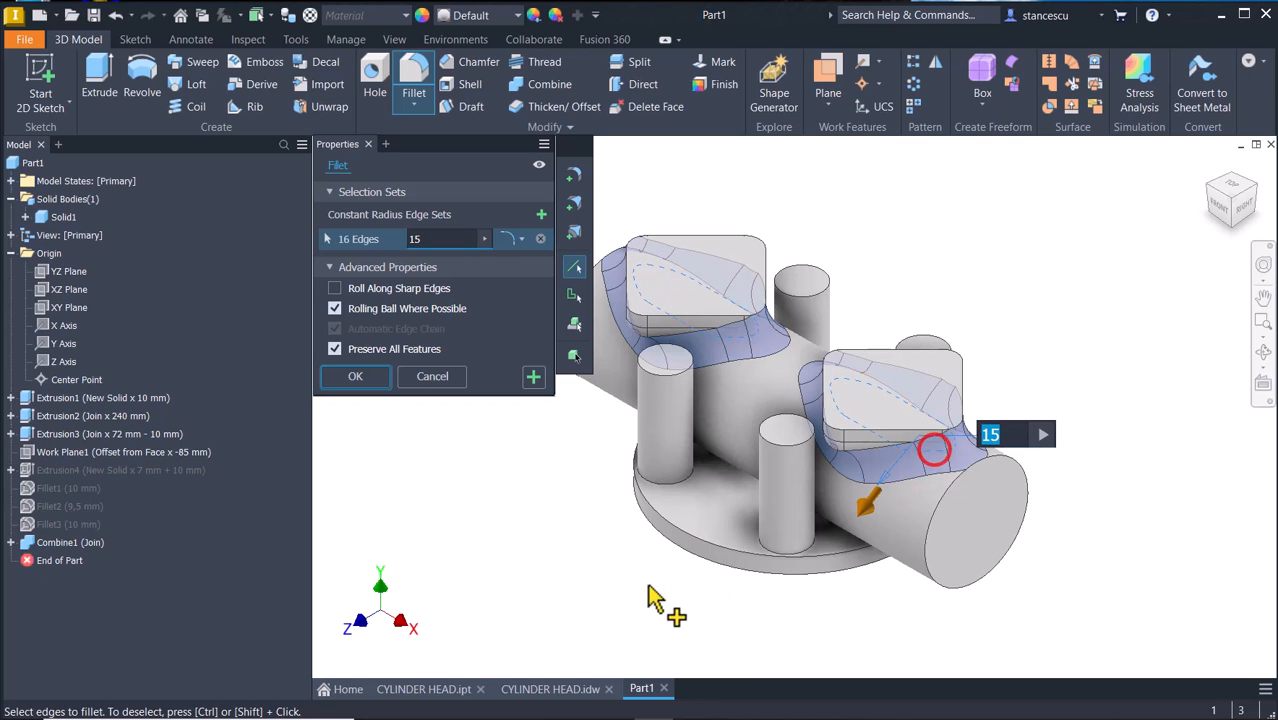
left_click(355, 377)
left_click(448, 491)
key("F6")
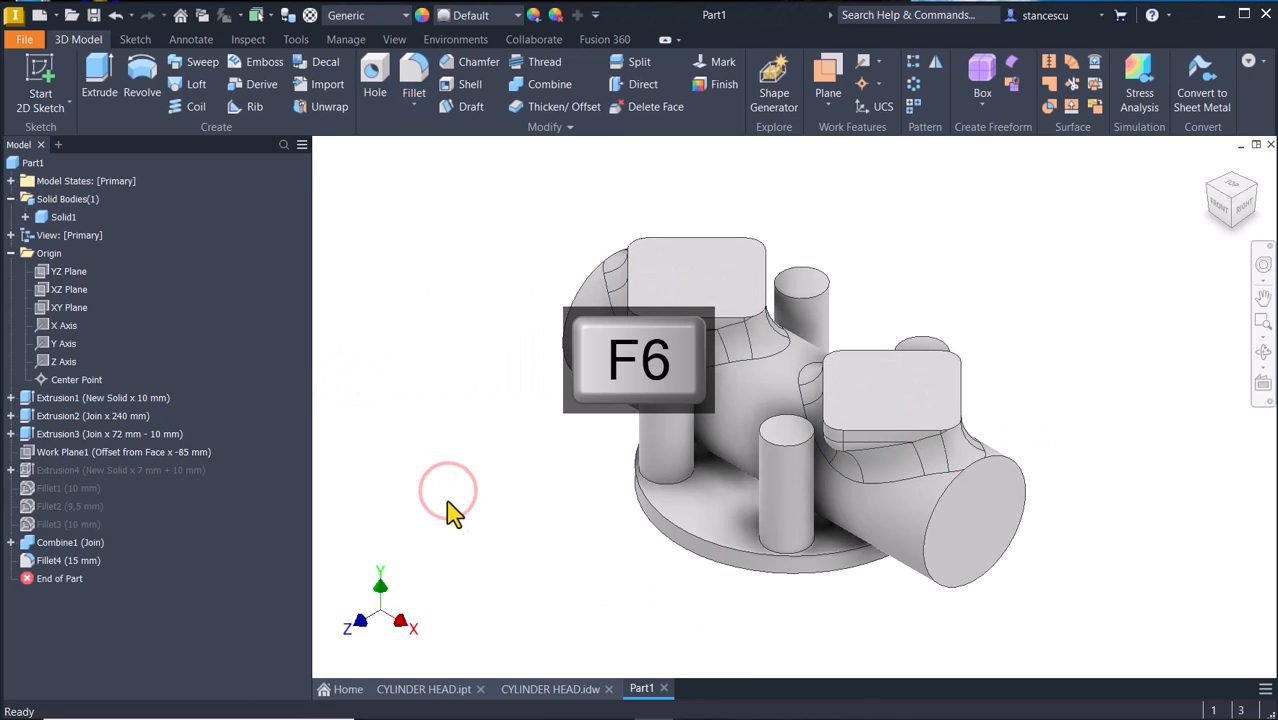
Examine the flange-to-cylinder blends in the drawing's C-C and isometric views and on the finished CYLINDER HEAD.ipt model.
left_click(570, 692)
mouse_move(1164, 450)
middle_mouse_down()
mouse_move(968, 463)
mouse_move(1117, 456)
middle_mouse_up()
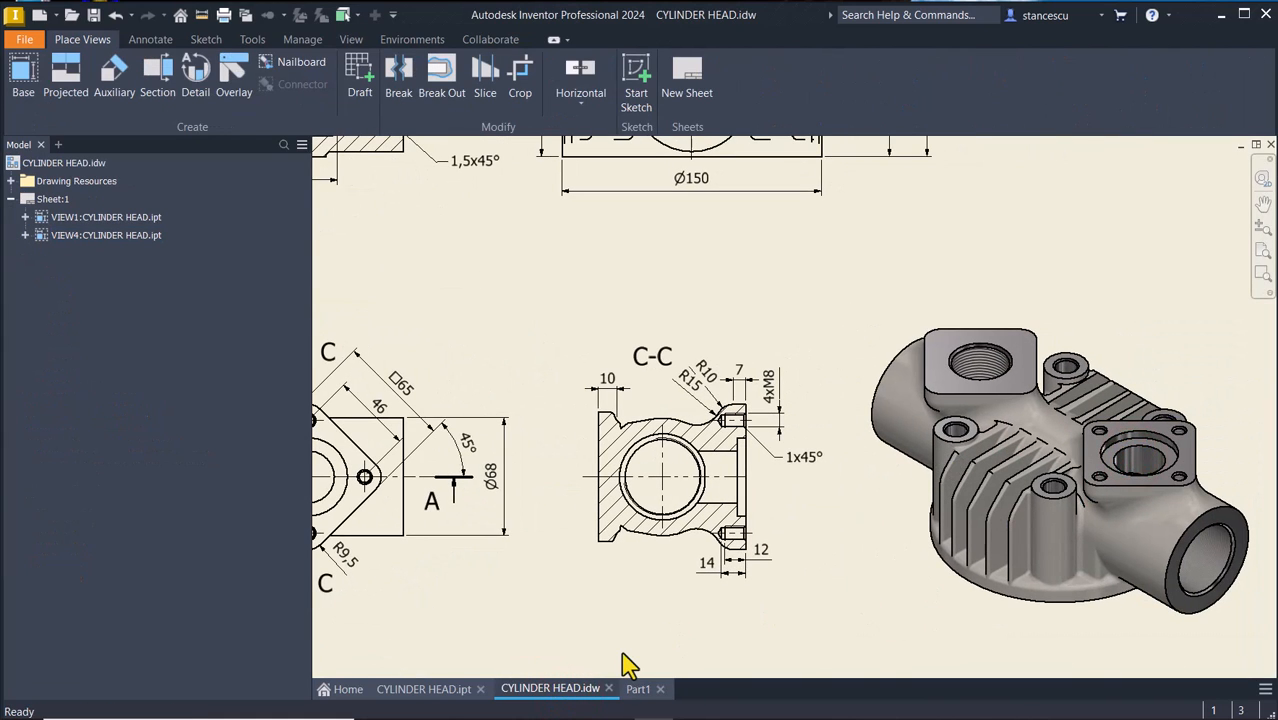
key("F6")
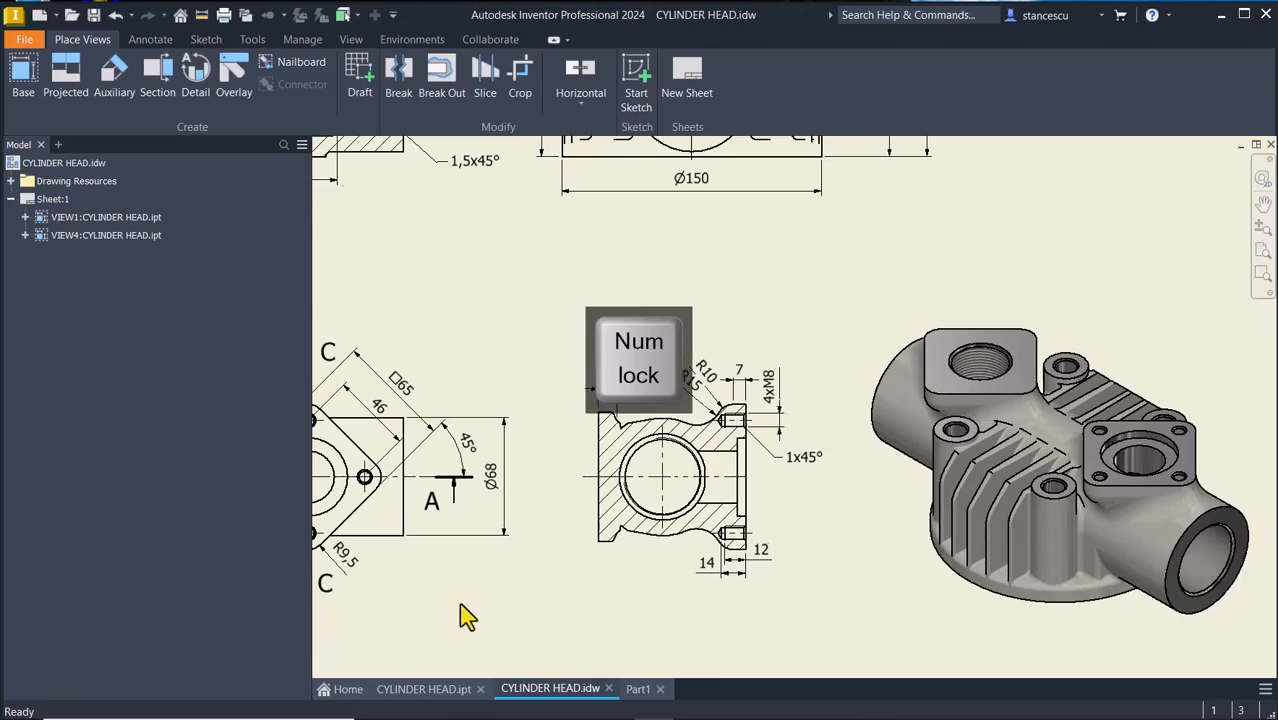
key("Num_Lock")
left_click(428, 690)
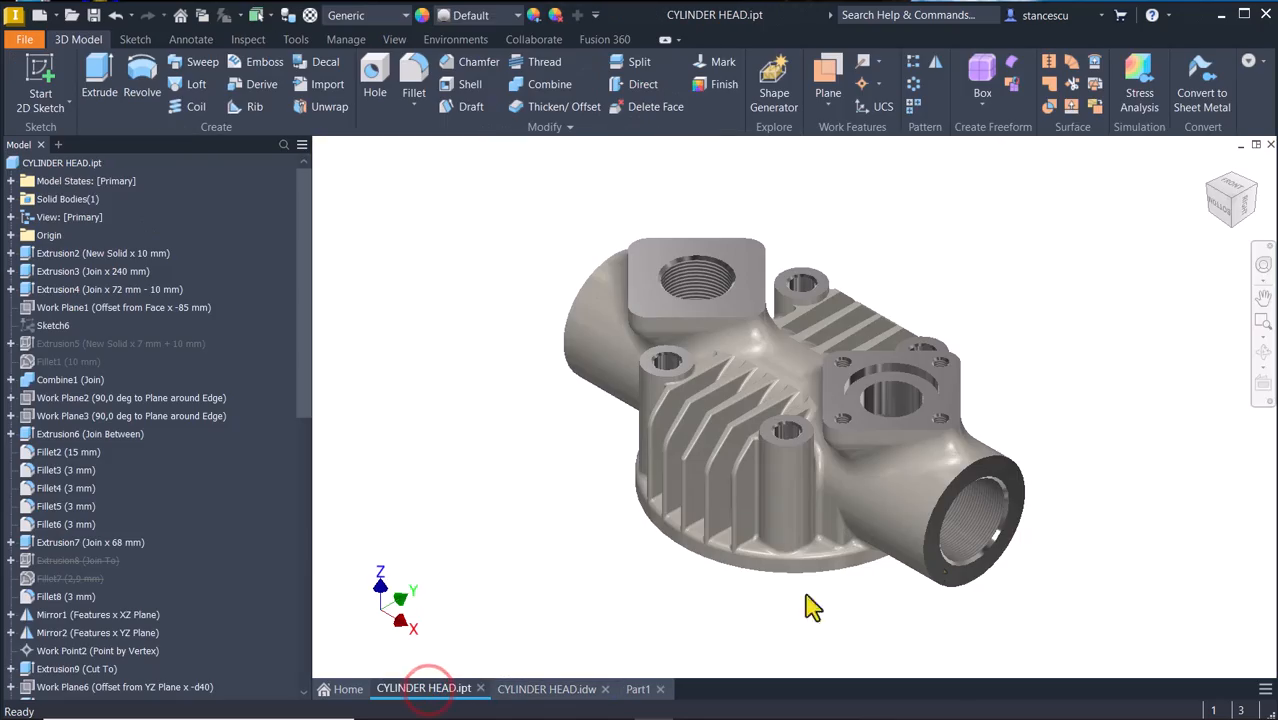
scroll(1033, 420, "up", 5)
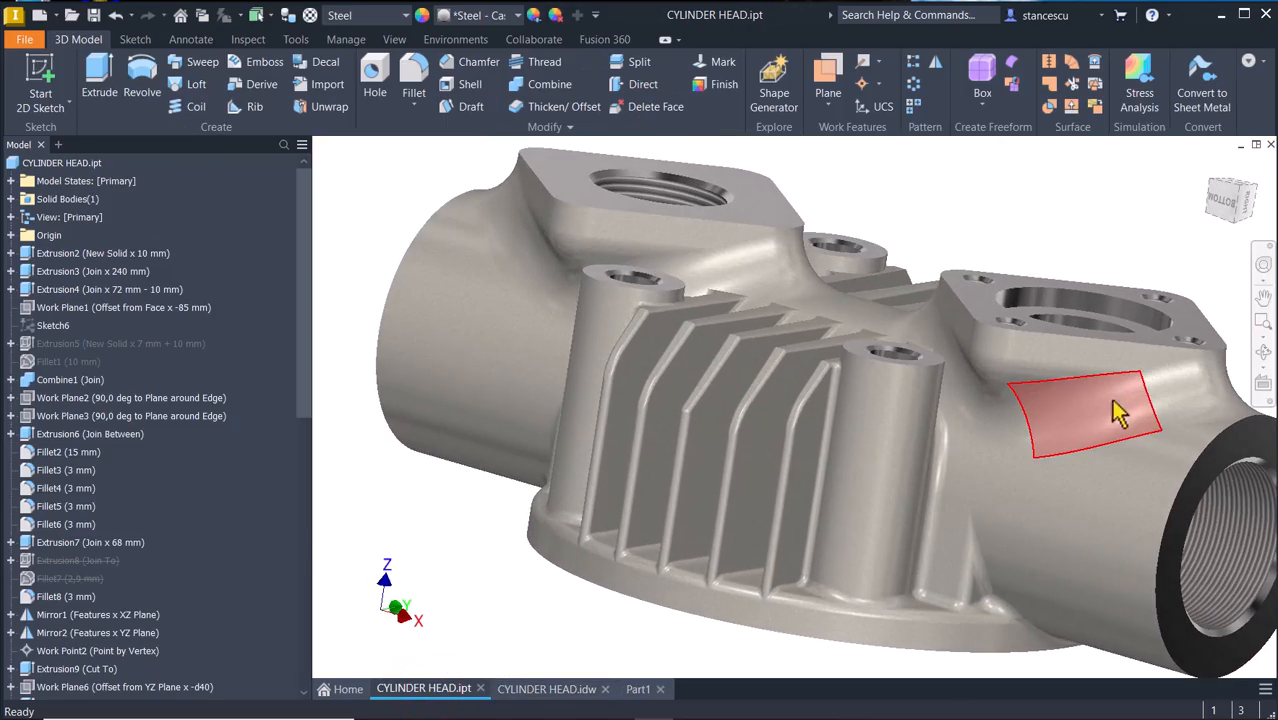
scroll(990, 425, "up", 2)
middle_click_drag(998, 422, 1066, 276, "shift")
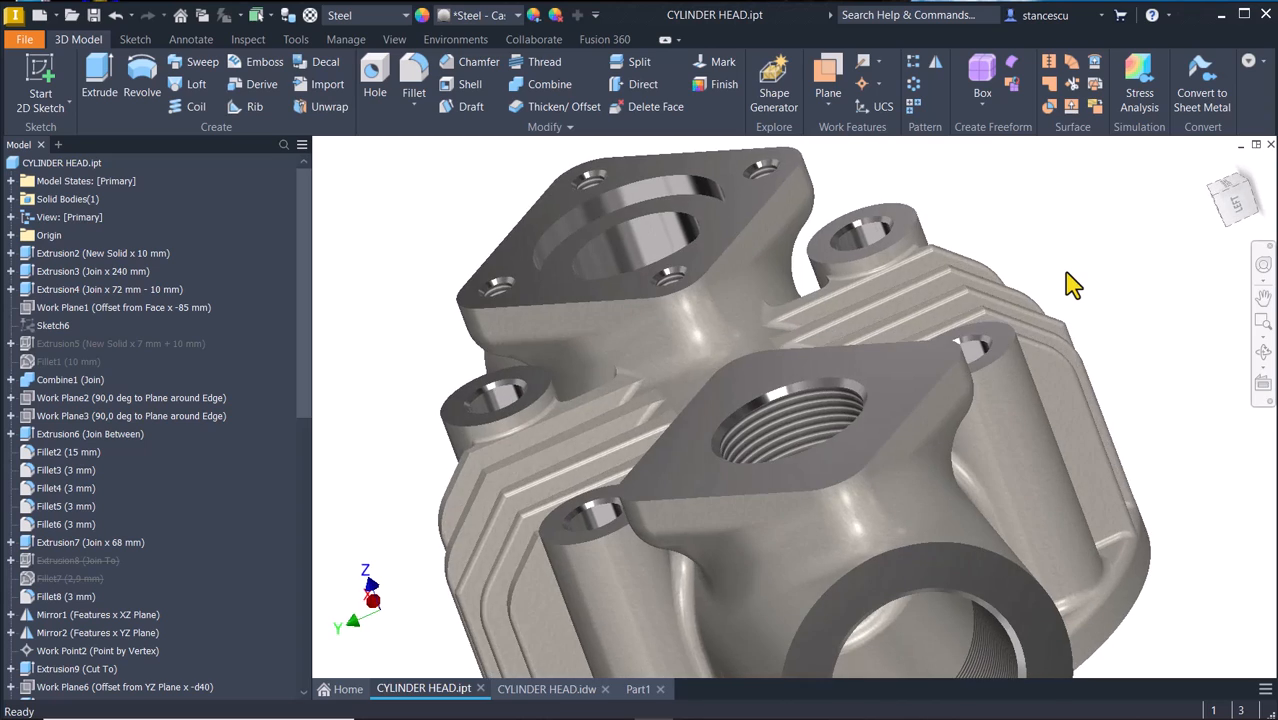
key("F6")
left_click(1046, 231)
key("F5")
Examine the small ribs between the corner bosses and the horizontal cylinder on the finished model, down to the base flange.
scroll(880, 630, "up", 3)
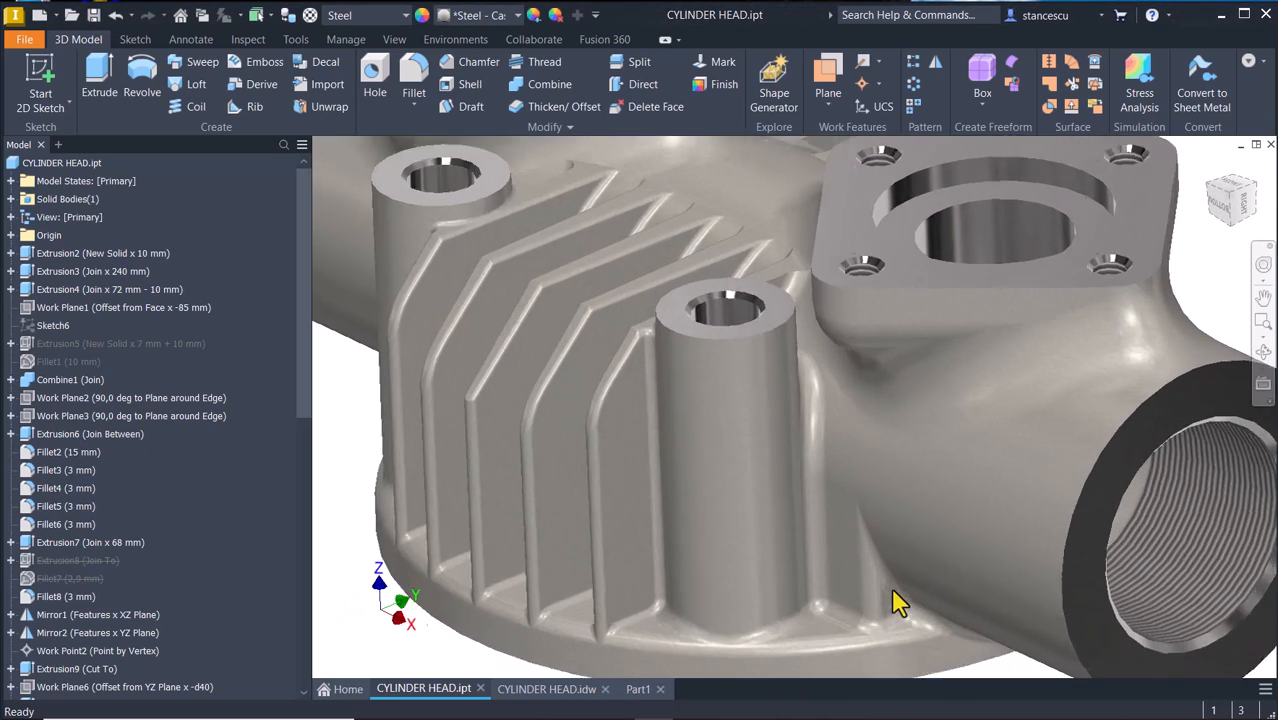
scroll(900, 650, "up", 2)
scroll(905, 650, "up", 2)
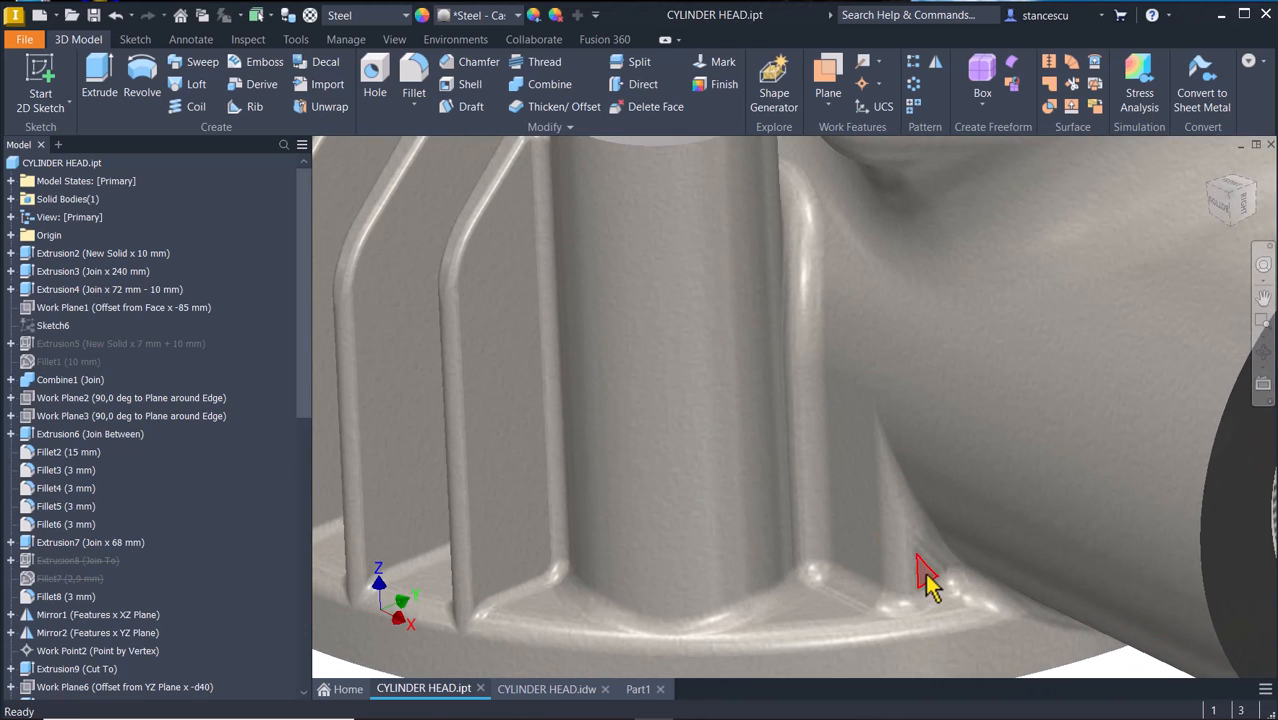
scroll(927, 582, "down", 5)
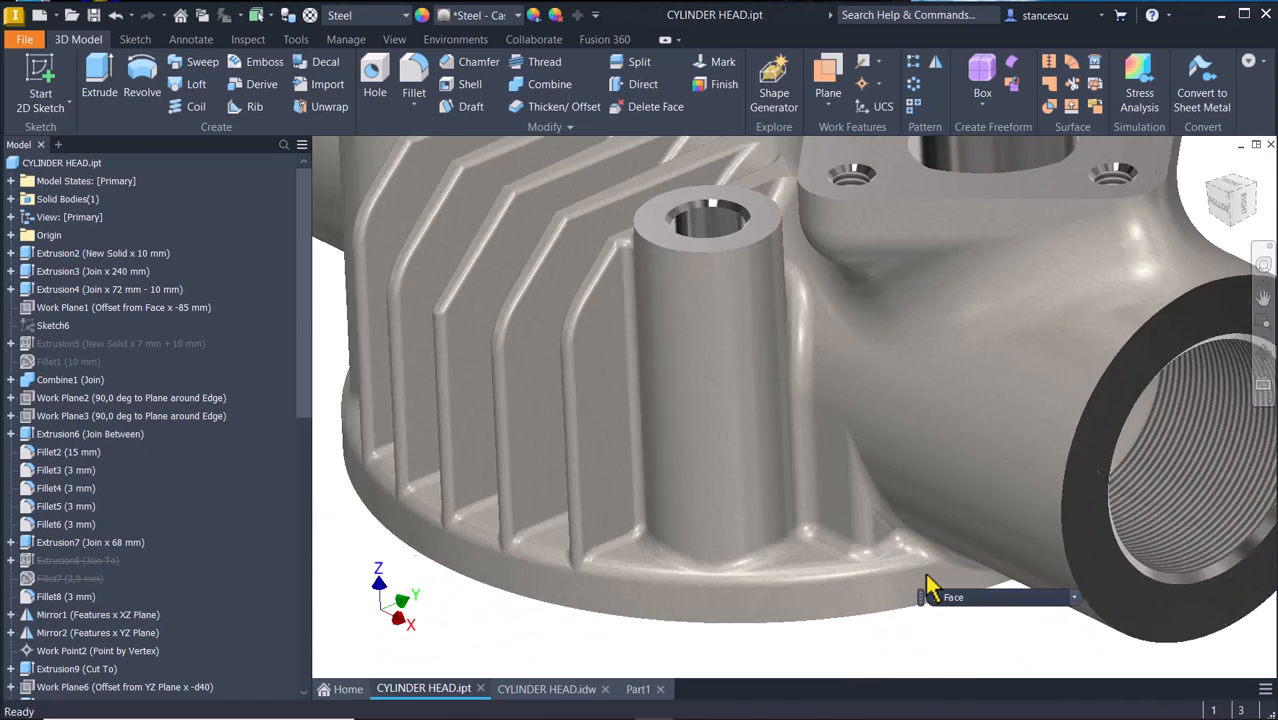
middle_click_drag(818, 580, 831, 309, "shift")
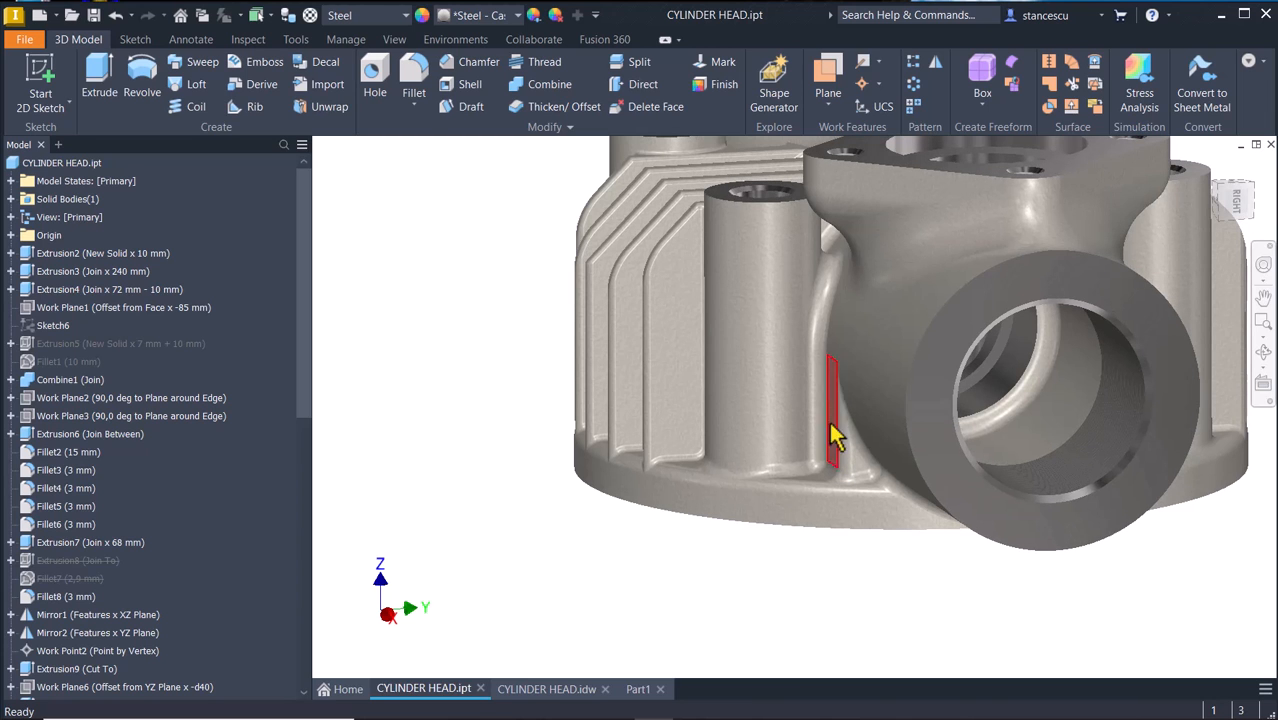
scroll(850, 486, "down", 3)
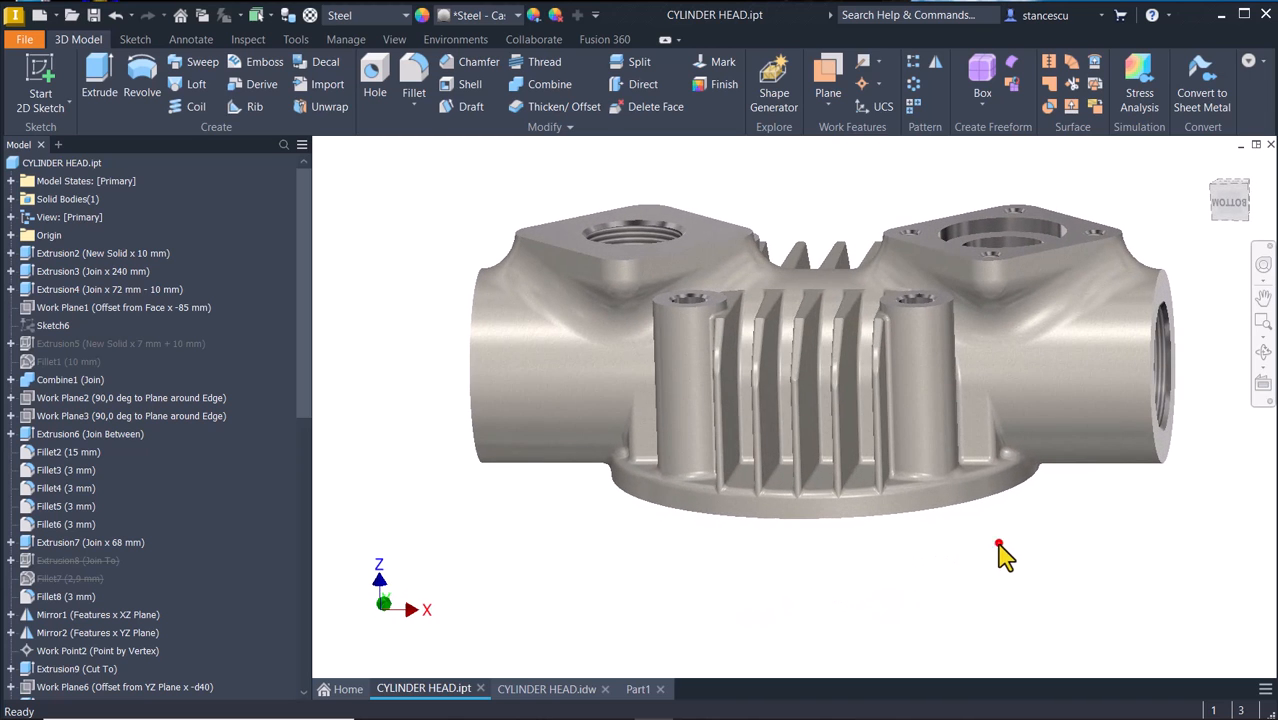
key("F6")
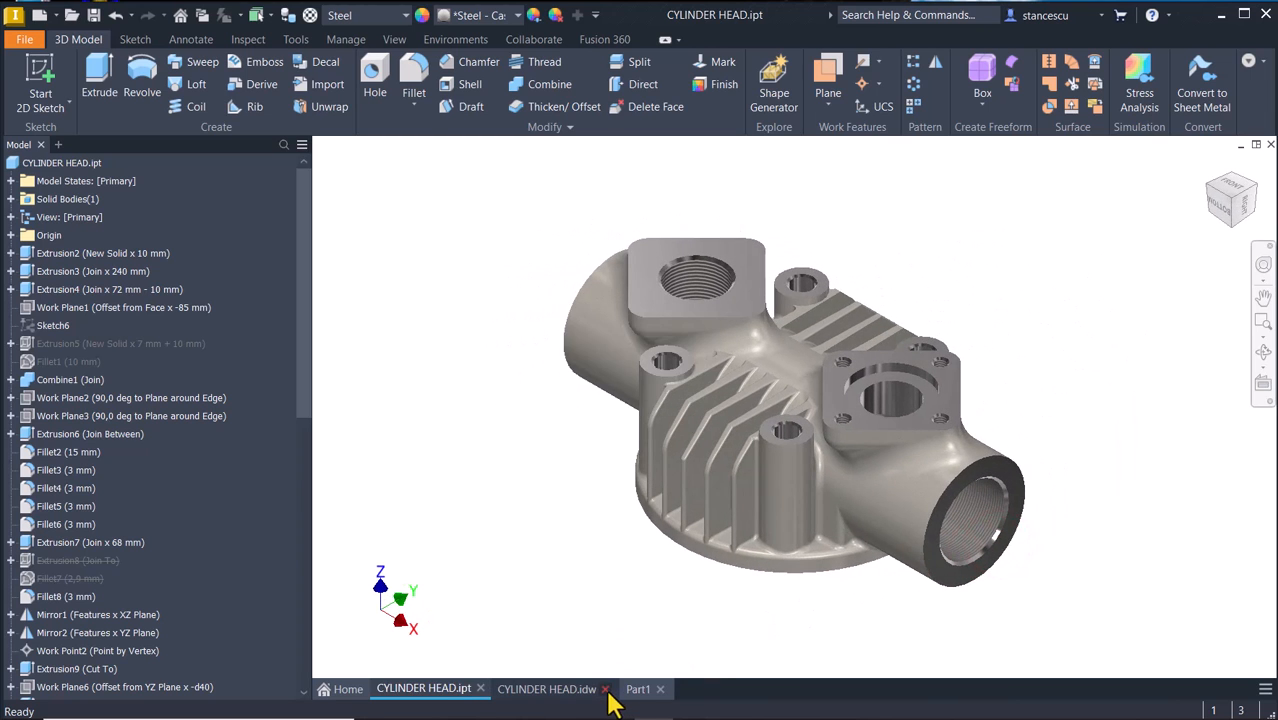
Study the half bottom view in CYLINDER HEAD.idw, following the hidden rib outlines near the bosses and the 130 mm dimension.
left_click(572, 694)
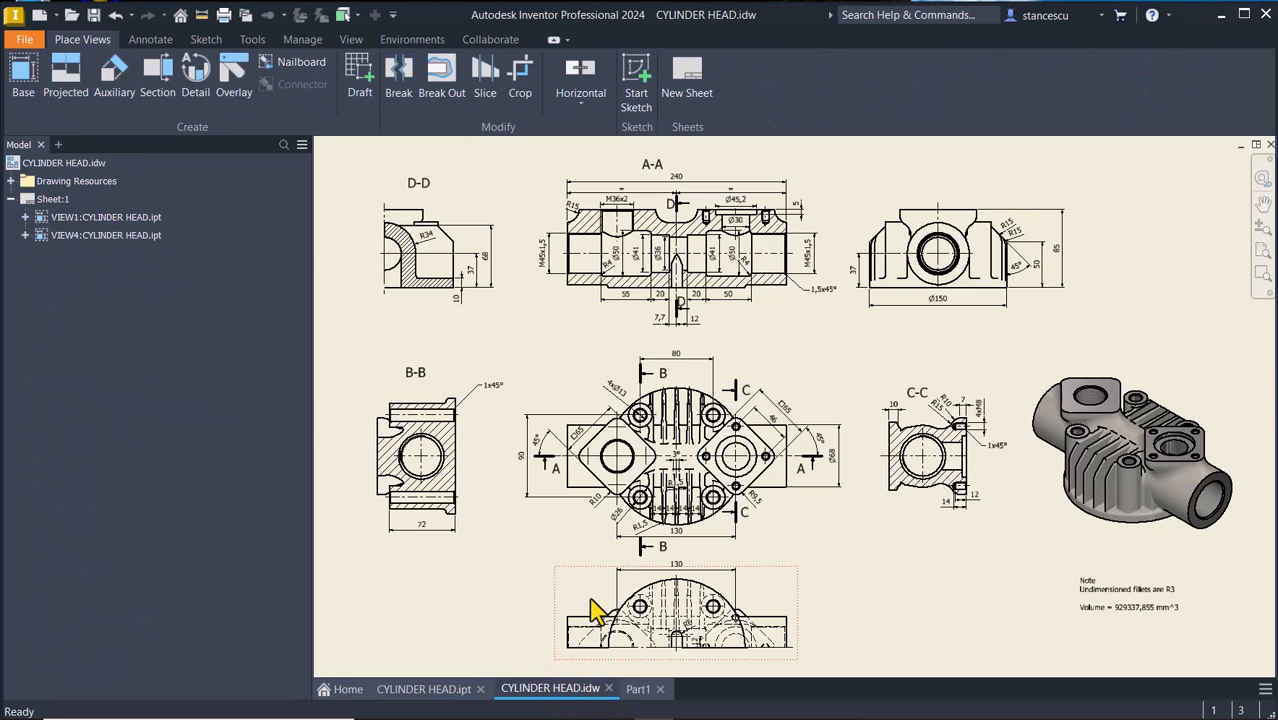
scroll(595, 610, "up", 3)
scroll(597, 610, "up", 2)
mouse_move(639, 602)
middle_mouse_down()
mouse_move(619, 397)
mouse_move(596, 318)
middle_mouse_up()
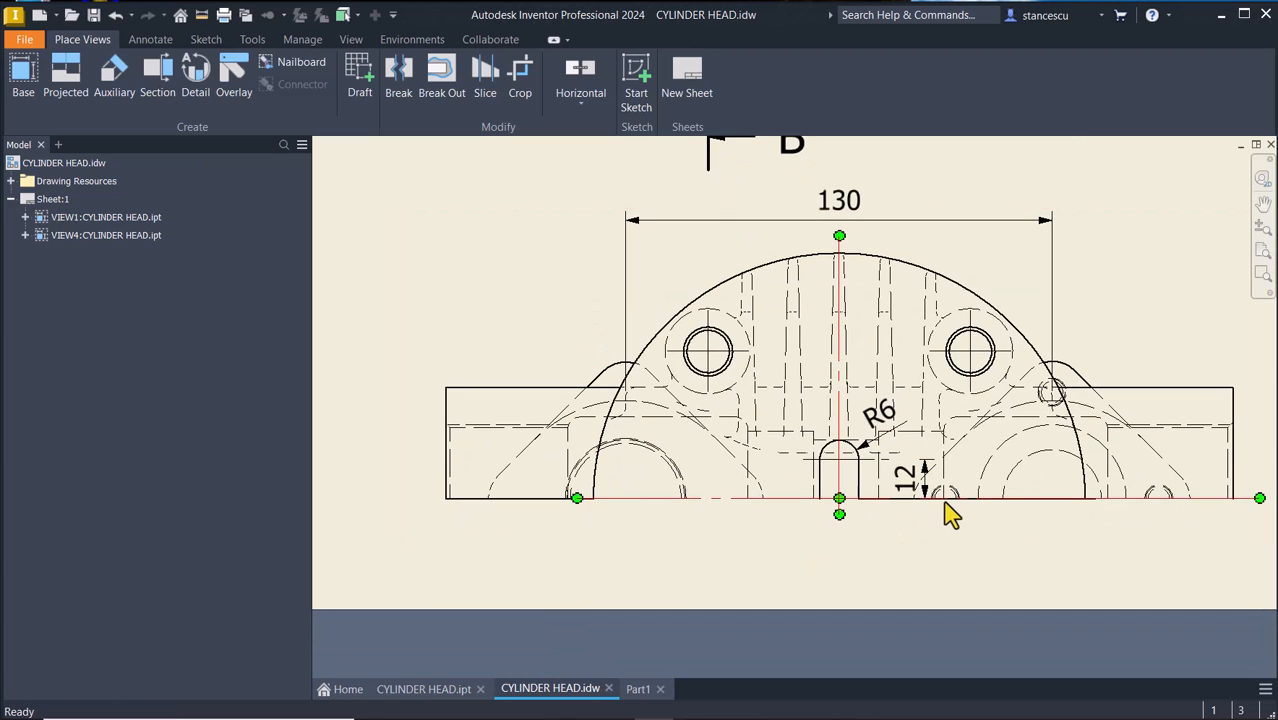
scroll(1005, 478, "up", 5)
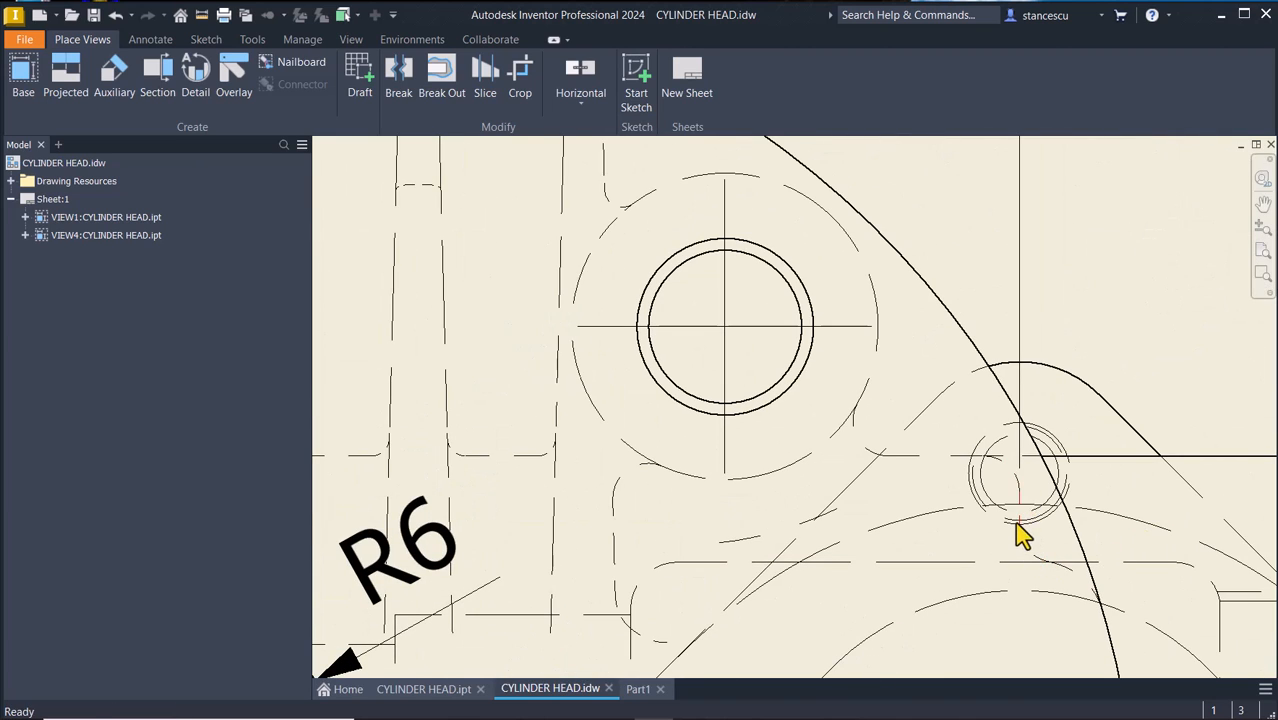
scroll(889, 545, "down", 4)
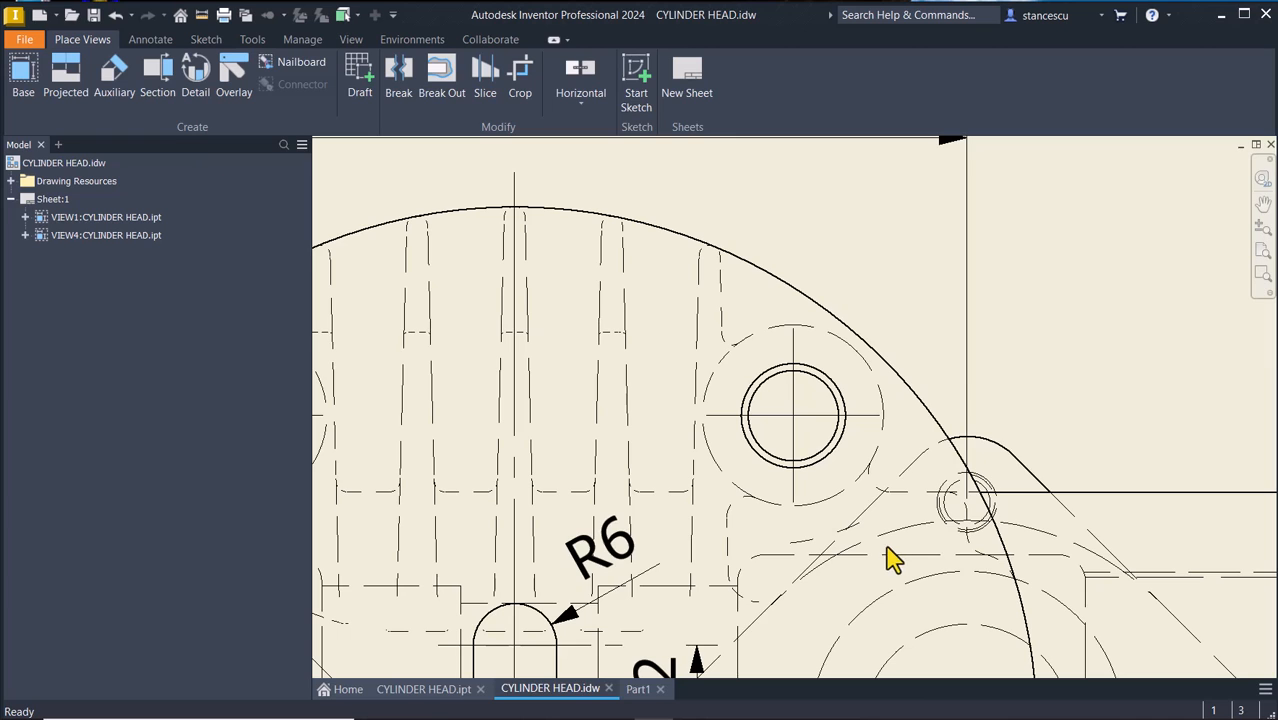
middle_click_drag(822, 545, 1072, 459)
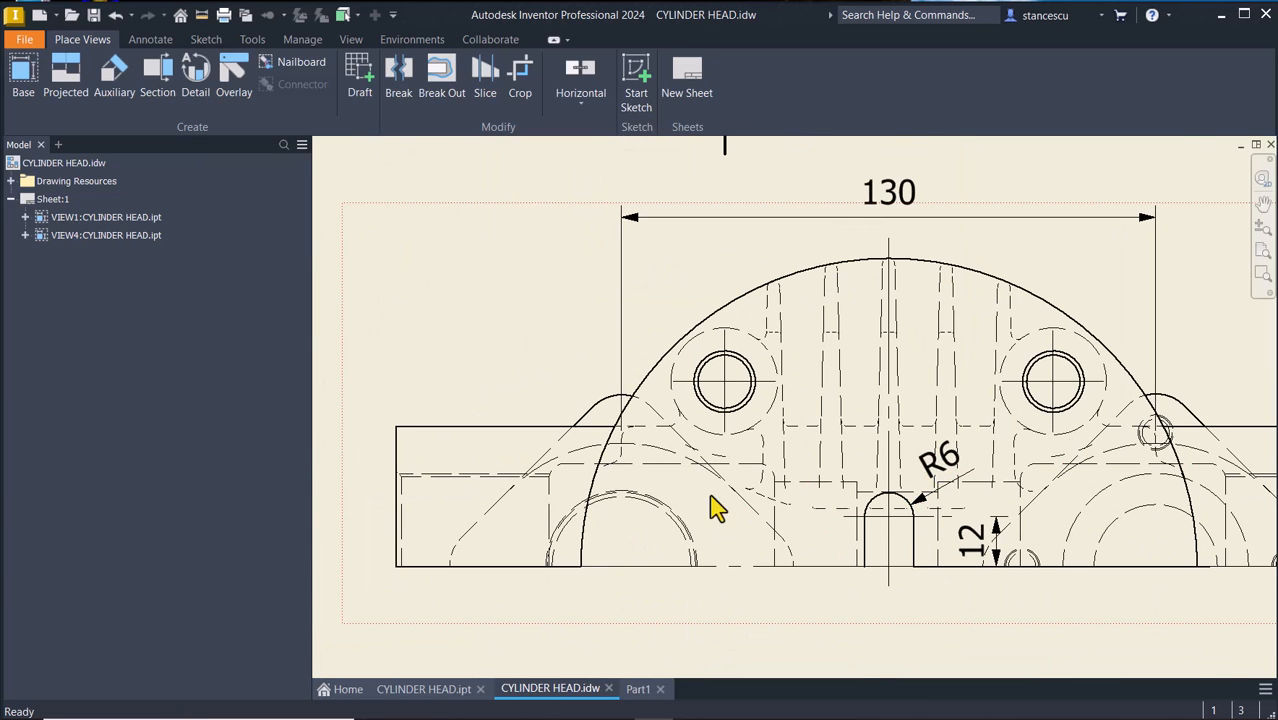
scroll(625, 460, "up", 2)
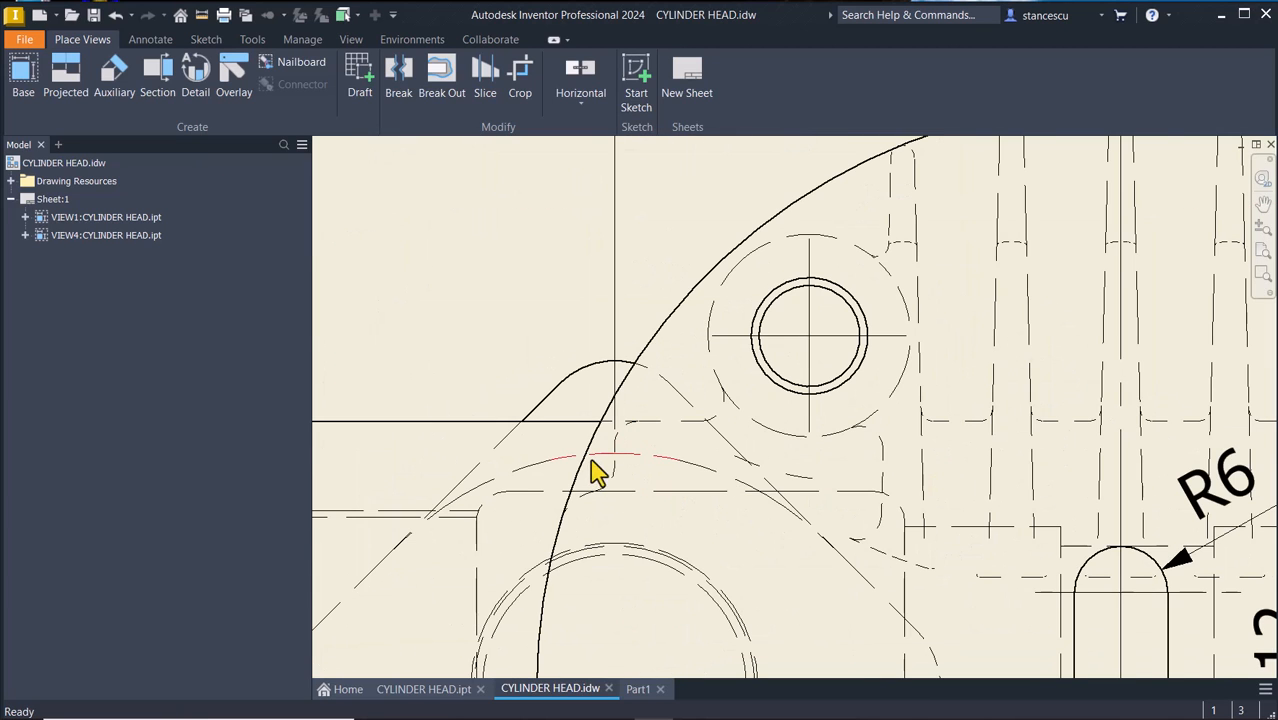
scroll(750, 487, "down", 2)
middle_click_drag(919, 444, 771, 540)
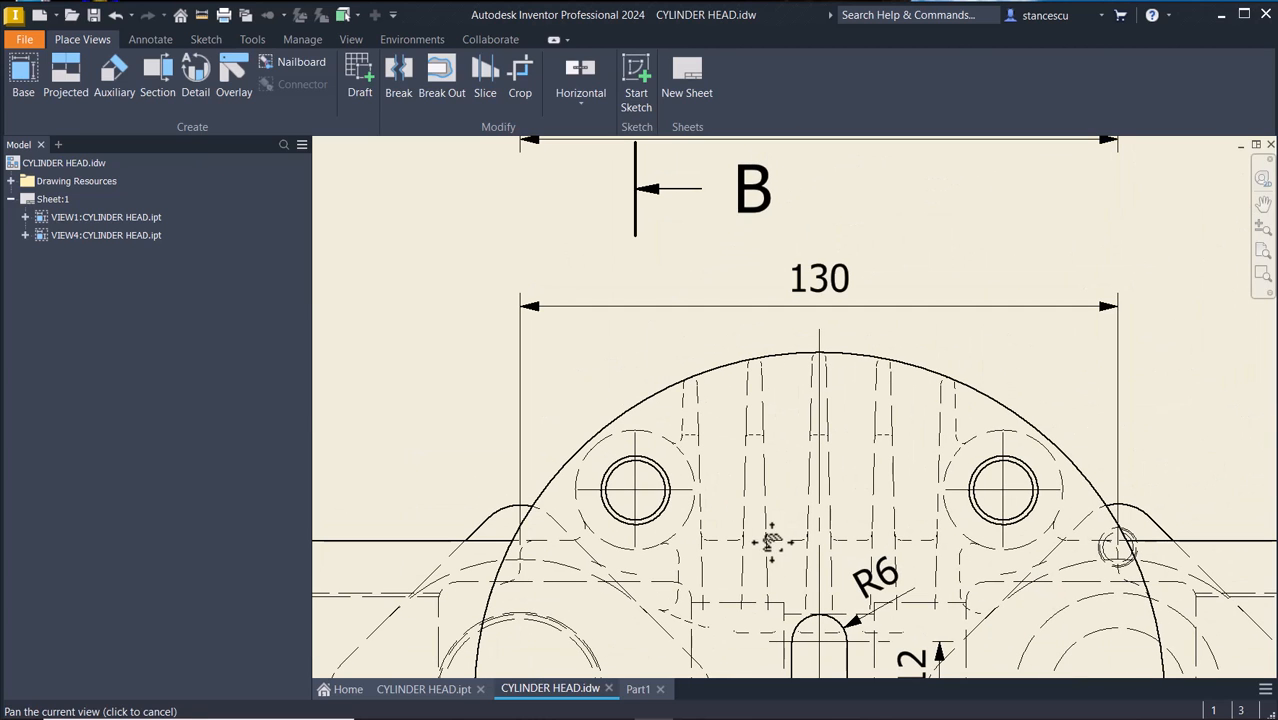
middle_click_drag(866, 258, 858, 403)
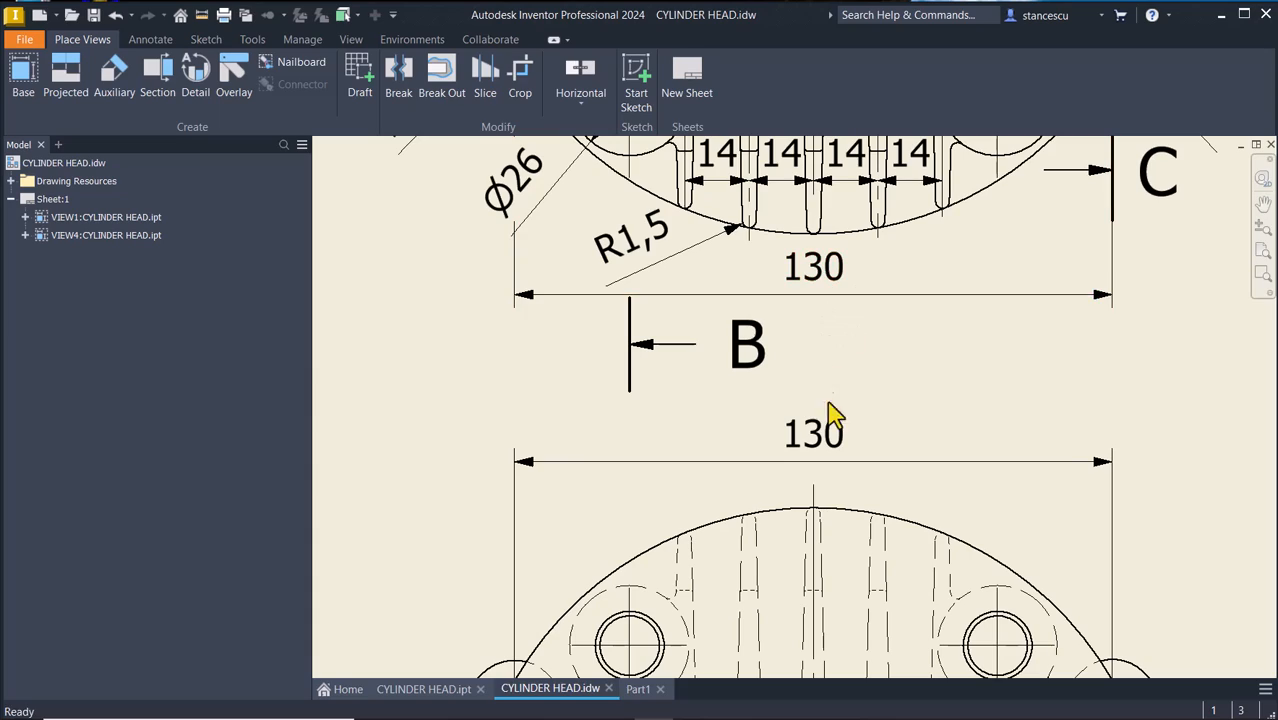
key("Home")
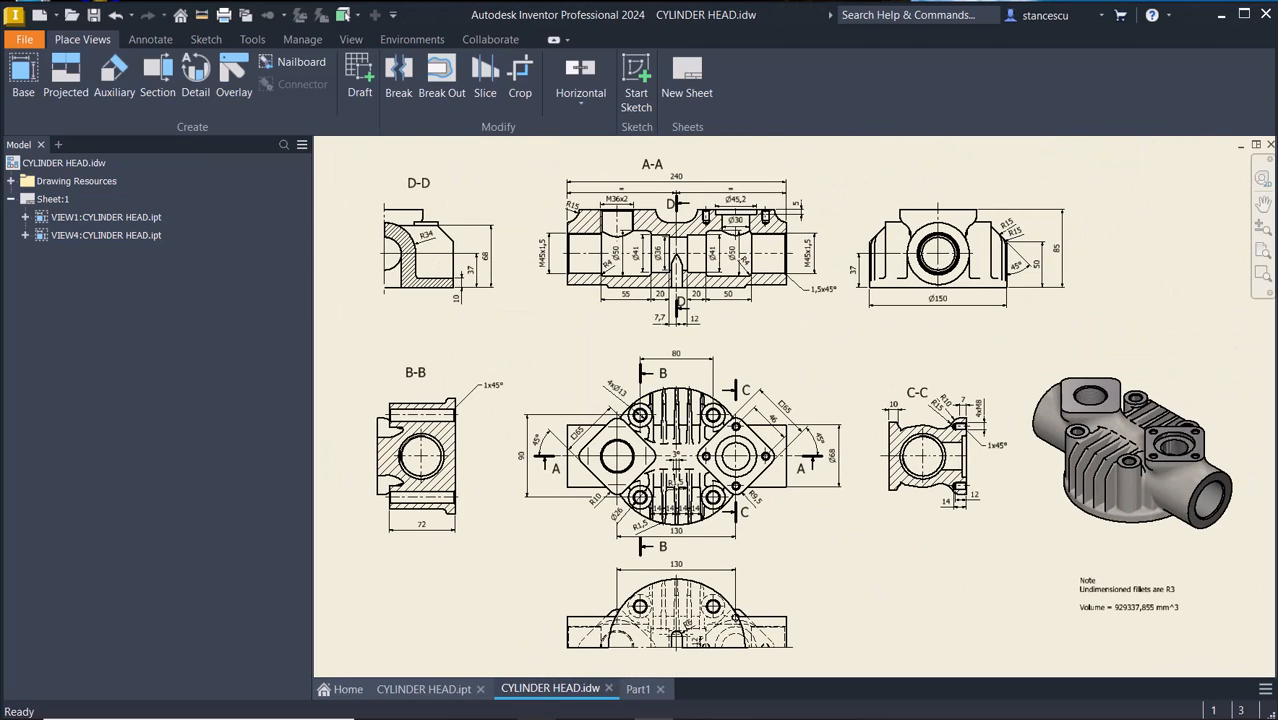
Start a new sketch on the YZ plane of Part1 with the model graphics sliced at the sketch plane.
left_click(638, 689)
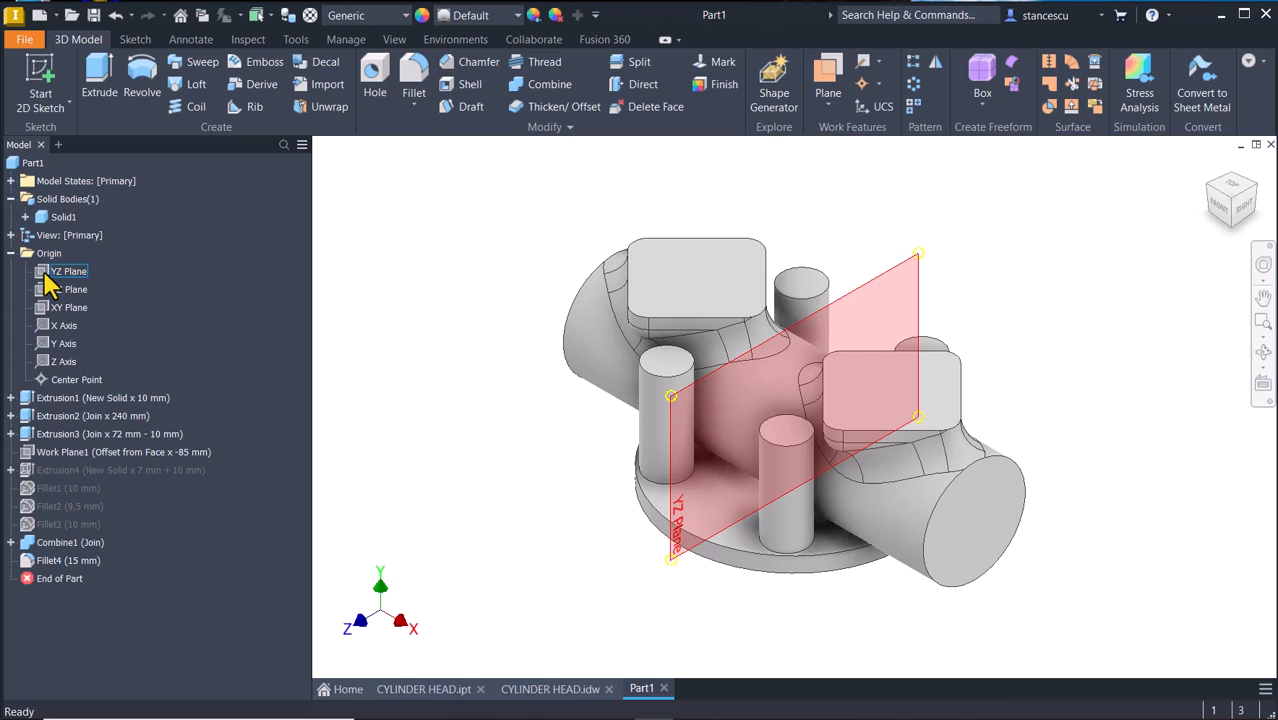
left_click(46, 278)
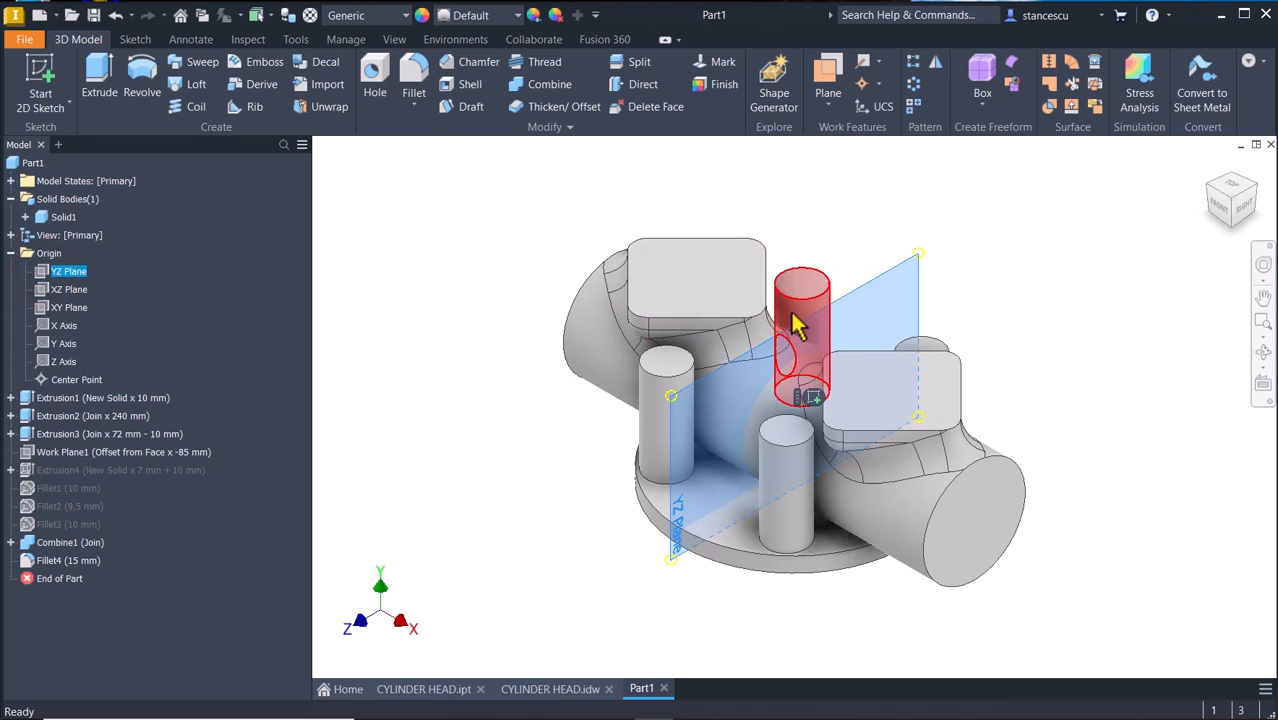
left_click(814, 400)
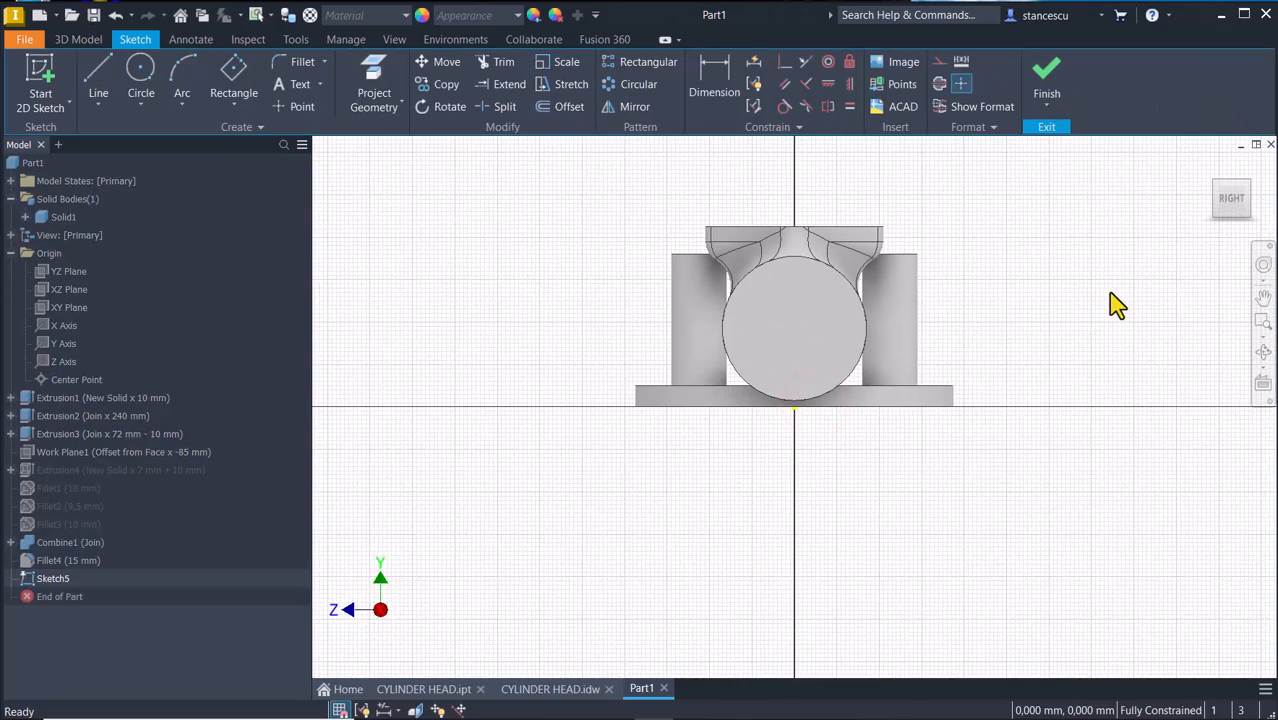
key("F7")
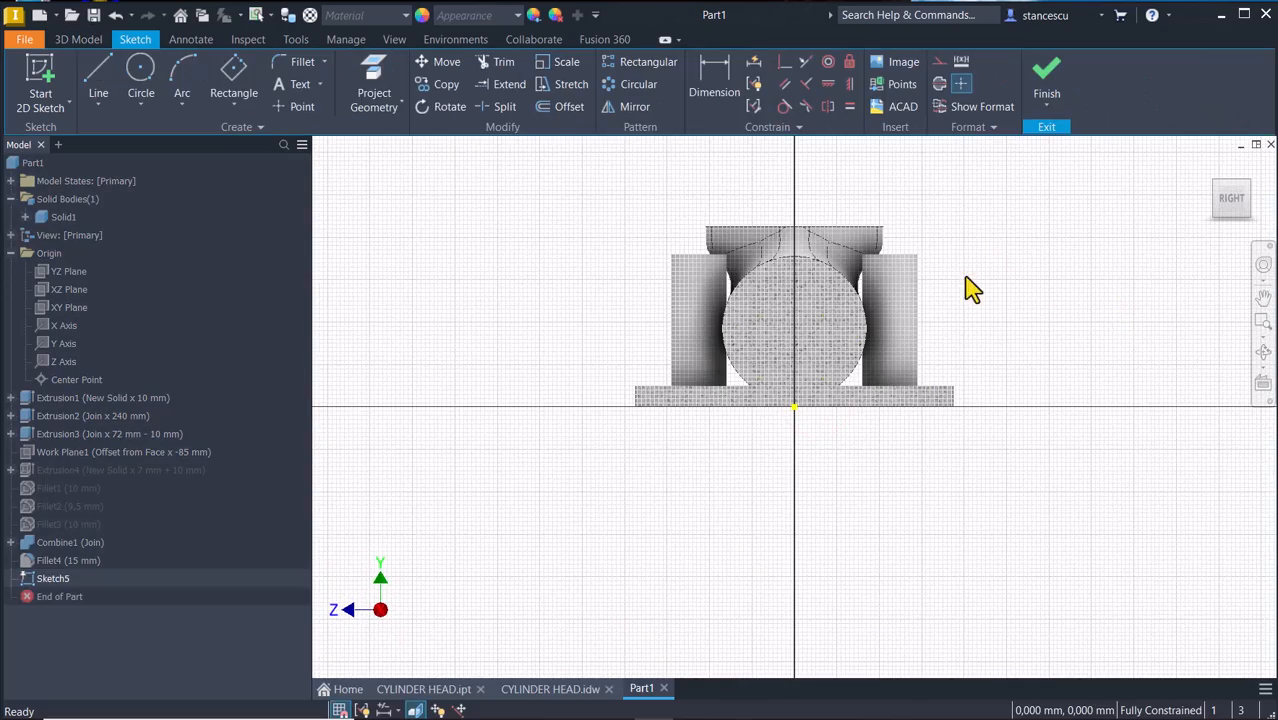
key("Home")
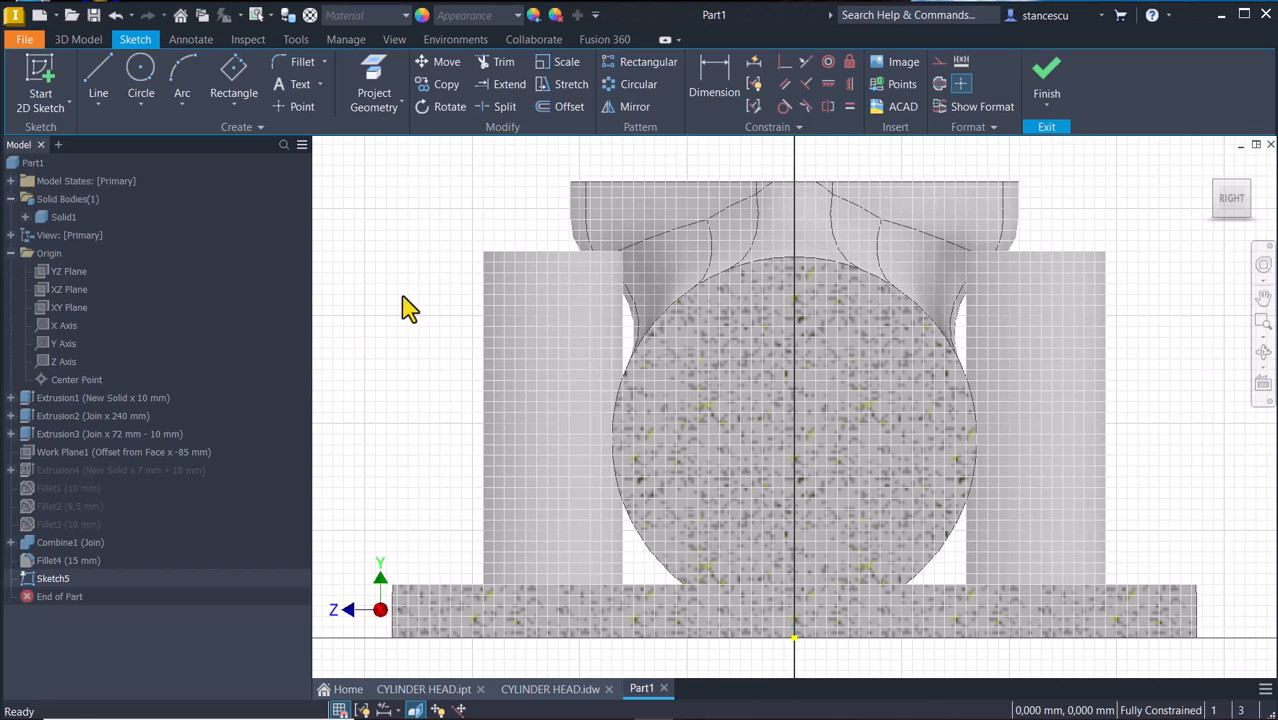
Project the horizontal cylinder's circle and the base flange's top edges on both sides into the sketch.
left_click(376, 90)
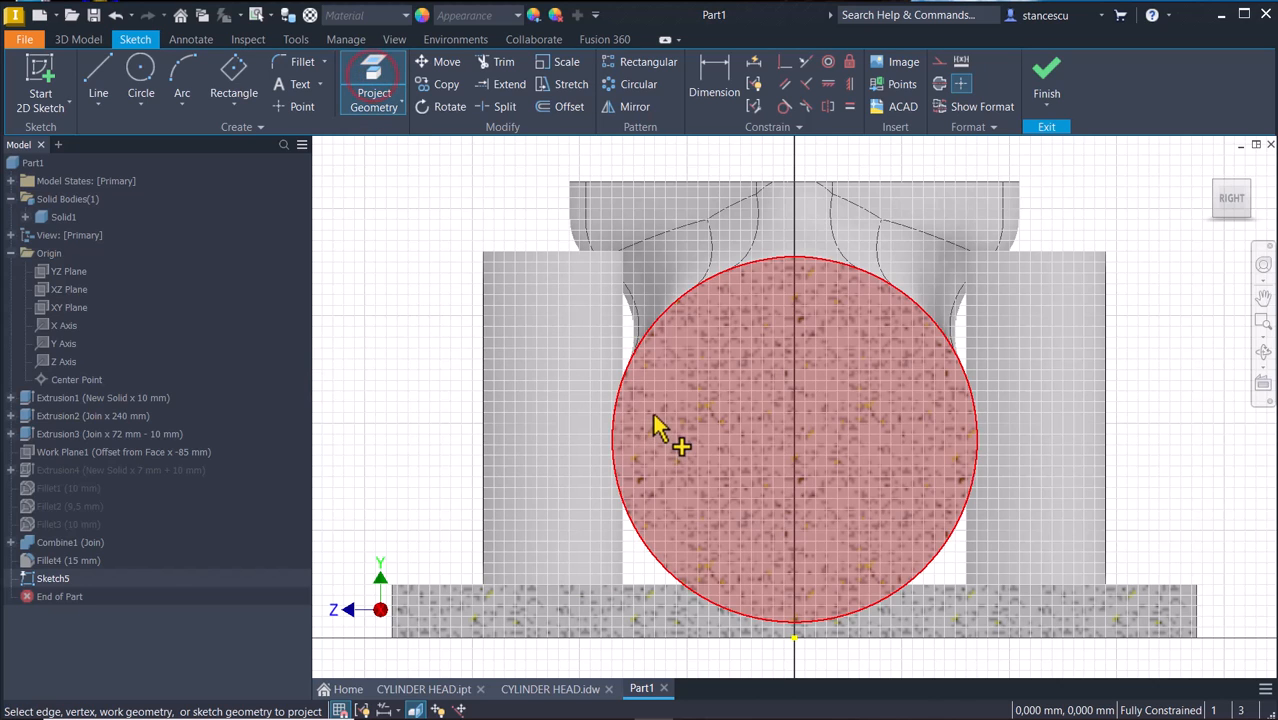
left_click(617, 460)
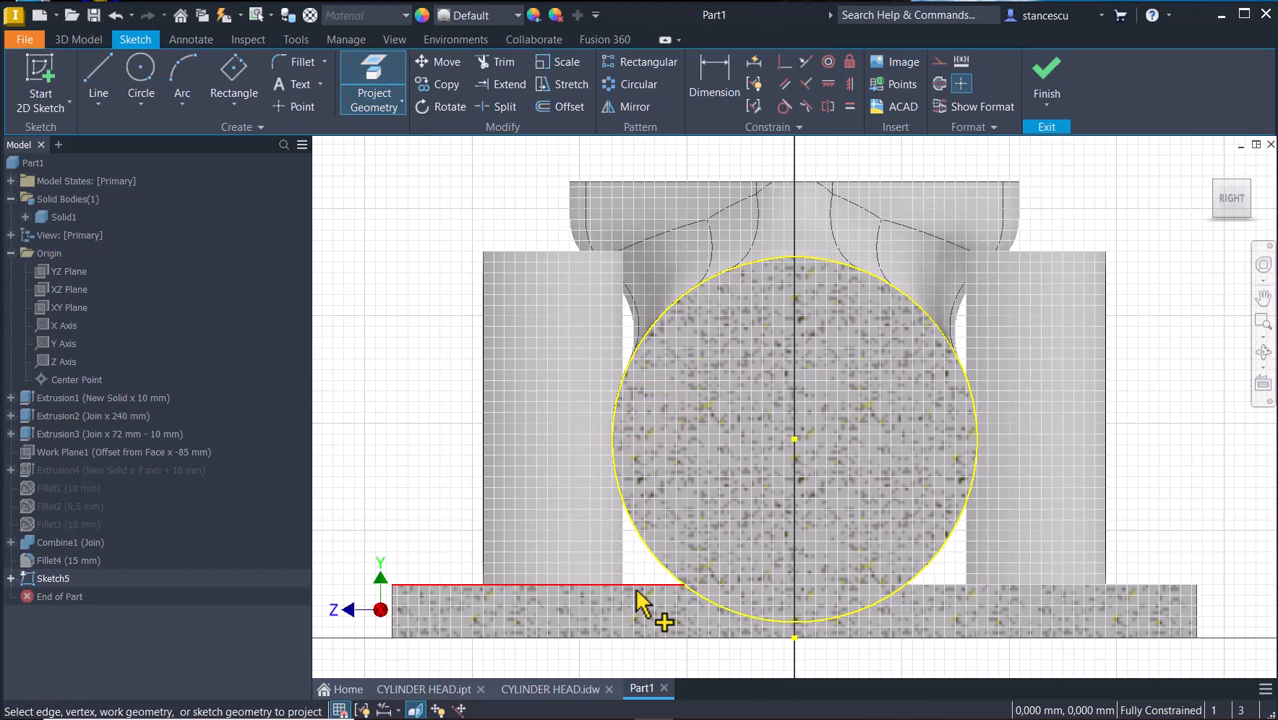
left_click(636, 585)
left_click(920, 580)
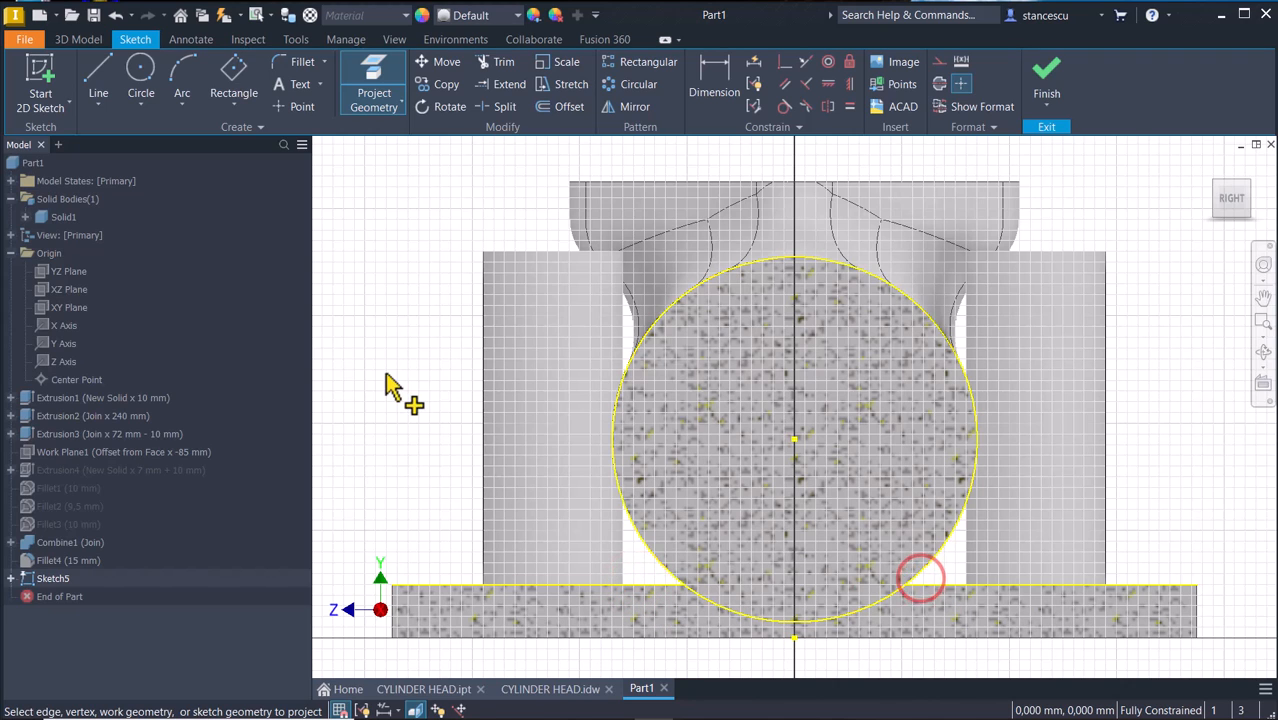
Draw a vertical line from each side of the projected circle down to the base flange's top edge.
left_click(98, 85)
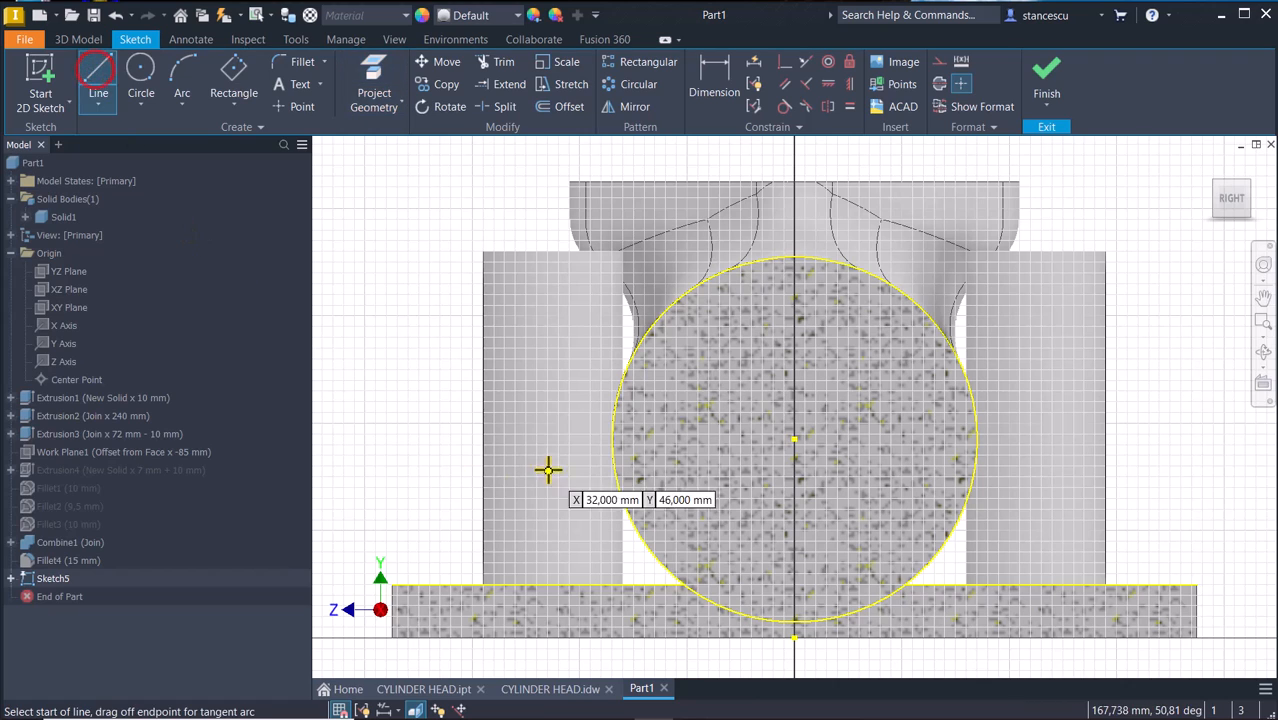
left_click(611, 432)
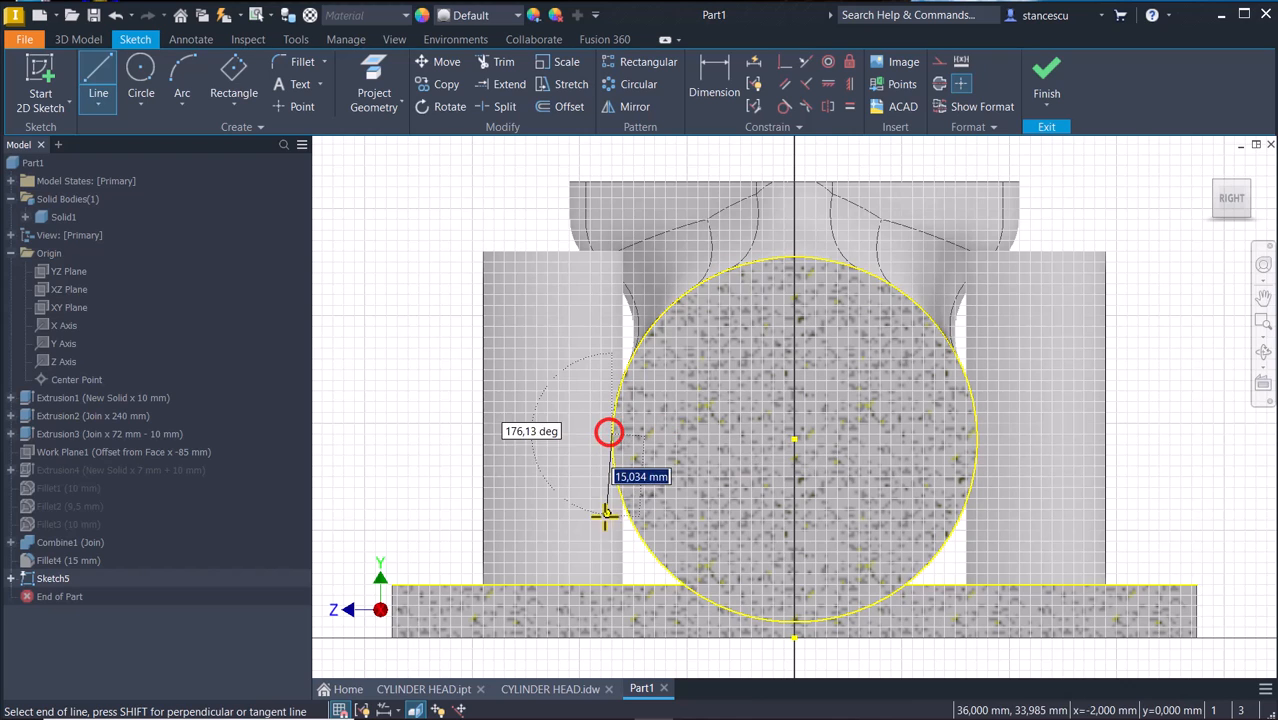
double_click(612, 584)
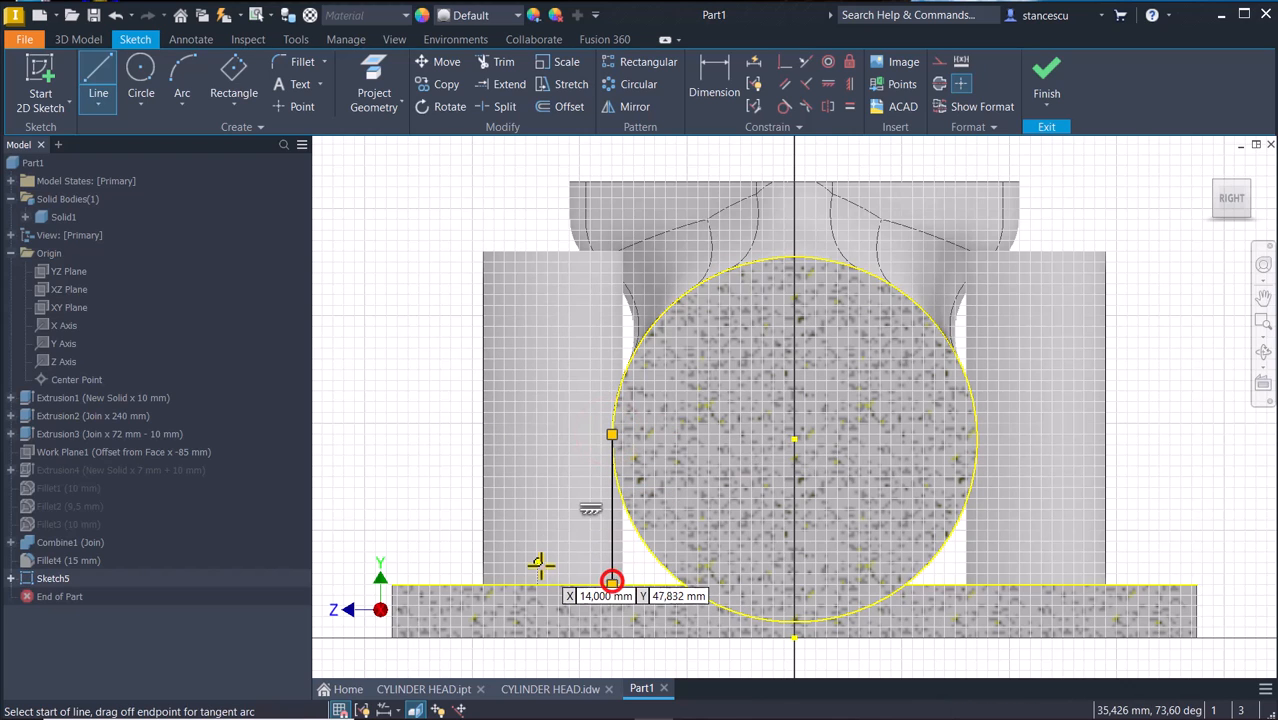
left_click(977, 438)
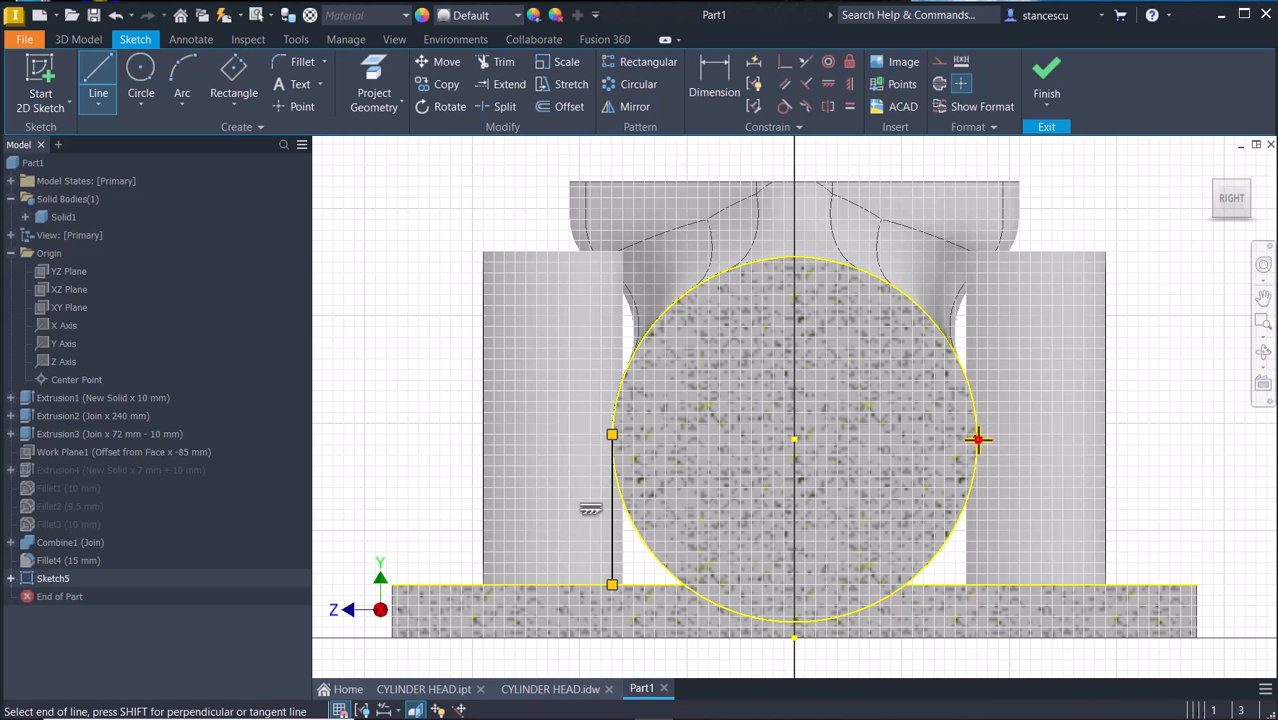
left_click(976, 584)
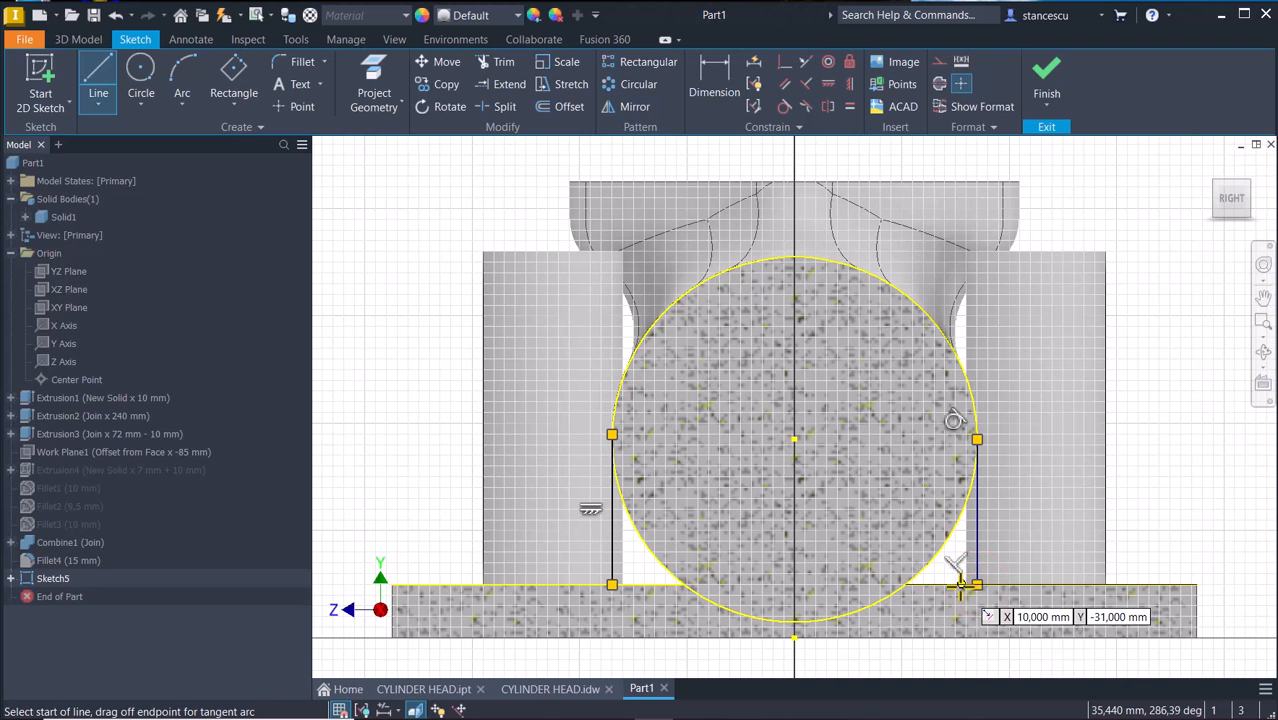
Close both corner profiles with horizontal lines along the flange top to the projected circle, and finish the sketch.
left_click(976, 585)
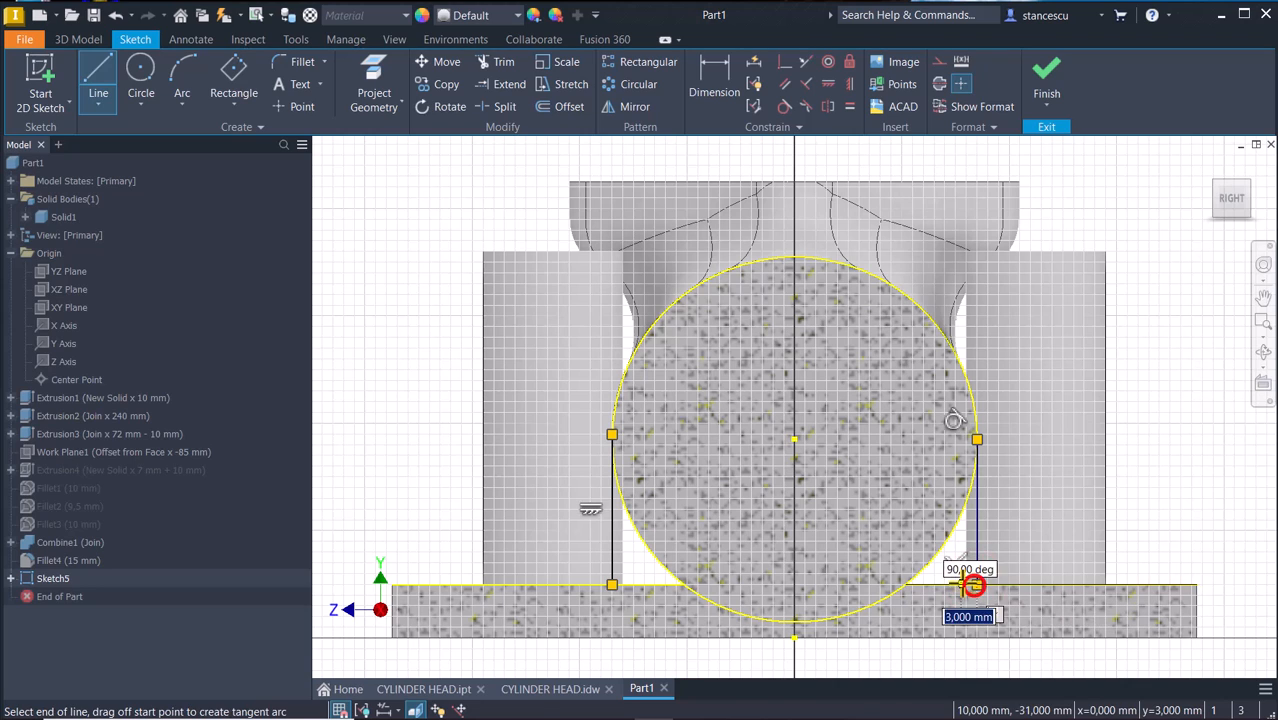
left_click(905, 585)
left_click(905, 585)
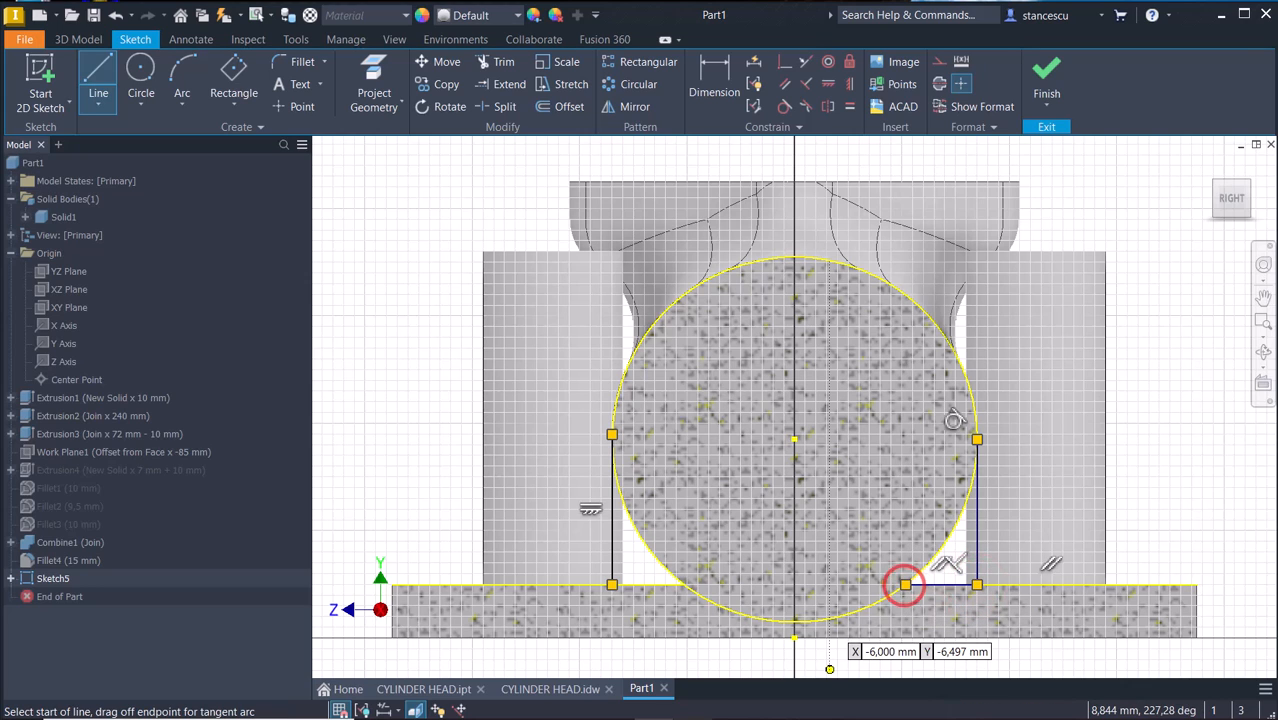
left_click(612, 585)
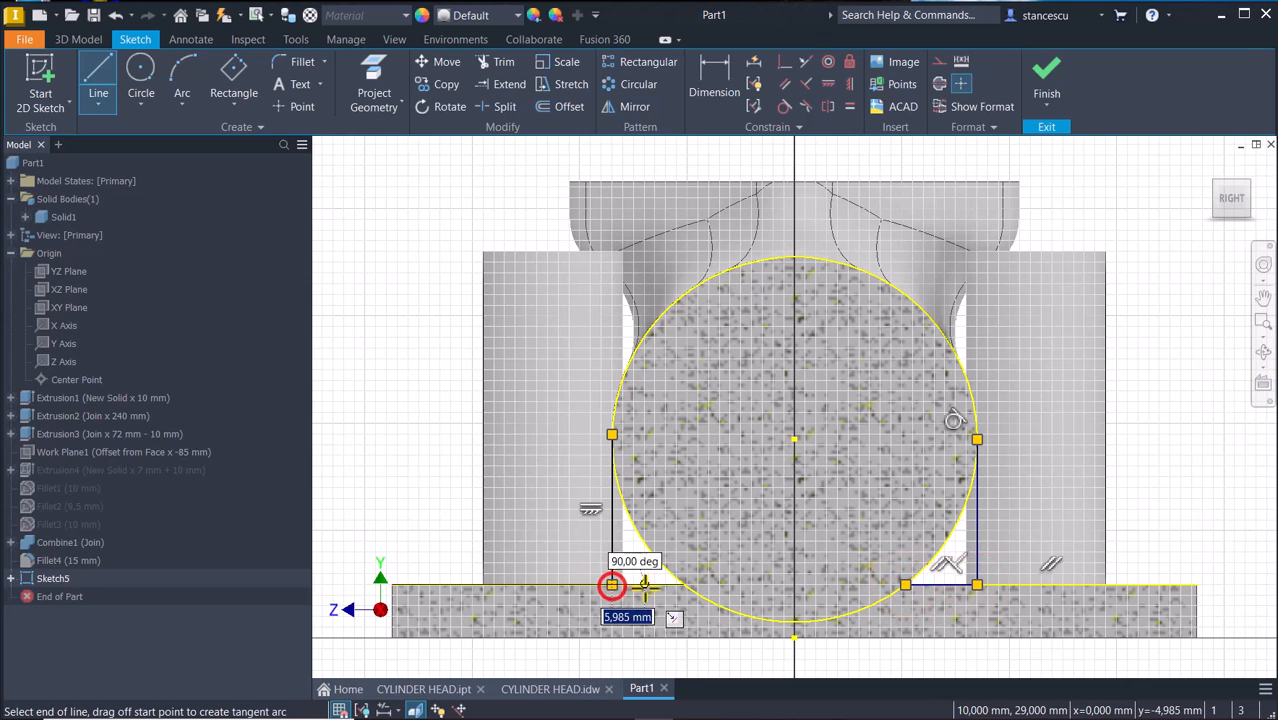
left_click(683, 585)
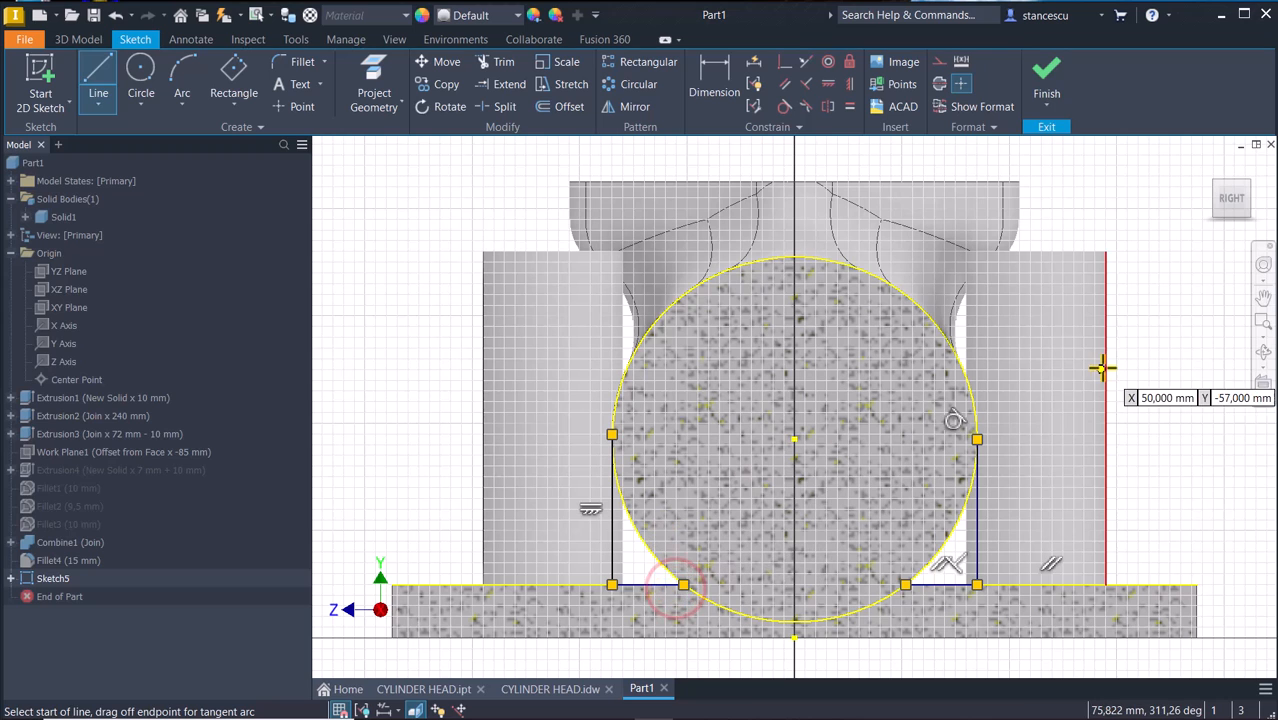
left_click(1047, 78)
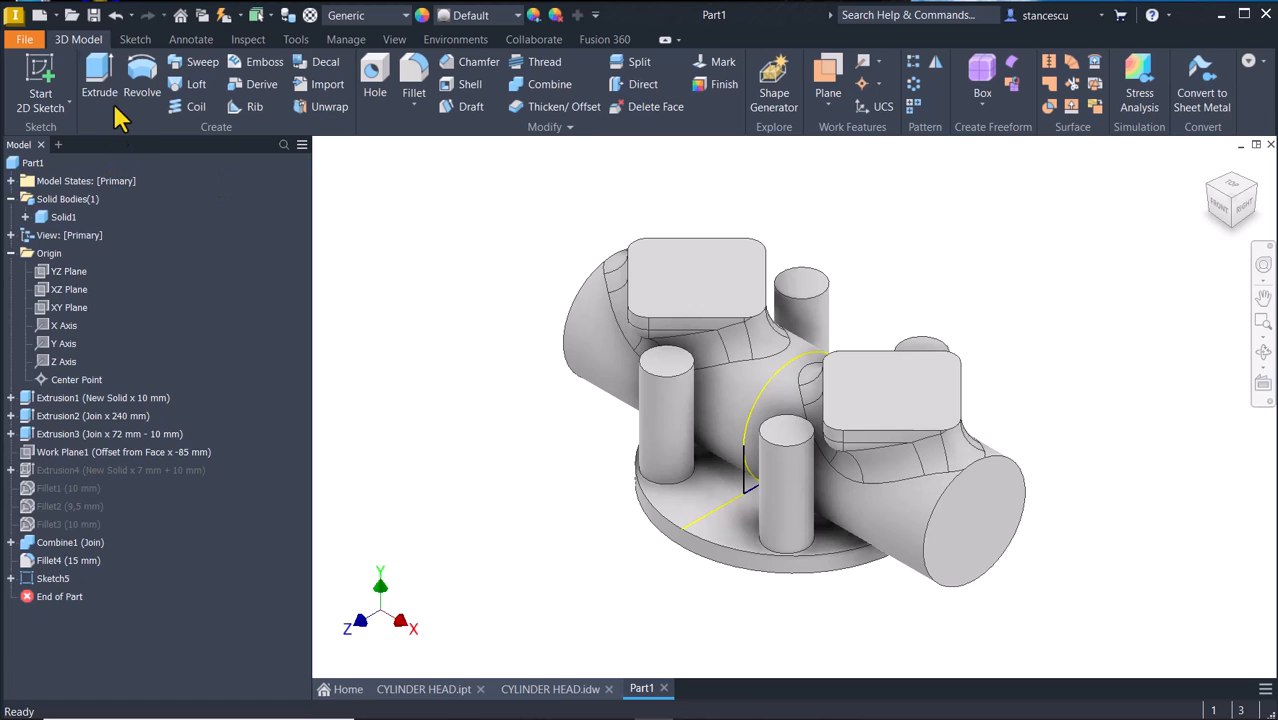
Extrude both corner profiles beside the horizontal cylinder symmetrically by 130 mm and join them to the existing solid.
left_click(101, 78)
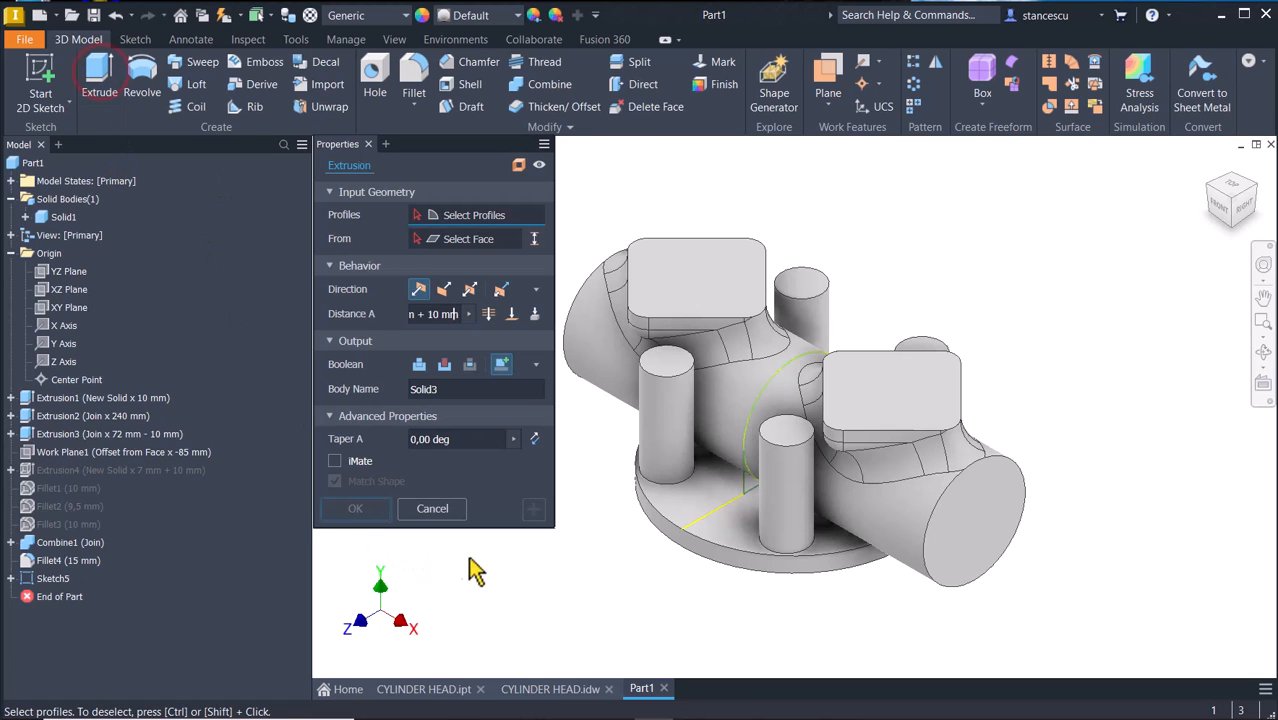
scroll(752, 495, "up", 4)
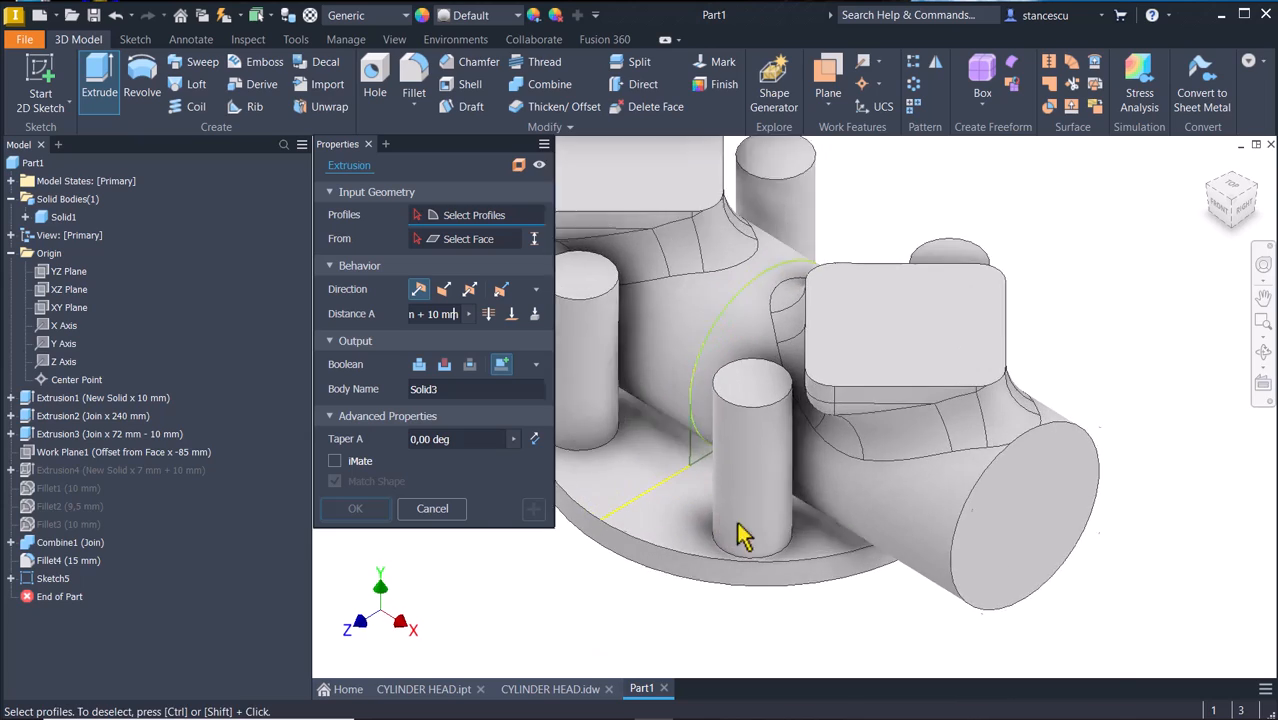
left_click(658, 480)
middle_click_drag(658, 480, 993, 487, "shift")
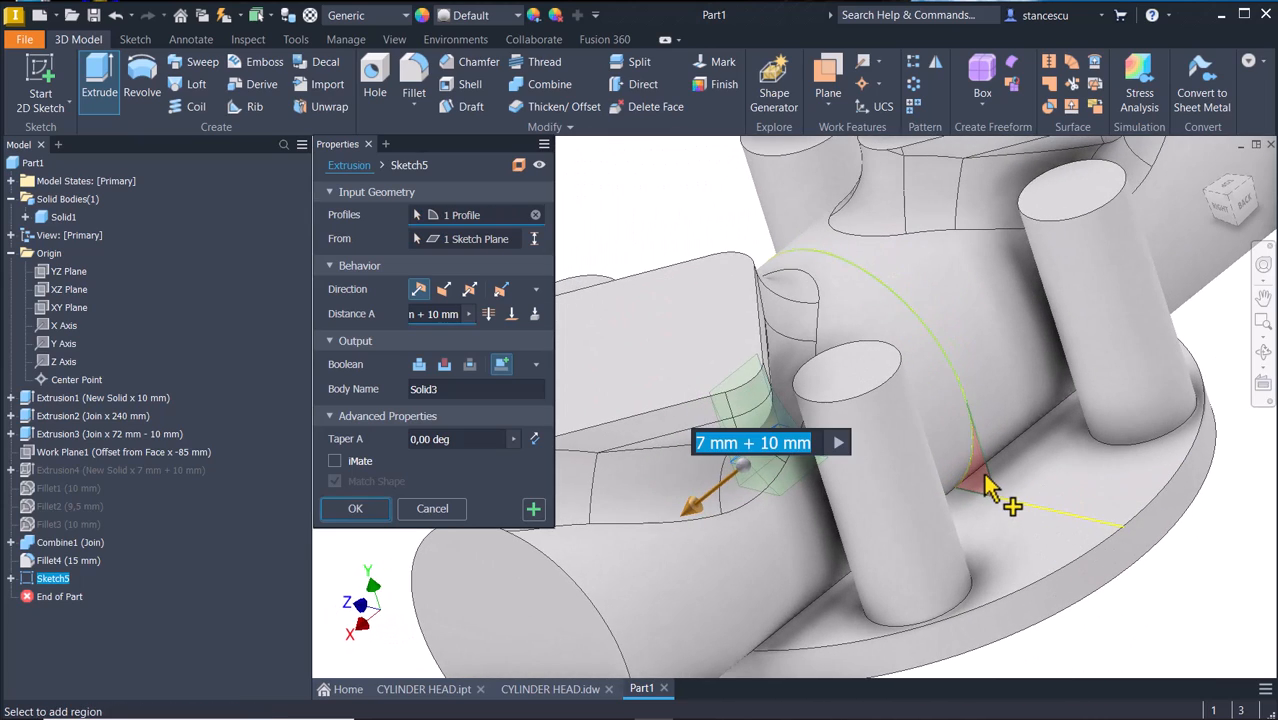
left_click(987, 487)
key("F6")
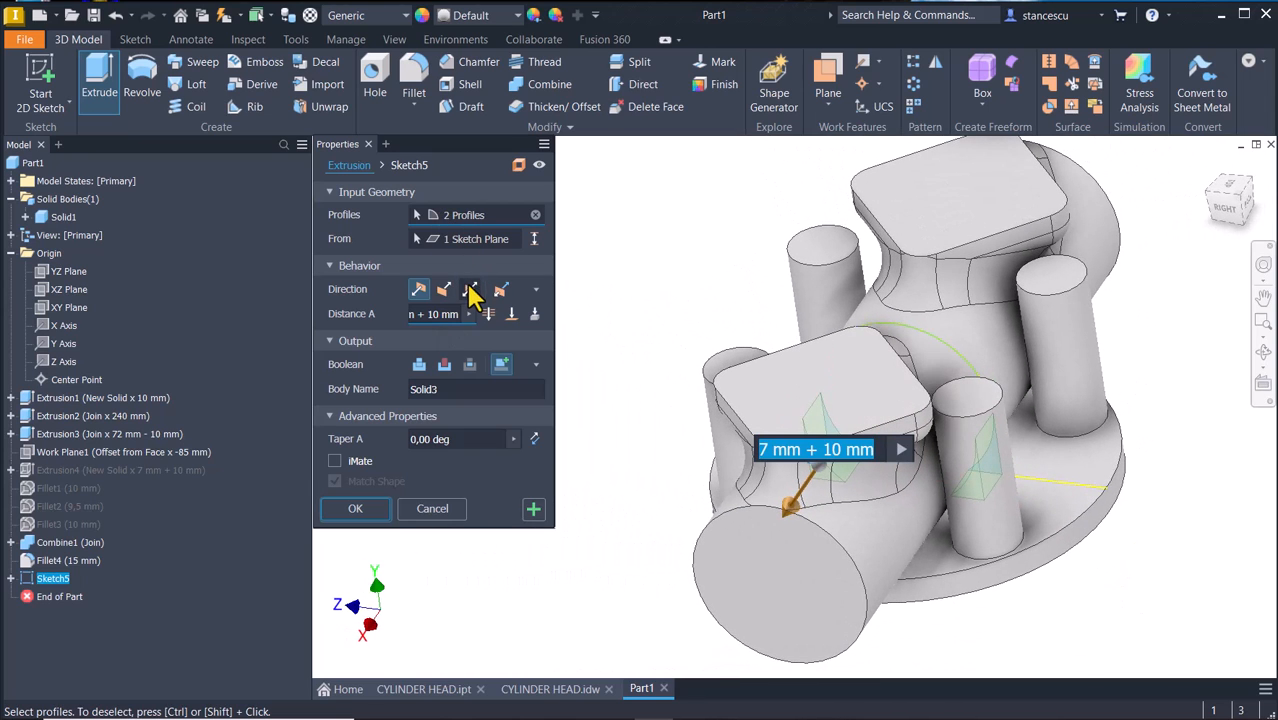
left_click(470, 289)
middle_click_drag(465, 295, 614, 552, "shift")
left_click(431, 313)
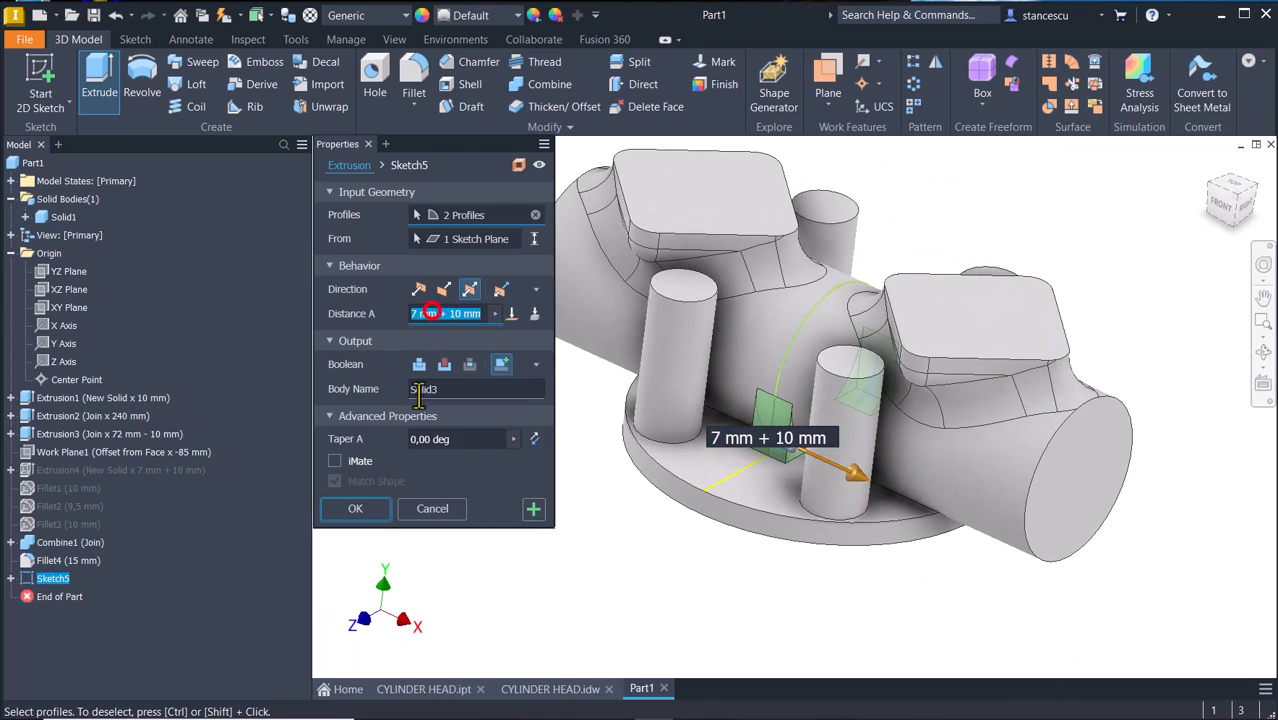
type("1")
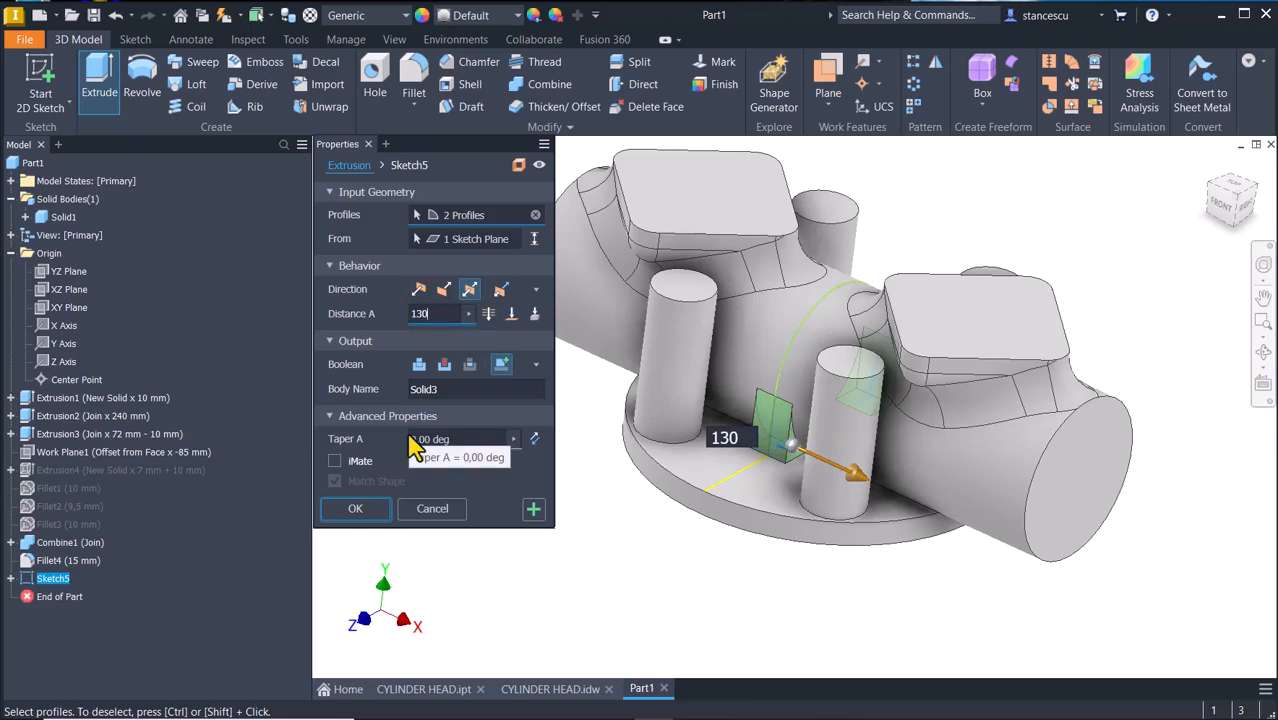
type("30")
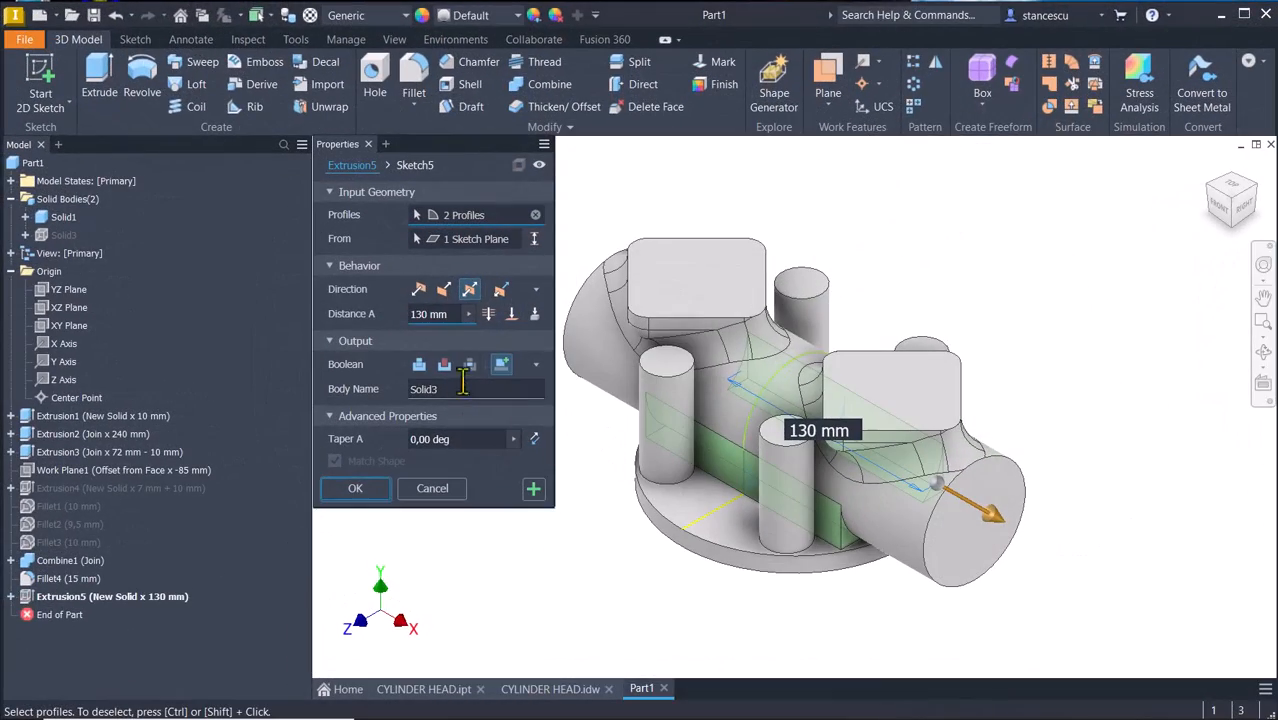
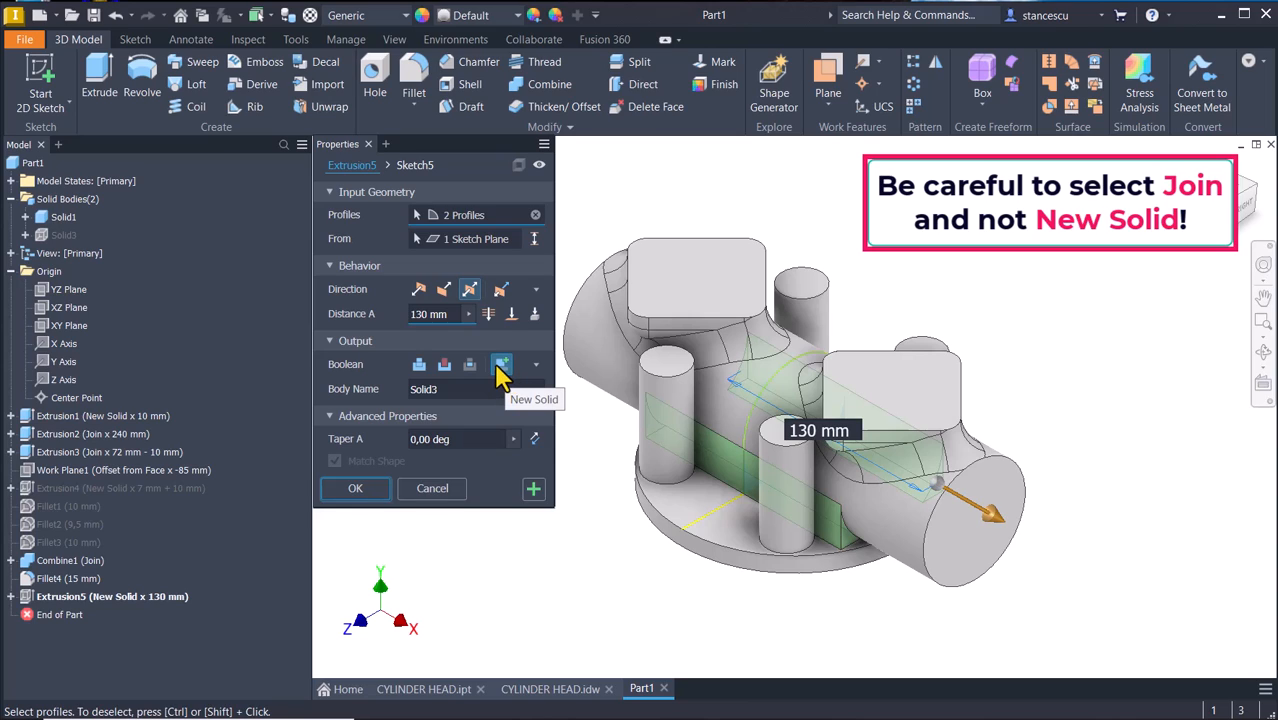
left_click(419, 365)
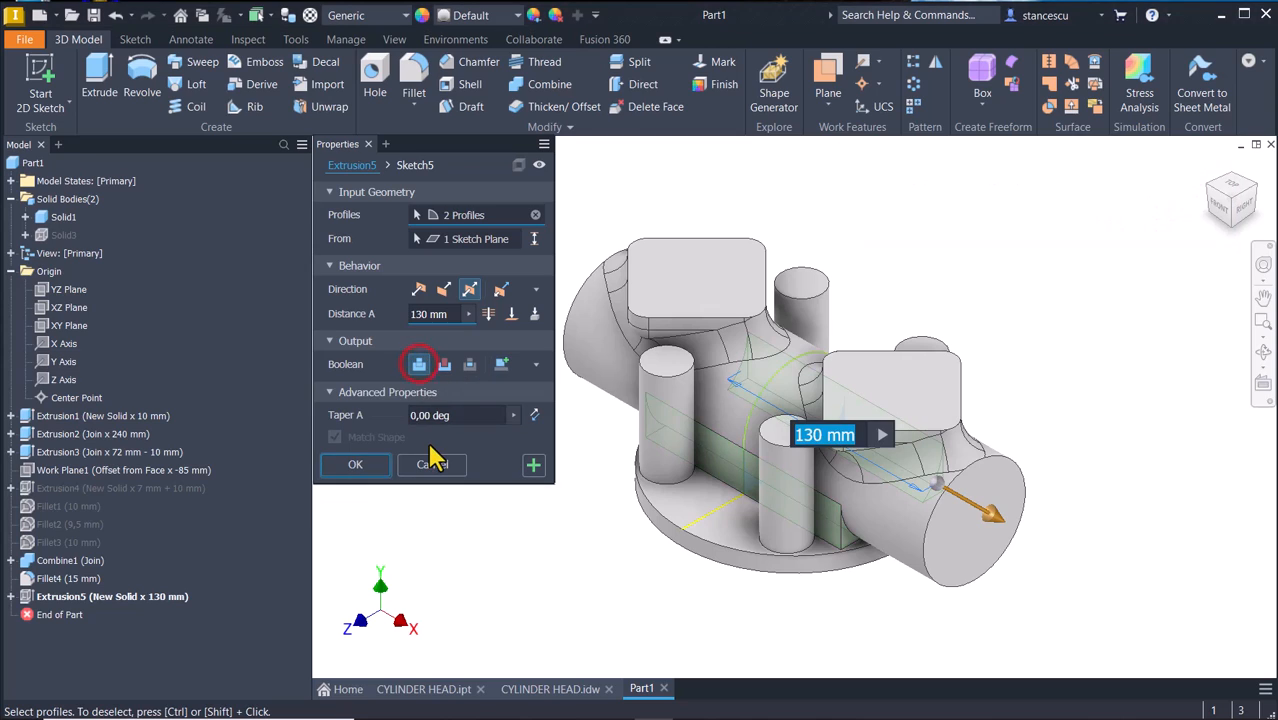
left_click(373, 470)
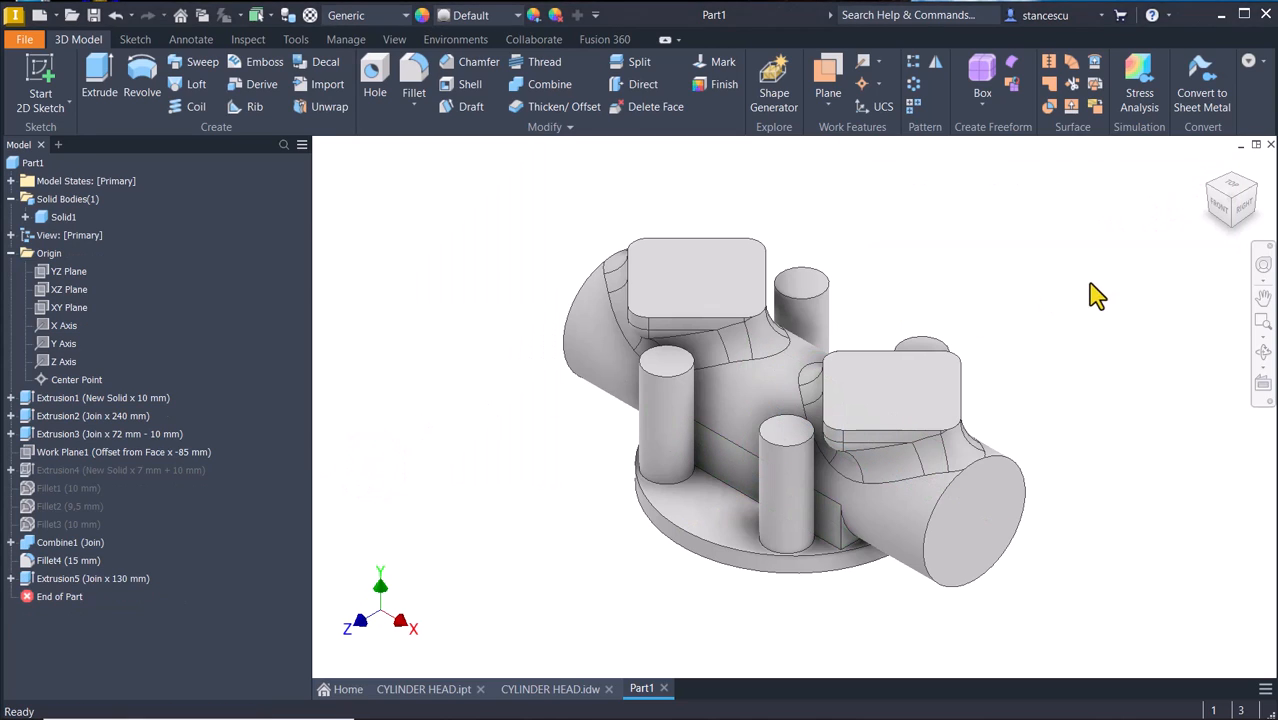
Check the undimensioned-fillet note in CYLINDER HEAD.idw and fillet the base flange's two upper outer edges in Part1 with a 3 mm radius.
left_click(553, 690)
scroll(1078, 598, "up", 3)
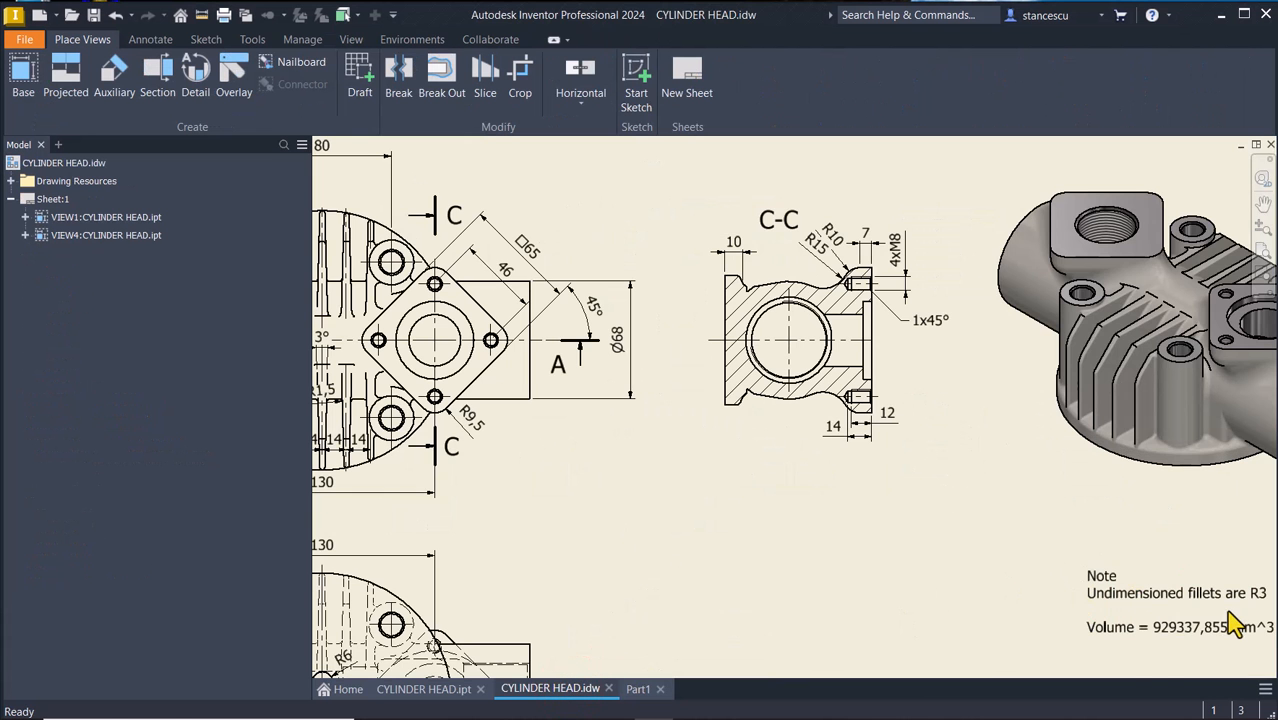
middle_click_drag(1120, 646, 987, 615)
left_click(958, 594)
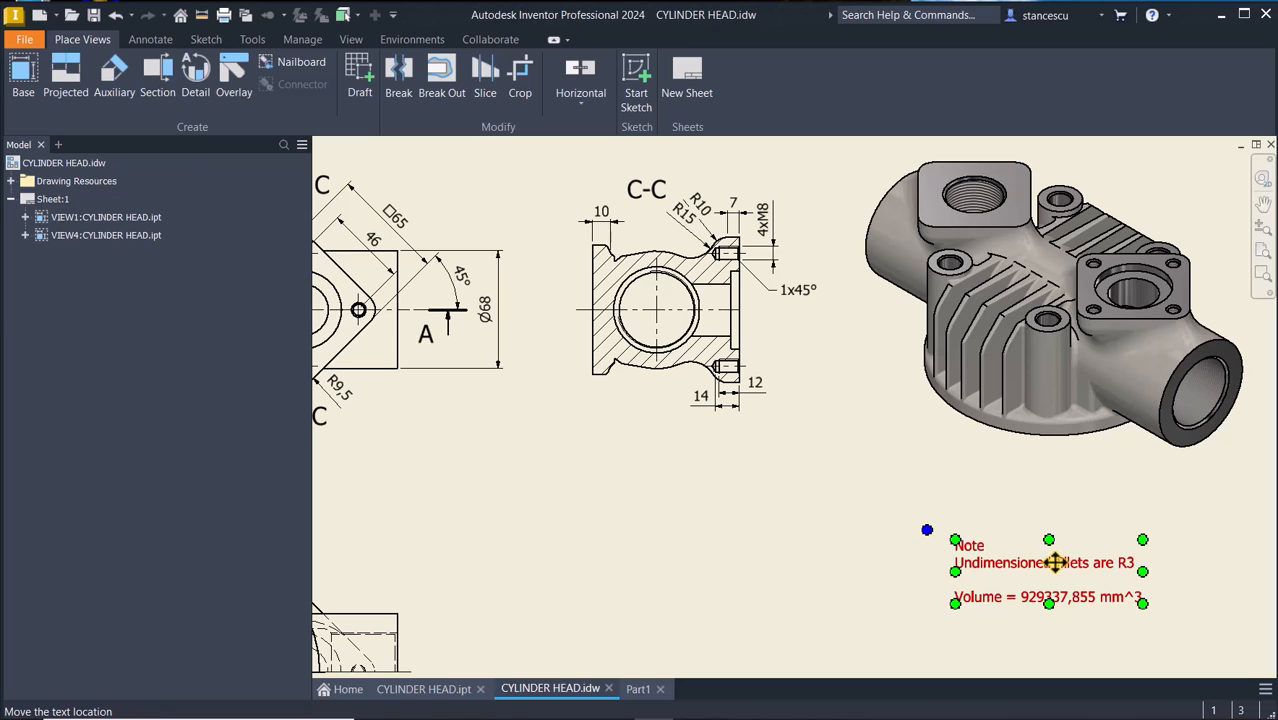
left_click(640, 690)
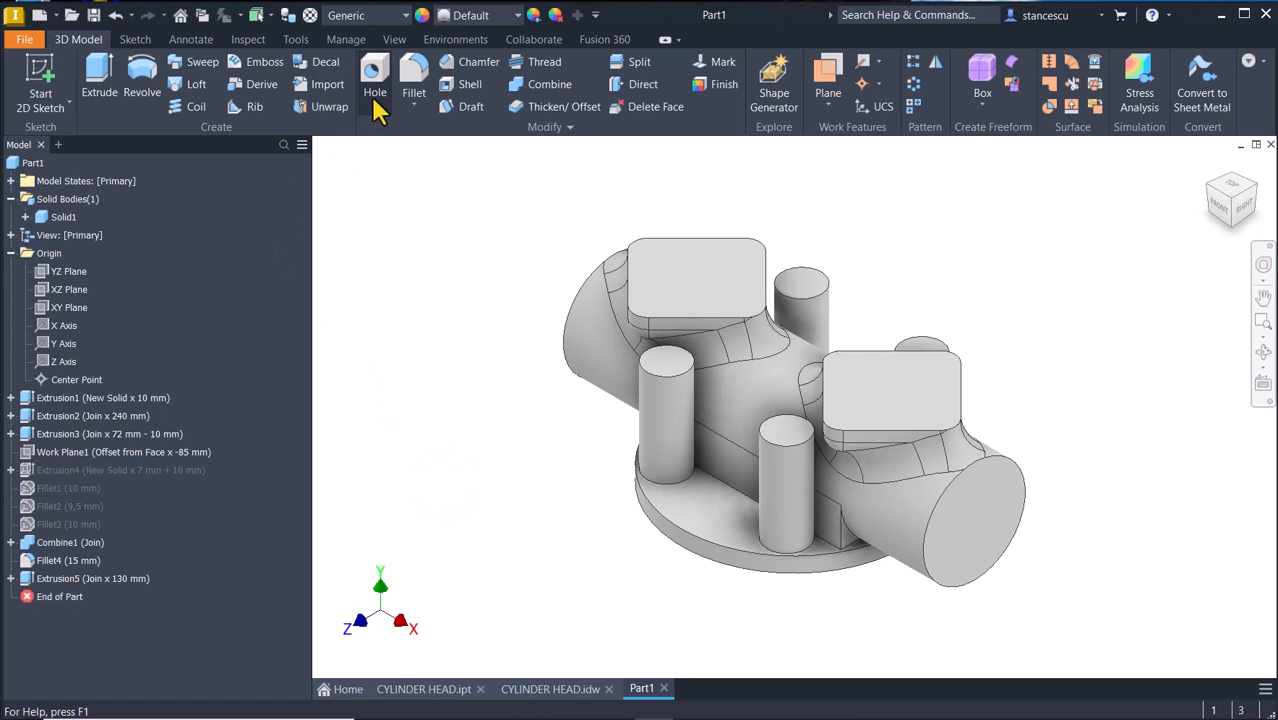
left_click(695, 540)
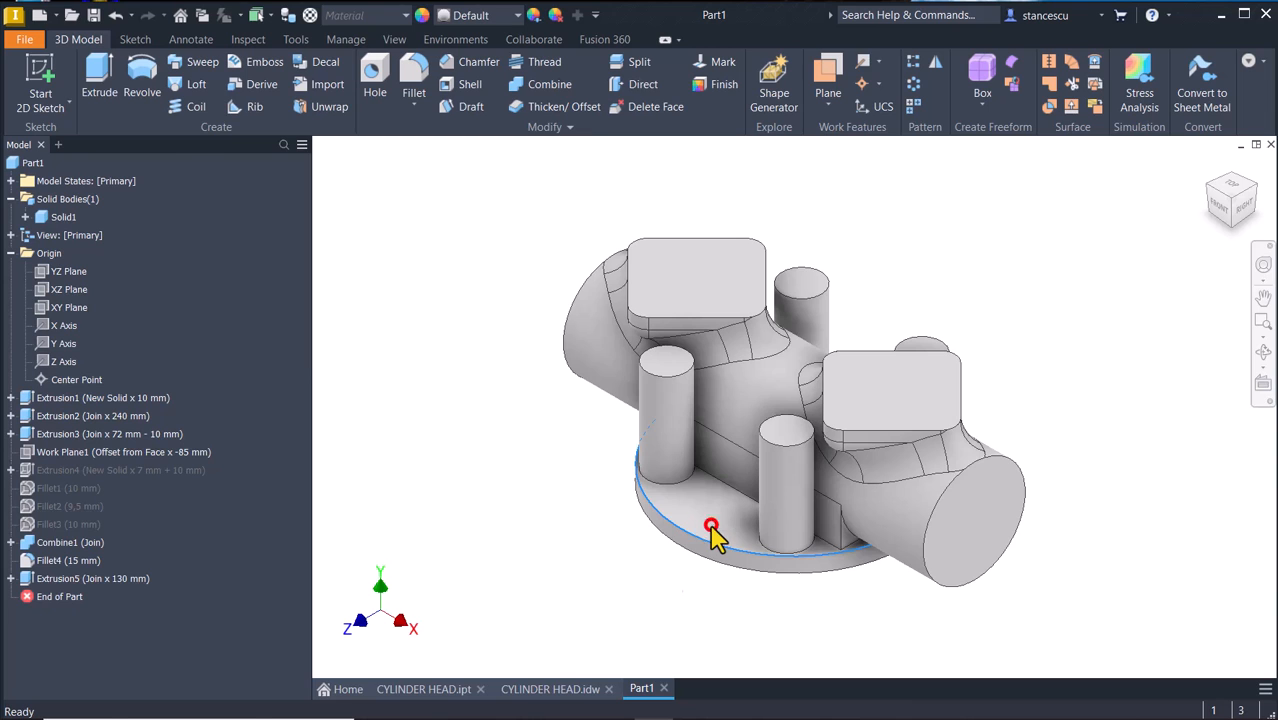
type("f")
type("3")
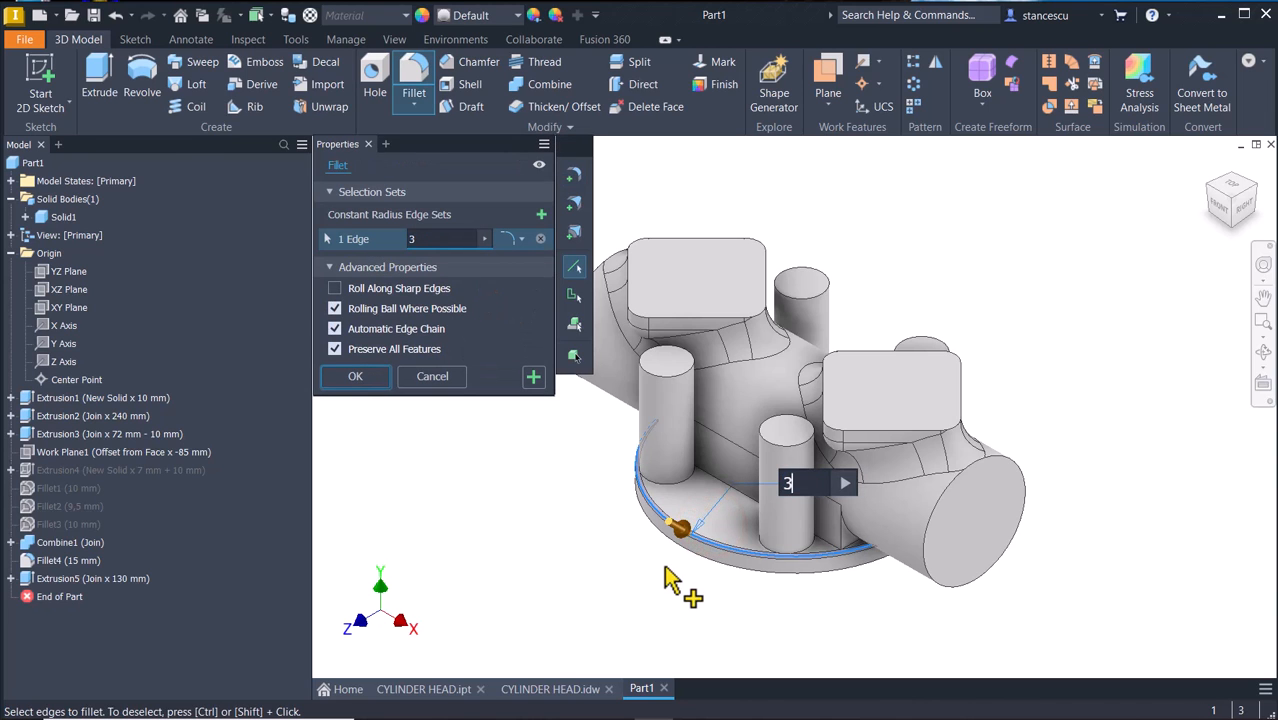
middle_click_drag(670, 580, 1021, 508, "shift")
left_click(1008, 490)
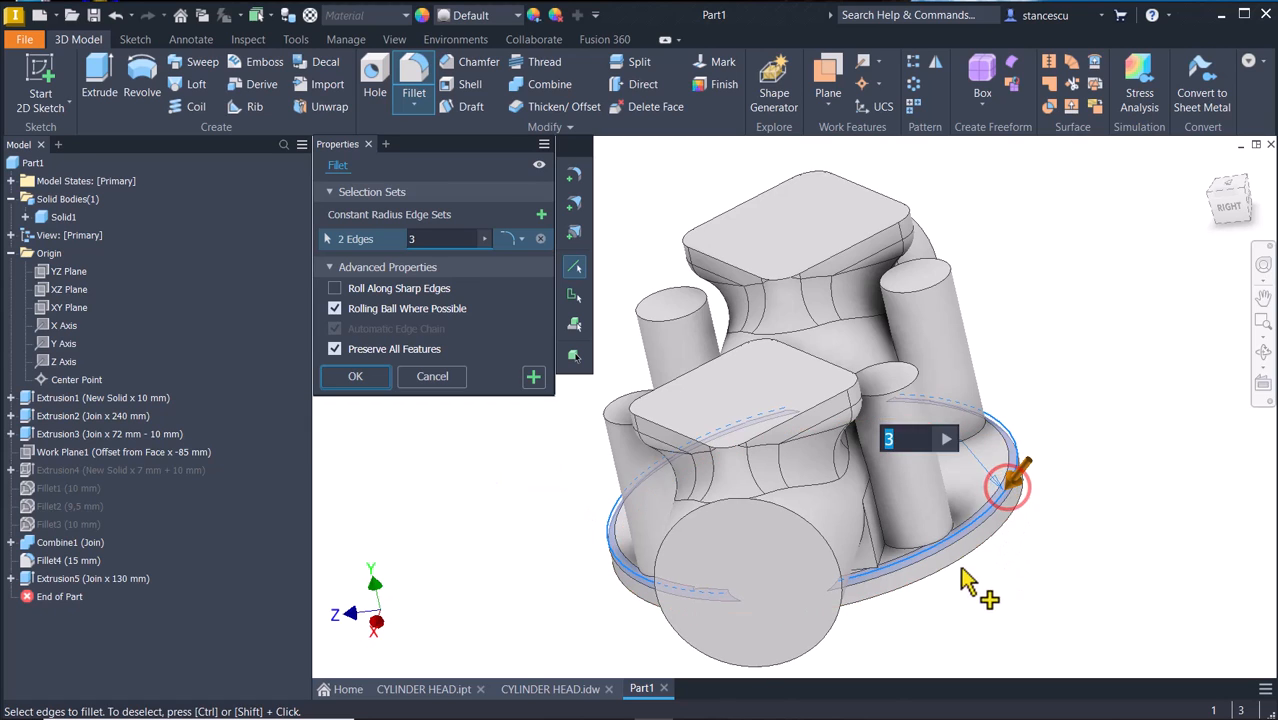
left_click(533, 376)
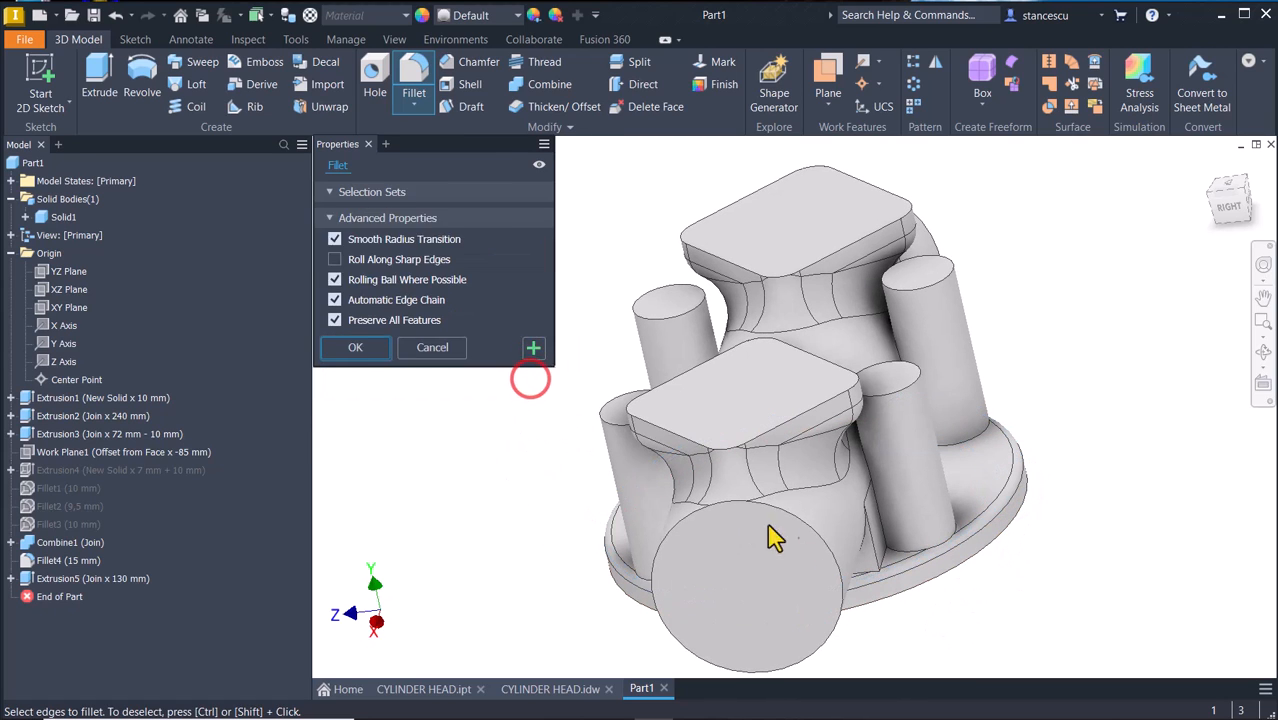
Fillet the base edges of the four vertical cylindrical bosses, where they meet the flange, with a 3 mm radius.
left_click(905, 548)
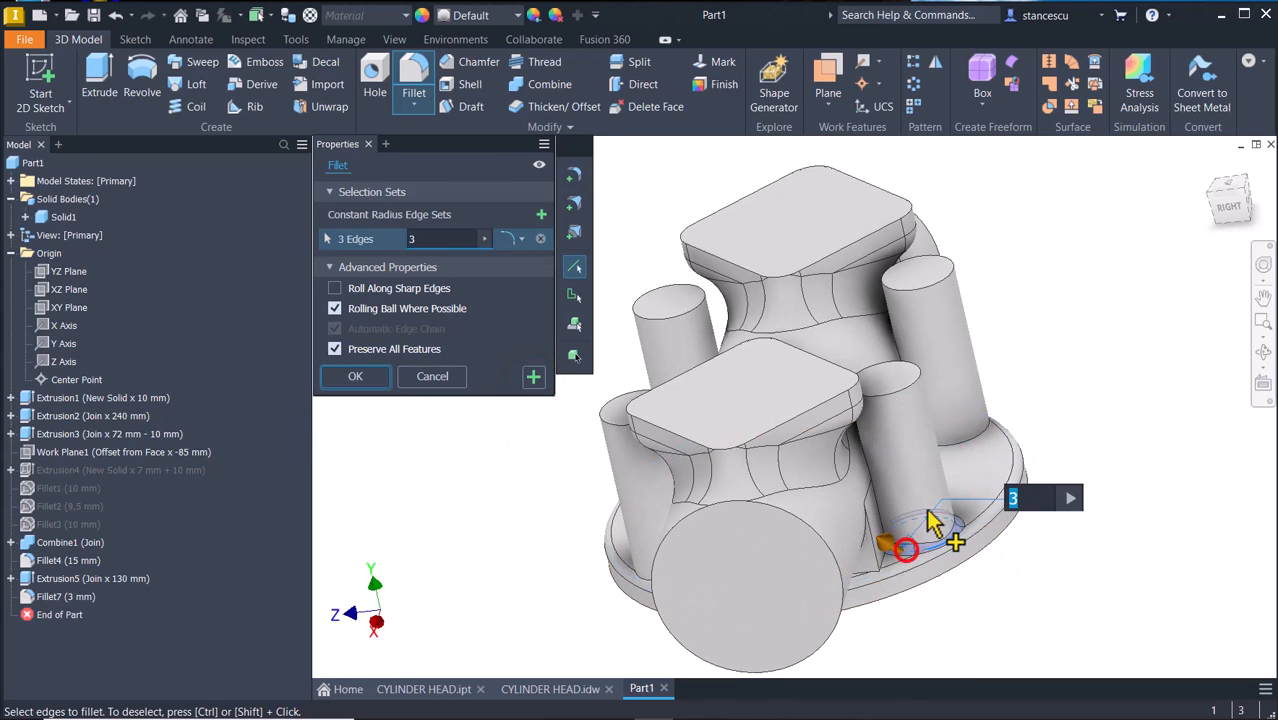
left_click(975, 450)
middle_click_drag(970, 448, 678, 598, "shift")
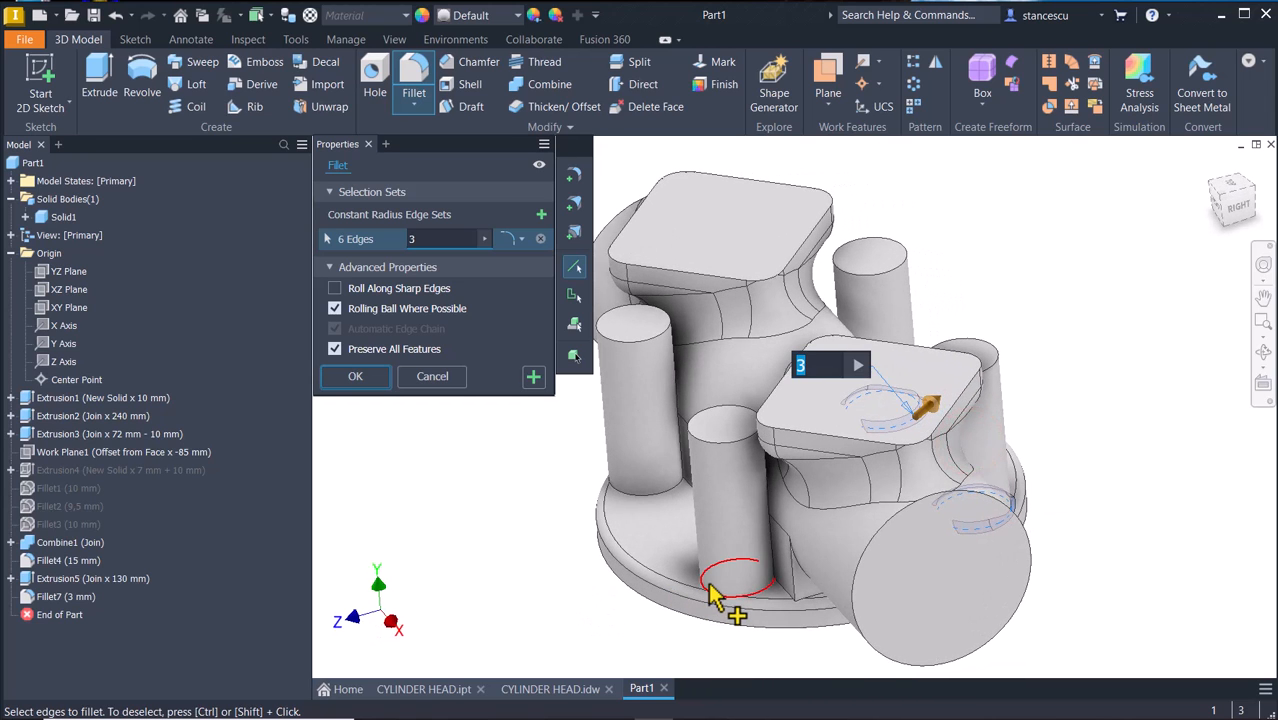
left_click(712, 597)
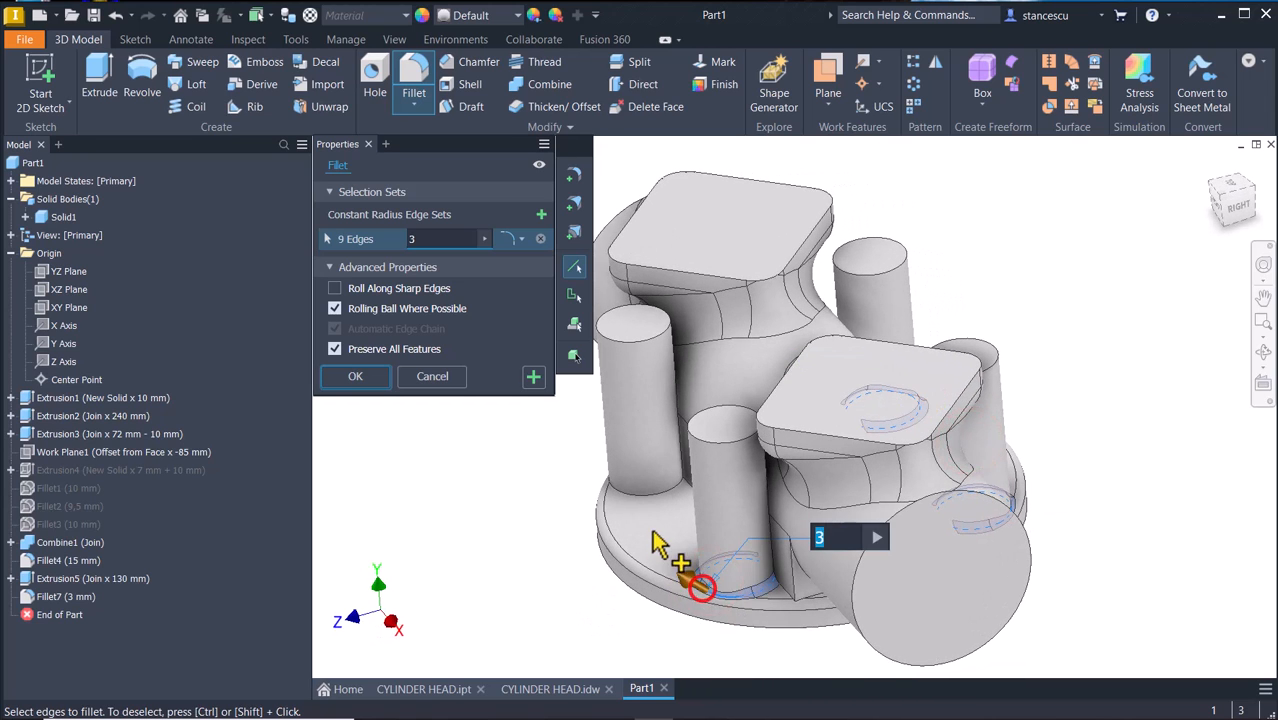
left_click(655, 495)
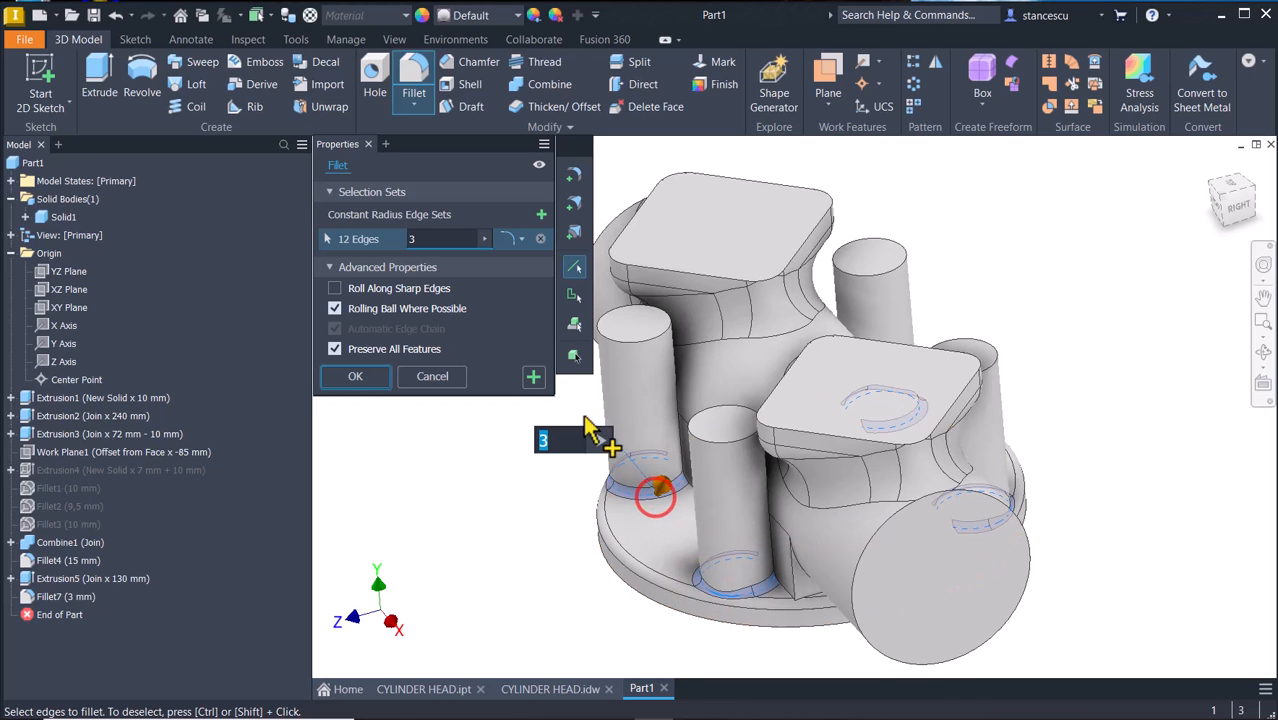
left_click(535, 378)
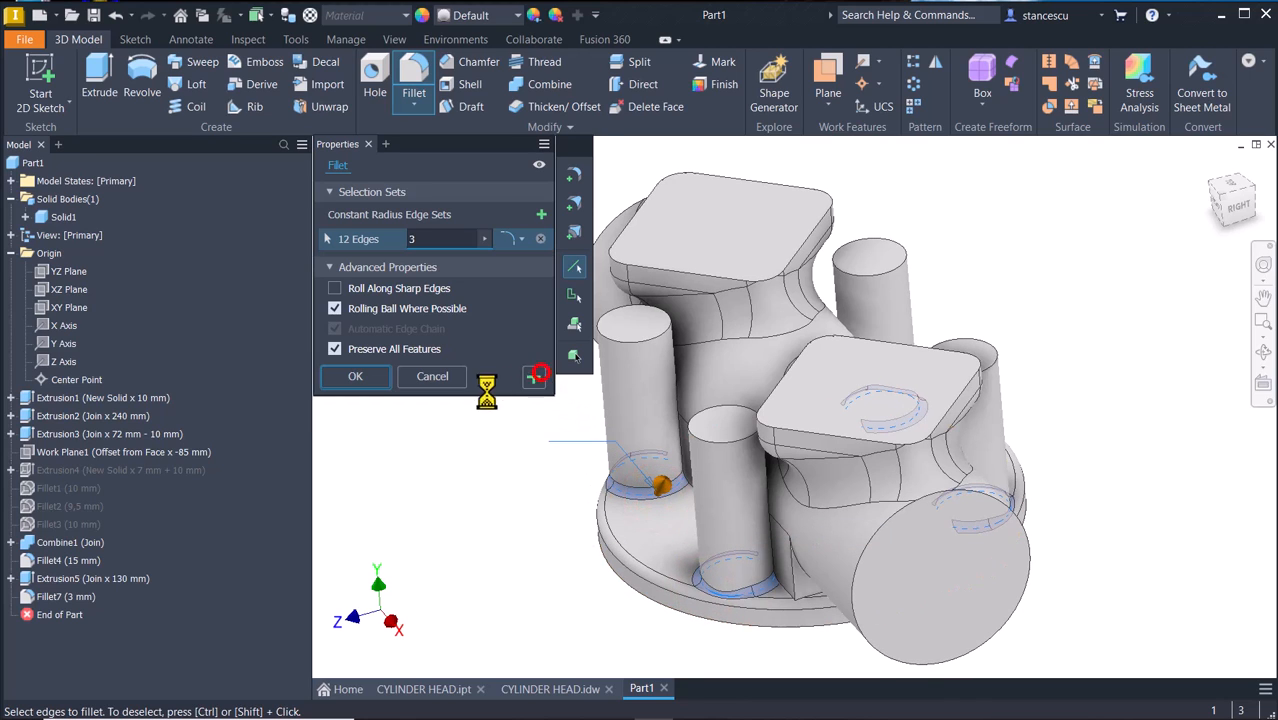
Fillet the four vertical outer edges of the corner extrusions beside the horizontal cylinder with a 3 mm radius.
left_click(793, 585)
middle_click_drag(765, 576, 665, 625, "shift")
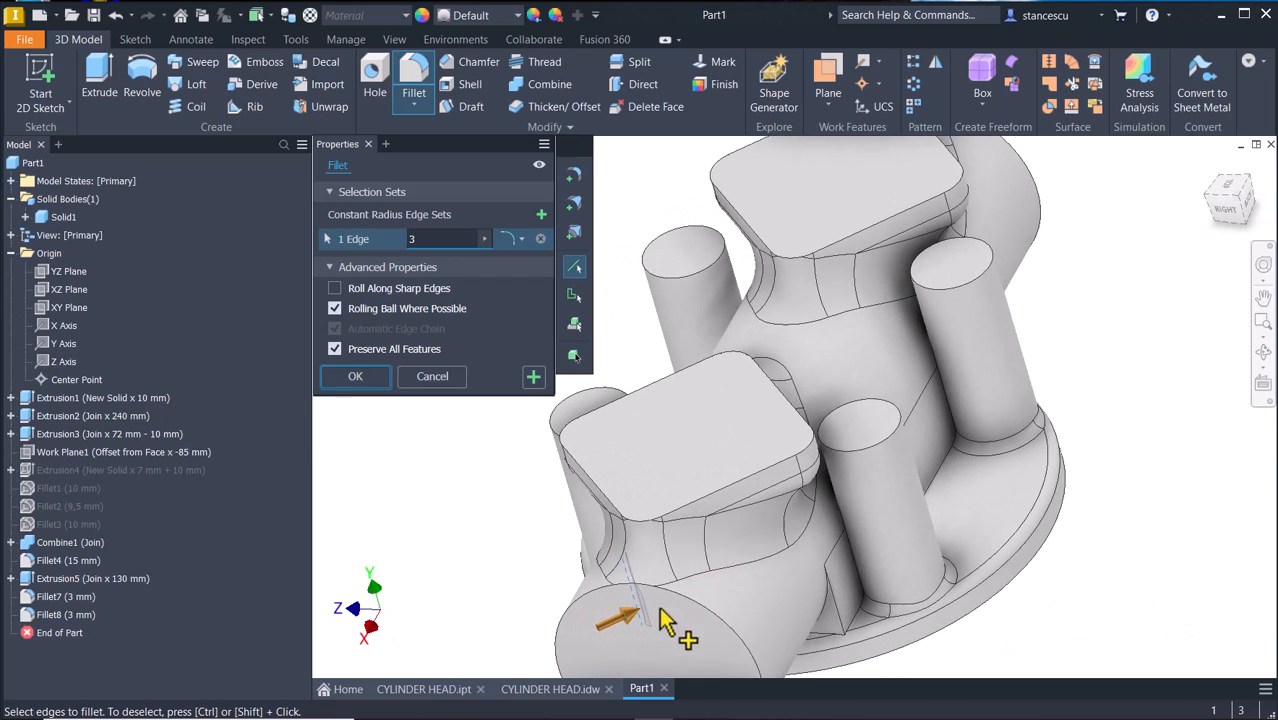
left_click(845, 620)
middle_click_drag(933, 608, 900, 612, "shift")
left_click(1030, 503)
left_click(920, 612)
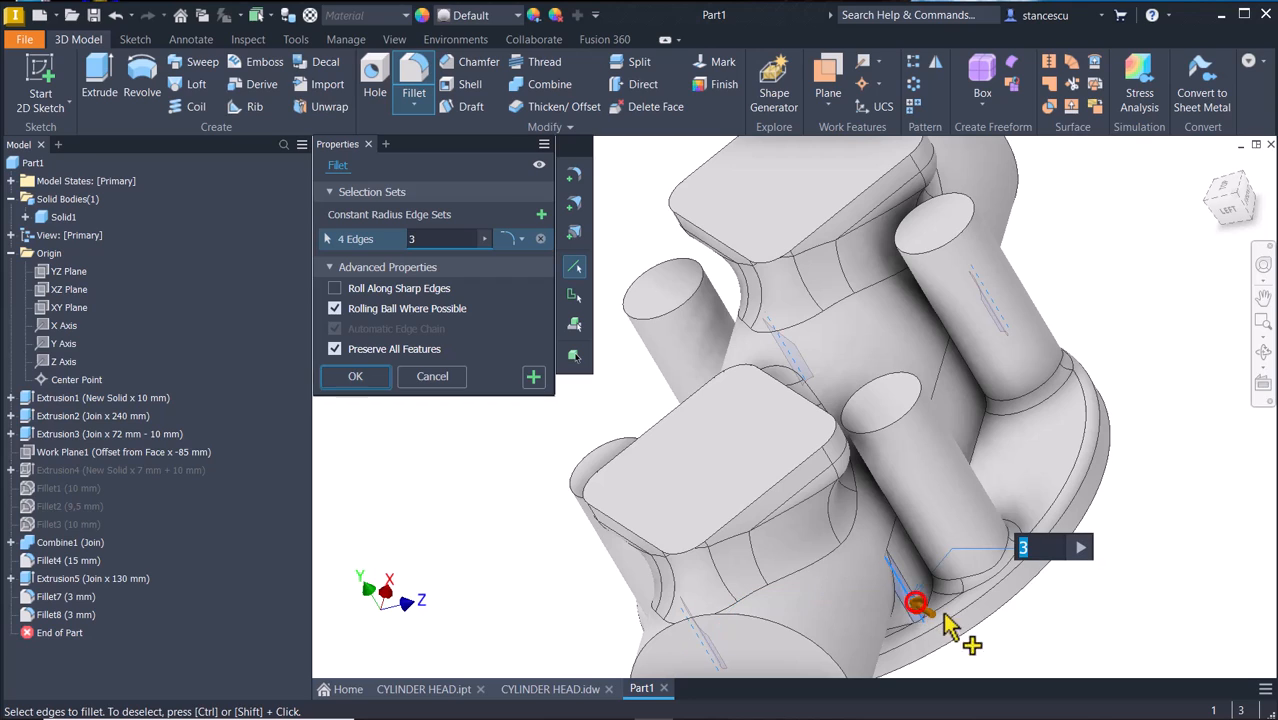
key("F6")
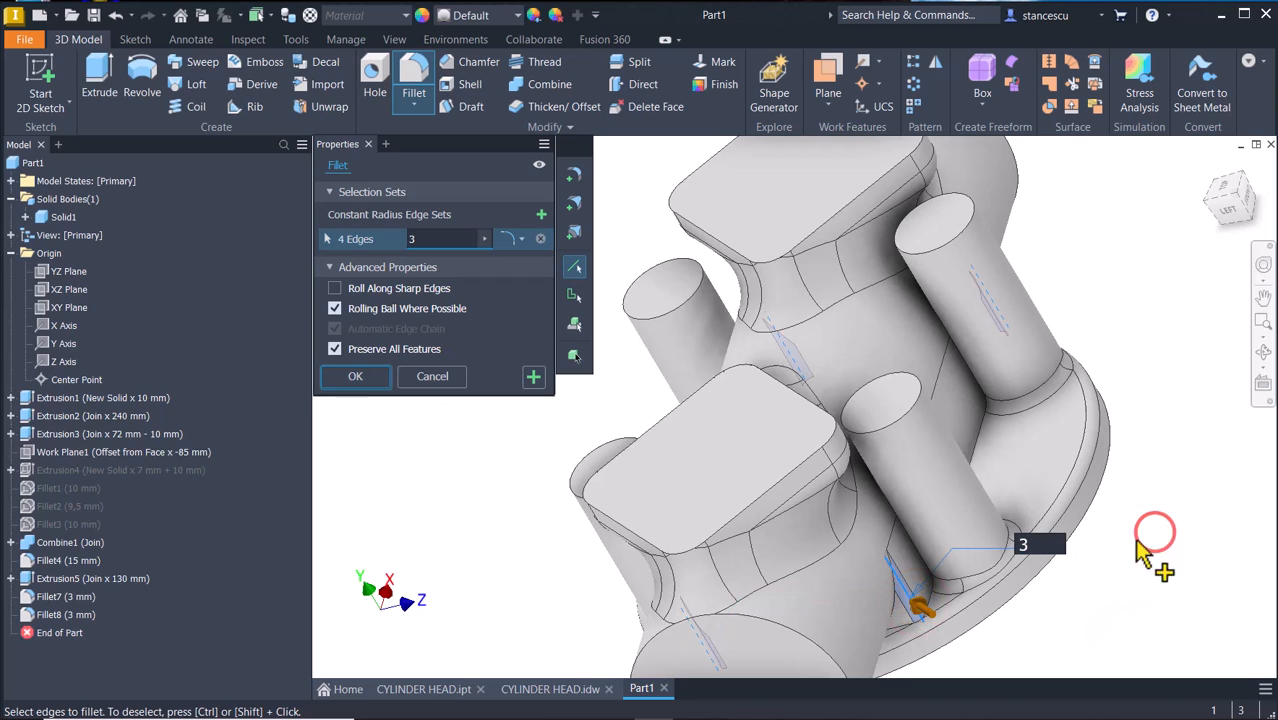
left_click(531, 378)
Fillet the connected edge chains joining the bosses, flange and central body on both sides with a 3 mm radius.
key("F6")
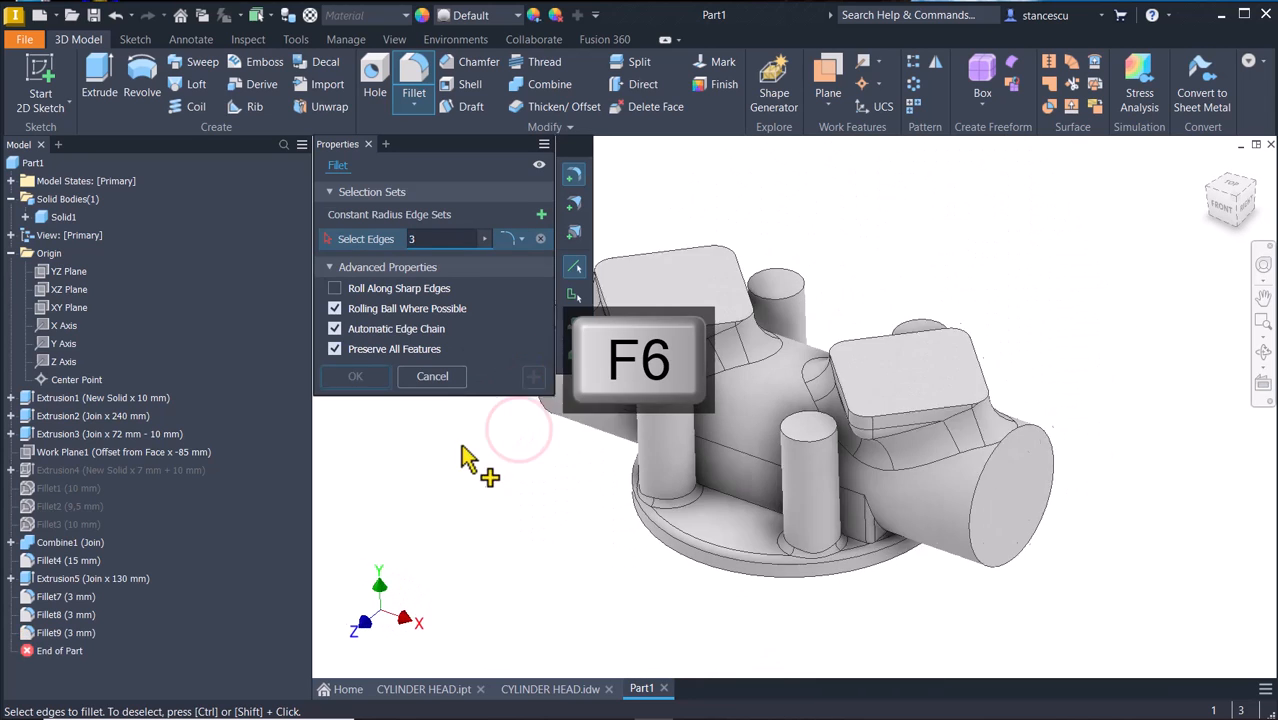
left_click(830, 548)
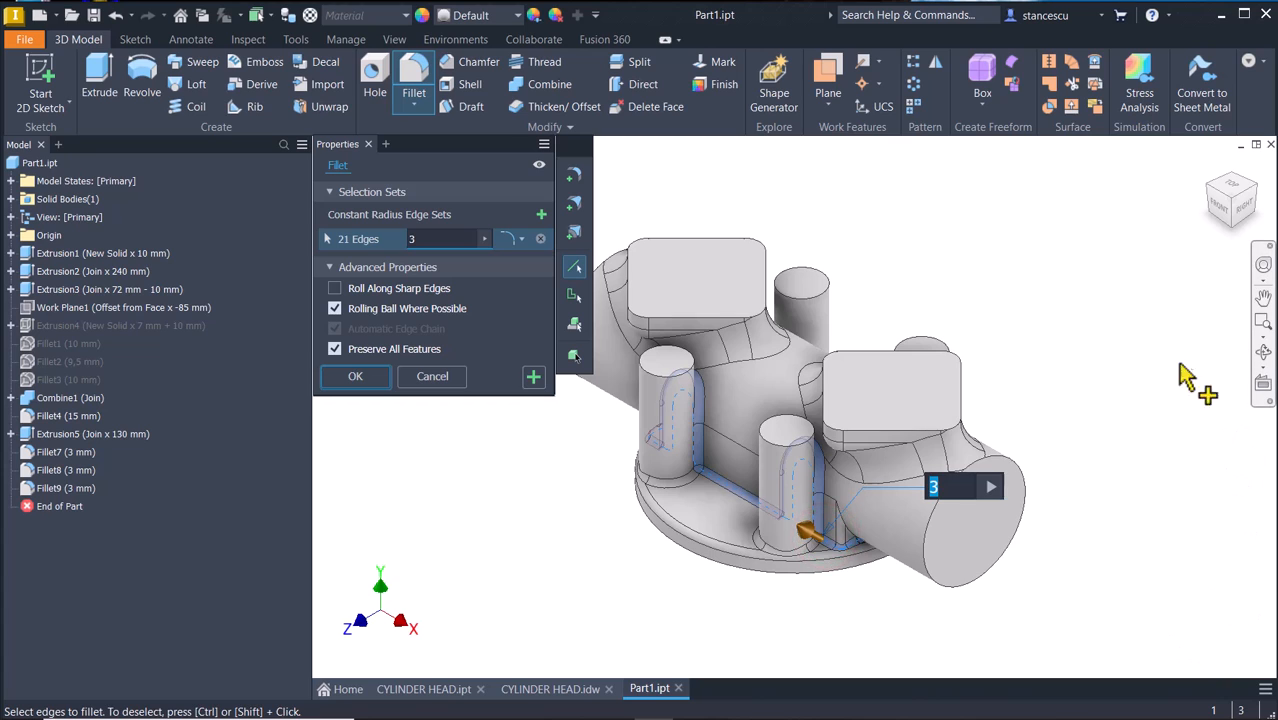
middle_click_drag(1150, 370, 704, 464, "shift")
left_click(757, 612)
scroll(678, 521, "down", 3)
key("F6")
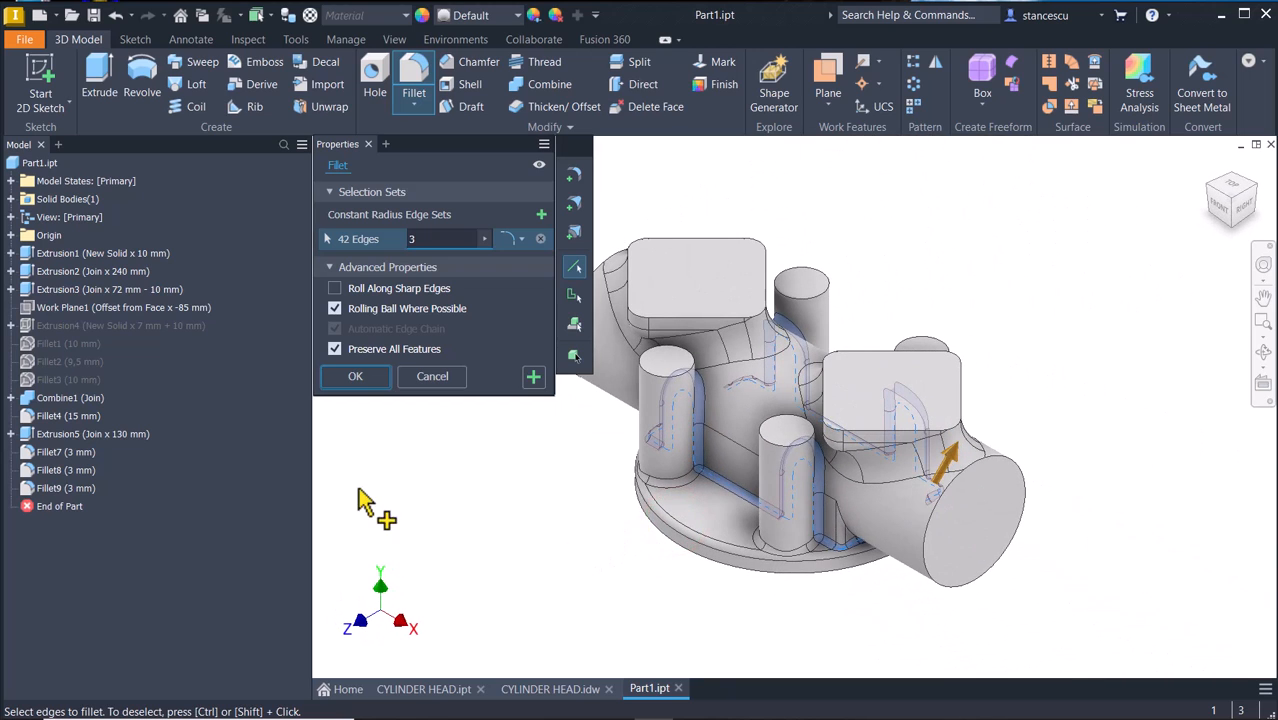
left_click(367, 376)
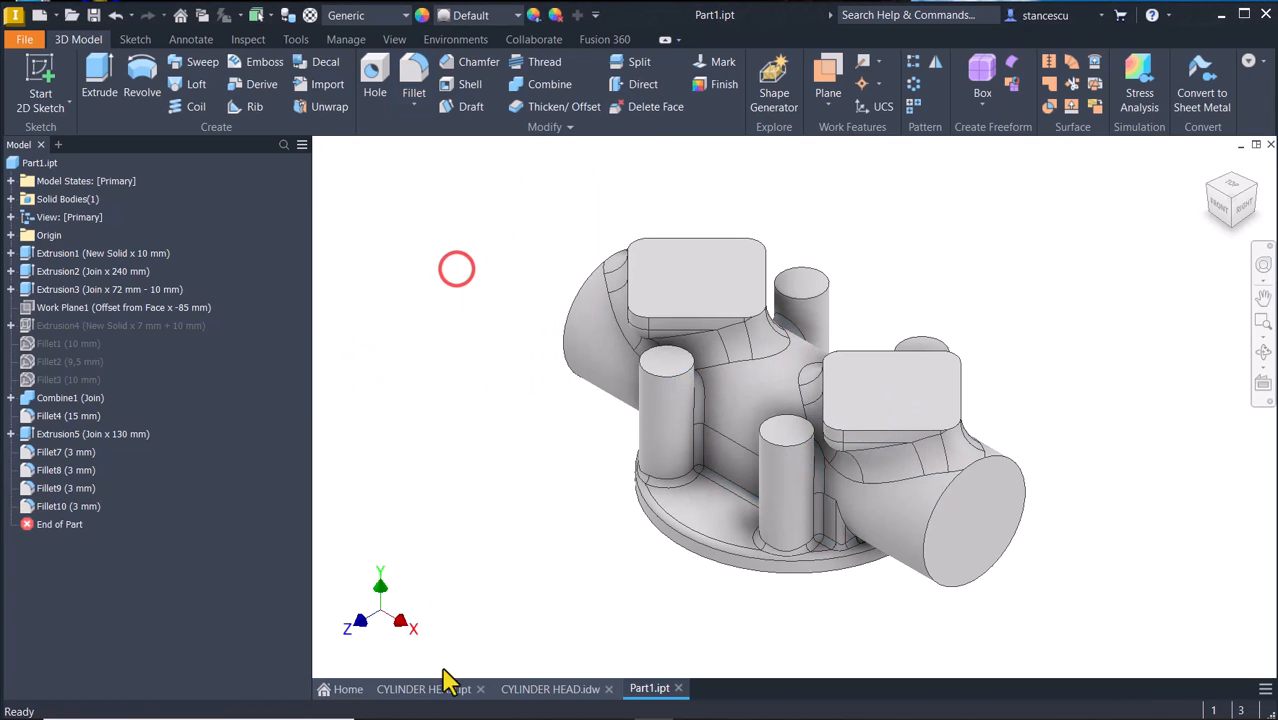
Examine the cooling ribs' spacing, draft angle and end radii in CYLINDER HEAD.idw, and their shape in the finished CYLINDER HEAD.ipt.
left_click(516, 690)
scroll(548, 622, "up", 5)
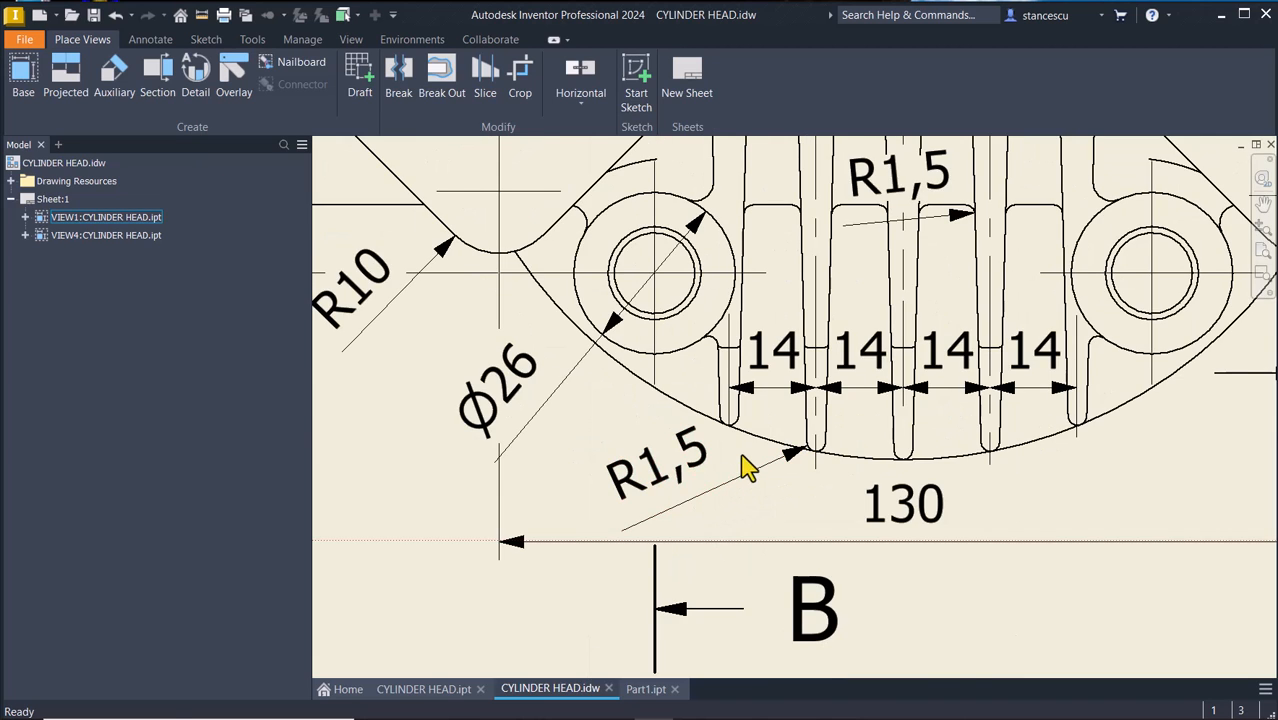
middle_click_drag(747, 465, 680, 612)
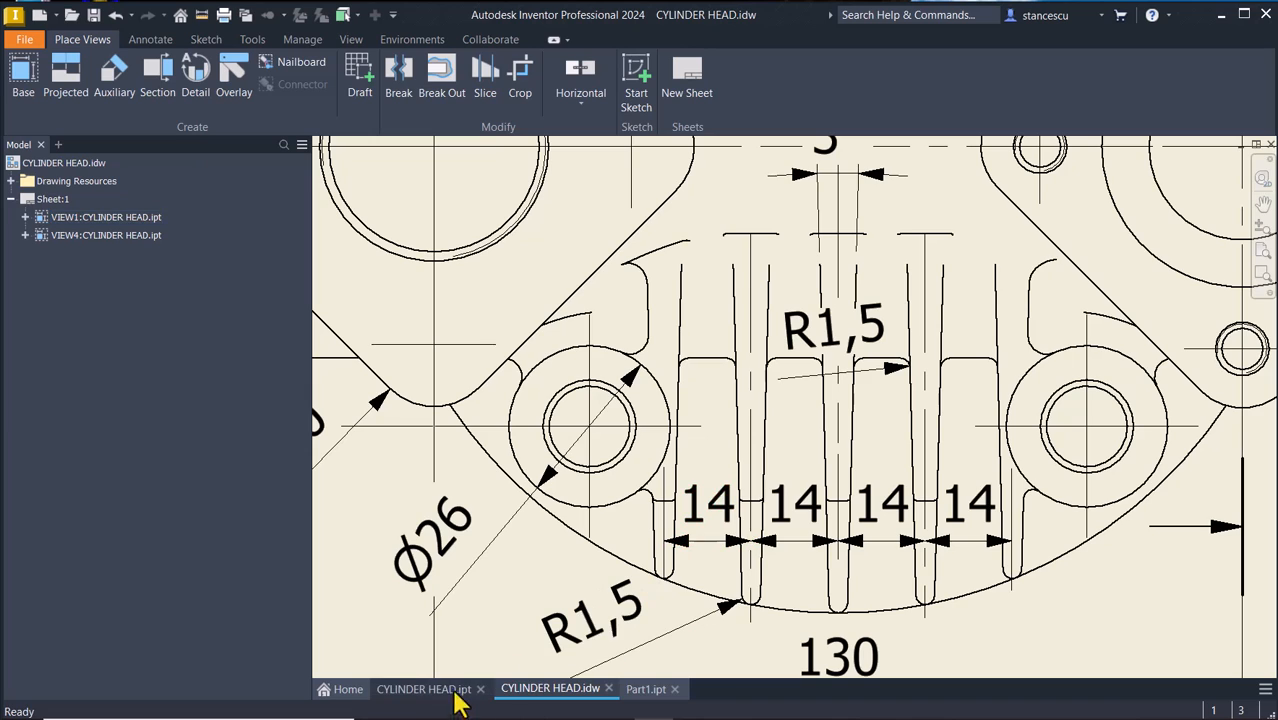
left_click(424, 690)
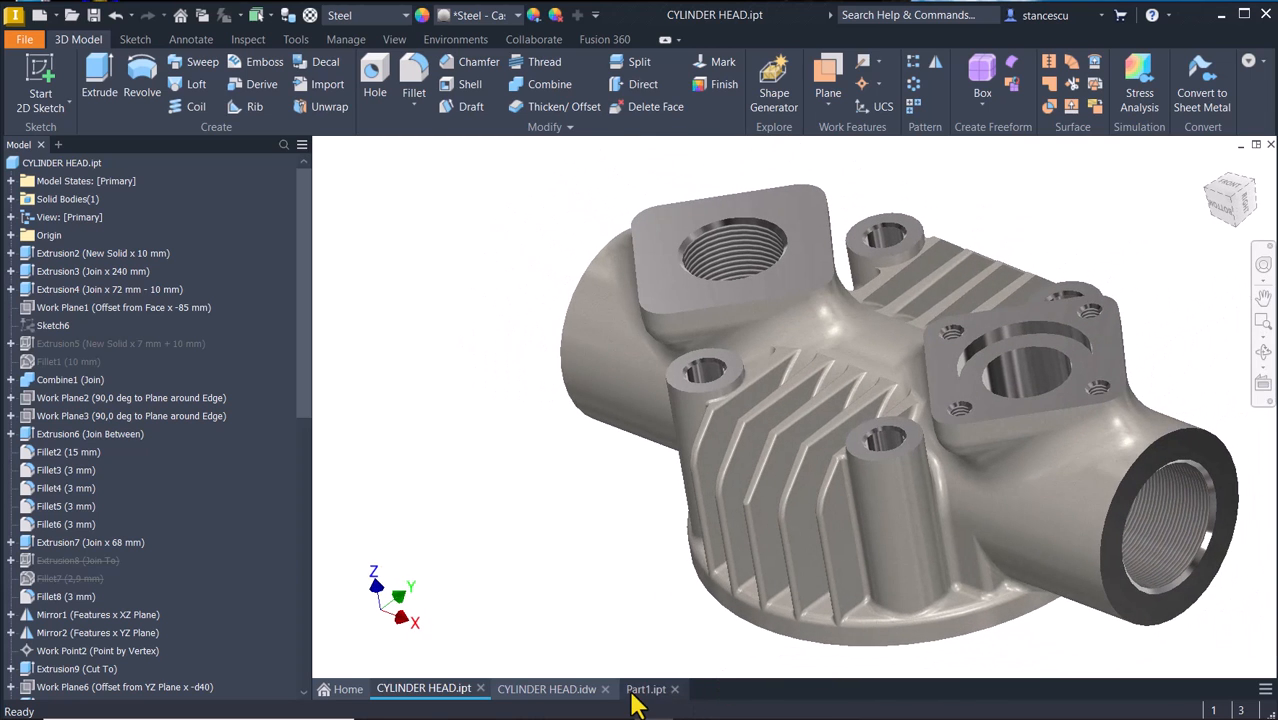
left_click(556, 690)
middle_click_drag(768, 593, 779, 532)
scroll(763, 553, "down", 2)
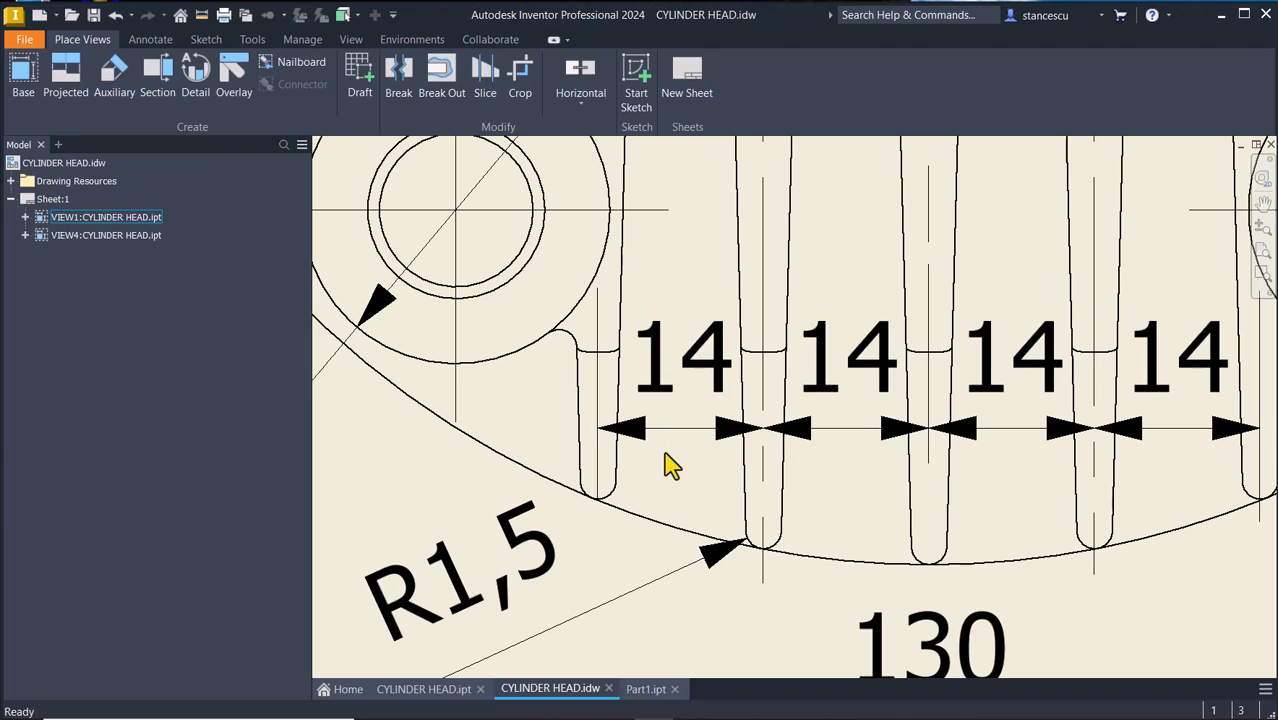
middle_click_drag(664, 415, 641, 462)
scroll(641, 462, "up", 2)
middle_click_drag(813, 340, 747, 516)
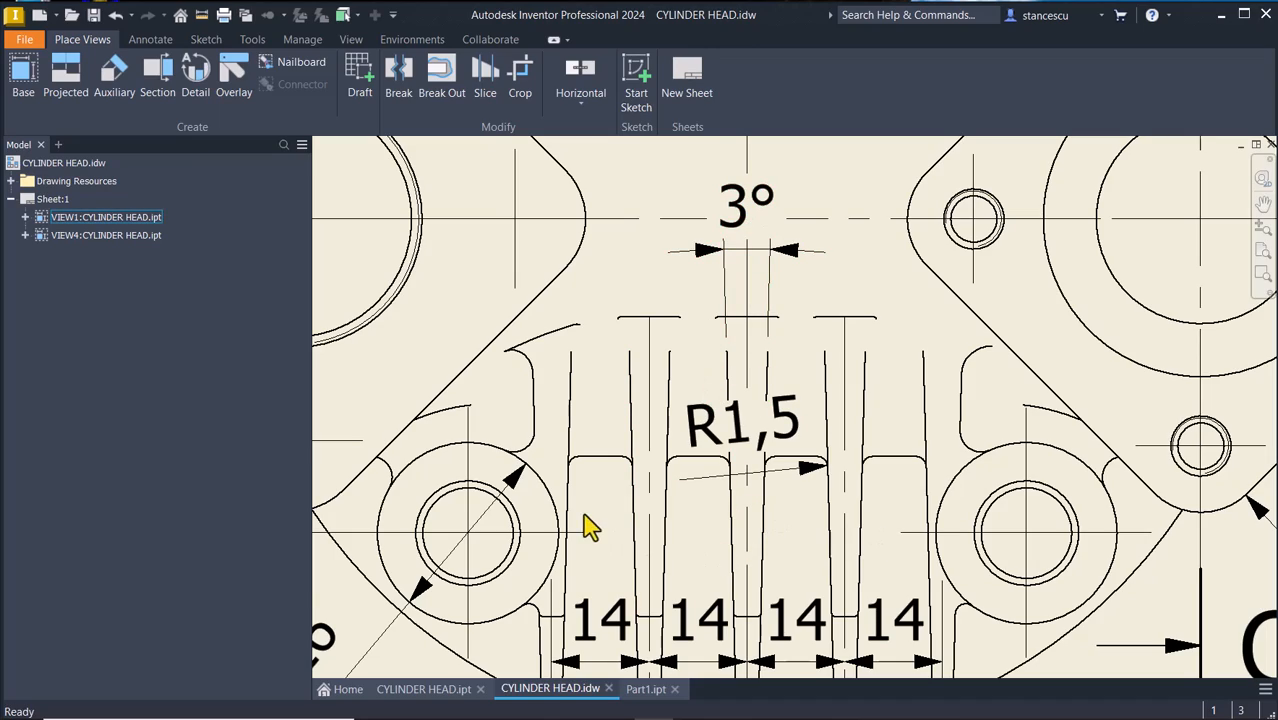
key("Home")
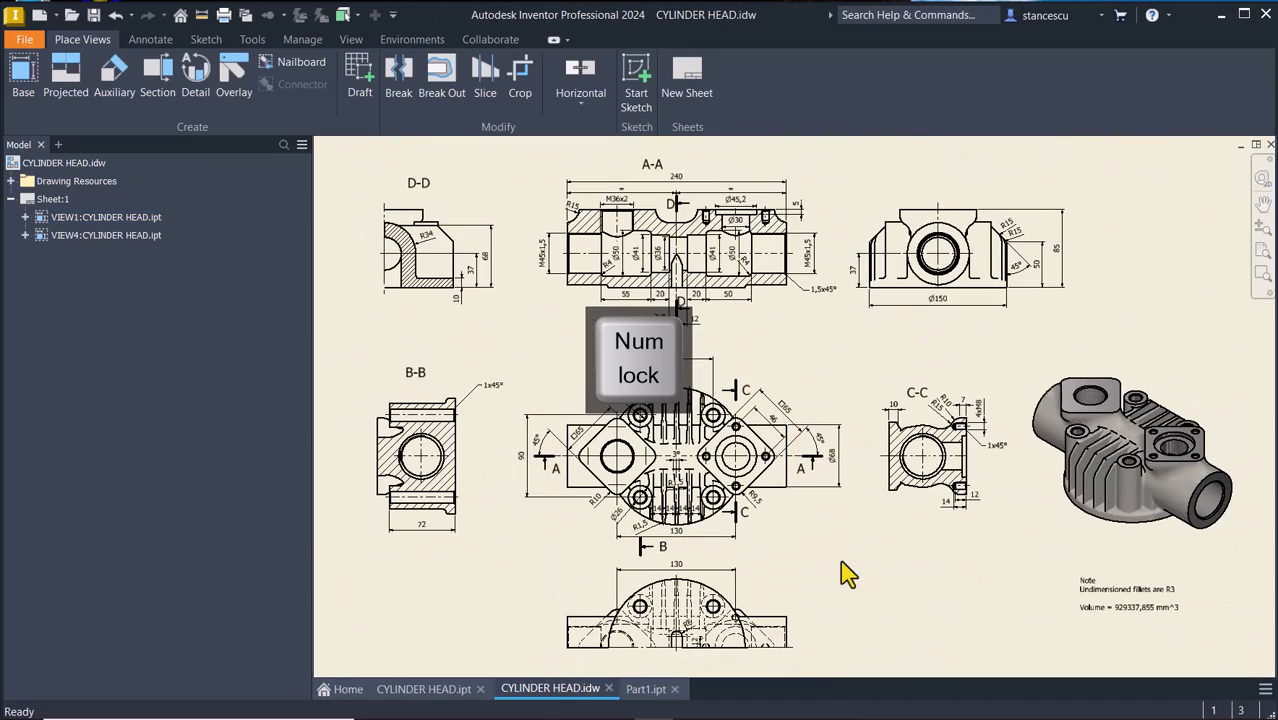
Start a sketch on the underside of the base flange in Part1.ipt and slice the graphics at the sketch plane.
left_click(640, 692)
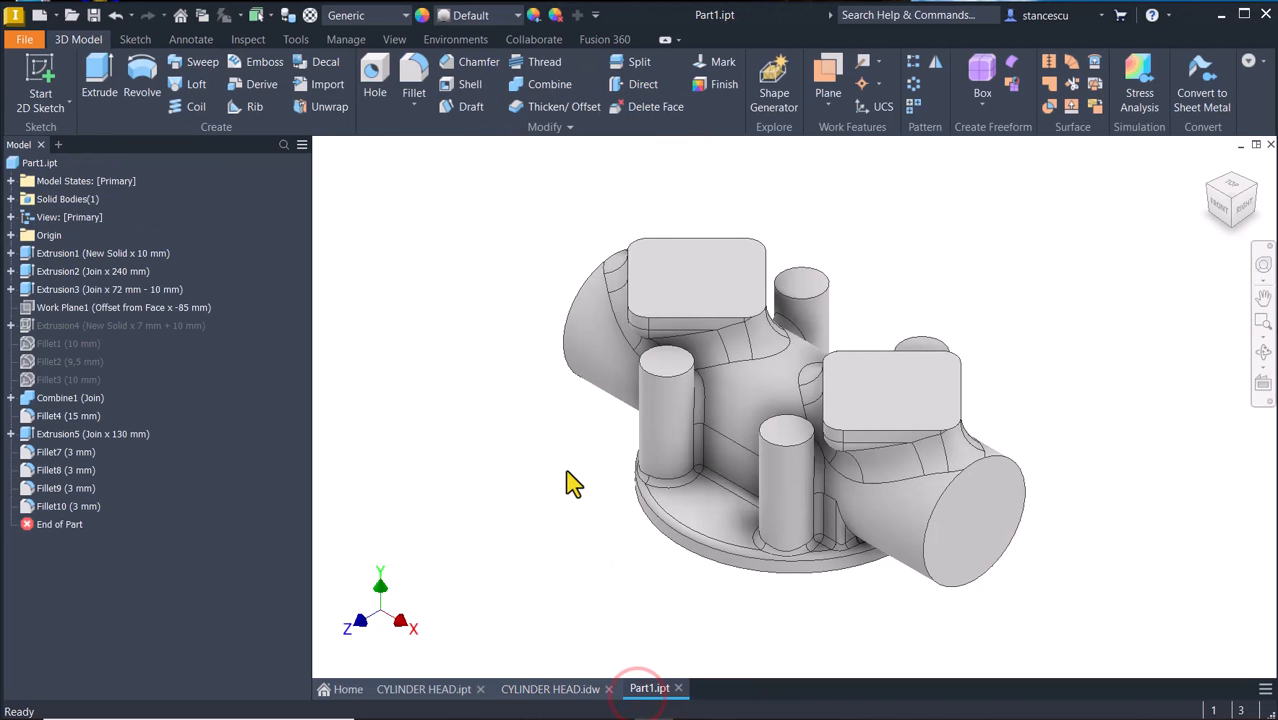
middle_click_drag(662, 297, 816, 463, "shift")
left_click(812, 457)
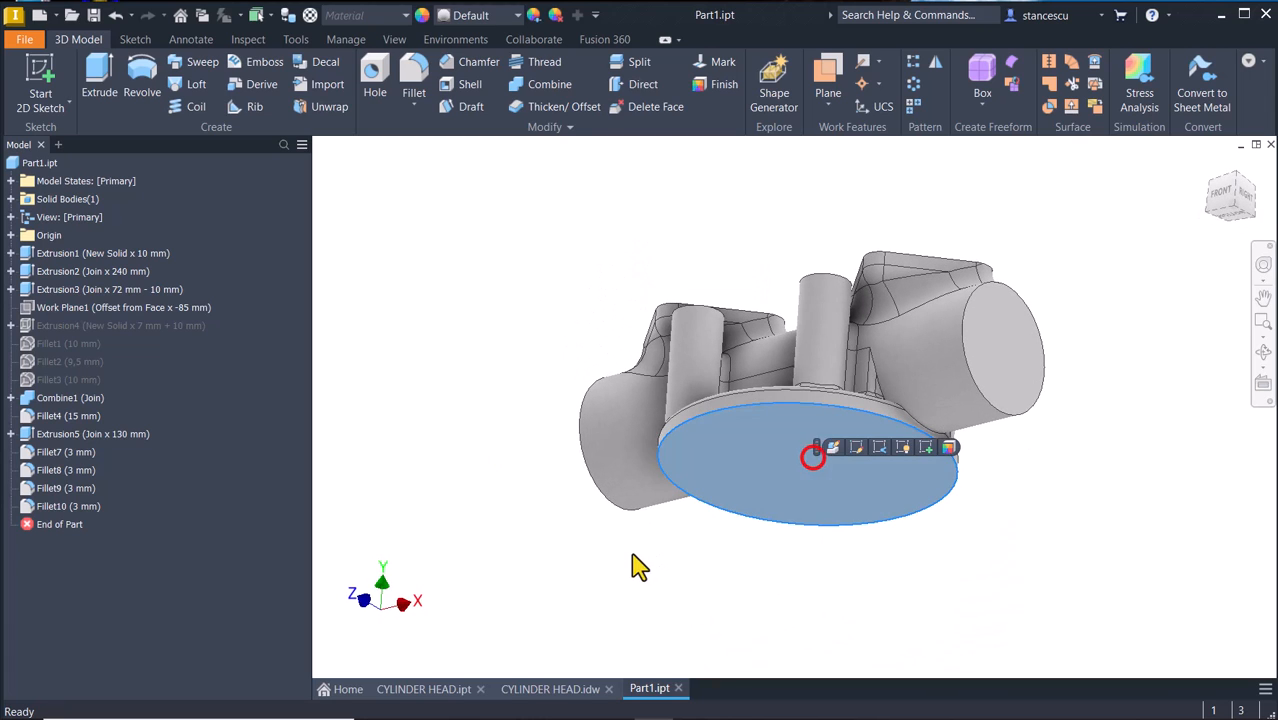
left_click(925, 448)
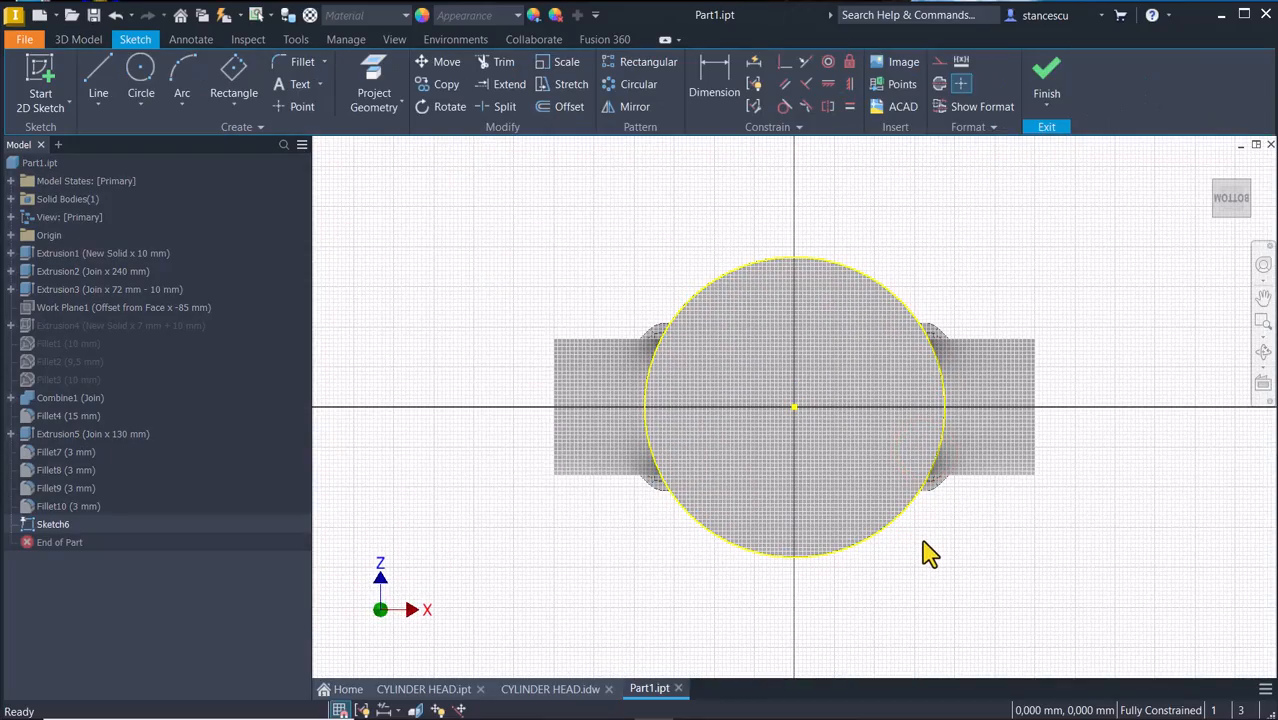
key("F6")
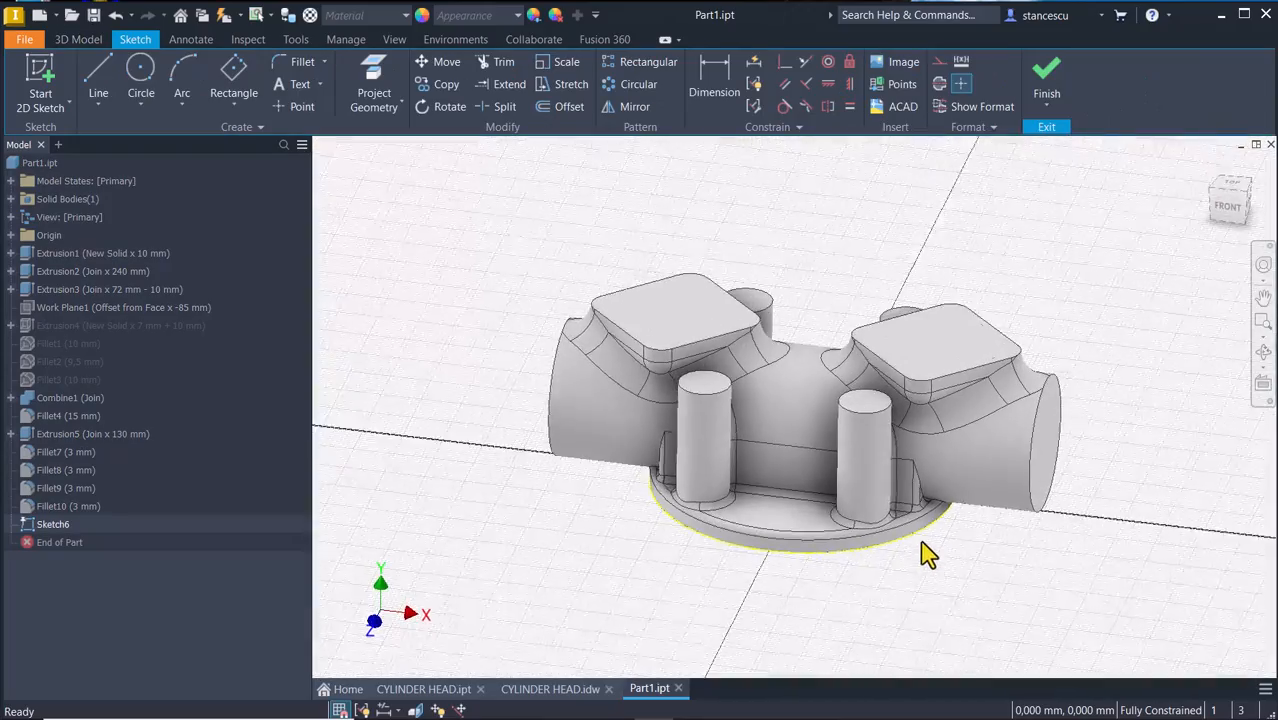
middle_click_drag(928, 556, 715, 585, "shift")
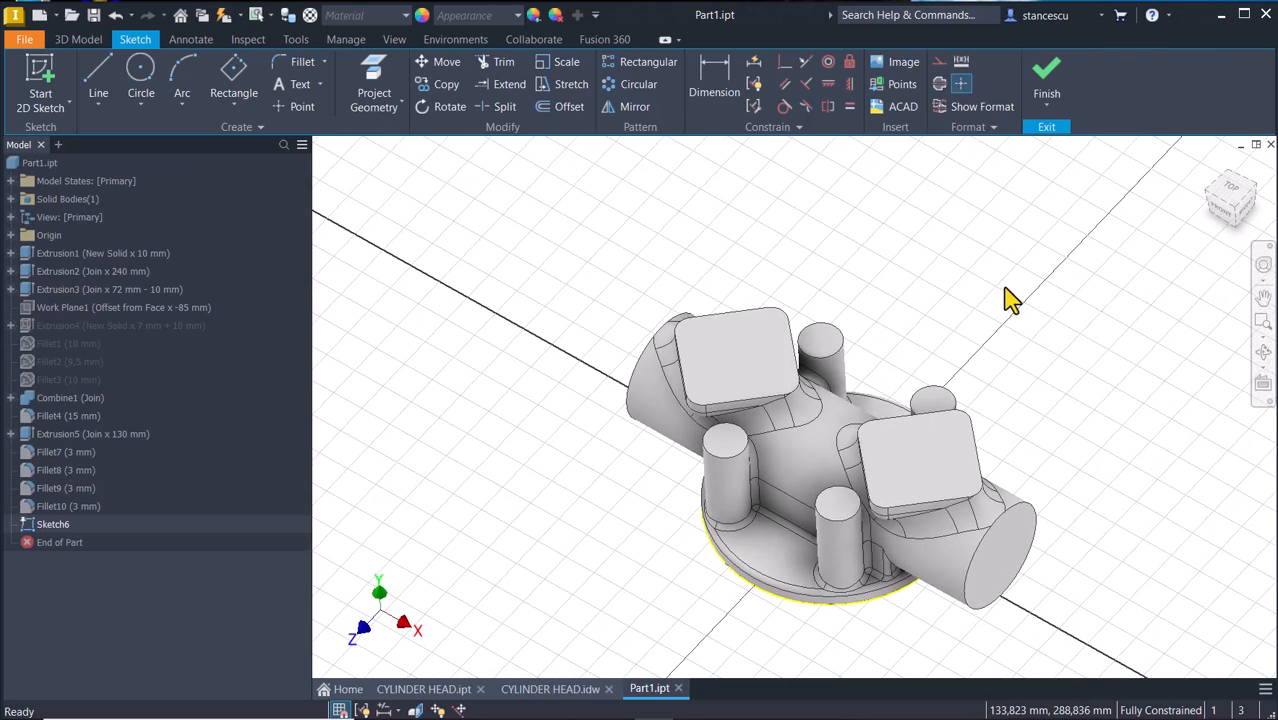
key("F7")
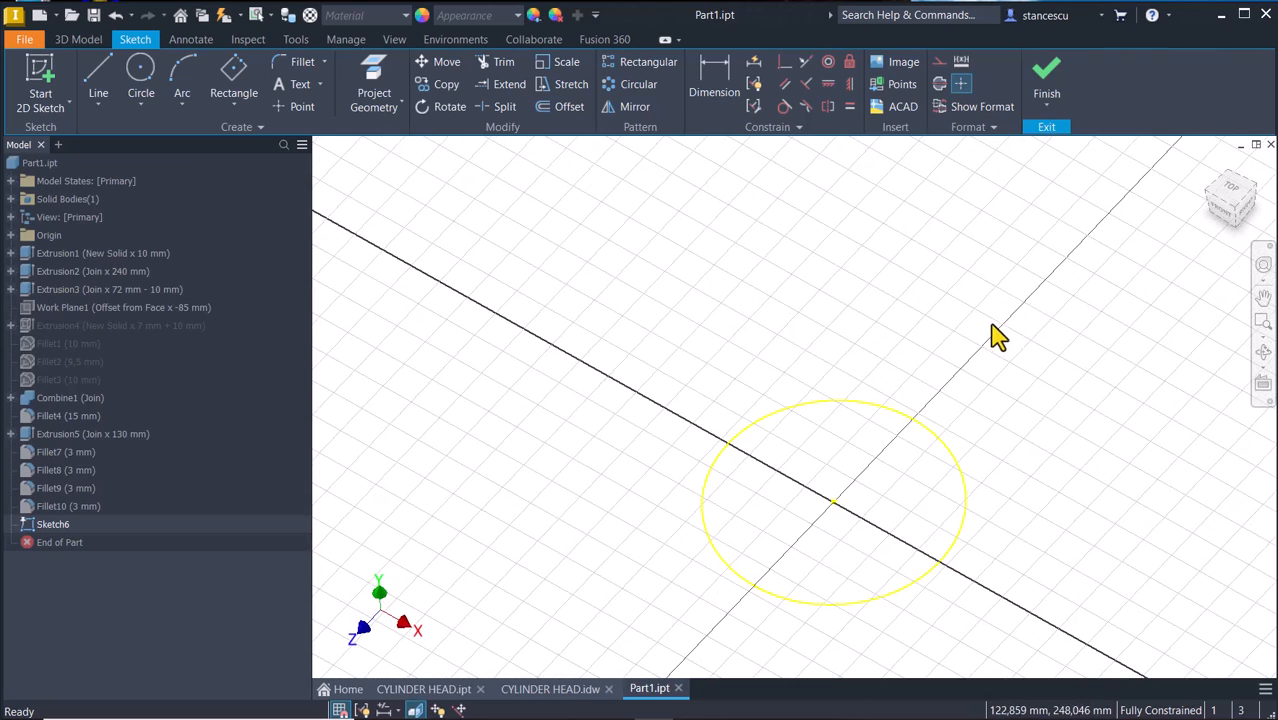
left_click(1234, 192)
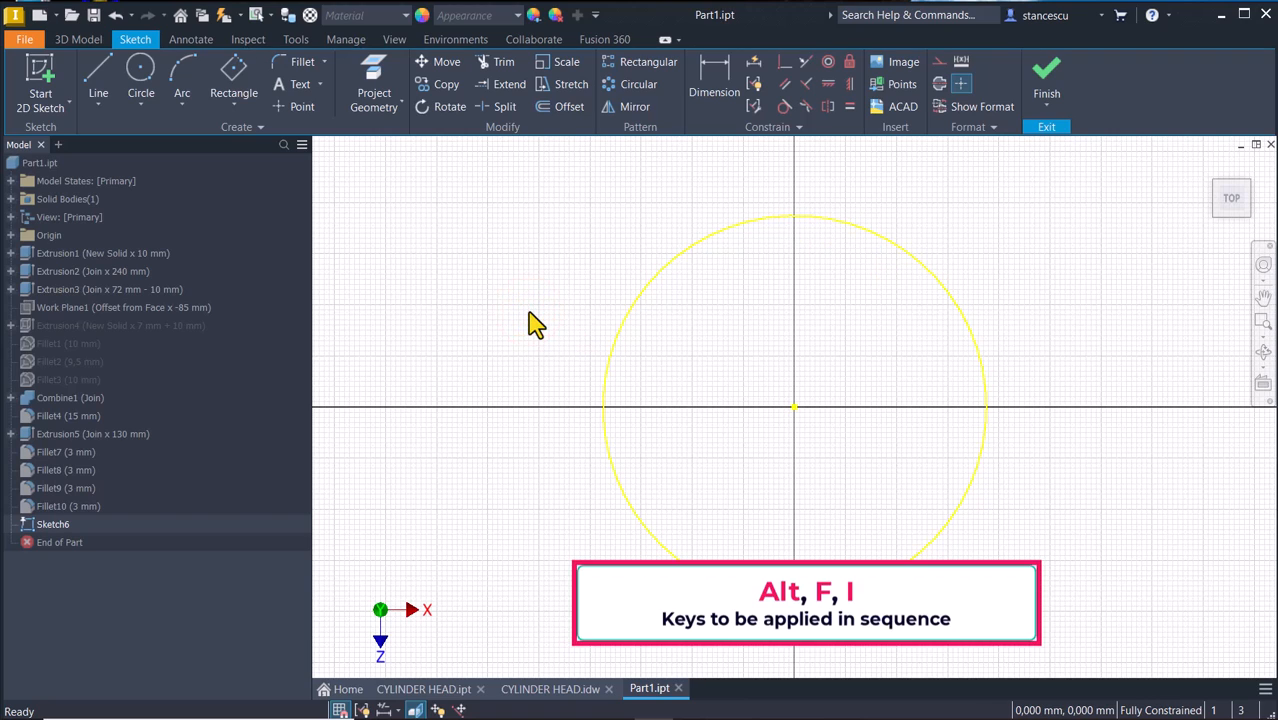
Set the in-canvas color scheme to High Contrast in the application options.
key("alt")
key("f")
key("i")
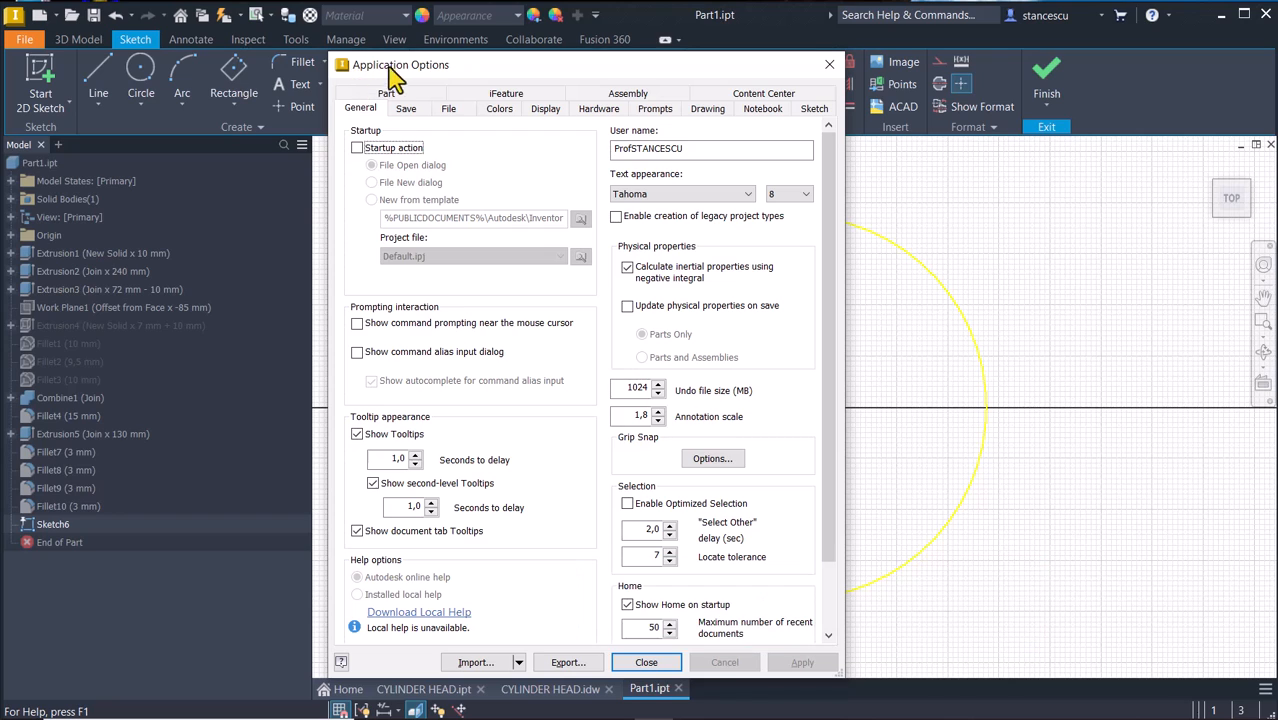
left_click(499, 108)
left_click(400, 516)
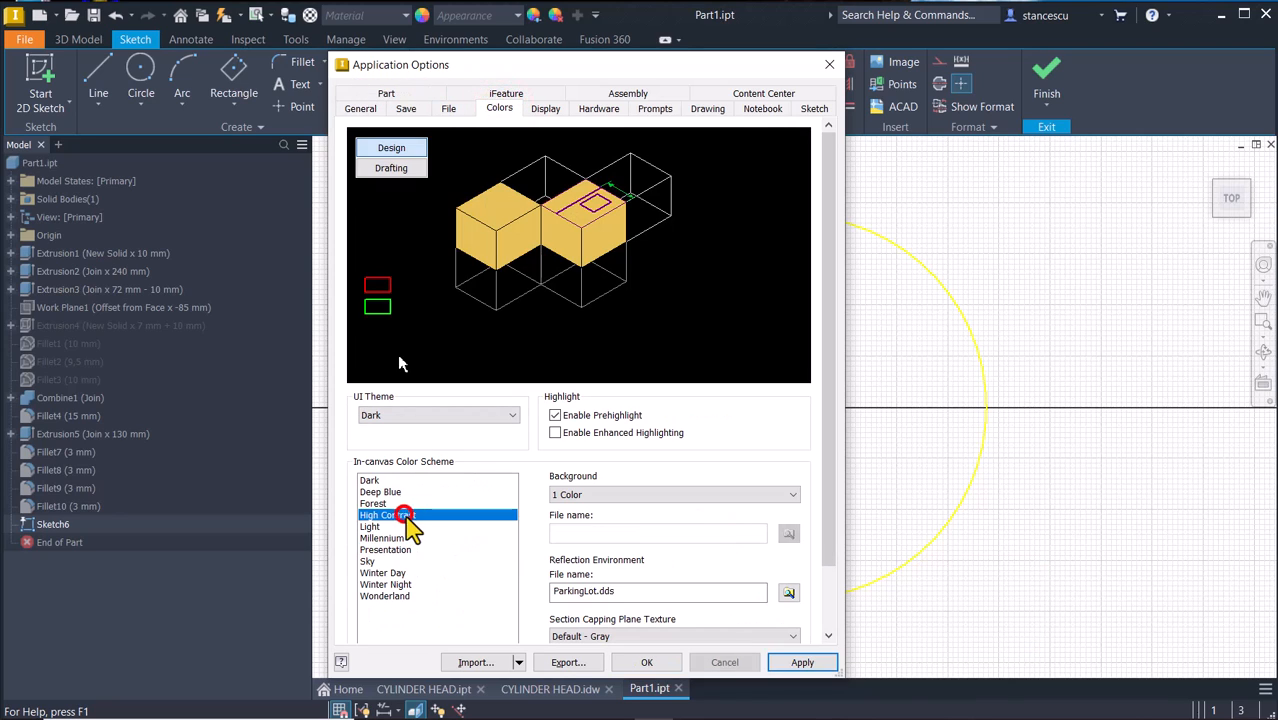
left_click(652, 664)
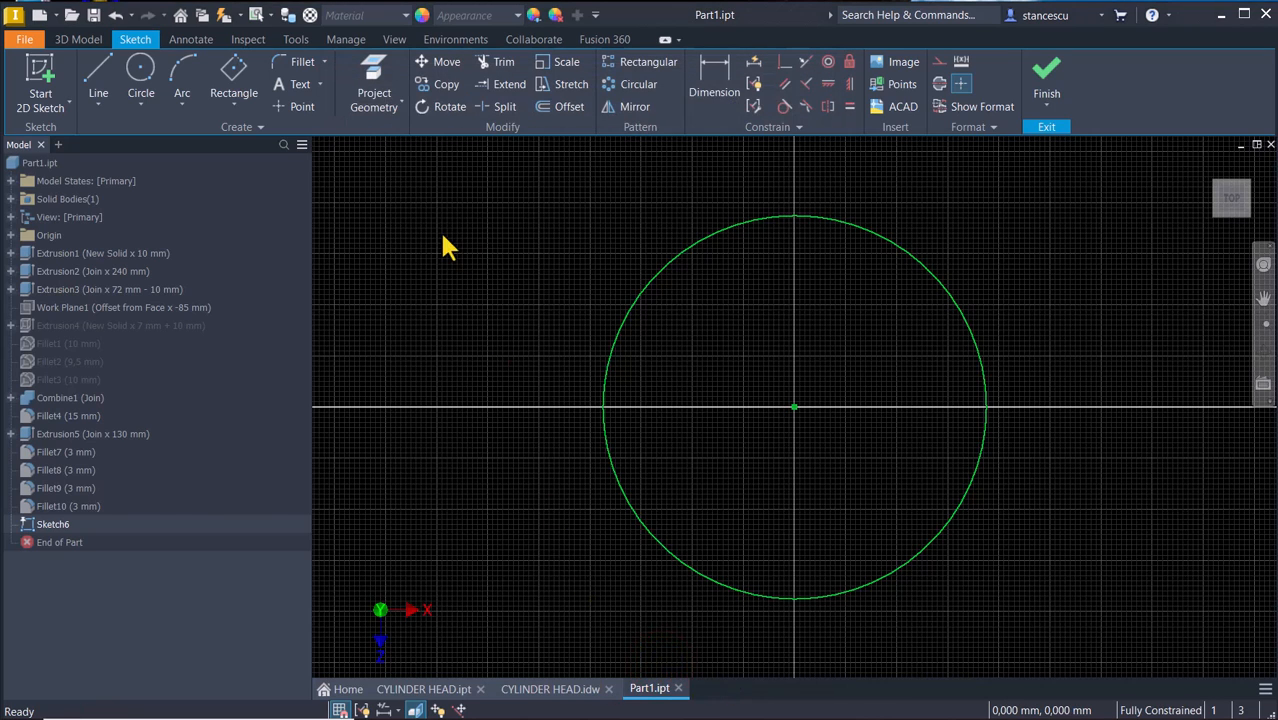
Sketch a tapered open rib outline inside the flange circle: a slanted line about 59 mm long, a tangent end arc and a second slanted line.
left_click(98, 80)
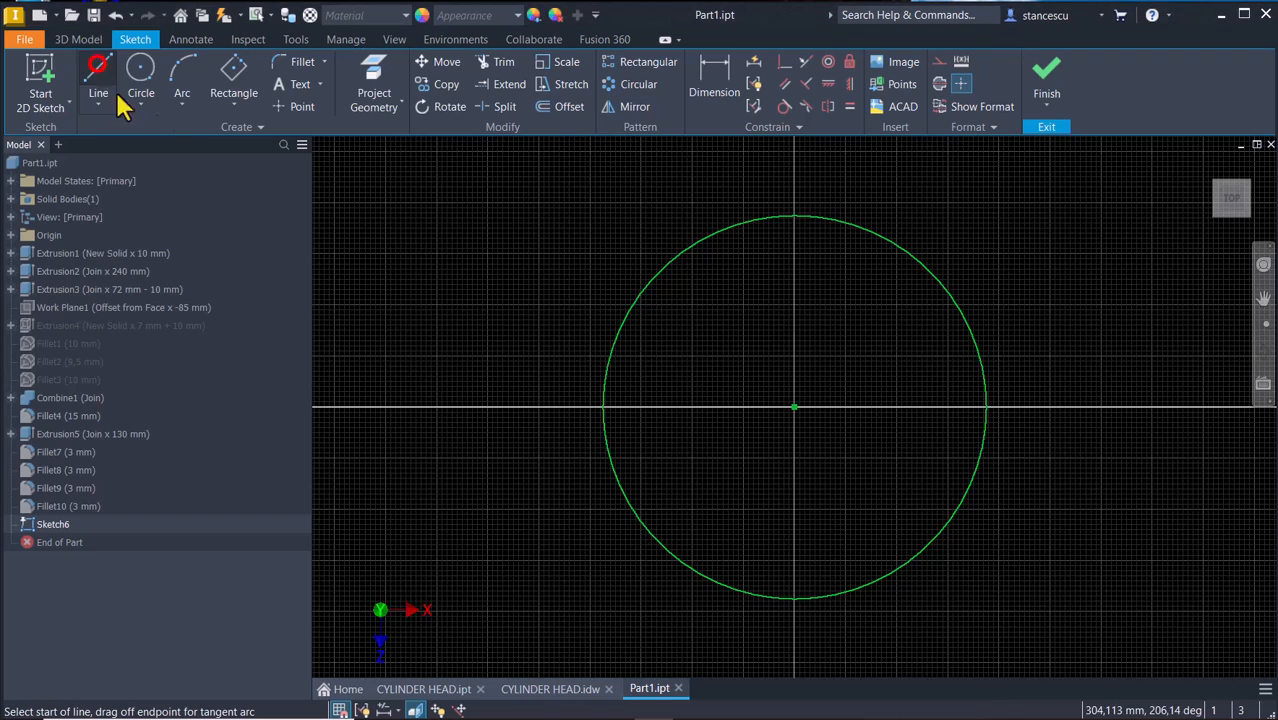
left_click(702, 422)
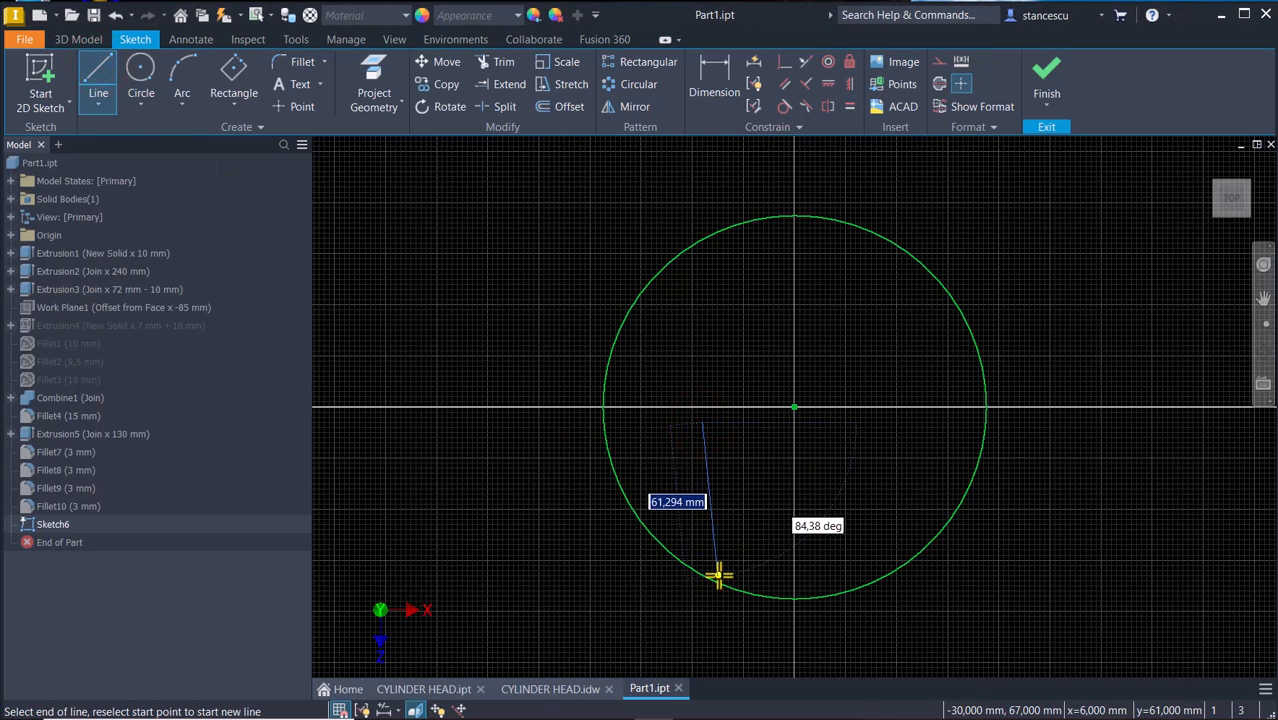
scroll(718, 575, "up", 3)
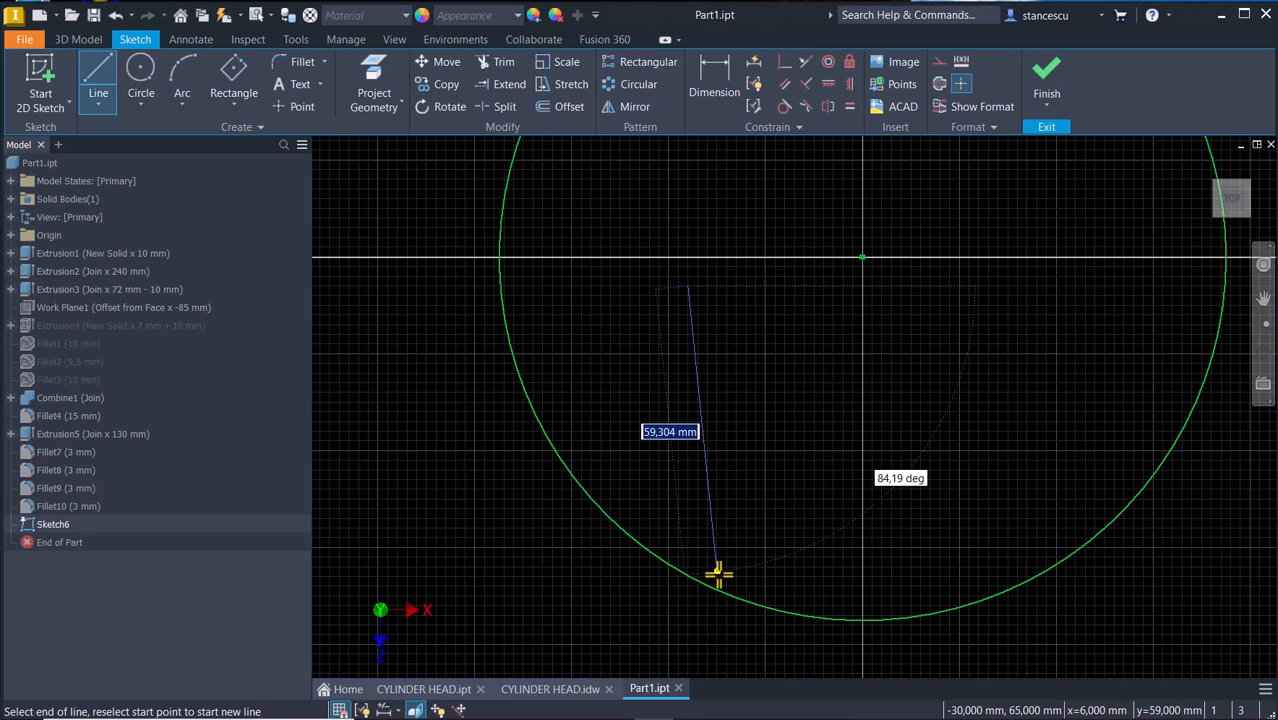
left_click(716, 572)
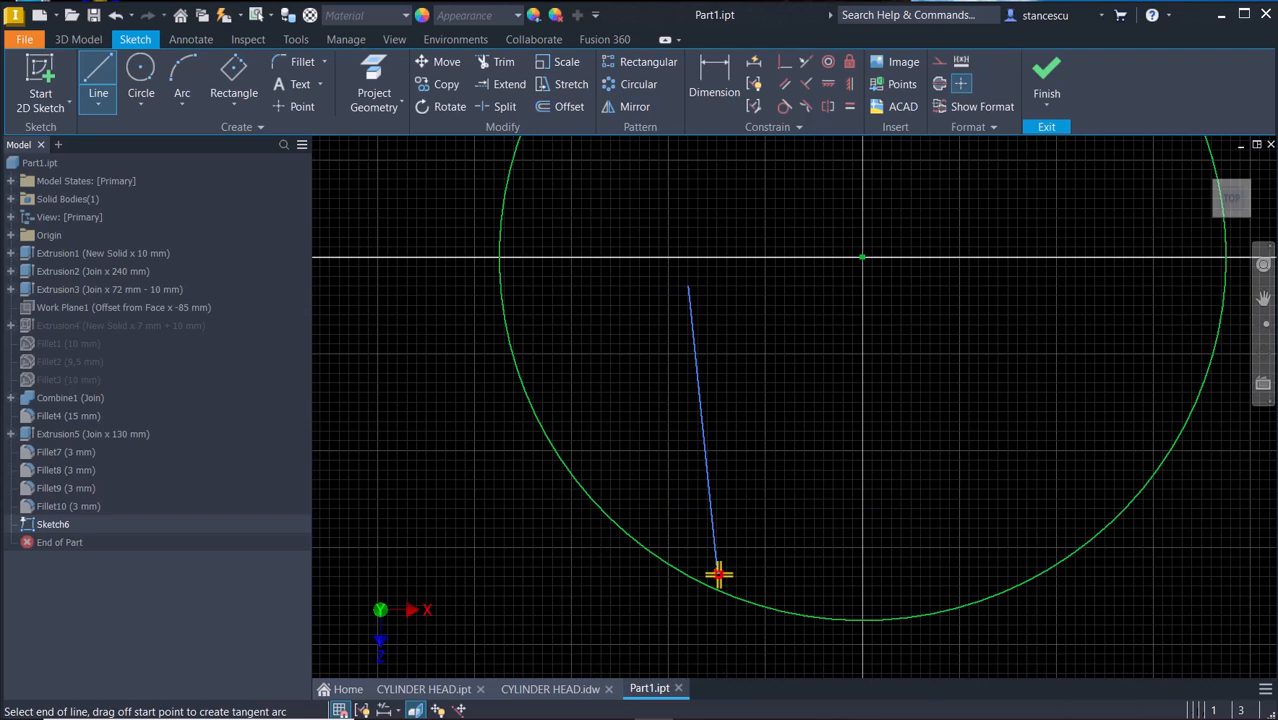
left_click_drag(720, 576, 731, 582)
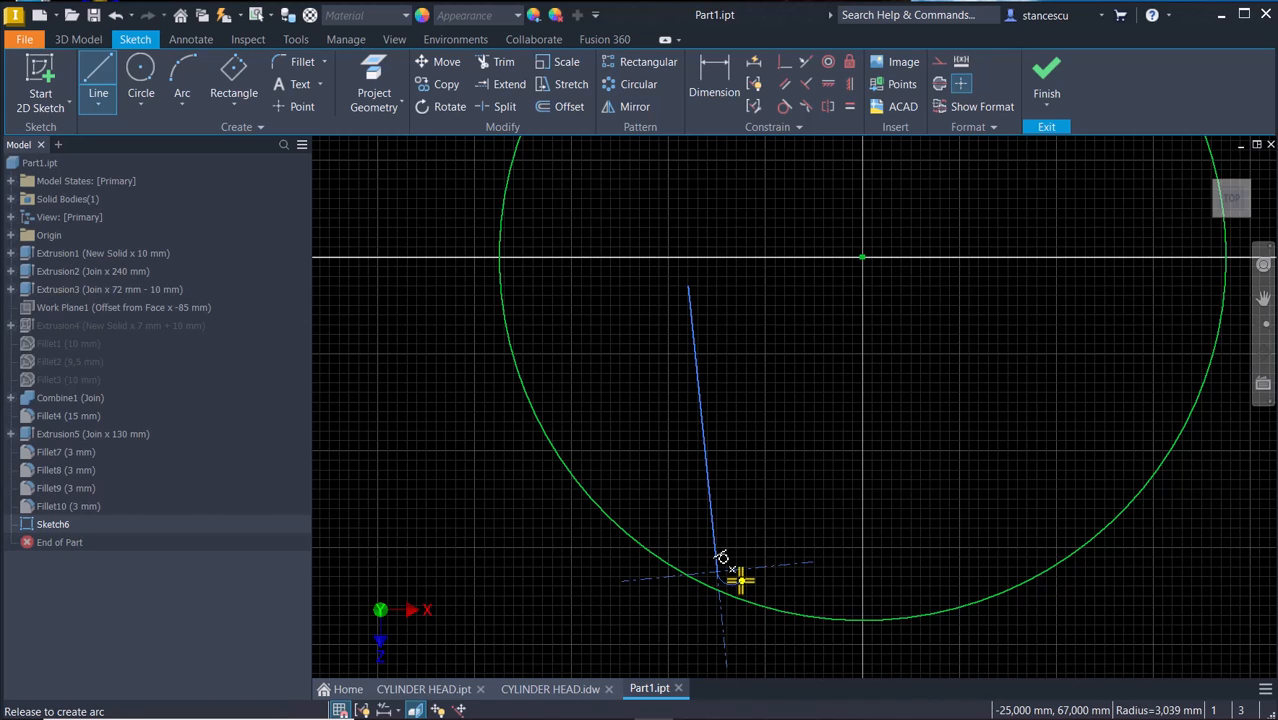
left_click_drag(741, 576, 741, 572)
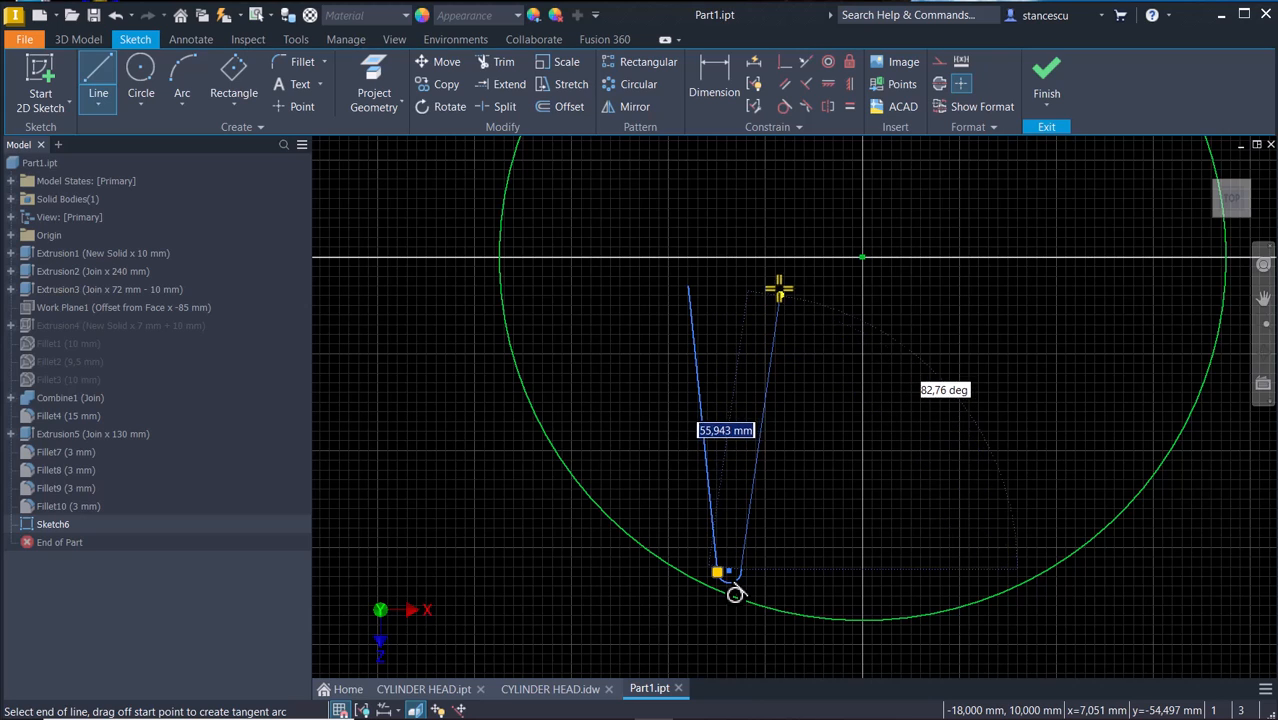
left_click(780, 286)
right_click(780, 287)
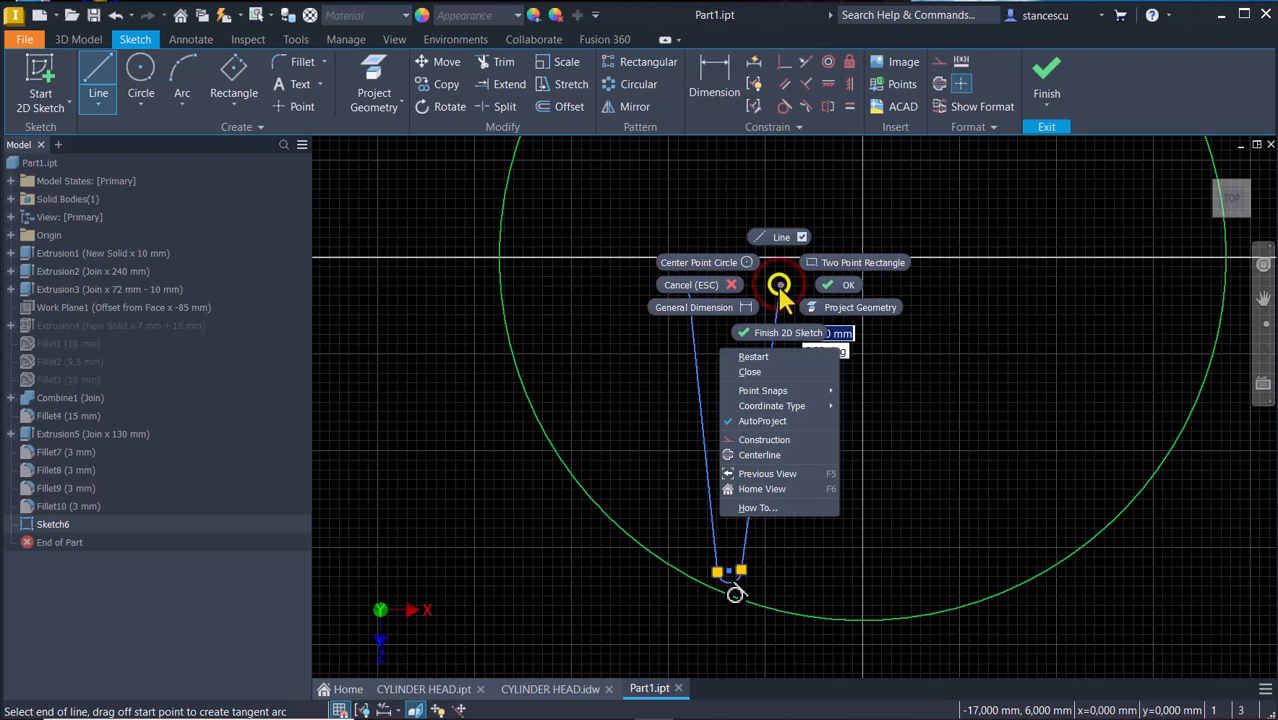
Close the rib outline with a straight line across its wide end and make that line coincident with the flange circle's center point.
left_click(765, 375)
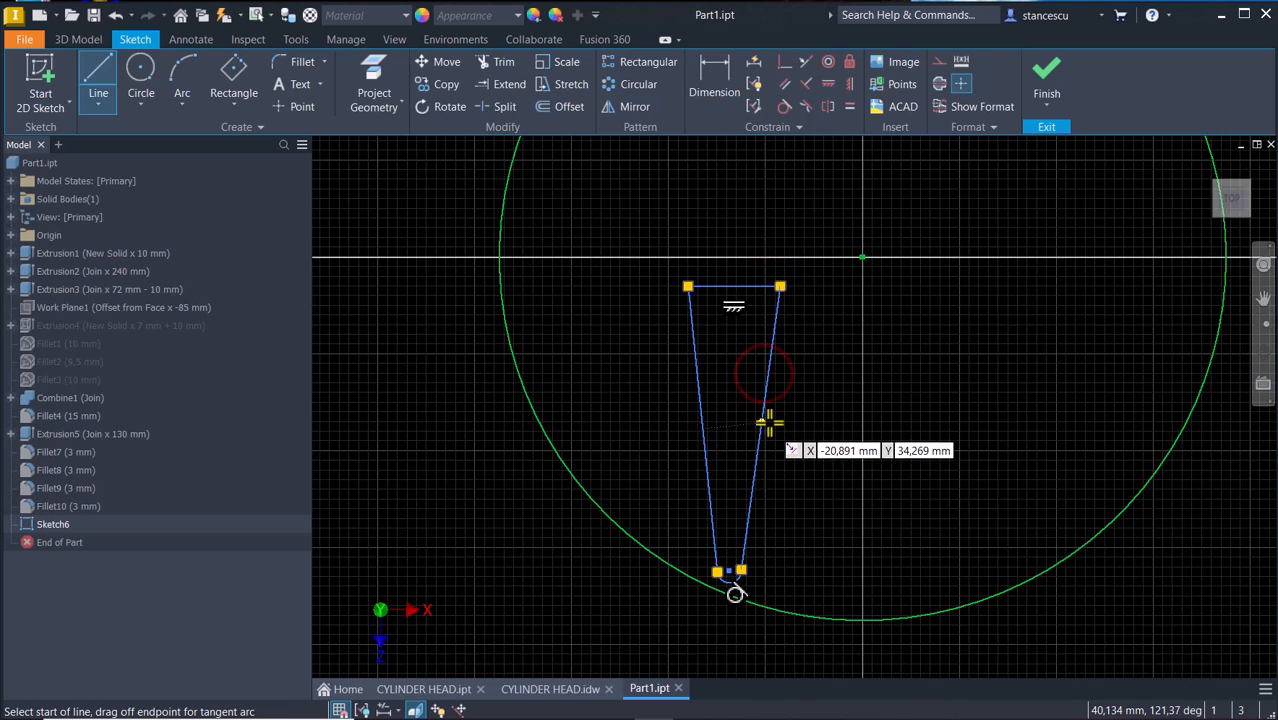
left_click(784, 63)
left_click(760, 290)
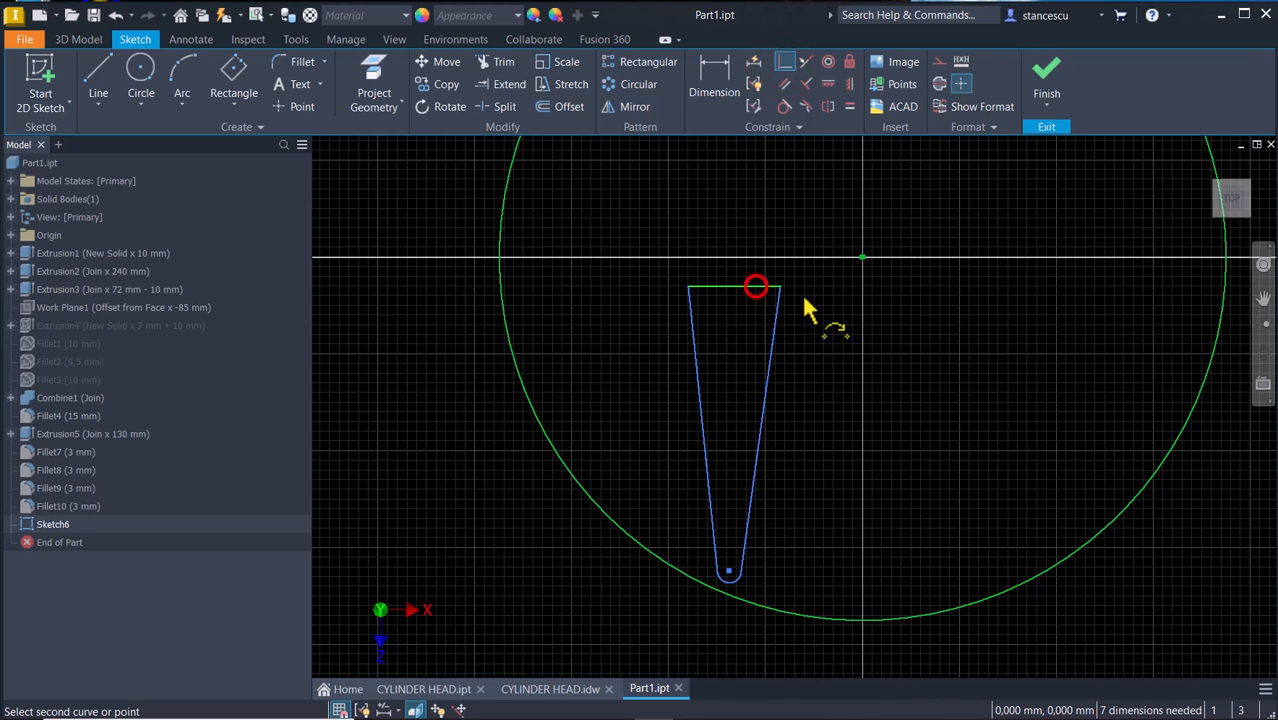
left_click(860, 261)
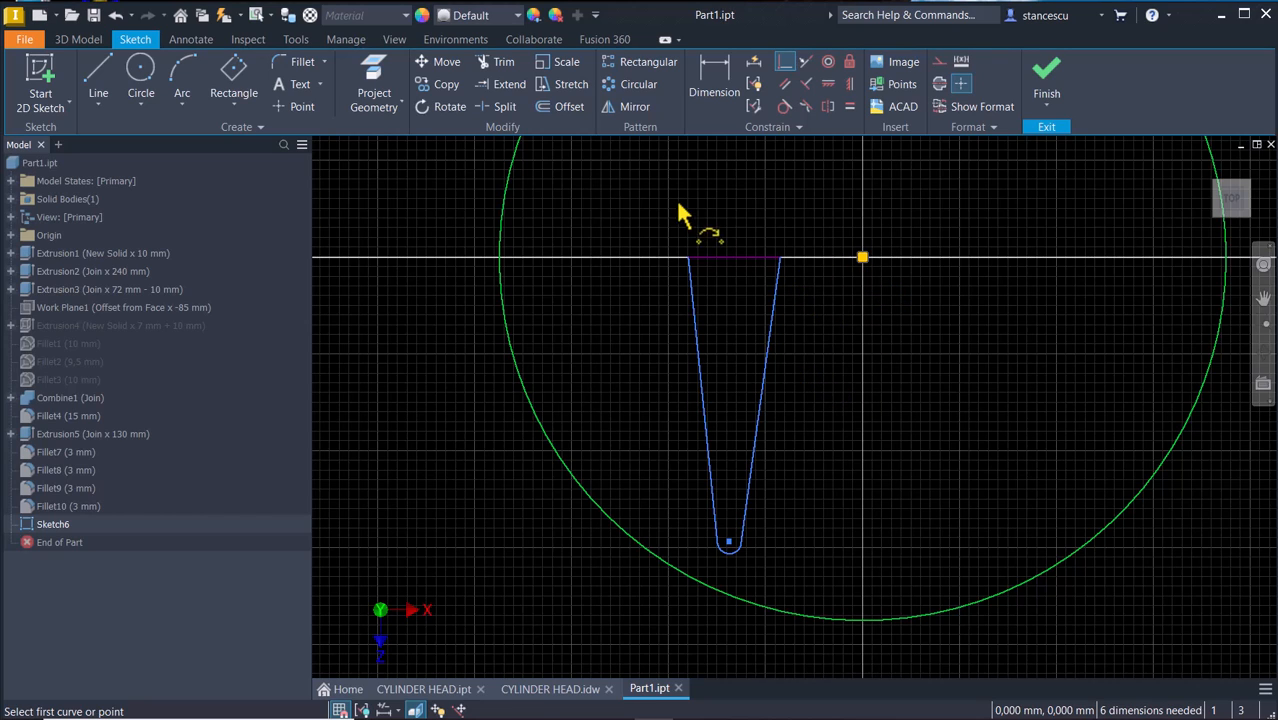
Make the rib outline's end arc tangent to the projected flange circle.
left_click(783, 106)
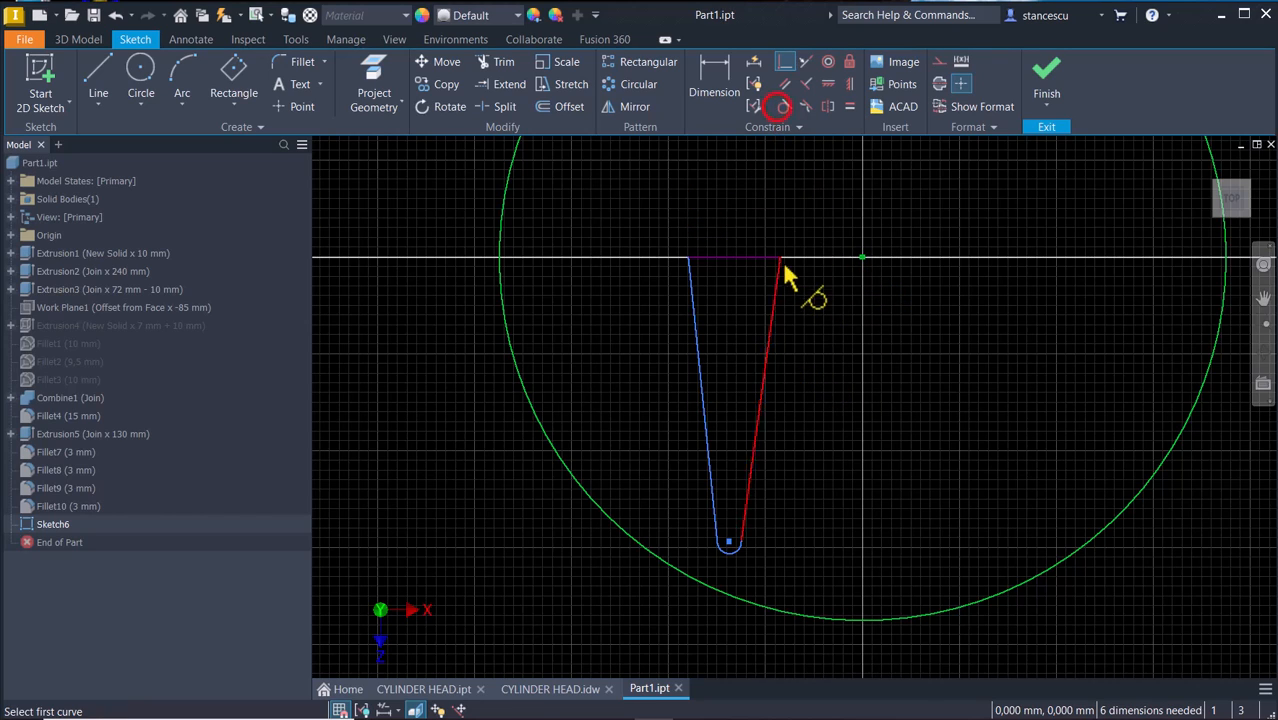
left_click(727, 563)
left_click(727, 603)
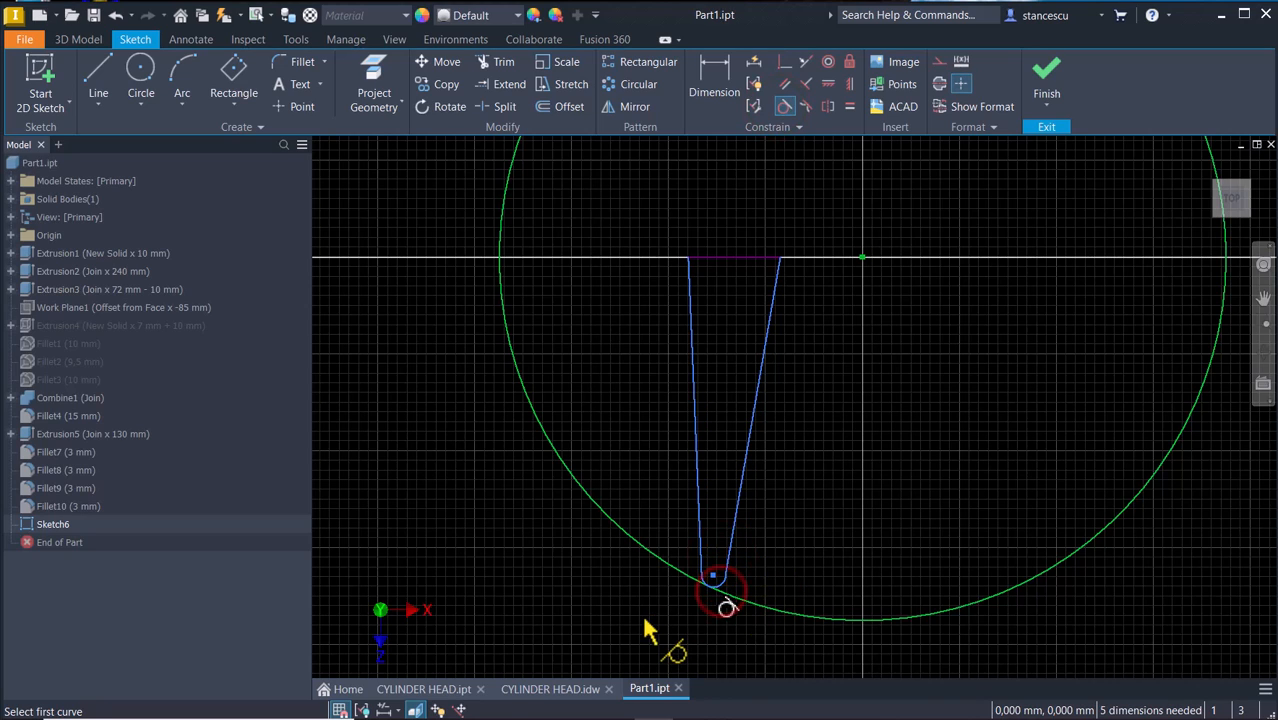
Apply an Equal constraint to the two slanted sides of the rib outline.
left_click(850, 106)
left_click(701, 394)
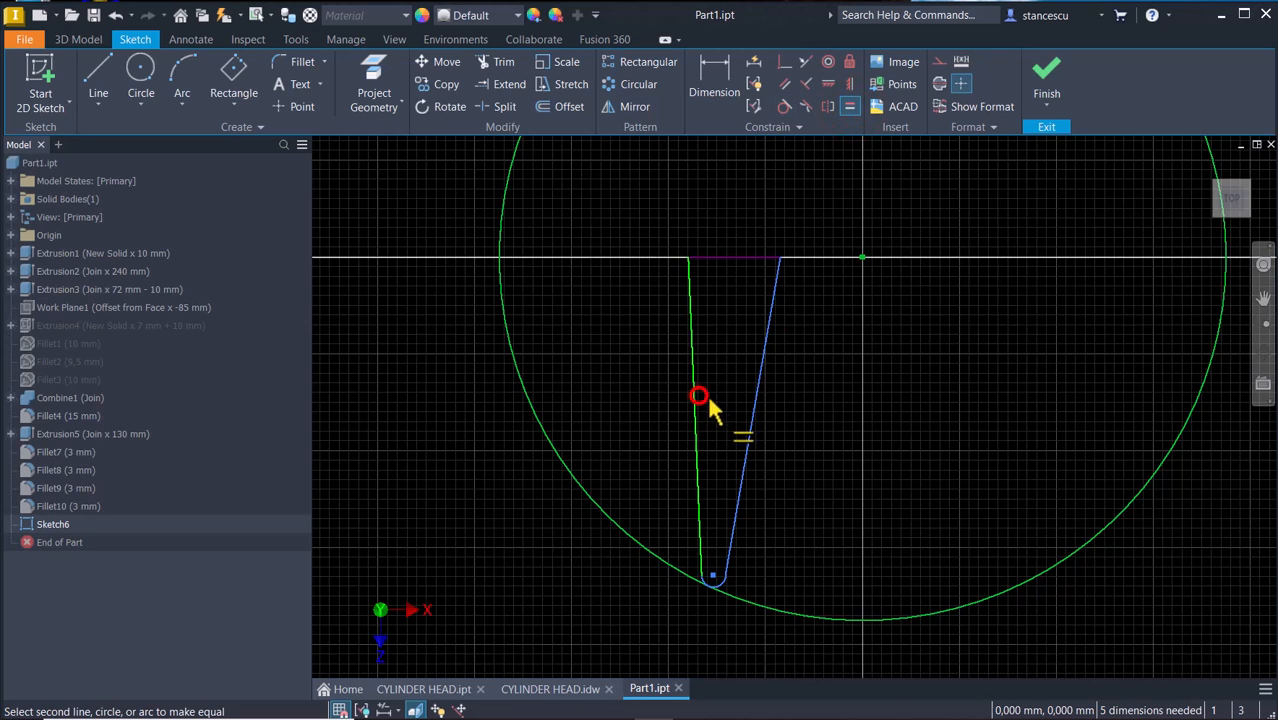
left_click(748, 427)
left_click(748, 427)
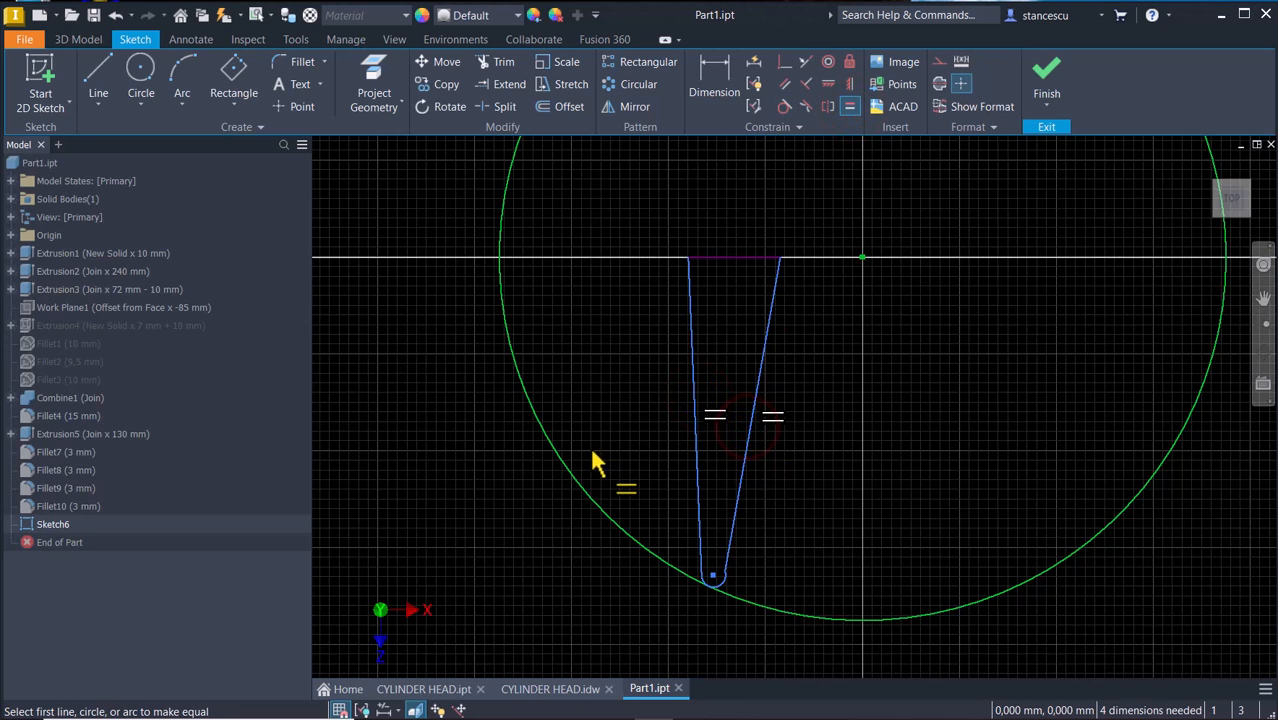
Apply a Tangent constraint between the rib outline's end arc and its right slanted side.
left_click(785, 107)
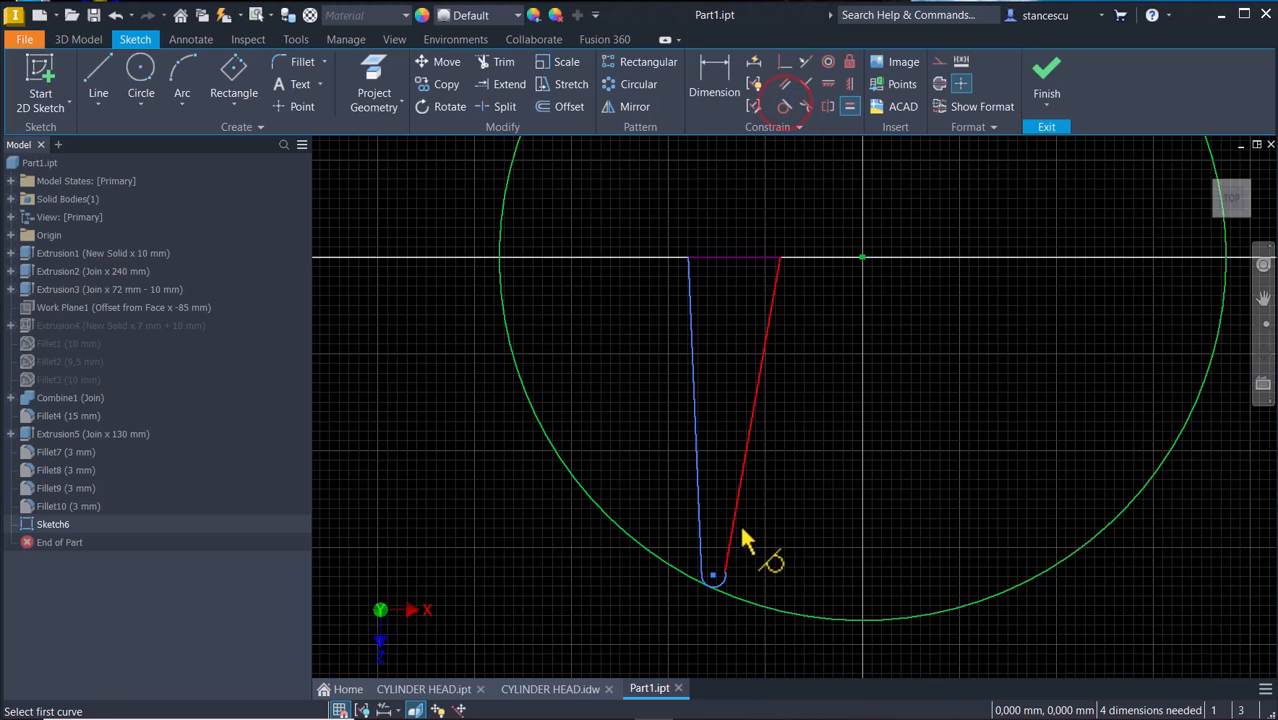
scroll(730, 588, "up", 2)
left_click(730, 591)
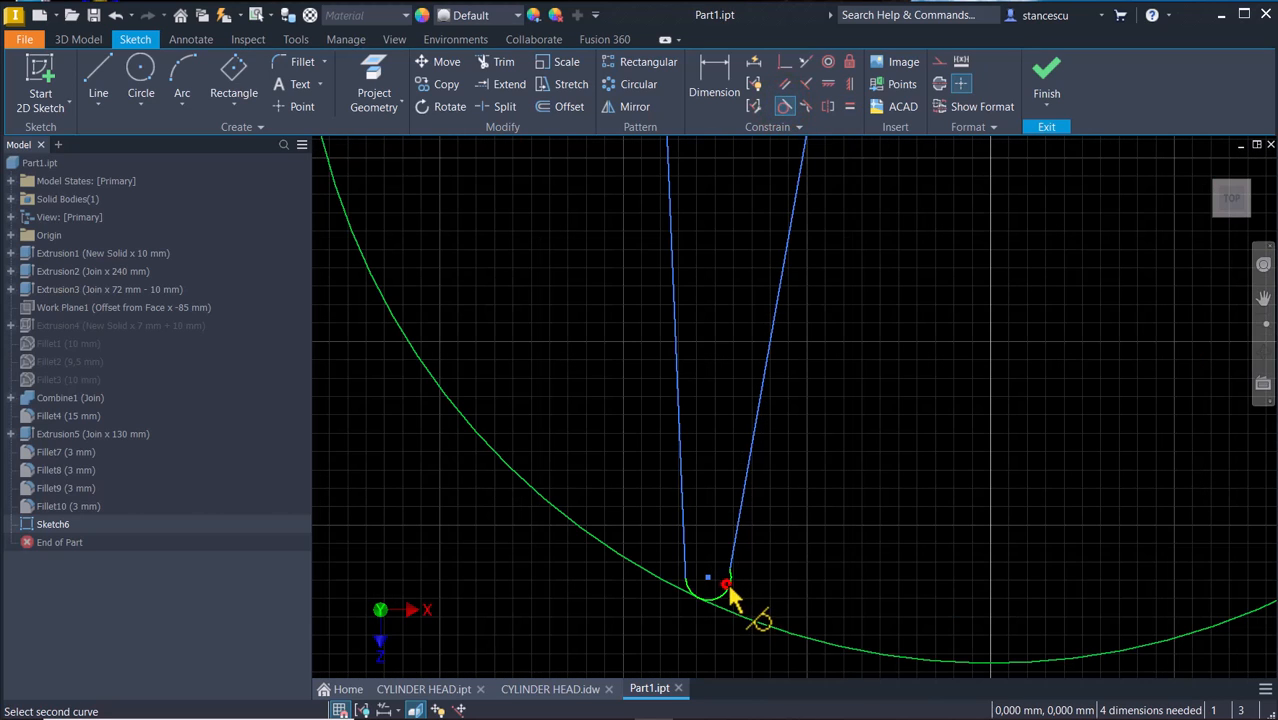
Make the tapered profile's end arc tangent to its right side line.
left_click(738, 569)
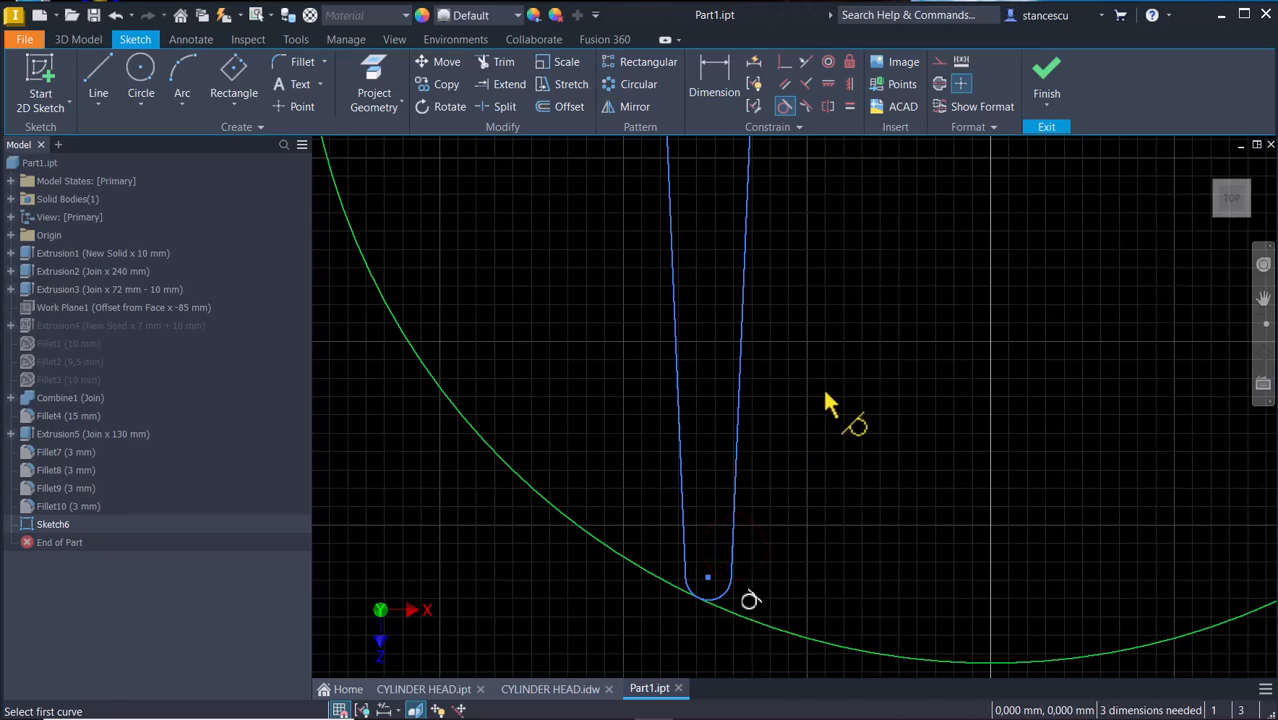
key("Num_Lock")
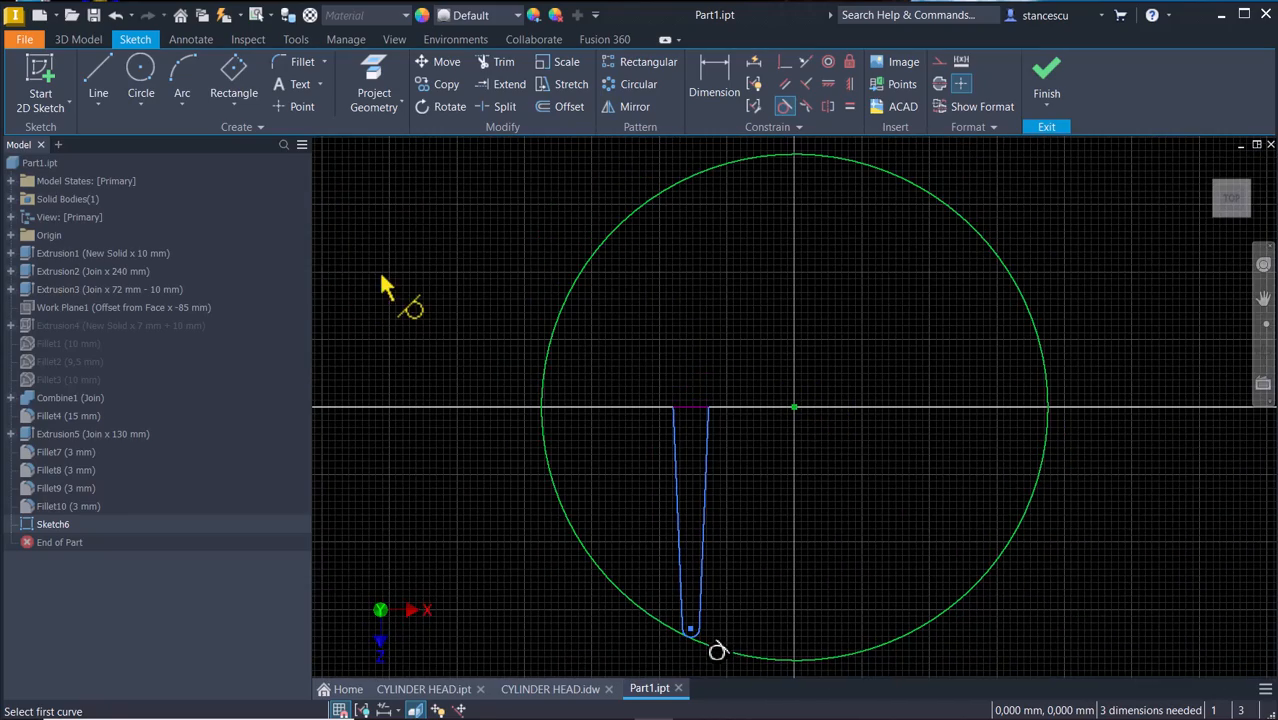
middle_click_drag(598, 502, 617, 326)
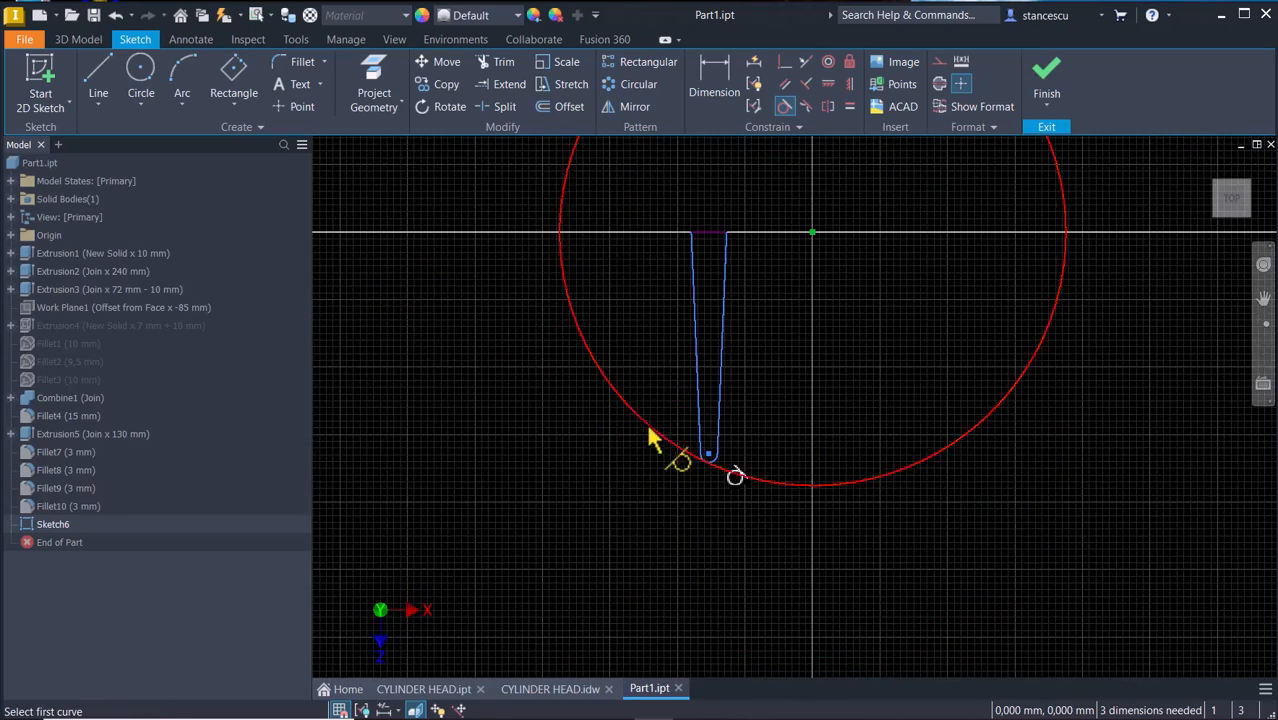
scroll(650, 428, "down", 3)
left_click(785, 518)
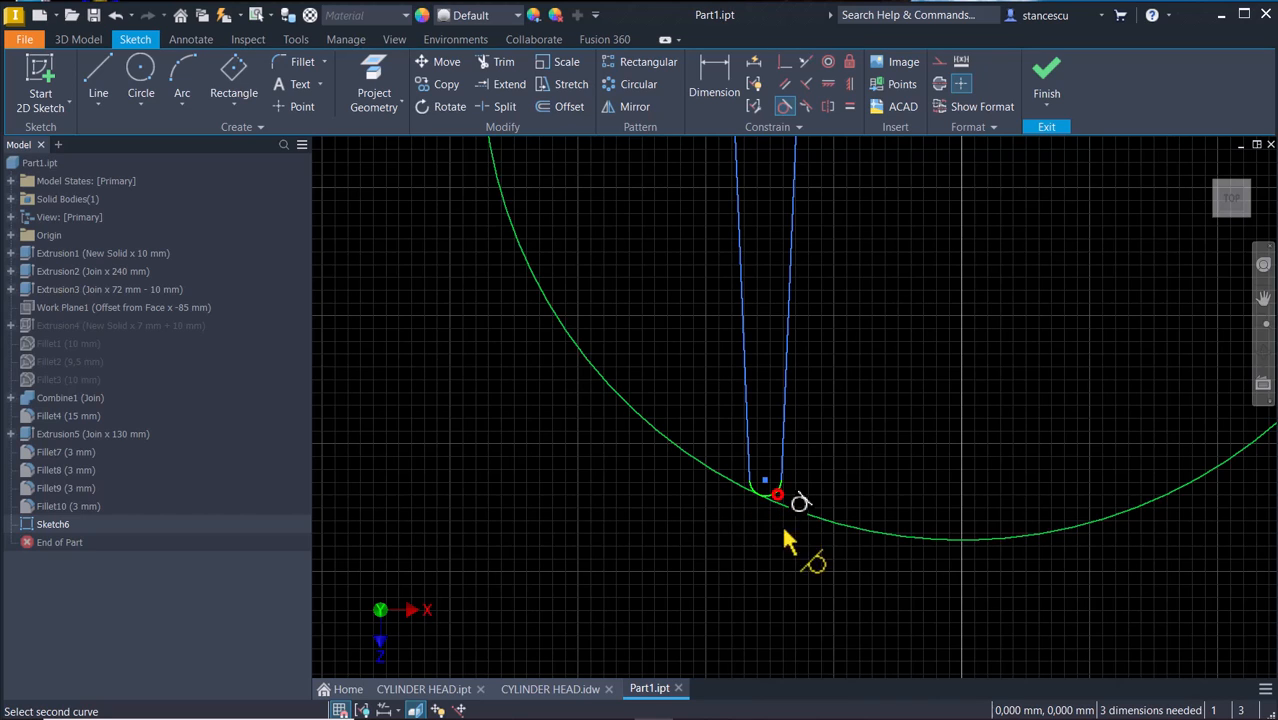
Dimension the tapered profile's end arc with a radius of 1,5 mm.
left_click(730, 90)
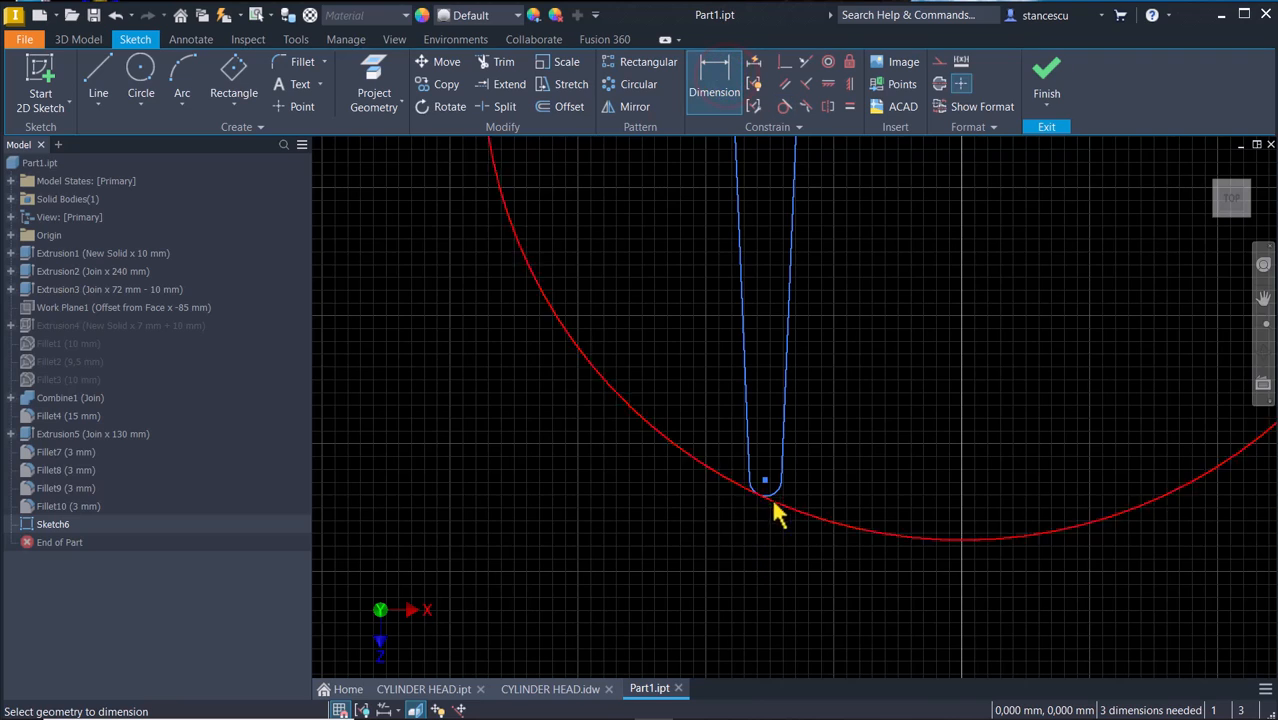
left_click(780, 527)
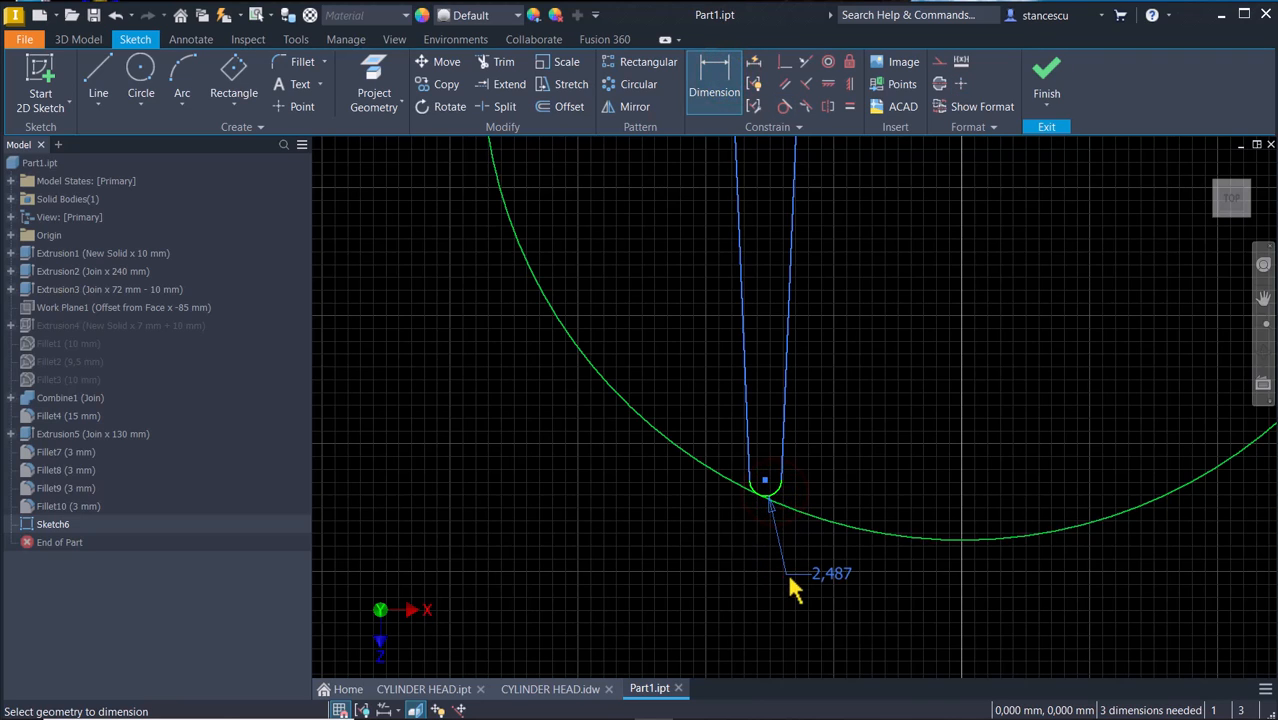
left_click(789, 578)
type("1,5")
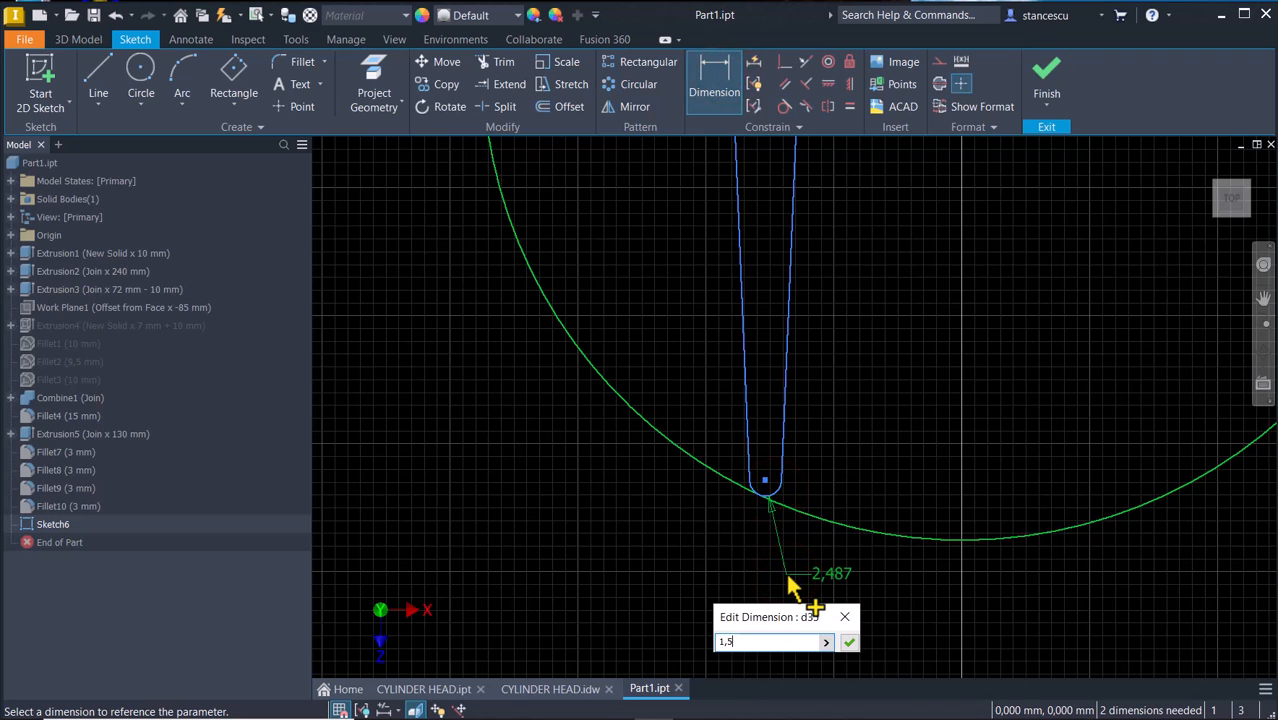
key("Return")
Dimension the angle between the tapered profile's two side lines as 3 degrees.
middle_click_drag(808, 355, 835, 550)
left_click(751, 318)
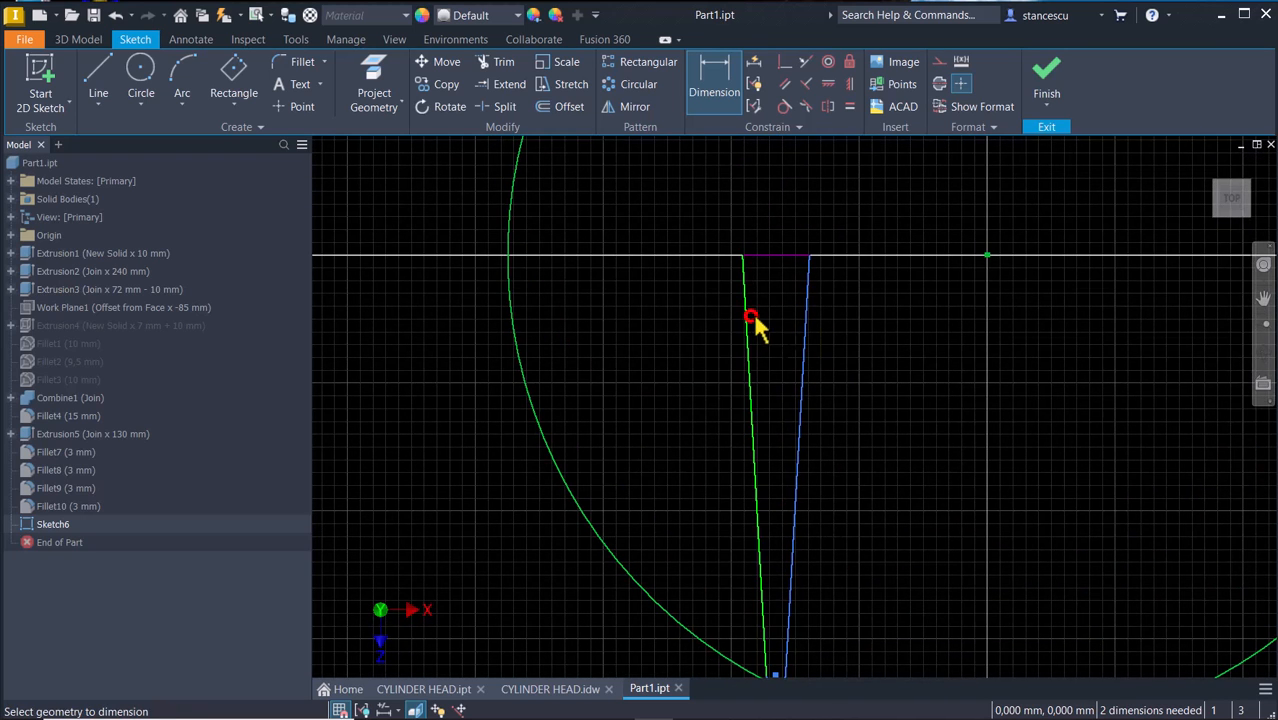
left_click(805, 342)
left_click(779, 209)
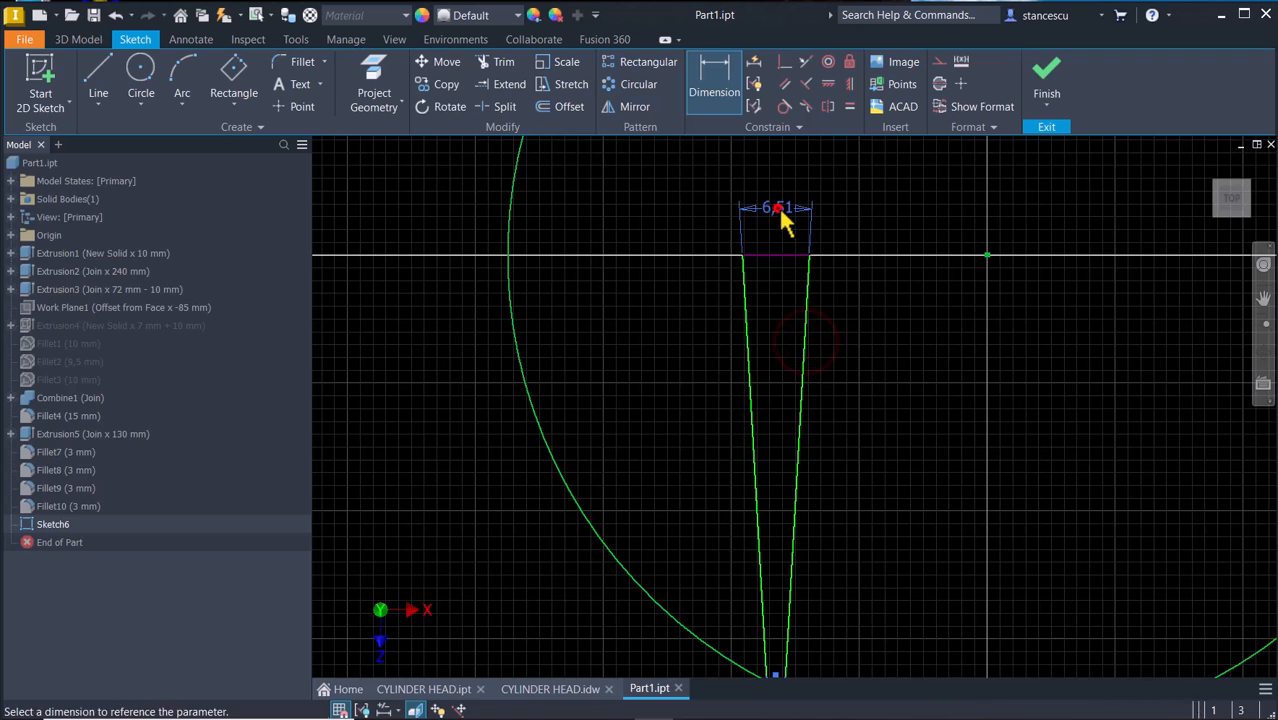
left_click(779, 209)
type("3")
key("Return")
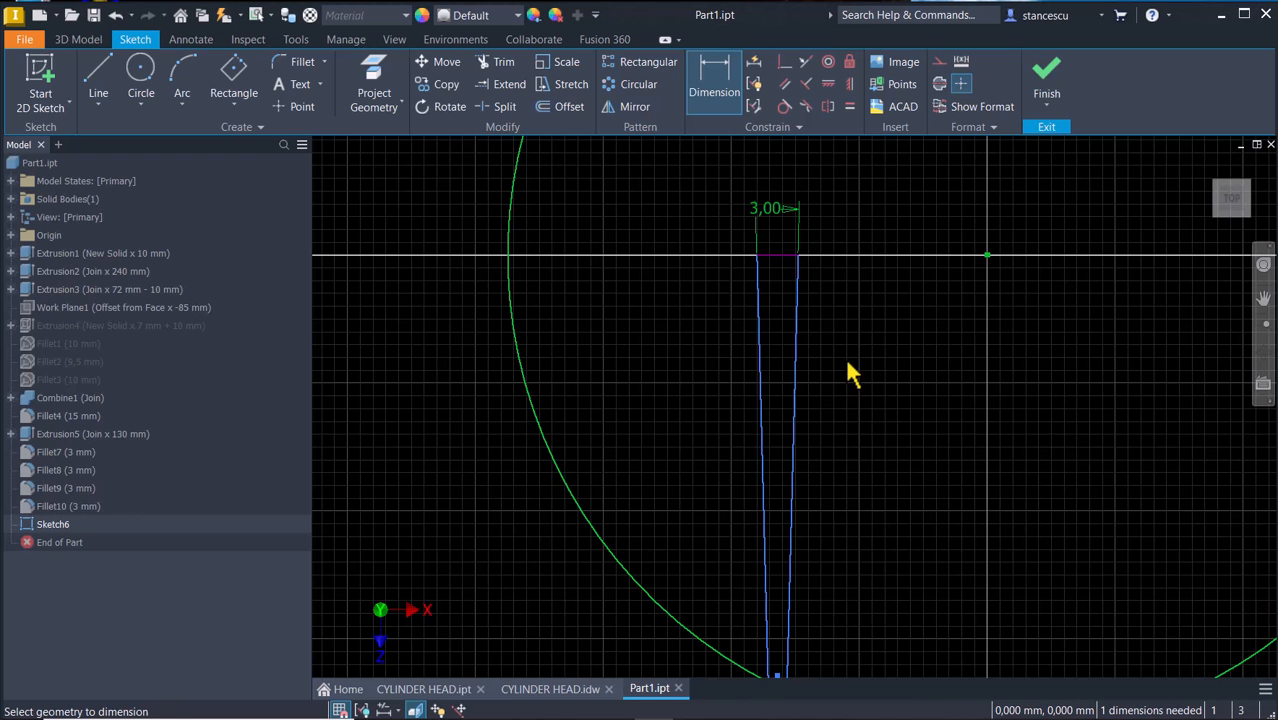
Dimension the horizontal distance from the end arc's centre to the circle's centre point as 14 mm.
middle_click_drag(859, 481, 878, 383)
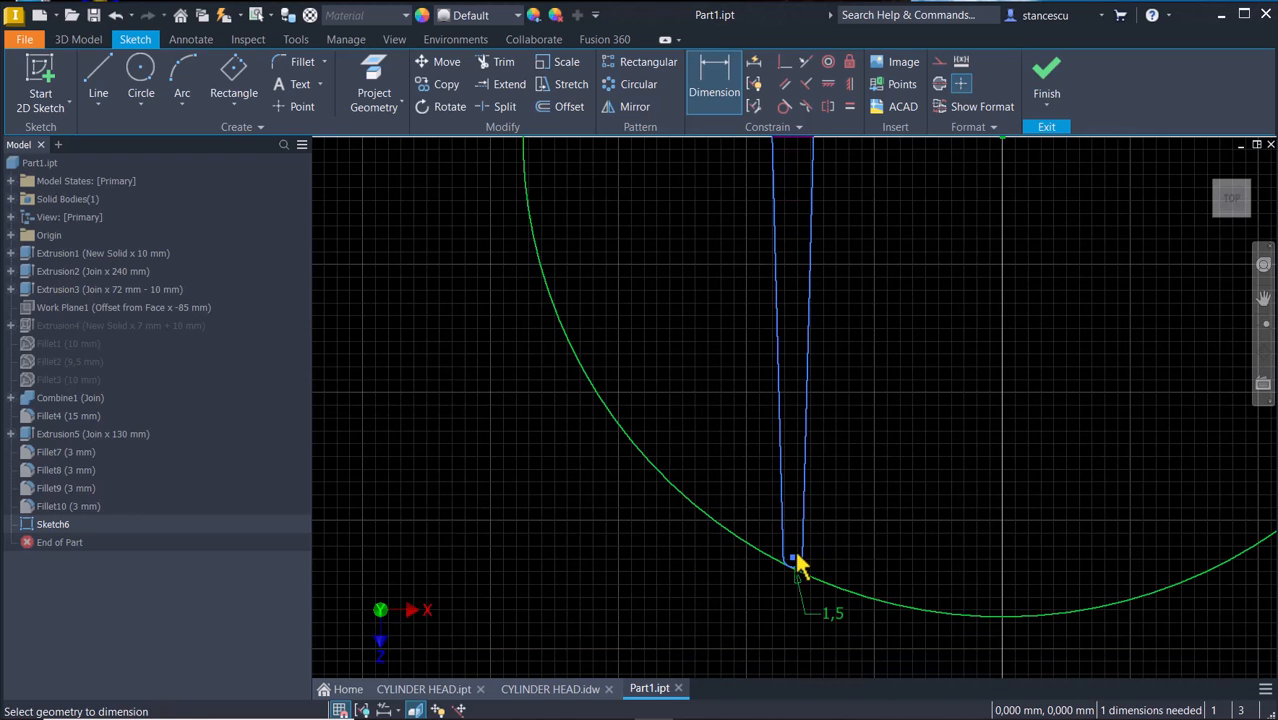
middle_click_drag(928, 234, 852, 486)
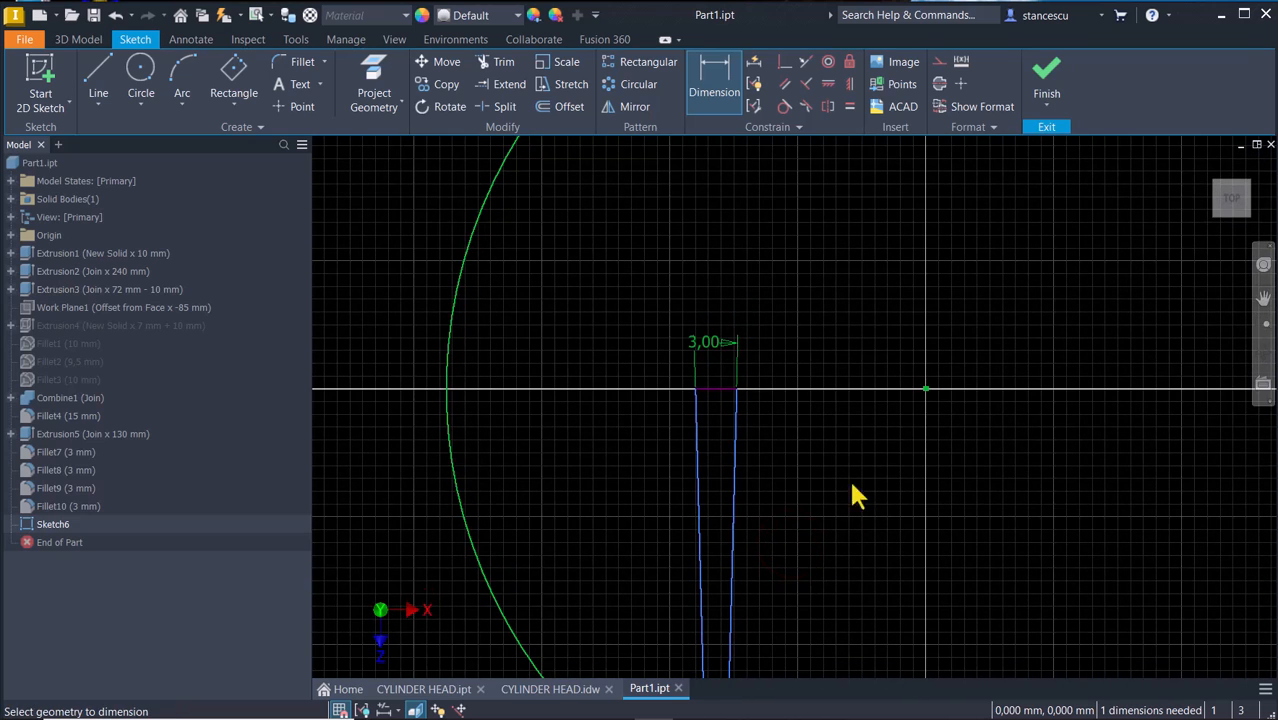
left_click(925, 389)
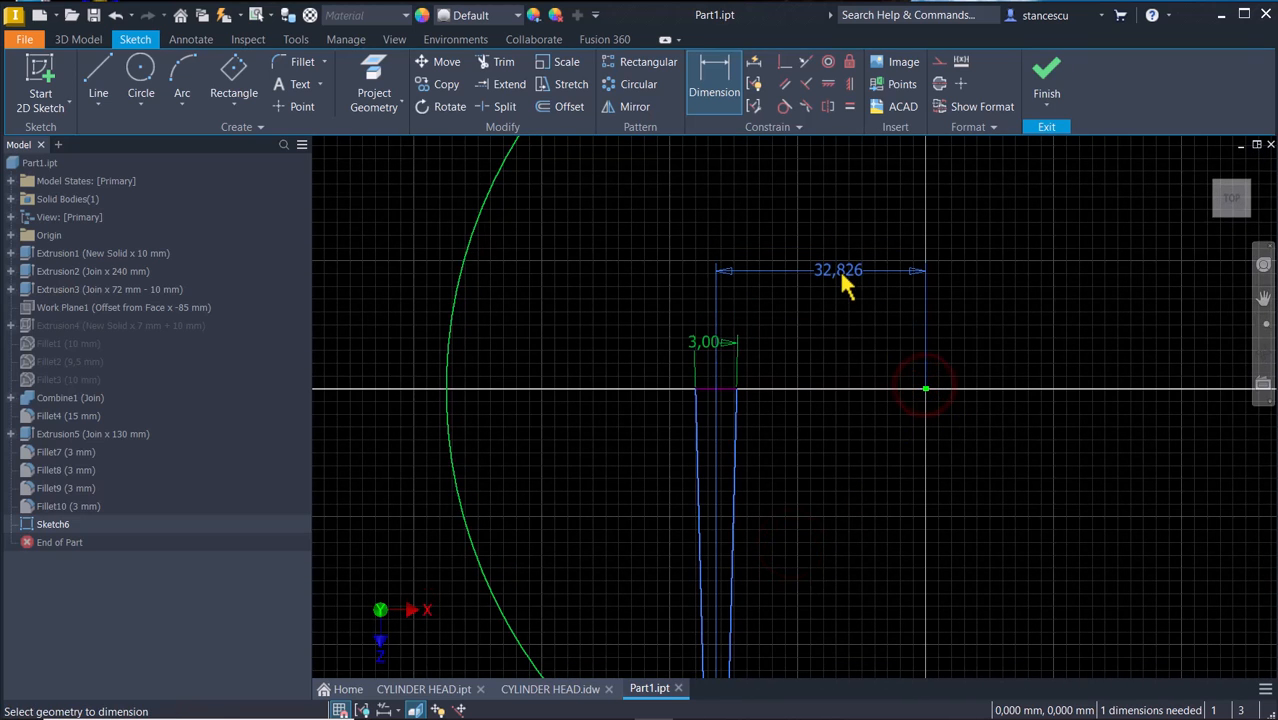
left_click(839, 274)
type("1")
key("Return")
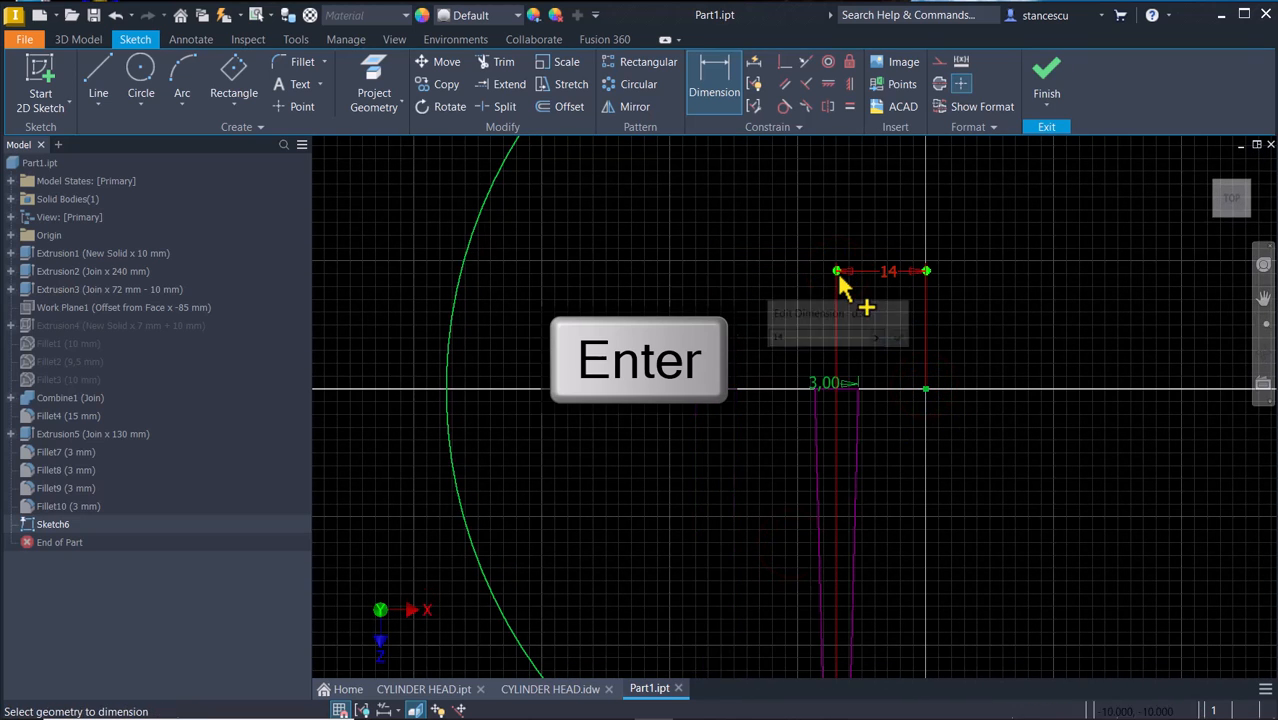
key("Num_Lock")
key("Home")
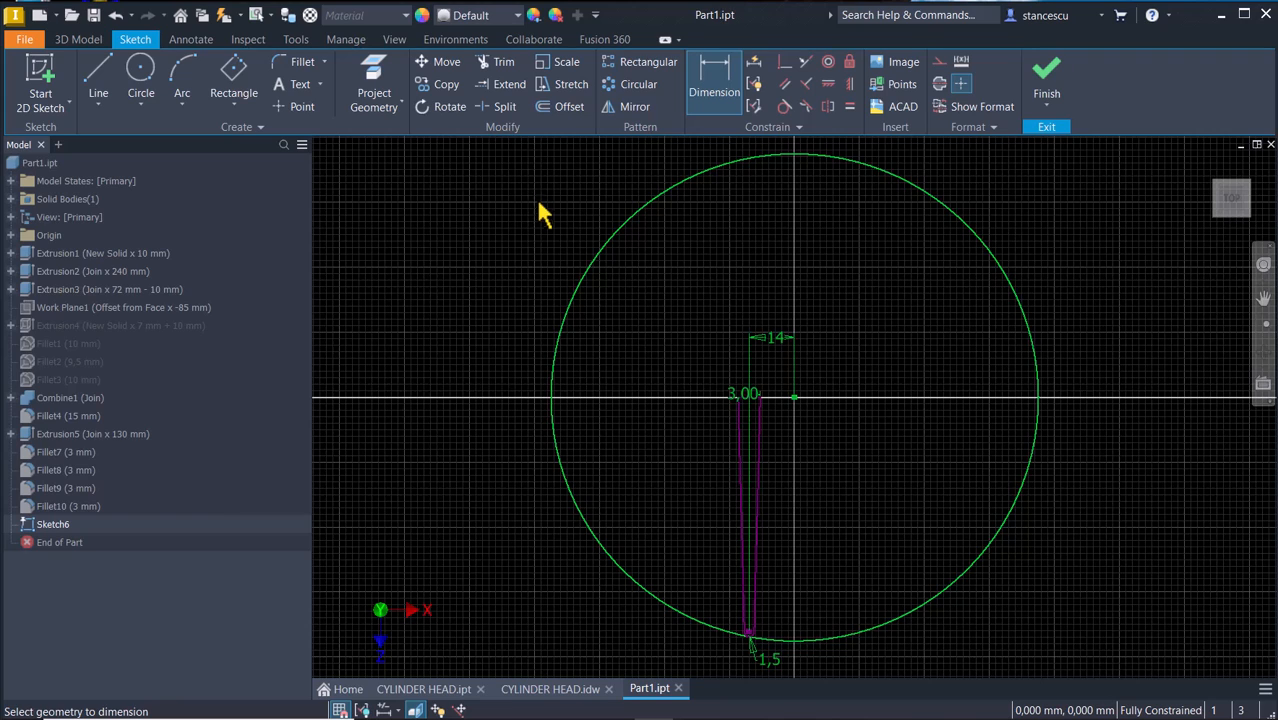
Sketch a second closed tapered profile left of the first, with sides about 61 mm long joined by a tangent end arc.
left_click(98, 72)
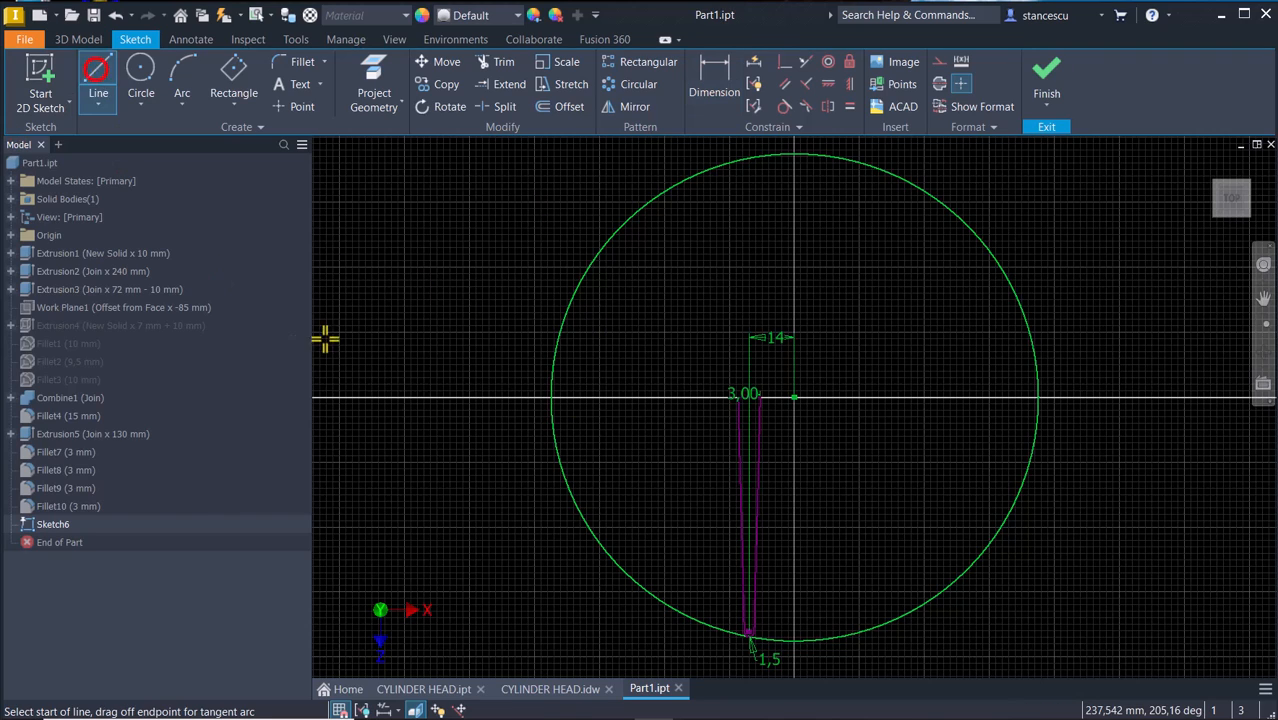
left_click(671, 415)
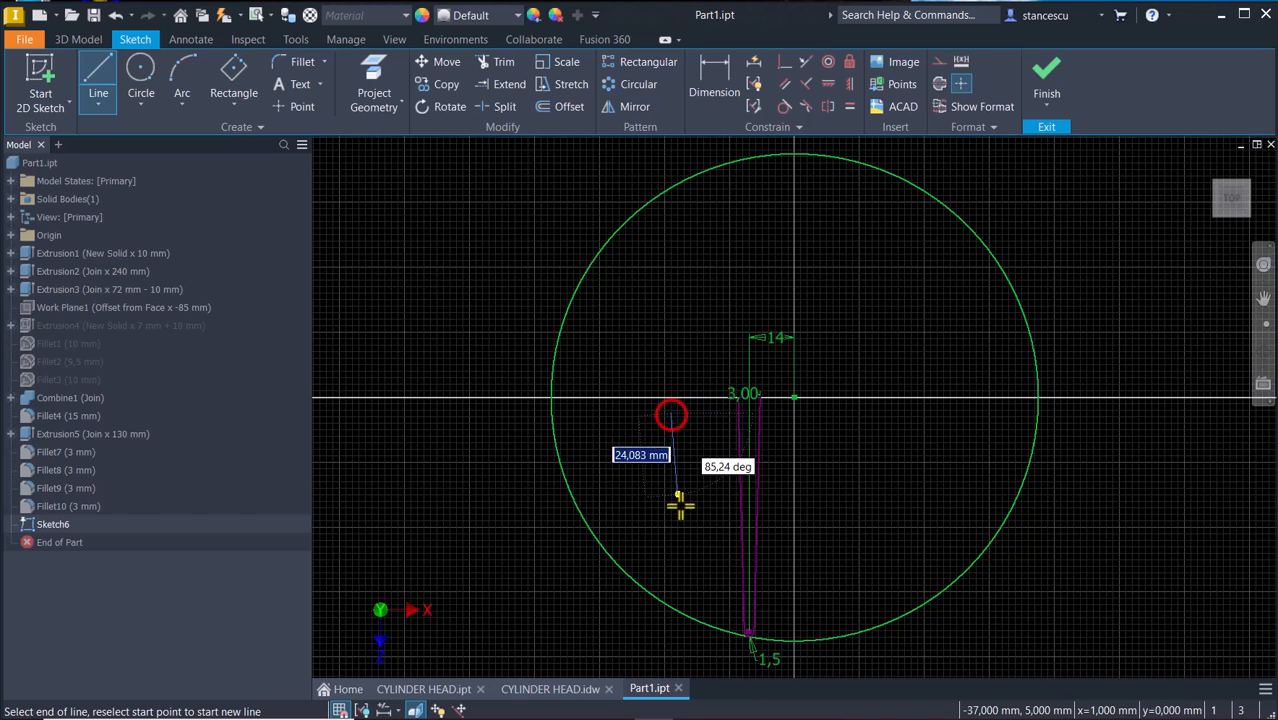
scroll(694, 578, "up", 3)
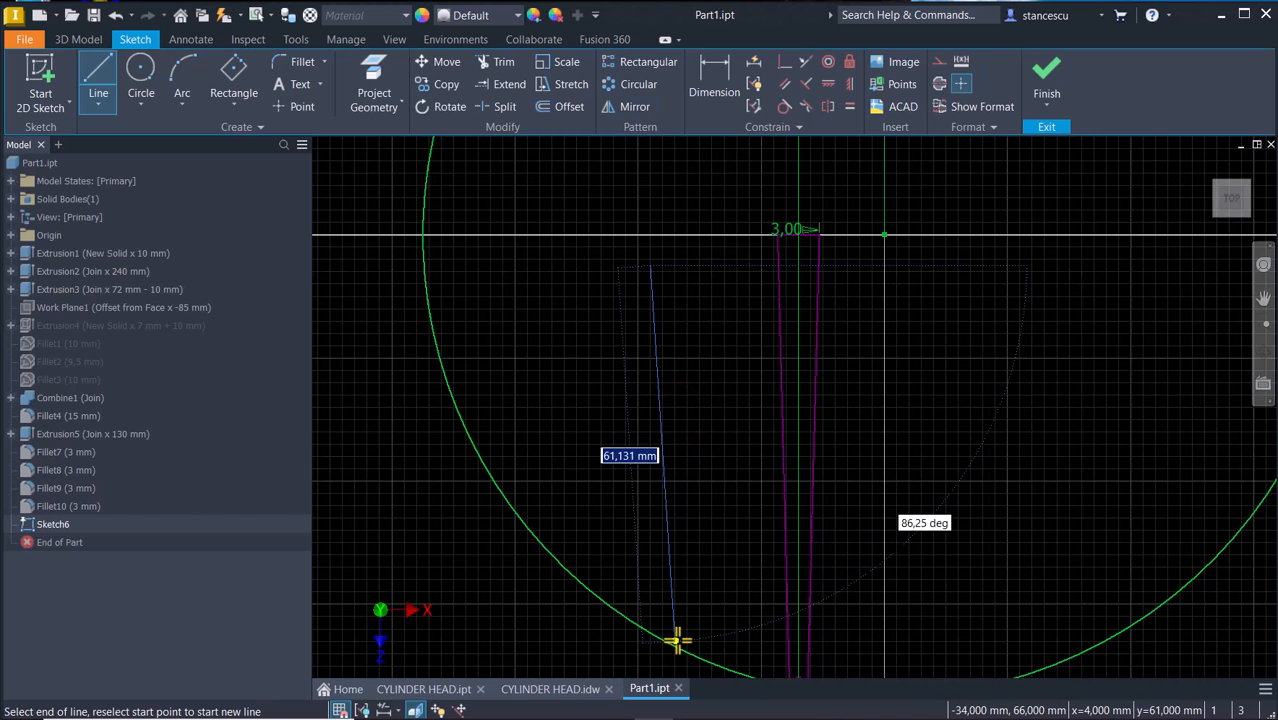
left_click_drag(676, 641, 706, 646)
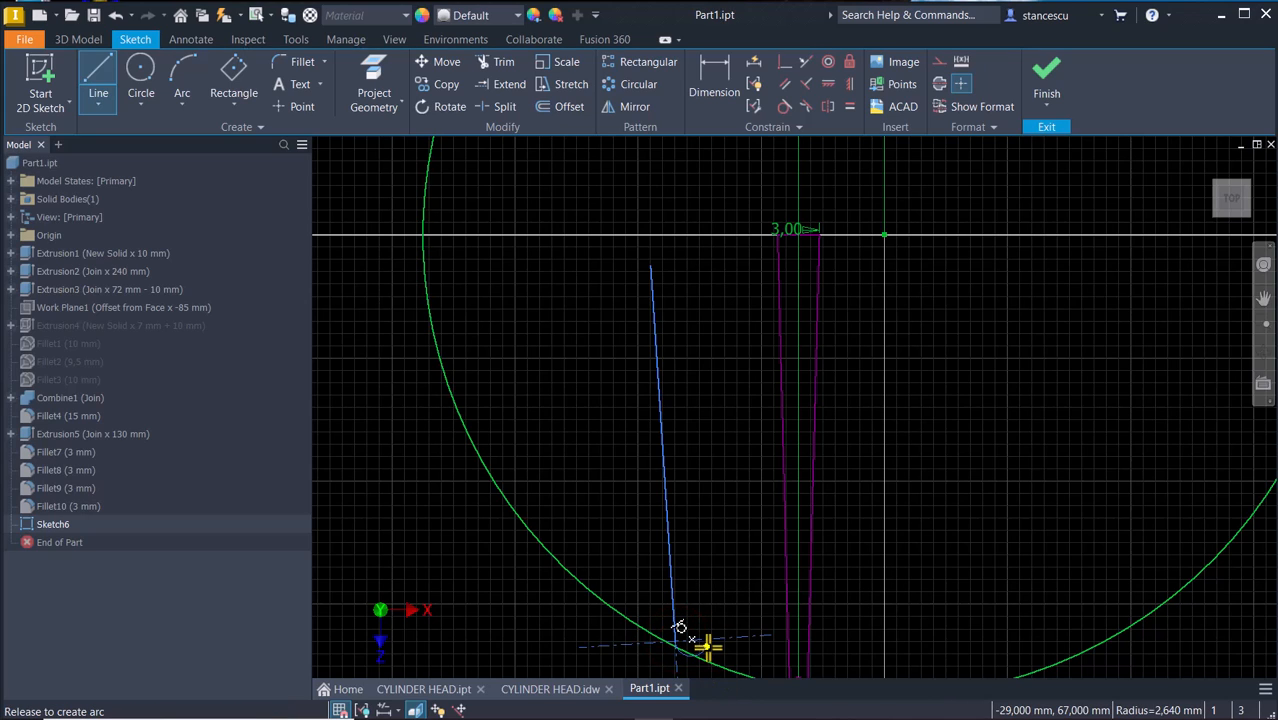
left_click_drag(706, 643, 690, 630)
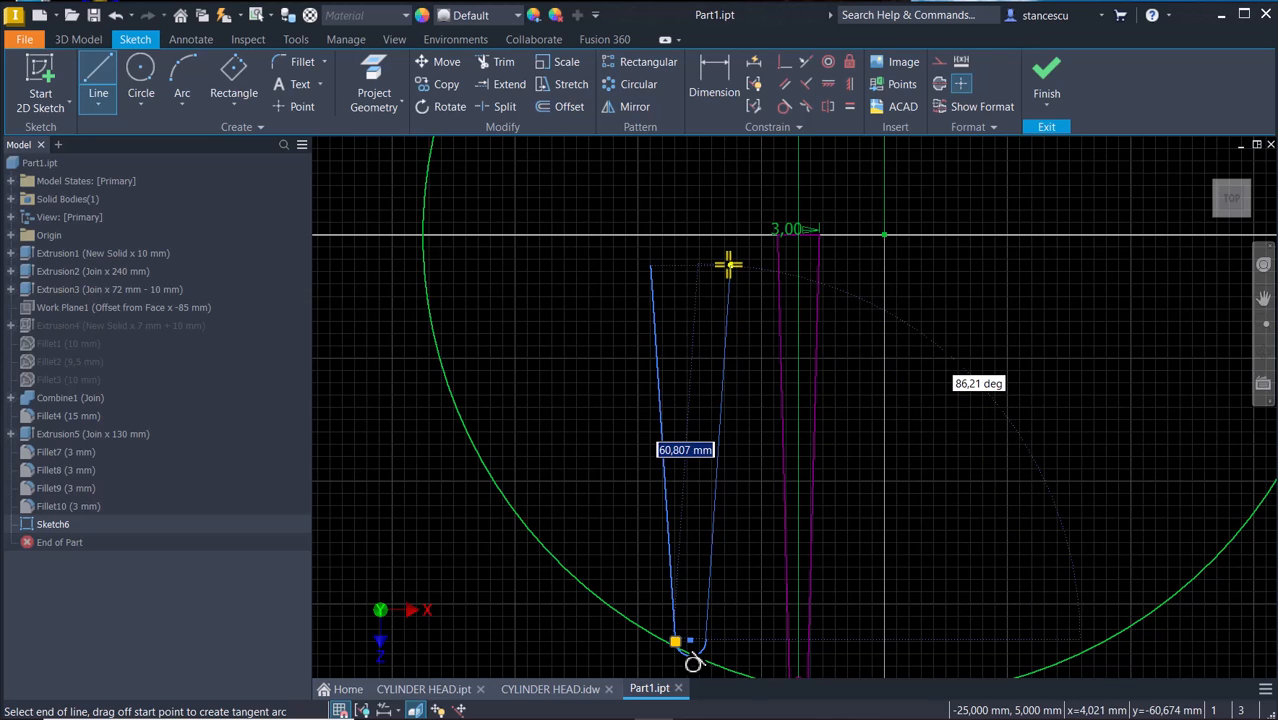
right_click(727, 264)
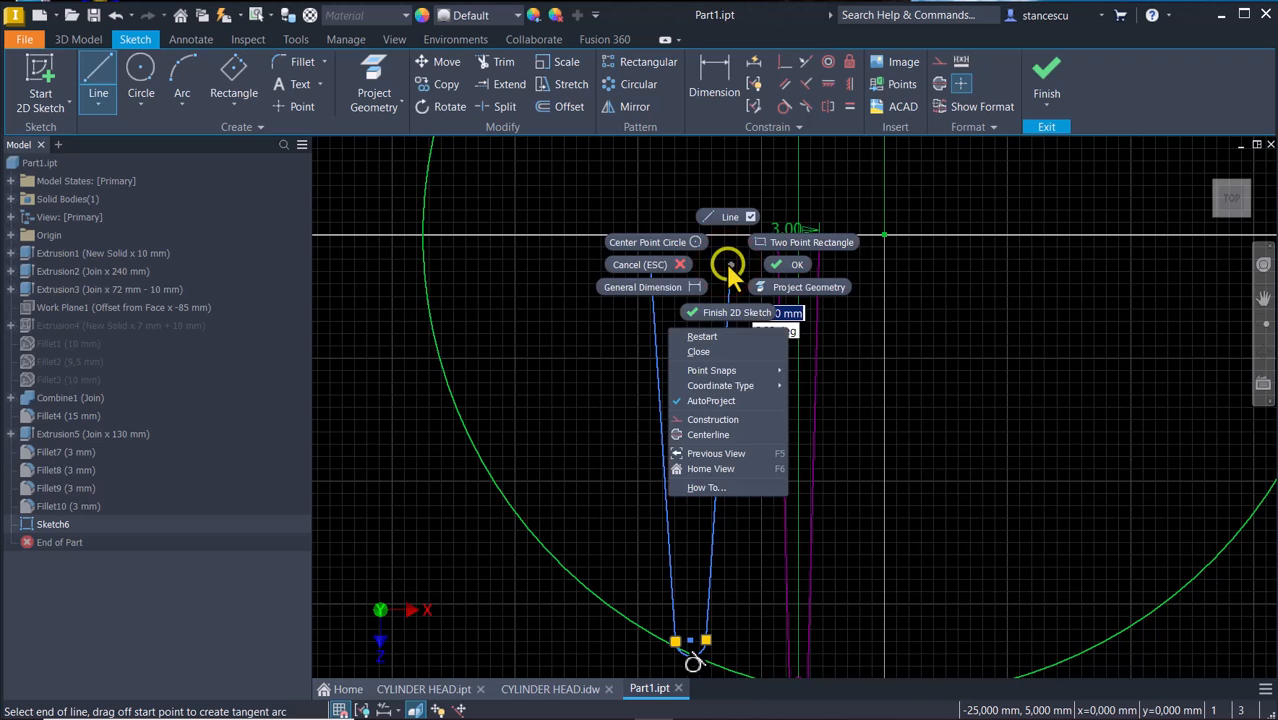
left_click(713, 352)
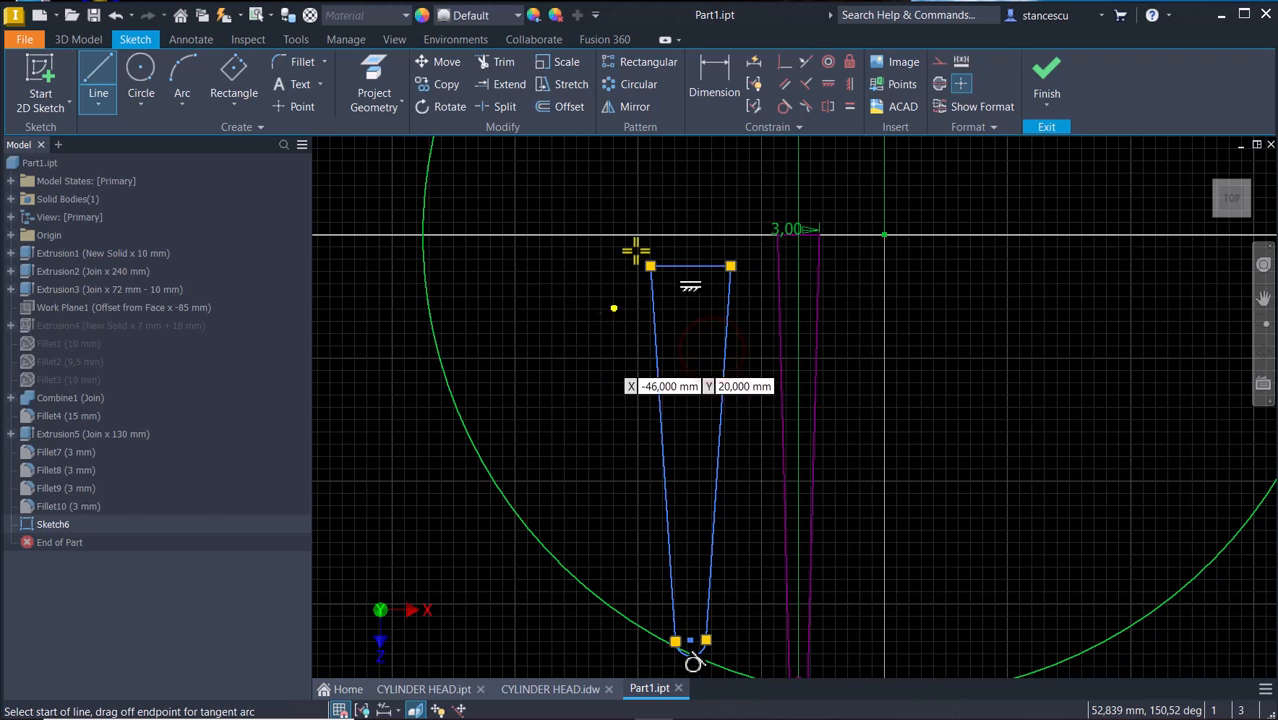
Make the second profile's top line coincident with the circle's centre point and its end arc tangent to its right side line.
left_click(785, 62)
left_click(713, 266)
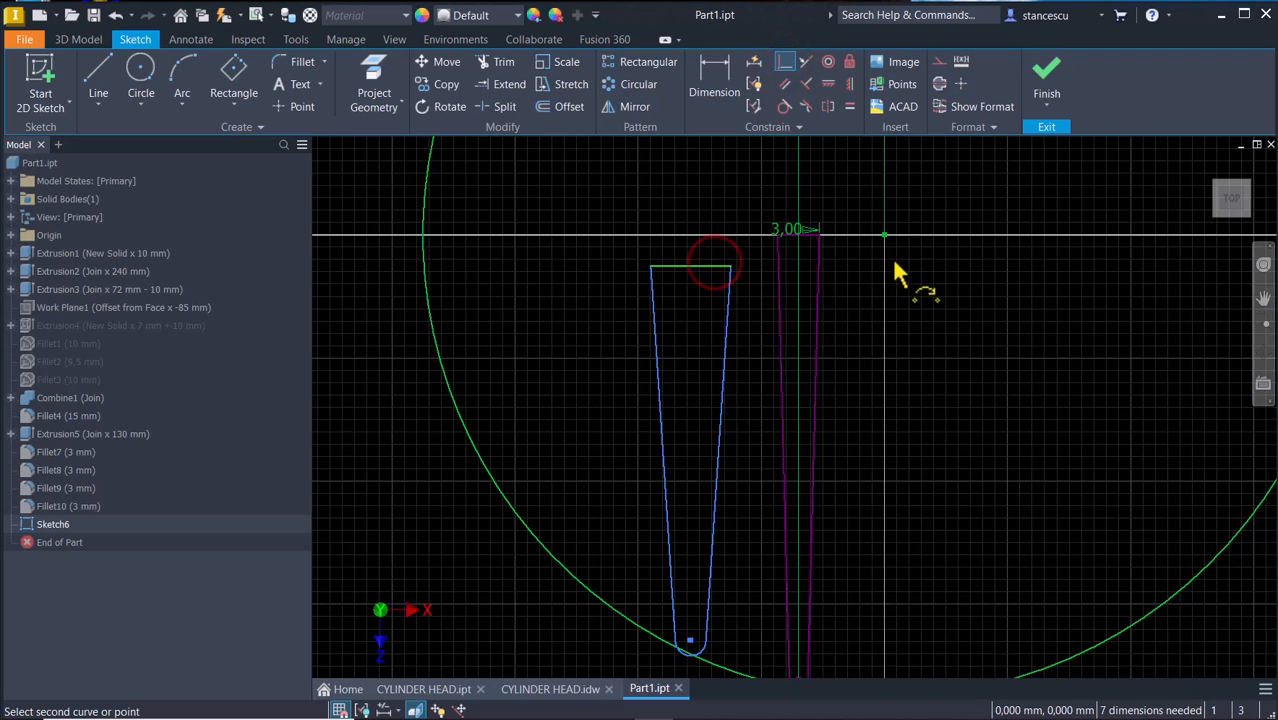
left_click(884, 236)
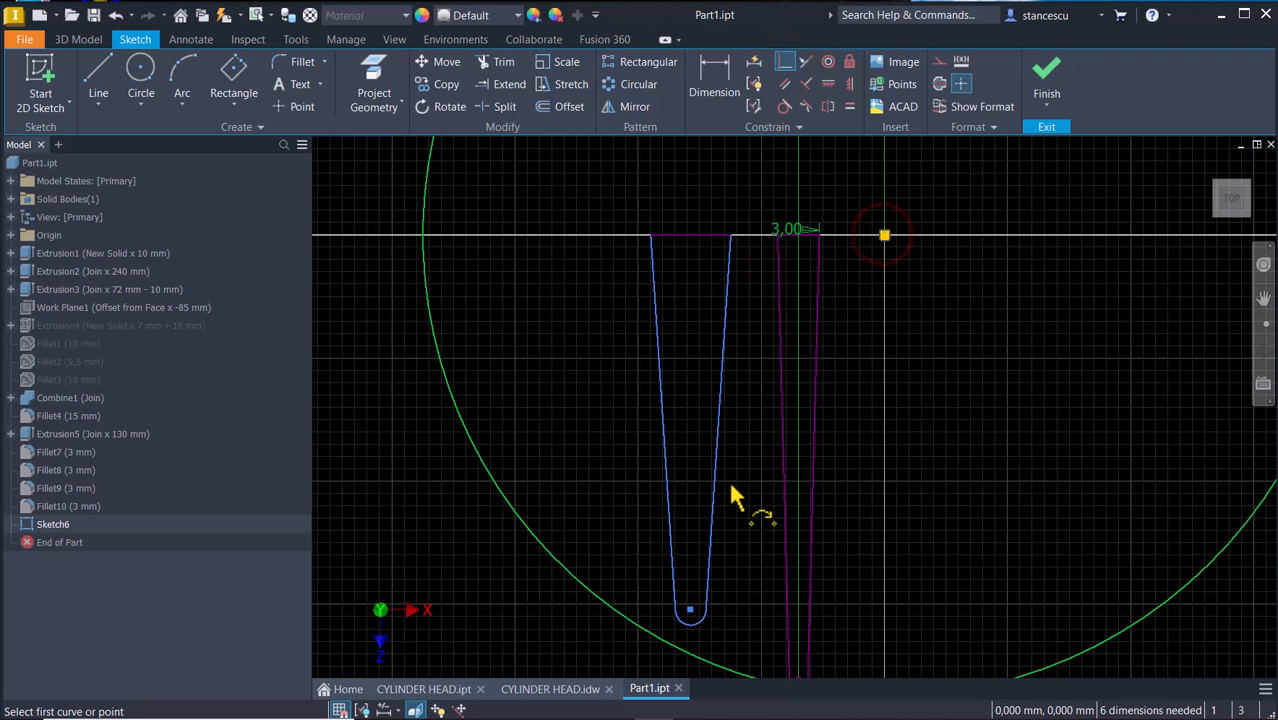
left_click(785, 106)
left_click(702, 612)
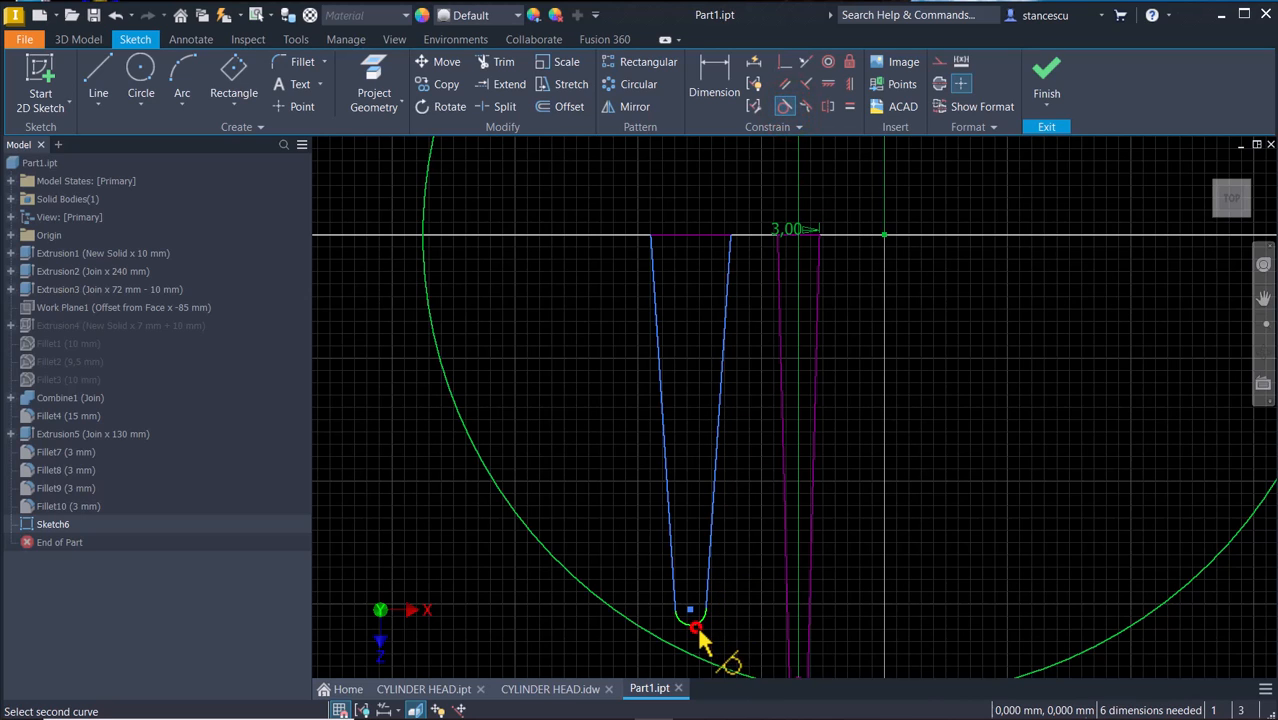
left_click(706, 590)
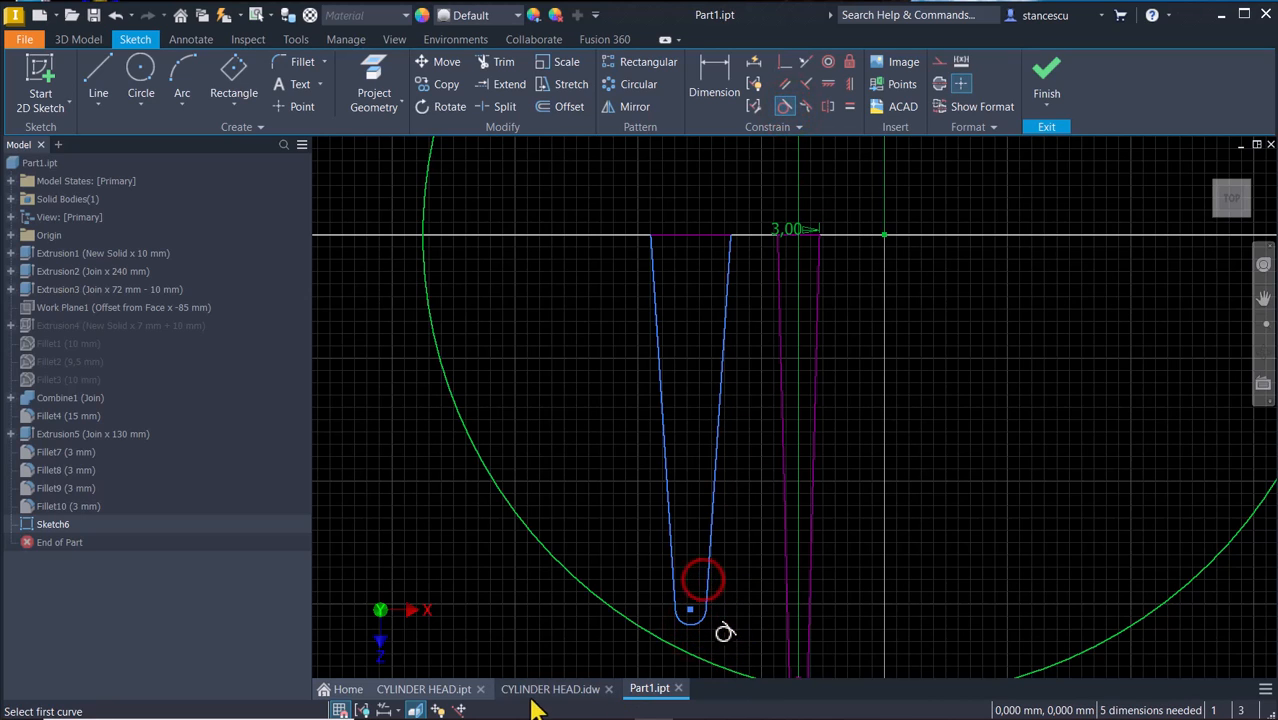
Dimension the second profile's end arc radius by referencing the first profile's radius dimension d35.
left_click(711, 70)
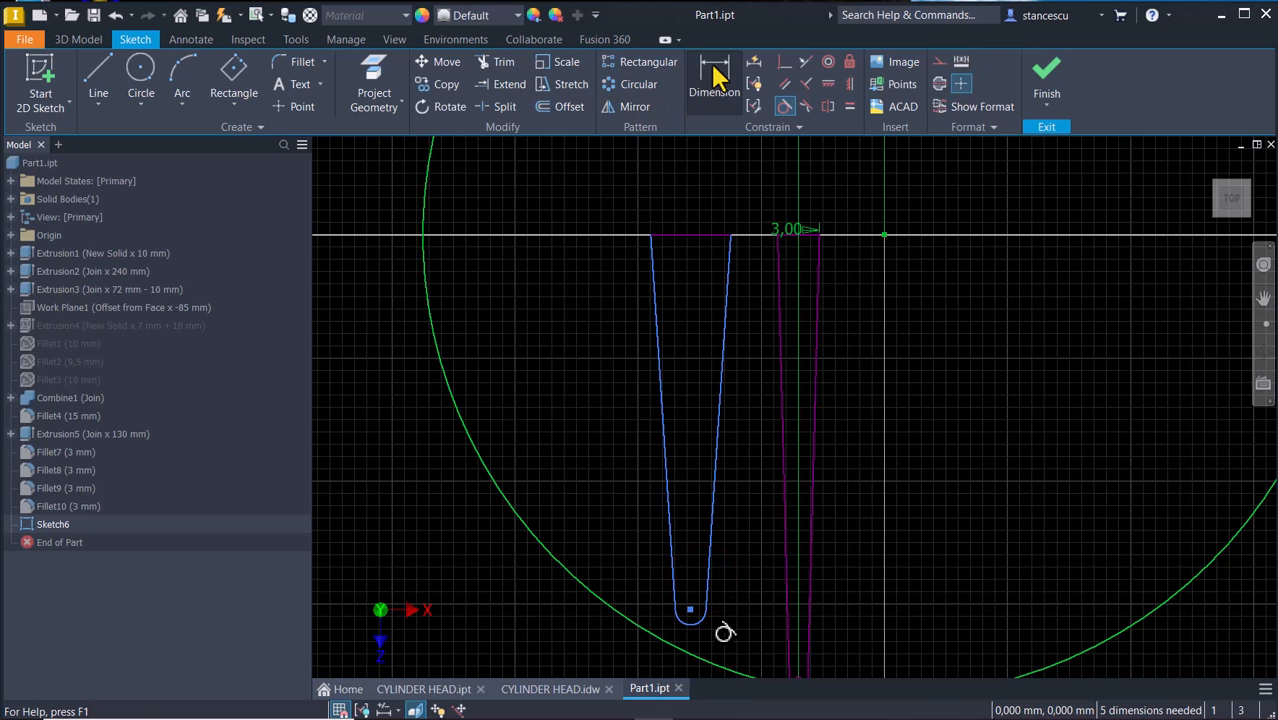
left_click(676, 622)
left_click(633, 655)
middle_click_drag(628, 620, 608, 309)
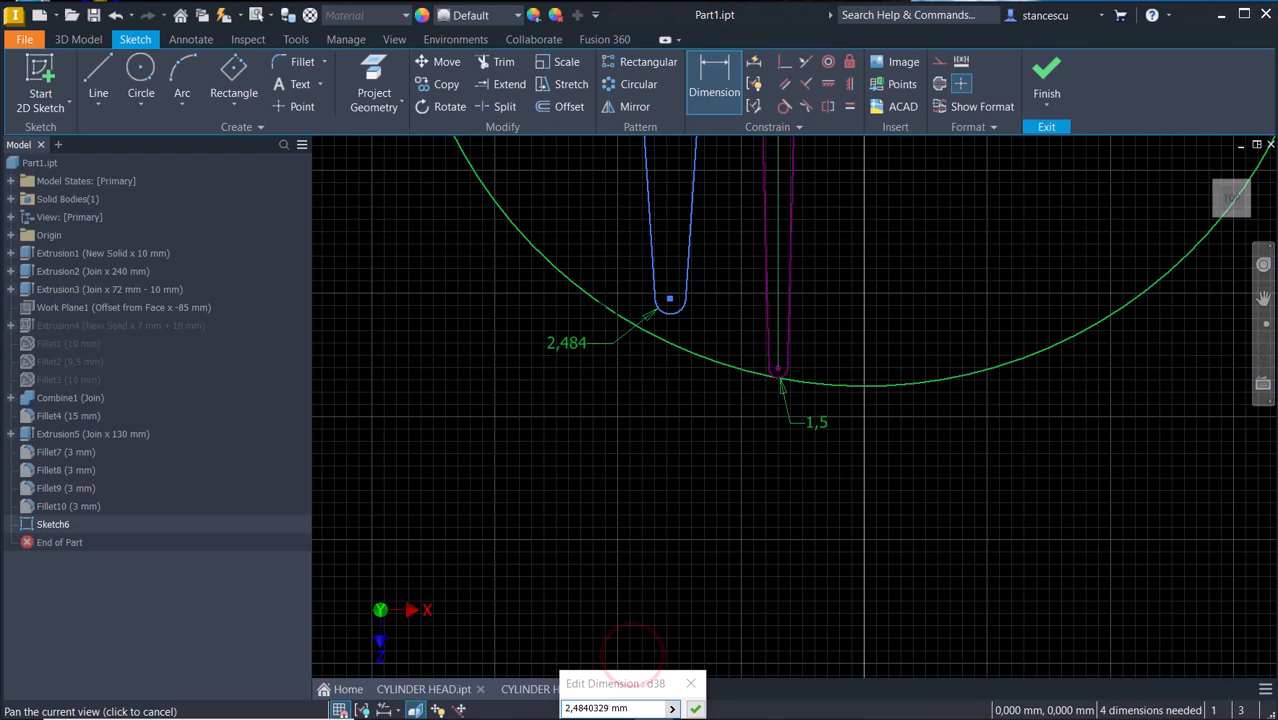
left_click(812, 428)
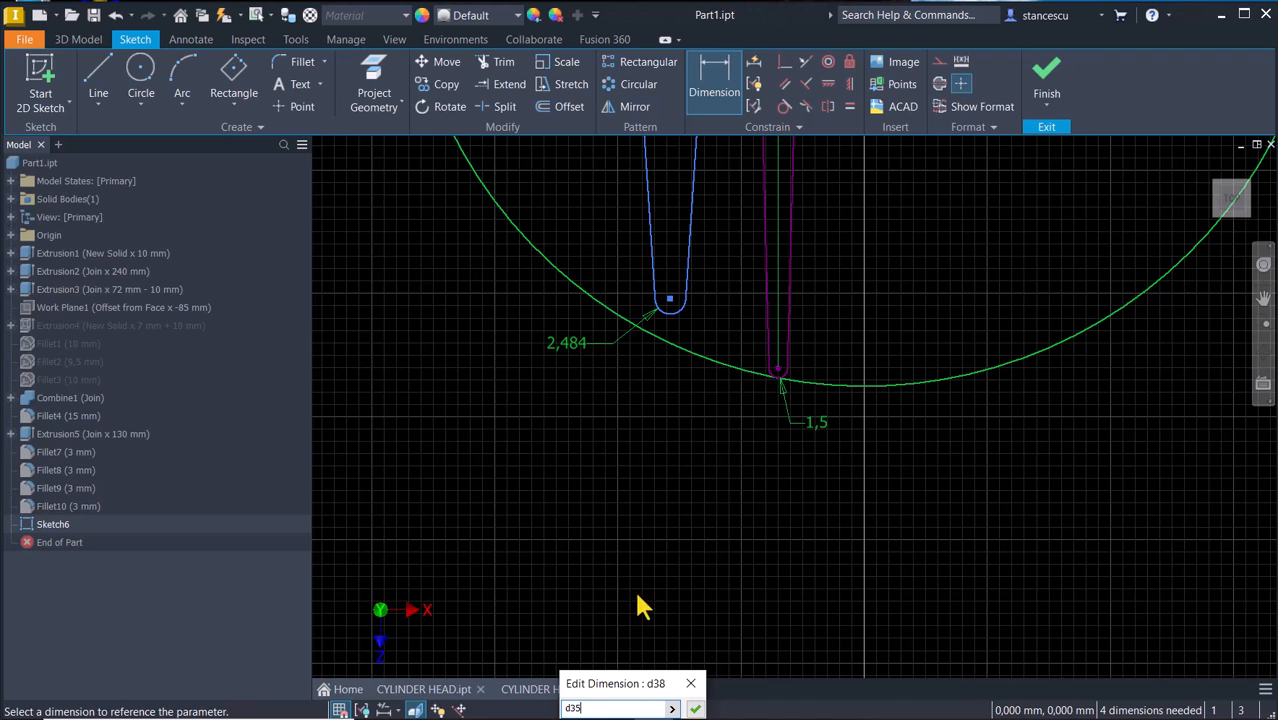
left_click(694, 709)
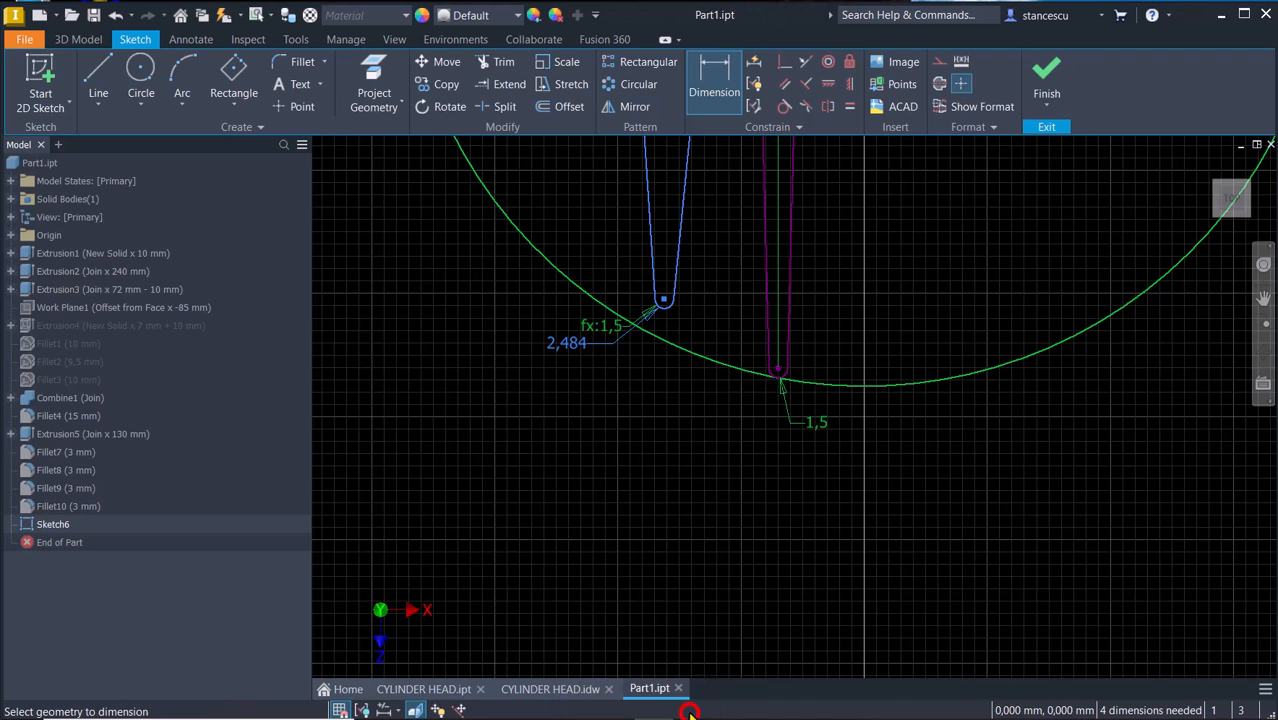
Make the second profile's end arc tangent to the large circle.
left_click(786, 105)
left_click(679, 352)
left_click(665, 298)
scroll(678, 428, "down", 5)
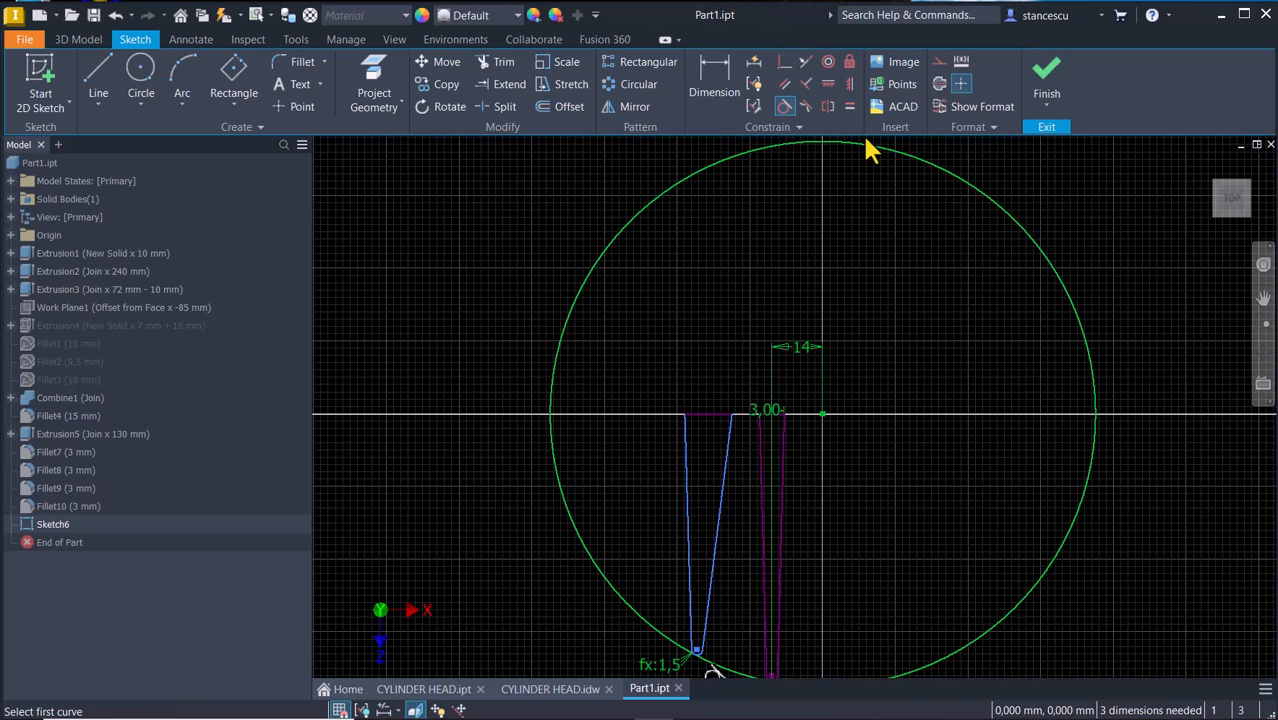
Apply an equal constraint to the second profile's two side lines.
left_click(848, 106)
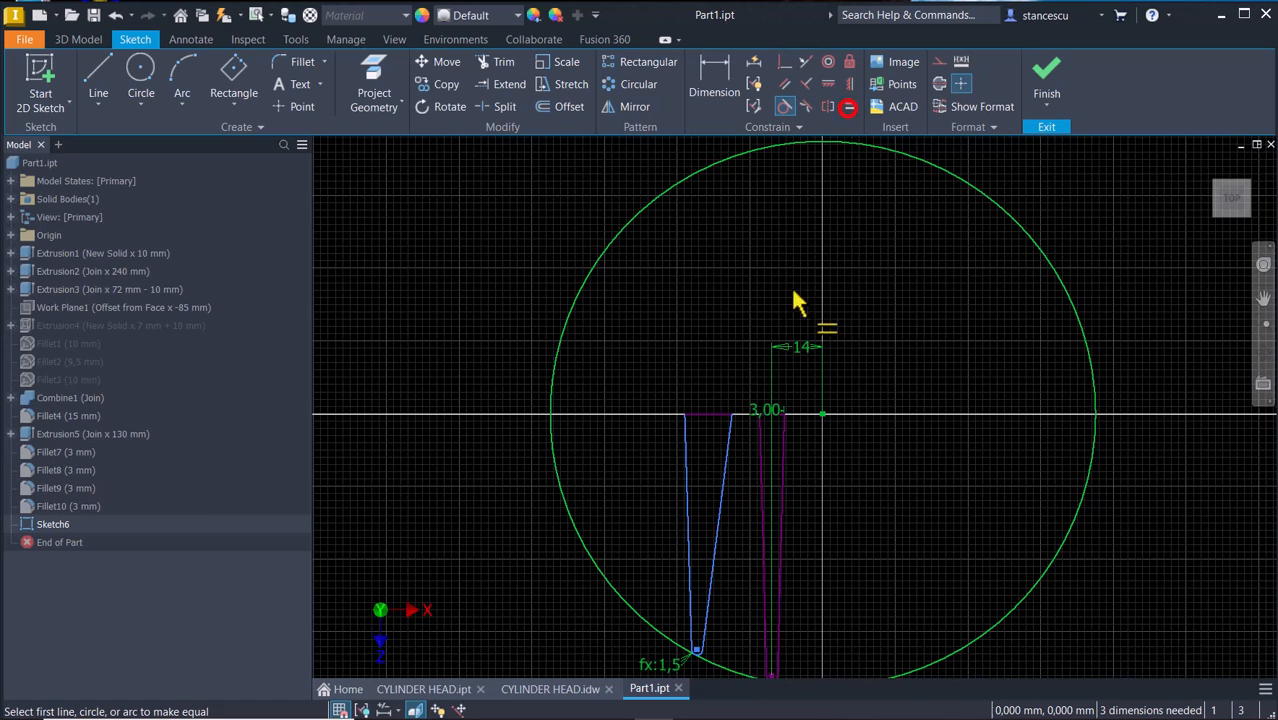
left_click(685, 497)
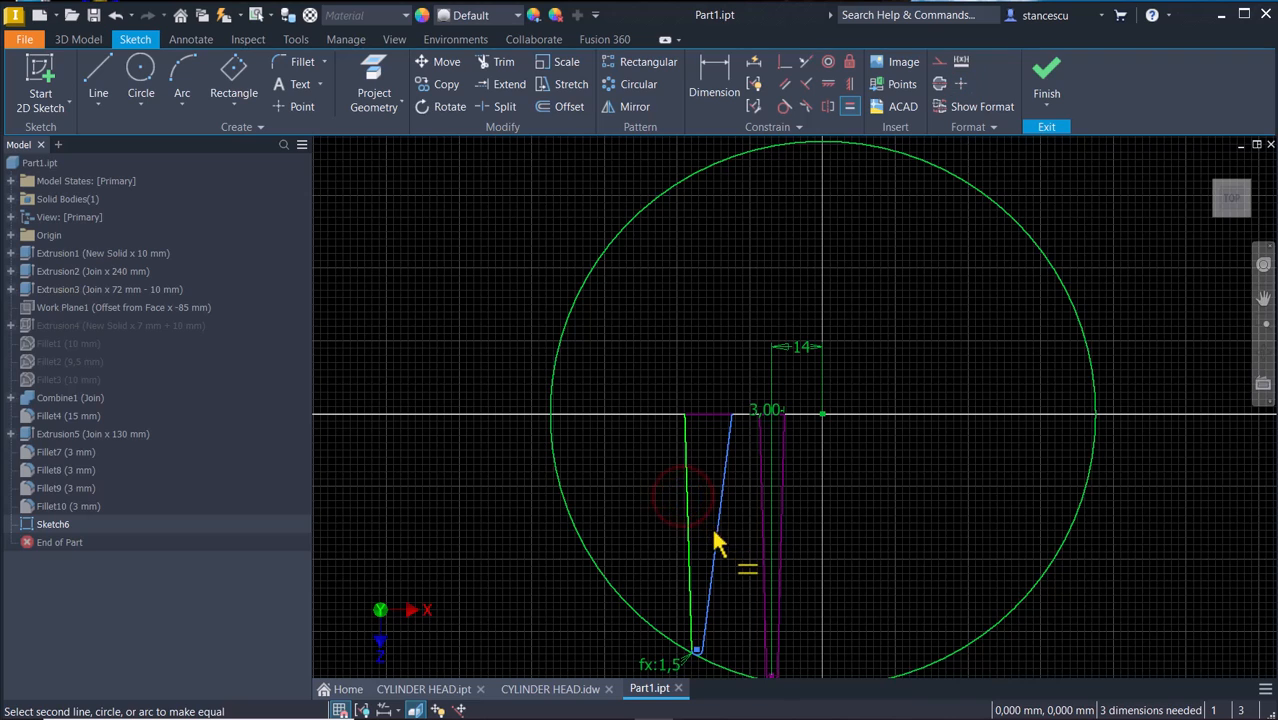
left_click(713, 531)
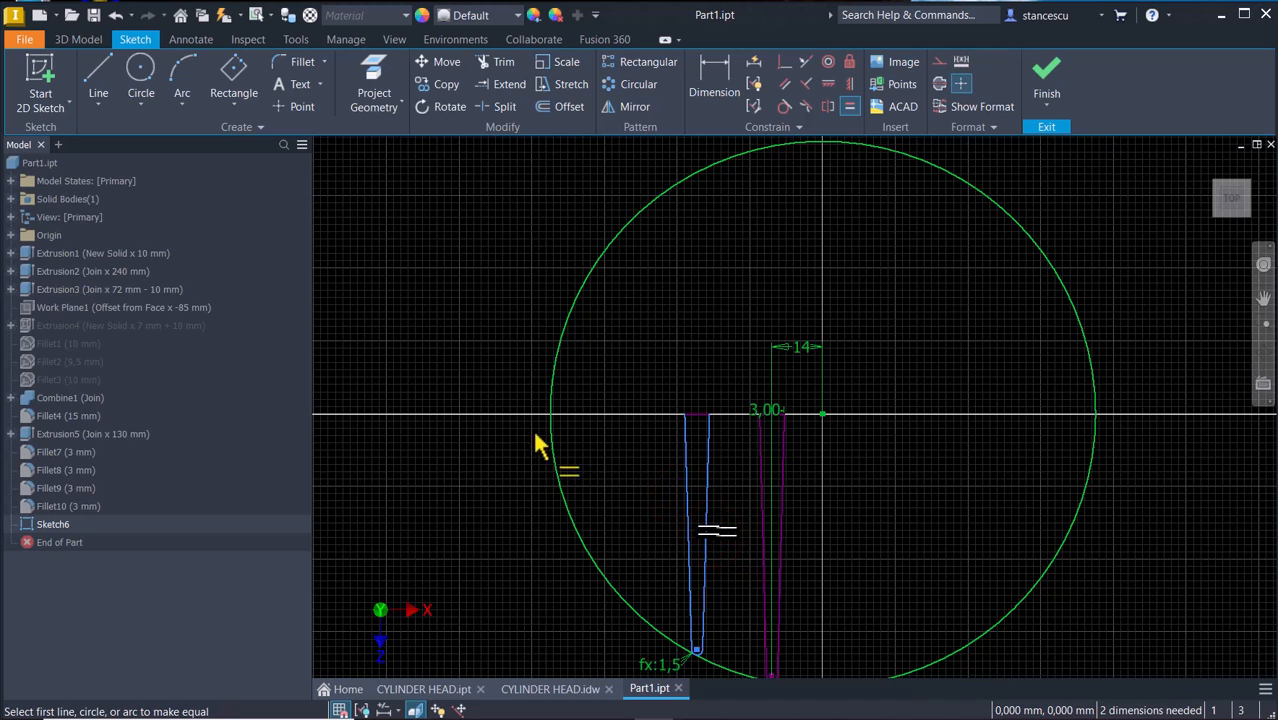
Dimension the angle between the second profile's two side lines by referencing the first profile's angle dimension d36.
left_click(720, 70)
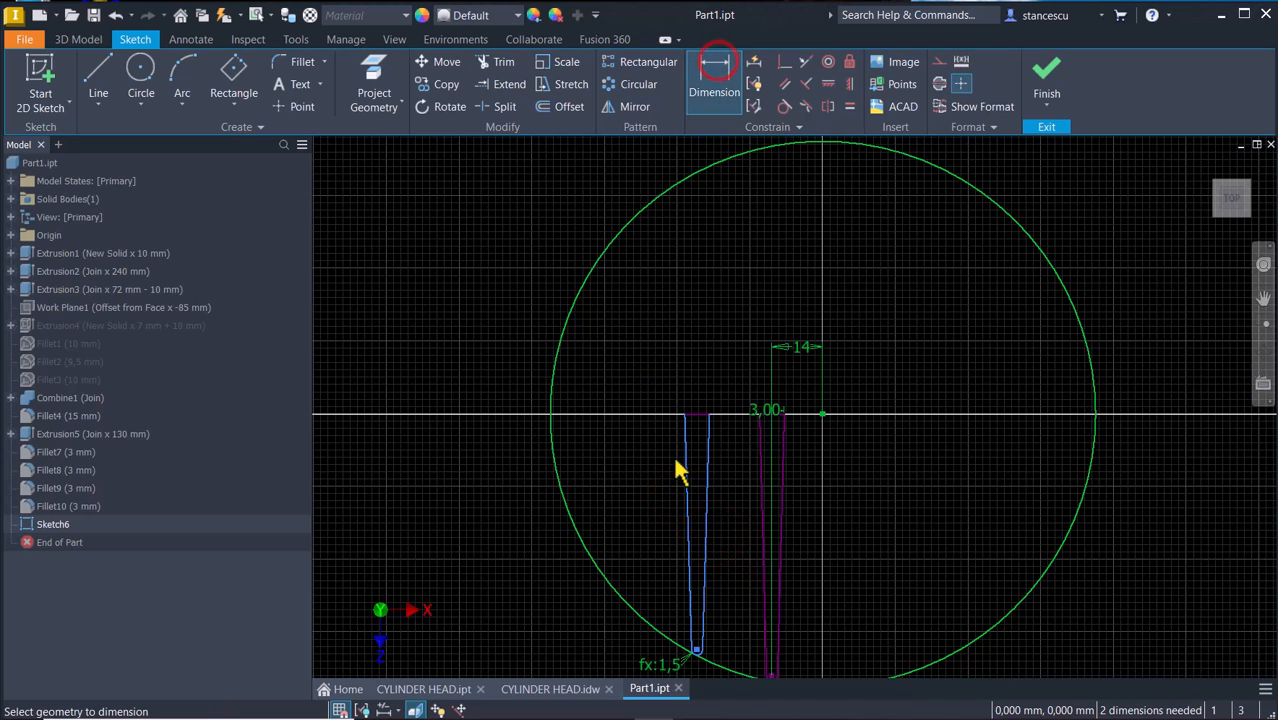
left_click(686, 474)
left_click(704, 473)
left_click(695, 355)
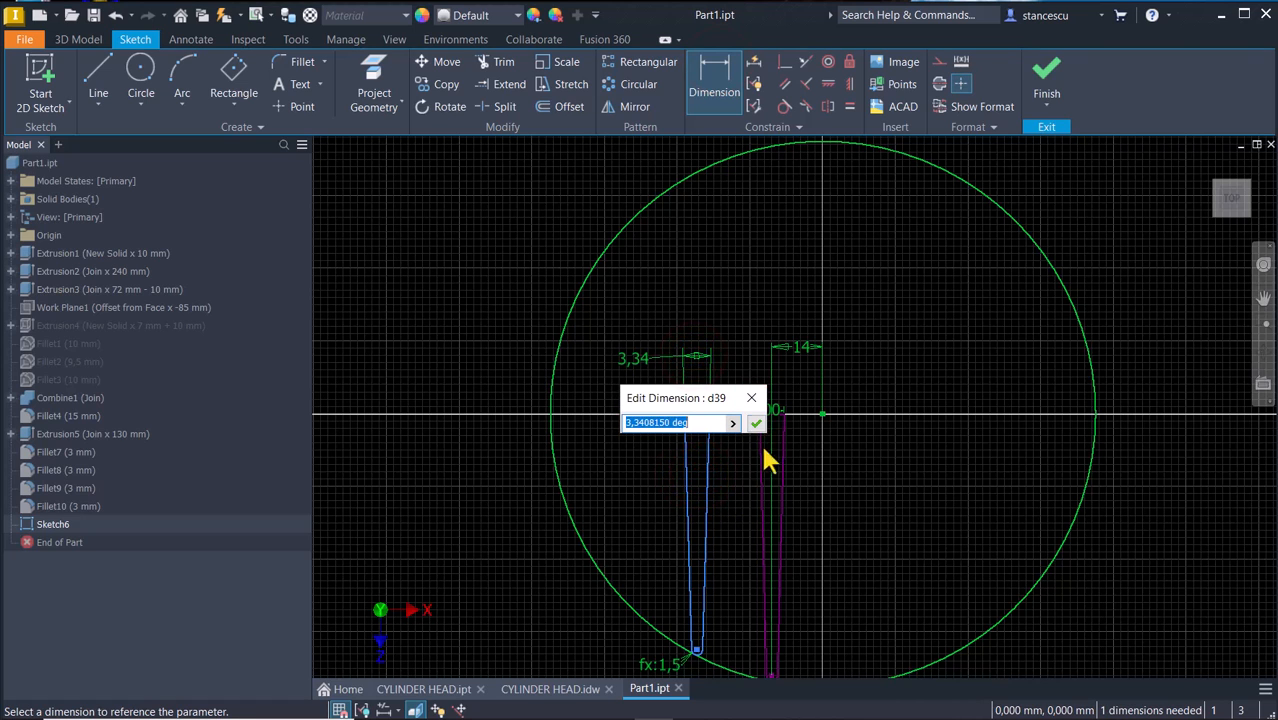
scroll(760, 441, "up", 4)
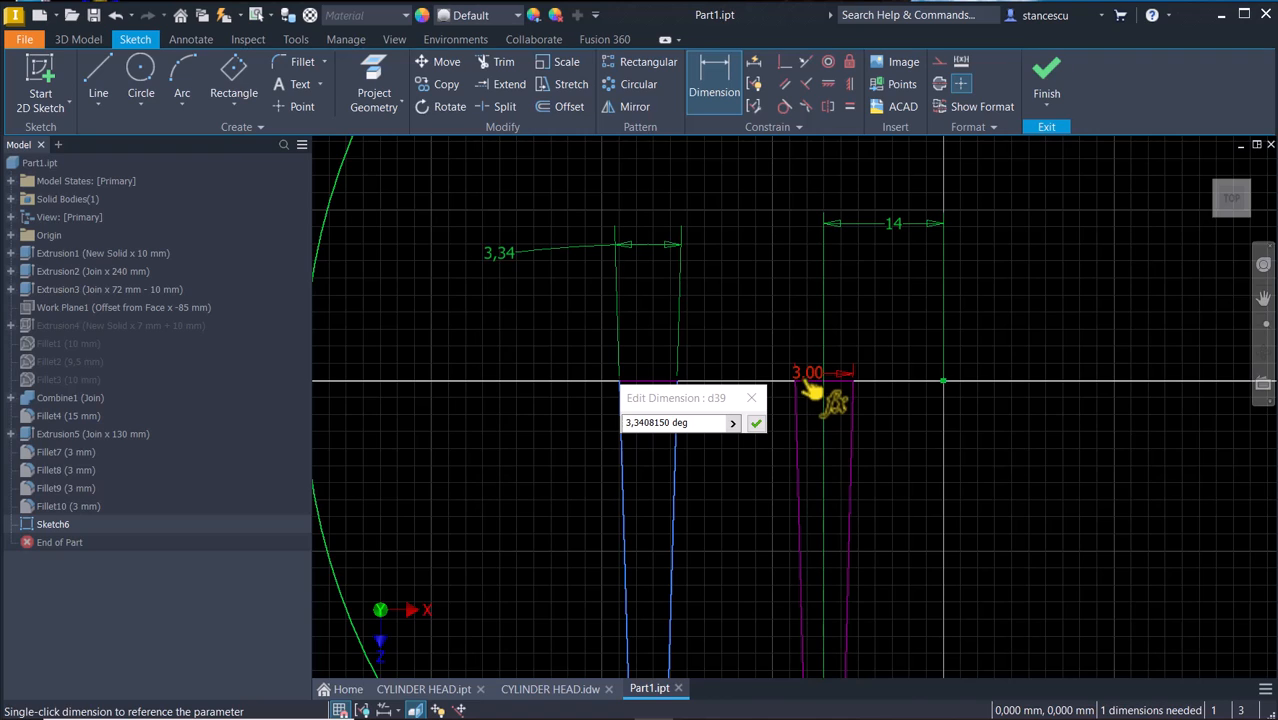
left_click(806, 376)
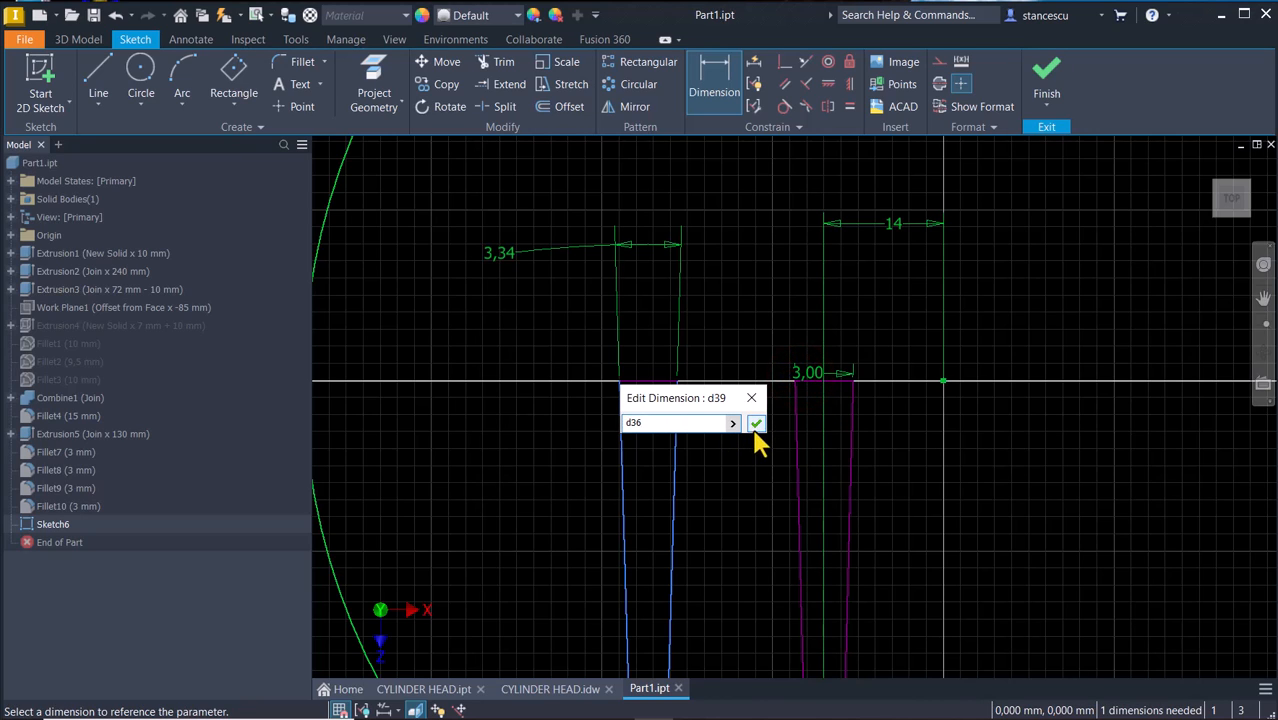
left_click(756, 428)
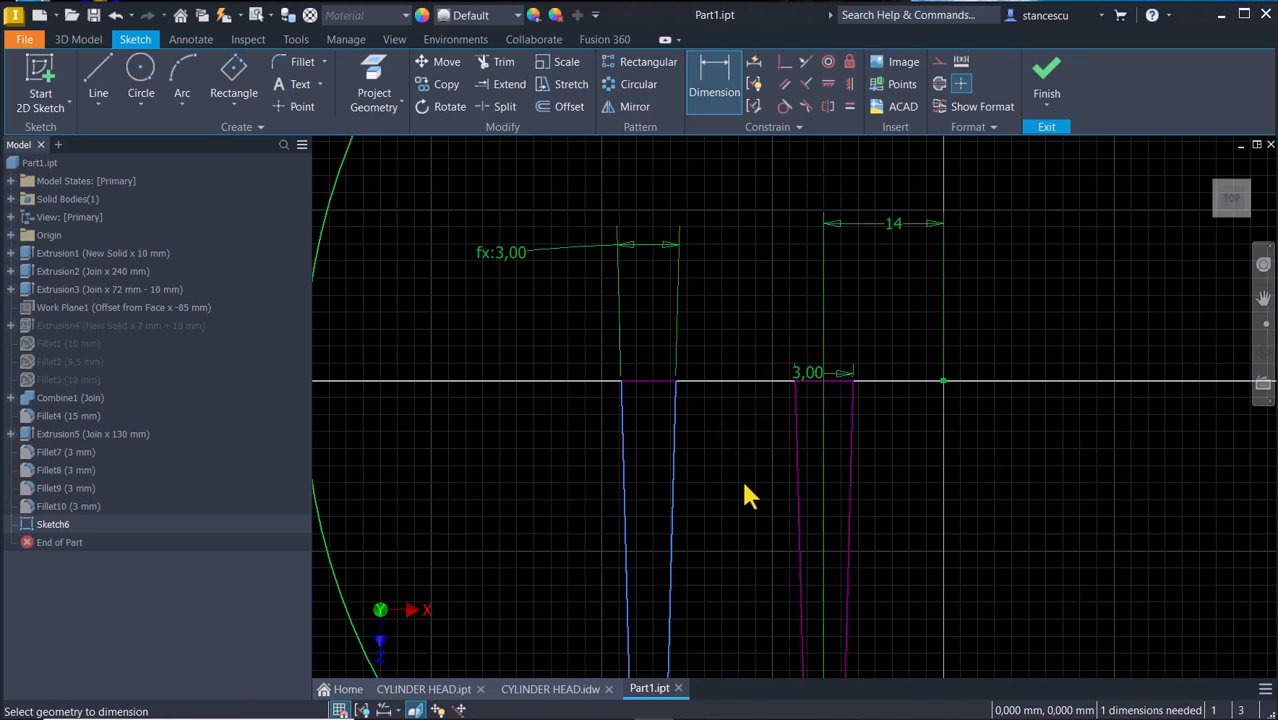
Dimension the horizontal distance between the two profiles' end arc centres by referencing the first profile's offset dimension d37.
mouse_move(740, 481)
middle_mouse_down()
mouse_move(759, 335)
mouse_move(746, 586)
middle_mouse_up()
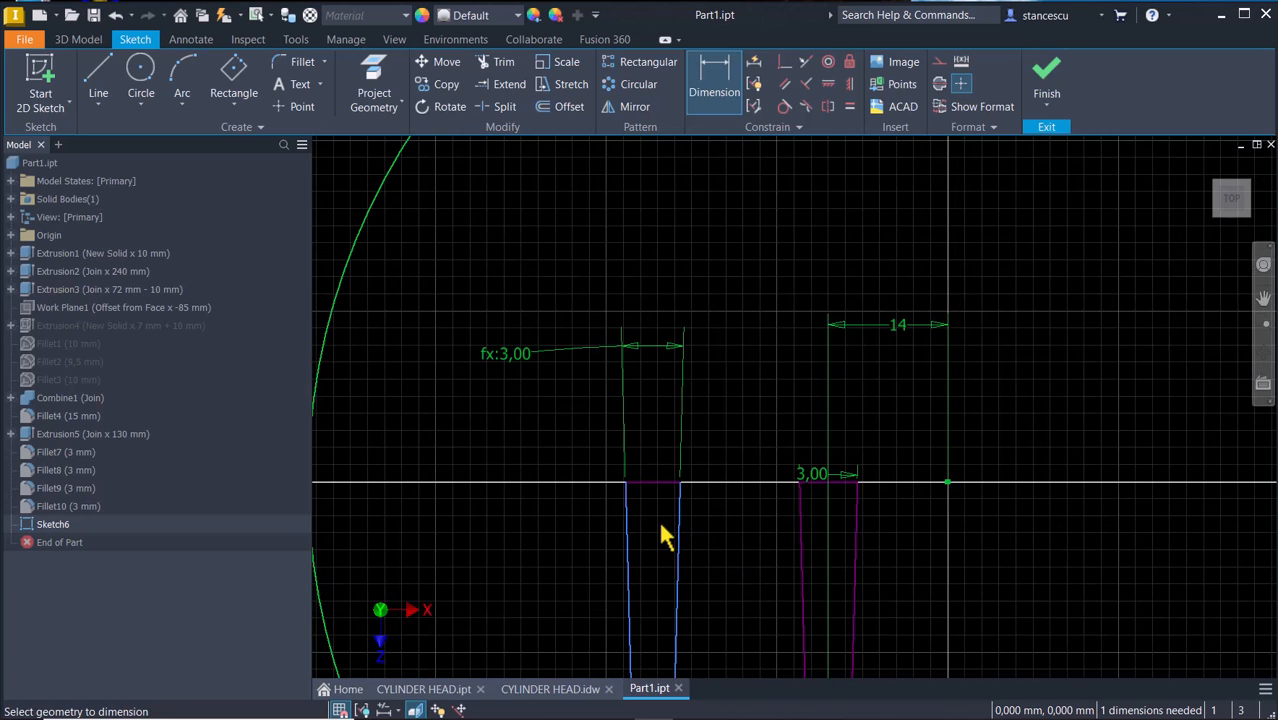
scroll(709, 563, "down", 3)
middle_click_drag(709, 563, 792, 227)
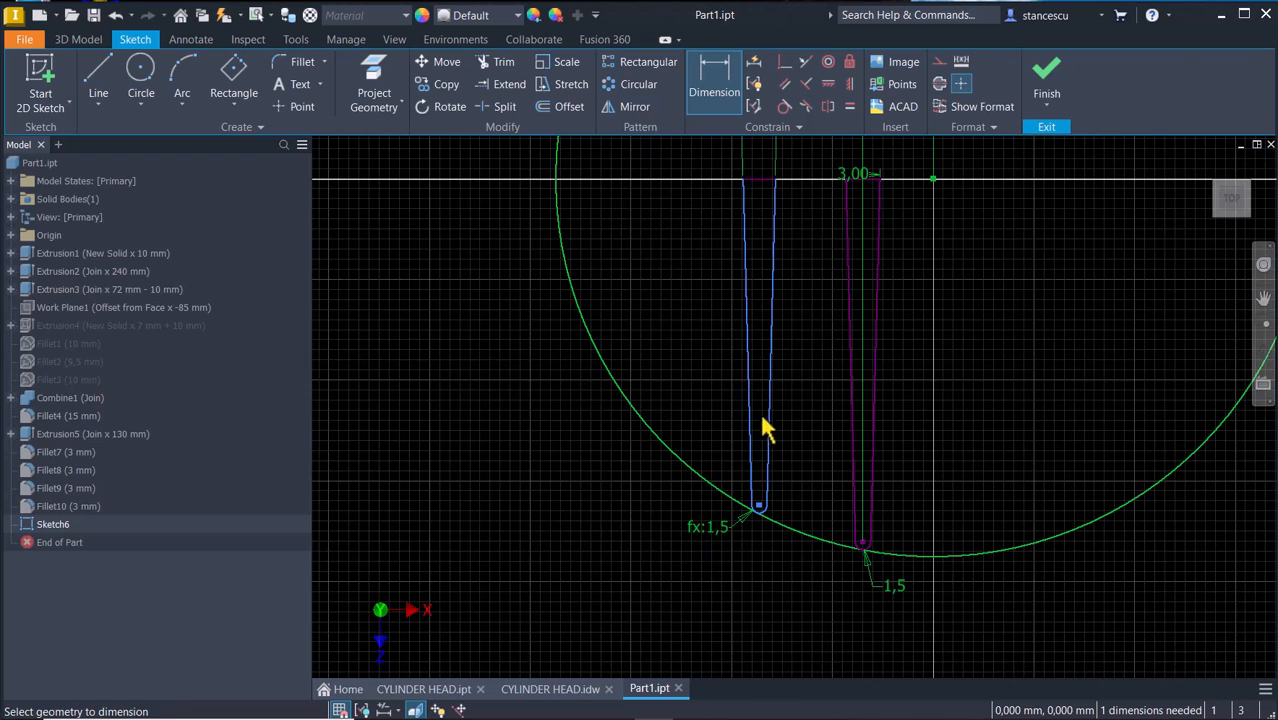
left_click(759, 508)
mouse_move(821, 274)
middle_mouse_down()
mouse_move(764, 570)
mouse_move(800, 404)
middle_mouse_up()
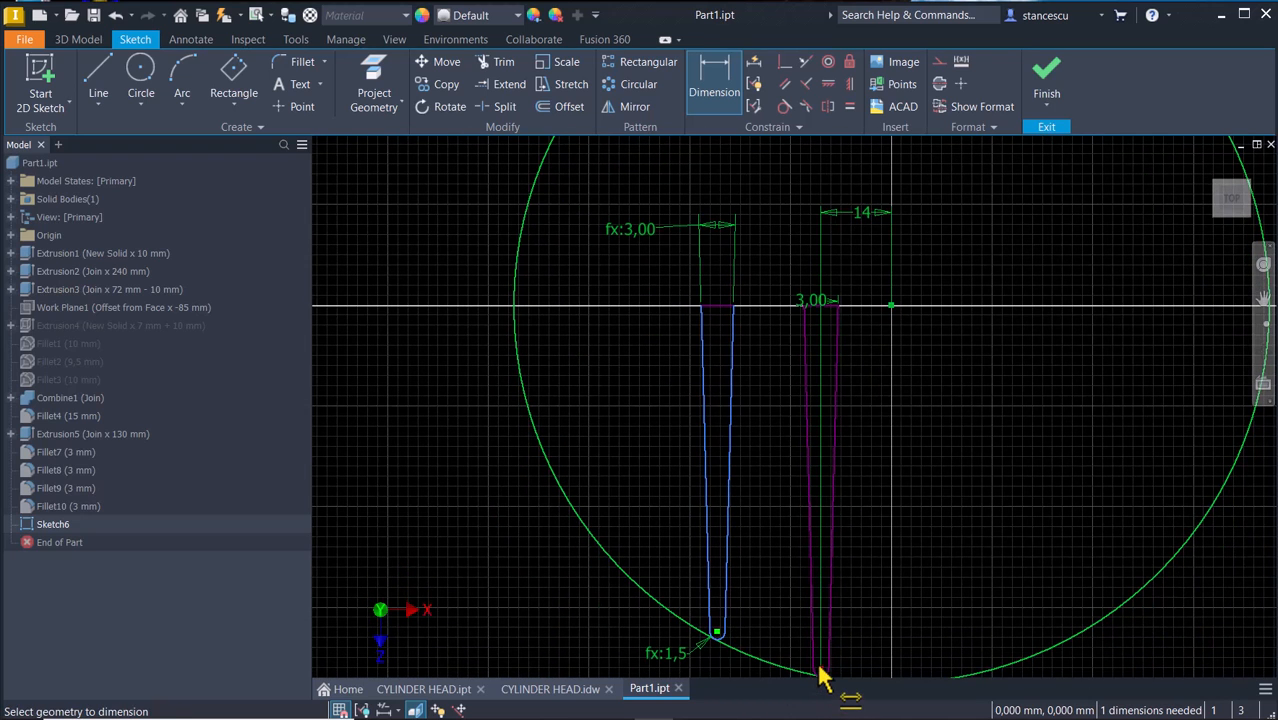
scroll(820, 678, "up", 2)
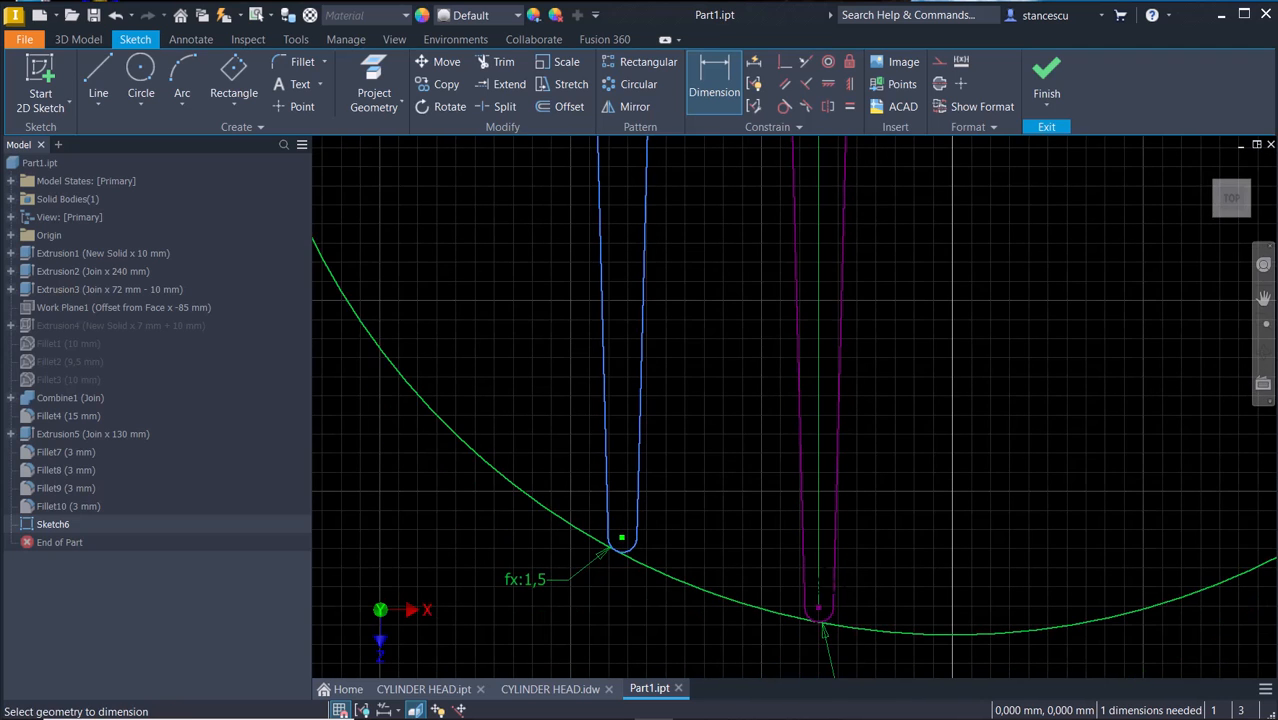
scroll(800, 580, "down", 4)
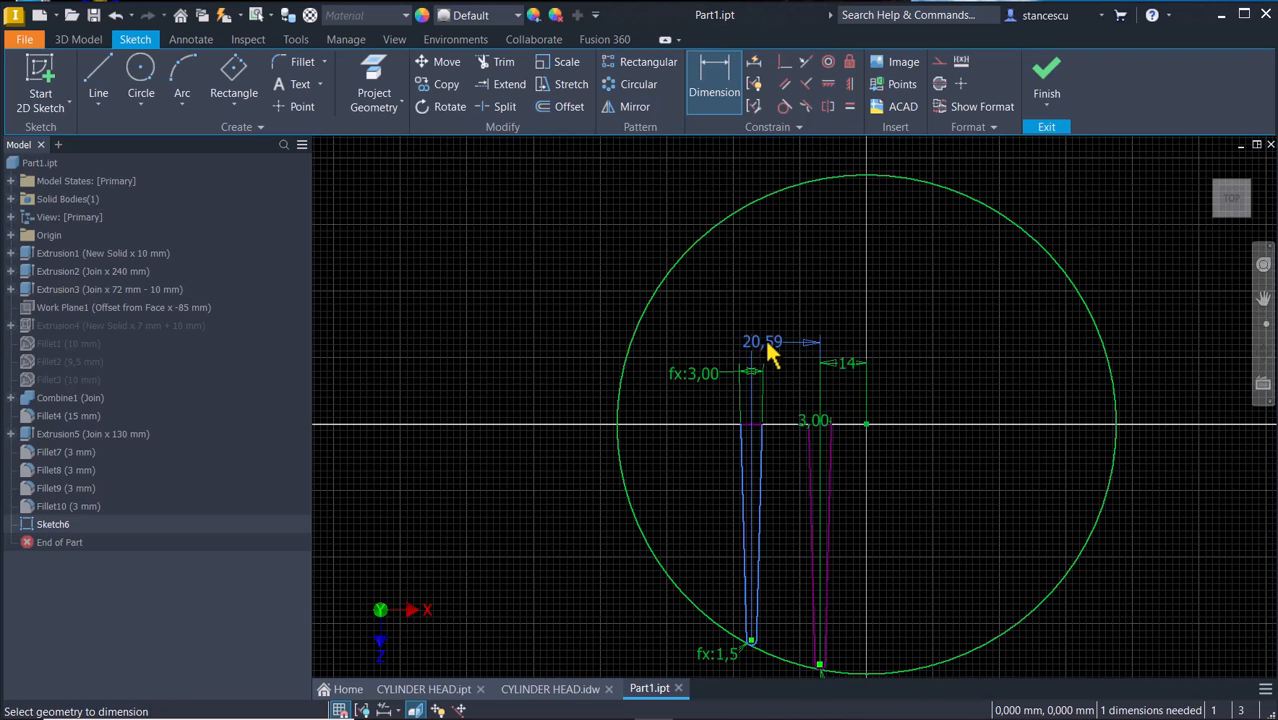
left_click(766, 340)
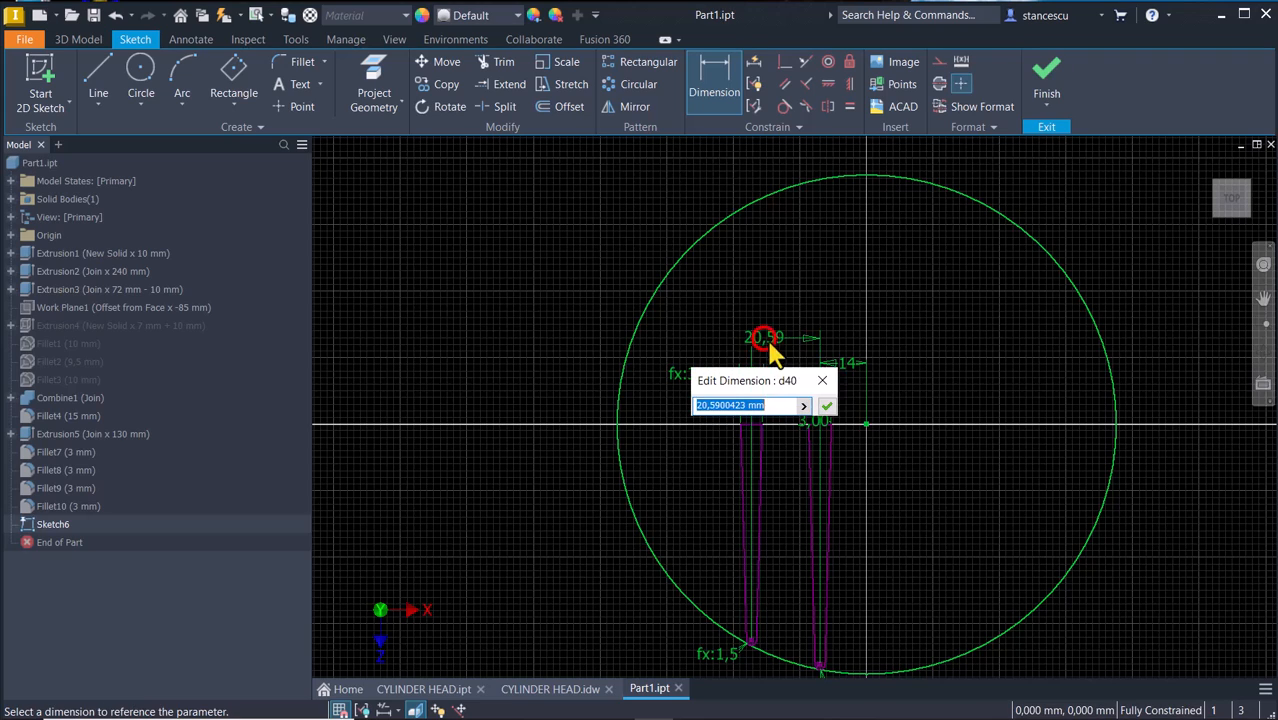
left_click(850, 364)
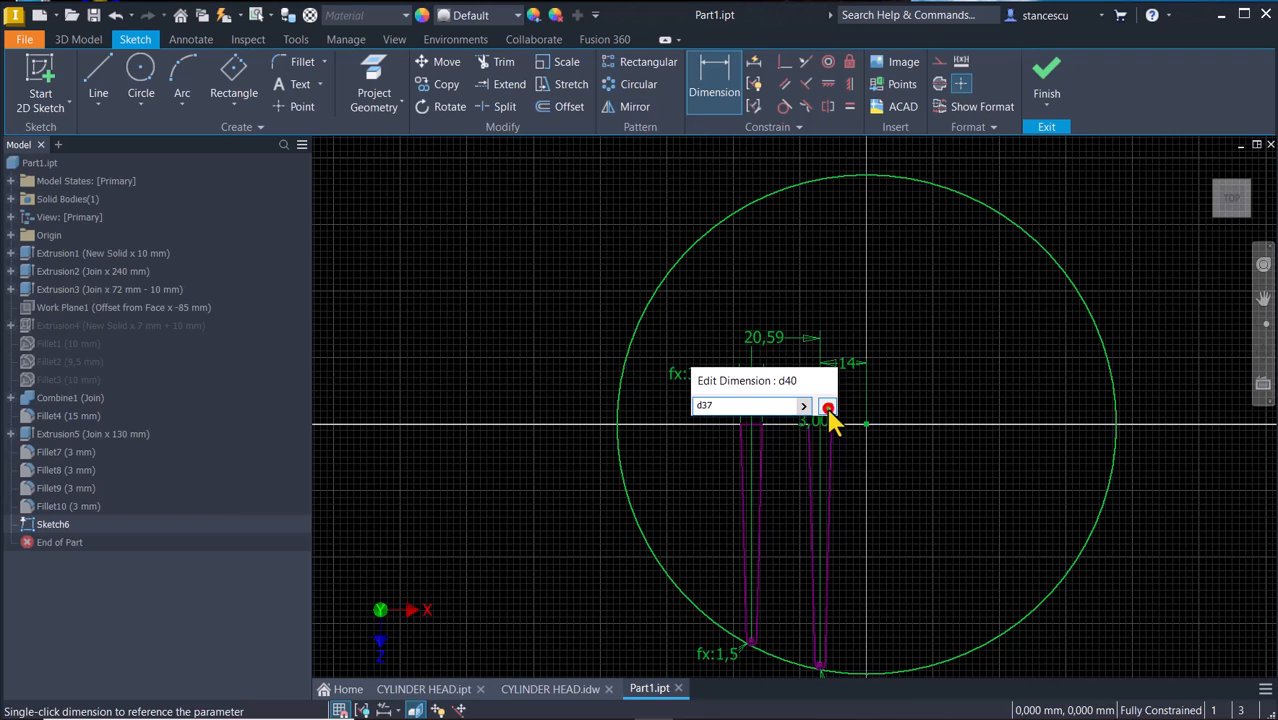
left_click(828, 407)
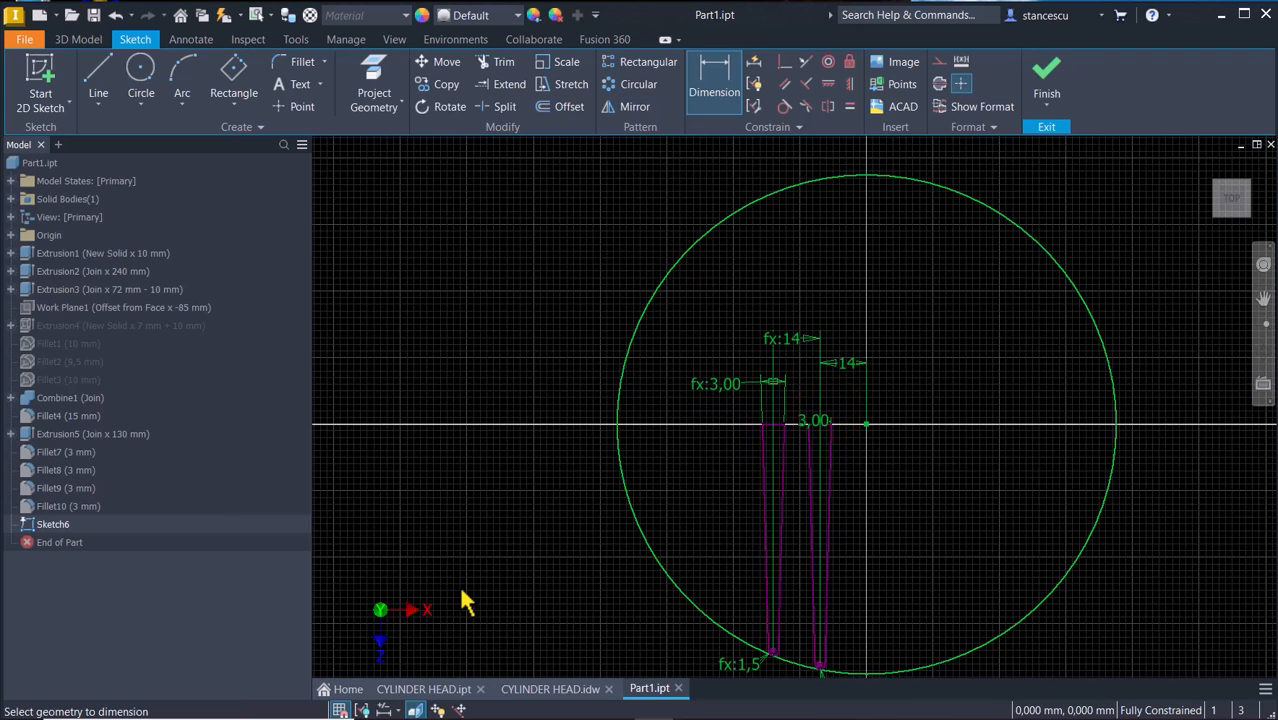
key("Escape")
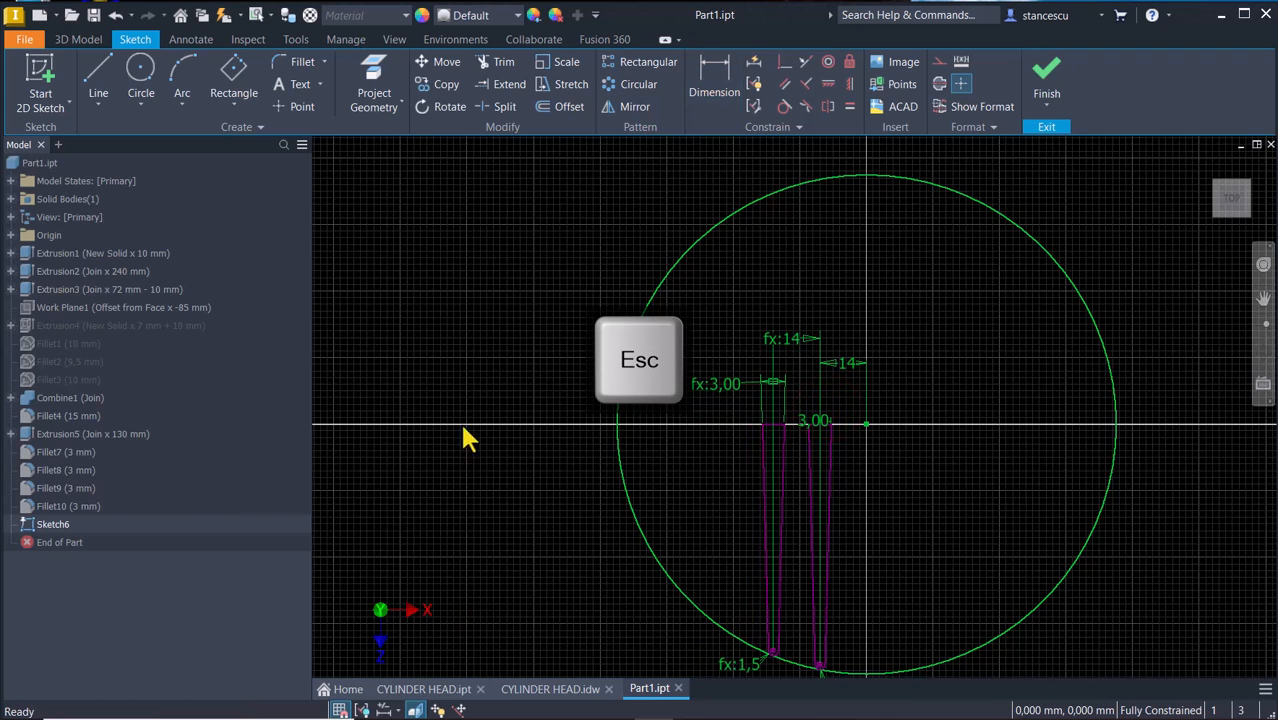
Draw the third profile's first side line, about 68.7 mm long, from just below the horizontal axis down towards the large circle's bottom edge.
left_click(98, 80)
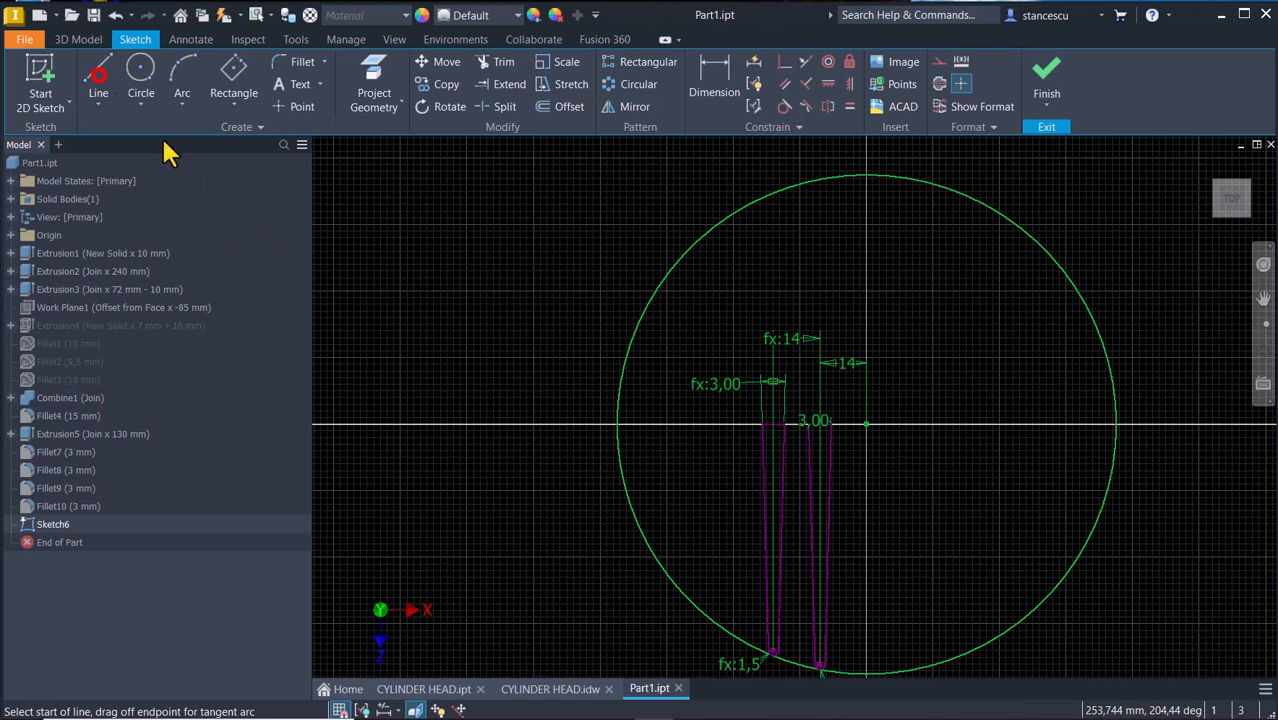
scroll(950, 525, "up", 3)
middle_click_drag(945, 520, 943, 403)
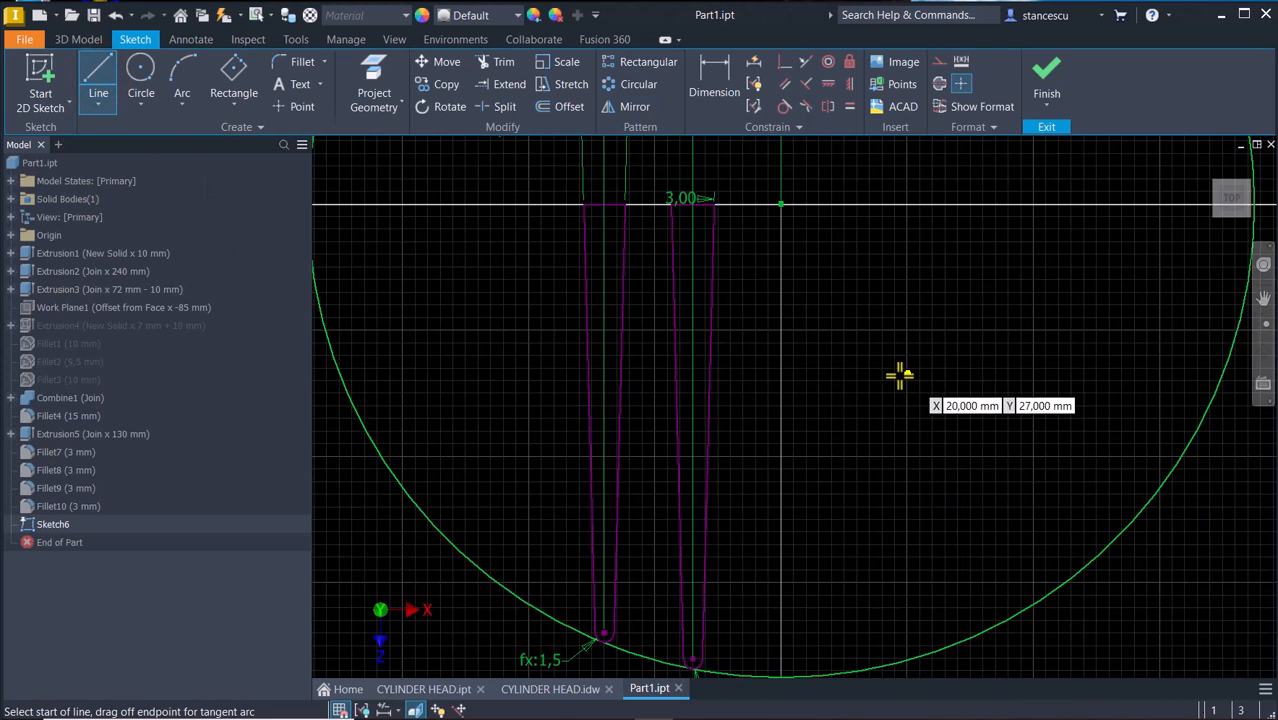
left_click(742, 230)
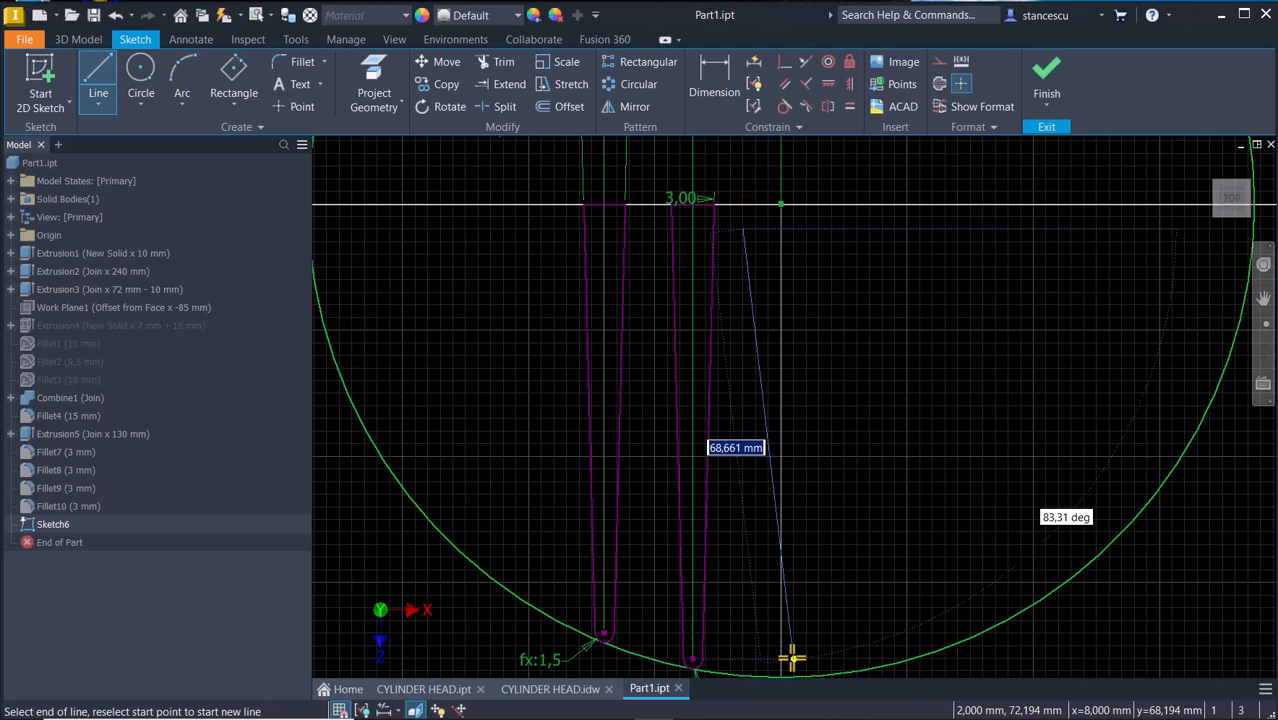
left_click(791, 657)
mouse_move(792, 657)
left_mouse_down()
mouse_move(807, 673)
mouse_move(831, 660)
mouse_move(806, 660)
left_mouse_up()
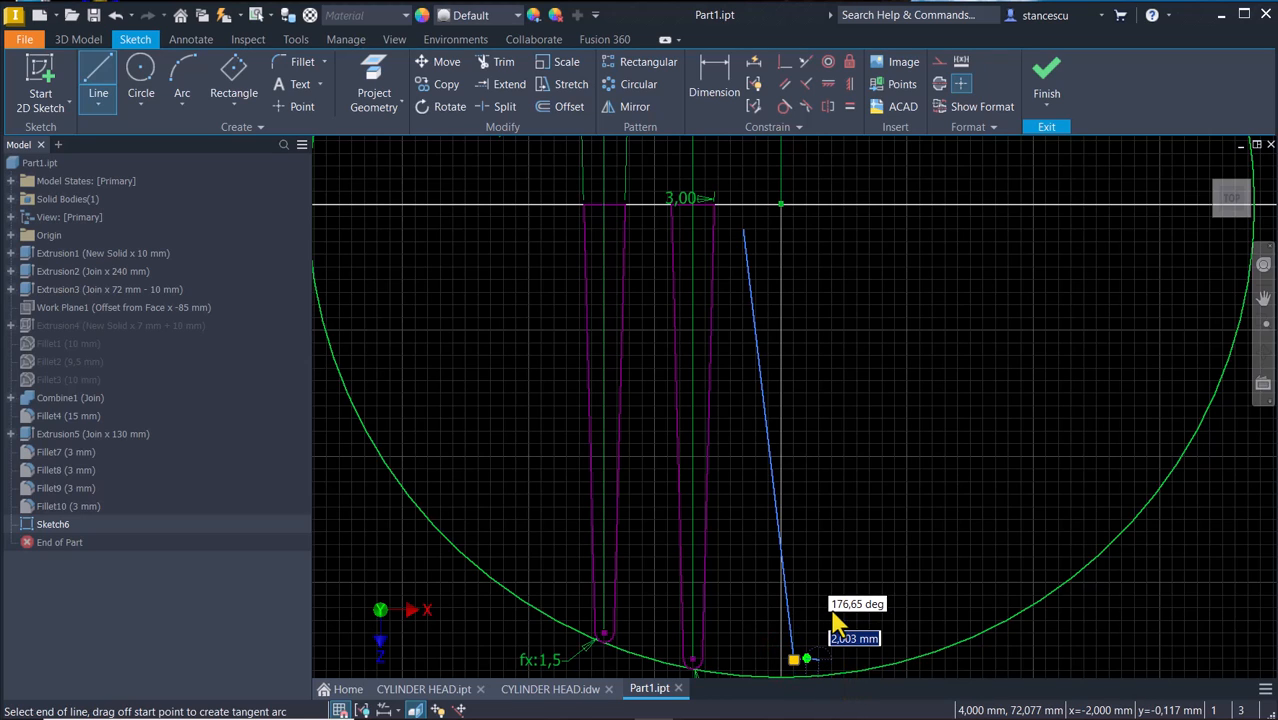
key("Escape")
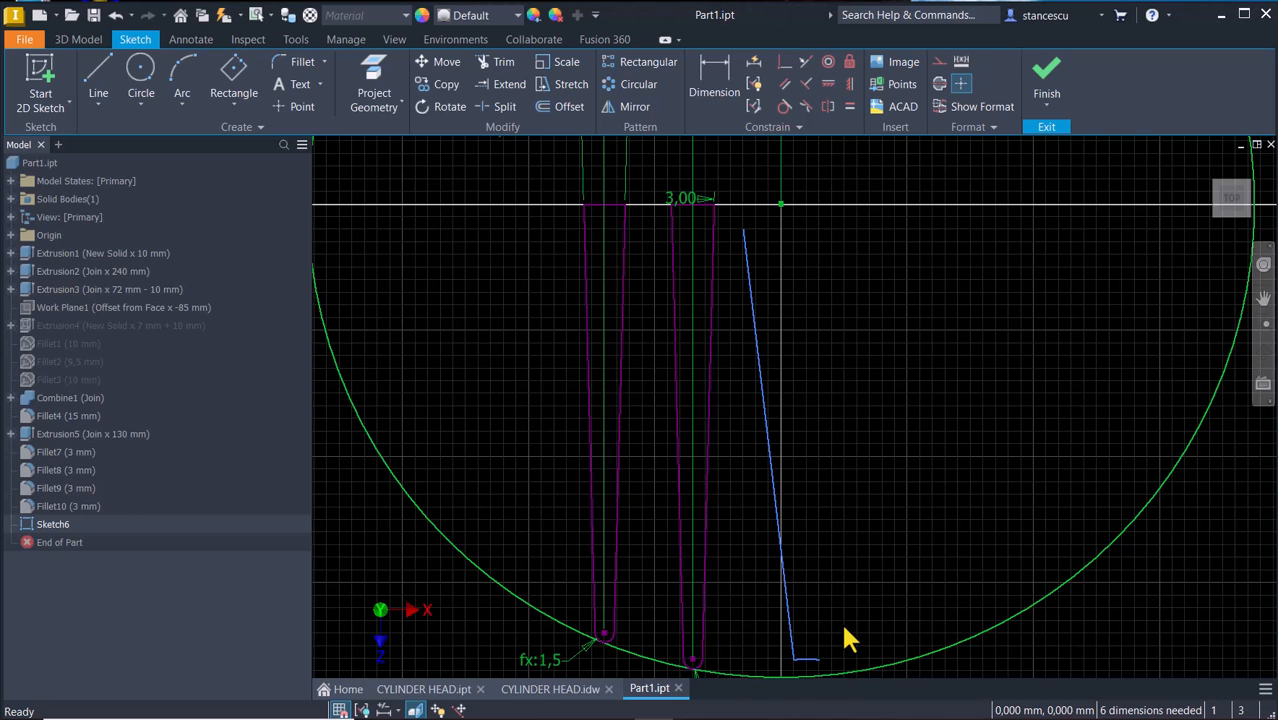
scroll(844, 628, "up", 3)
mouse_move(845, 634)
middle_mouse_down()
mouse_move(891, 458)
mouse_move(891, 360)
middle_mouse_up()
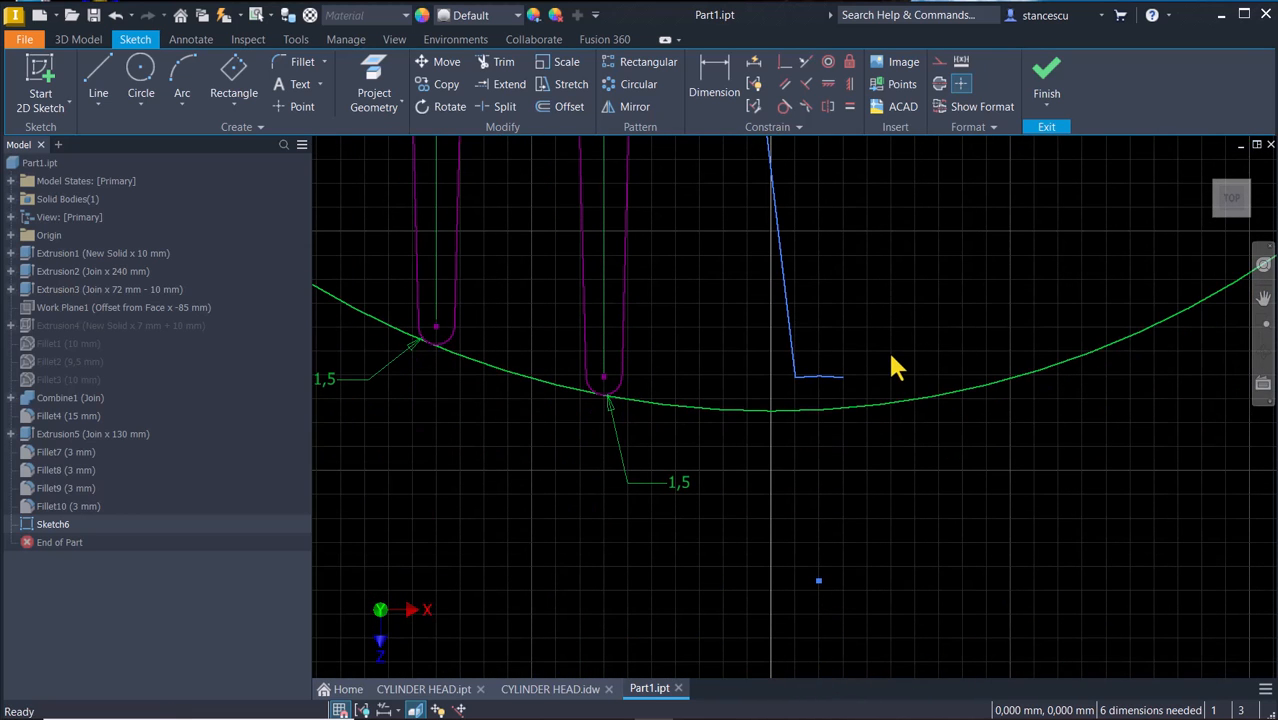
key("ctrl+z")
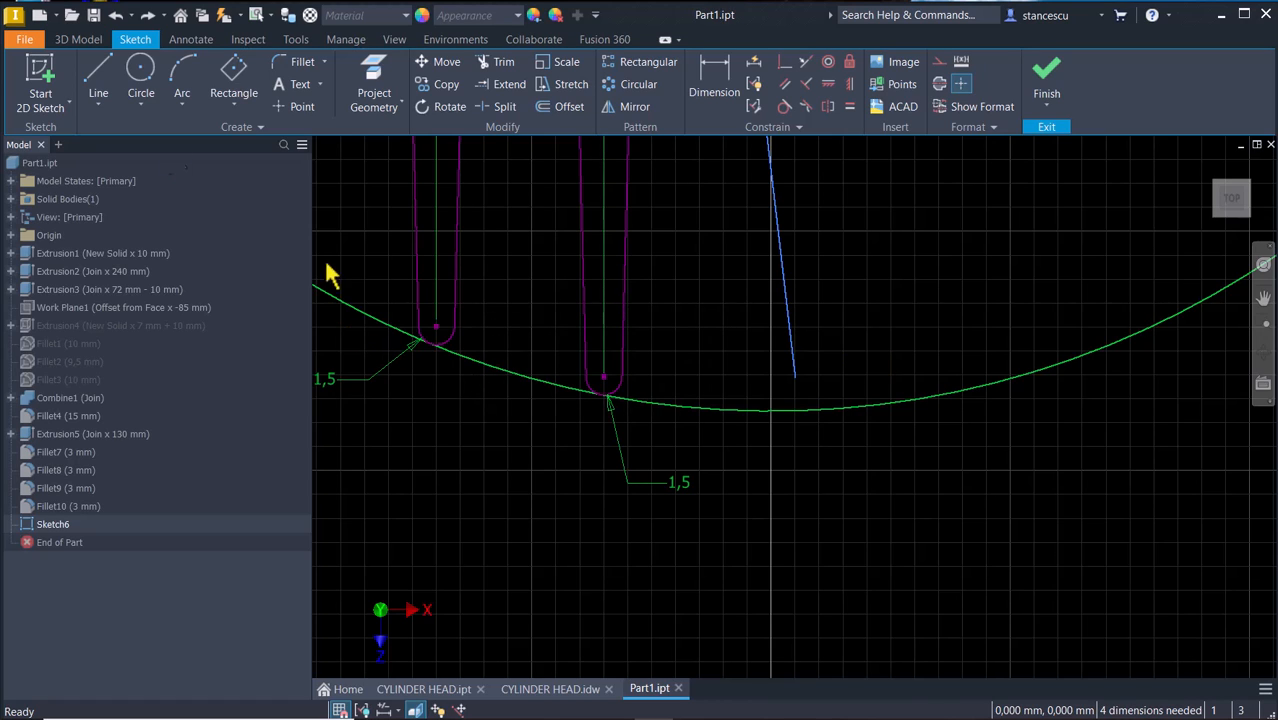
Close the third profile with a tangent arc at the side line's lower end, a second tangent side line and a horizontal top line.
left_click(98, 78)
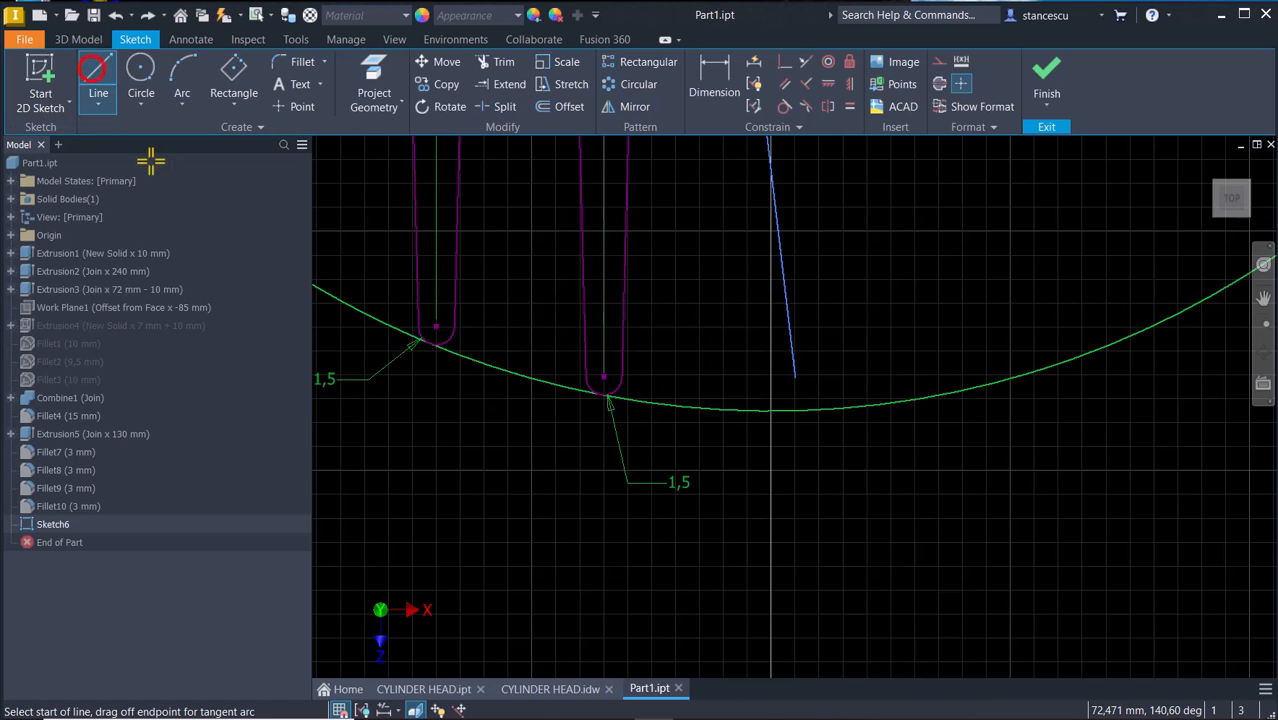
left_click(795, 378)
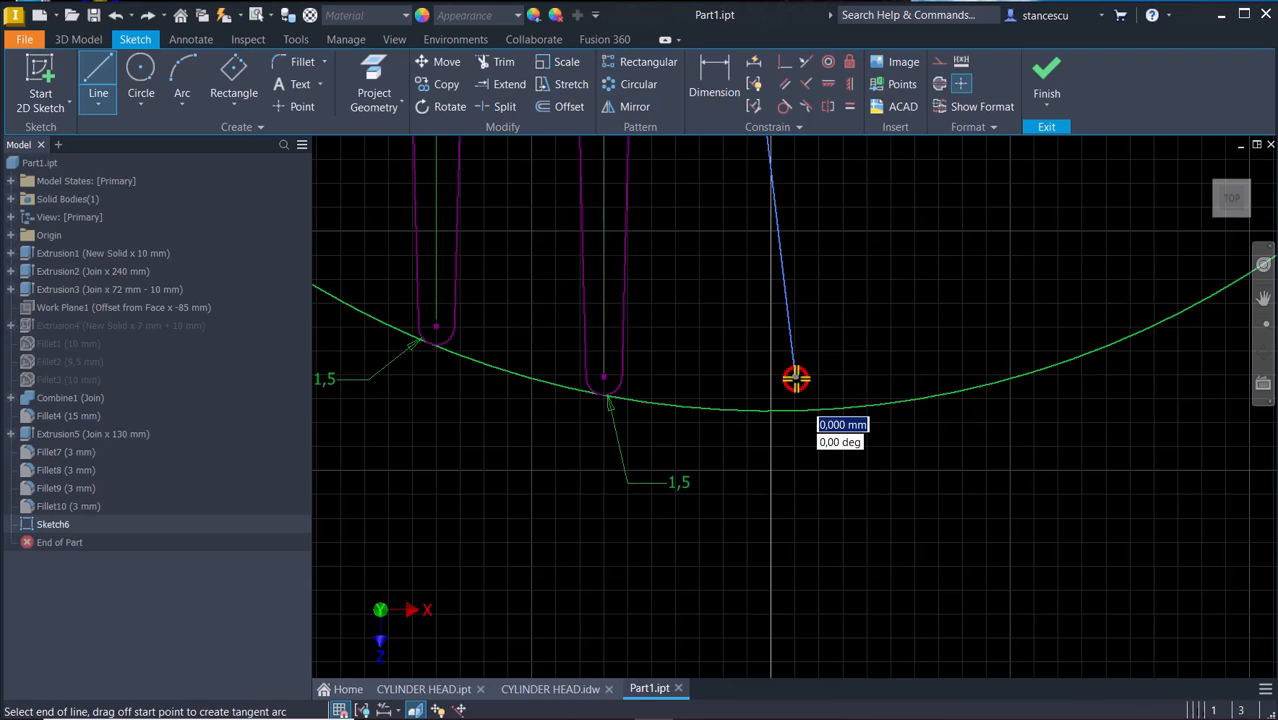
mouse_move(797, 380)
left_mouse_down()
mouse_move(808, 396)
mouse_move(855, 377)
left_mouse_up()
middle_click_drag(856, 320, 843, 383)
scroll(843, 383, "down", 5)
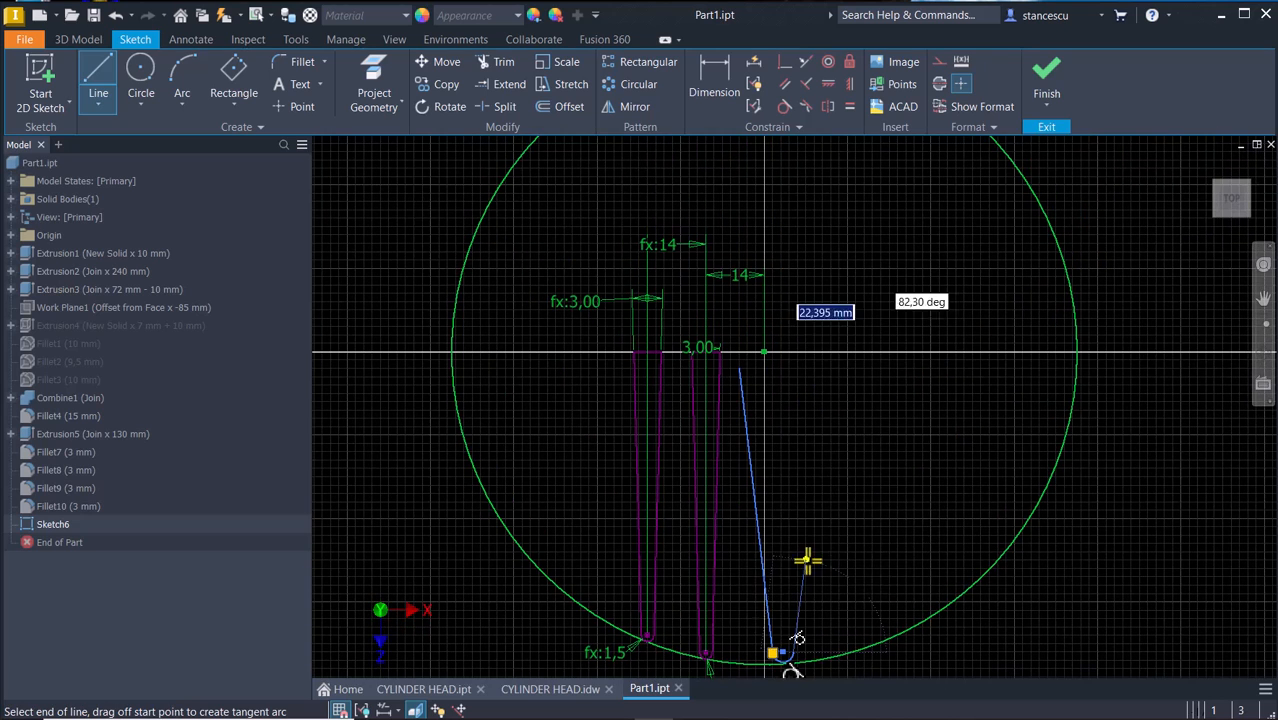
left_click(826, 370)
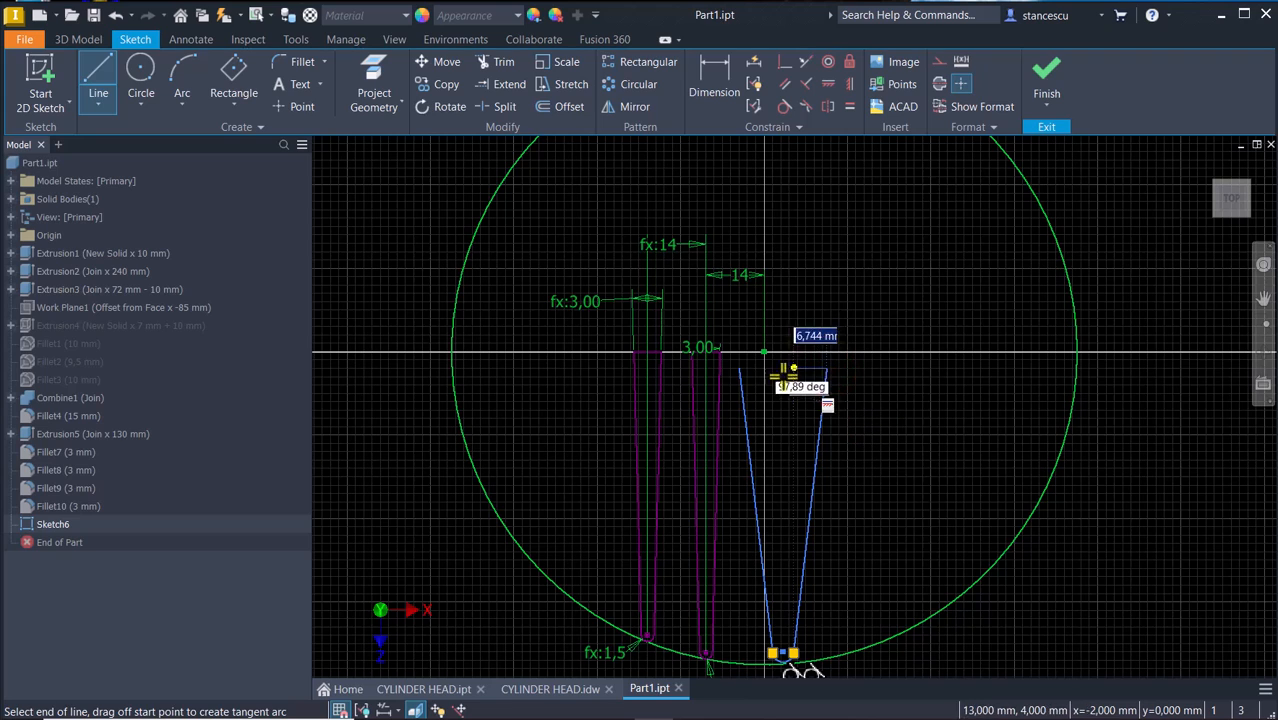
left_click(740, 370)
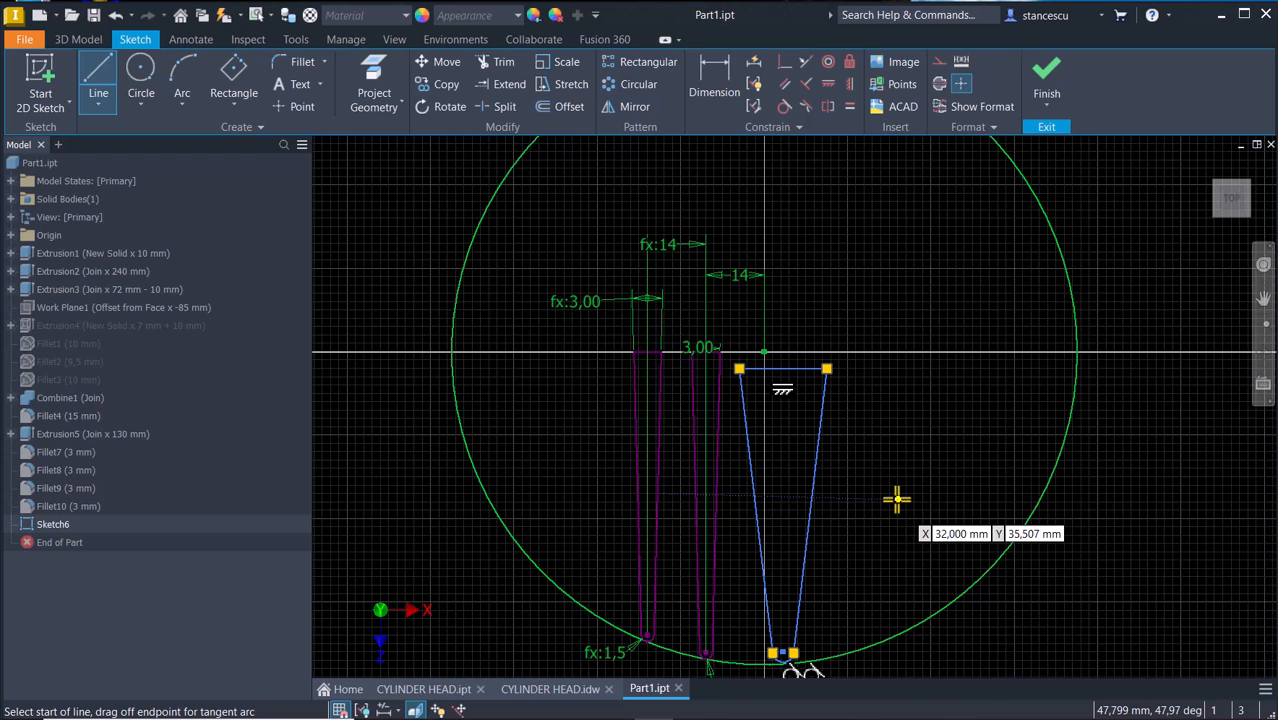
key("Escape")
Make the third profile's end arc tangent to the large circle.
middle_click_drag(882, 531, 887, 462)
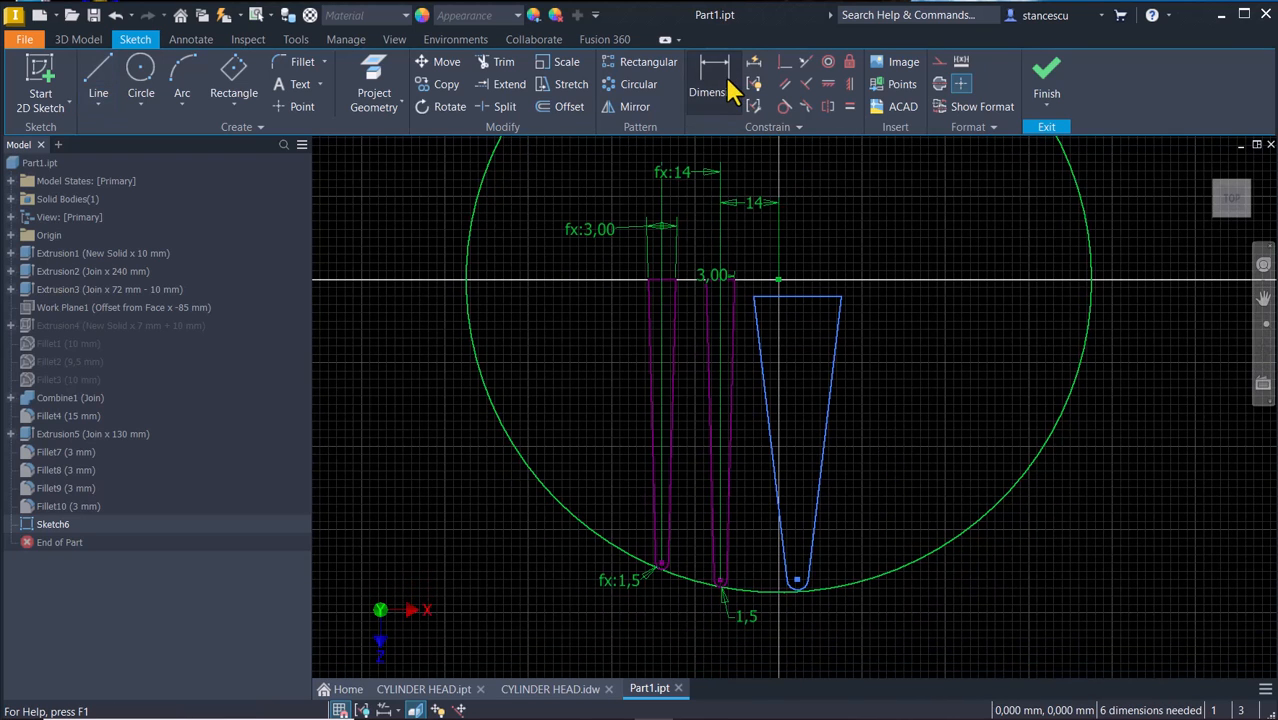
left_click(784, 106)
scroll(827, 600, "up", 3)
left_click(799, 578)
left_click(803, 574)
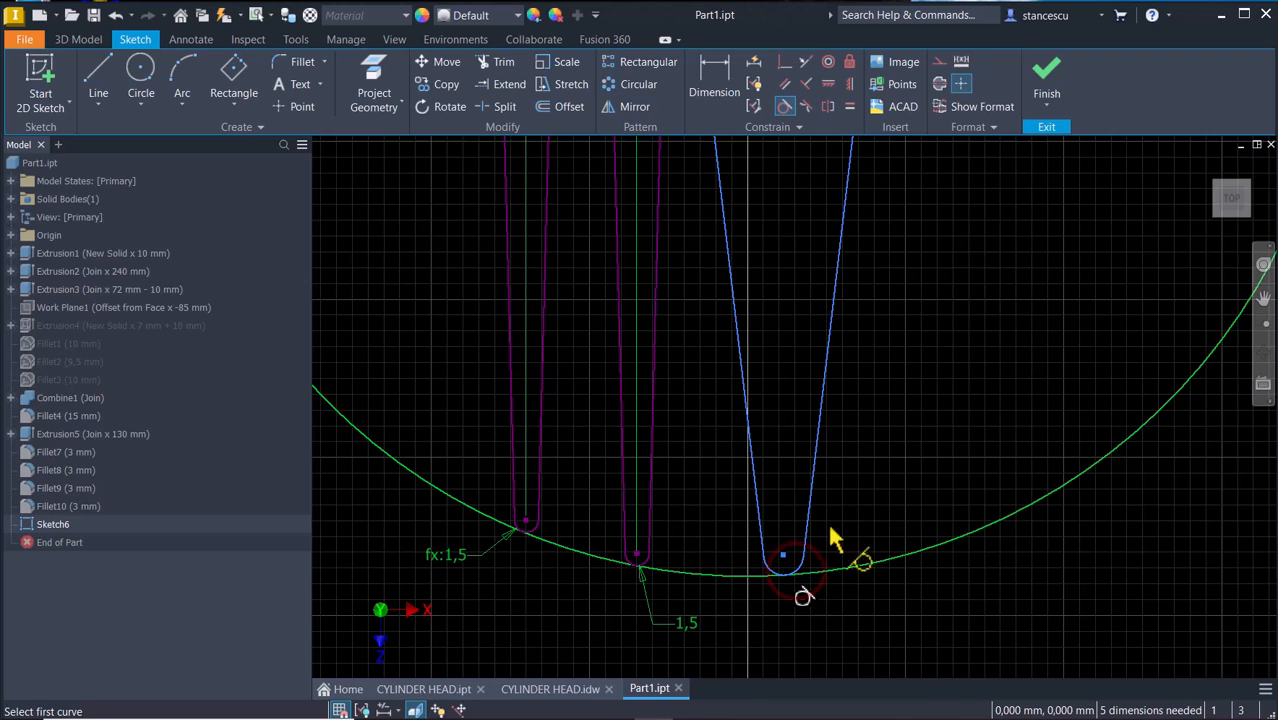
Dimension the third profile's end arc radius by referencing the first profile's 1.5 mm radius dimension.
left_click(724, 95)
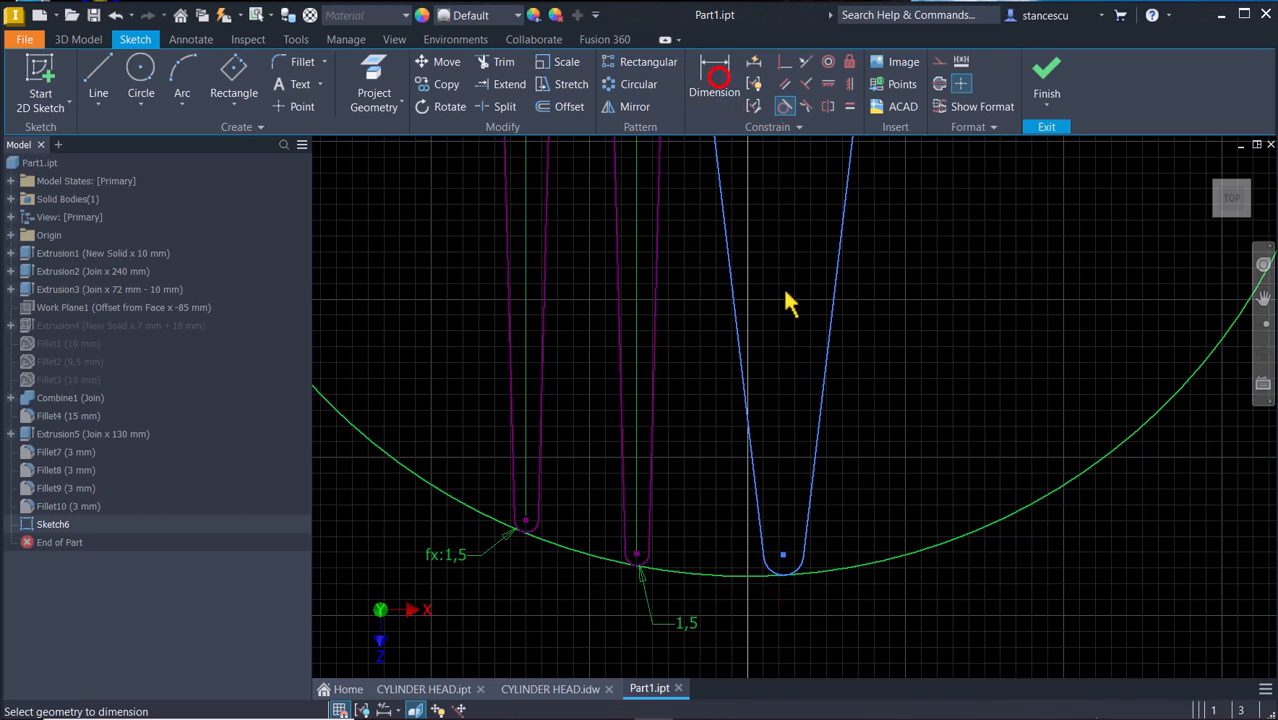
left_click(797, 578)
left_click(838, 621)
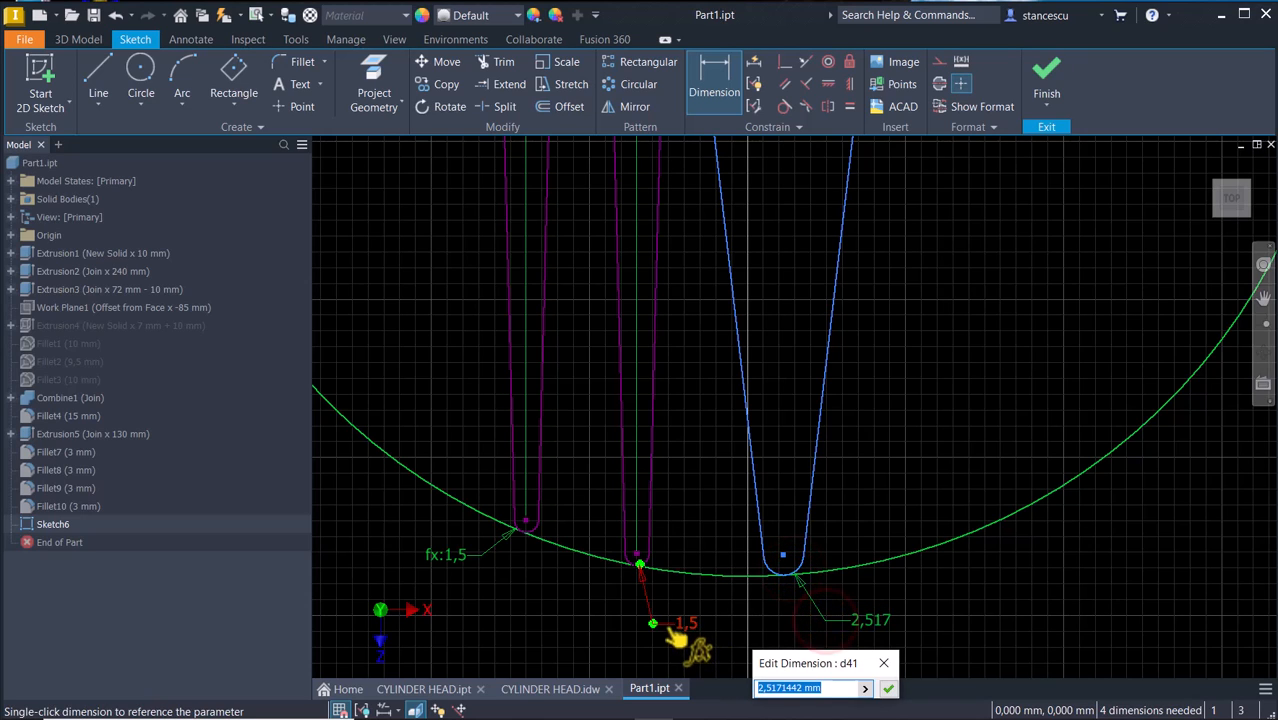
left_click(668, 623)
left_click(888, 688)
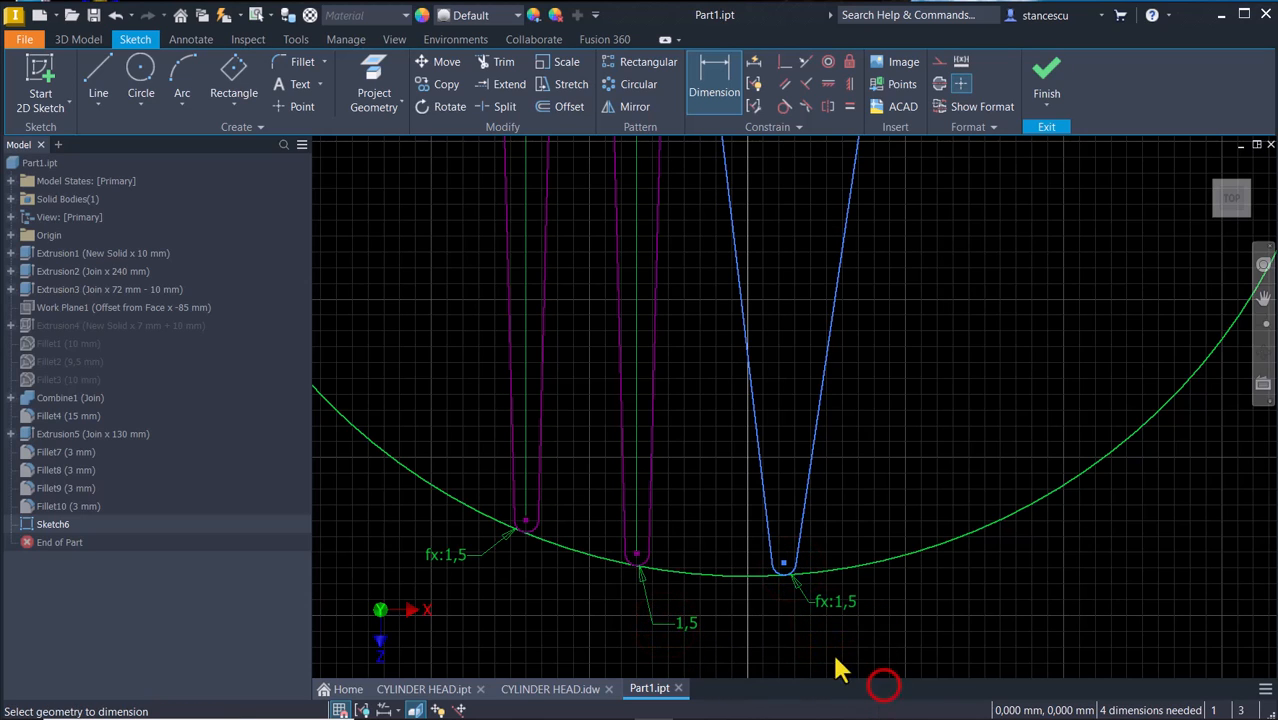
Apply an equal constraint to the third profile's two side lines.
left_click(849, 106)
left_click(739, 309)
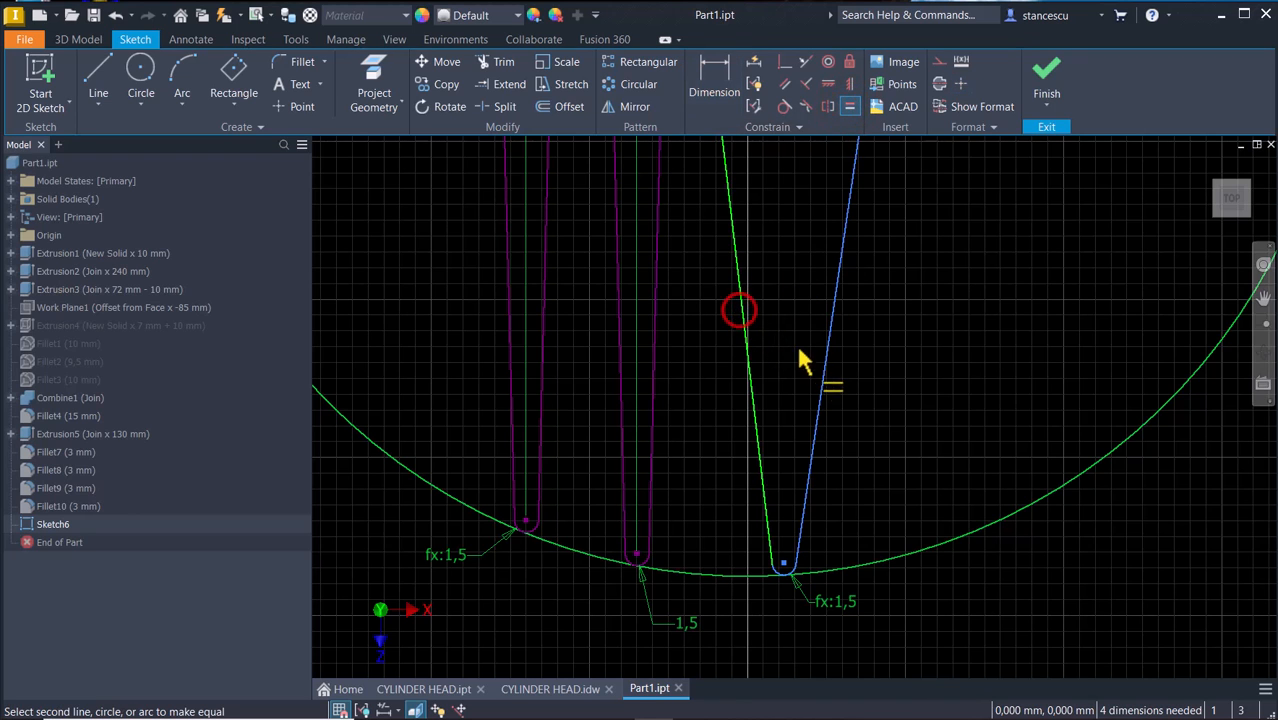
left_click(820, 383)
middle_click_drag(808, 343, 845, 543)
key("Escape")
Dimension the angle between the third profile's two side lines by referencing the first profile's 3° angle dimension.
key("d")
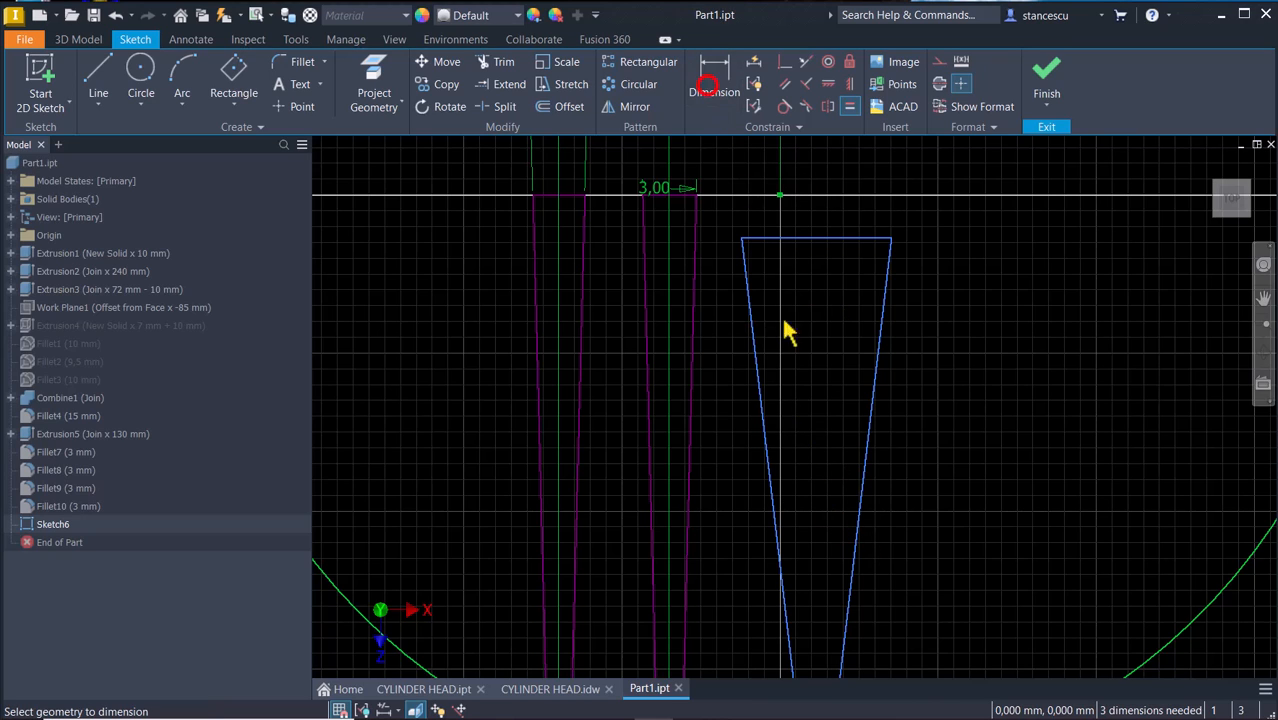
left_click(761, 410)
left_click(870, 440)
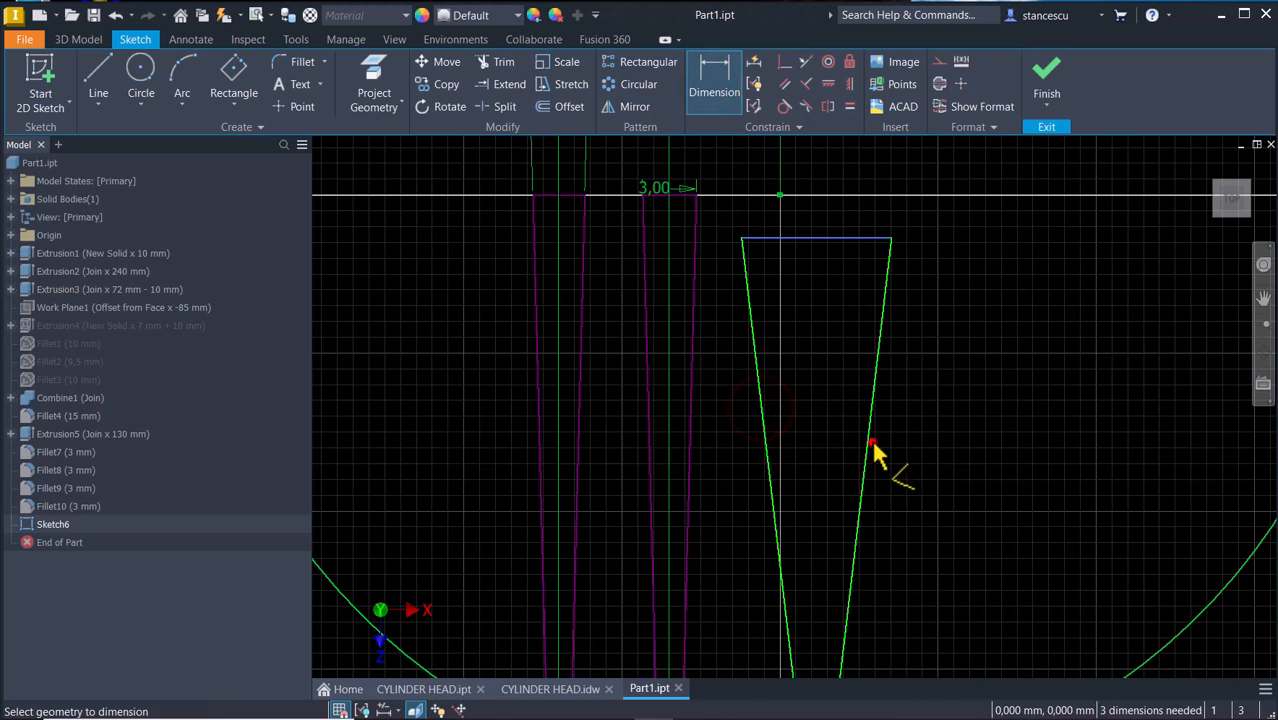
left_click(824, 384)
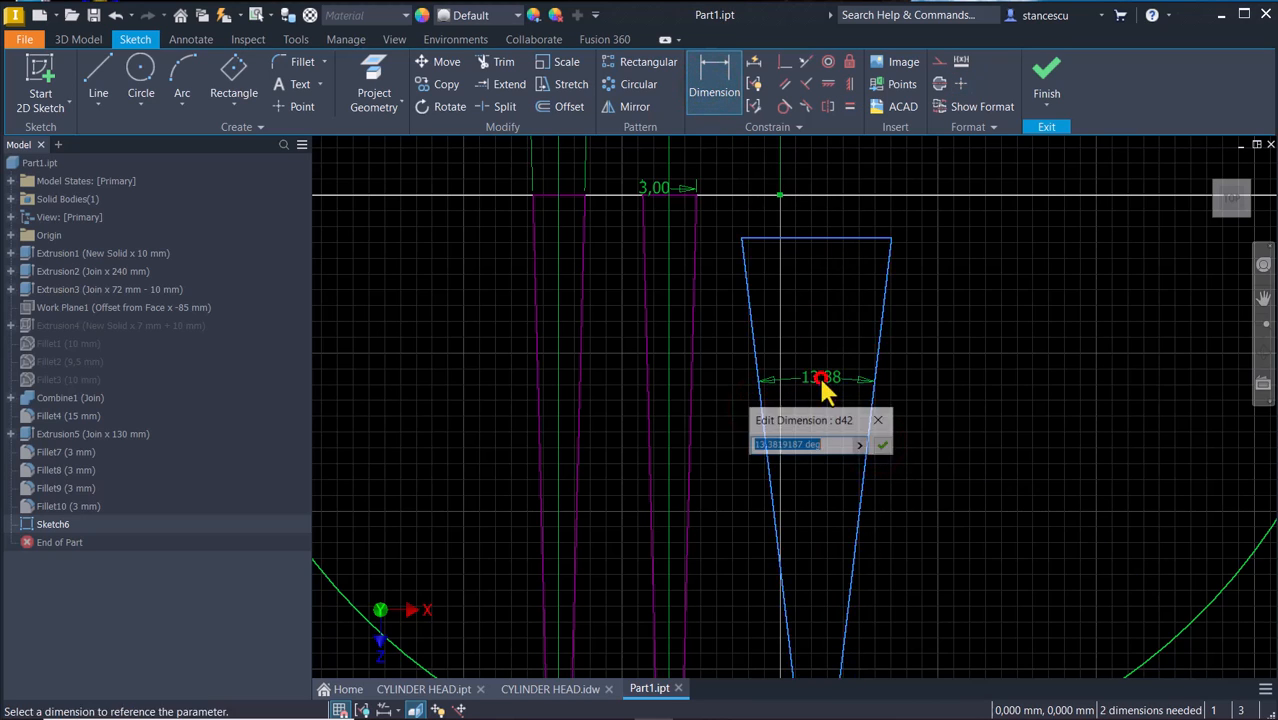
left_click(660, 190)
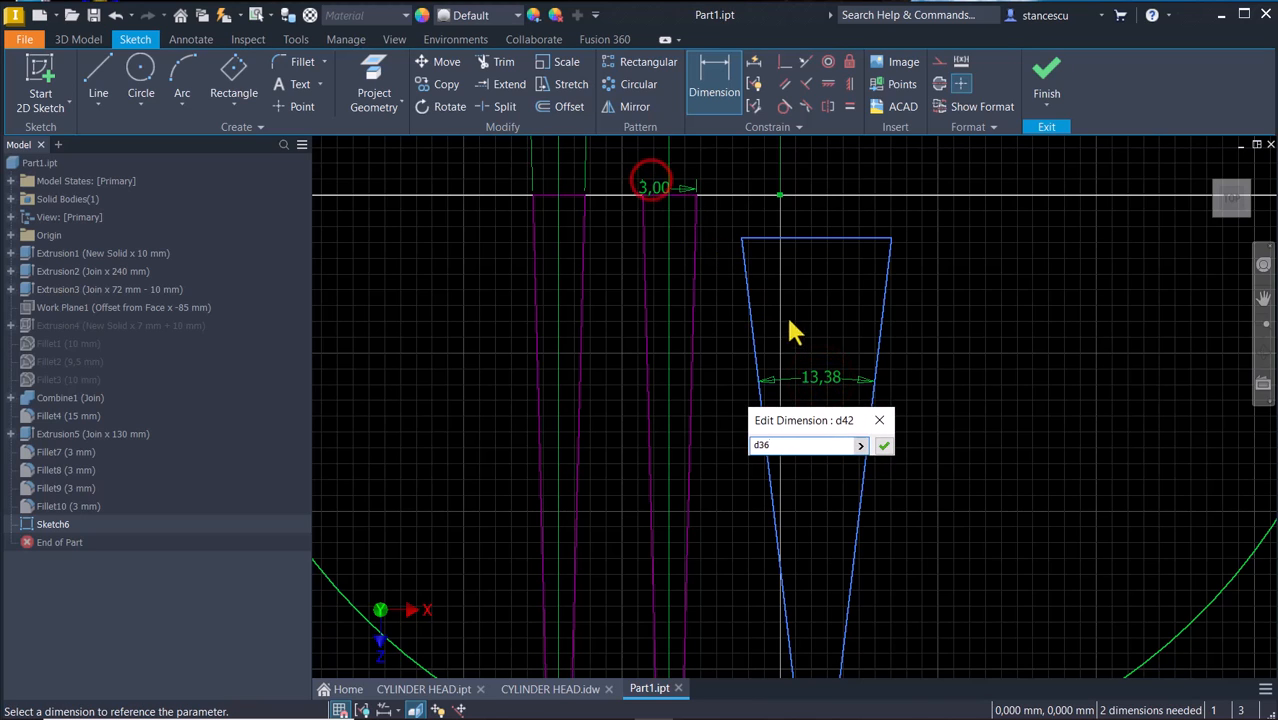
left_click(884, 447)
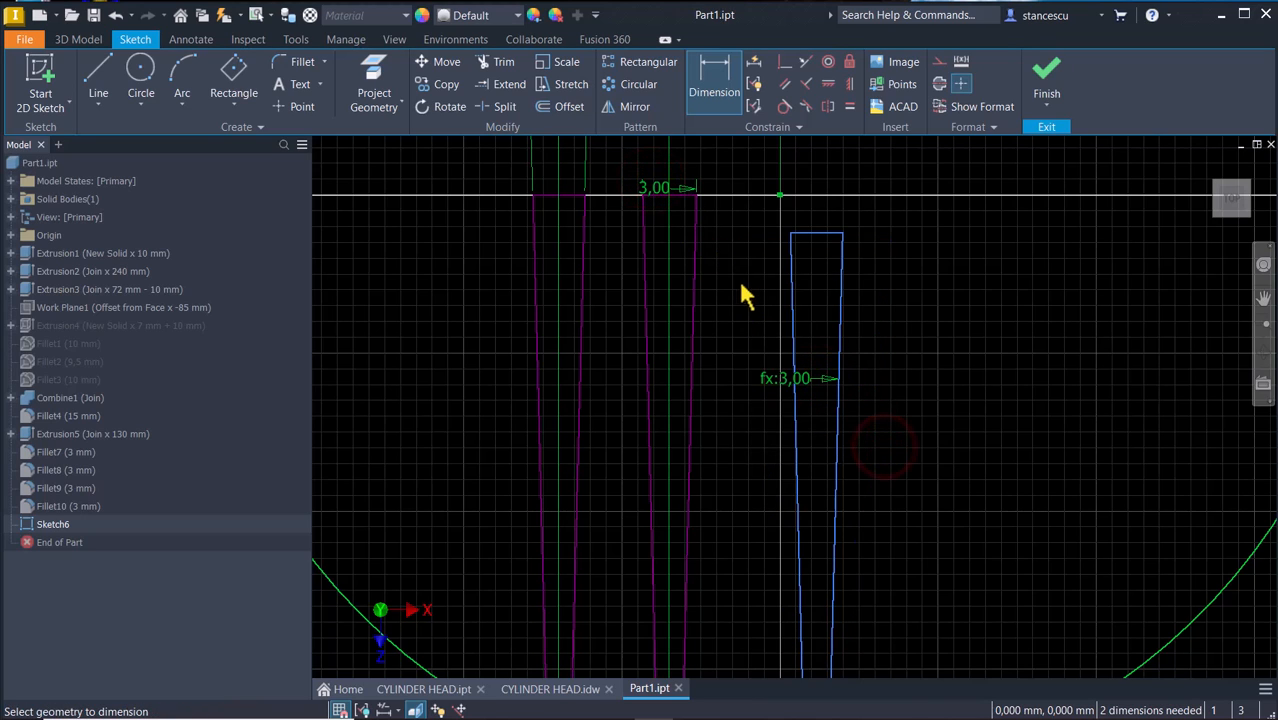
Make the midpoint of the third profile's top line coincident with the sketch origin.
left_click(785, 63)
left_click(817, 233)
left_click(781, 198)
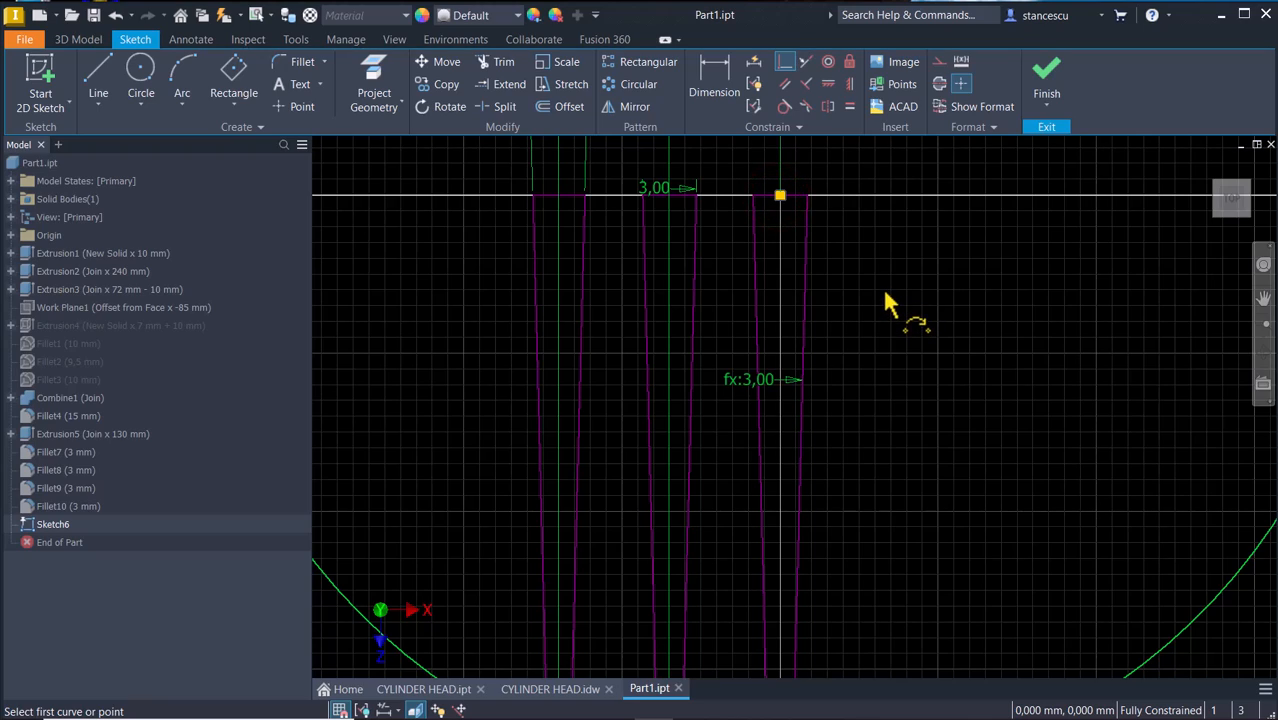
key("Num_Lock")
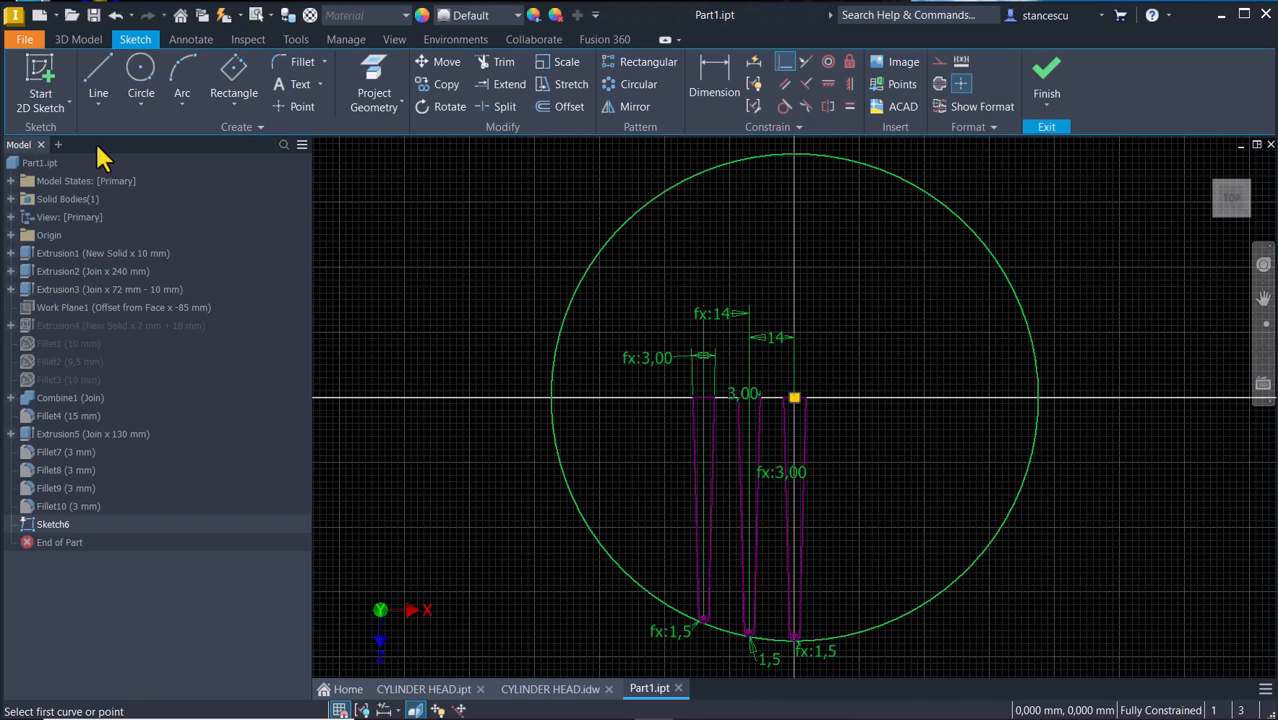
Draw a vertical centre line through the third profile from the origin to the lowest point of its end arc.
left_click(98, 82)
scroll(916, 441, "up", 4)
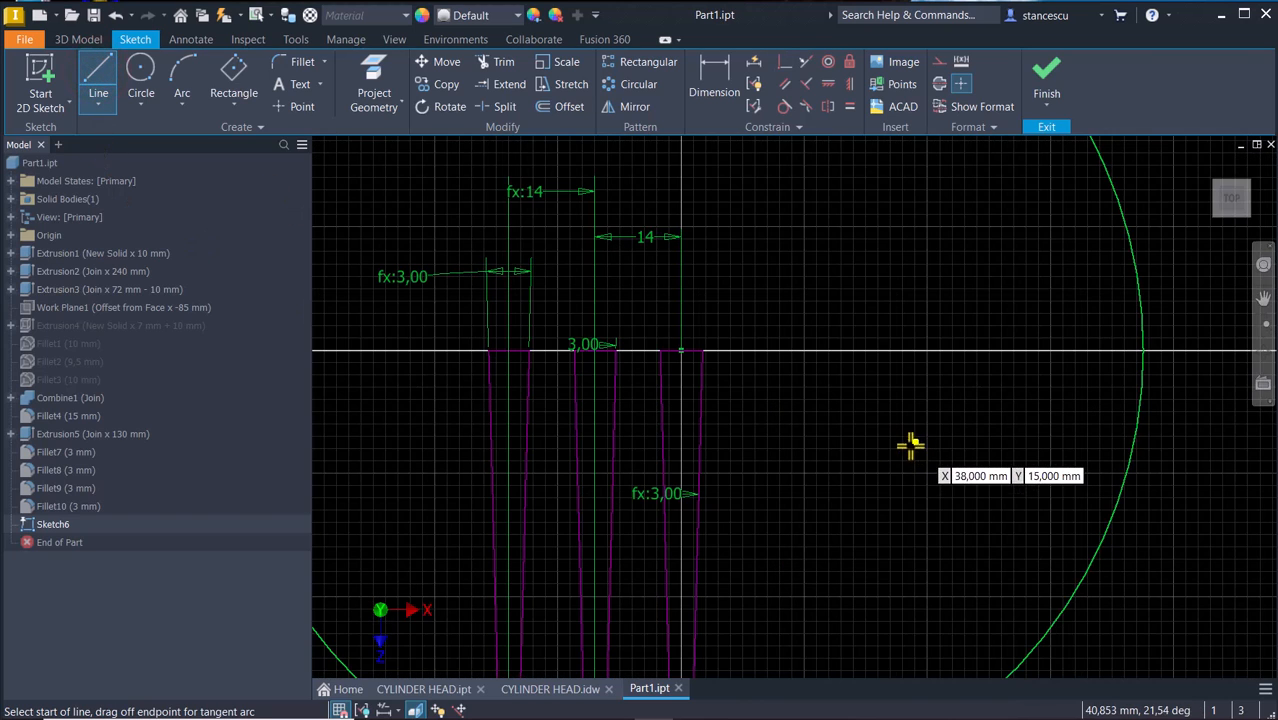
middle_click_drag(799, 373, 833, 328)
left_click(753, 261)
middle_click_drag(737, 507, 755, 242)
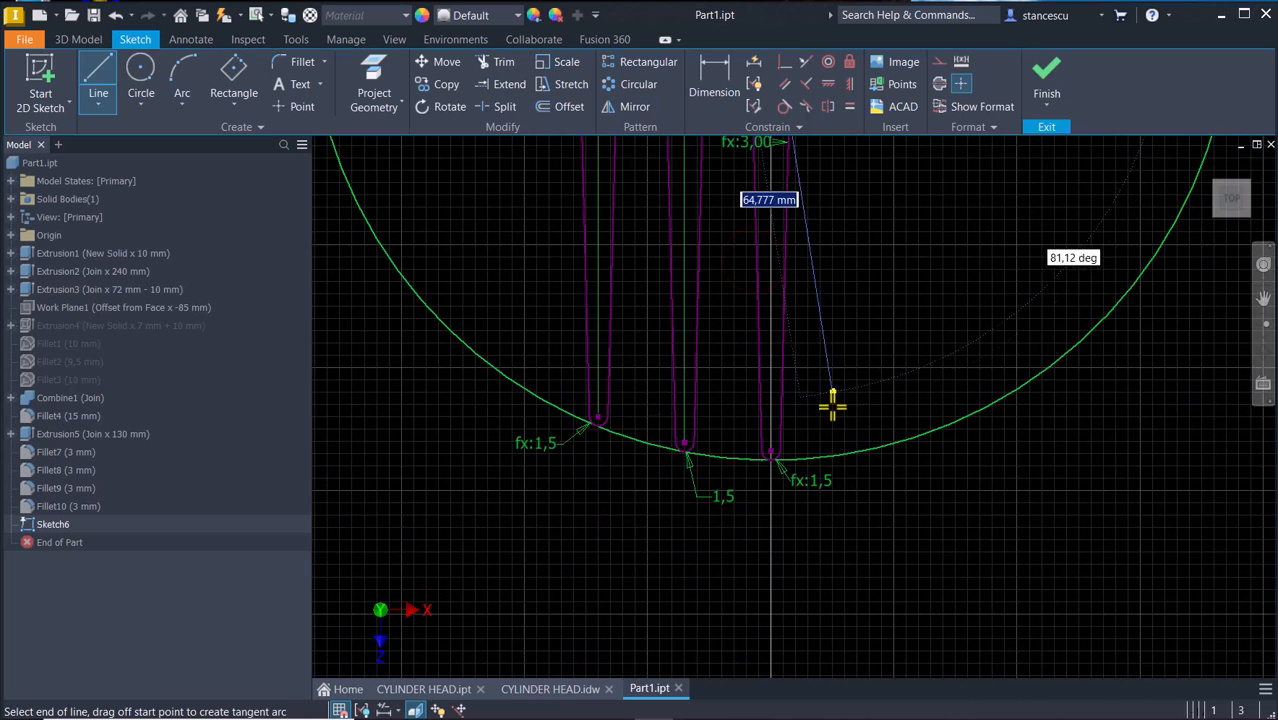
left_click(771, 460)
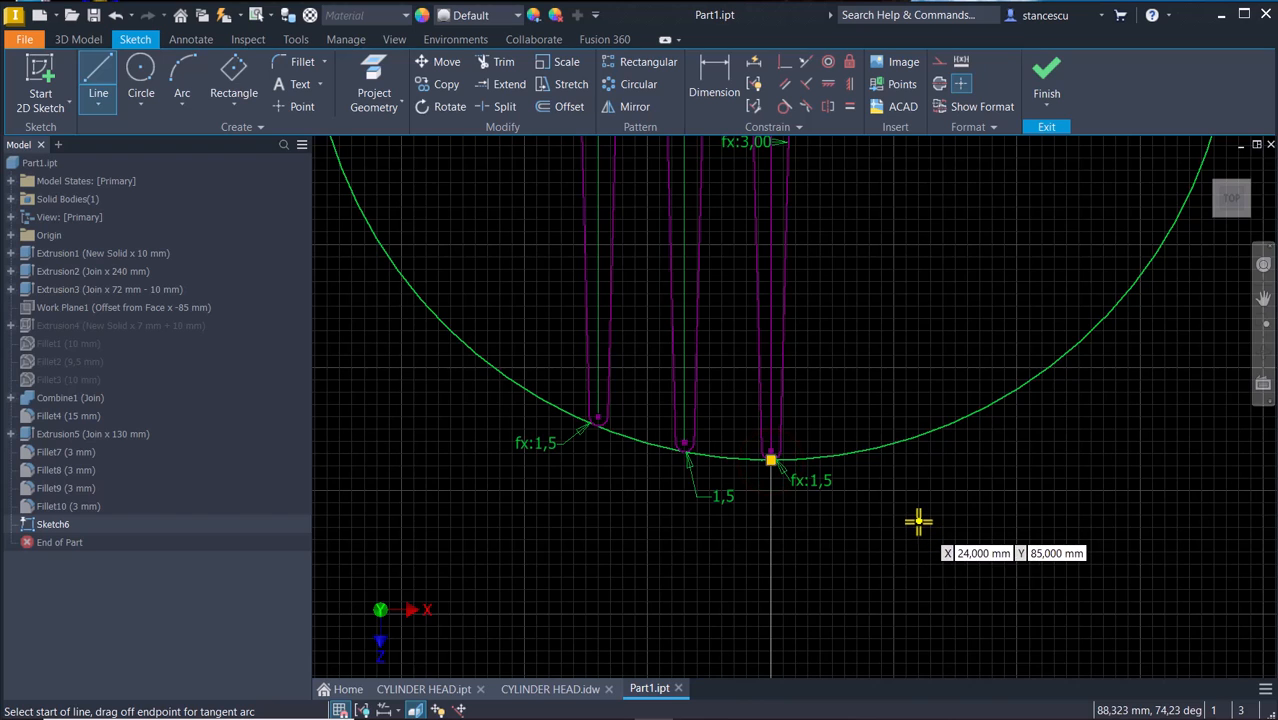
key("Escape")
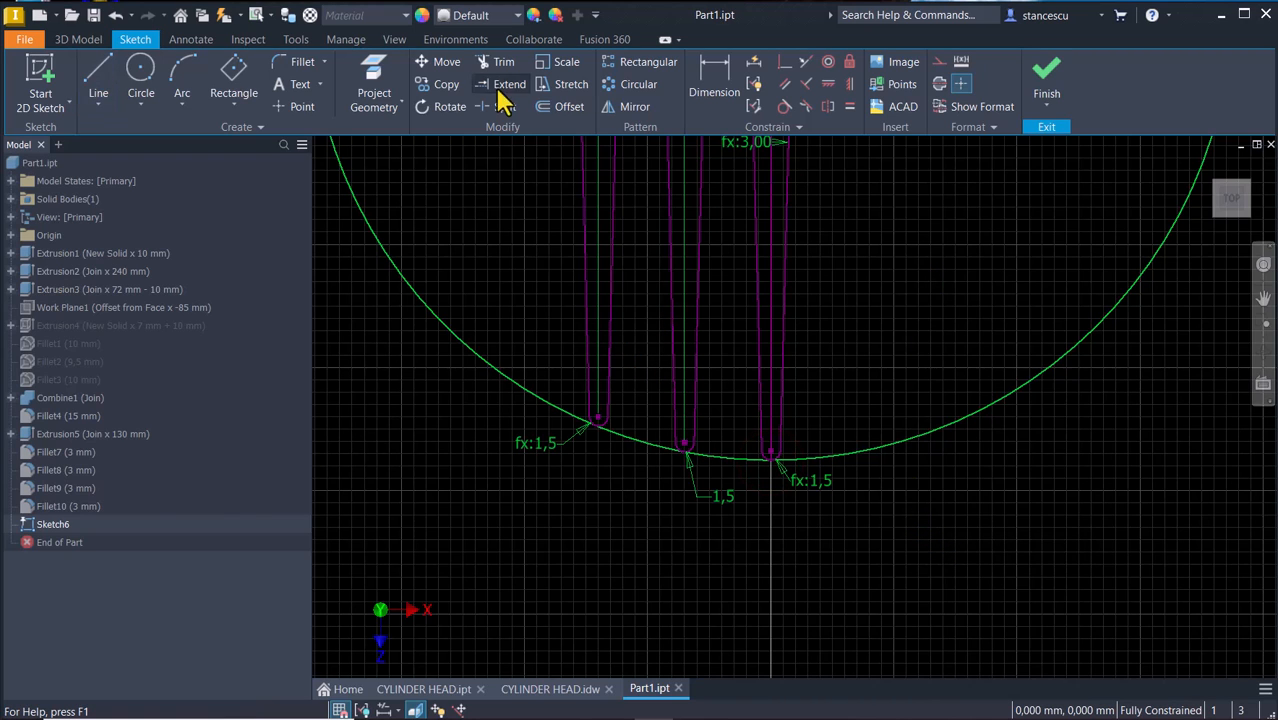
Split the third profile's top line and end arc at the vertical centre line.
left_click(500, 106)
scroll(779, 208, "down", 3)
middle_click_drag(781, 204, 811, 510)
middle_click_drag(845, 230, 862, 325)
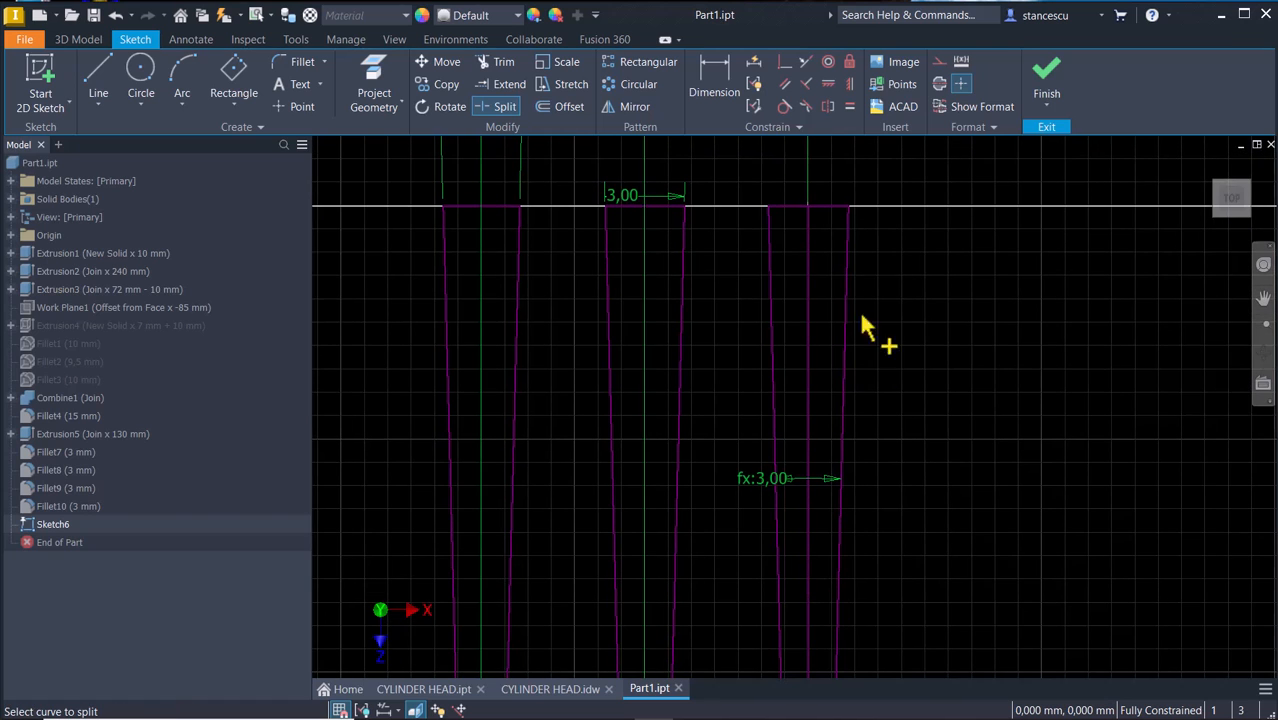
left_click(837, 208)
scroll(884, 384, "up", 3)
middle_click_drag(927, 495, 907, 200)
scroll(864, 527, "down", 3)
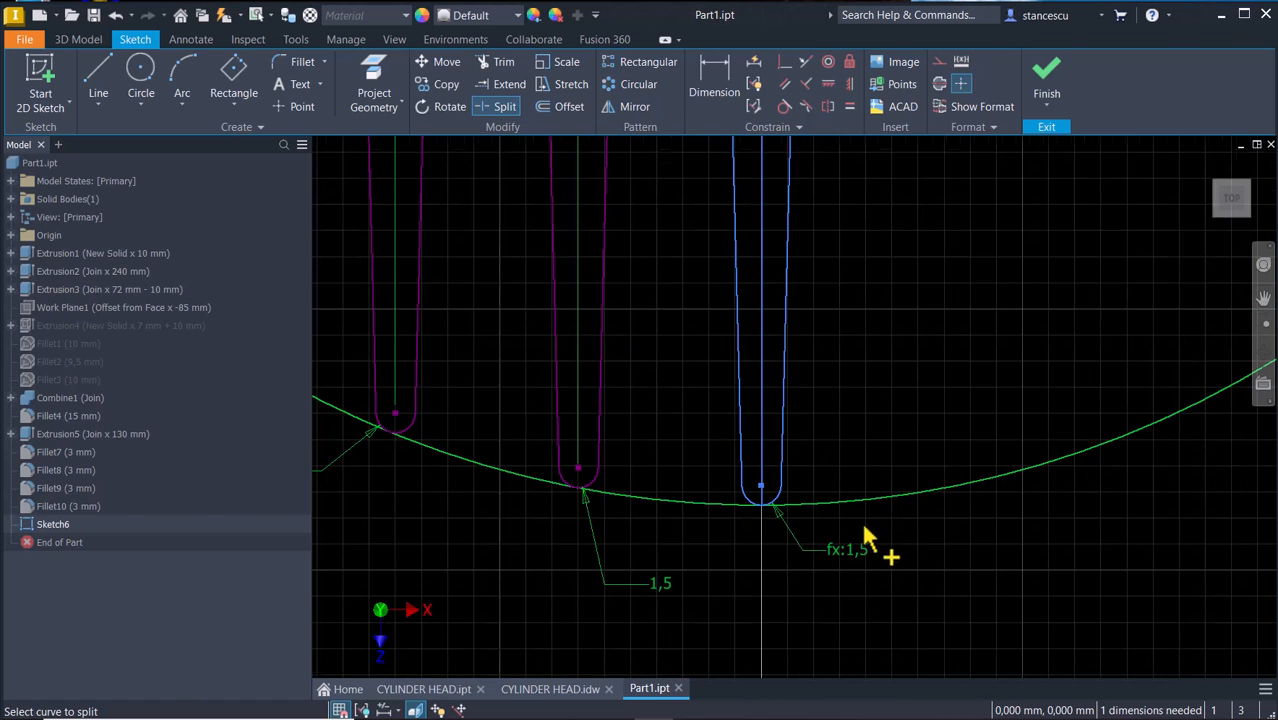
left_click(777, 501)
left_click(950, 588)
key("Escape")
Convert the third profile's +X half, its side line, half arc and half top line, to construction geometry.
left_click(850, 388)
left_click_drag(849, 389, 777, 494)
left_click(936, 63)
middle_click_drag(854, 180, 815, 630)
middle_click_drag(812, 175, 832, 590)
left_click(822, 459)
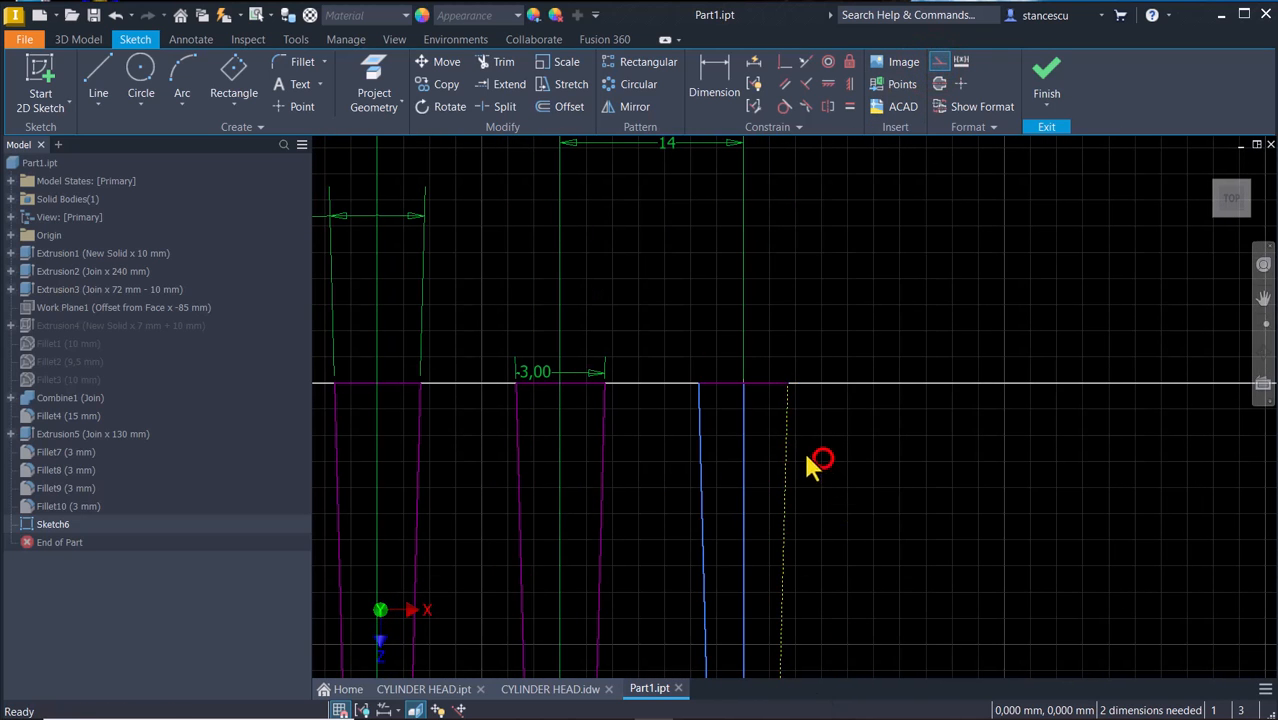
left_click(769, 381)
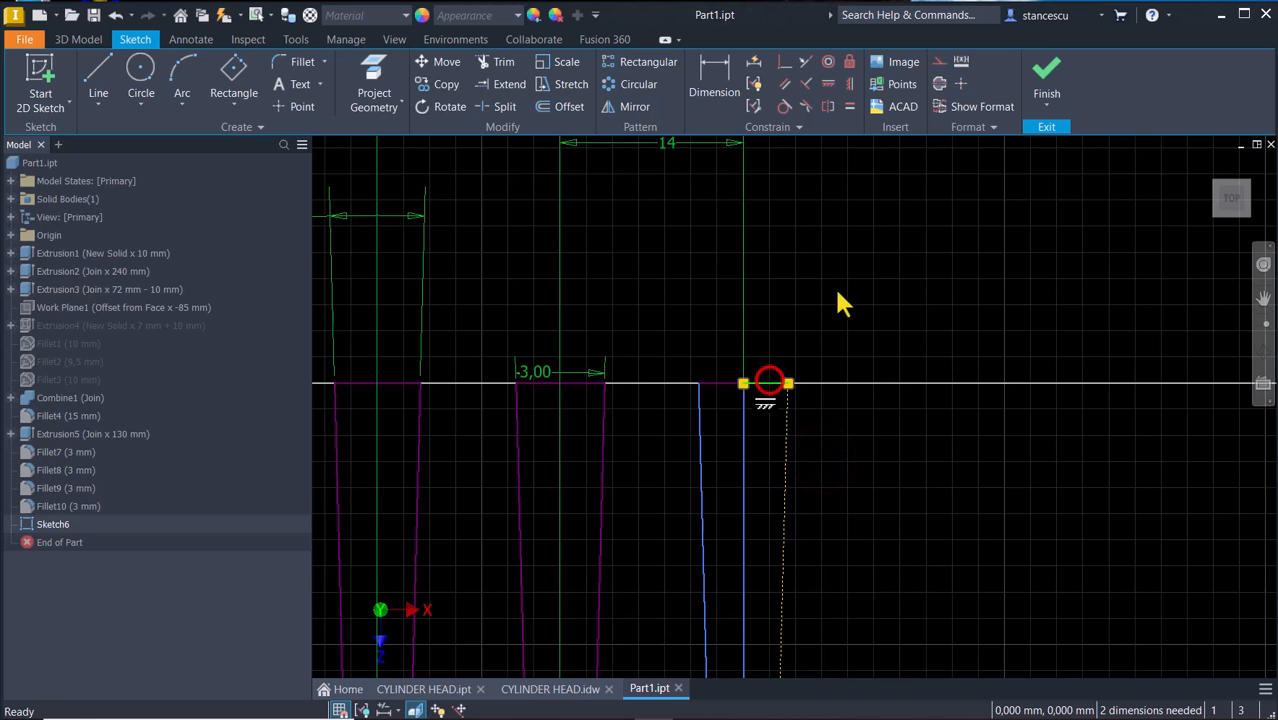
left_click(936, 63)
left_click(927, 259)
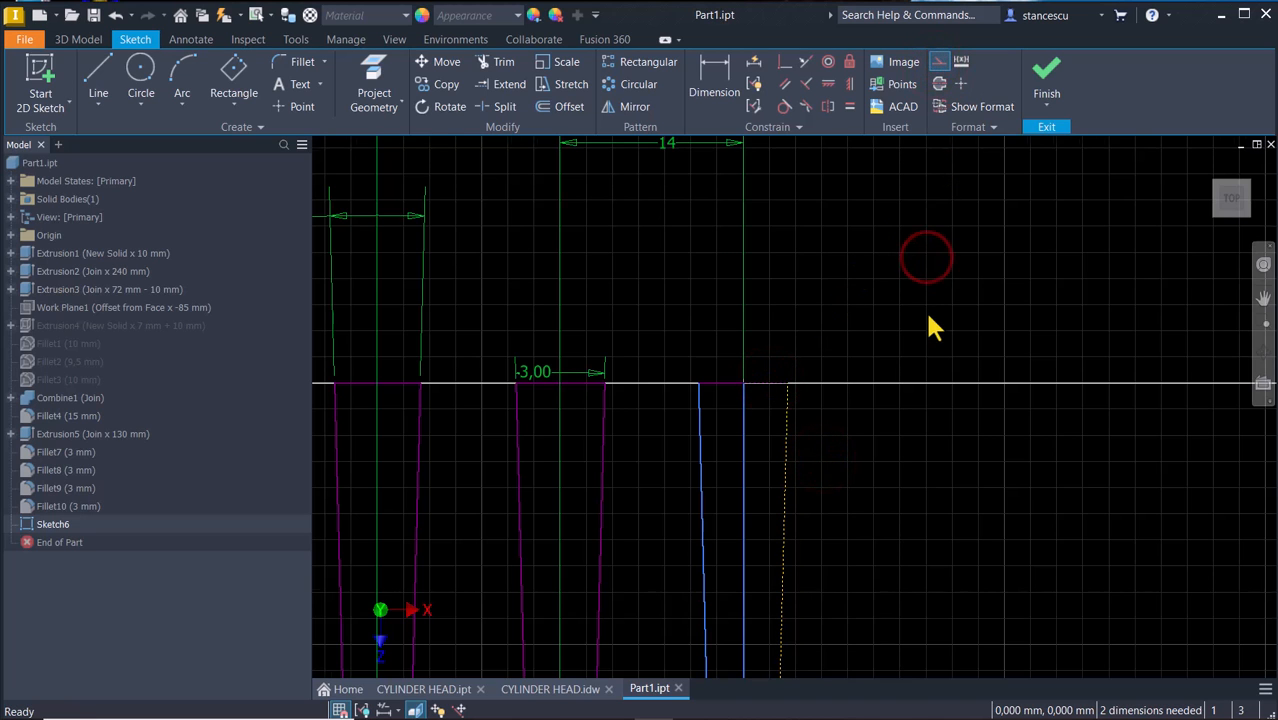
Shift the third profile sideways by its upper construction corner to test its remaining freedom.
key("Home")
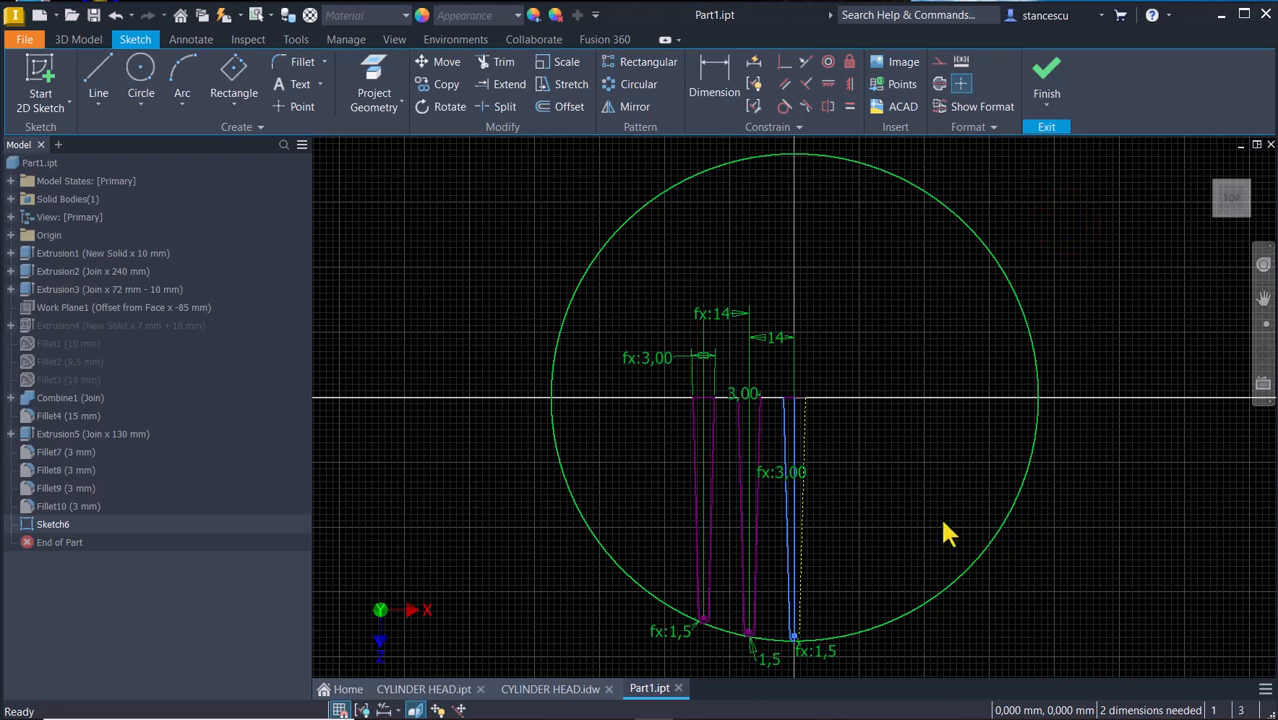
scroll(978, 530, "down", 4)
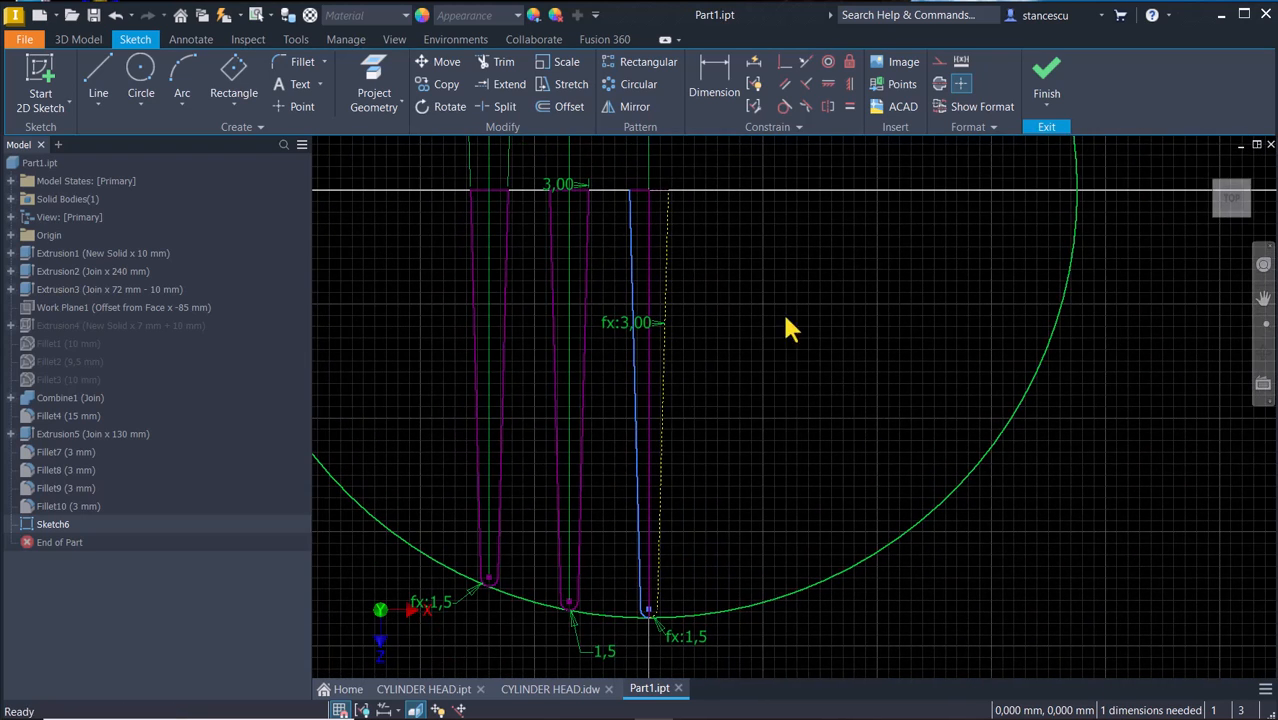
key("Escape")
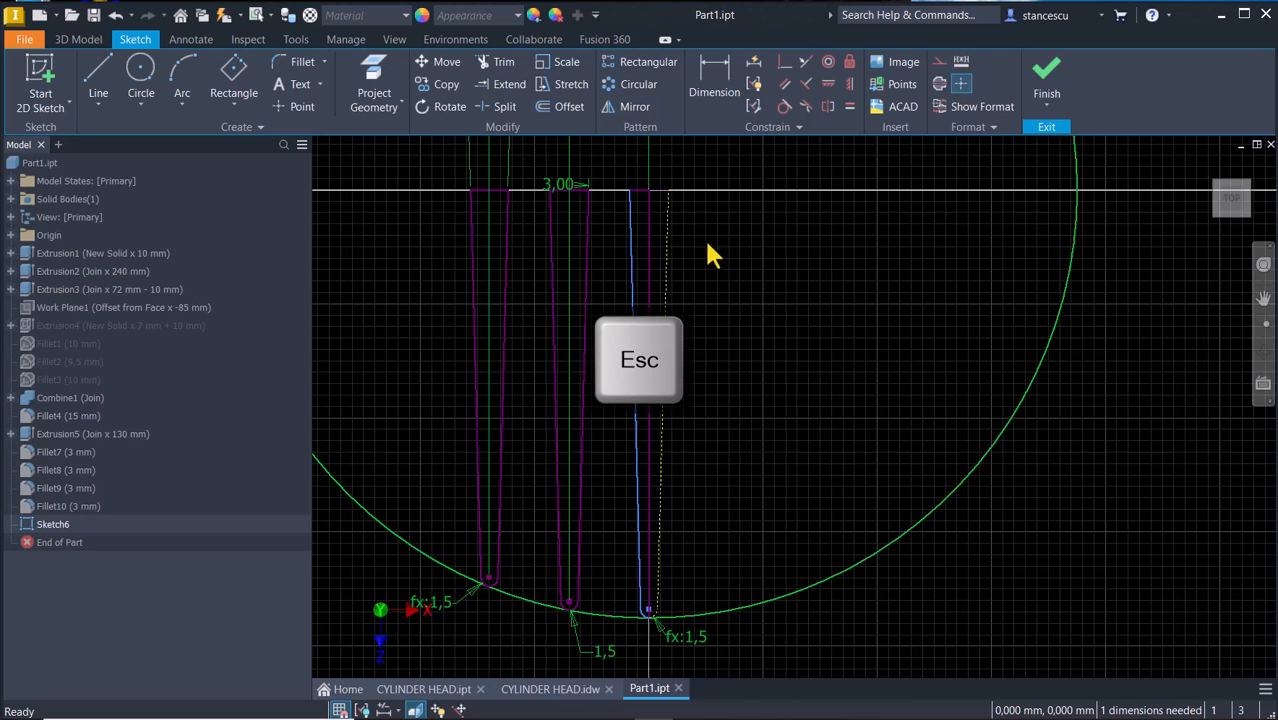
left_click_drag(668, 192, 728, 285)
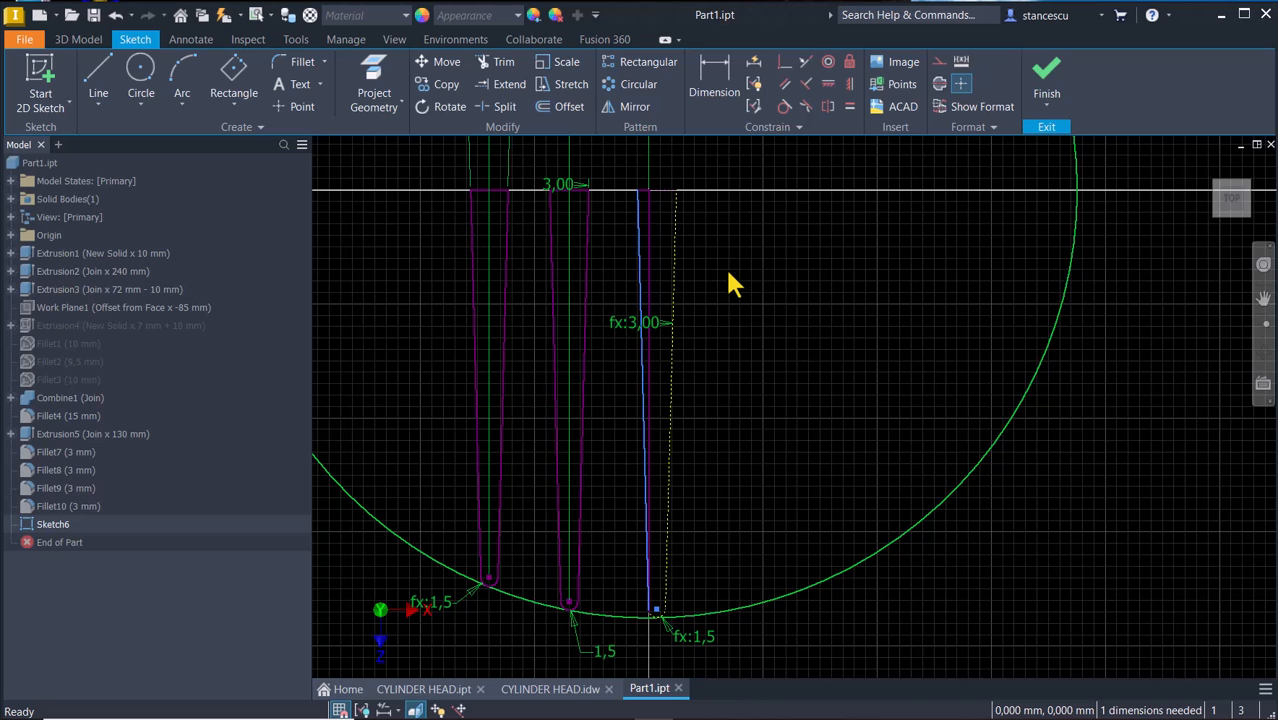
Apply an equal constraint to the two halves of the third profile's top line and finish the sketch.
scroll(714, 264, "down", 3)
middle_click_drag(575, 170, 709, 491)
scroll(709, 491, "down", 3)
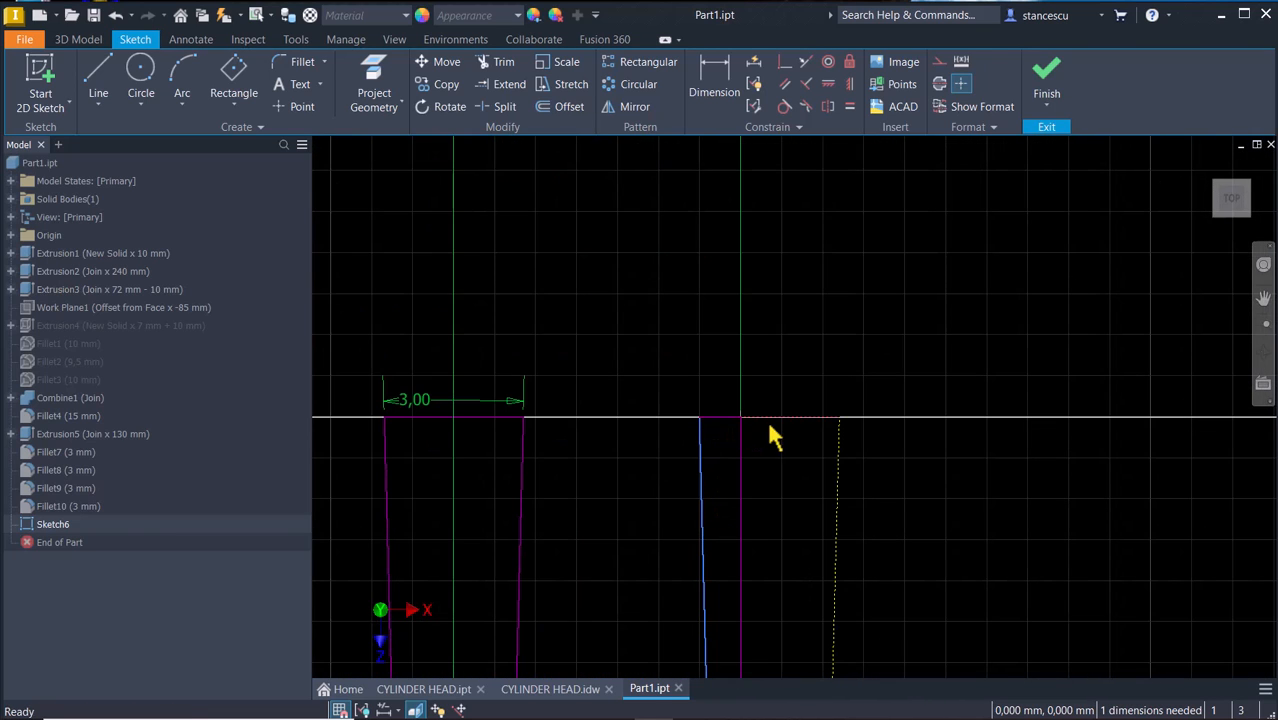
left_click(782, 301)
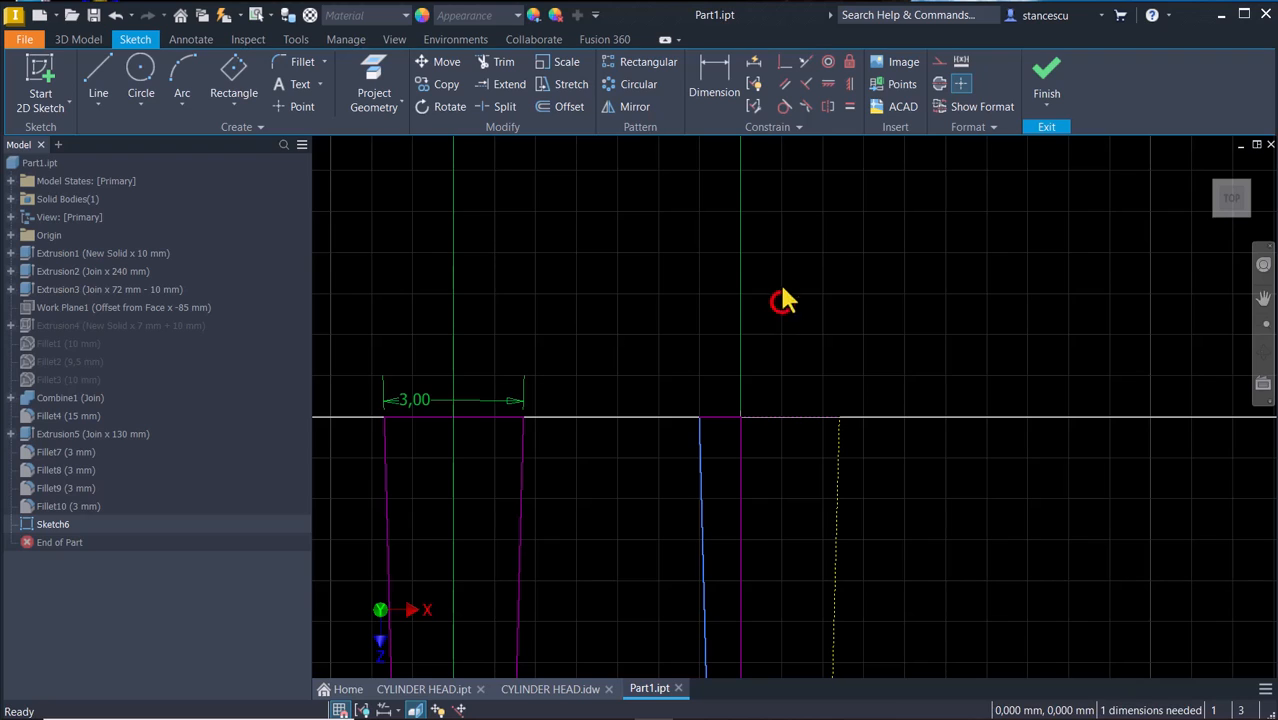
left_click(850, 108)
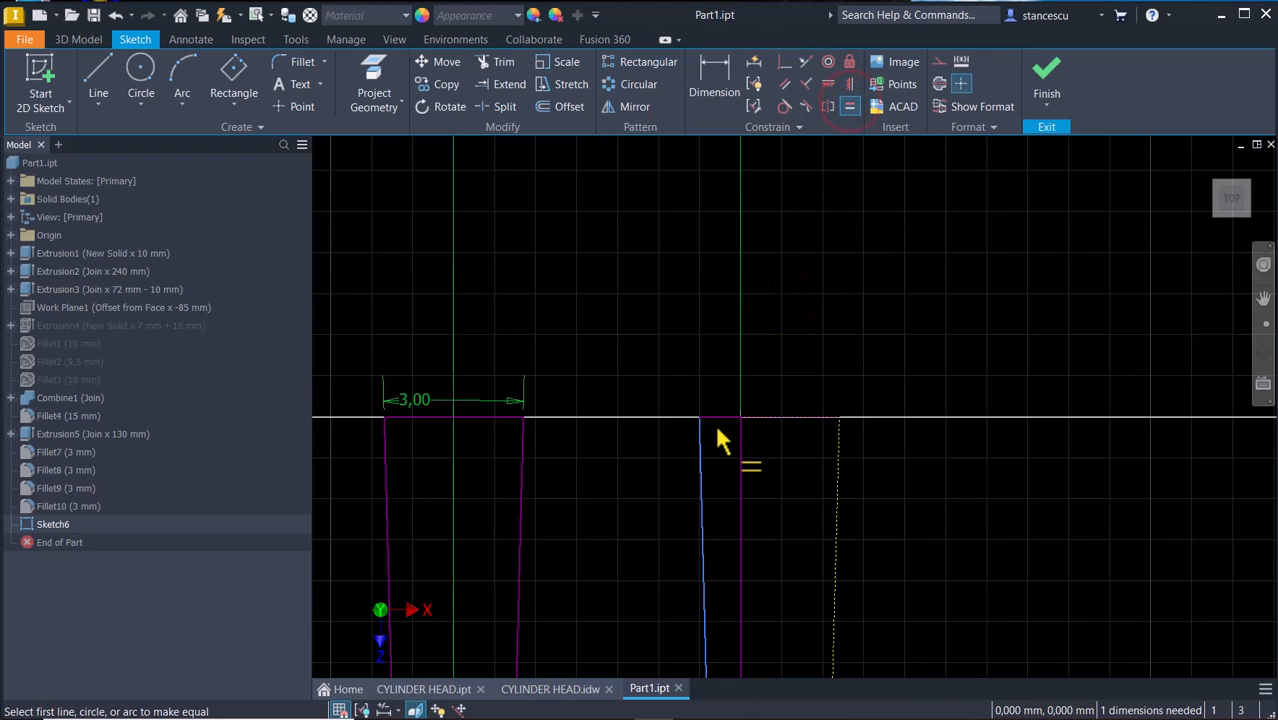
left_click(715, 418)
left_click(764, 418)
key("Home")
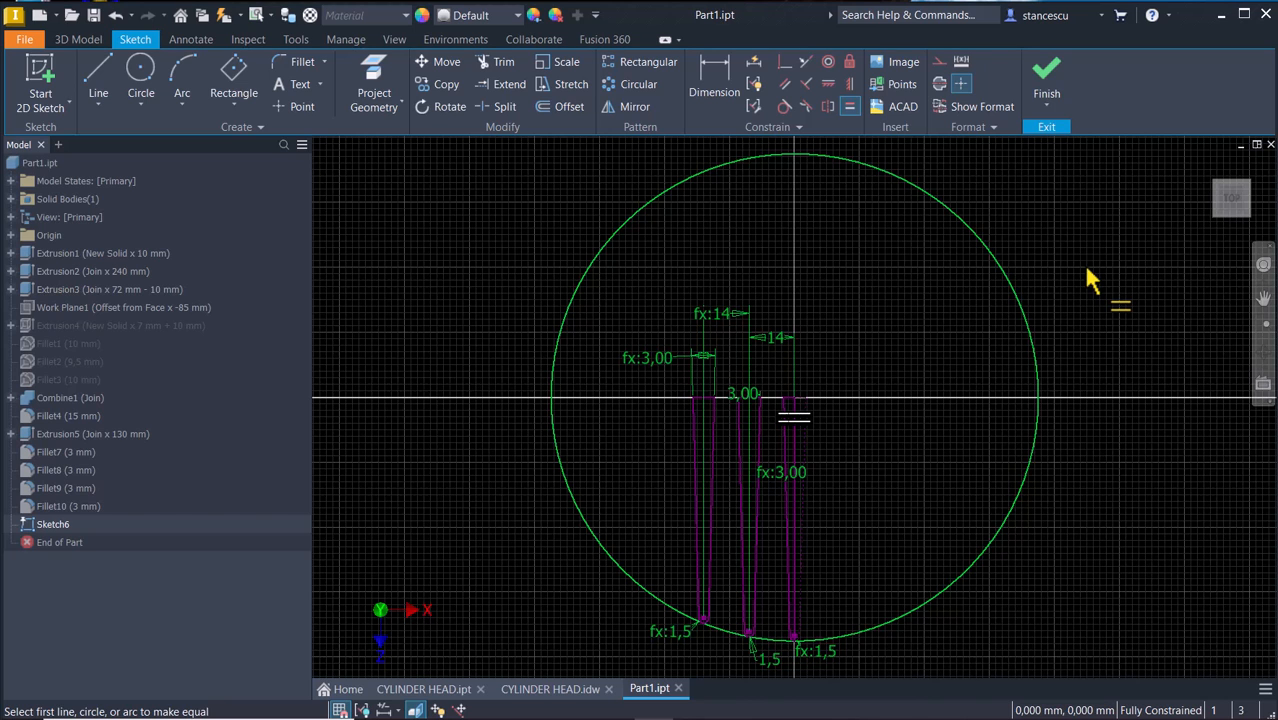
left_click(1046, 75)
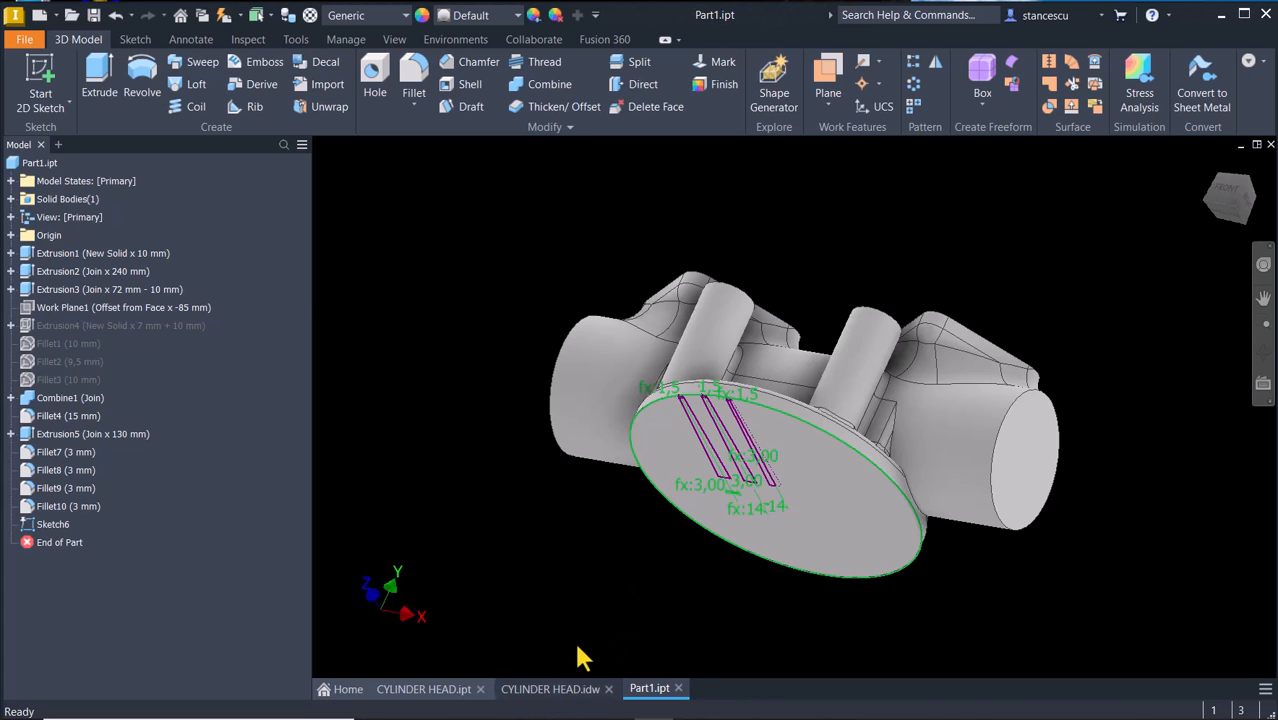
Examine the heights in section D-D of the CYLINDER HEAD.idw drawing and return to Part1.ipt.
left_click(577, 688)
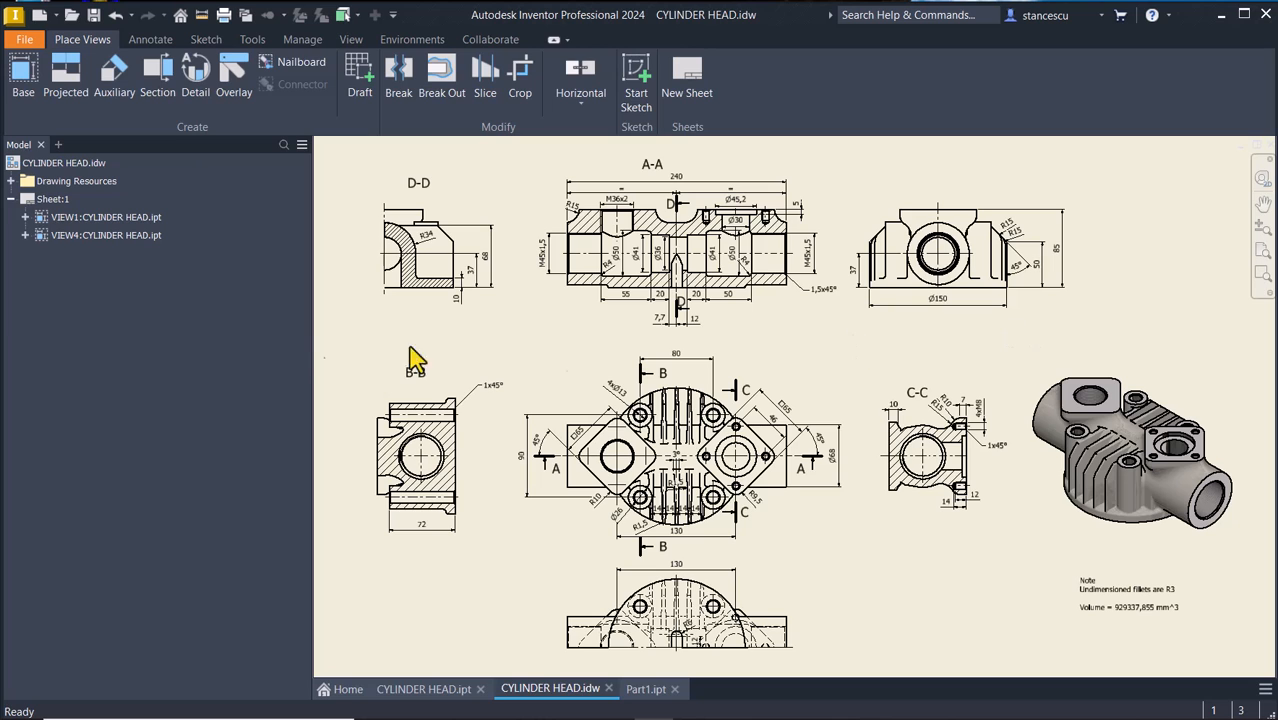
scroll(428, 291, "up", 5)
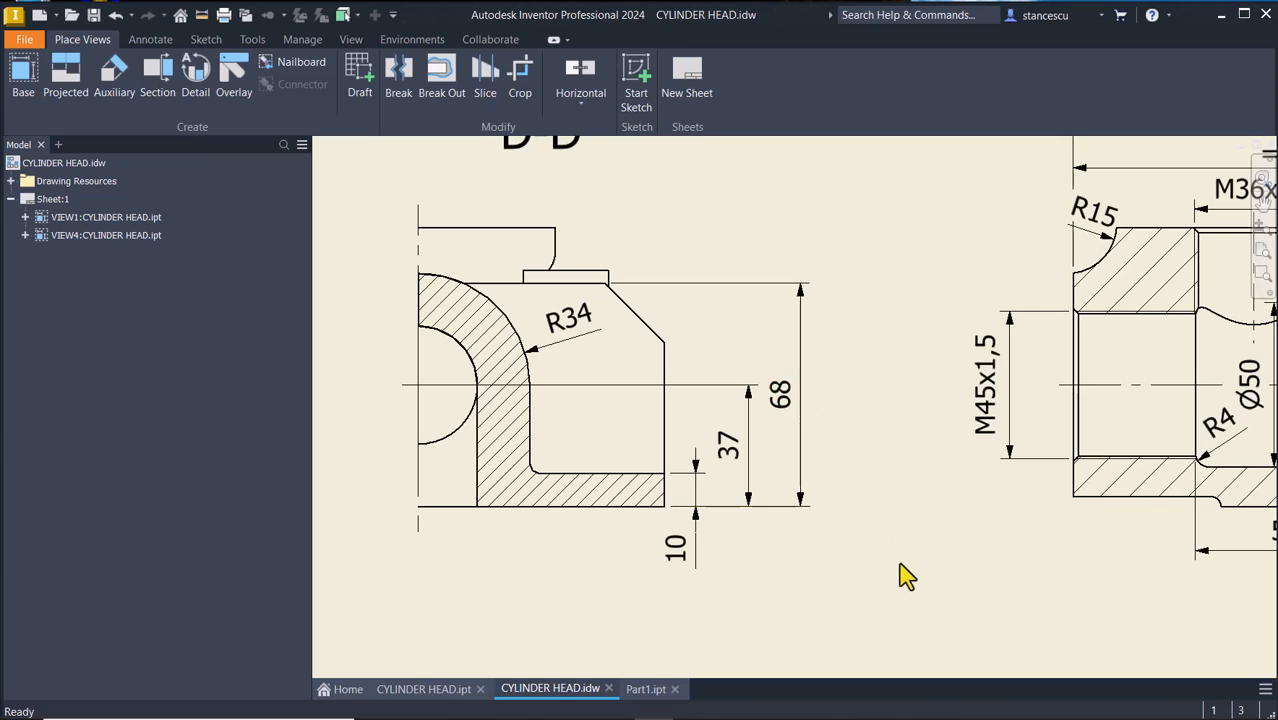
key("Home")
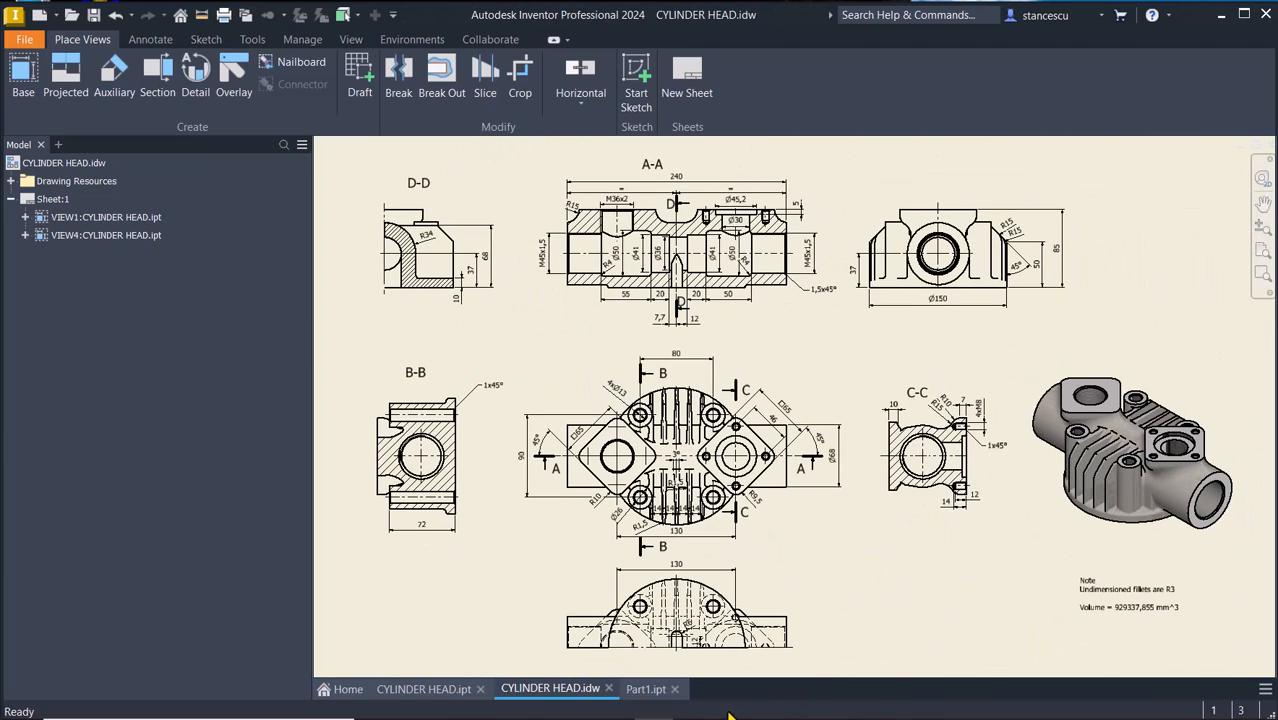
left_click(645, 690)
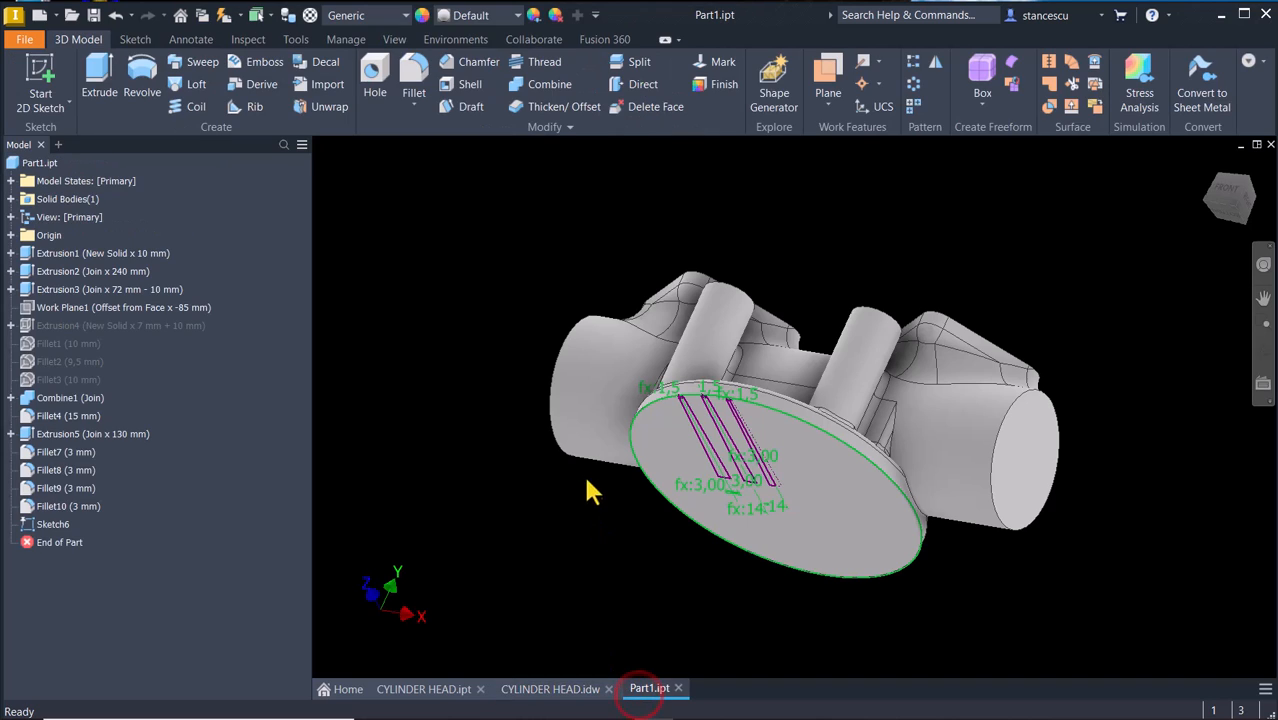
Start an Extrude feature and select the three tapered fin profiles on the base disc.
left_click(437, 551)
left_click(100, 72)
scroll(790, 440, "up", 3)
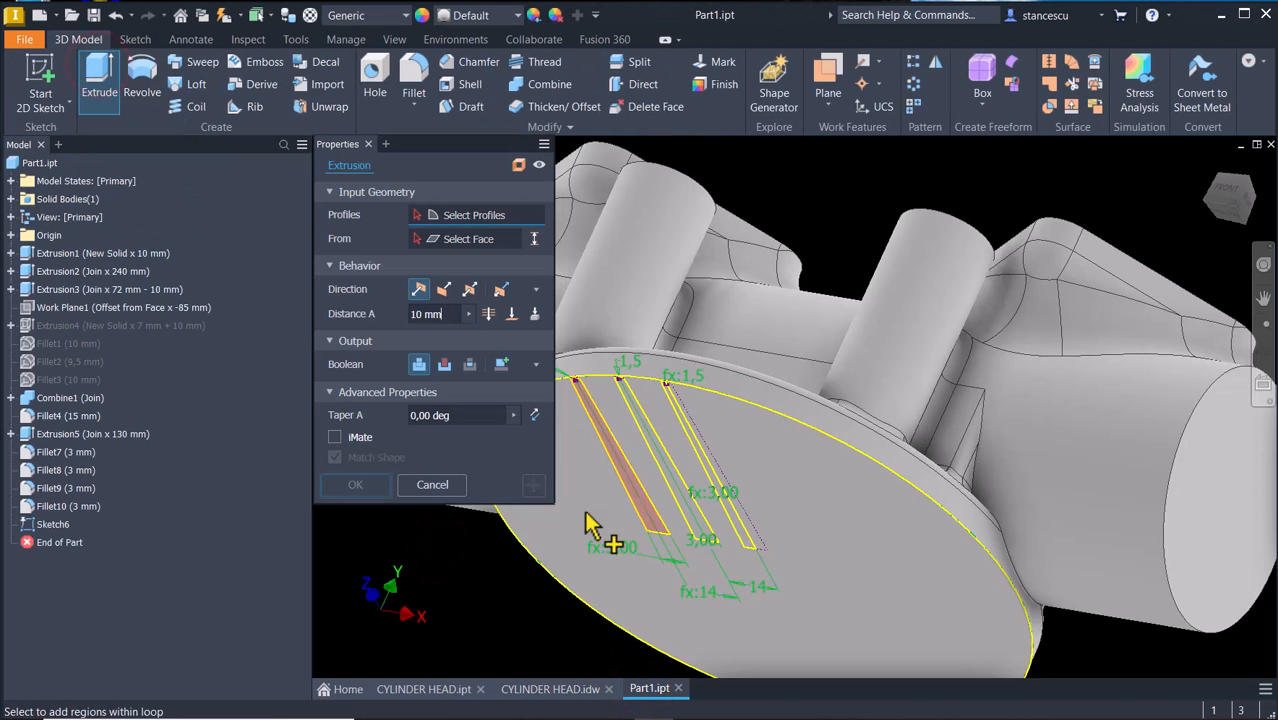
left_click(640, 505)
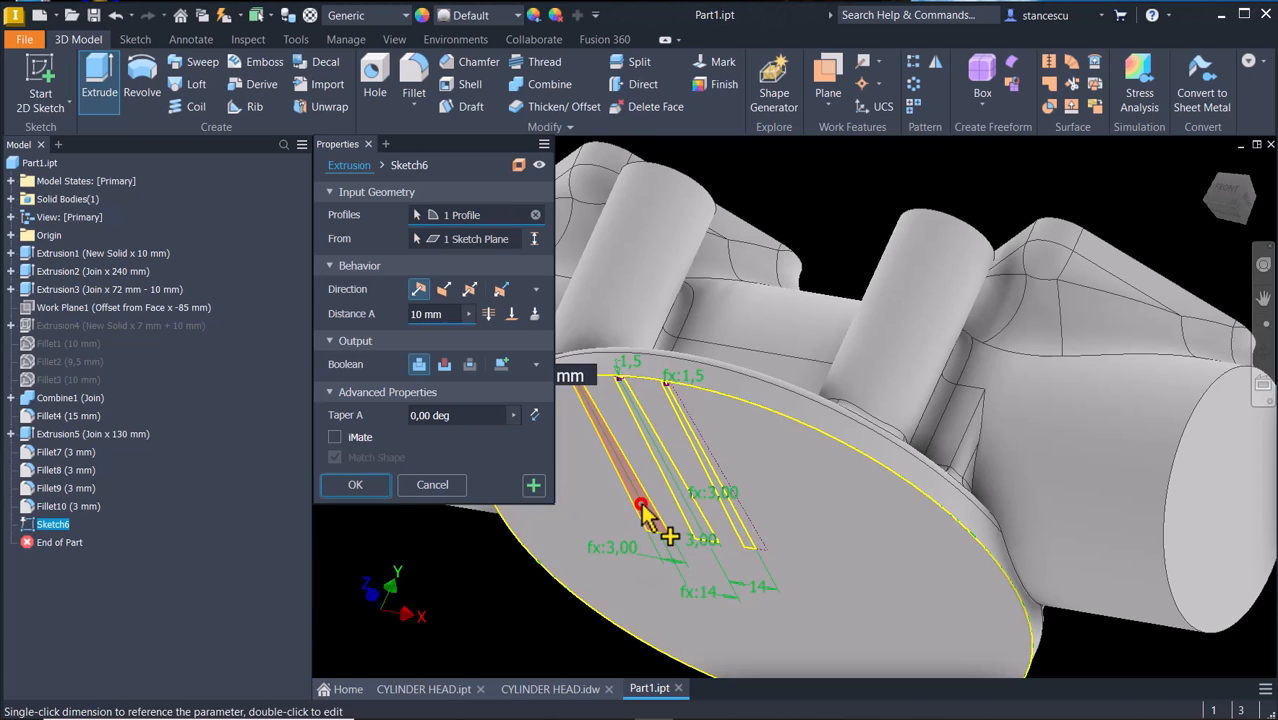
left_click(684, 492)
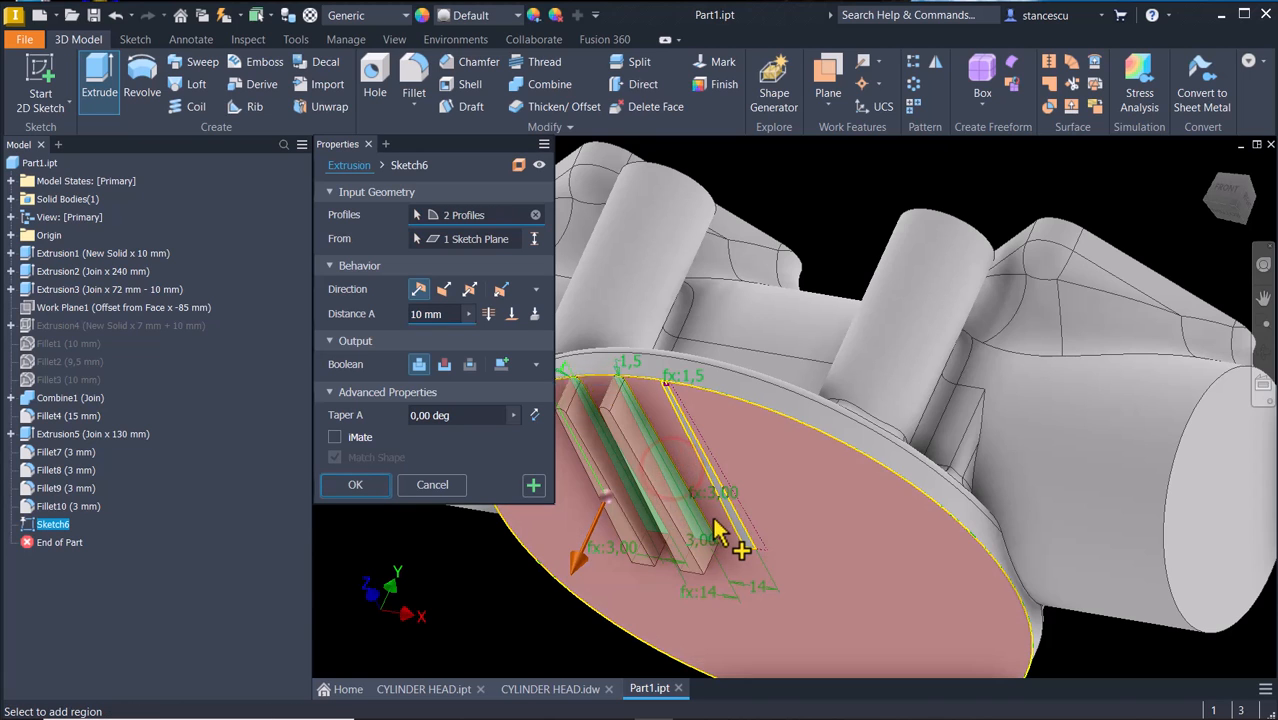
scroll(740, 522, "up", 4)
left_click(742, 505)
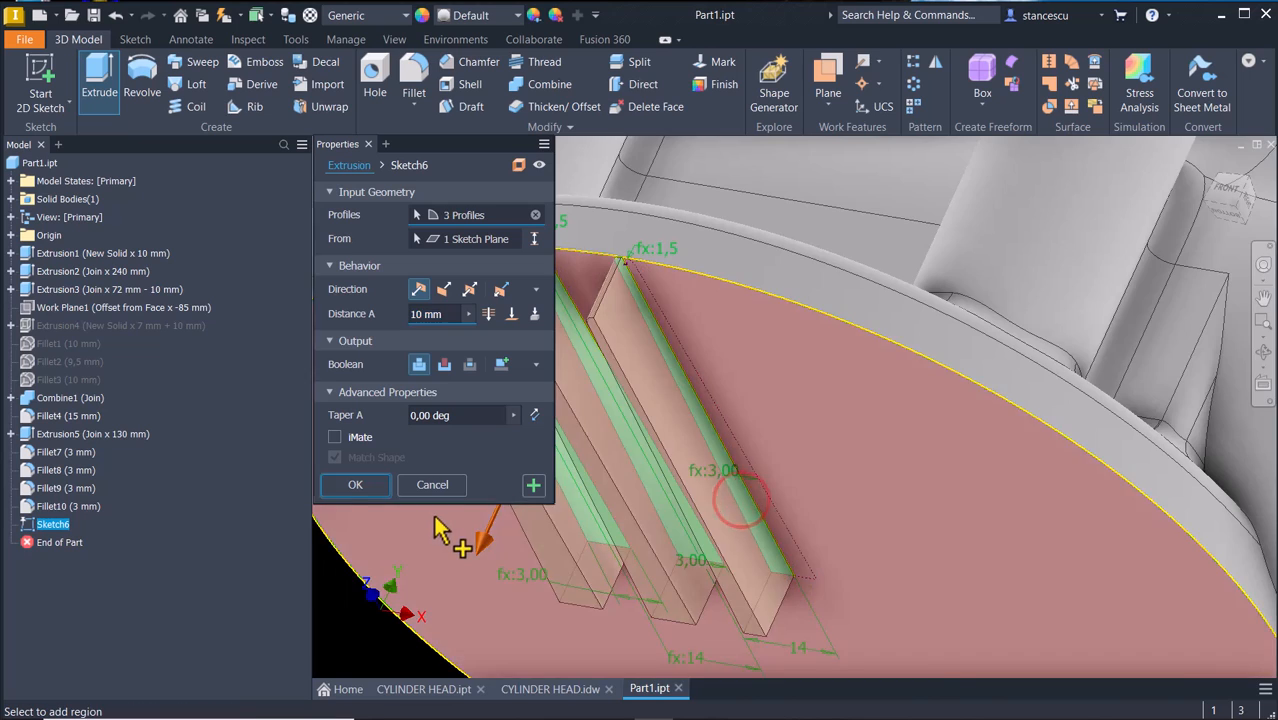
scroll(445, 530, "down", 4)
middle_click_drag(534, 529, 773, 503)
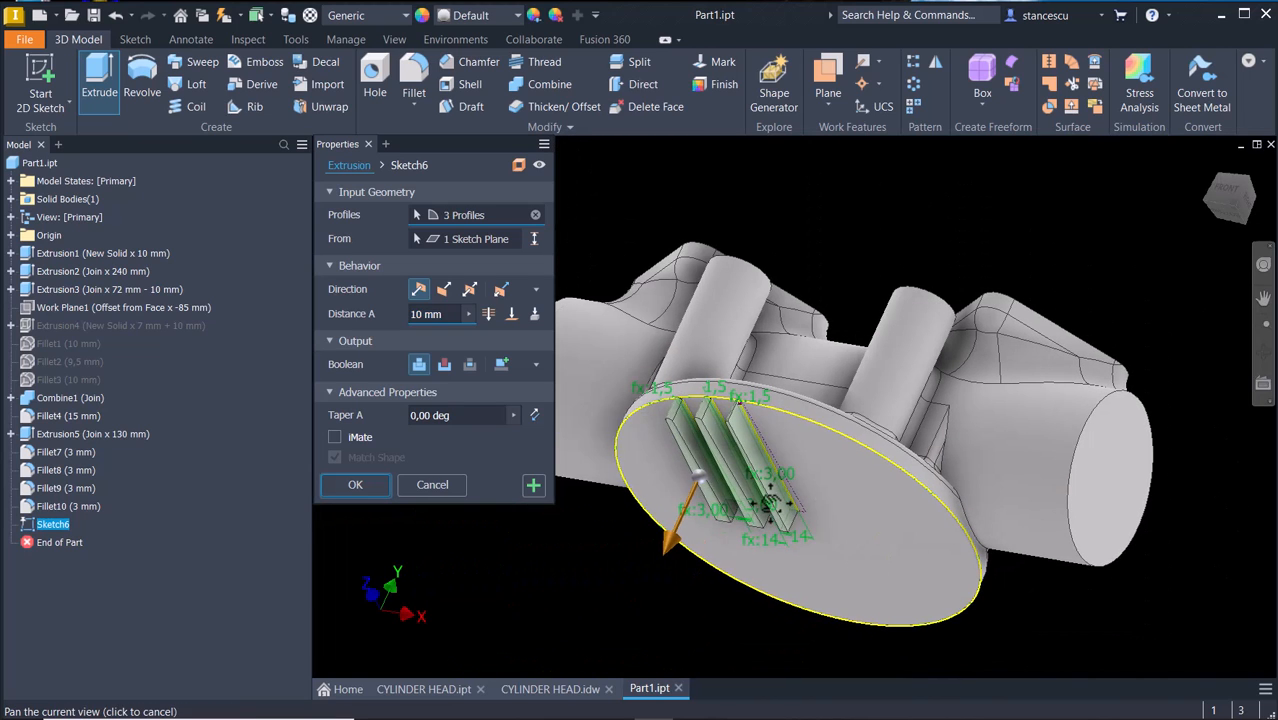
Extrude the three fin profiles 68 mm in the flipped direction, into the head, as a join, and restore the home view.
left_click(444, 289)
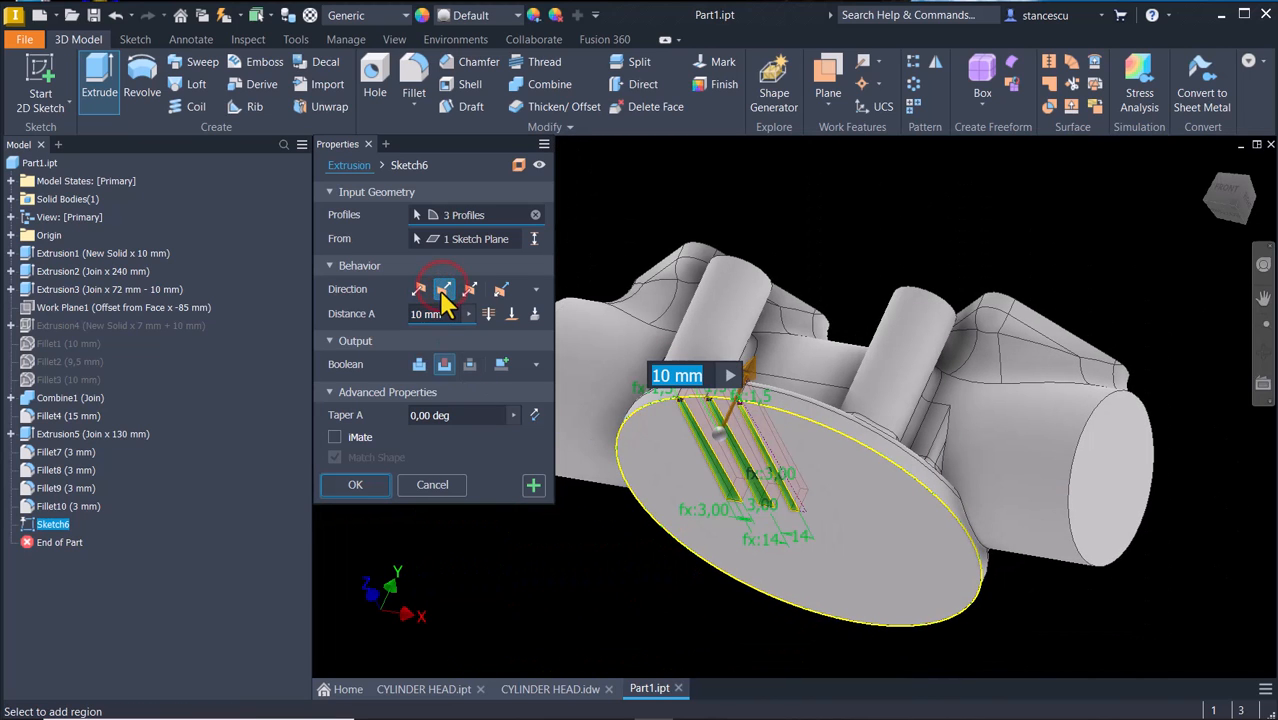
left_click(419, 365)
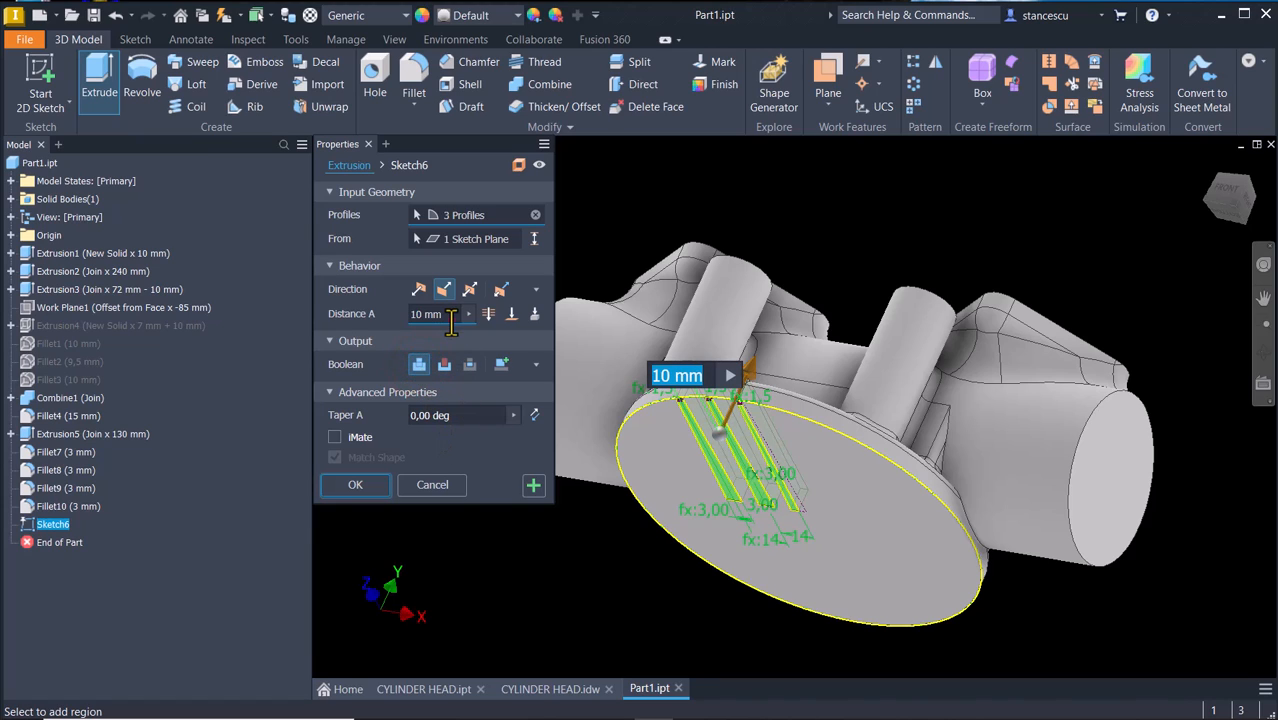
left_click(451, 318)
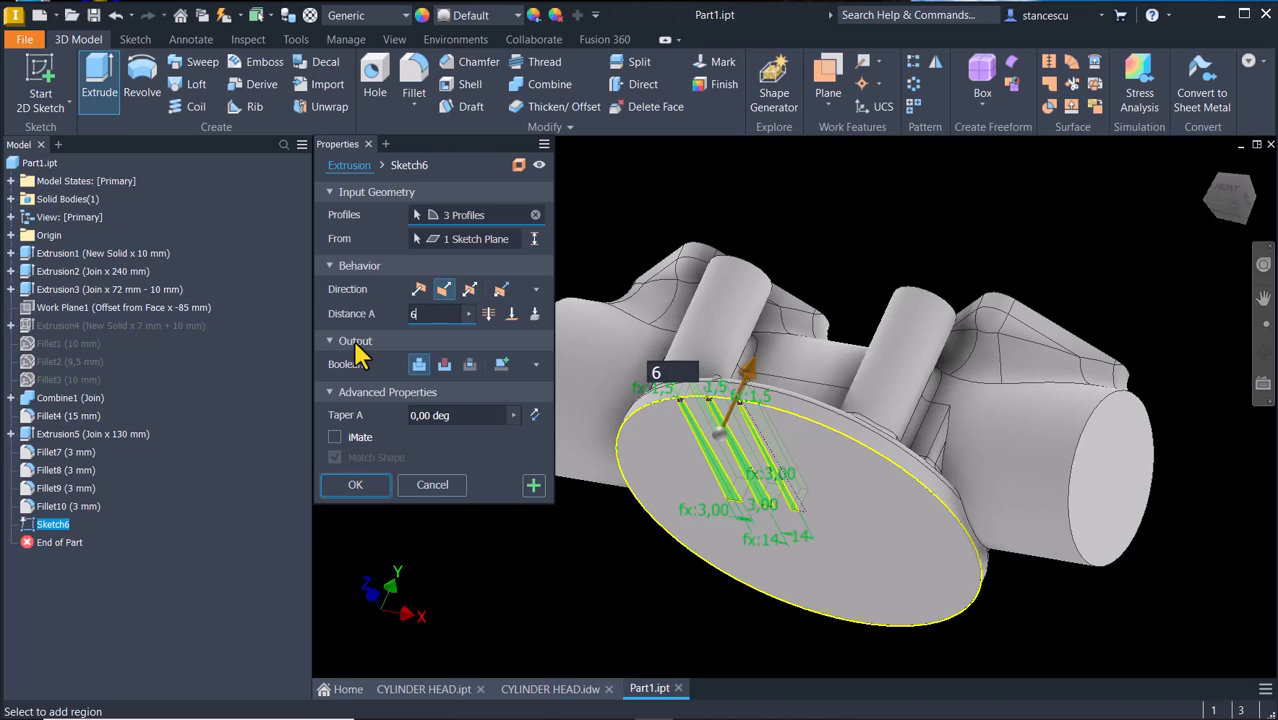
left_click(355, 484)
key("F6")
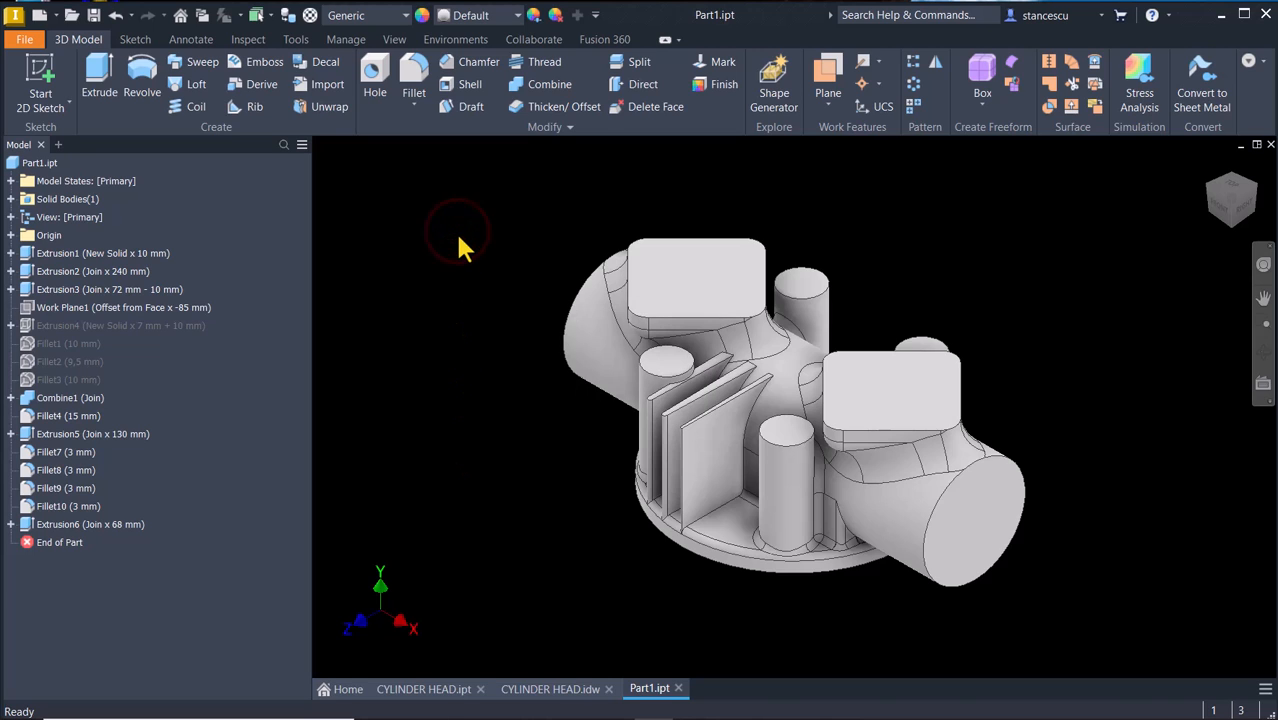
Change the in-canvas color scheme to Presentation in the application options.
key("alt")
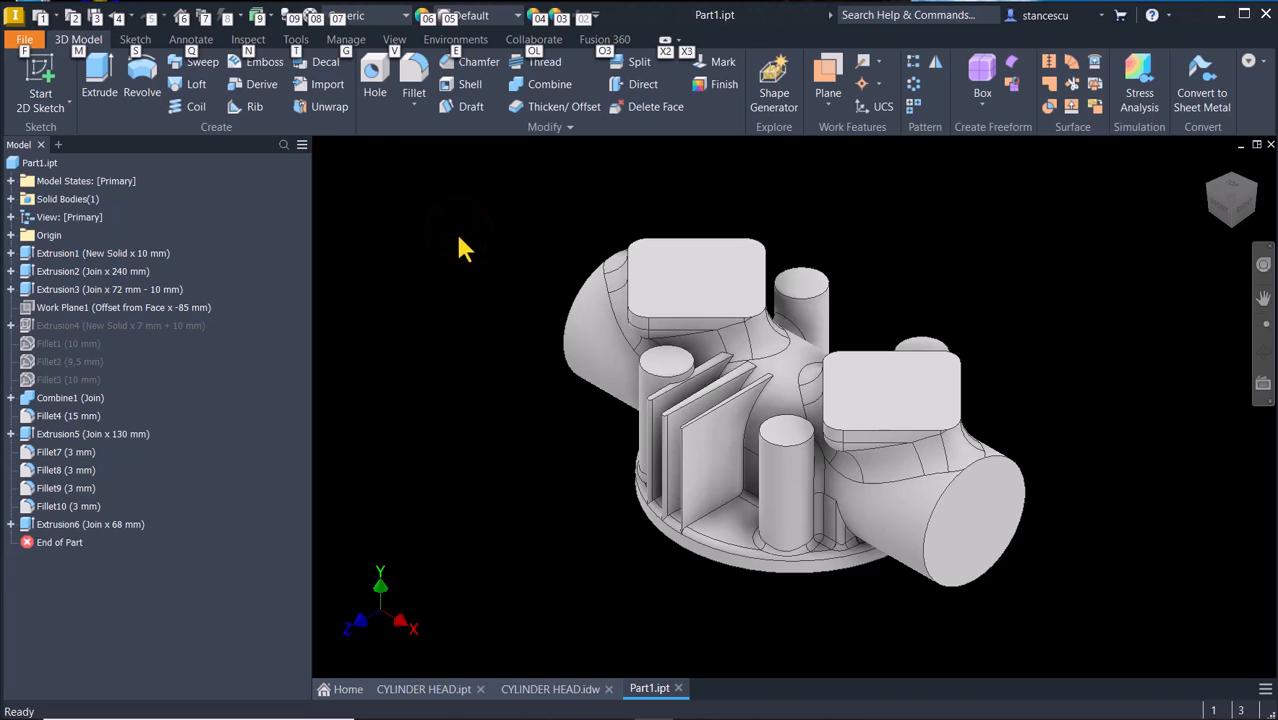
key("t")
key("a")
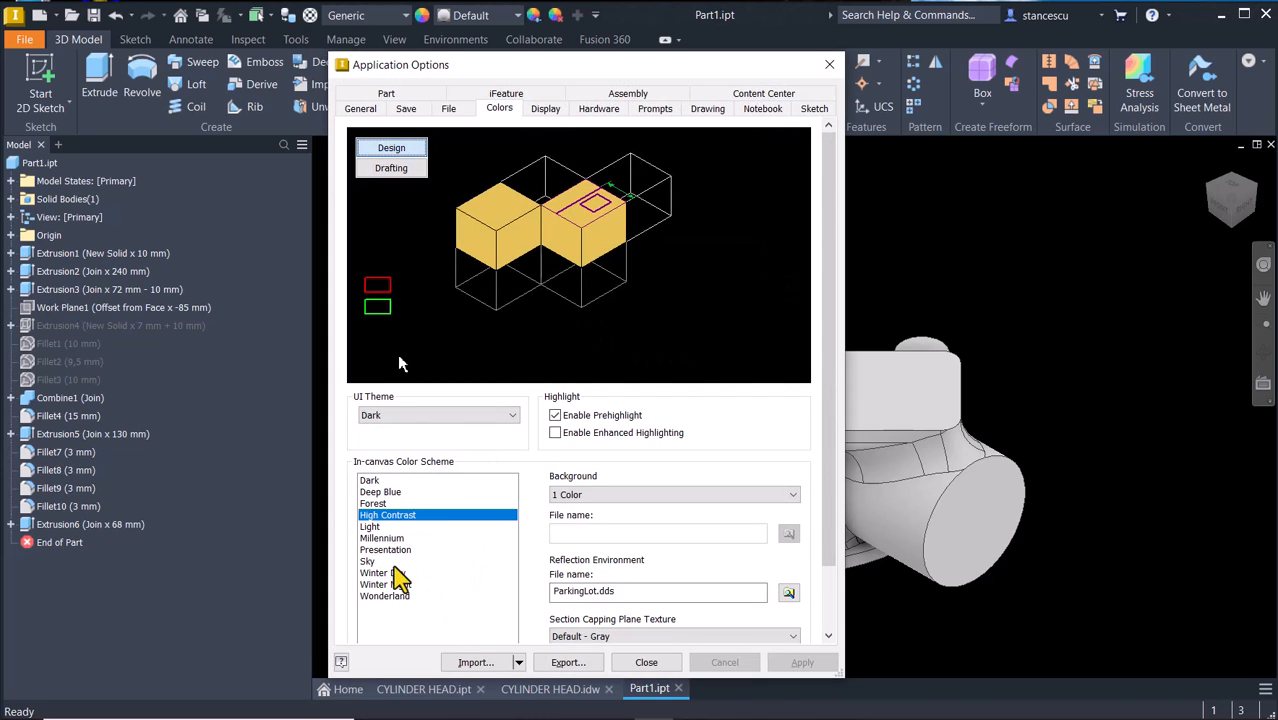
left_click(393, 550)
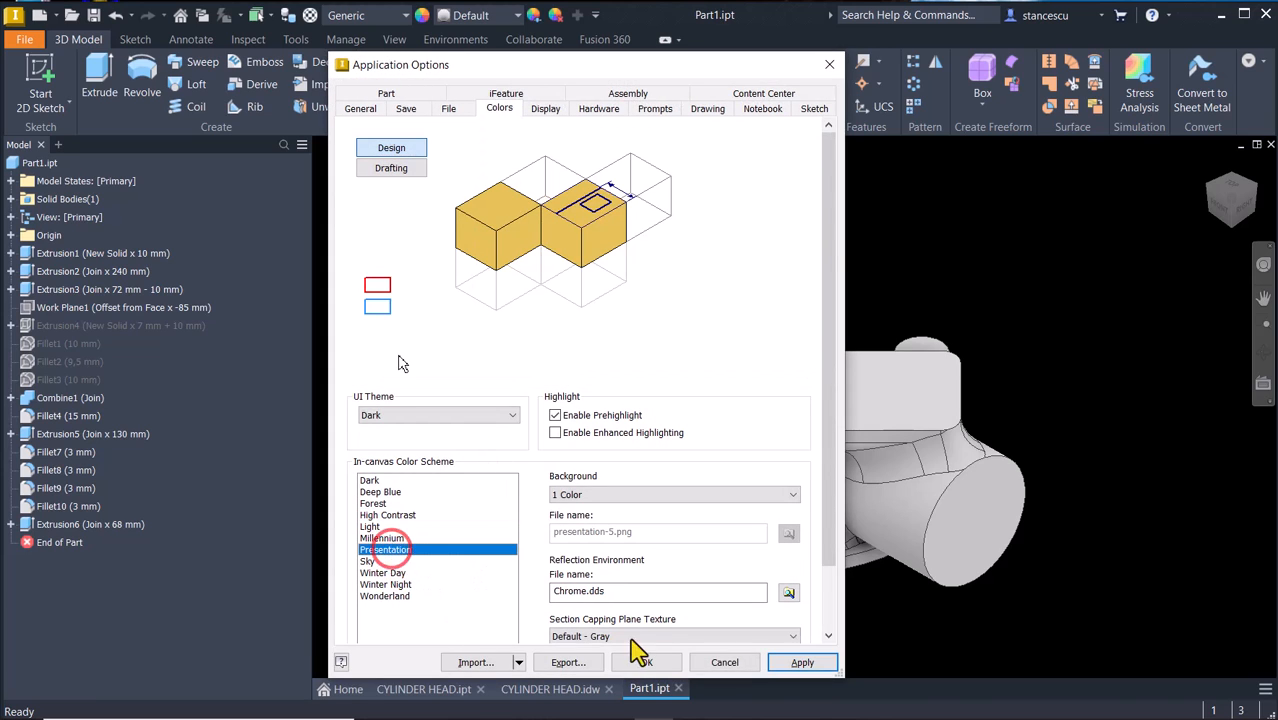
left_click(646, 663)
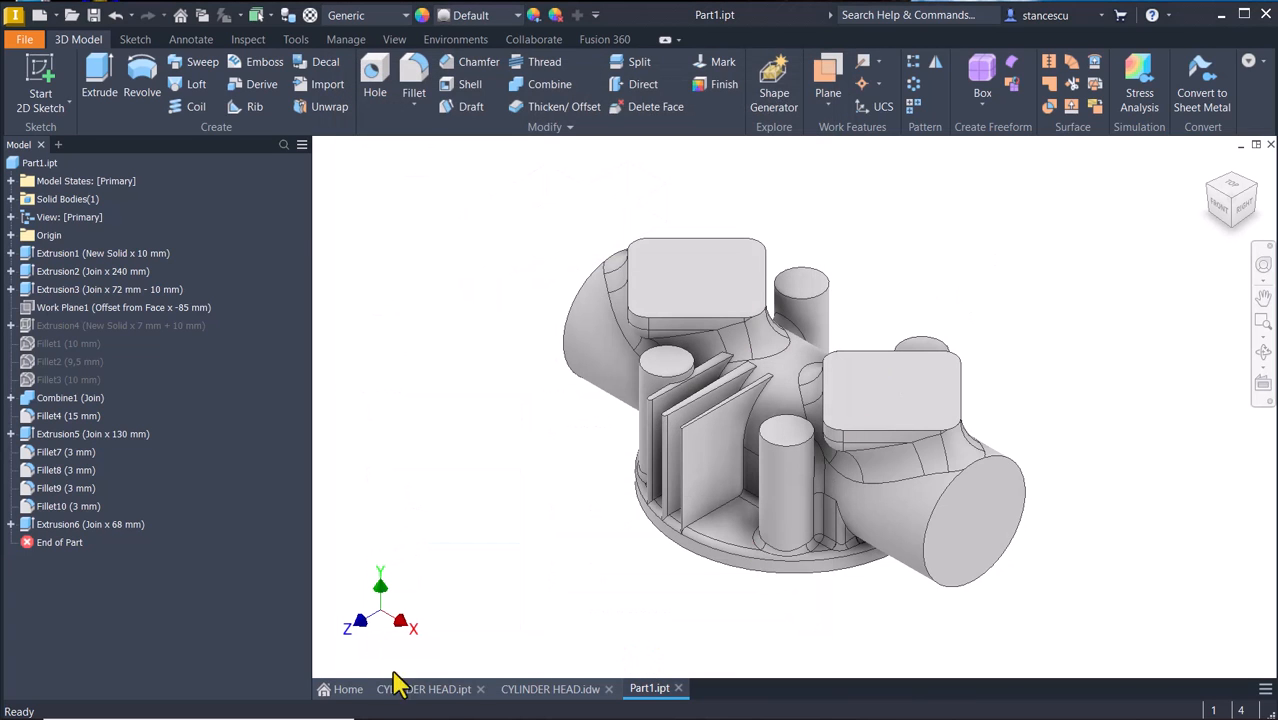
Examine the fins' sloped outer corners in CYLINDER HEAD.ipt and their dimensions in the CYLINDER HEAD.idw side view, and return to Part1.ipt.
left_click(412, 688)
middle_click_drag(526, 588, 1150, 358, "shift")
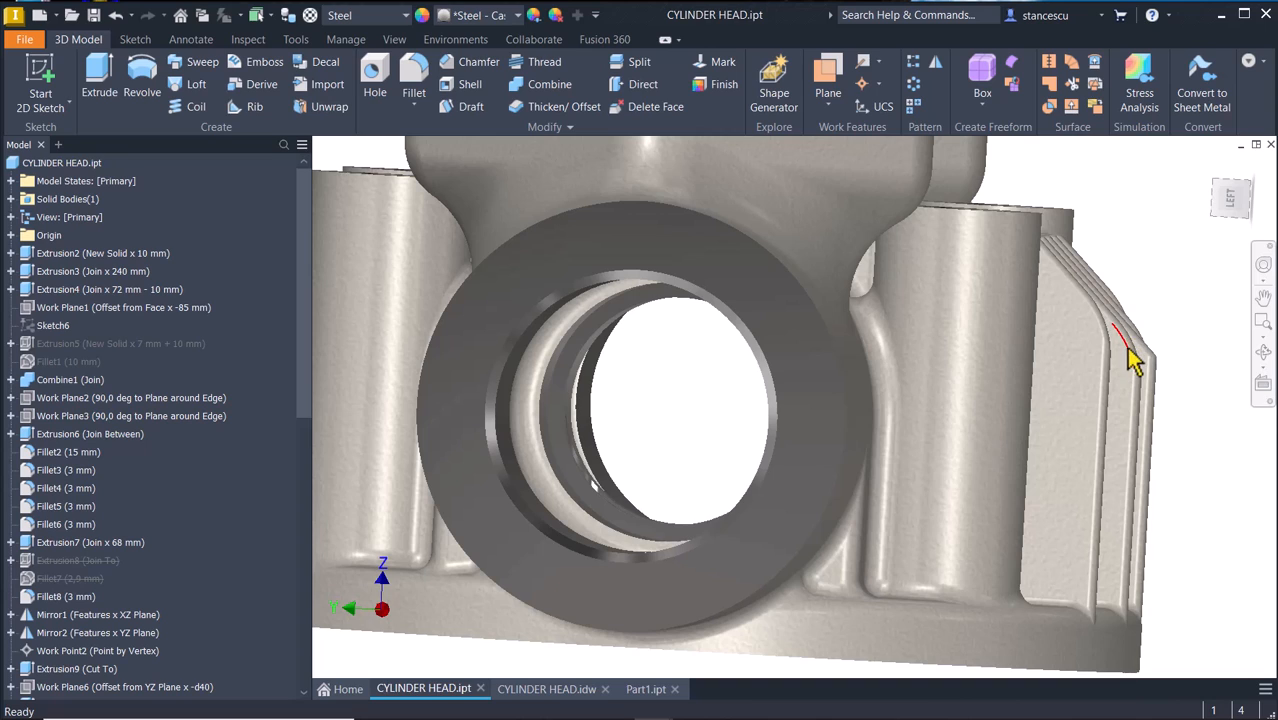
middle_click_drag(1138, 425, 1059, 415, "shift")
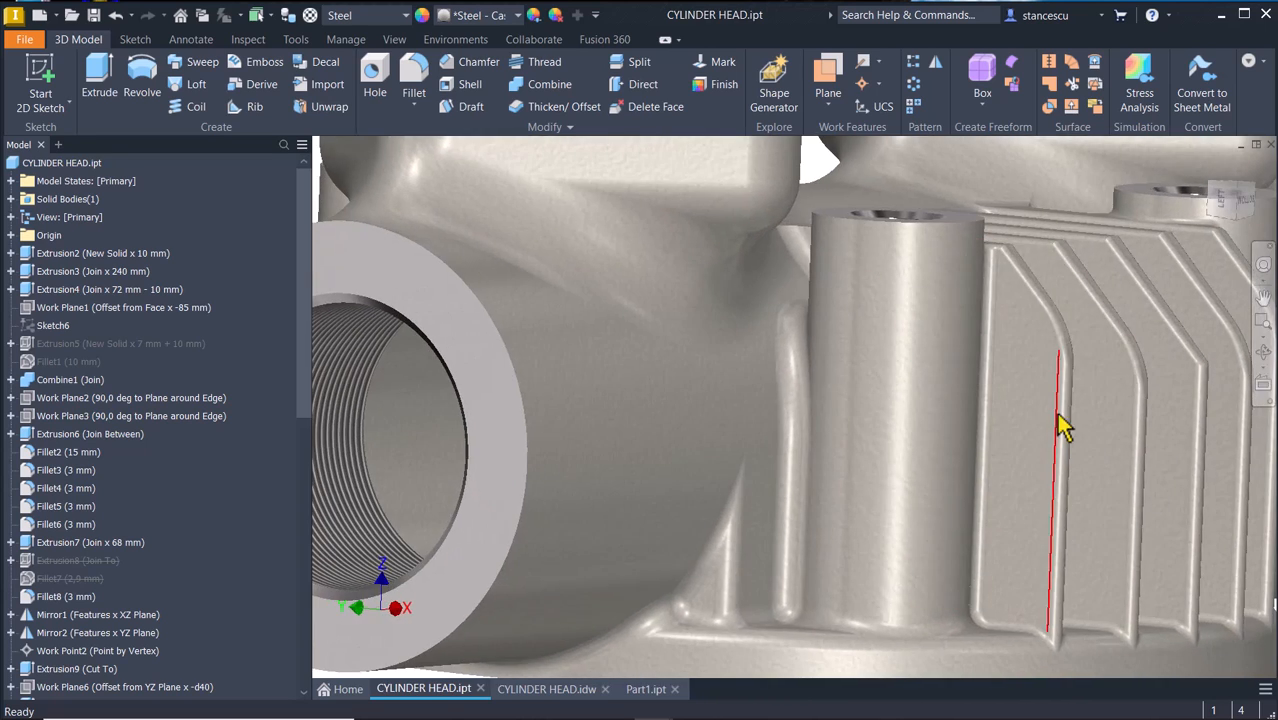
middle_click(1116, 434)
middle_click(1116, 434)
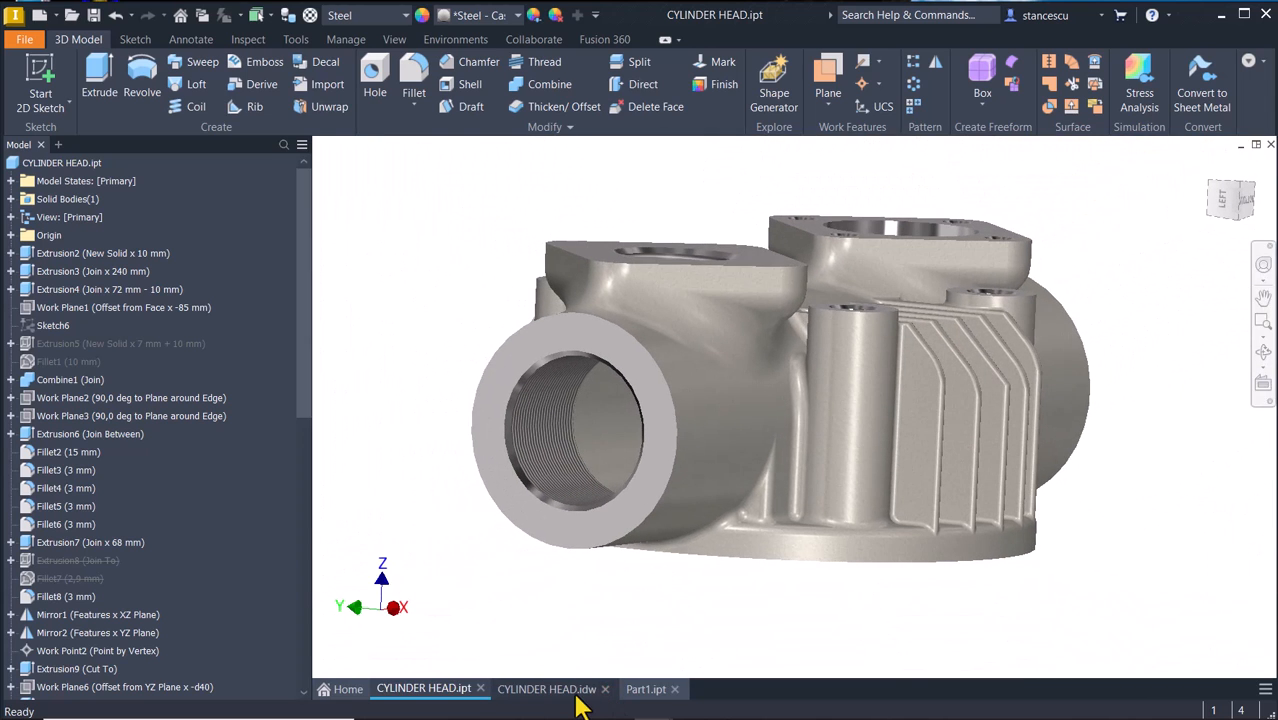
left_click(548, 690)
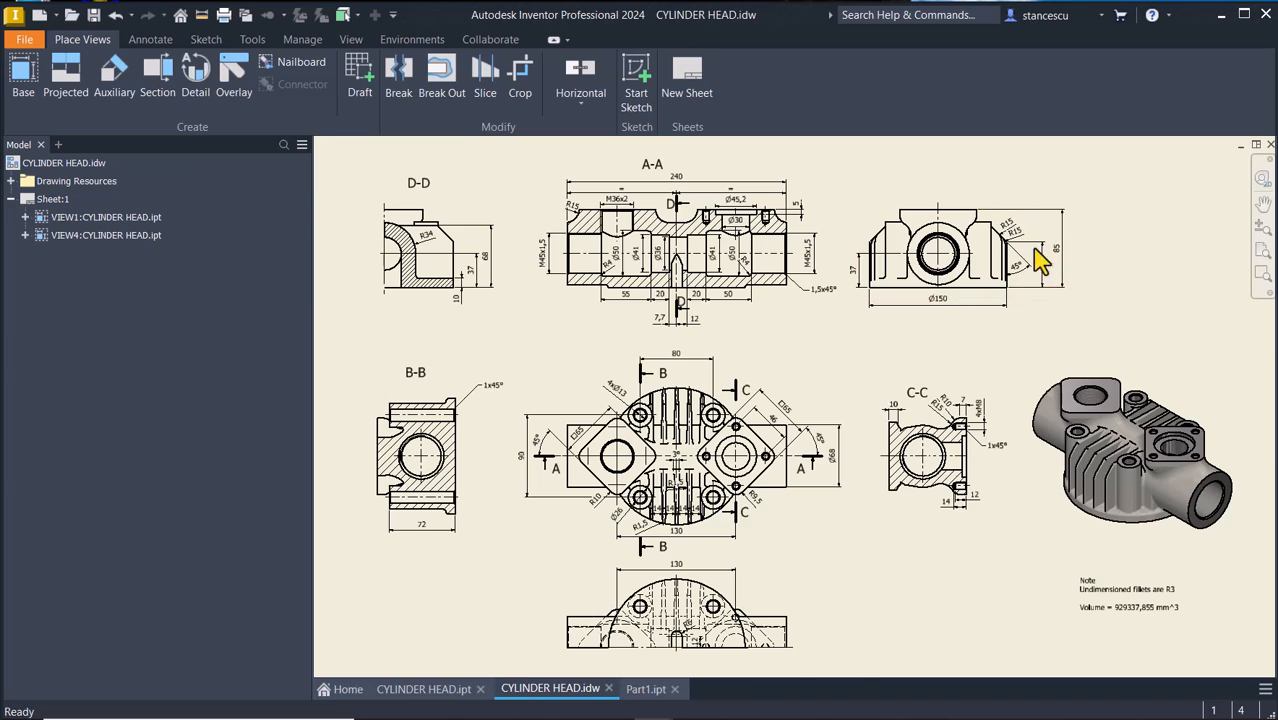
scroll(1040, 262, "up", 10)
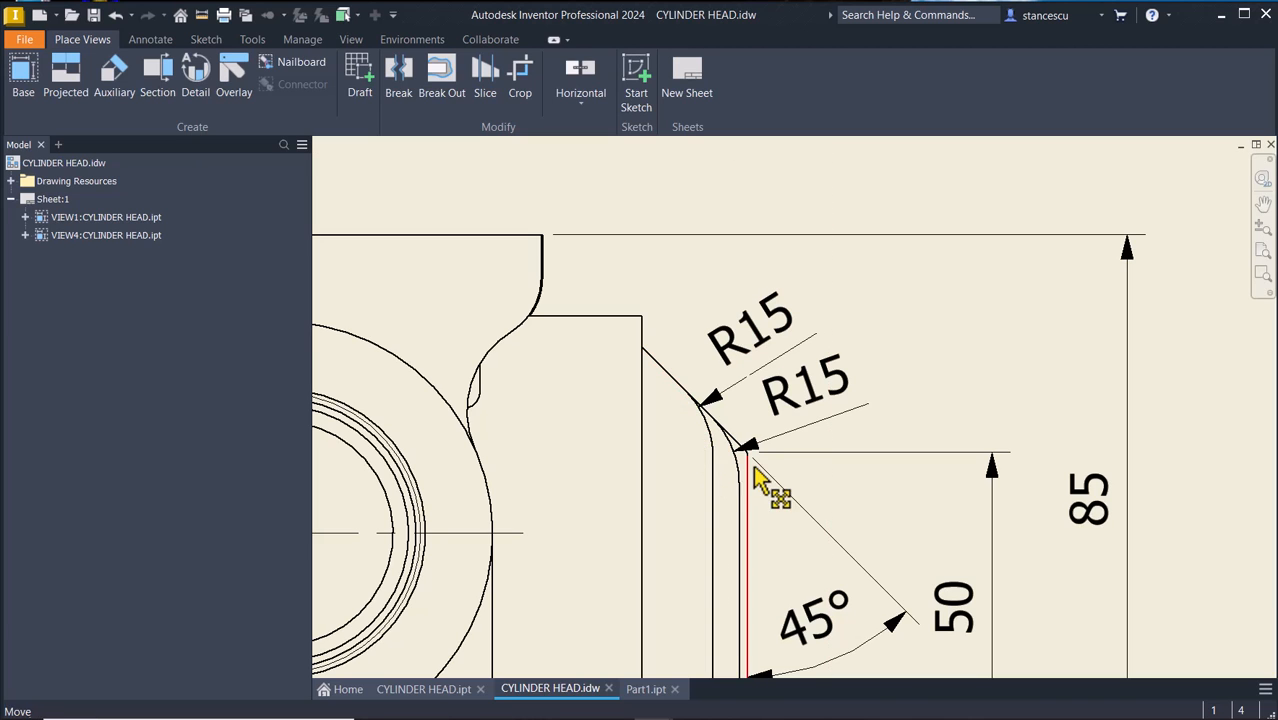
middle_click_drag(889, 440, 903, 296)
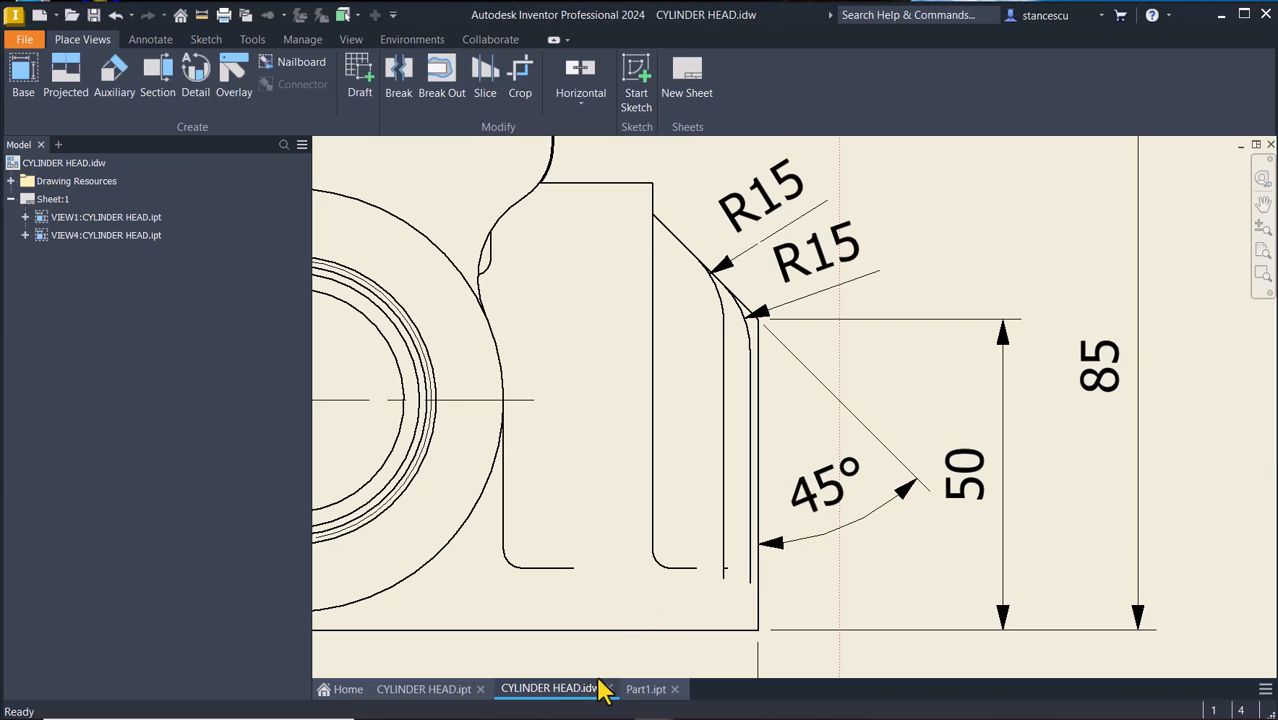
left_click(645, 690)
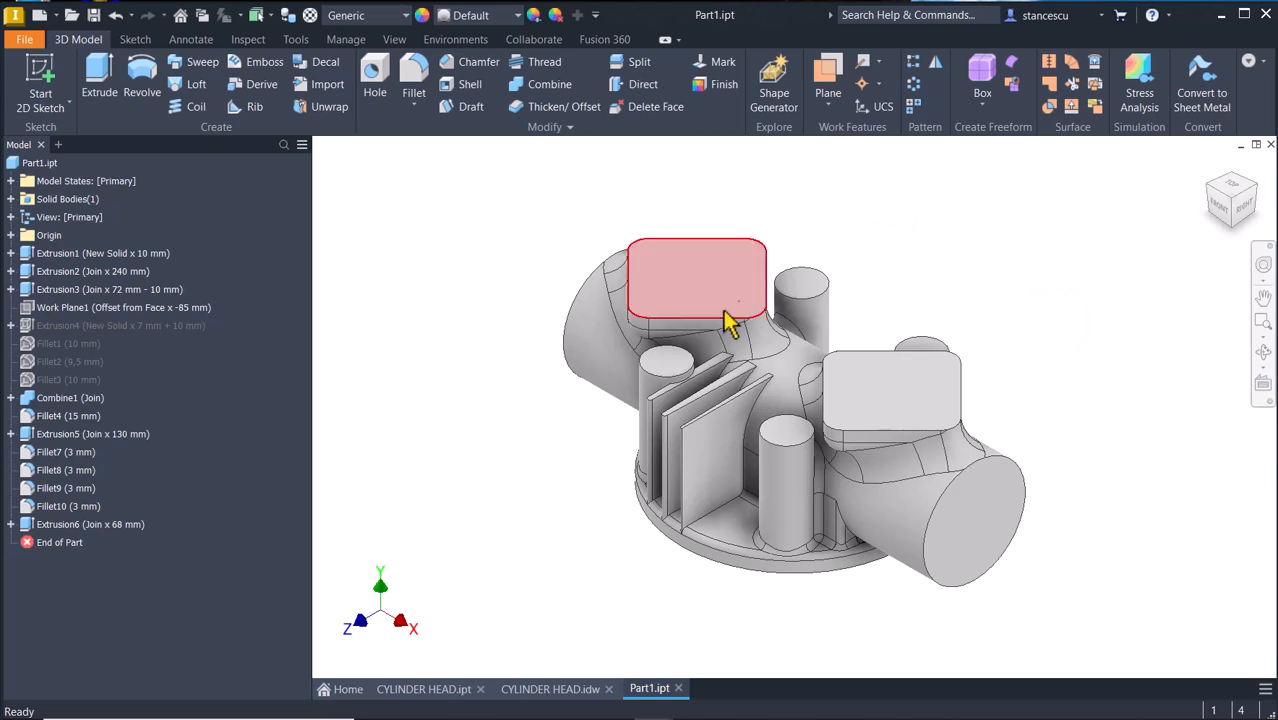
Start a sketch on the exposed flat side face of the nearest fin and slice the graphics at the sketch plane.
left_click(713, 485)
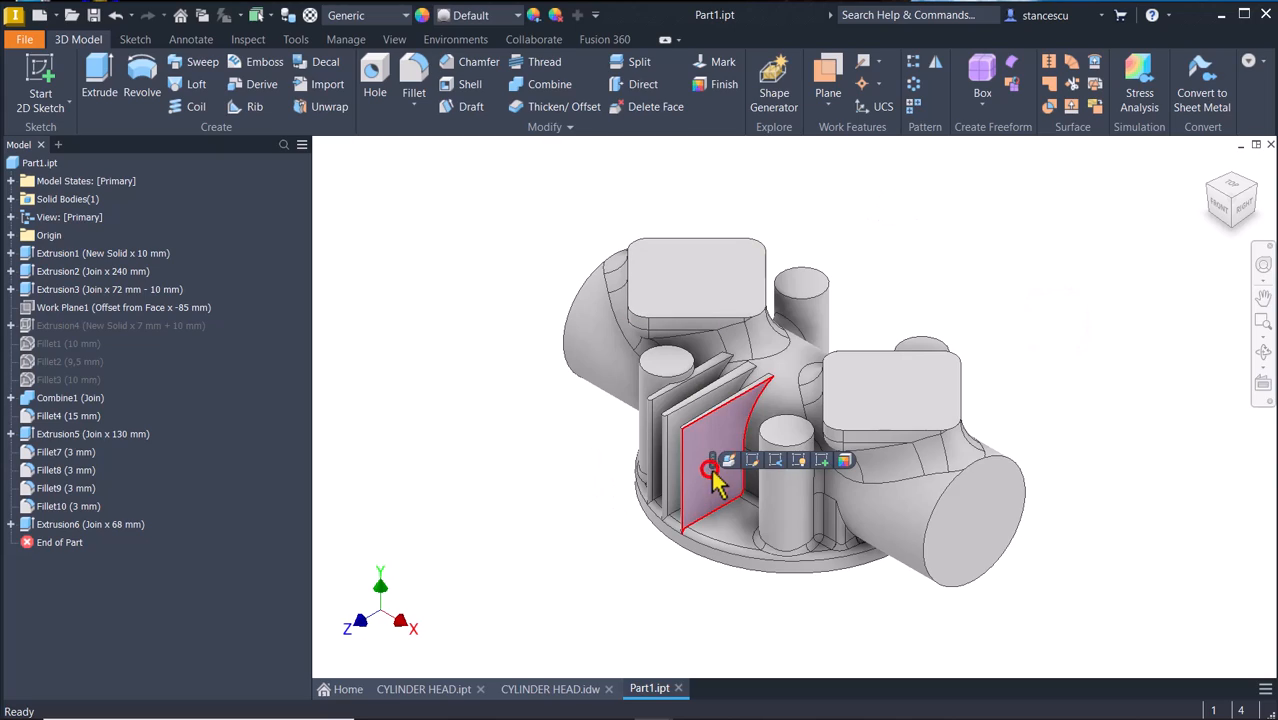
left_click(823, 462)
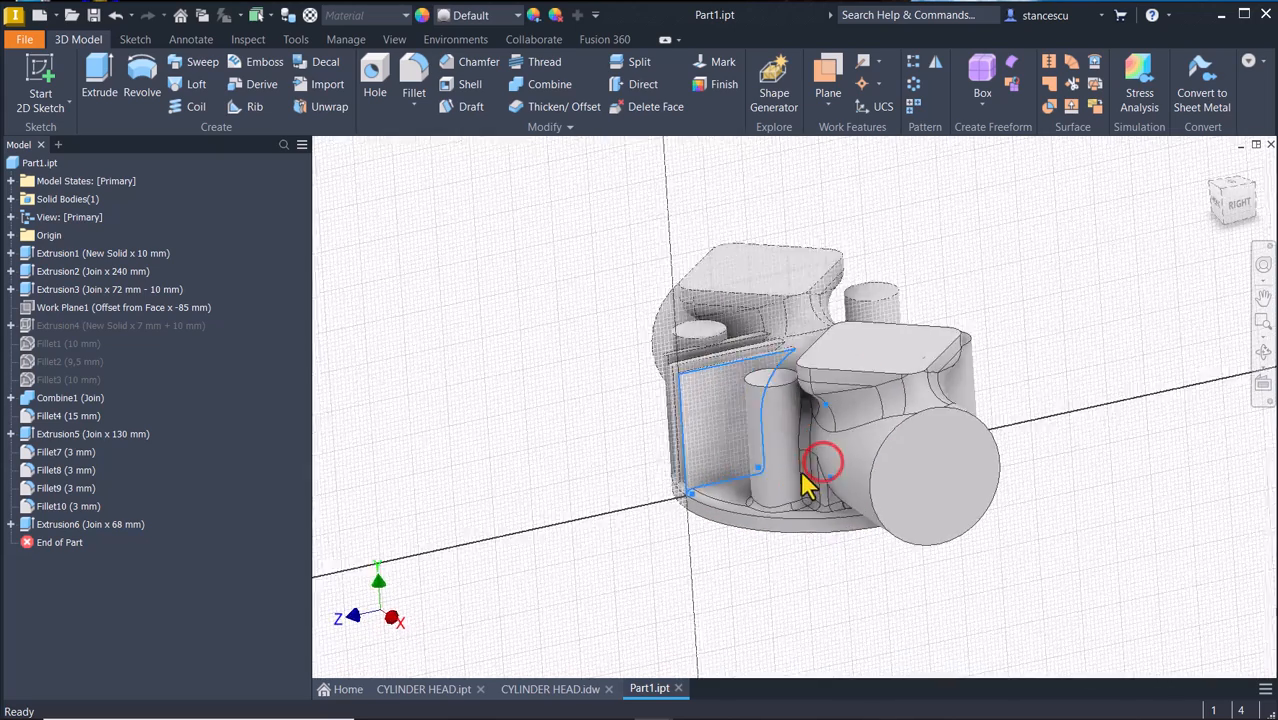
key("F7")
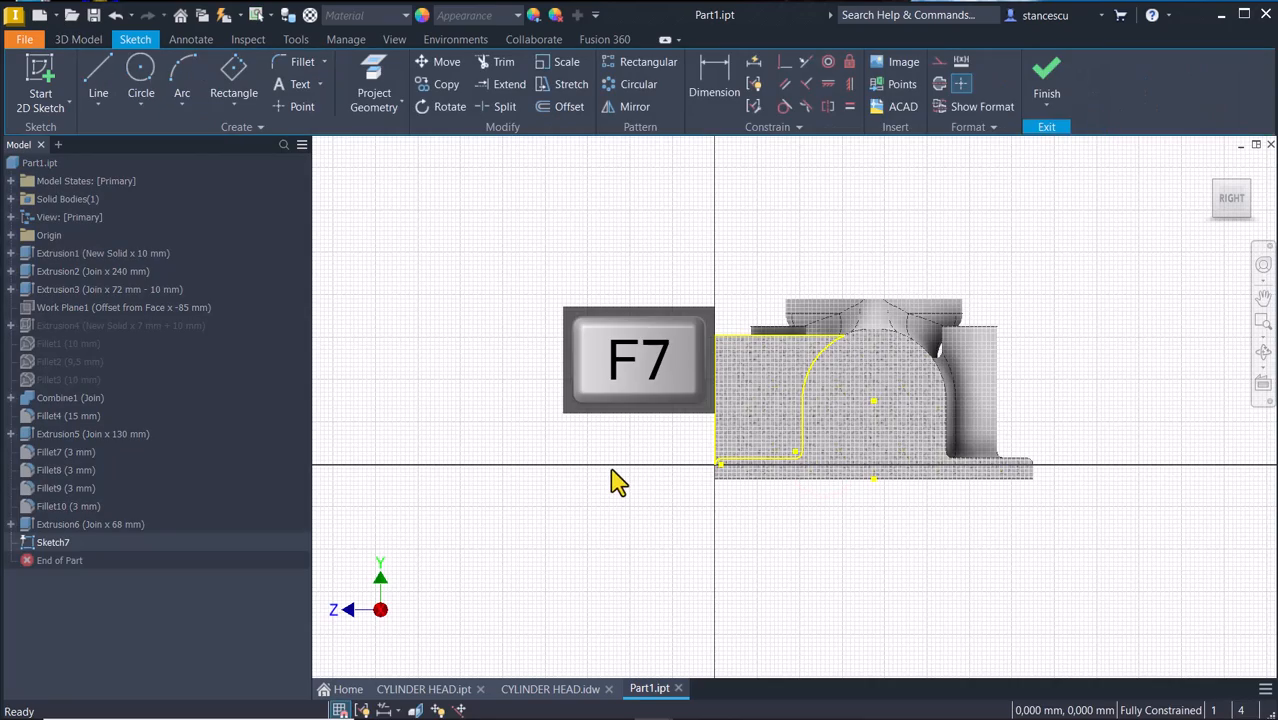
key("Num_Lock")
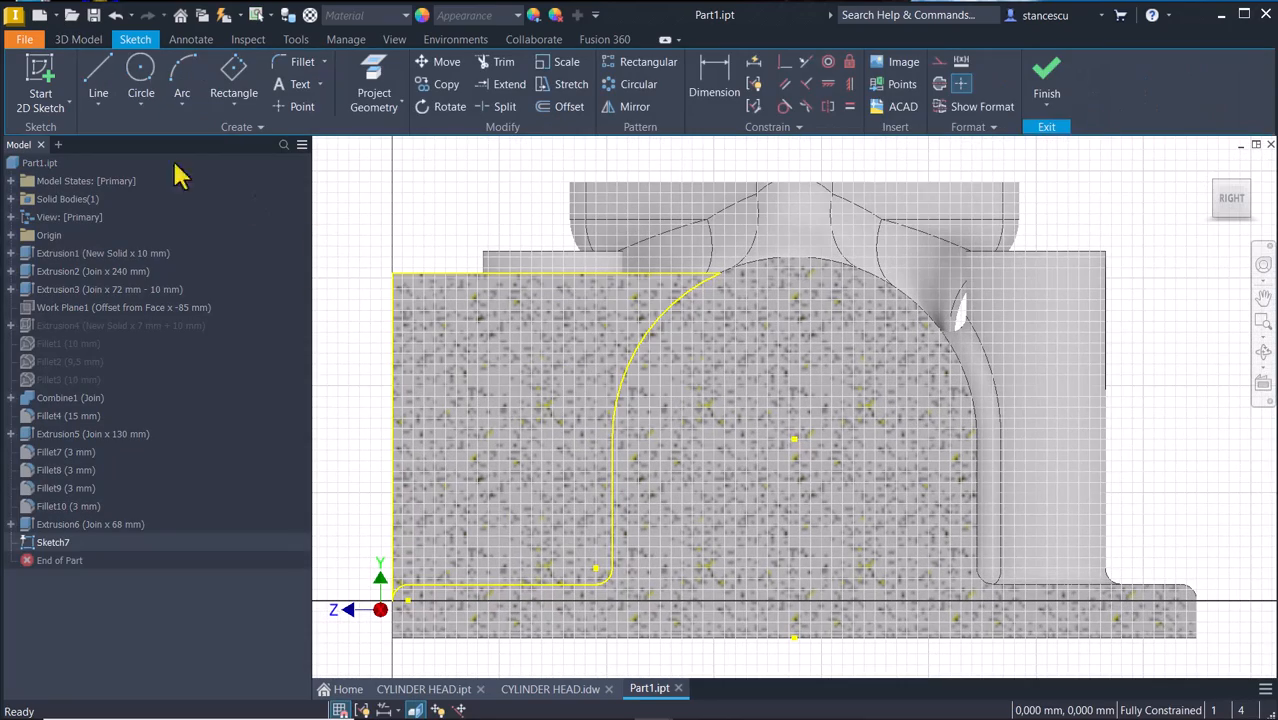
Draw a slanted line about 19 mm long across the fin's upper outer corner, from its top edge to its vertical outer edge.
left_click(92, 90)
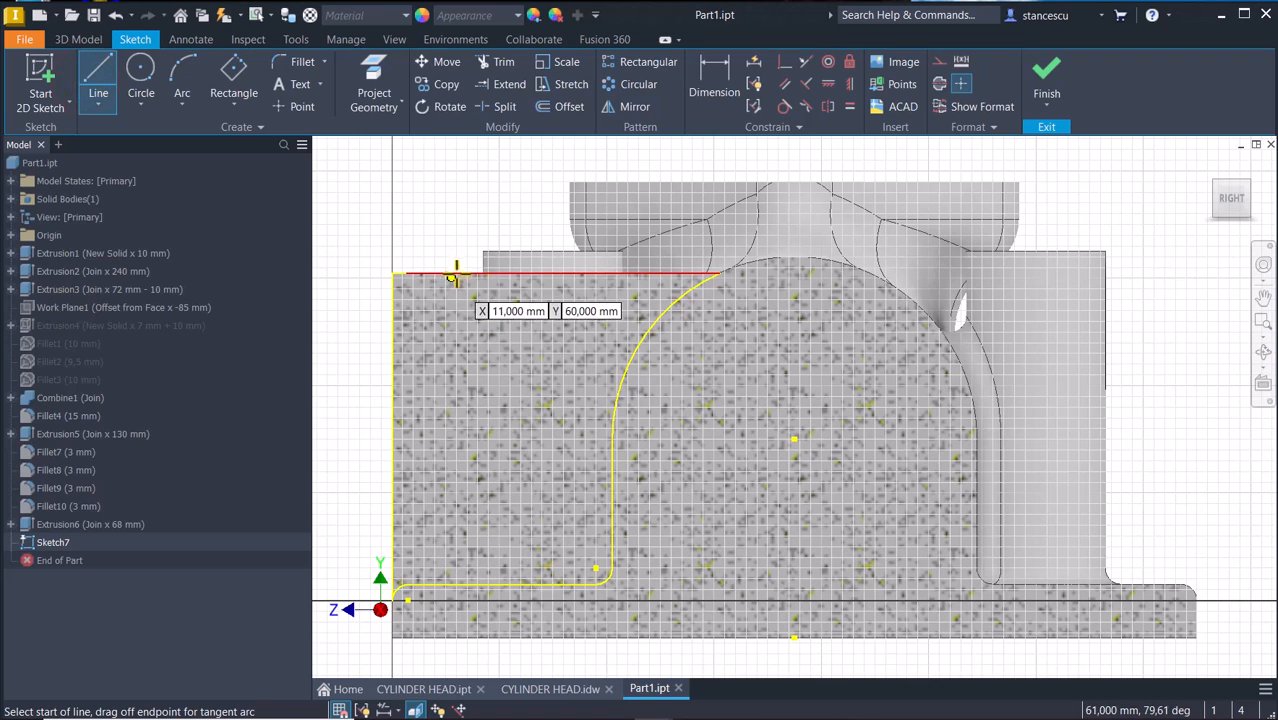
left_click(457, 270)
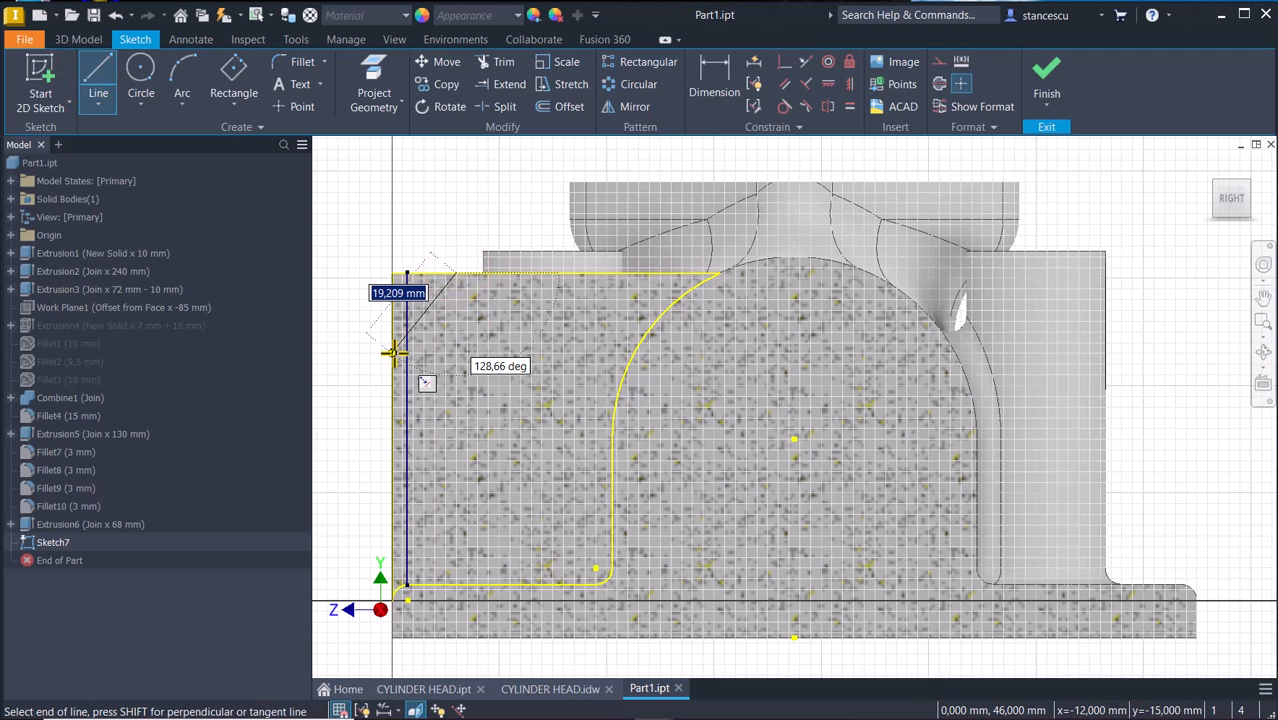
left_click(393, 352)
key("Escape")
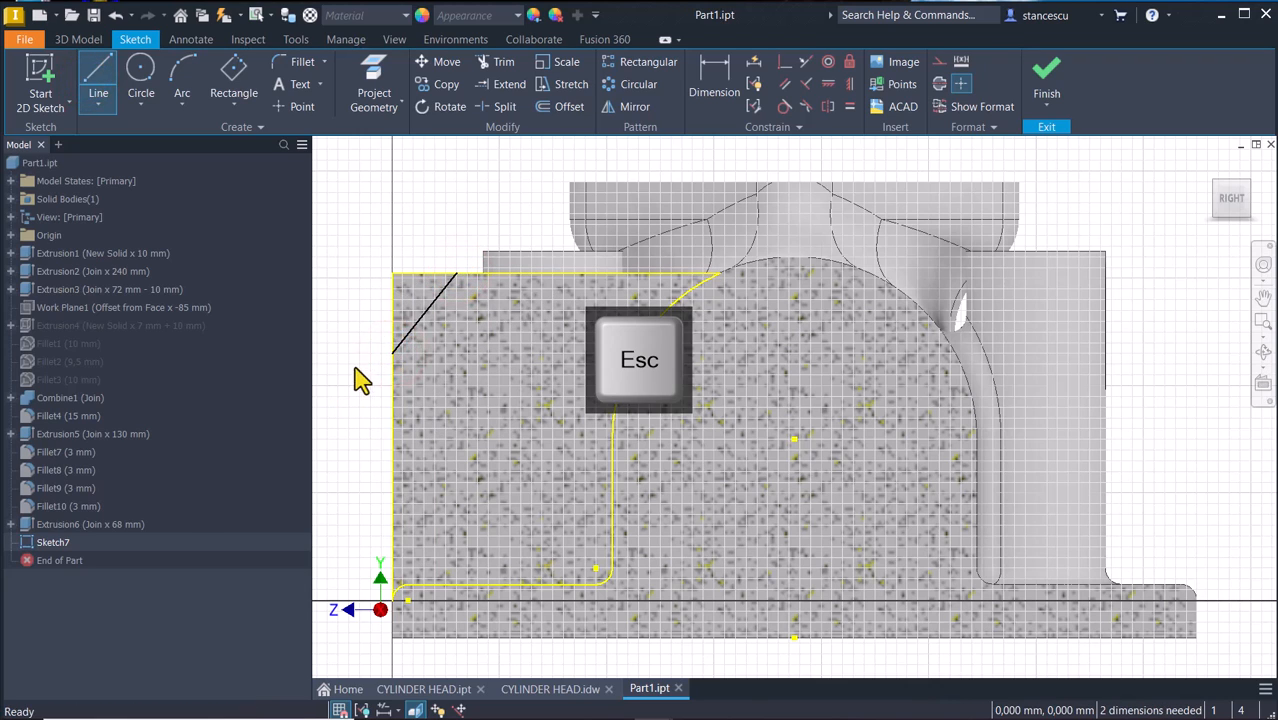
Dimension the angle between the slanted line and the fin's vertical outer edge as 45 degrees.
left_click(714, 76)
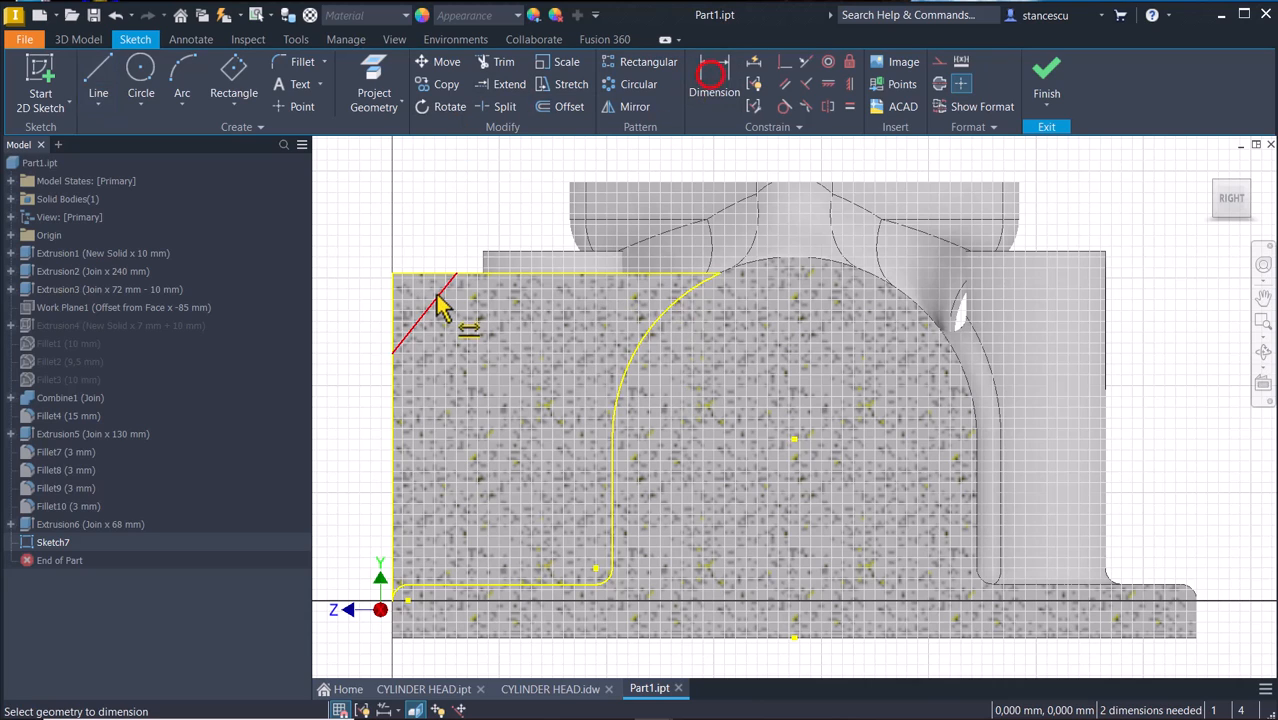
left_click(434, 294)
left_click(393, 302)
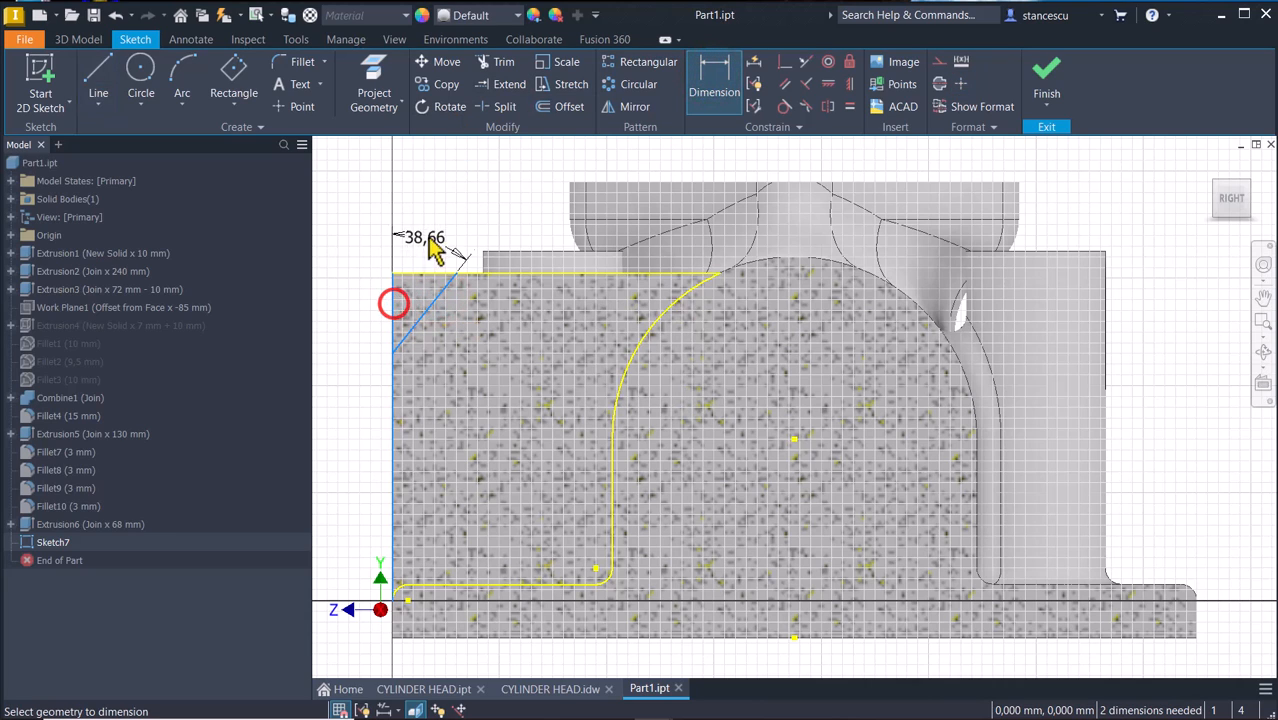
left_click(436, 204)
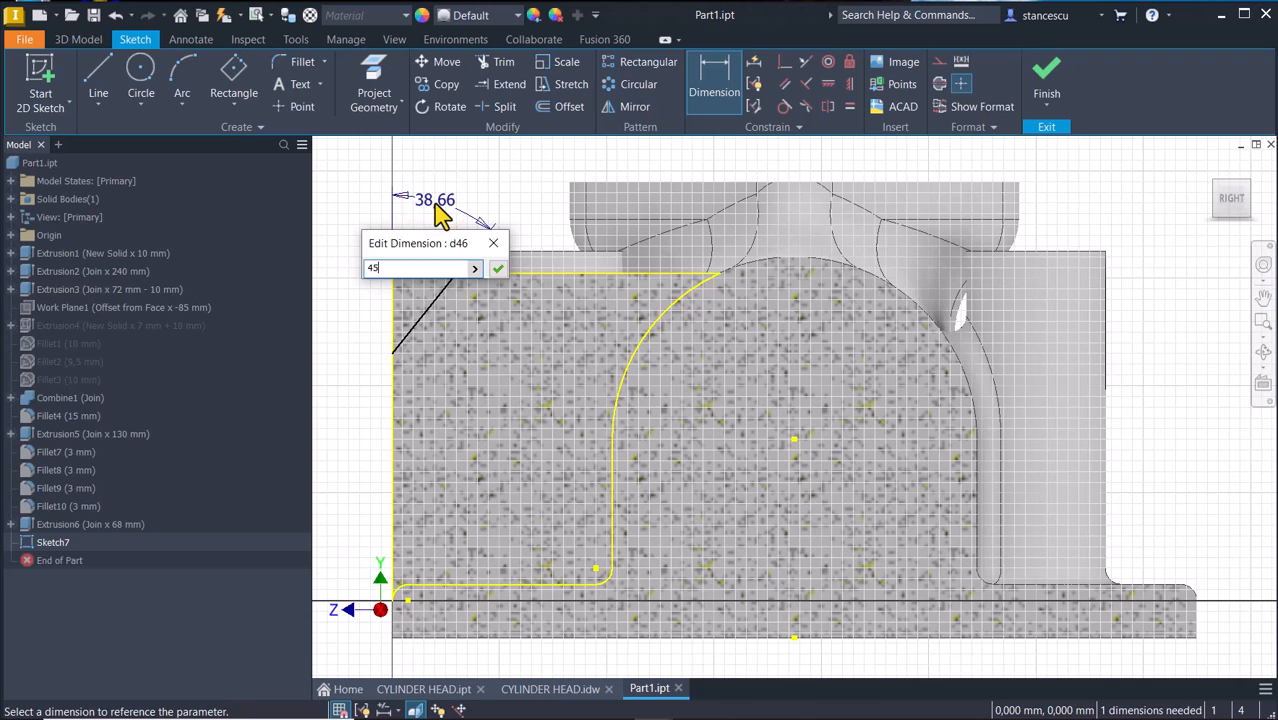
key("Return")
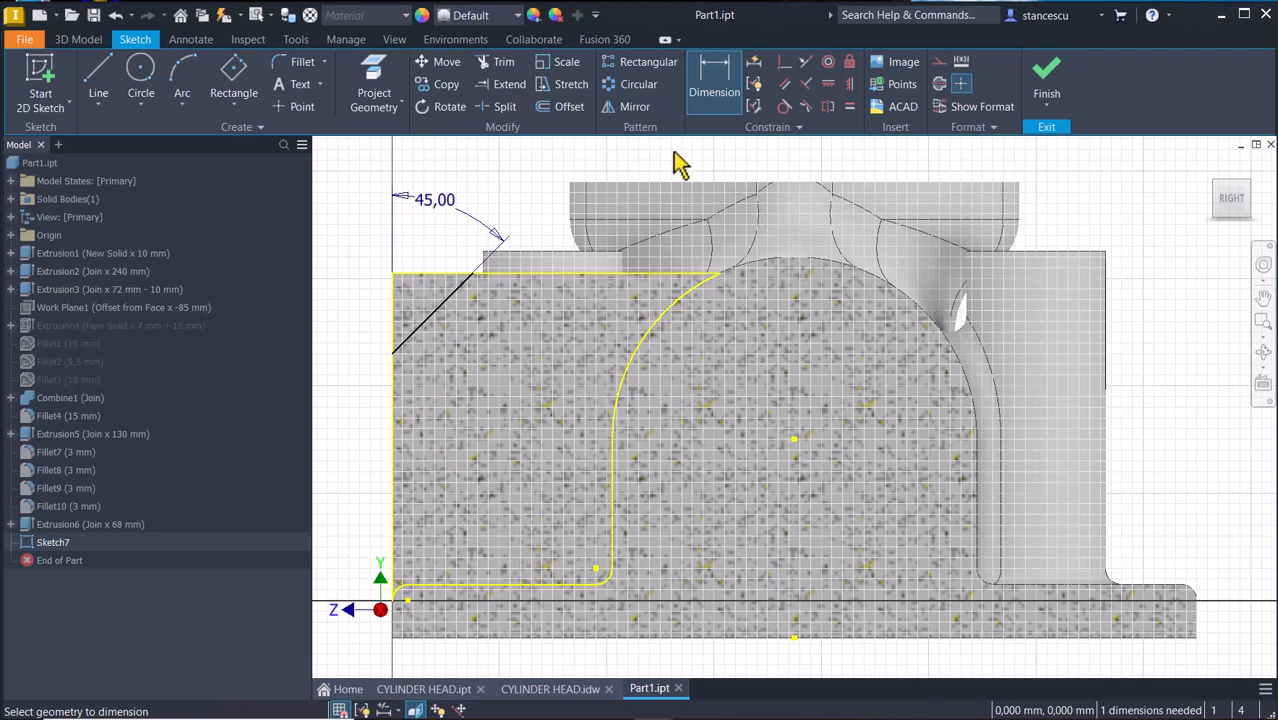
Dimension the vertical distance from the slanted line's lower endpoint to the base disc's underside as 50 mm.
left_click(393, 356)
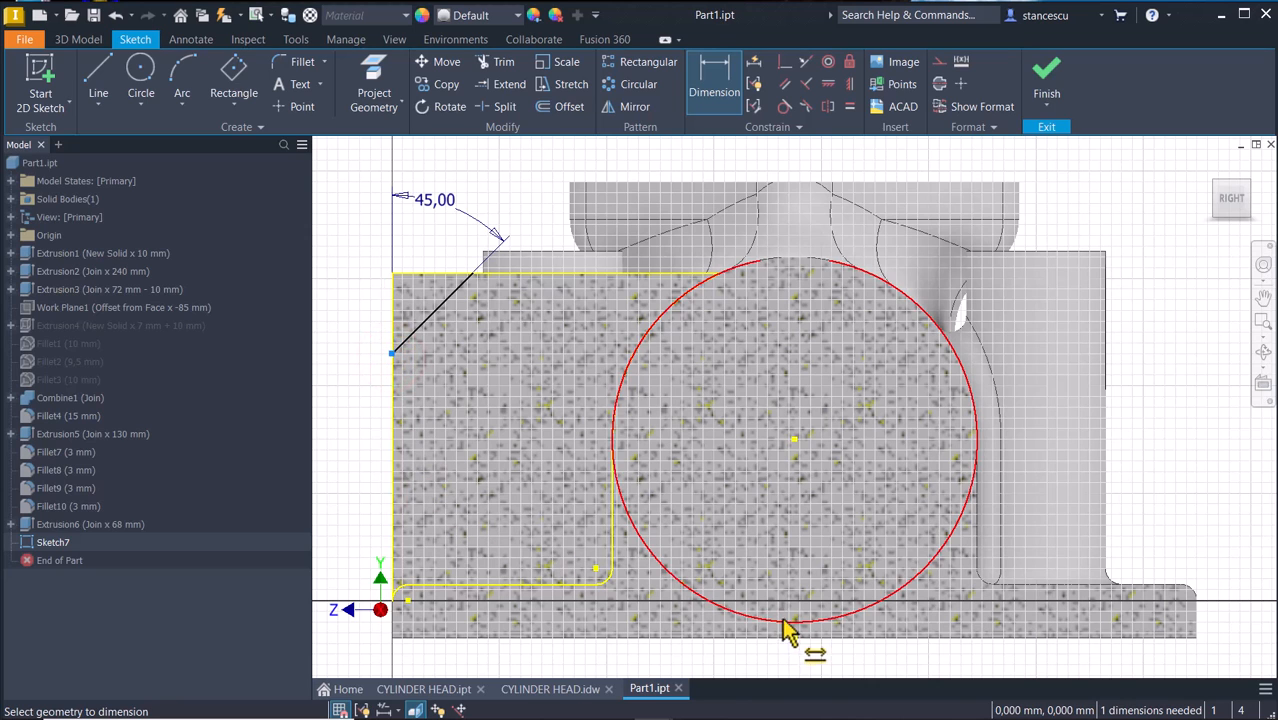
left_click(795, 640)
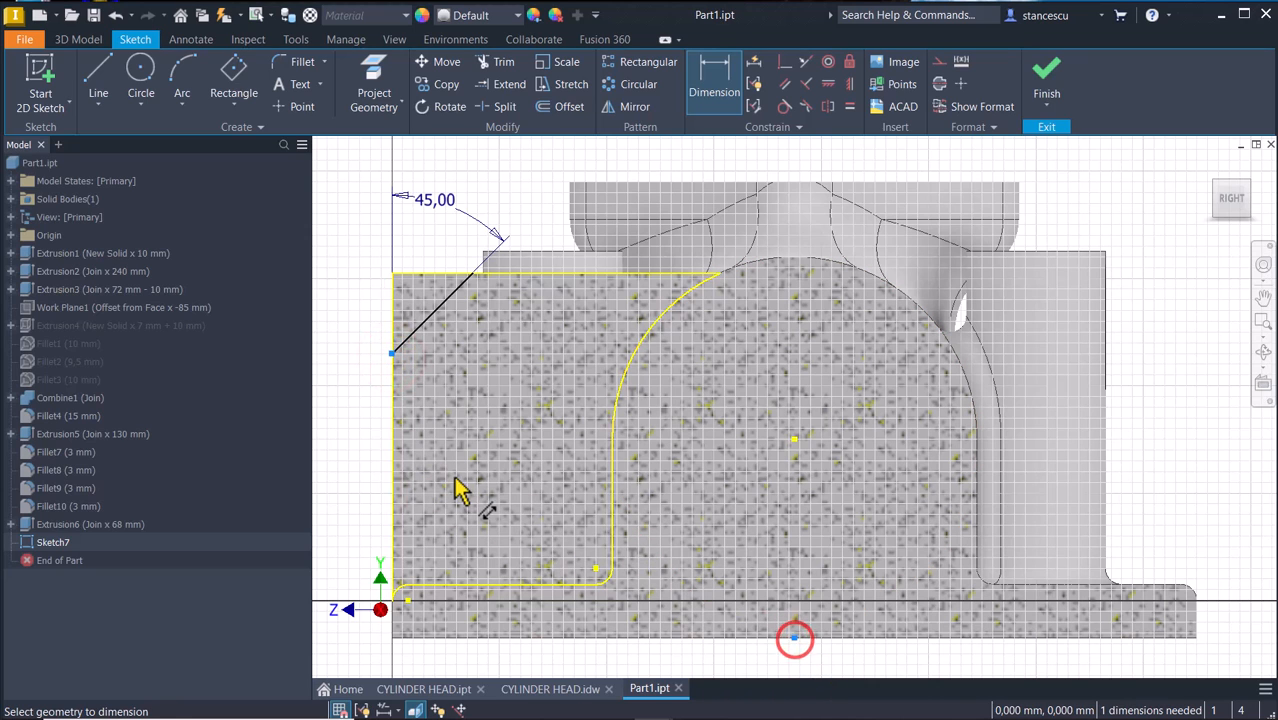
middle_click_drag(462, 491, 650, 419)
left_click(480, 436)
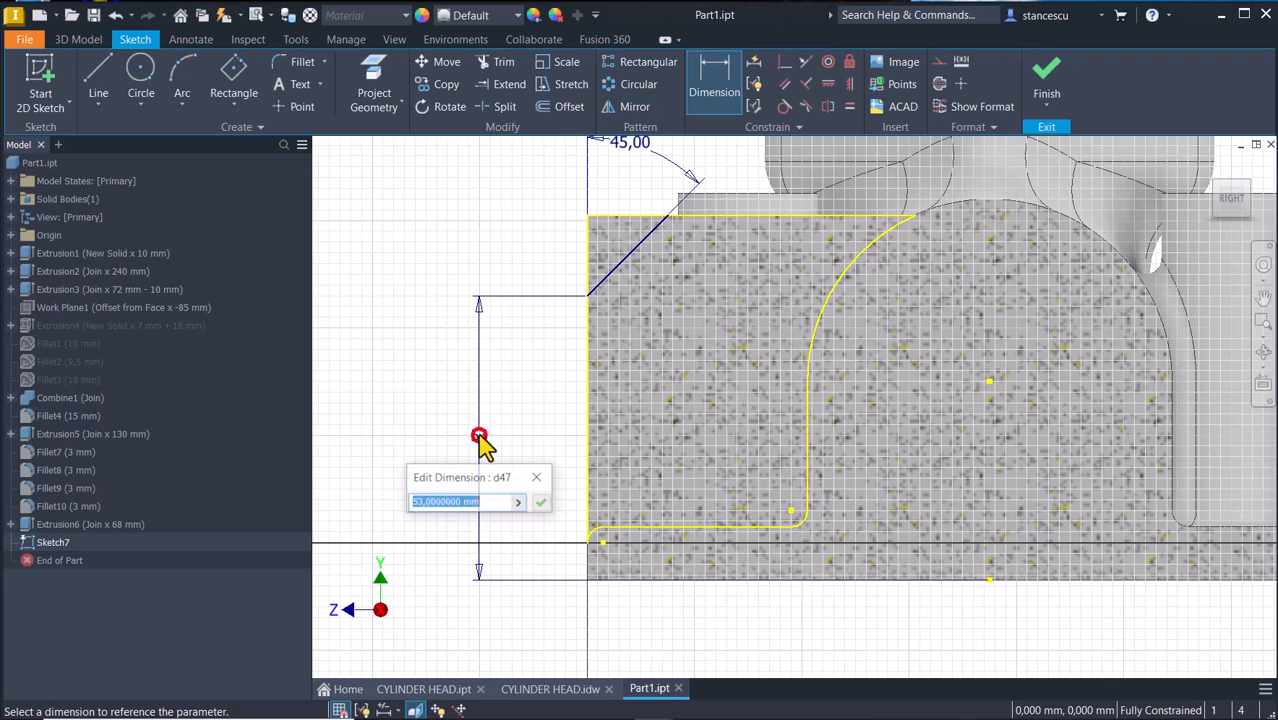
key("Return")
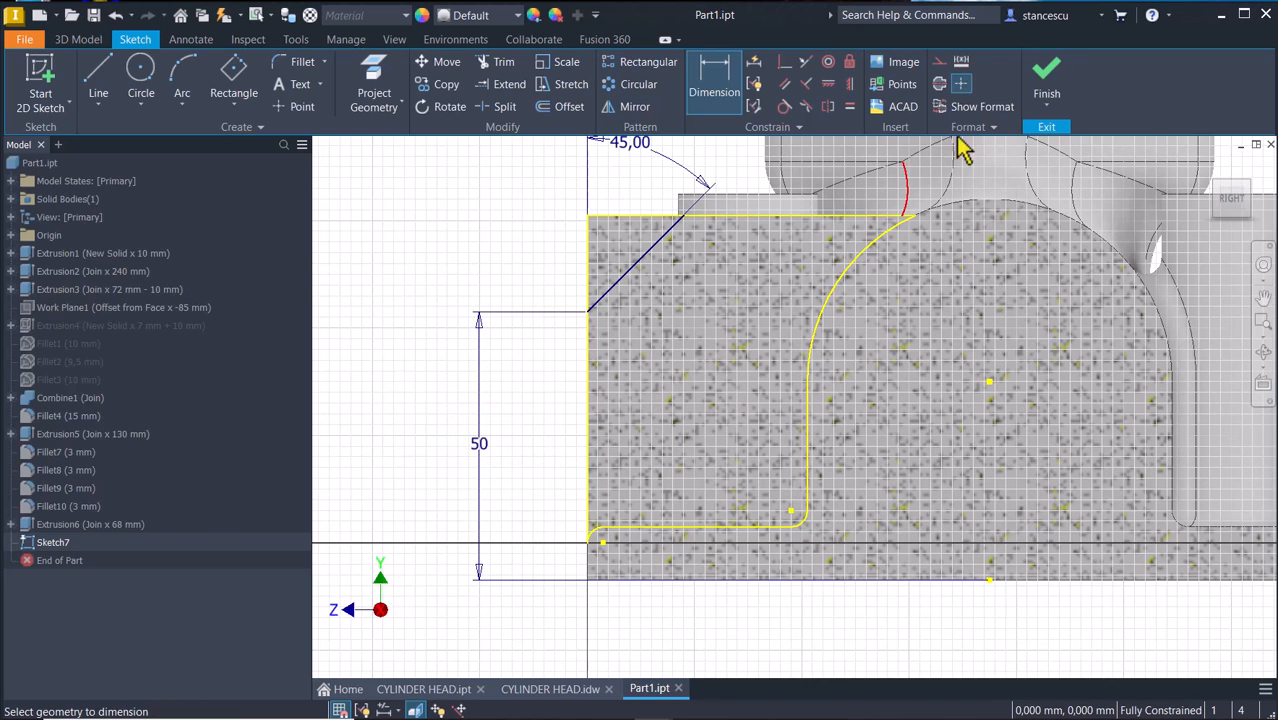
Check the slanted line's upper endpoint and finish the corner-cut sketch.
scroll(662, 286, "down", 3)
mouse_move(705, 236)
middle_mouse_down()
mouse_move(722, 262)
mouse_move(685, 399)
middle_mouse_up()
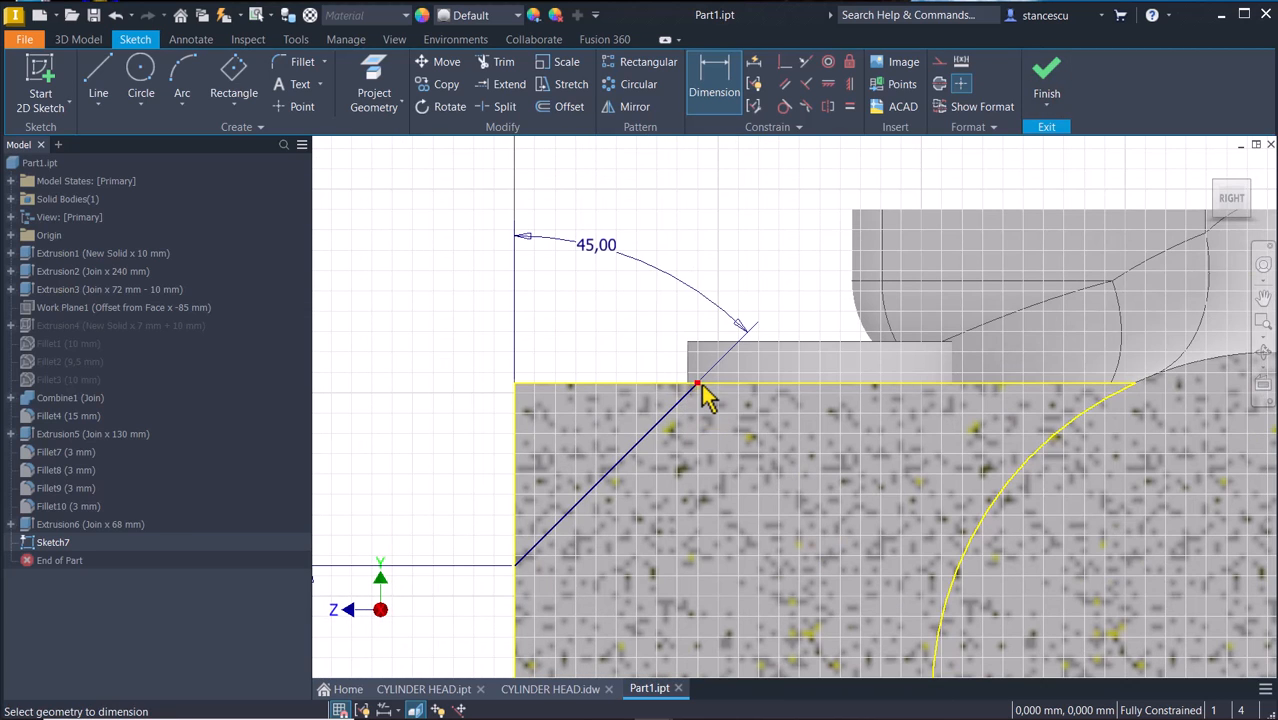
left_click(689, 389)
left_click(1046, 80)
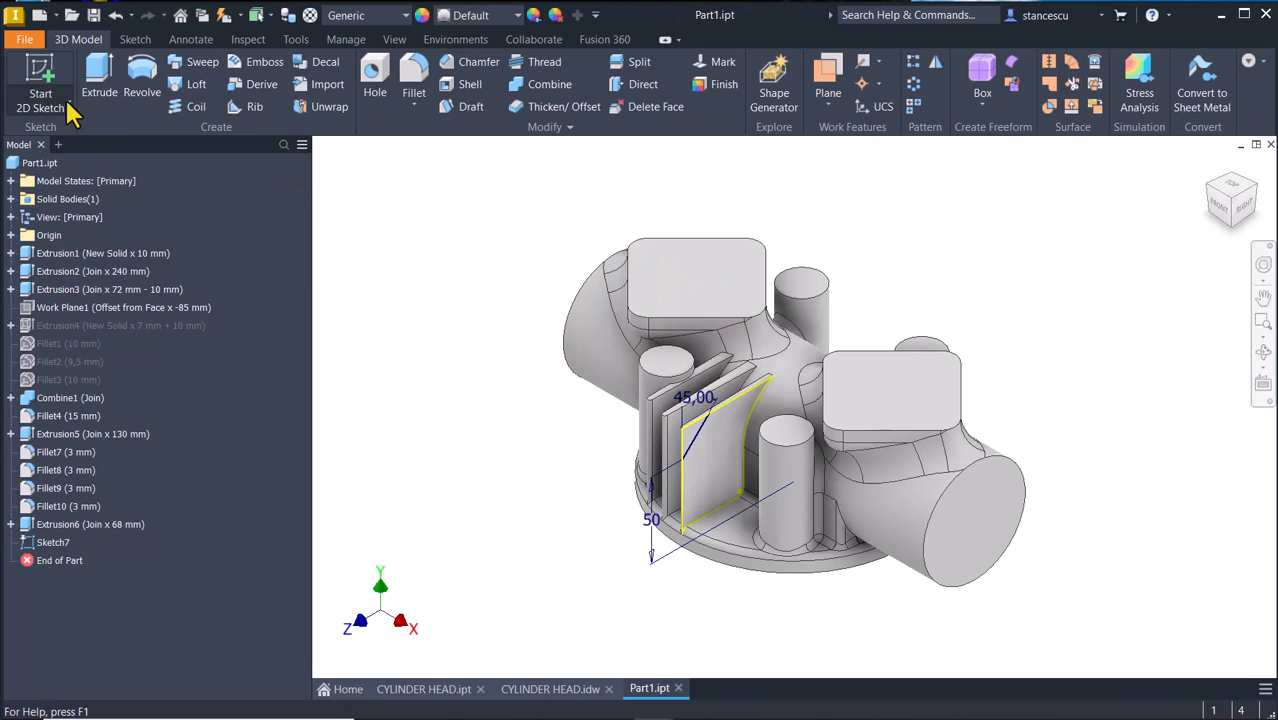
Extrude the triangular corner profile as a cut through all three fins, ending at the farthest fin's outer side face.
left_click(97, 92)
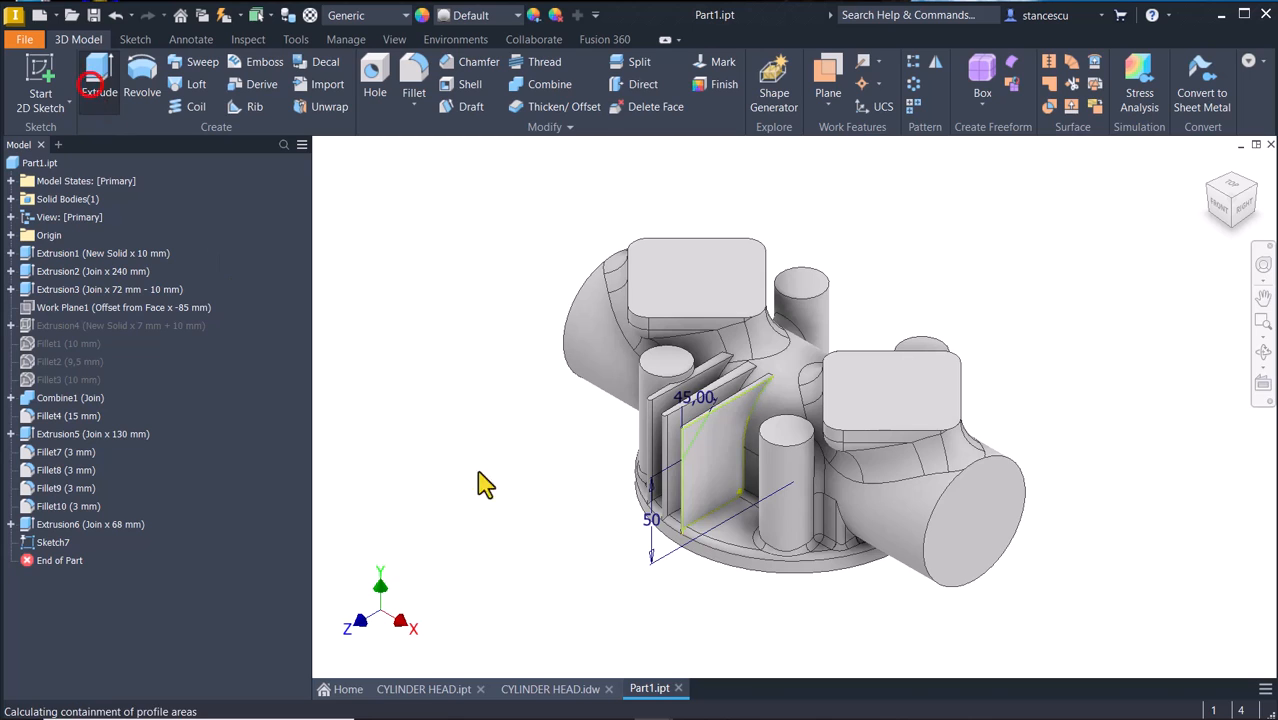
scroll(720, 440, "up", 3)
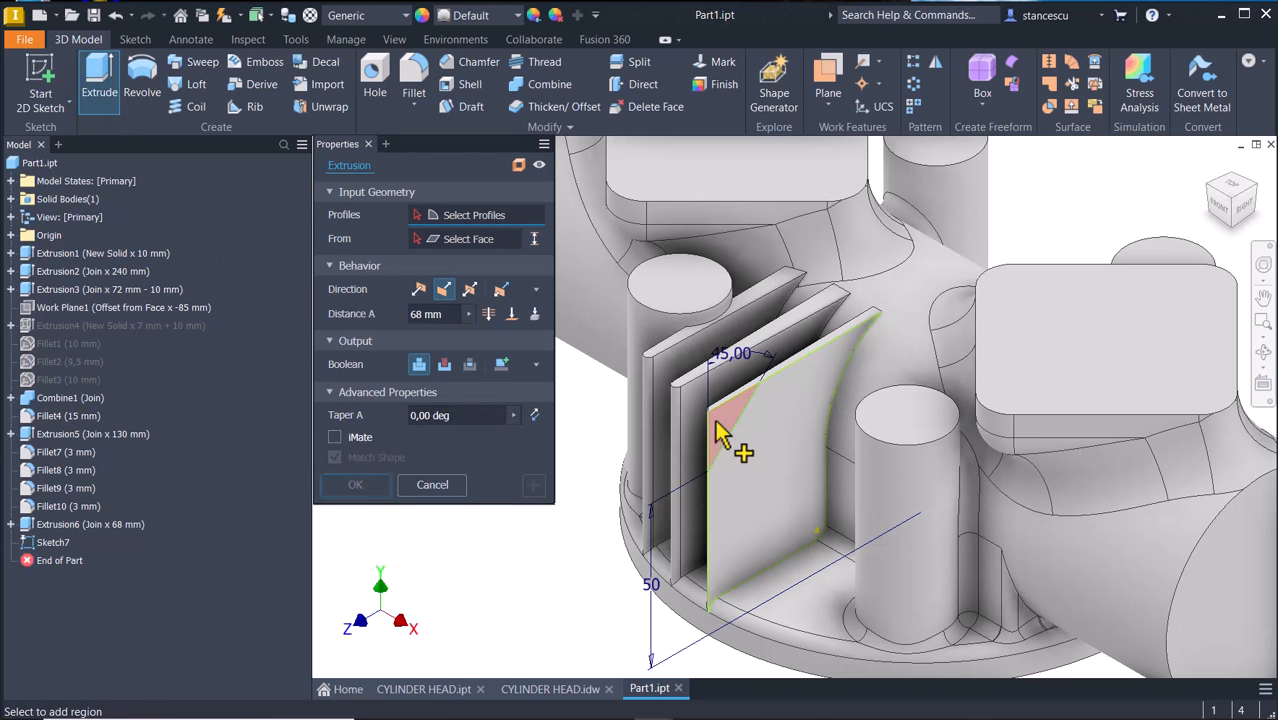
left_click(715, 423)
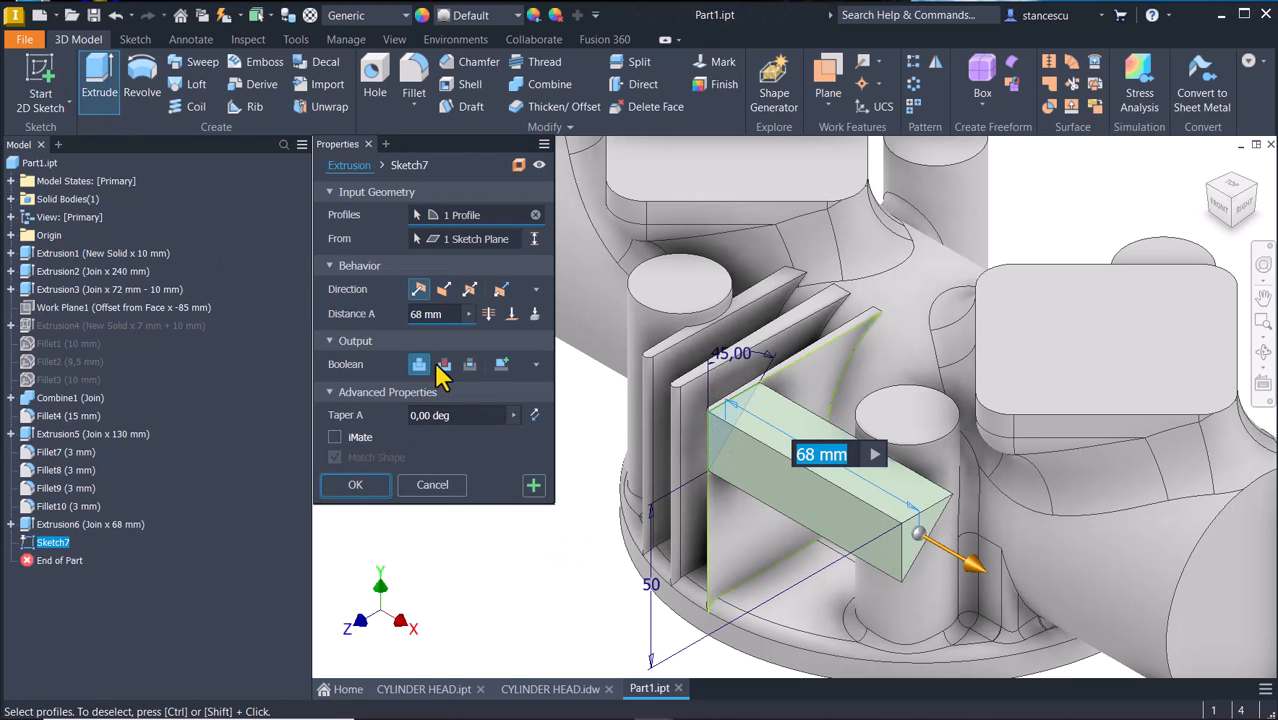
left_click(445, 365)
scroll(599, 428, "up", 5)
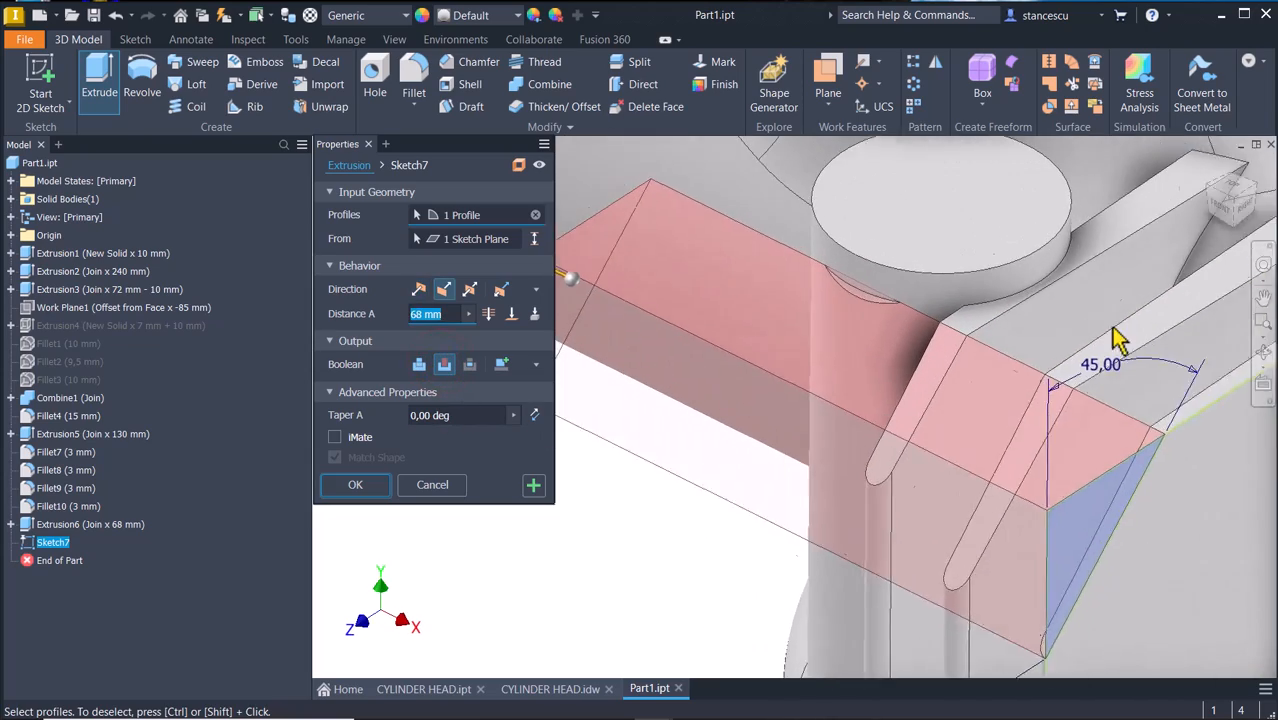
scroll(948, 395, "down", 6)
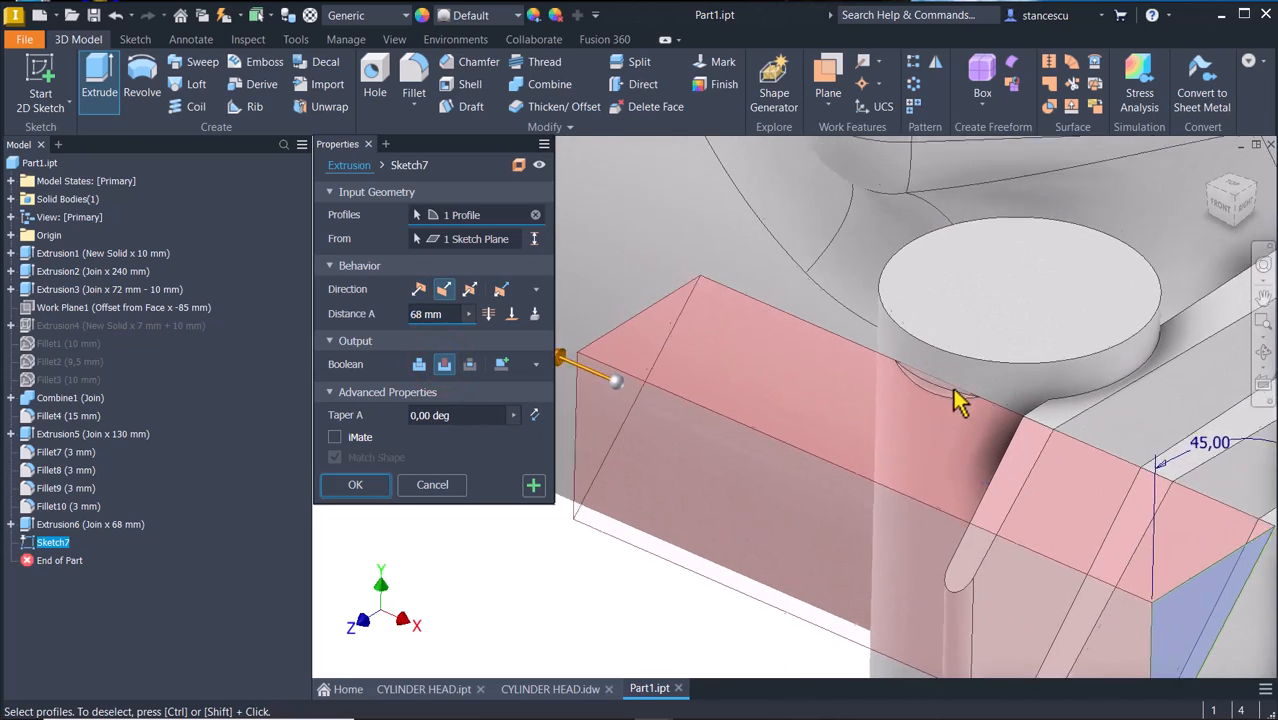
left_click(511, 314)
scroll(605, 434, "up", 5)
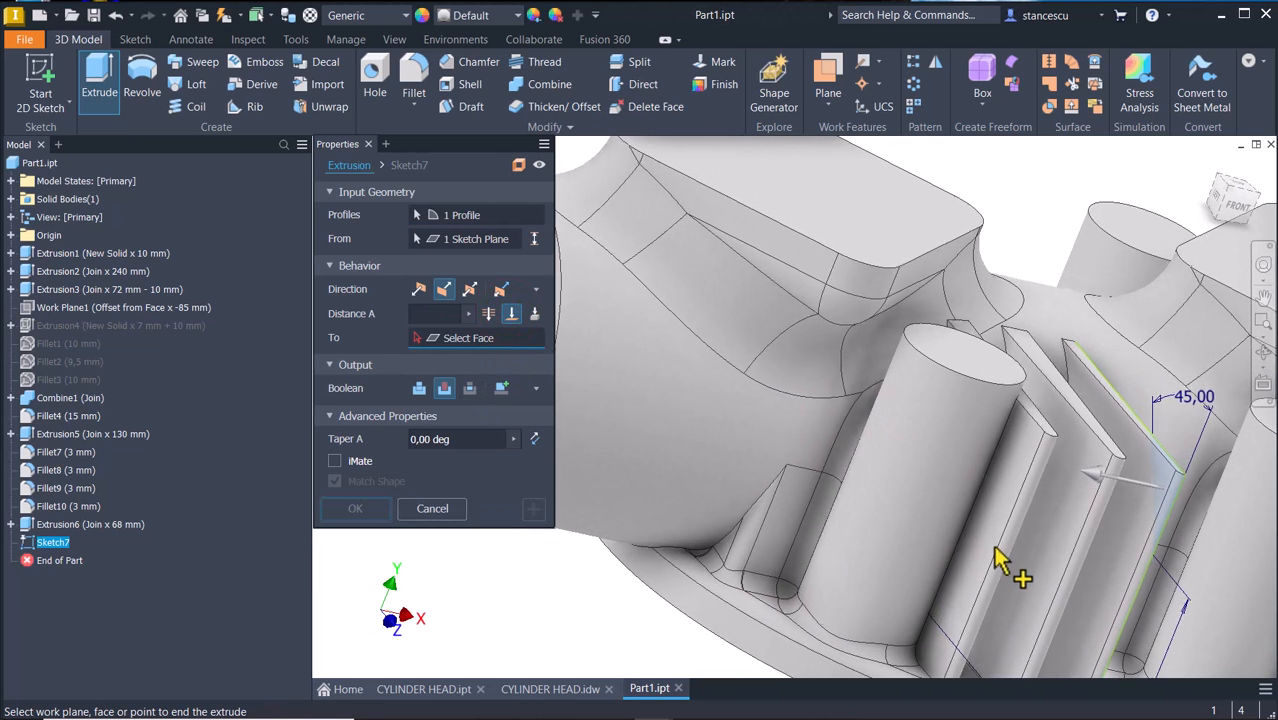
left_click(1000, 530)
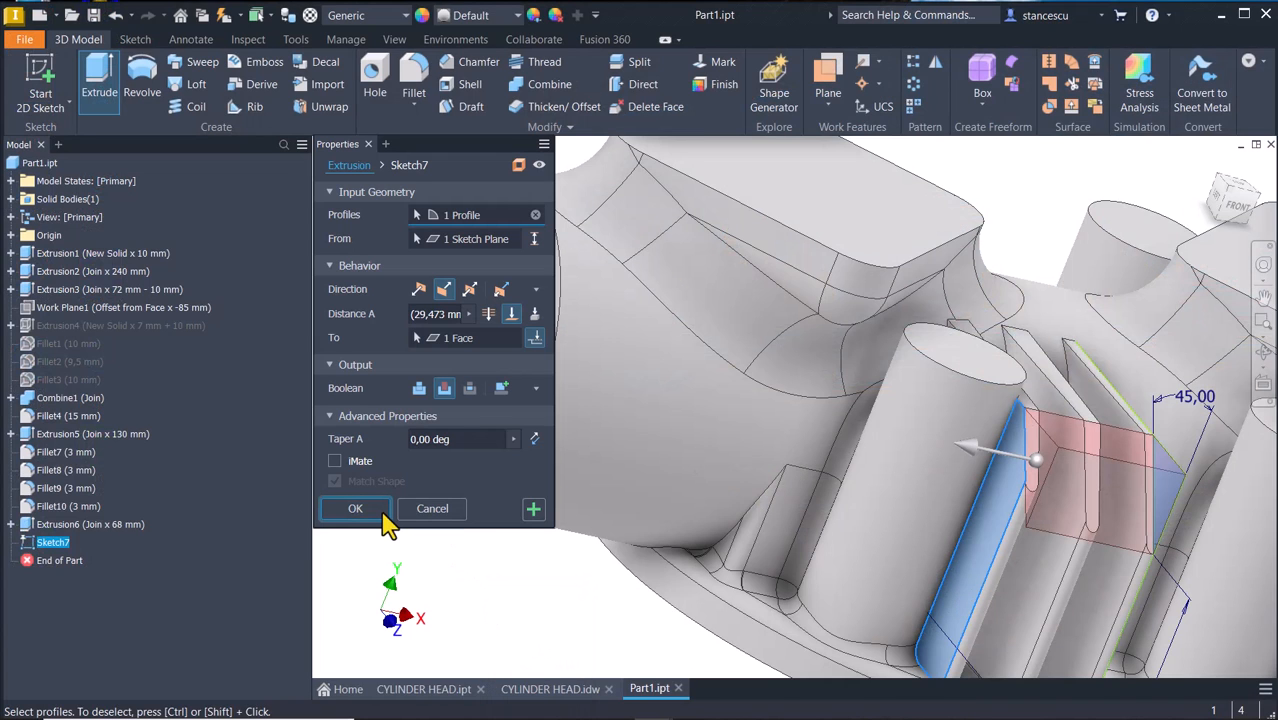
left_click(382, 510)
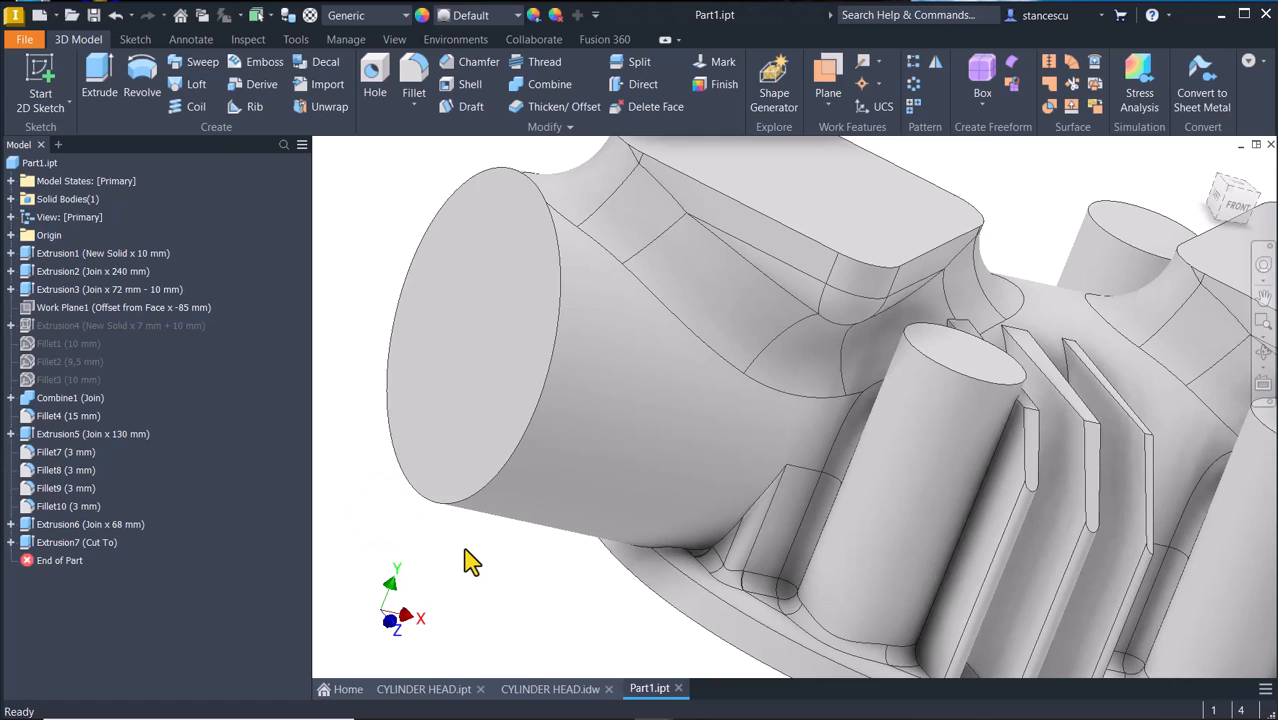
key("F6")
left_click(566, 490)
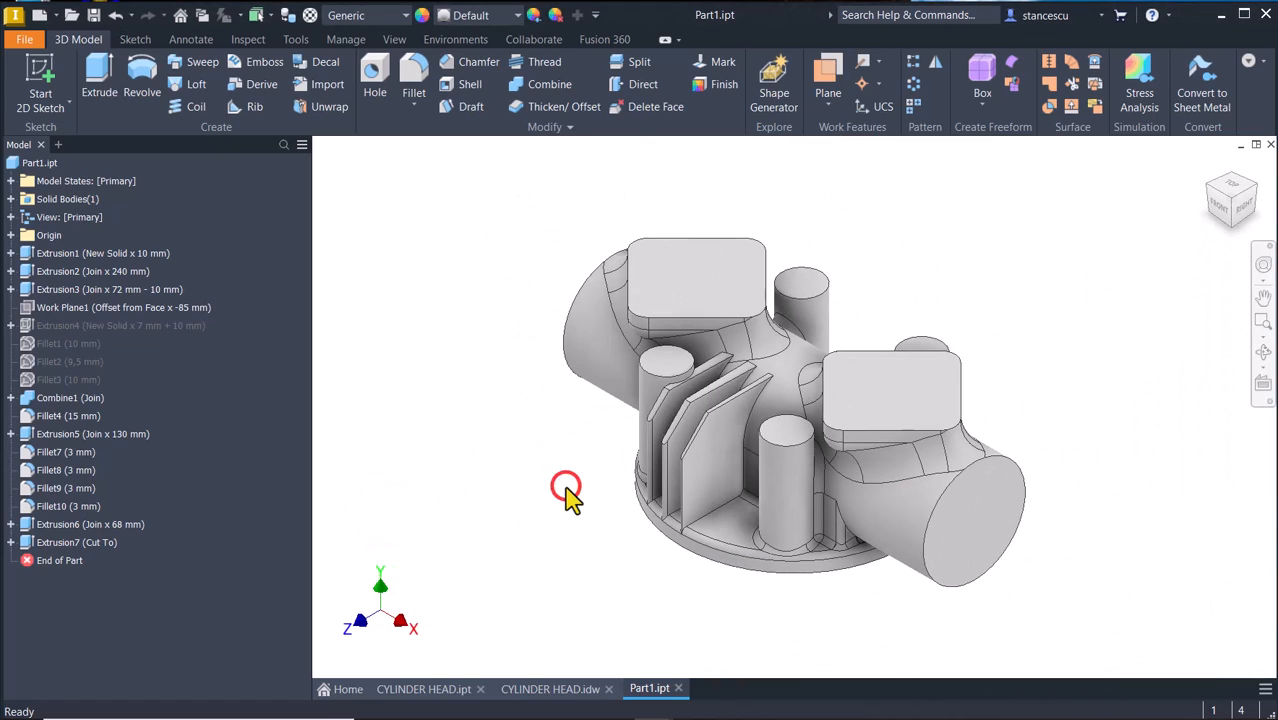
Create a work plane midway between the two side faces of the fin nearest the front cylindrical boss.
scroll(568, 497, "up", 5)
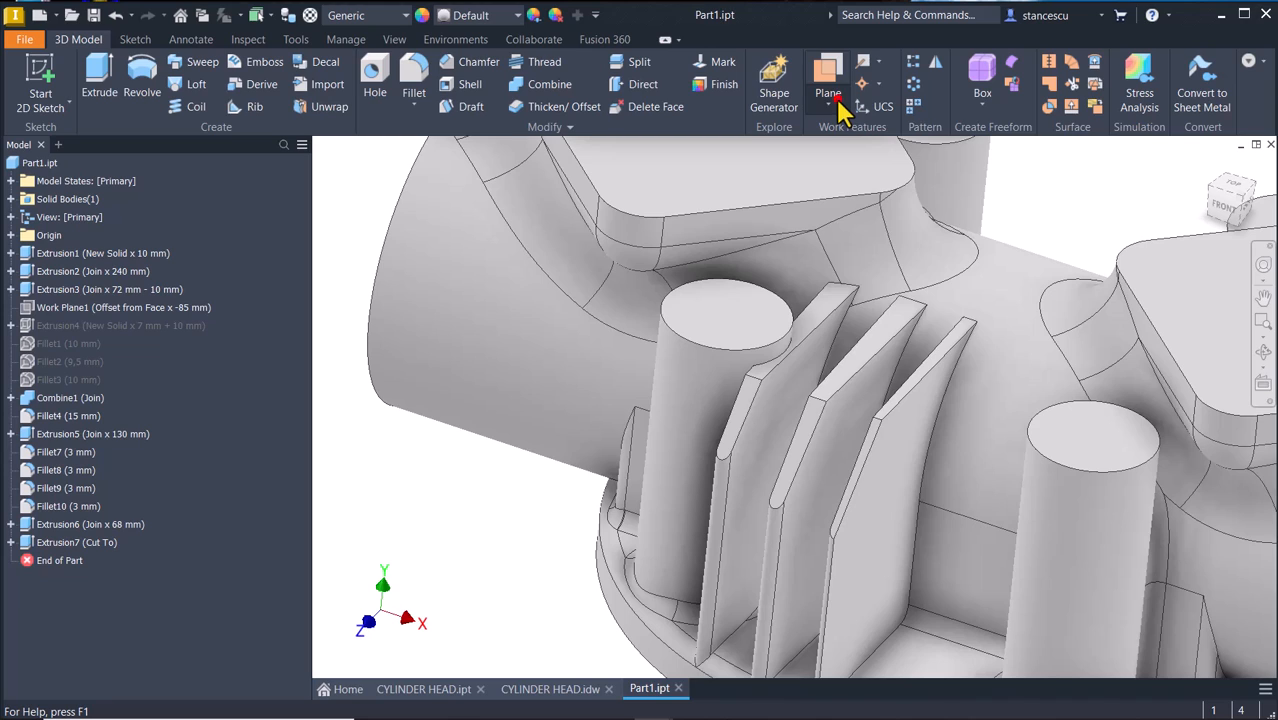
left_click(838, 100)
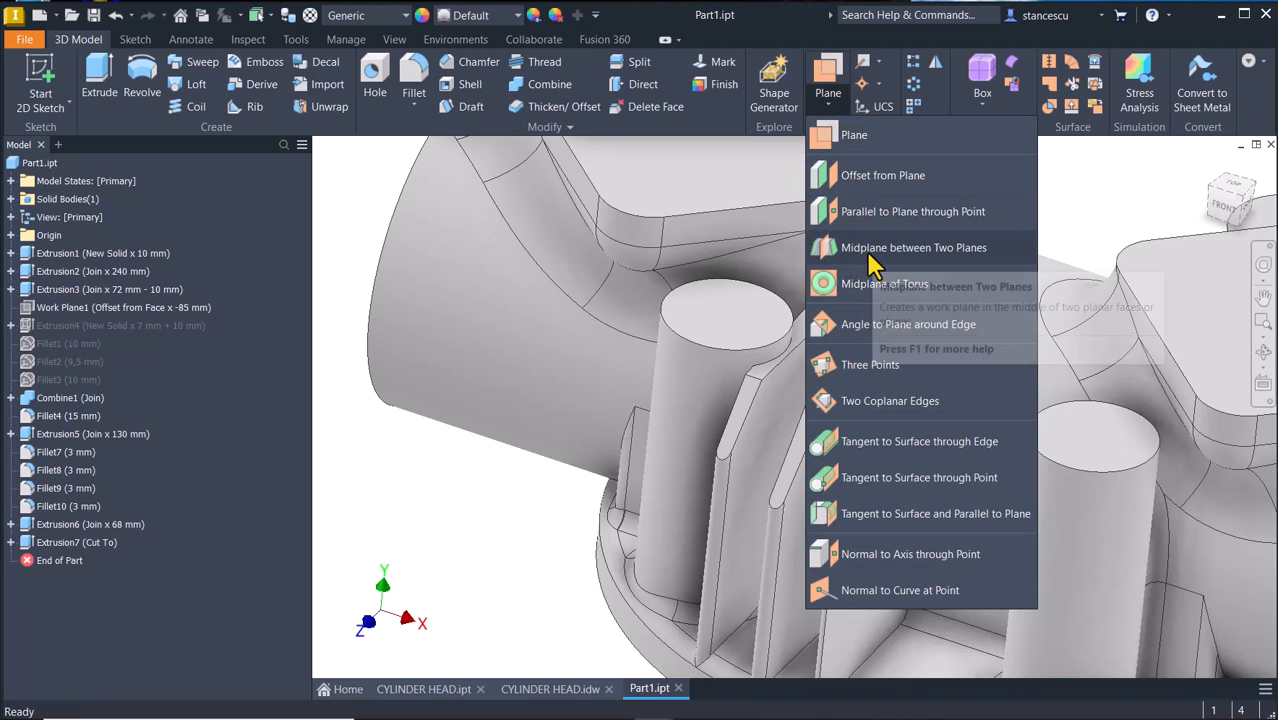
left_click(439, 458)
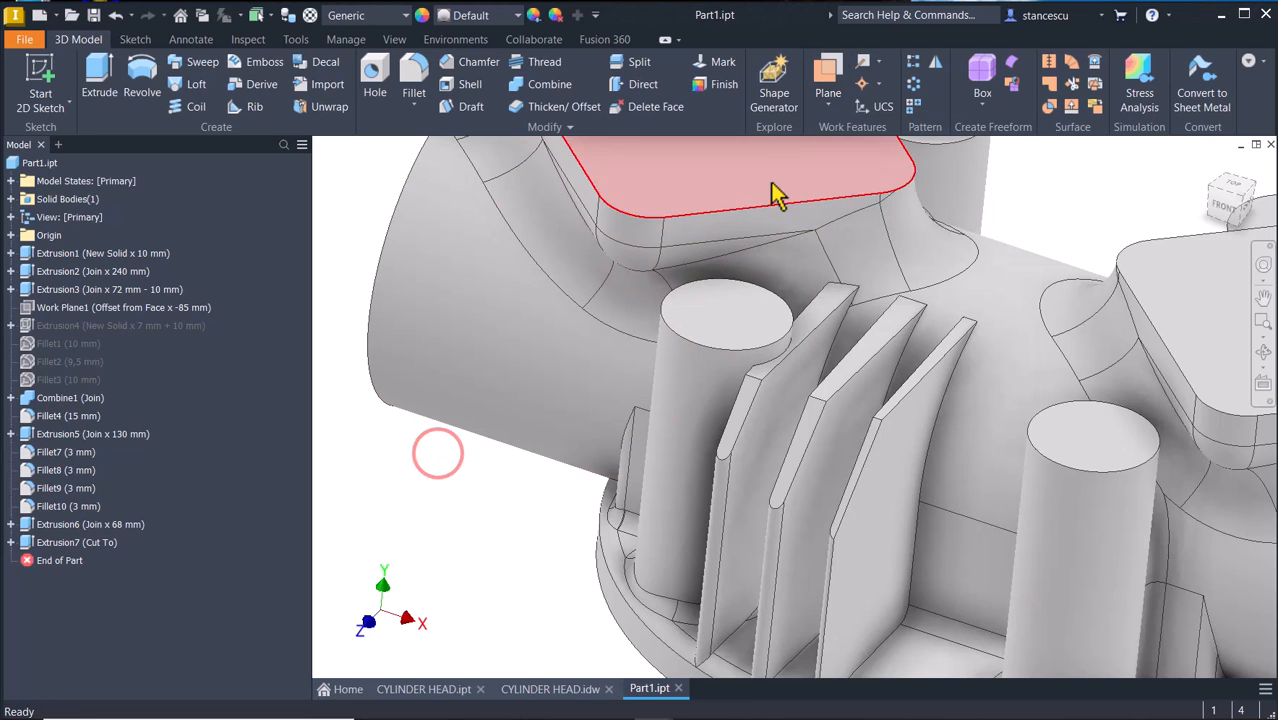
left_click(826, 78)
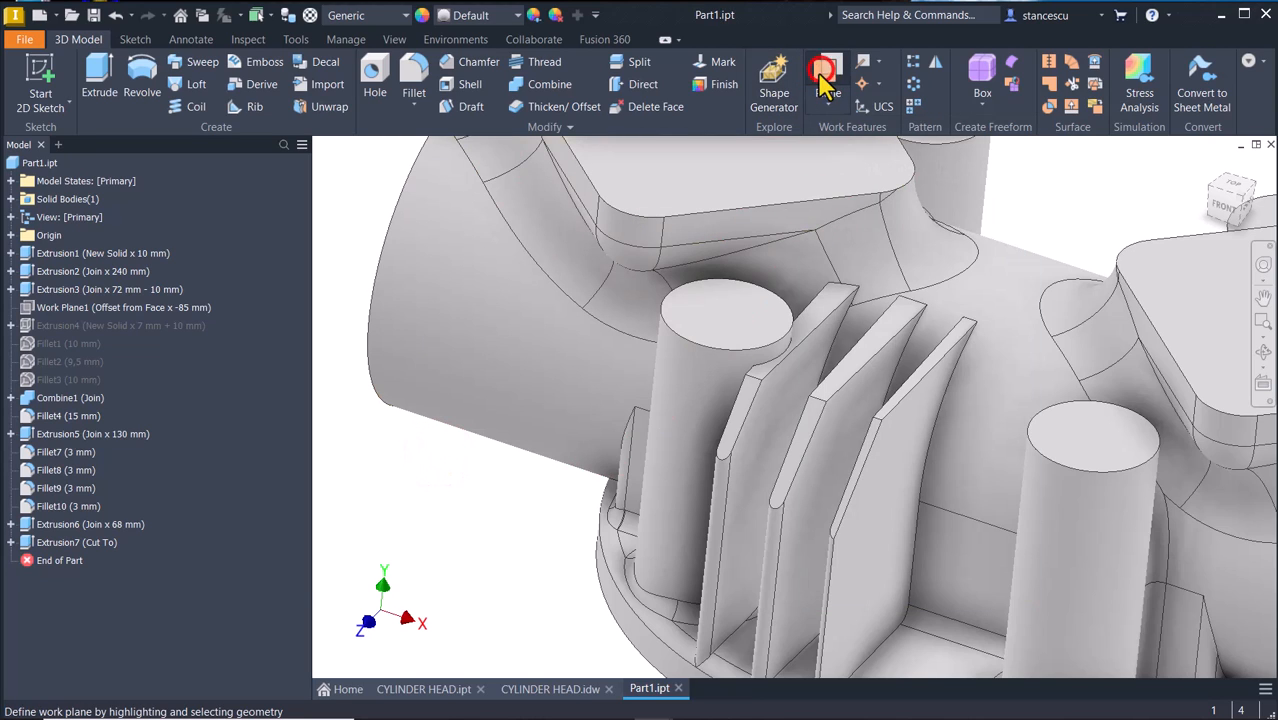
middle_click_drag(418, 572, 736, 527, "shift")
left_click(750, 532)
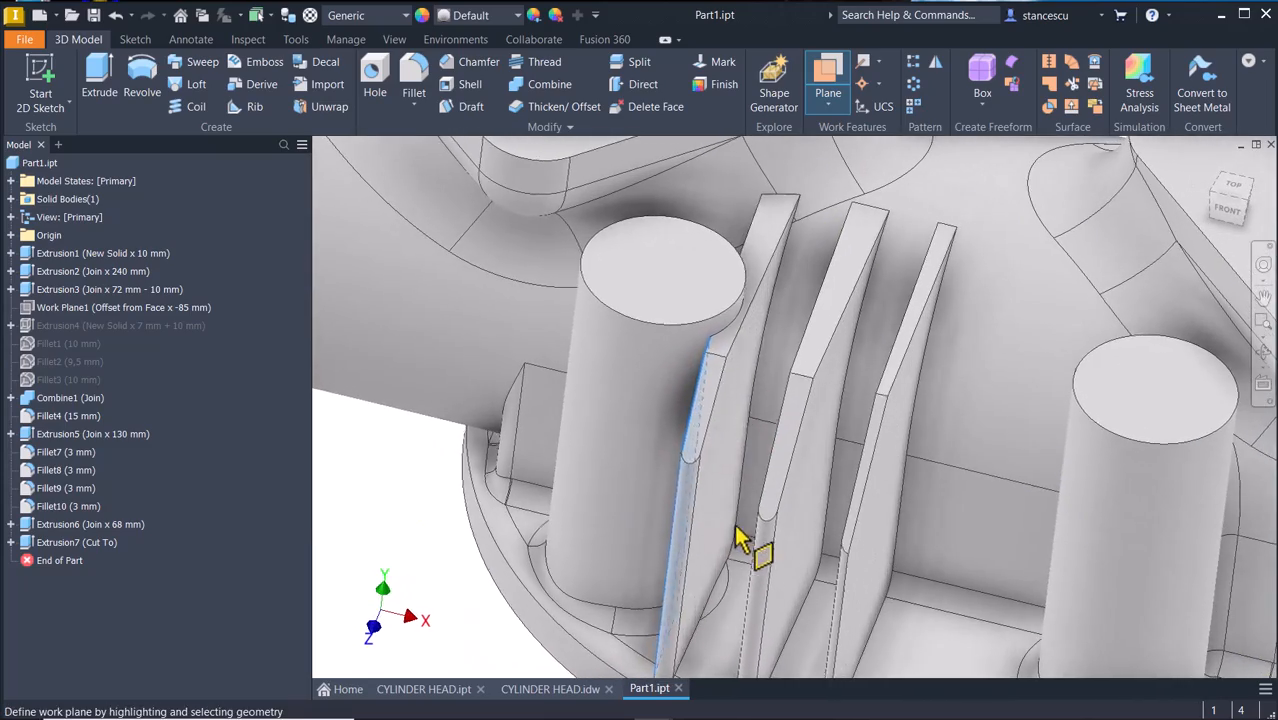
left_click(719, 508)
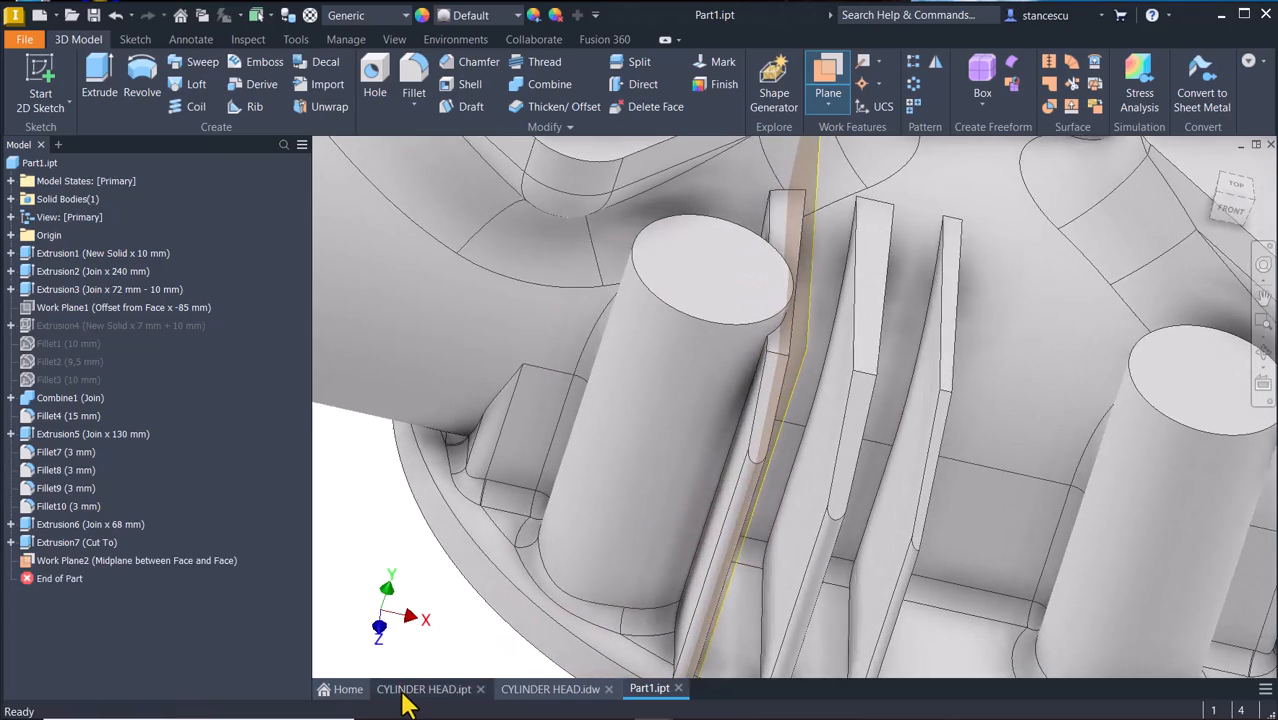
Start a sketch on the fin's midplane and slice the graphics at the sketch plane.
mouse_move(403, 687)
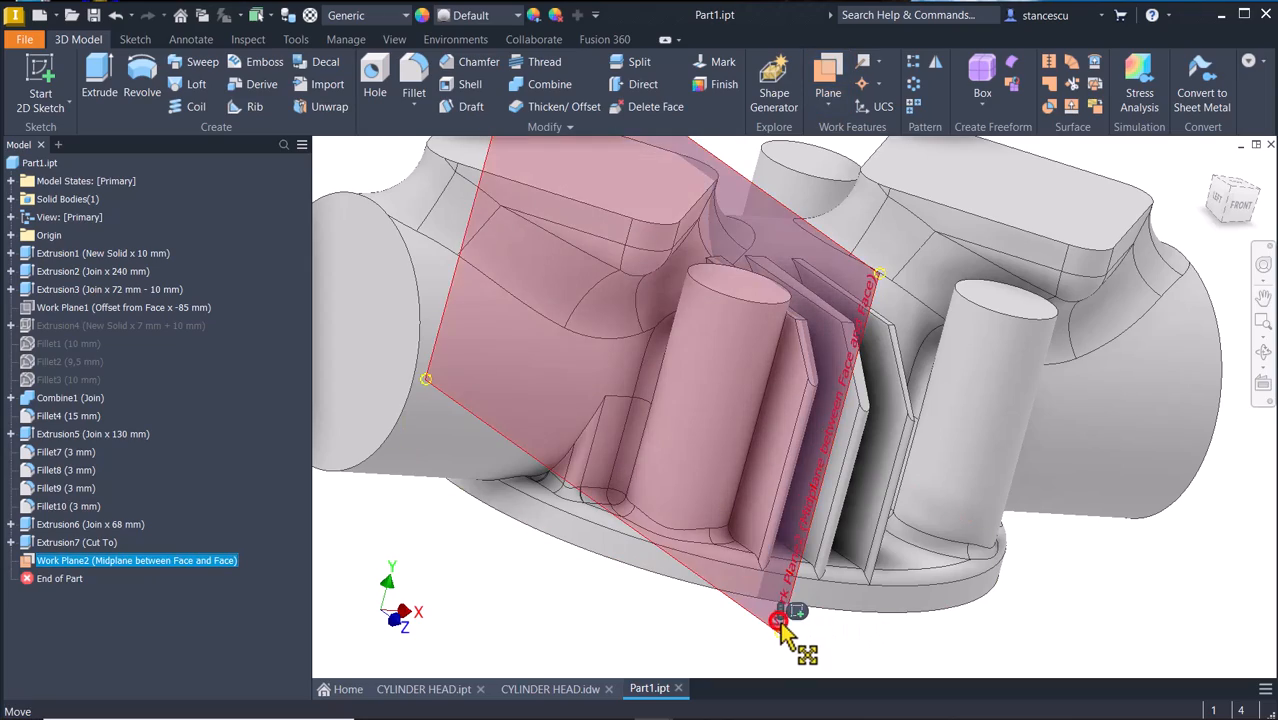
left_click(779, 621)
left_click(796, 611)
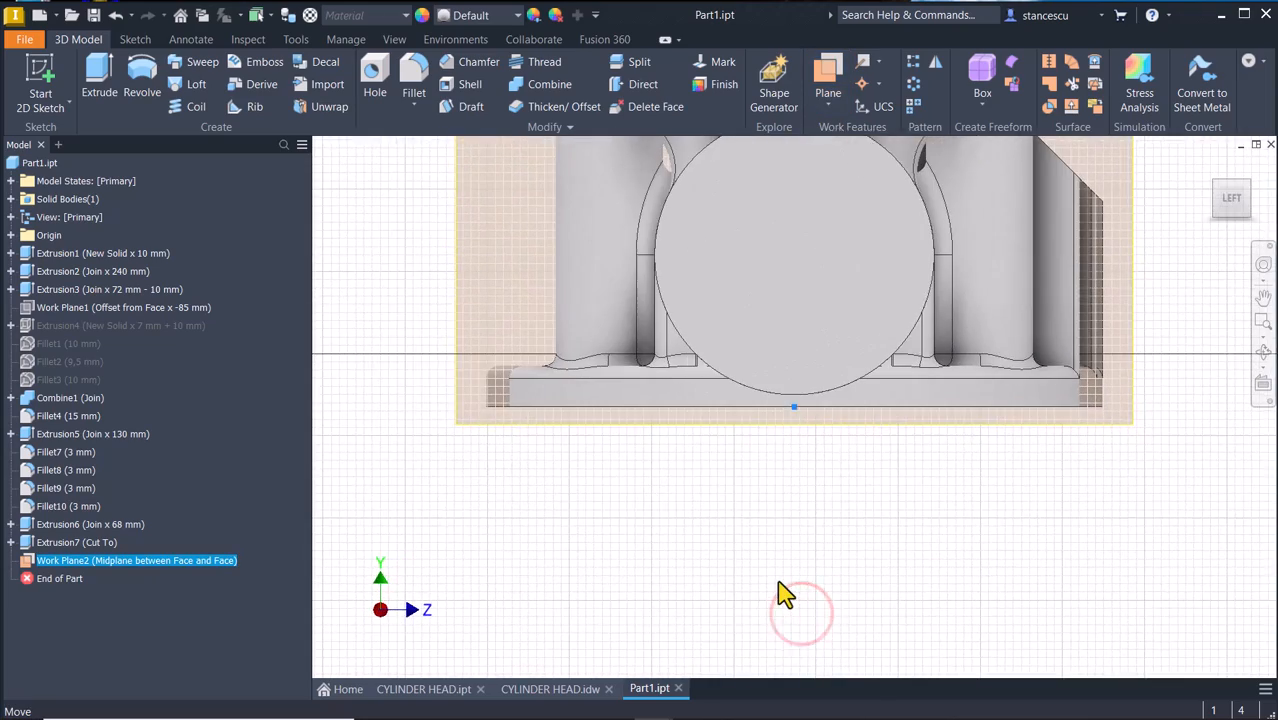
key("F7")
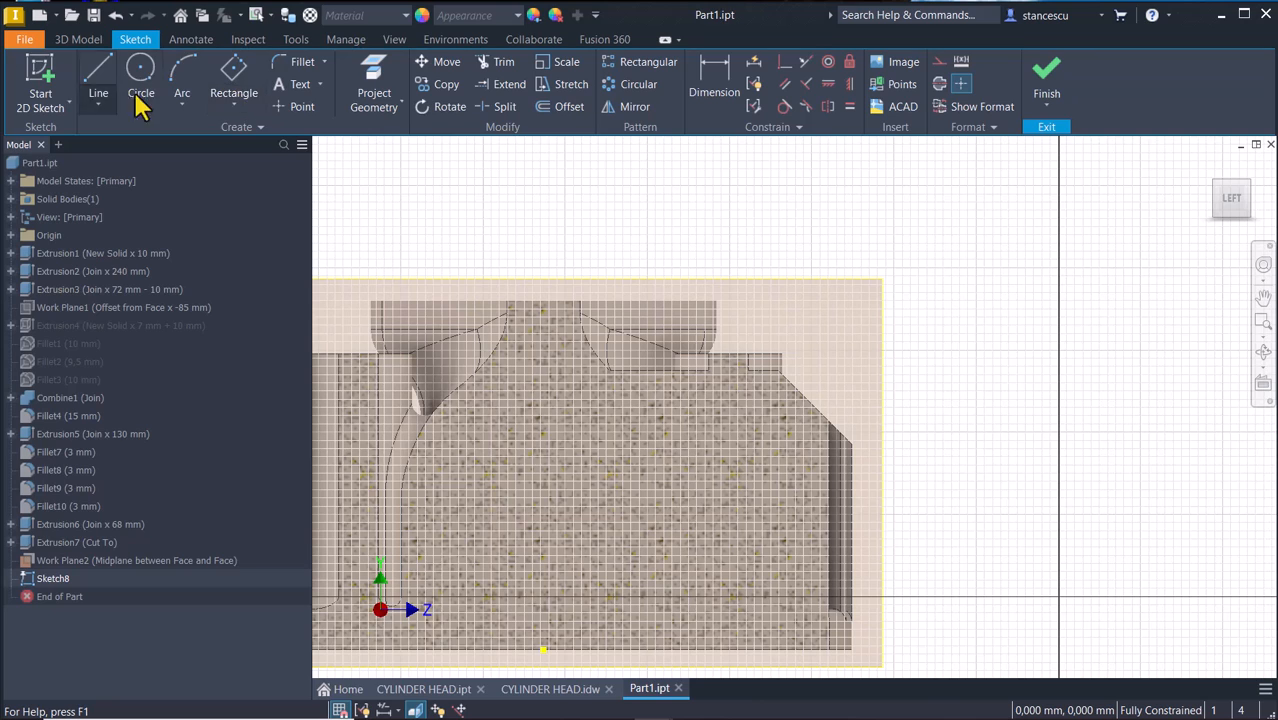
Project the fin's slanted corner edge and its vertical outer edge into the sketch.
left_click(374, 92)
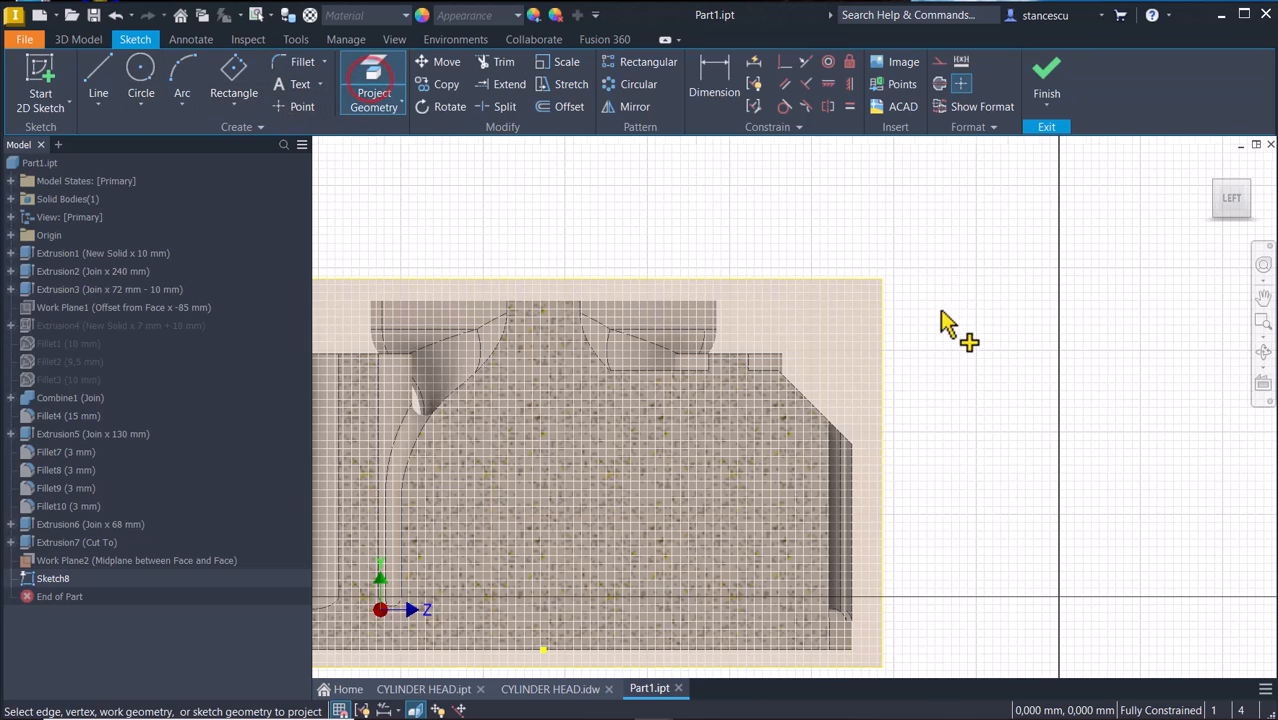
scroll(955, 322, "up", 3)
left_click(706, 500)
left_click(734, 576)
scroll(752, 478, "up", 2)
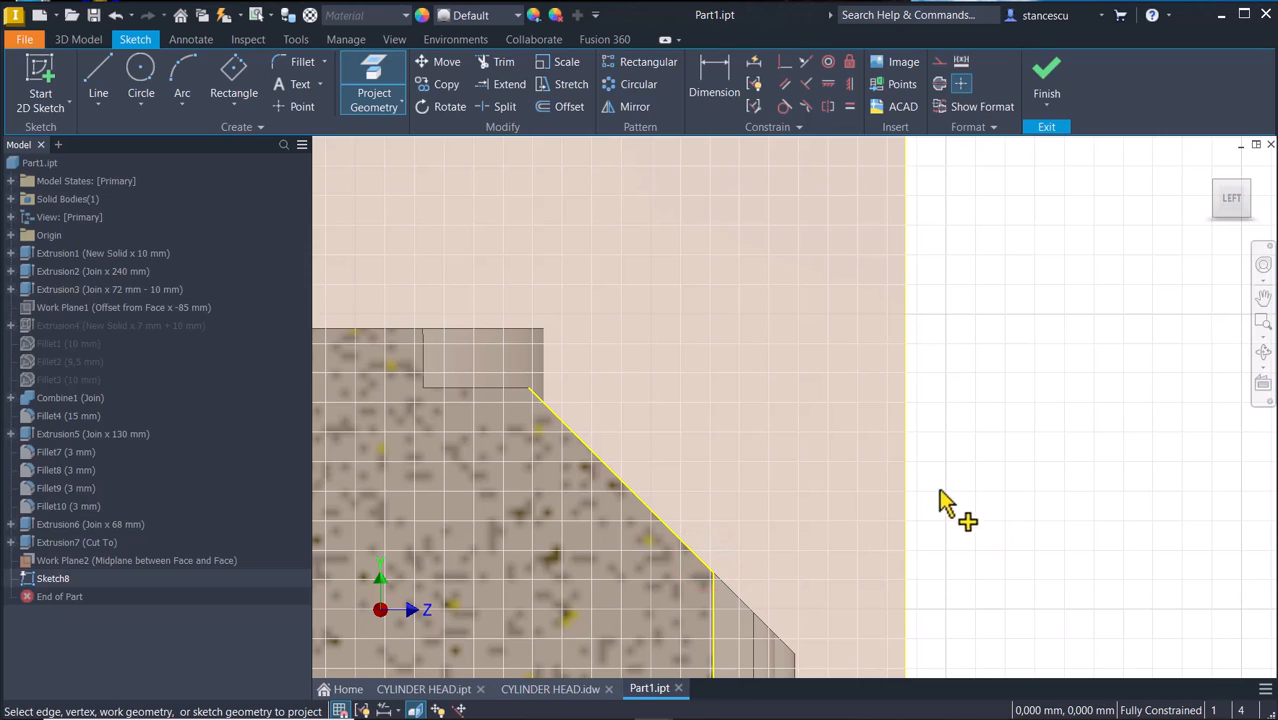
middle_click_drag(1058, 470, 746, 600, "shift")
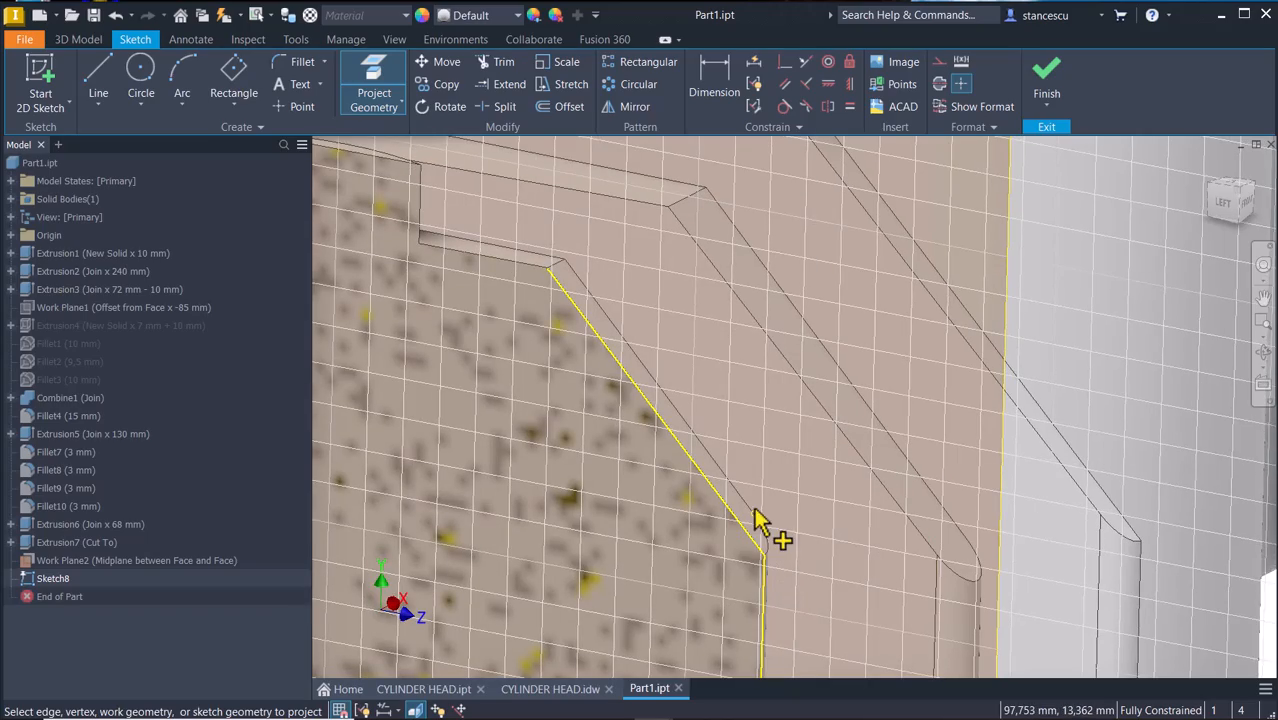
middle_click_drag(770, 551, 1030, 370, "shift")
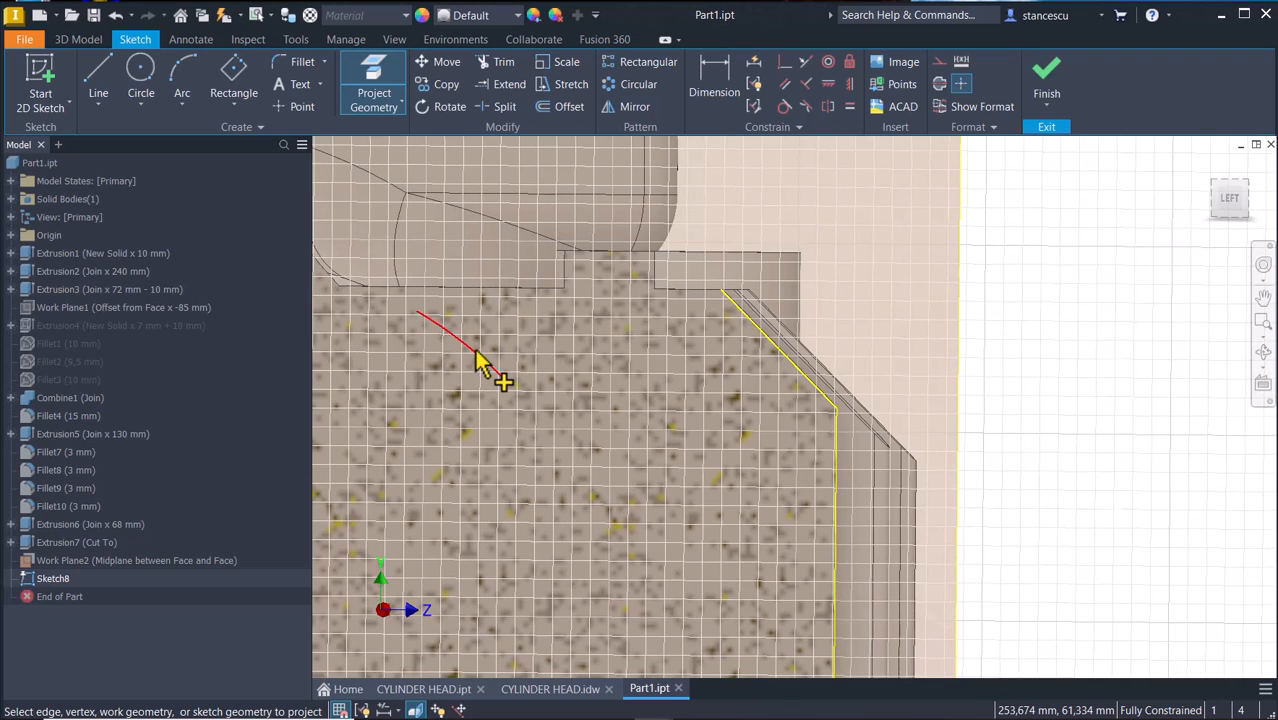
Draw a three-point arc of radius 15 mm from the projected vertical edge to the projected slanted edge.
left_click(181, 75)
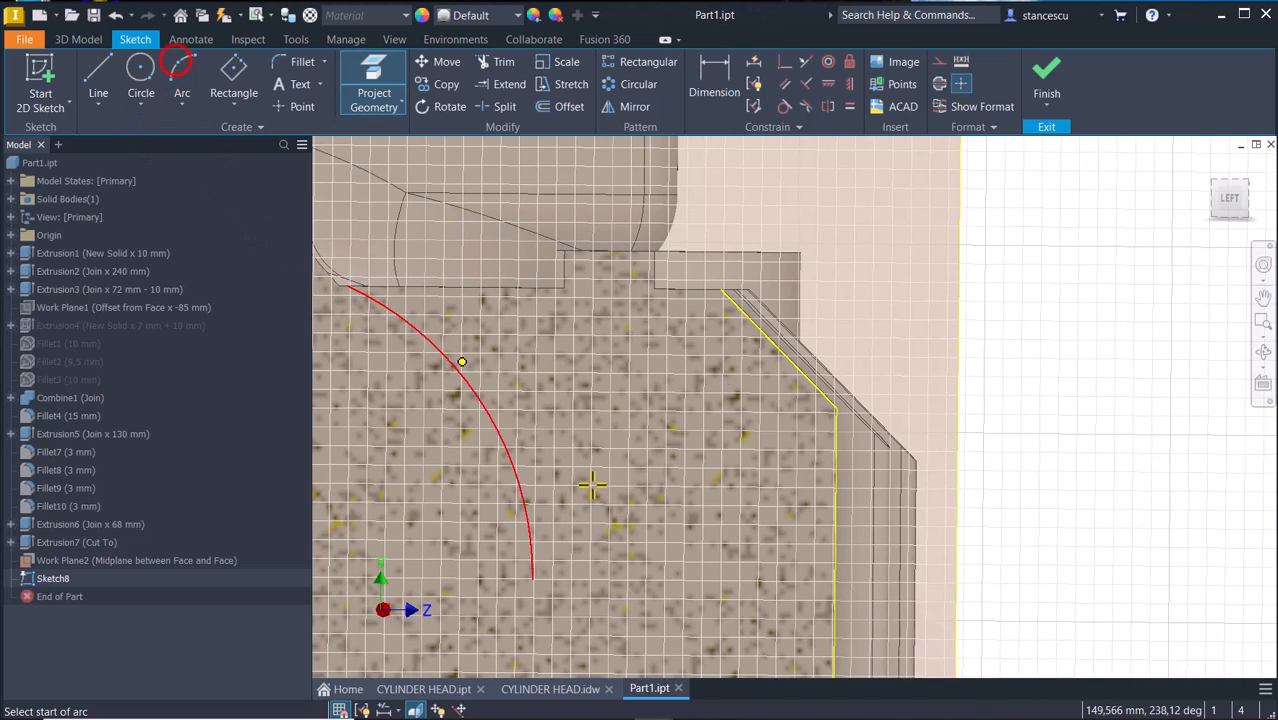
left_click(835, 543)
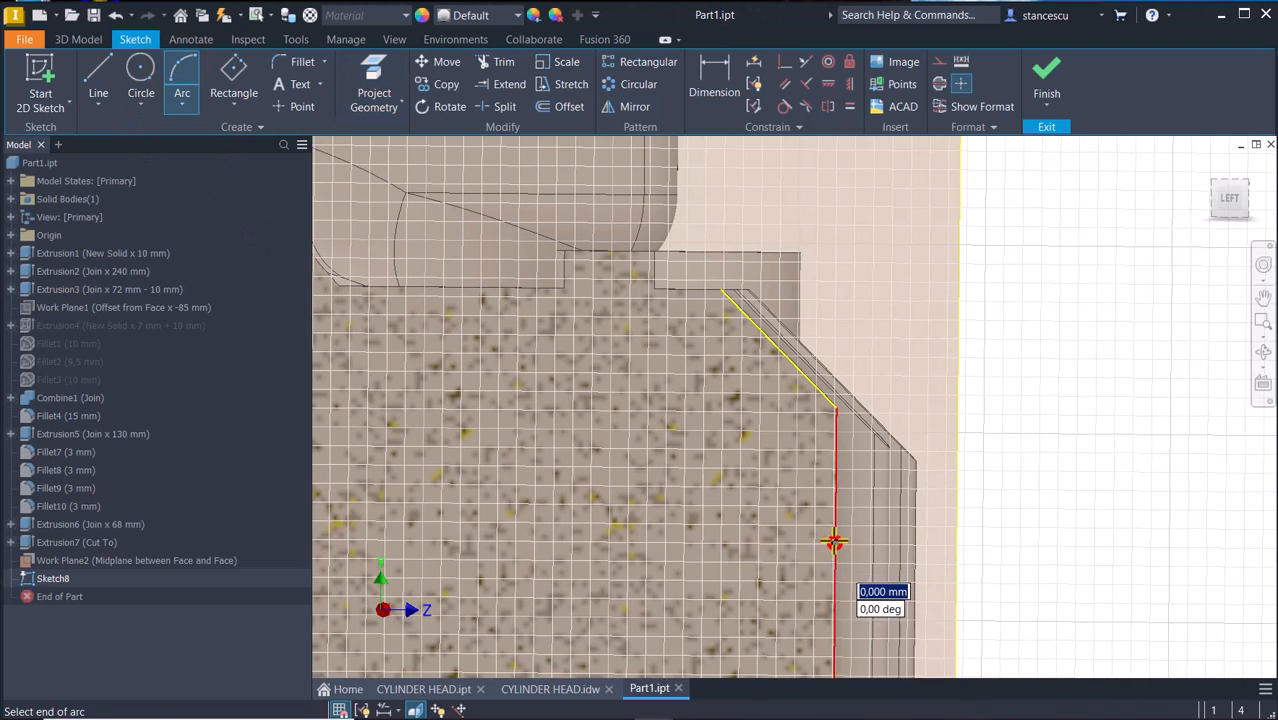
left_click(781, 356)
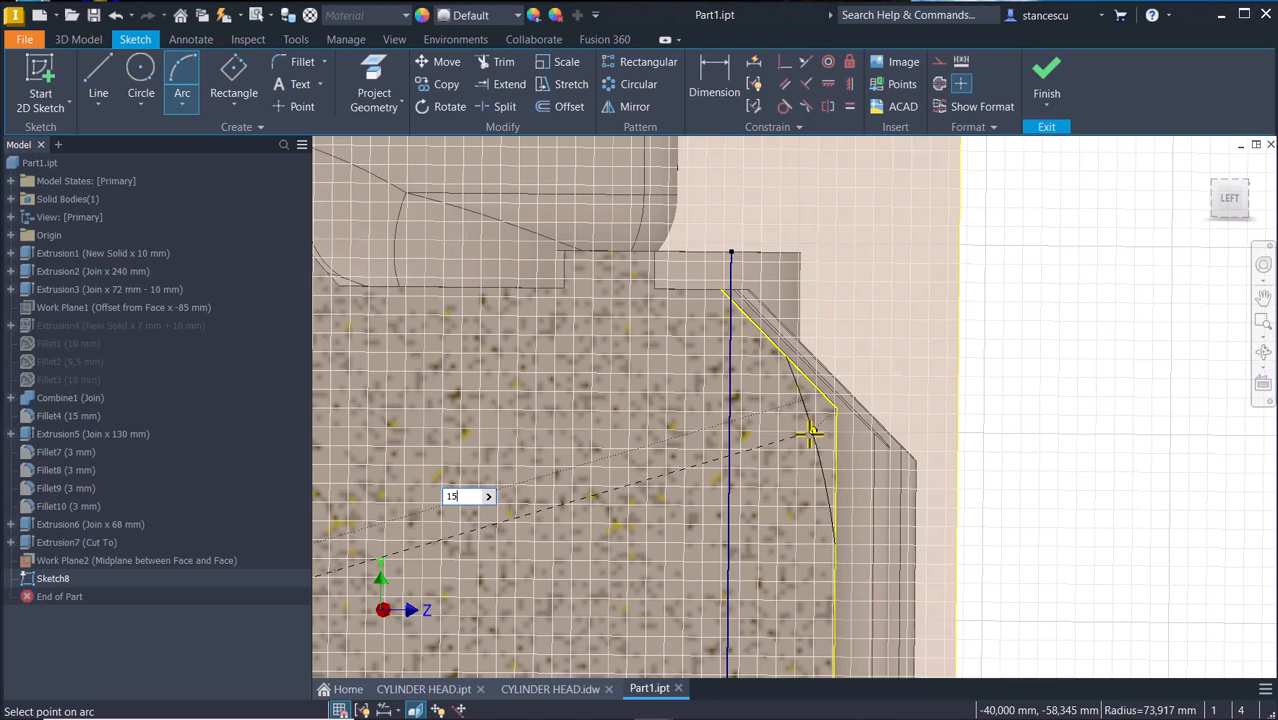
key("Return")
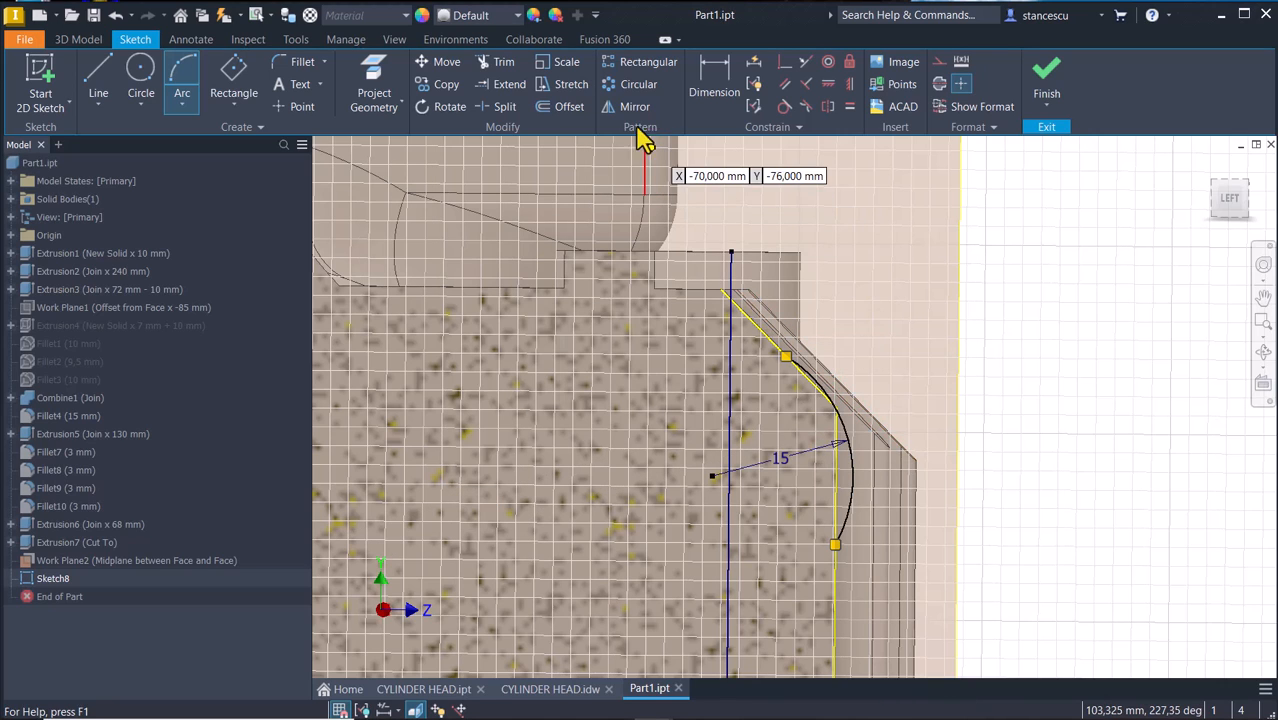
Make the arc tangent to both the projected vertical edge and the projected slanted edge.
left_click(784, 106)
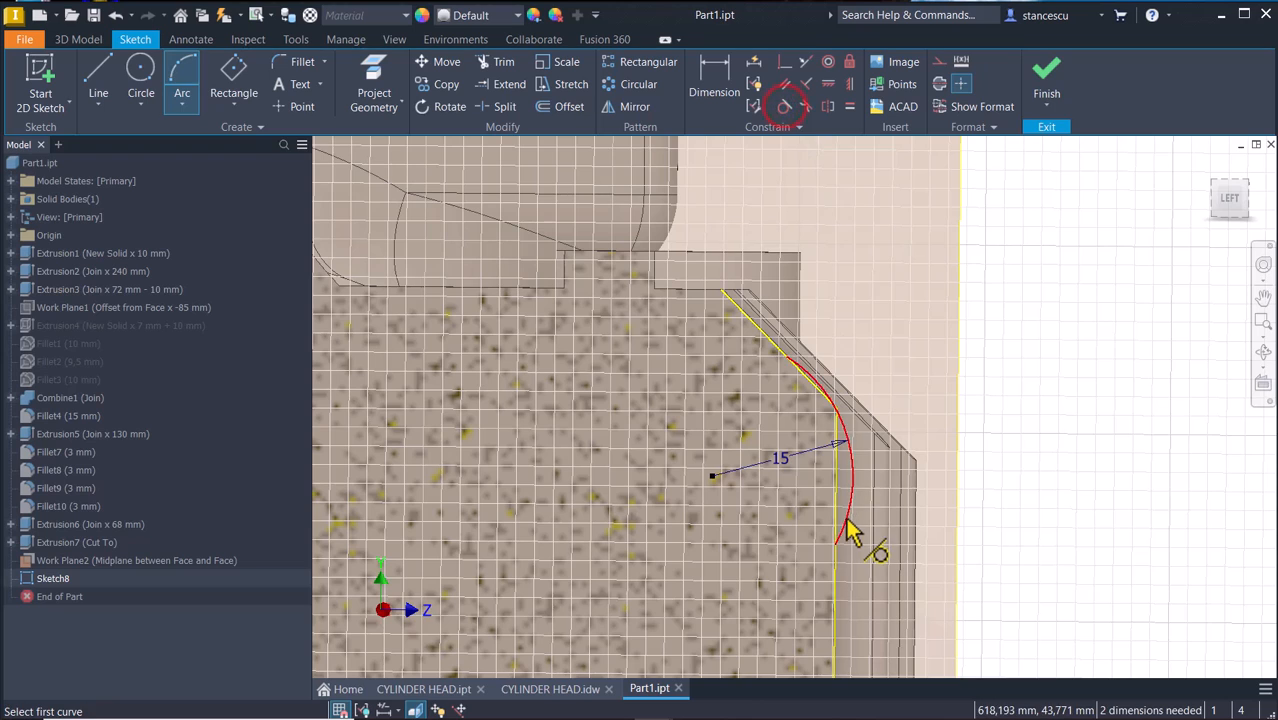
scroll(848, 528, "down", 3)
left_click(850, 534)
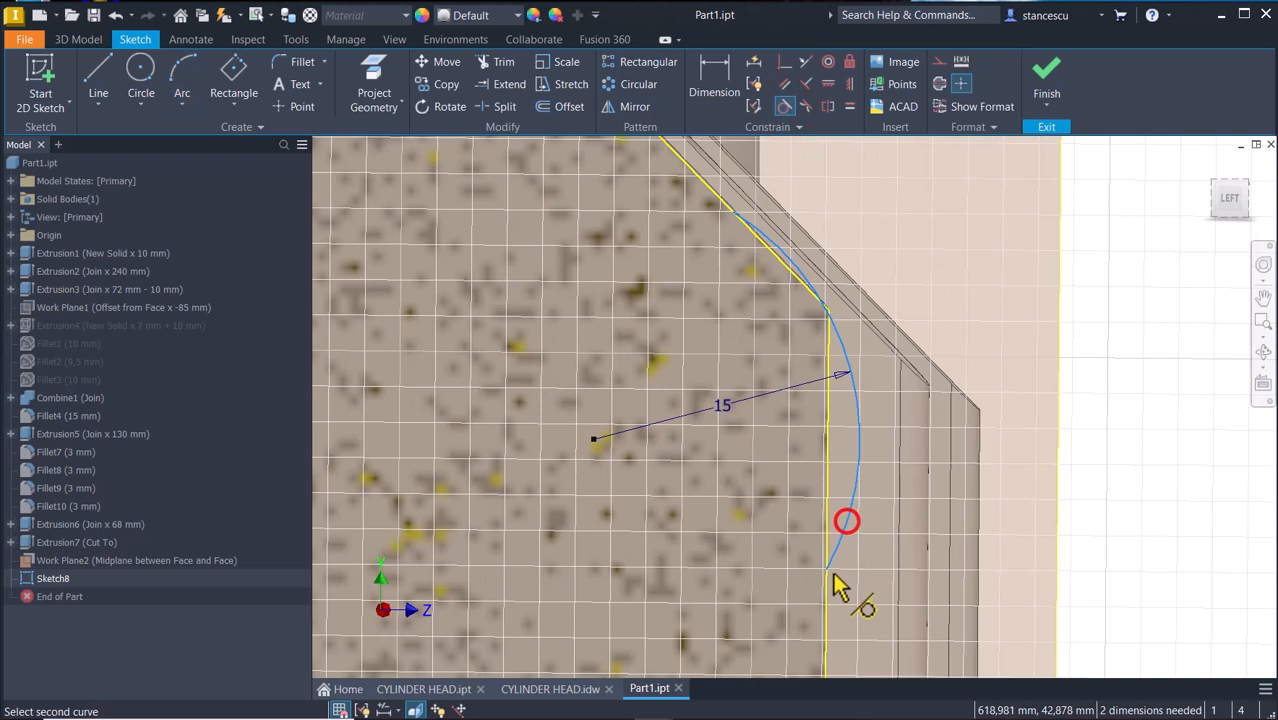
left_click(831, 585)
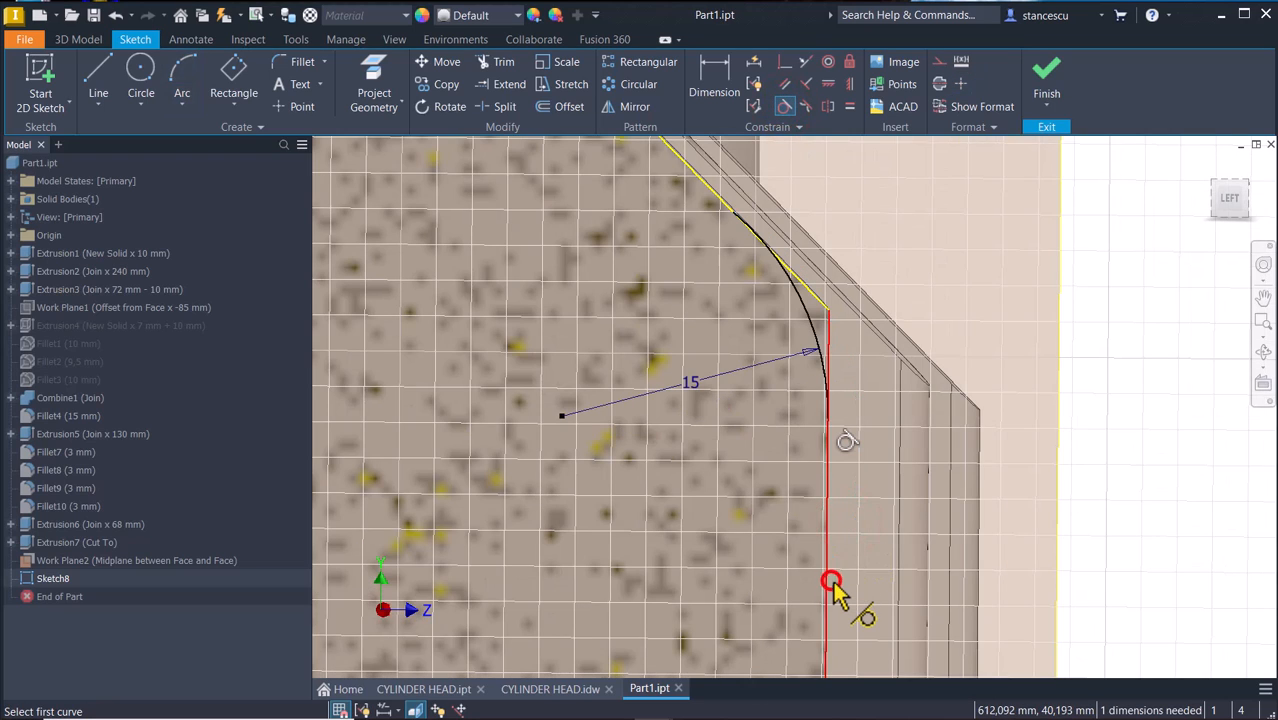
left_click(797, 300)
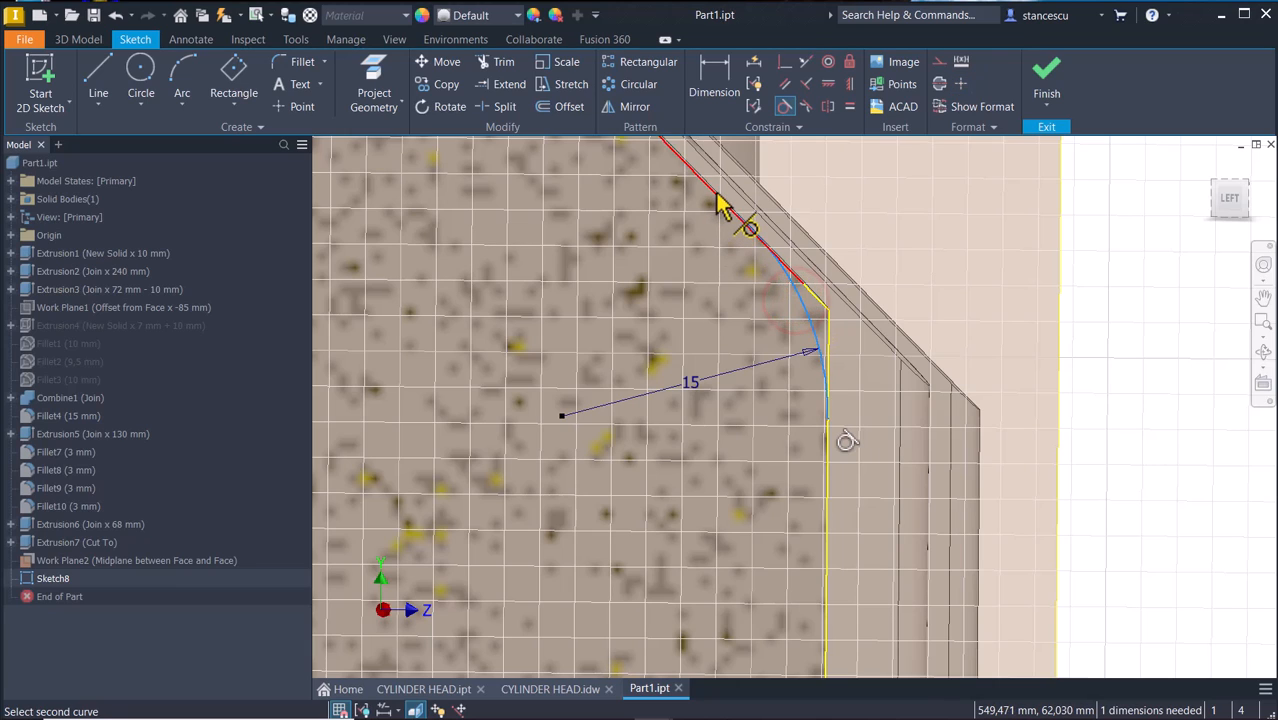
scroll(719, 316, "up", 2)
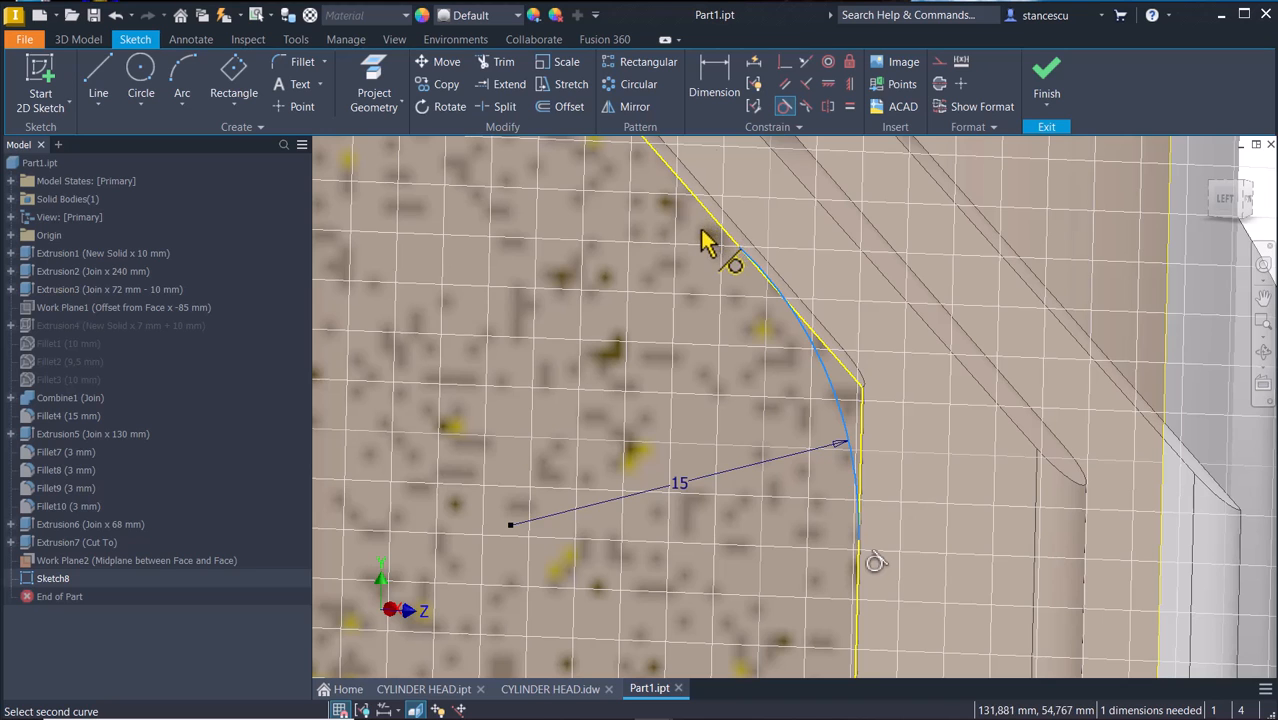
left_click(708, 228)
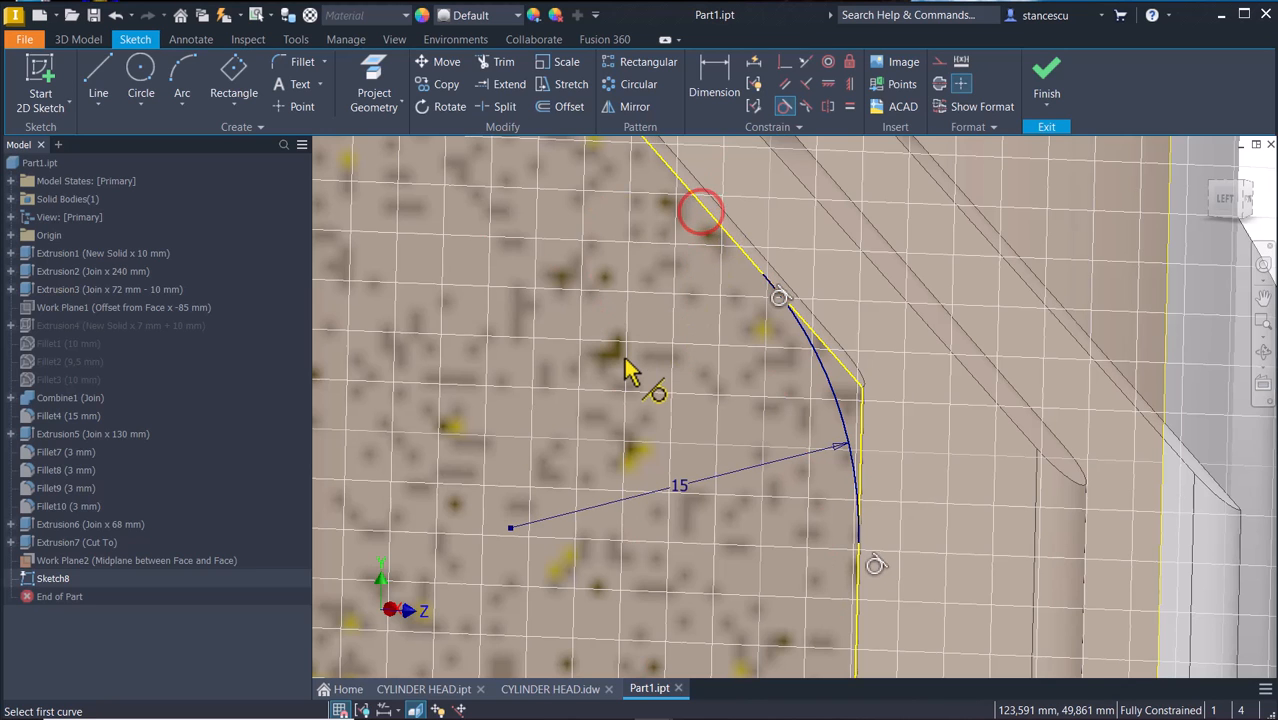
scroll(622, 375, "down", 1)
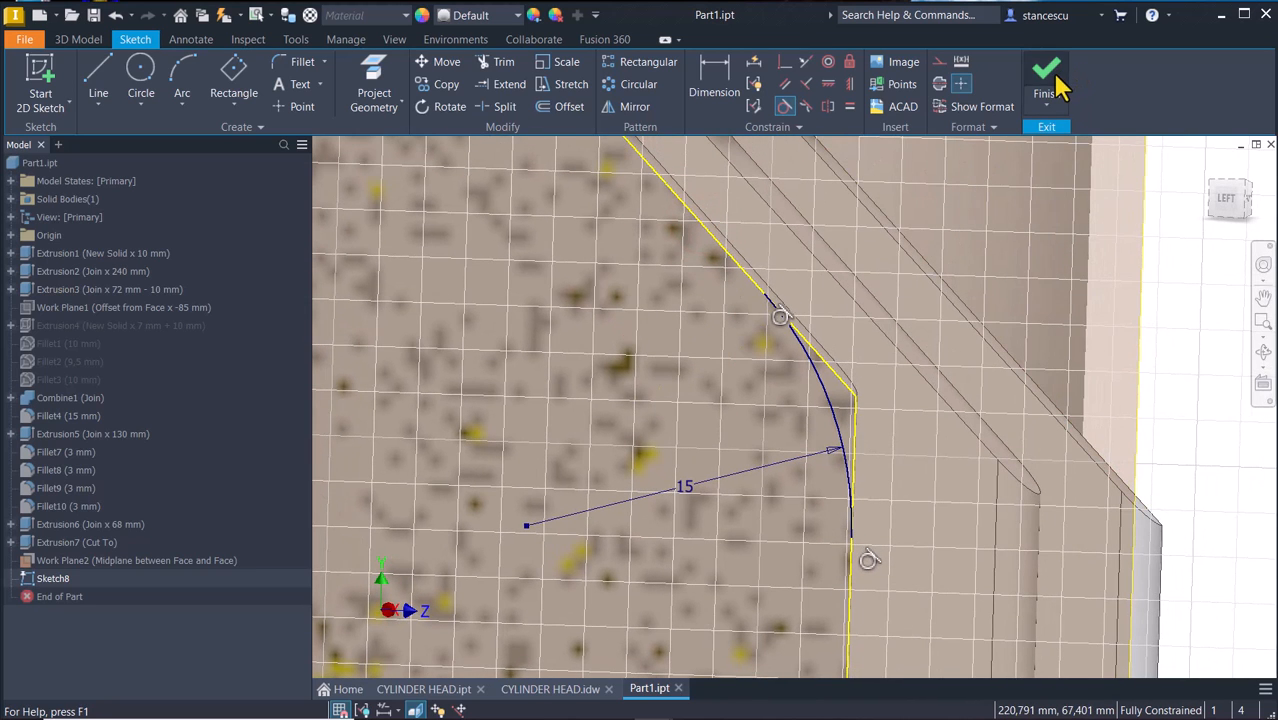
Finish the sketch and cut the corner profile out of the fin symmetrically with a 14 mm extrusion.
left_click(1057, 82)
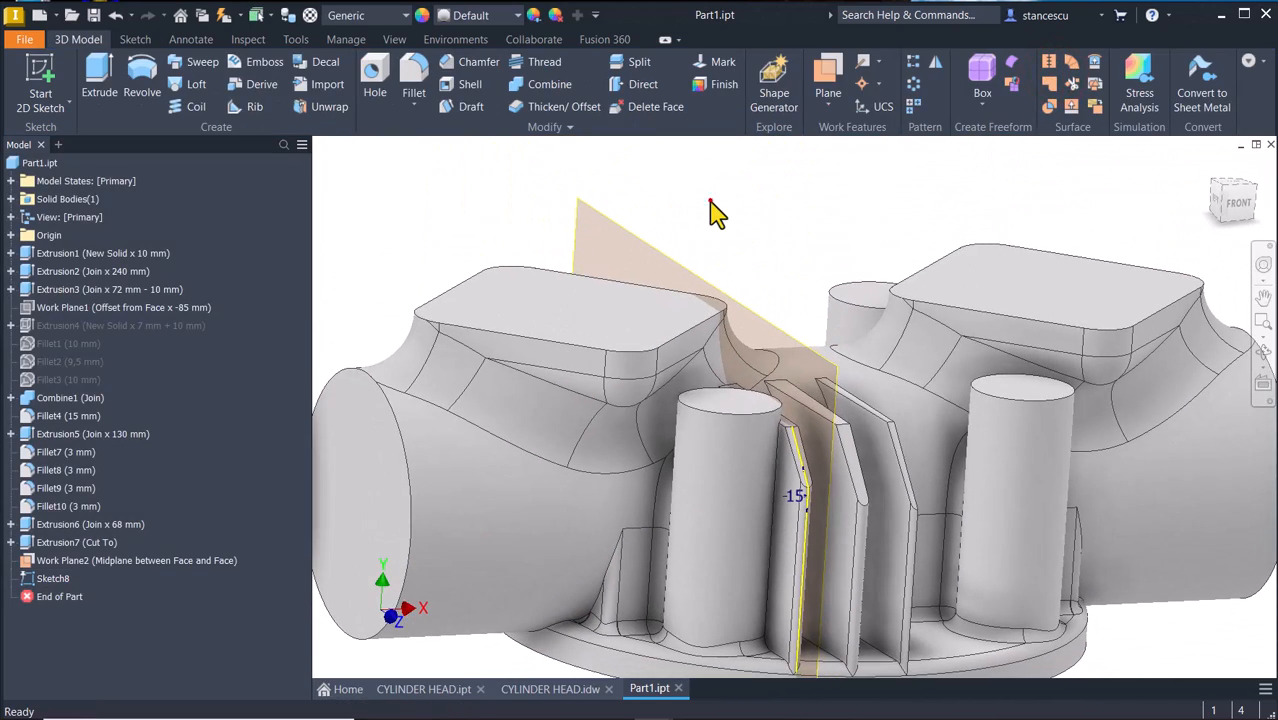
key("e")
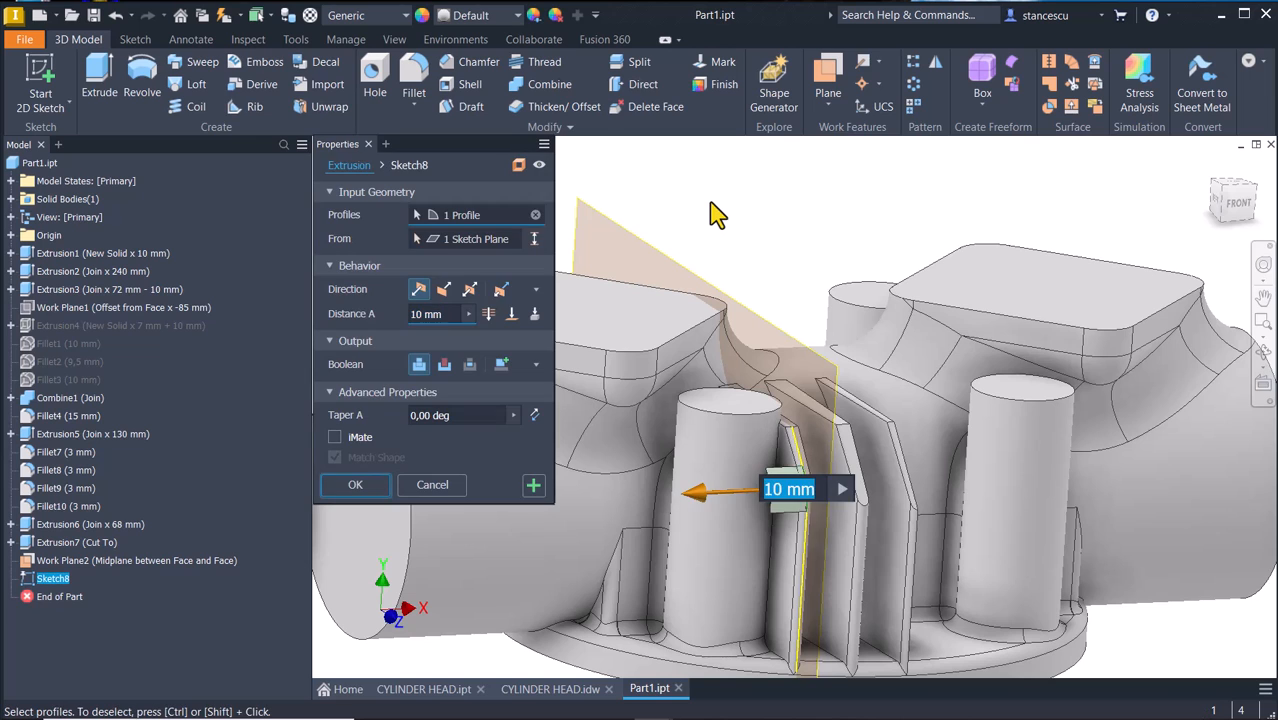
scroll(715, 260, "up", 3)
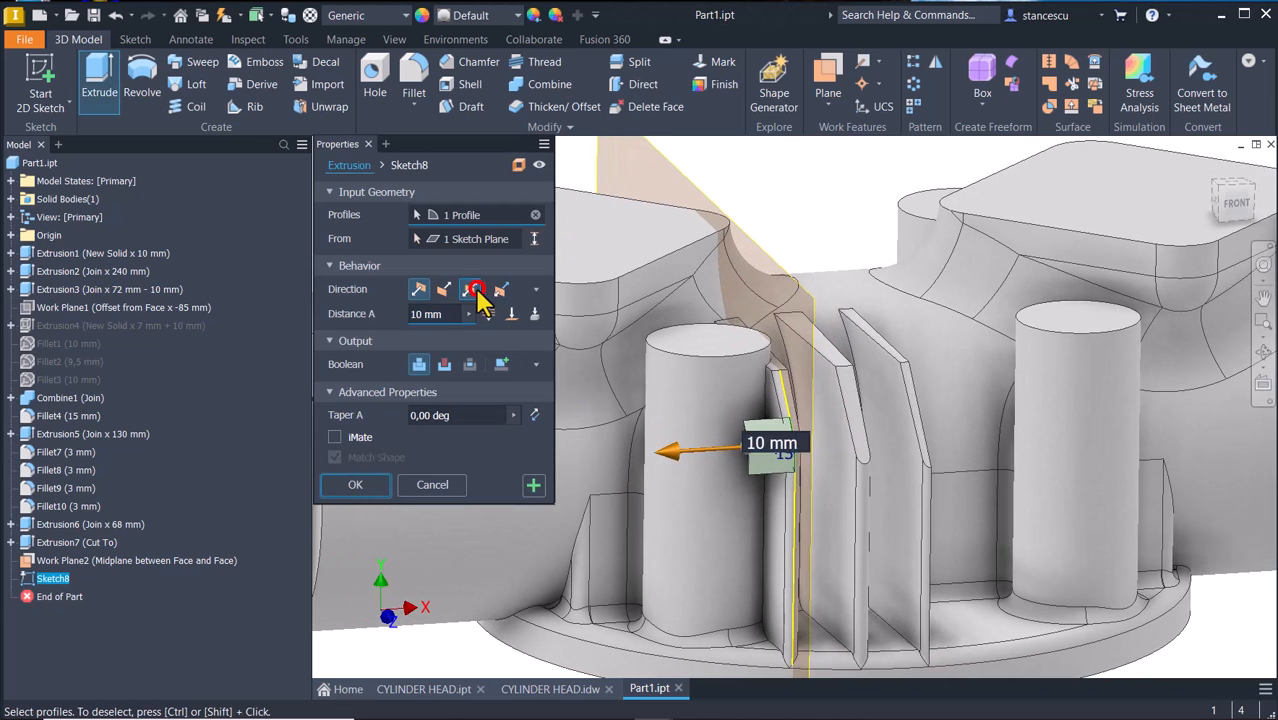
left_click(470, 290)
left_click(441, 364)
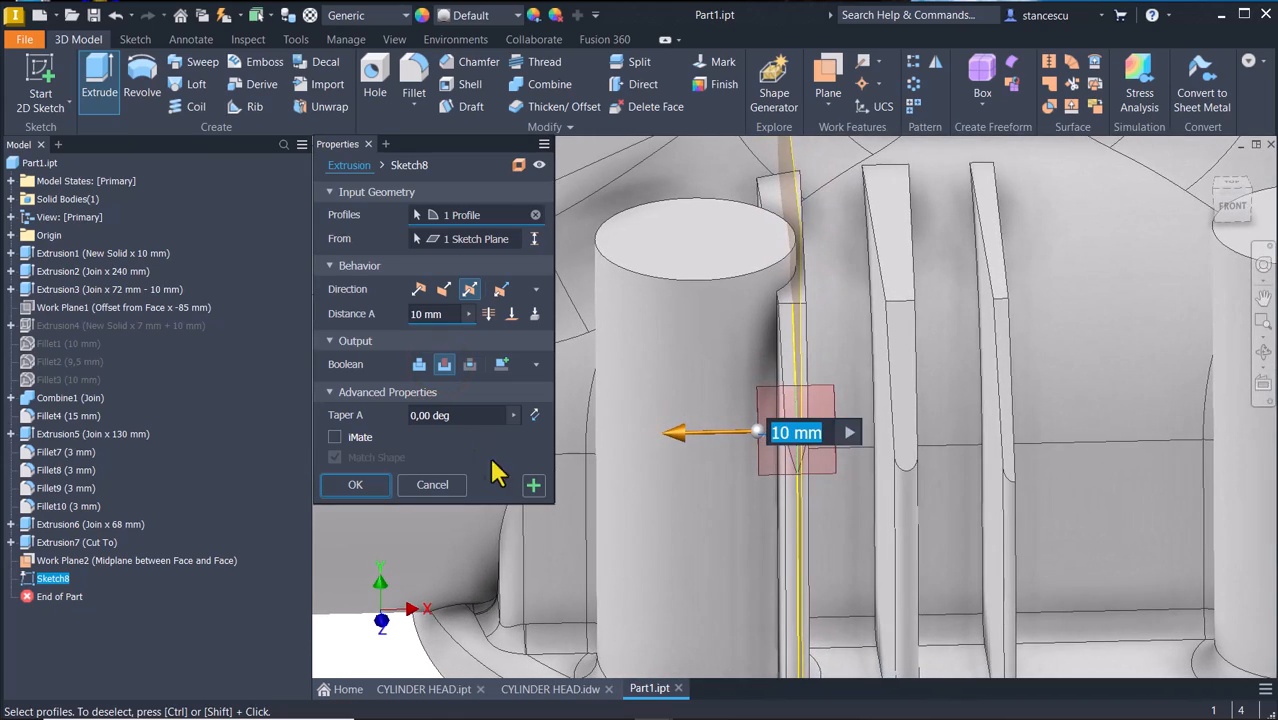
middle_click_drag(706, 487, 654, 474, "shift")
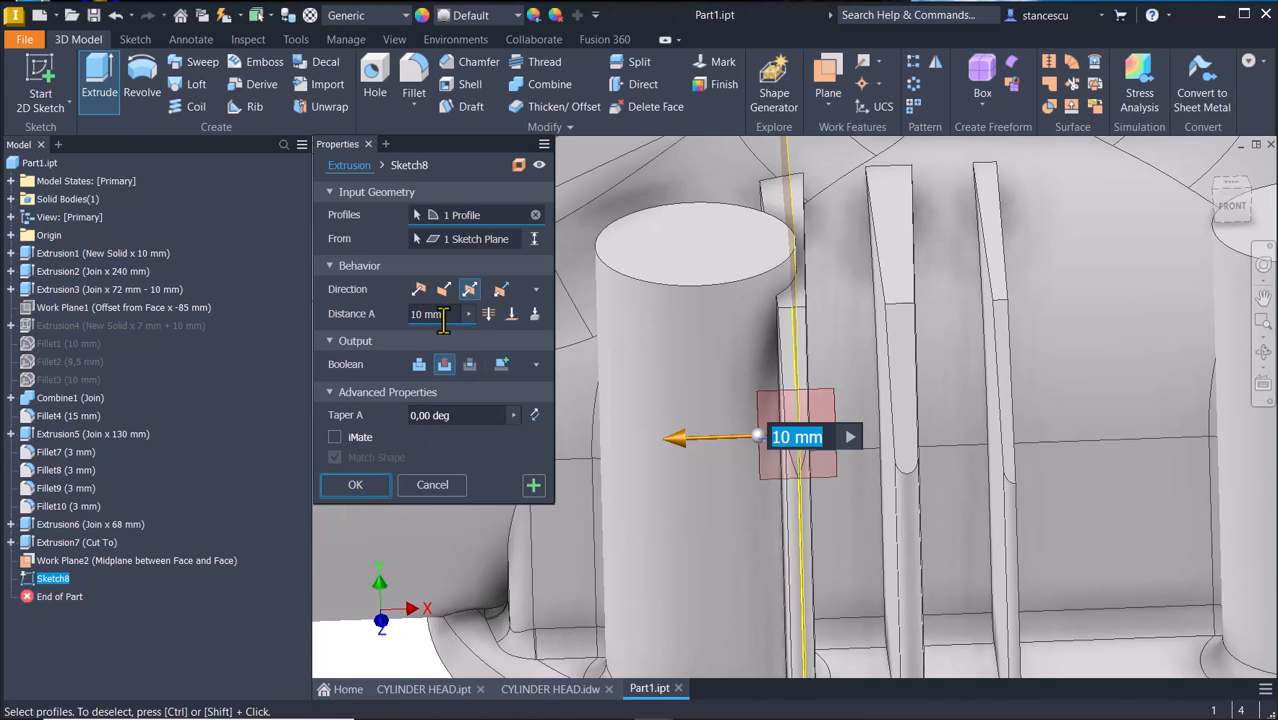
left_click(440, 316)
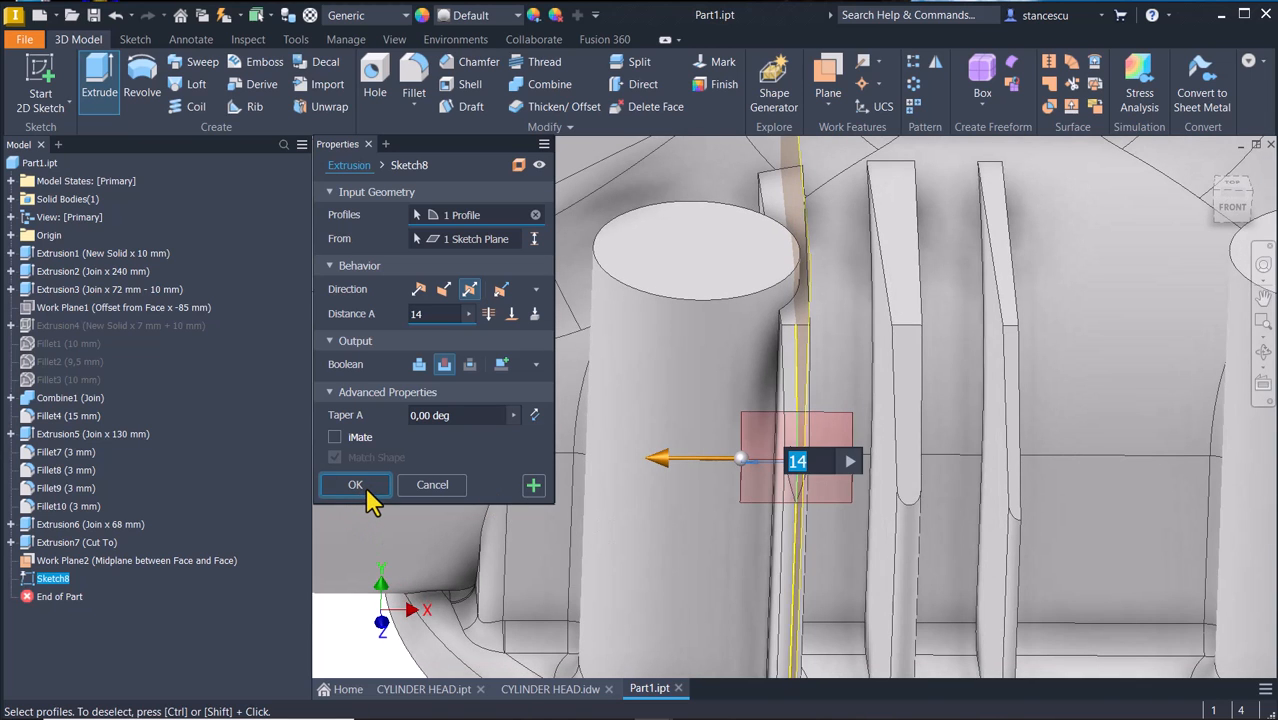
left_click(356, 485)
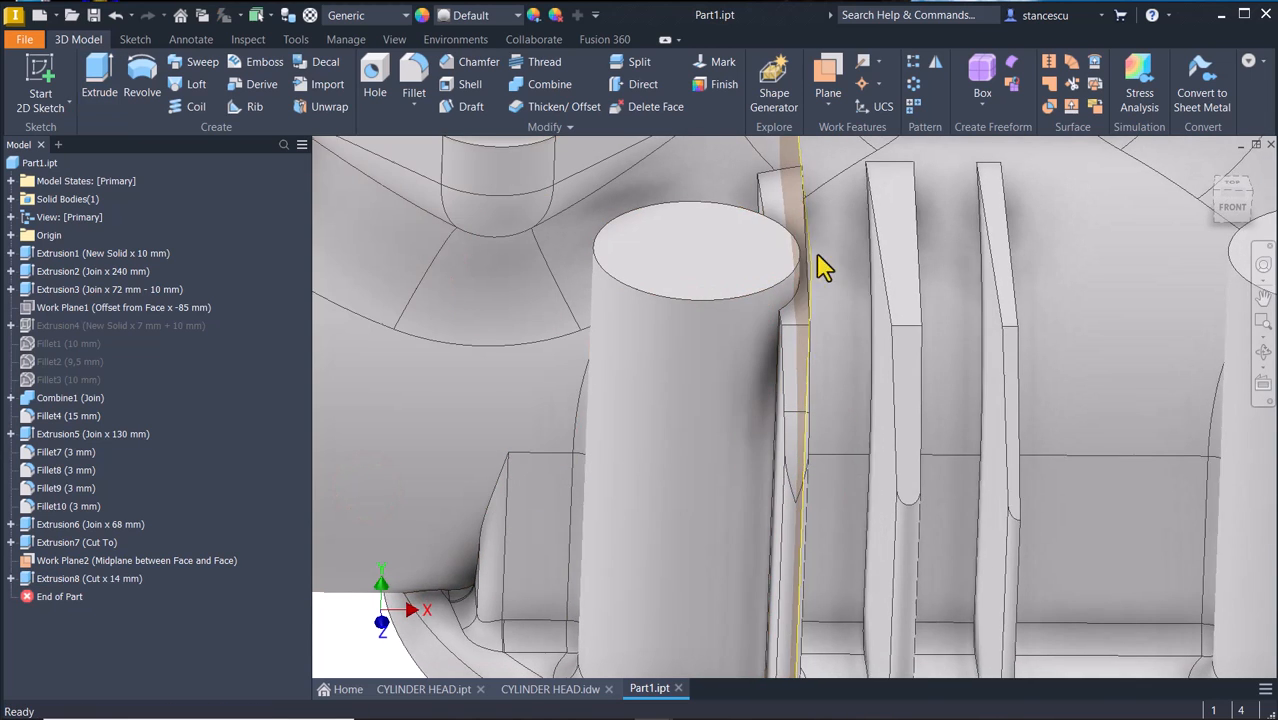
Hide the work plane on the midplane of the fin that was just rounded.
left_click(844, 340)
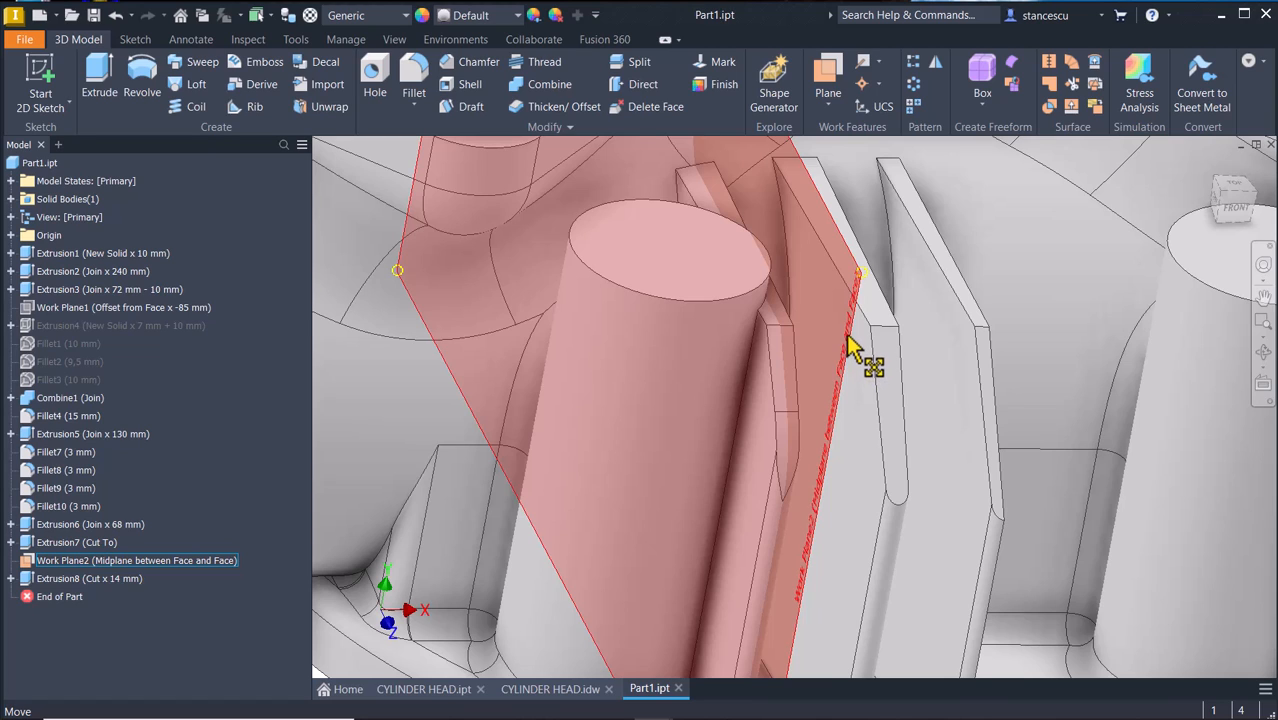
left_click(157, 605)
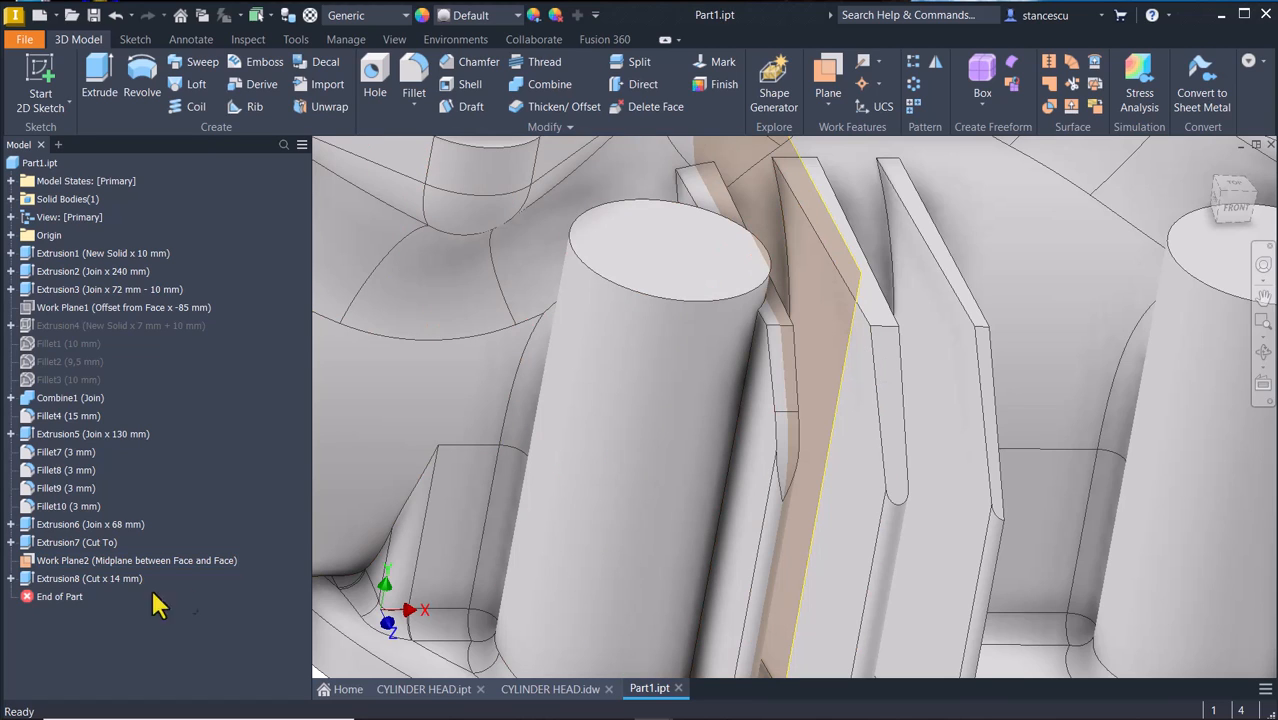
left_click(47, 563)
right_click(47, 572)
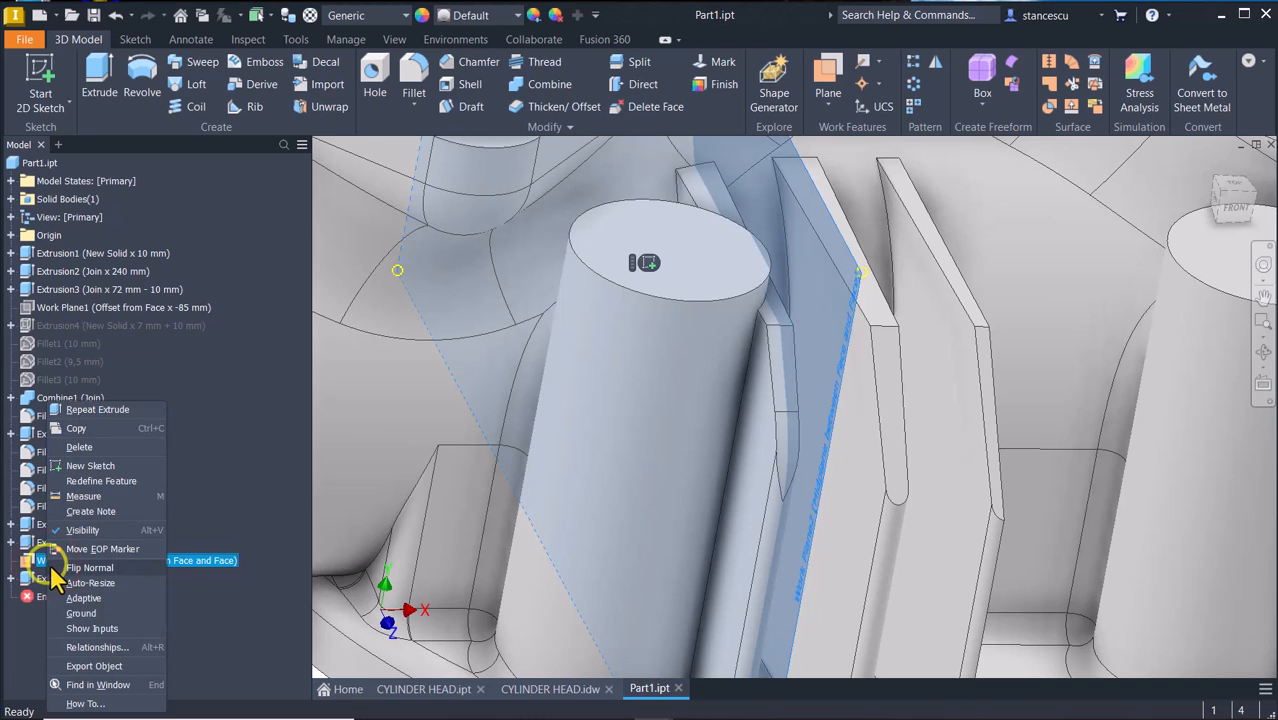
left_click(88, 531)
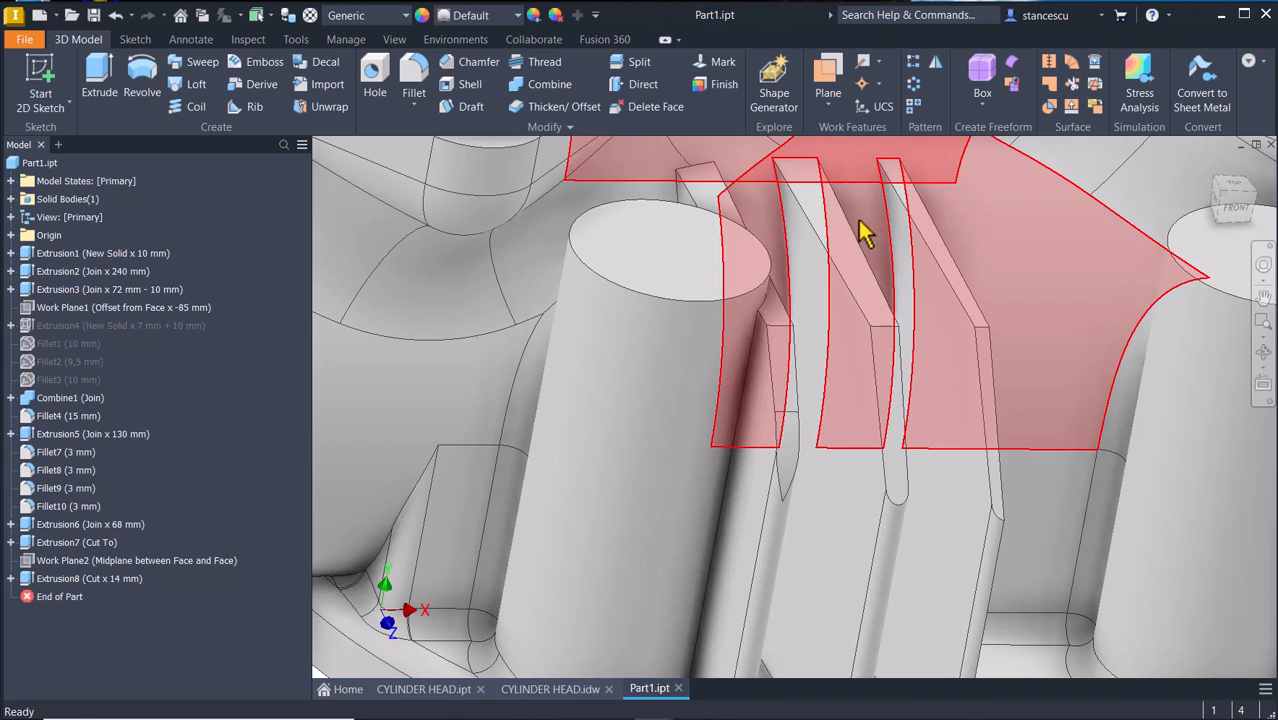
Create a midplane work plane between the two side faces of the middle fin.
left_click(829, 76)
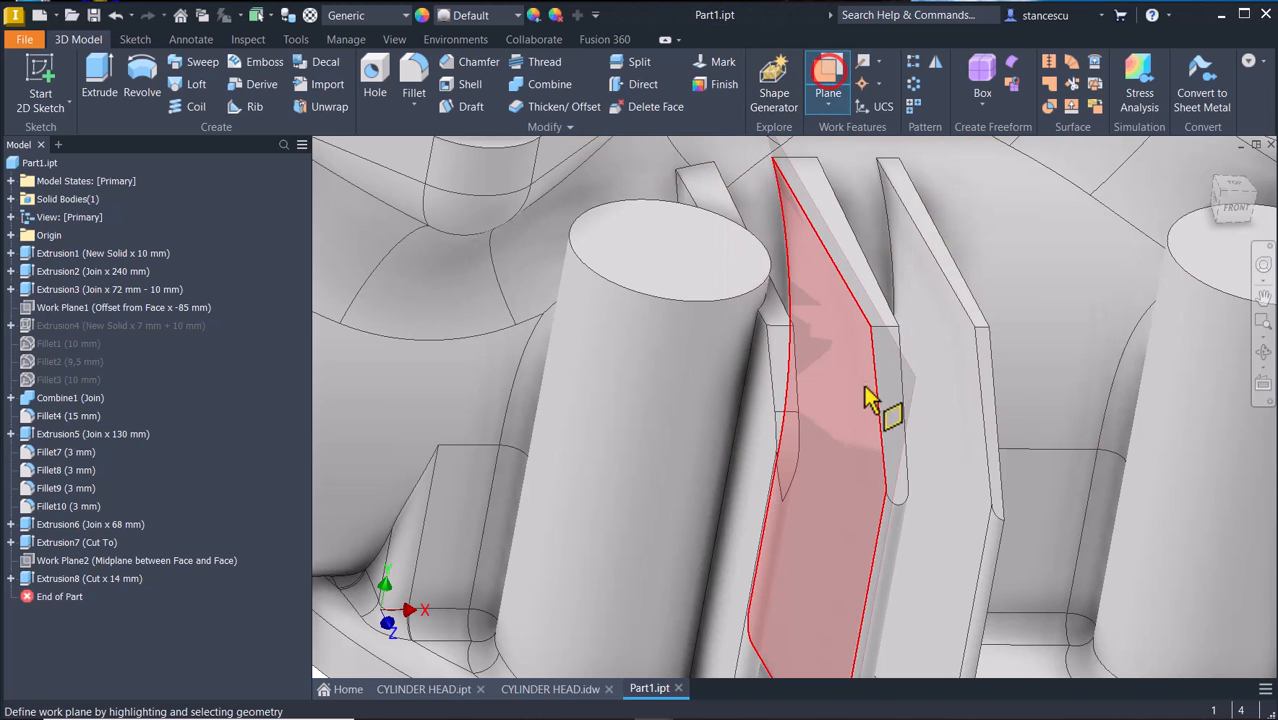
left_click(858, 458)
middle_click_drag(856, 457, 945, 452, "shift")
left_click(945, 452)
middle_click_drag(779, 599, 963, 305, "shift")
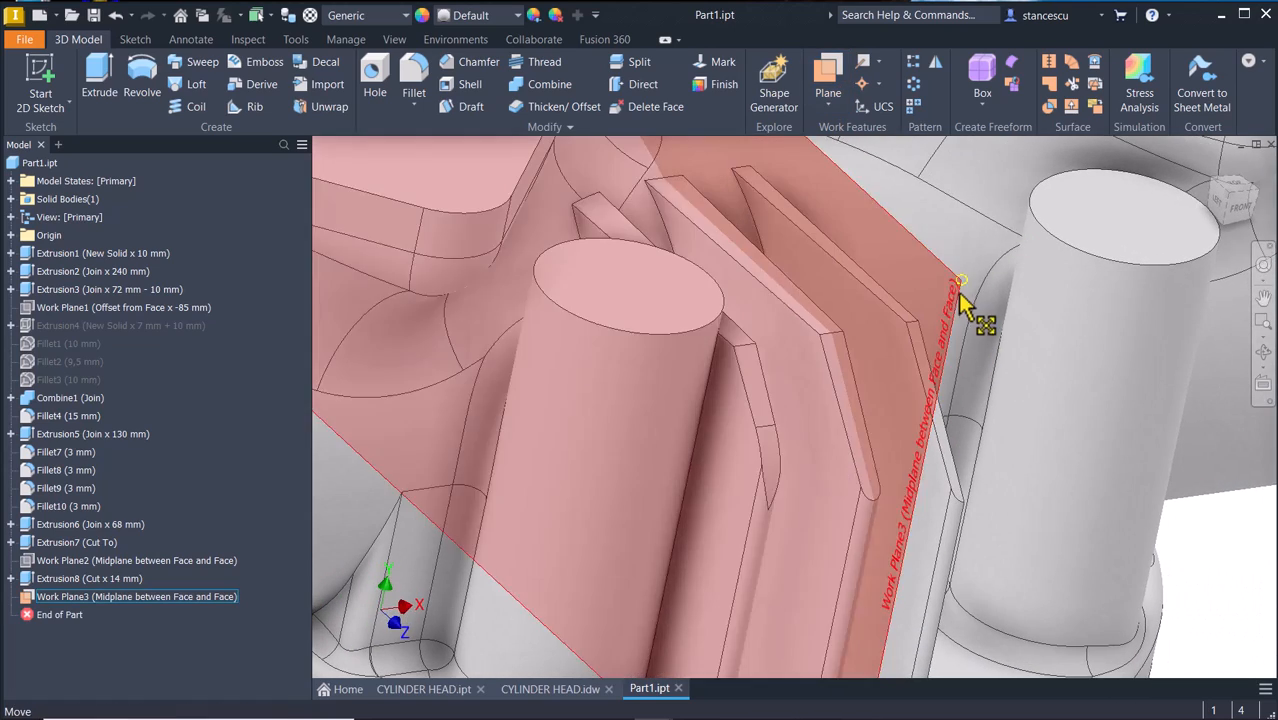
Start a sketch on the middle fin's midplane and slice the graphics at the sketch plane.
left_click(956, 287)
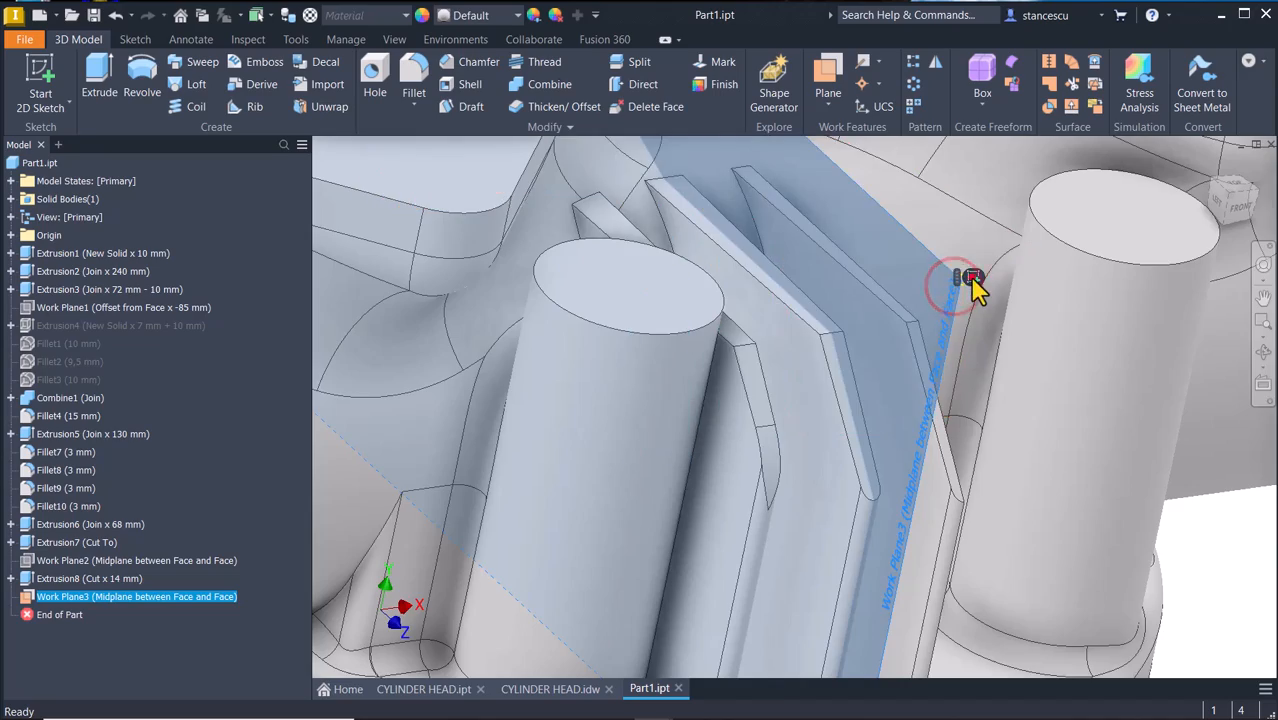
left_click(972, 277)
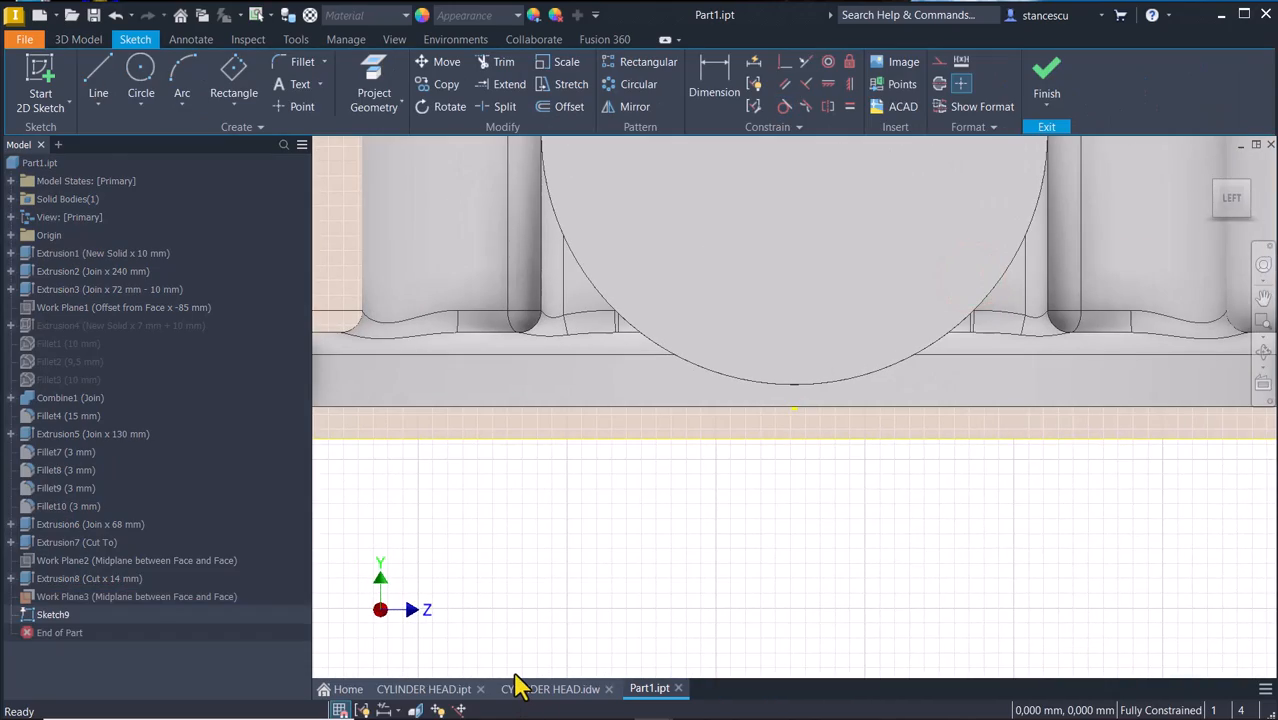
key("Home")
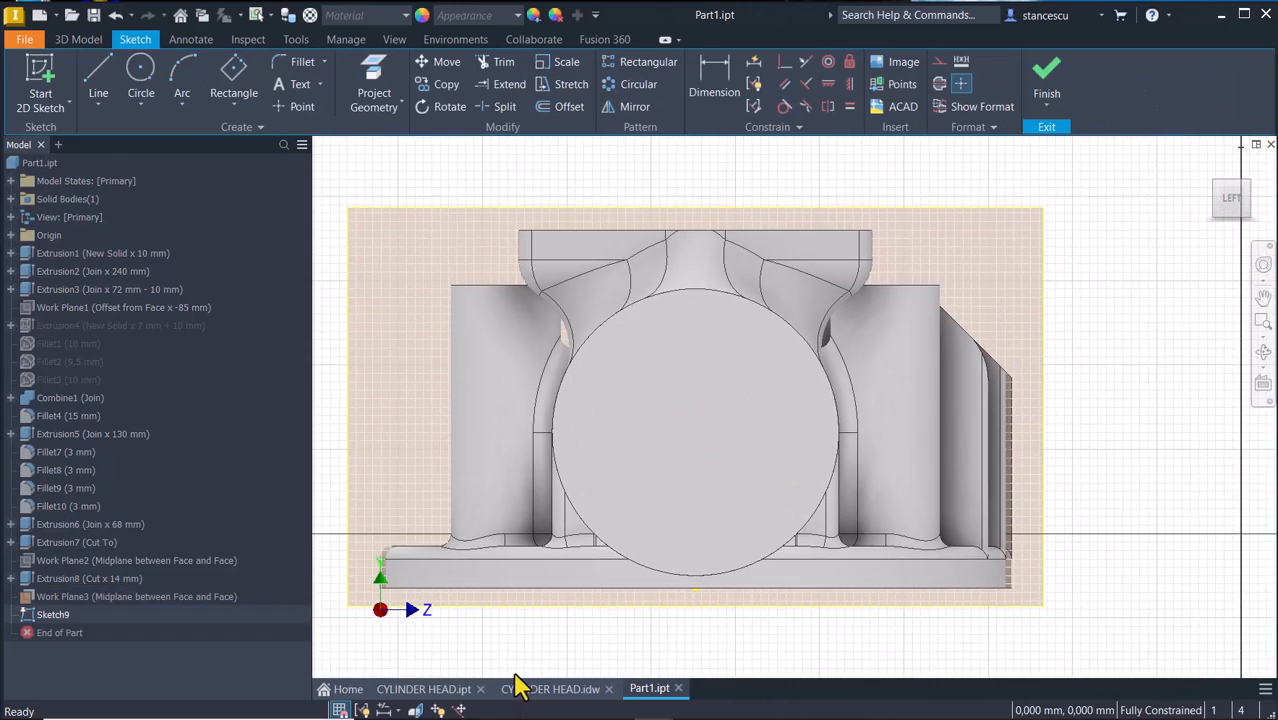
key("F7")
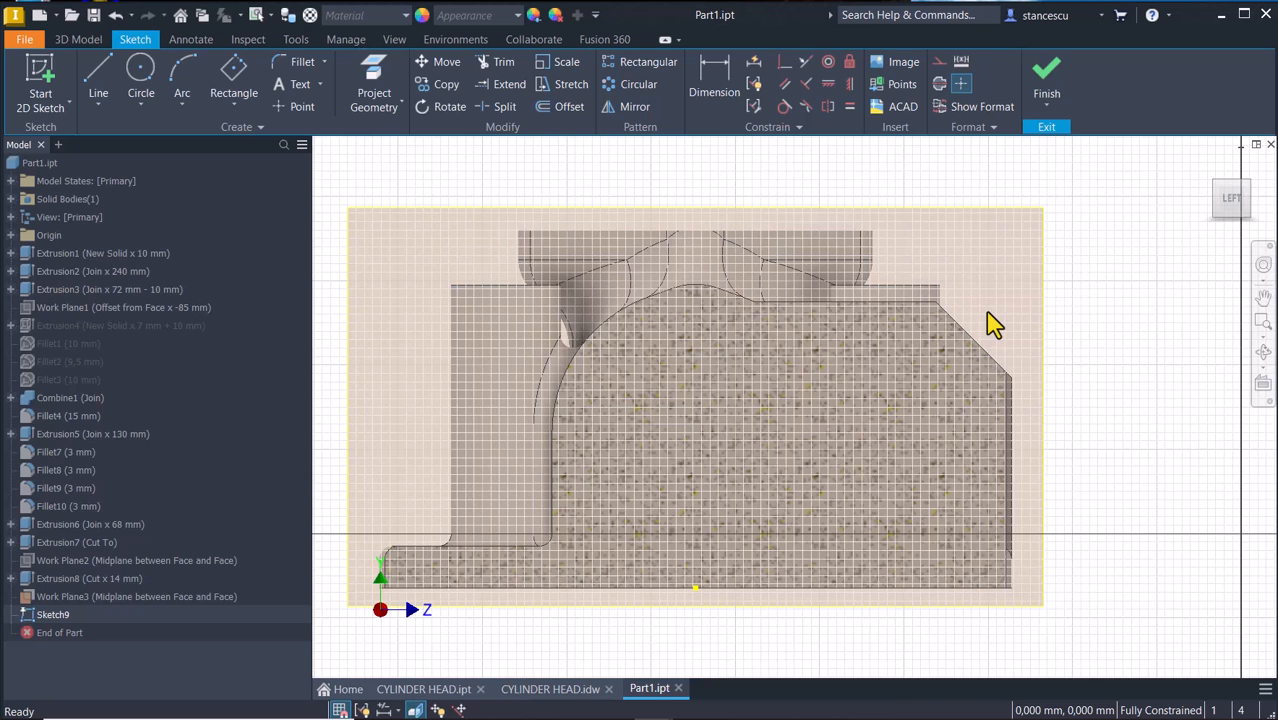
Project the middle fin's slanted corner edge and vertical outer edge into the sketch.
scroll(990, 318, "up", 3)
scroll(995, 333, "up", 3)
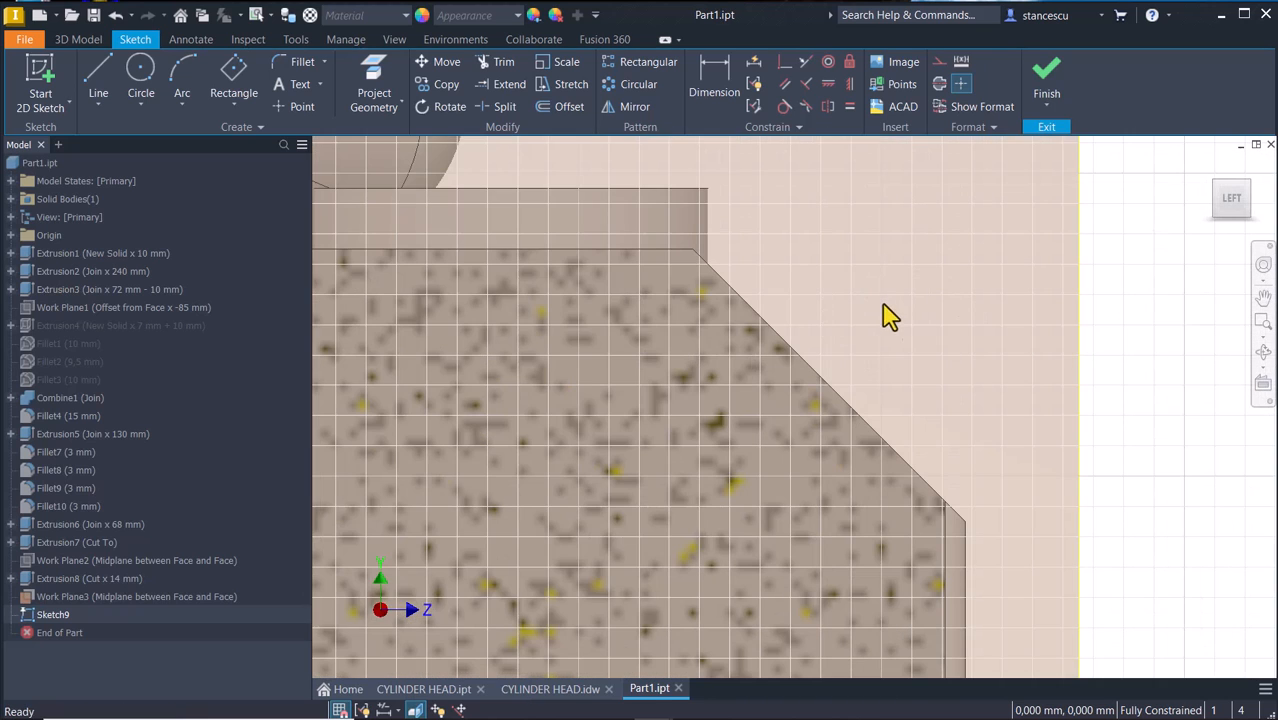
left_click(373, 90)
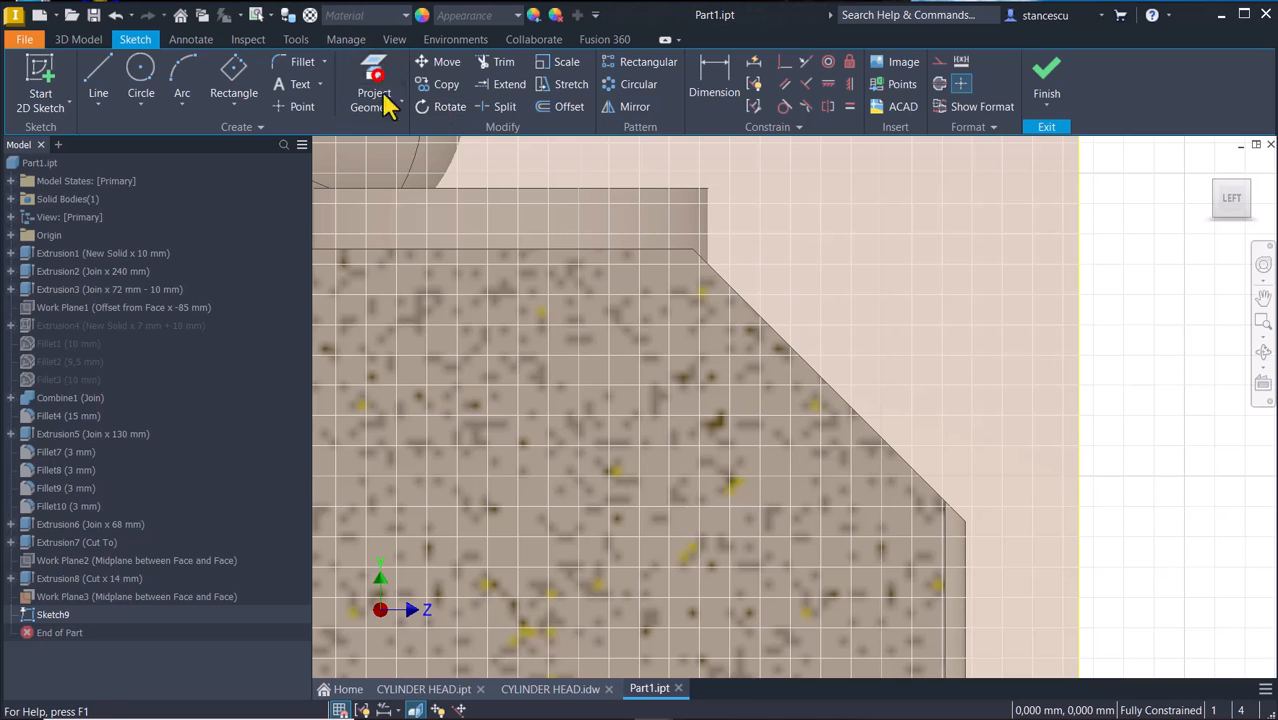
left_click(855, 410)
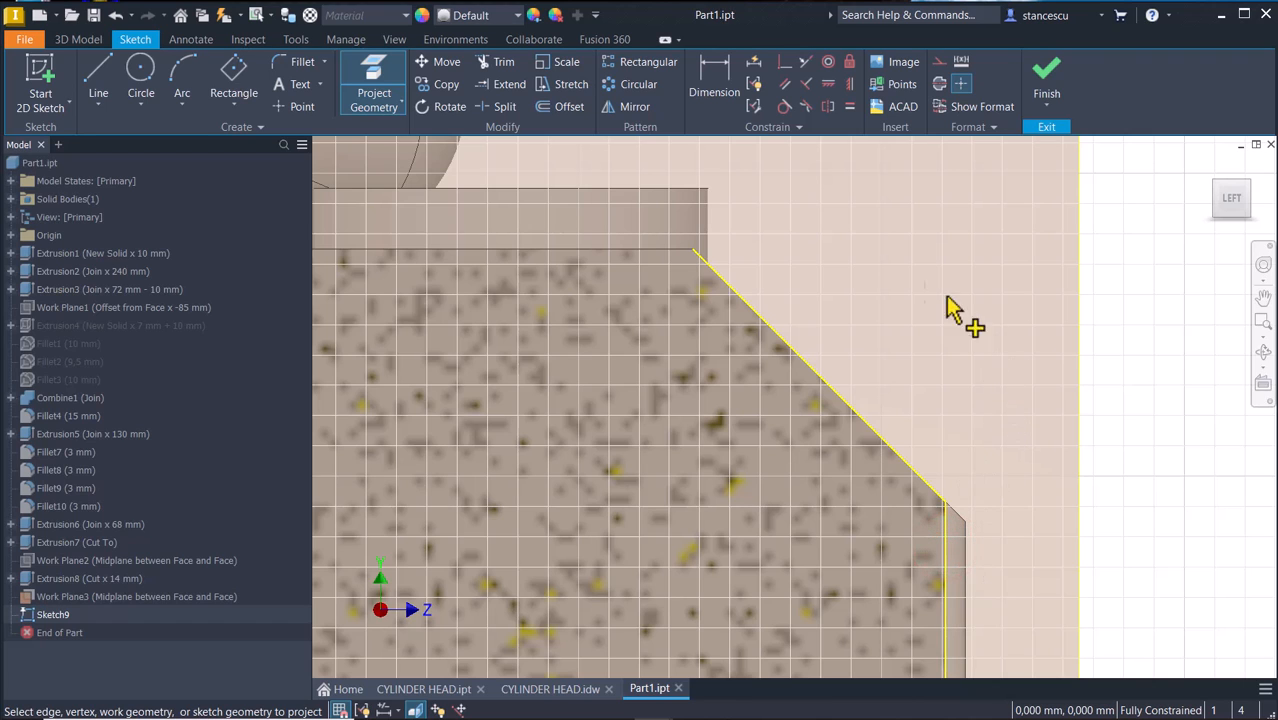
Draw a three-point arc of radius 15 mm from the projected slanted edge to the projected vertical edge.
left_click(190, 76)
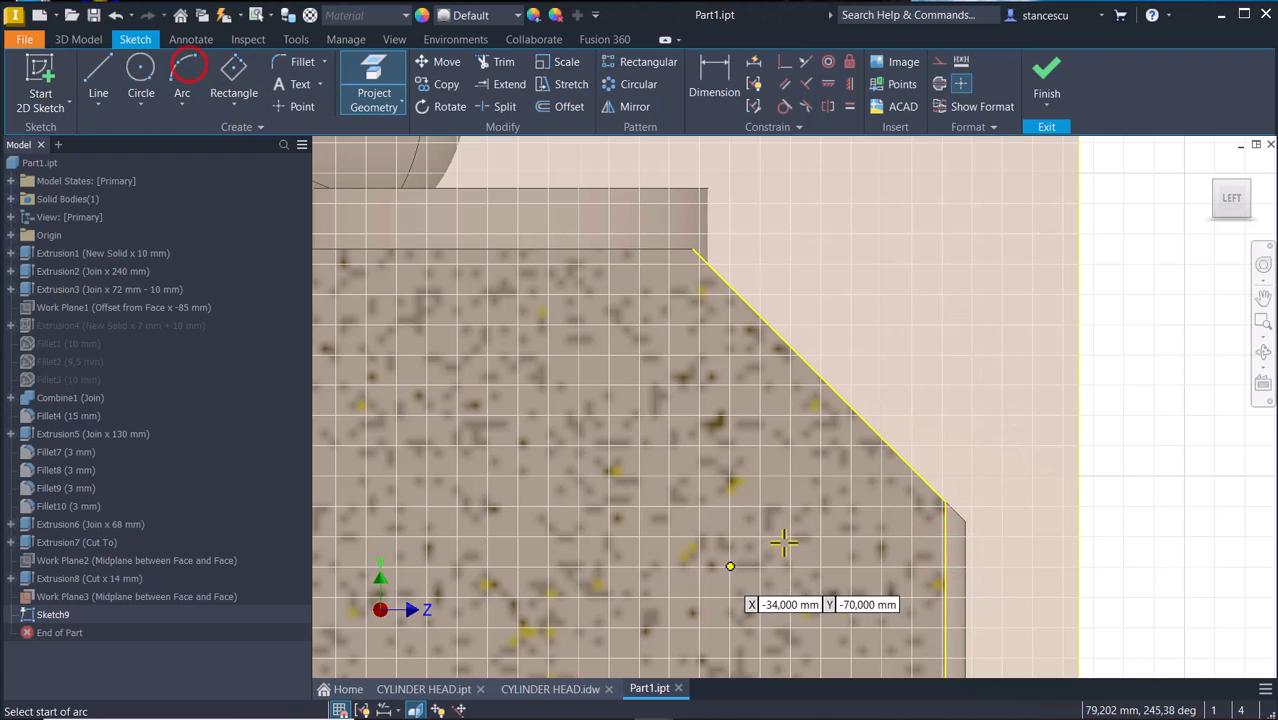
left_click(847, 400)
middle_click_drag(907, 622, 922, 540)
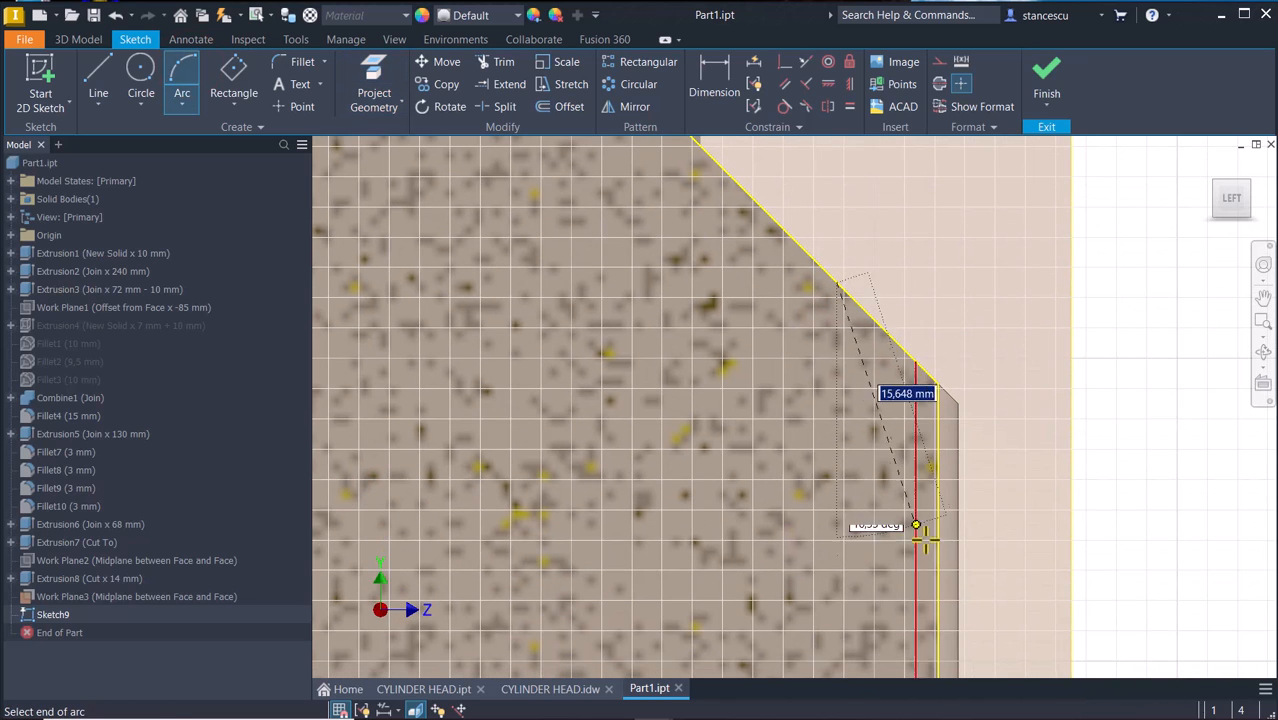
left_click(938, 607)
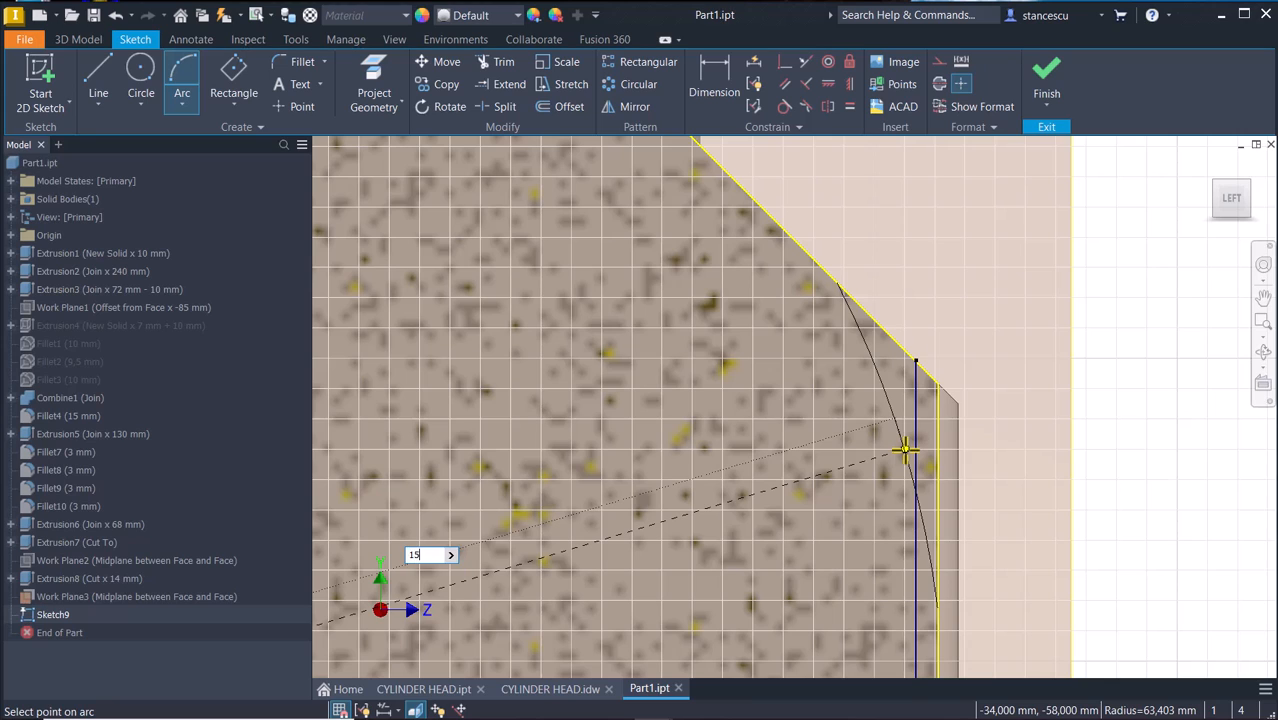
key("Return")
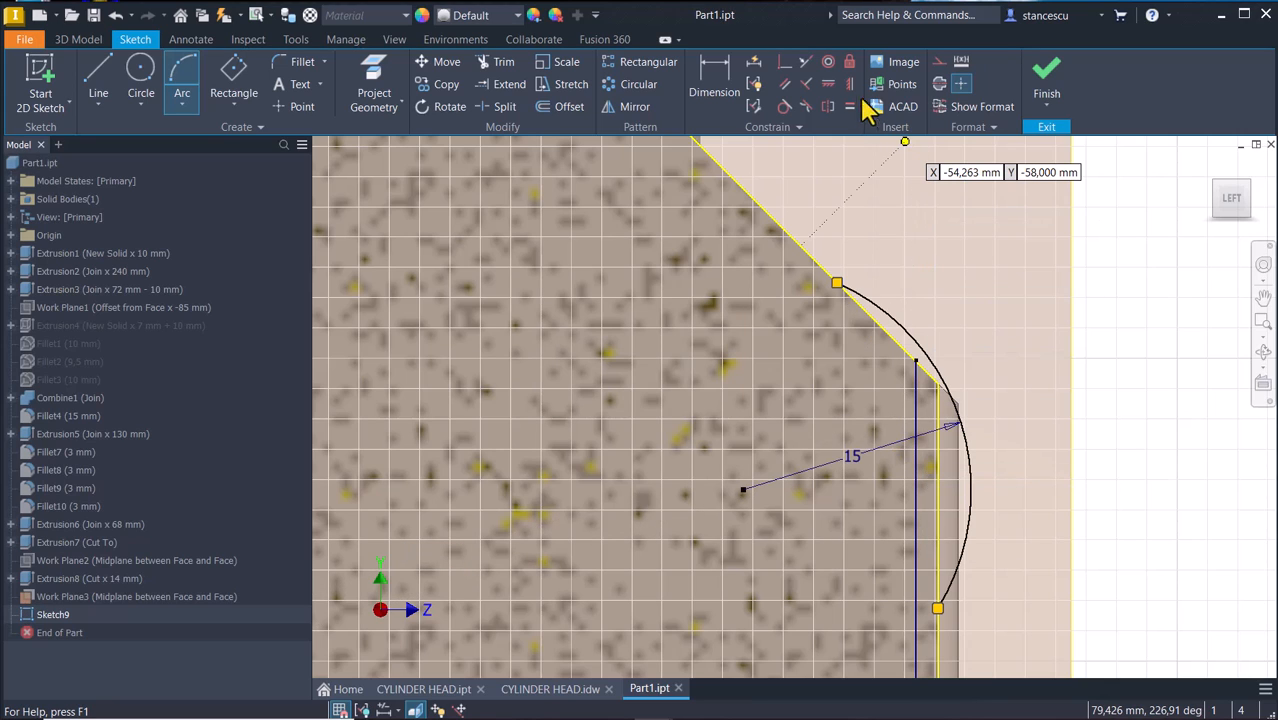
Constrain the middle fin's 15 mm arc tangent to the projected vertical edge and the projected slanted edge.
left_click(783, 106)
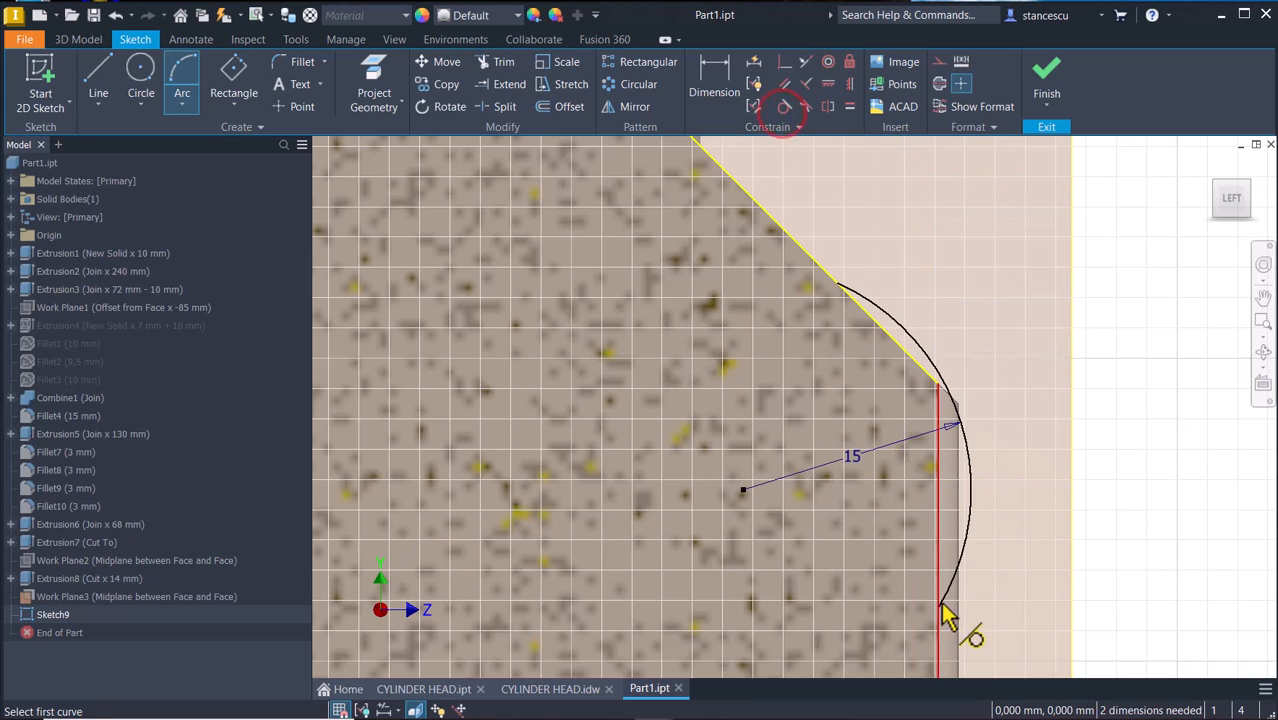
left_click(955, 572)
left_click(936, 551)
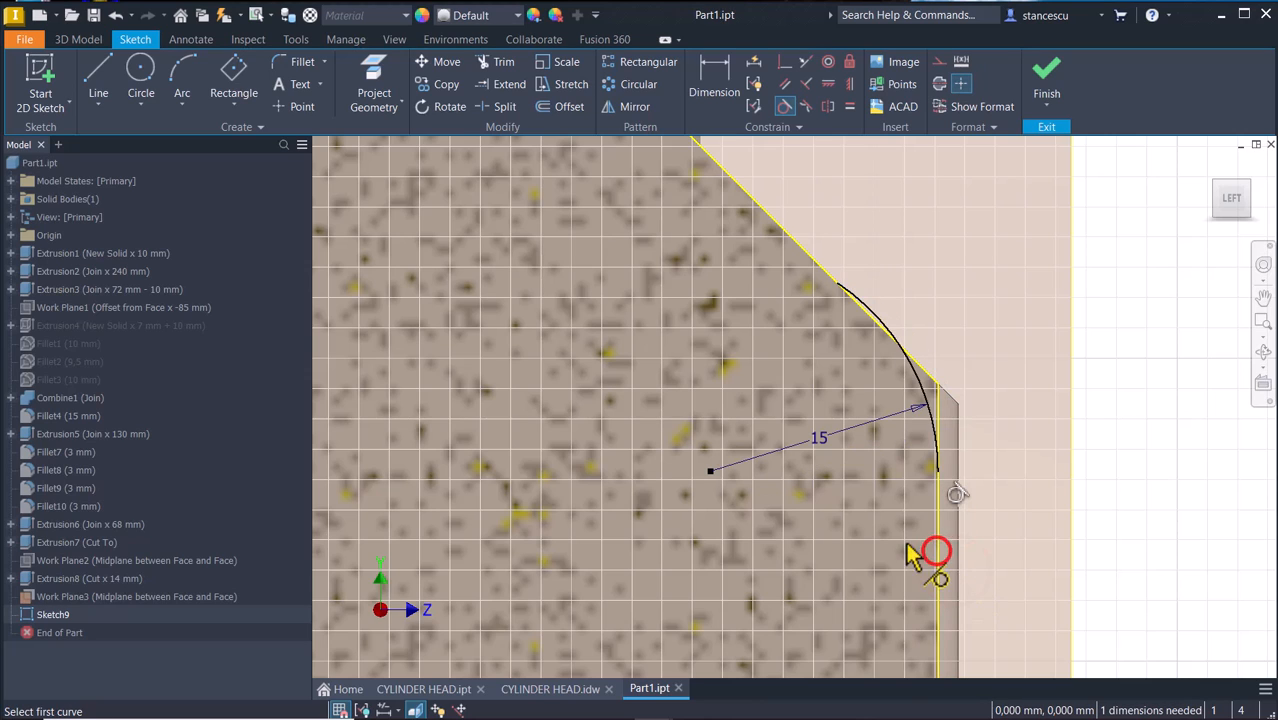
left_click(888, 333)
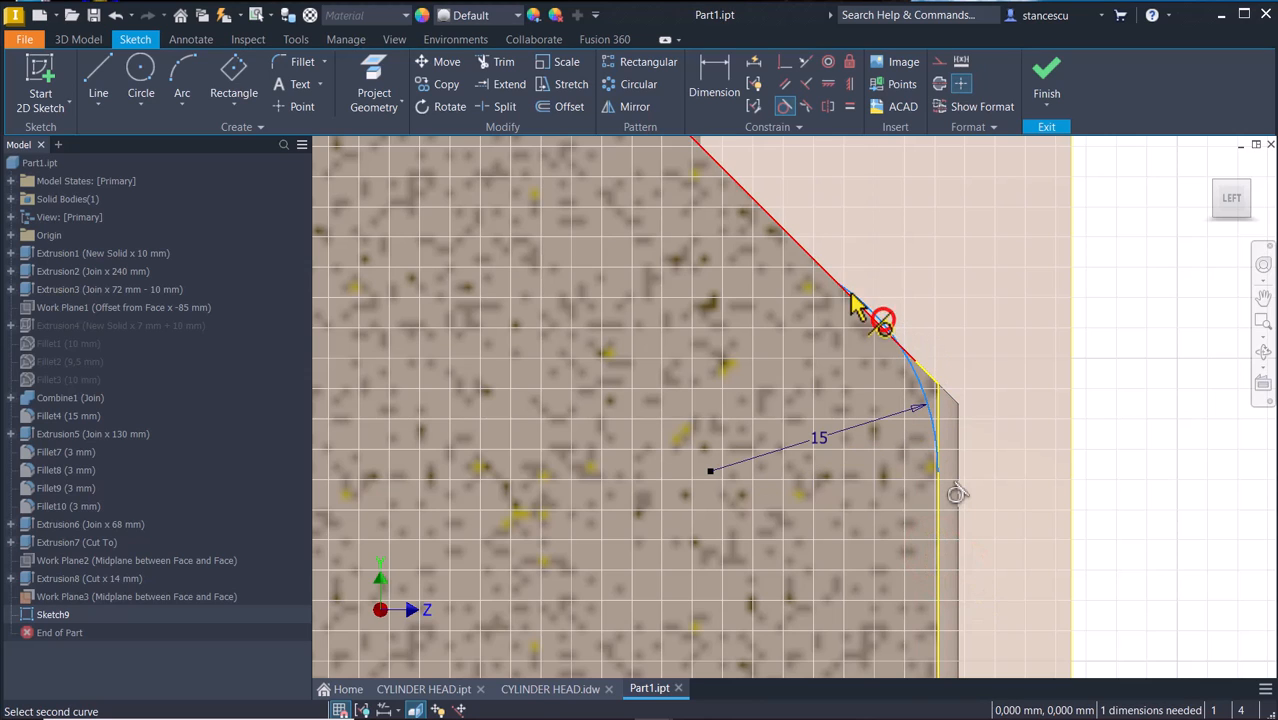
left_click(824, 279)
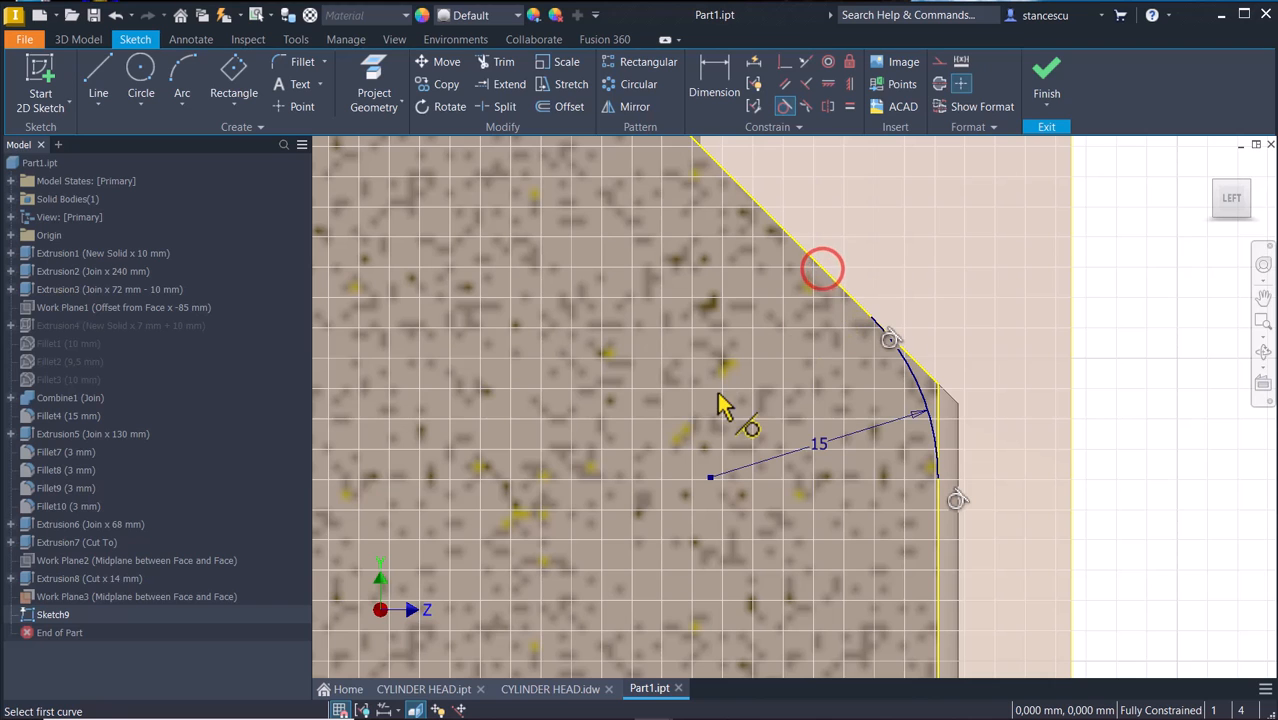
Finish the sketch, cut the middle fin's corner profile symmetrically with a 14 mm extrusion, and hide that fin's midplane.
left_click(1047, 80)
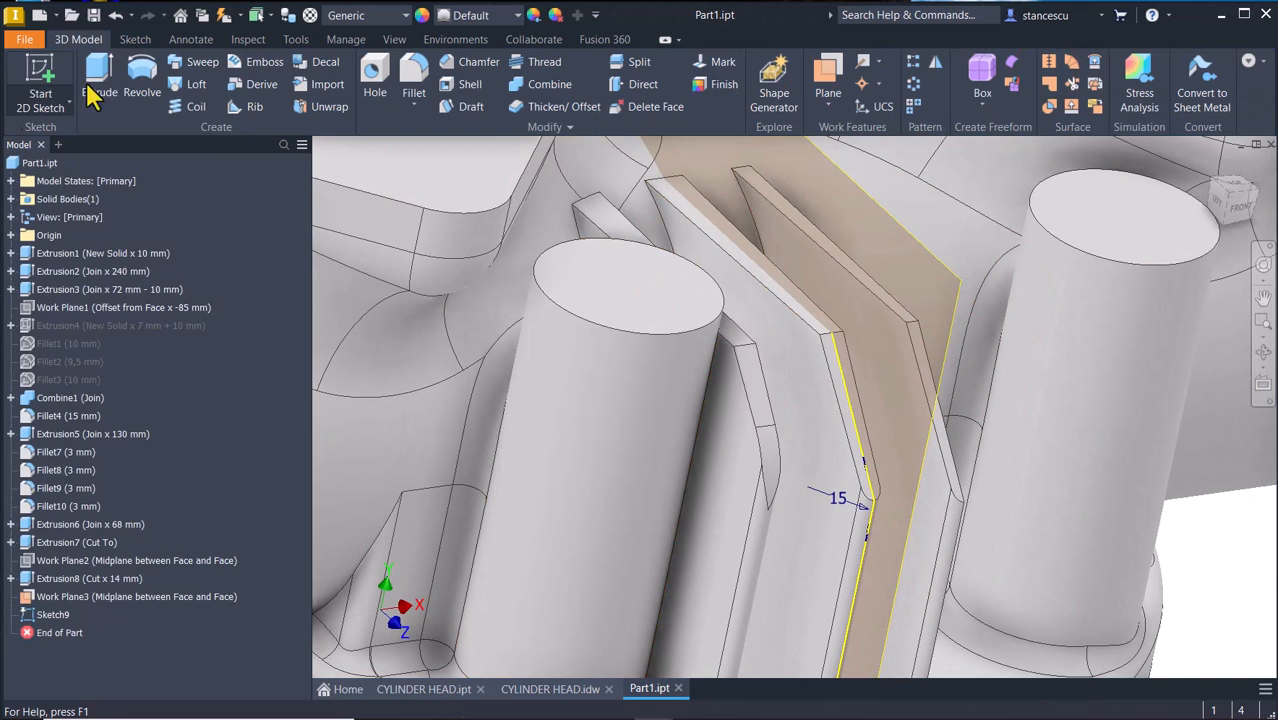
left_click(112, 86)
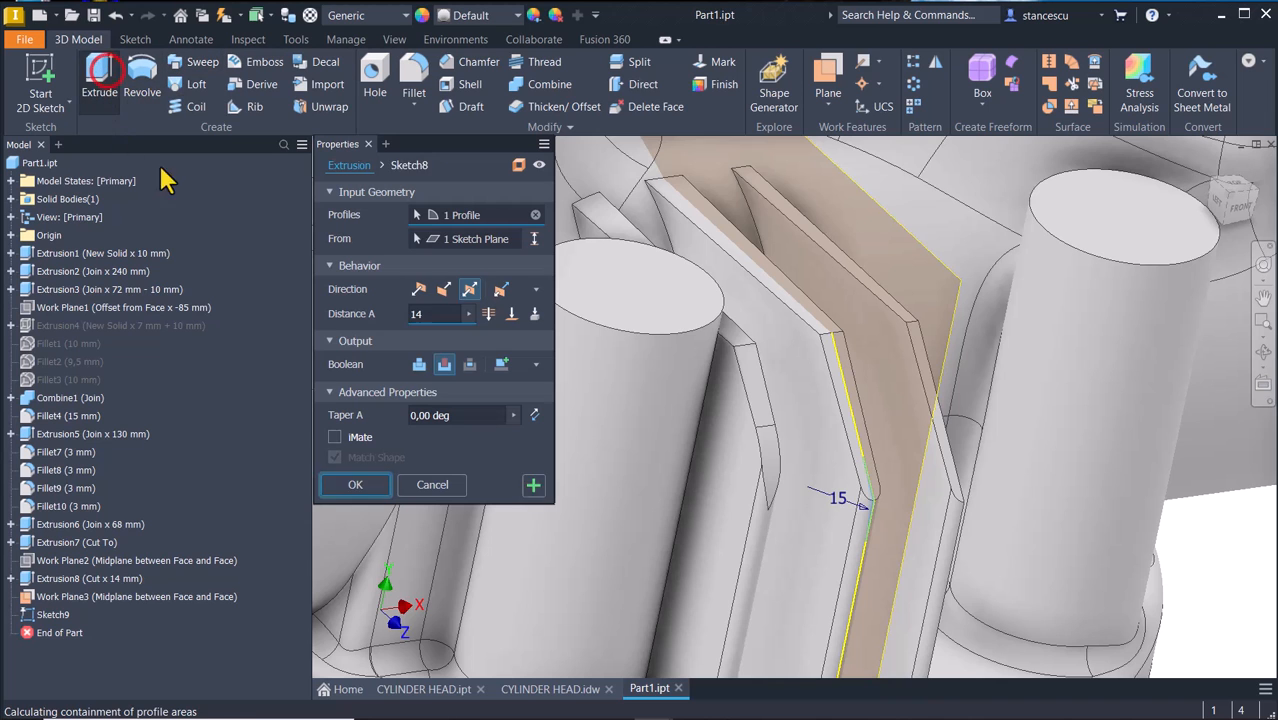
scroll(905, 473, "up", 2)
scroll(905, 473, "down", 2)
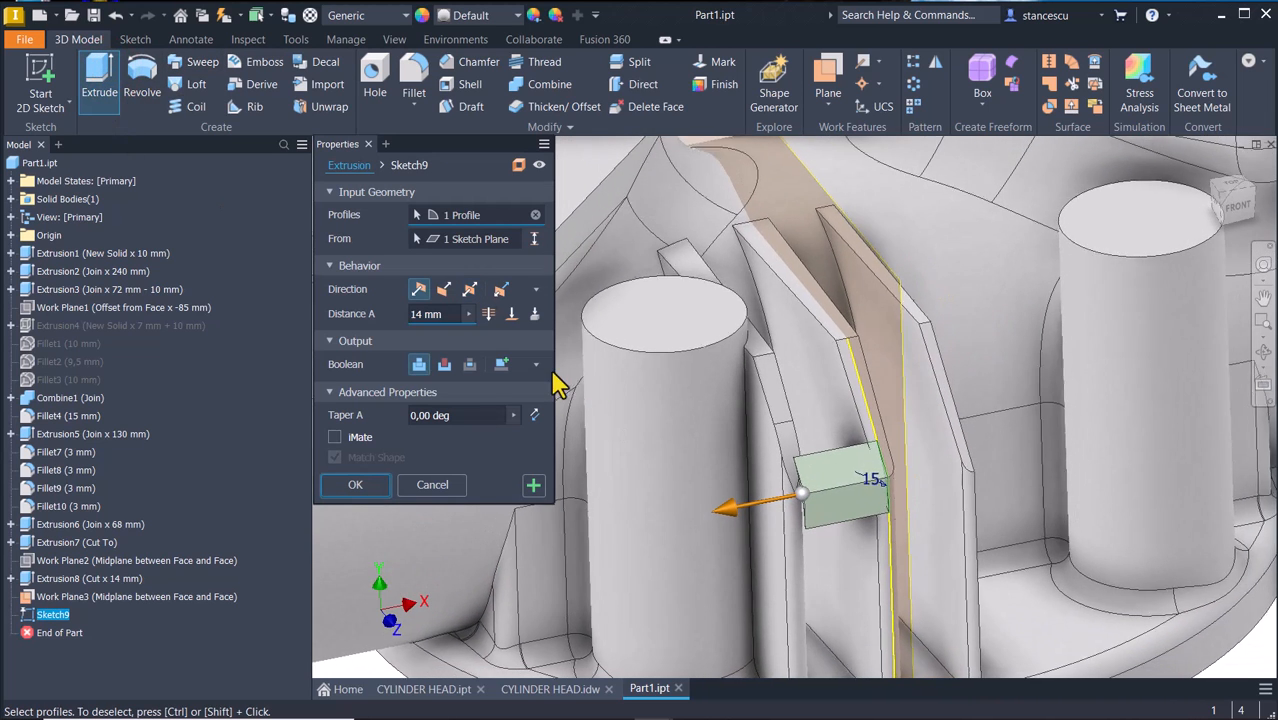
left_click(444, 364)
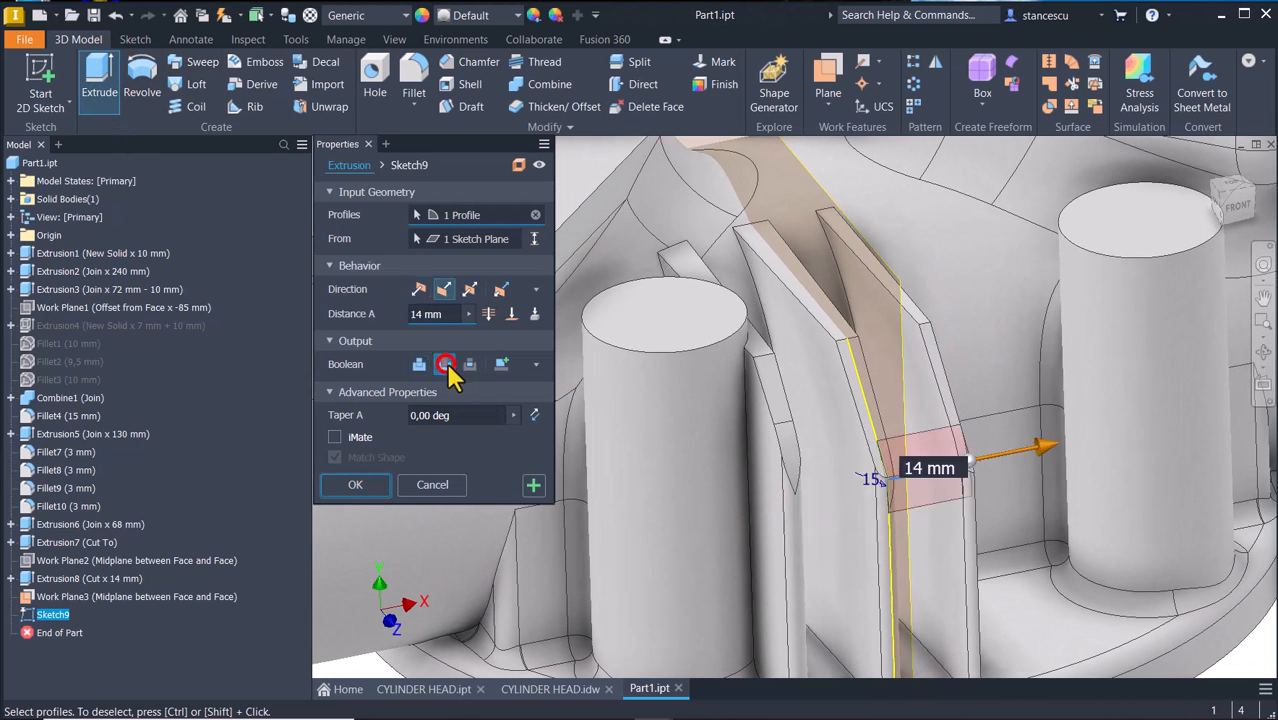
left_click(470, 289)
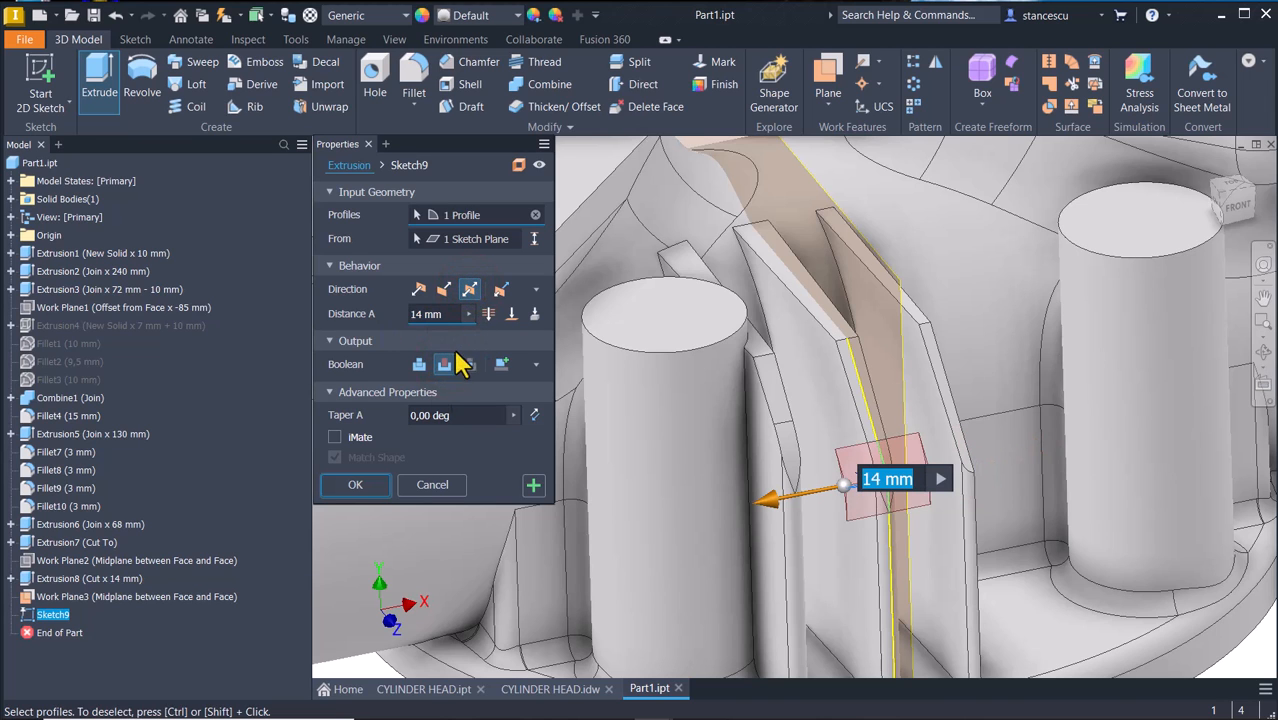
middle_click_drag(410, 580, 375, 548, "shift")
left_click(355, 485)
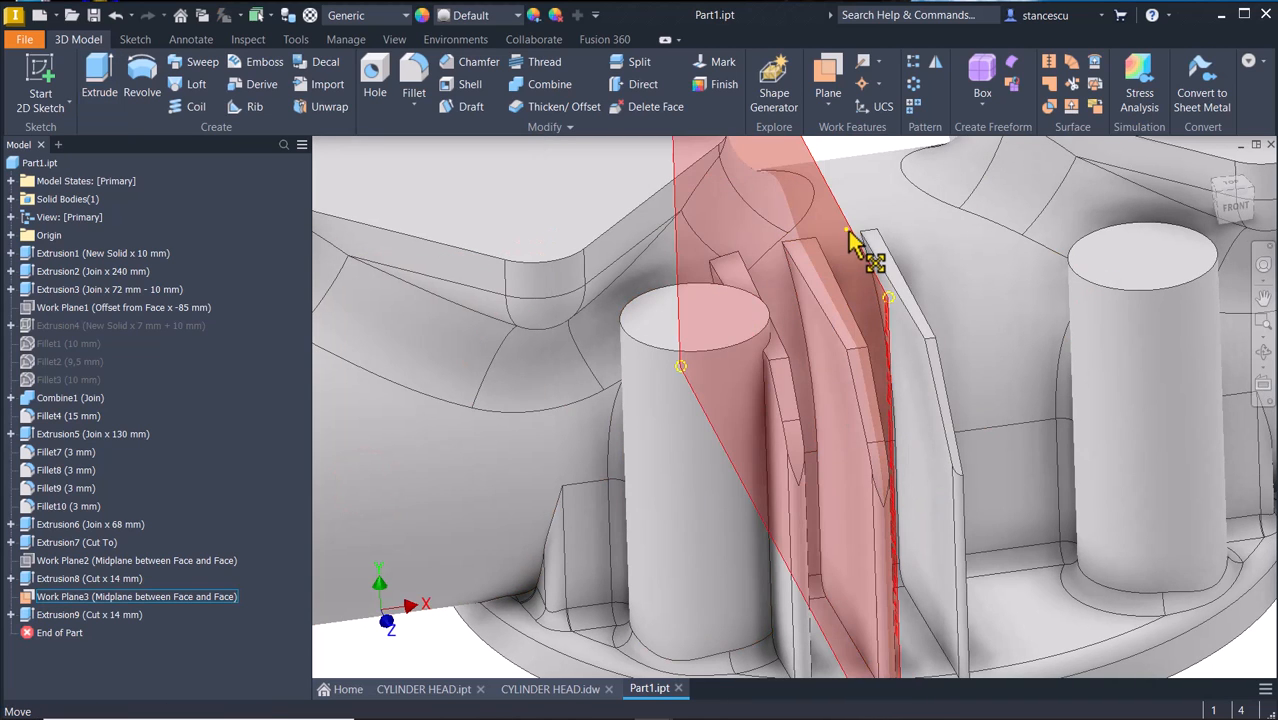
right_click(855, 245)
left_click(885, 254)
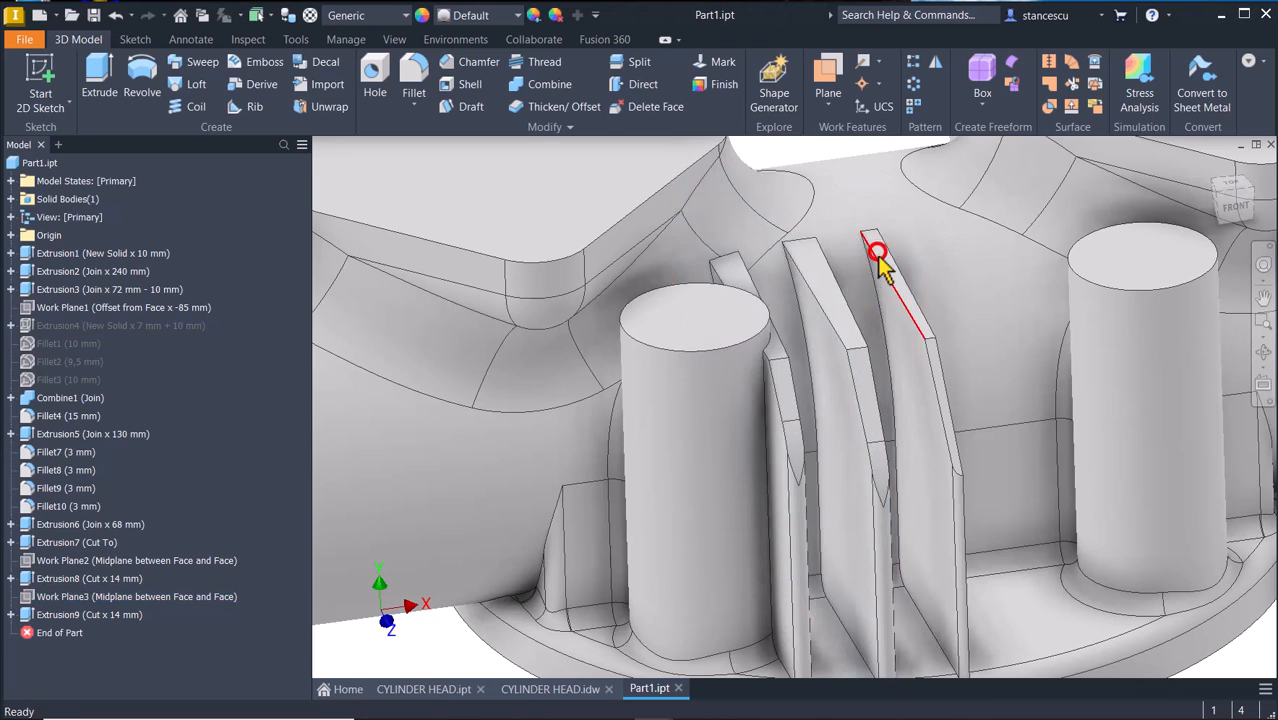
Fillet the upper corner edges of all three cooling fins with a 3 mm radius.
key("F6")
left_click(500, 492)
scroll(622, 408, "down", 5)
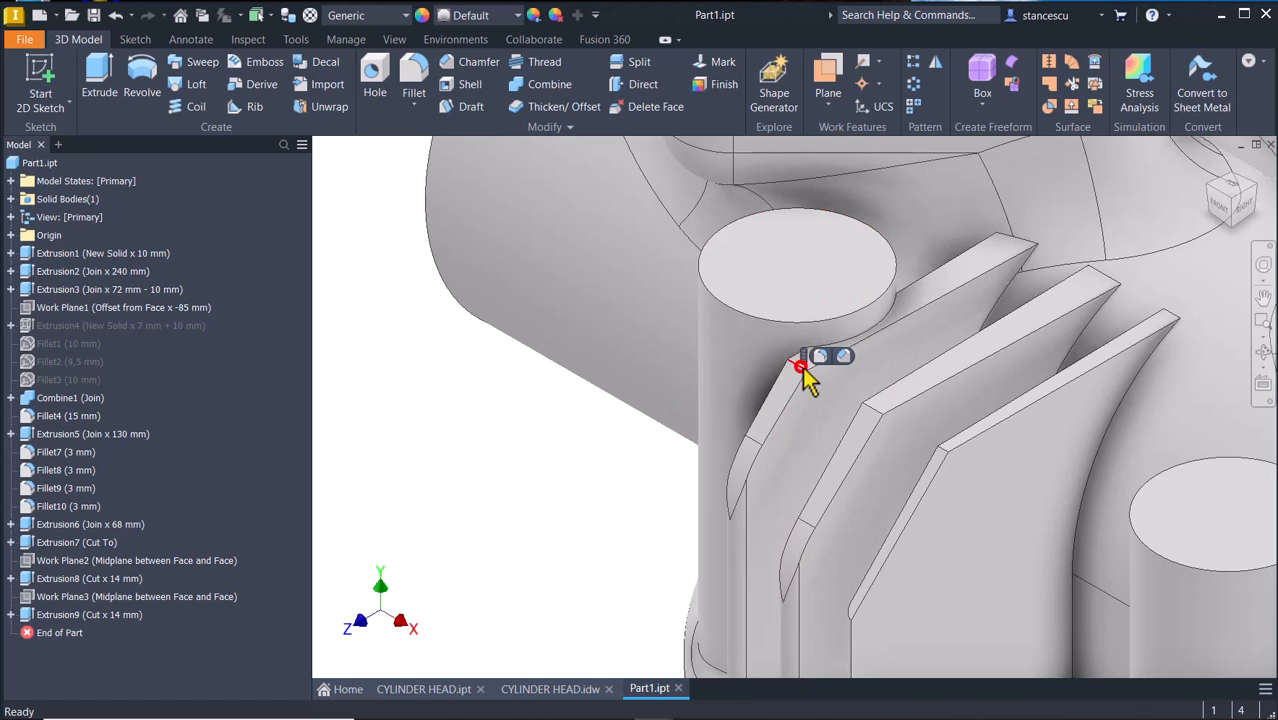
left_click(817, 357)
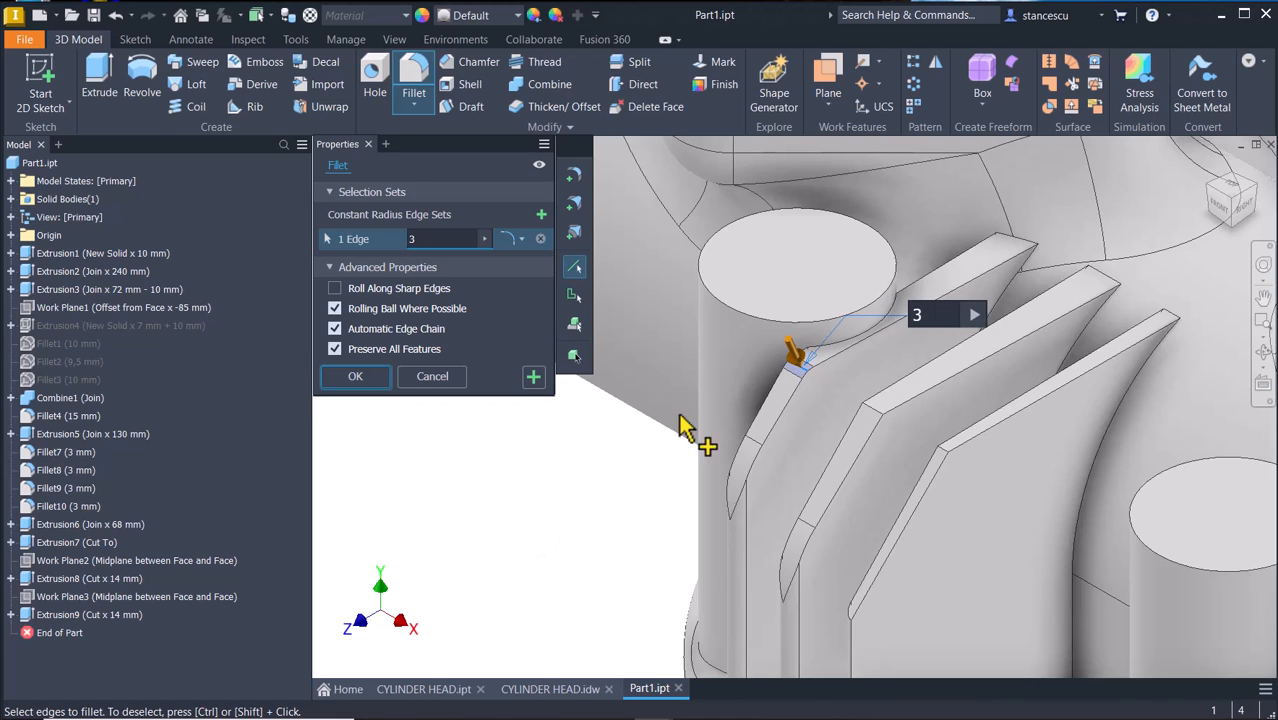
left_click(870, 415)
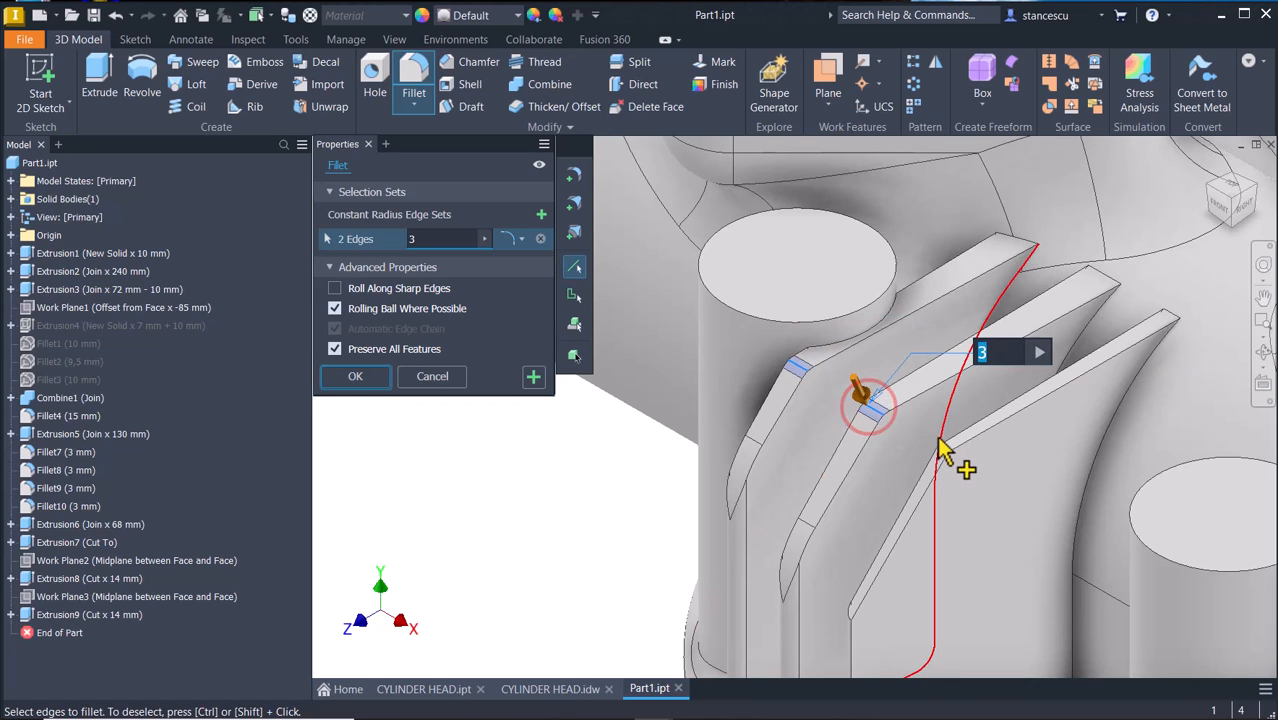
scroll(948, 465, "up", 2)
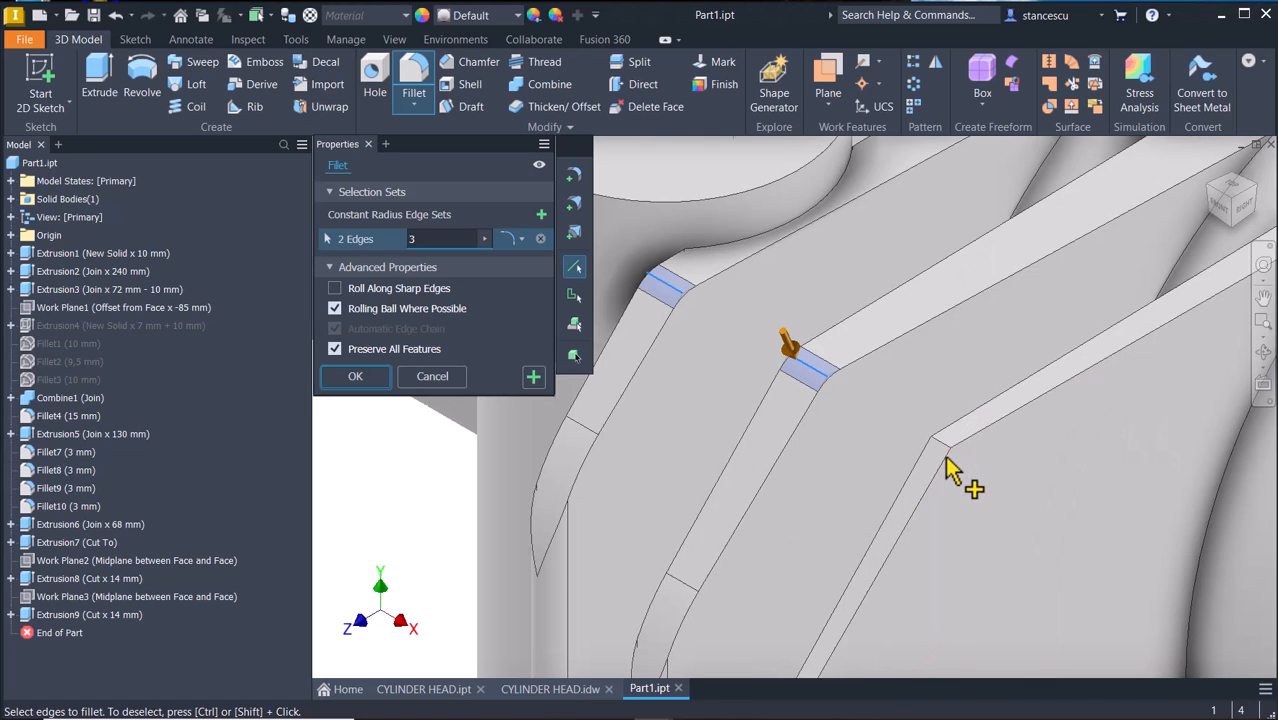
left_click(940, 443)
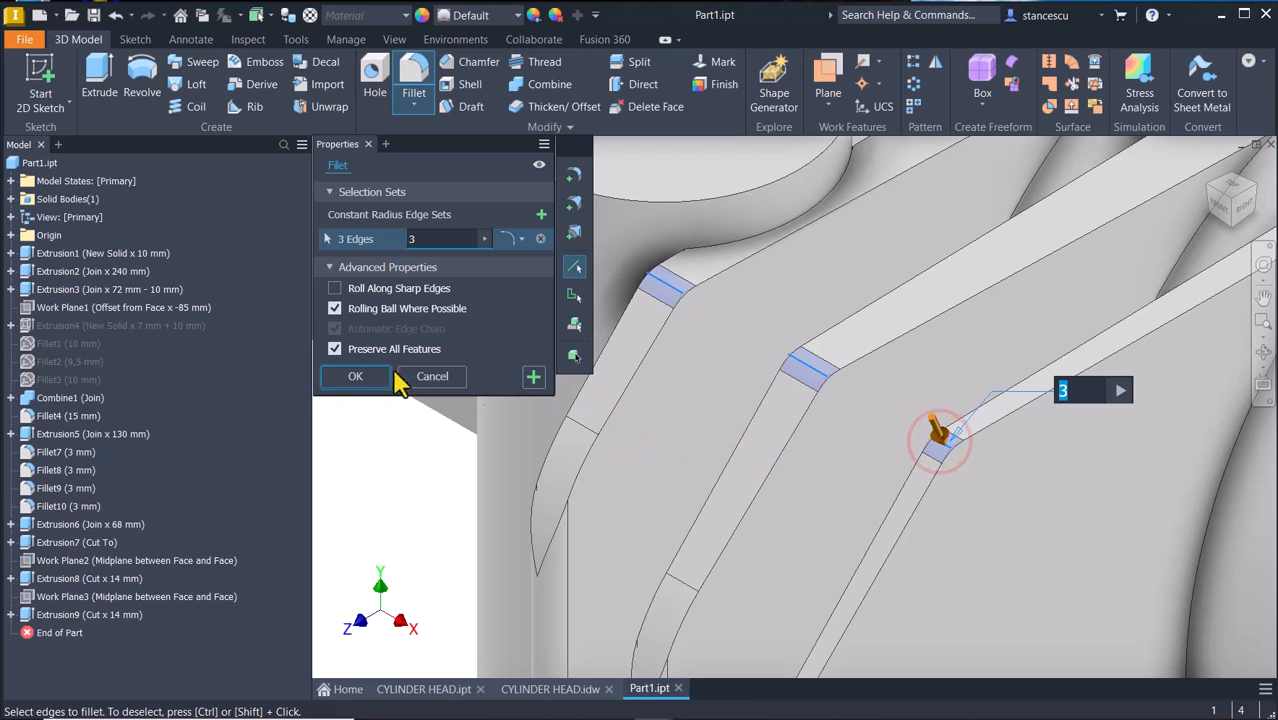
left_click(535, 381)
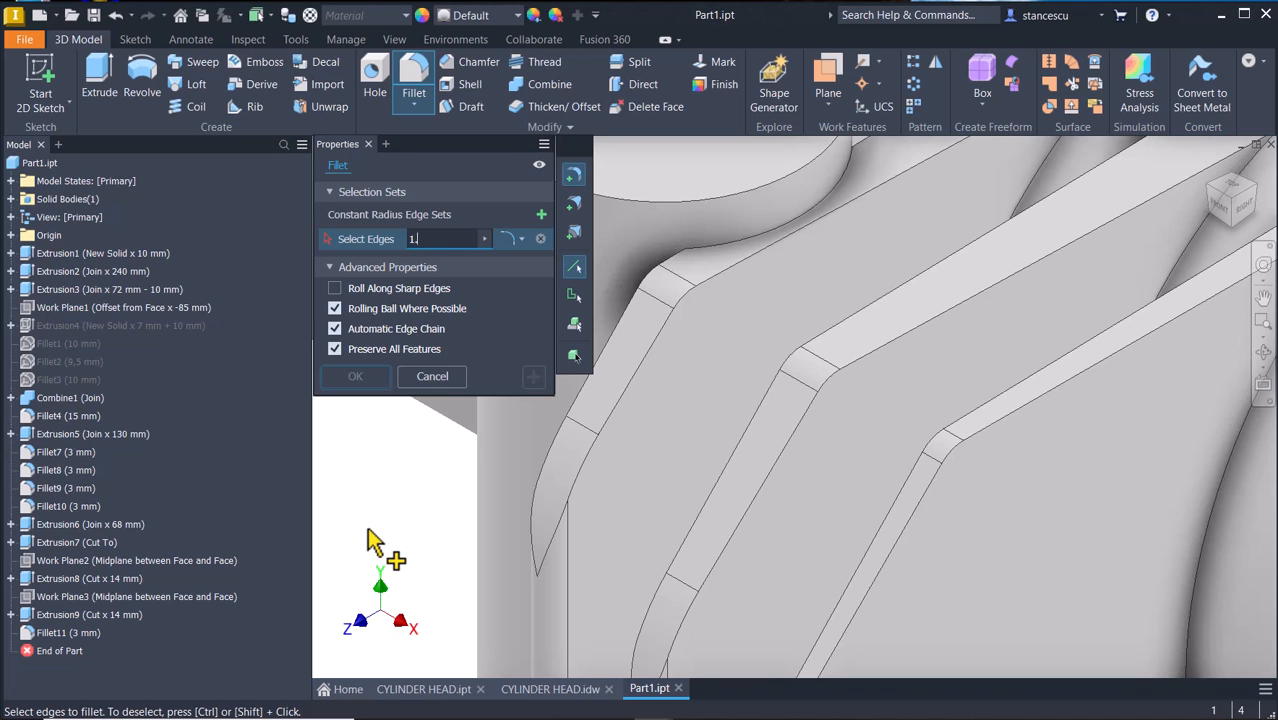
Fillet the edges where the fins meet the cylinder body and the base flange with a 1.5 mm radius.
middle_click_drag(455, 590, 993, 443, "shift")
left_click(857, 436)
left_click(1008, 460)
middle_click_drag(918, 528, 527, 388, "shift")
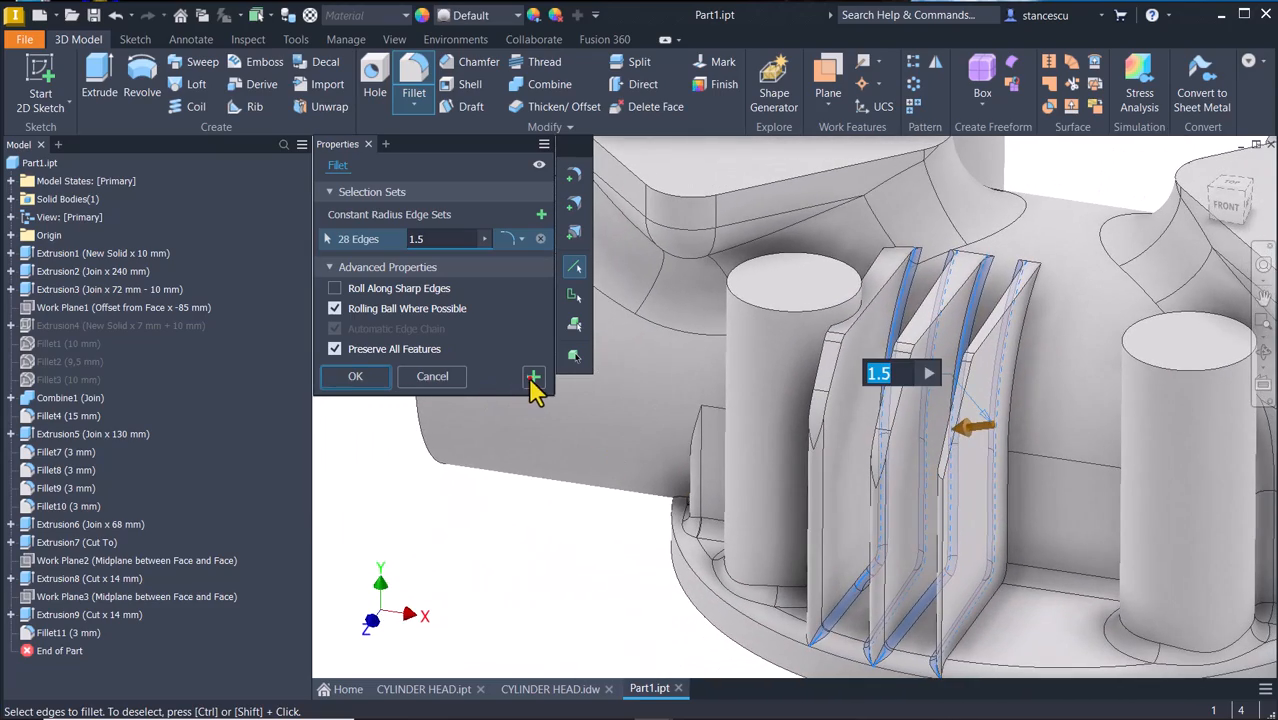
left_click(533, 377)
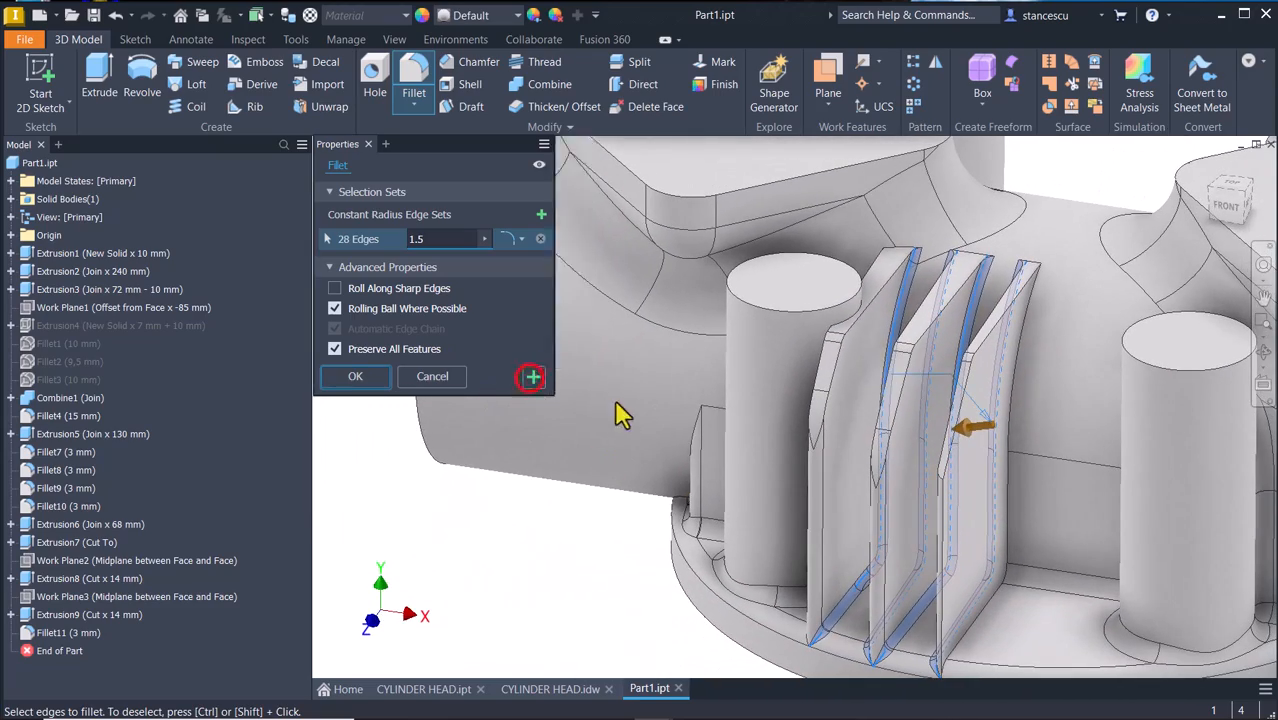
Fillet the outer rim edges on both sides of the two full fins and the outer side of the third fin at 1.5 mm.
left_click(880, 305)
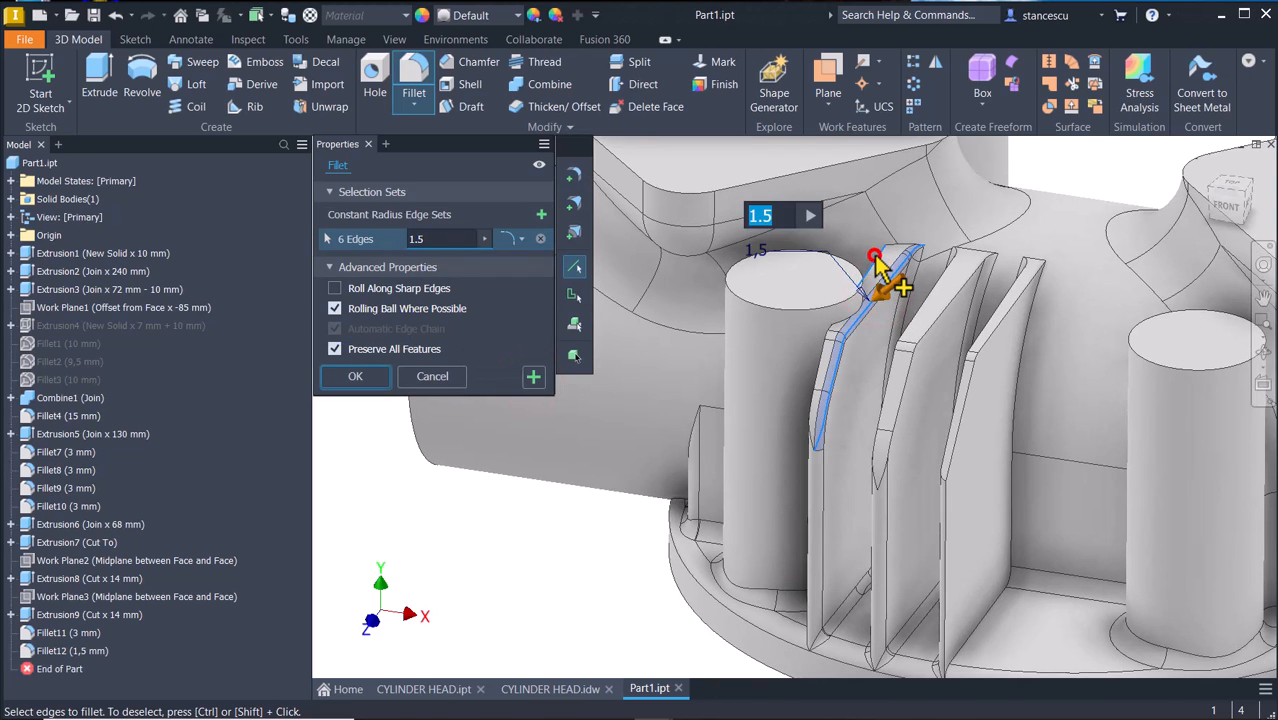
left_click(826, 370)
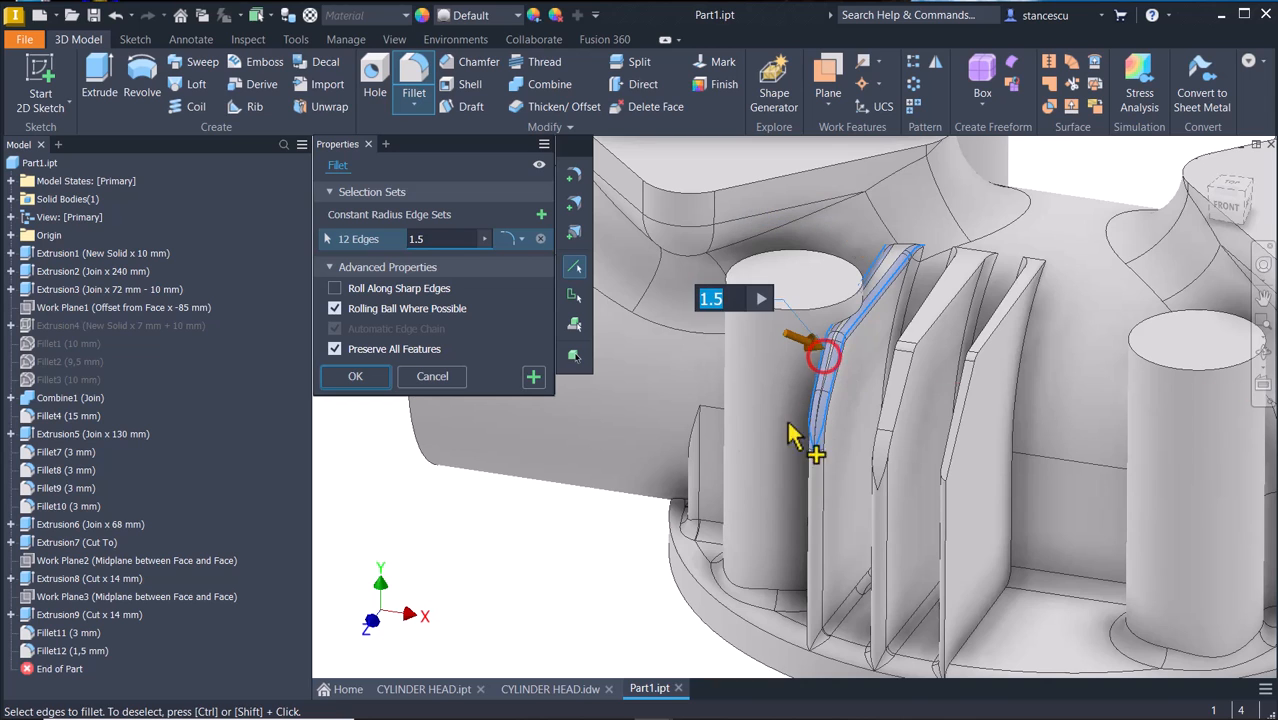
middle_click_drag(864, 463, 940, 430, "shift")
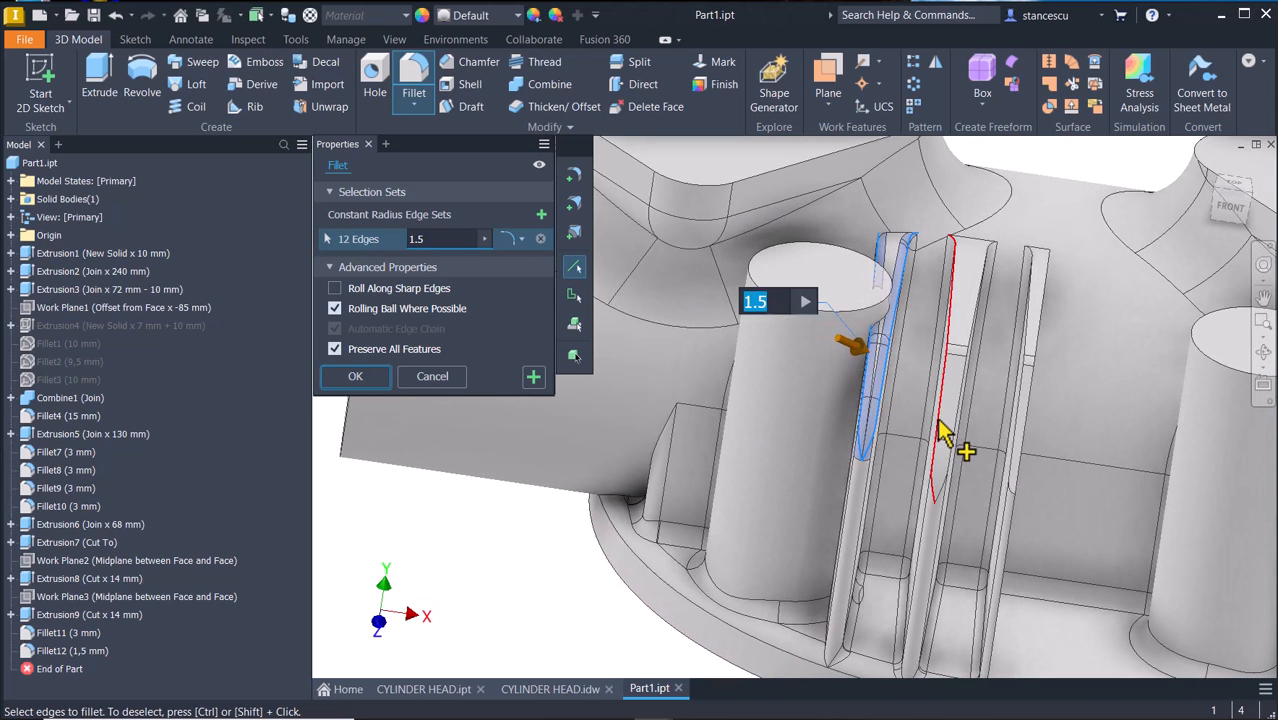
left_click(950, 425)
left_click(960, 425)
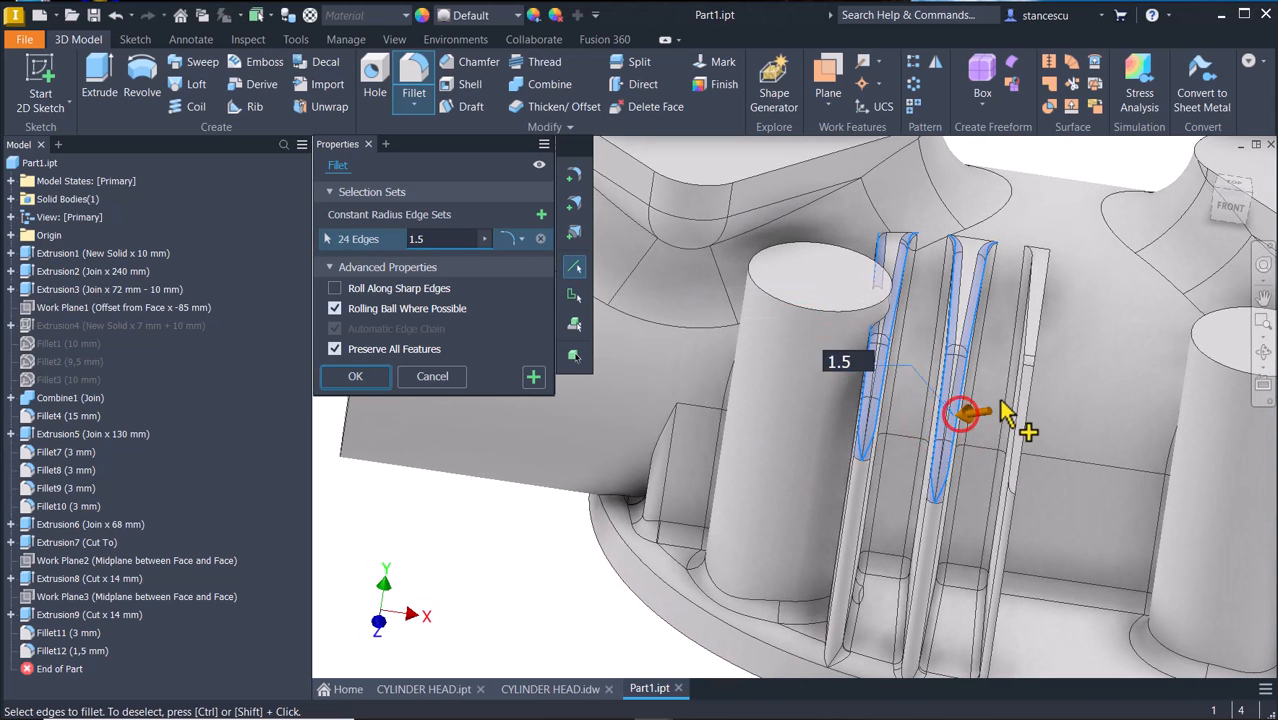
middle_click_drag(970, 422, 1061, 434, "shift")
left_click(1061, 434)
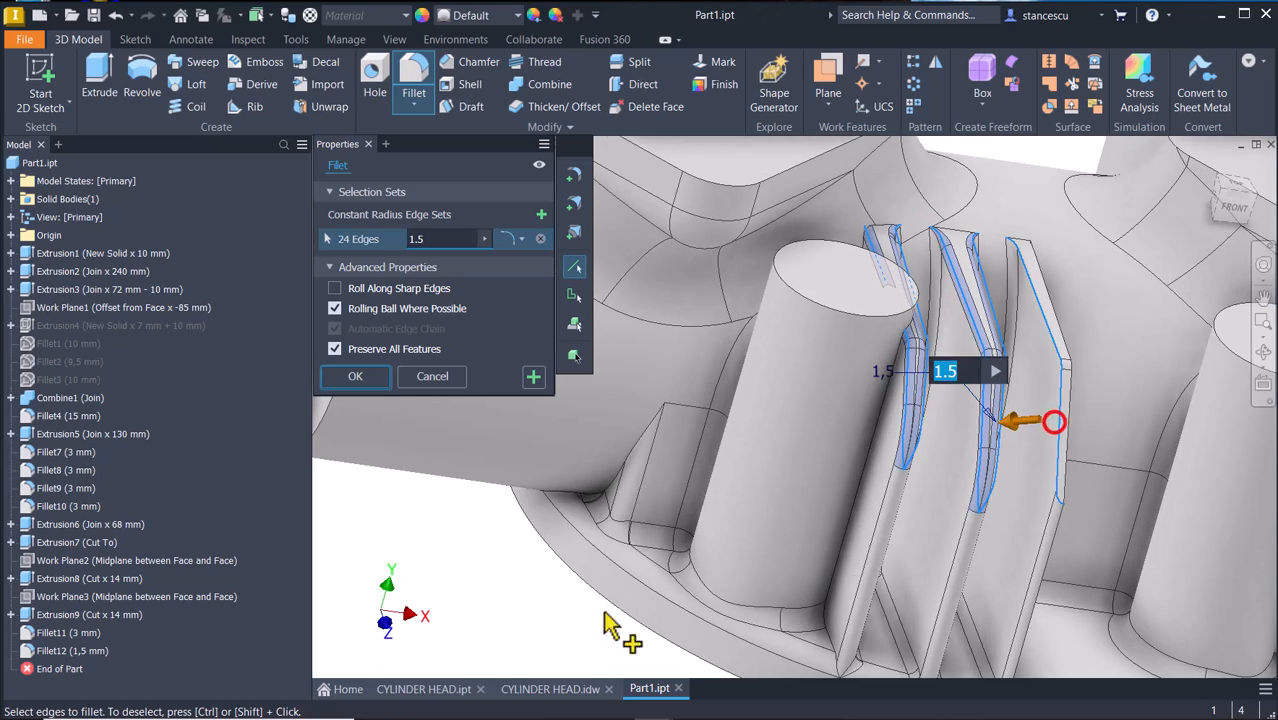
middle_click_drag(350, 690, 370, 603, "shift")
key("F6")
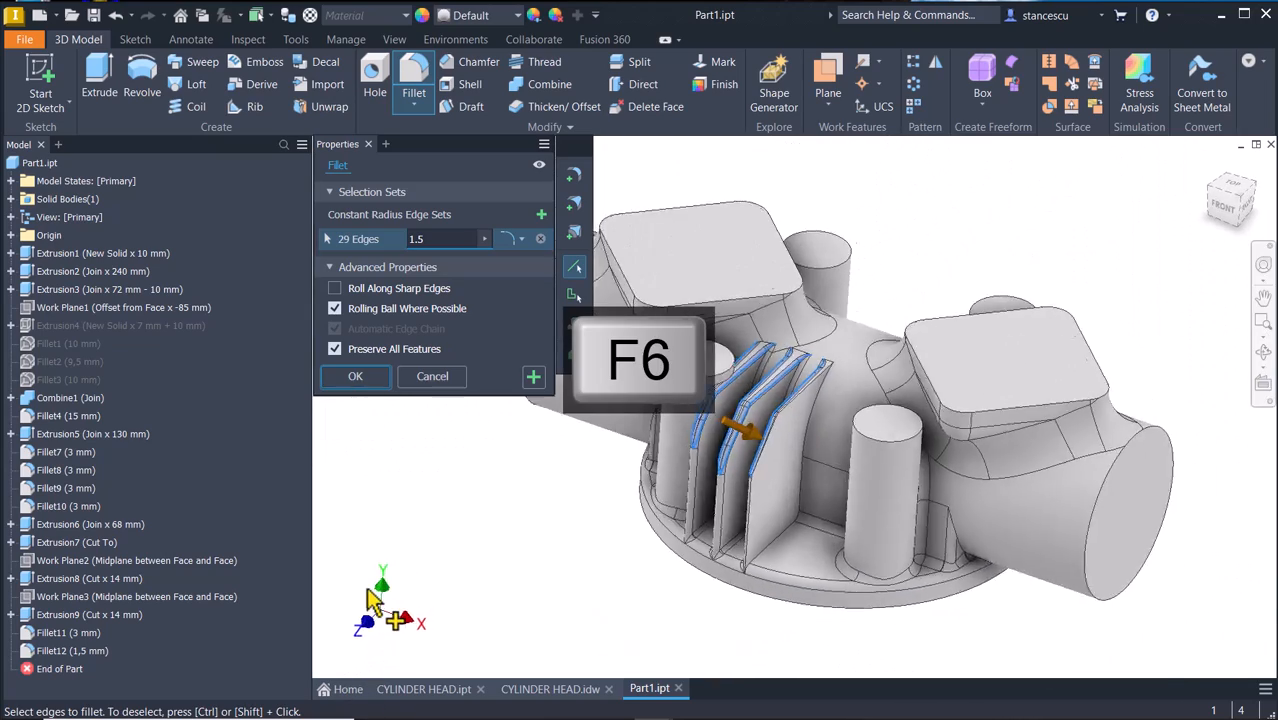
left_click(358, 376)
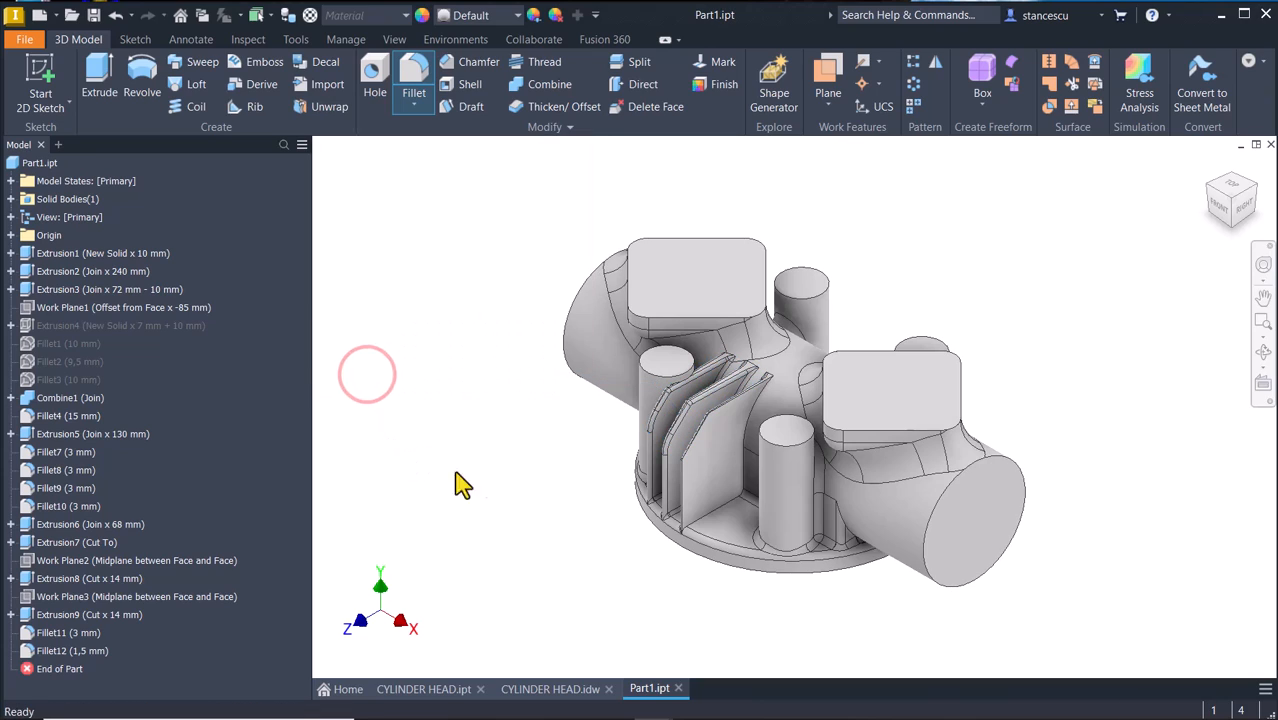
left_click(524, 511)
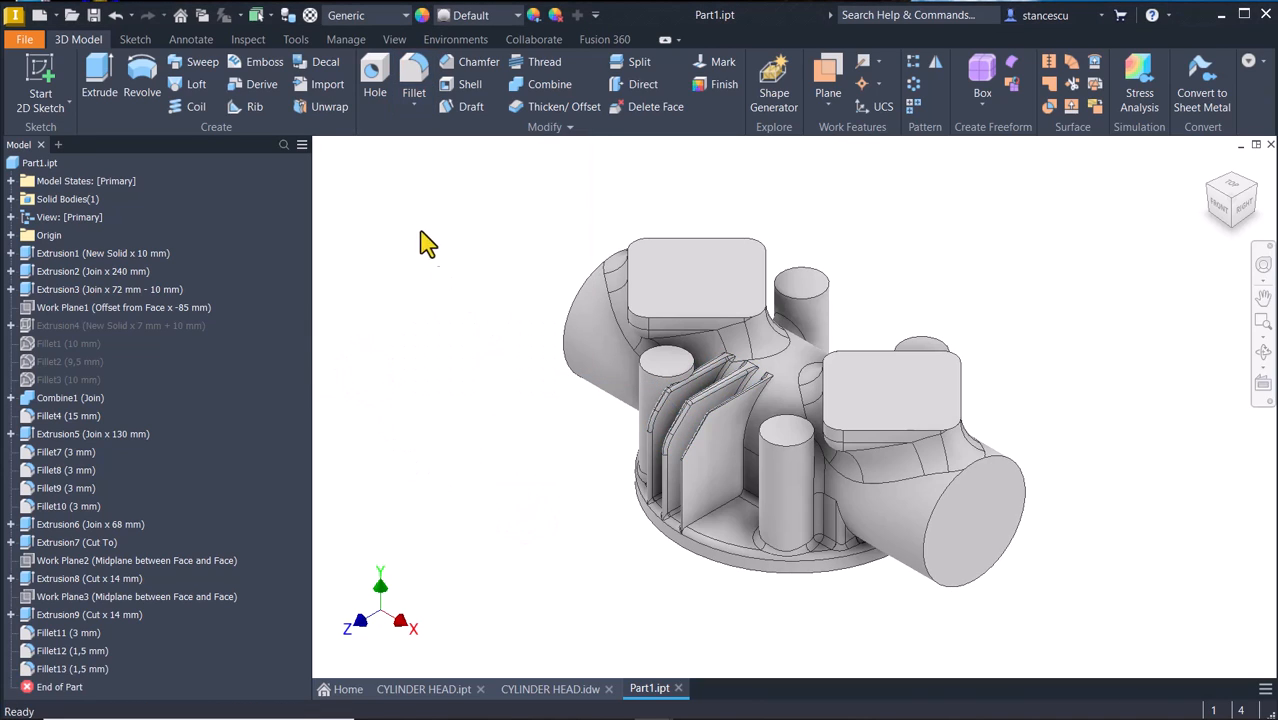
Mirror Extrusion6 through Extrusion9 and Fillet11 through Fillet13 about the flat side face of the fin nearest the part's centre.
left_click(934, 66)
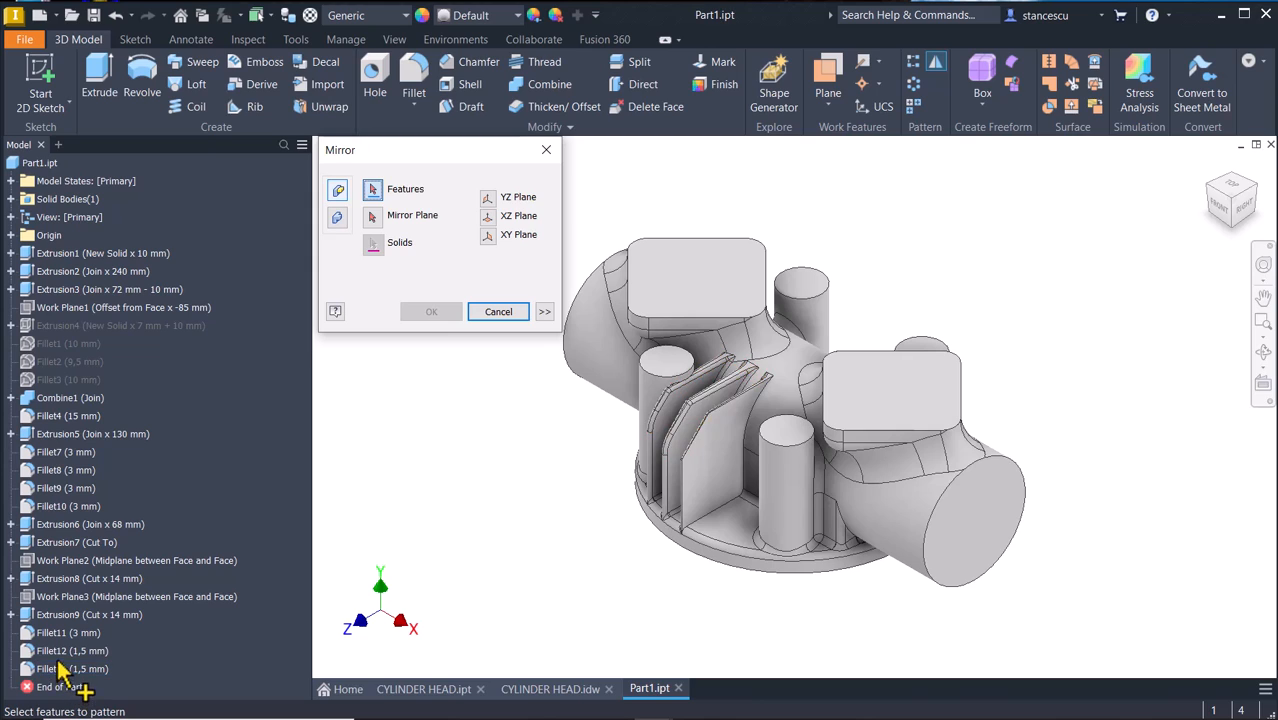
left_click(62, 530)
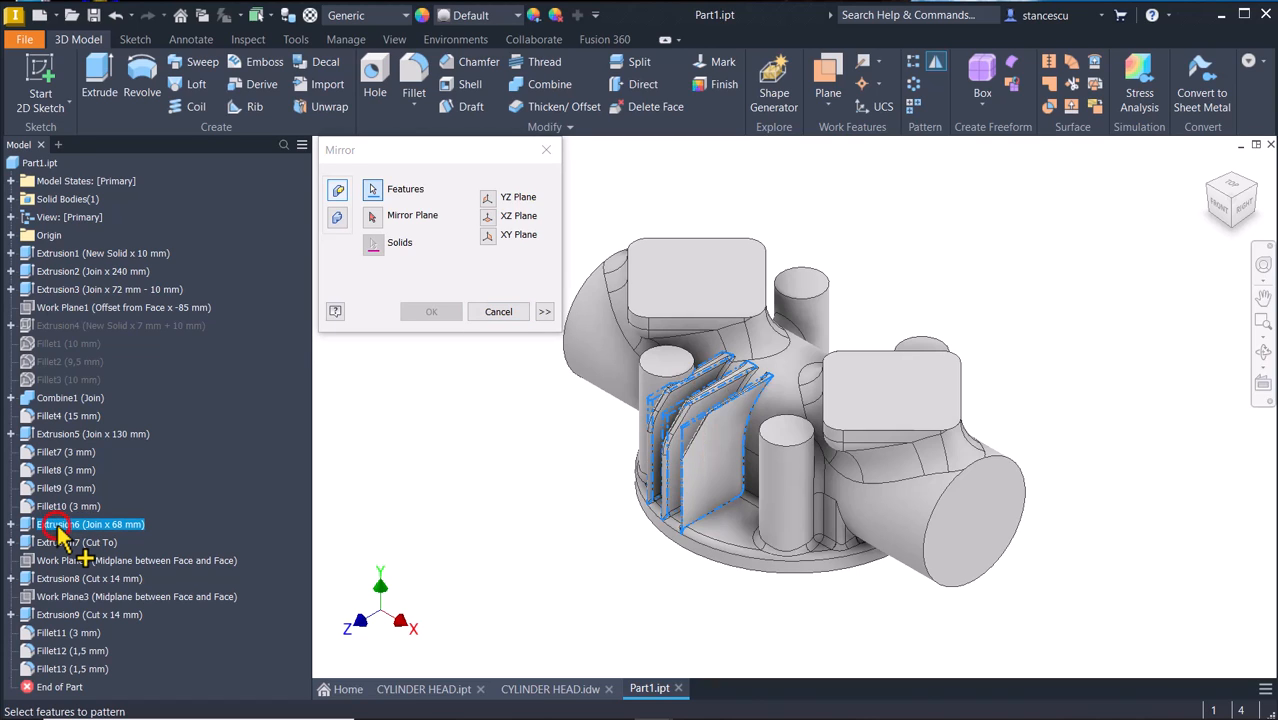
left_click(62, 543, "ctrl")
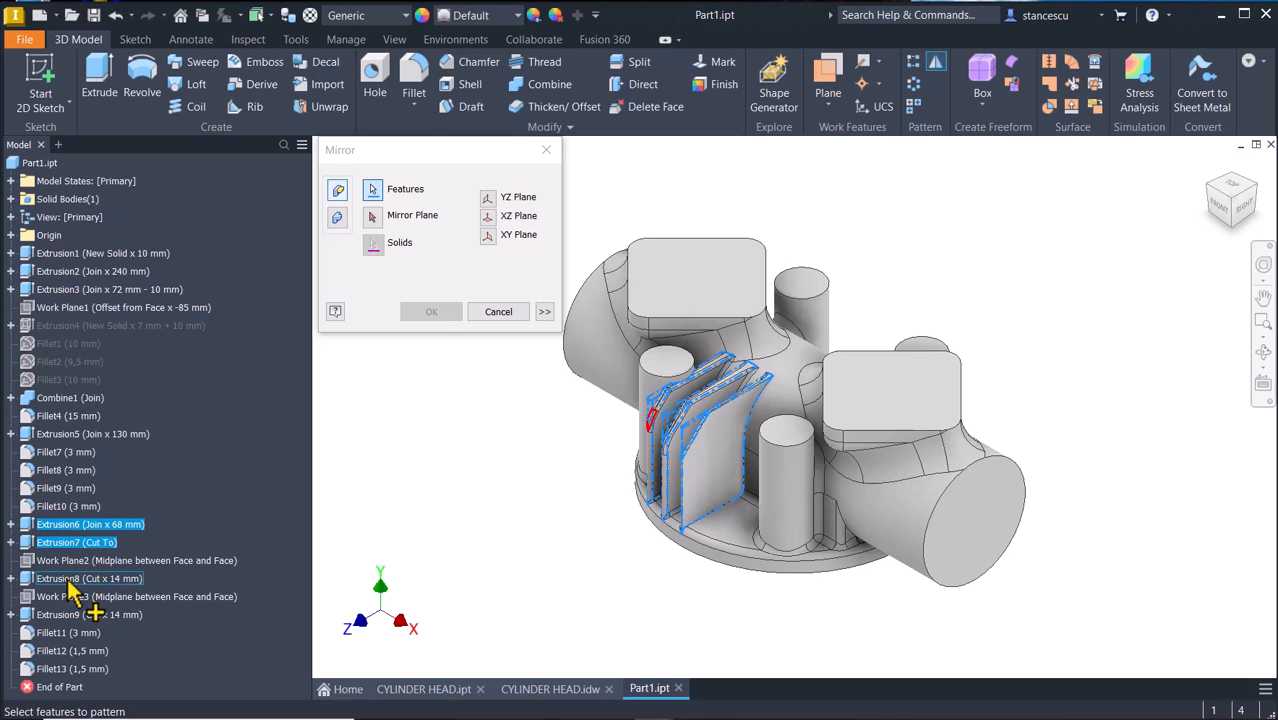
left_click(68, 580, "ctrl")
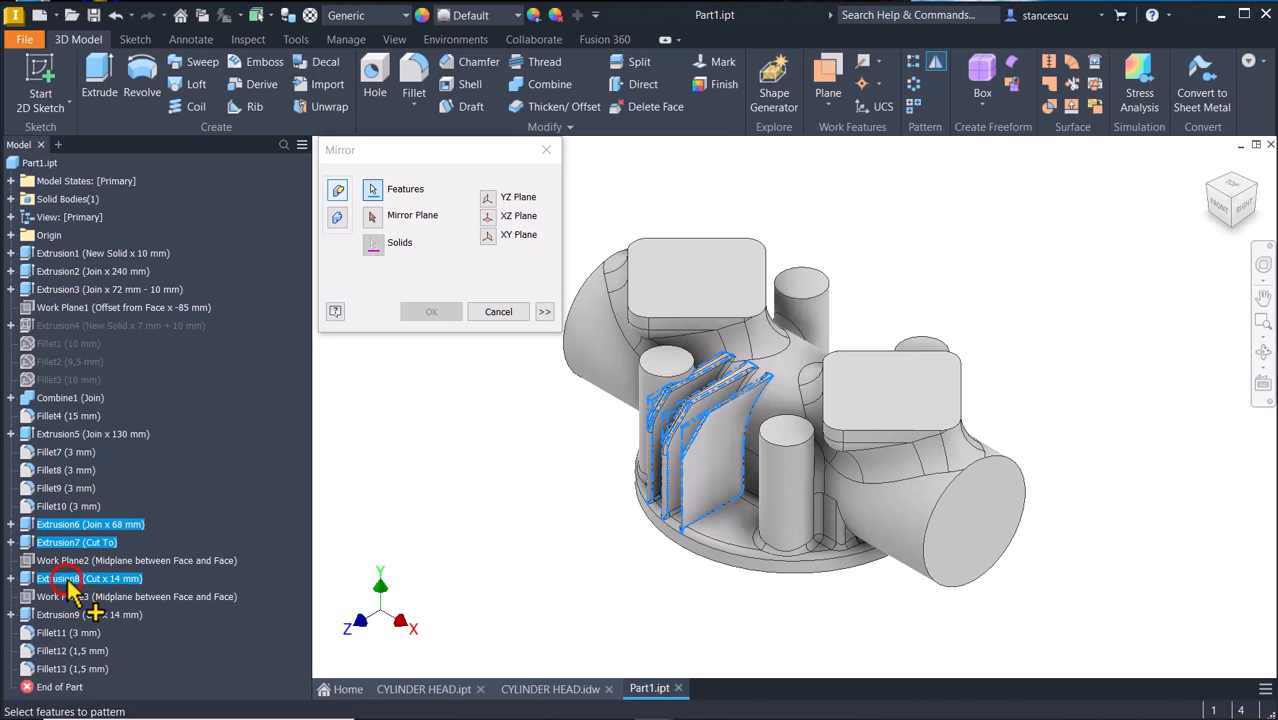
left_click(68, 615, "ctrl")
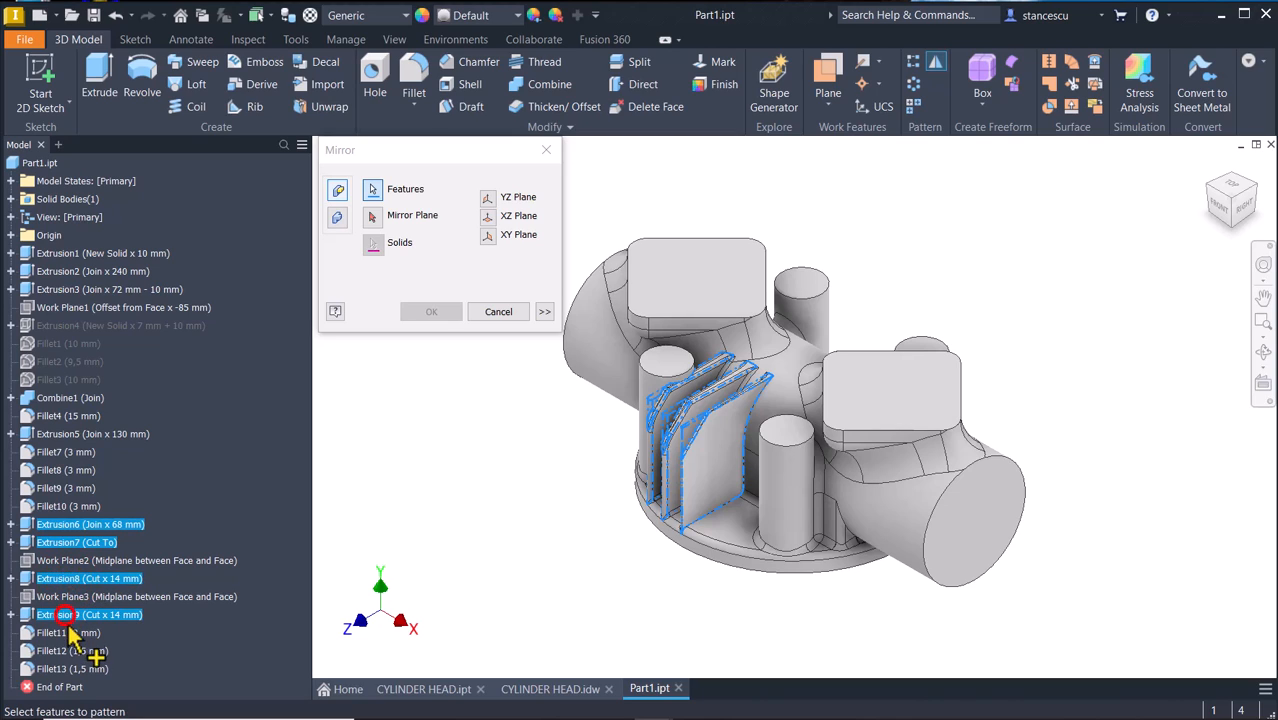
left_click(66, 633, "ctrl")
left_click(62, 651, "ctrl")
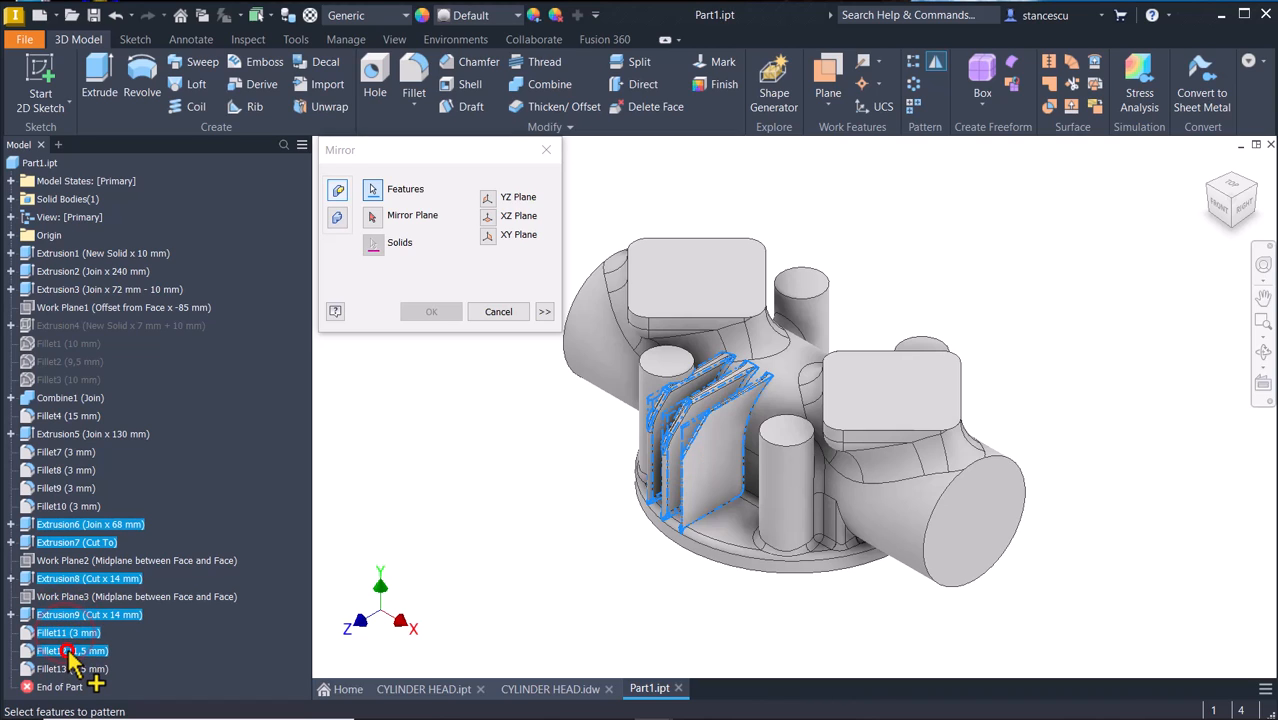
left_click(66, 668, "ctrl")
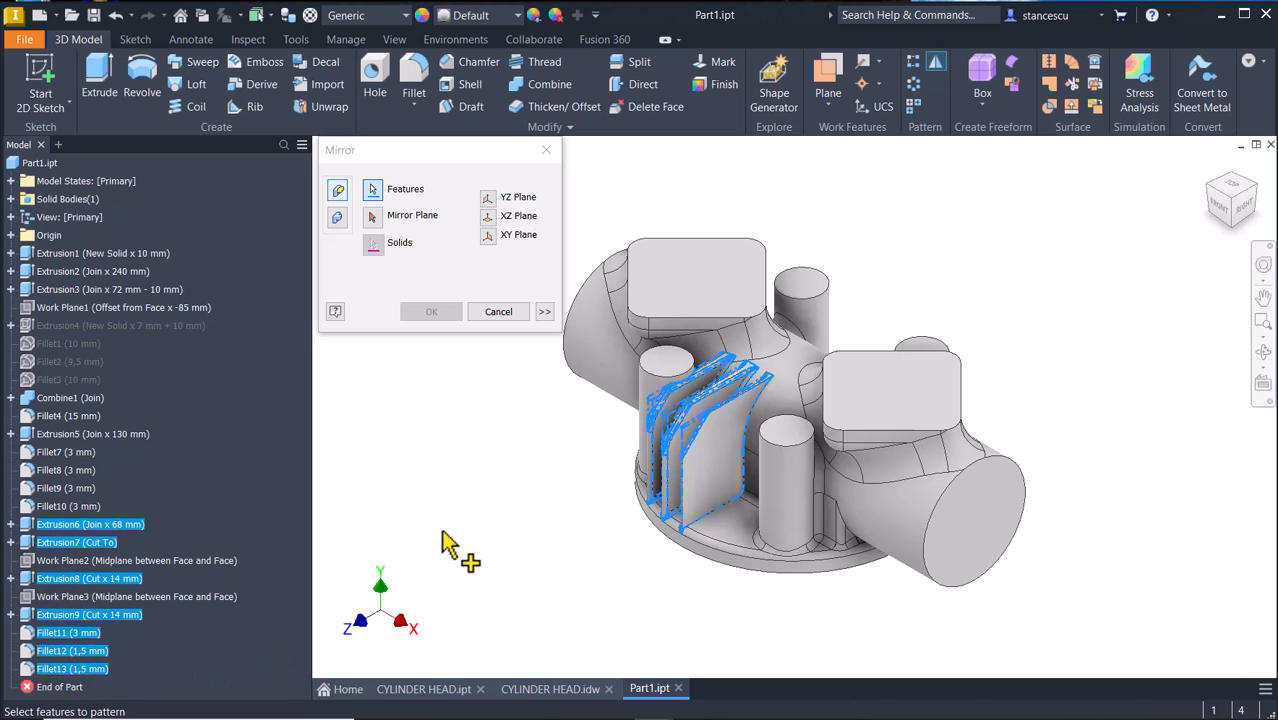
left_click(372, 216)
left_click(710, 497)
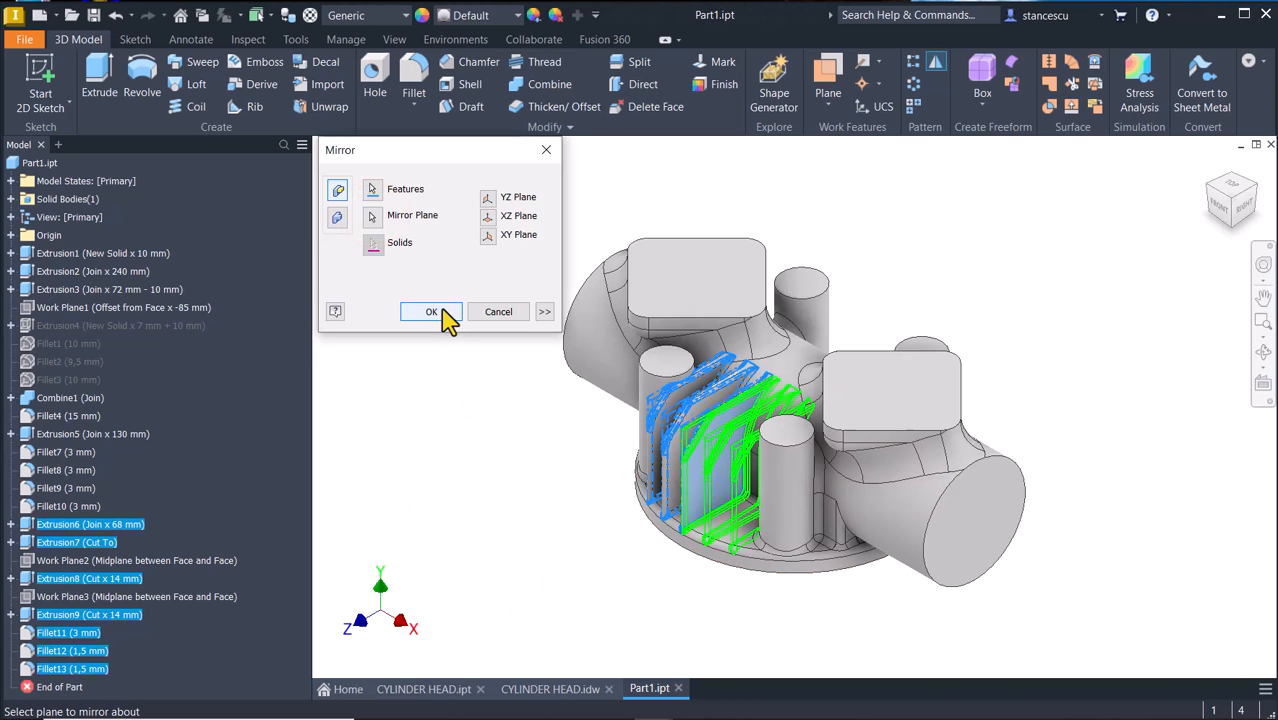
left_click(436, 312)
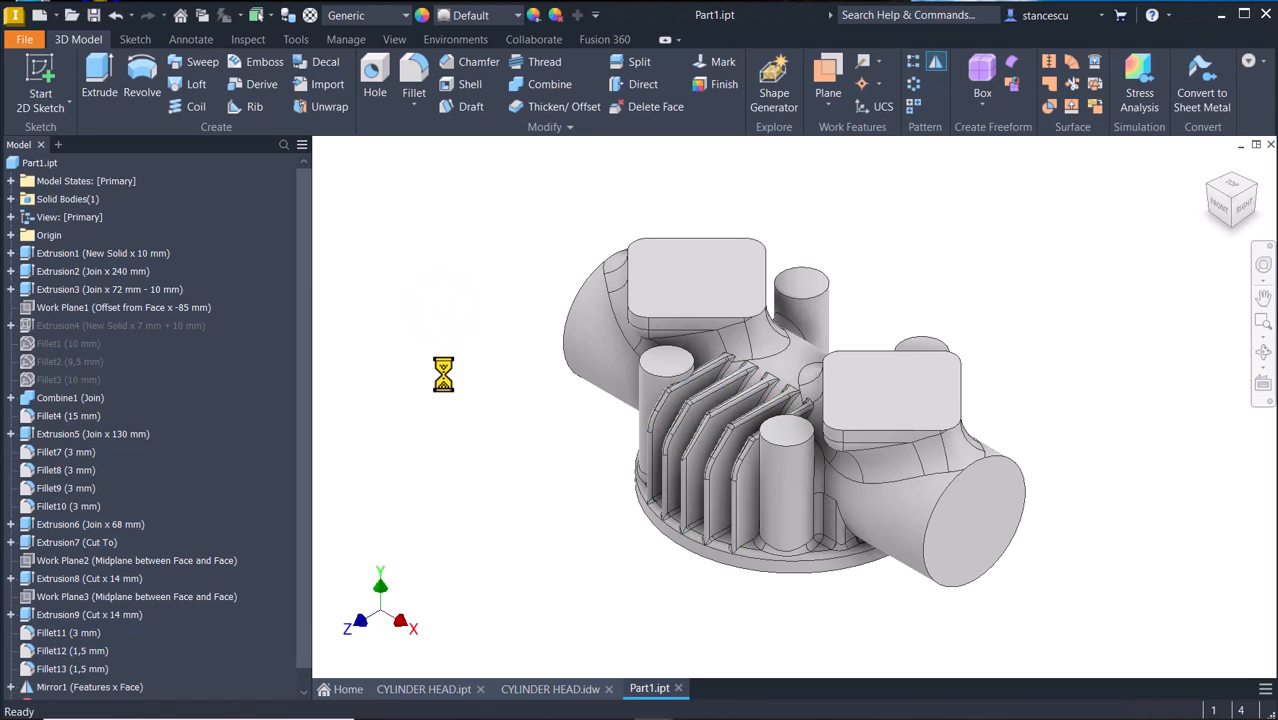
Mirror the complete fin set, including the first mirror feature, about the XY origin plane to the opposite side of the head.
scroll(42, 640, "down", 1)
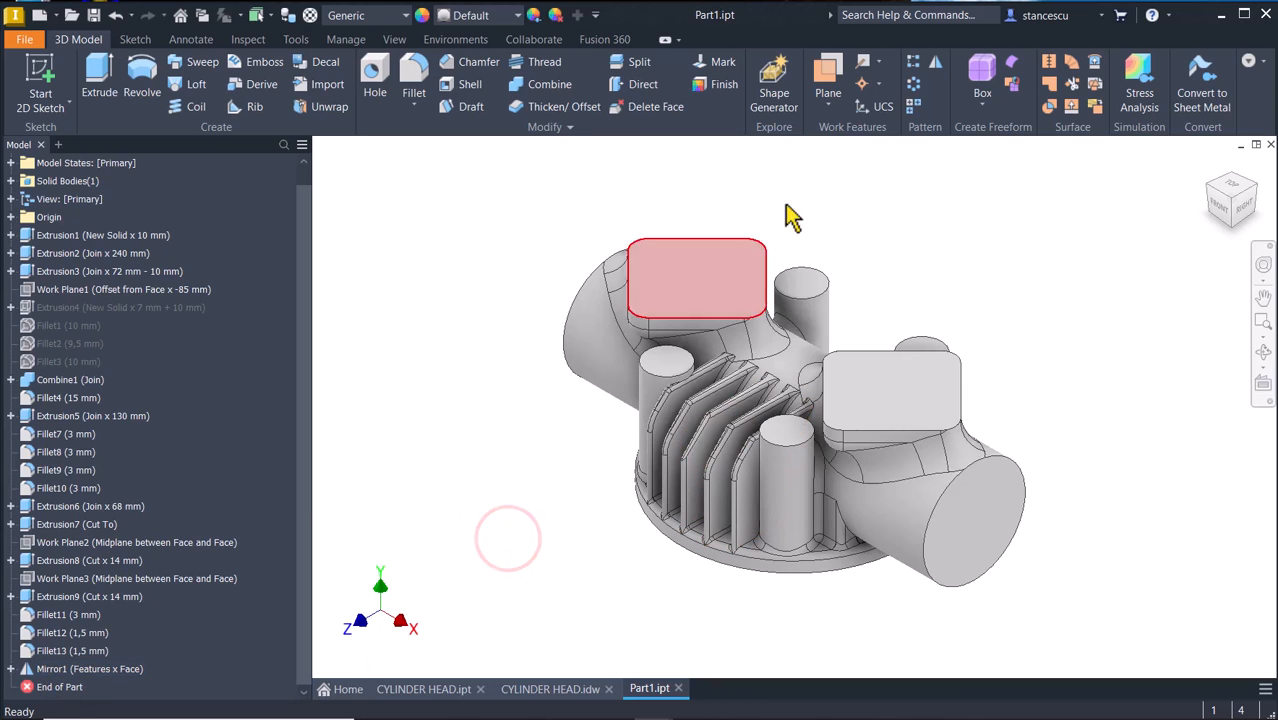
left_click(936, 64)
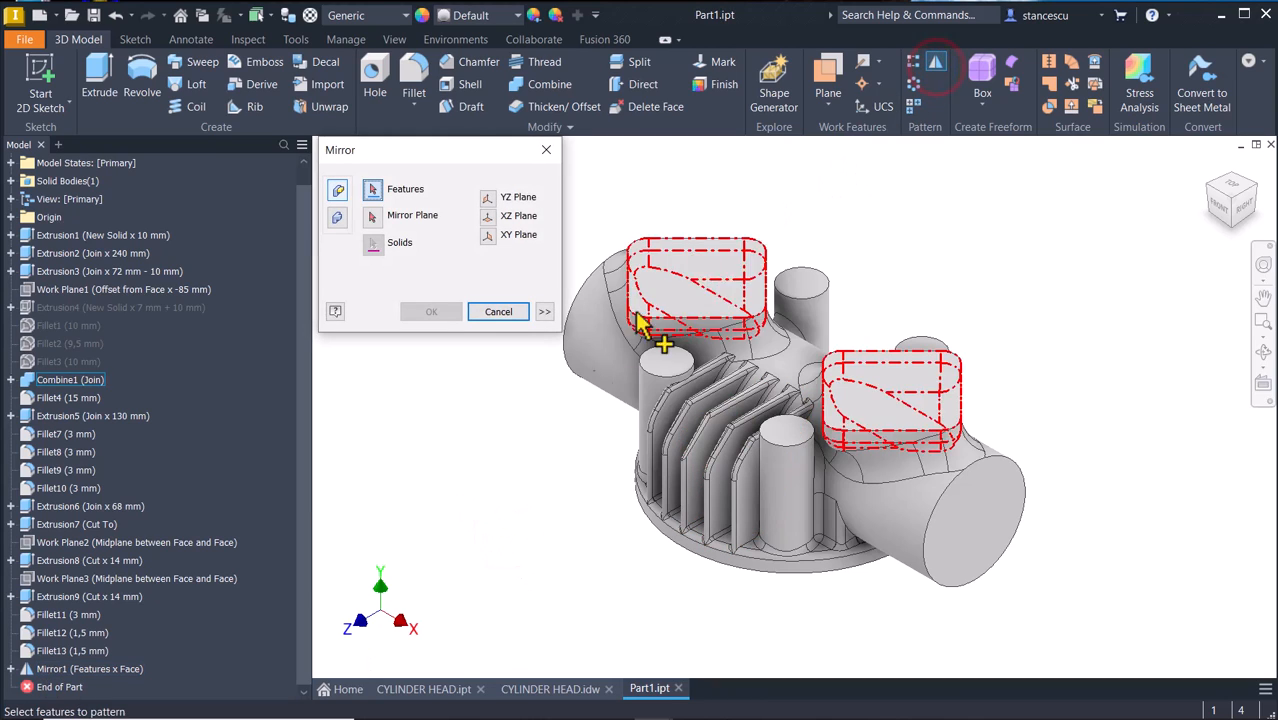
left_click(85, 668)
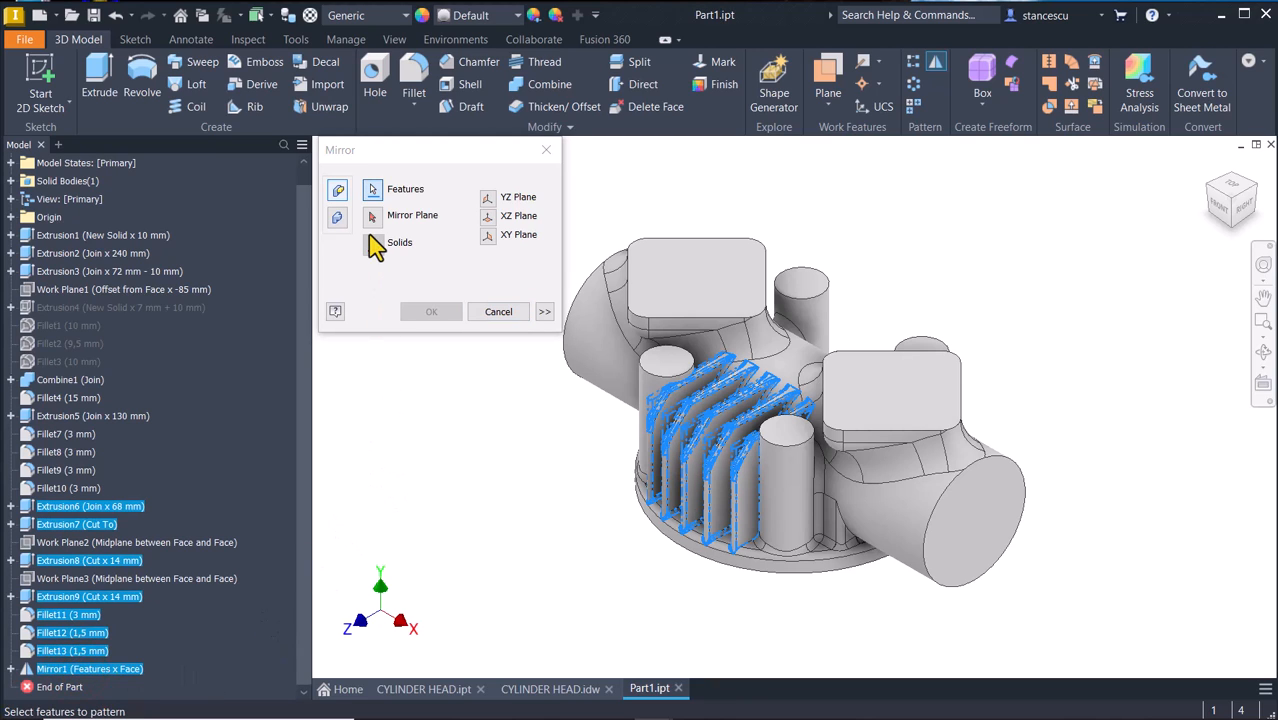
left_click(371, 216)
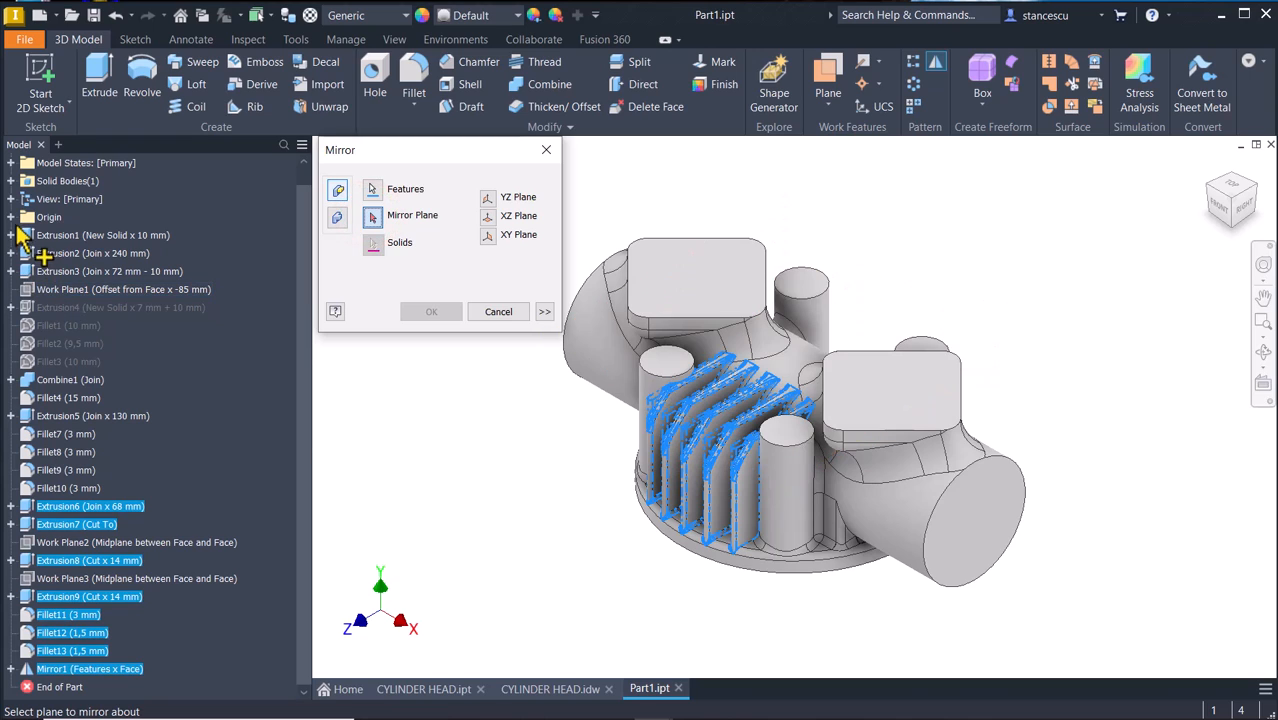
left_click(12, 217)
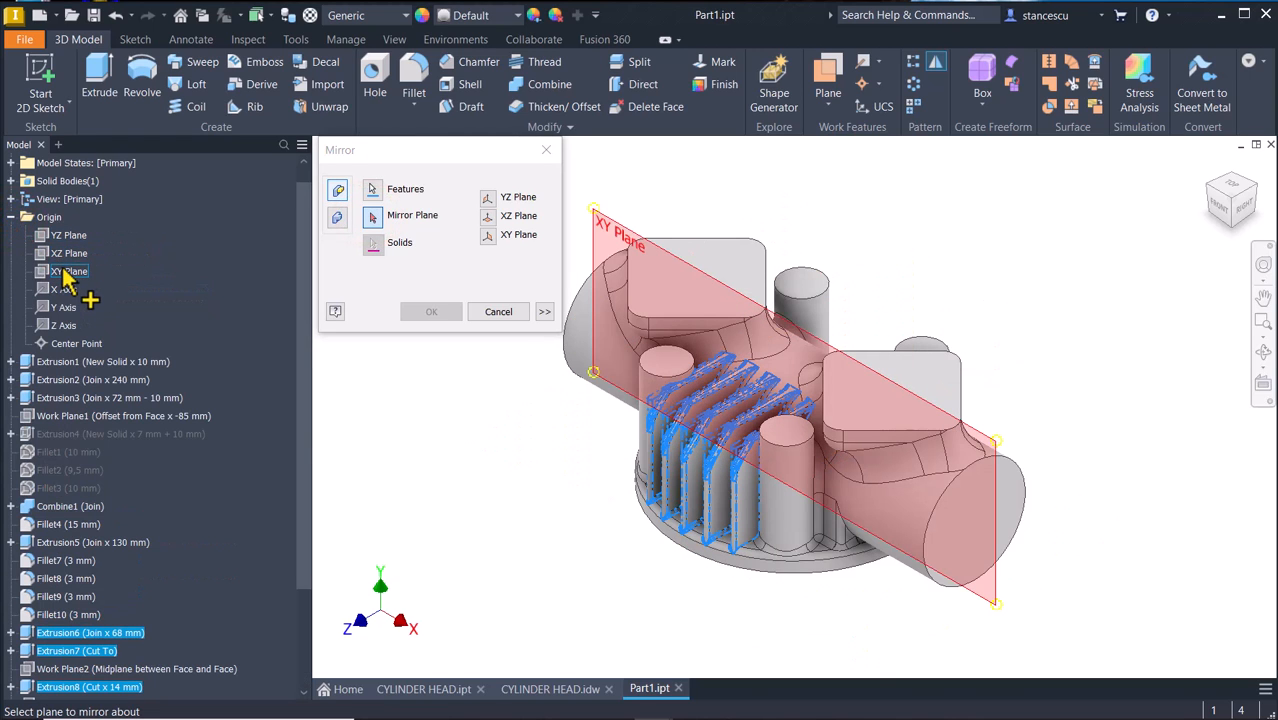
left_click(66, 272)
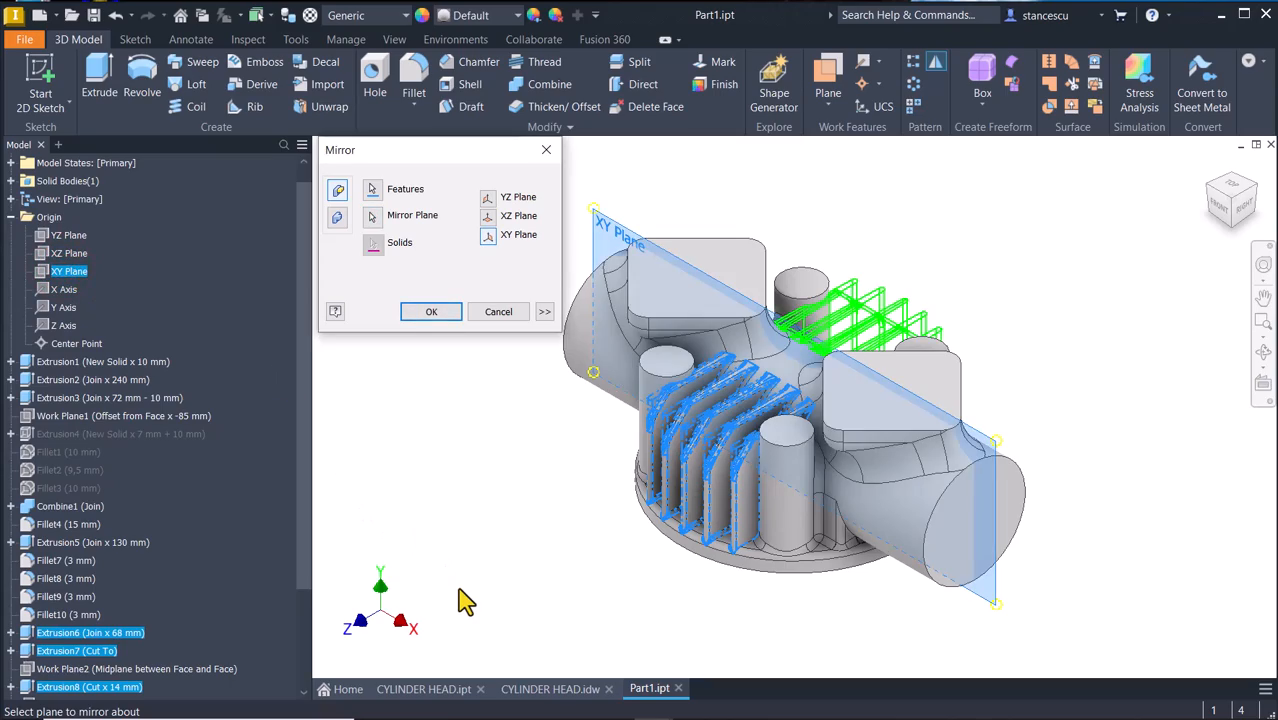
middle_click_drag(459, 590, 500, 572, "shift")
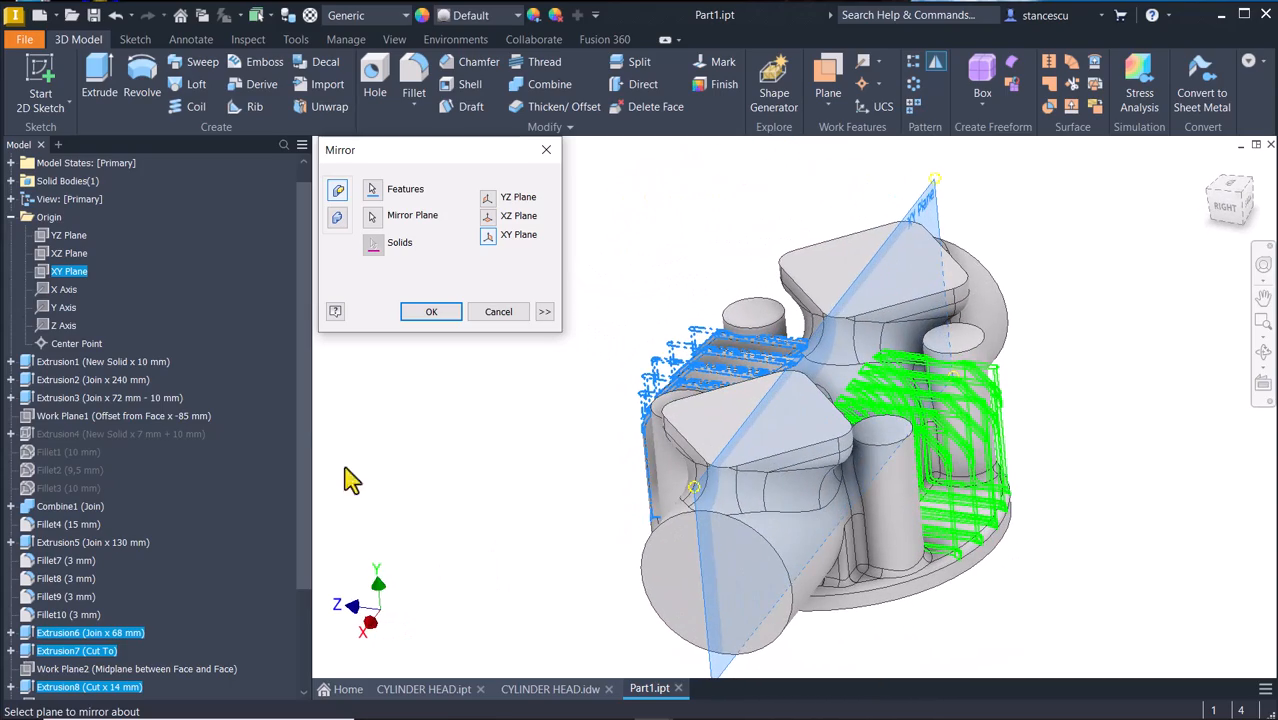
left_click(440, 314)
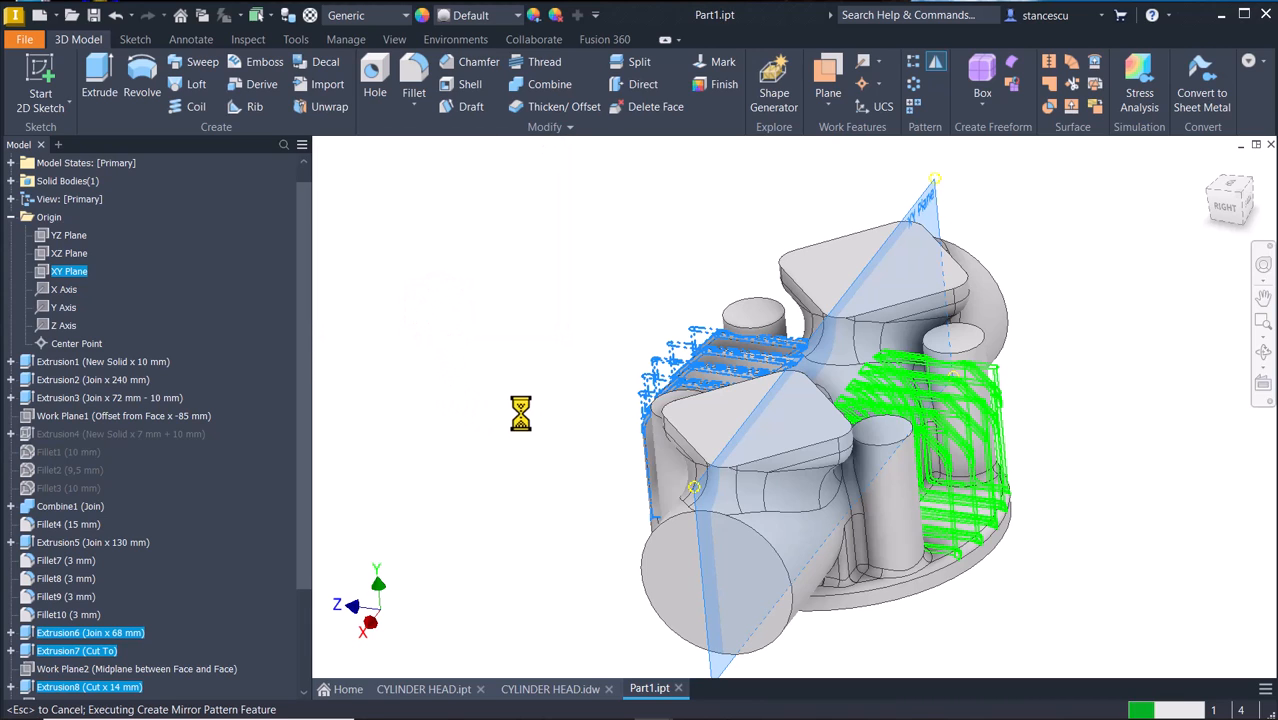
key("F6")
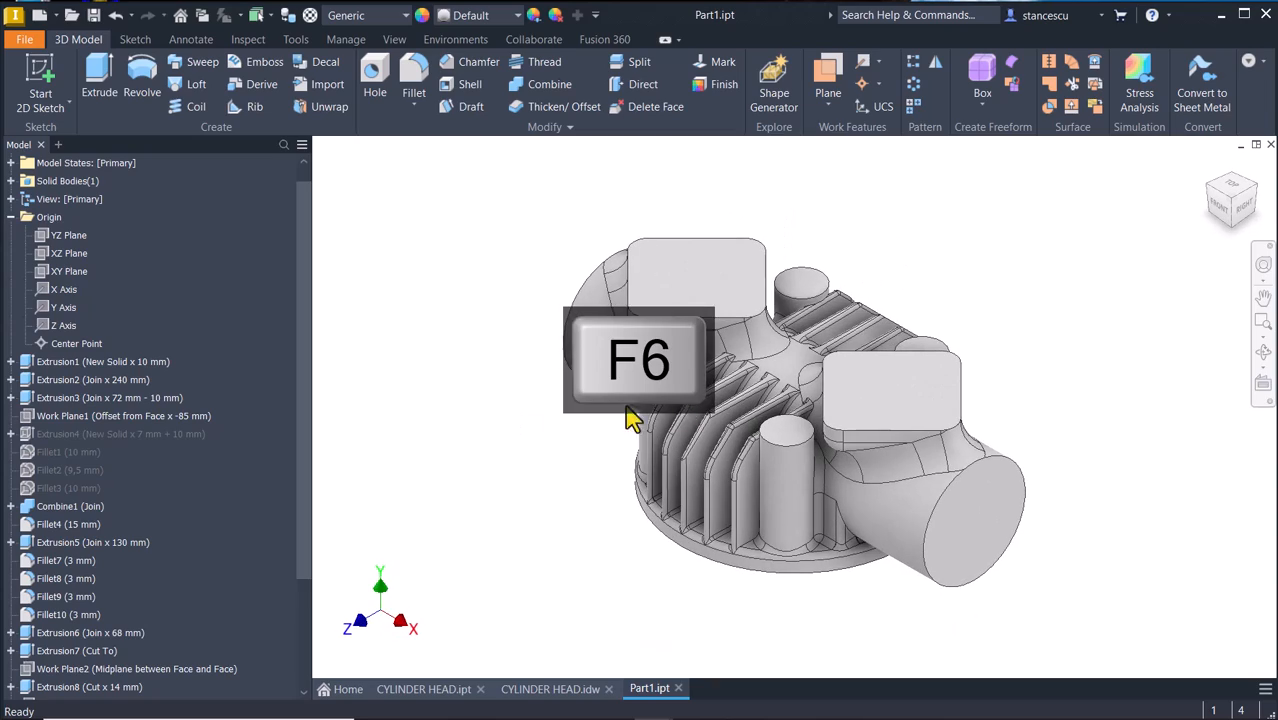
left_click(571, 626)
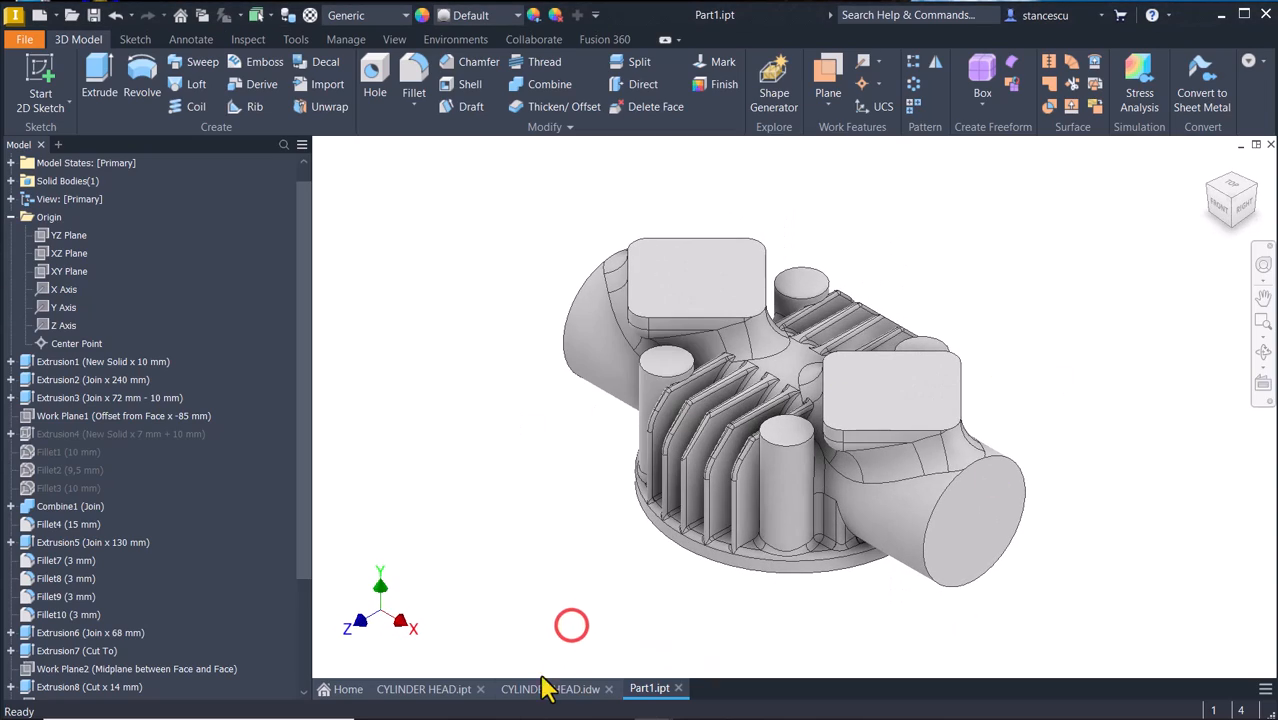
Examine the end bores' thread and the overall length in section A-A, plus the port spacing in the top view, of the CYLINDER HEAD drawing.
left_click(545, 688)
key("Home")
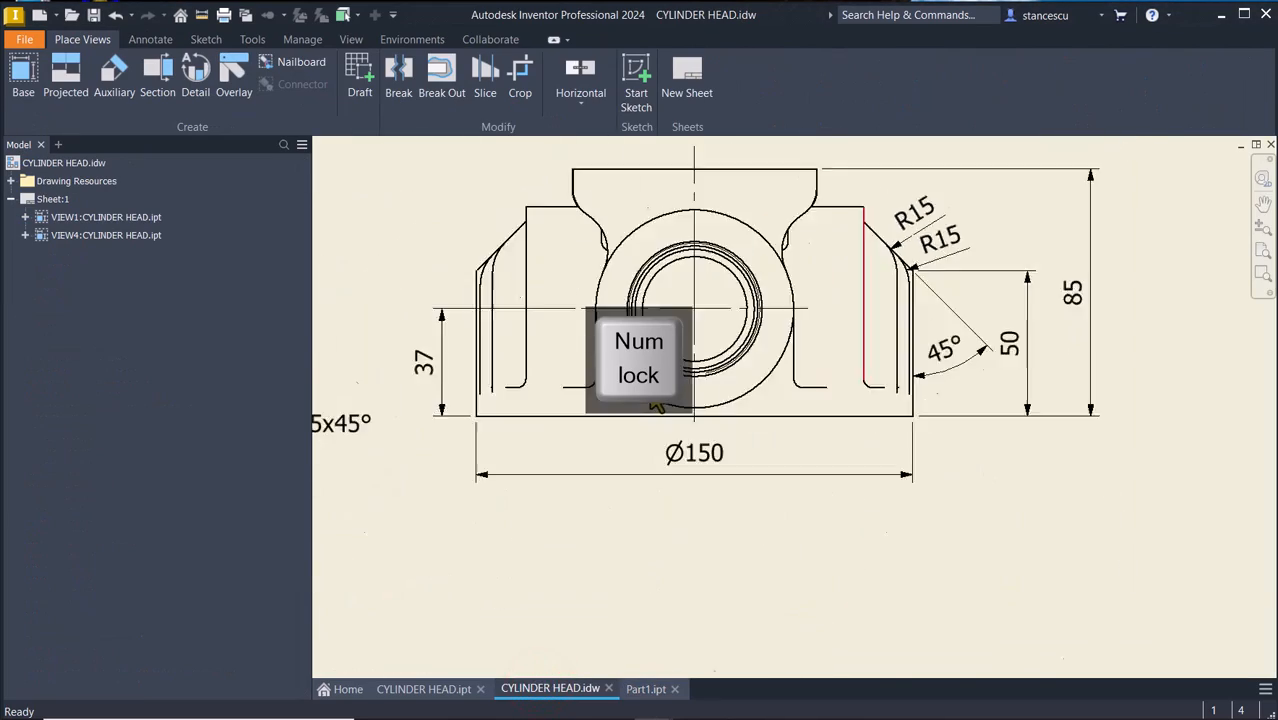
scroll(710, 255, "up", 5)
scroll(709, 247, "up", 3)
mouse_move(829, 257)
middle_mouse_down()
mouse_move(850, 279)
mouse_move(1084, 374)
mouse_move(1031, 359)
middle_mouse_up()
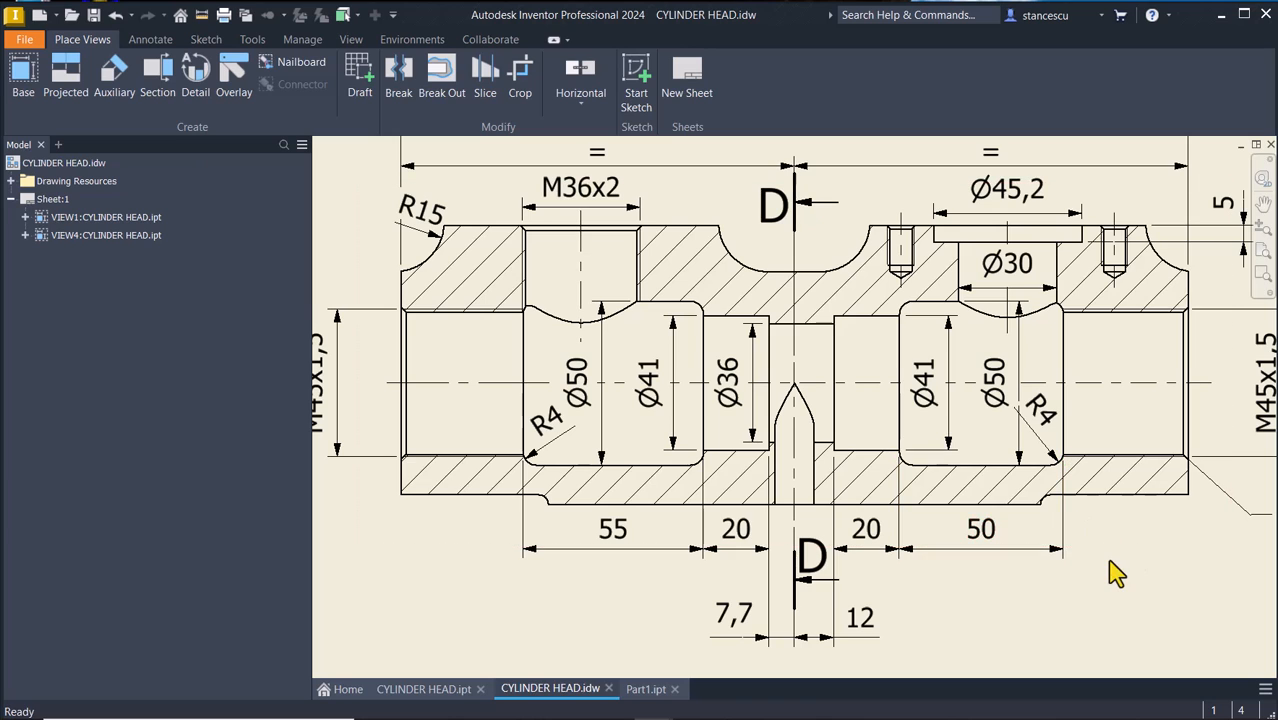
scroll(1117, 573, "down", 3)
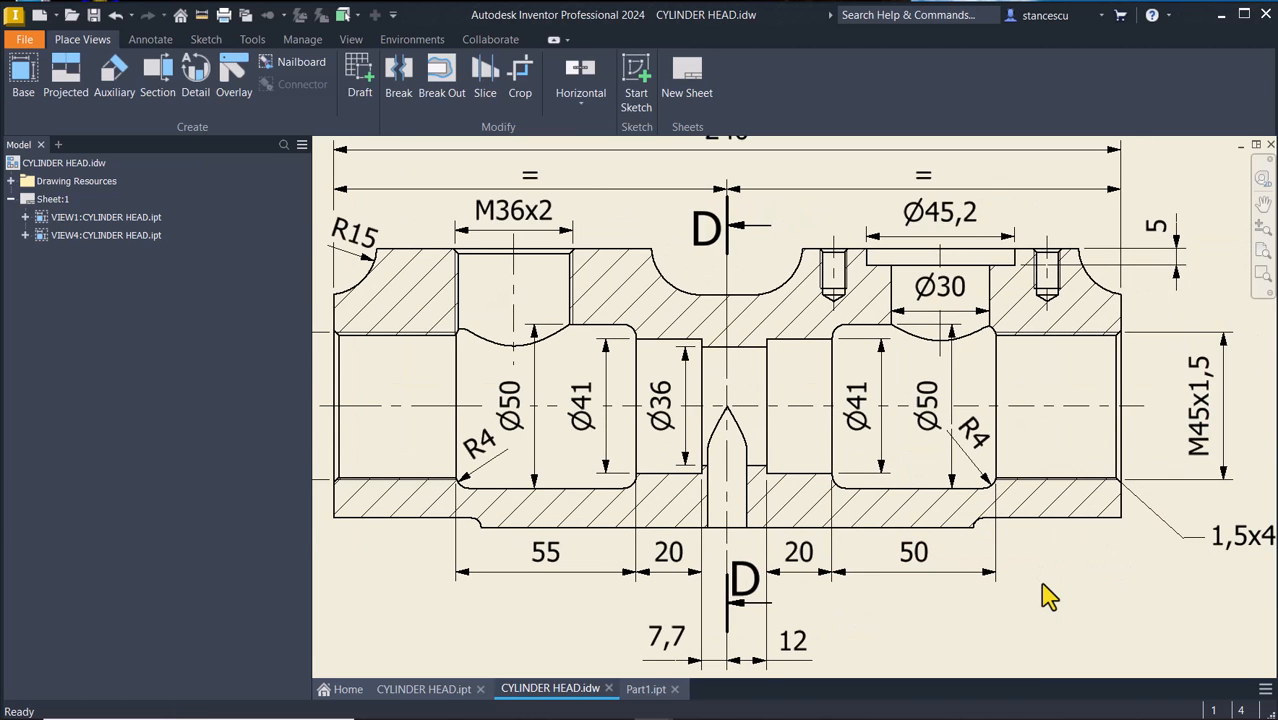
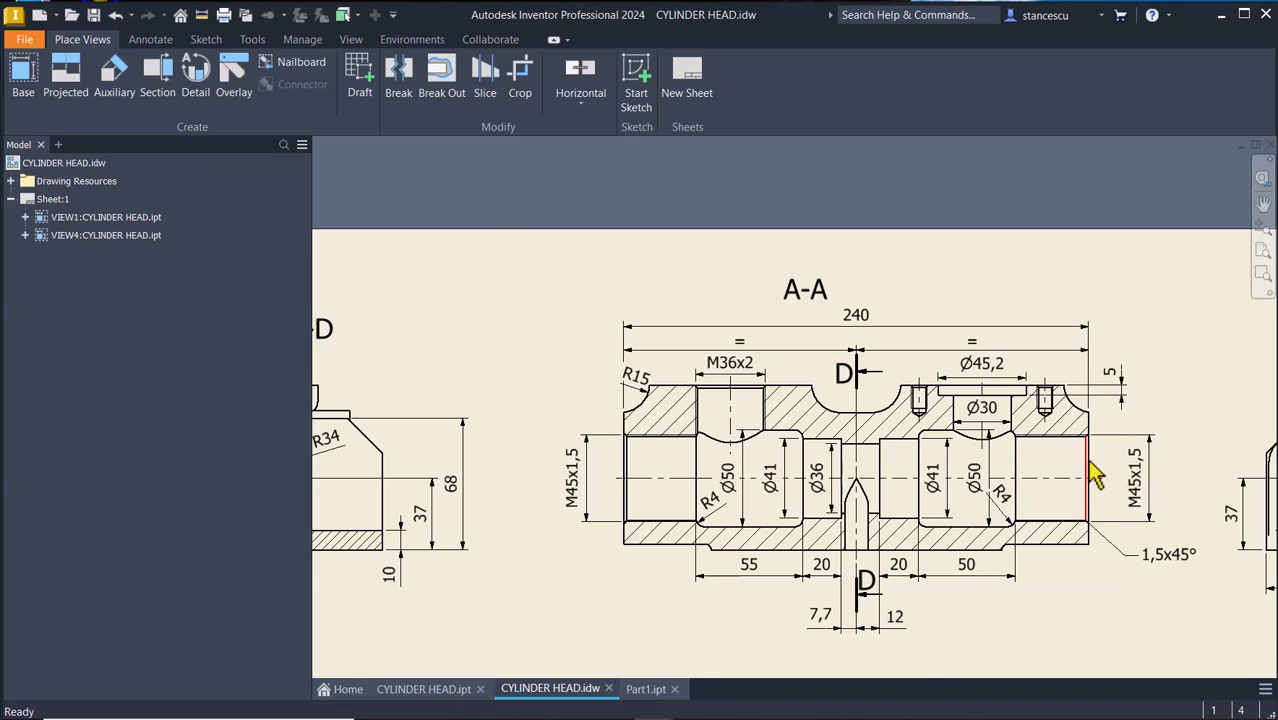
scroll(1098, 480, "up", 3)
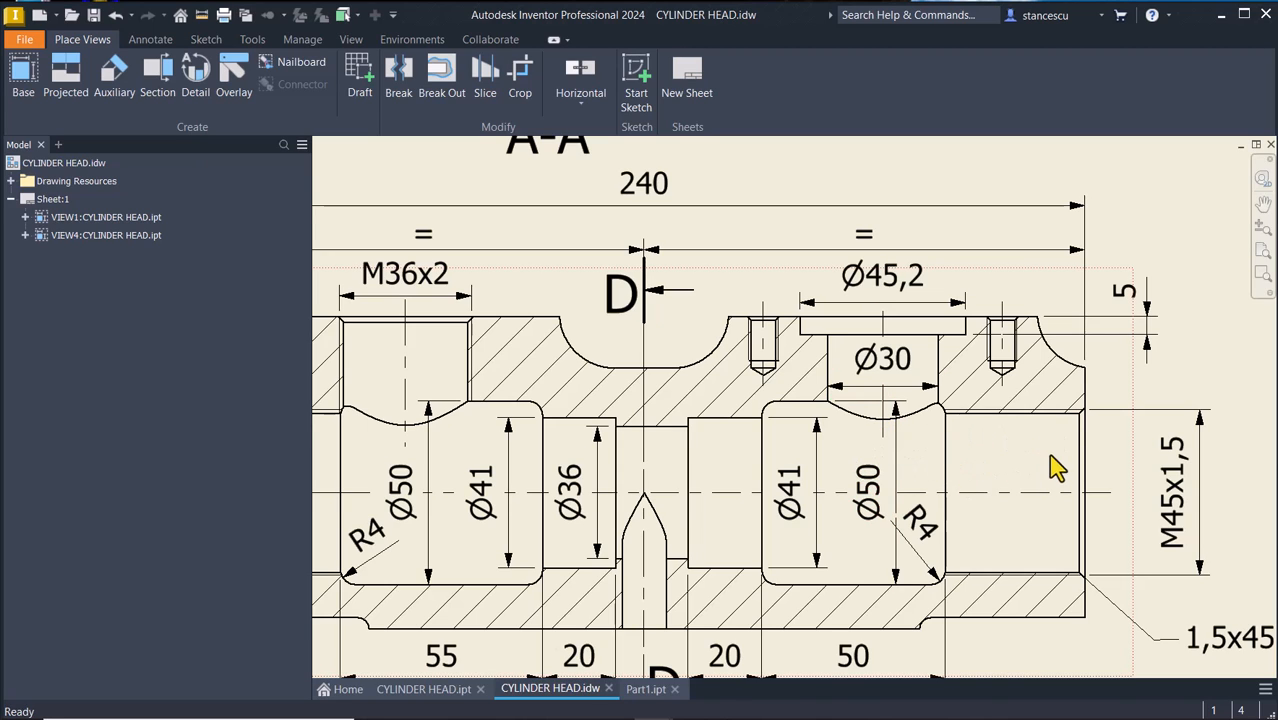
scroll(1055, 470, "up", 2)
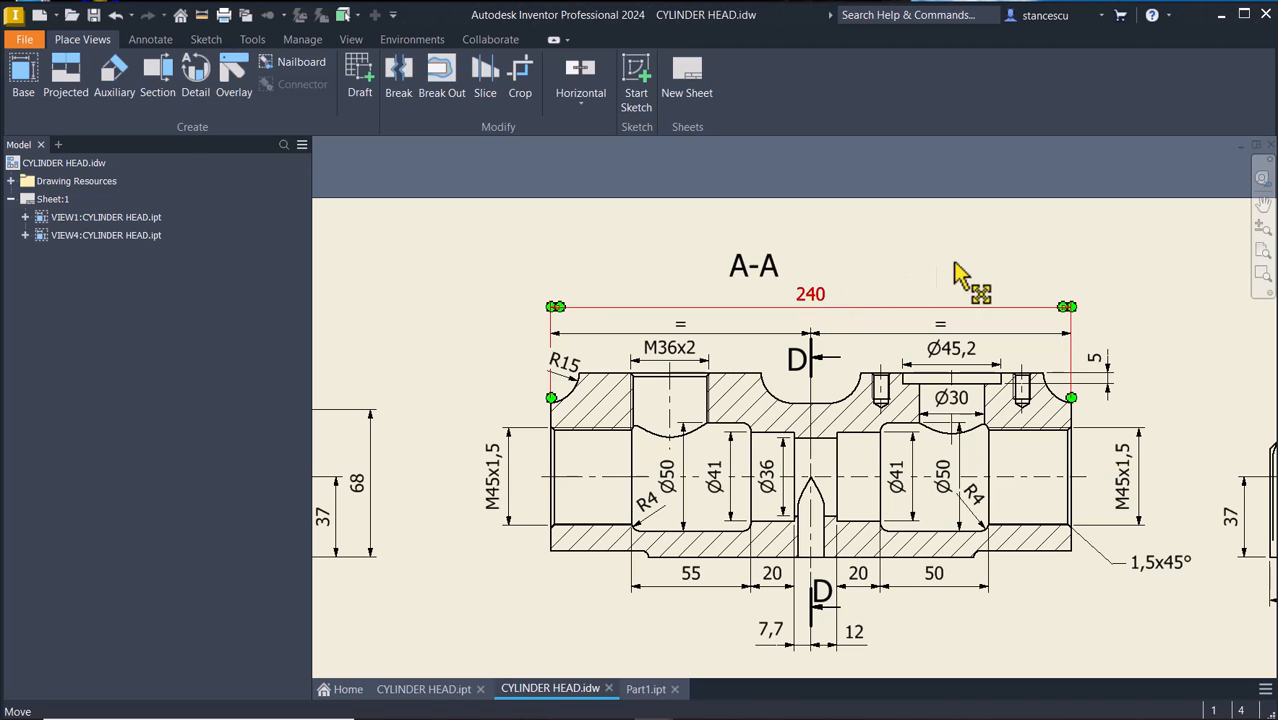
middle_click_drag(1007, 500, 1010, 218)
mouse_move(1007, 552)
middle_mouse_down()
mouse_move(1005, 375)
mouse_move(972, 282)
middle_mouse_up()
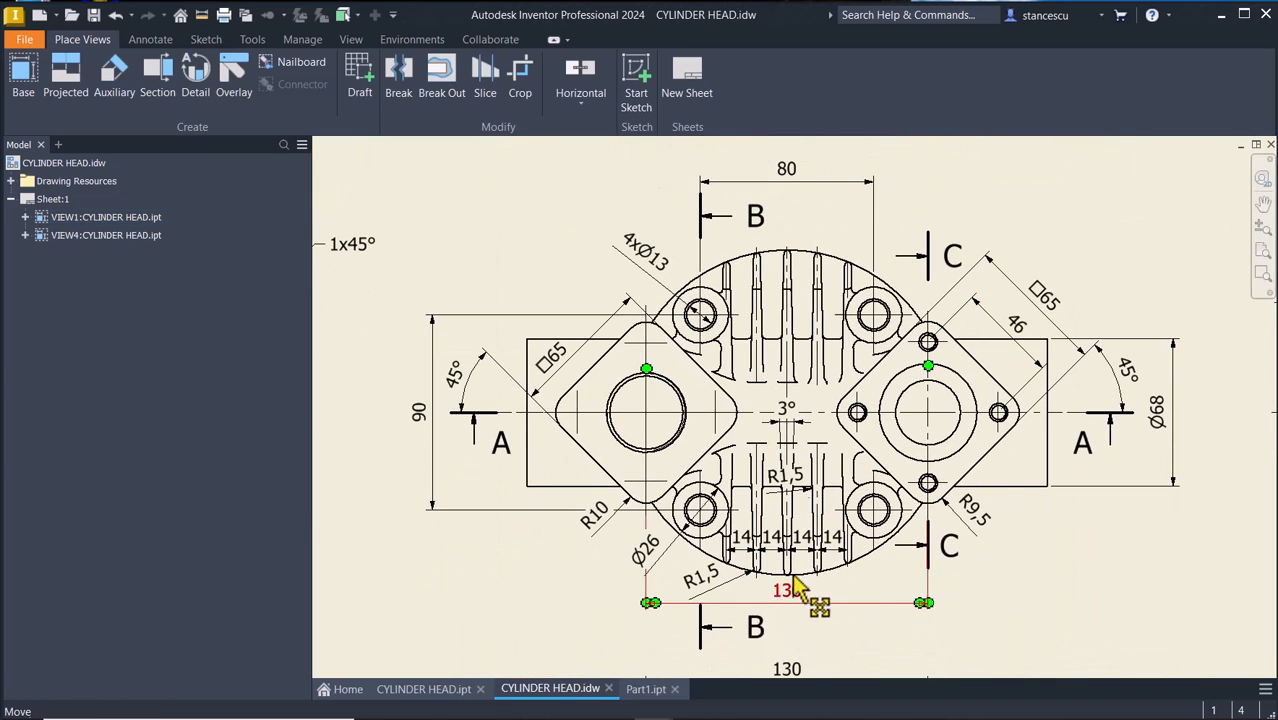
middle_click_drag(970, 251, 968, 508)
middle_click_drag(952, 202, 950, 410)
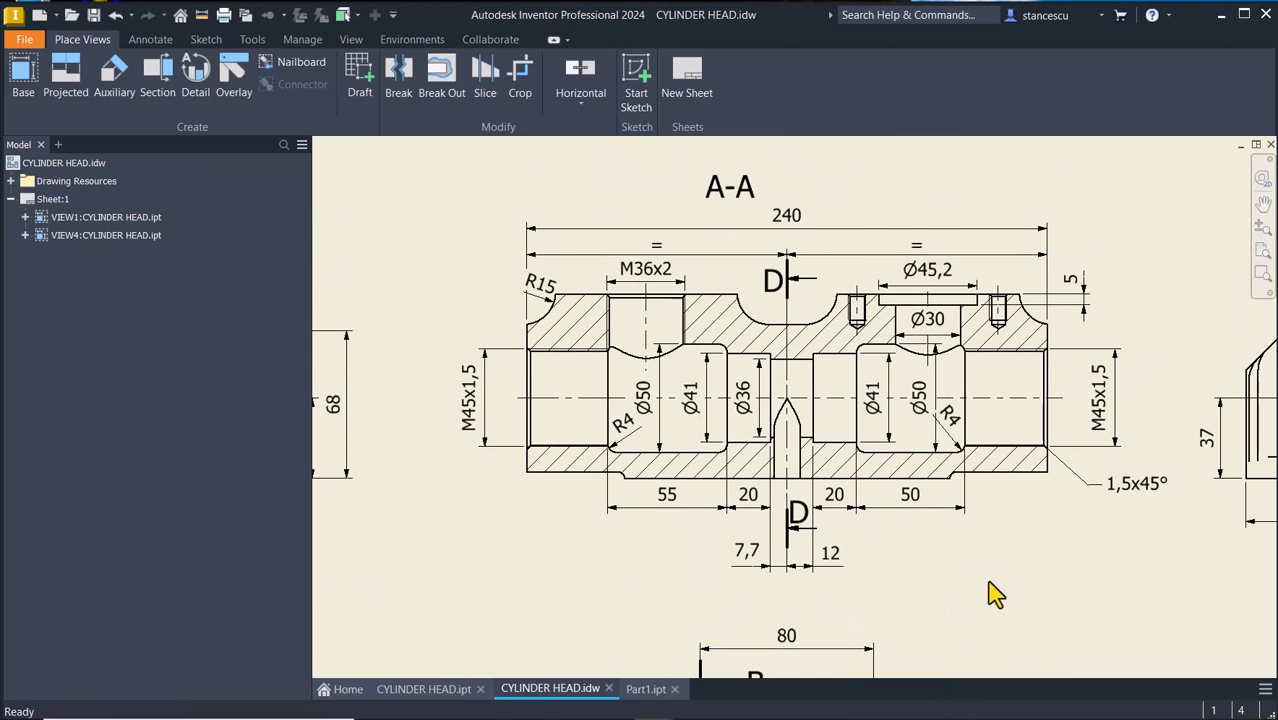
key("Num_Lock")
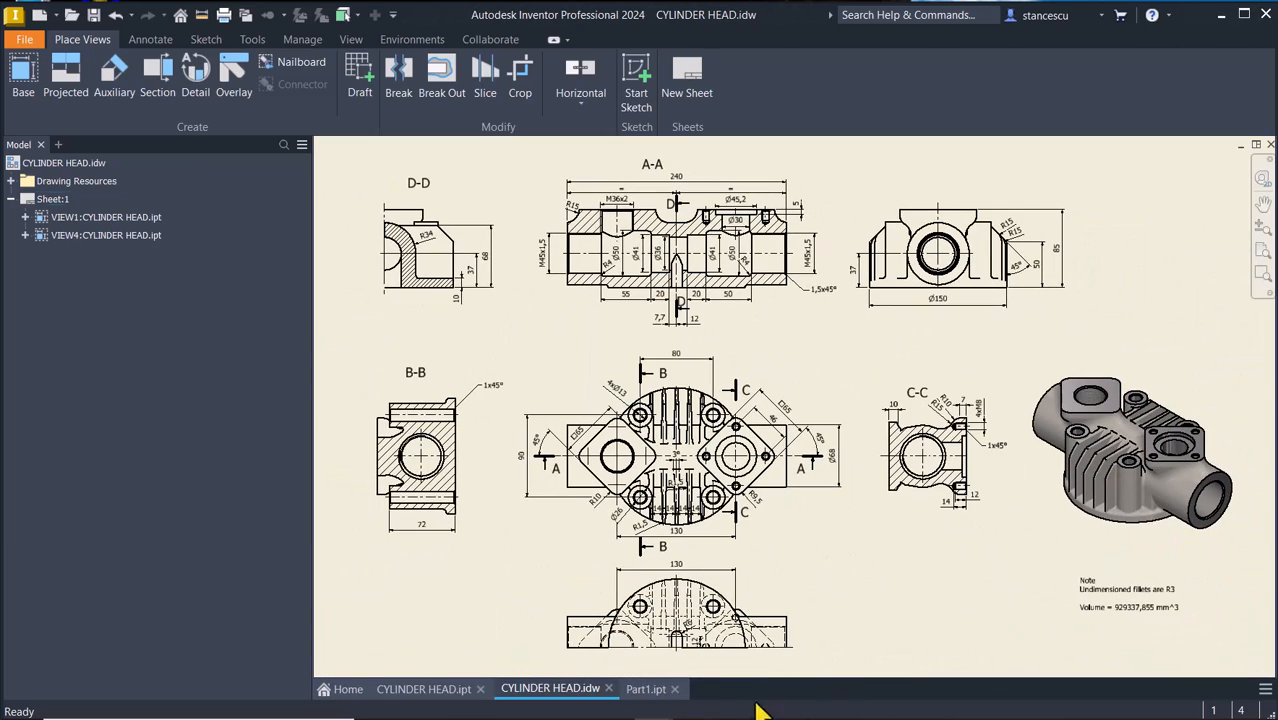
In Part1, place a hole on the solid flat end face of the right-hand horizontal cylinder, concentric with the face's circular edge.
left_click(643, 690)
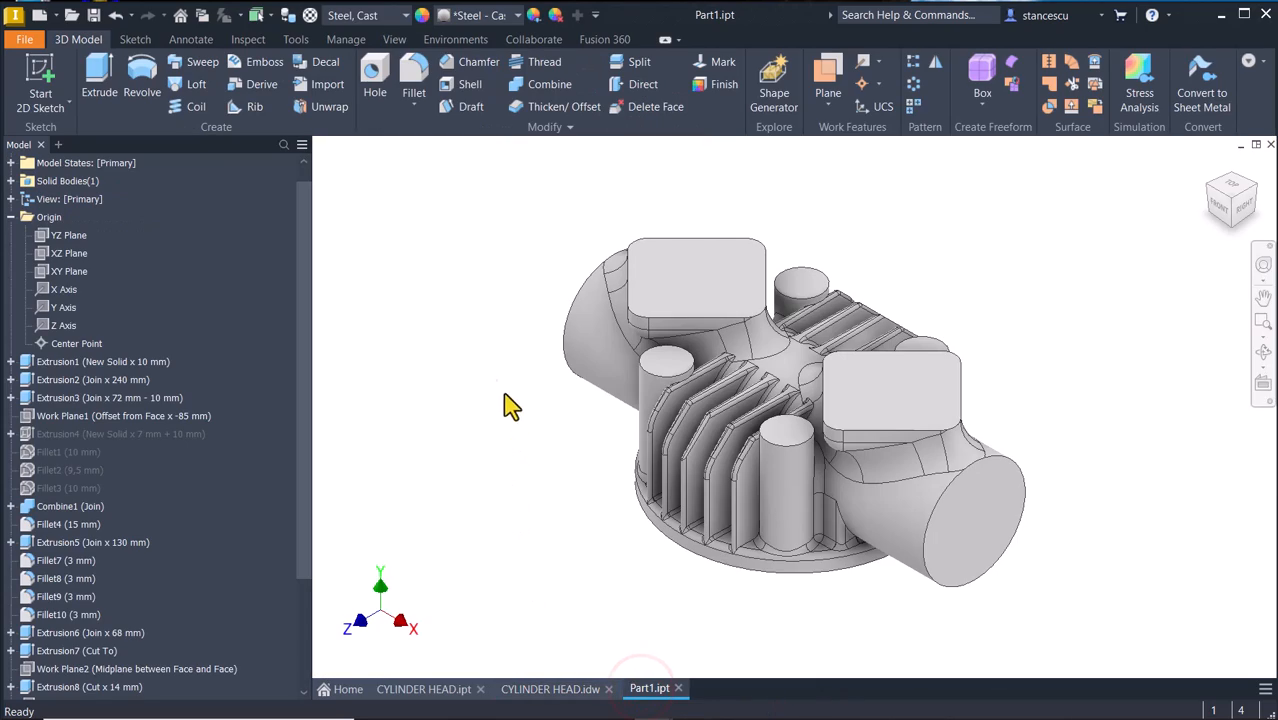
left_click(374, 68)
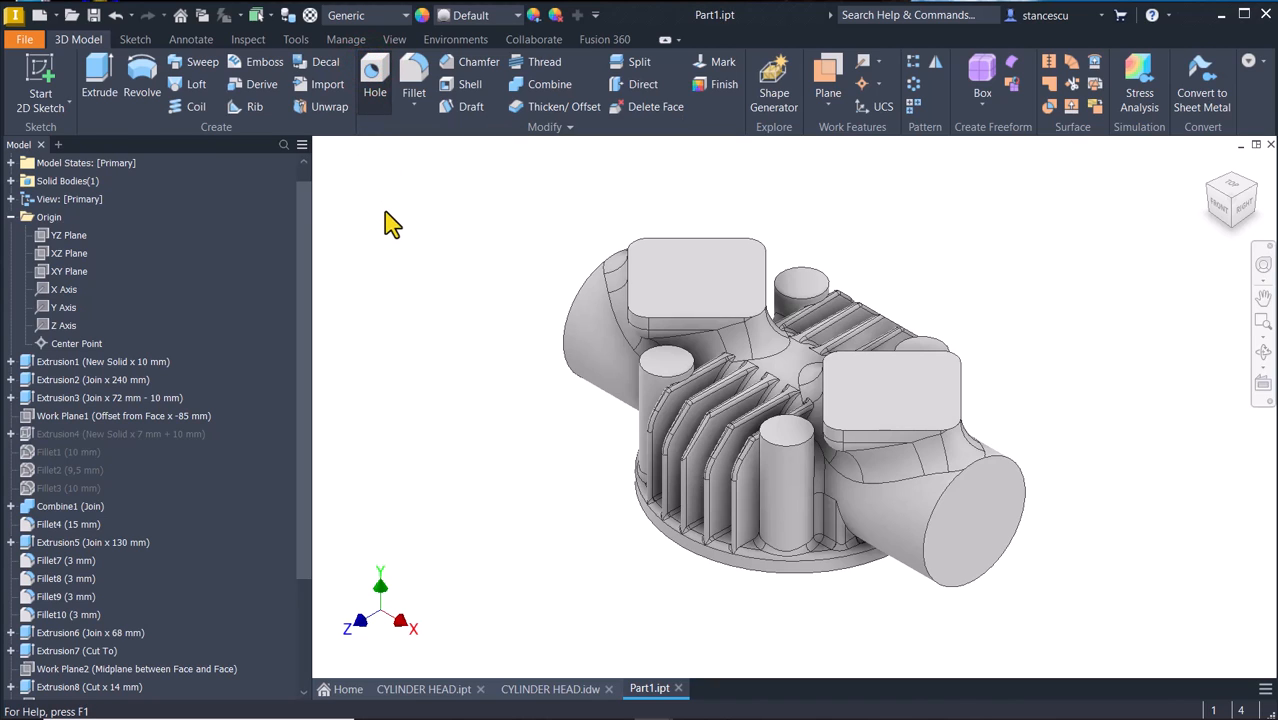
left_click(1006, 531)
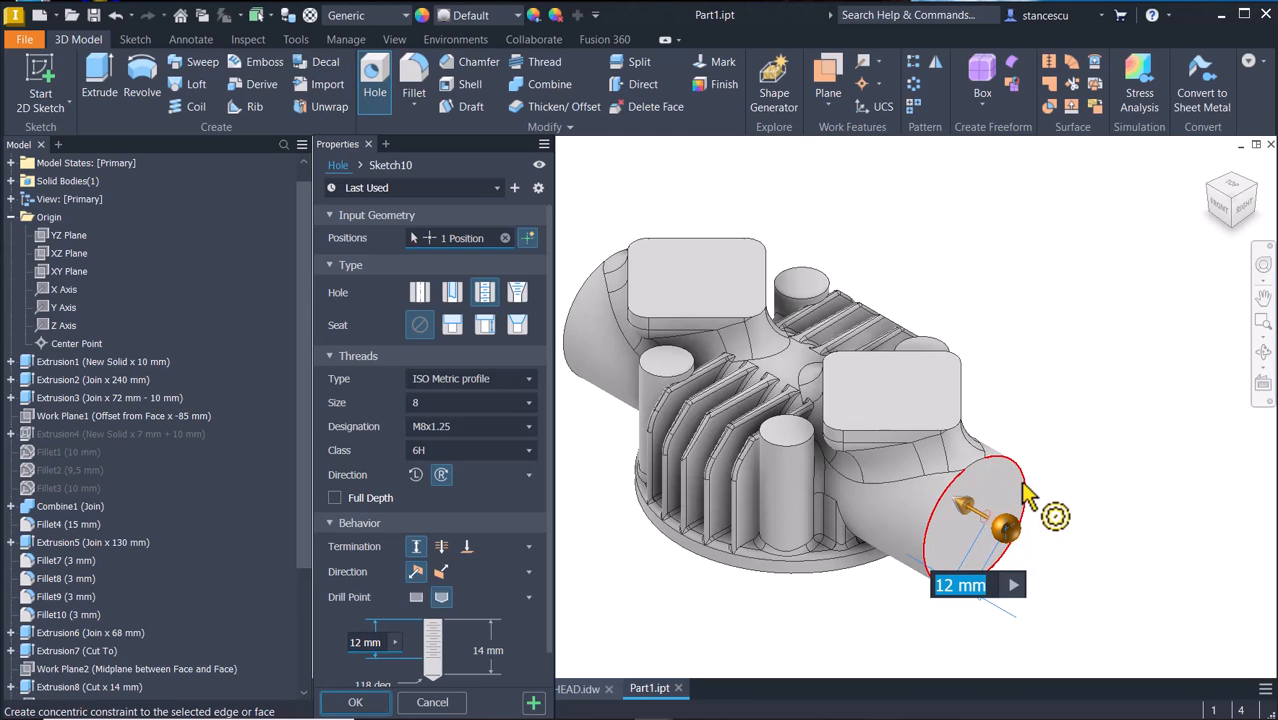
left_click(1022, 484)
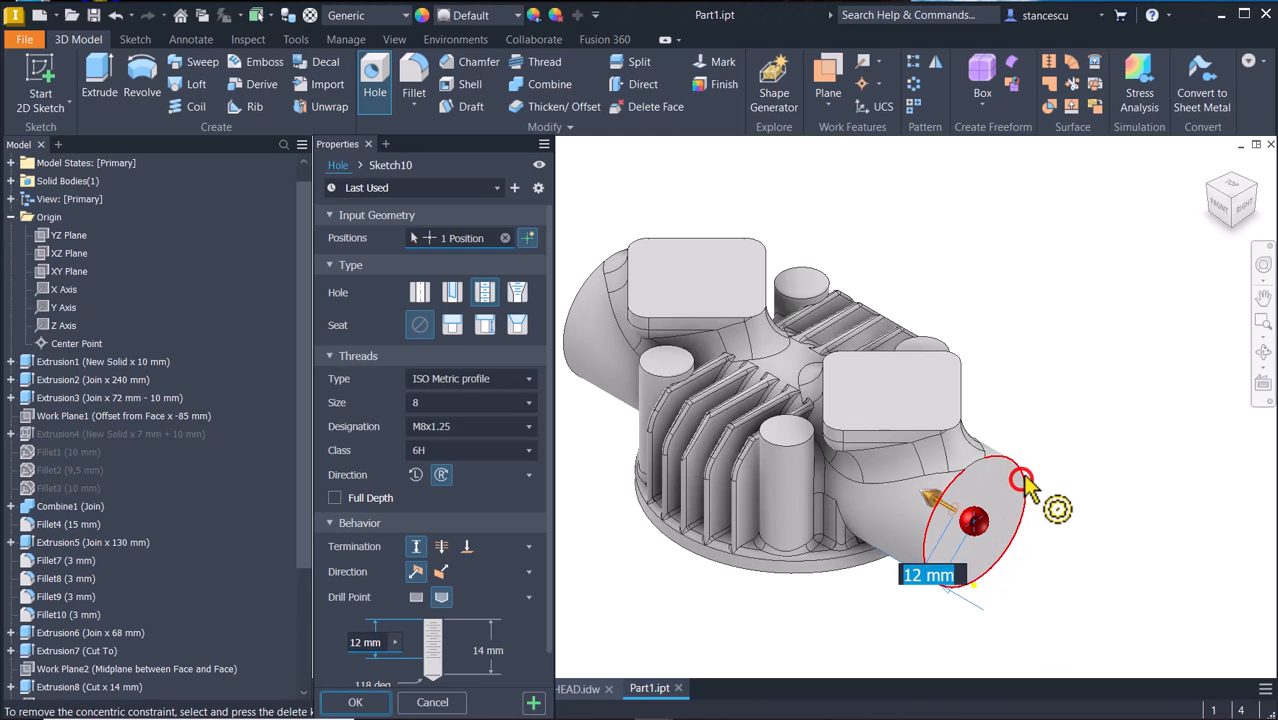
Make the hole a tapped ISO Metric profile hole of size 45 with designation M45x1.5.
left_click(482, 297)
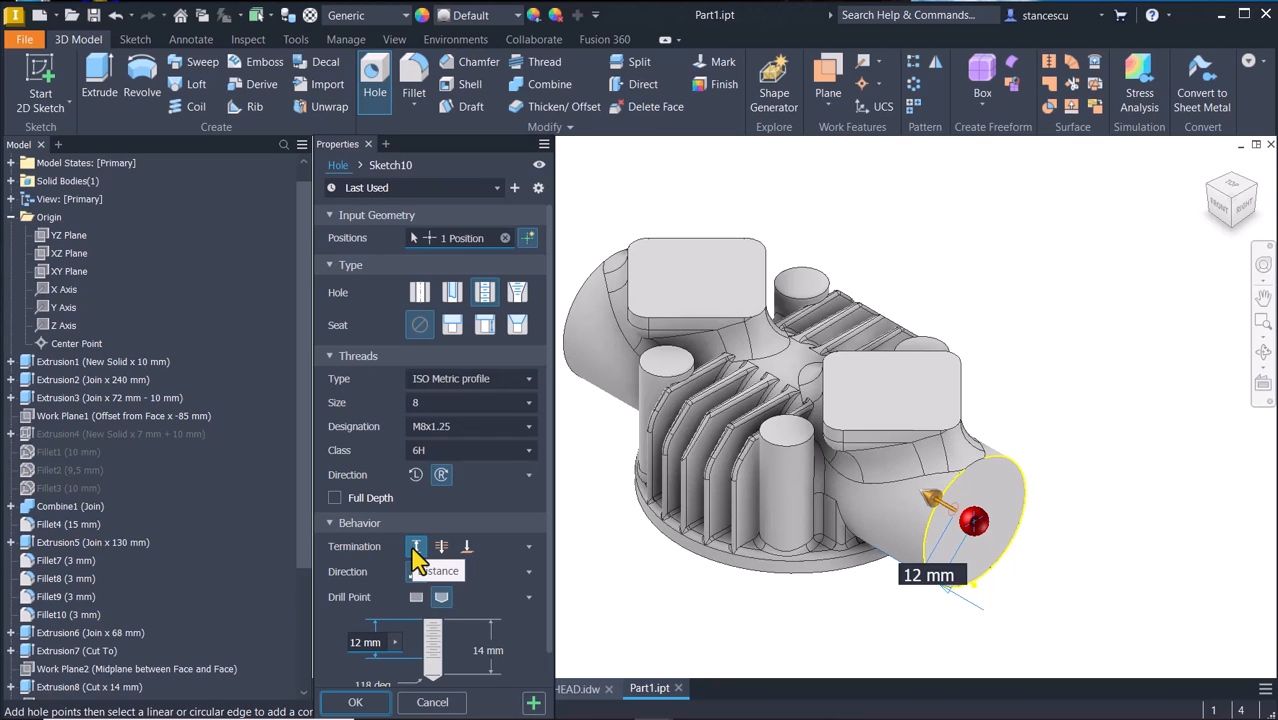
left_click(484, 432)
left_click(476, 410)
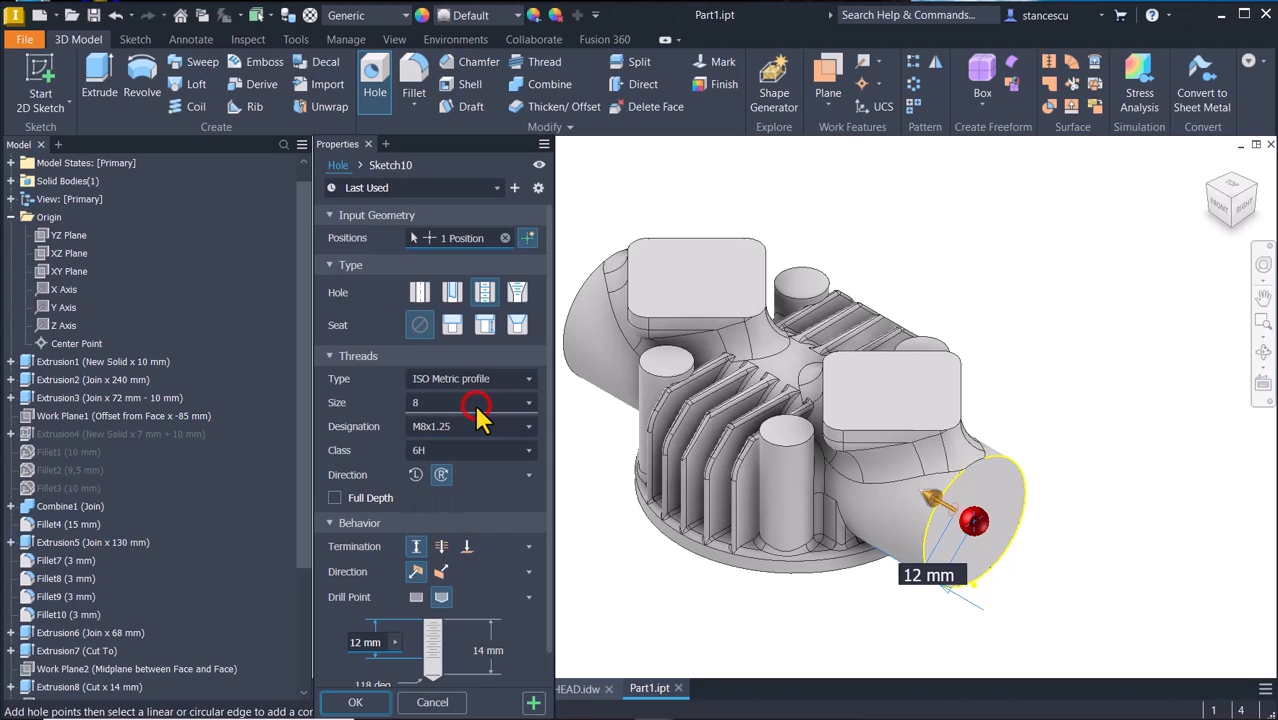
left_click(477, 410)
scroll(492, 485, "down", 3)
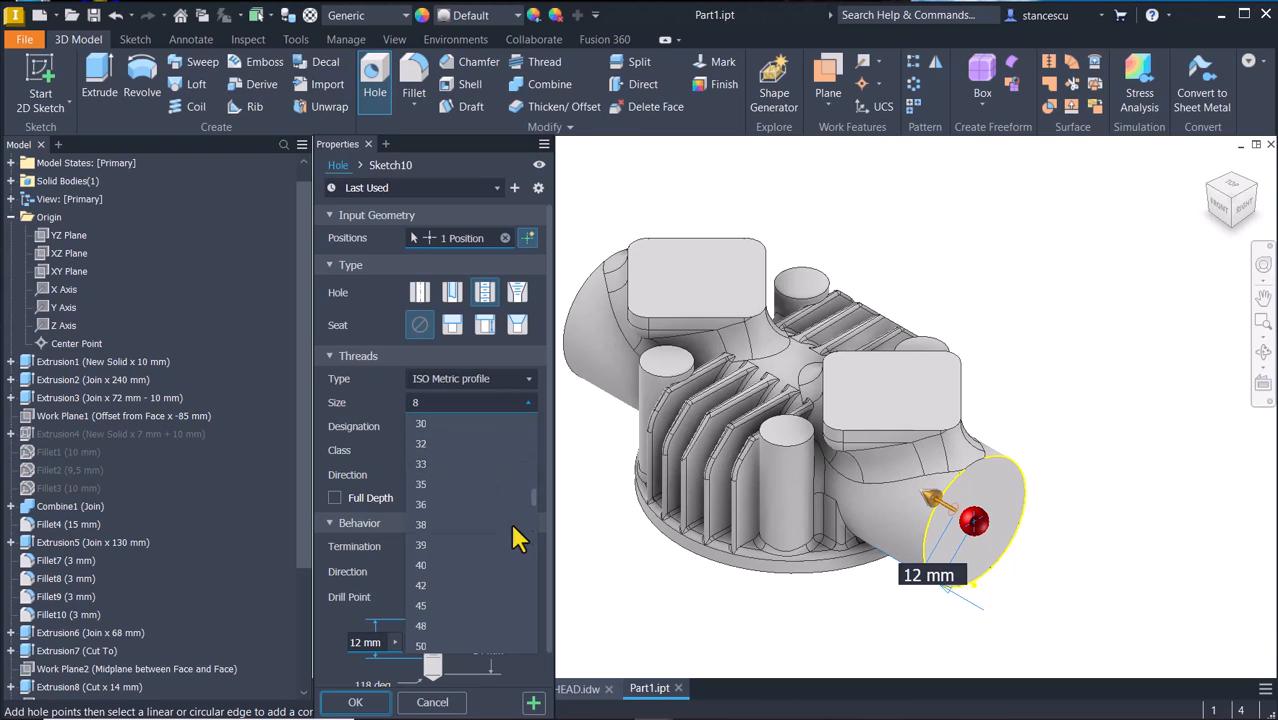
left_click(420, 607)
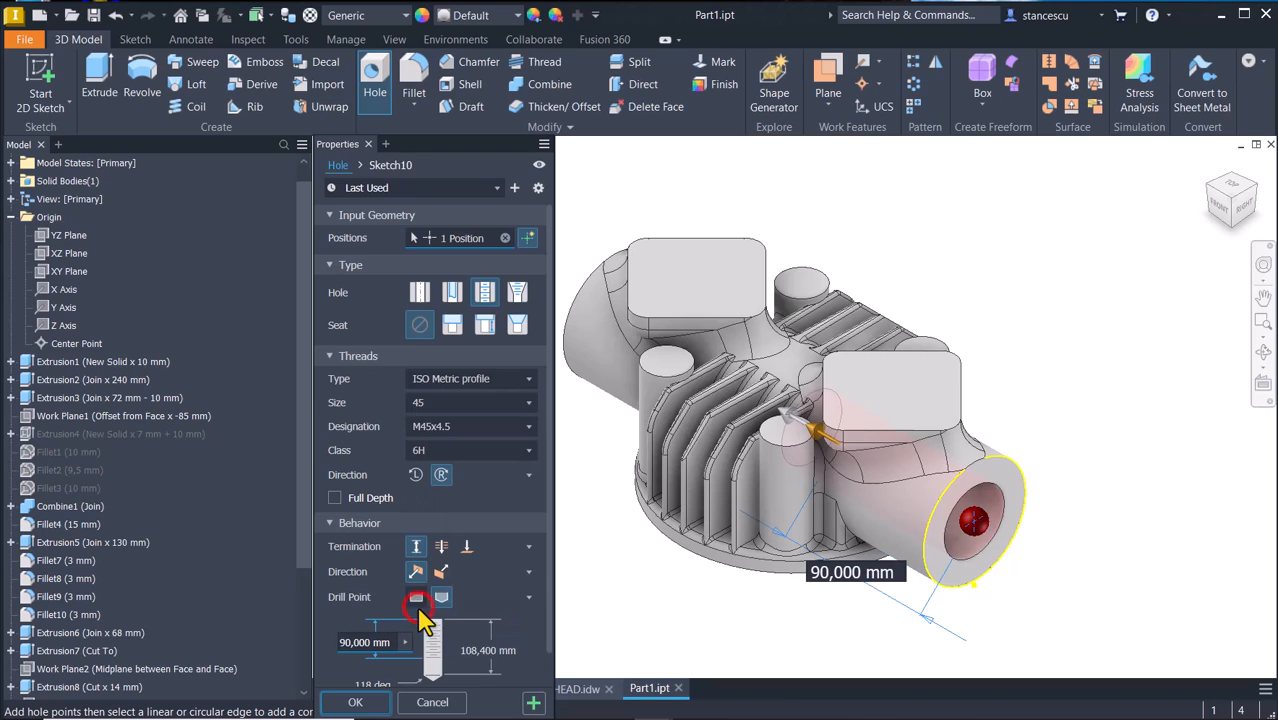
left_click(451, 426)
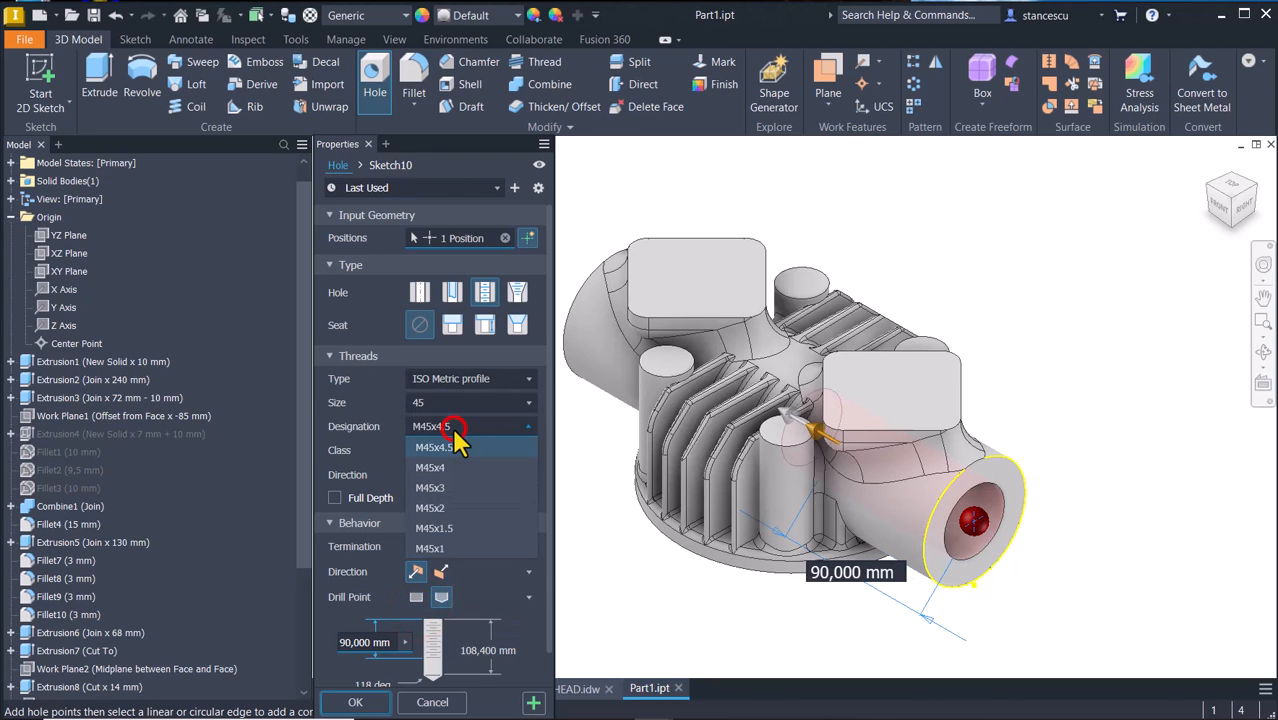
left_click(453, 530)
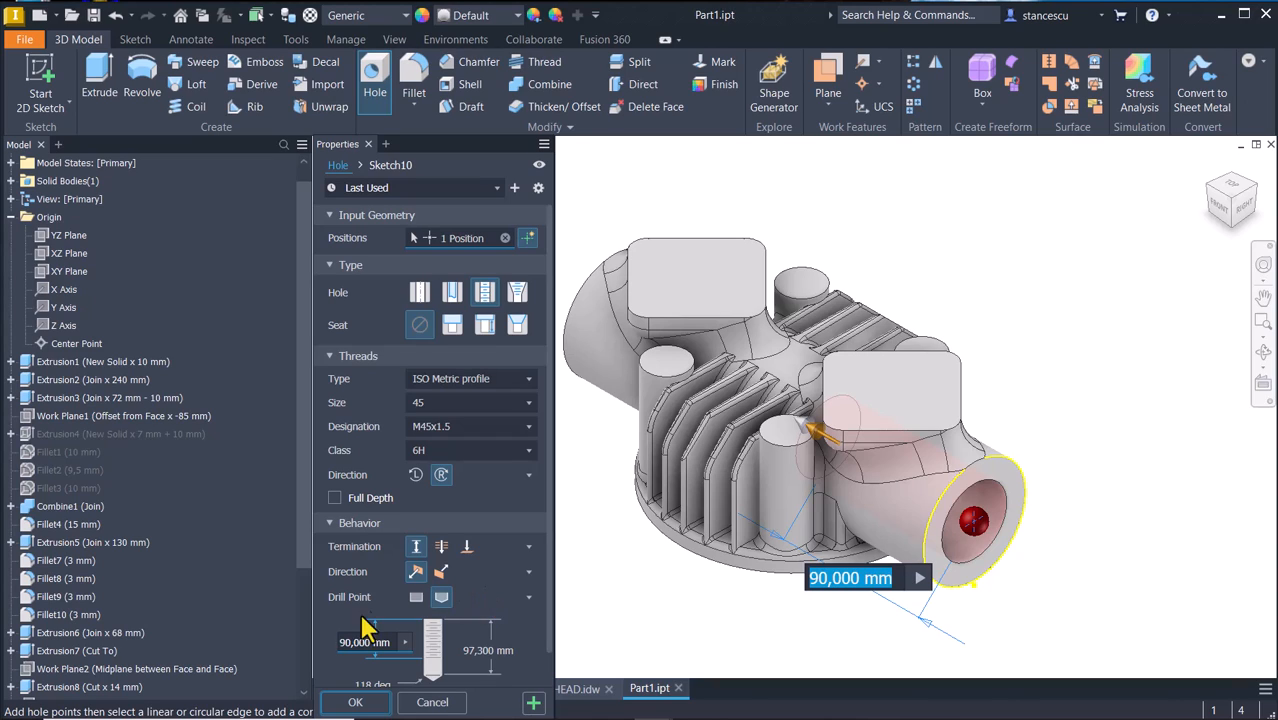
Thread the hole over its full depth, set the depth to (240-130)/2, and create the hole.
left_click(334, 497)
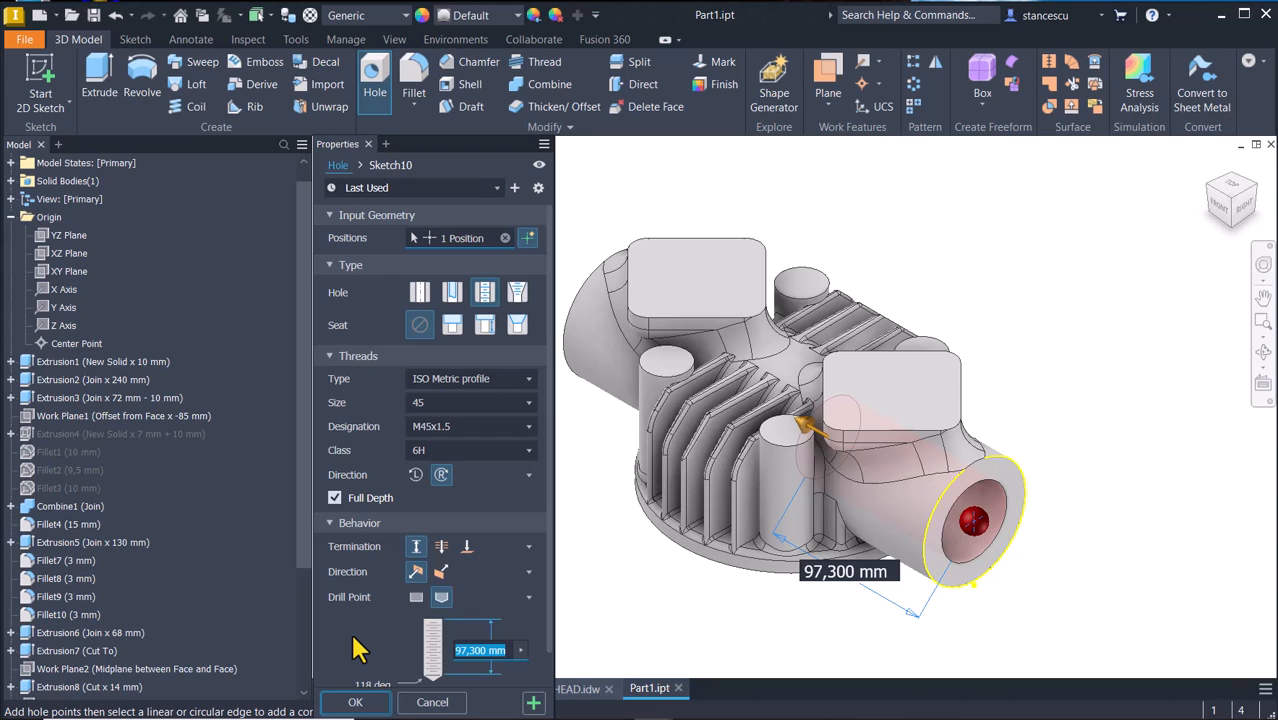
type("(")
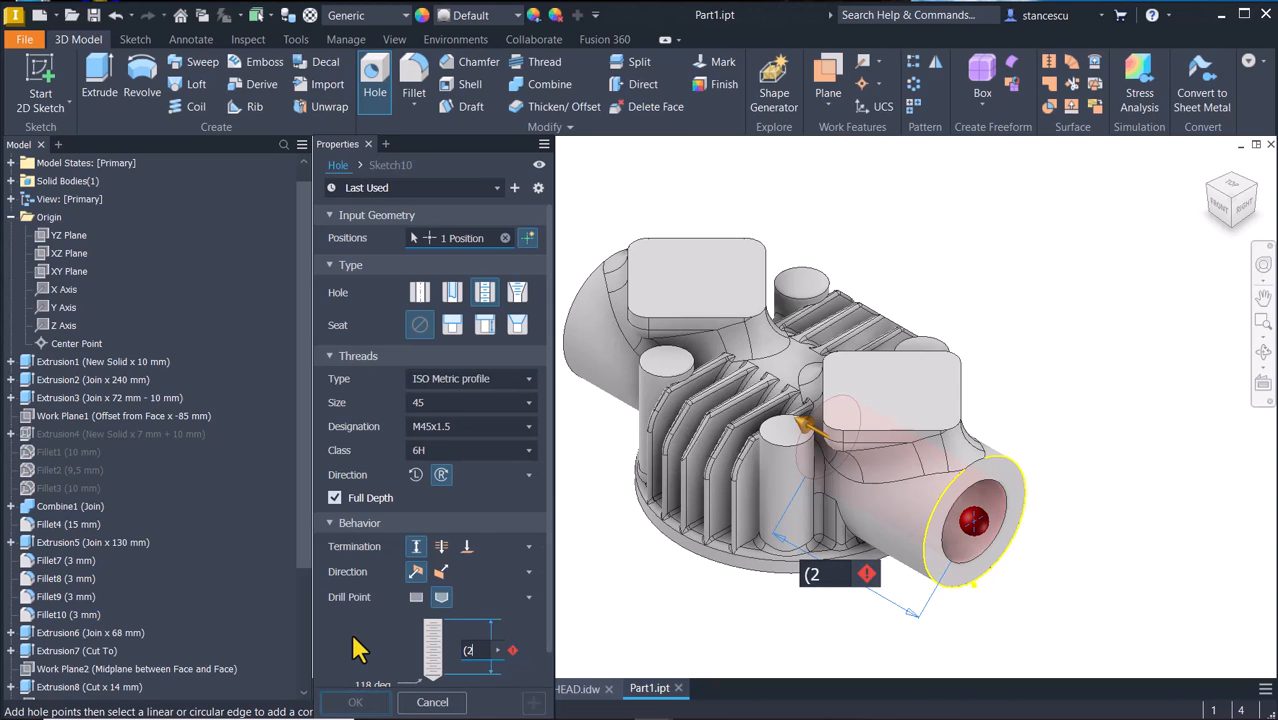
type("240-130)")
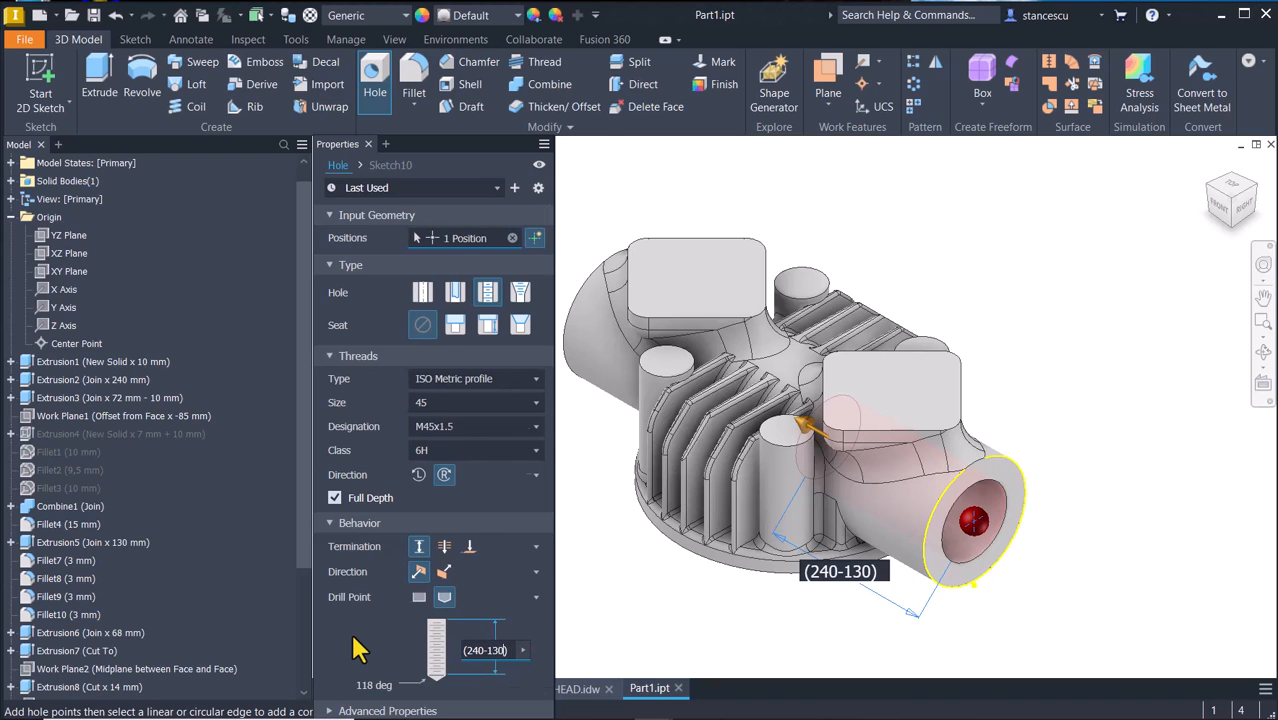
type("/2")
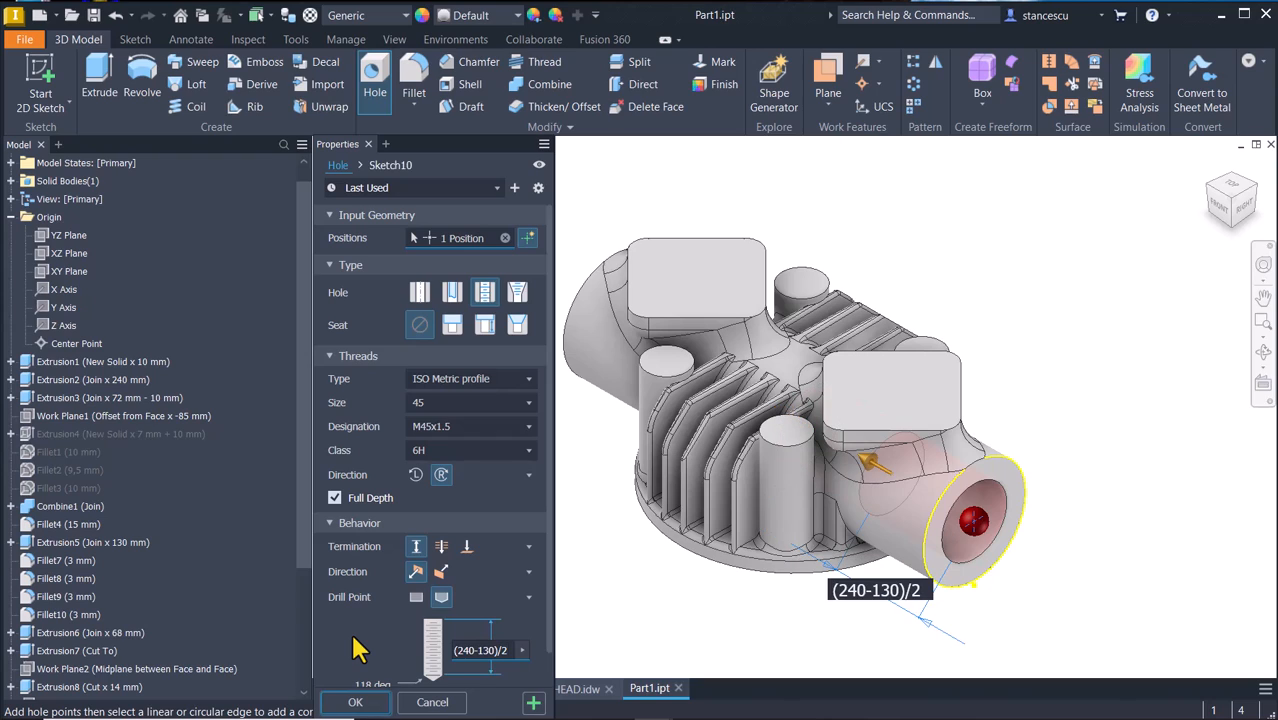
left_click(356, 702)
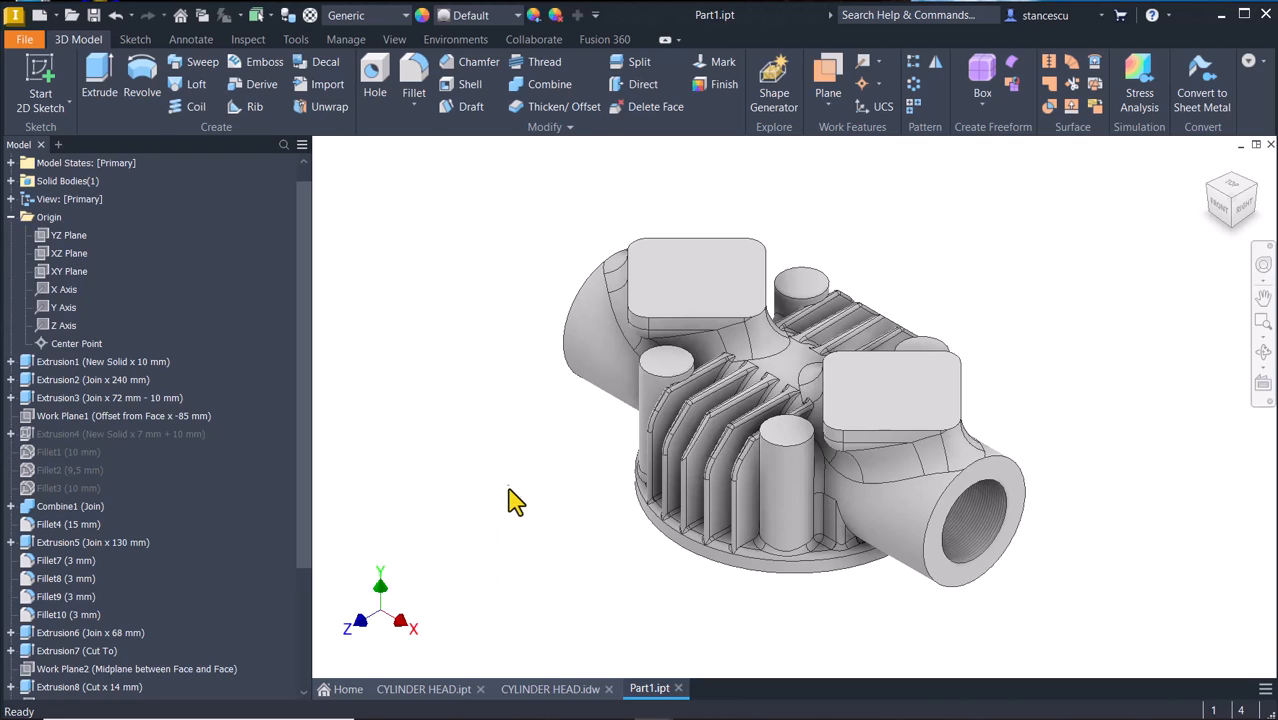
Create the same full-depth M45x1.5 tapped hole, (240-130)/2 deep, concentric on the opposite end face of the horizontal cylinder.
left_click(377, 82)
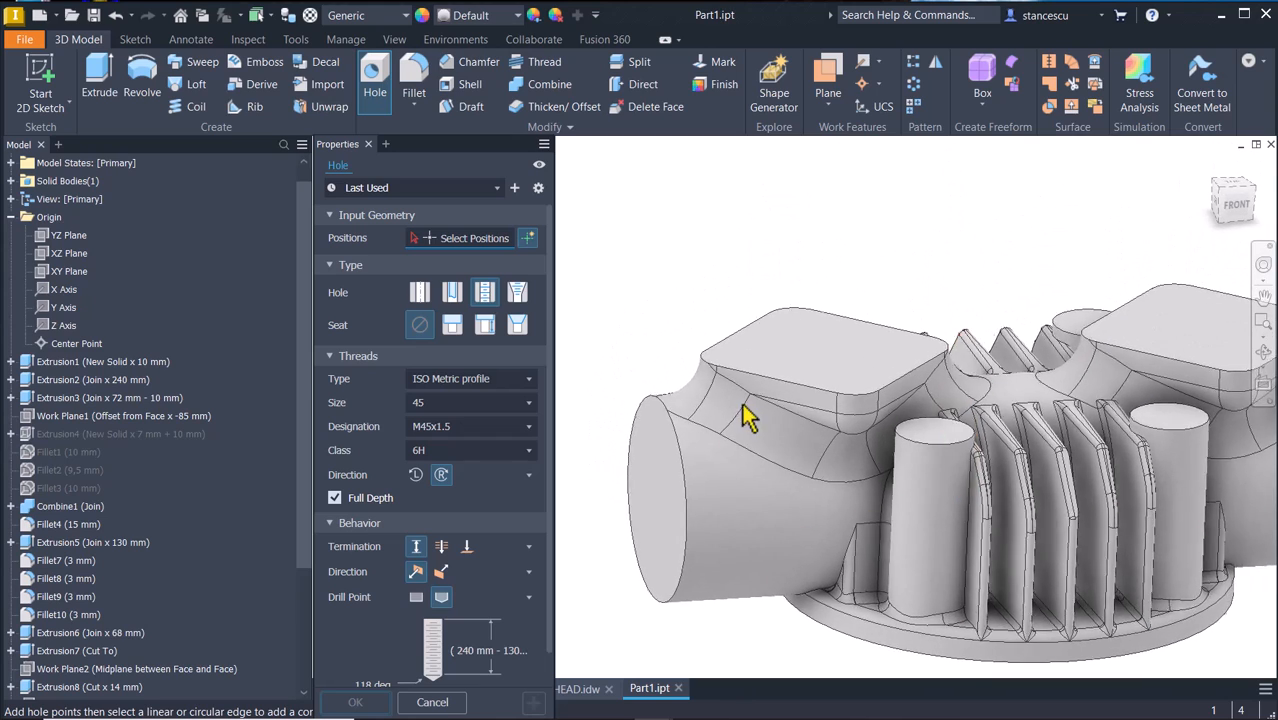
left_click(686, 491)
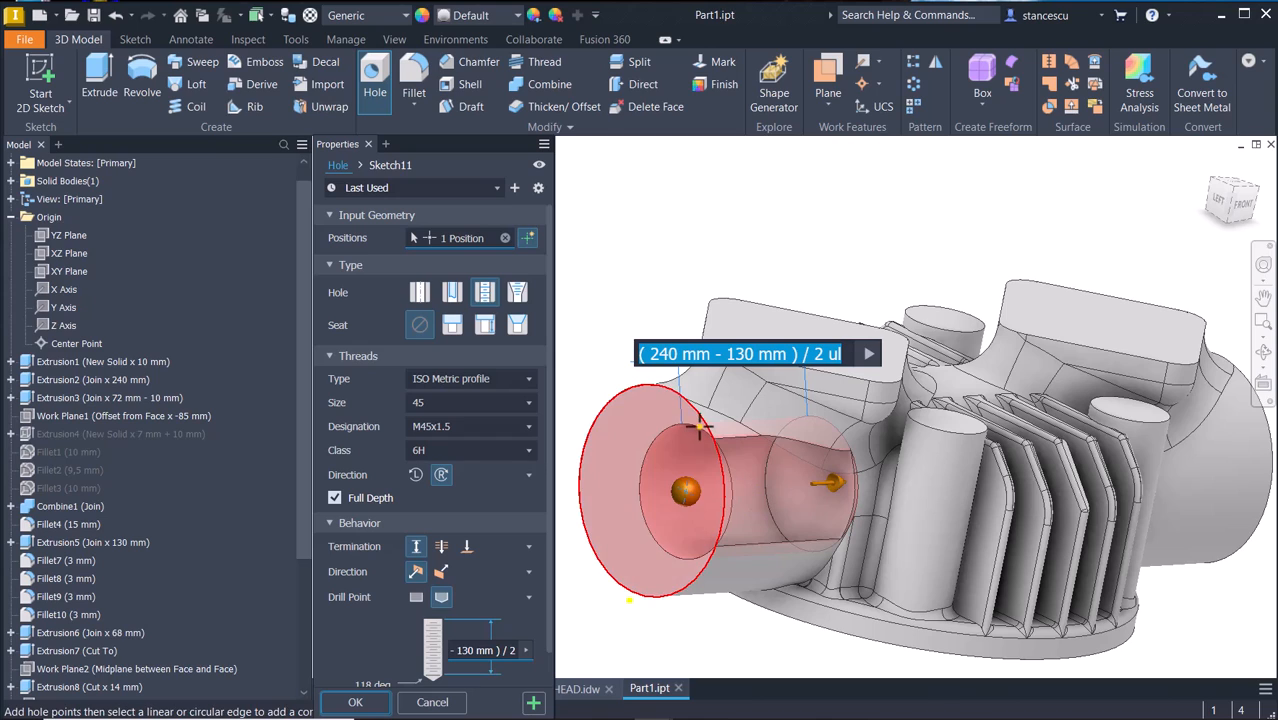
left_click(718, 450)
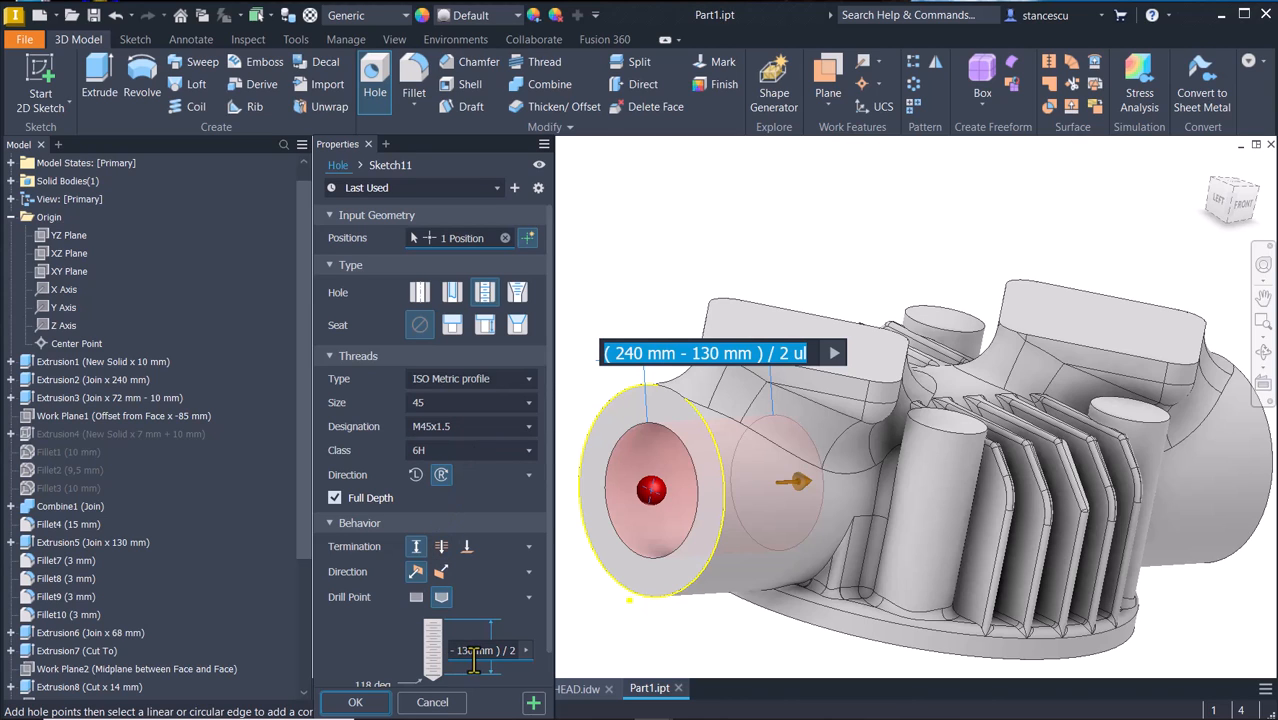
left_click(355, 702)
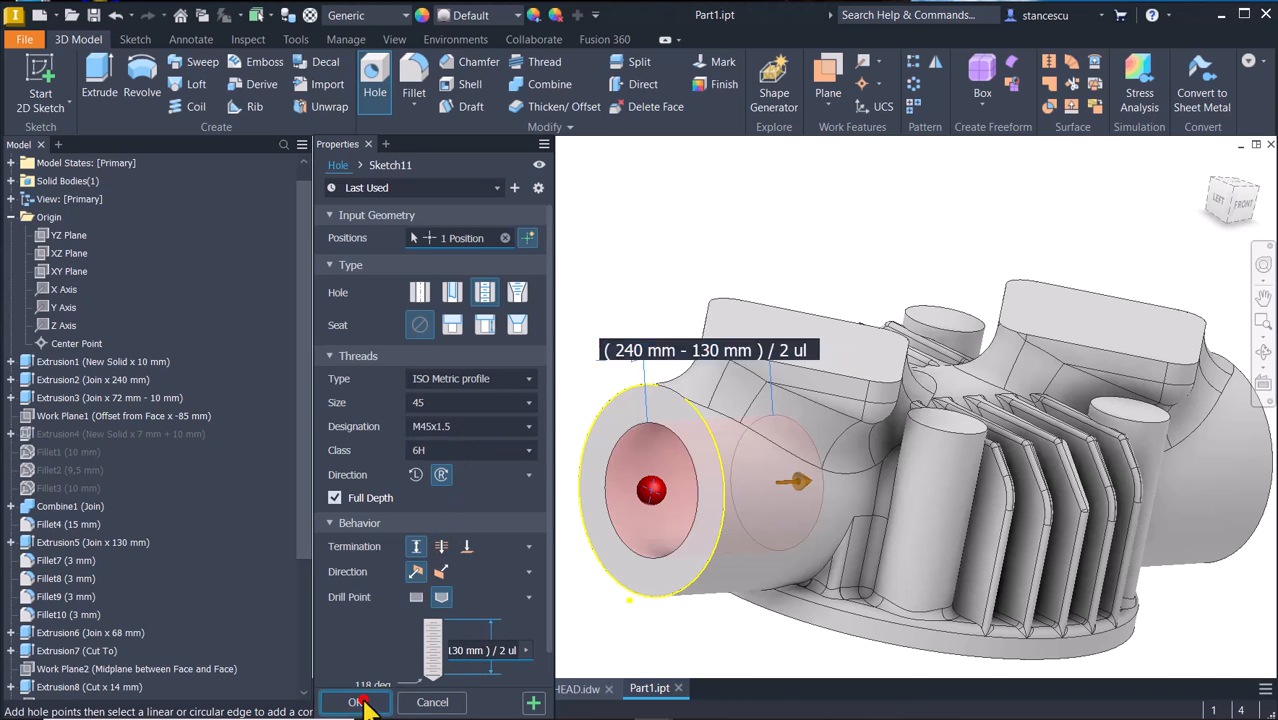
key("F6")
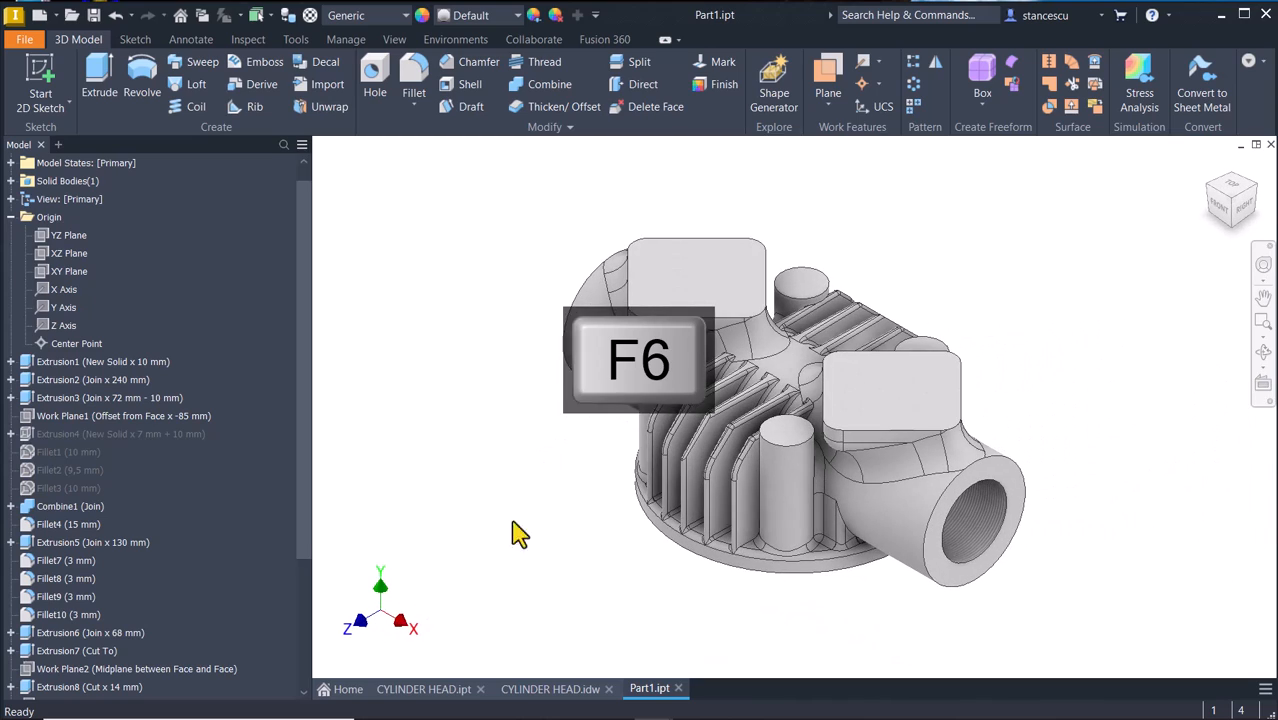
In the CYLINDER HEAD.idw drawing, examine section A-A for the diameters, lengths and positions of the internal bores.
left_click(578, 697)
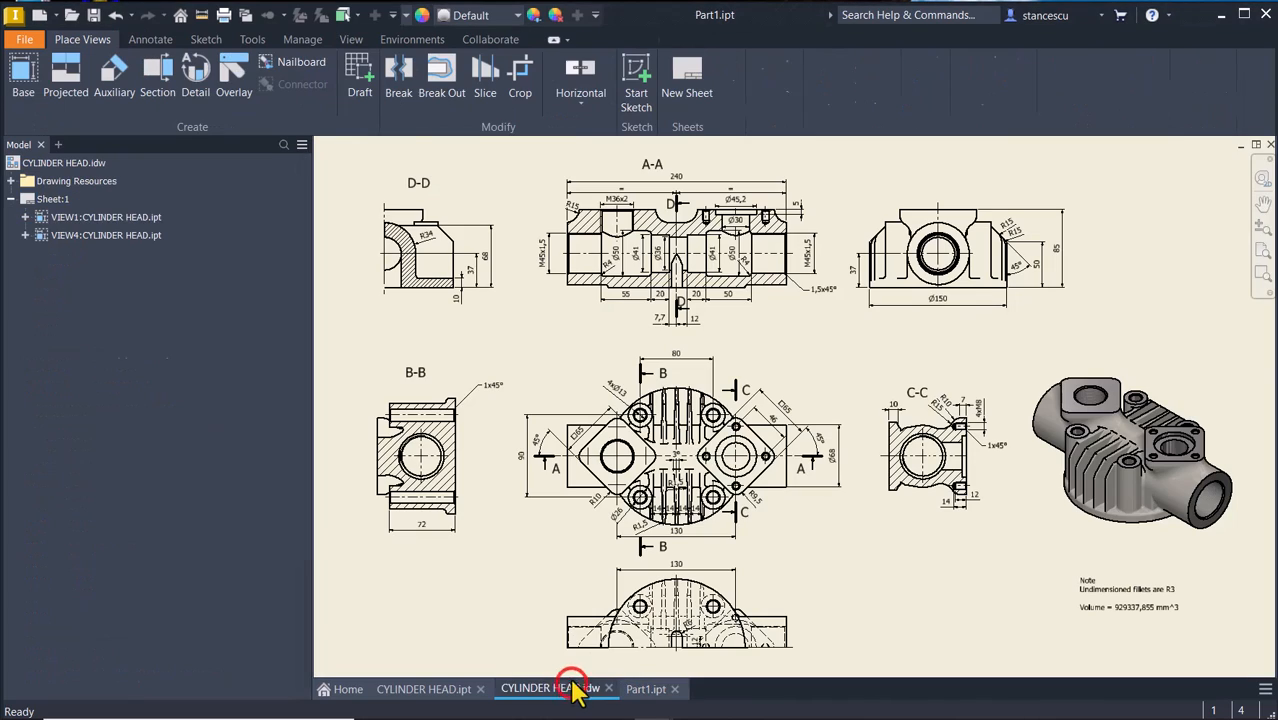
scroll(660, 270, "up", 4)
middle_click_drag(657, 260, 718, 348)
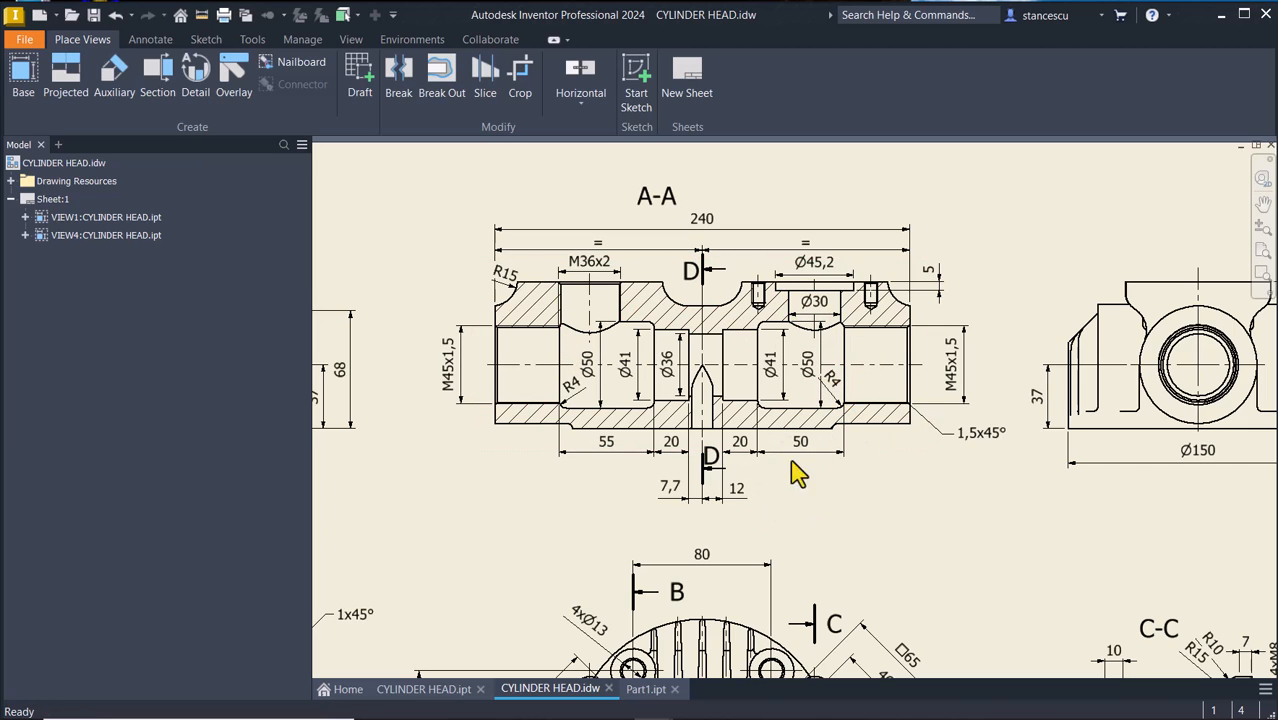
scroll(796, 375, "up", 3)
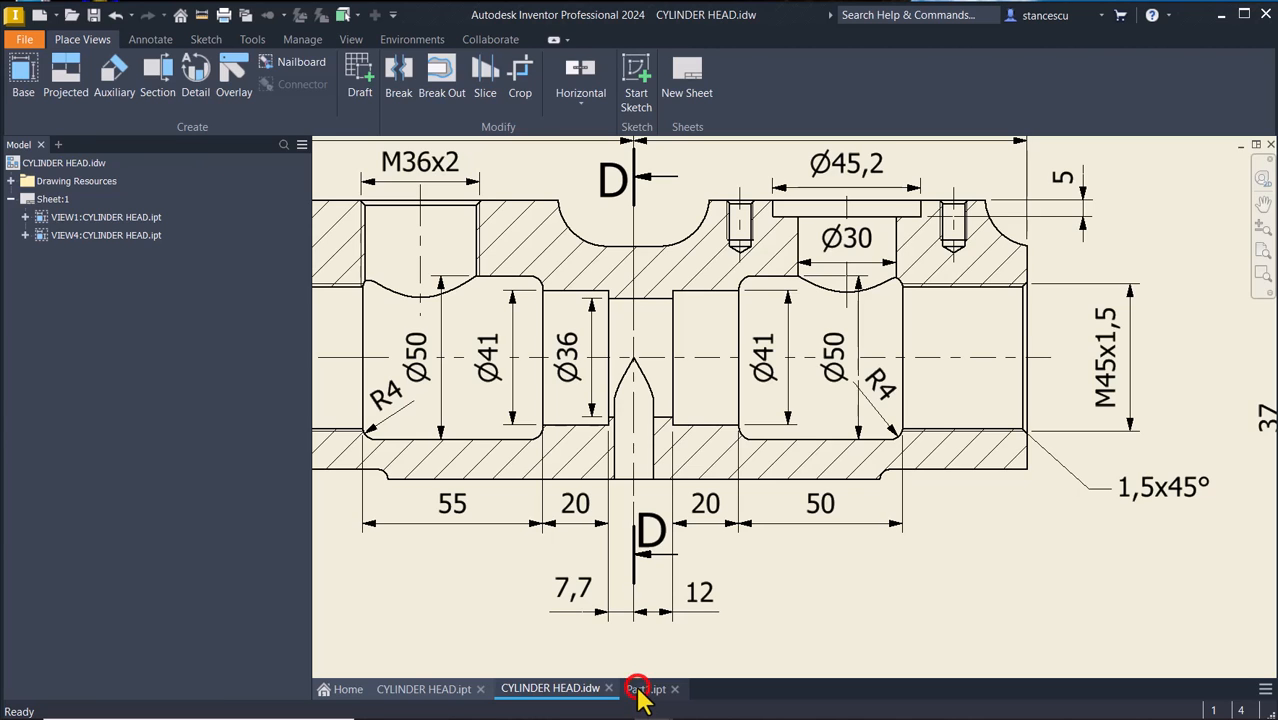
Return to Part1, start a sketch on the XY Plane, and slice the graphics at the sketch plane.
left_click(640, 690)
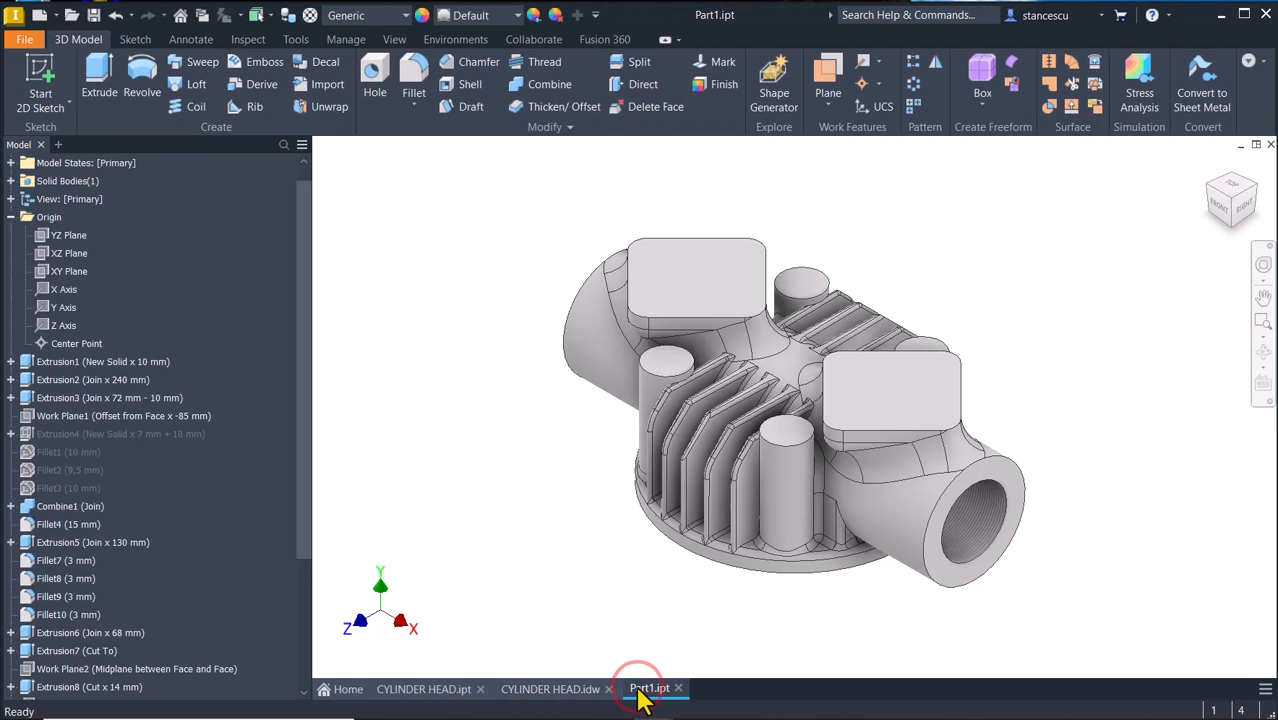
left_click(74, 273)
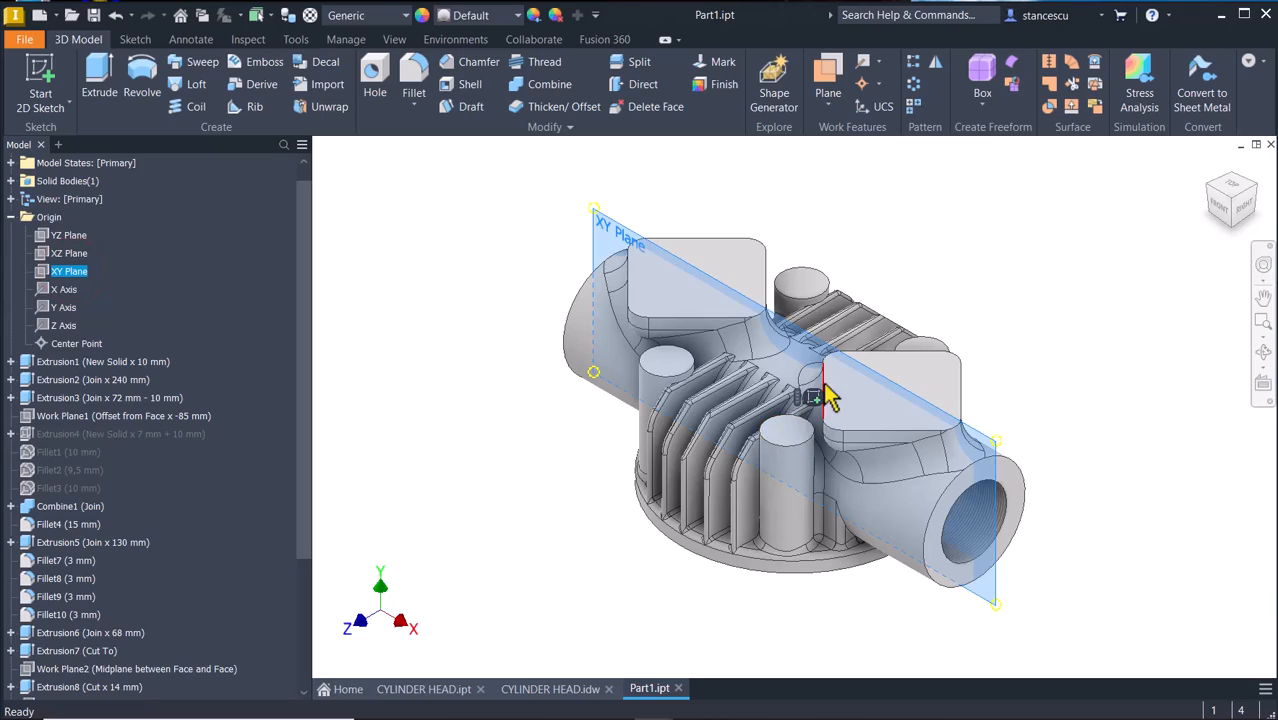
key("s")
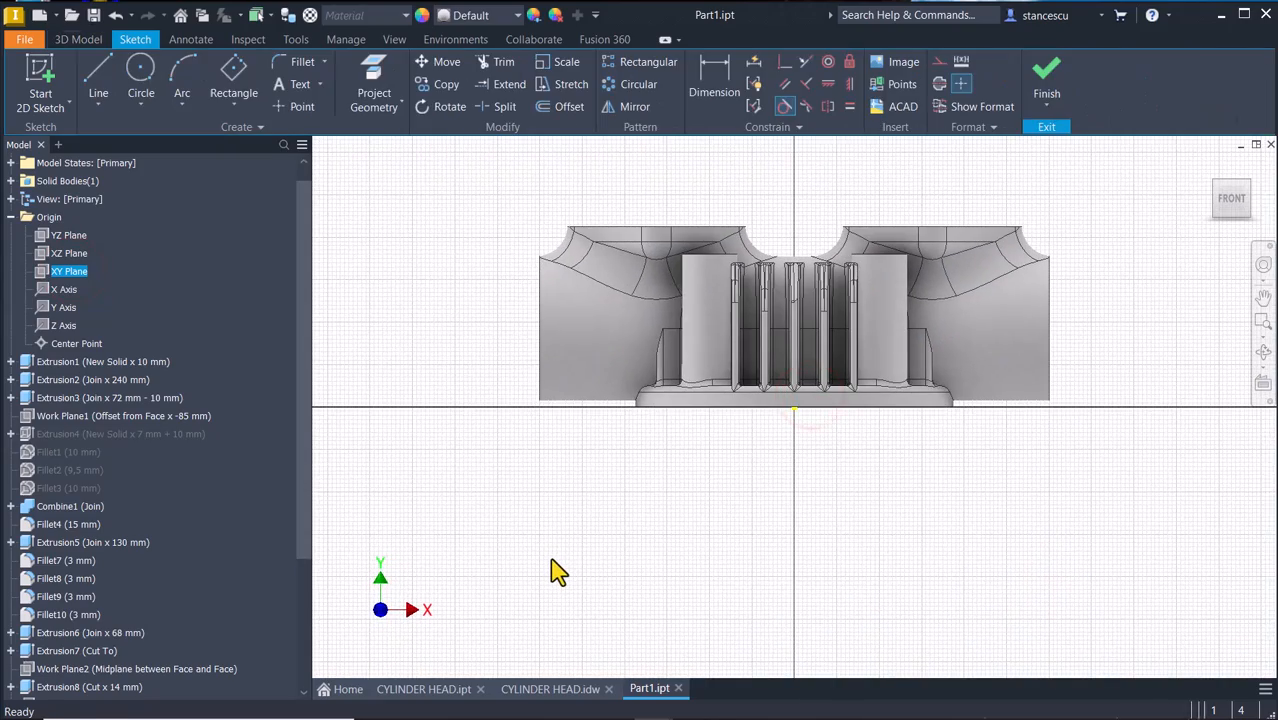
key("F7")
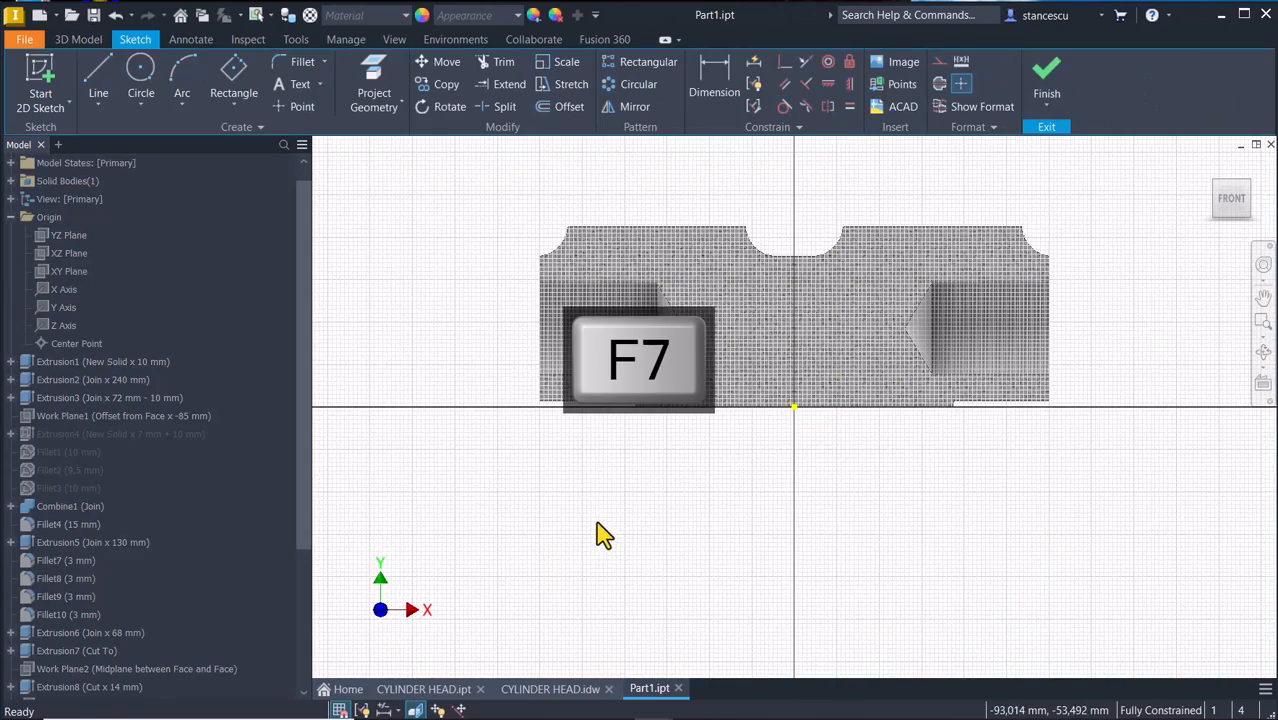
key("Num_Lock")
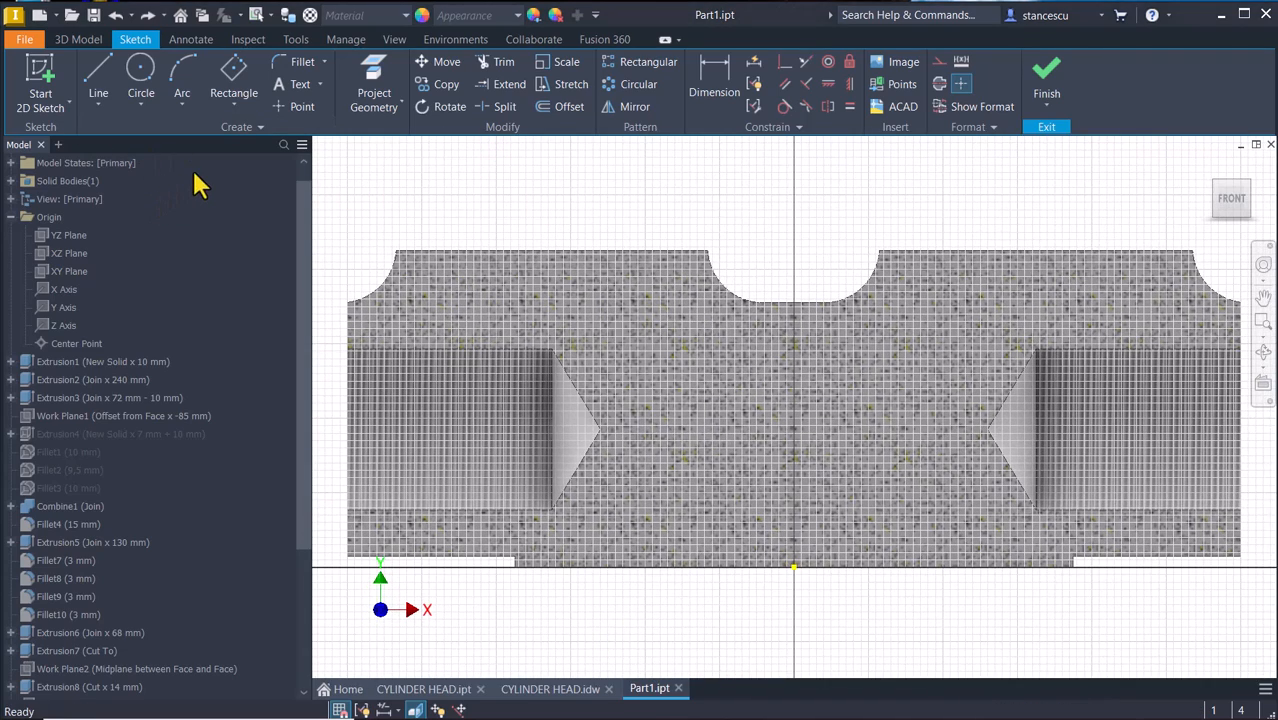
Draw a horizontal line between the midpoints of the two threaded holes' outer end edges and convert it to a centerline.
left_click(100, 78)
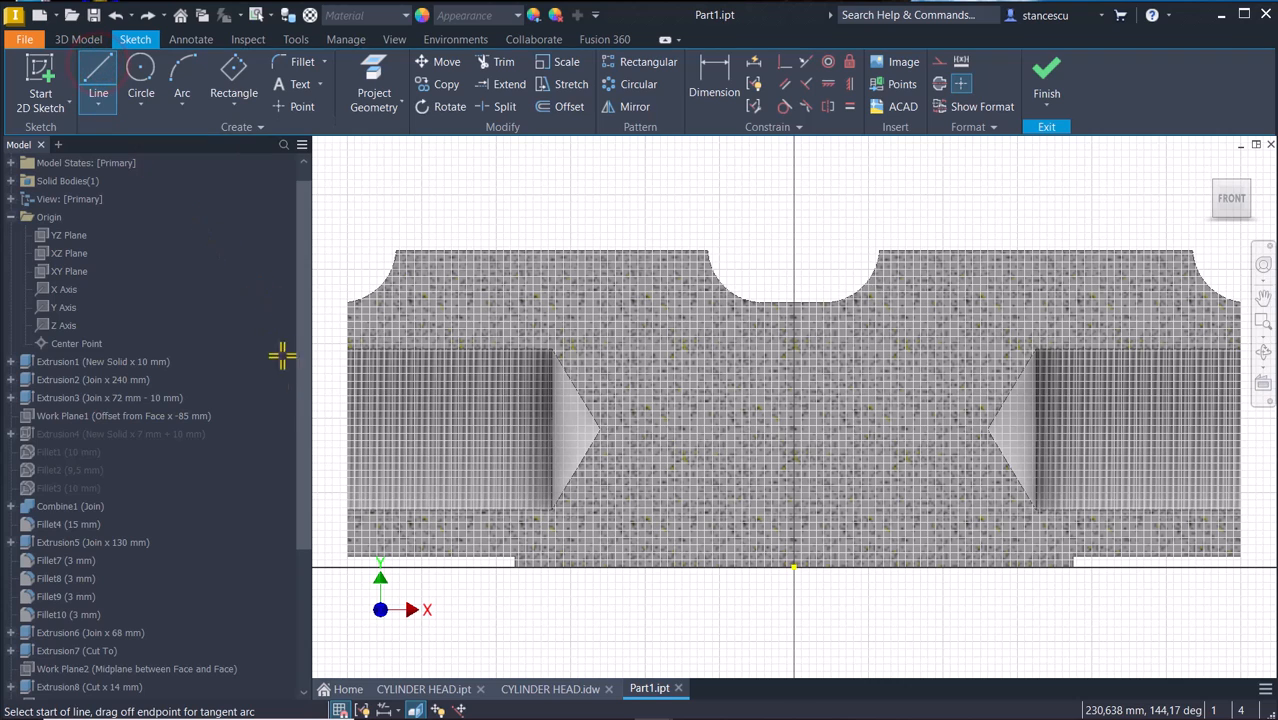
left_click(348, 427)
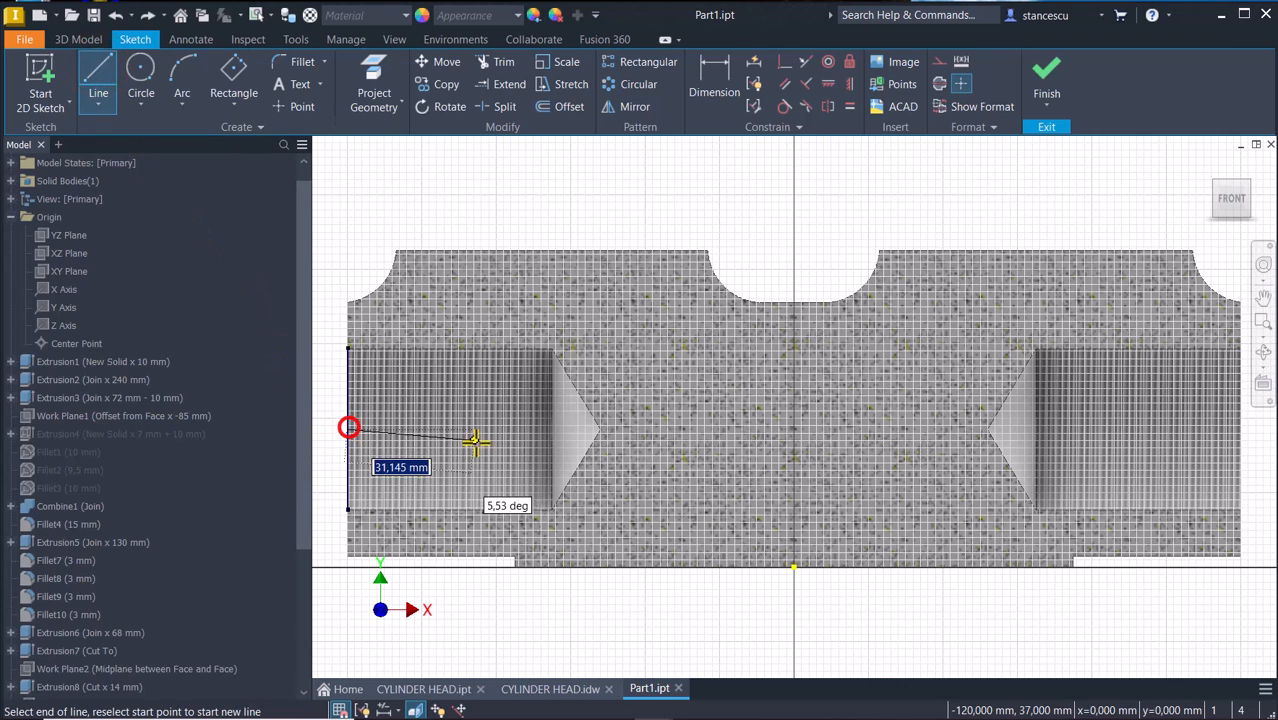
double_click(1240, 430)
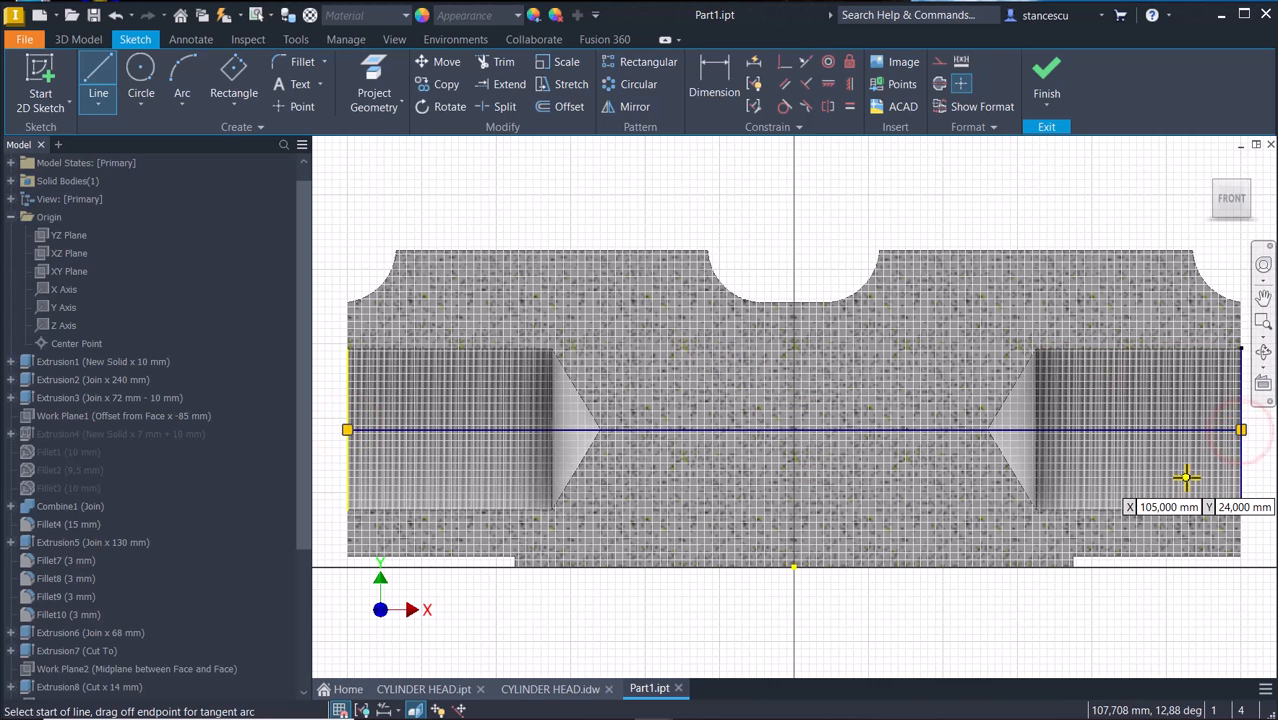
key("Escape")
left_click(972, 370)
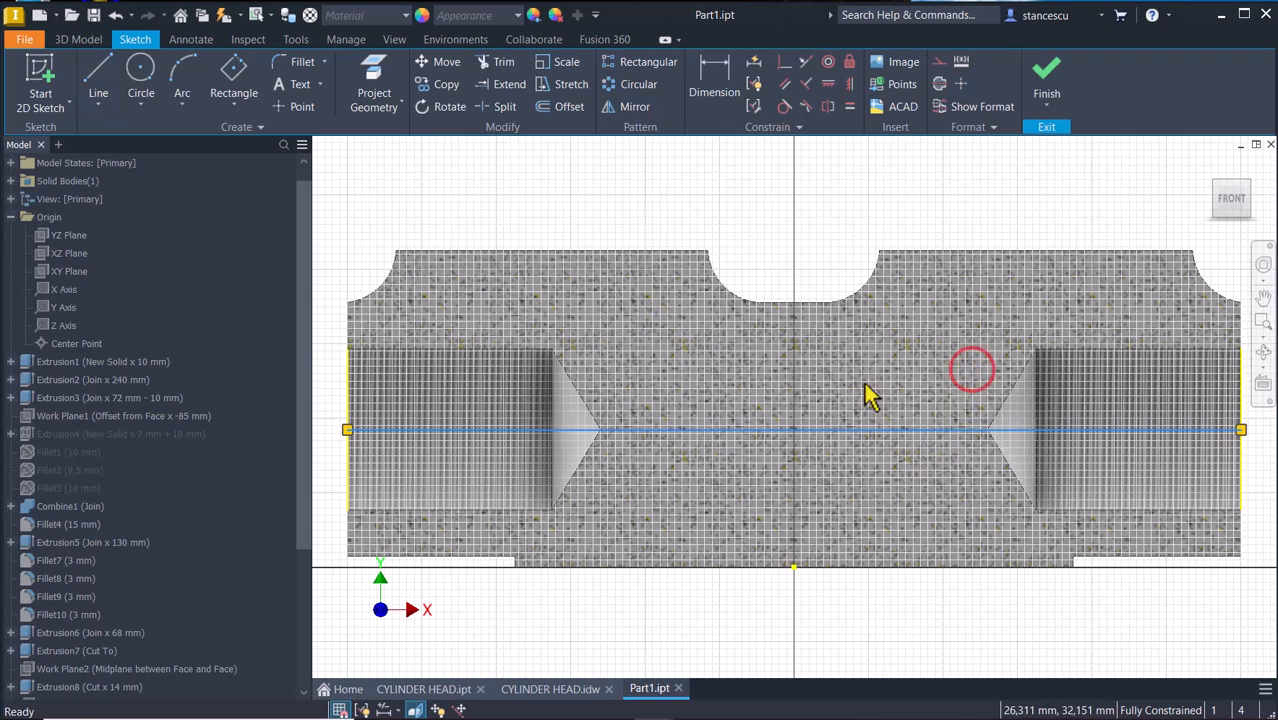
left_click(939, 85)
left_click(800, 212)
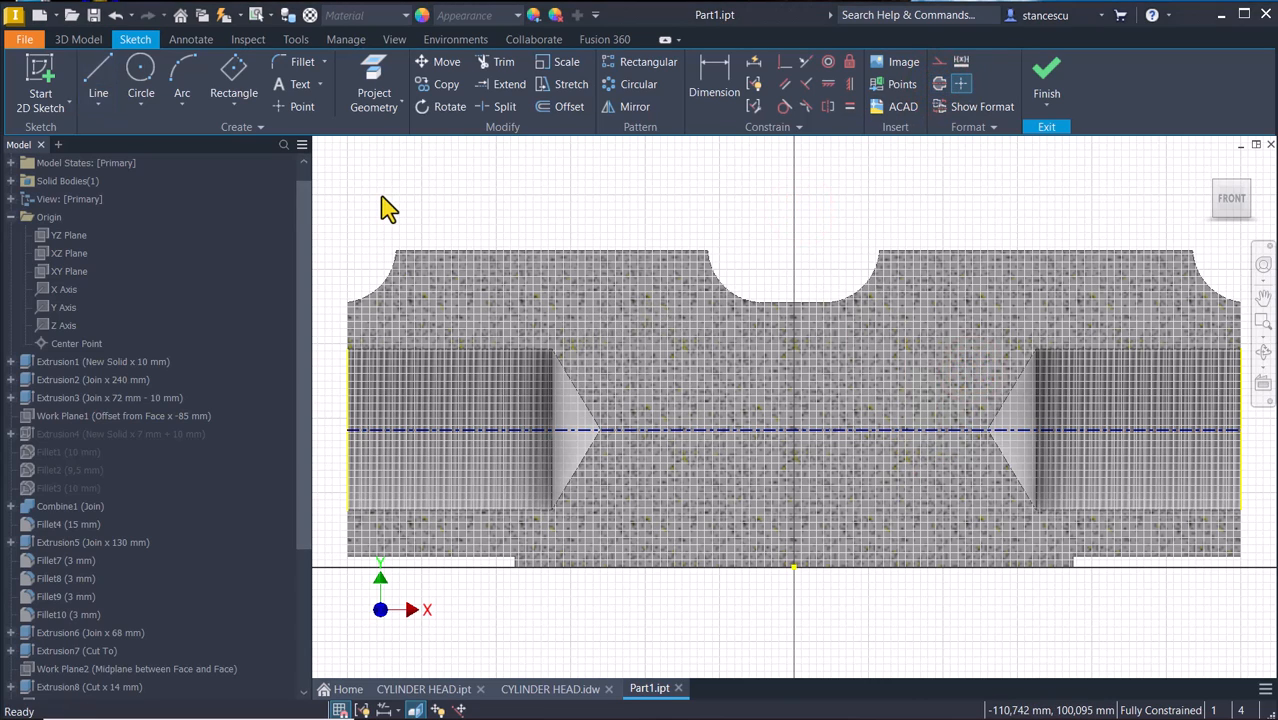
Start the bore profile with a line about 26 mm up from the centerline inside the left threaded hole, followed by a horizontal line about 54 mm toward the middle.
left_click(98, 78)
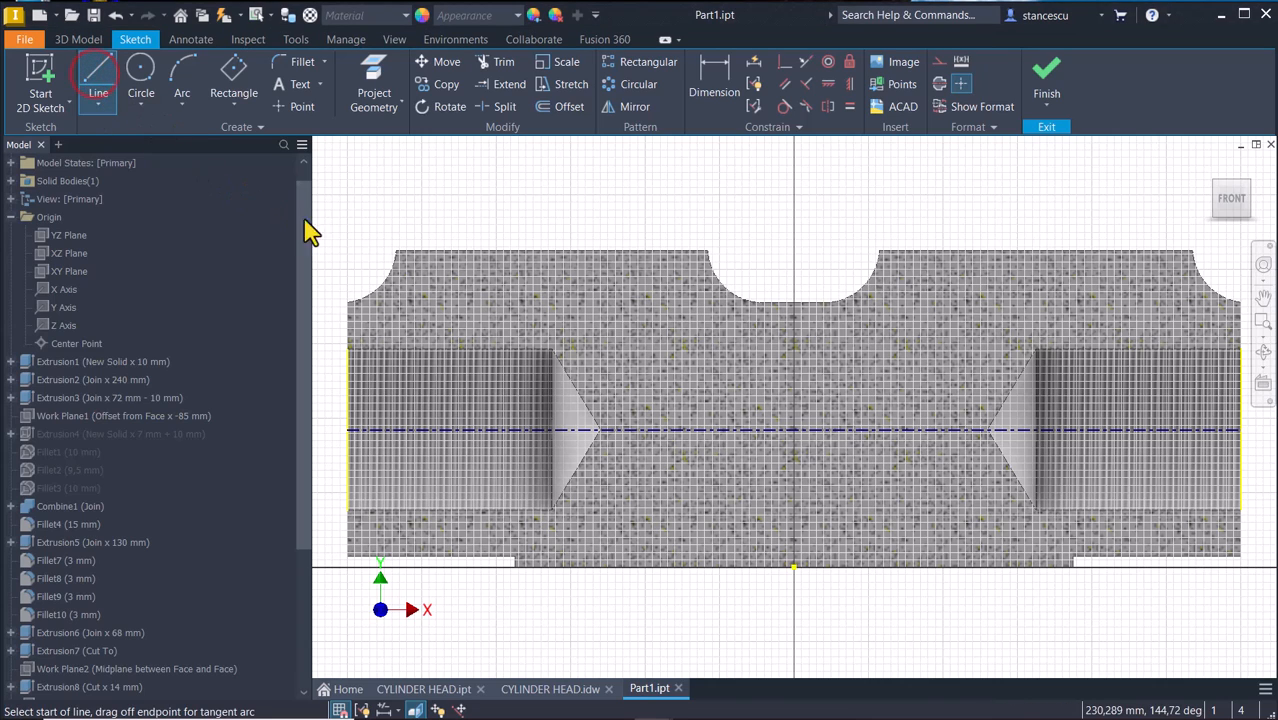
left_click(474, 430)
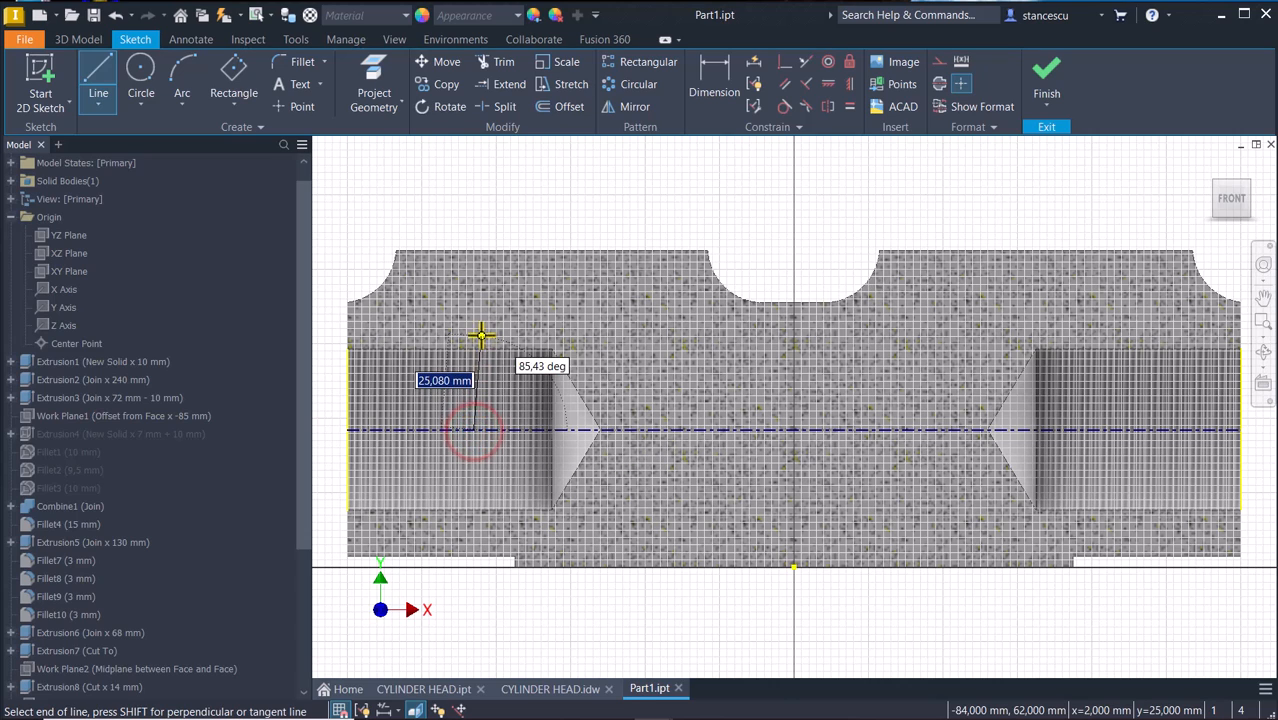
left_click(475, 333)
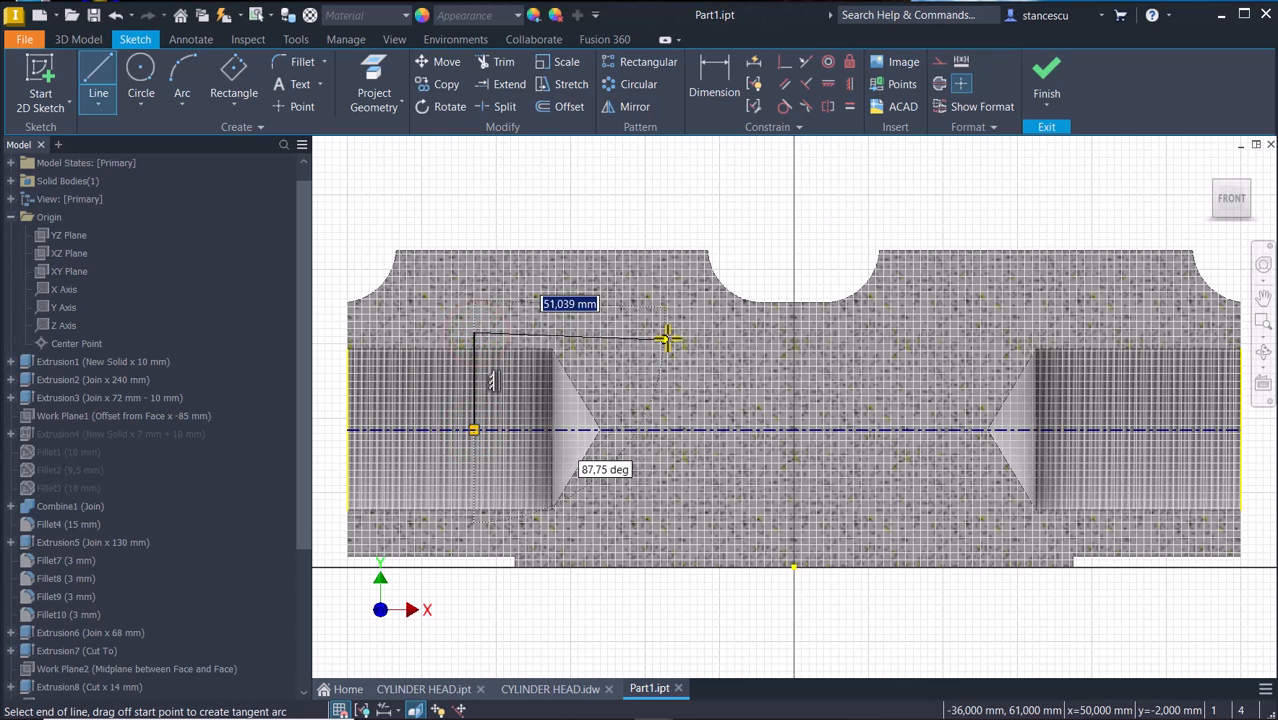
left_click(676, 332)
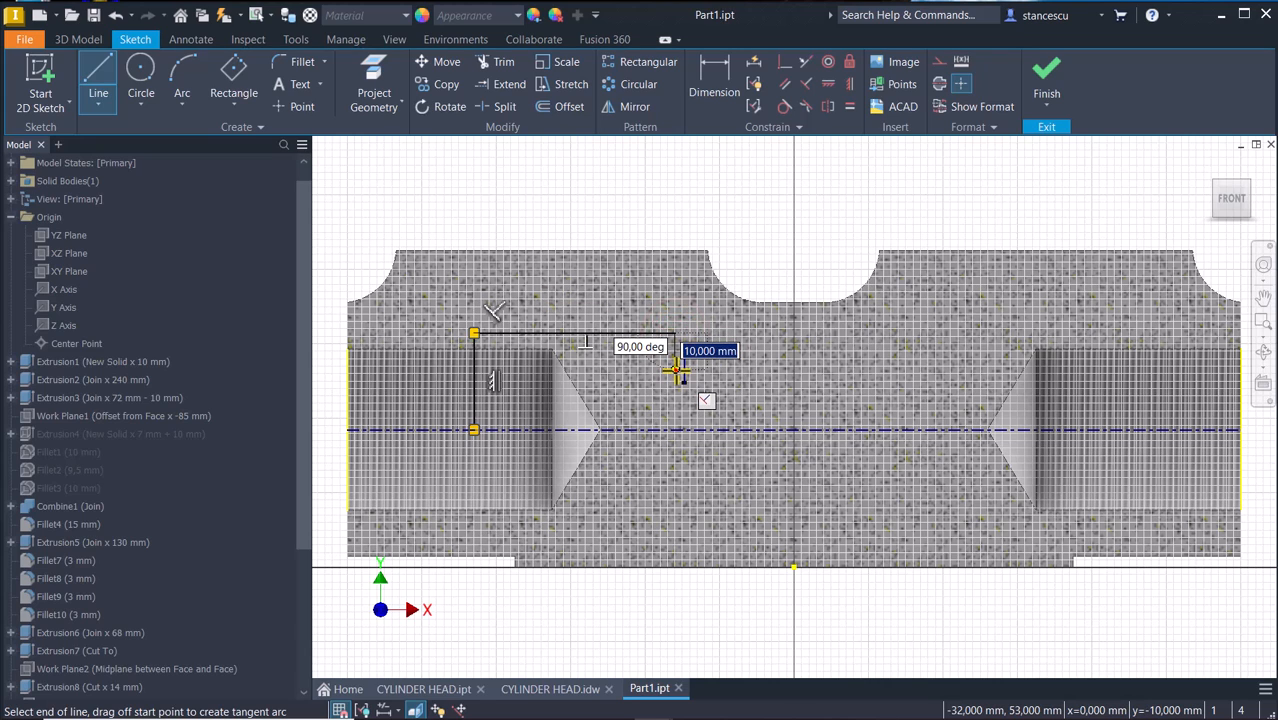
Continue the line profile through a stepped recess: about 10 mm down, 19 mm across, 7 mm down, 29 mm across, 7 mm up, 24 mm across, 10 mm up.
left_click(676, 372)
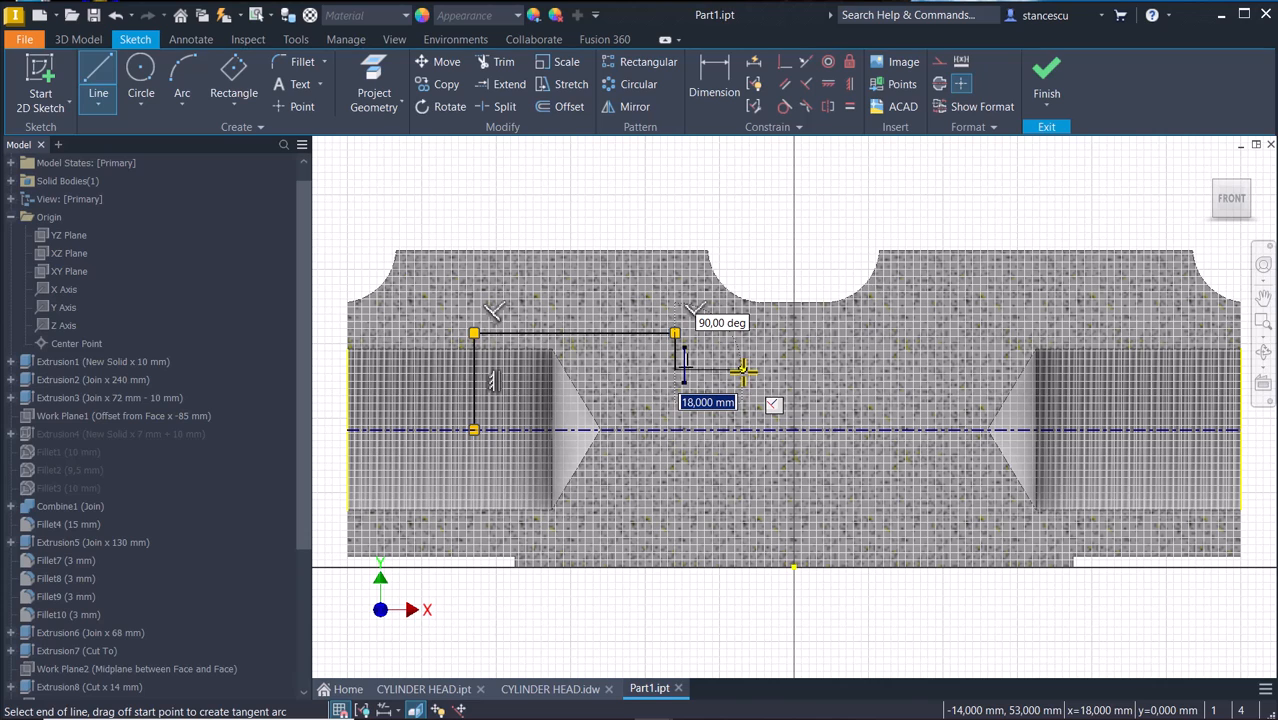
left_click(744, 371)
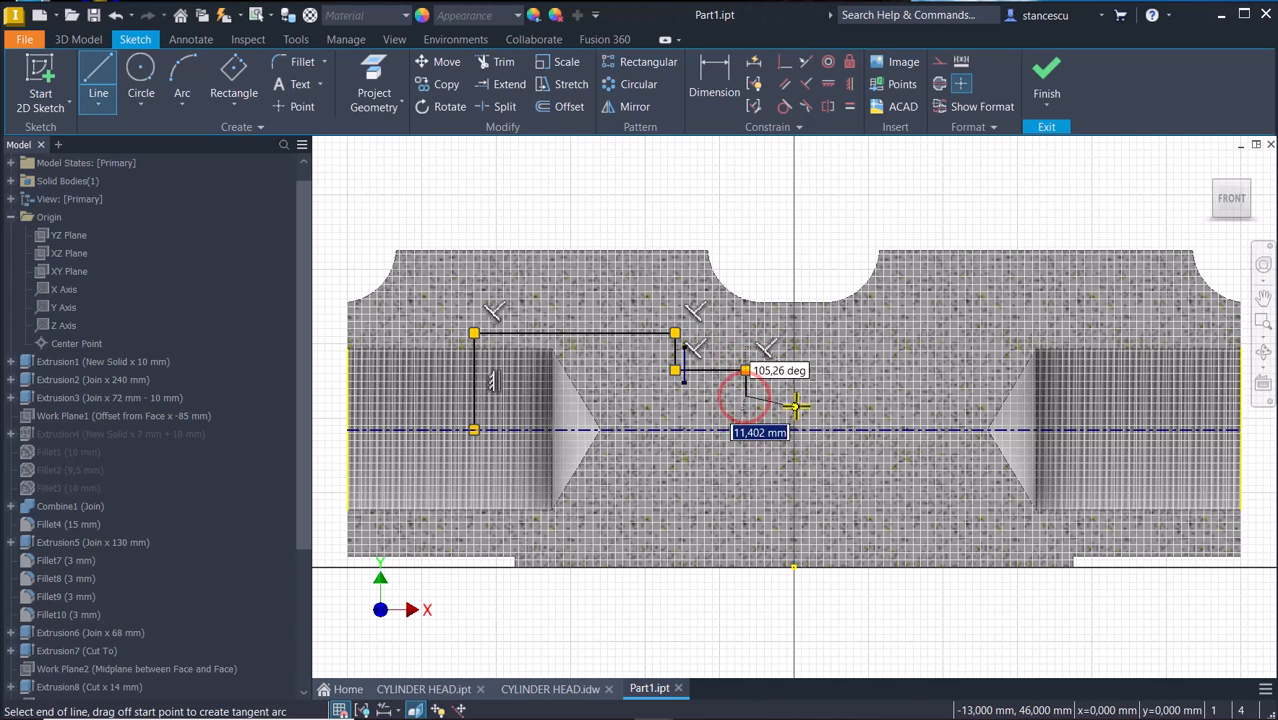
left_click(852, 397)
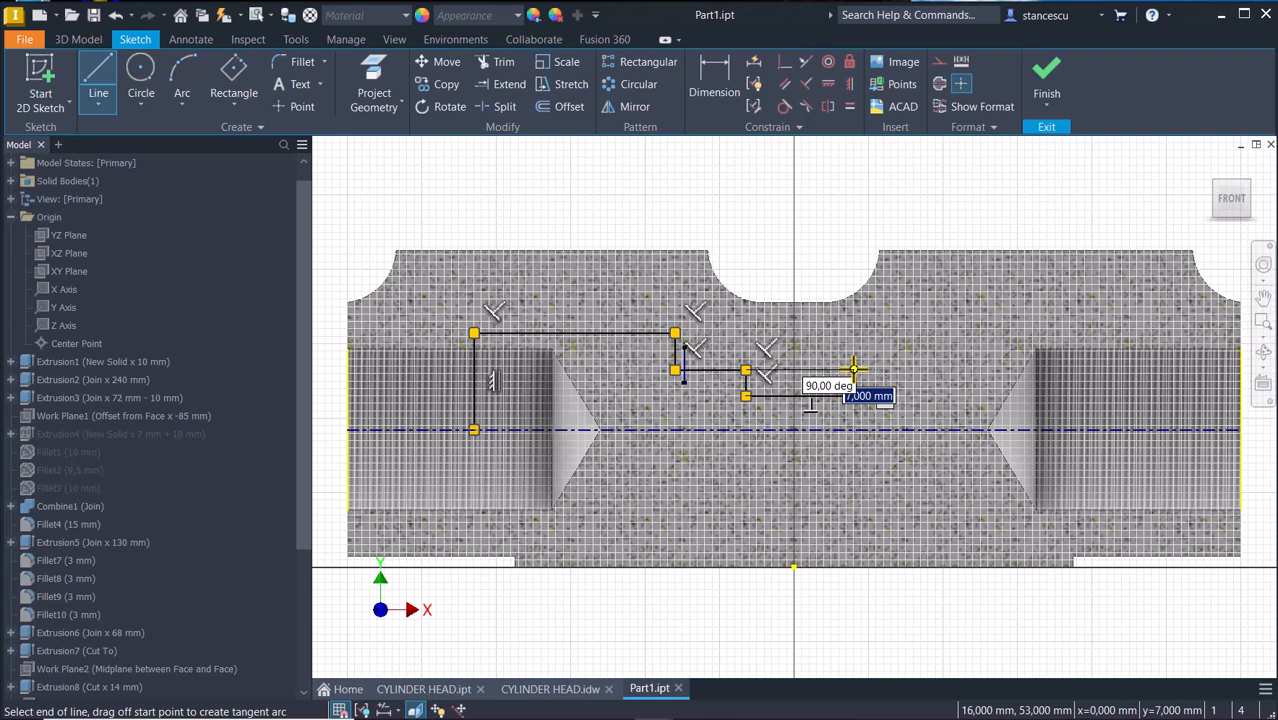
left_click(853, 370)
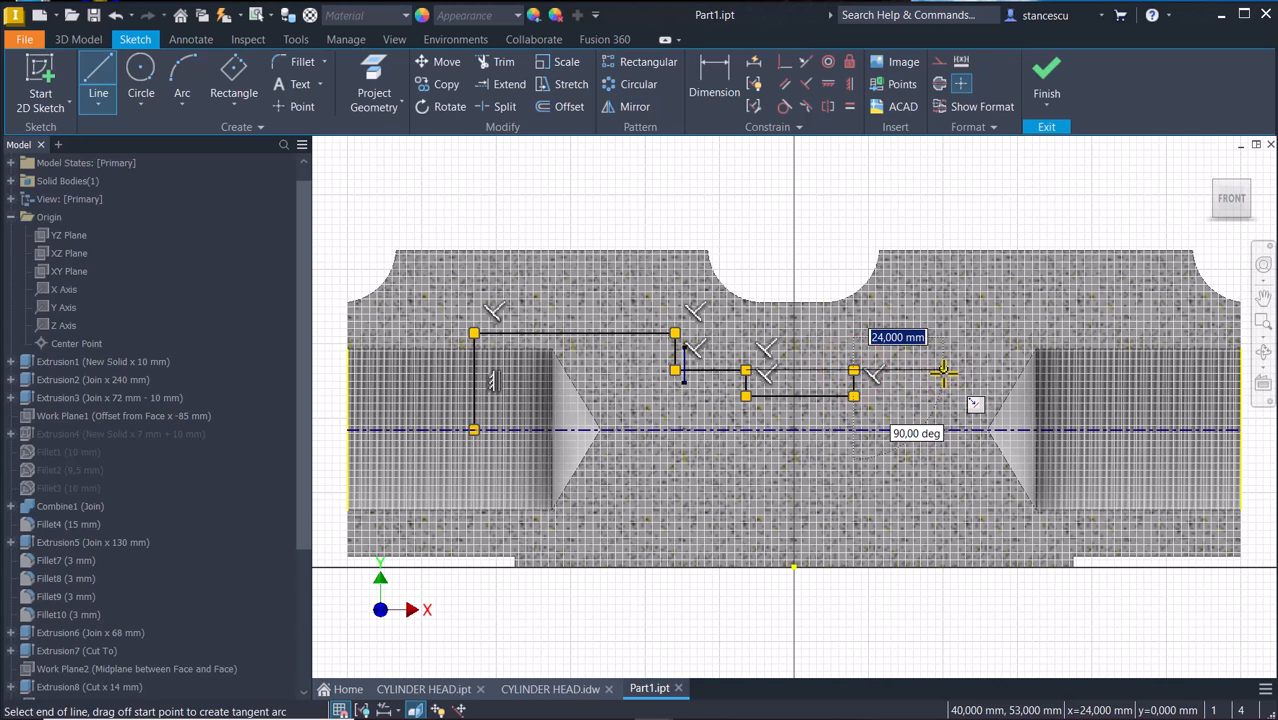
left_click(943, 371)
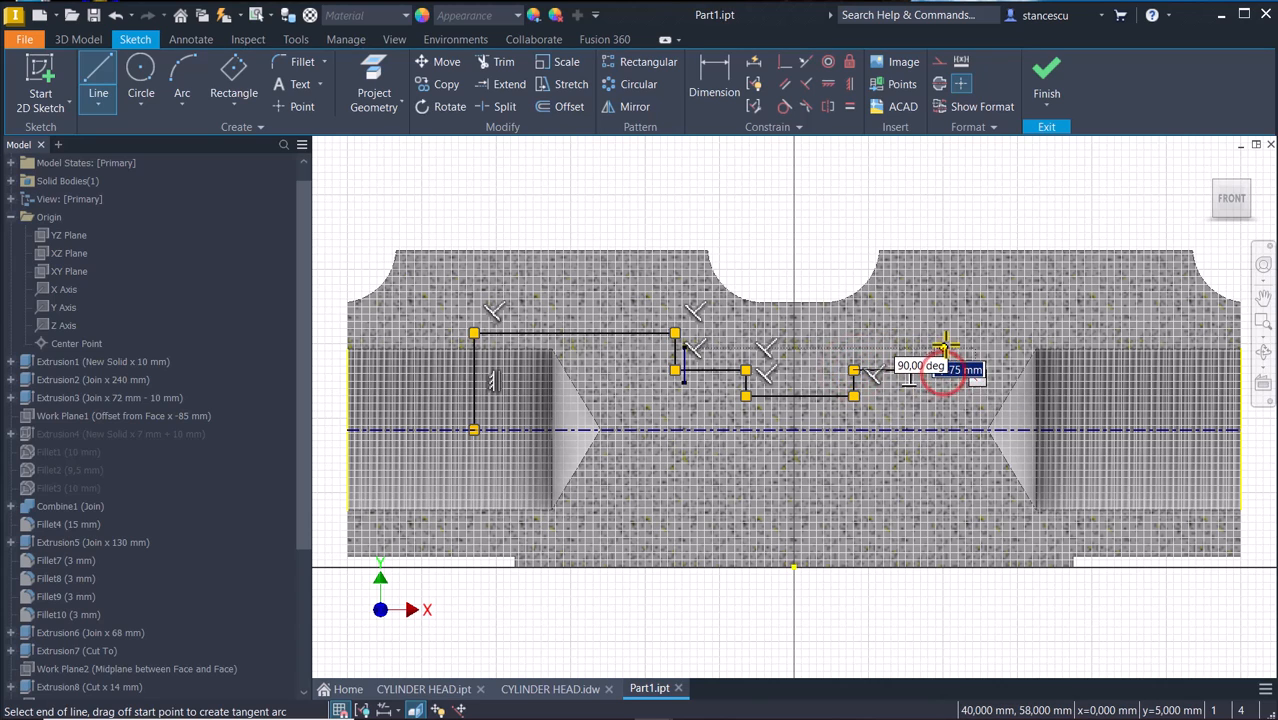
left_click(943, 333)
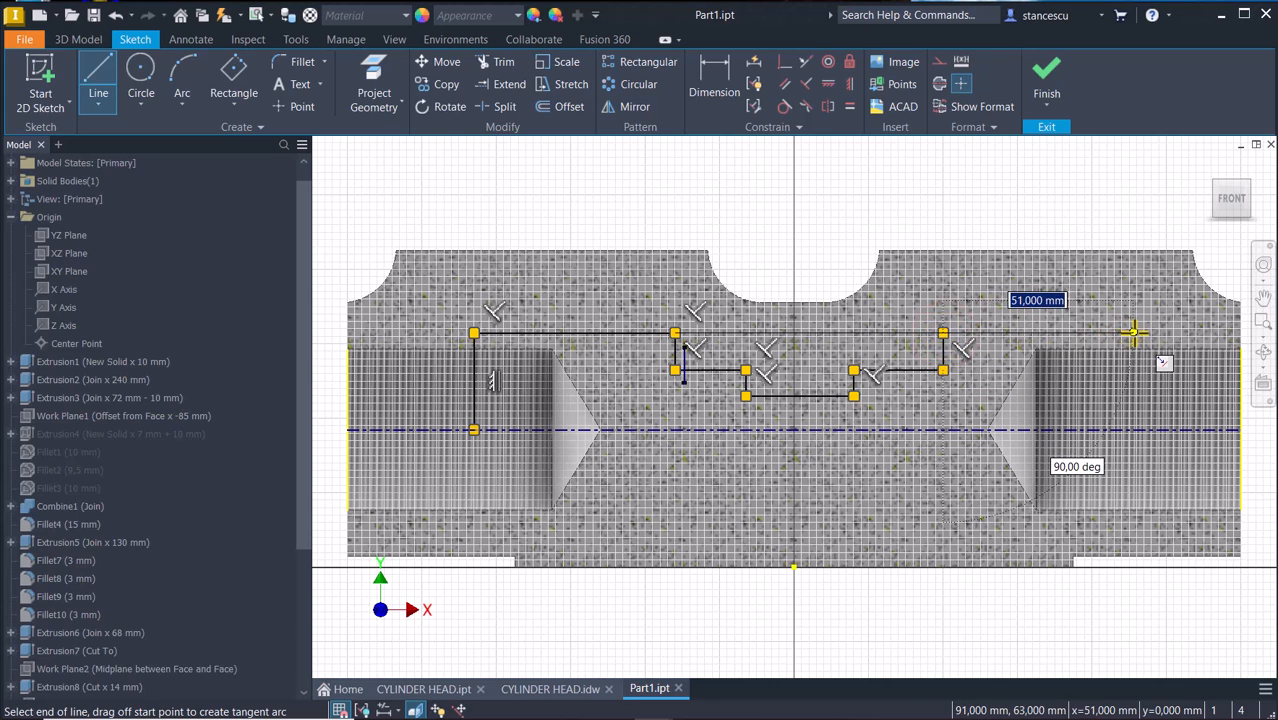
Draw the right outer section about 51 mm long and end the profile with a vertical line down to the horizontal centerline.
left_click(1133, 333)
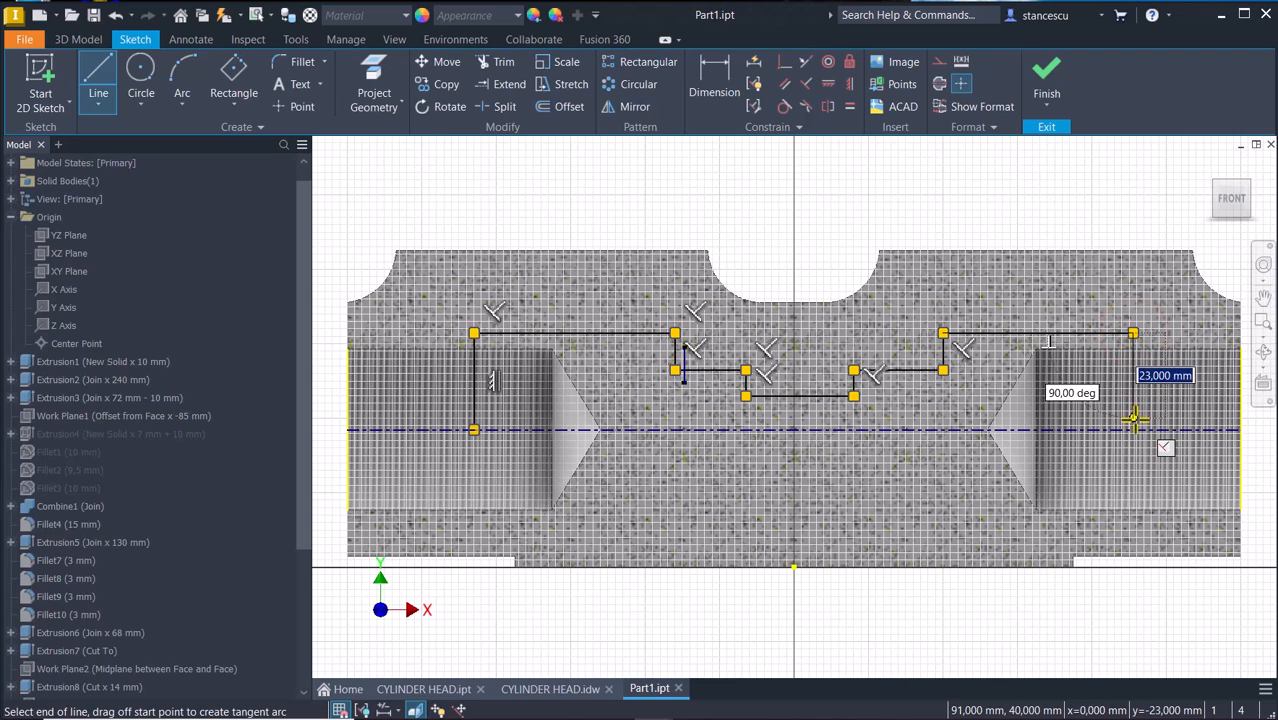
left_click(1133, 430)
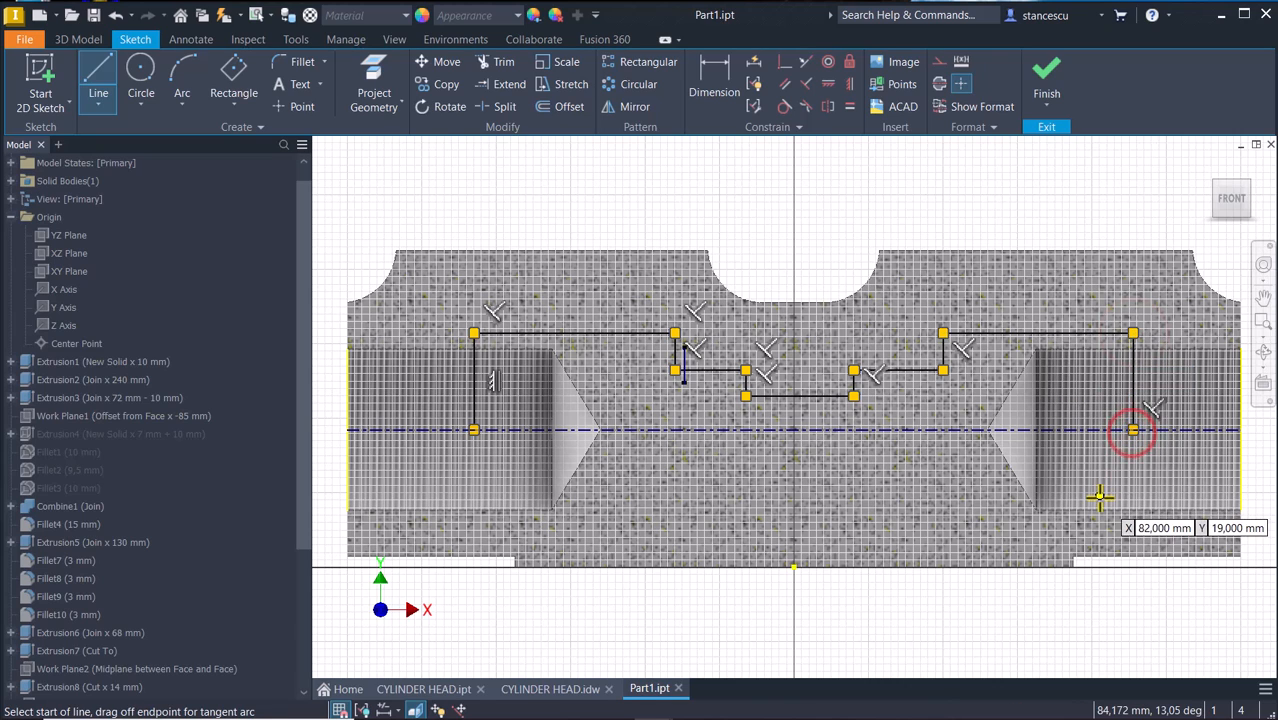
key("Escape")
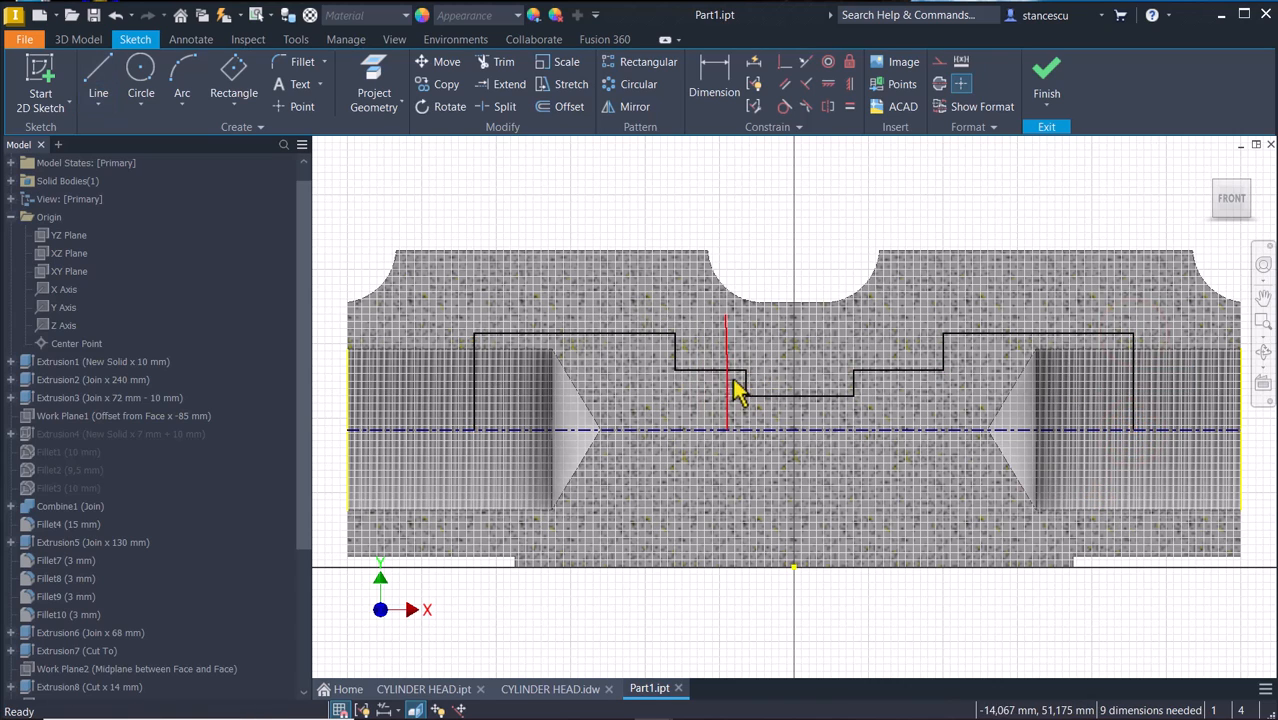
Raise the profile's intermediate shoulder lines by about 3 mm and its outer upper lines by about 1 mm.
left_click(720, 370)
left_click_drag(720, 370, 735, 360)
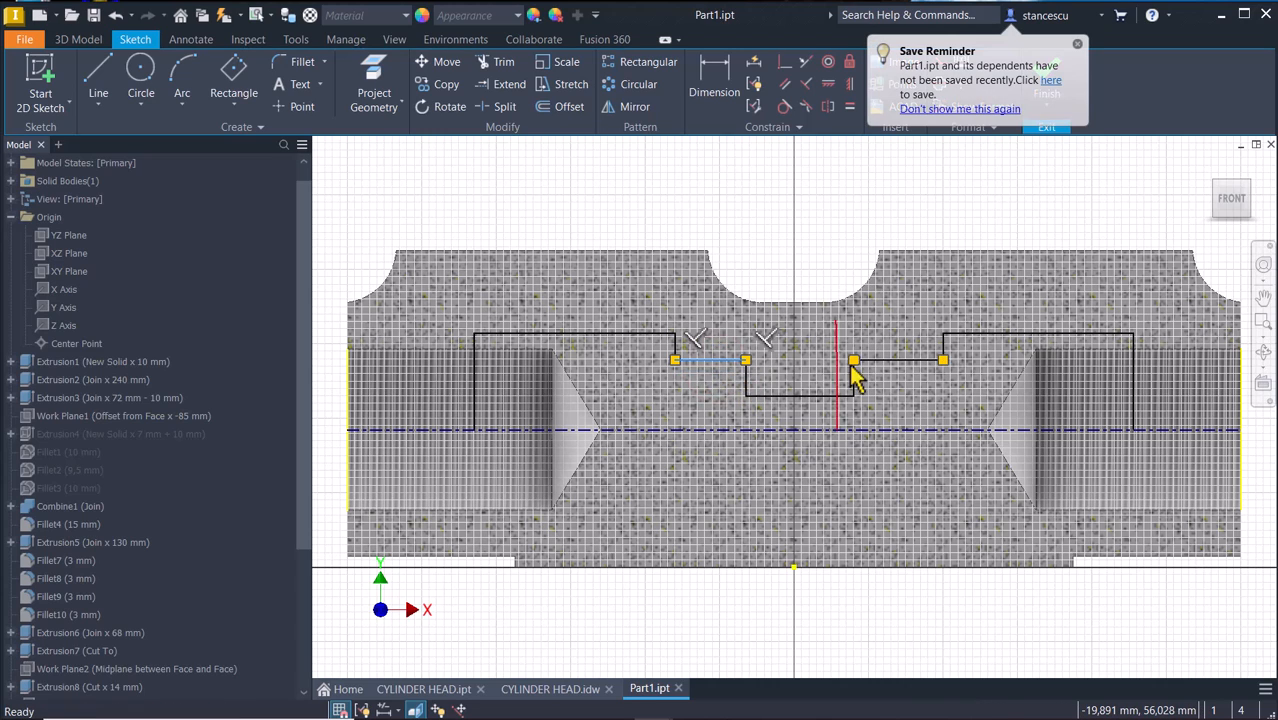
left_click_drag(996, 340, 985, 340)
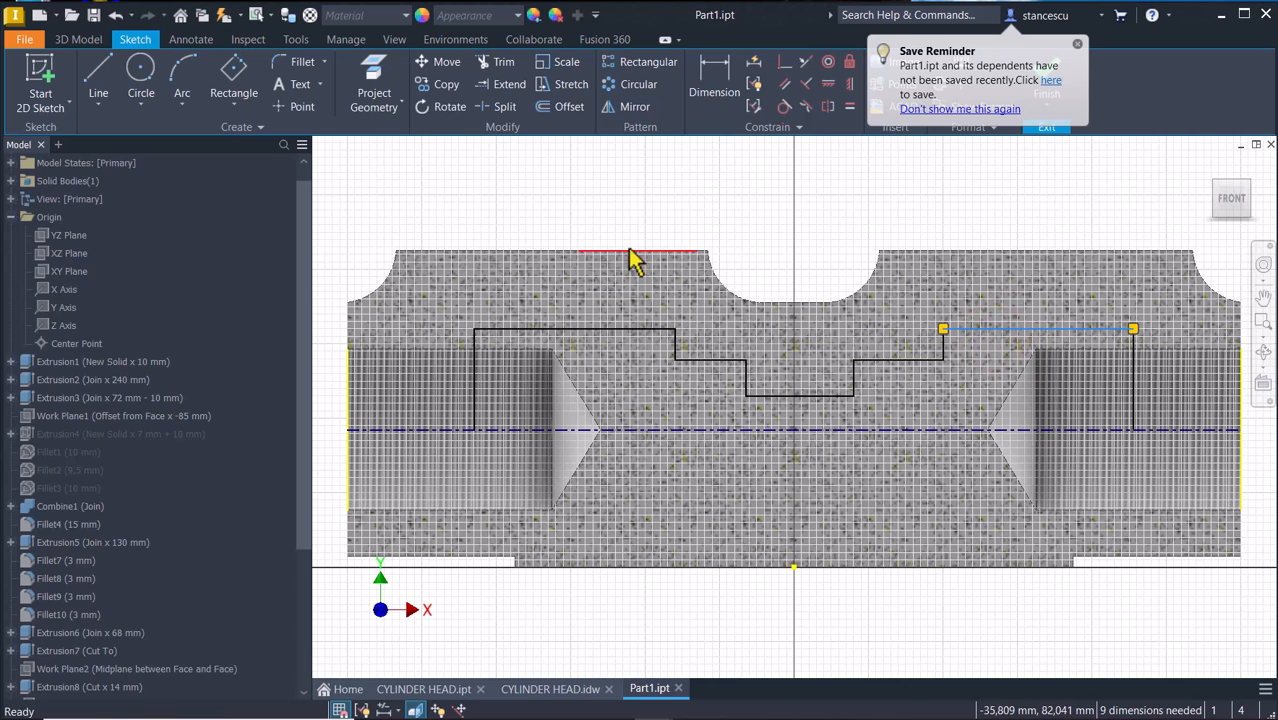
left_click(597, 202)
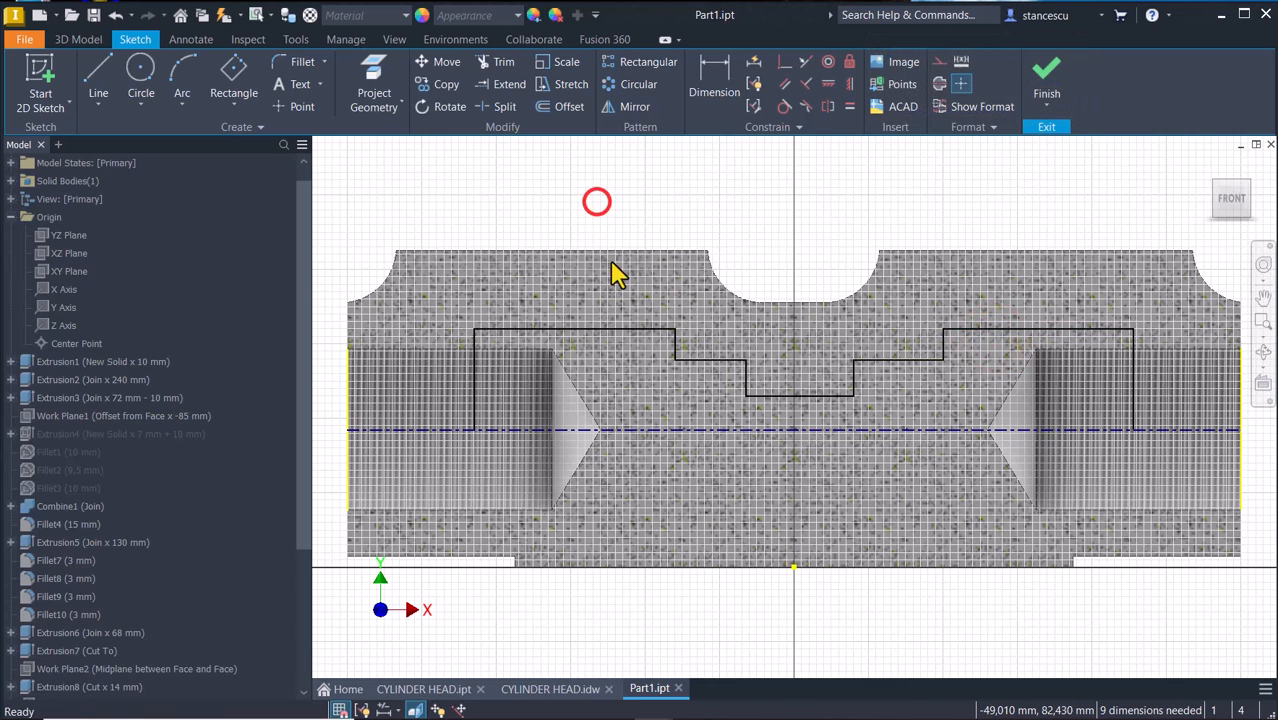
Dimension the left outer horizontal line of the stepped profile to 55 mm.
left_click(718, 82)
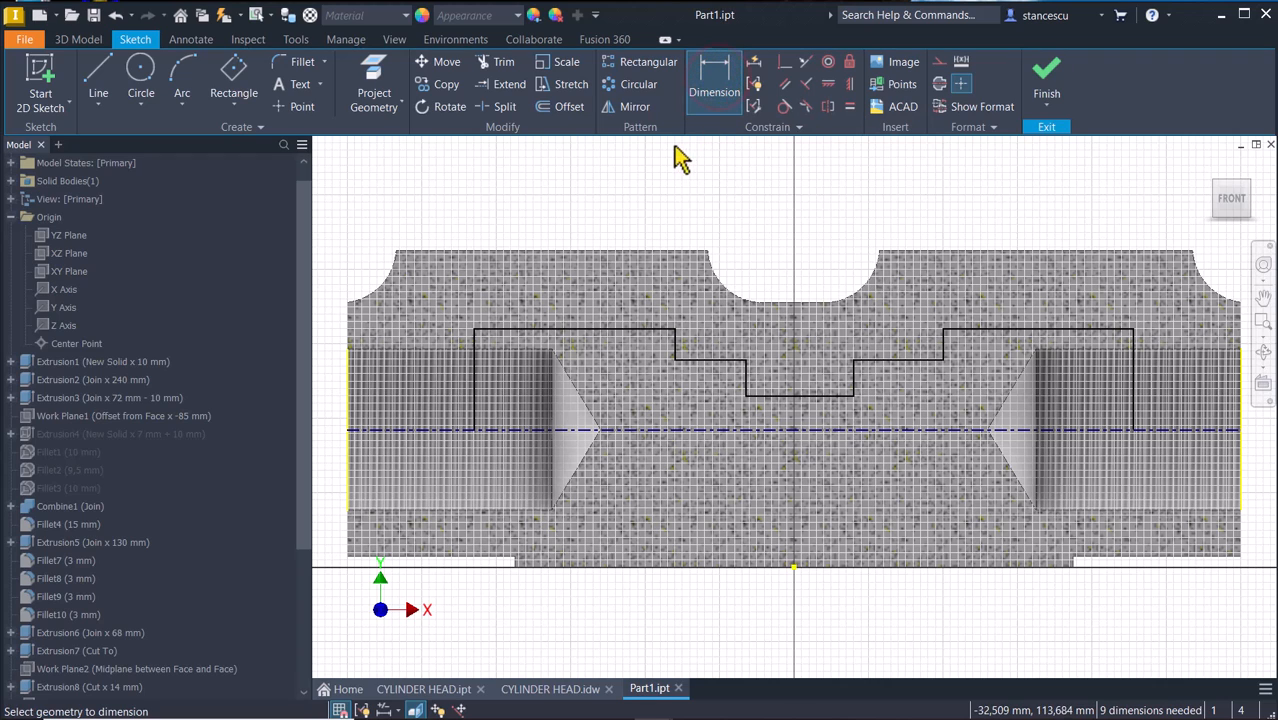
left_click(551, 330)
left_click(562, 222)
type("55")
key("Return")
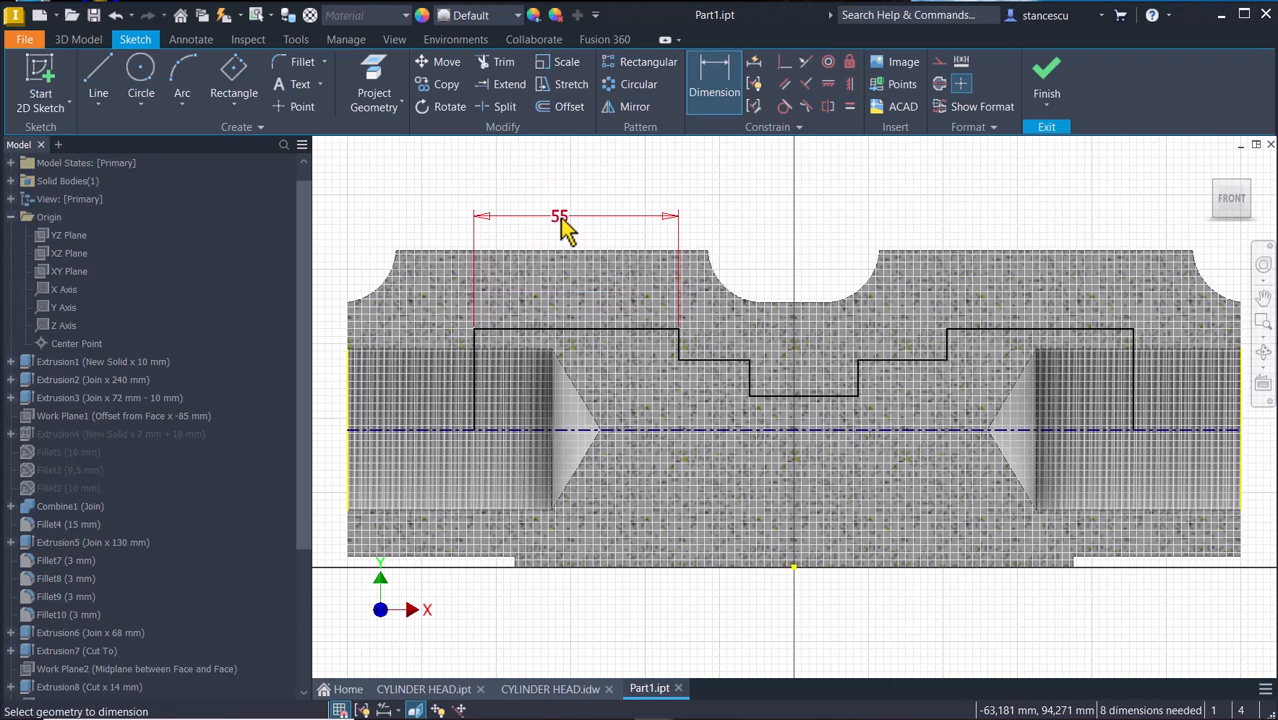
Dimension the left intermediate shoulder line to 20 mm.
left_click(723, 360)
left_click(721, 226)
type("20")
key("Return")
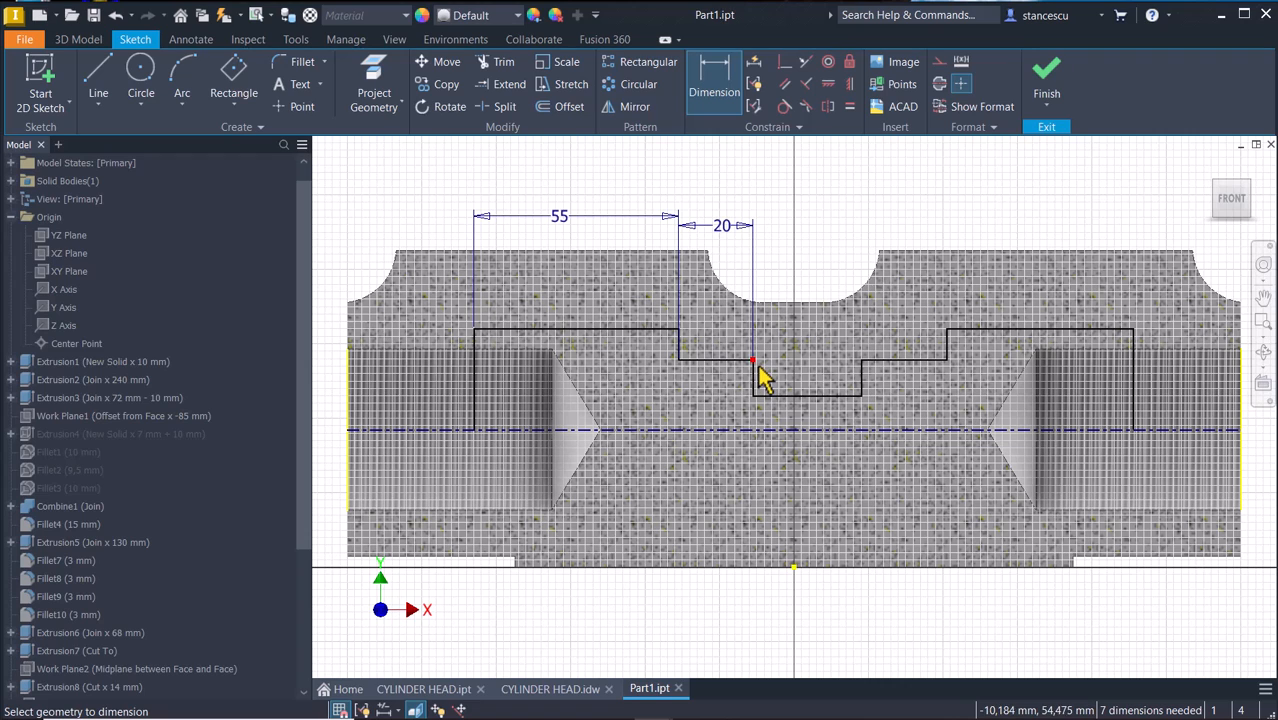
Dimension the horizontal distance from the central recess's left wall to the origin point as 7.7 mm.
left_click(755, 379)
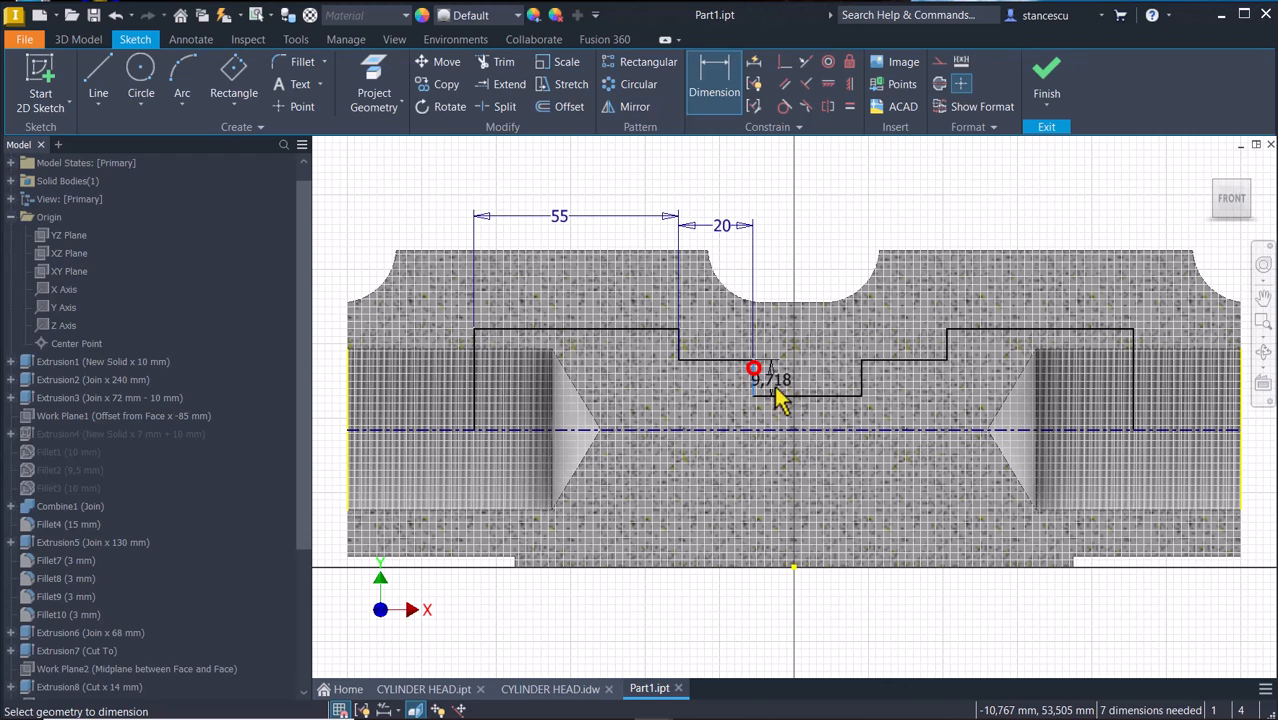
left_click(793, 567)
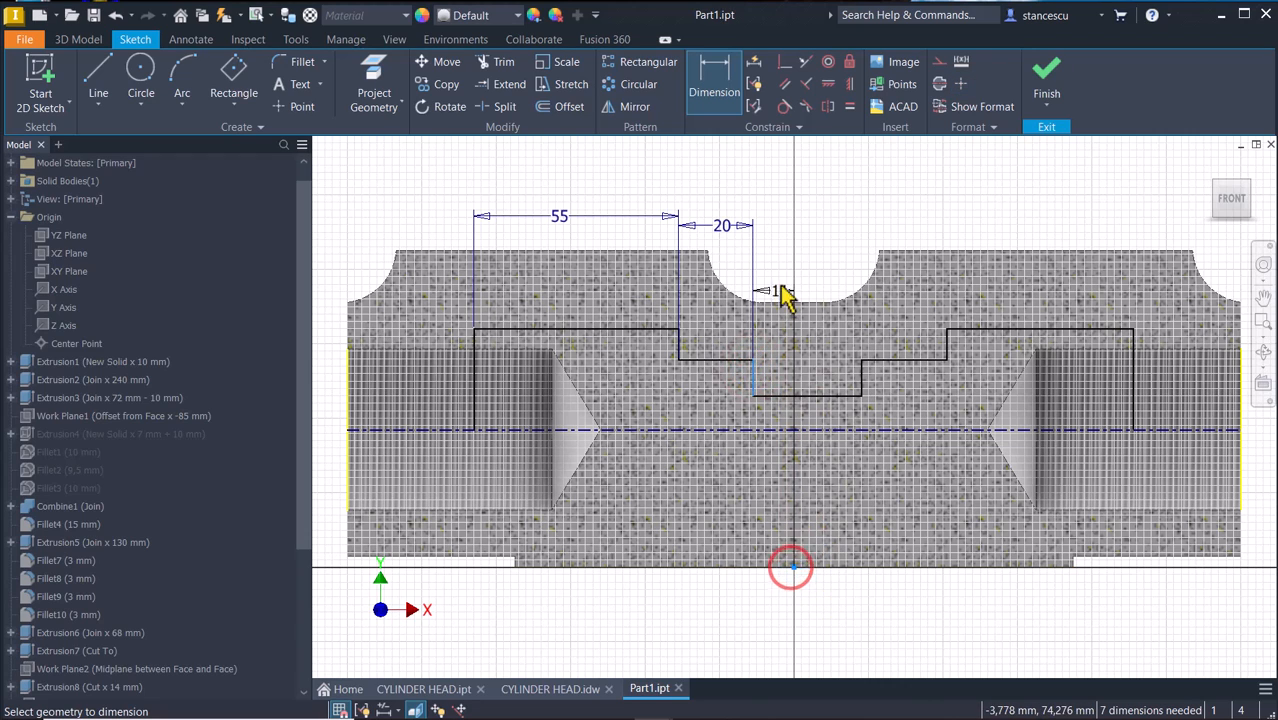
left_click(776, 205)
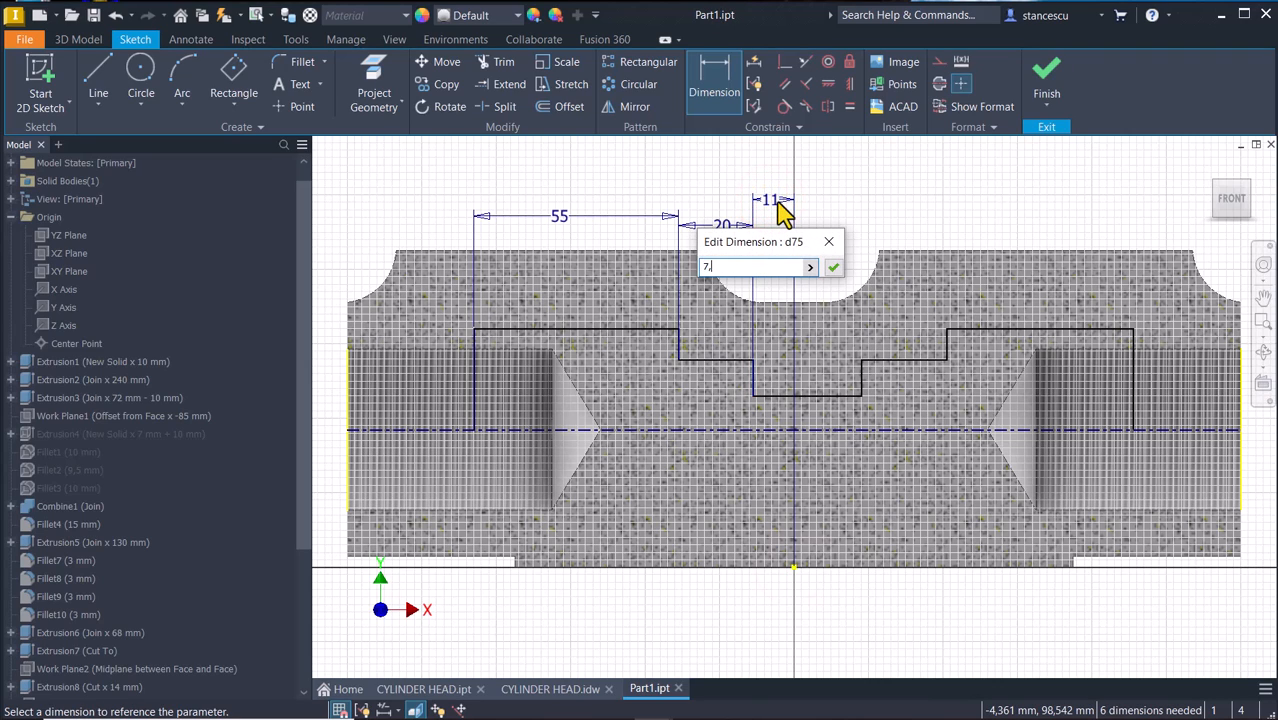
key("Return")
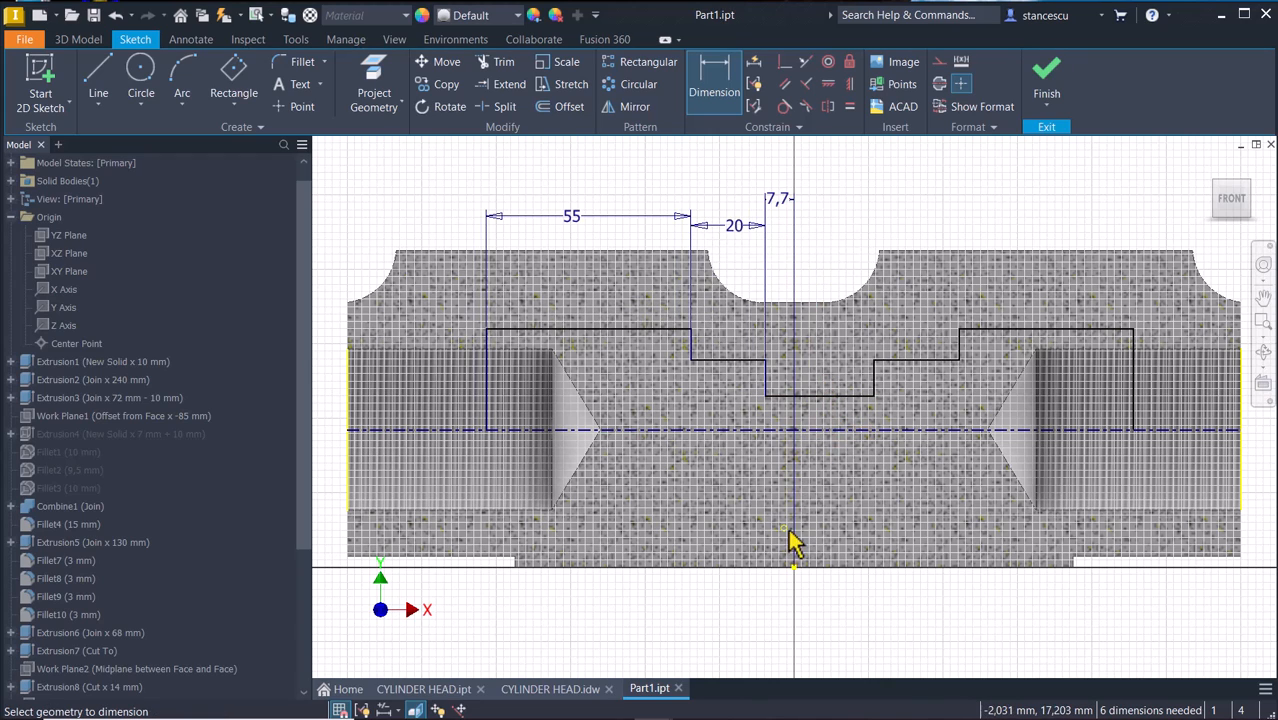
Dimension the horizontal distance from the origin point to the central recess's upper right corner as 12 mm.
left_click(795, 569)
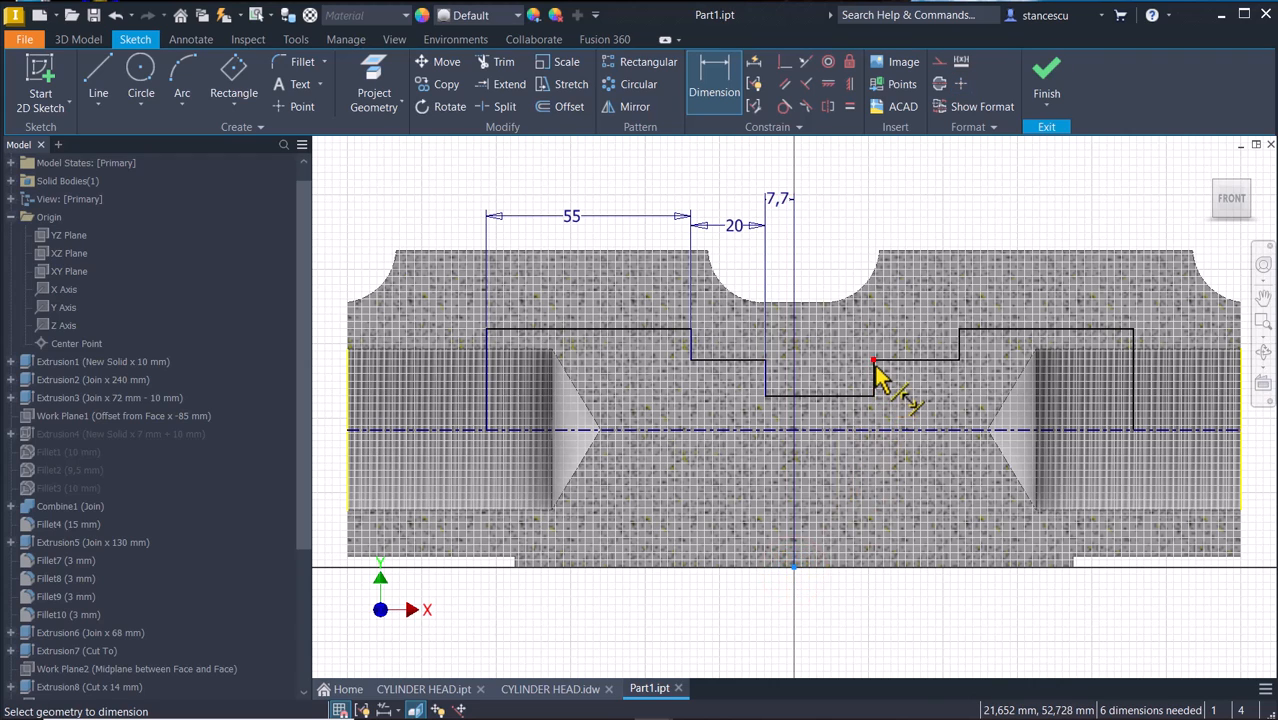
left_click(874, 365)
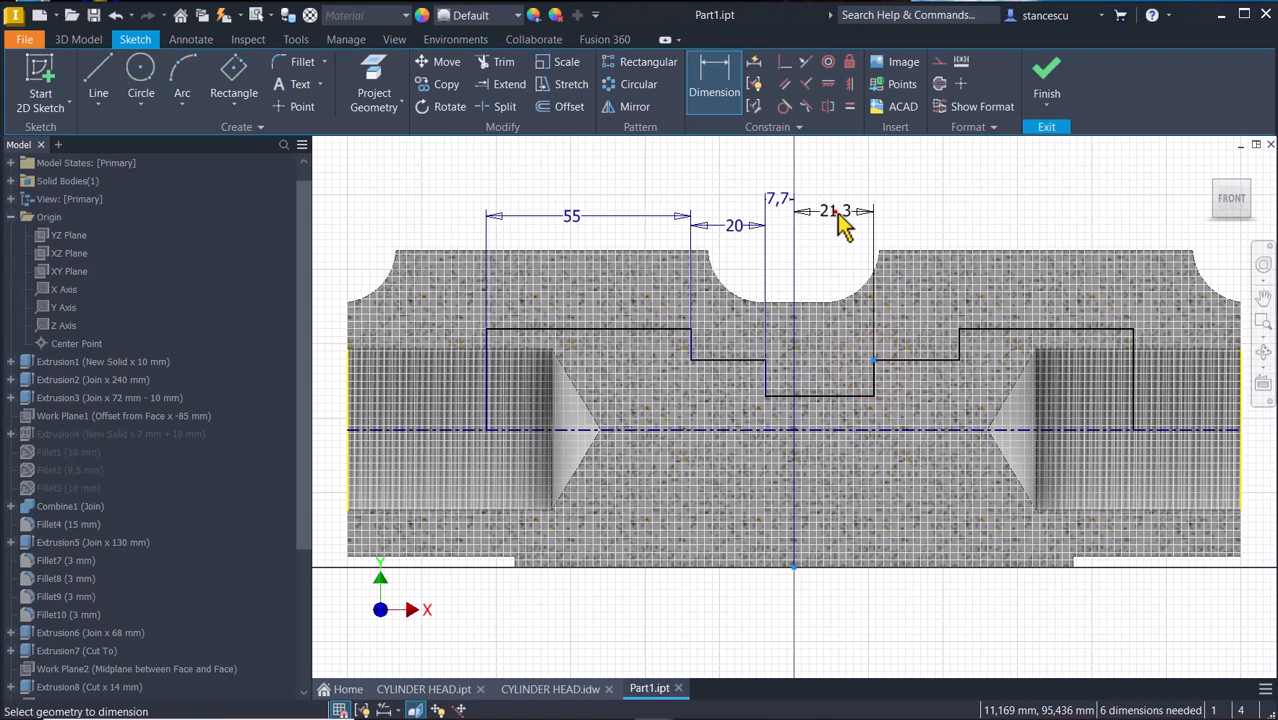
left_click(838, 214)
type("1")
key("Return")
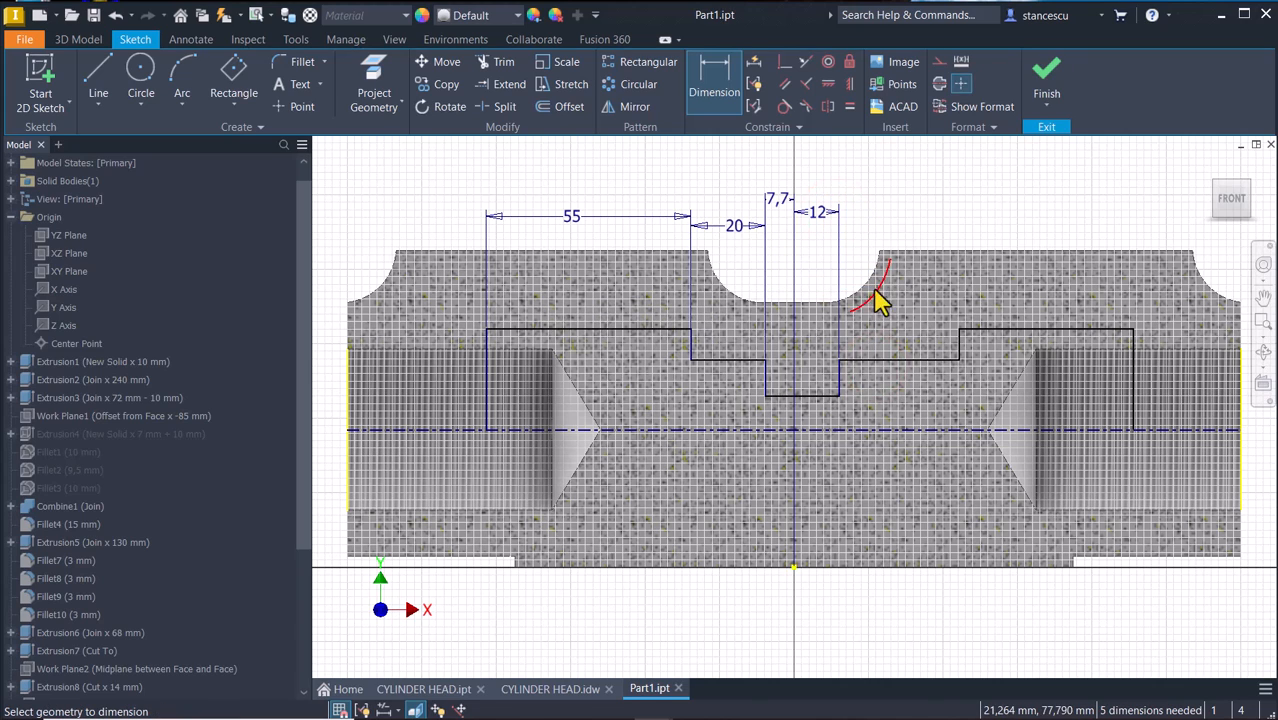
Dimension the right intermediate shoulder line to 20 mm.
left_click(935, 359)
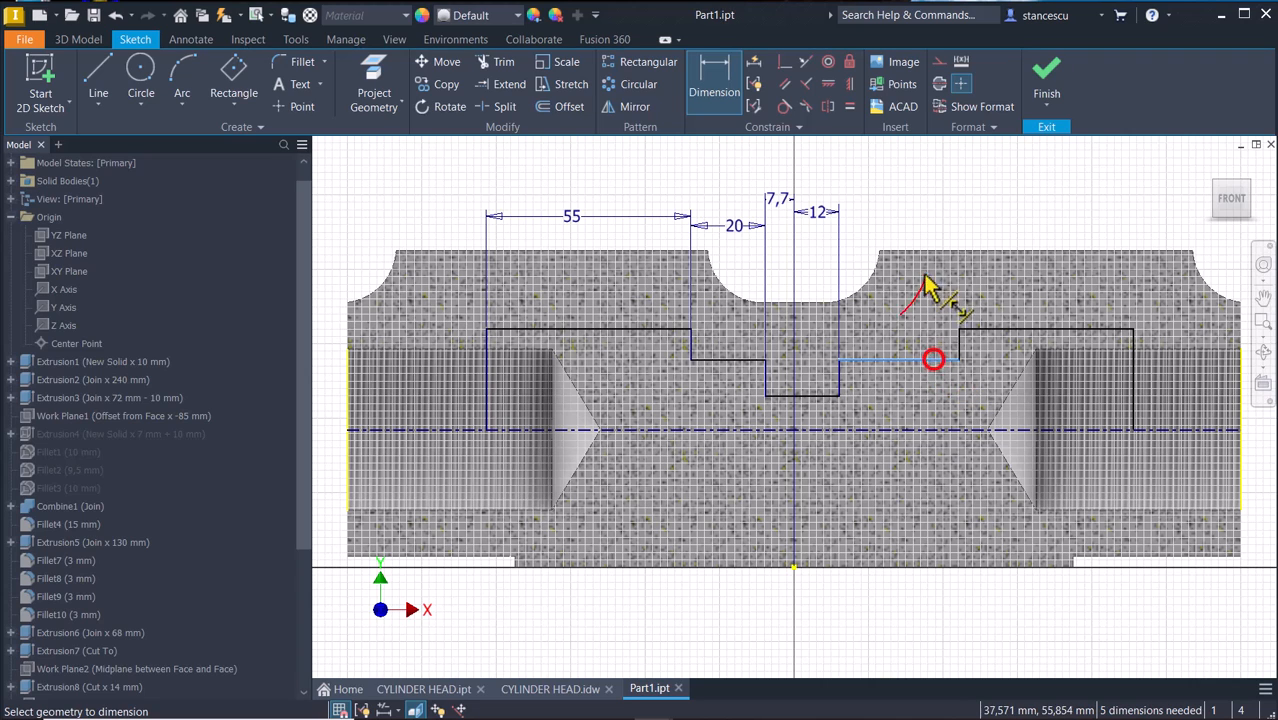
left_click(918, 221)
type("20")
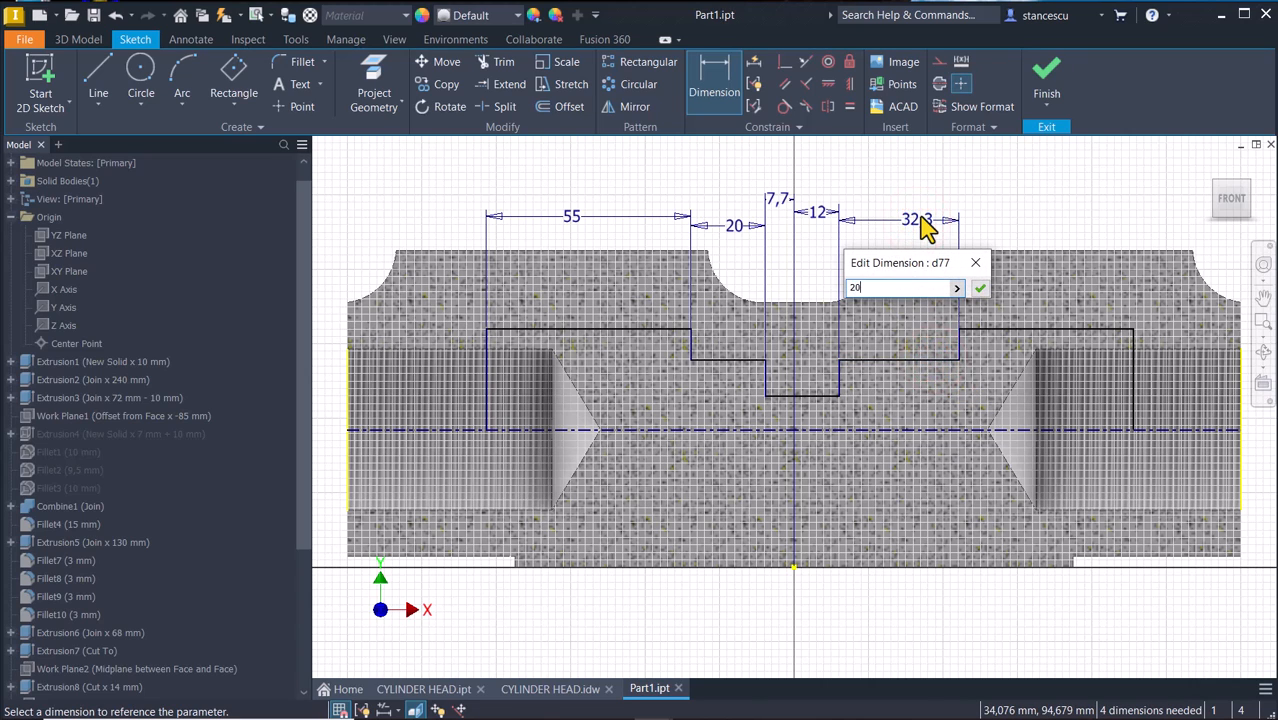
key("Return")
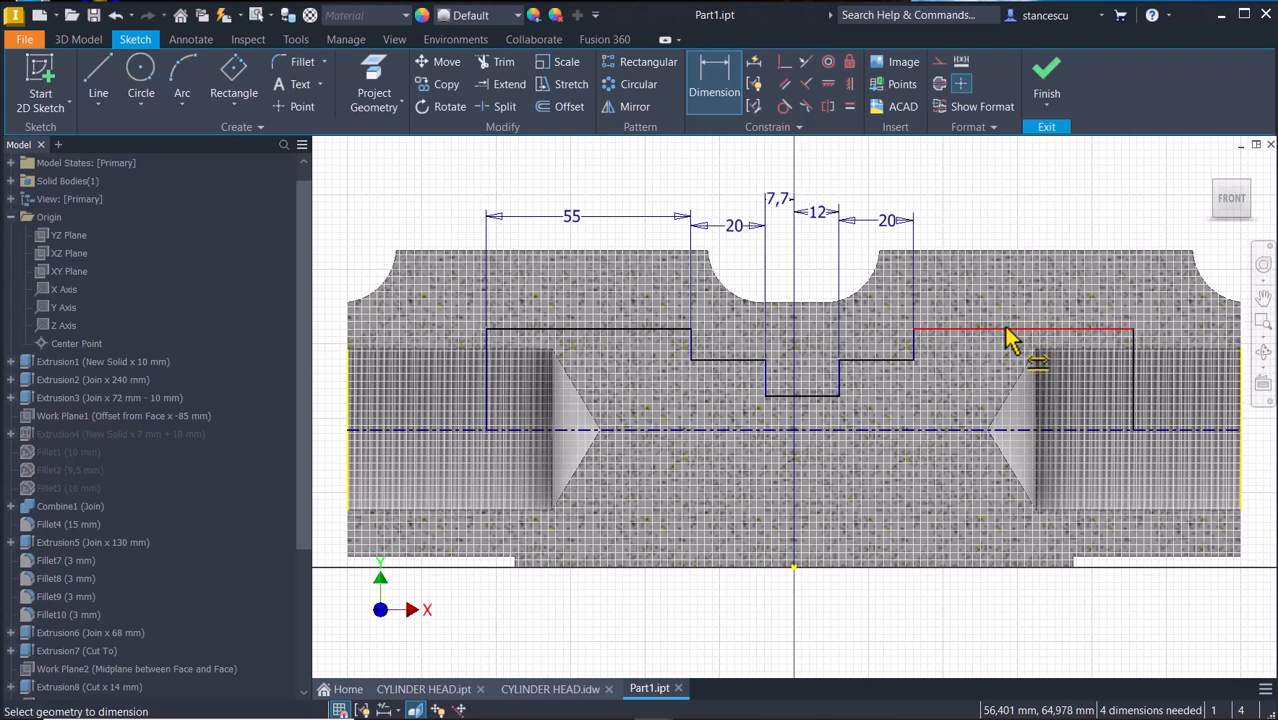
Dimension the right outer horizontal line of the stepped profile to 50 mm.
left_click(1005, 329)
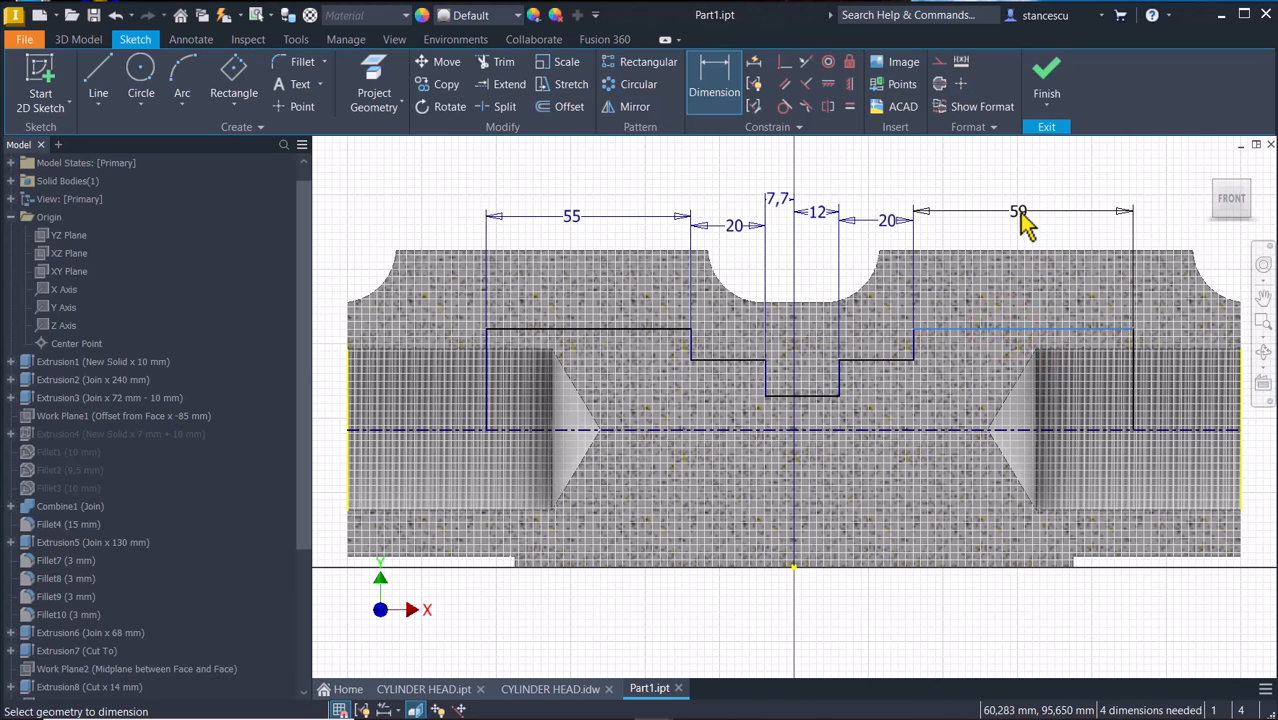
left_click(1019, 212)
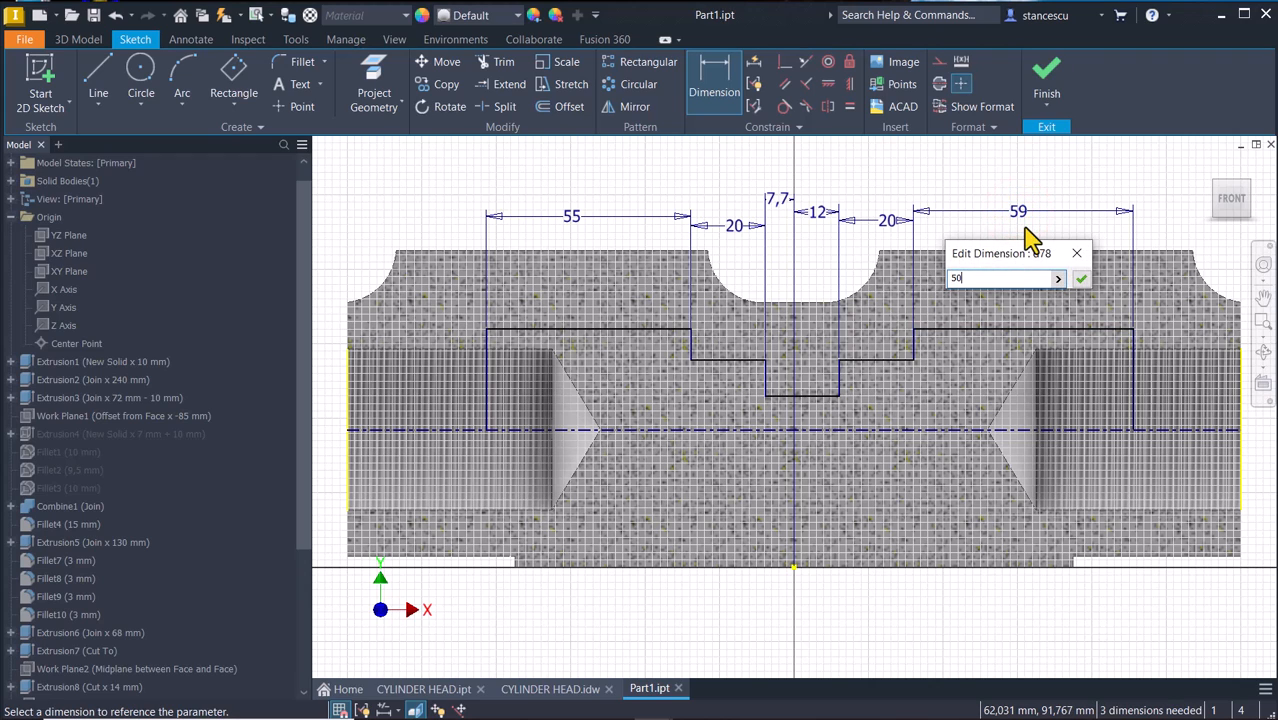
type("50")
key("Return")
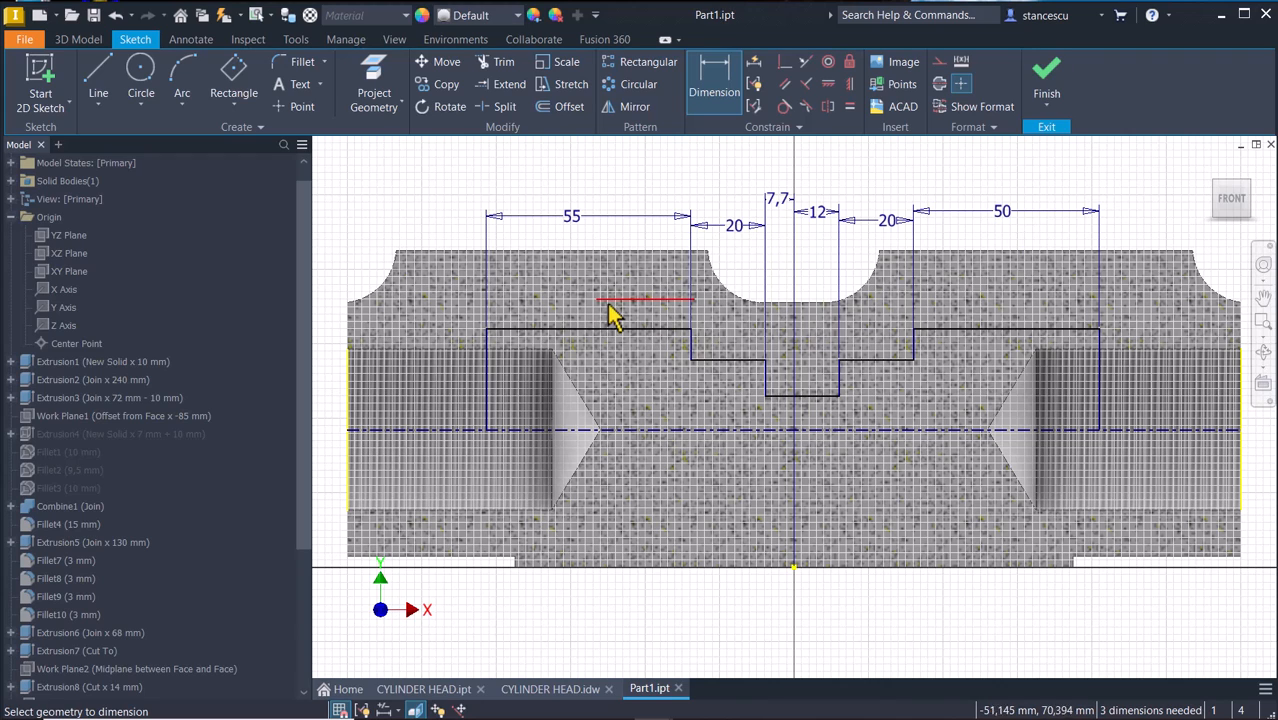
Add a diameter dimension of 50 mm between the left outer horizontal line and the centerline.
left_click(549, 331)
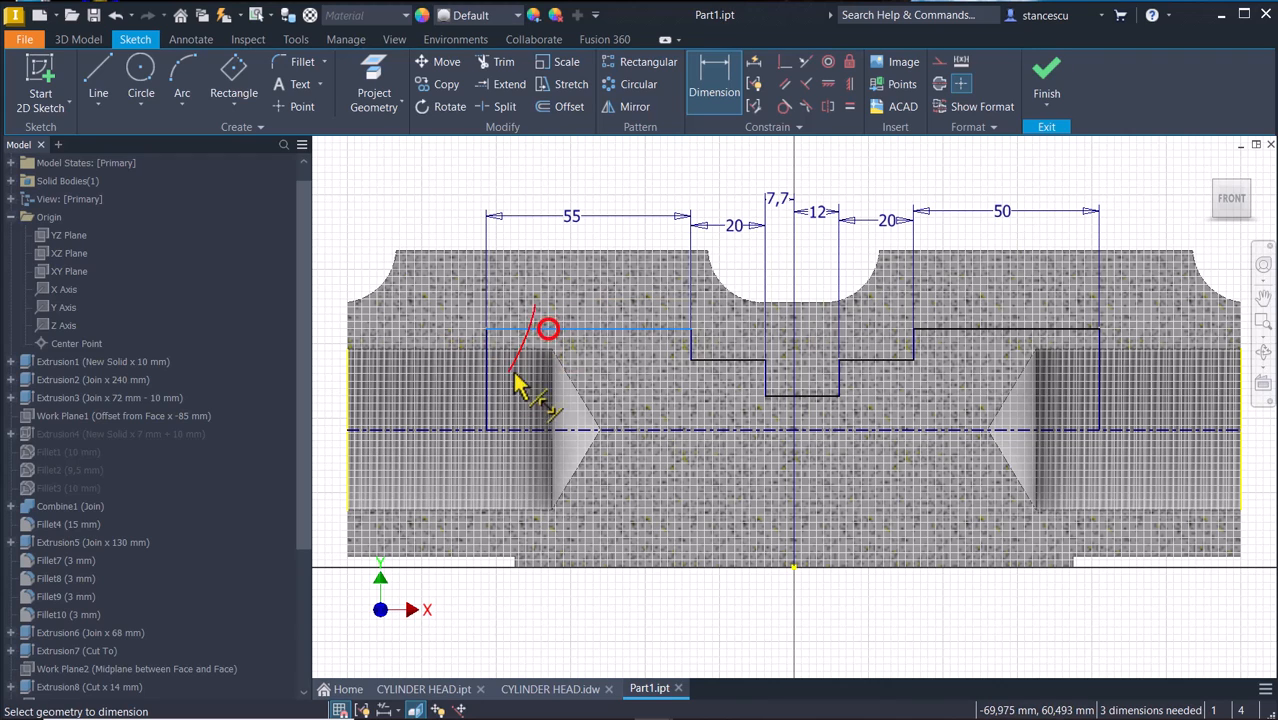
left_click(532, 428)
middle_click_drag(511, 399, 523, 399)
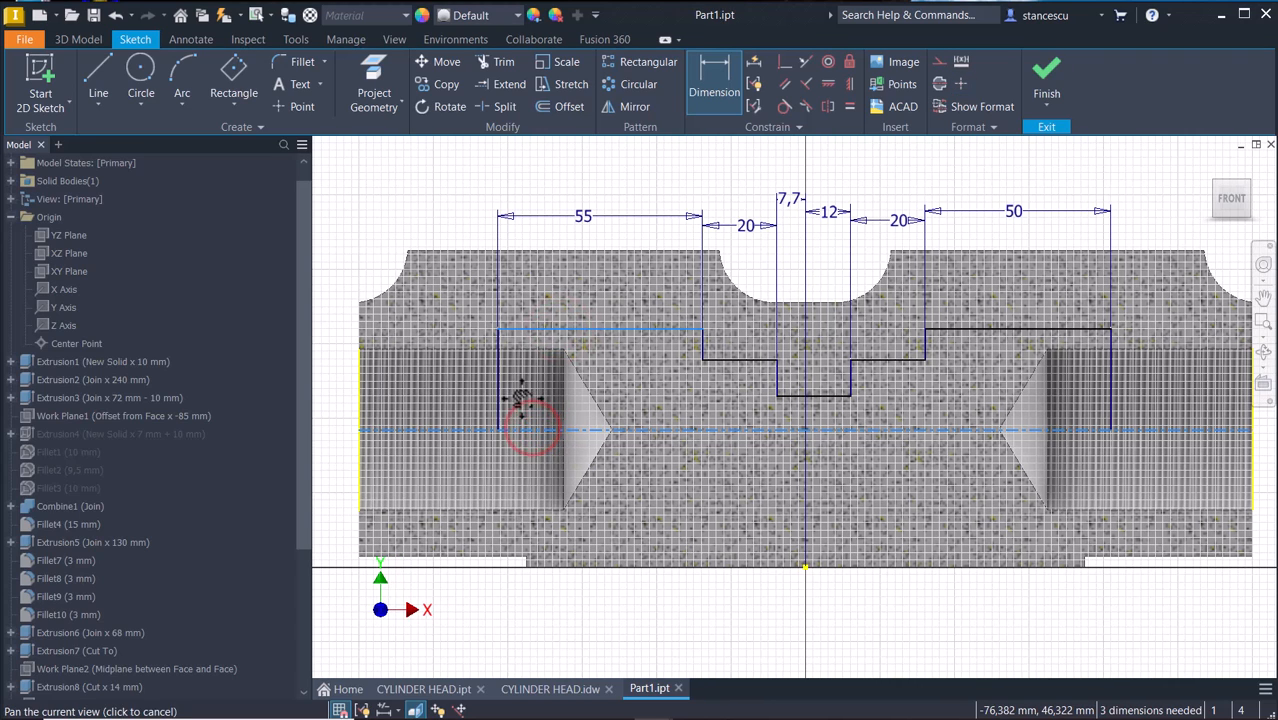
left_click(347, 388)
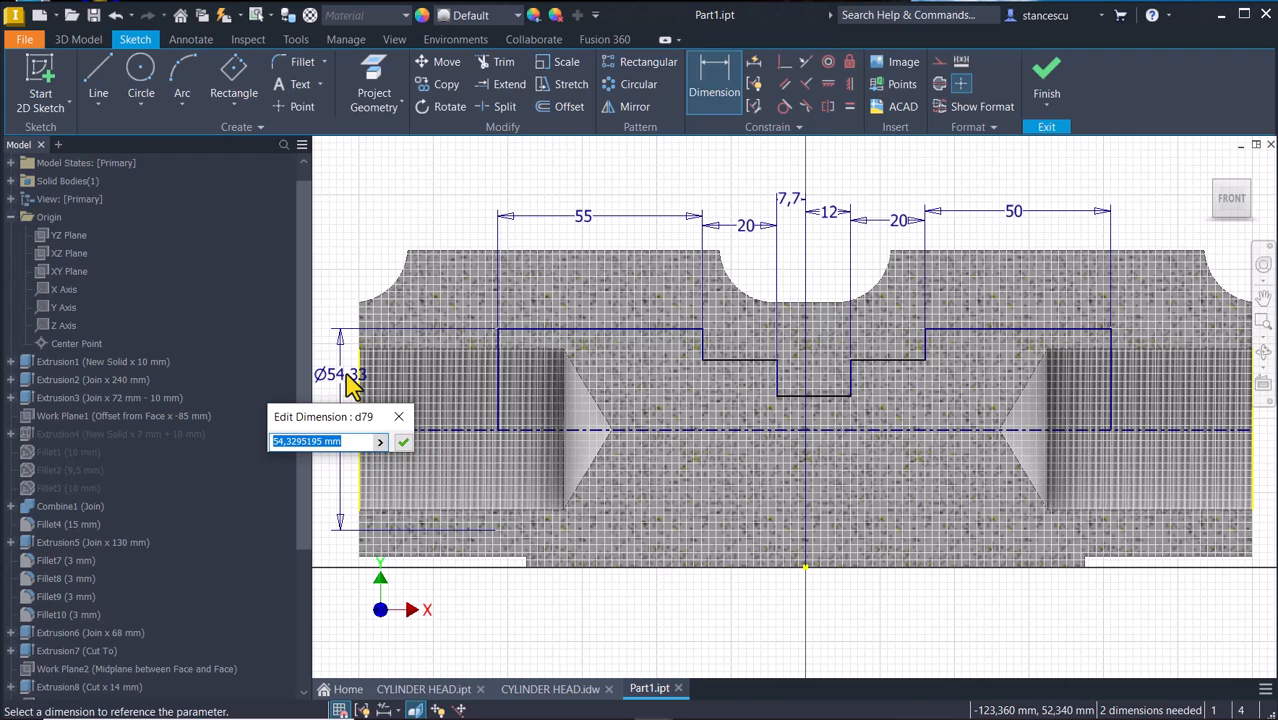
type("50")
key("Return")
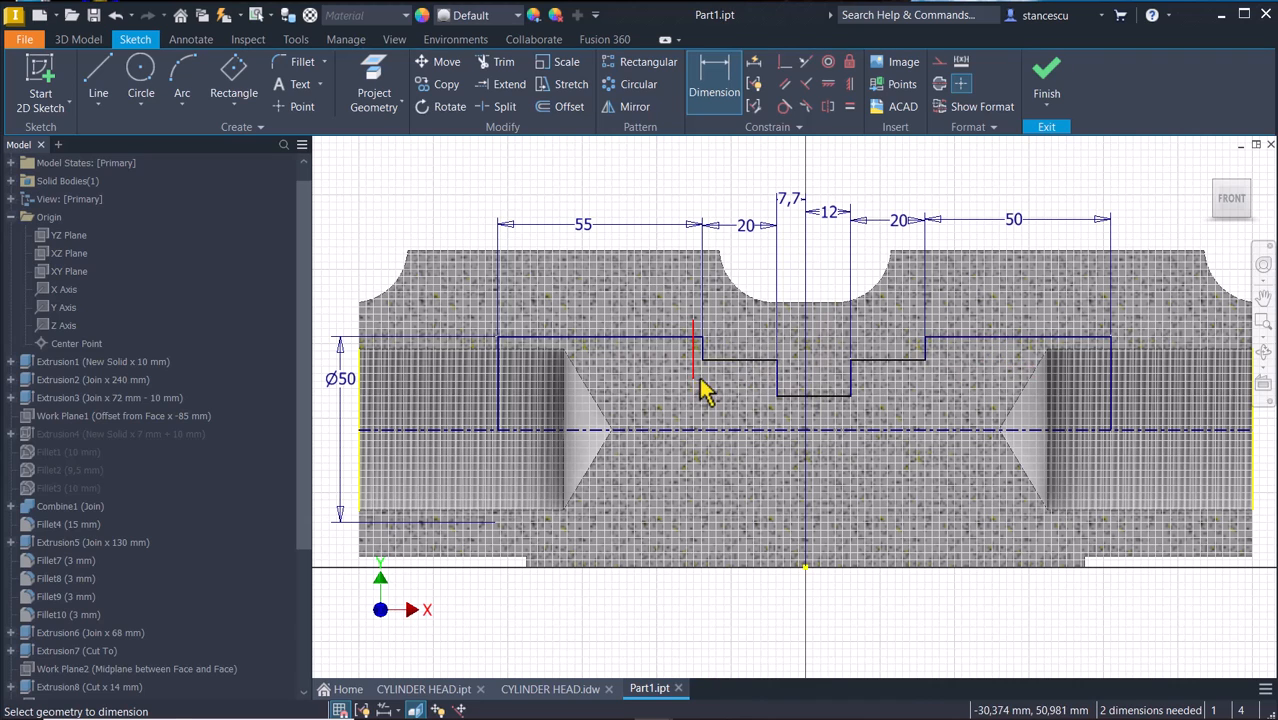
Add a diameter dimension of 41 mm between the left intermediate shoulder line and the centerline.
middle_click_drag(711, 380, 843, 367)
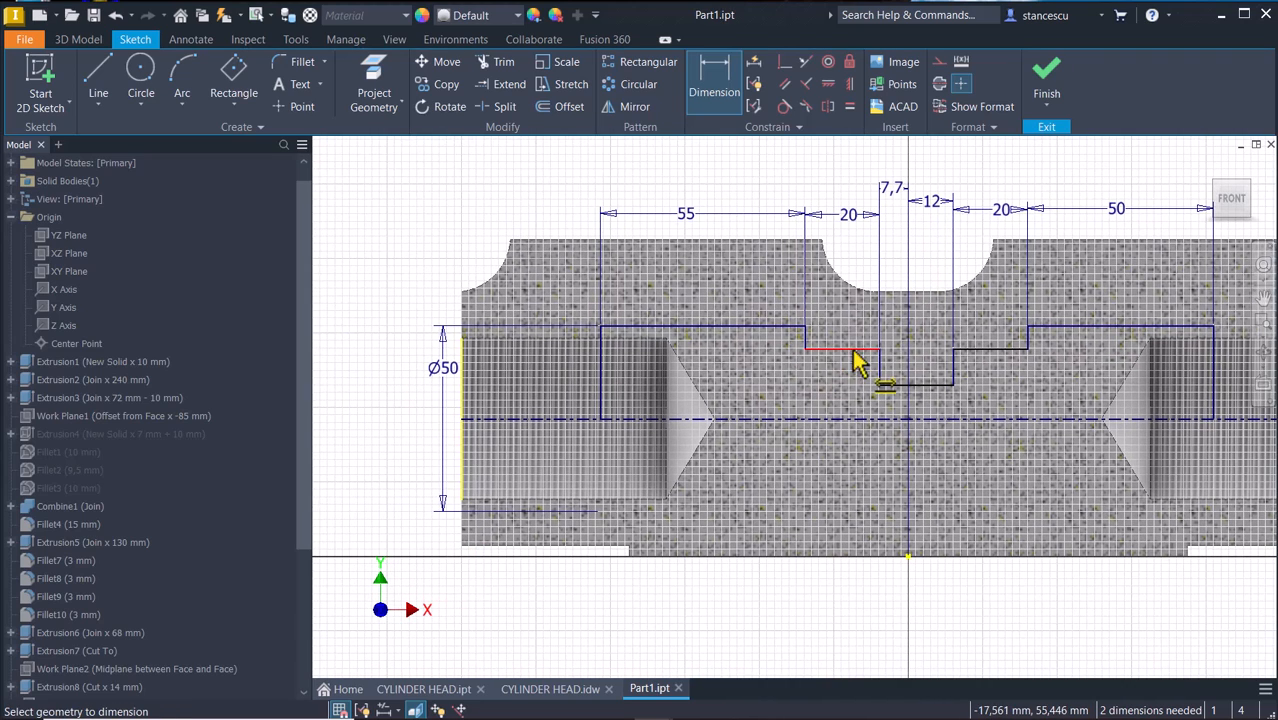
left_click(860, 350)
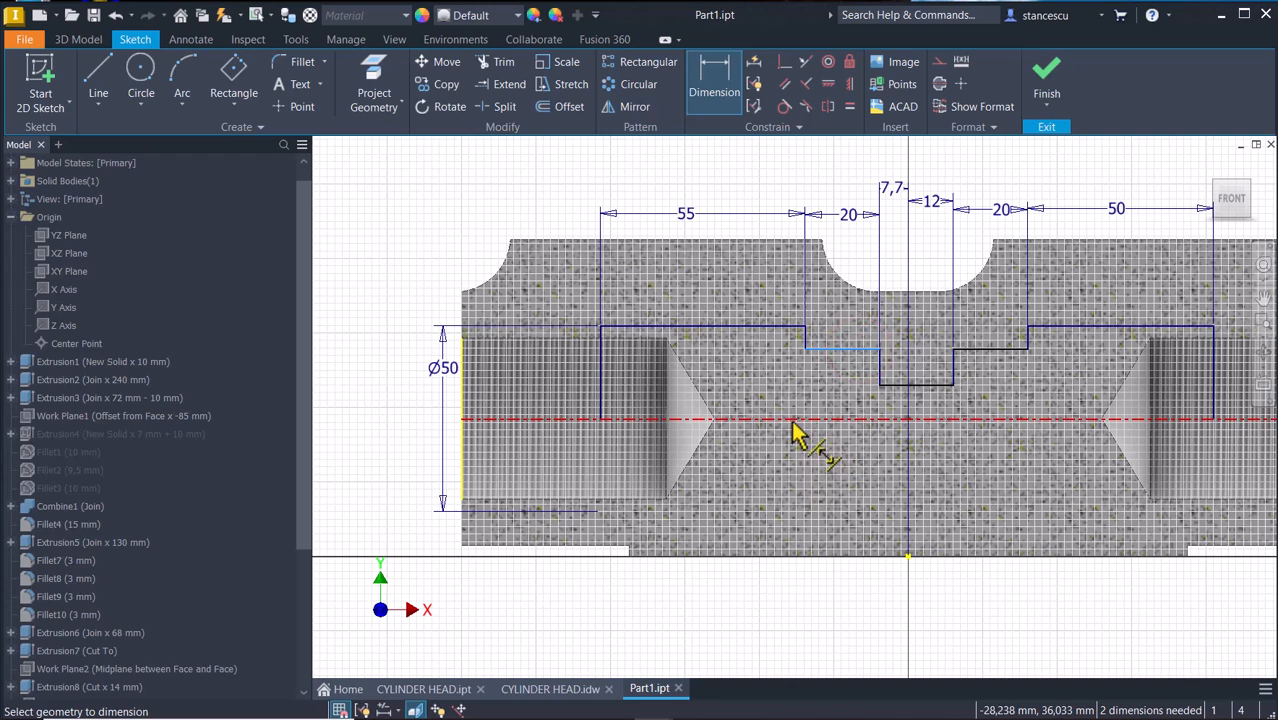
left_click(779, 421)
left_click(750, 402)
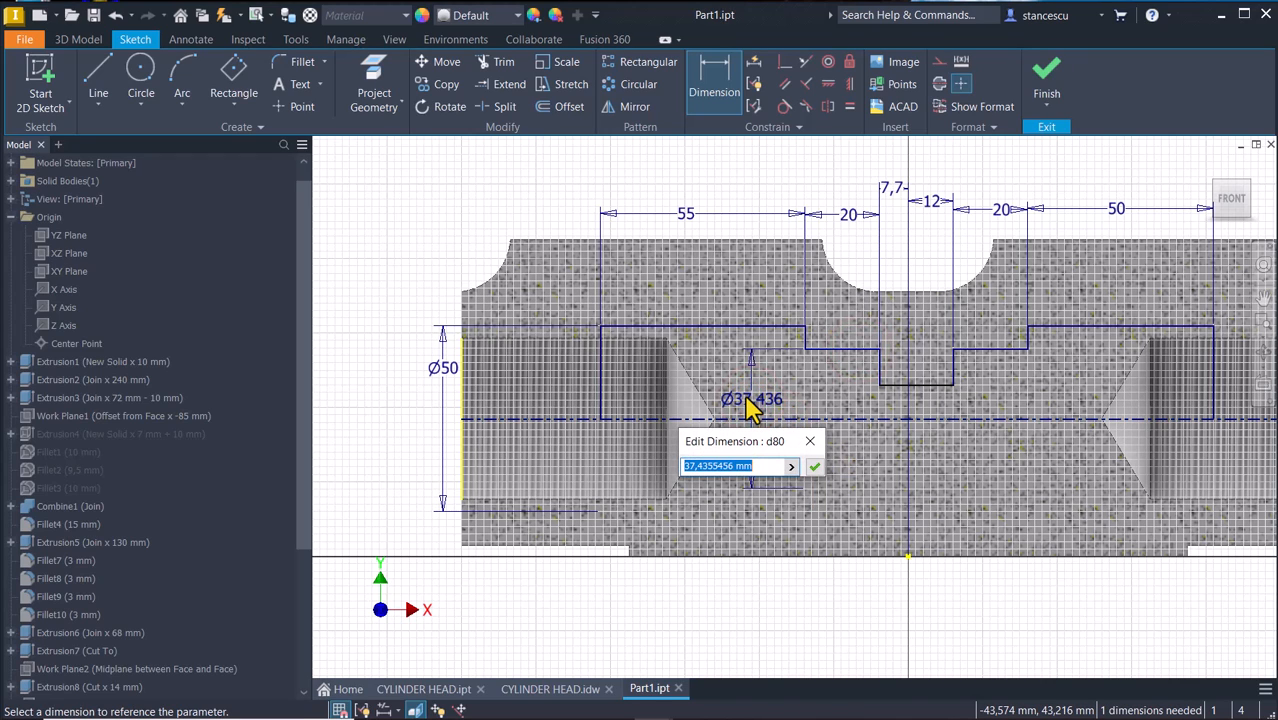
type("41")
key("Return")
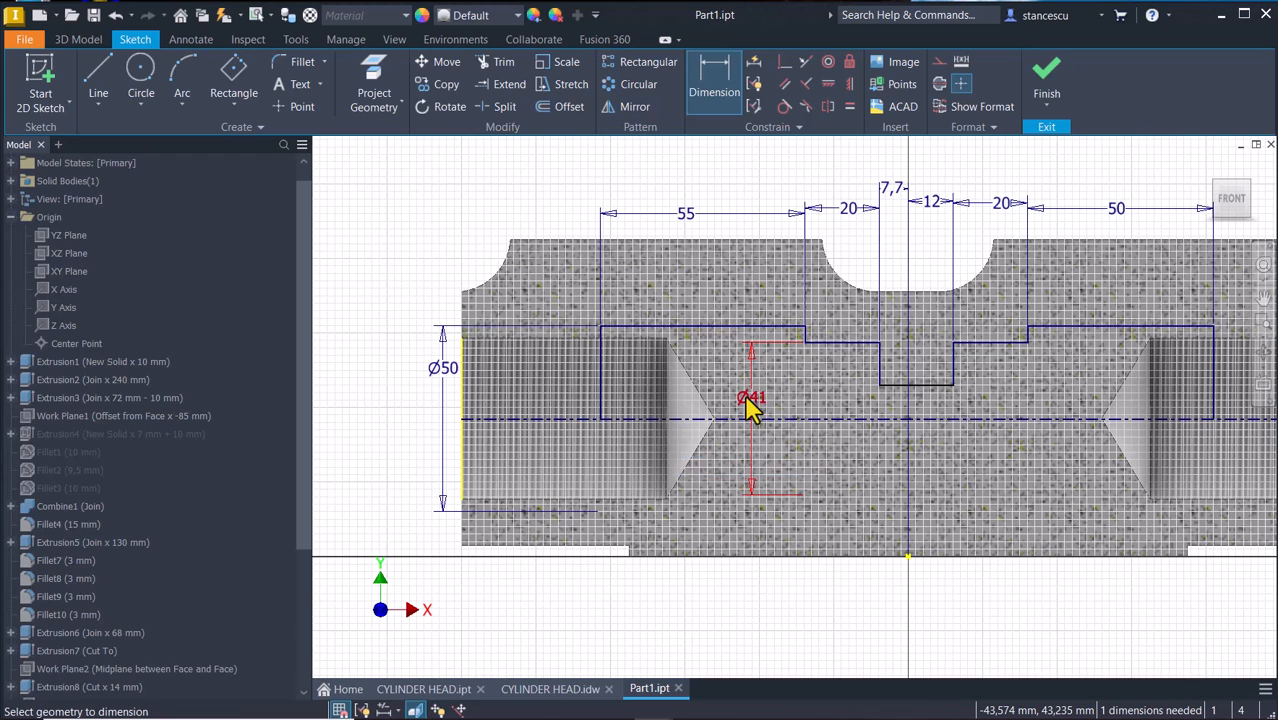
Add a diameter dimension of 36 mm between the central recess's horizontal line and the centerline.
left_click(895, 385)
left_click(850, 418)
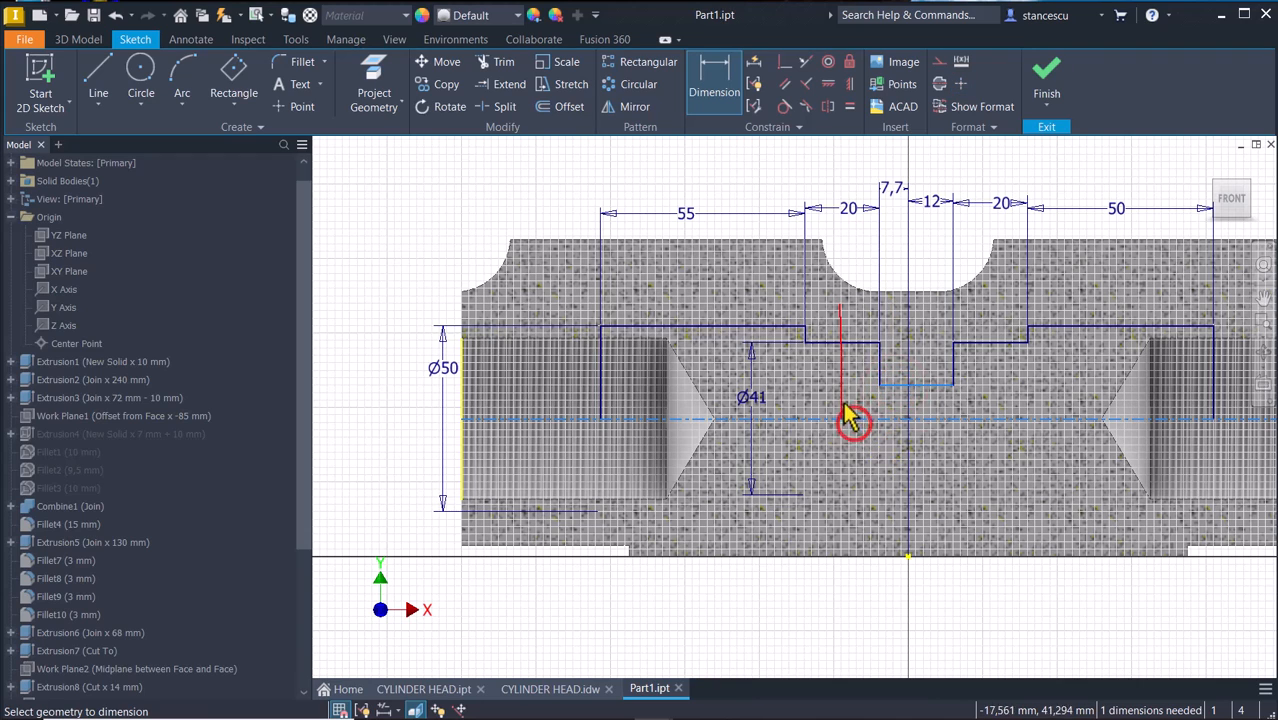
left_click(830, 399)
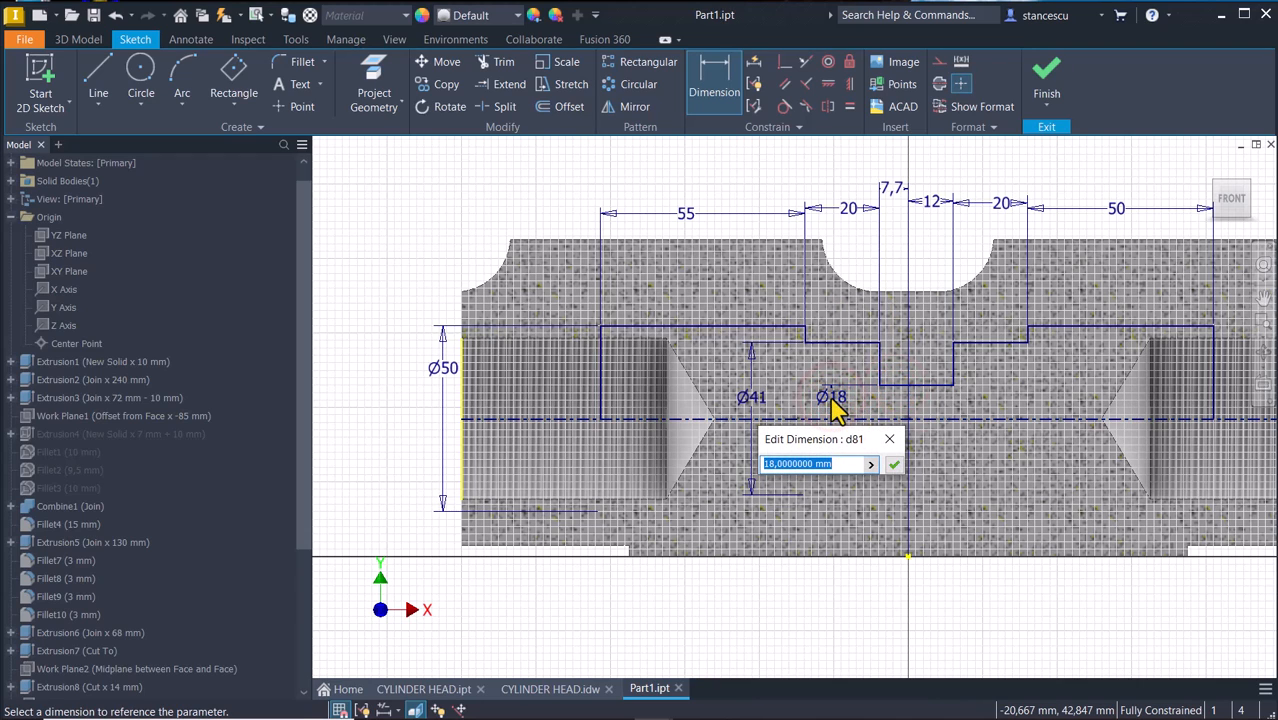
key("Return")
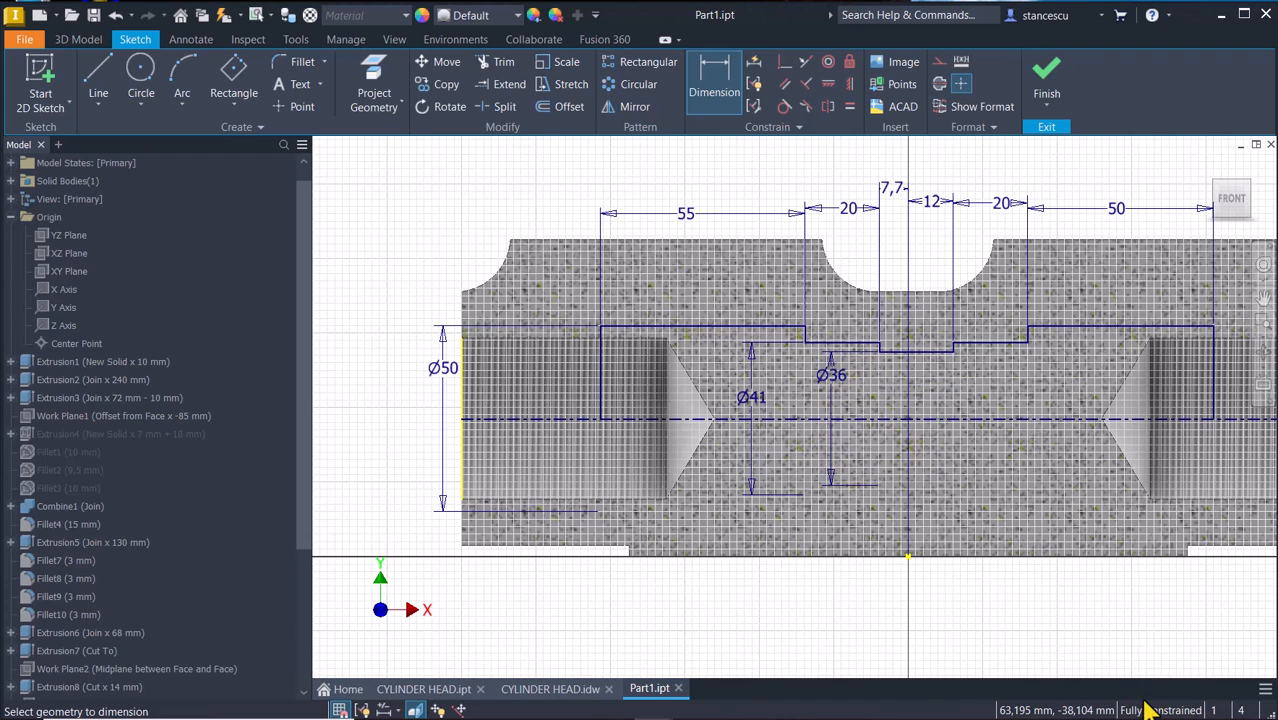
Finish the sketch and revolve the stepped profile a full 360 degrees about the centerline as a cut through the body.
left_click(1045, 75)
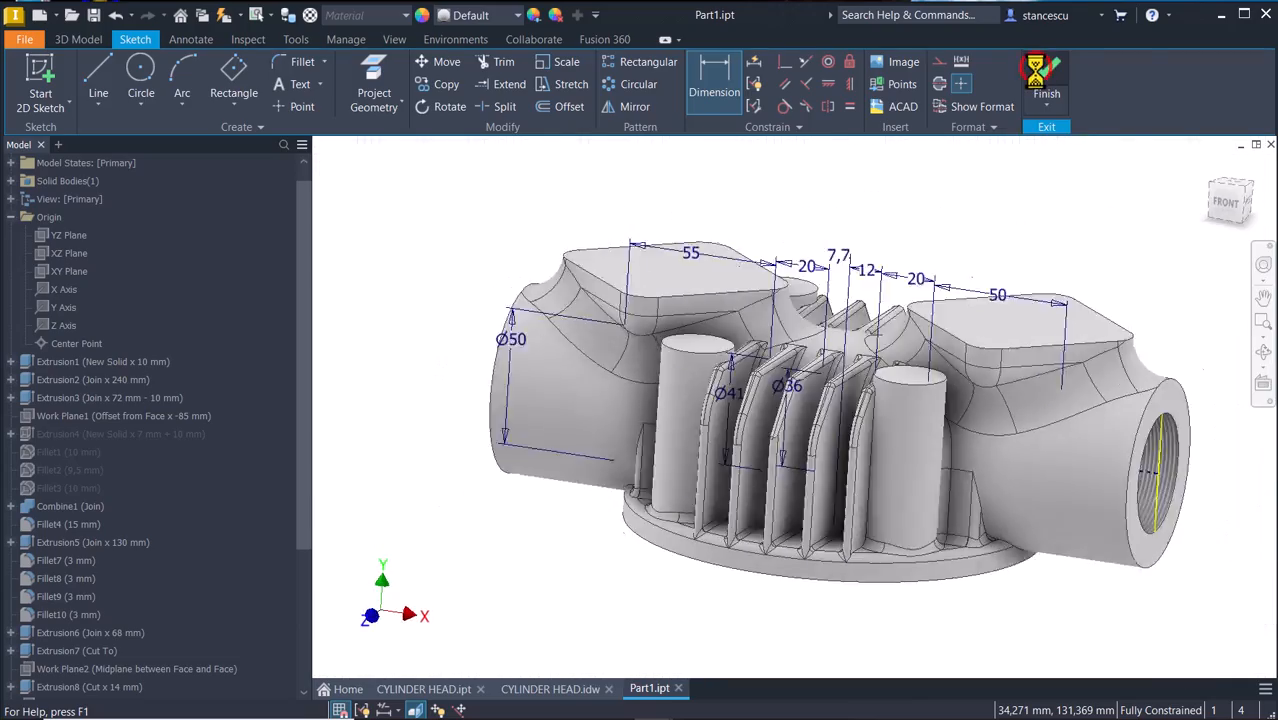
middle_click_drag(1076, 288, 1062, 291, "shift")
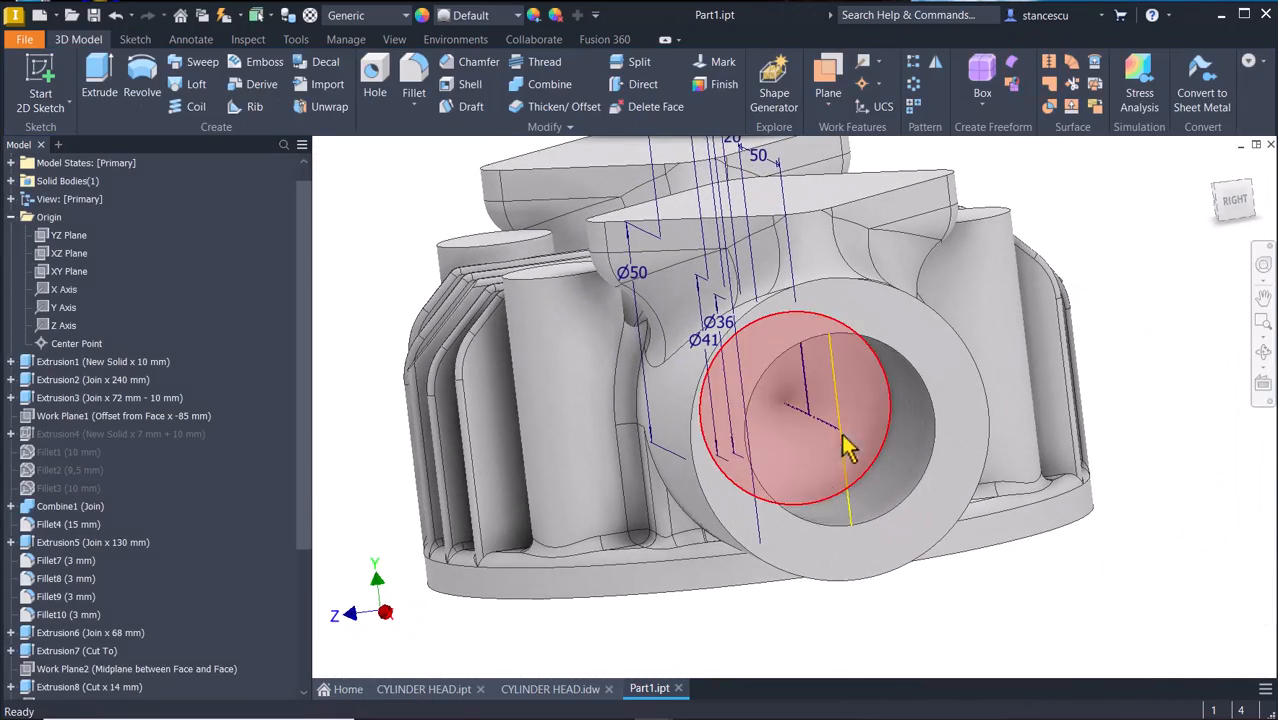
middle_click_drag(877, 414, 868, 409, "shift")
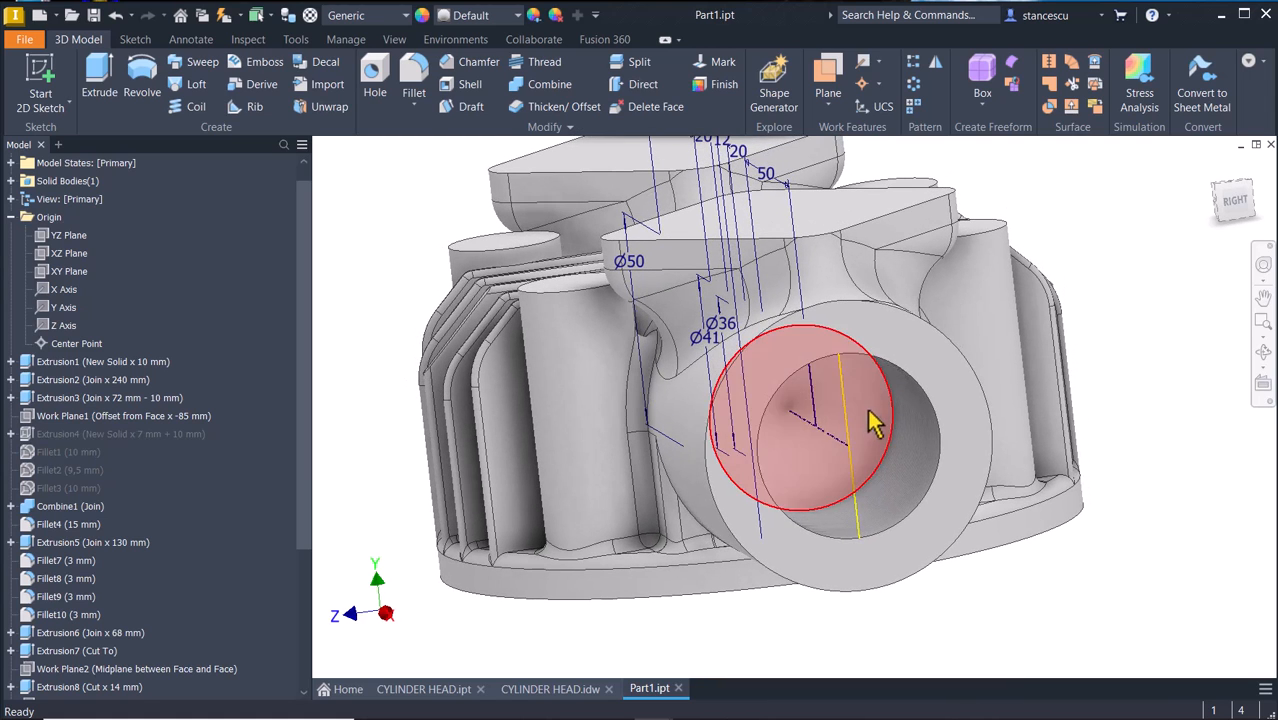
left_click(147, 88)
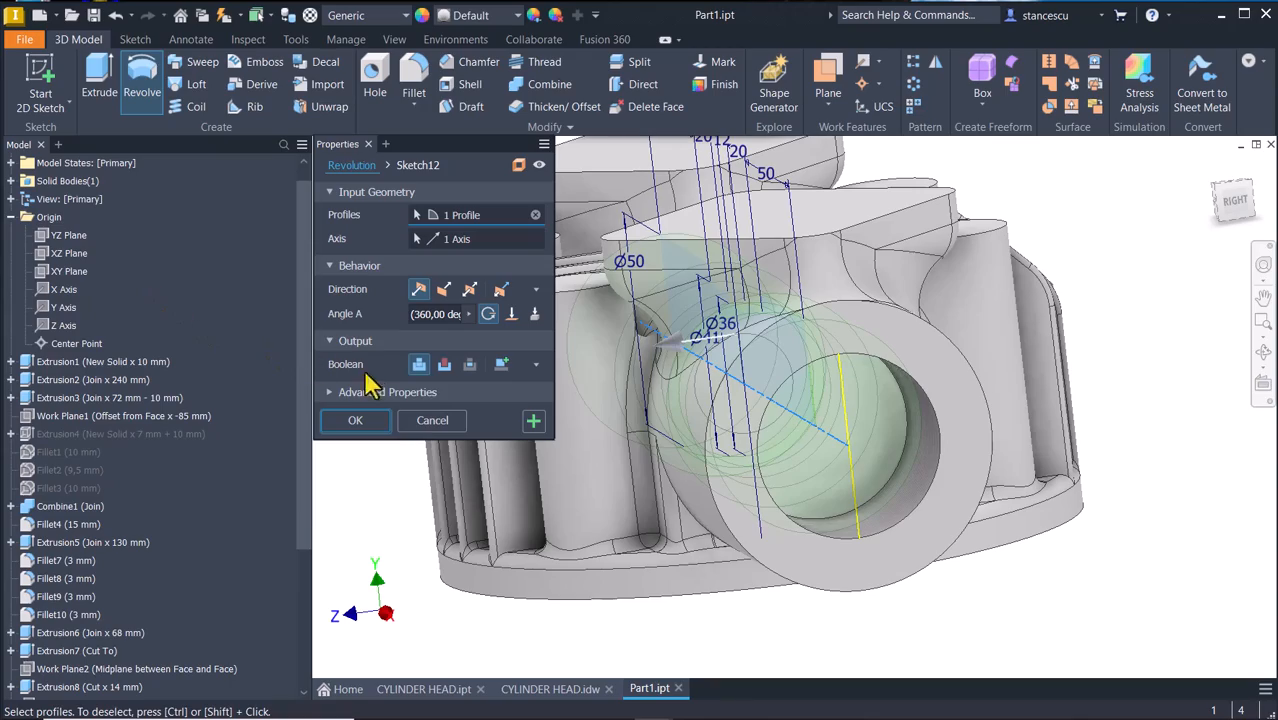
left_click(445, 366)
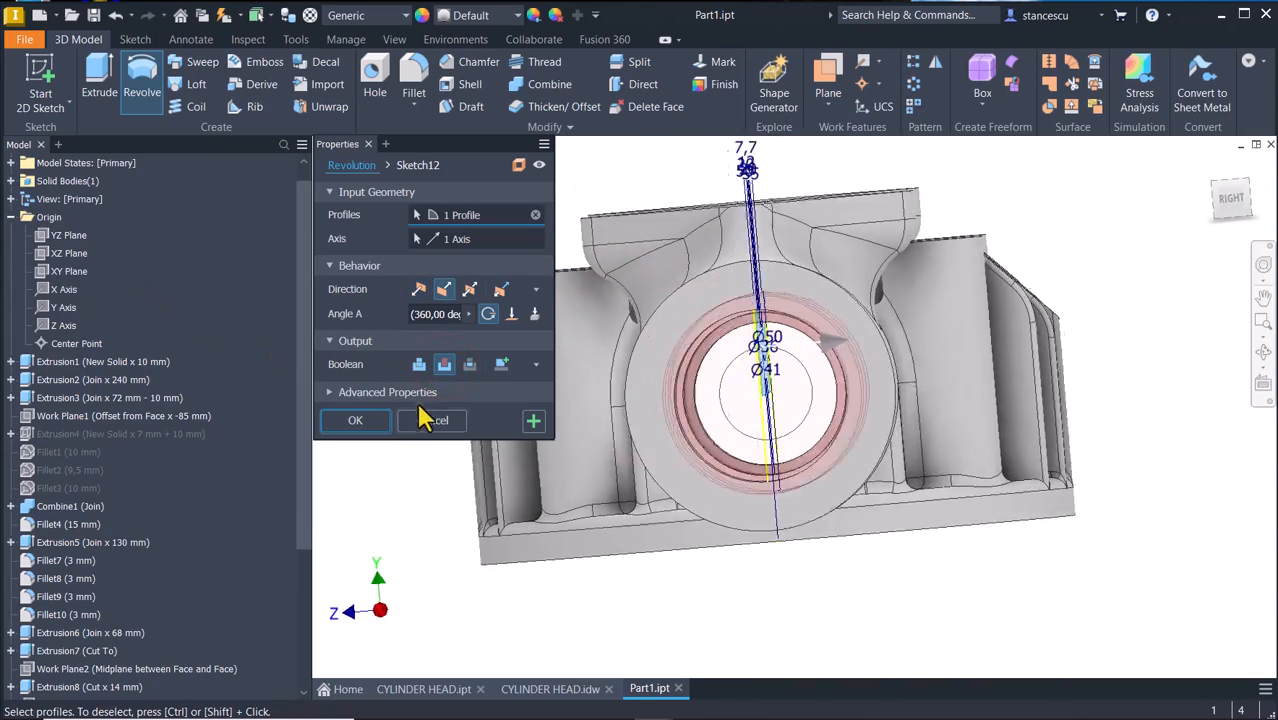
left_click(360, 421)
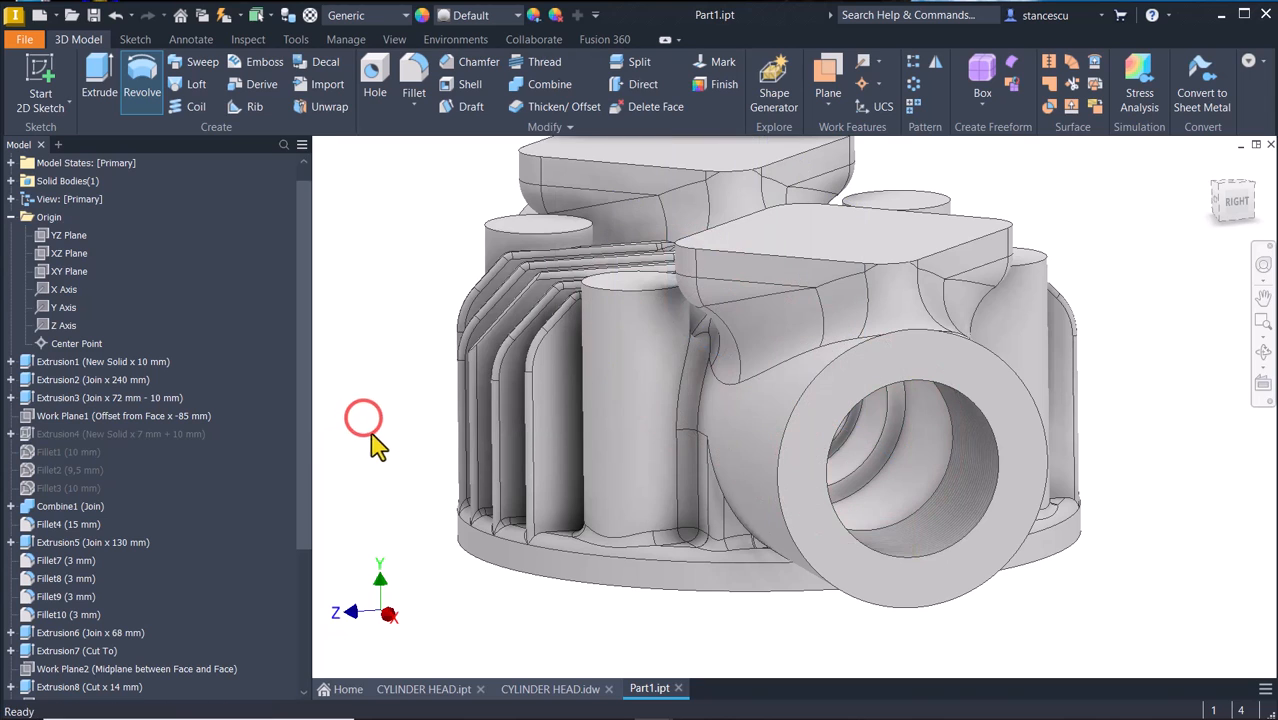
left_click(399, 348)
key("F6")
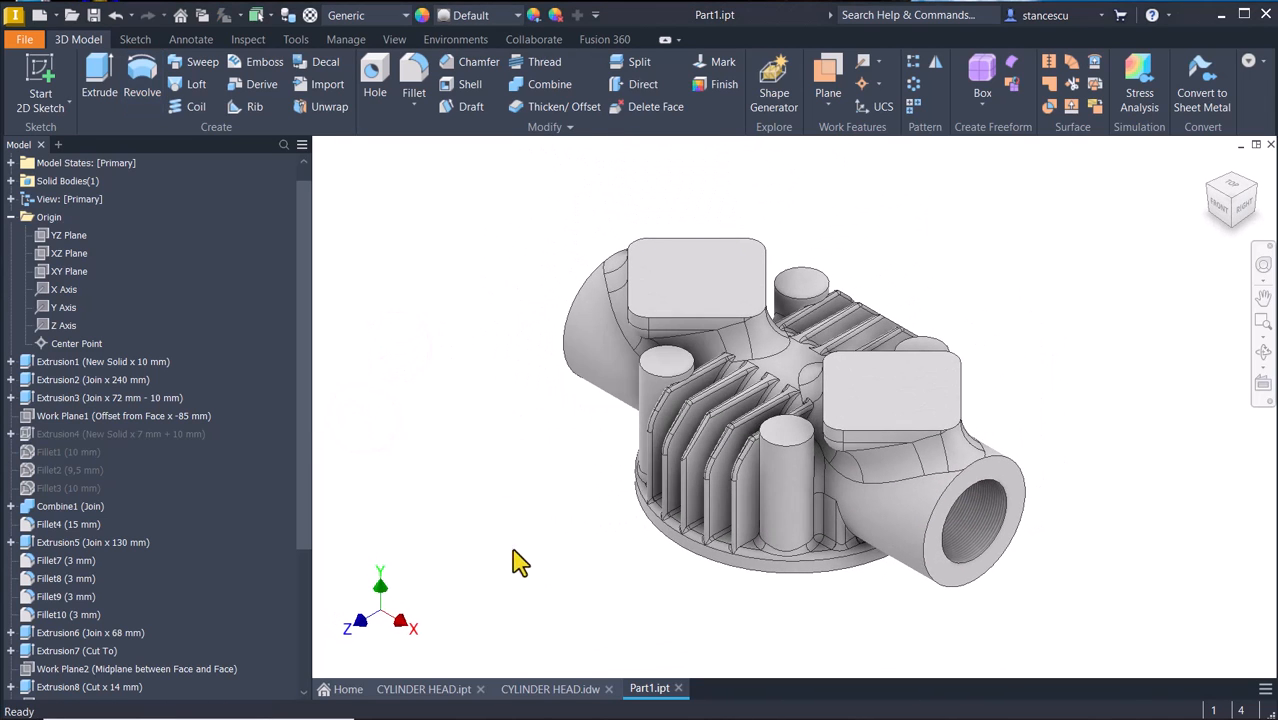
Switch to the CYLINDER HEAD.idw drawing and examine the hole callout for the four cylindrical bosses in the plan view.
left_click(583, 689)
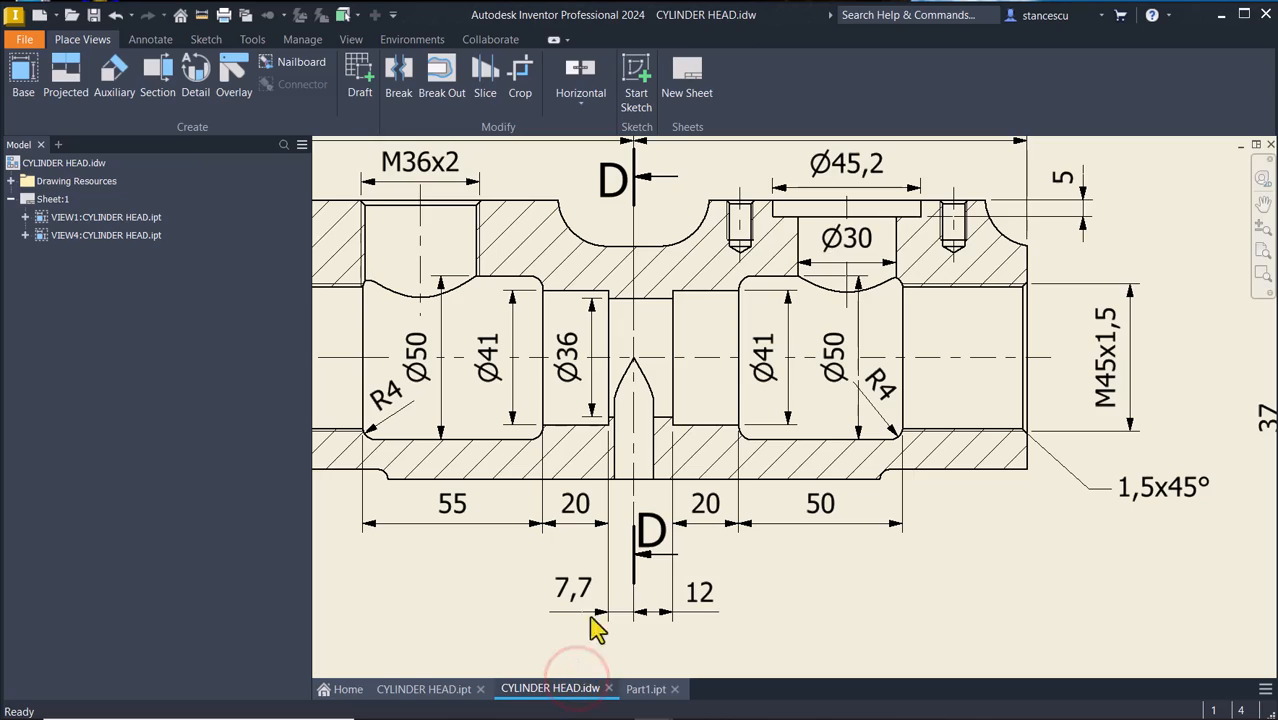
key("Num_Lock")
middle_click(576, 545)
middle_click(576, 545)
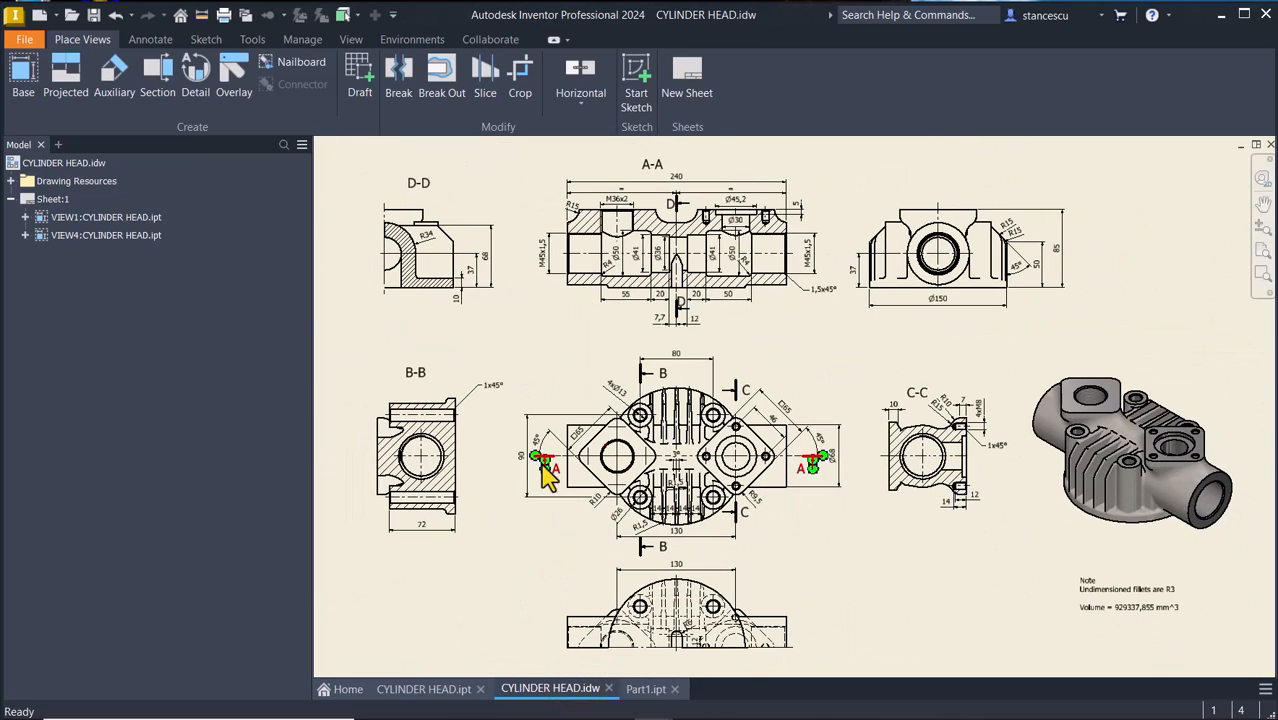
scroll(597, 517, "up", 3)
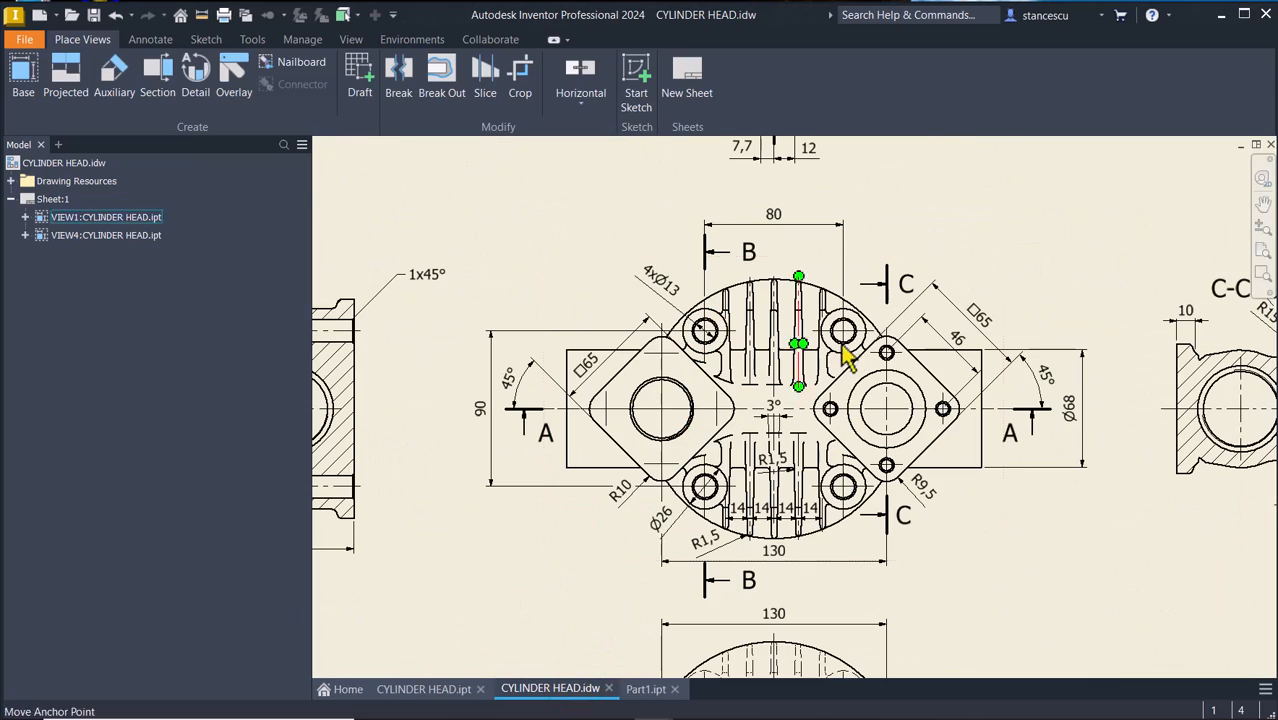
left_click(656, 528)
left_click(658, 296)
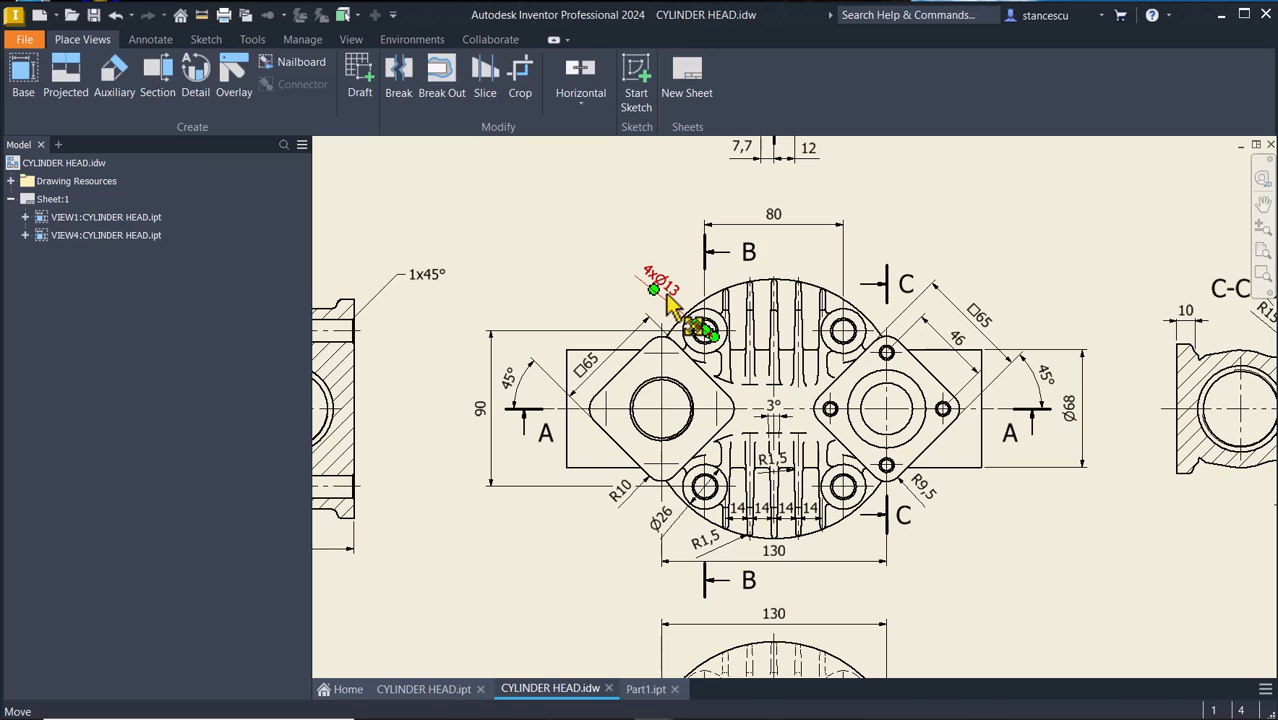
Return to Part1.ipt and cut a simple 13 mm through-all hole concentric with the front-left cylindrical boss.
left_click(645, 690)
left_click(533, 438)
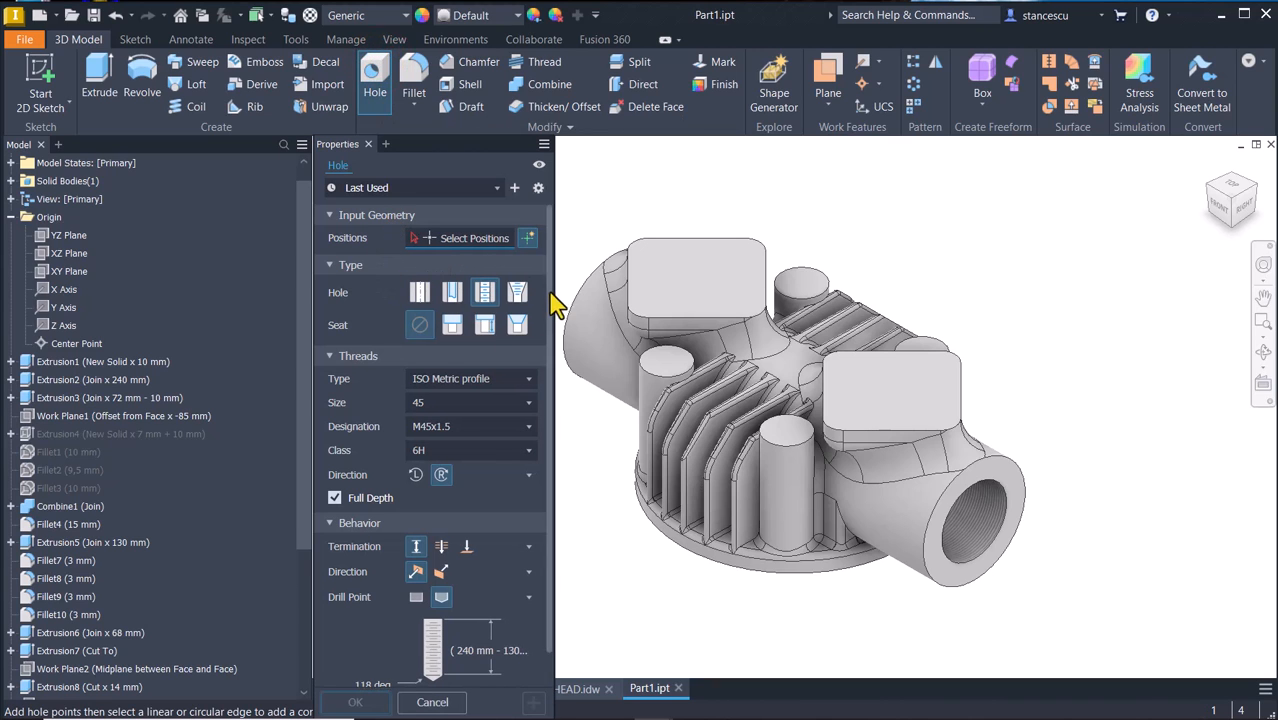
scroll(703, 368, "up", 3)
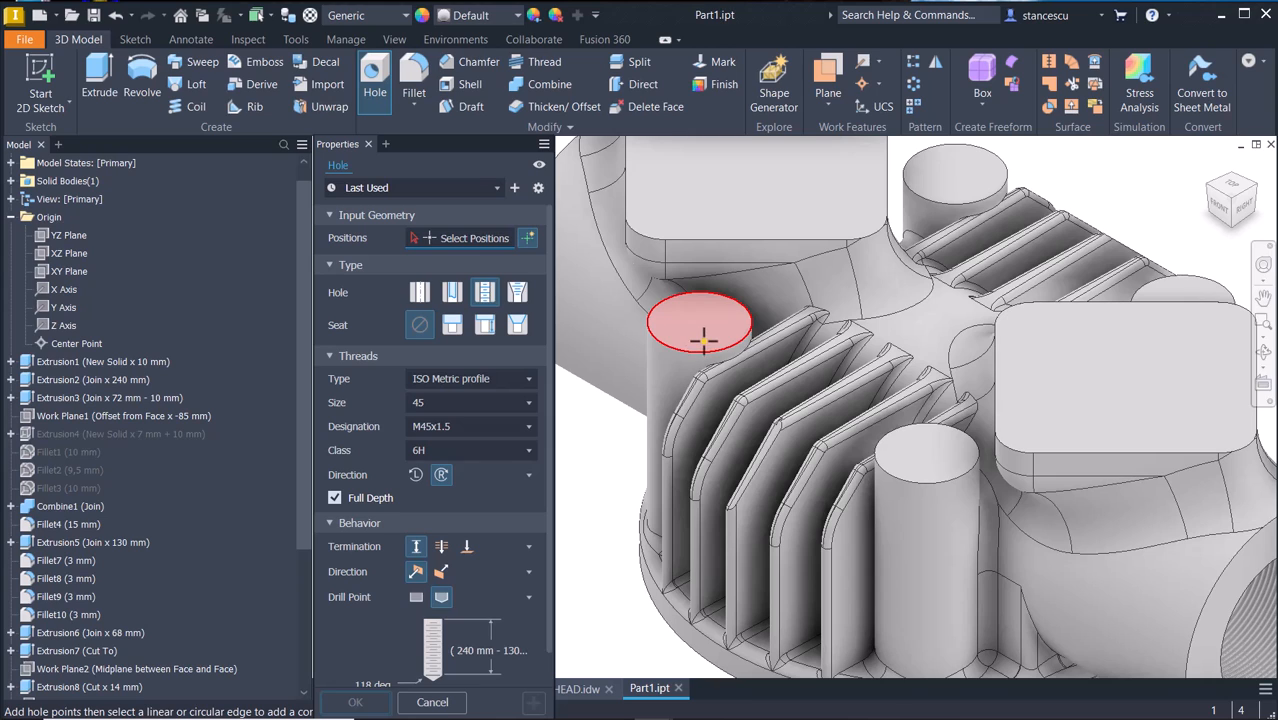
left_click(703, 340)
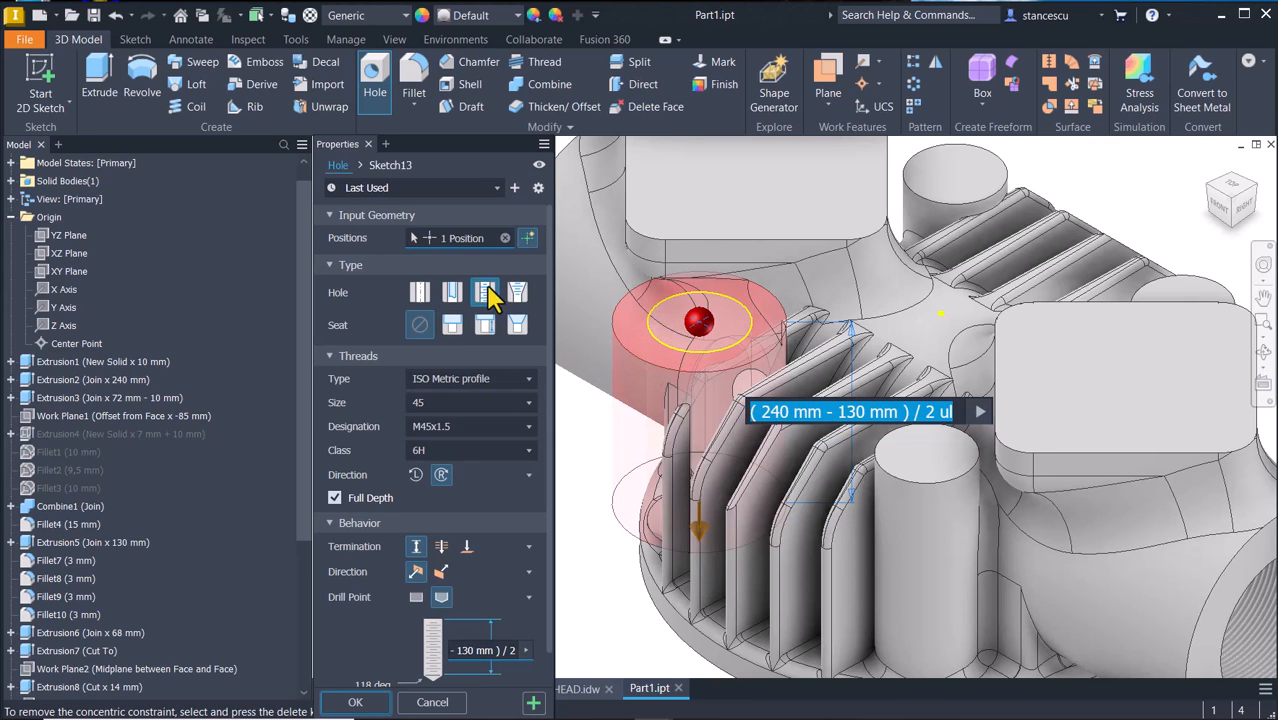
left_click(421, 293)
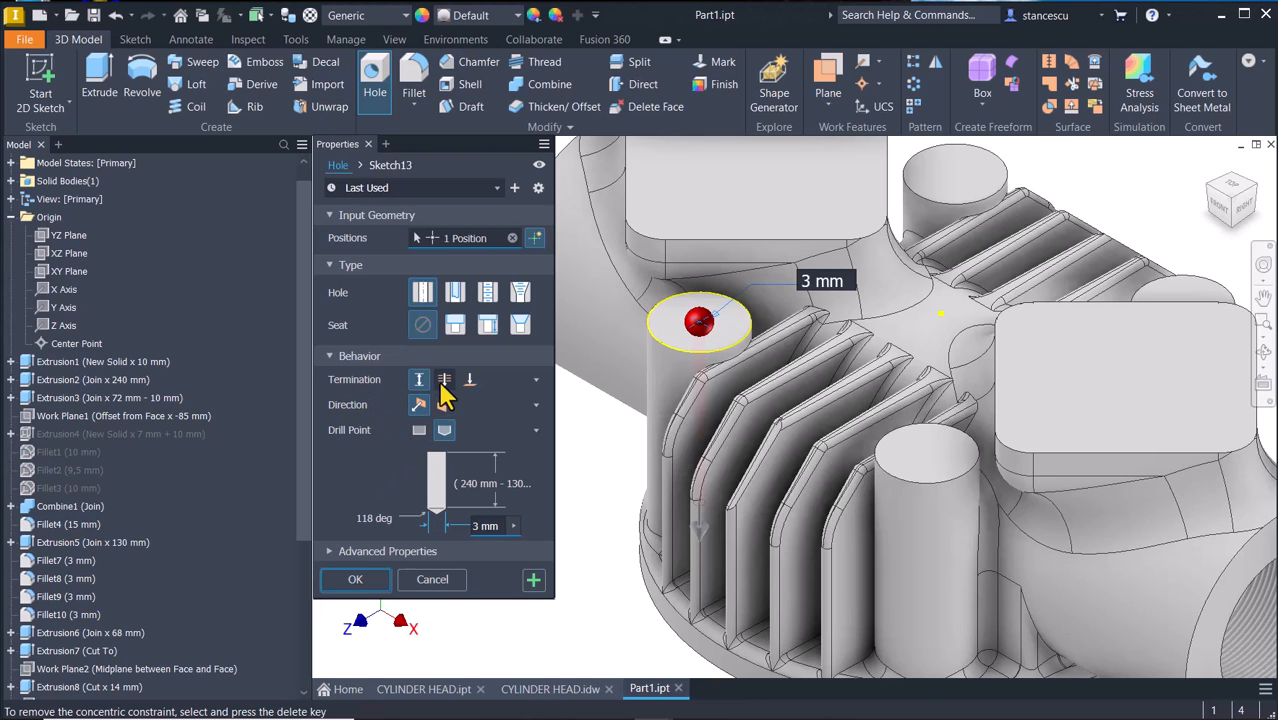
left_click(444, 379)
left_click(494, 500)
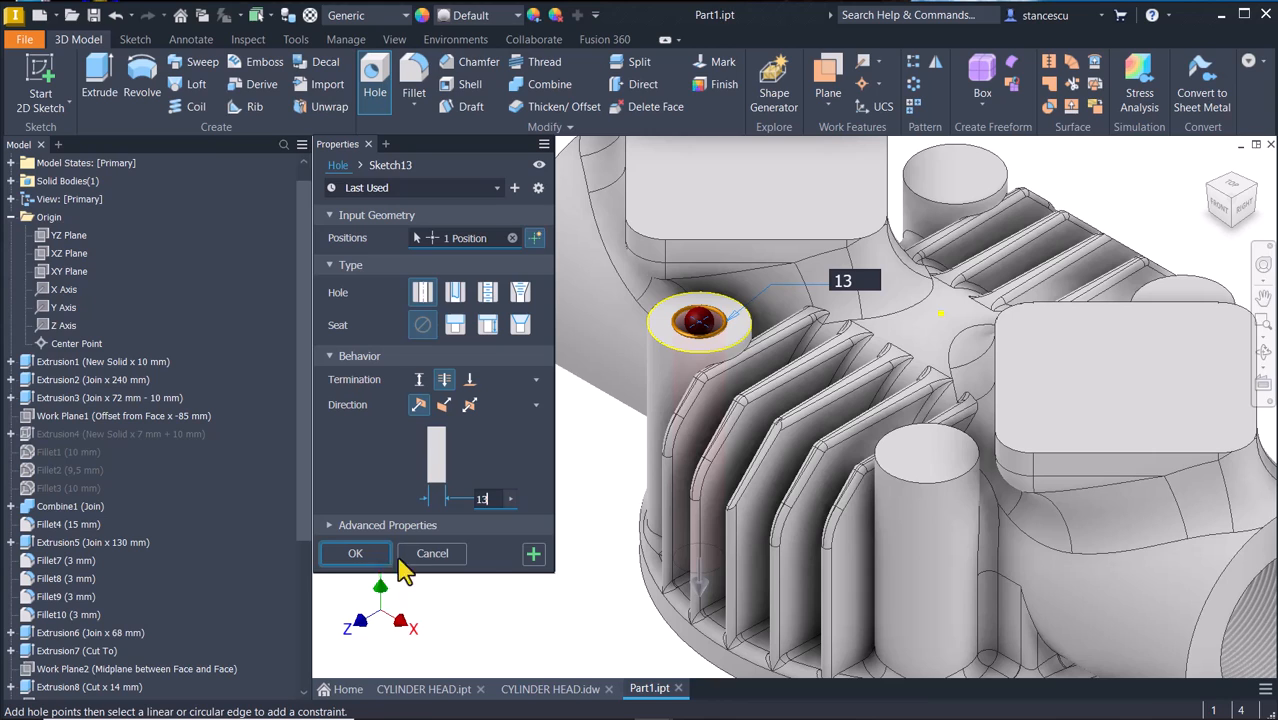
left_click(529, 553)
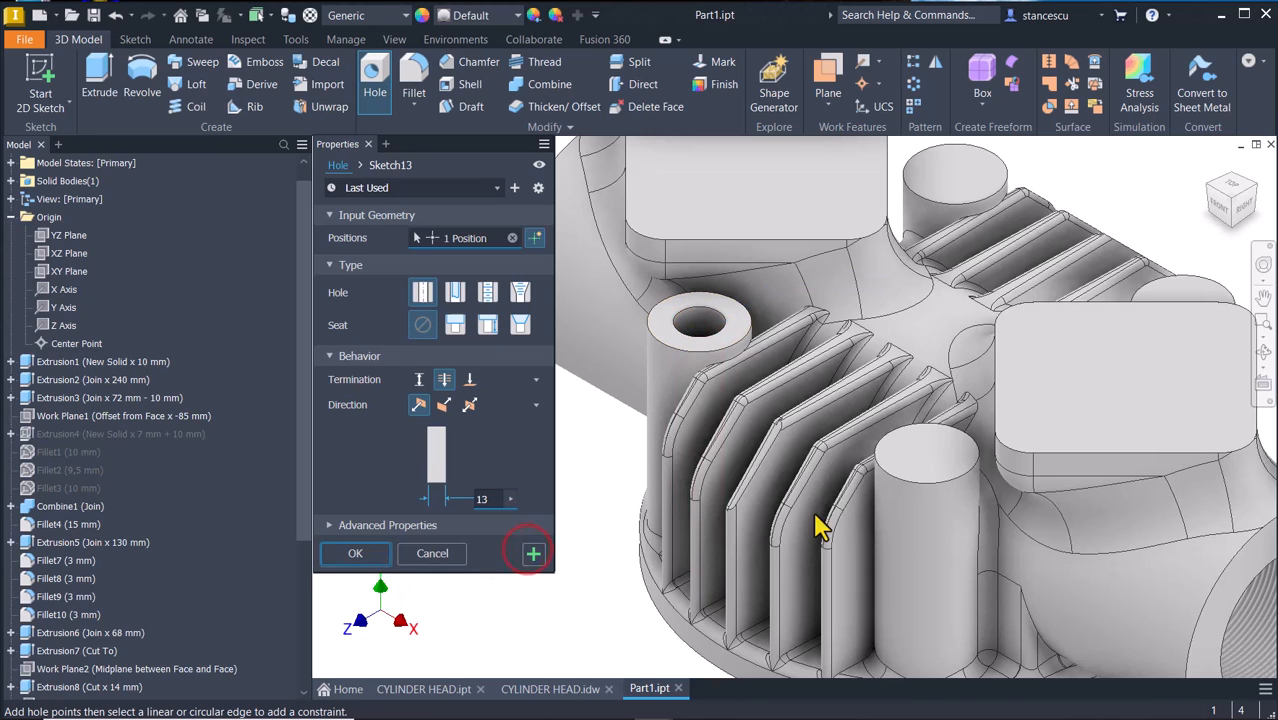
Cut 13 mm through-all holes concentric with the remaining three cylindrical bosses.
left_click(892, 458)
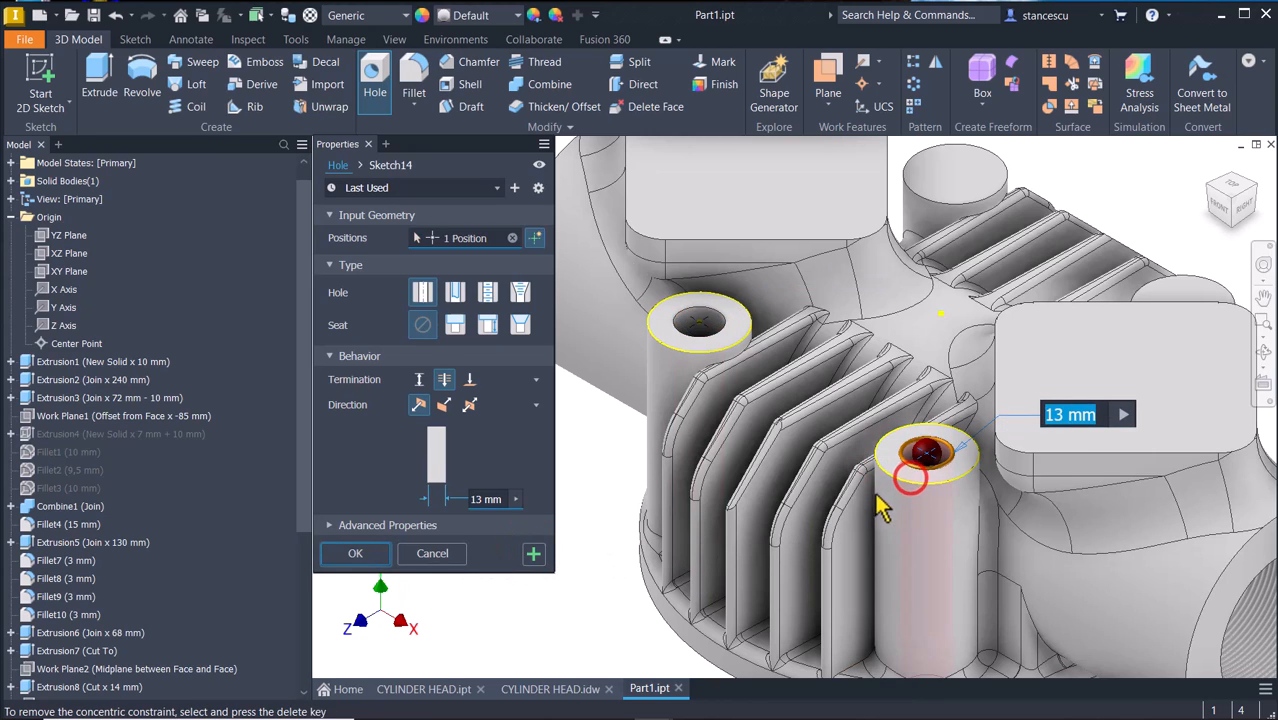
left_click(531, 557)
left_click(939, 181)
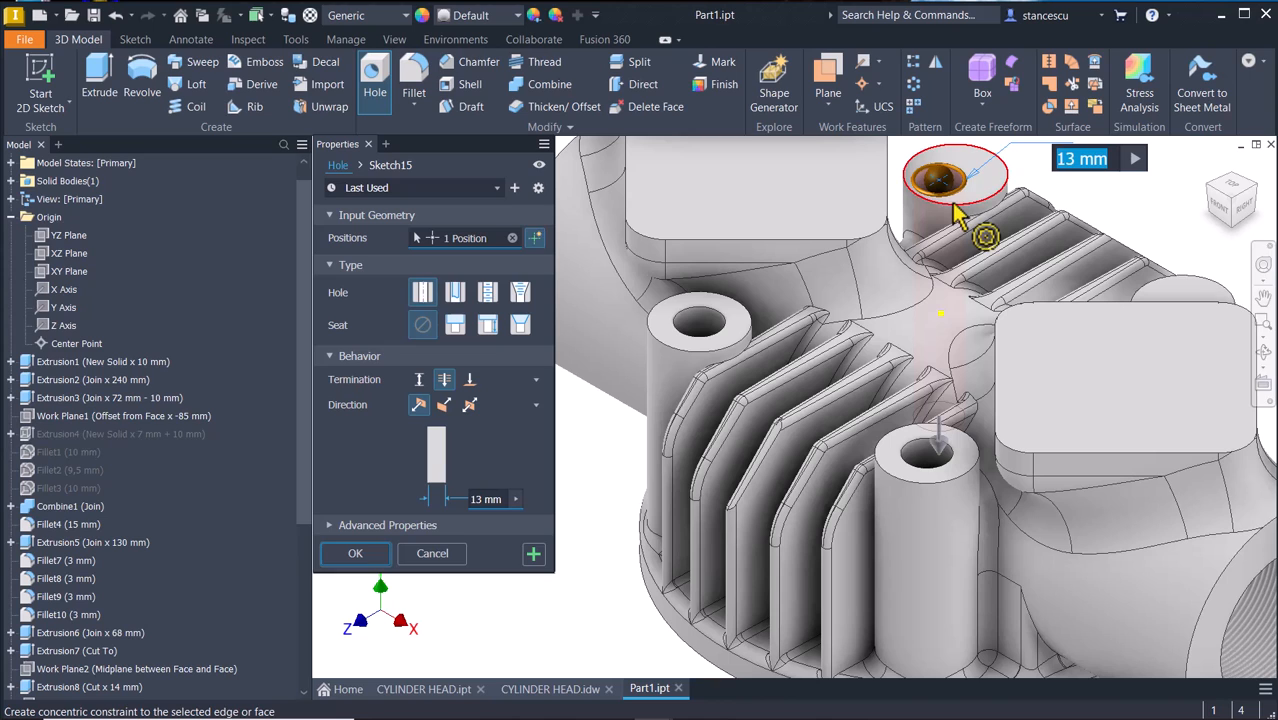
left_click(953, 206)
middle_click_drag(928, 322, 763, 332)
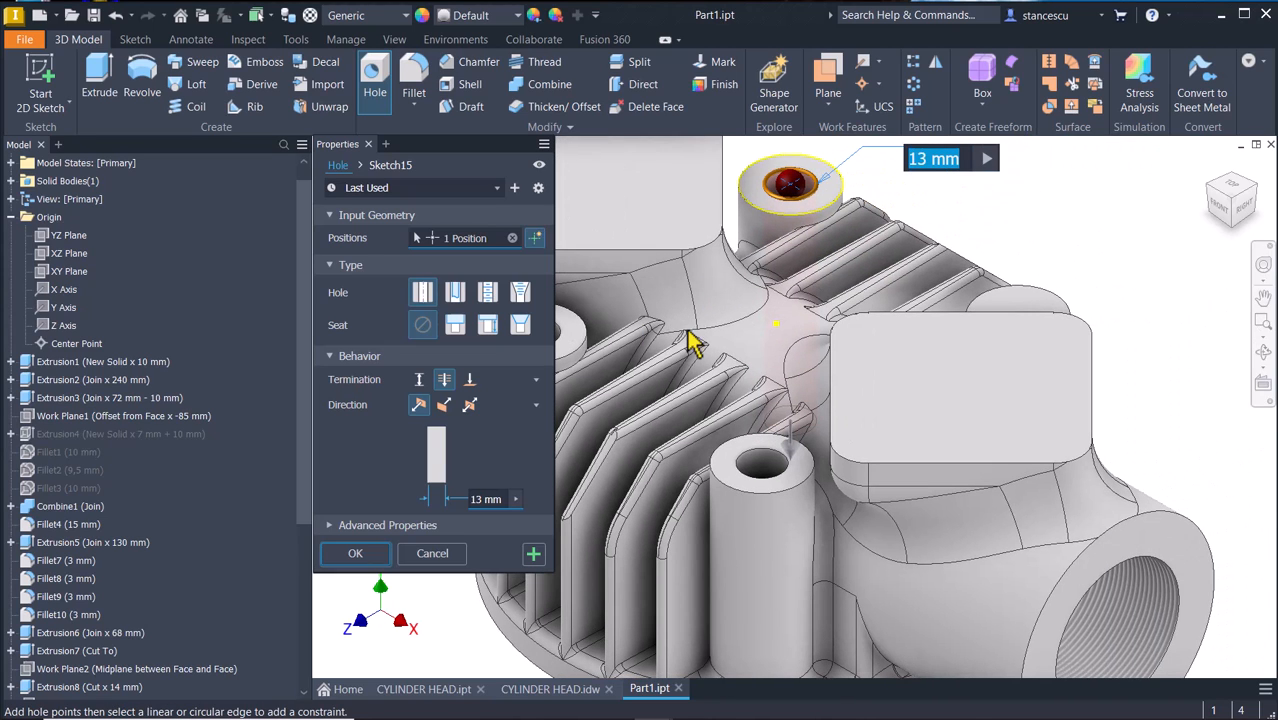
left_click(1029, 294)
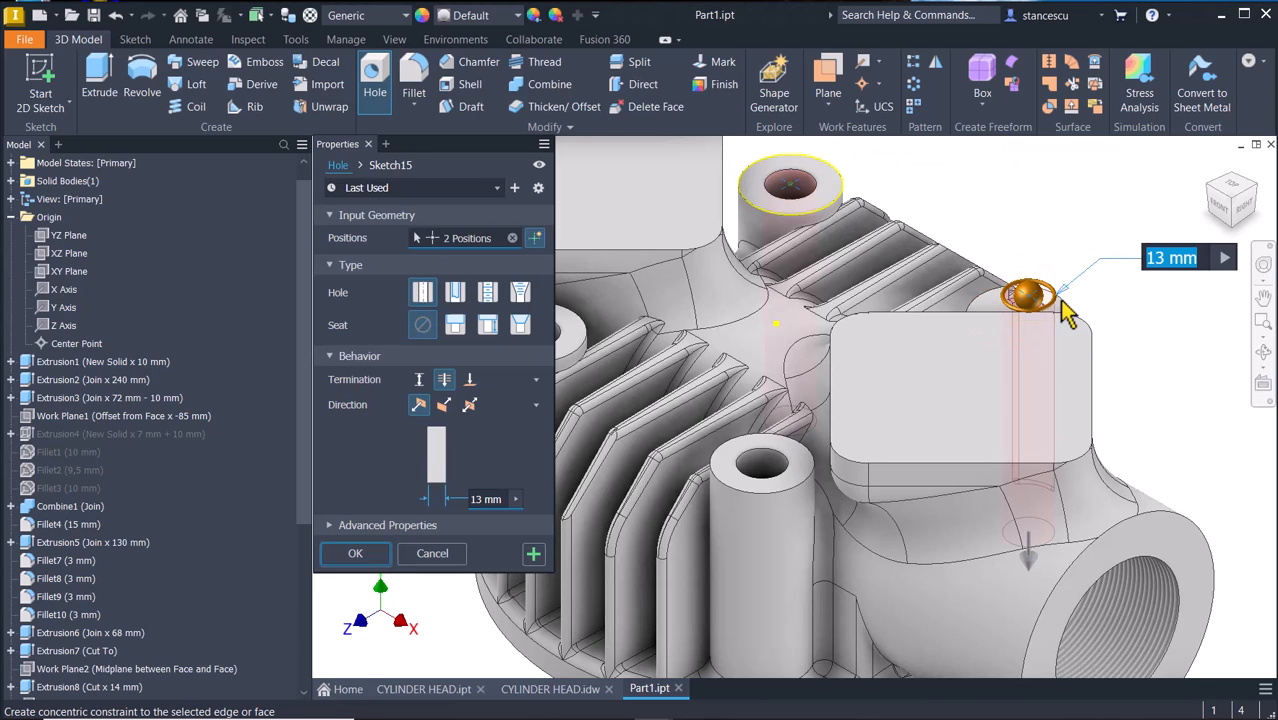
left_click(1066, 305)
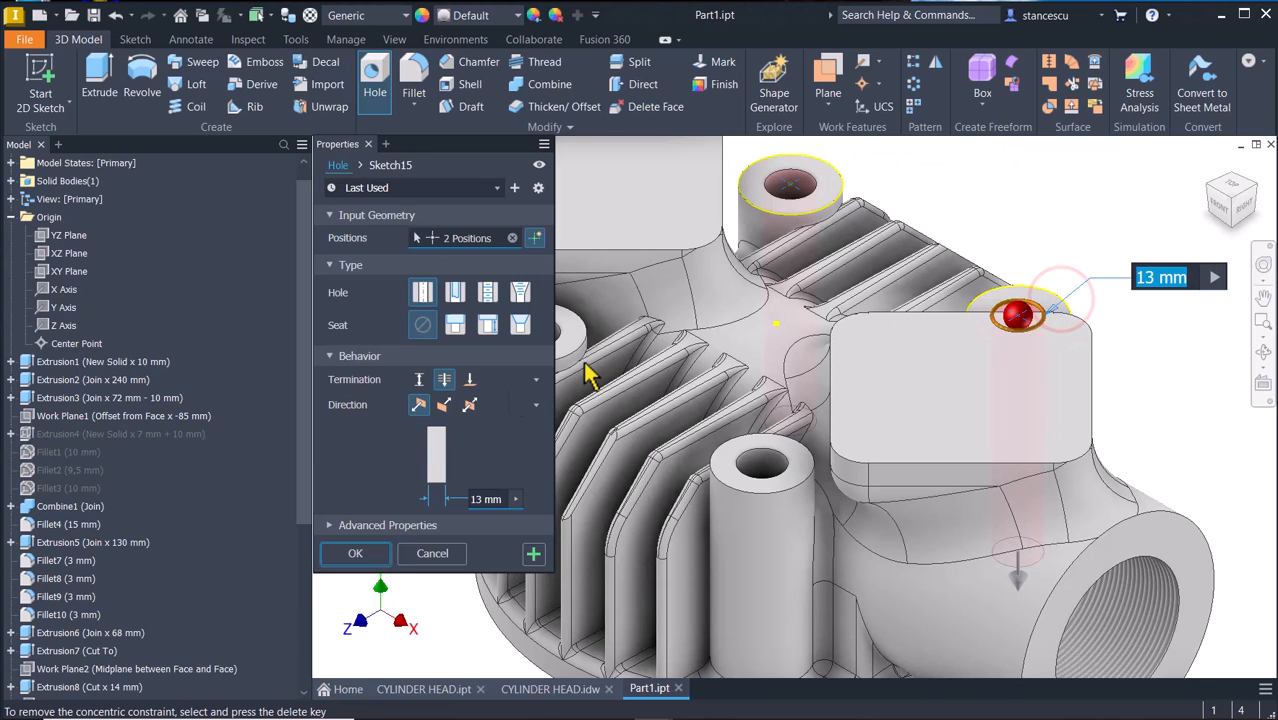
left_click(356, 554)
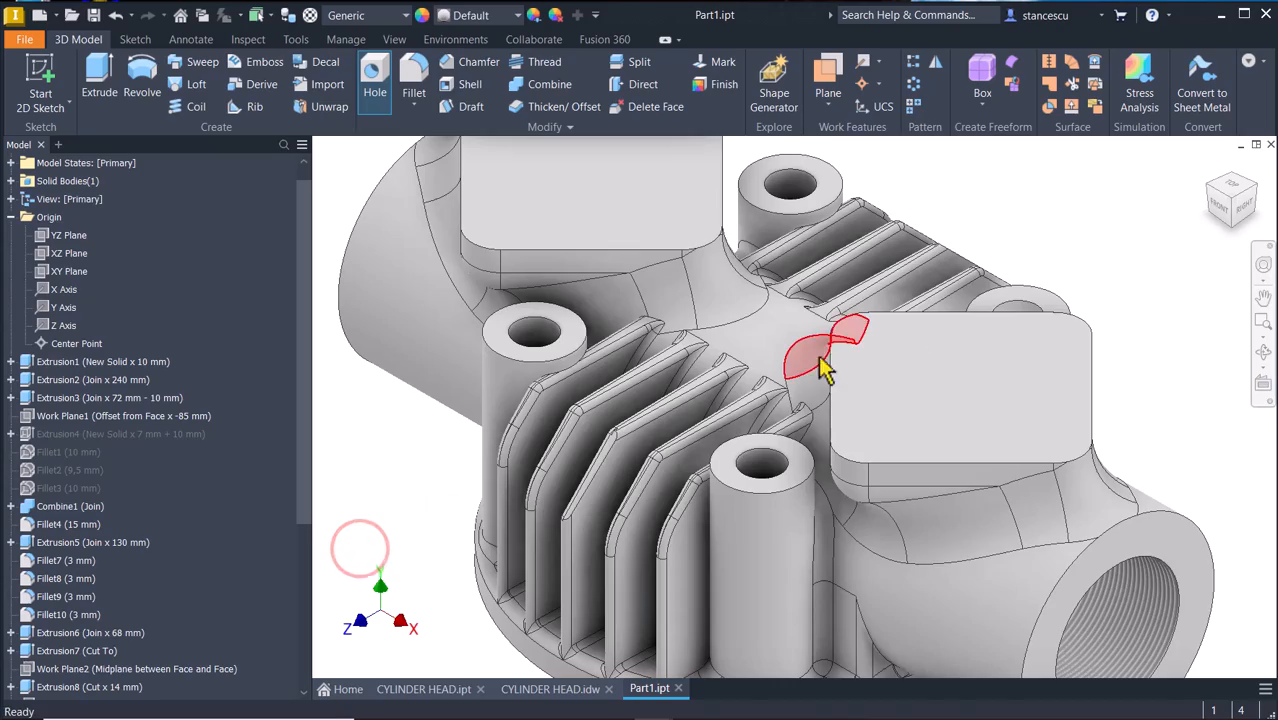
scroll(921, 348, "up", 3)
scroll(930, 358, "down", 6)
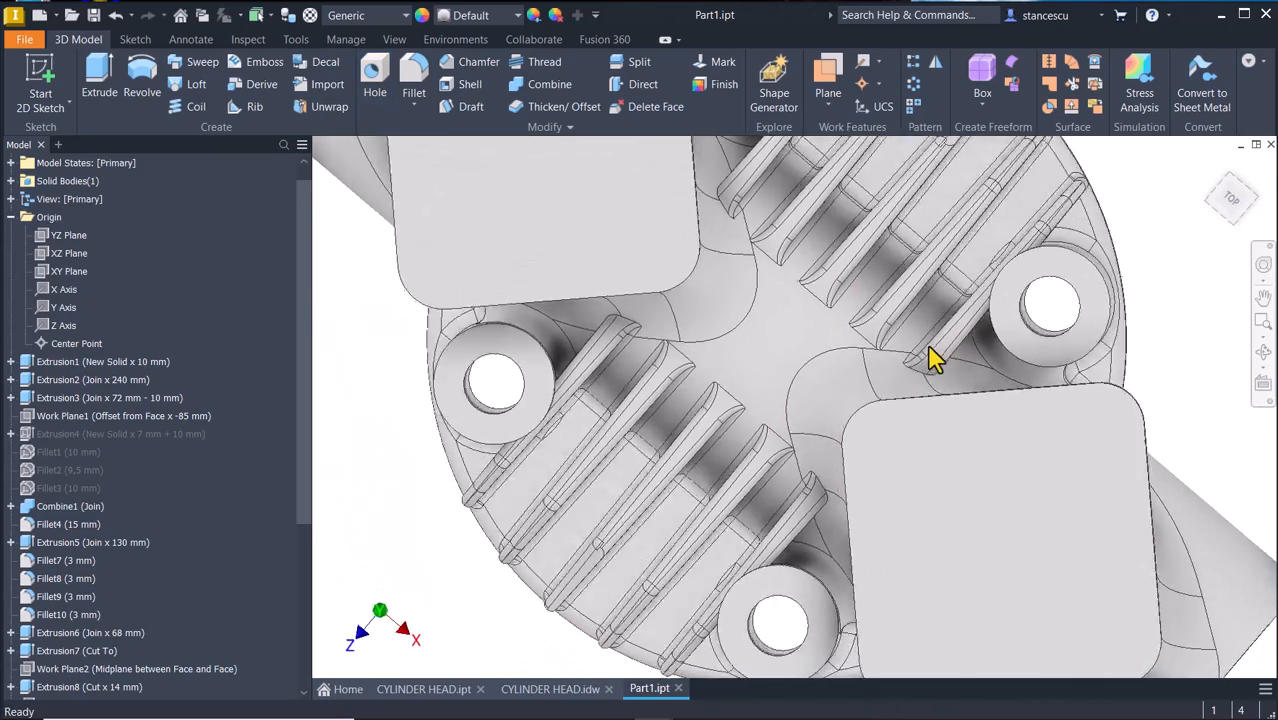
key("F6")
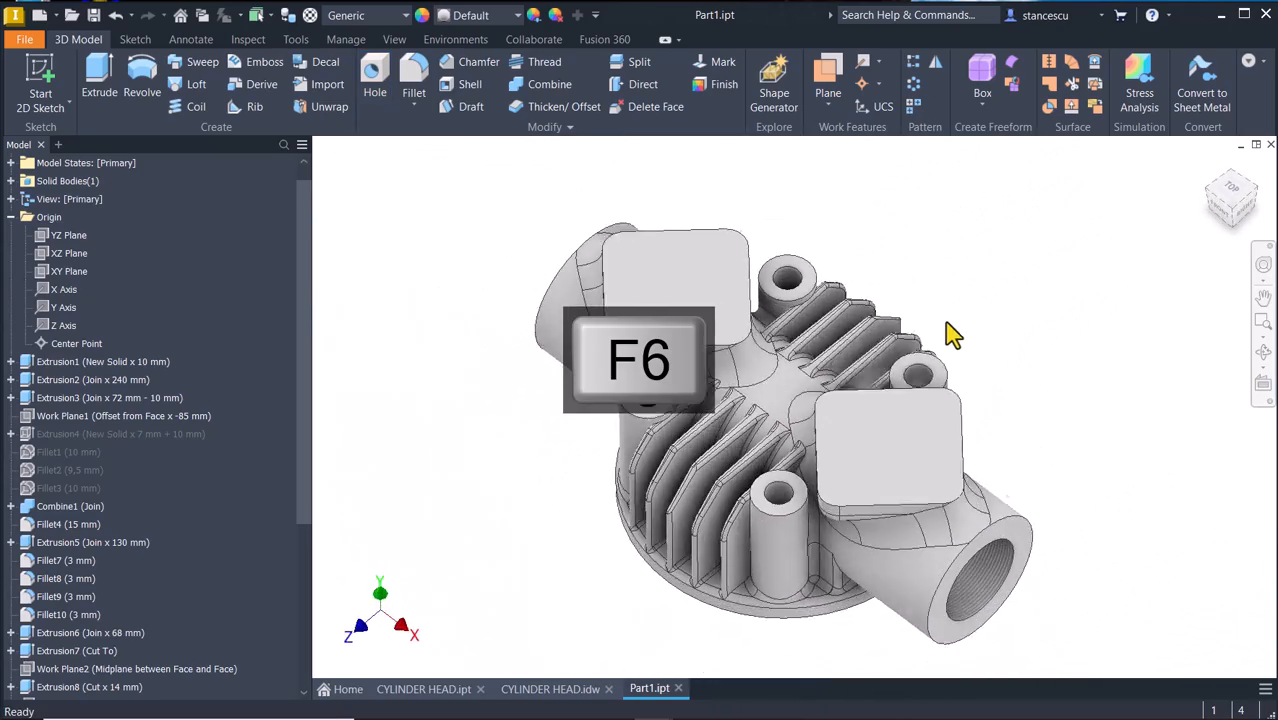
Switch to the CYLINDER HEAD.idw drawing and examine the threaded vertical port and internal bore in section A-A.
left_click(559, 689)
key("Num_Lock")
scroll(550, 440, "down", 5)
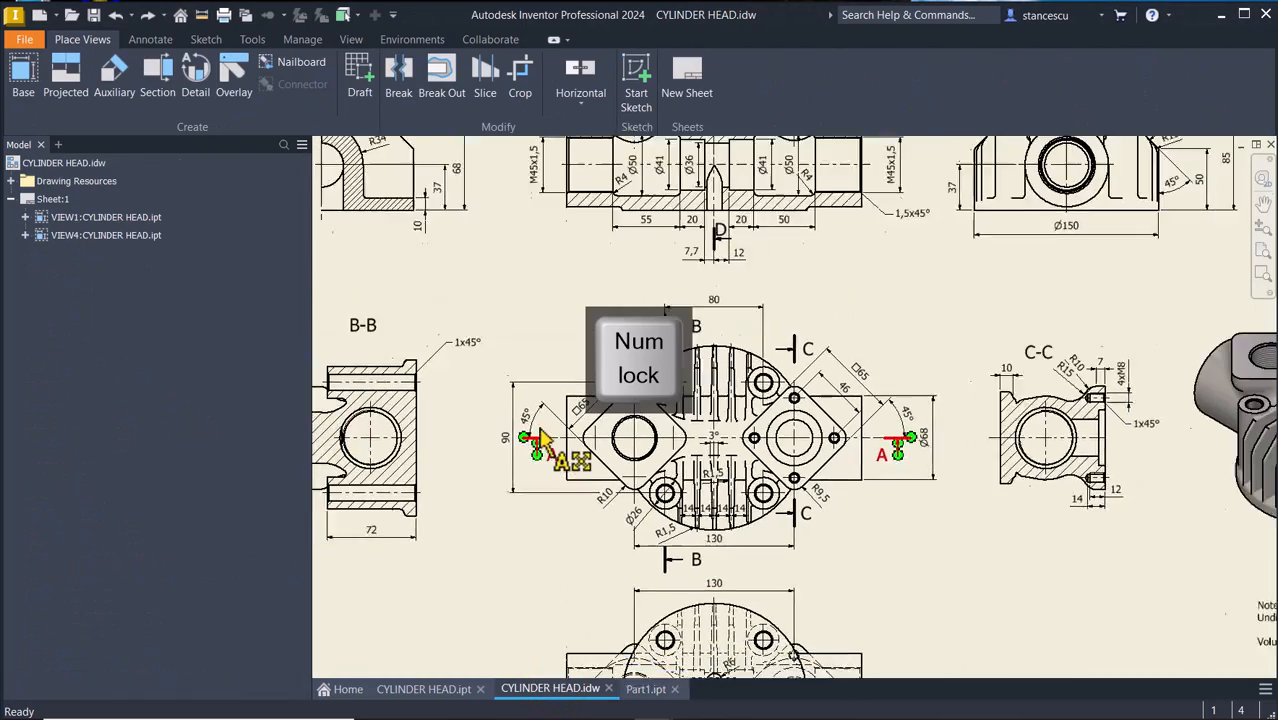
scroll(610, 227, "up", 5)
scroll(617, 225, "up", 3)
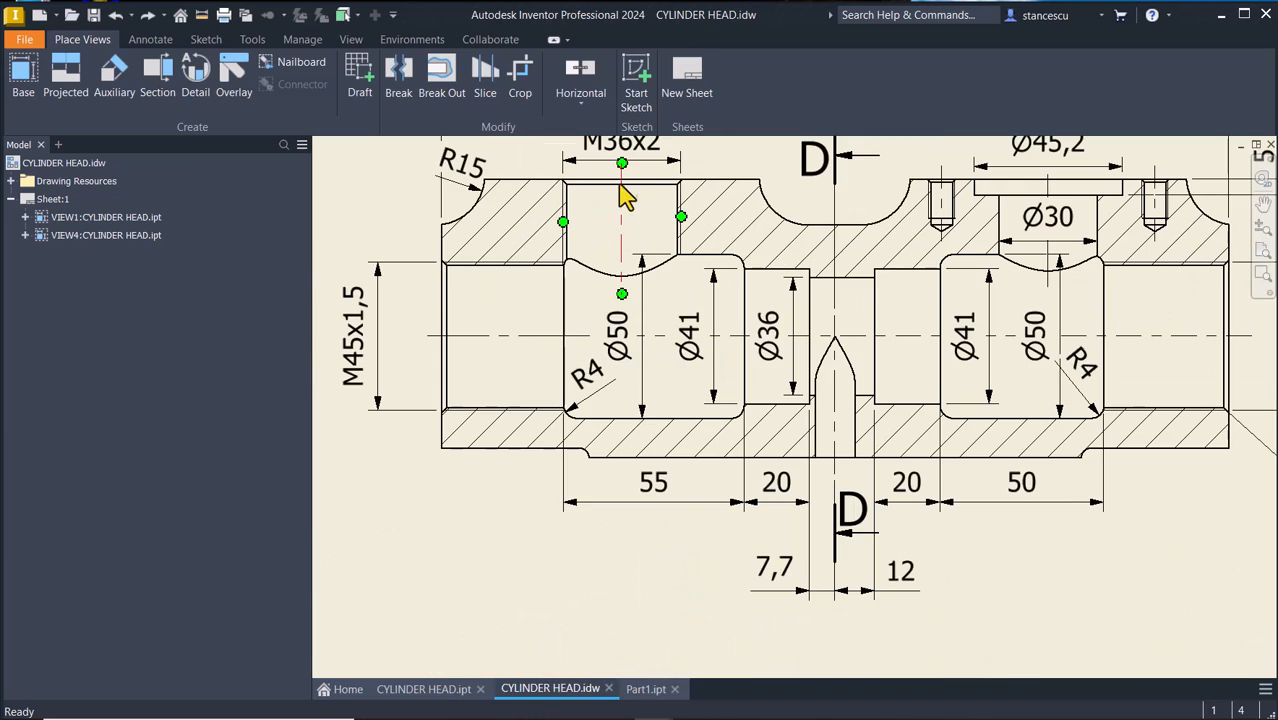
middle_click_drag(628, 185, 625, 255)
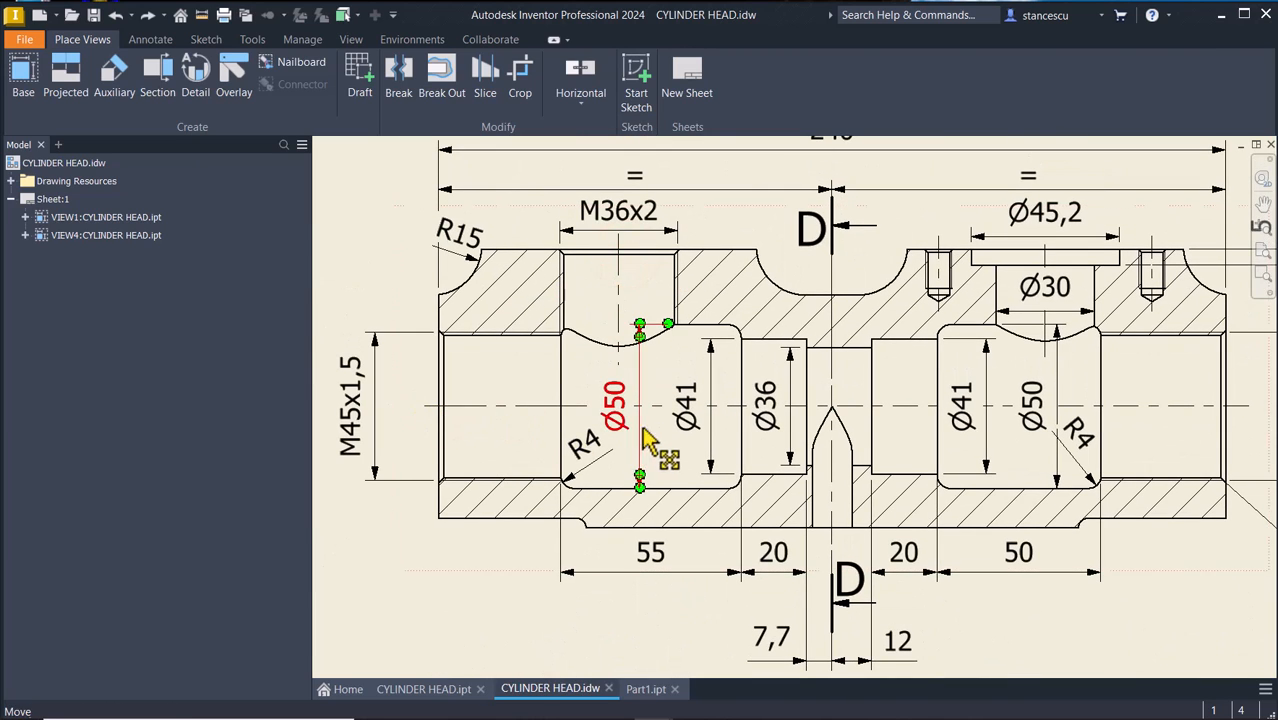
Examine the bore axis height in the side view, then the ports and internal bore in section A-A.
key("Home")
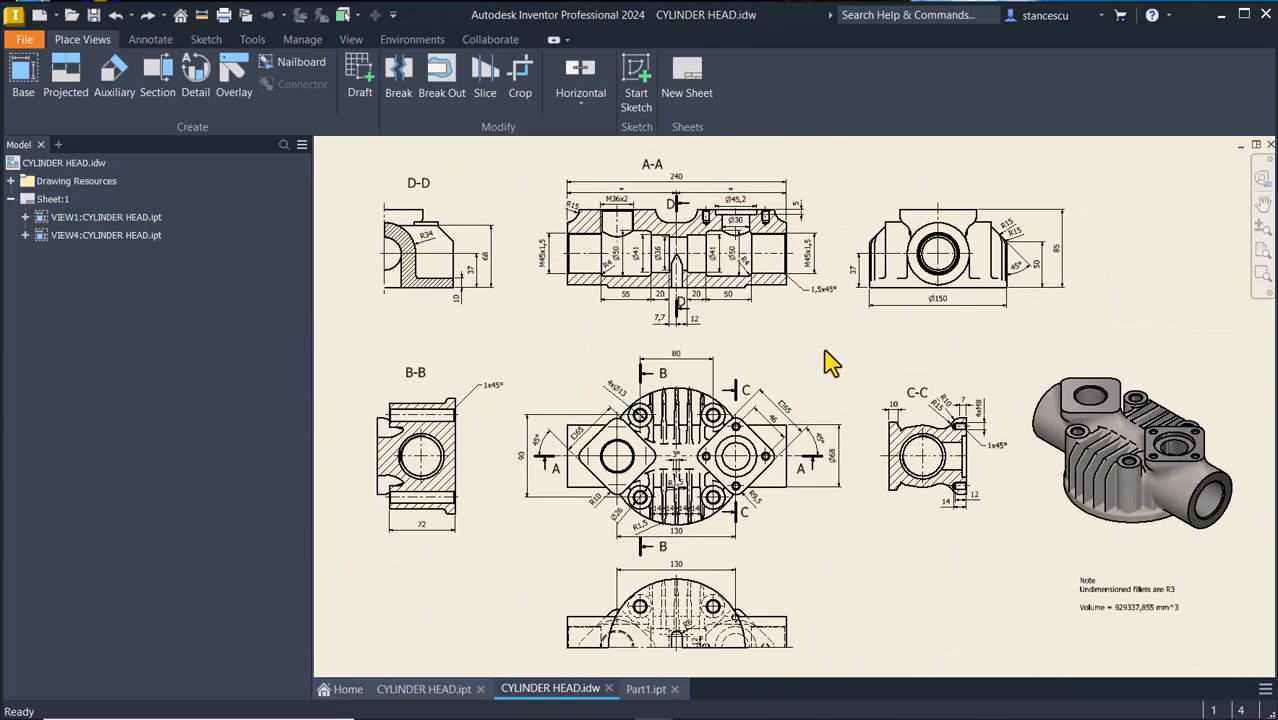
scroll(878, 295, "down", 3)
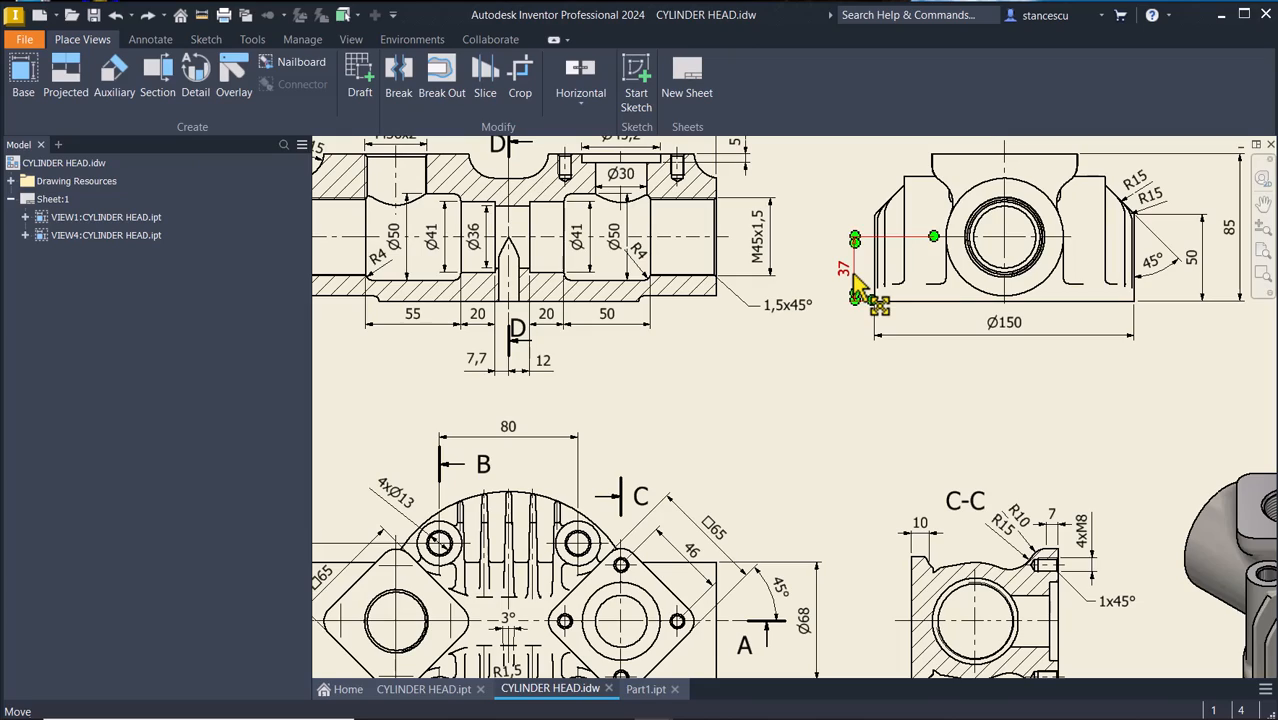
key("Home")
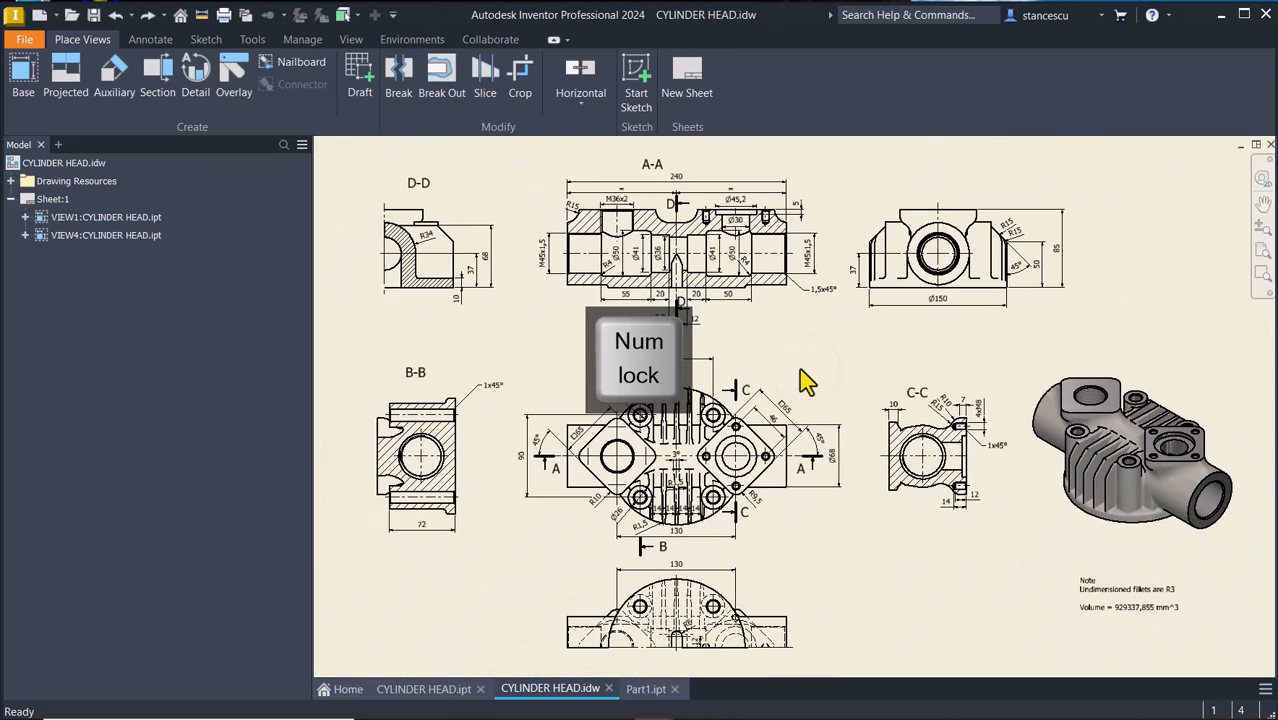
scroll(603, 232, "down", 3)
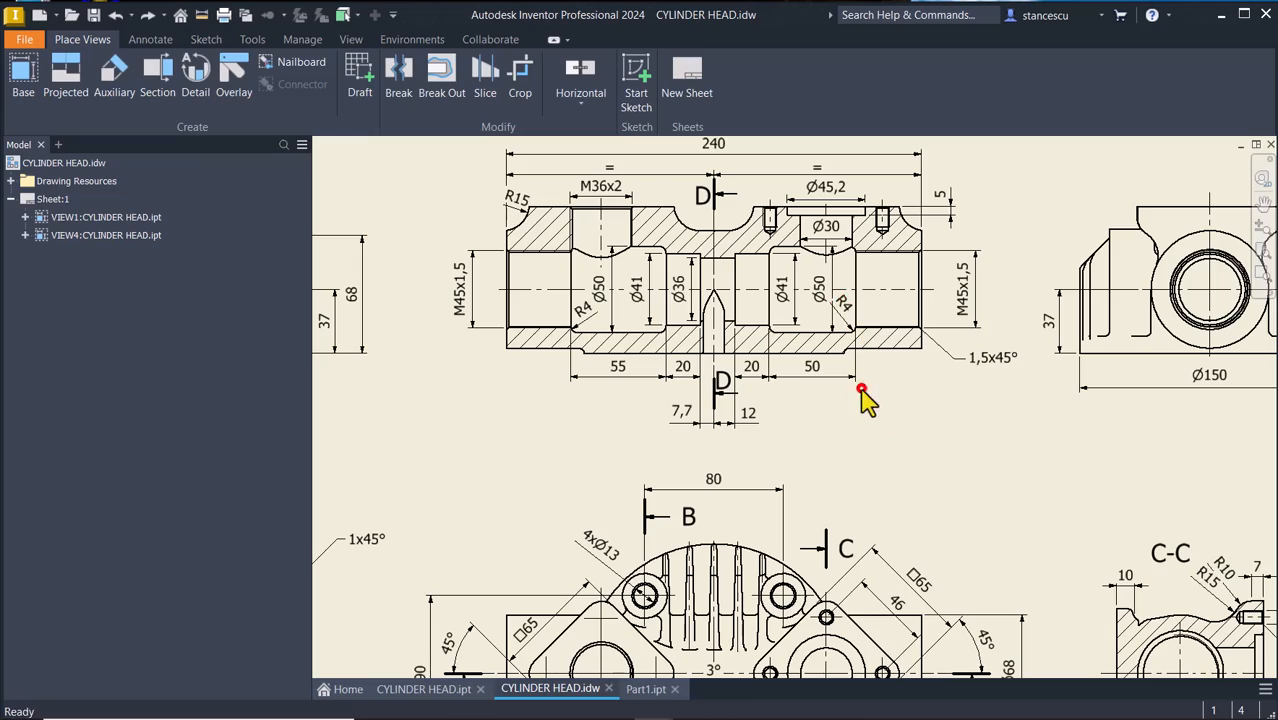
key("Home")
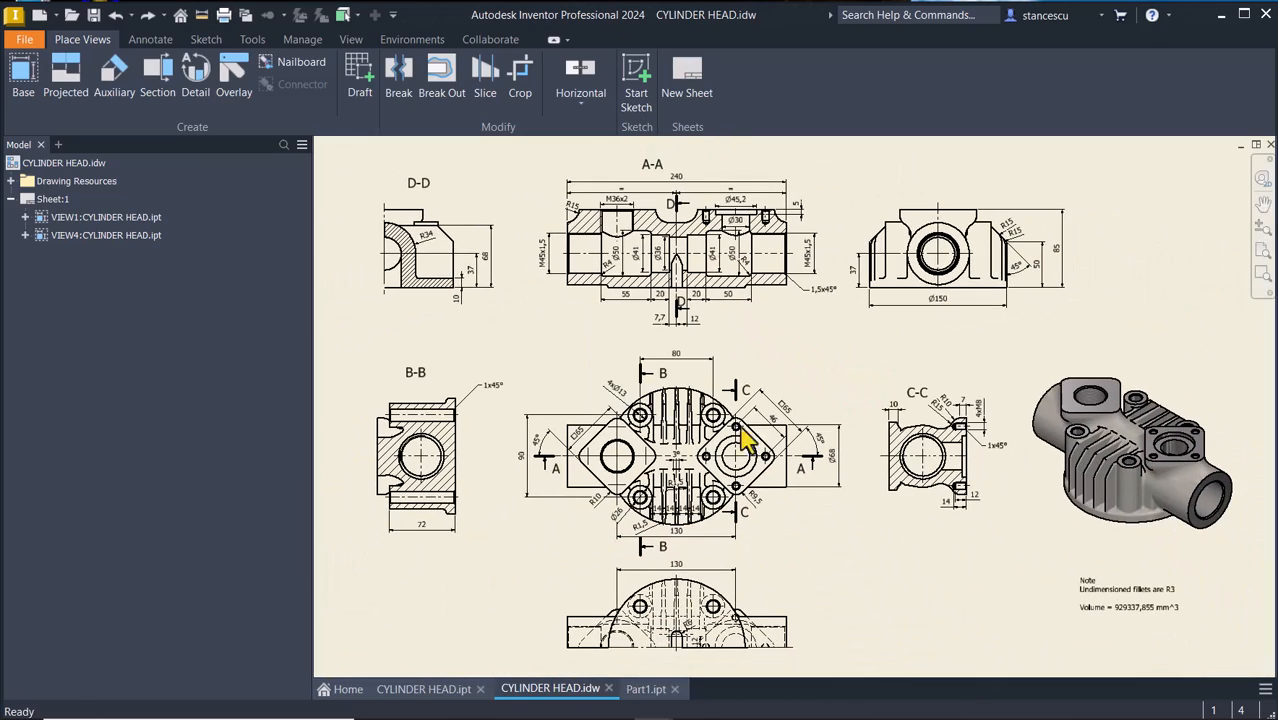
Return to Part1.ipt and create a work plane offset -37 mm from the circular base's underside.
left_click(650, 689)
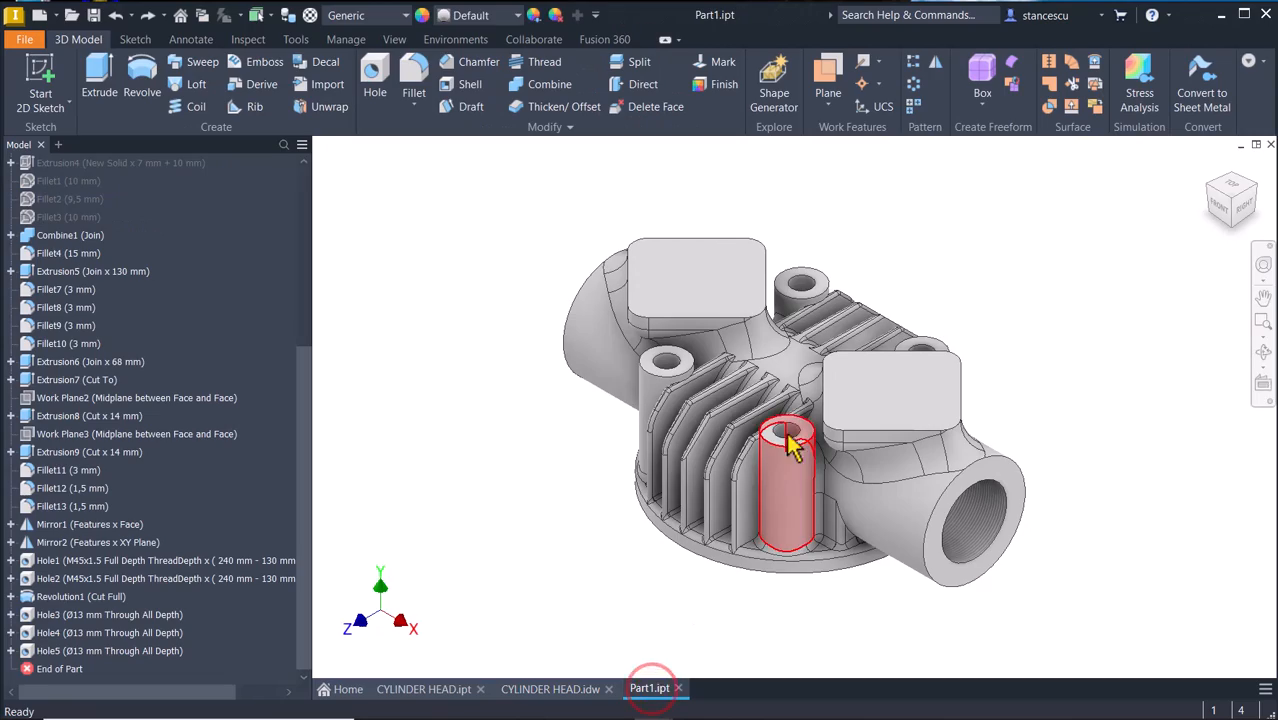
left_click(460, 198)
left_click(822, 72)
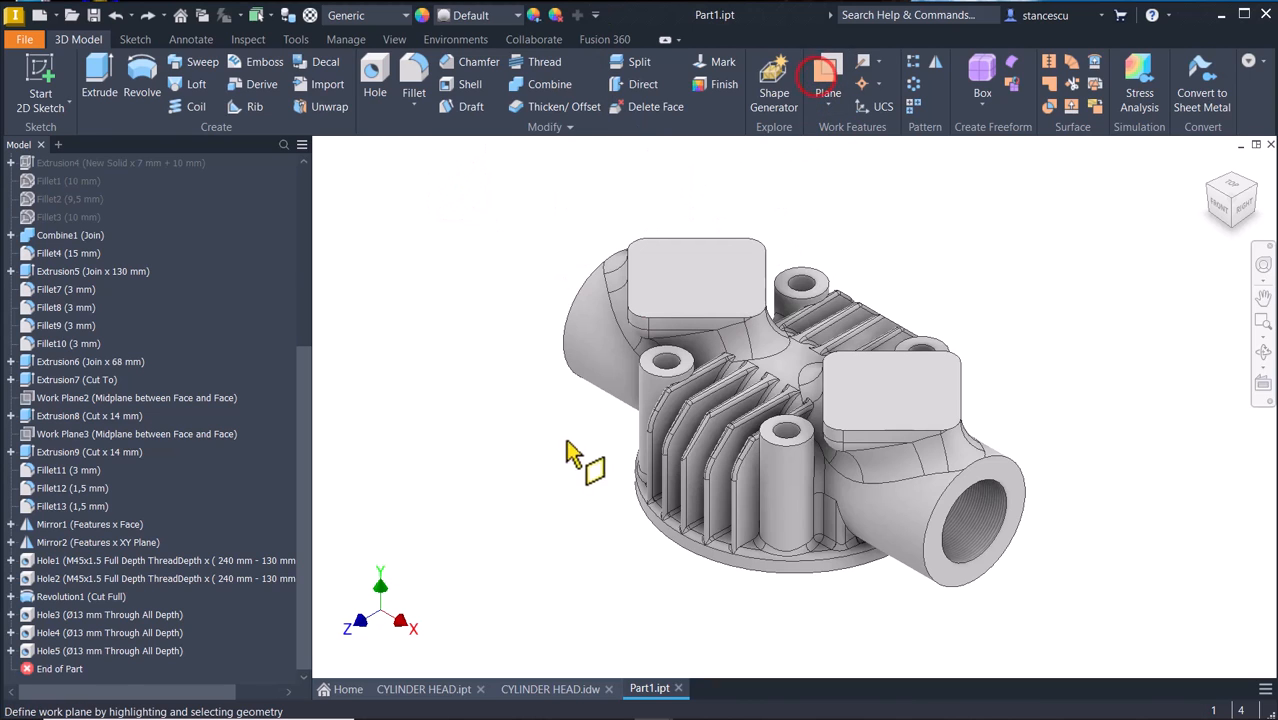
middle_click_drag(562, 533, 703, 495, "shift")
left_click(740, 460)
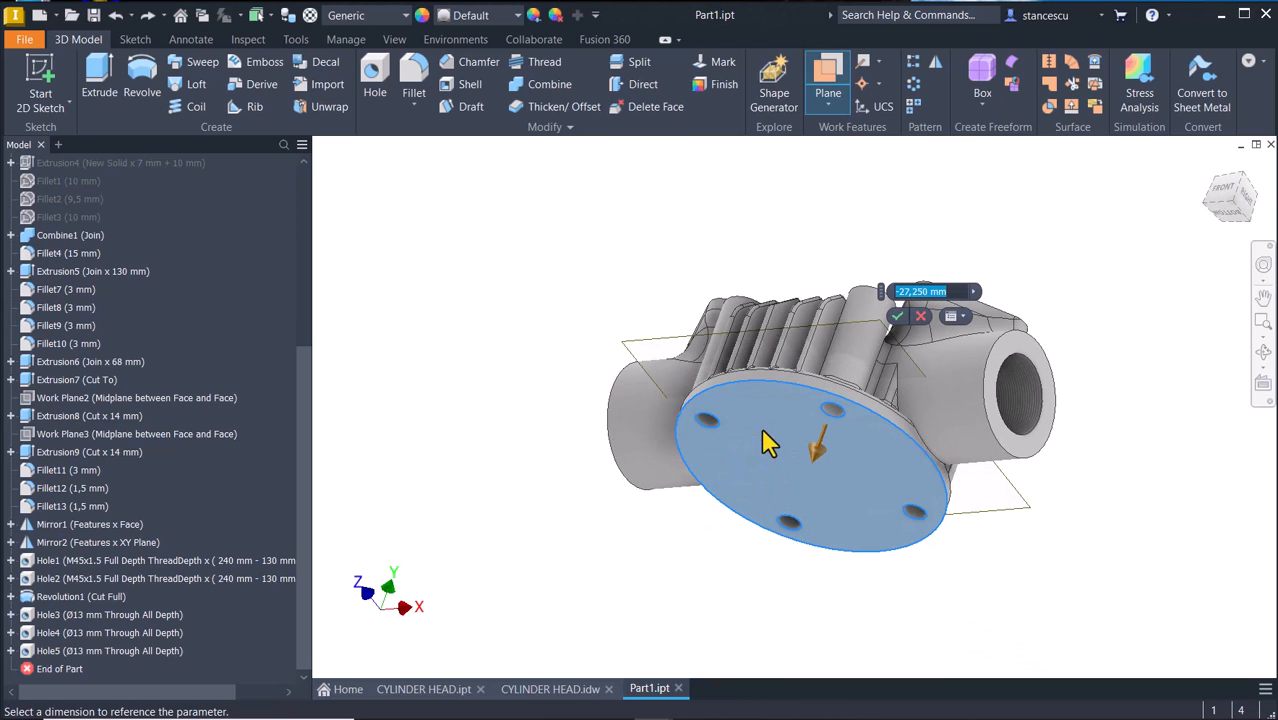
type("-37")
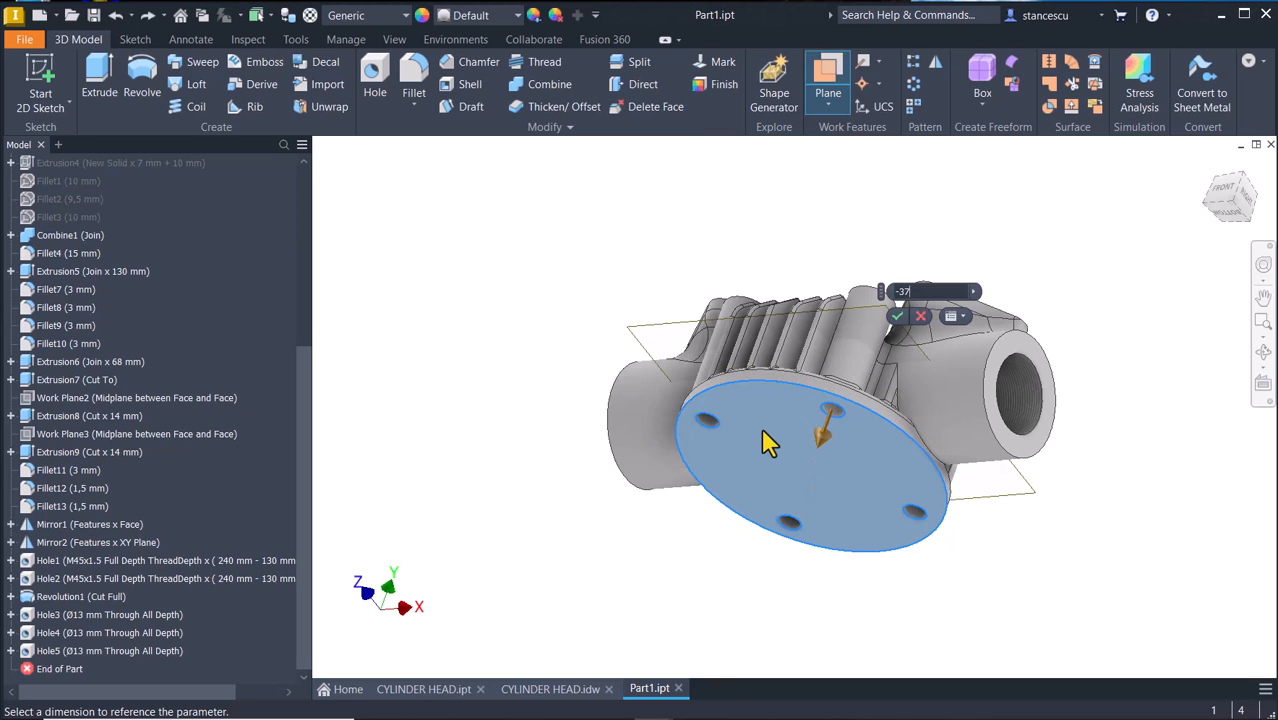
key("Return")
key("F6")
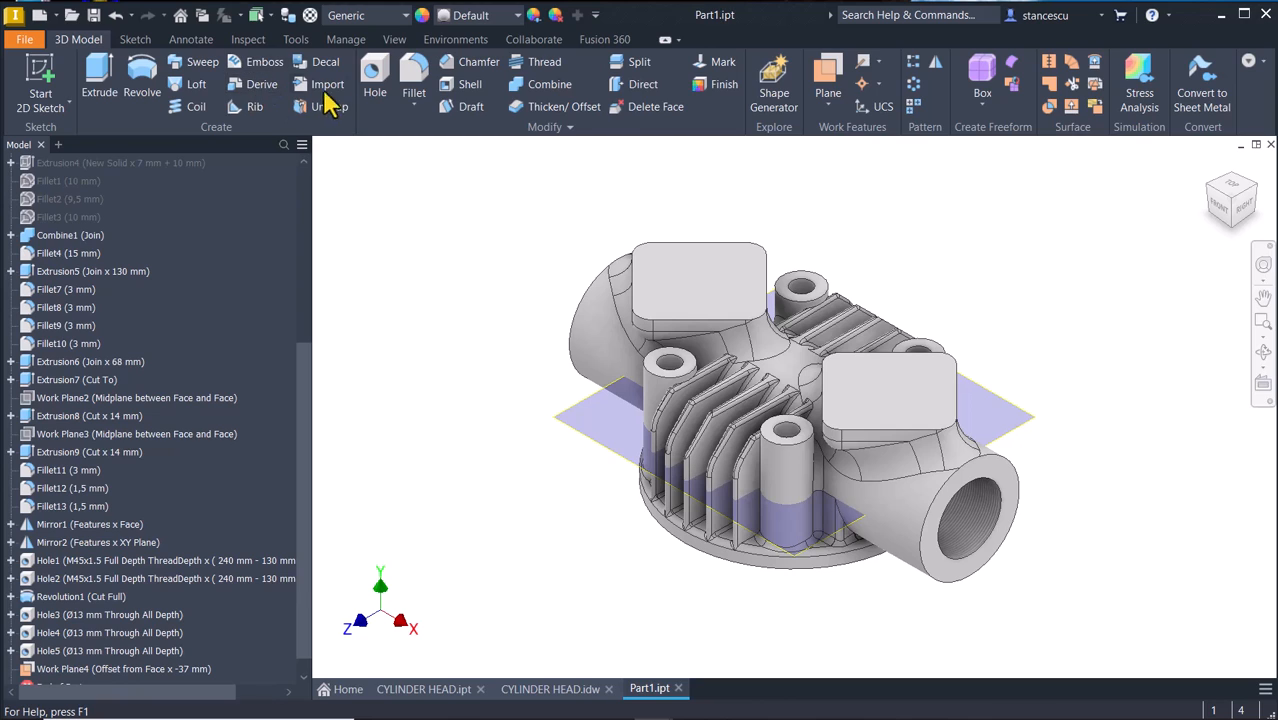
Start a sketch on the top face of the left square flange and place a point near its centre.
left_click(375, 78)
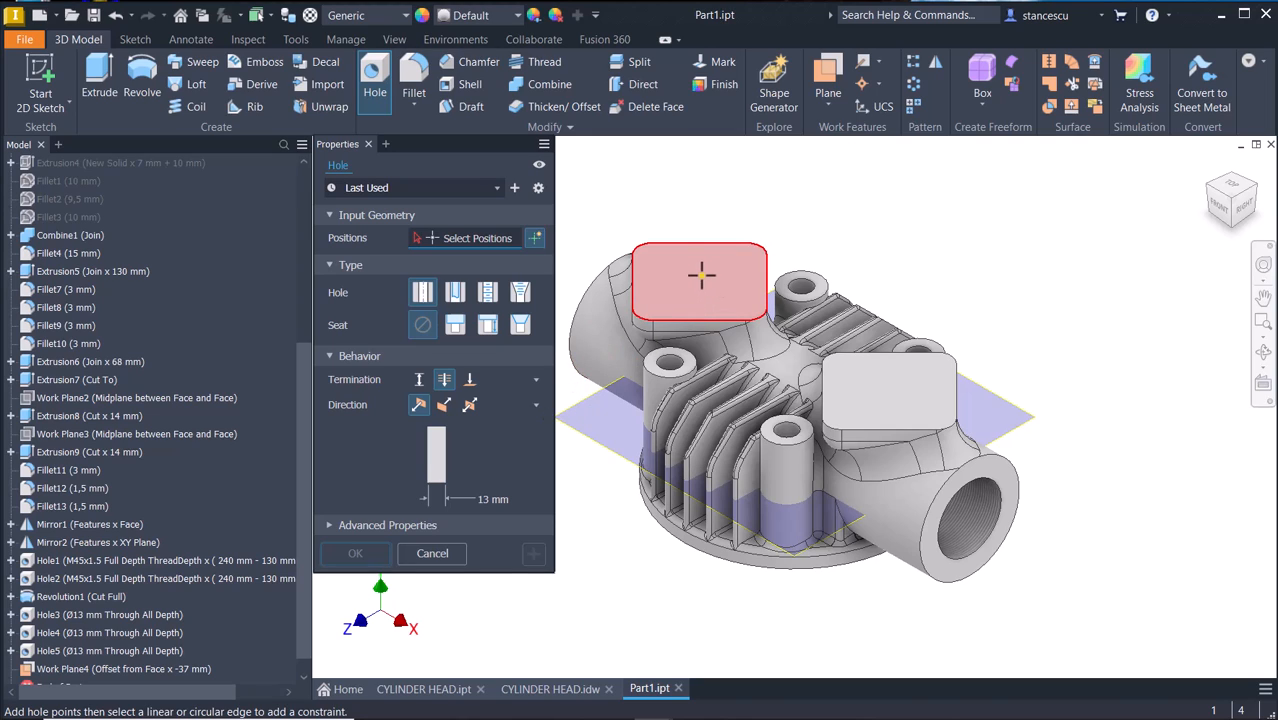
left_click(432, 555)
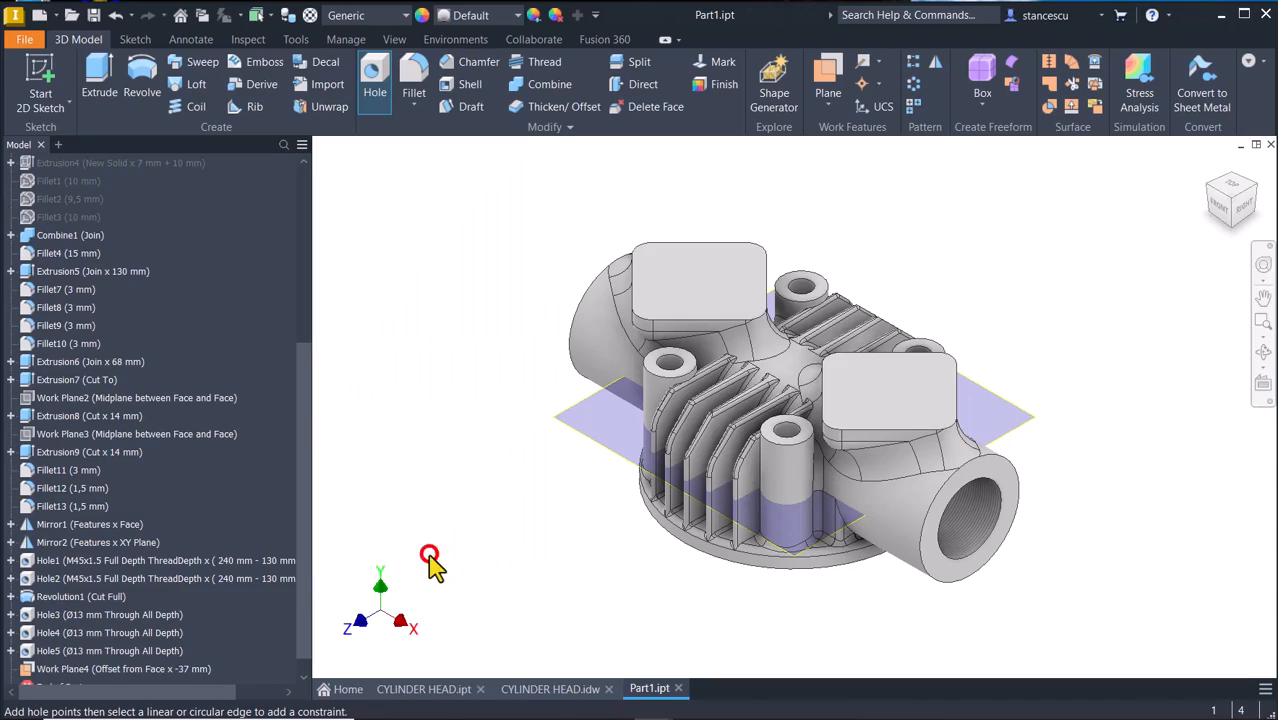
left_click(694, 293)
left_click(808, 283)
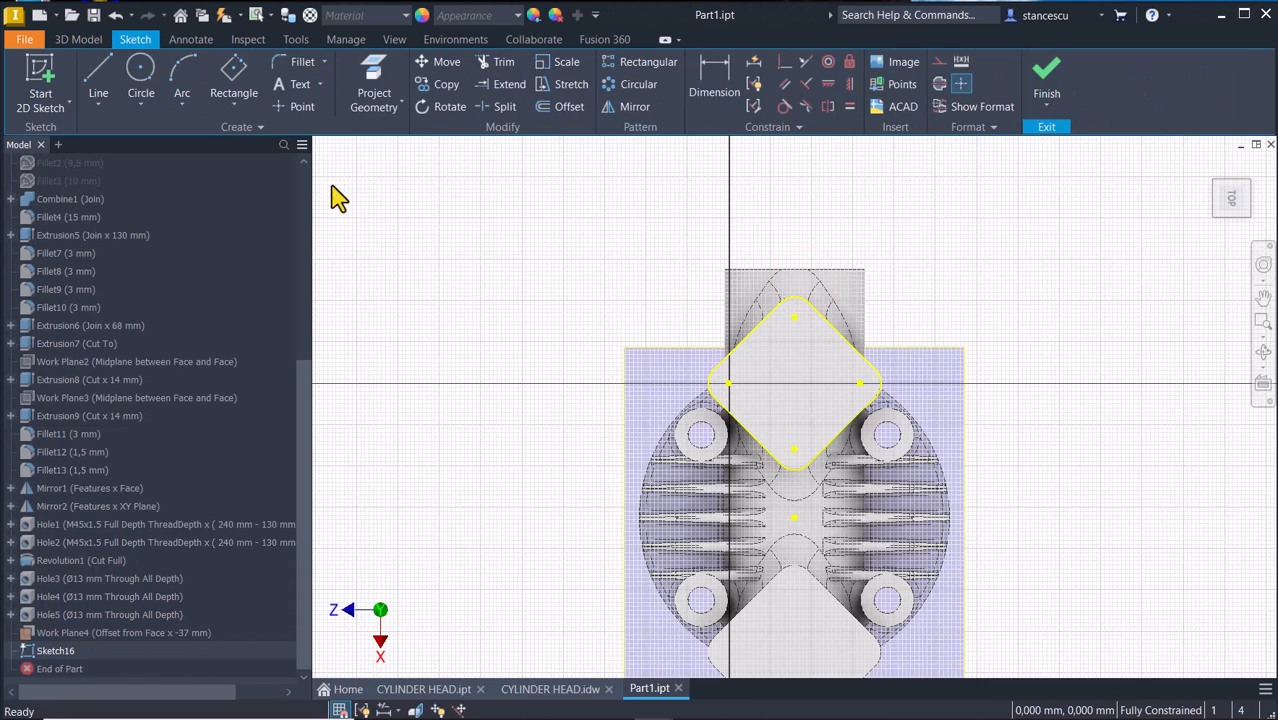
left_click(304, 107)
left_click(805, 371)
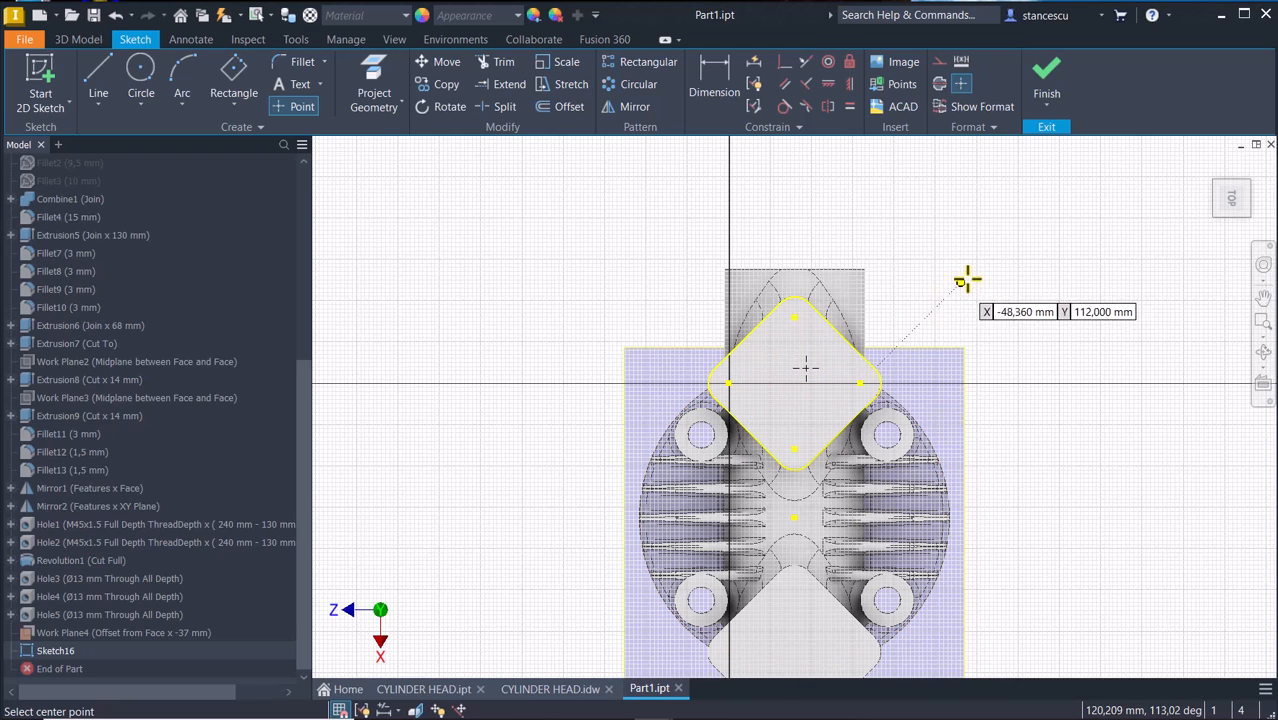
key("Escape")
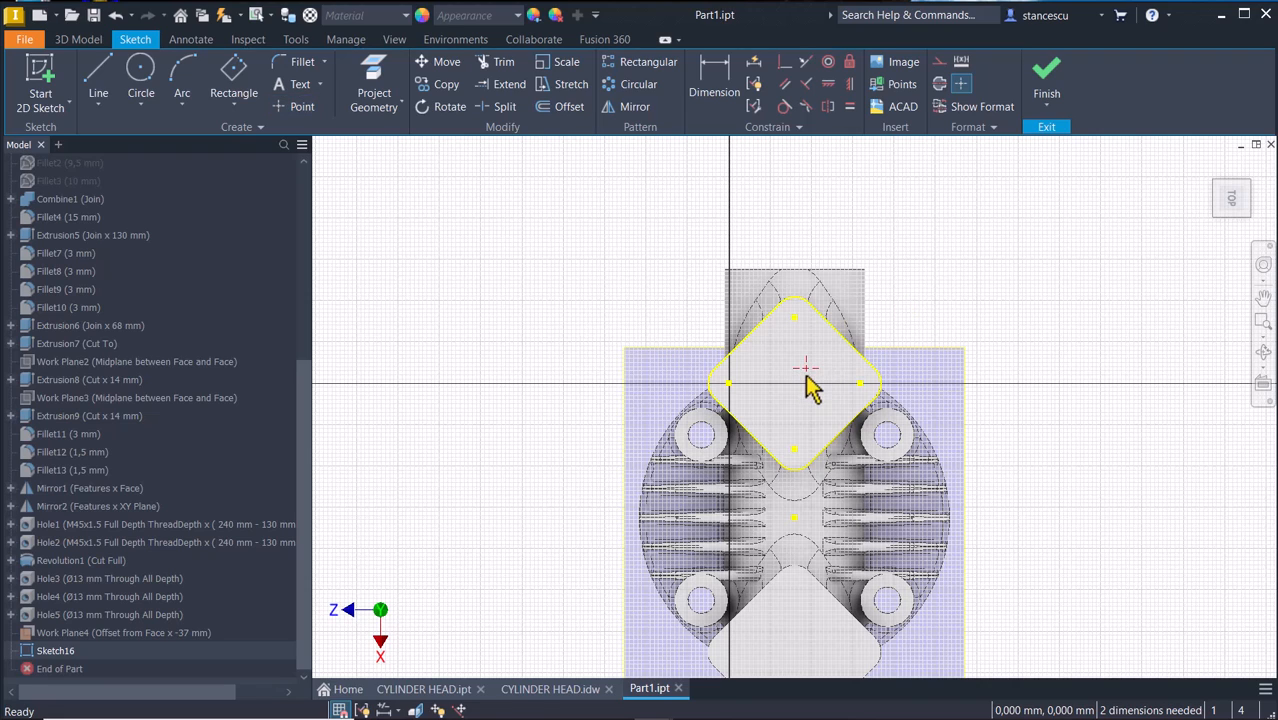
Centre the sketch point on the flange with vertical and horizontal constraints to its corner arc centres, and finish the sketch.
left_click(960, 87)
left_click(849, 86)
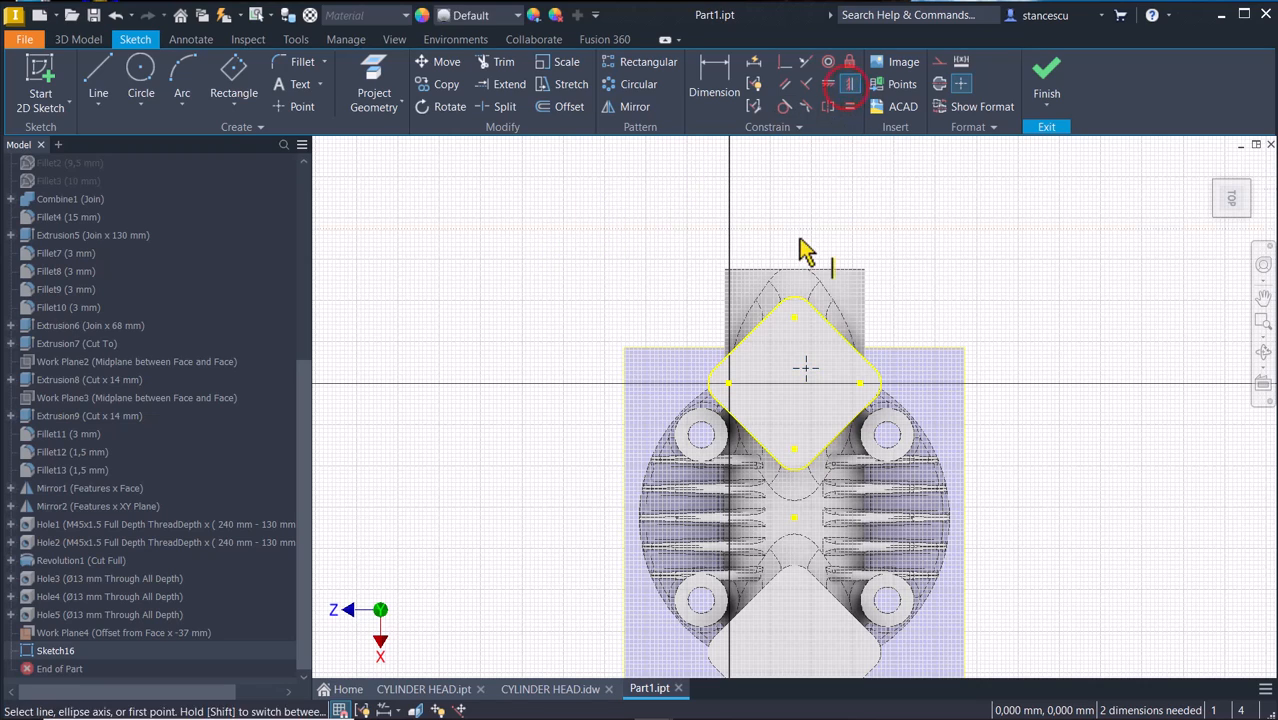
left_click(806, 370)
left_click(861, 384)
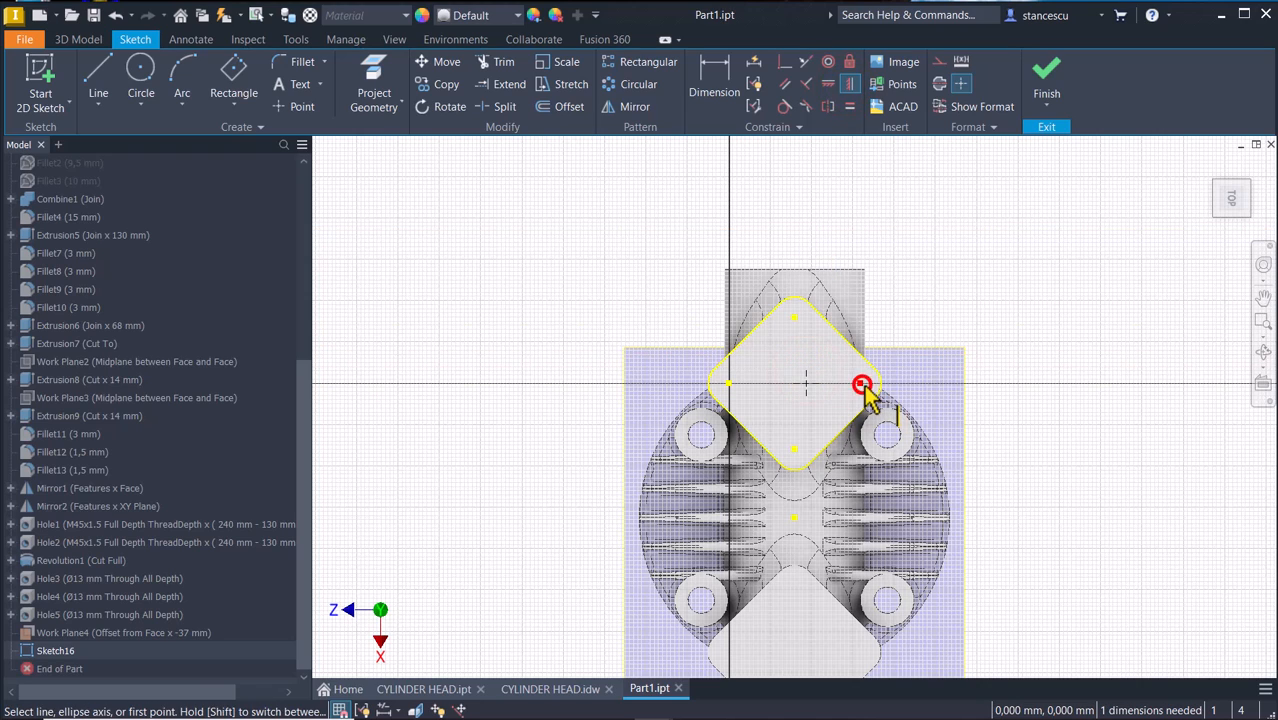
left_click(830, 86)
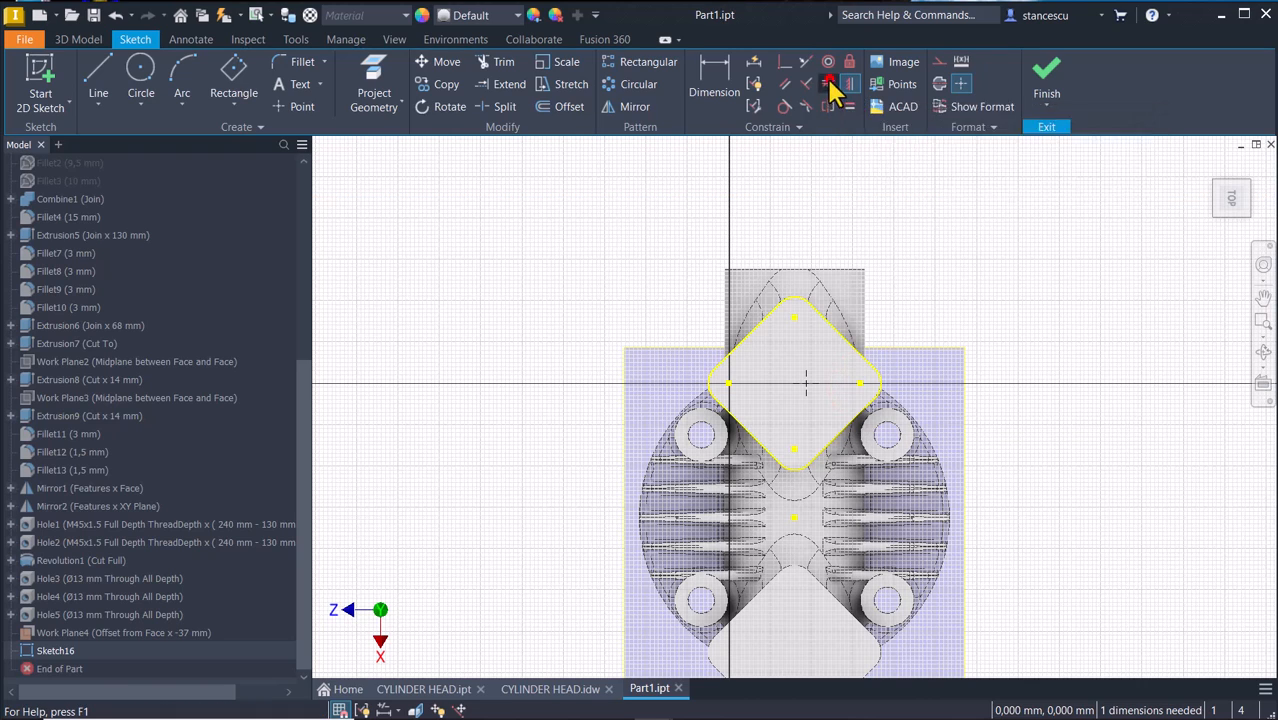
left_click(806, 378)
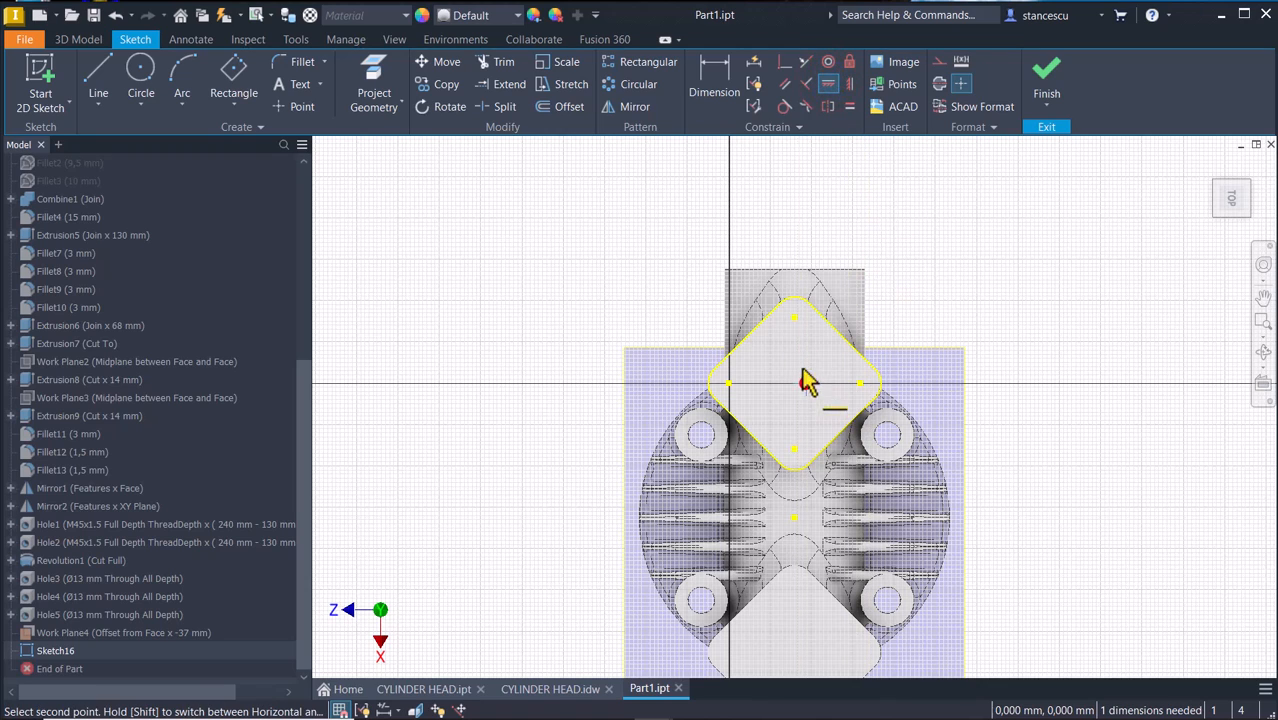
left_click(793, 318)
left_click(921, 251)
left_click(1045, 72)
left_click(1004, 276)
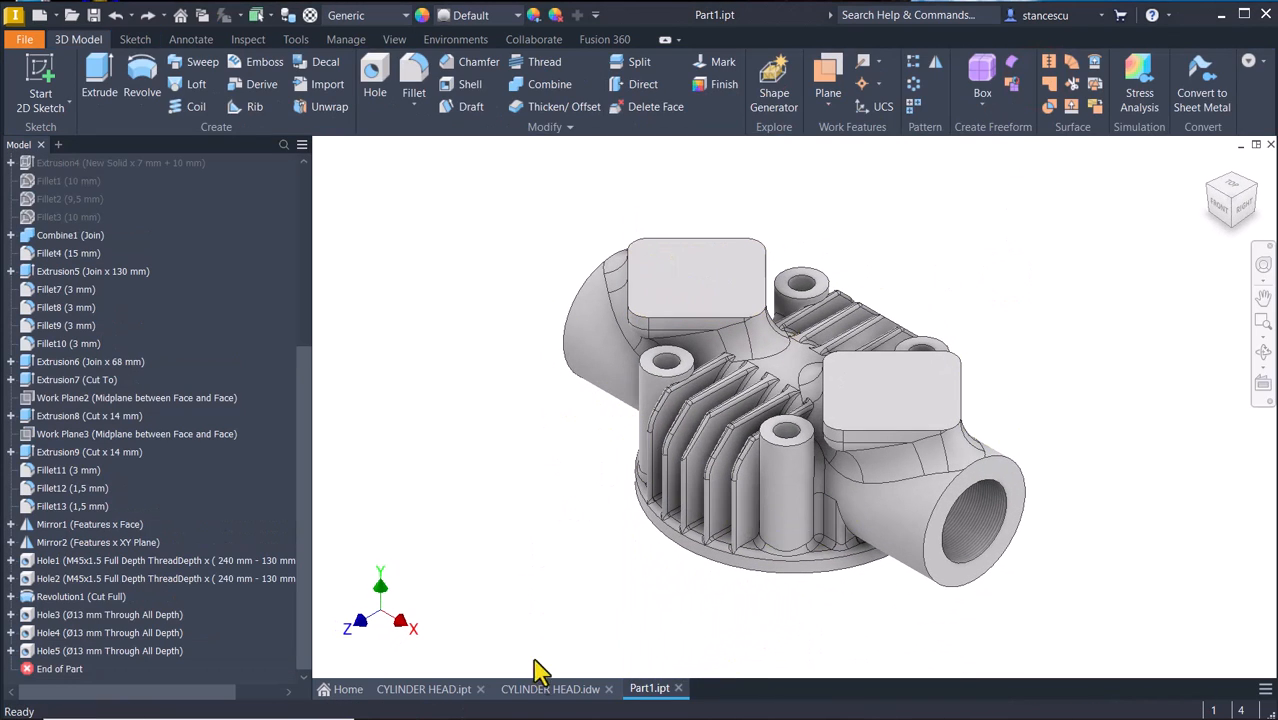
Switch to the CYLINDER HEAD.idw drawing and examine the threaded vertical port in section A-A and the bore axis height in the side view.
left_click(553, 689)
scroll(540, 475, "down", 5)
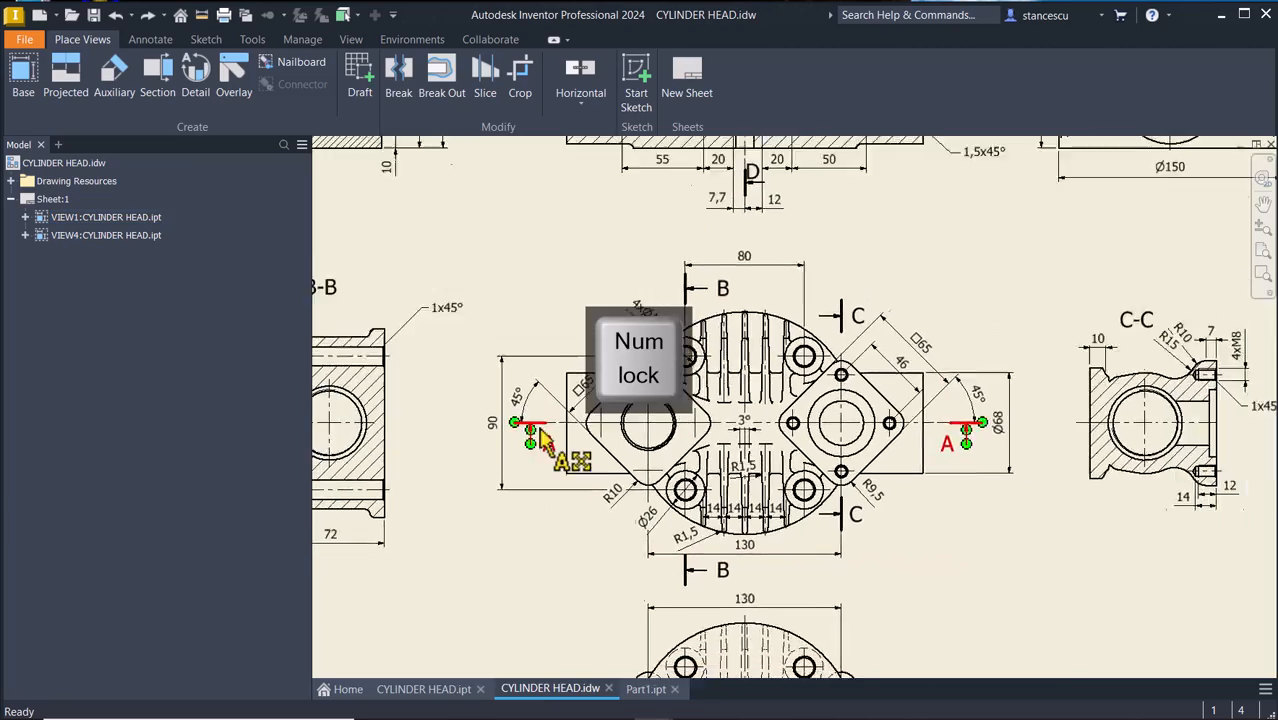
scroll(615, 238, "up", 5)
scroll(615, 225, "up", 2)
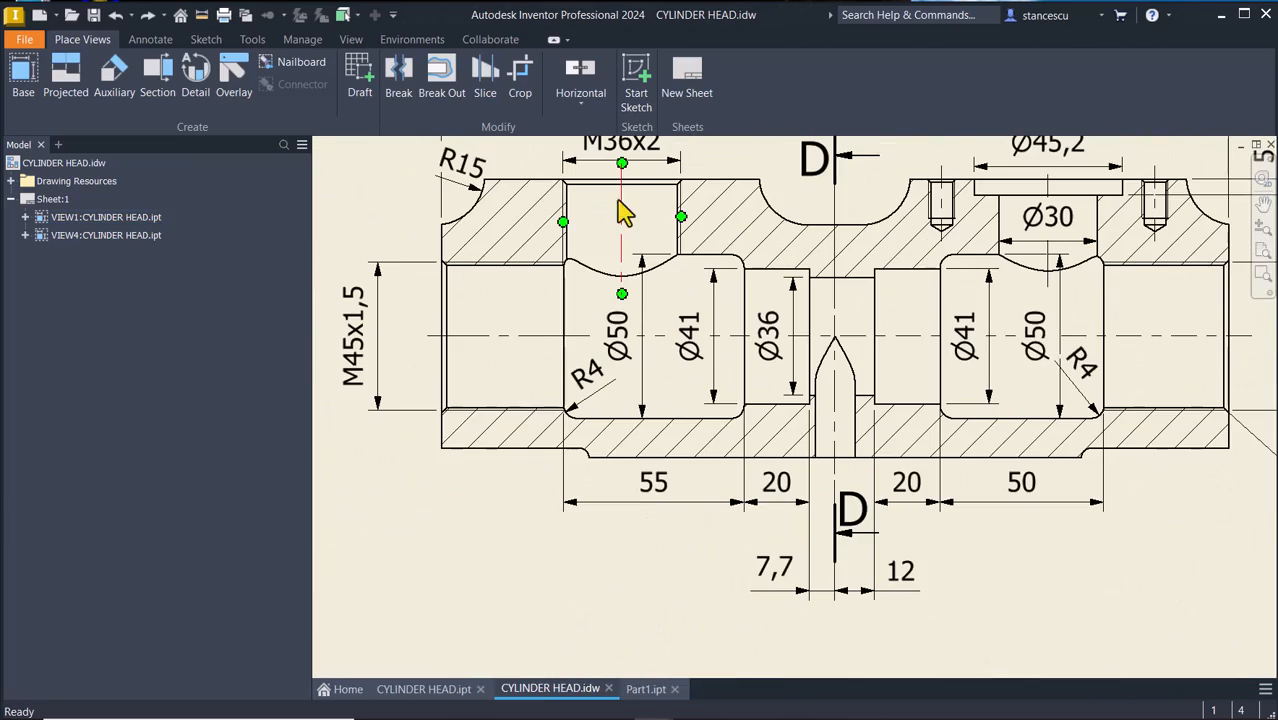
middle_click_drag(623, 197, 623, 262)
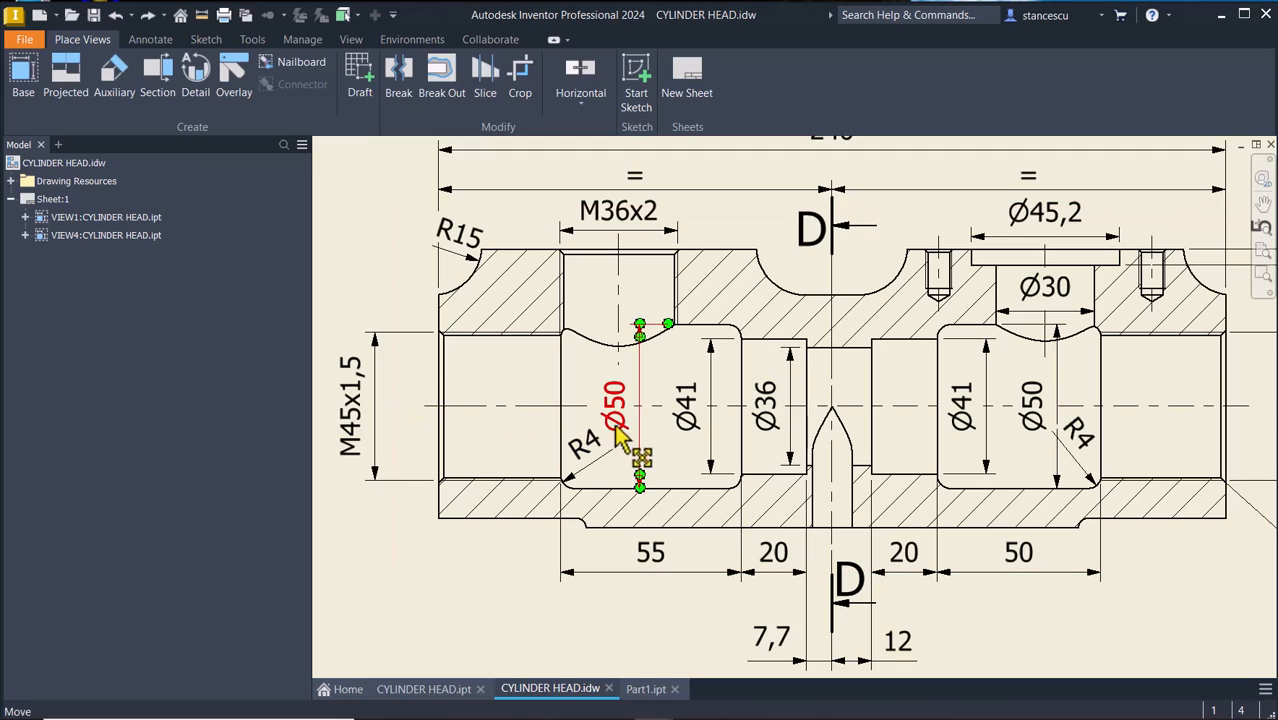
key("Num_Lock")
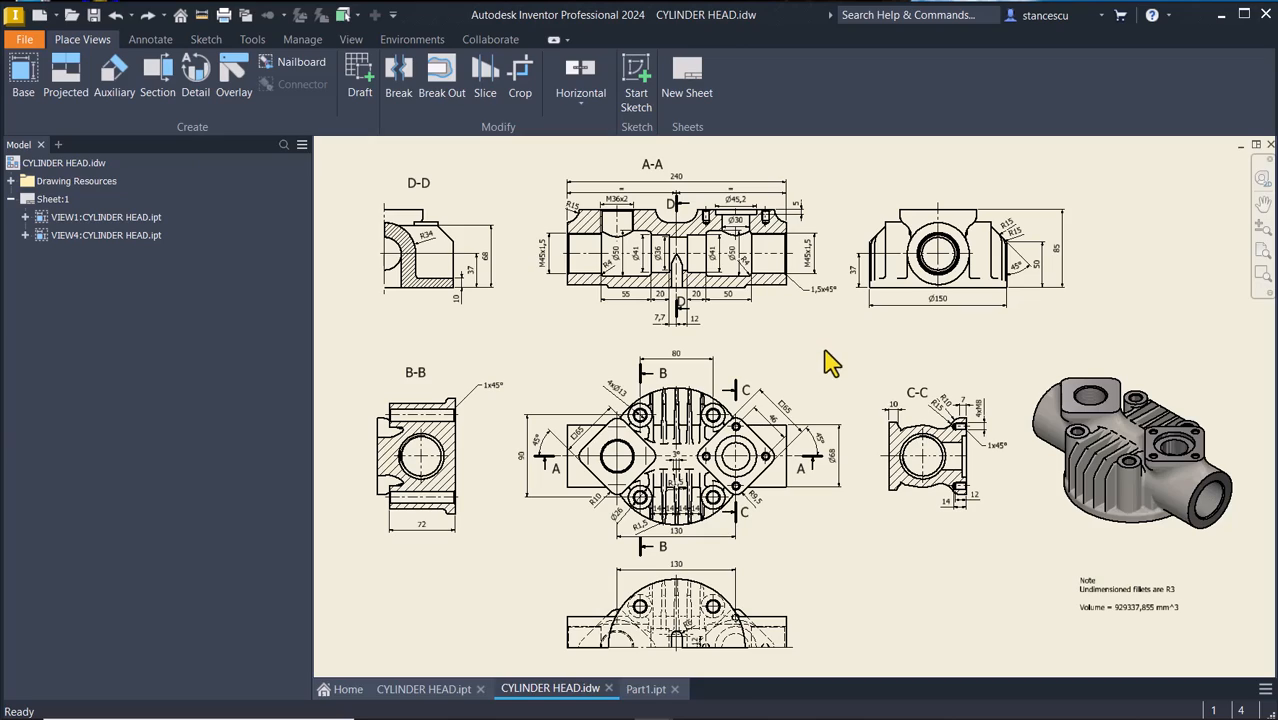
scroll(868, 287, "up", 3)
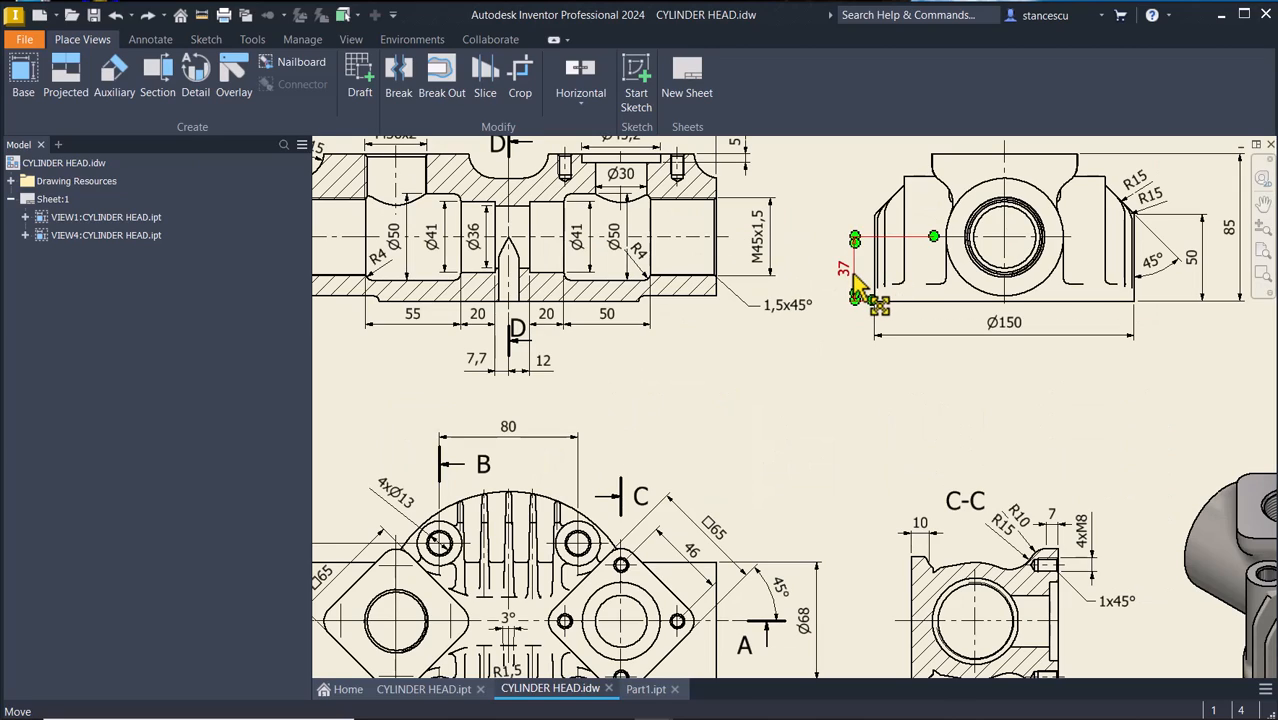
key("Home")
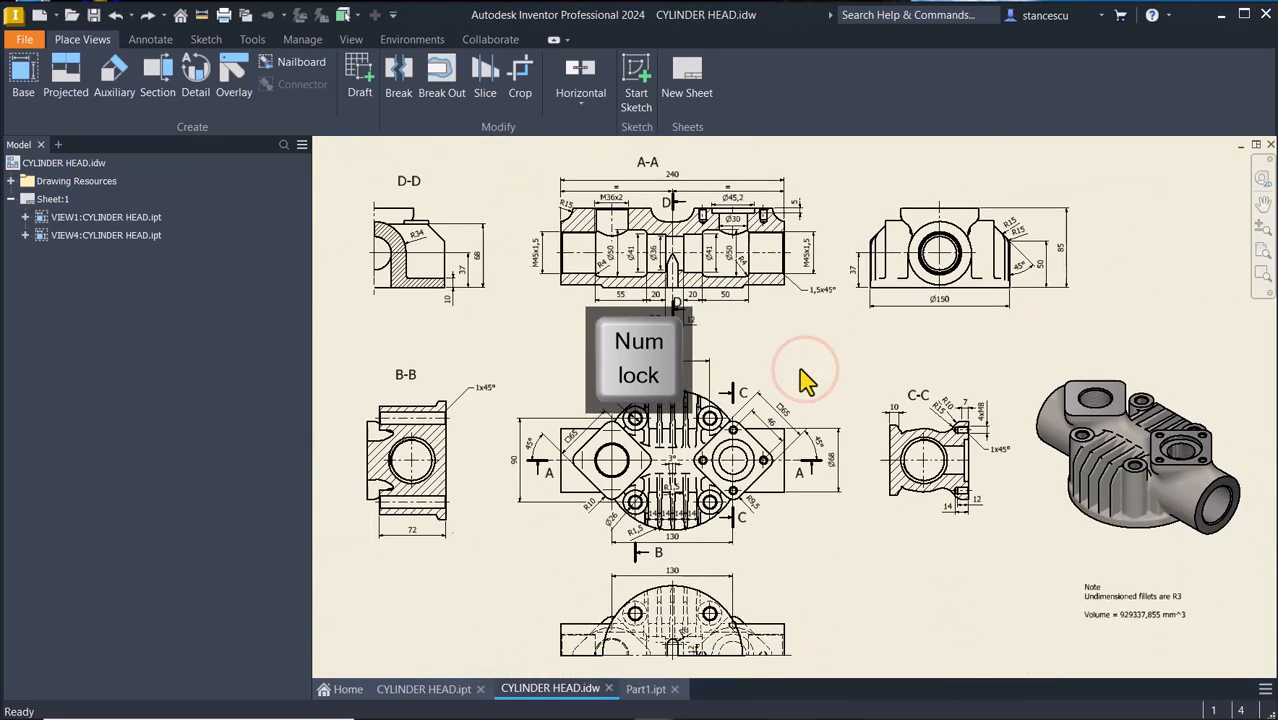
scroll(640, 228, "up", 5)
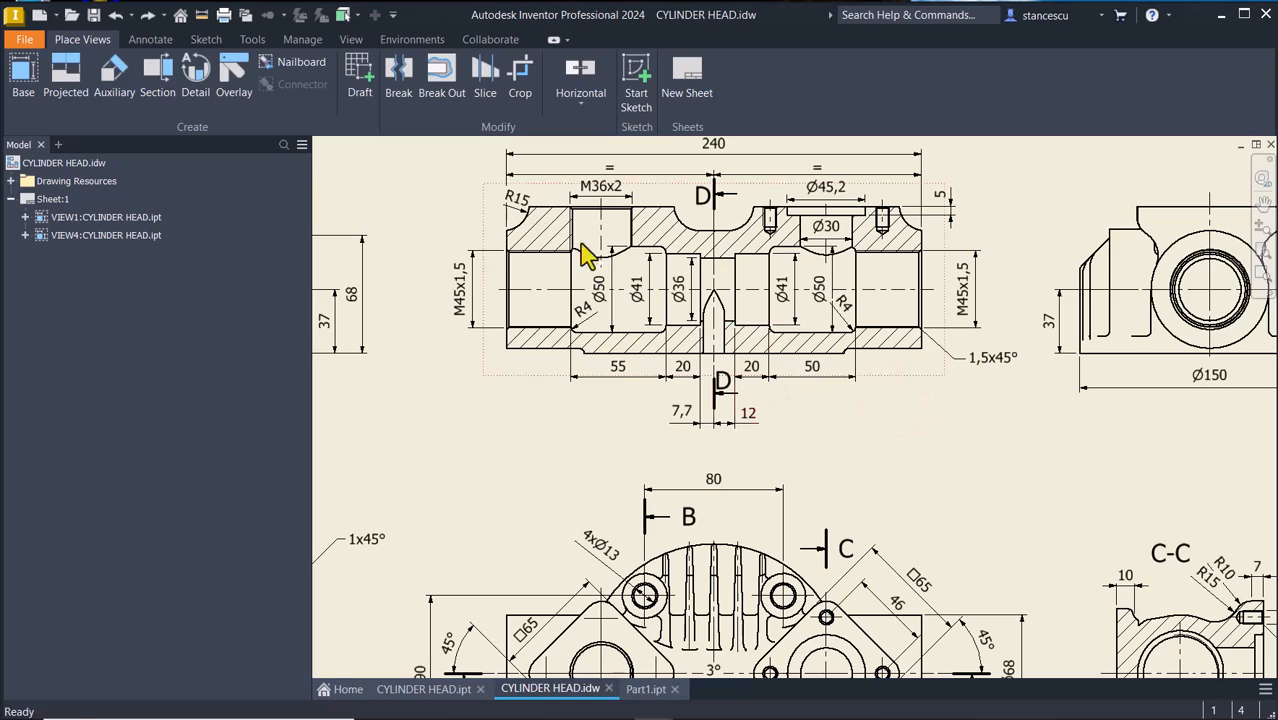
left_click(858, 389)
scroll(632, 214, "up", 3)
key("Num_Lock")
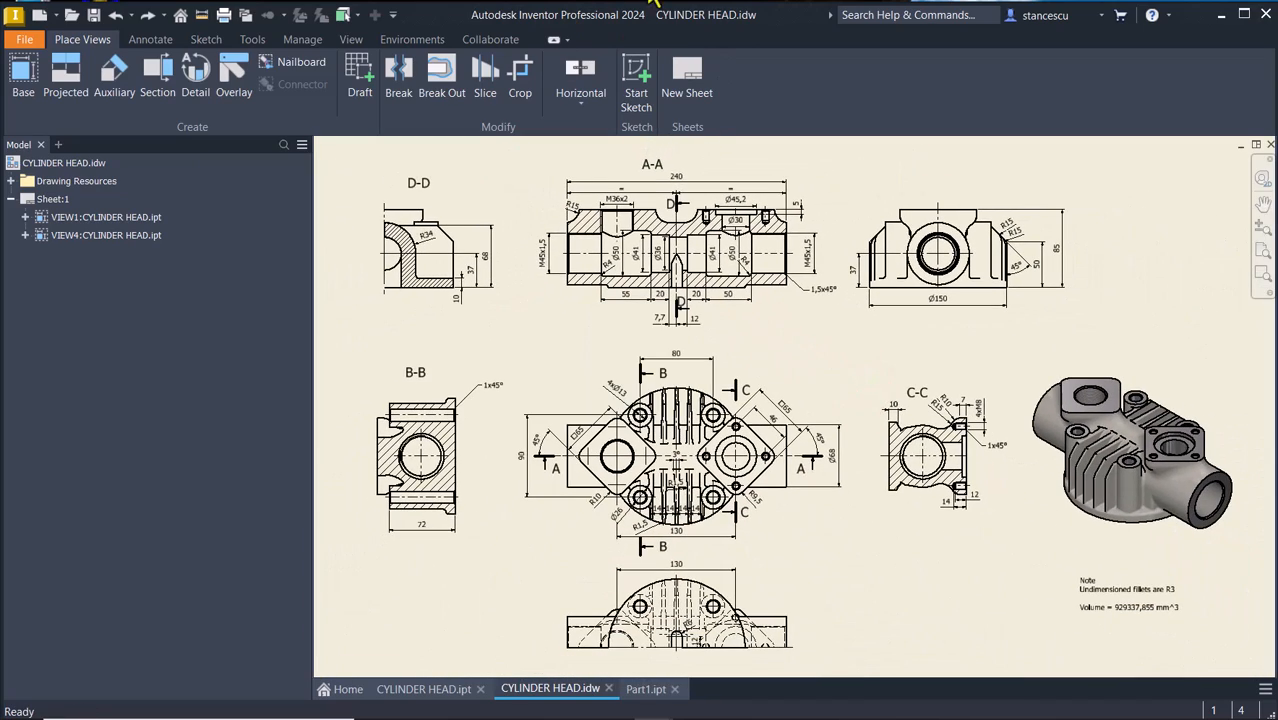
Return to Part1.ipt and create a work plane offset -37 mm from the circular base's underside.
left_click(650, 690)
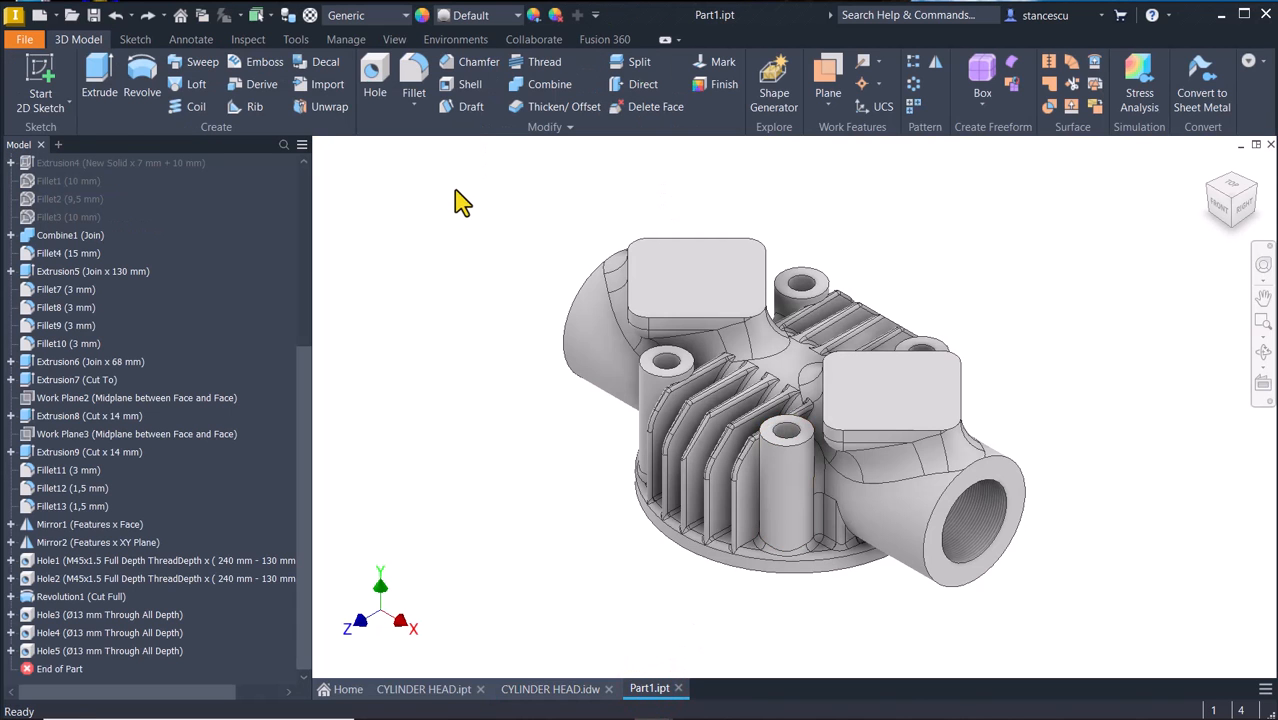
left_click(828, 72)
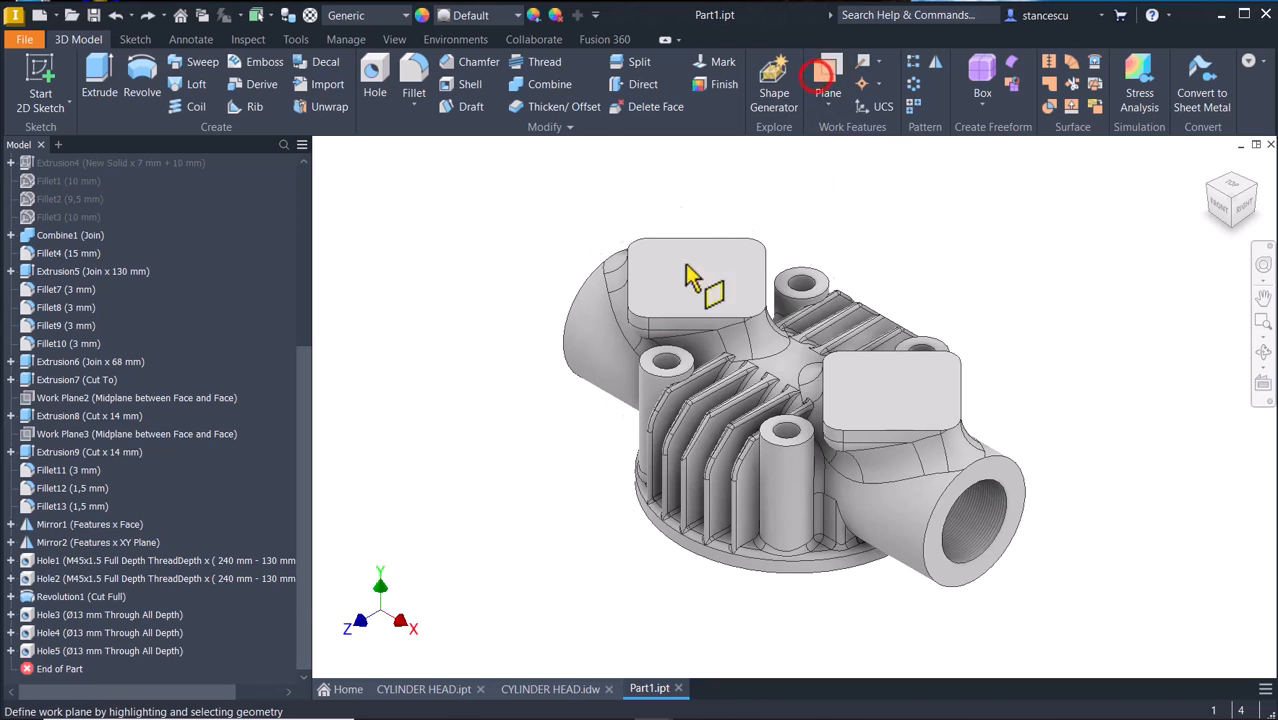
middle_click_drag(568, 522, 742, 475, "shift")
left_click(741, 464)
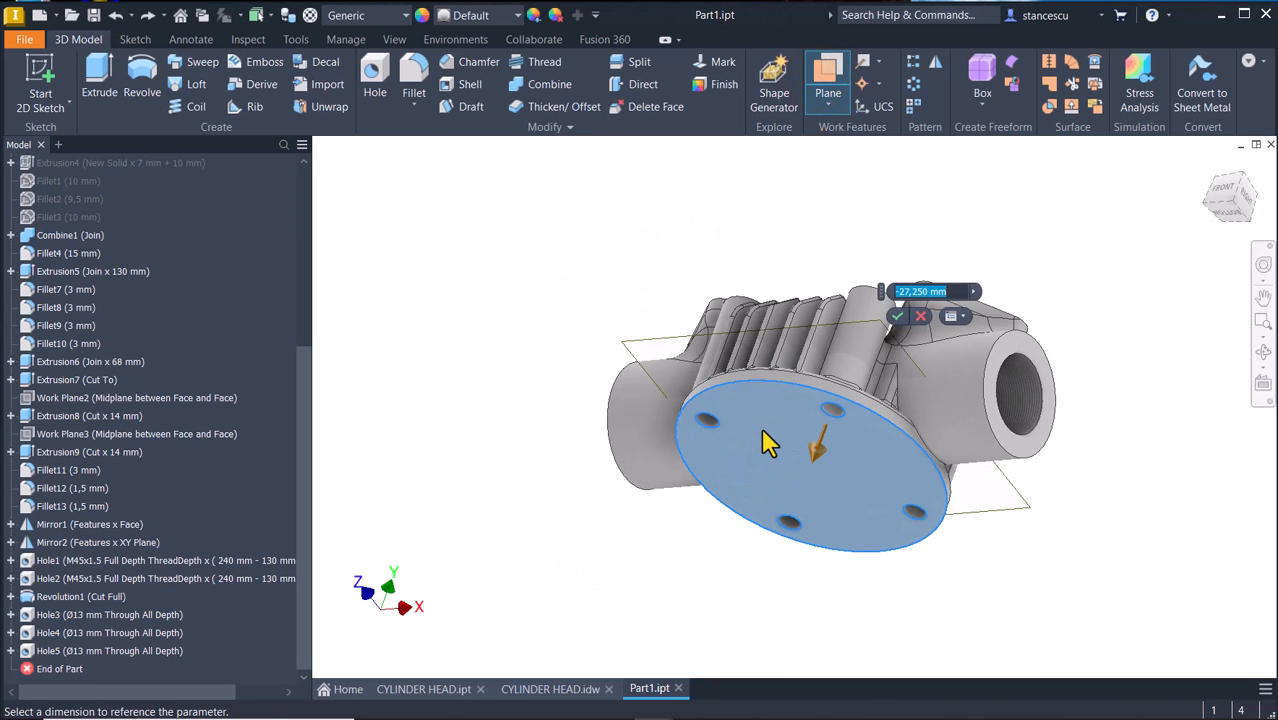
type("-37")
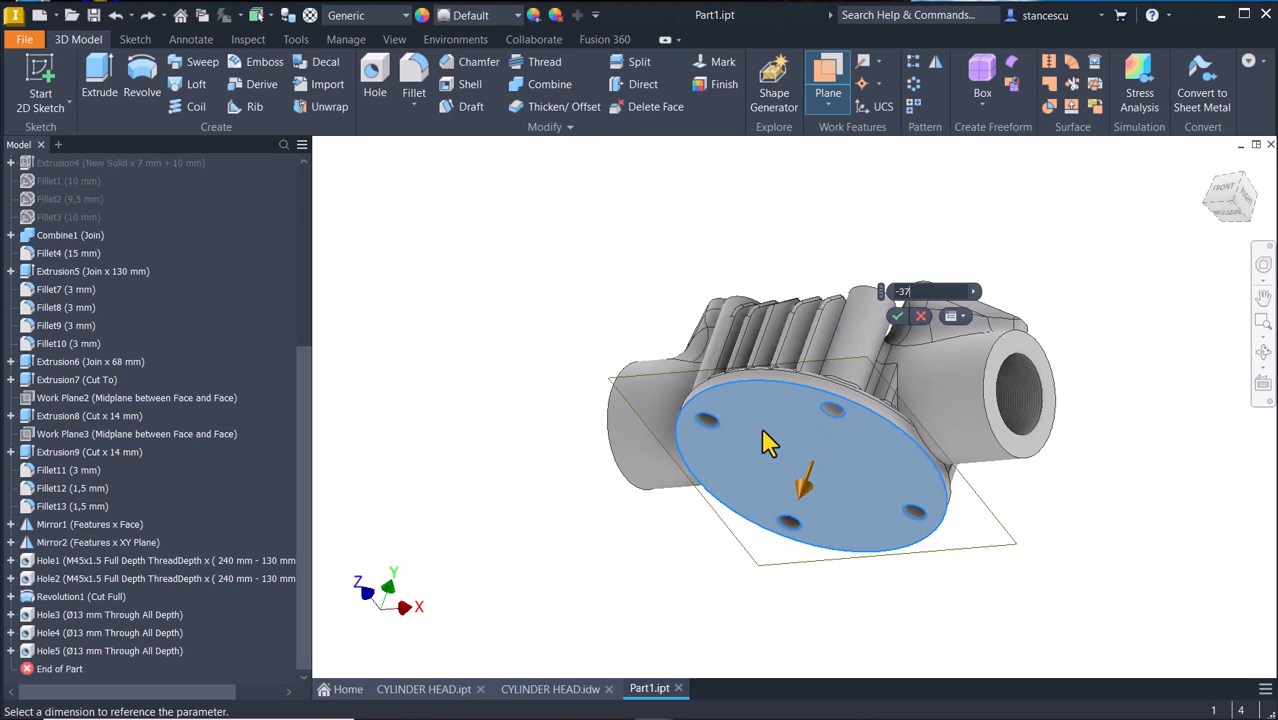
key("Return")
key("F6")
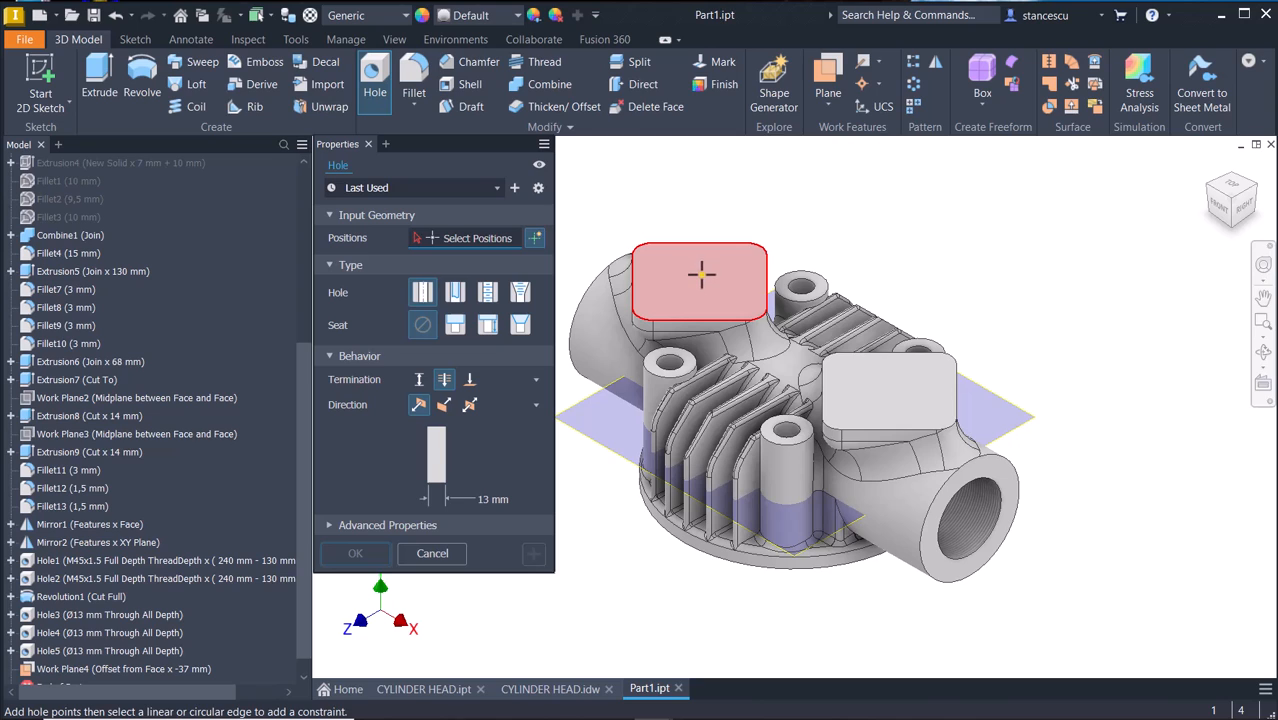
Cancel the open Hole command, then sketch on the left square flange's top face and place a point near its centre.
left_click(431, 555)
left_click(451, 497)
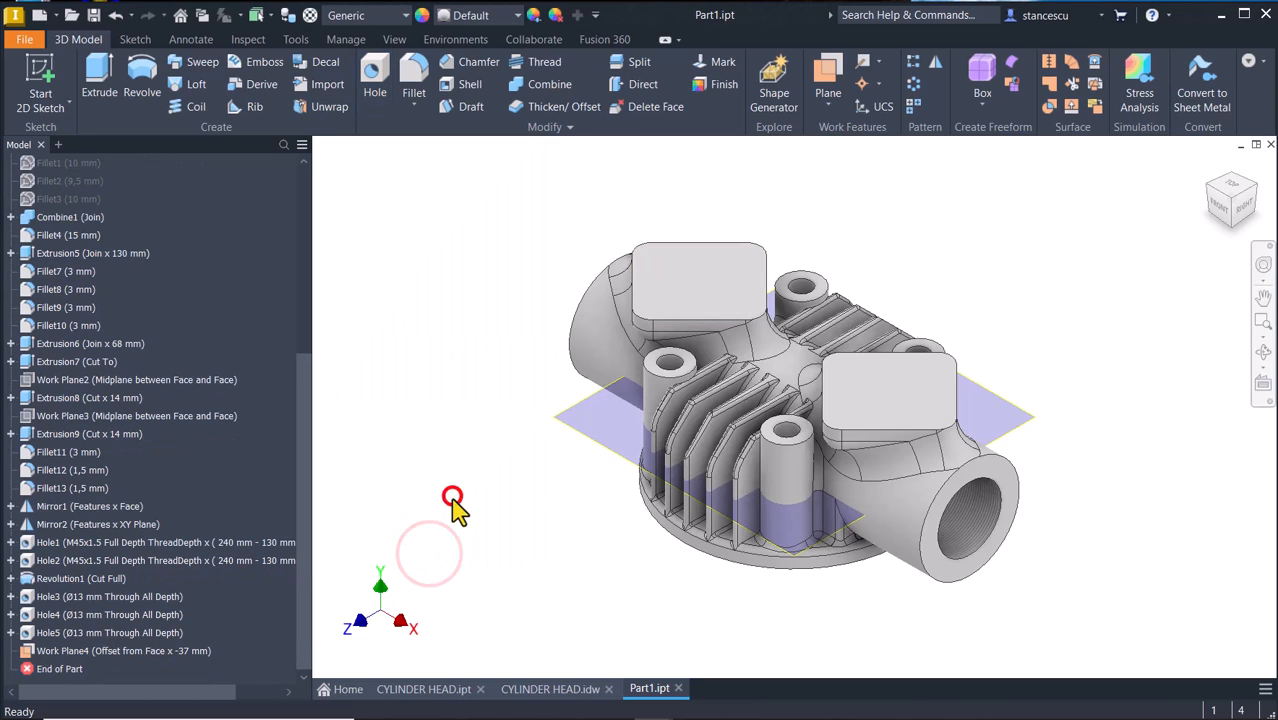
left_click(694, 291)
left_click(805, 280)
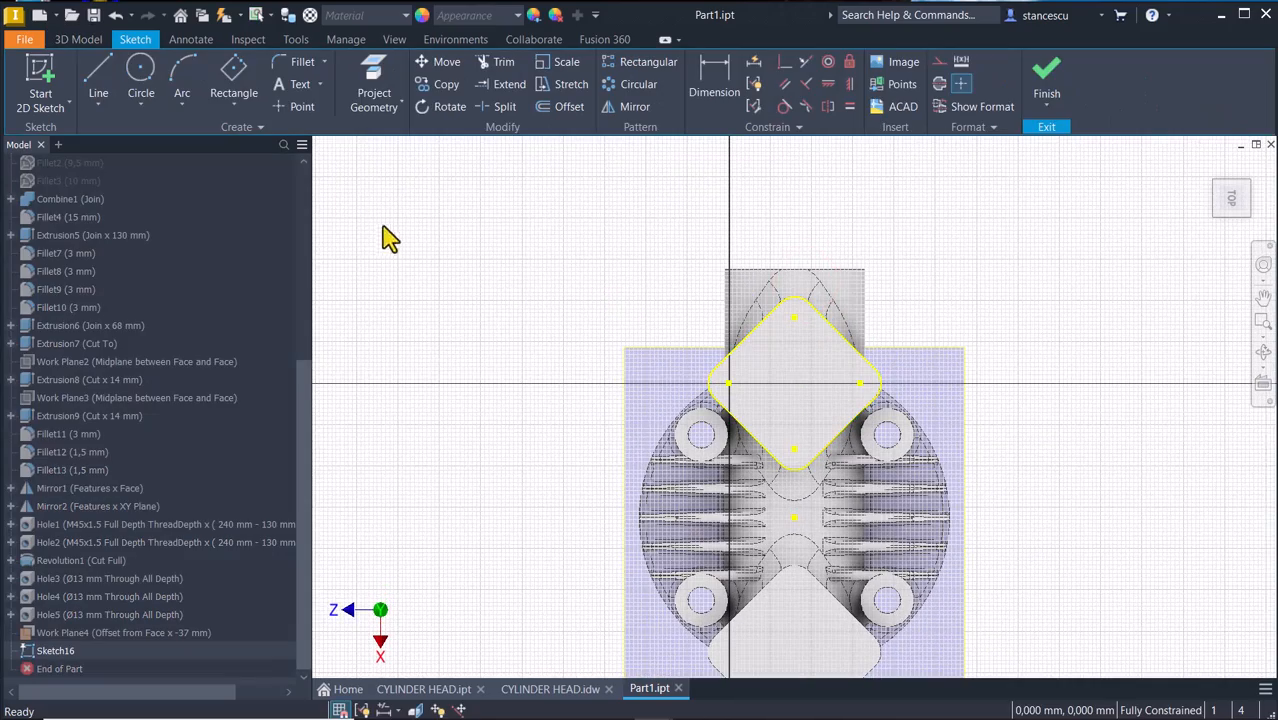
left_click(302, 106)
left_click(803, 372)
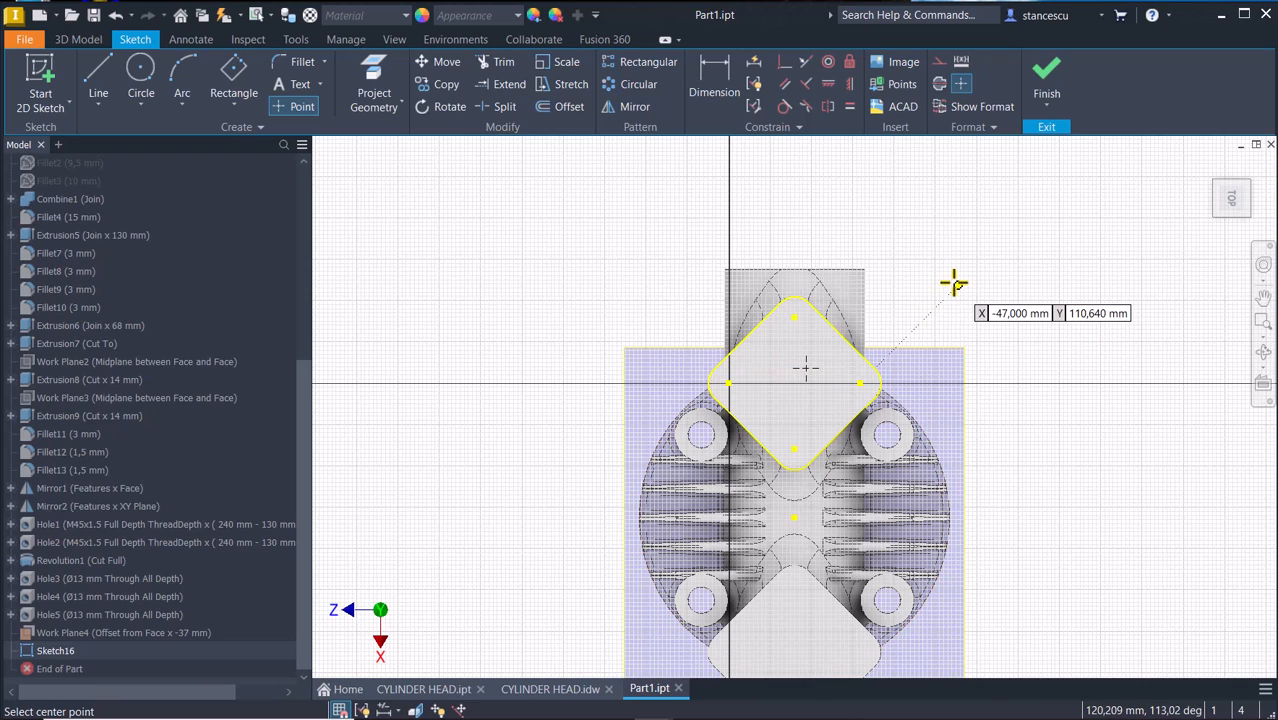
key("Escape")
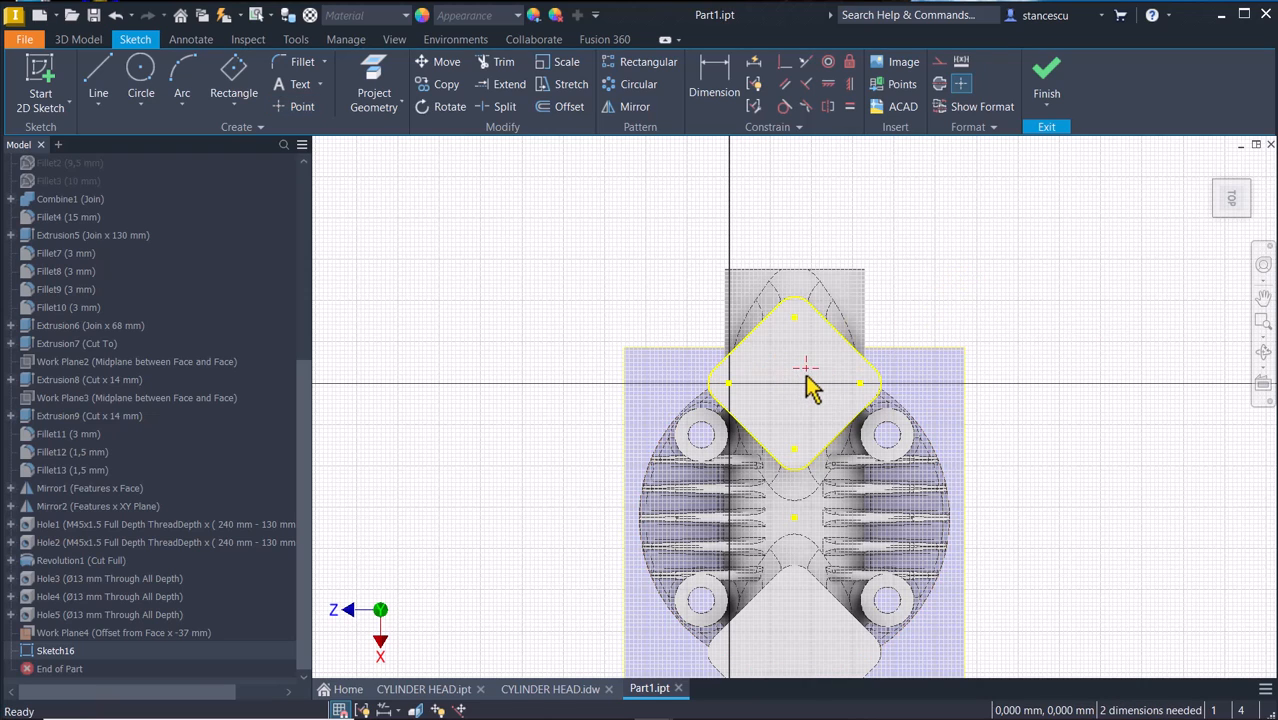
Align the point vertically and horizontally with the flange's corner arc centres, and finish the sketch.
left_click(960, 86)
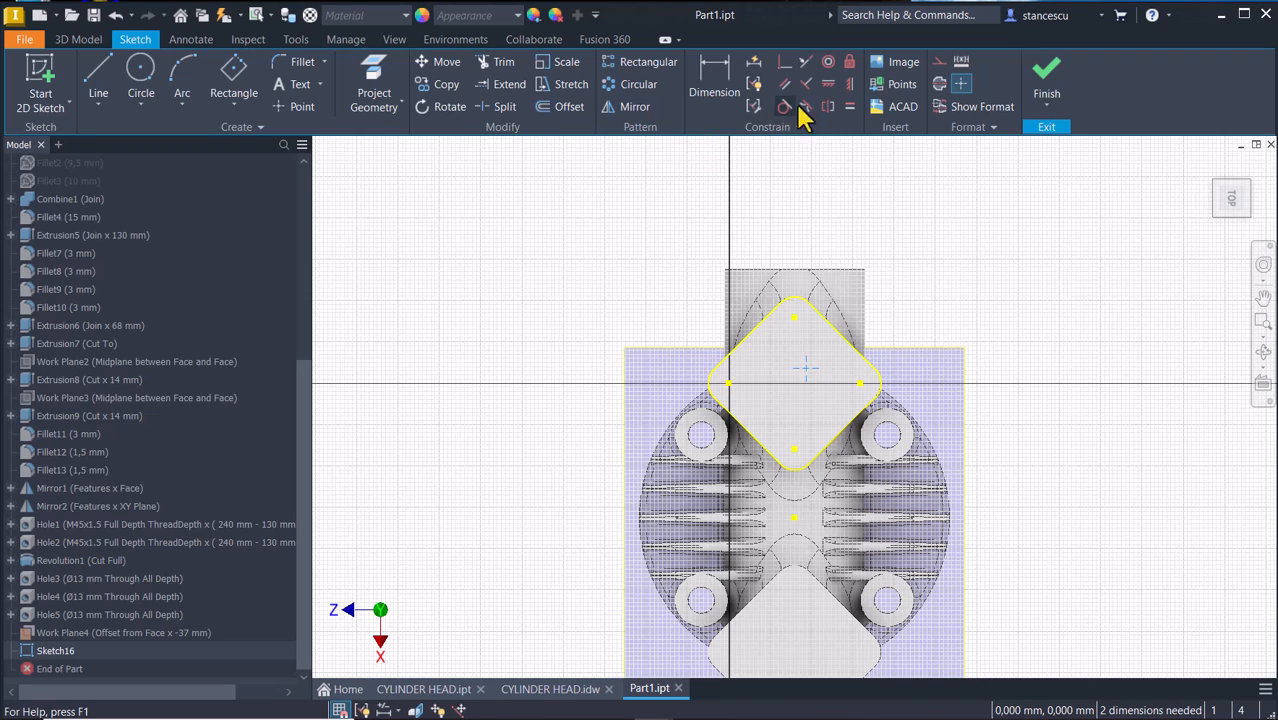
left_click(848, 86)
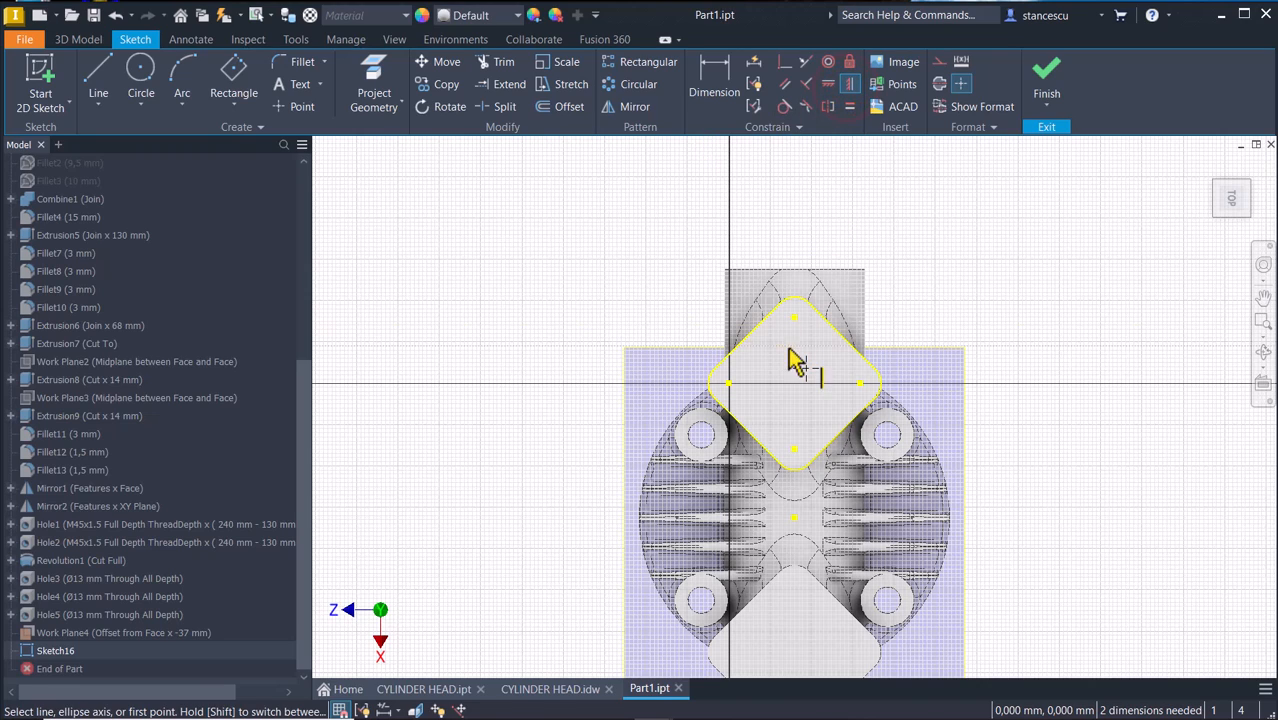
left_click(807, 369)
left_click(862, 384)
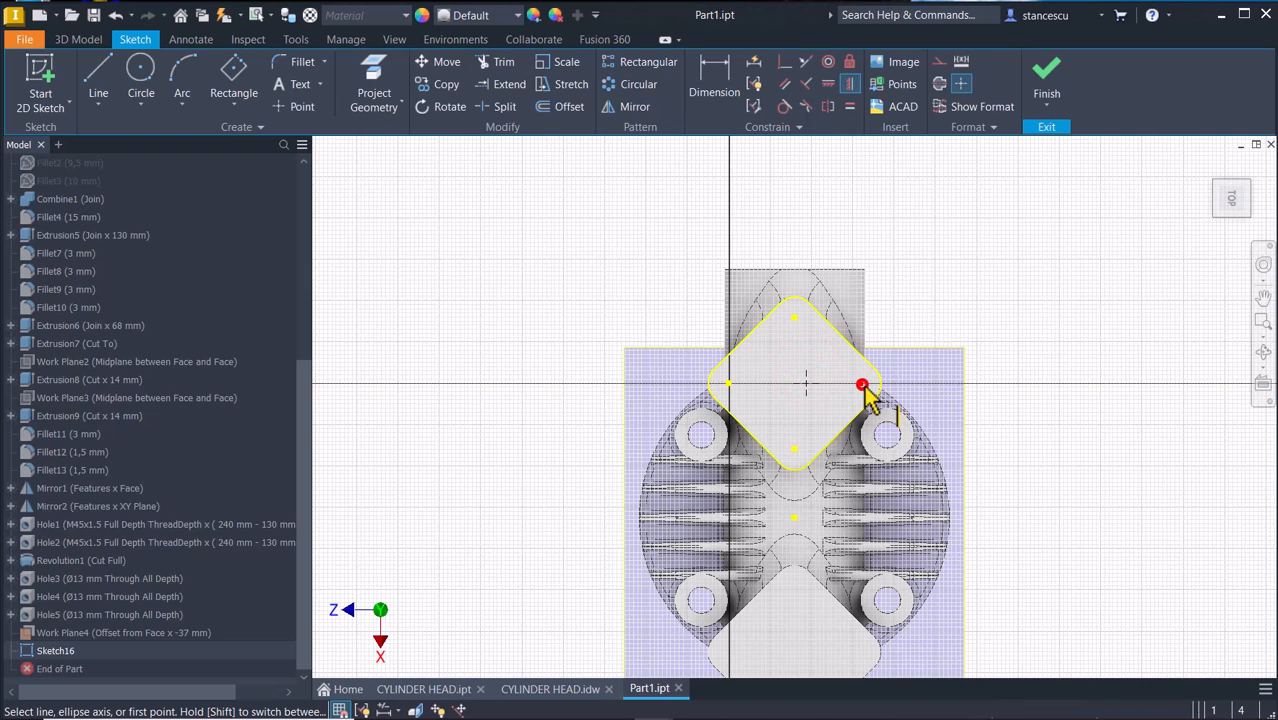
left_click(829, 84)
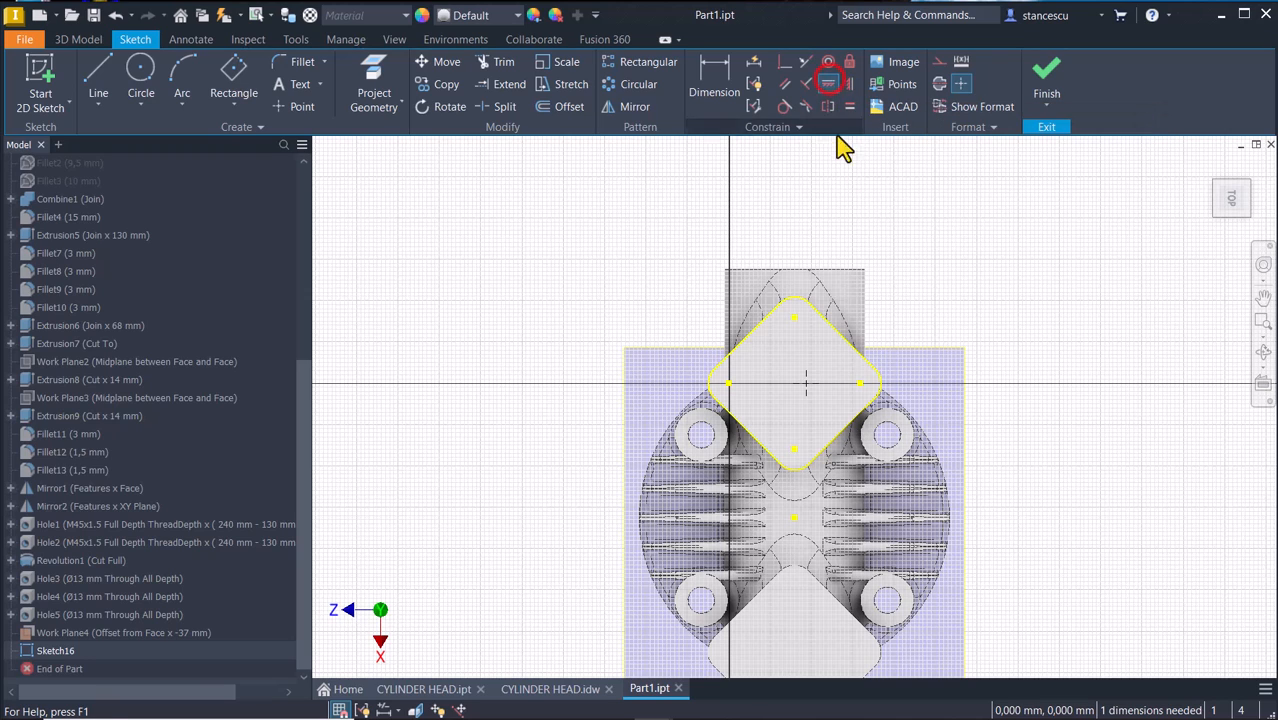
left_click(806, 381)
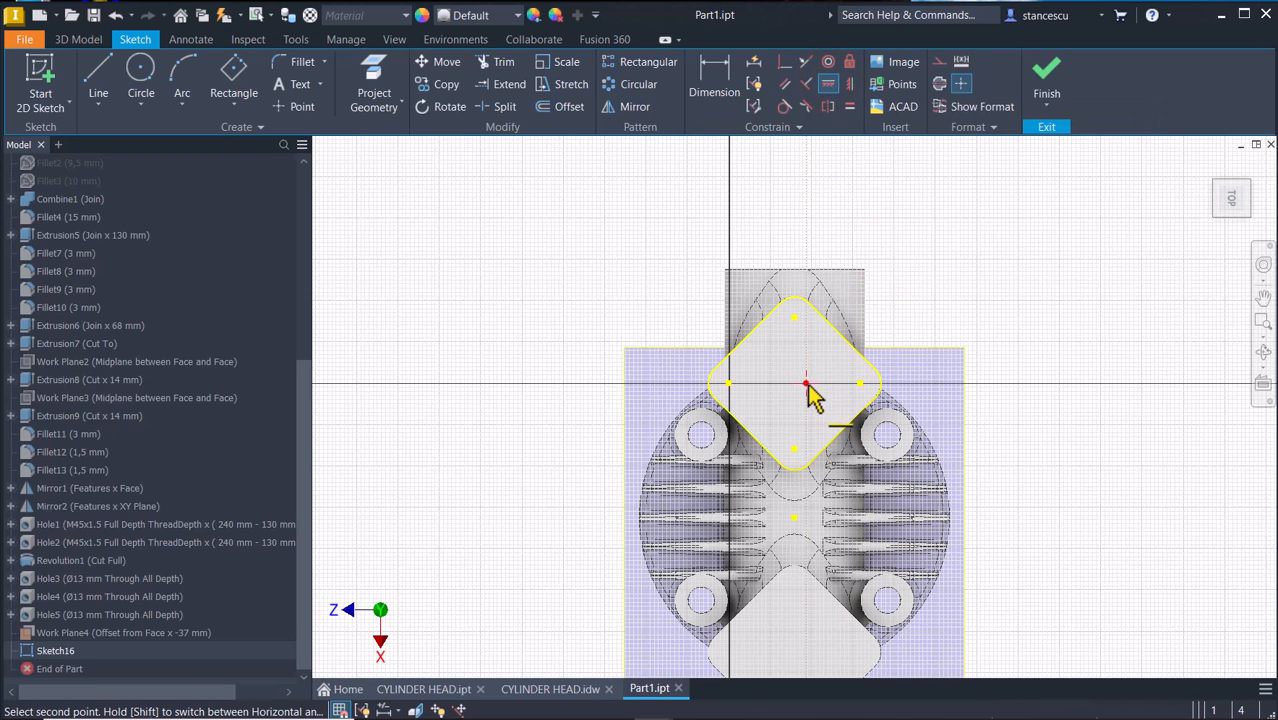
left_click(792, 318)
left_click(921, 251)
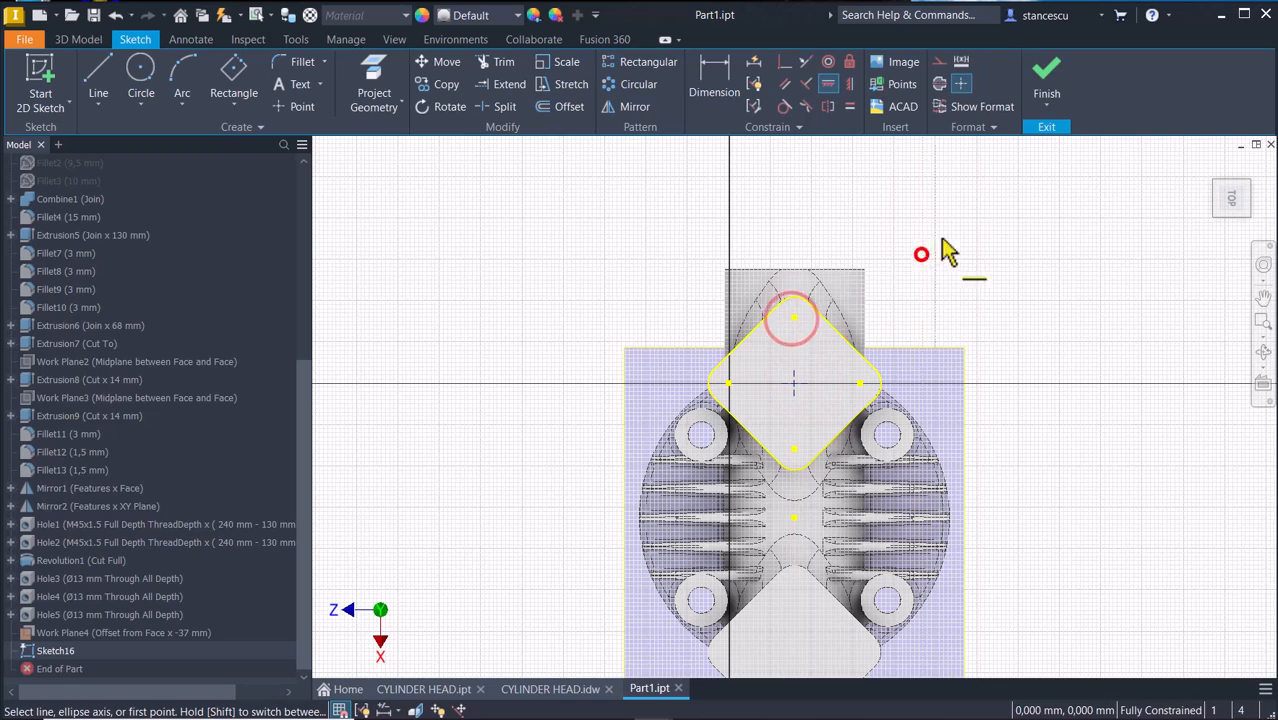
left_click(1043, 72)
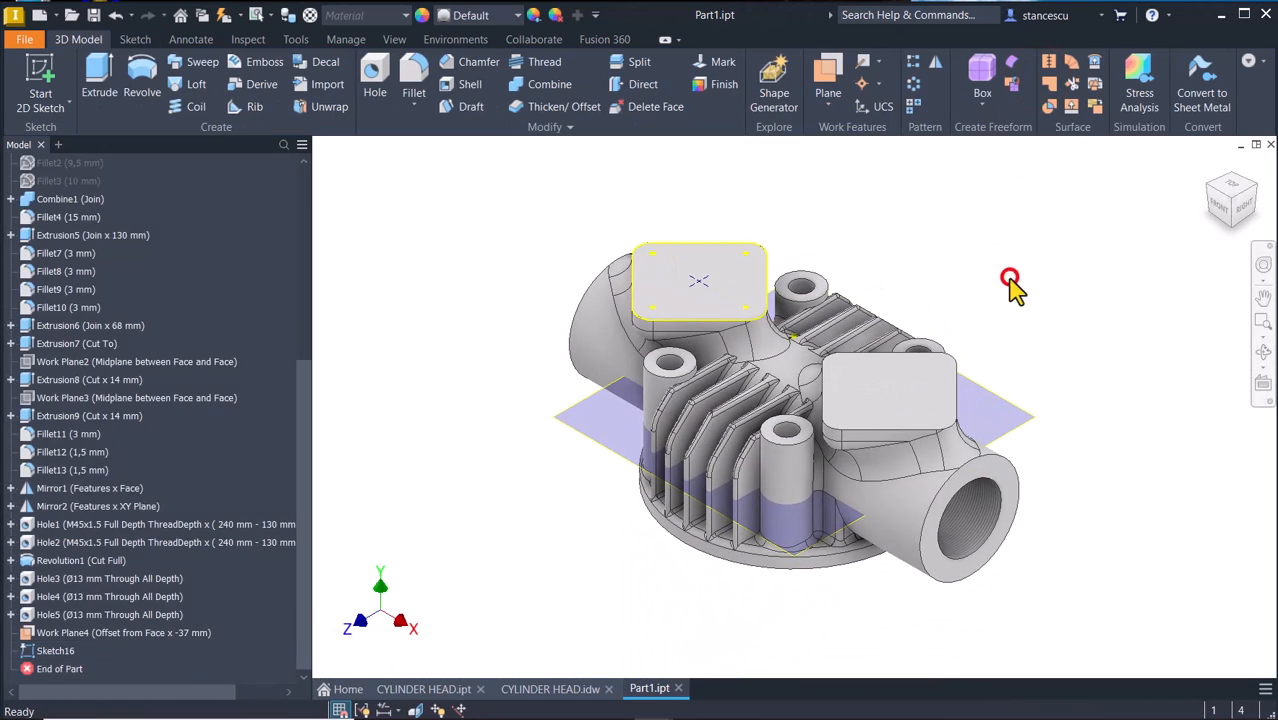
Check the right flange port in the CYLINDER HEAD.idw section, return to Part1.ipt and start a sketch on the XY plane with graphics sliced.
left_click(549, 689)
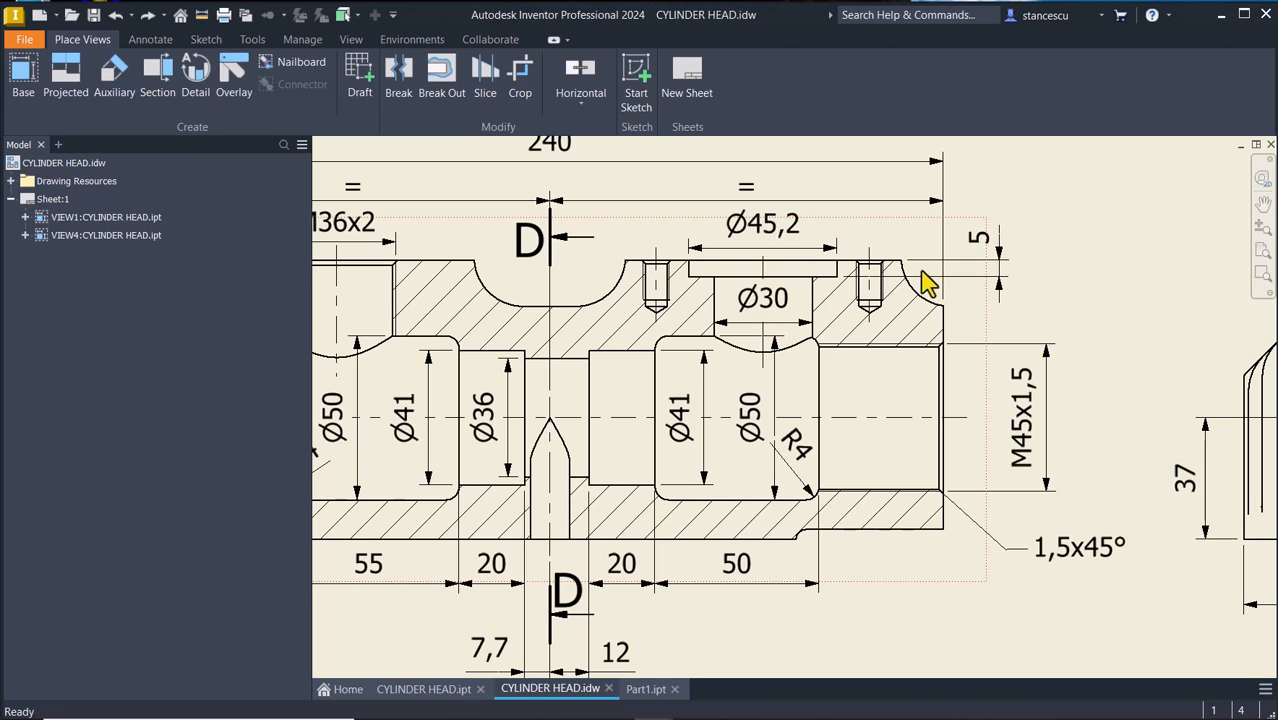
left_click(645, 690)
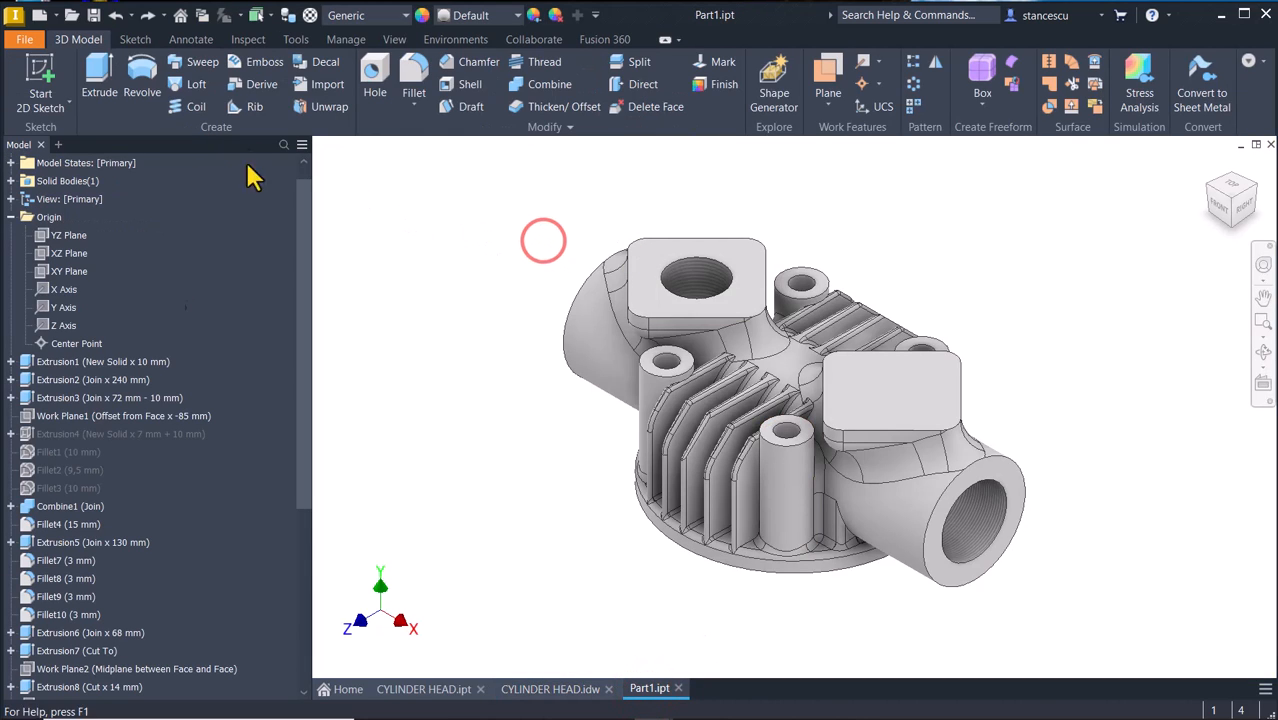
left_click(72, 271)
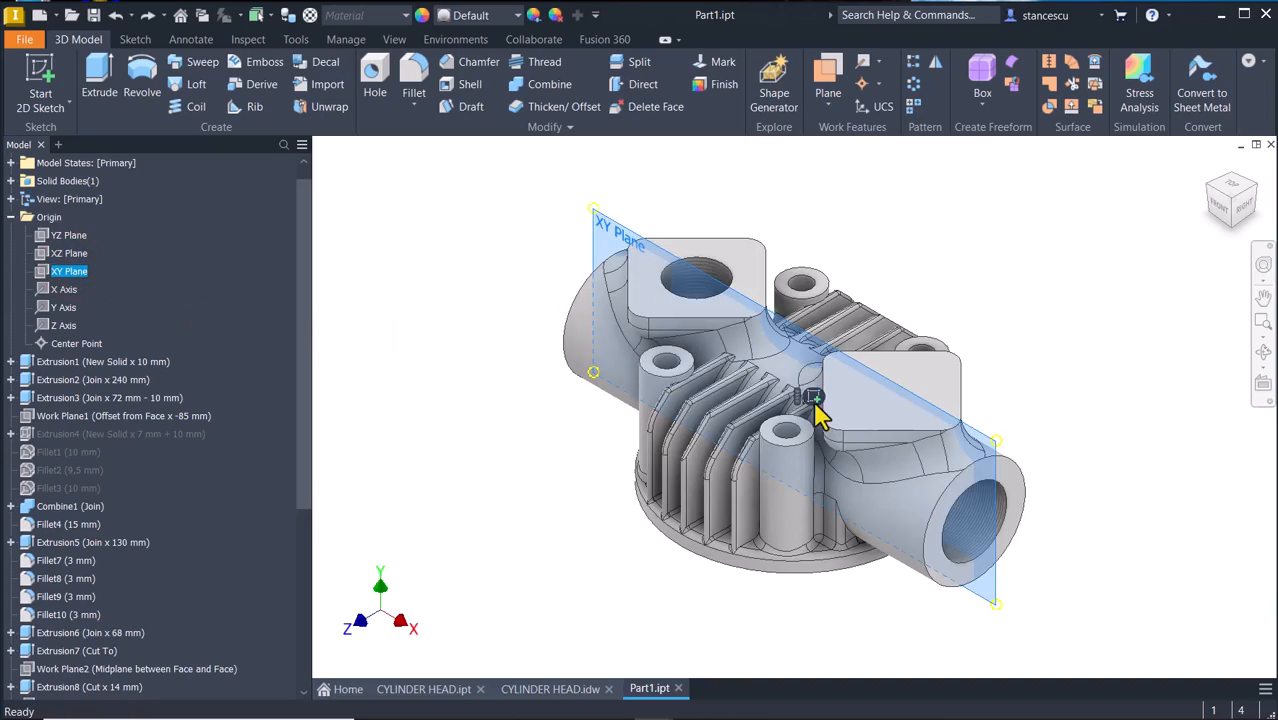
key("s")
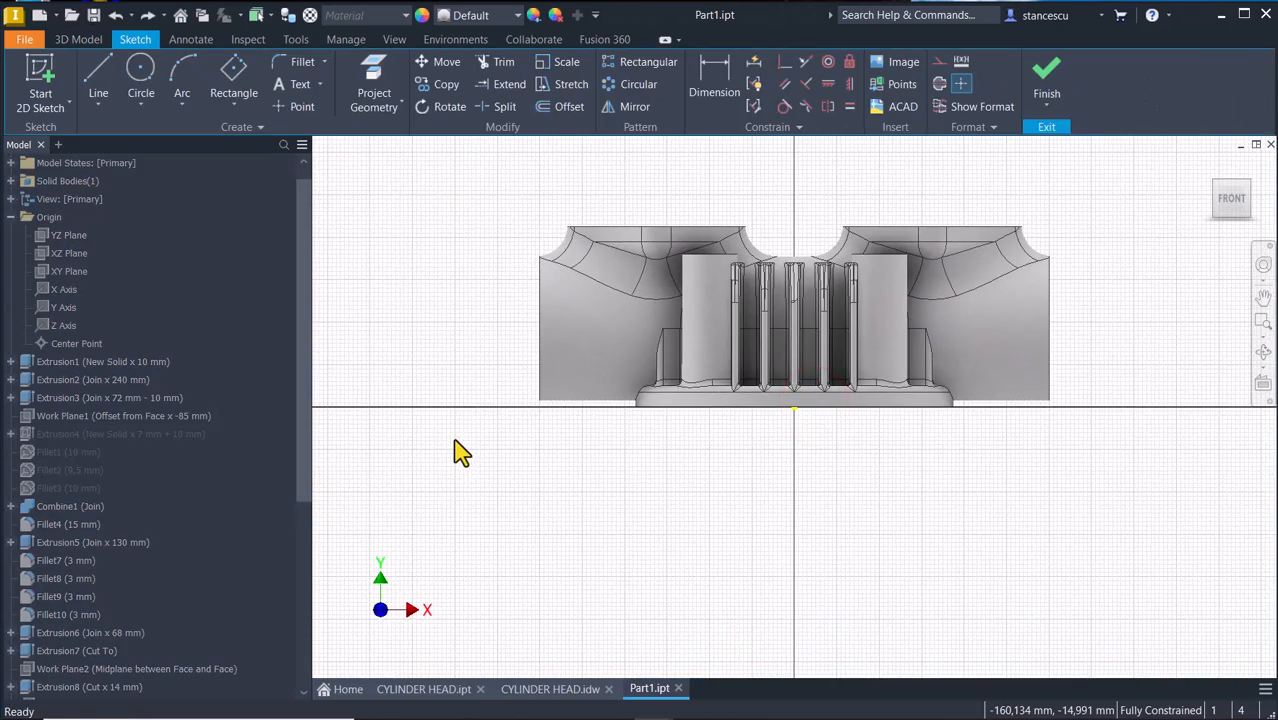
key("F7")
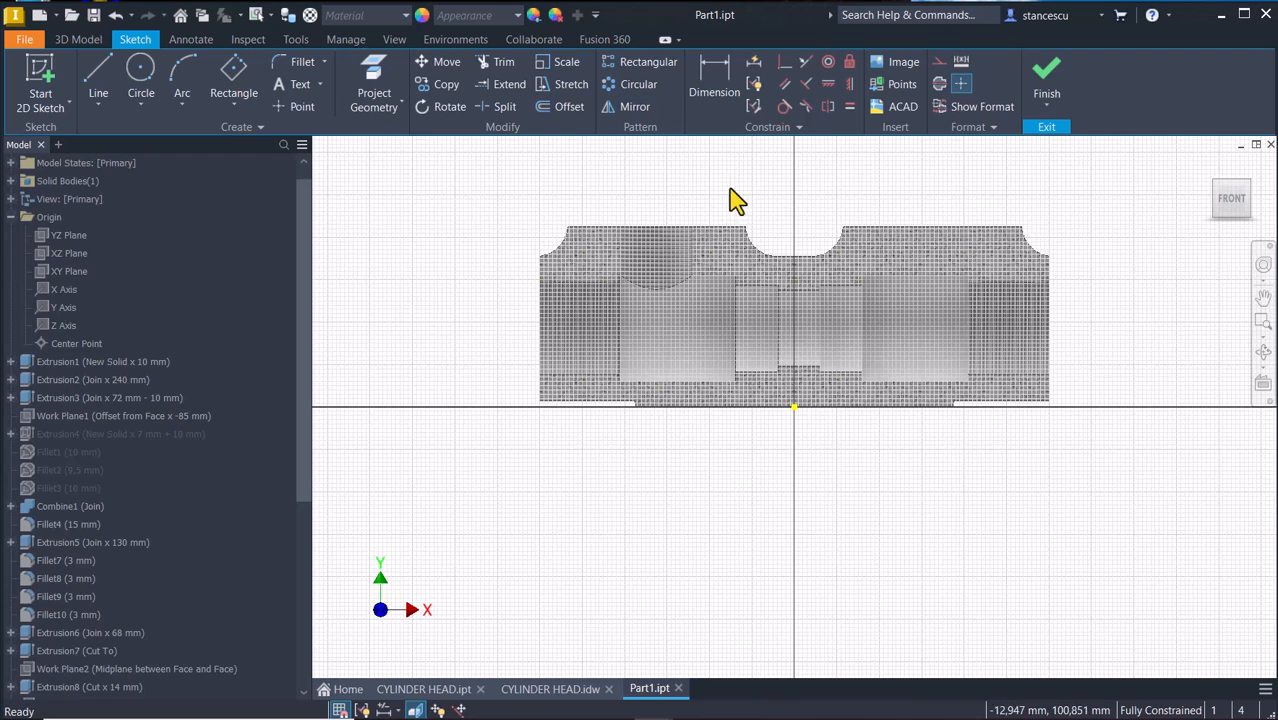
Project the -37 mm offset work plane into the sketch as a reference line along the bore axis.
left_click(386, 88)
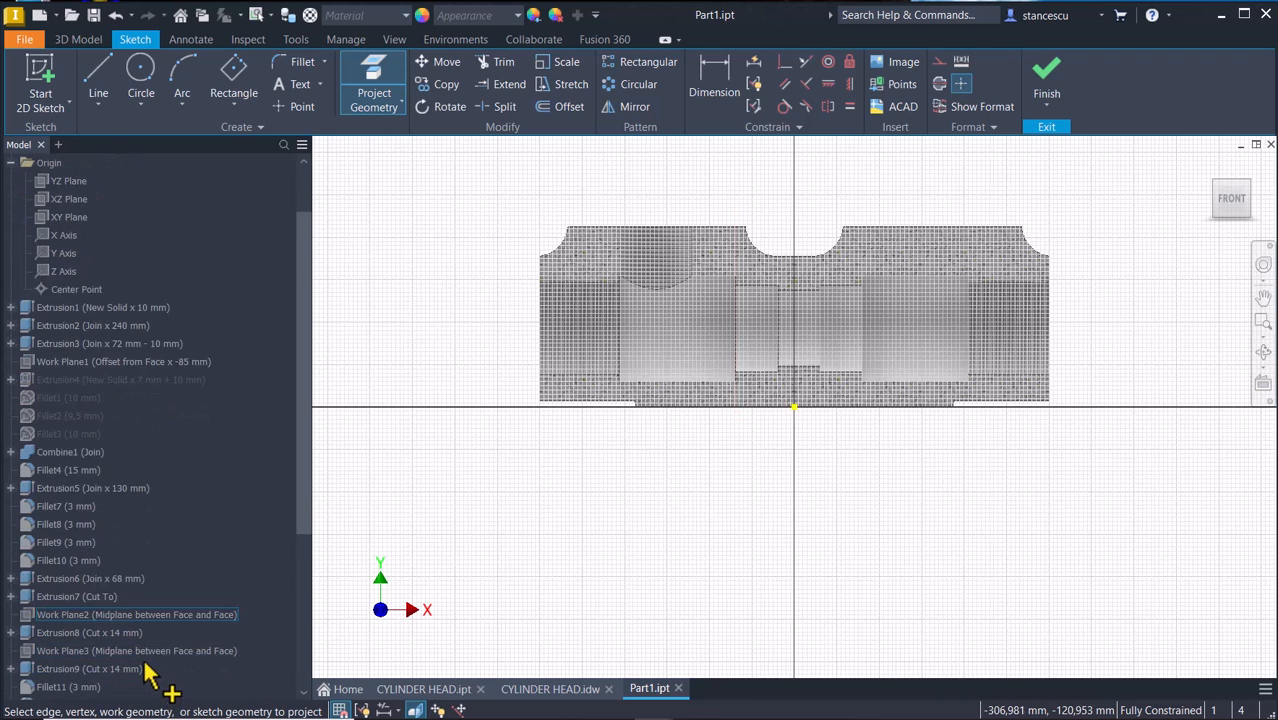
scroll(143, 683, "down", 6)
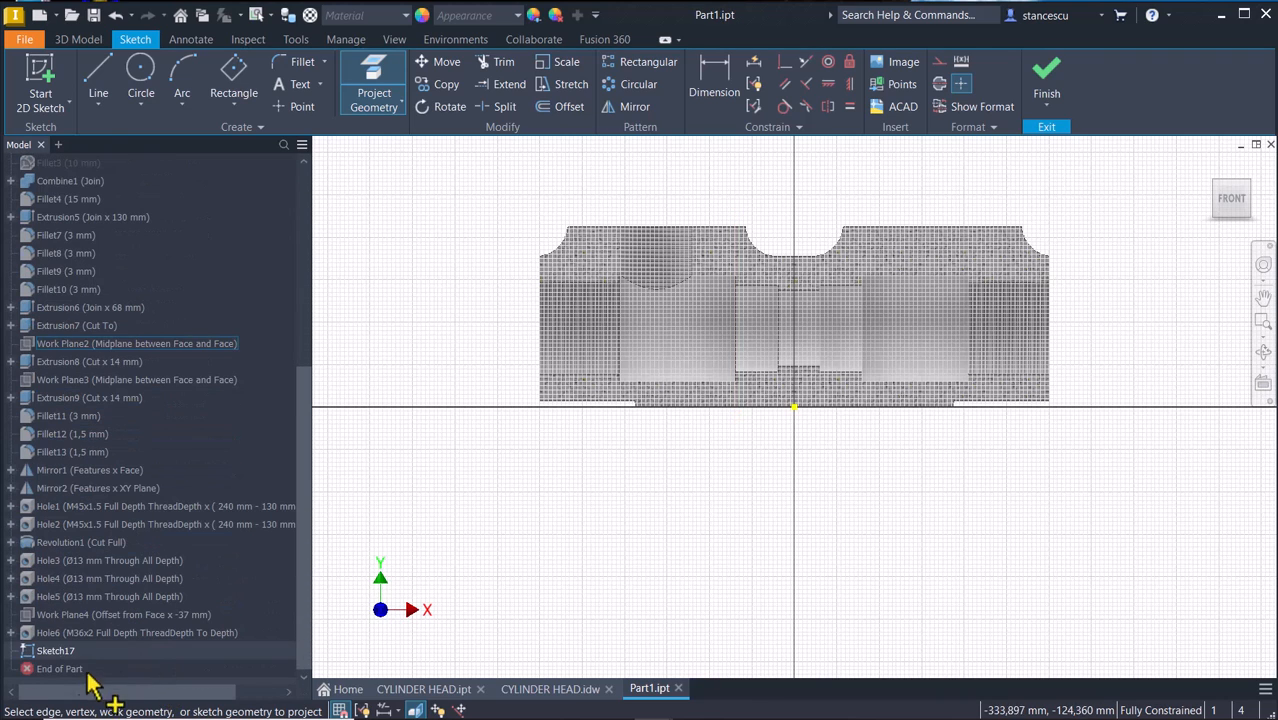
left_click(107, 618)
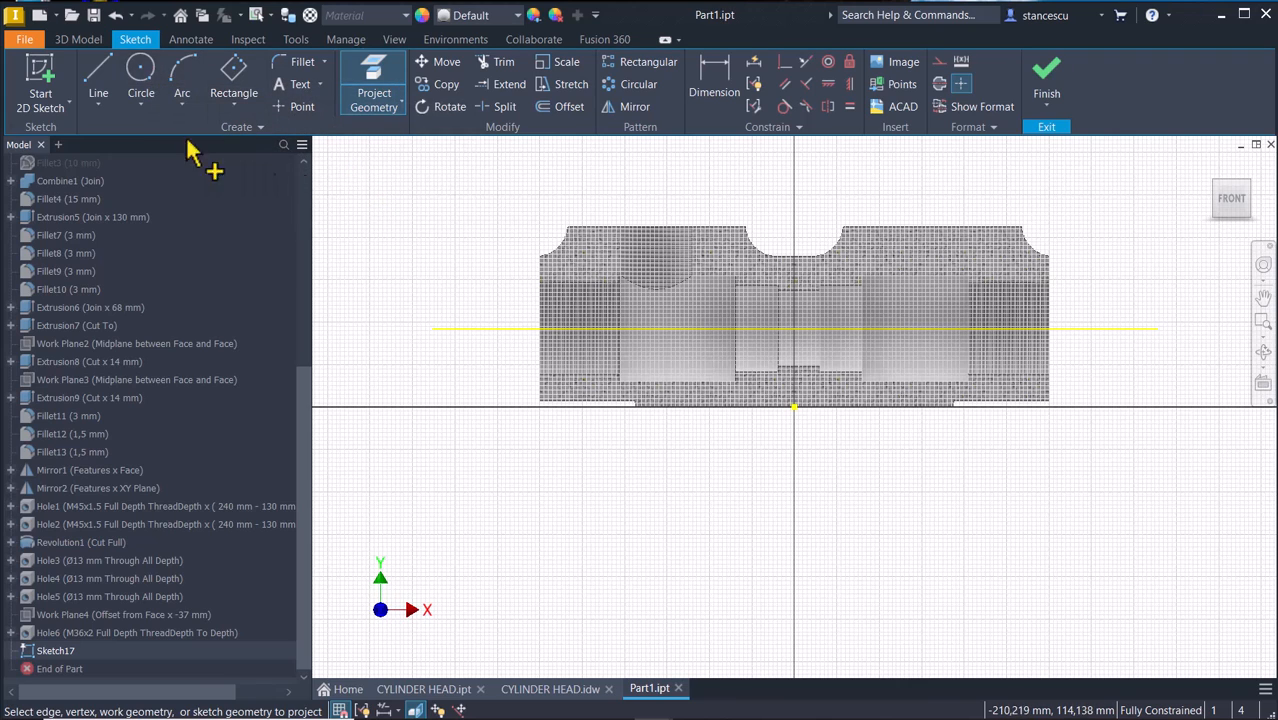
Draw a 48 mm vertical line from the middle of the right flange's top edge down to the projected bore axis line.
left_click(97, 80)
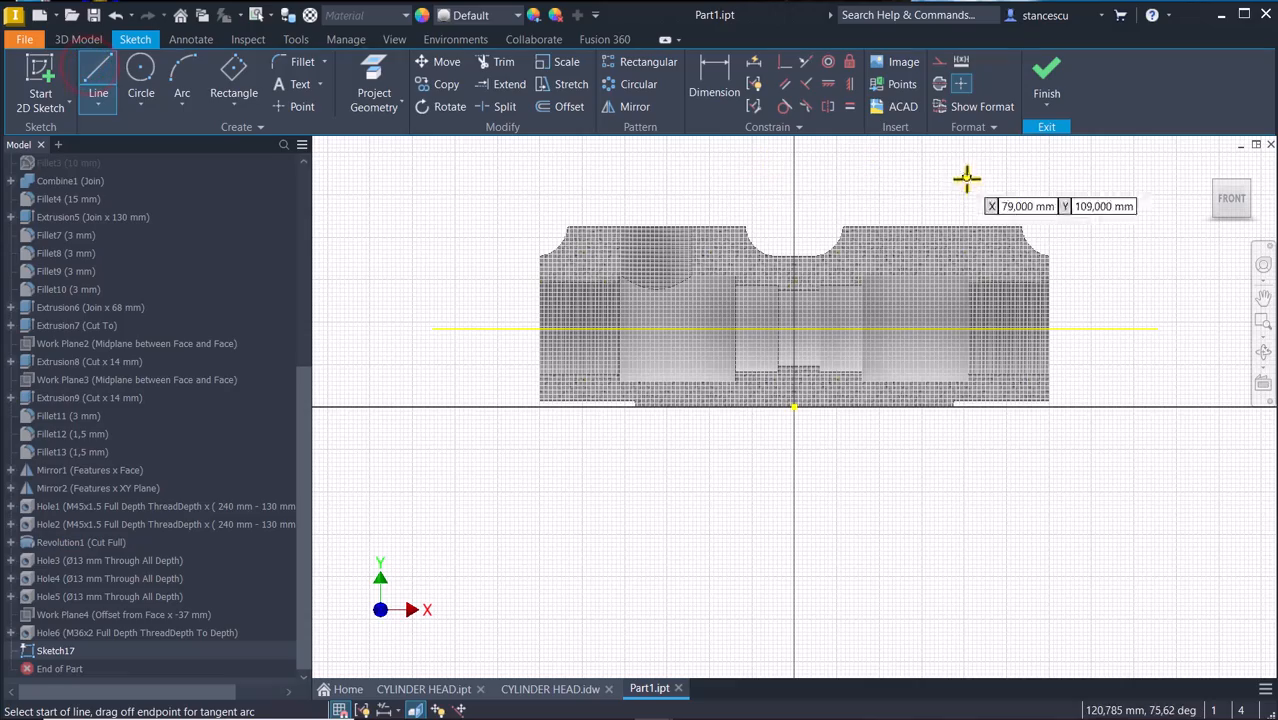
key("F6")
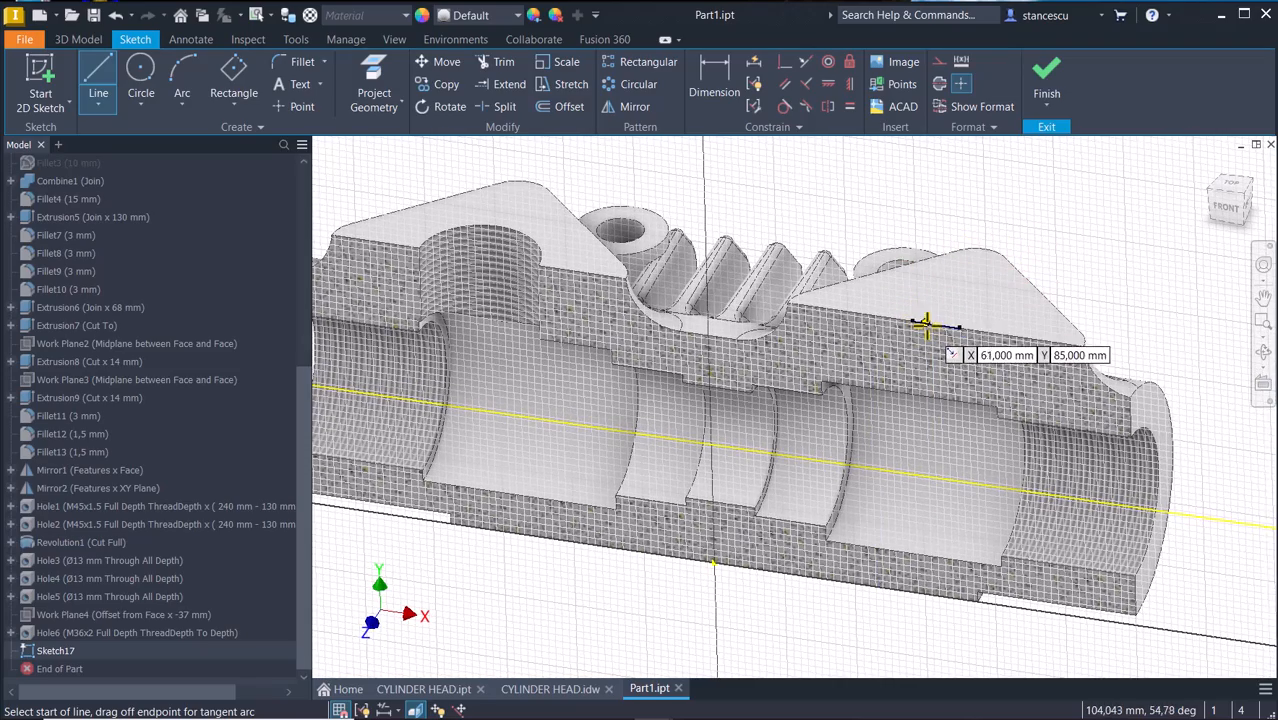
key("F5")
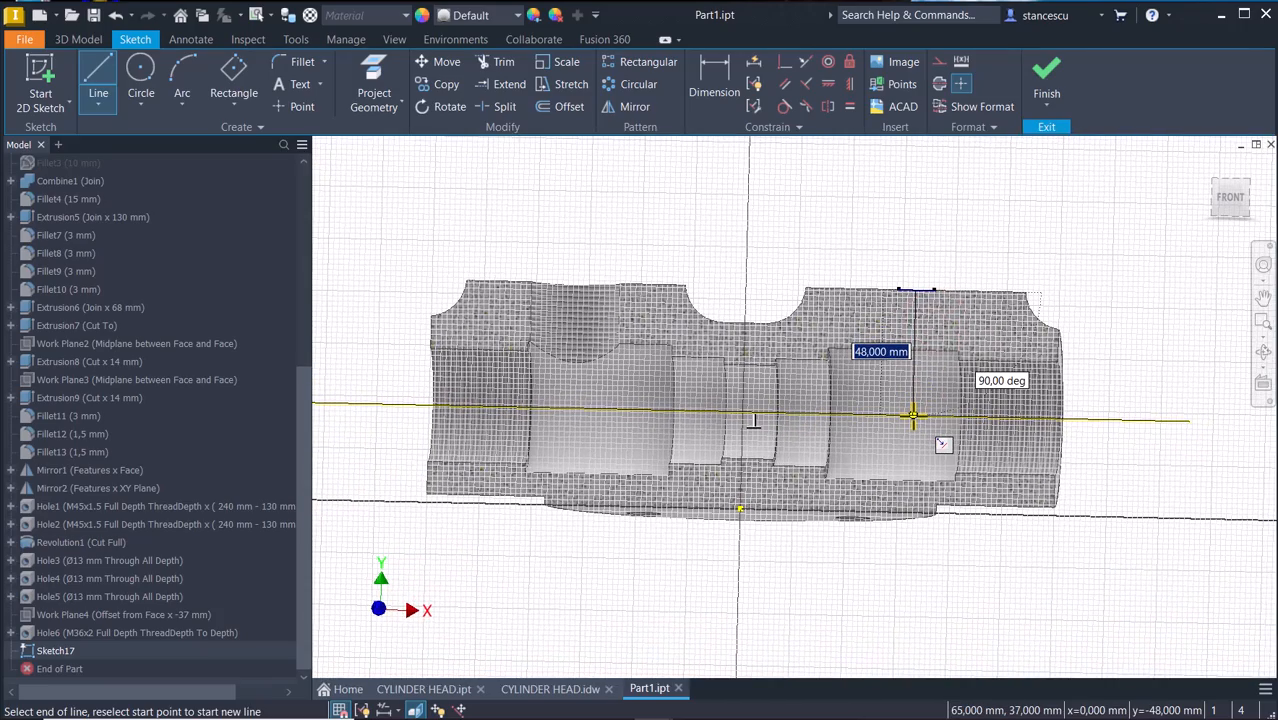
left_click(912, 415)
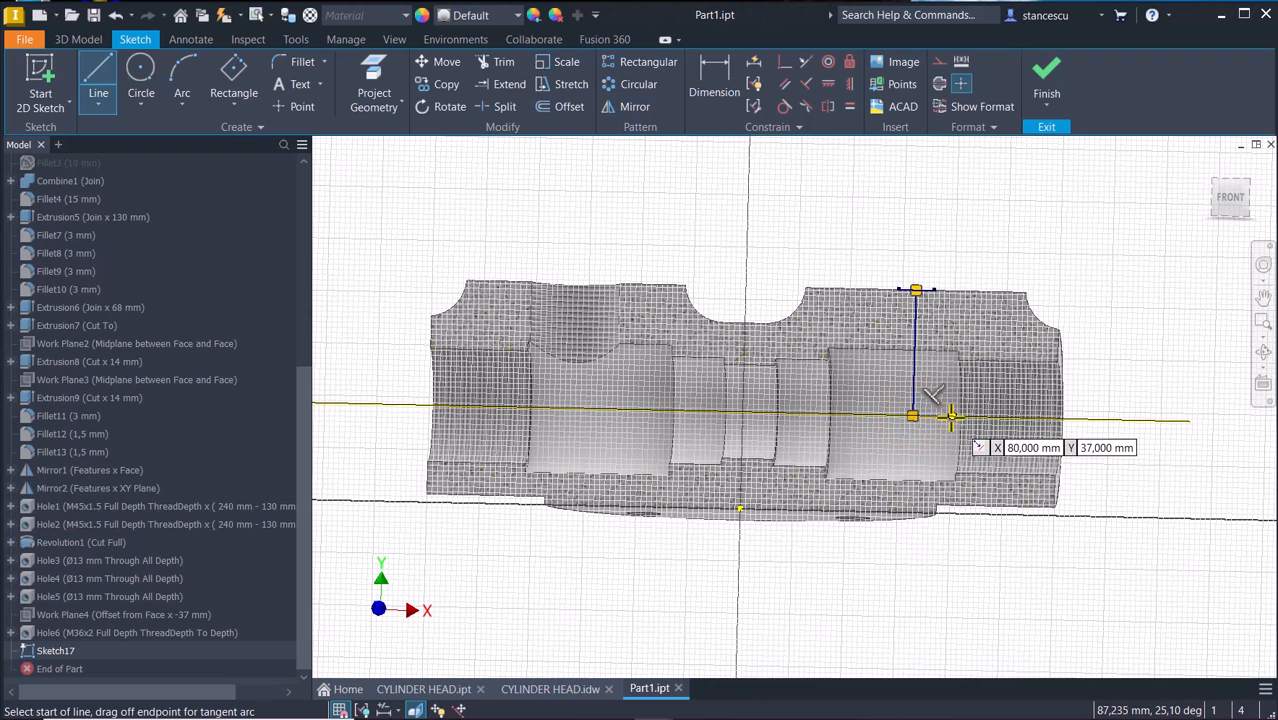
Draw the port's stepped half-profile from the projected bore axis up to the flange's top edge and back to the vertical line's upper end.
left_click(914, 415)
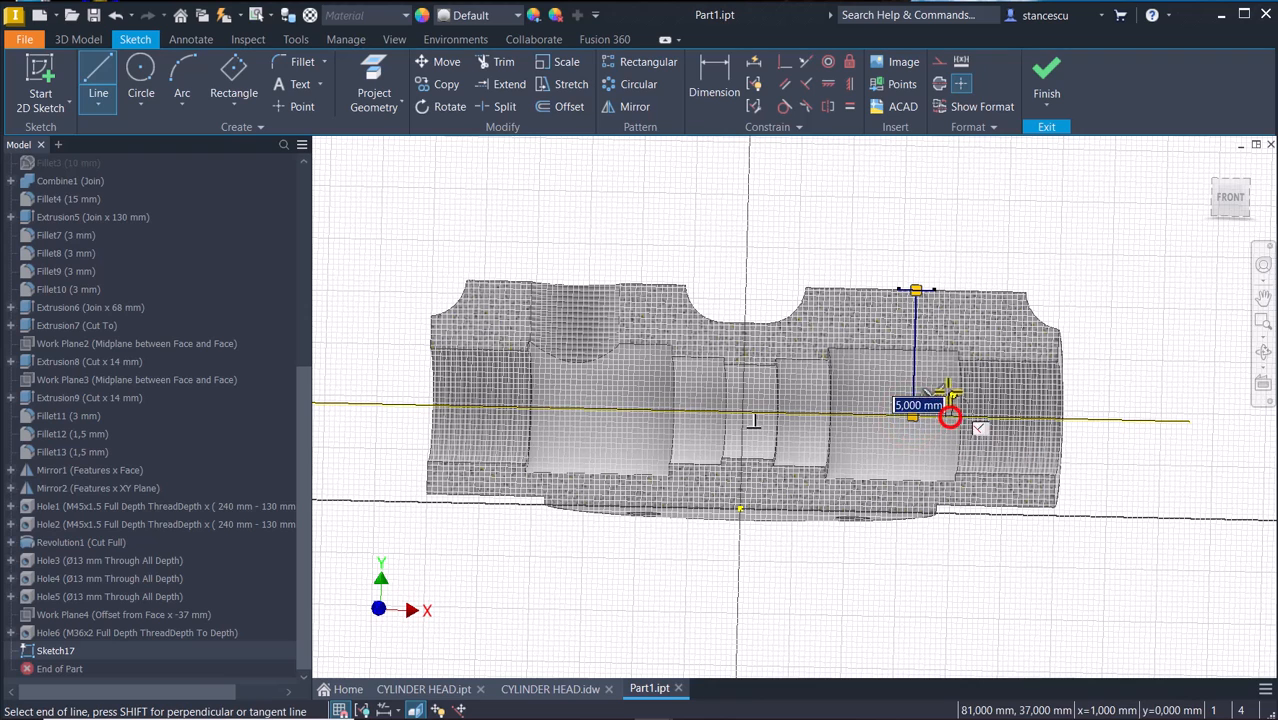
left_click(951, 315)
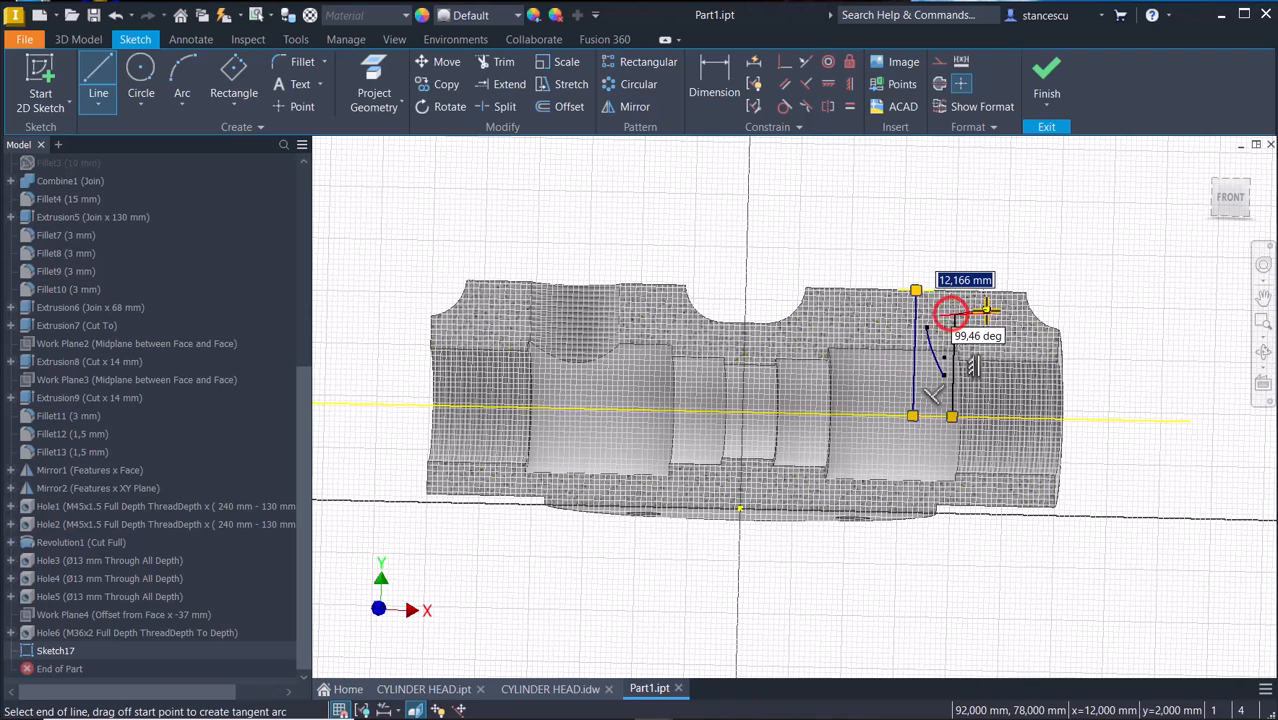
left_click(985, 309)
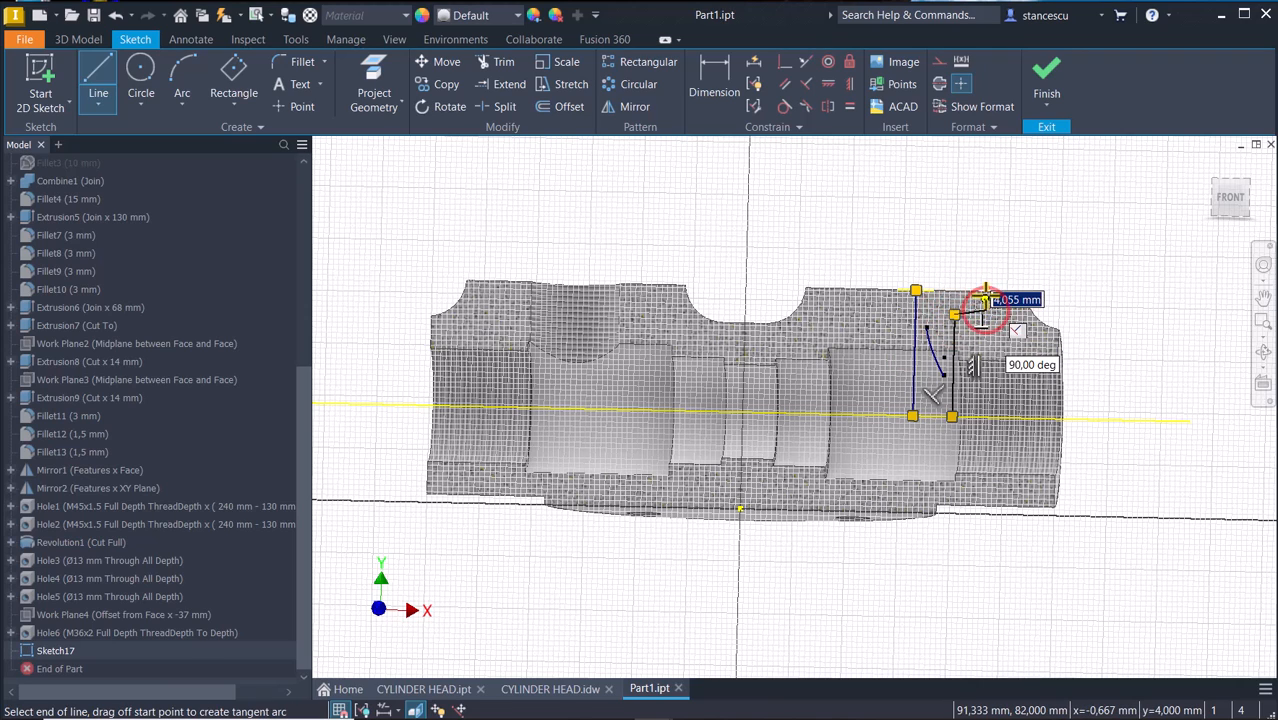
left_click(983, 291)
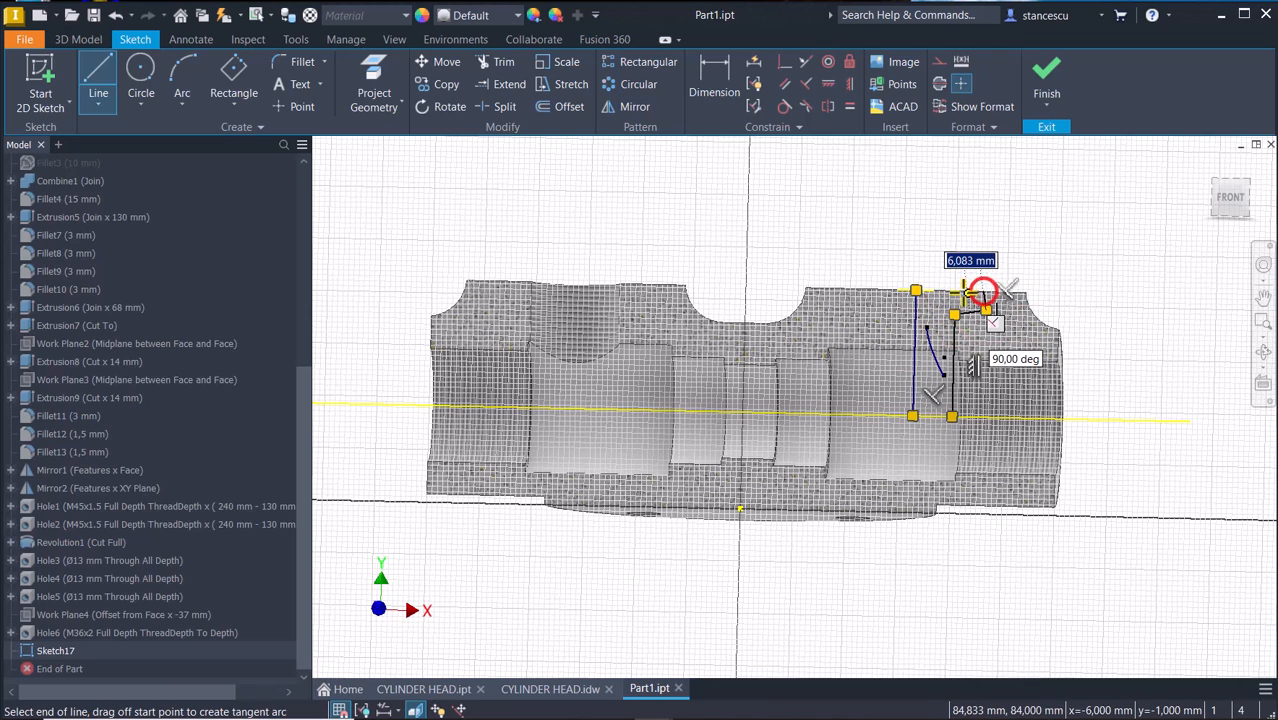
left_click(914, 290)
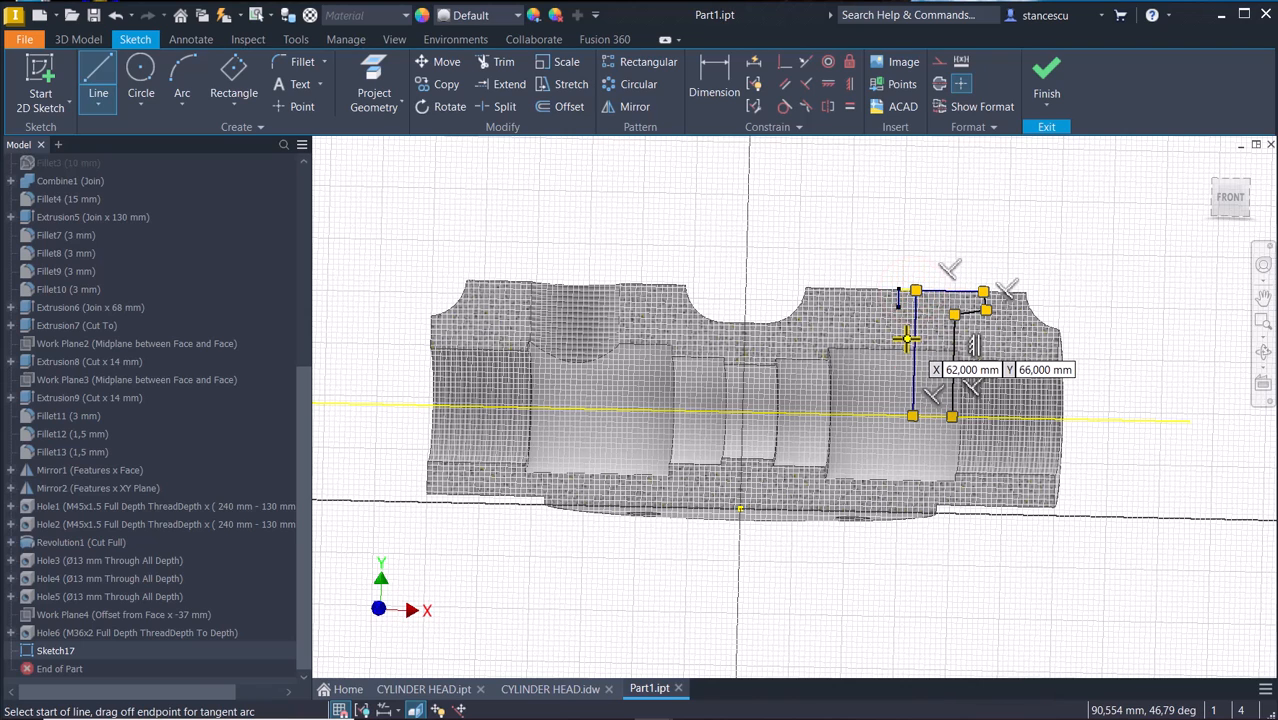
key("Escape")
Make the slanted step edge of the port profile horizontal.
left_click(1231, 198)
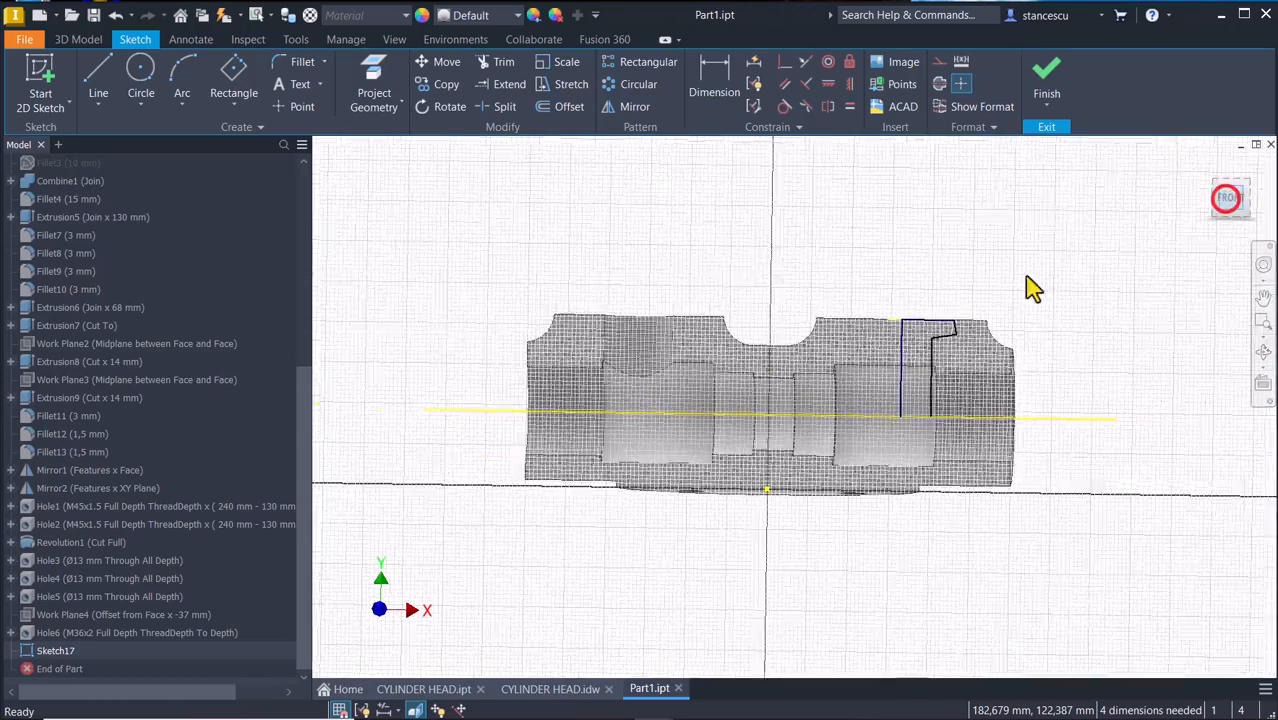
scroll(934, 370, "up", 5)
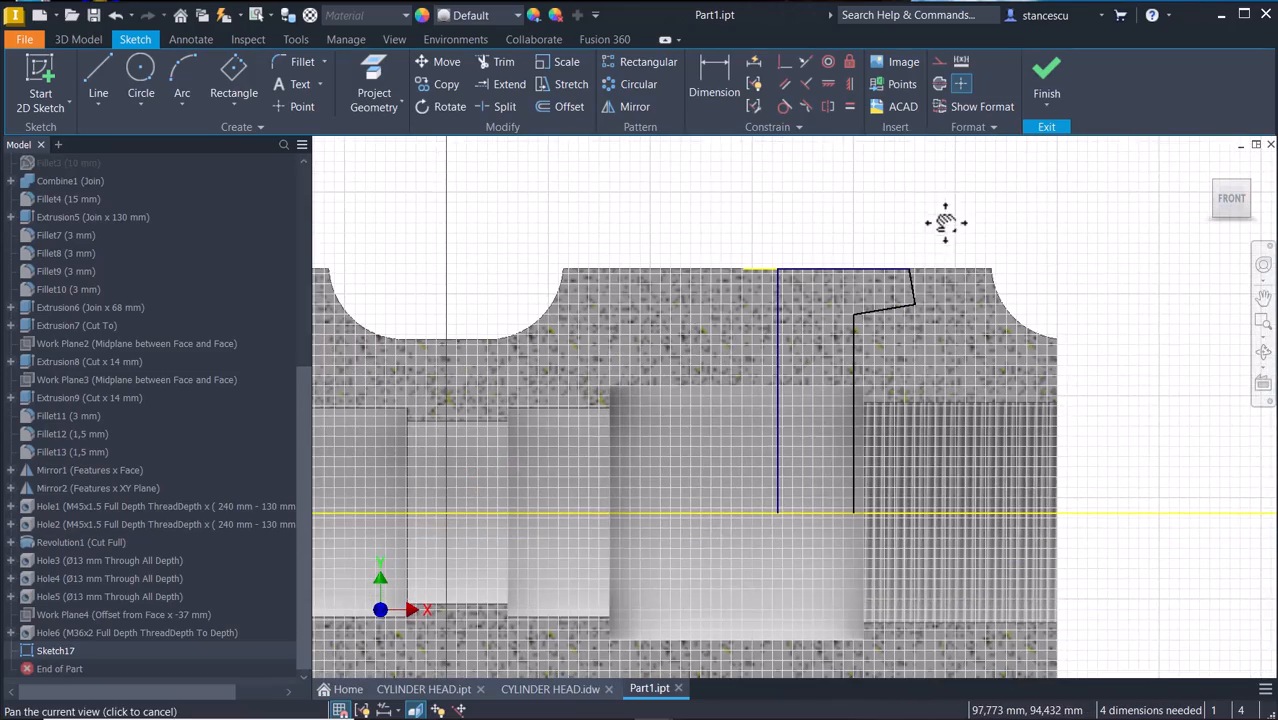
left_click(825, 83)
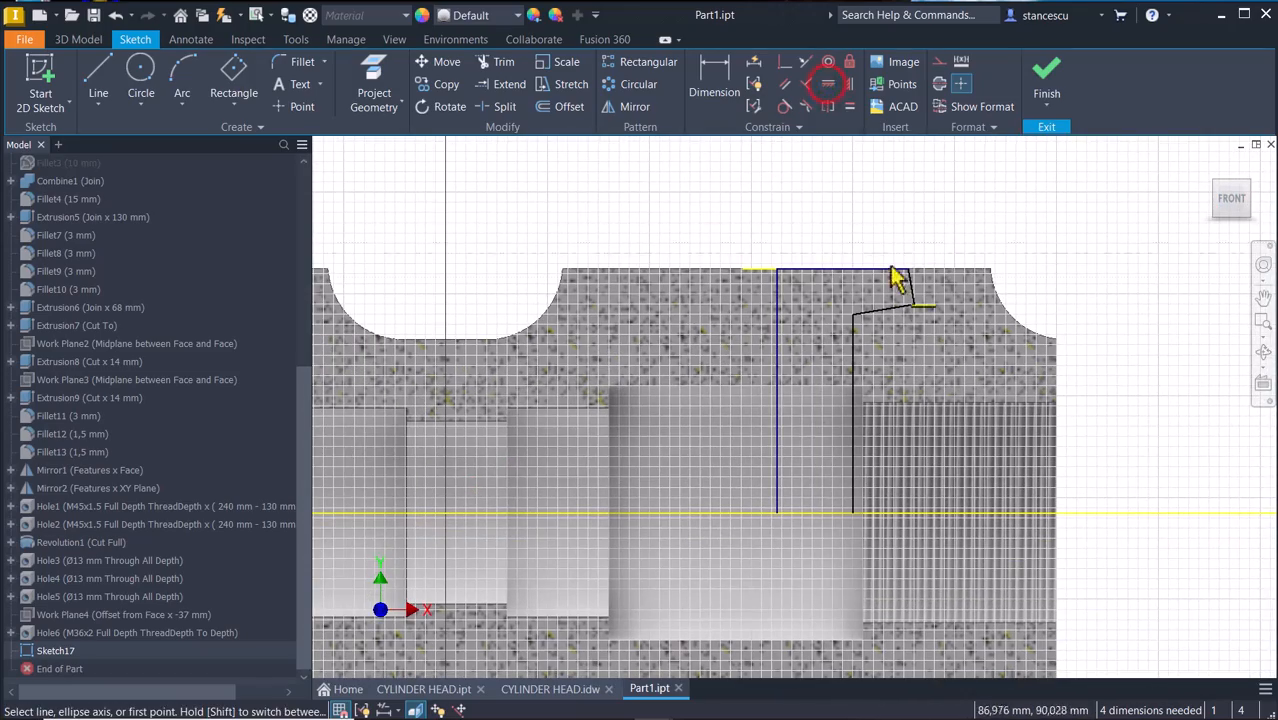
left_click(899, 305)
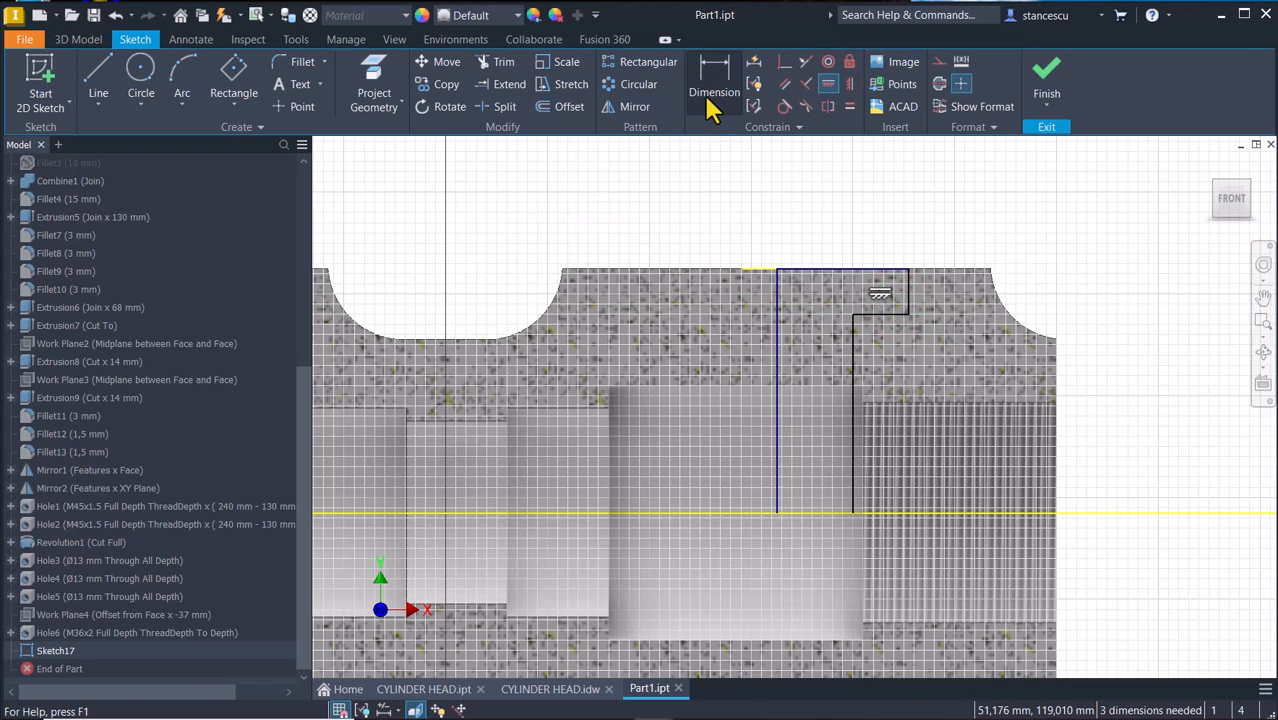
key("Escape")
Convert the port profile's vertical axis line to a centerline.
left_click(784, 316)
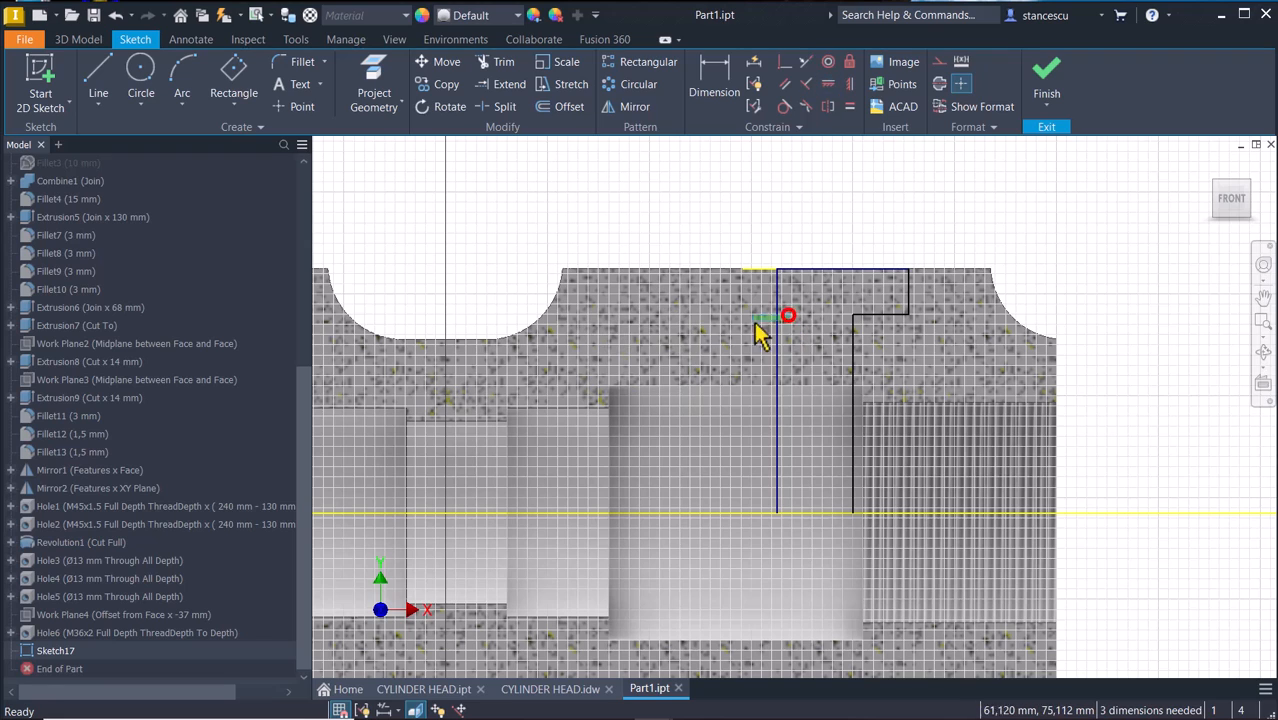
left_click(940, 86)
left_click(741, 211)
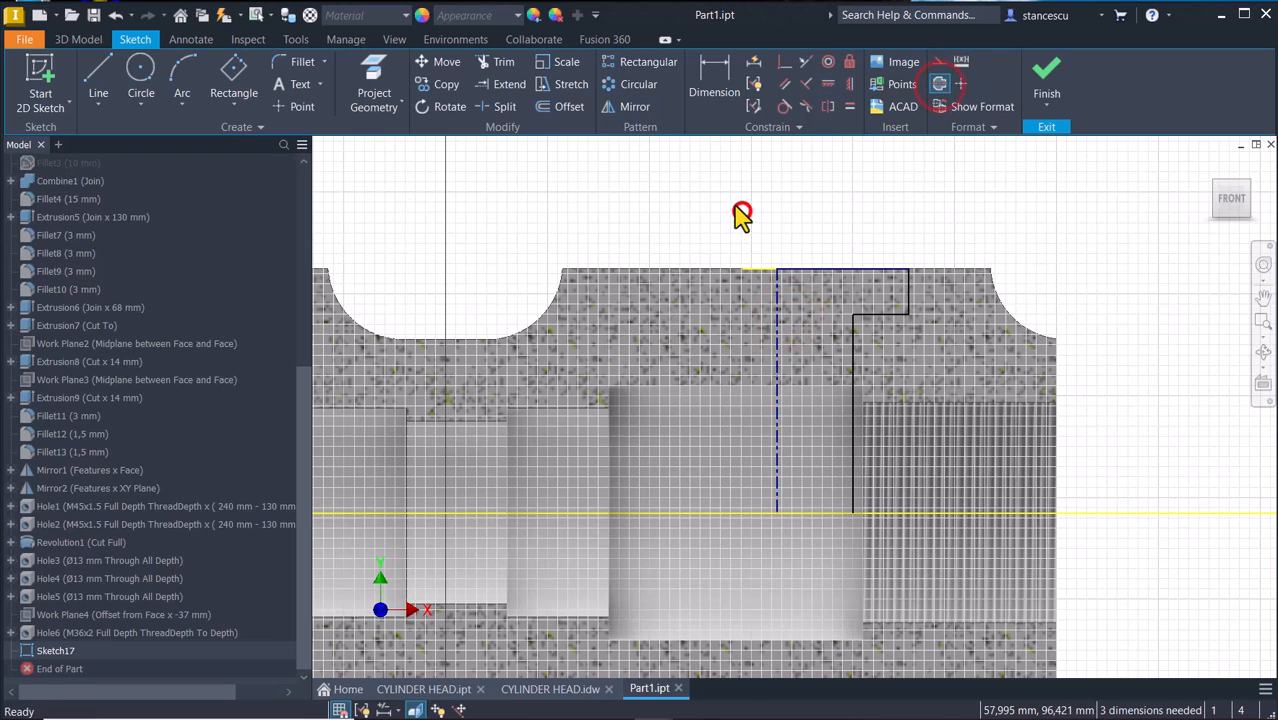
Dimension the diameter of the port profile's upper step about the centerline and set it to 45,2 mm.
left_click(722, 78)
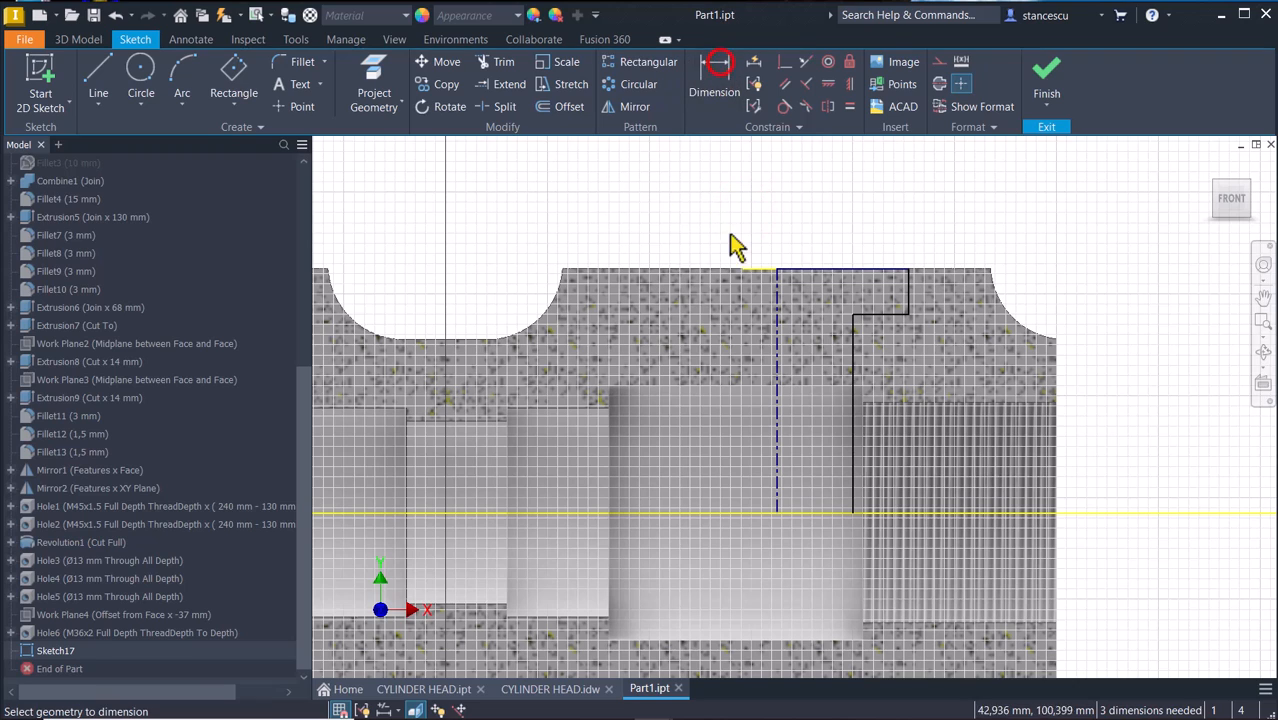
left_click(775, 297)
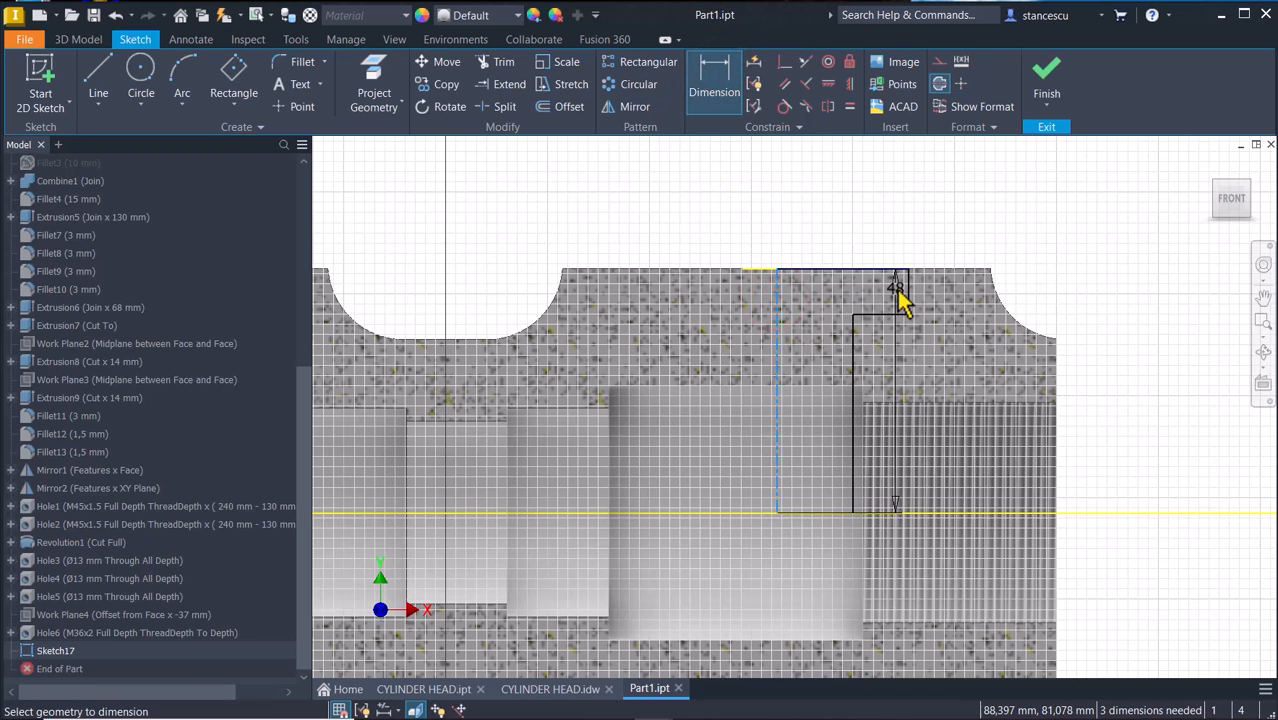
left_click(910, 285)
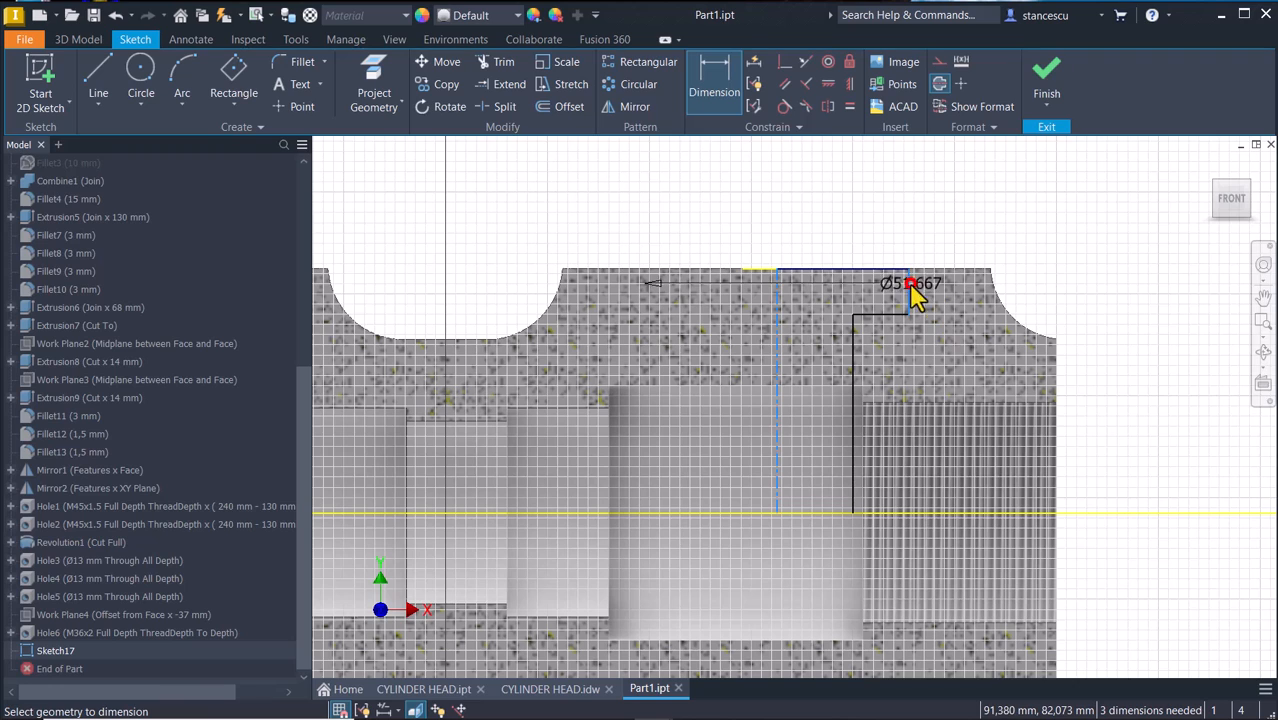
left_click(848, 192)
type("4")
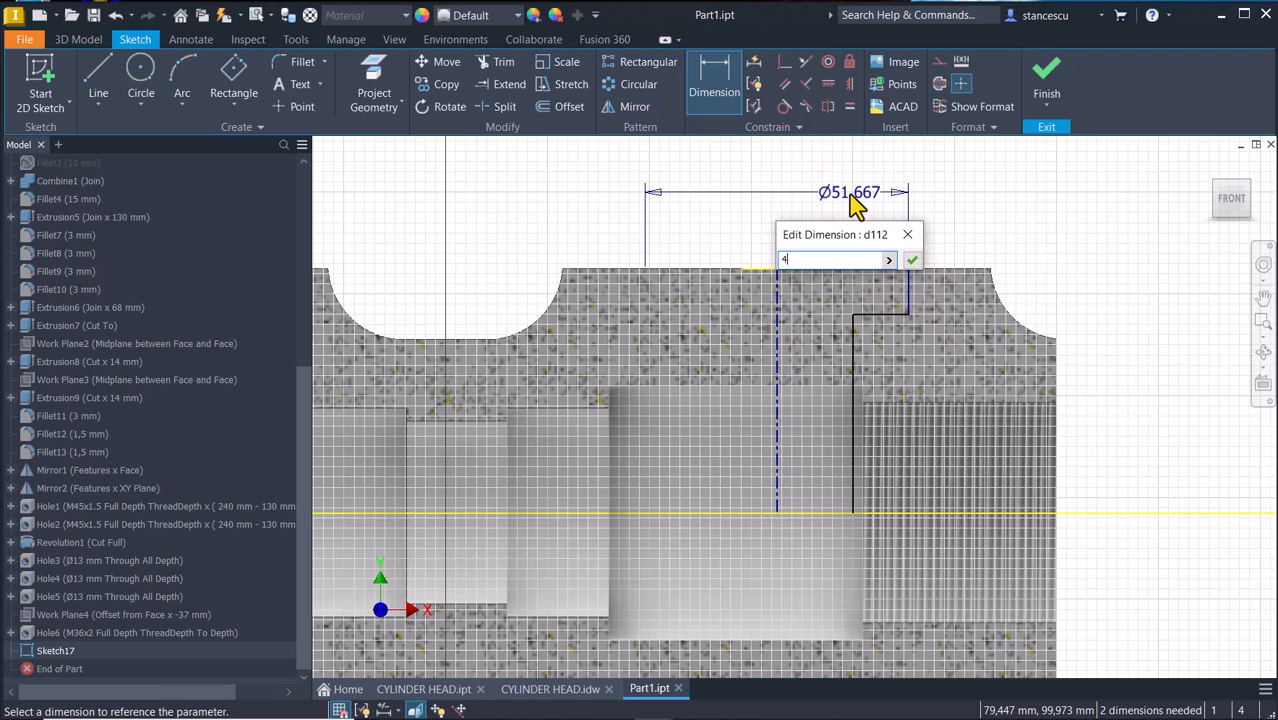
type("5,2")
key("Return")
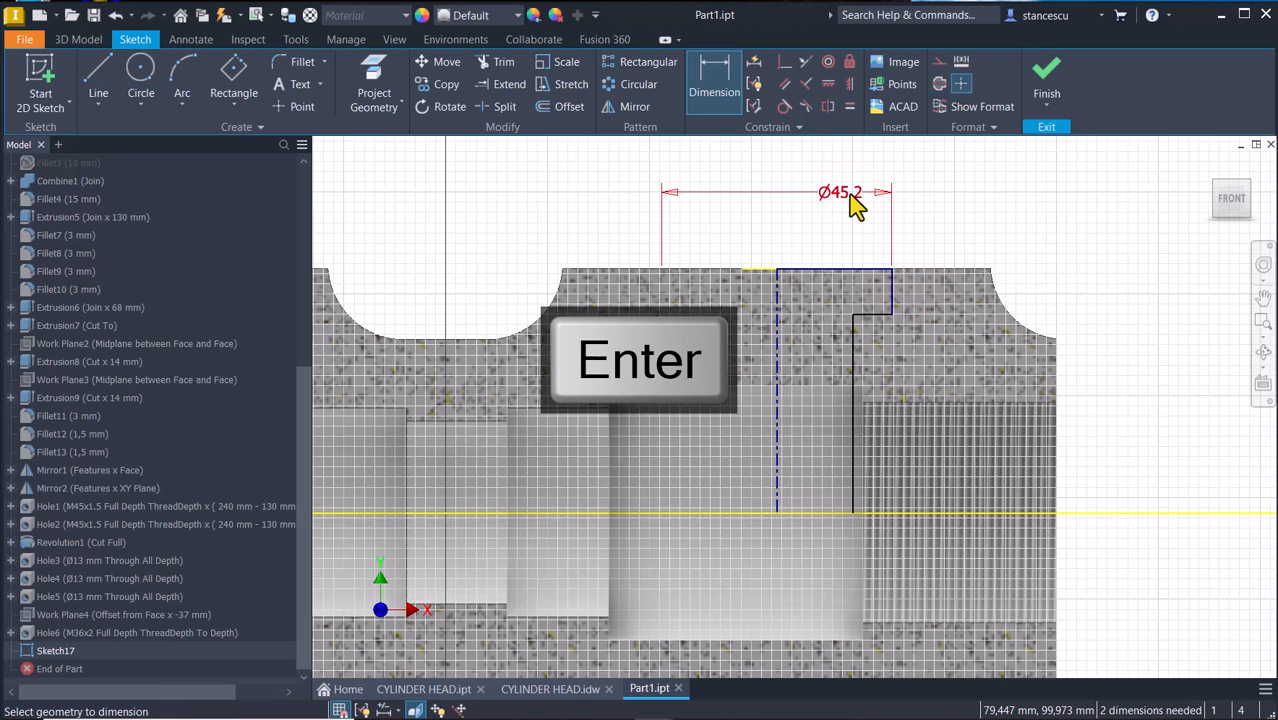
Add a 30 mm diameter dimension between the port profile's lower vertical edge and the centerline.
left_click(850, 357)
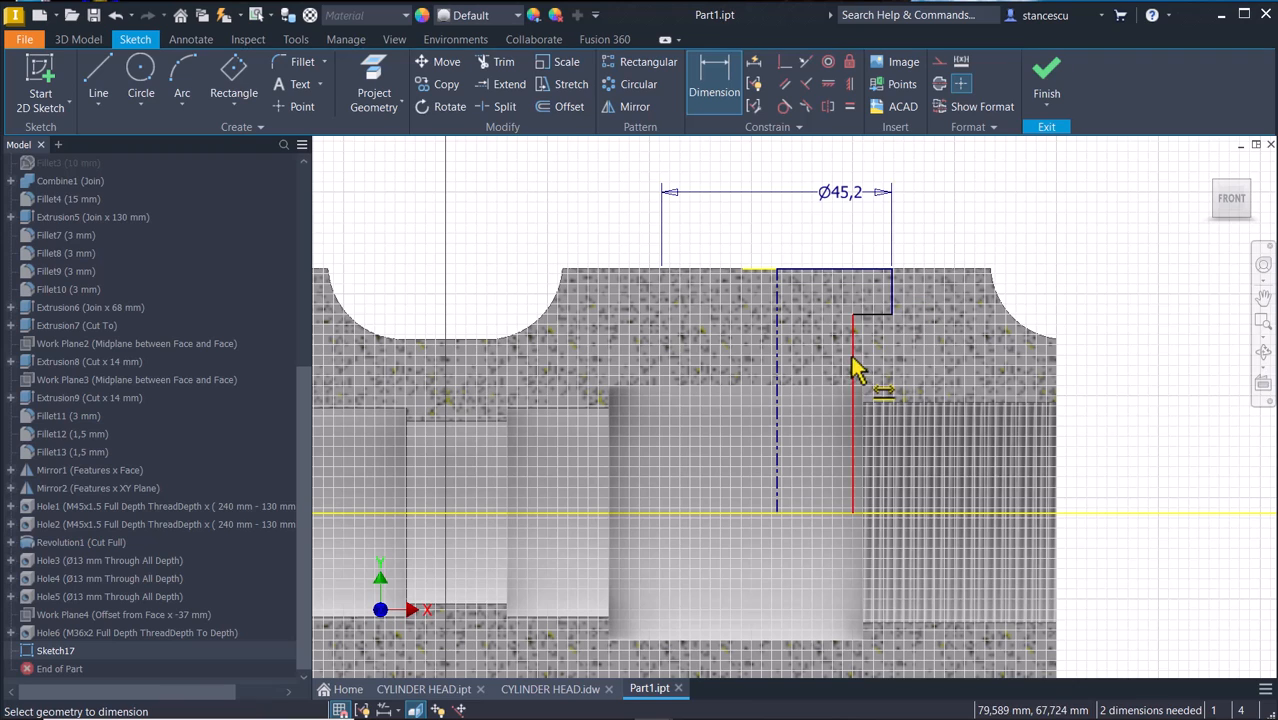
left_click(777, 350)
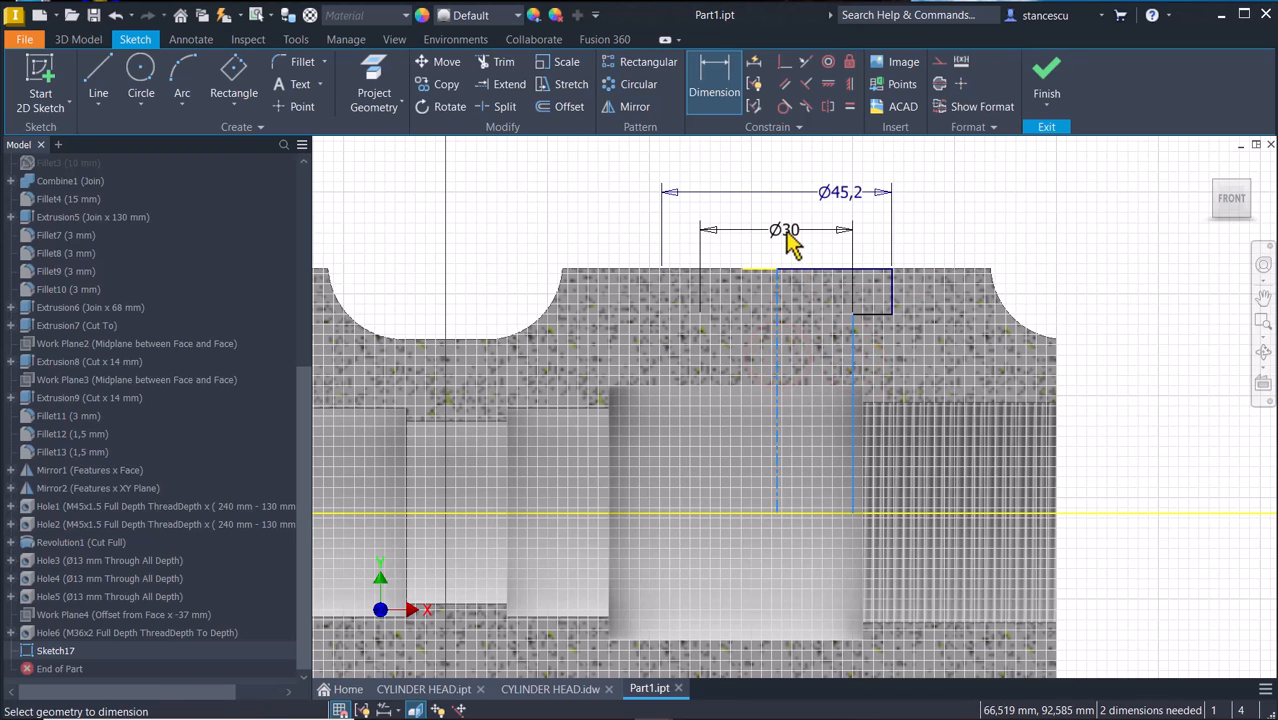
left_click(790, 245)
left_click(843, 294)
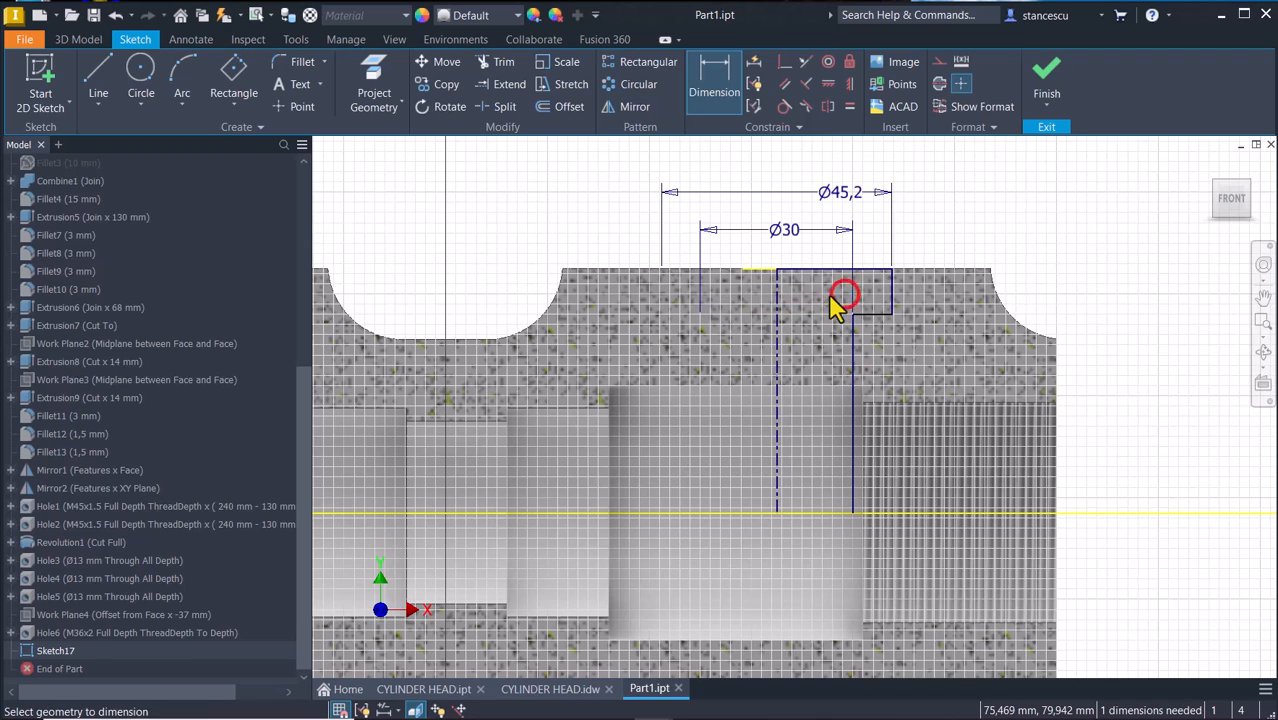
Dimension the depth of the port profile's upper step and set it to 5 mm.
left_click(893, 283)
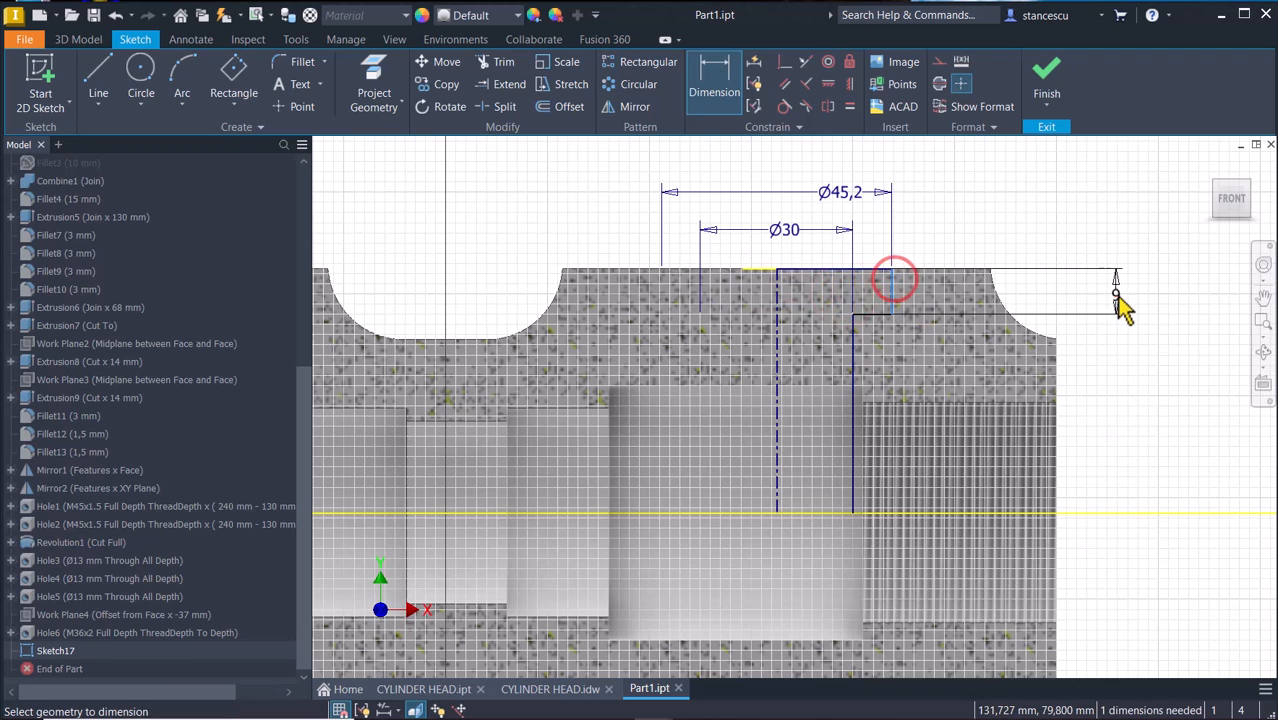
left_click(1116, 296)
type("5")
key("Return")
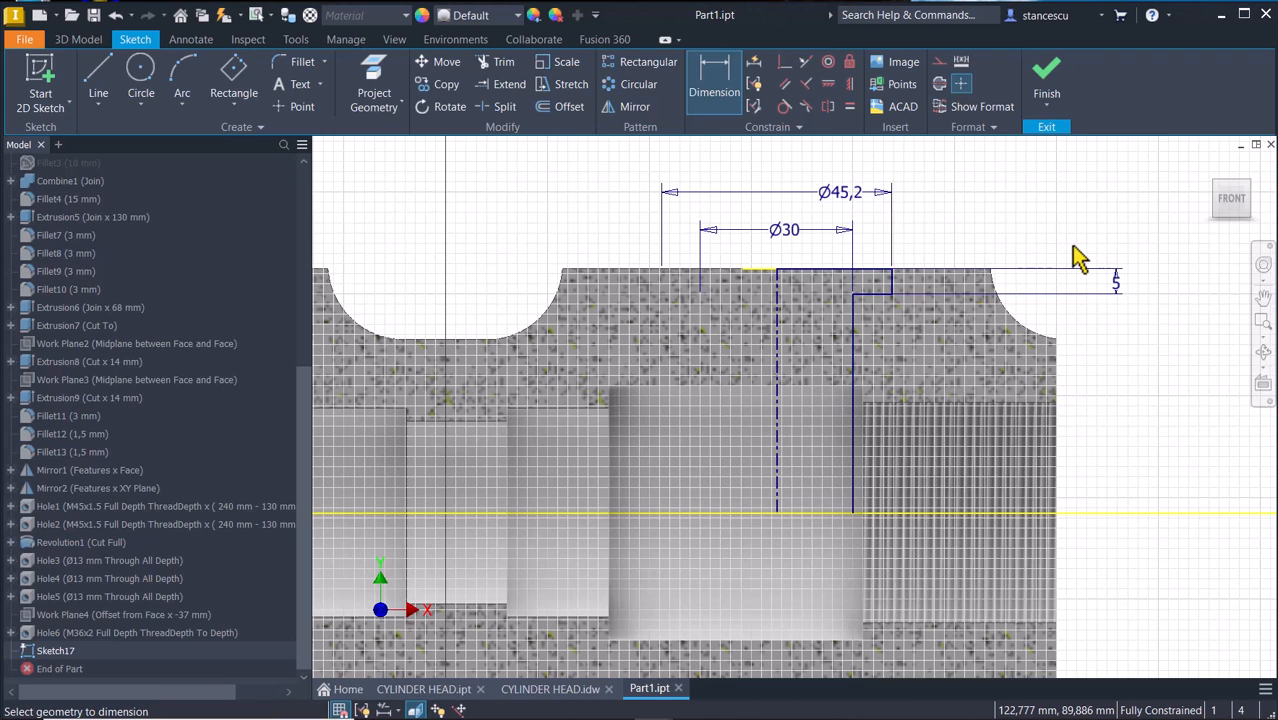
key("Escape")
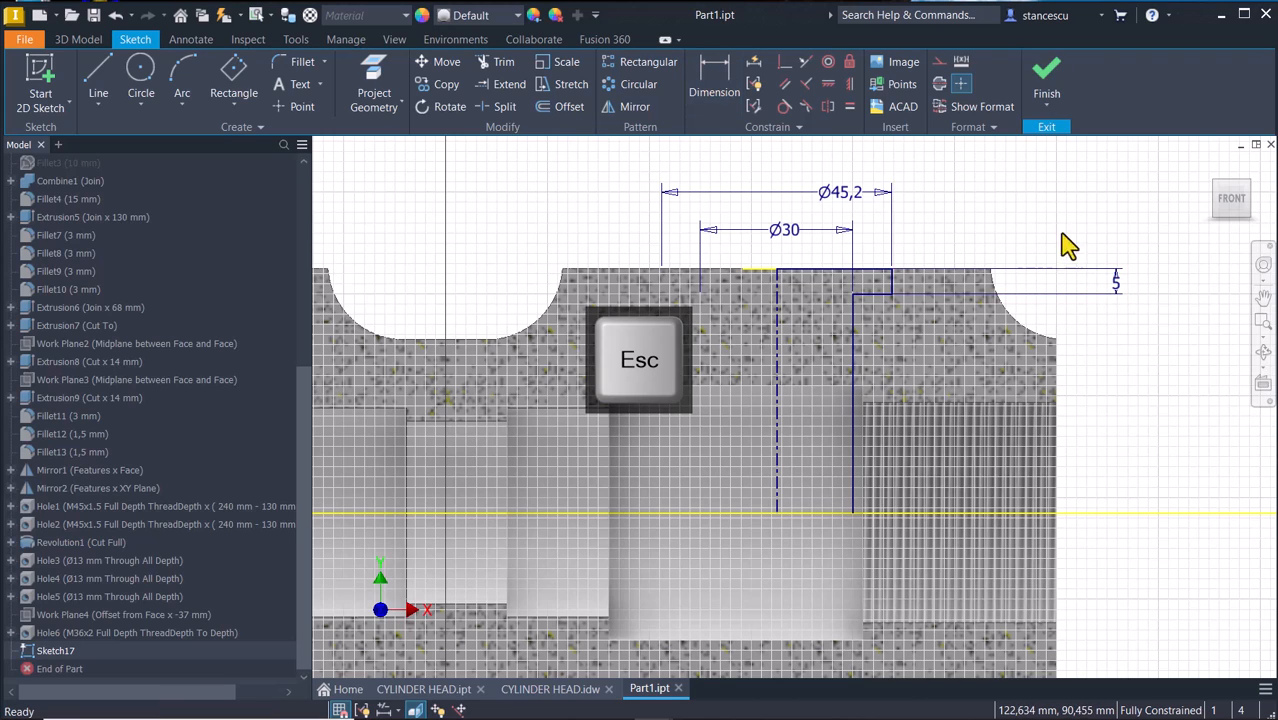
Finish the sketch and revolve the port profile a full 360 degrees around its centerline as a cut.
left_click(1046, 80)
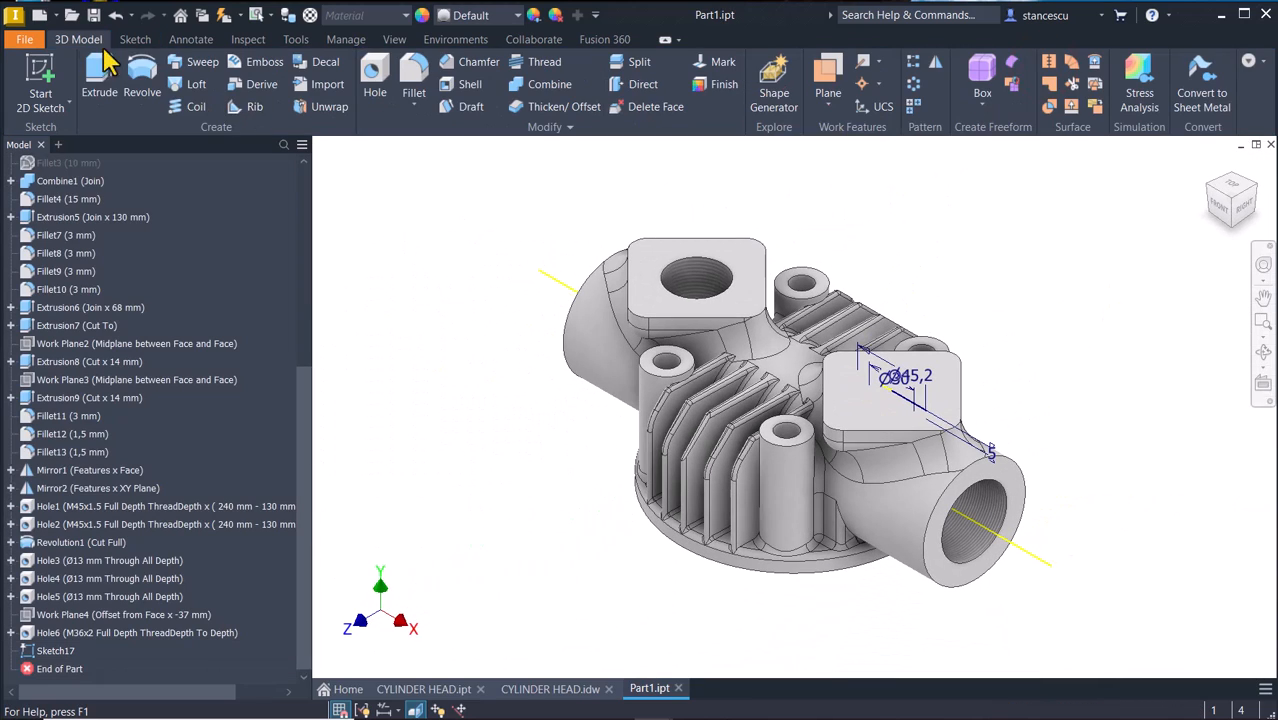
left_click(141, 80)
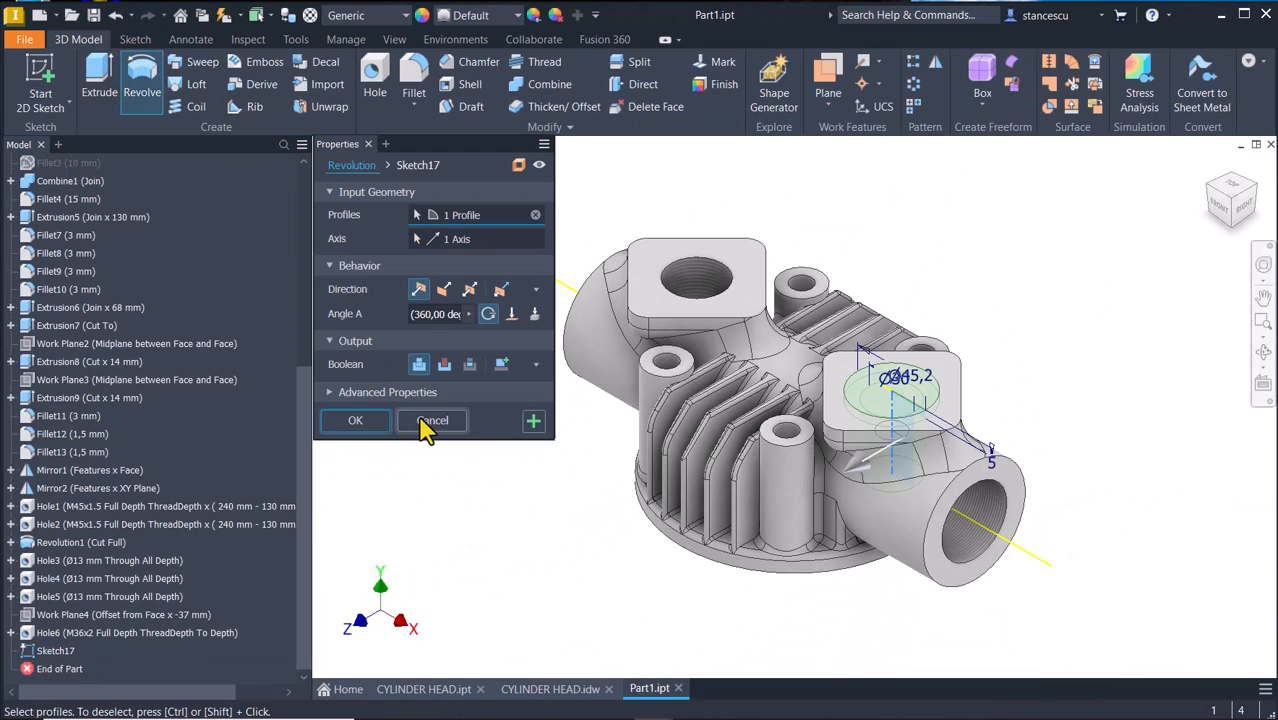
left_click(444, 364)
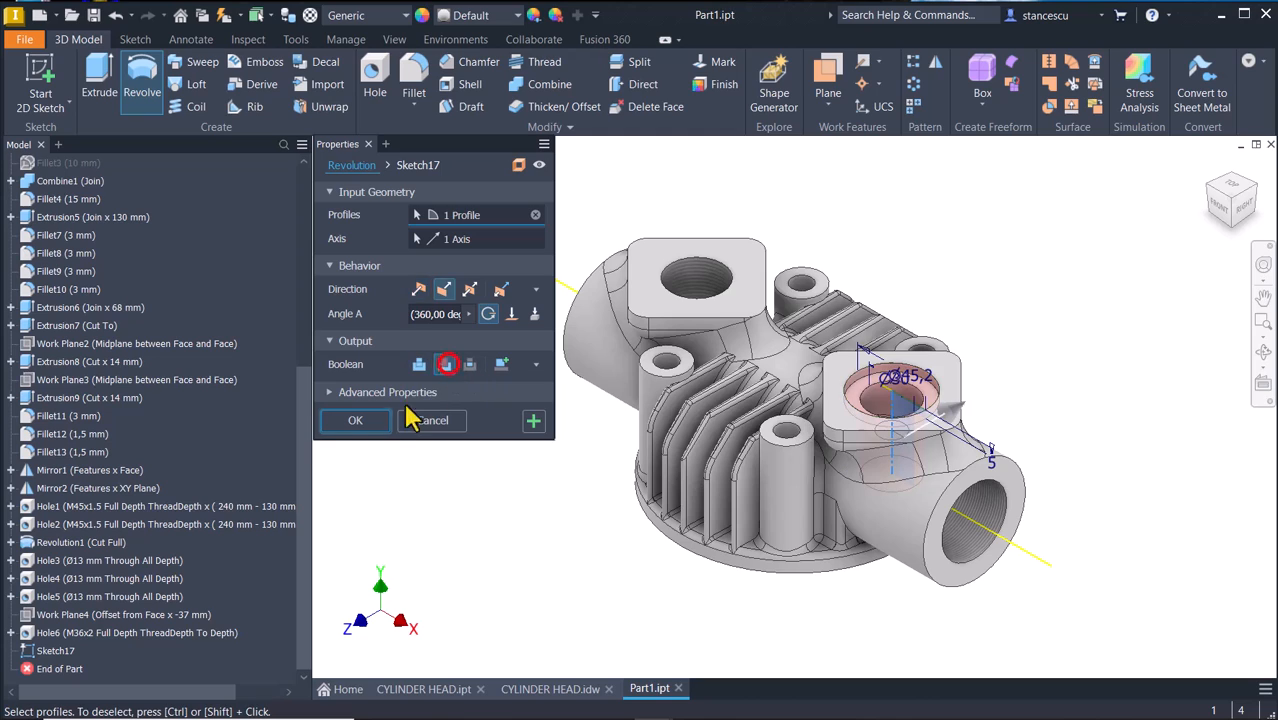
left_click(356, 421)
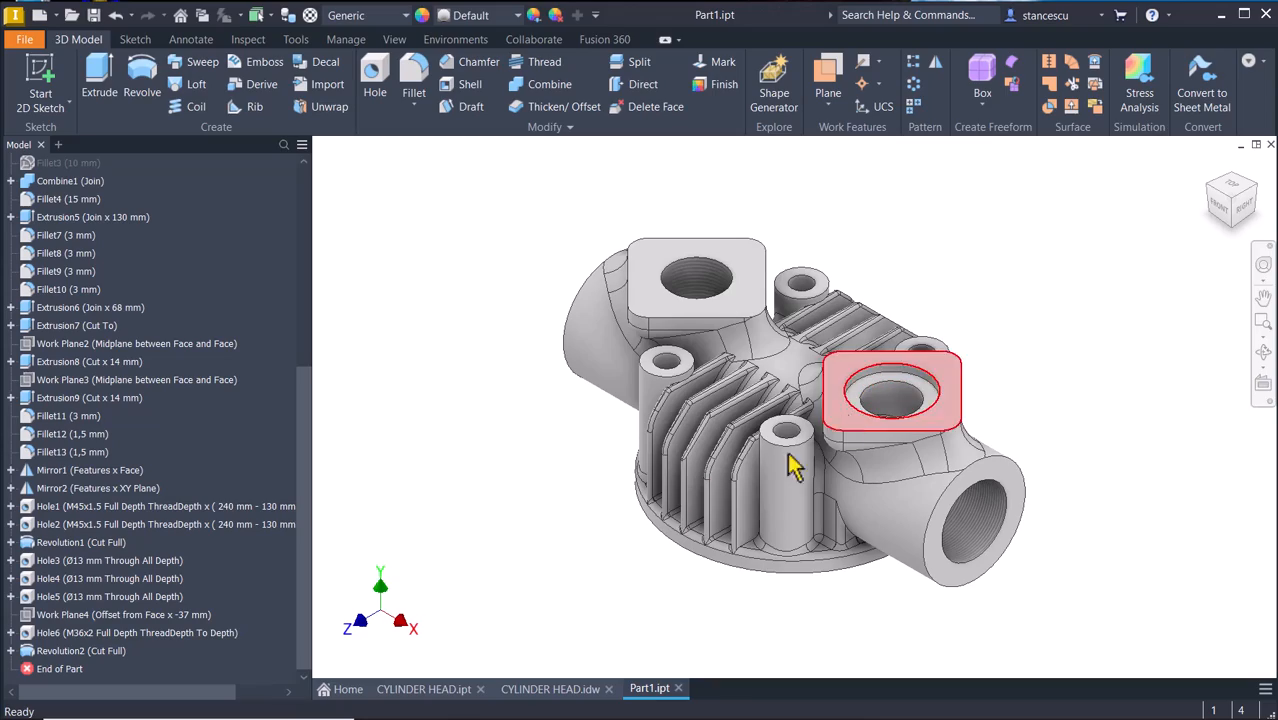
Examine the plan view and section C-C in the CYLINDER HEAD drawing for the right flange's threaded hole layout, size, depths and chamfer.
left_click(556, 689)
key("Num_Lock")
scroll(829, 444, "down", 5)
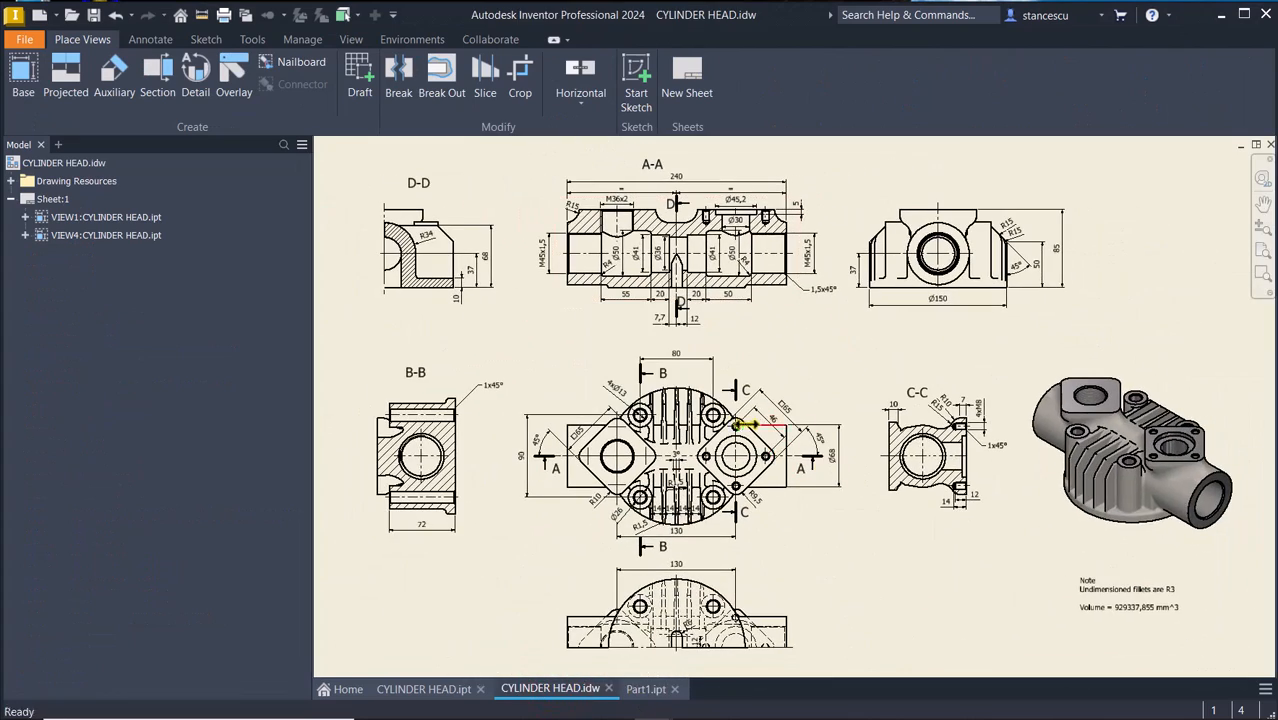
scroll(770, 462, "up", 3)
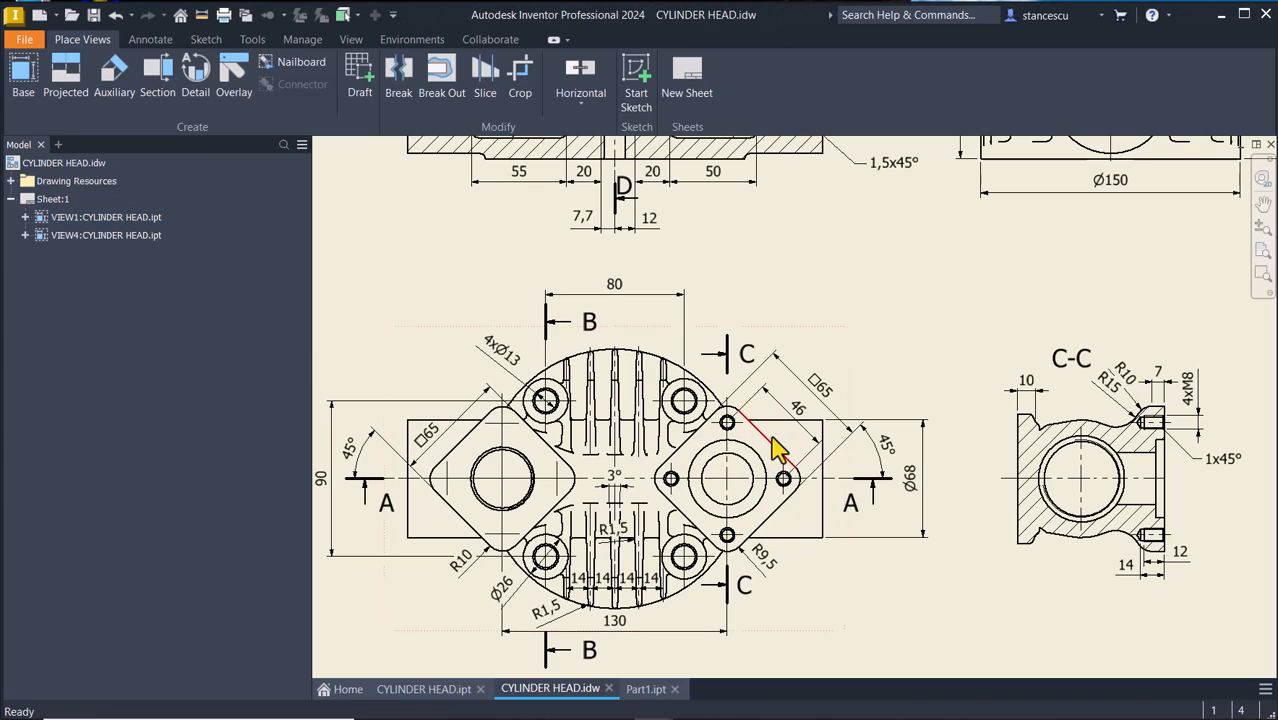
middle_click_drag(870, 380, 712, 425)
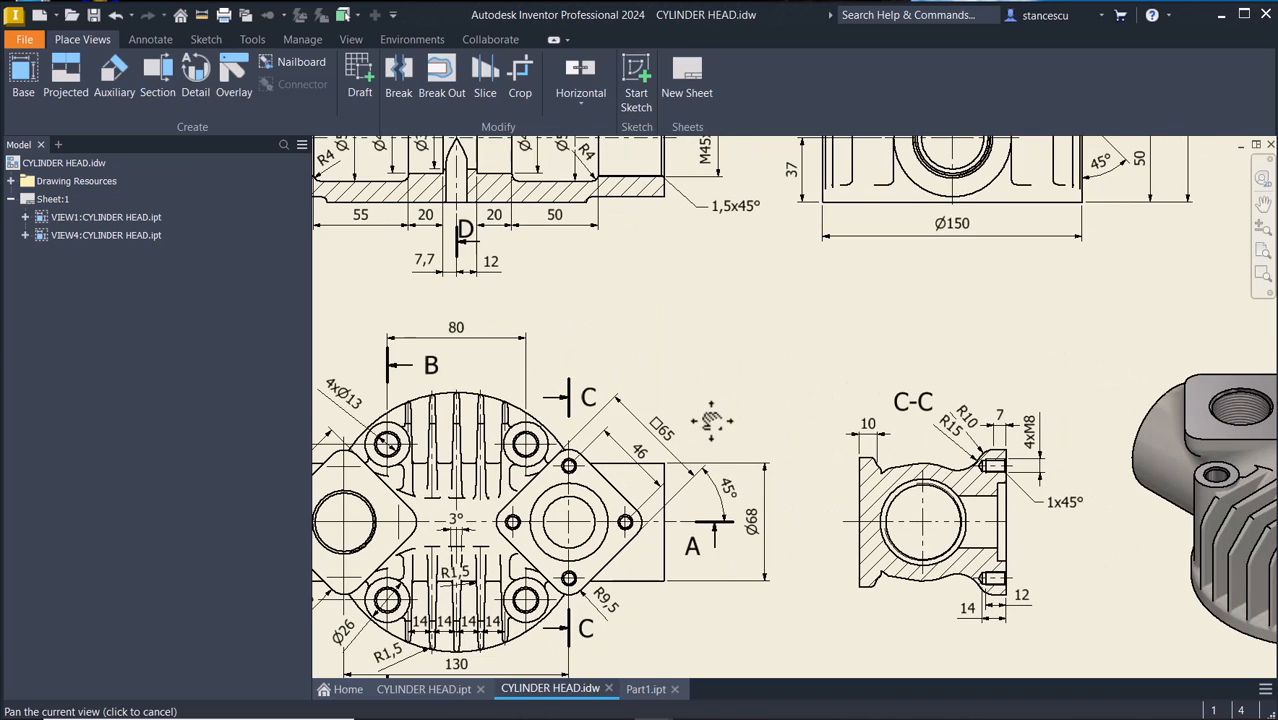
scroll(894, 554, "up", 3)
middle_click_drag(922, 501, 693, 338)
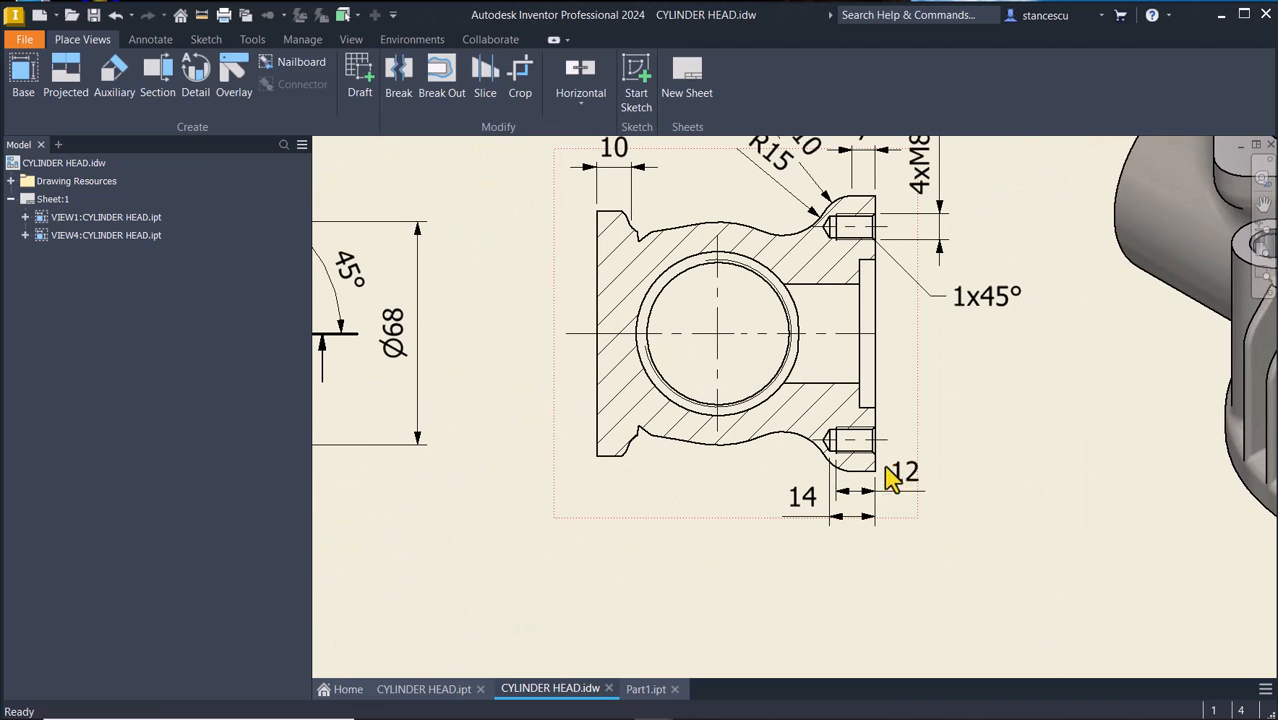
middle_click_drag(936, 245, 957, 320)
left_click_drag(956, 316, 940, 252)
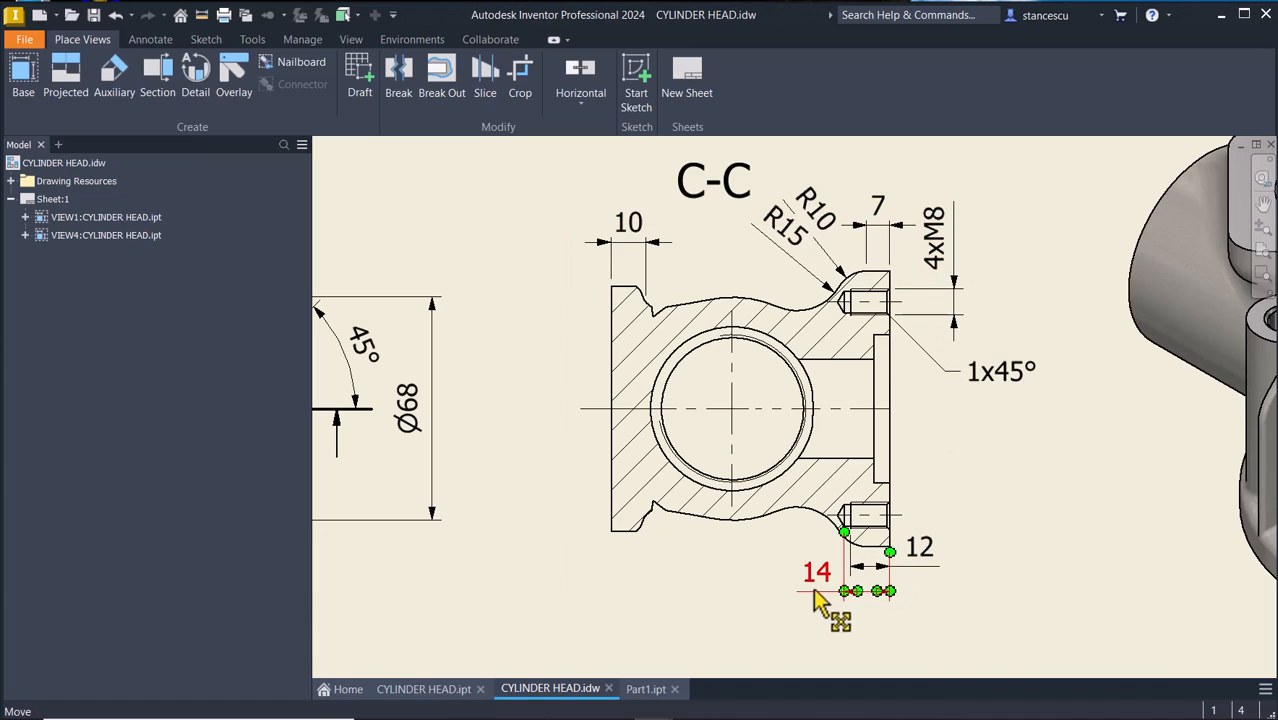
key("Num_Lock")
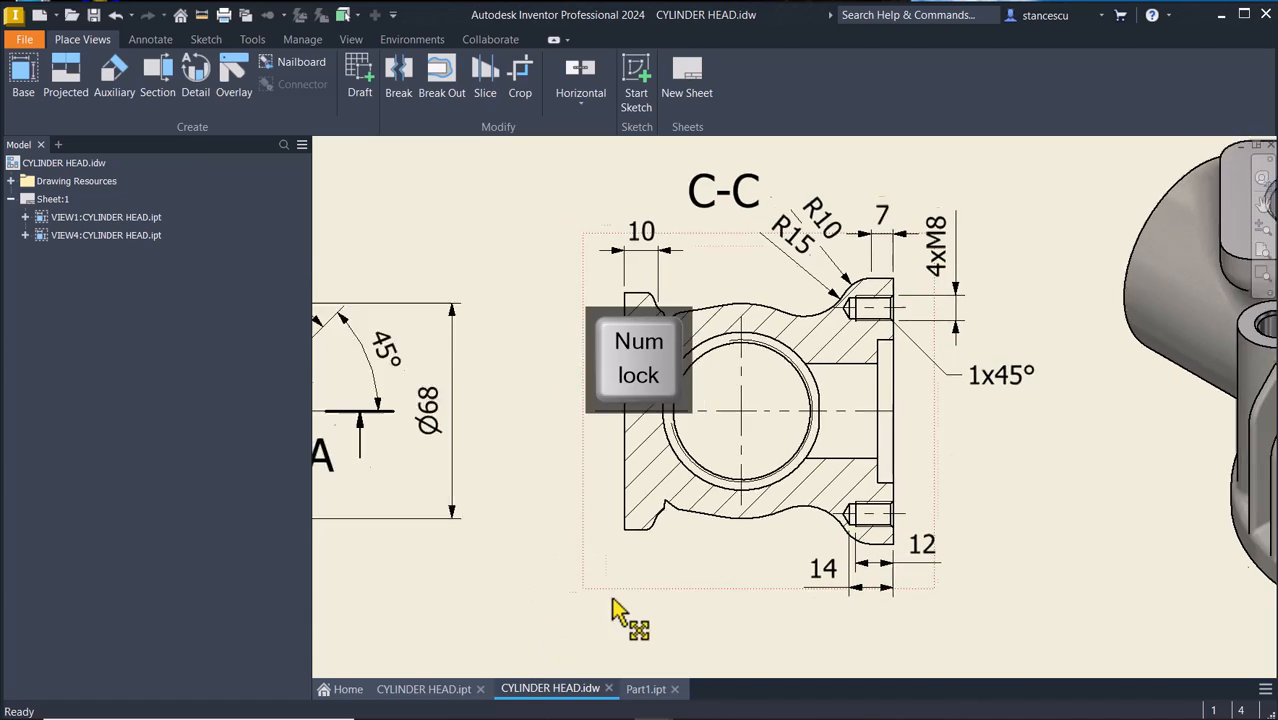
Return to Part1 and create a new sketch on the right flange's top face.
left_click(637, 688)
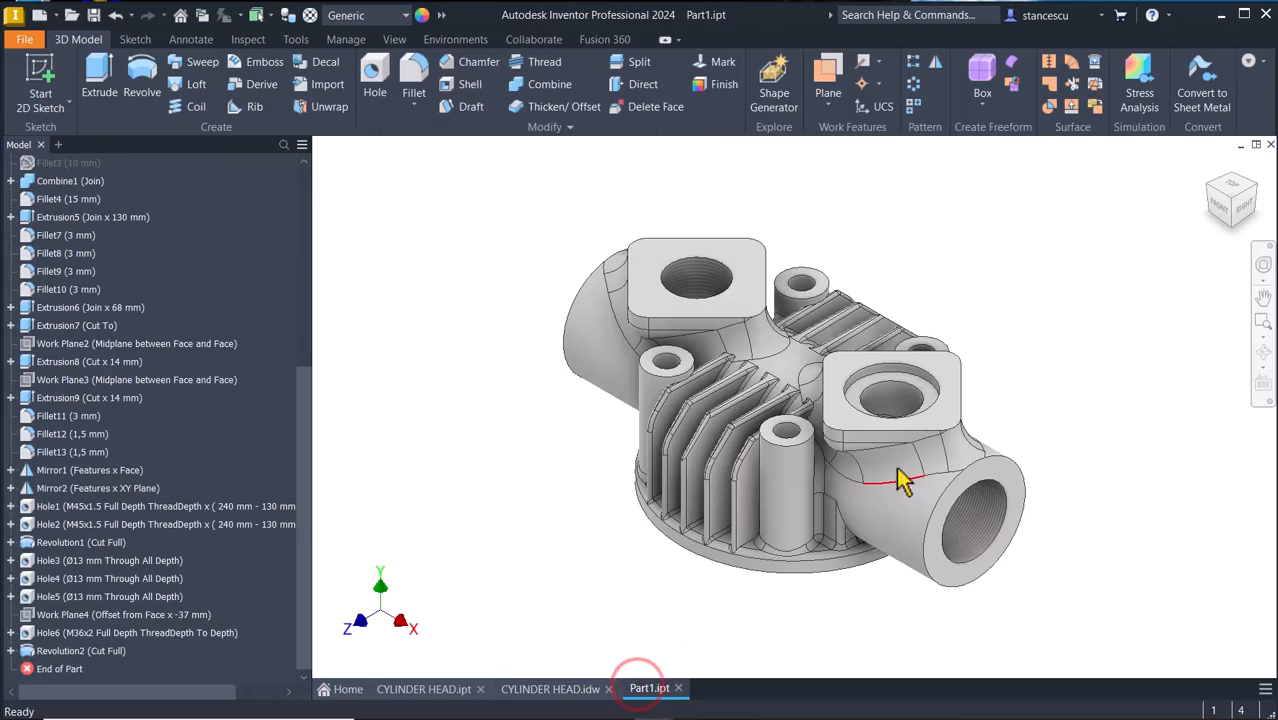
left_click(950, 372)
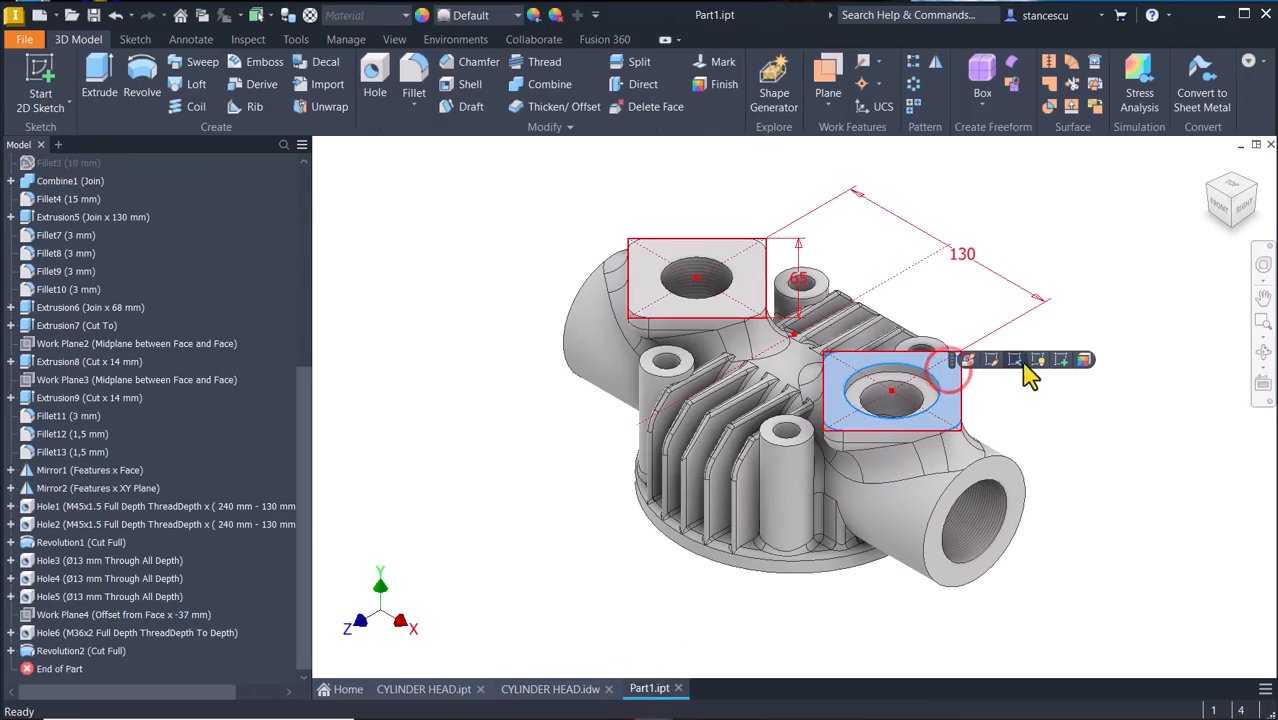
left_click(1057, 360)
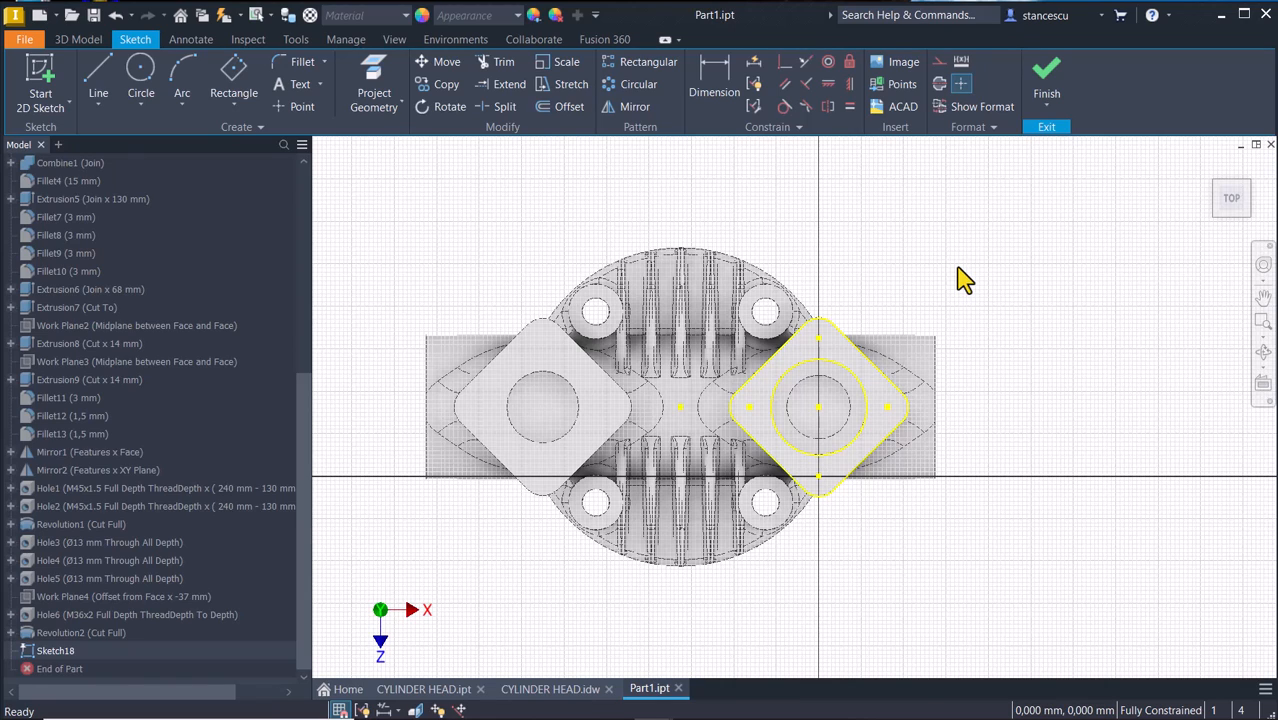
key("alt")
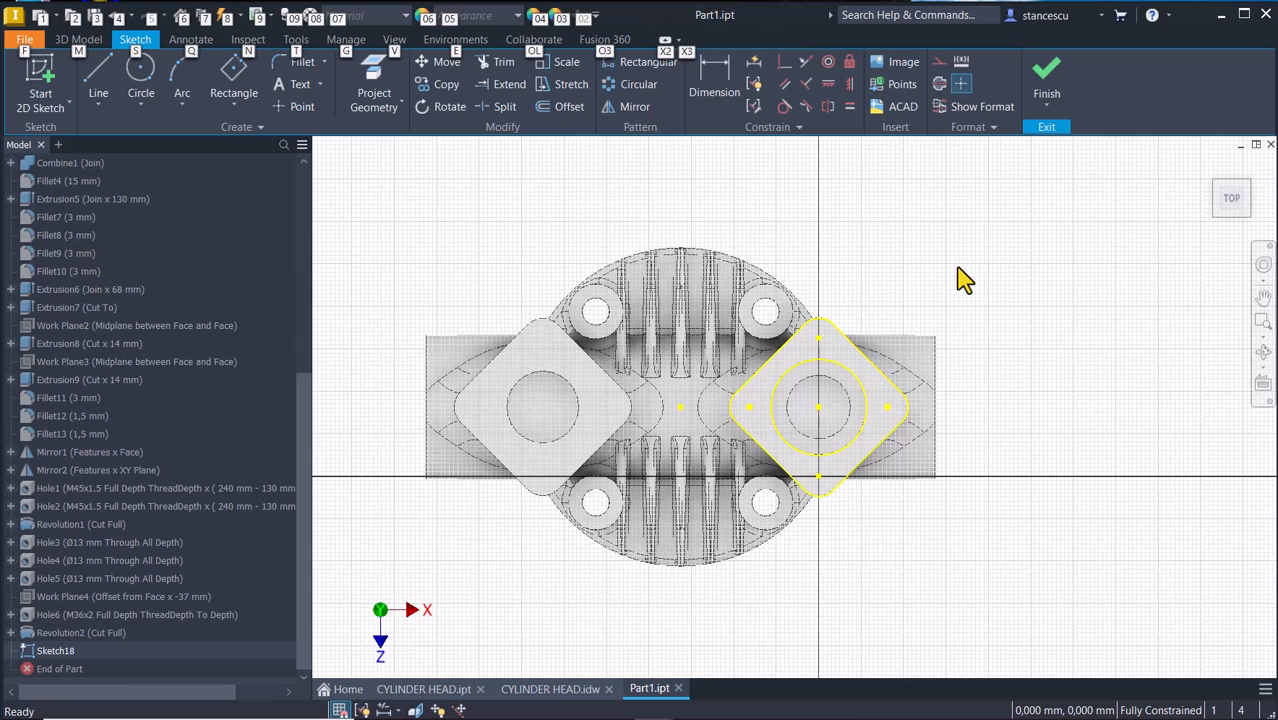
key("Escape")
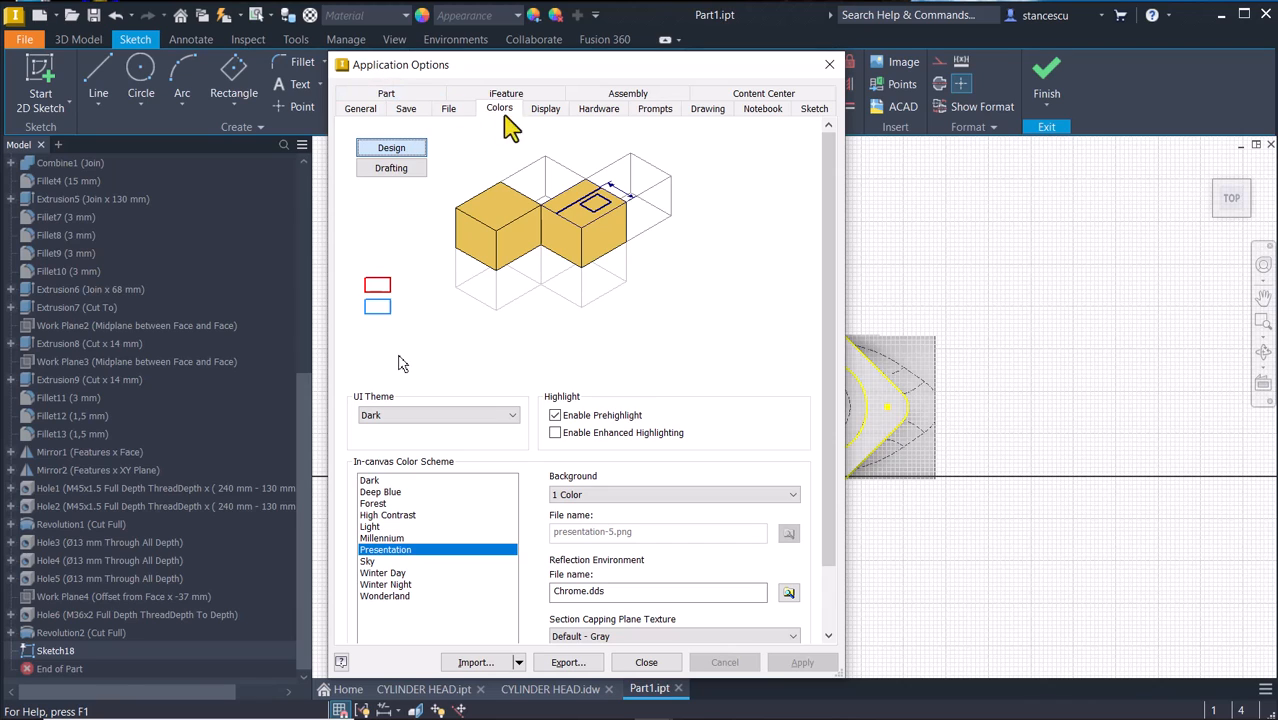
left_click(815, 110)
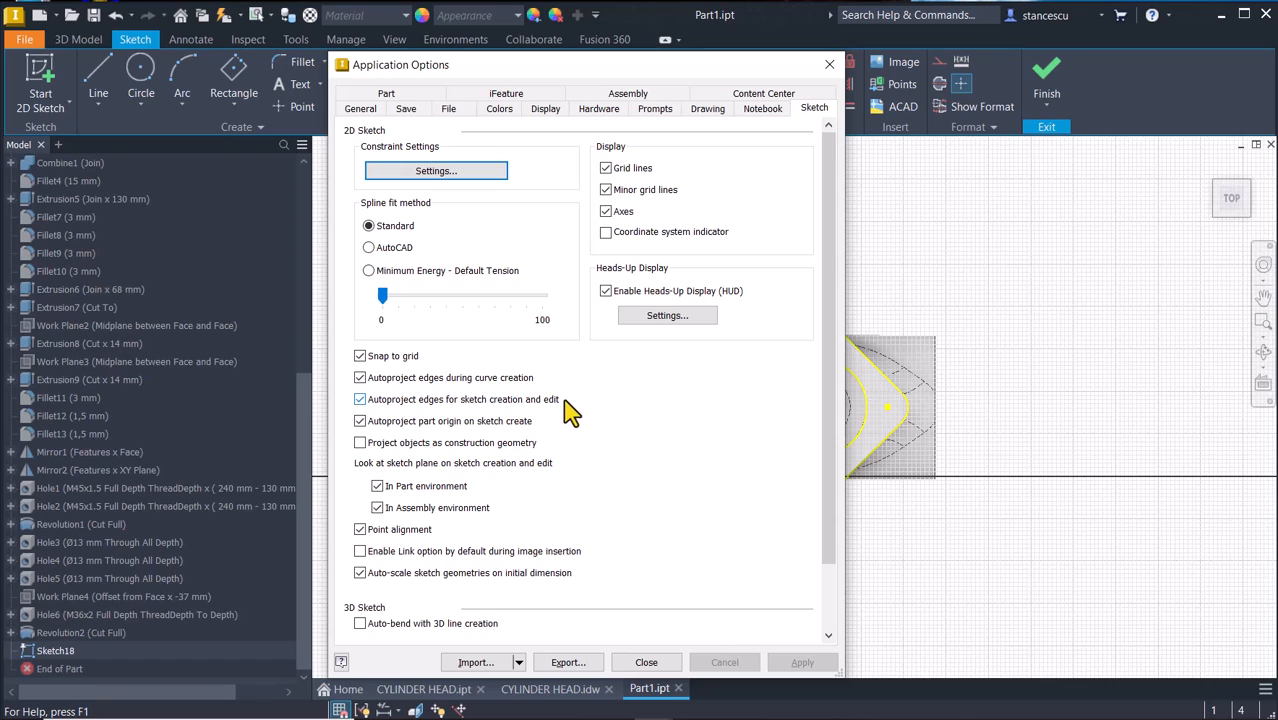
left_click(360, 400)
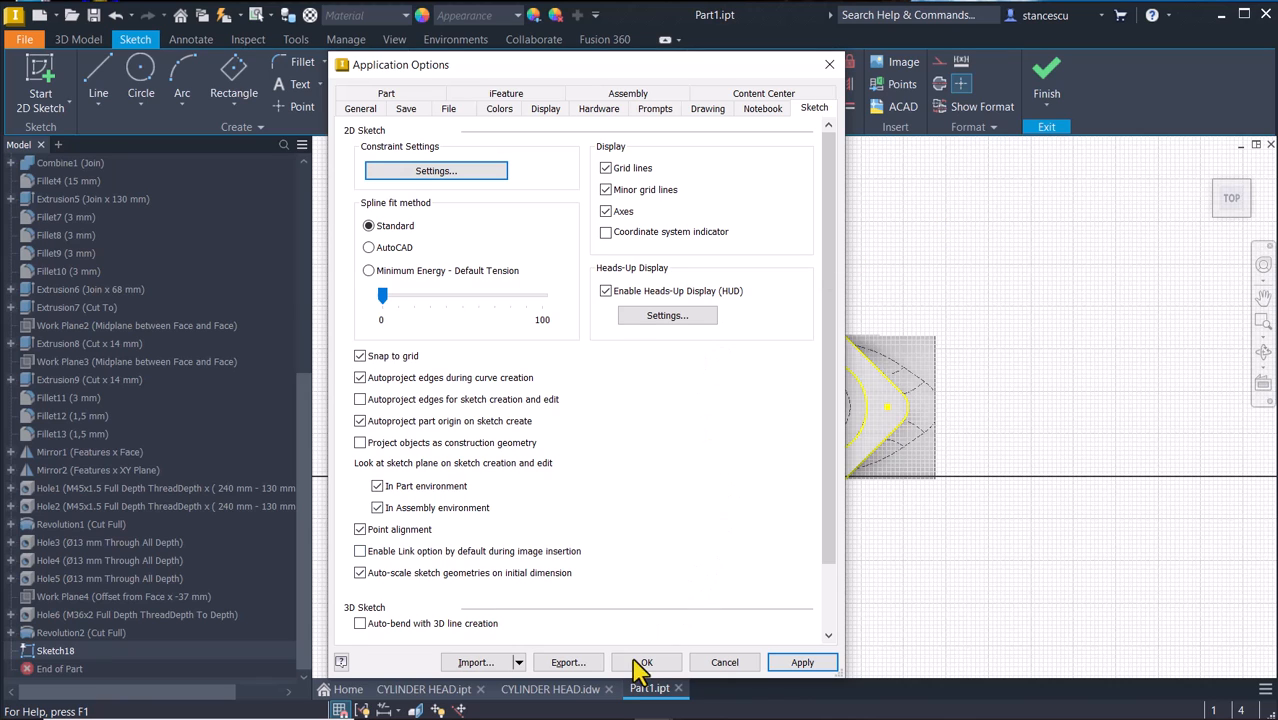
left_click(706, 664)
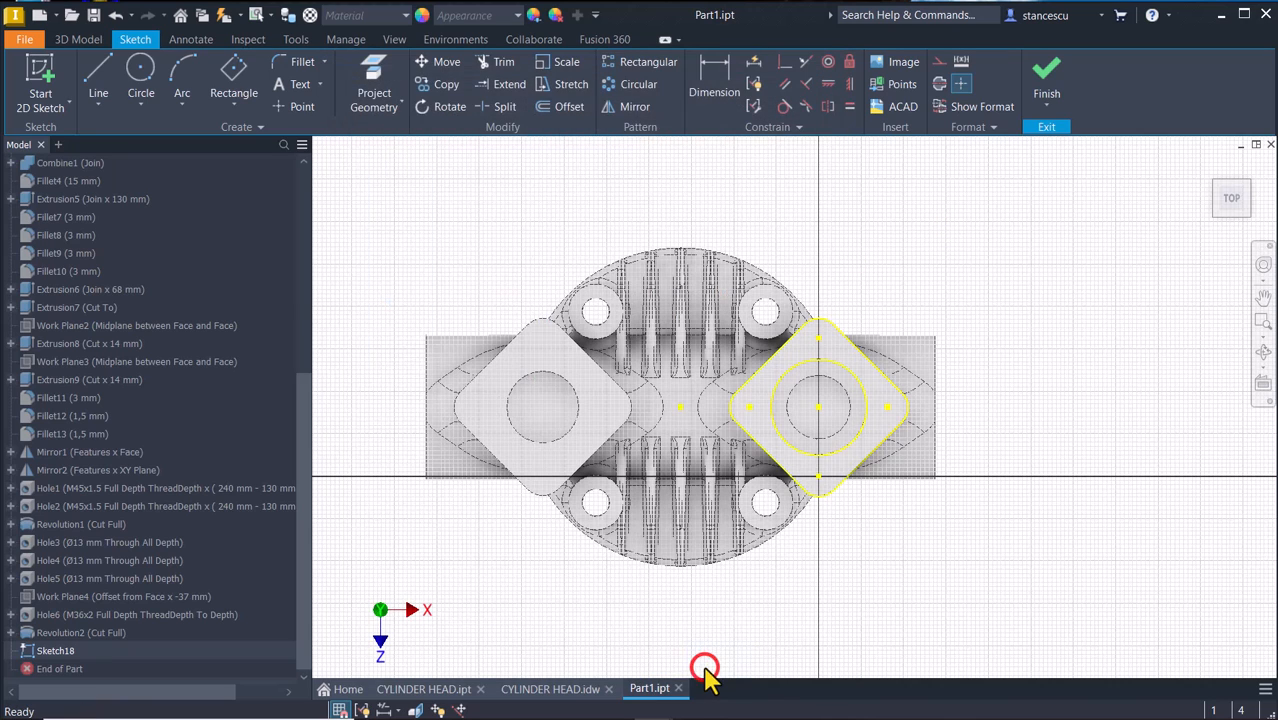
left_click(1022, 230)
key("Num_Lock")
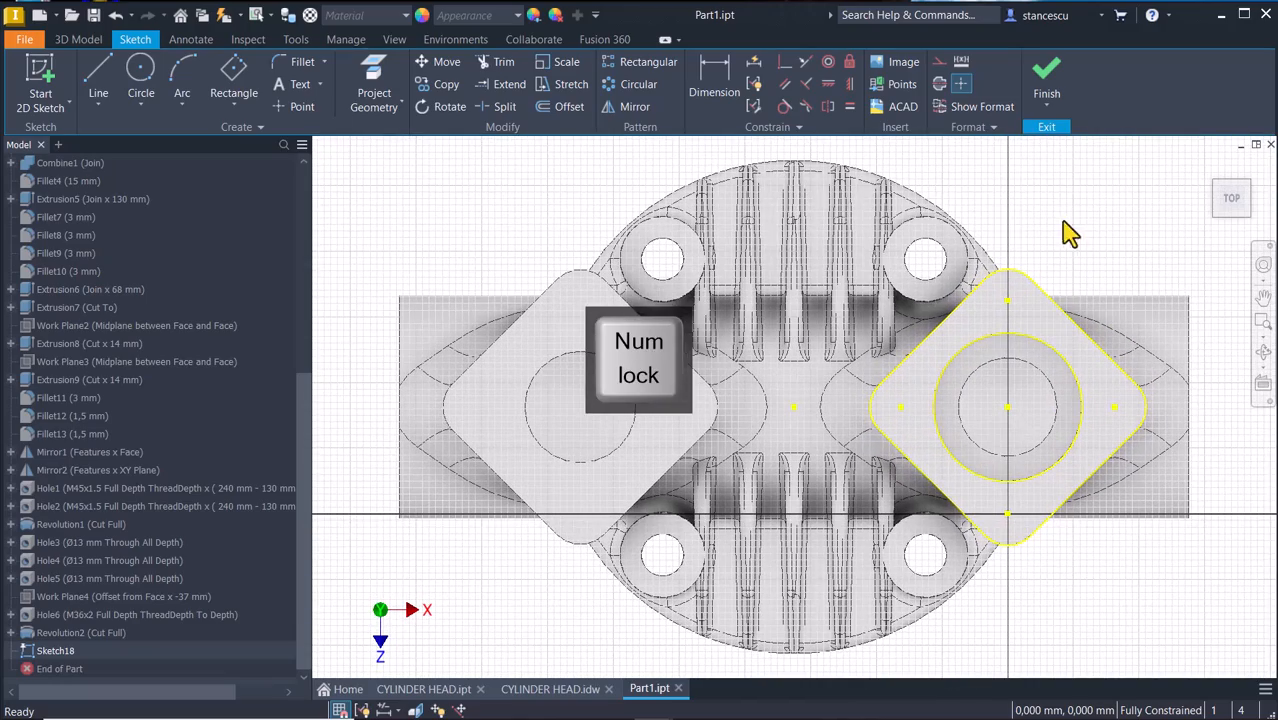
Finish the sketch, start the Hole command and pick the four projected corner centre points on the right flange as hole positions.
left_click(1046, 85)
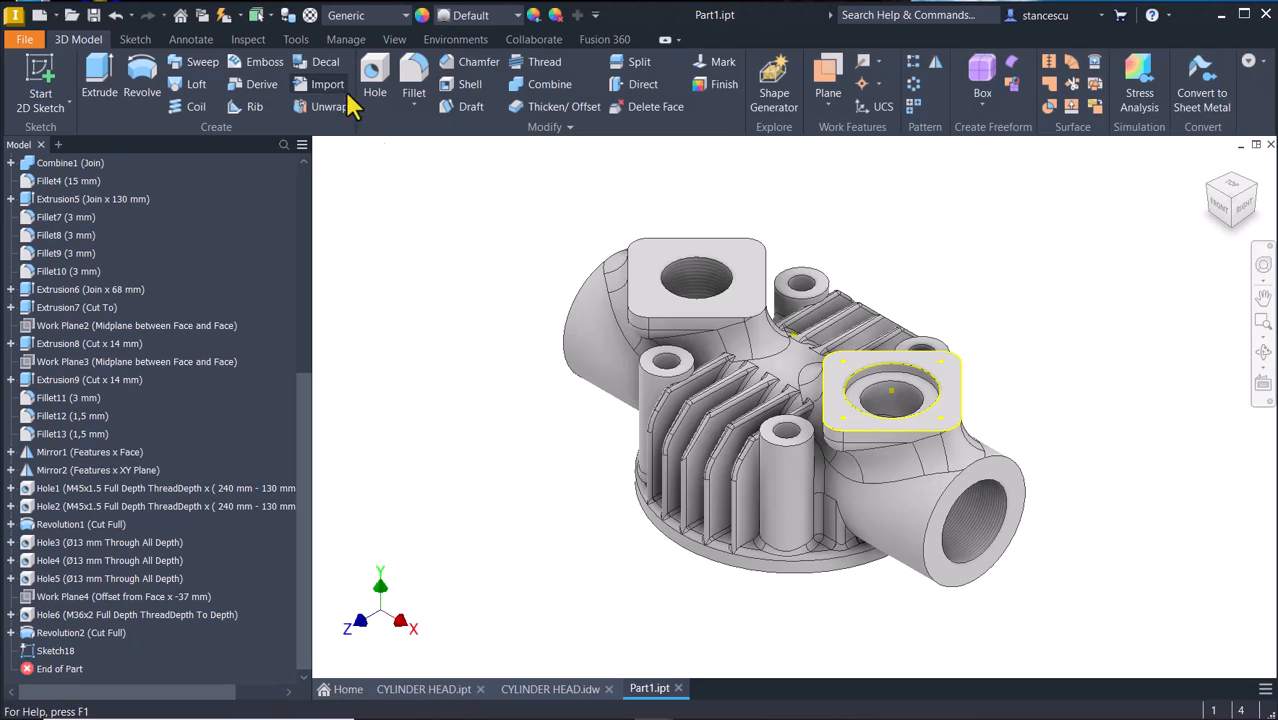
left_click(366, 75)
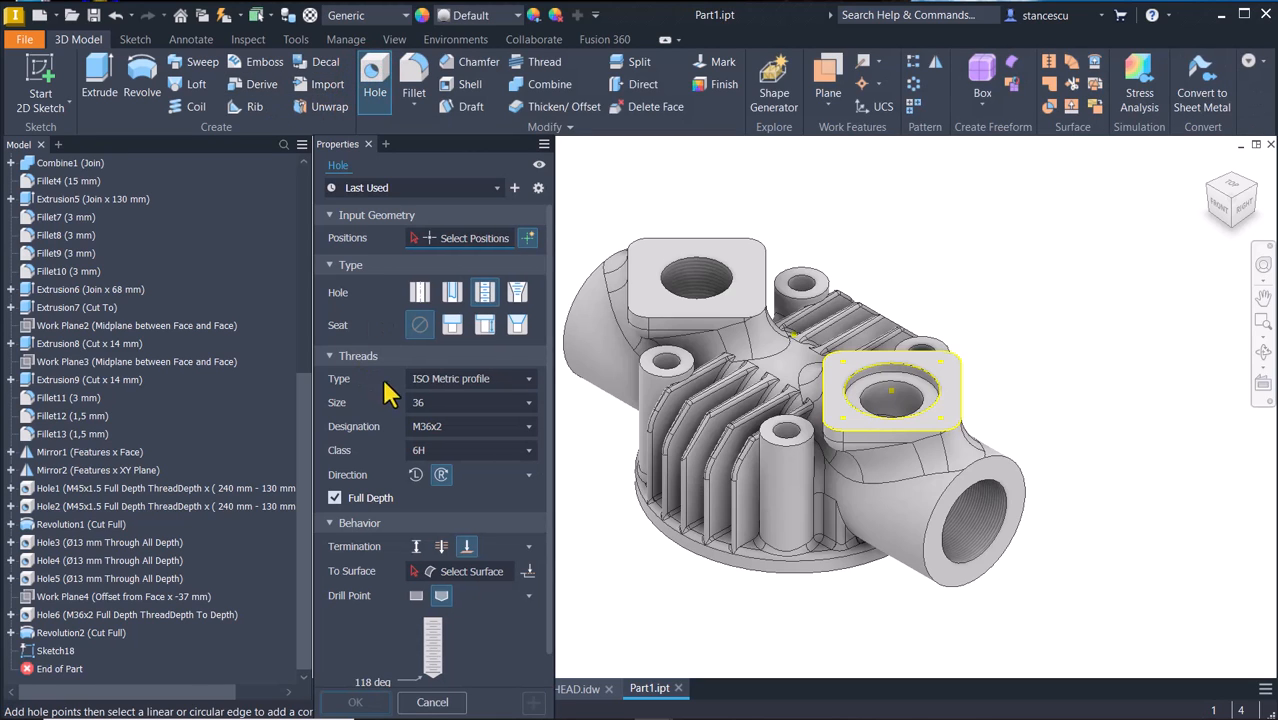
left_click(937, 364)
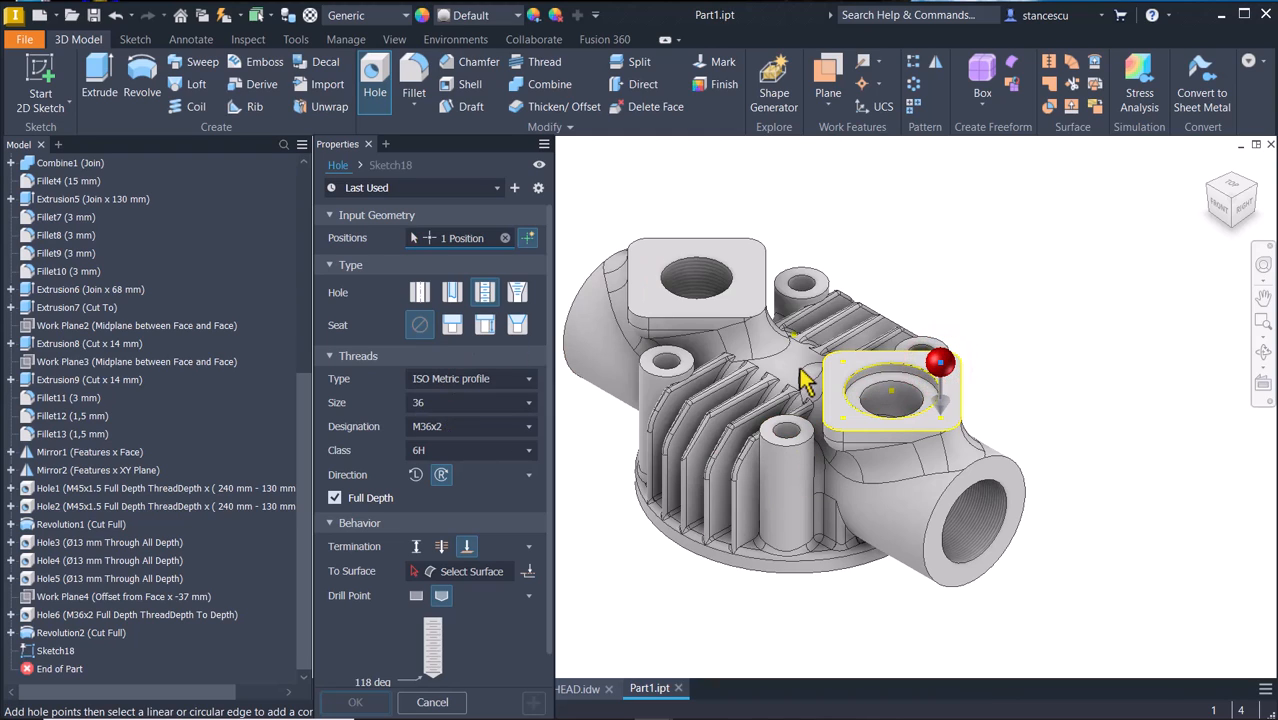
left_click(941, 419)
left_click(844, 419)
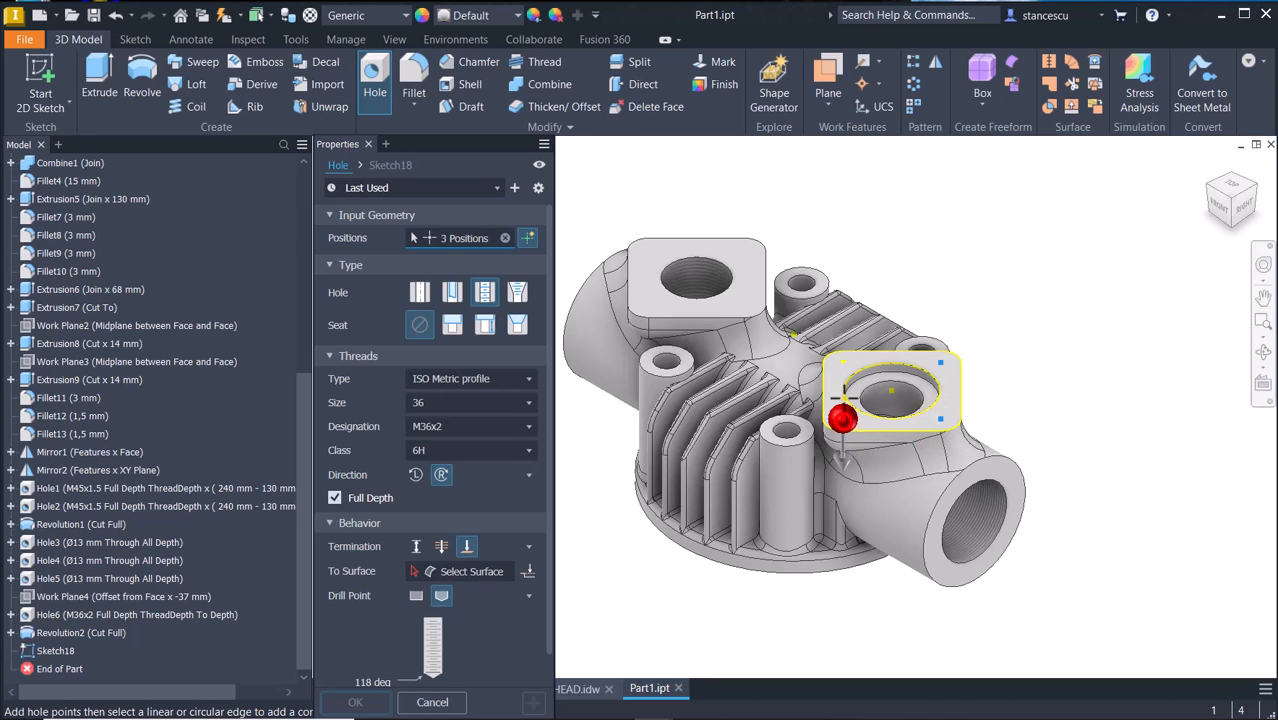
left_click(843, 362)
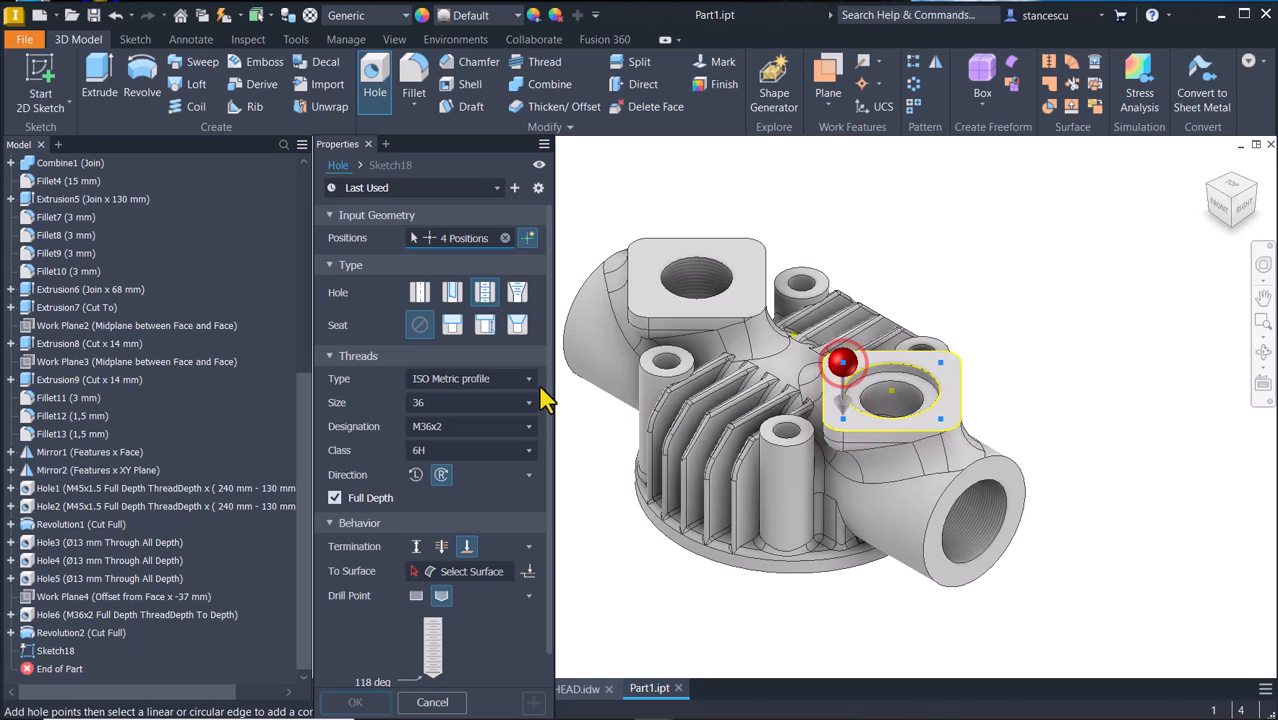
Set the four holes' thread size to 8 with full-depth threading off, and stop the save reminder from appearing again.
left_click(455, 403)
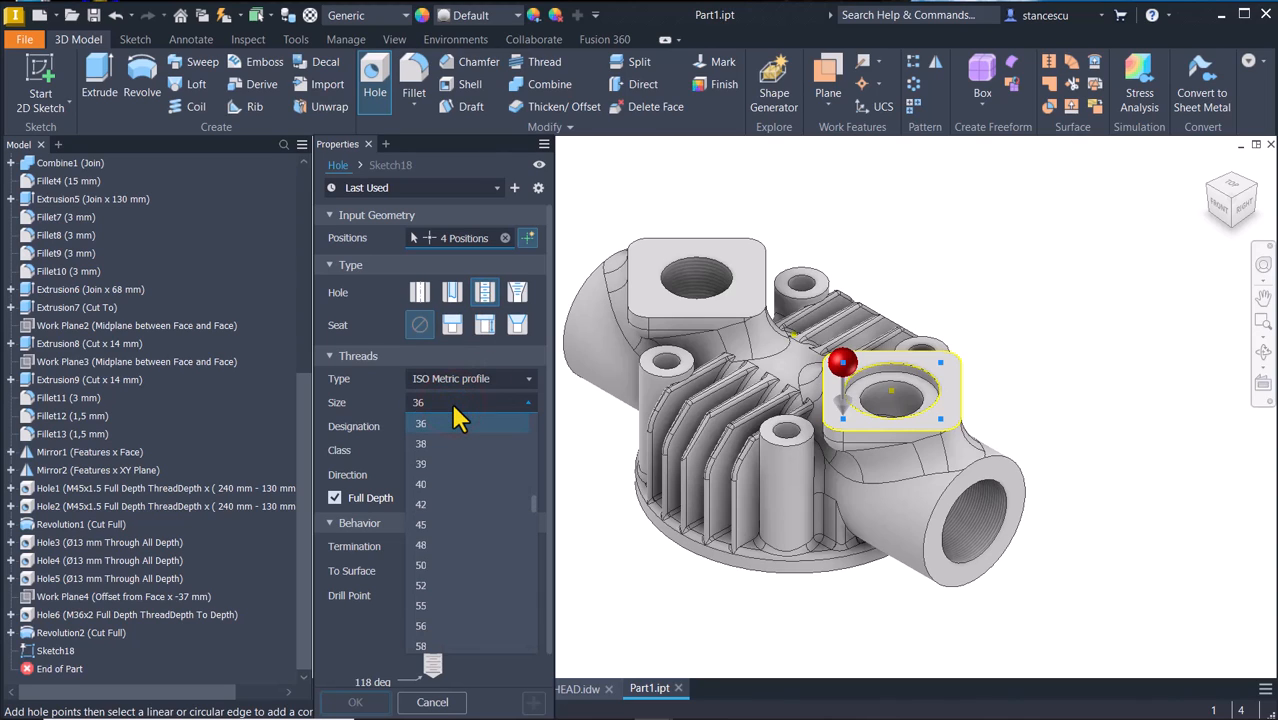
scroll(484, 448, "up", 5)
scroll(485, 462, "up", 2)
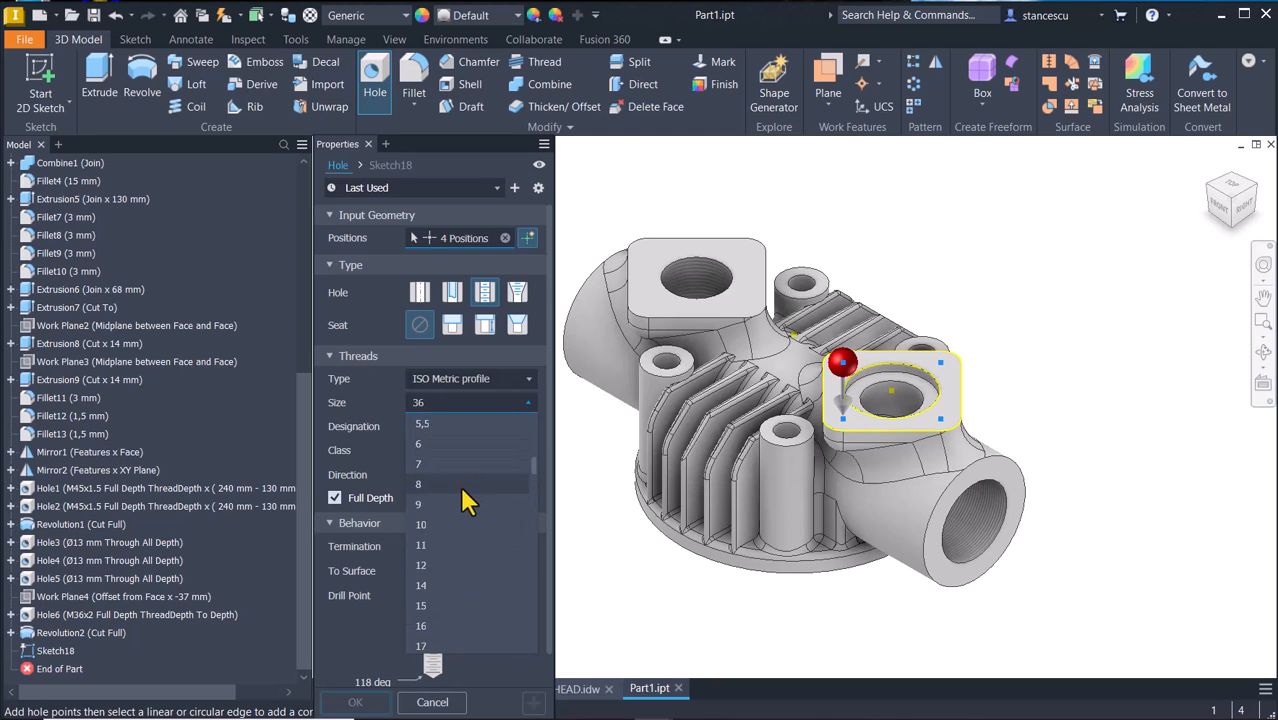
left_click(460, 490)
left_click(334, 498)
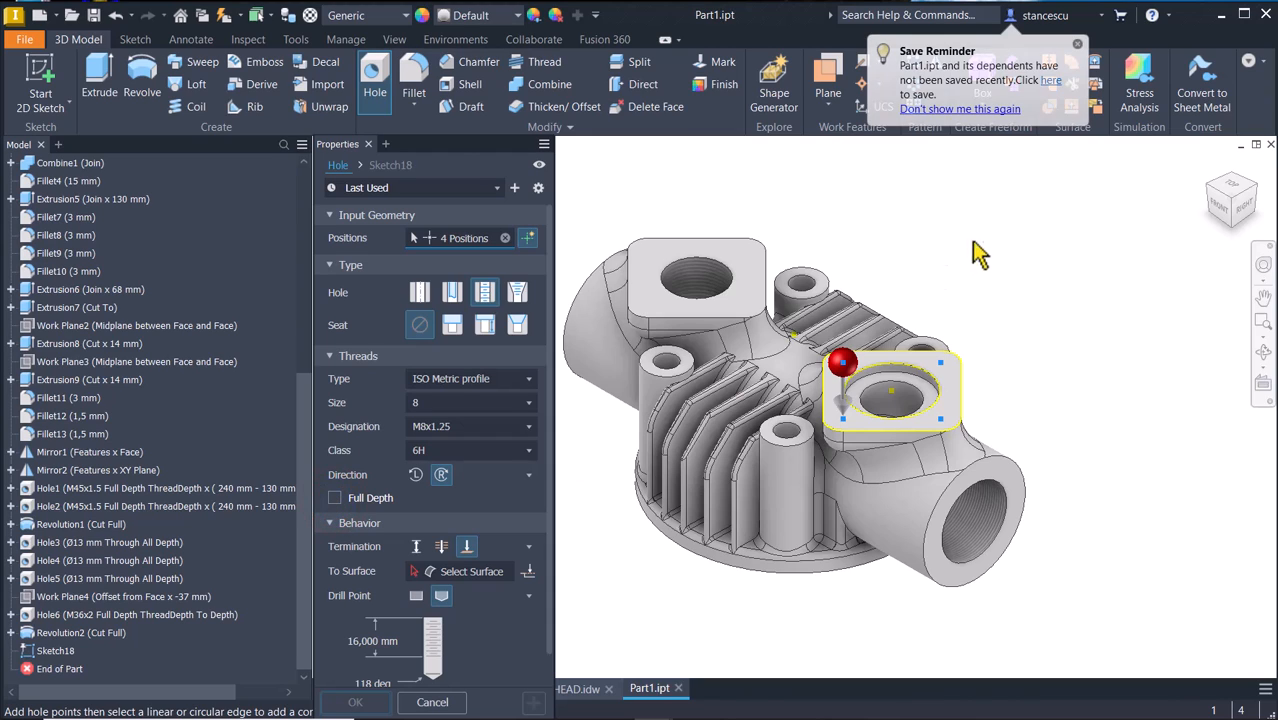
left_click(968, 109)
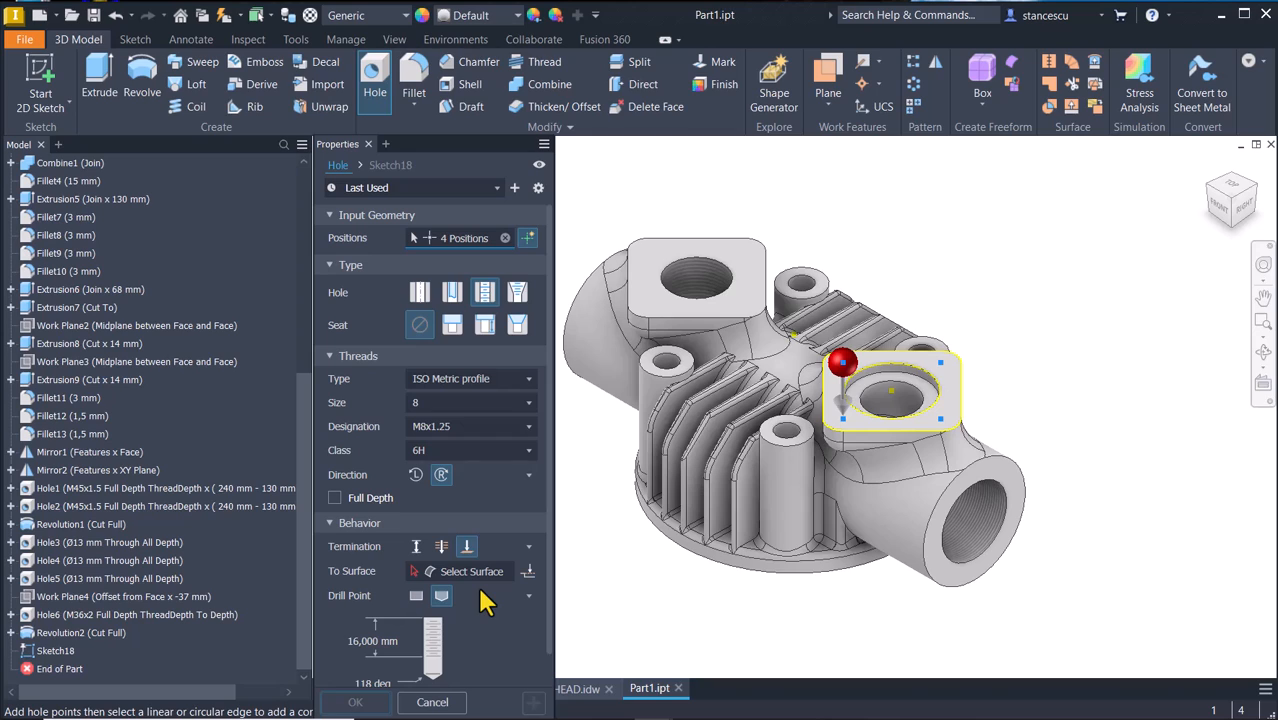
Terminate the M8 holes by distance with a 12 mm thread depth and 14 mm hole depth, and create them.
left_click(416, 546)
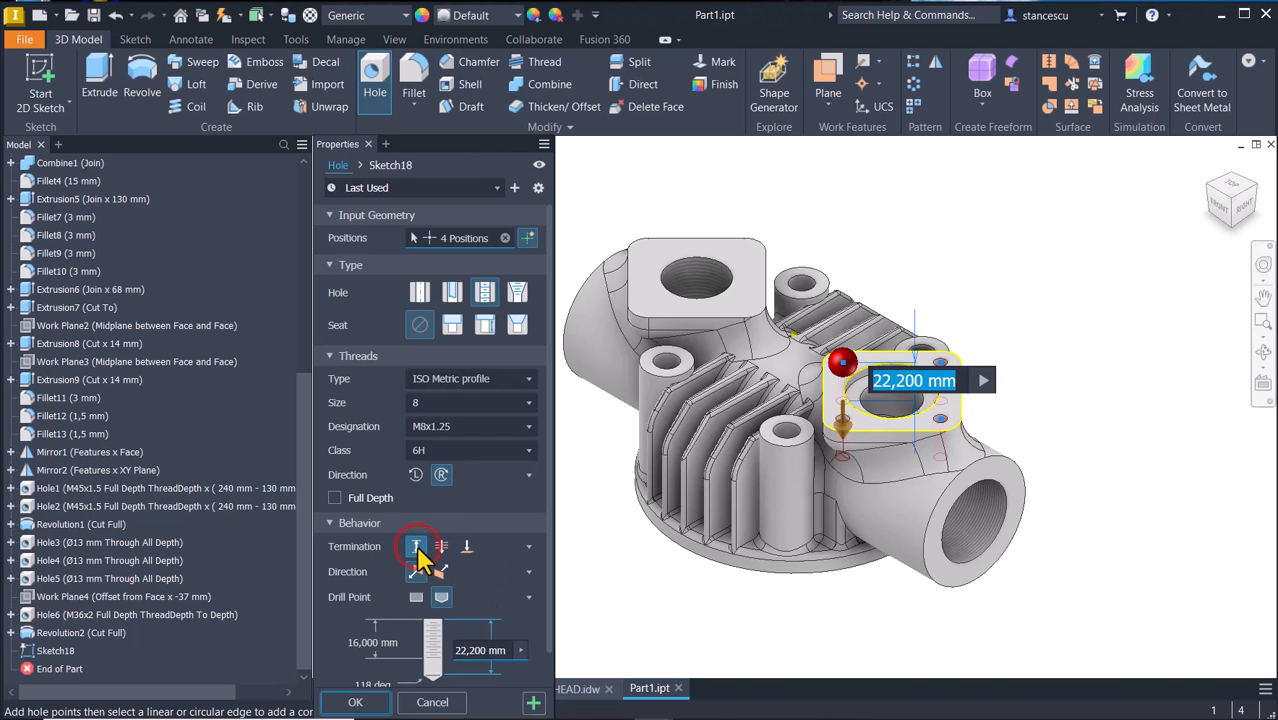
left_click(366, 645)
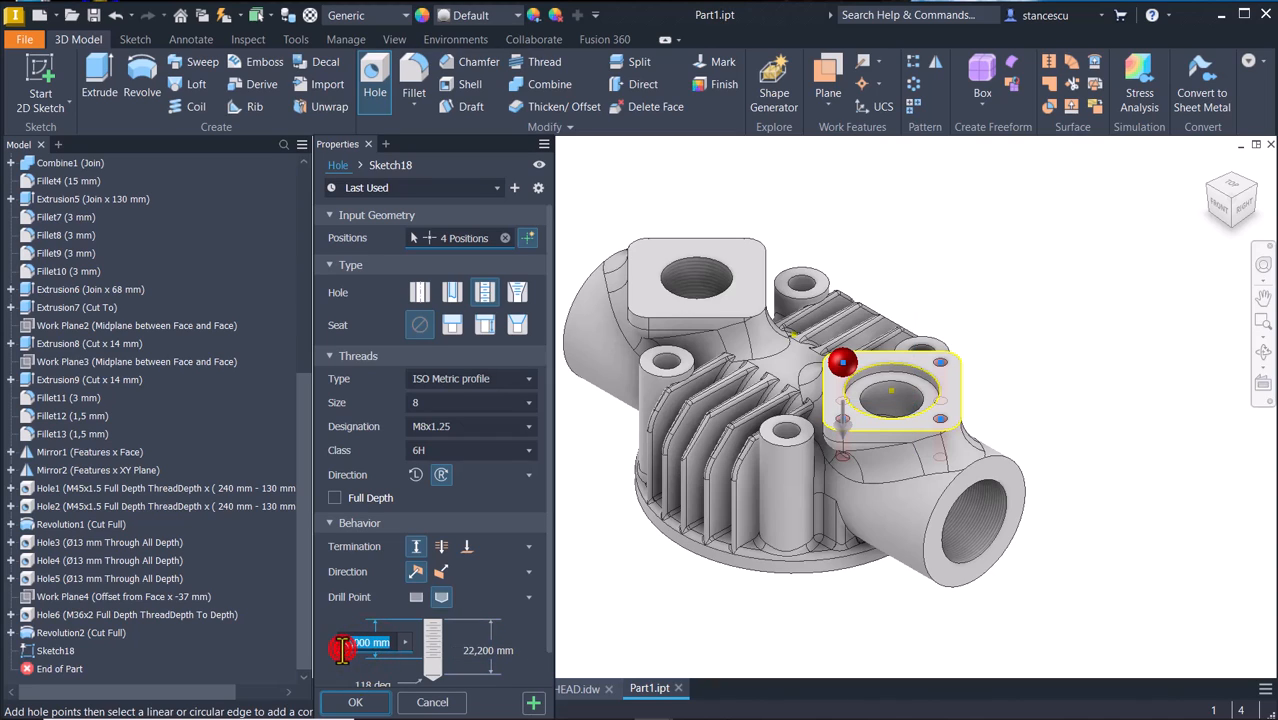
type("12")
left_click(482, 650)
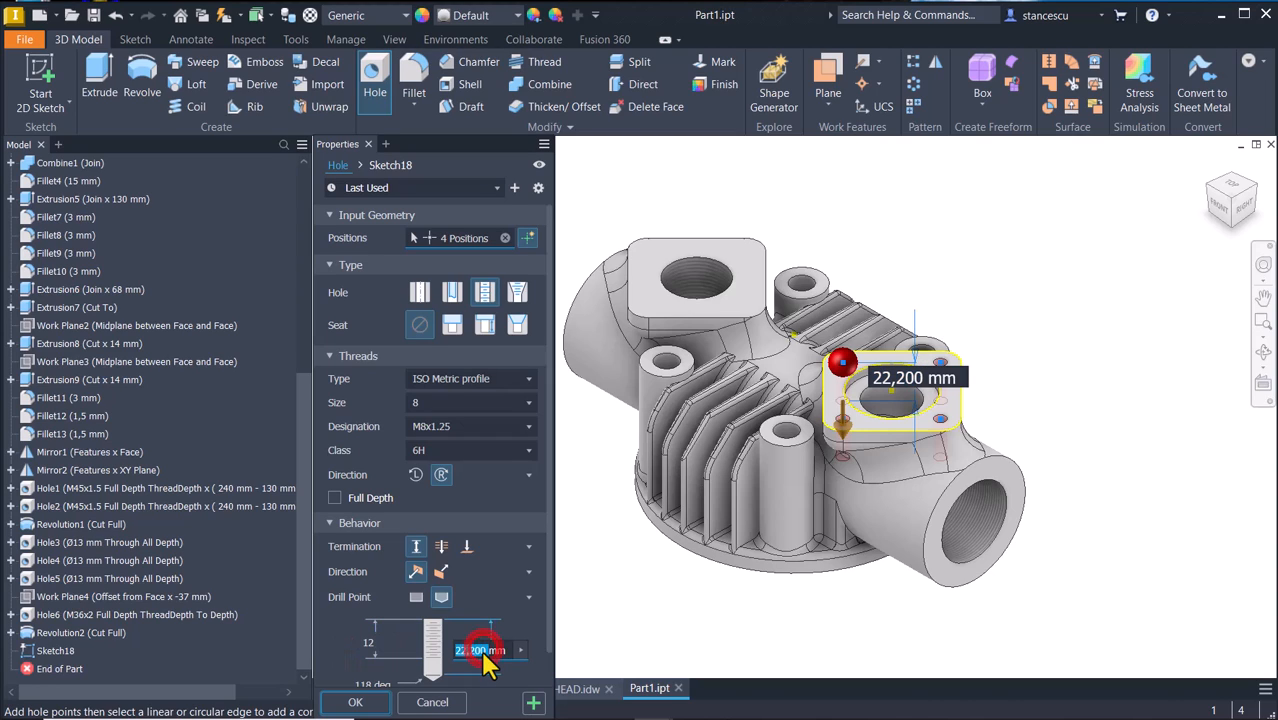
type("14mm")
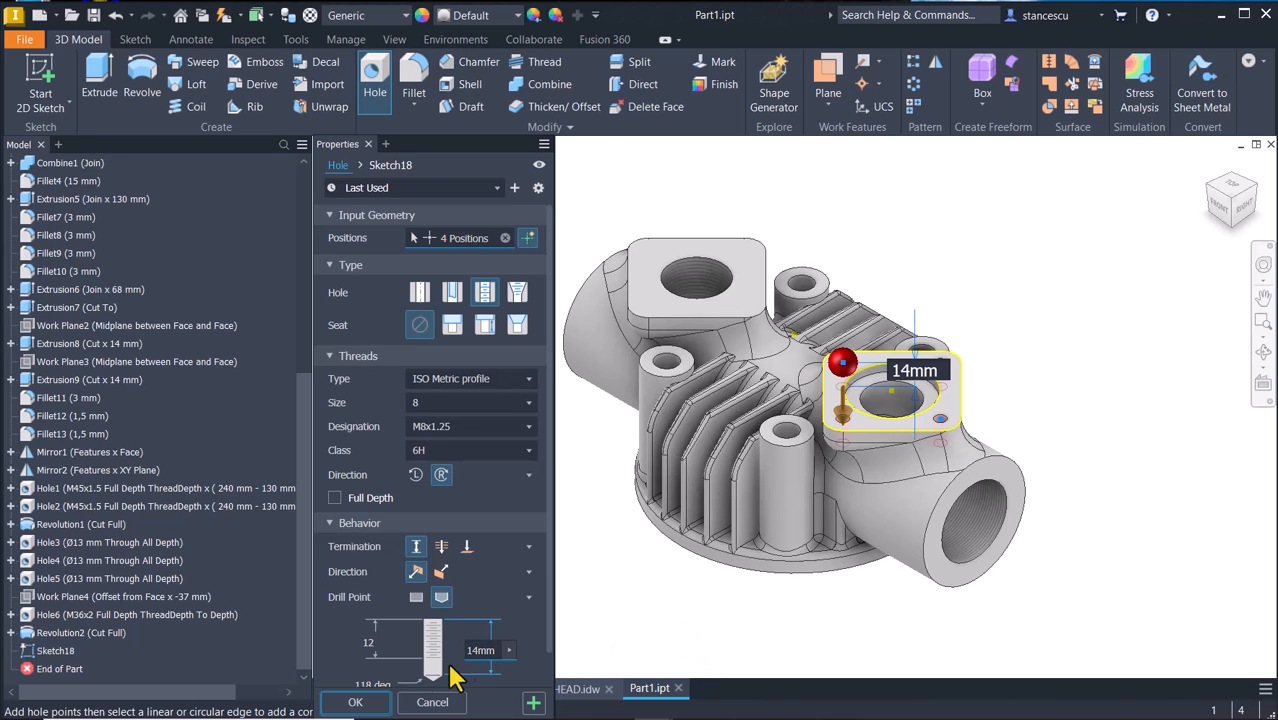
left_click(355, 702)
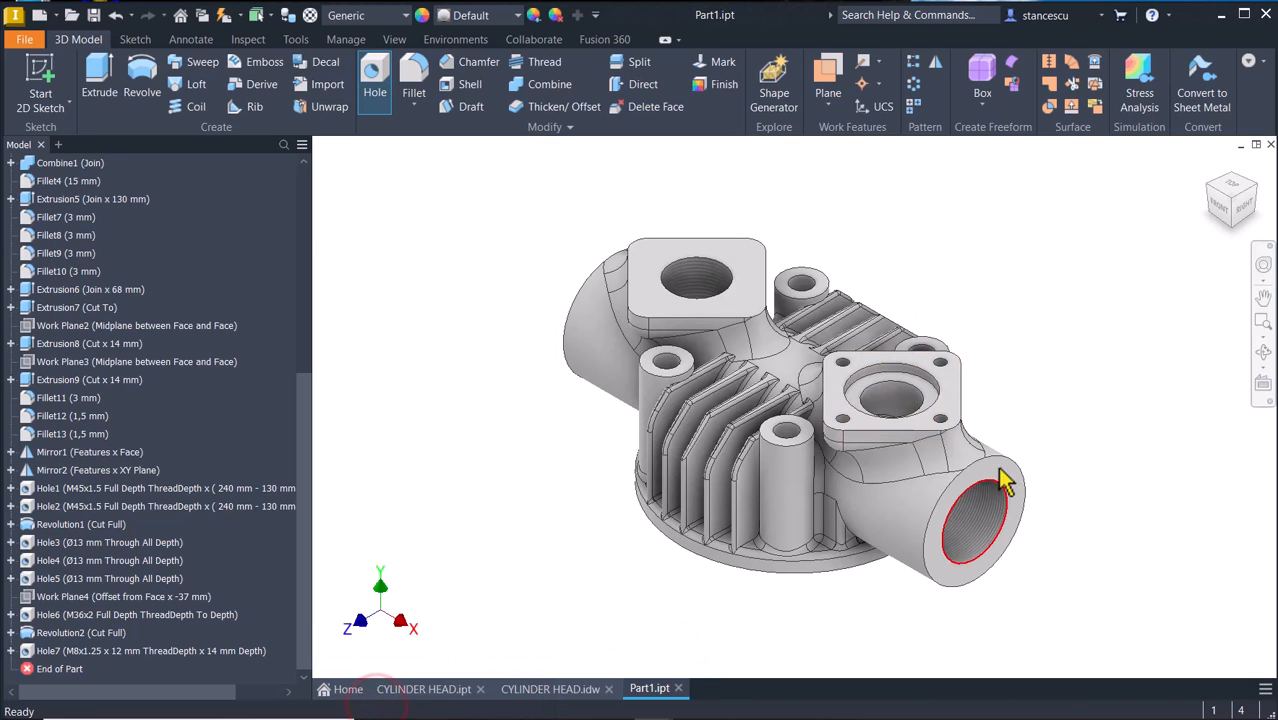
Inspect the right flange's threaded holes, and examine the slot in the base underside of the CYLINDER HEAD.ipt reference model.
scroll(1020, 383, "up", 10)
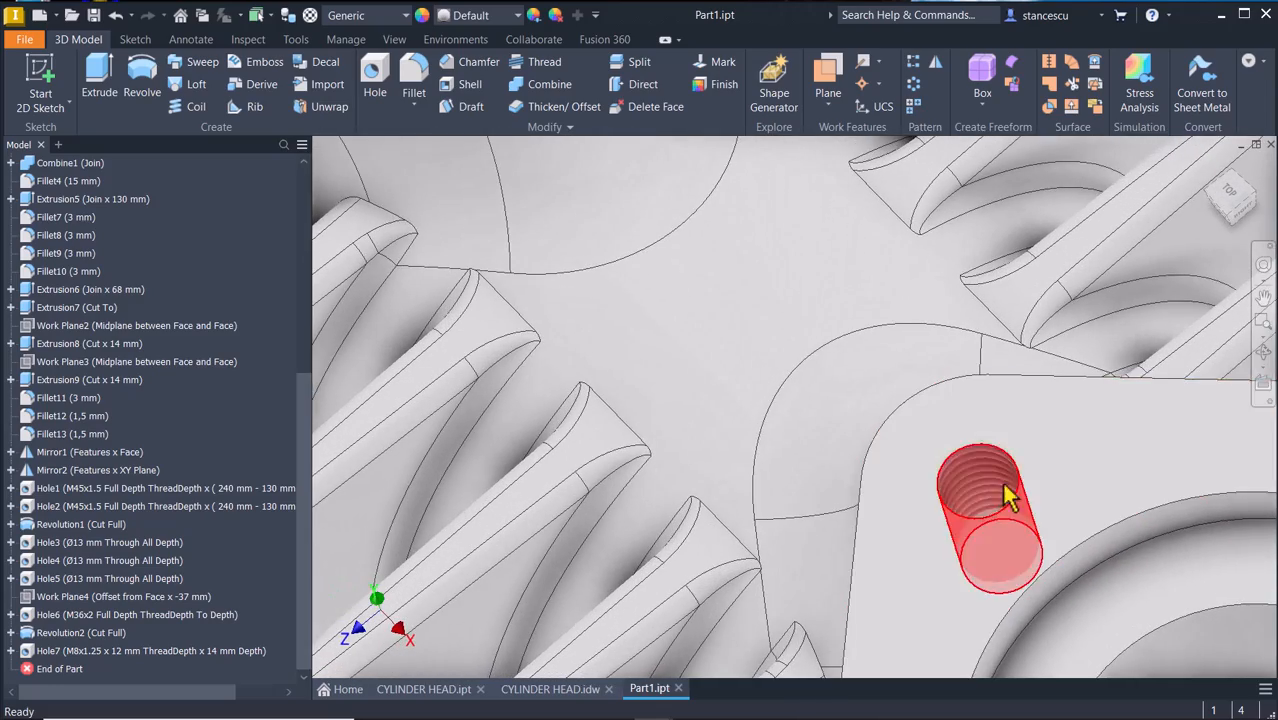
key("F6")
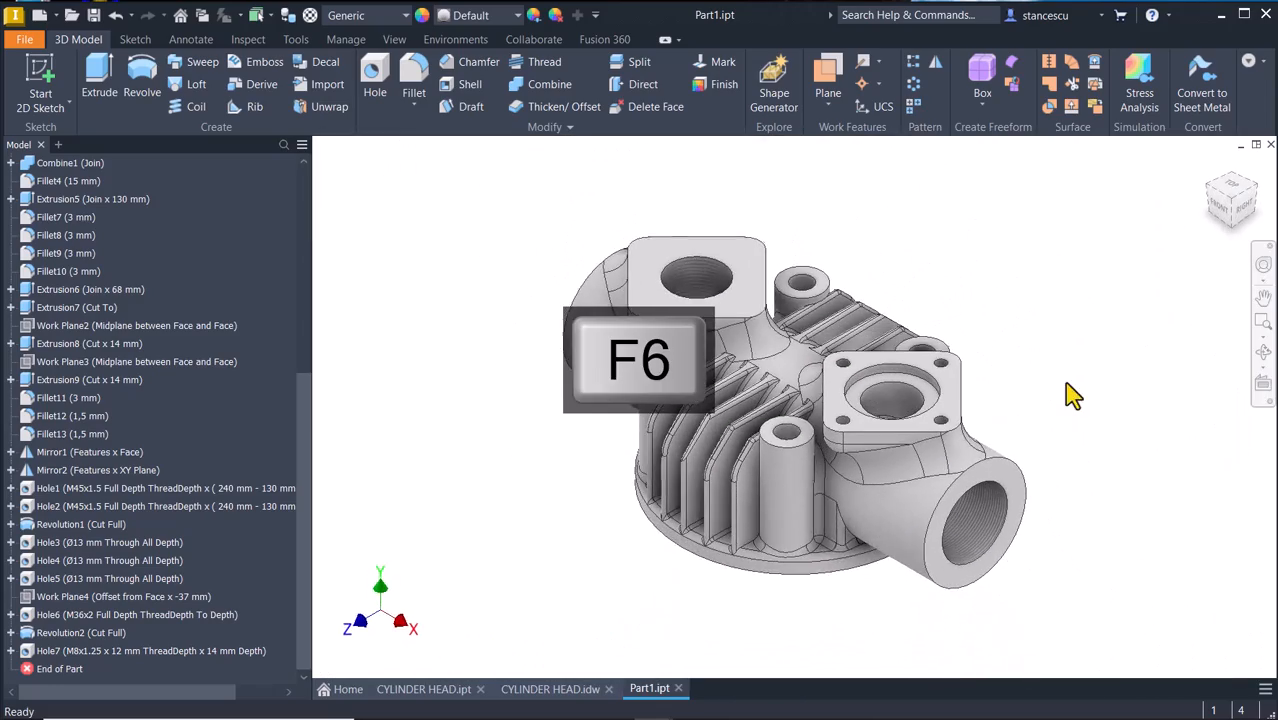
middle_click_drag(1058, 346, 1052, 340, "shift")
key("F6")
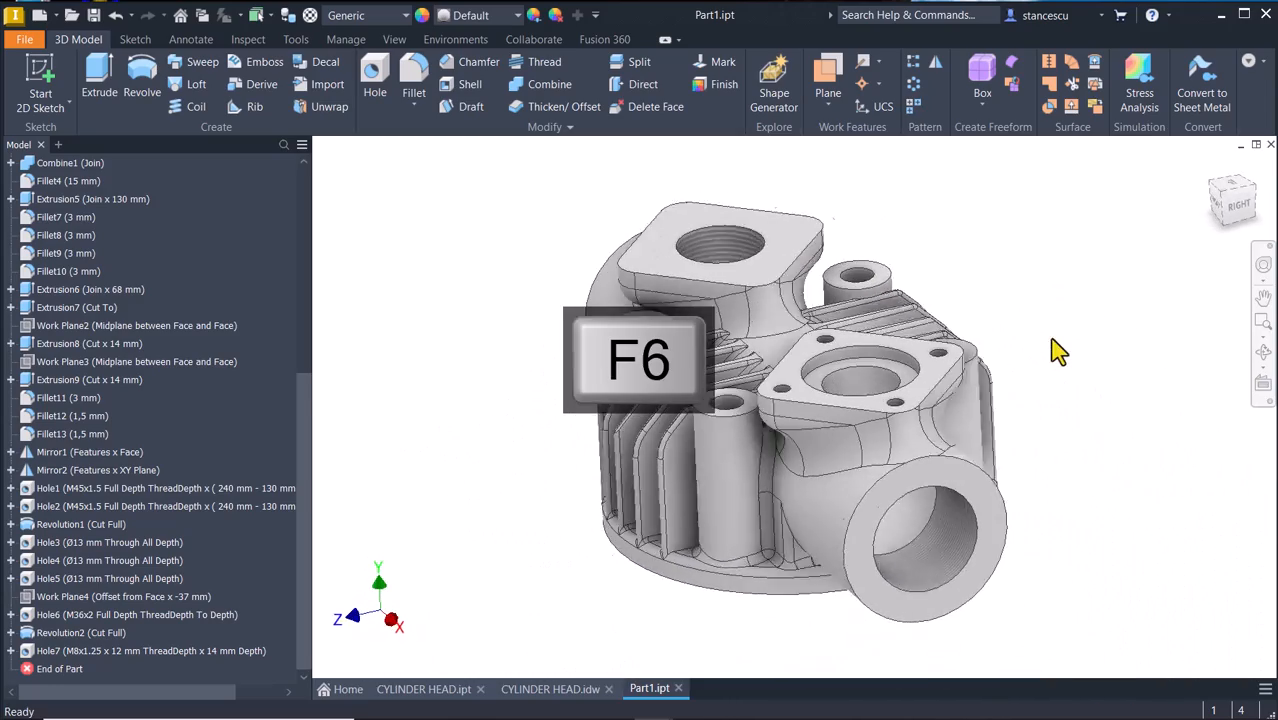
left_click(497, 461)
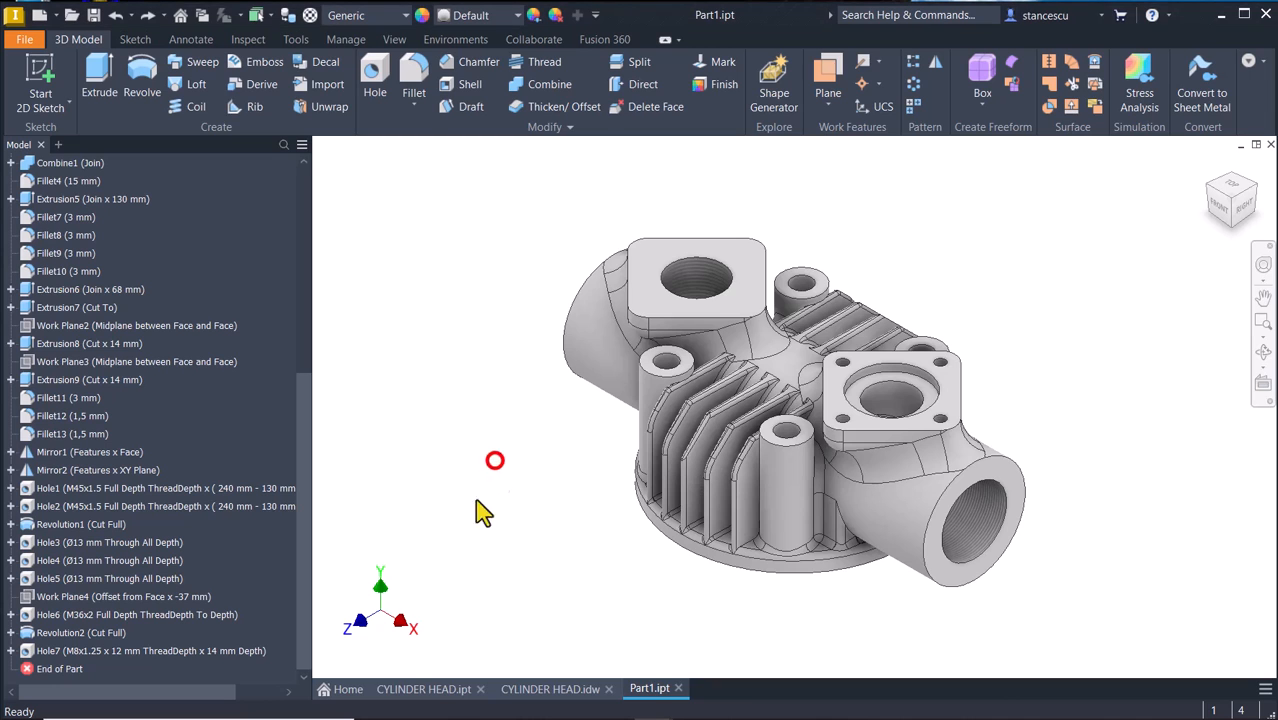
left_click(436, 690)
middle_click_drag(736, 640, 785, 410, "shift")
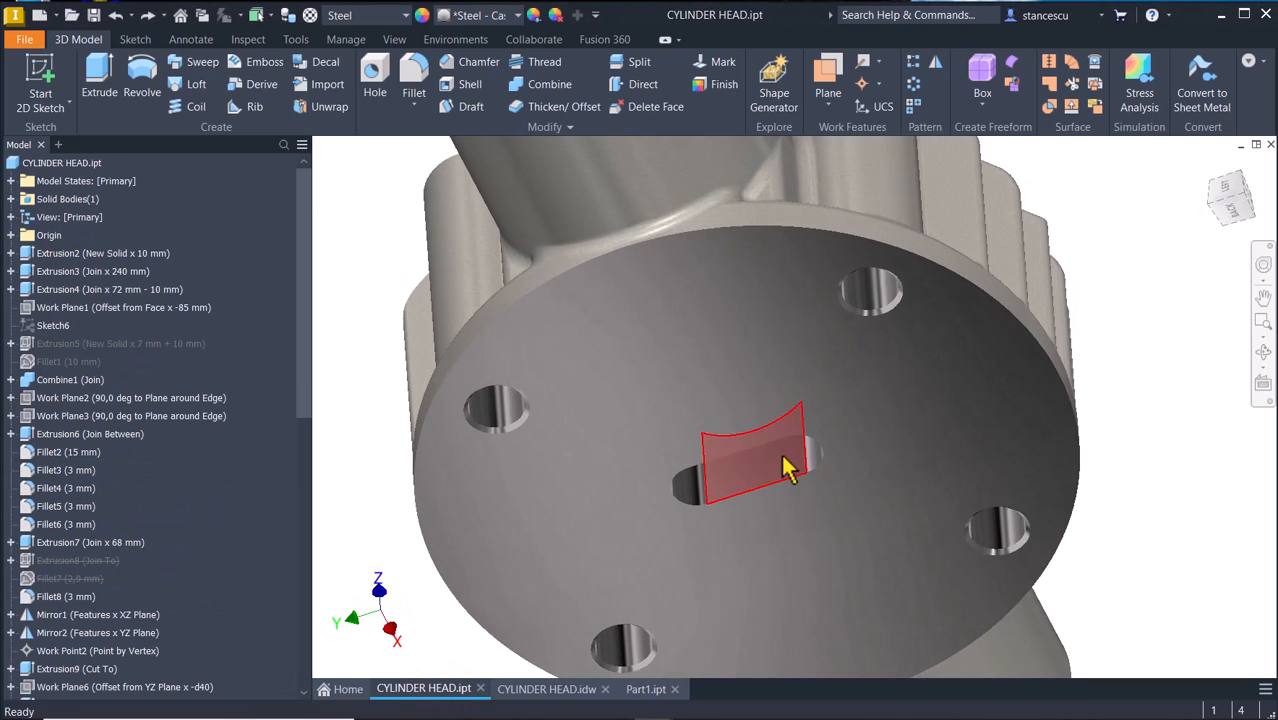
key("F6")
middle_click_drag(758, 510, 785, 510, "shift")
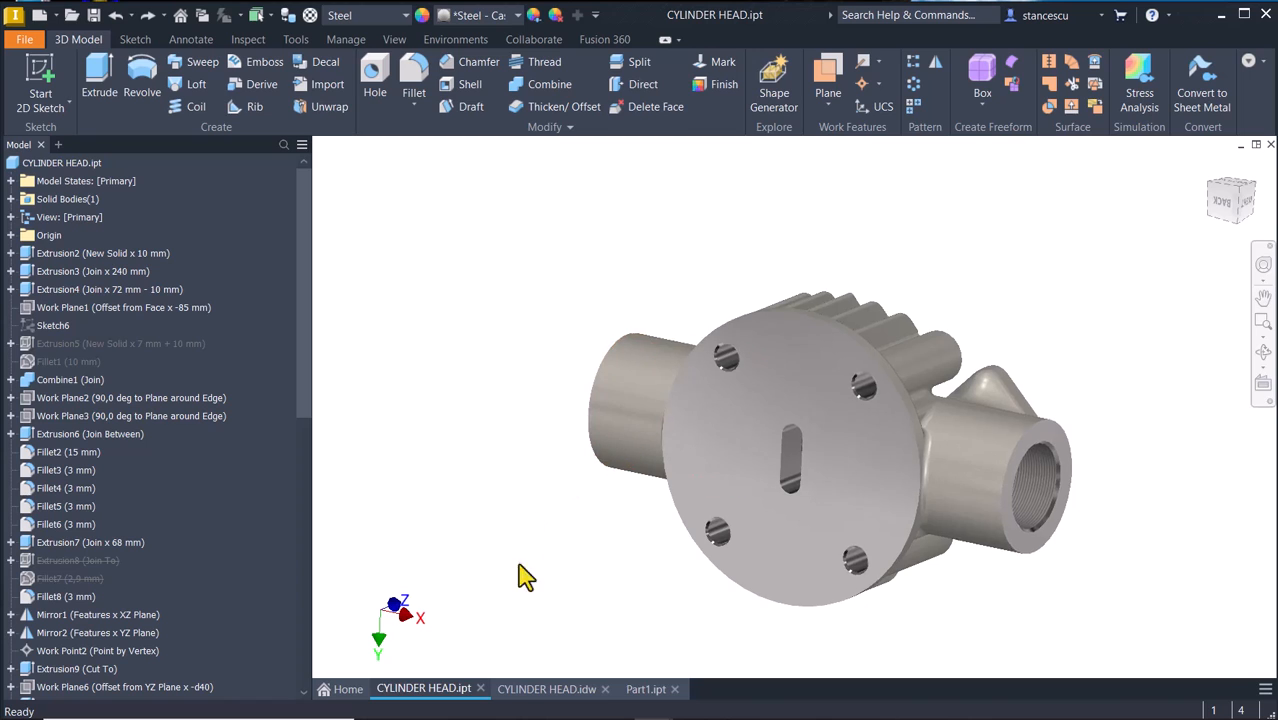
key("F6")
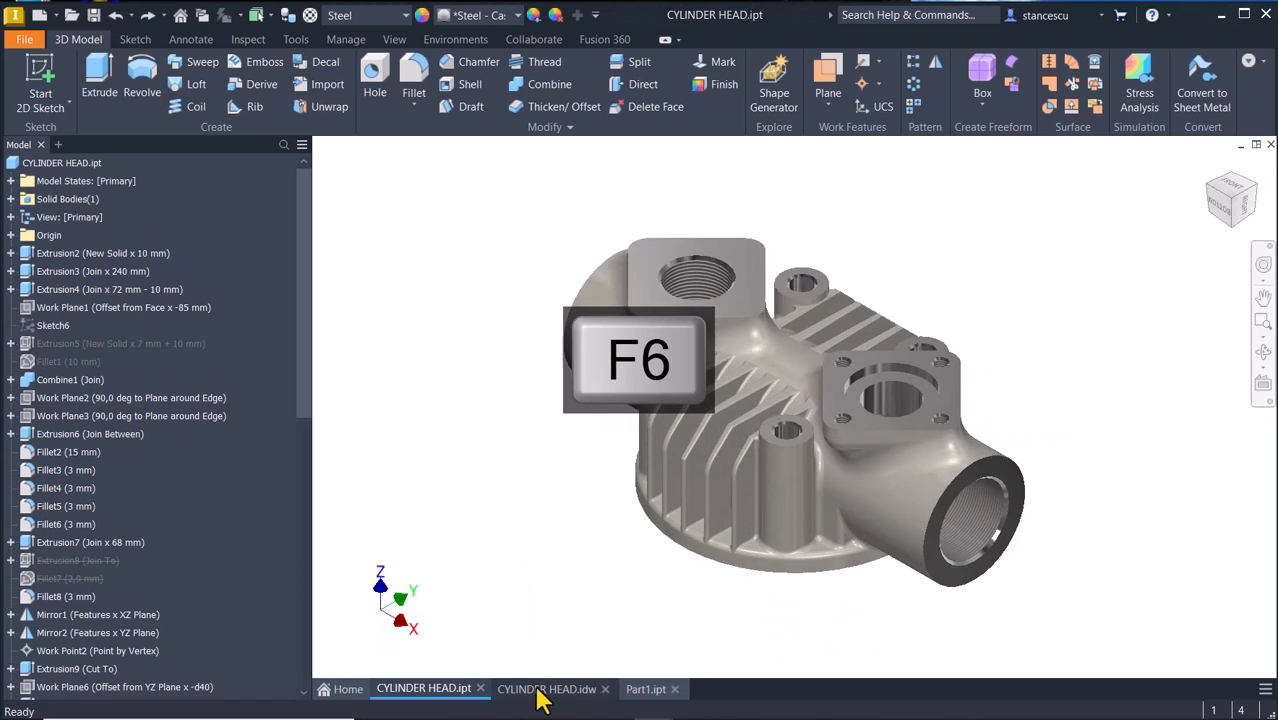
Examine the bottom view in the CYLINDER HEAD drawing for the base slot's end radius and centre distance.
left_click(540, 690)
scroll(714, 610, "up", 3)
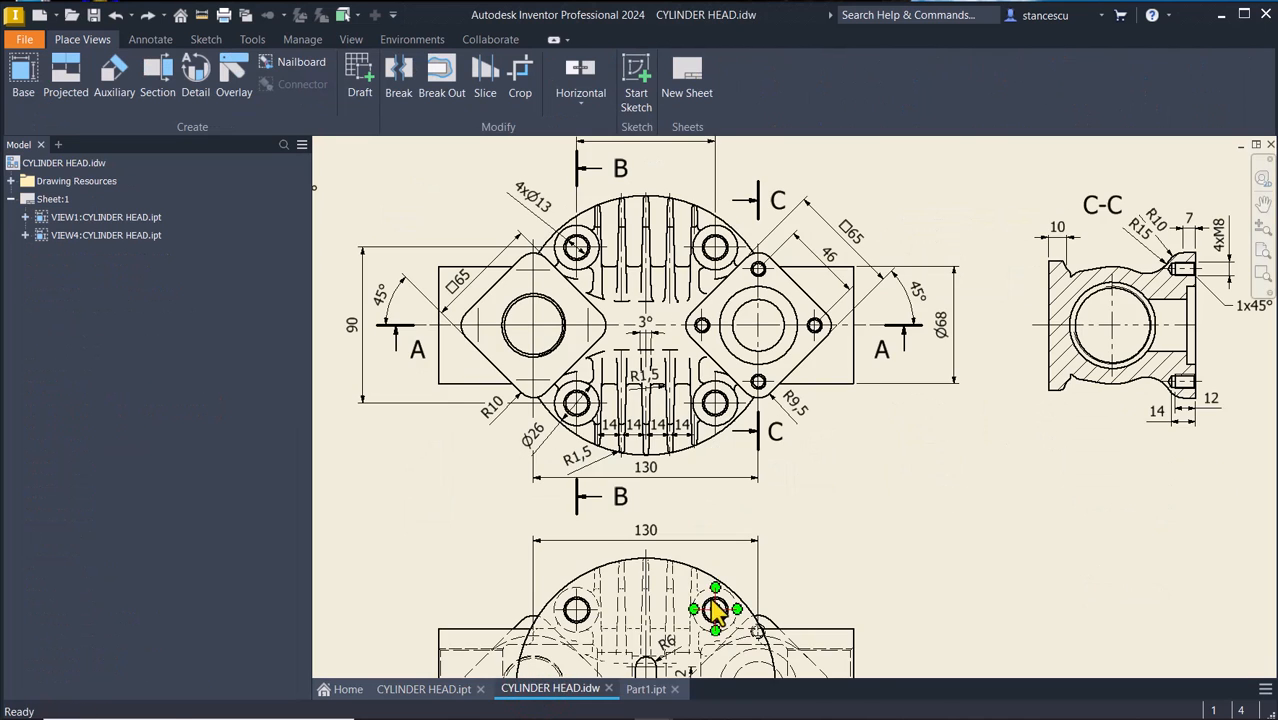
middle_click_drag(714, 610, 714, 382)
scroll(736, 442, "up", 5)
middle_click_drag(670, 518, 680, 460)
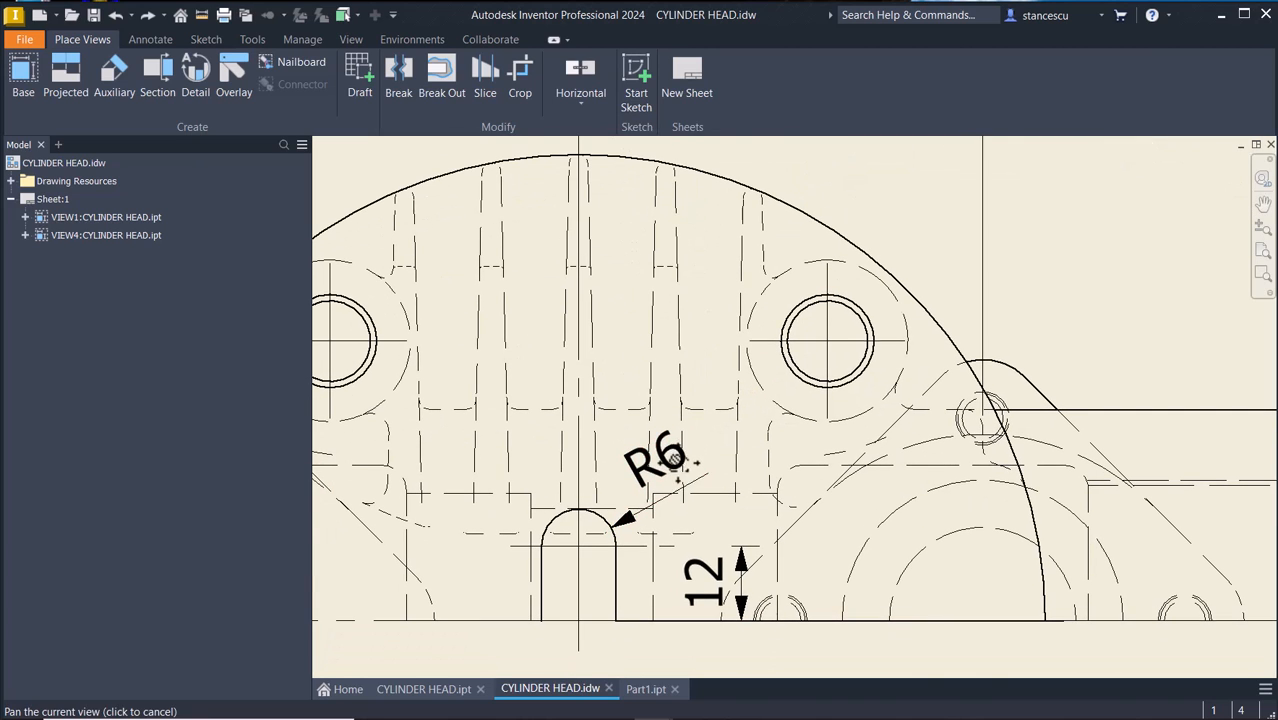
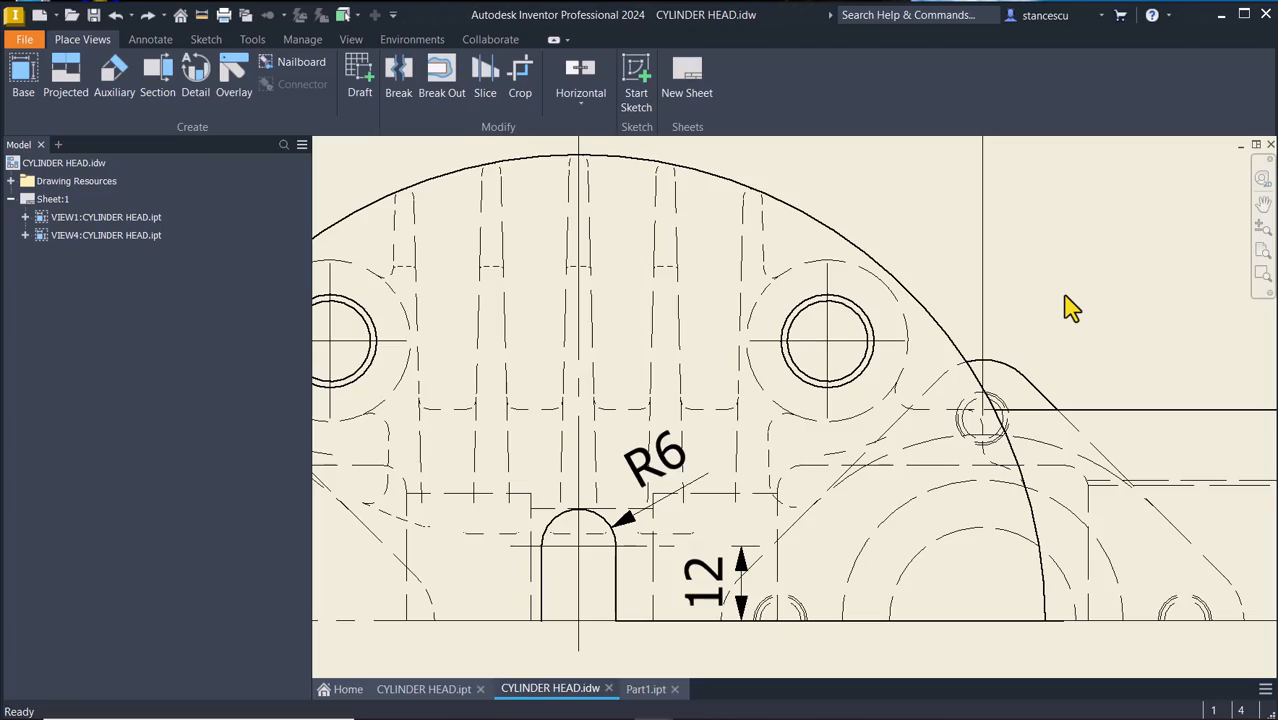
key("Home")
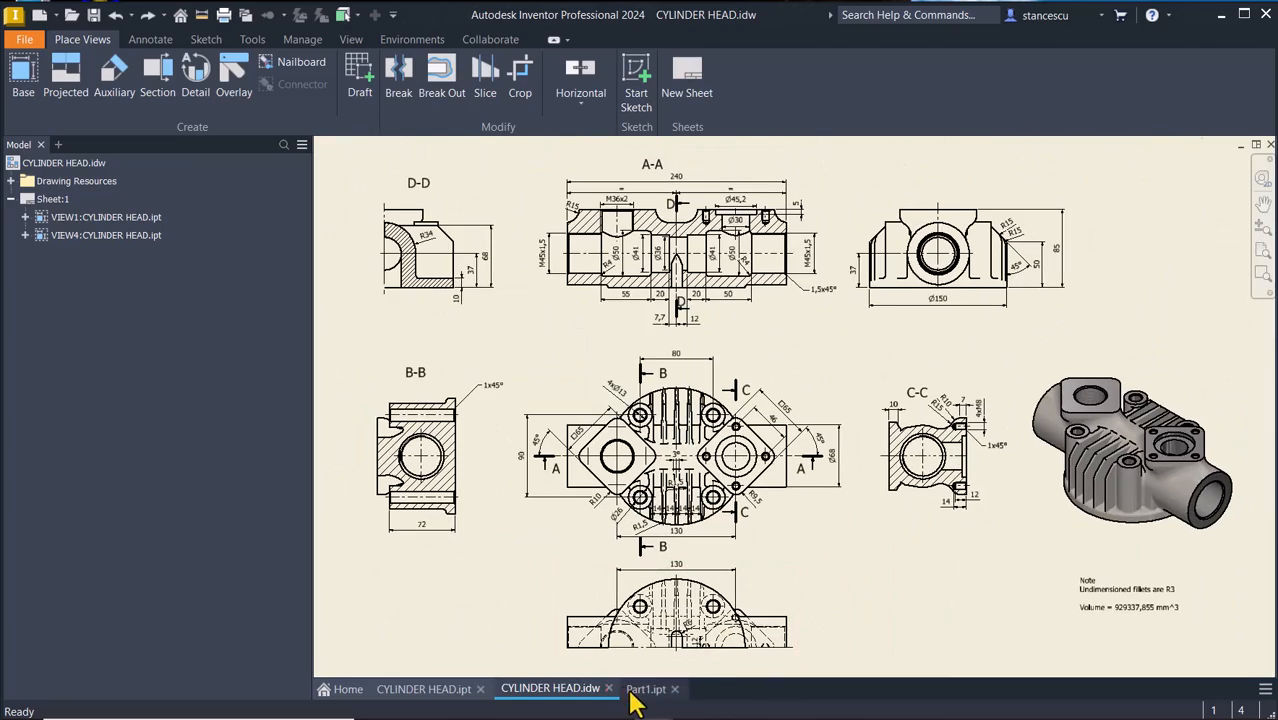
Return to Part1 and create a new sketch on the bottom face of the circular base.
left_click(645, 689)
middle_click_drag(536, 548, 813, 542, "shift")
left_click(866, 468)
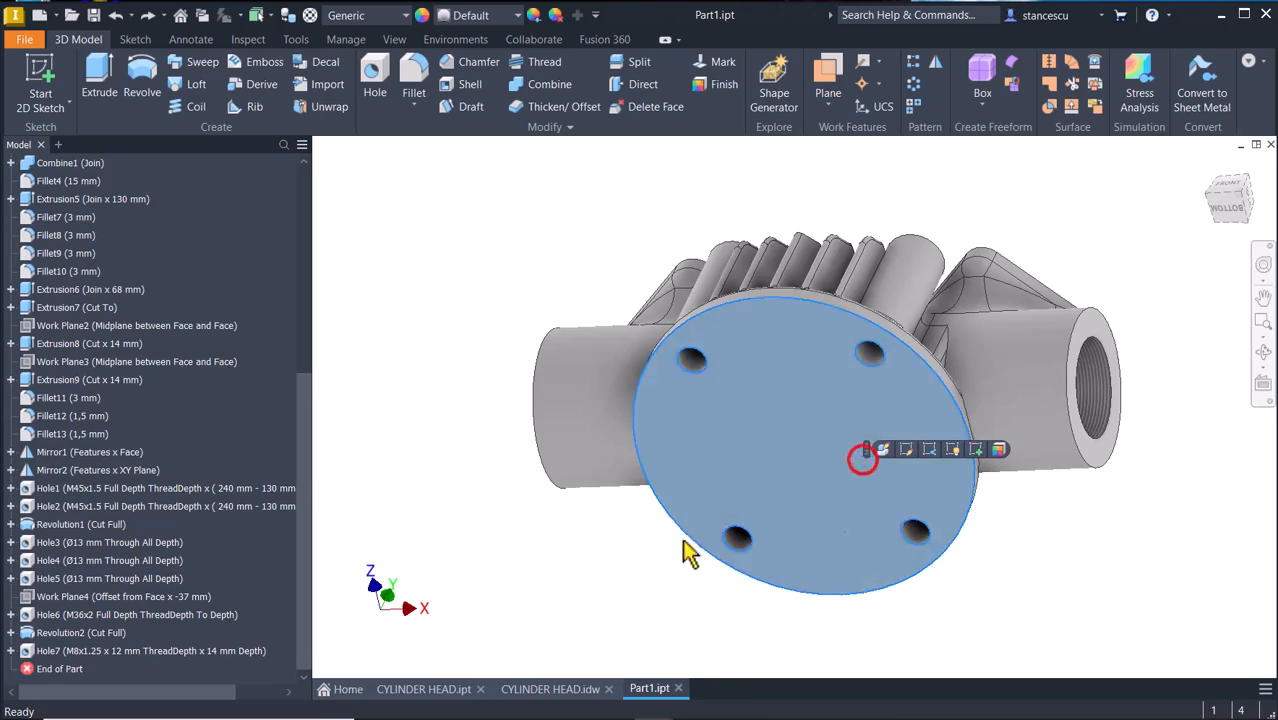
left_click(976, 450)
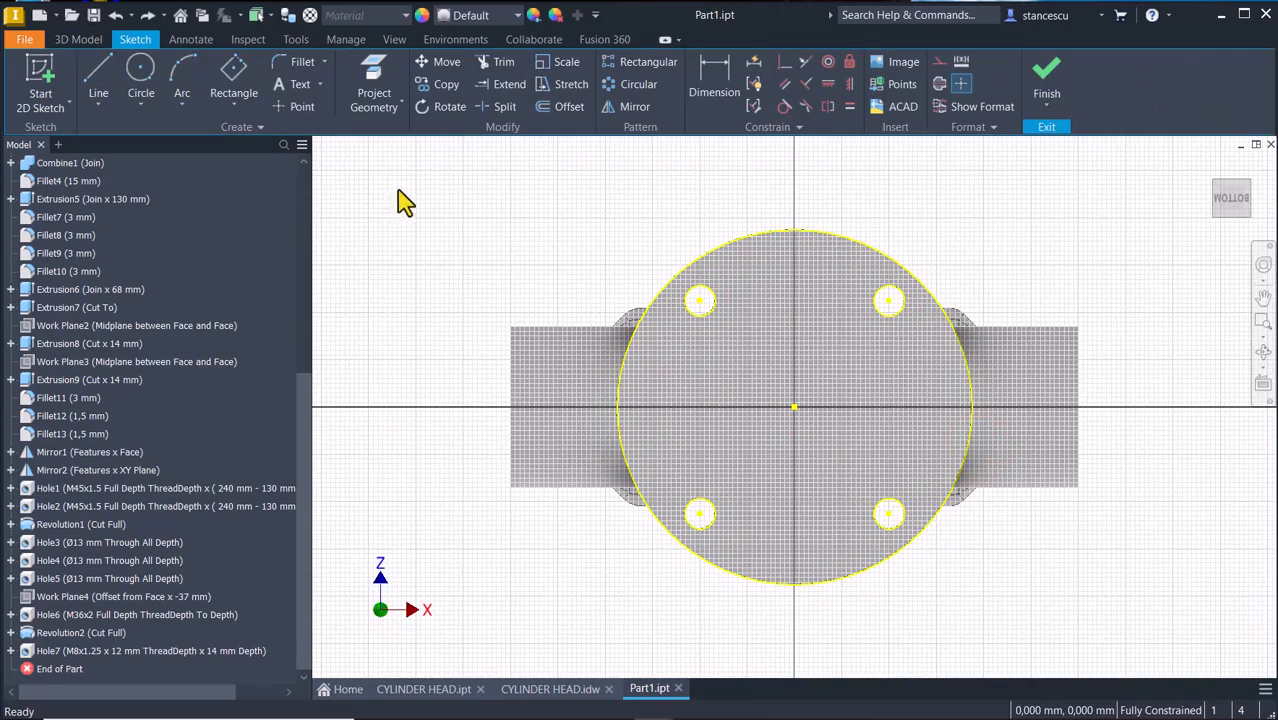
Sketch a vertical centre-point slot outside the base, with a centre-to-end distance of 12*2 mm and a width of 12 mm.
left_click(247, 111)
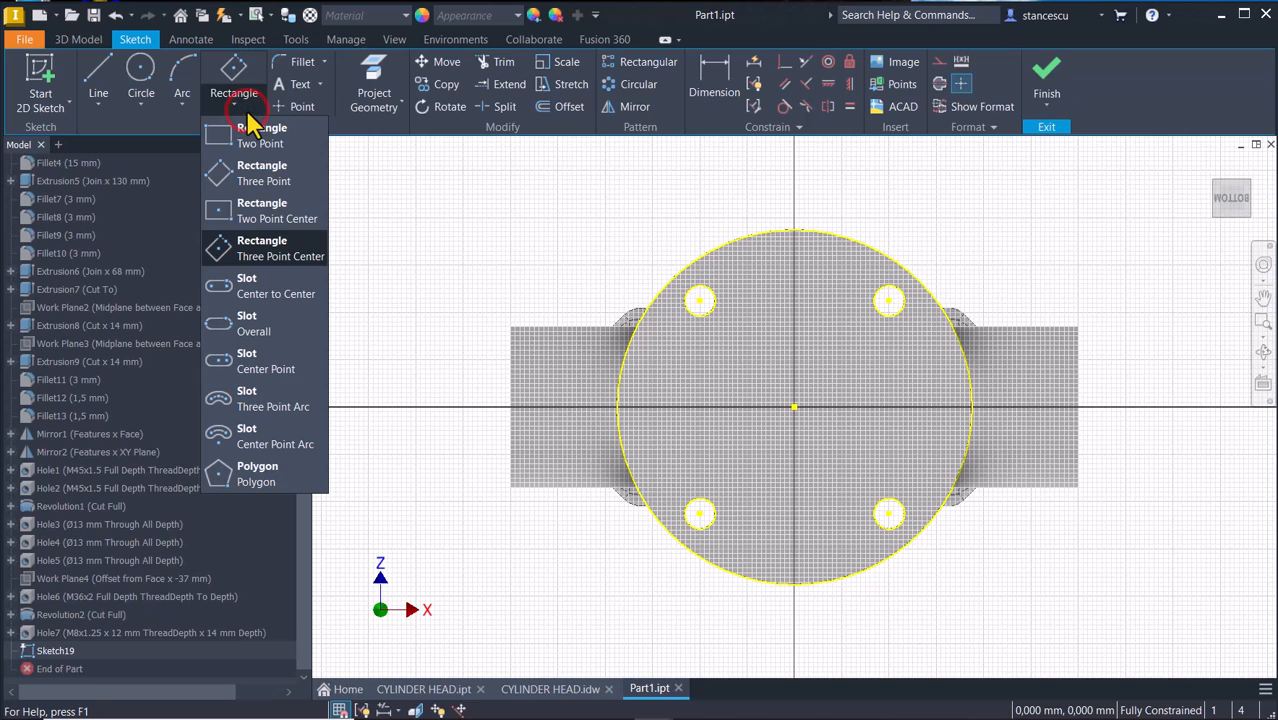
left_click(257, 355)
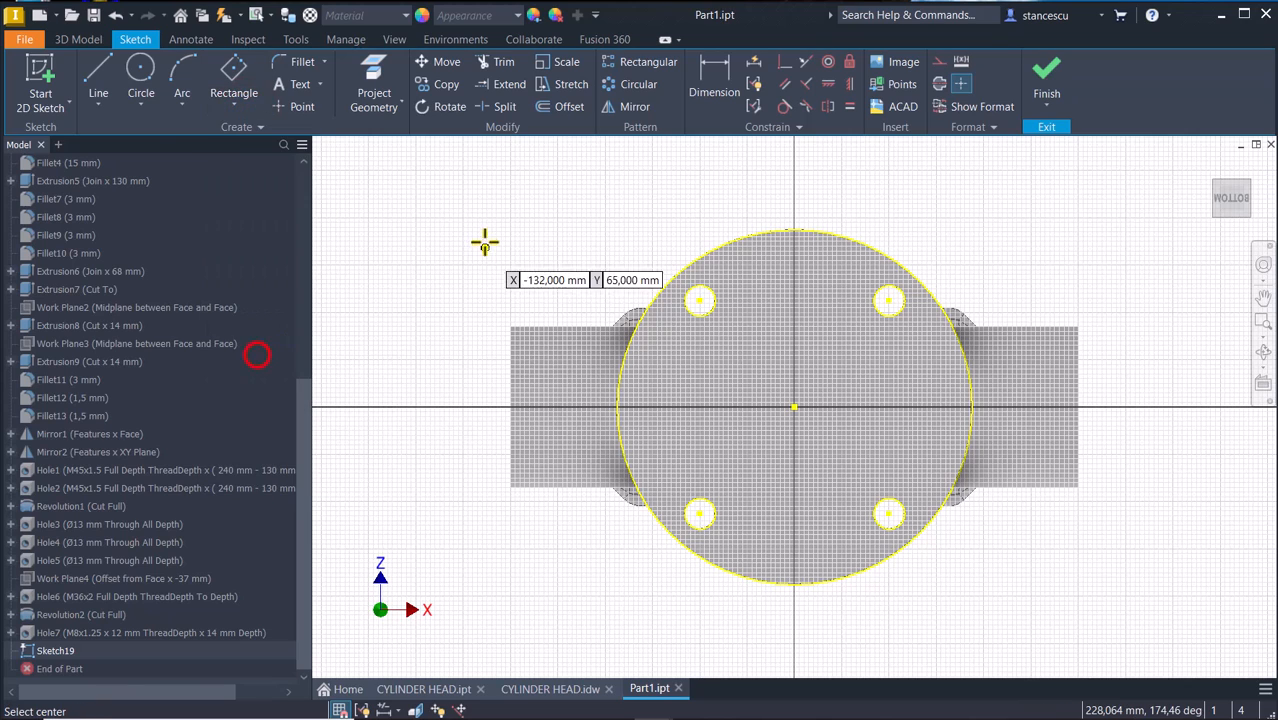
left_click(421, 236)
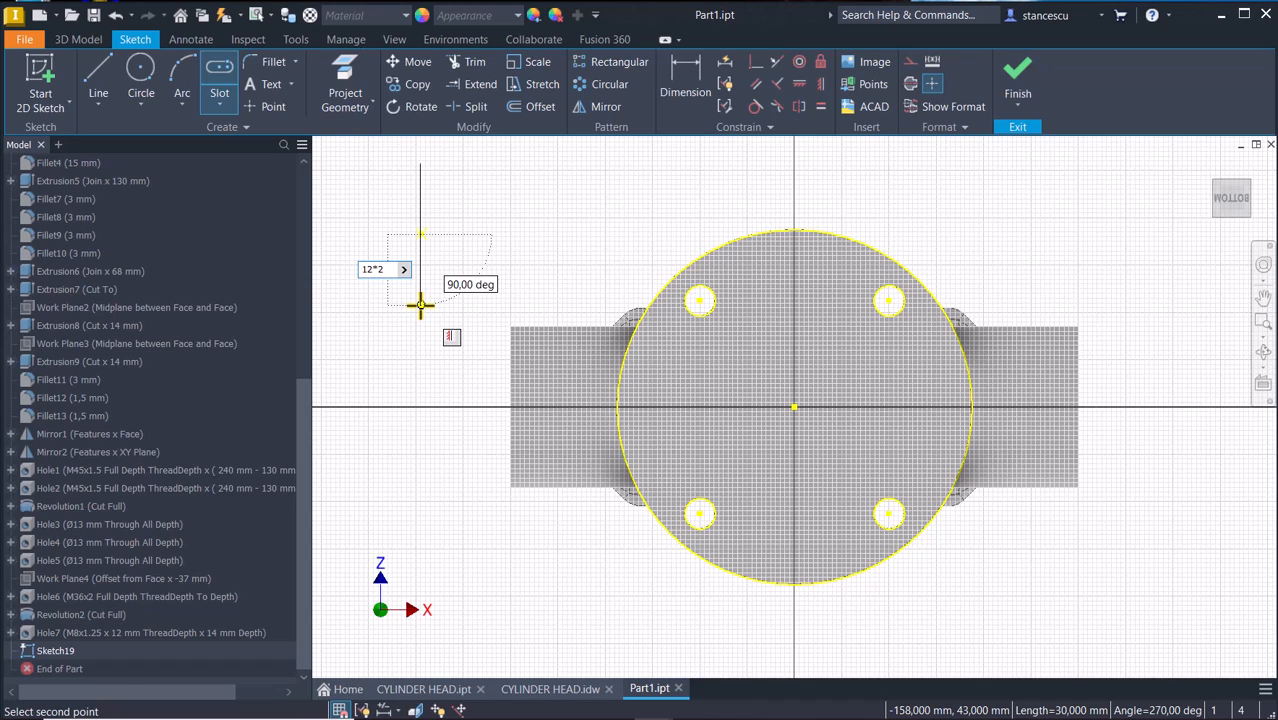
type("12*2")
key("Return")
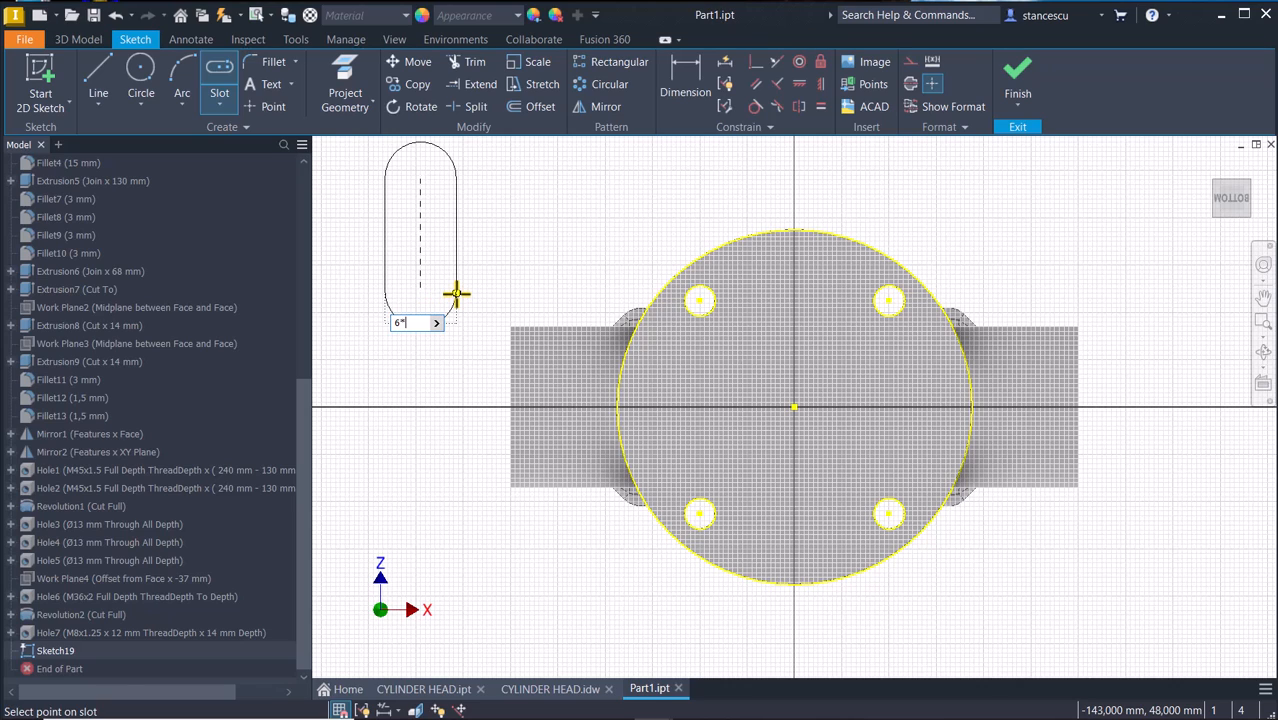
key("Return")
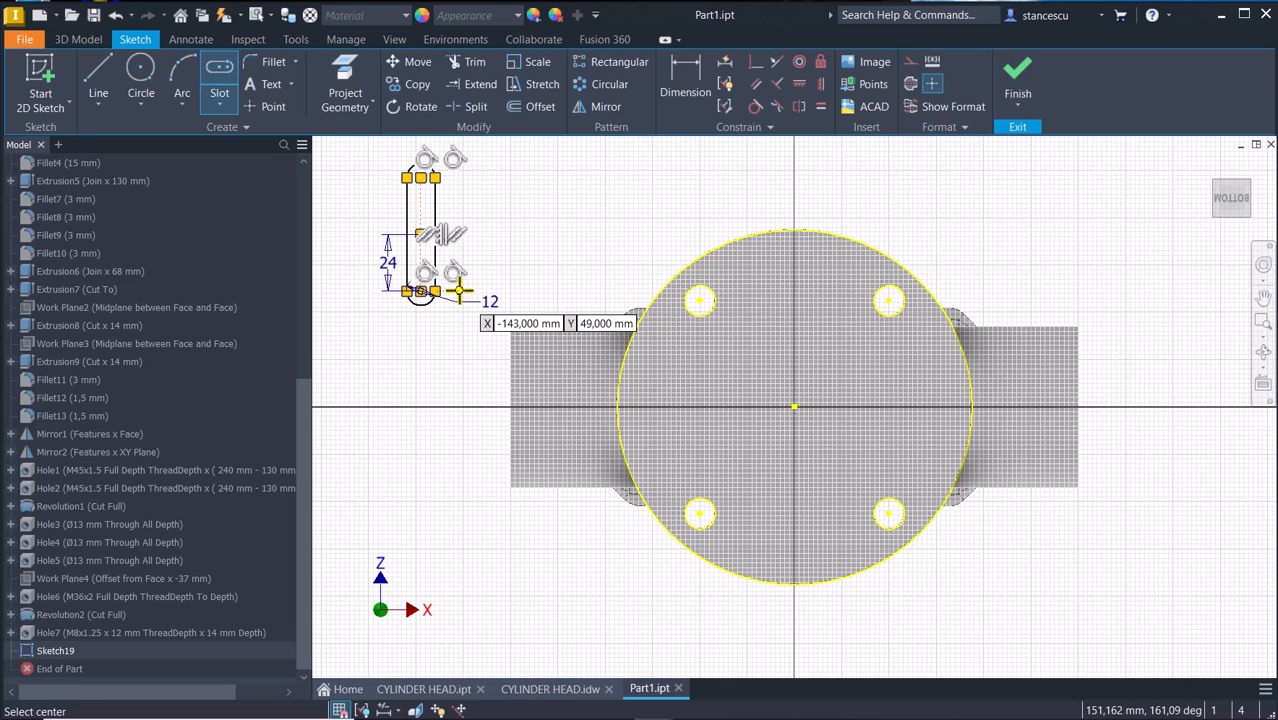
key("Escape")
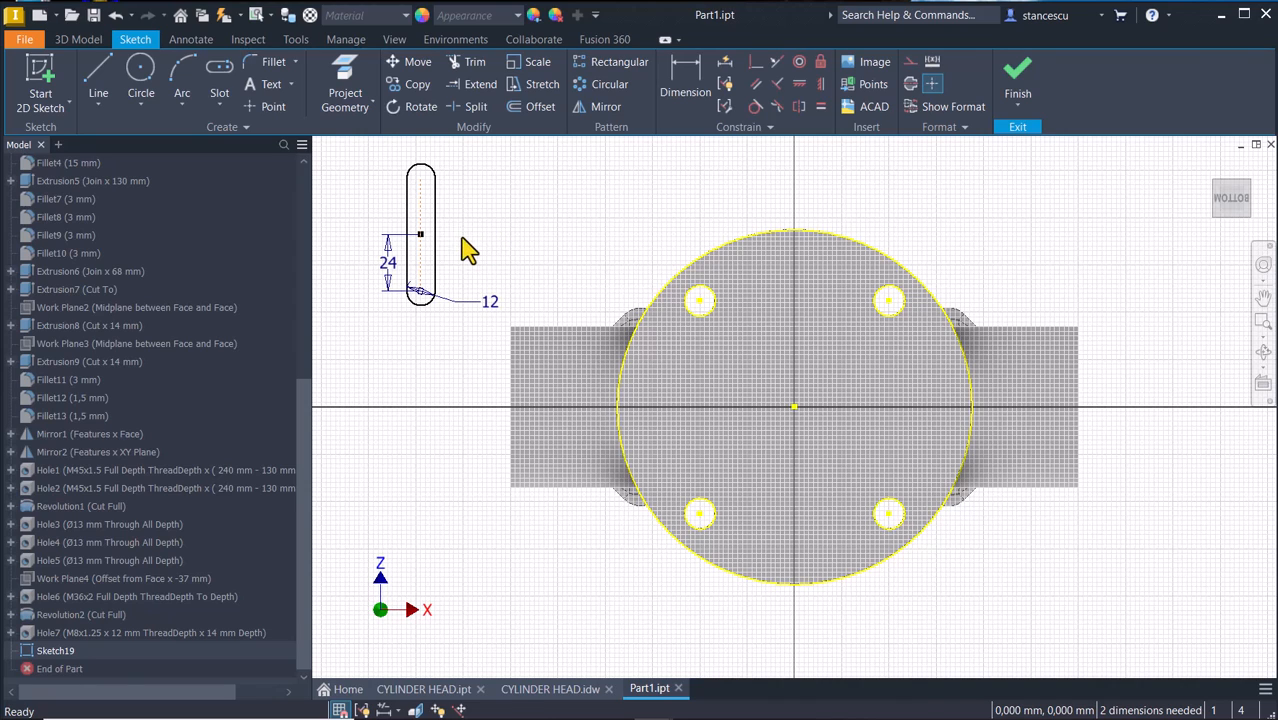
Set the slot's centre-to-end distance to 12 mm and make its centre coincident with the base's centre point.
double_click(390, 264)
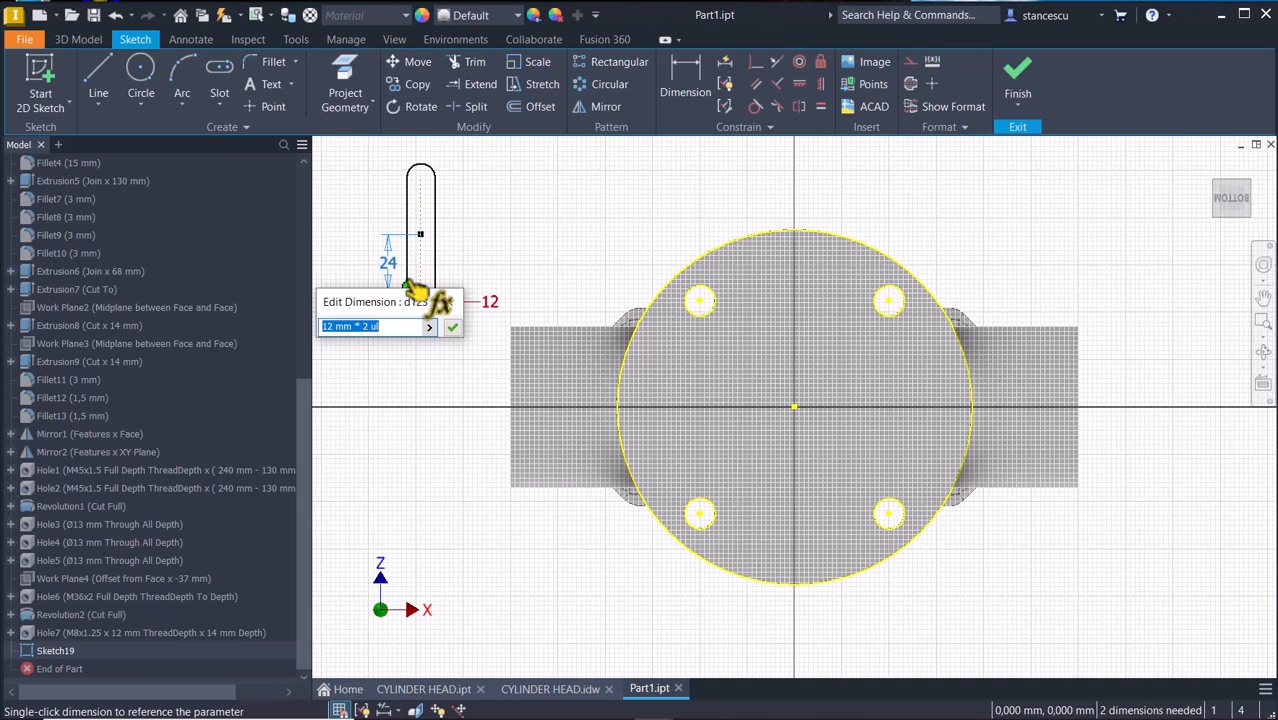
key("Return")
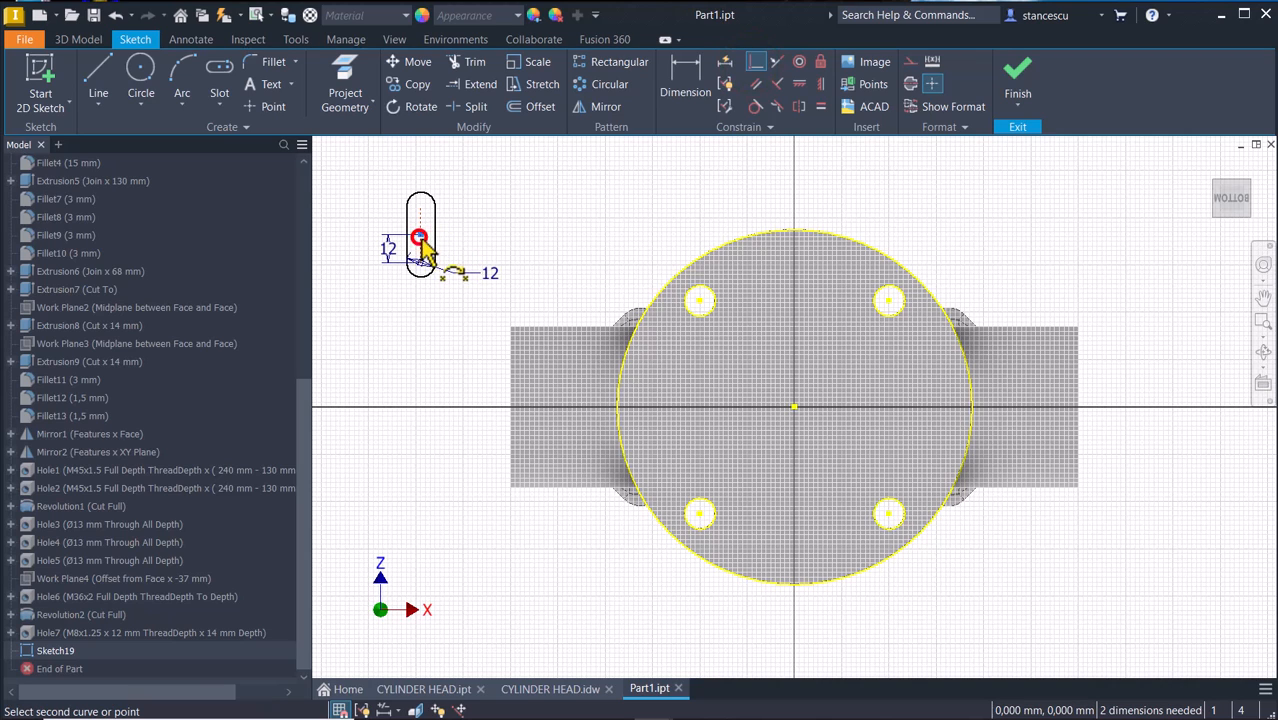
left_click(793, 409)
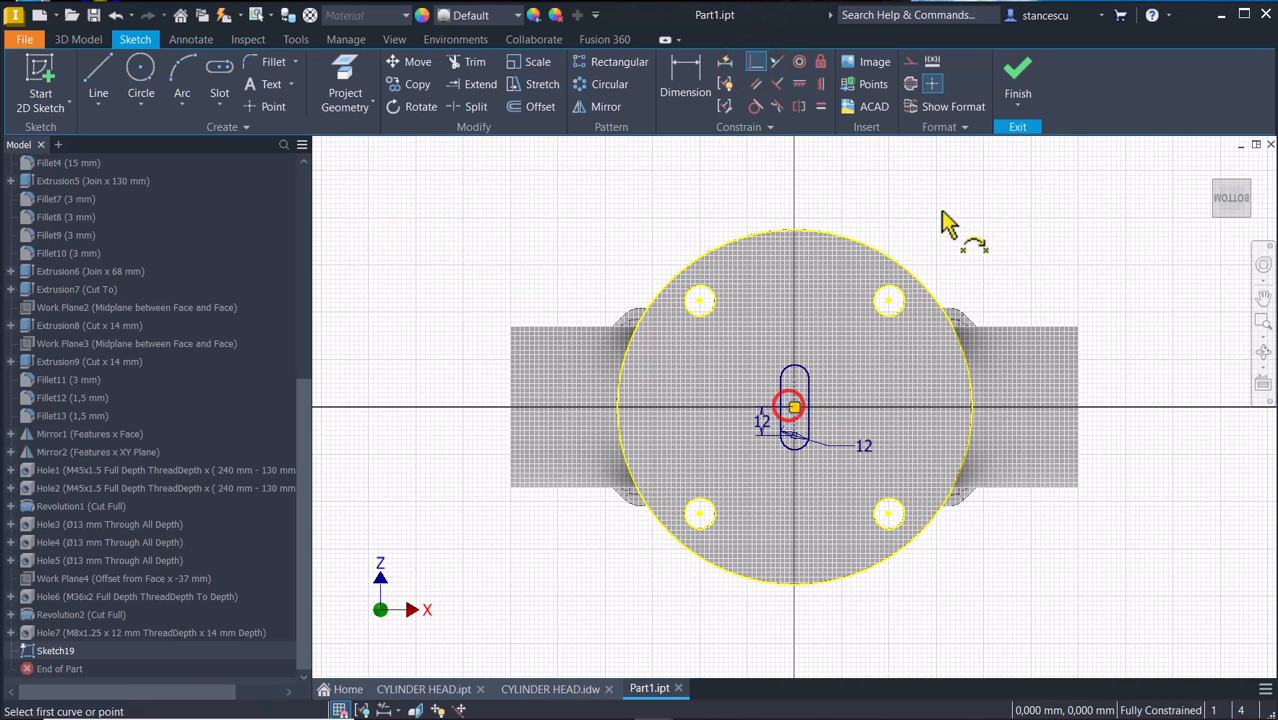
Finish the slot sketch and extrude its profile as a cut from the base's bottom face up to Work Plane4.
left_click(1018, 90)
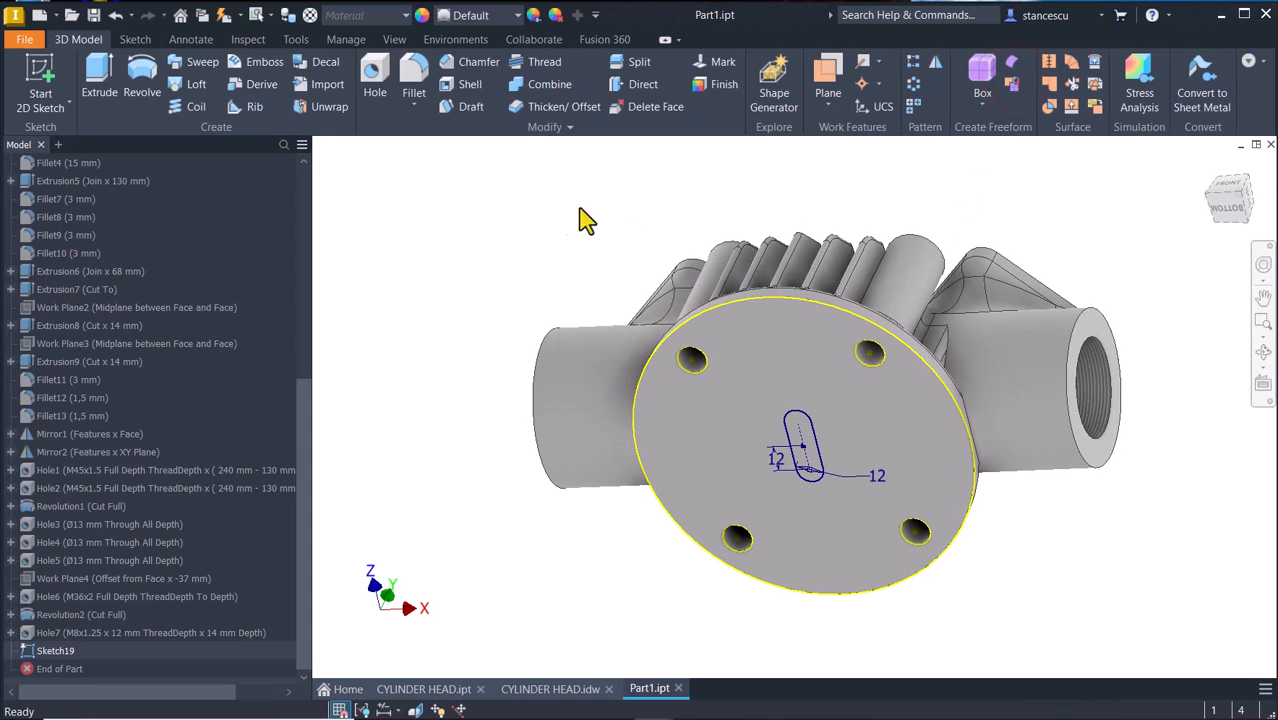
left_click(99, 75)
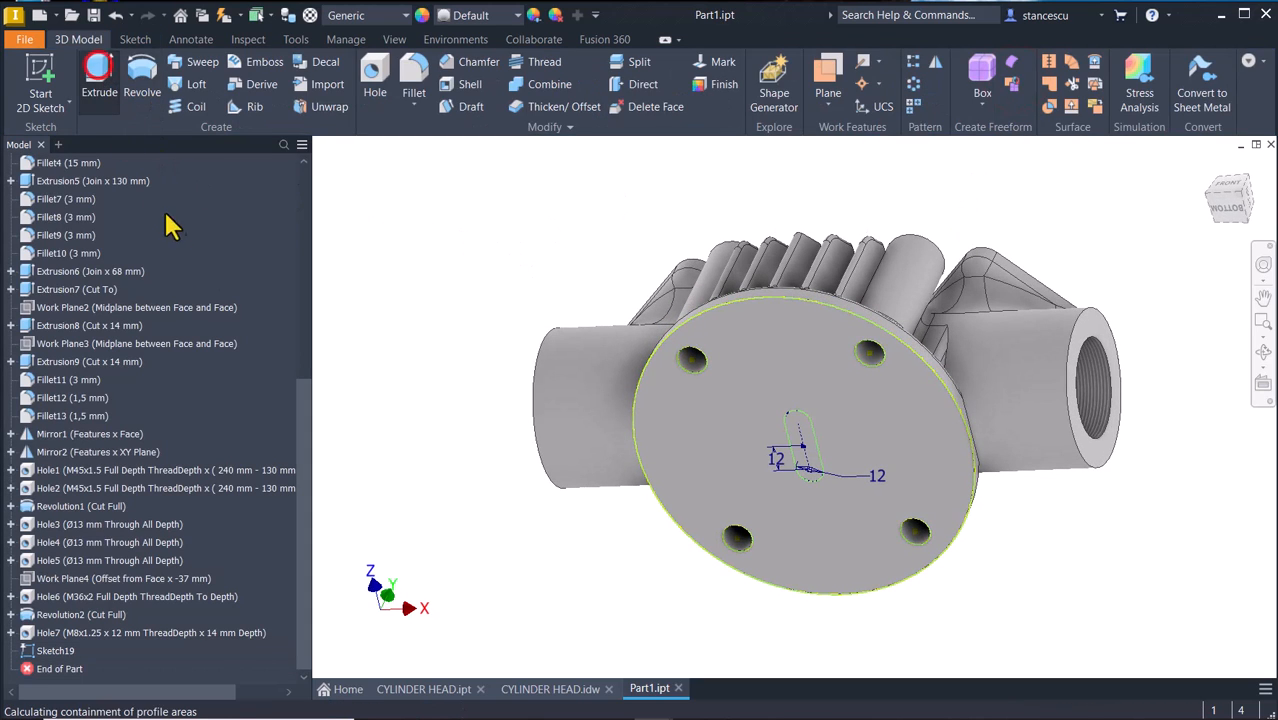
left_click(798, 440)
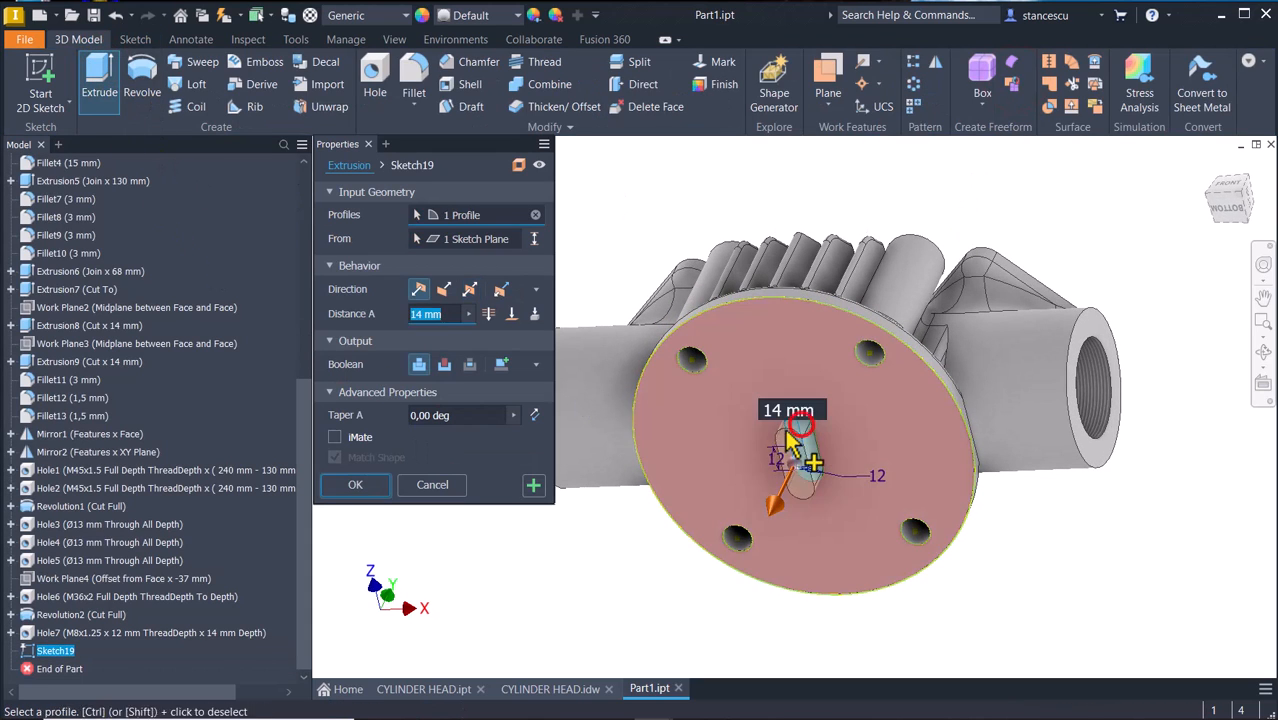
left_click(444, 364)
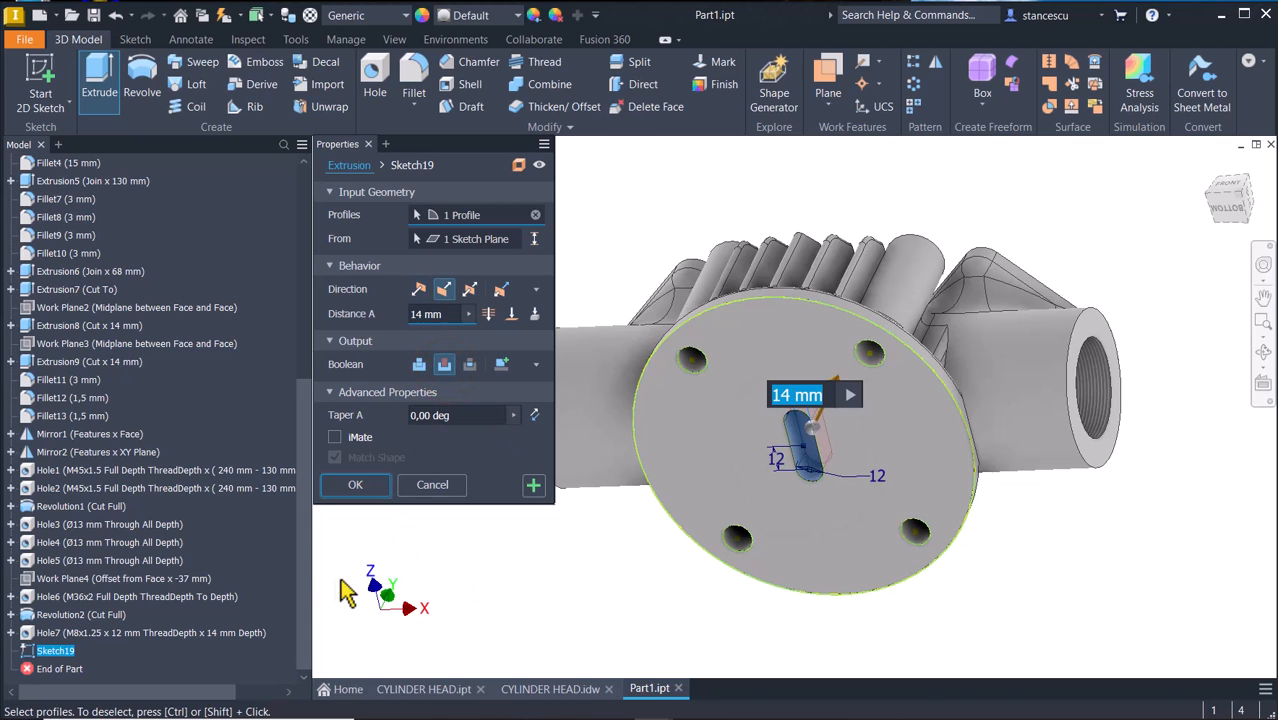
left_click(81, 582)
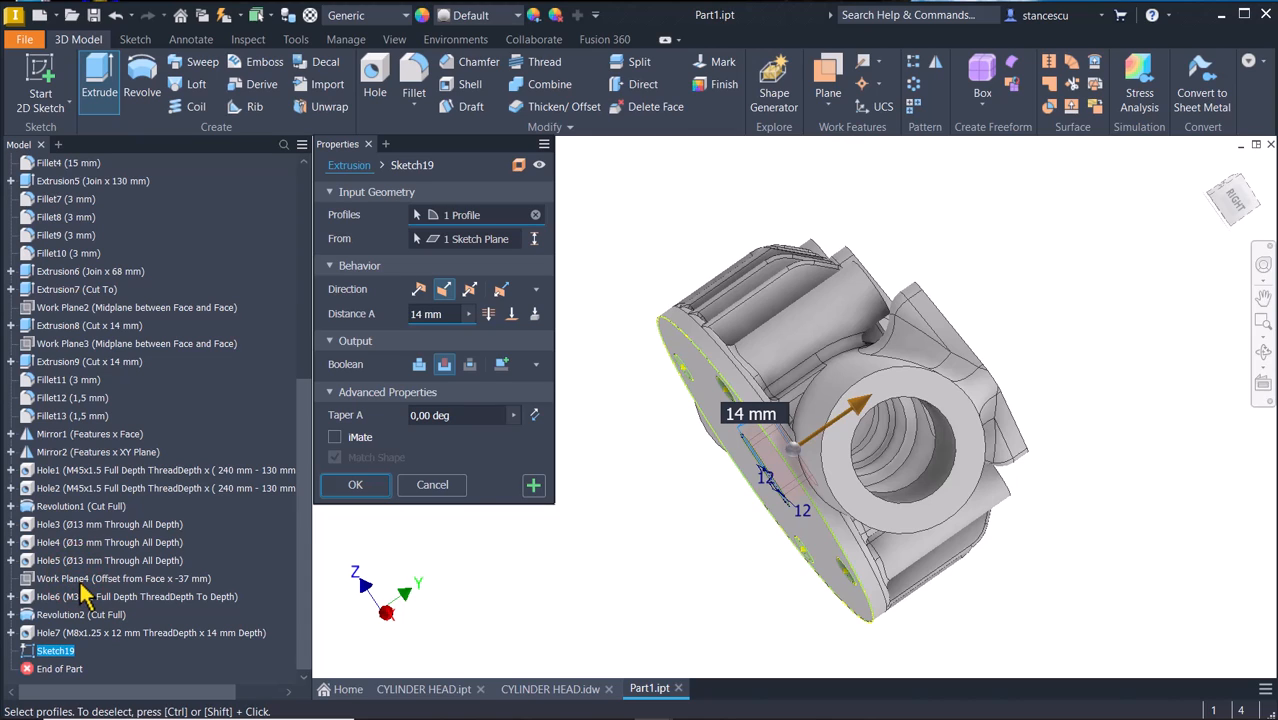
left_click(511, 314)
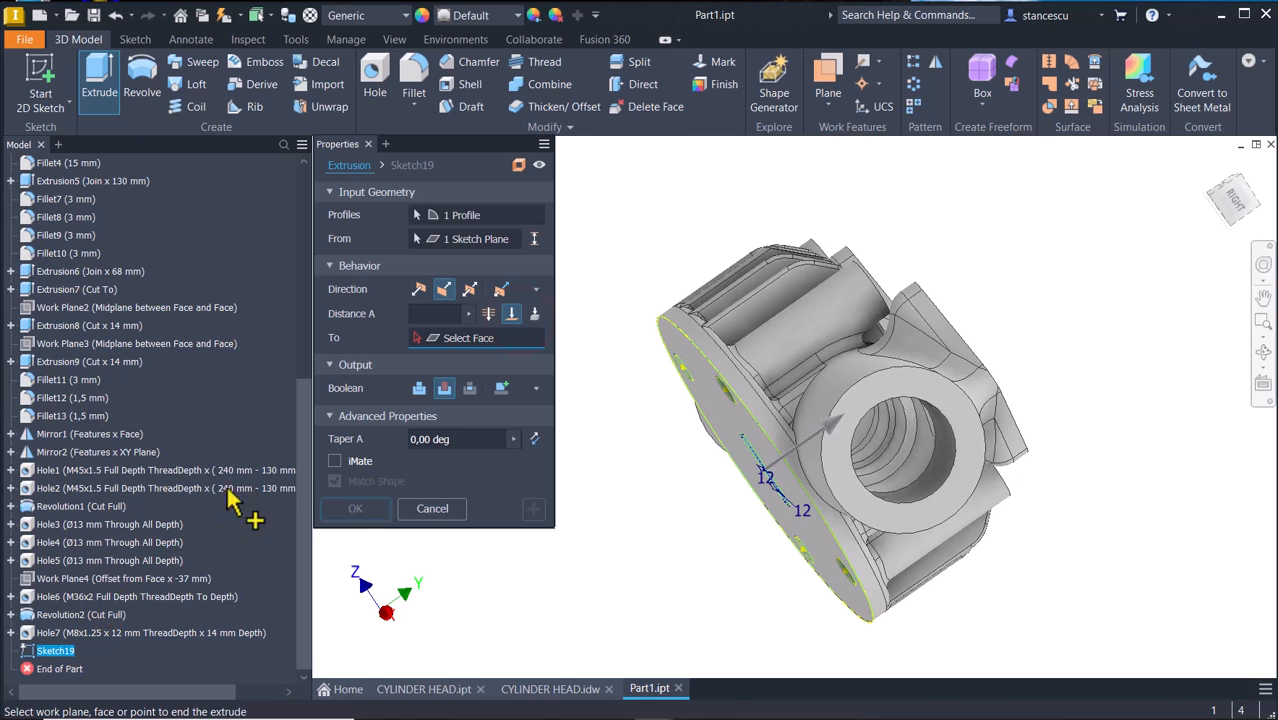
left_click(104, 580)
middle_click_drag(985, 468, 881, 489, "shift")
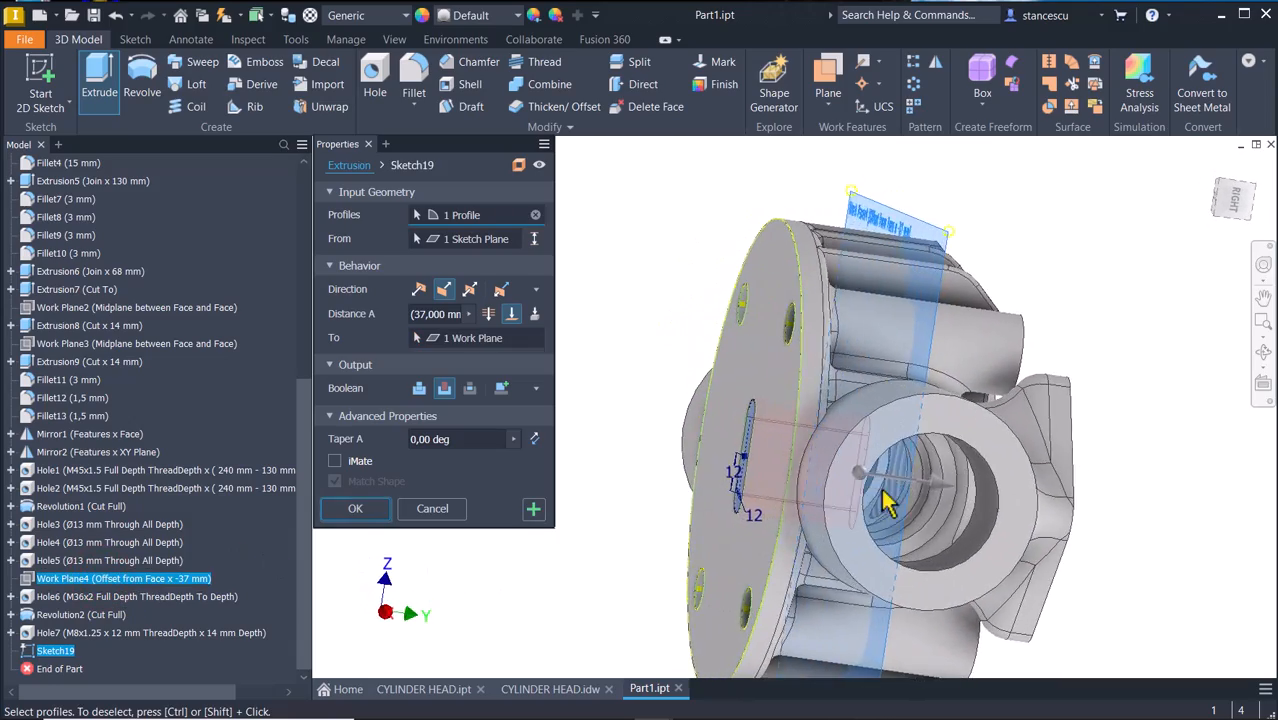
left_click(357, 510)
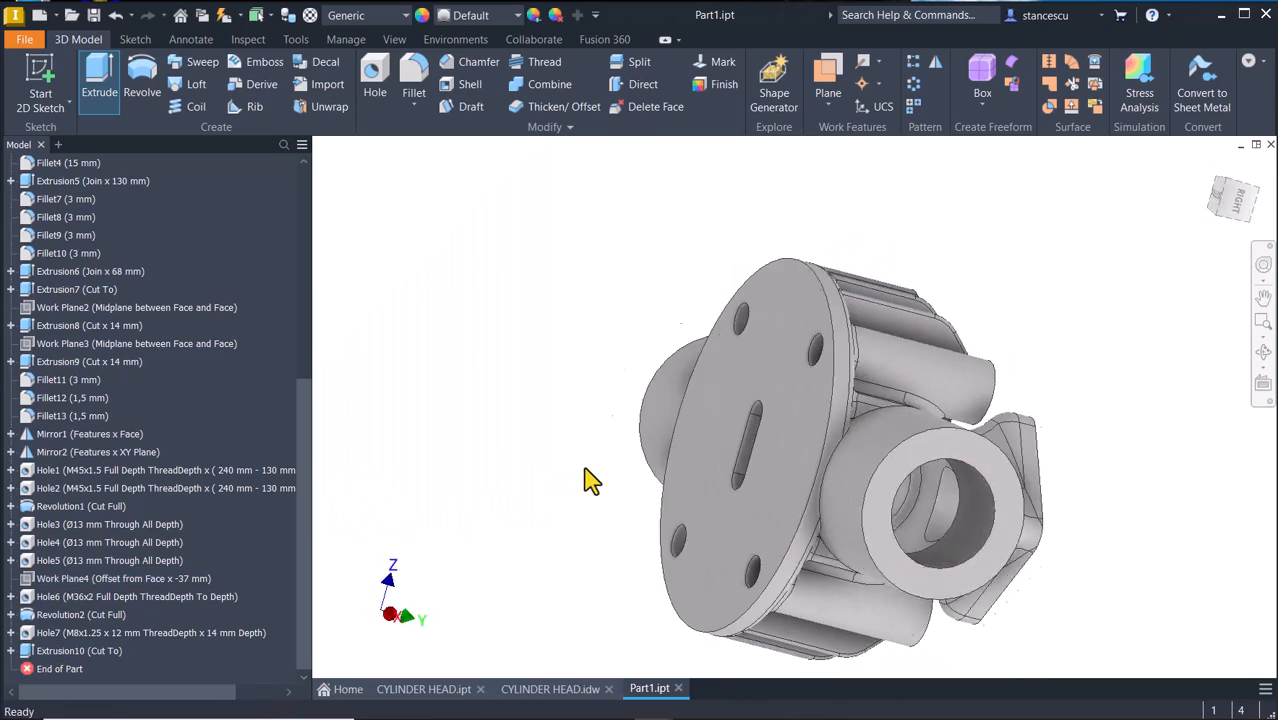
Chamfer the left flange's threaded hole, both side port openings and the four bolt bosses' top hole edges by 1,5 mm.
key("F6")
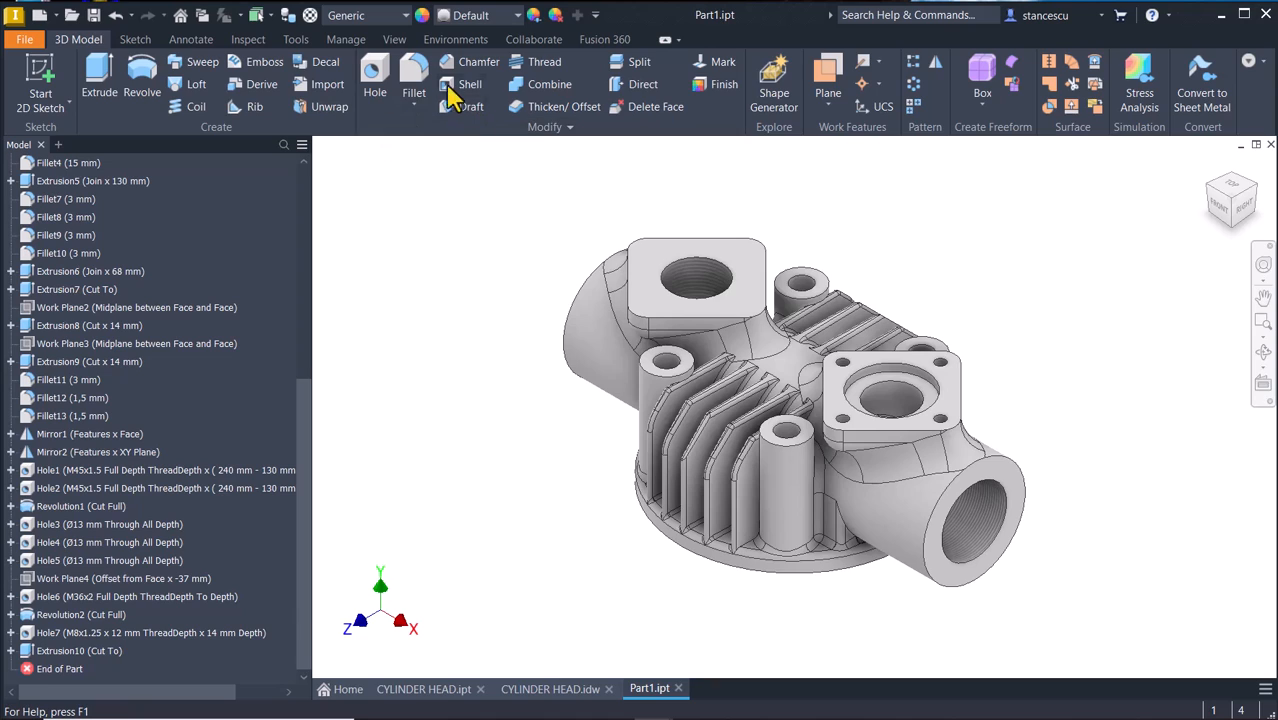
left_click(722, 268)
left_click(758, 254)
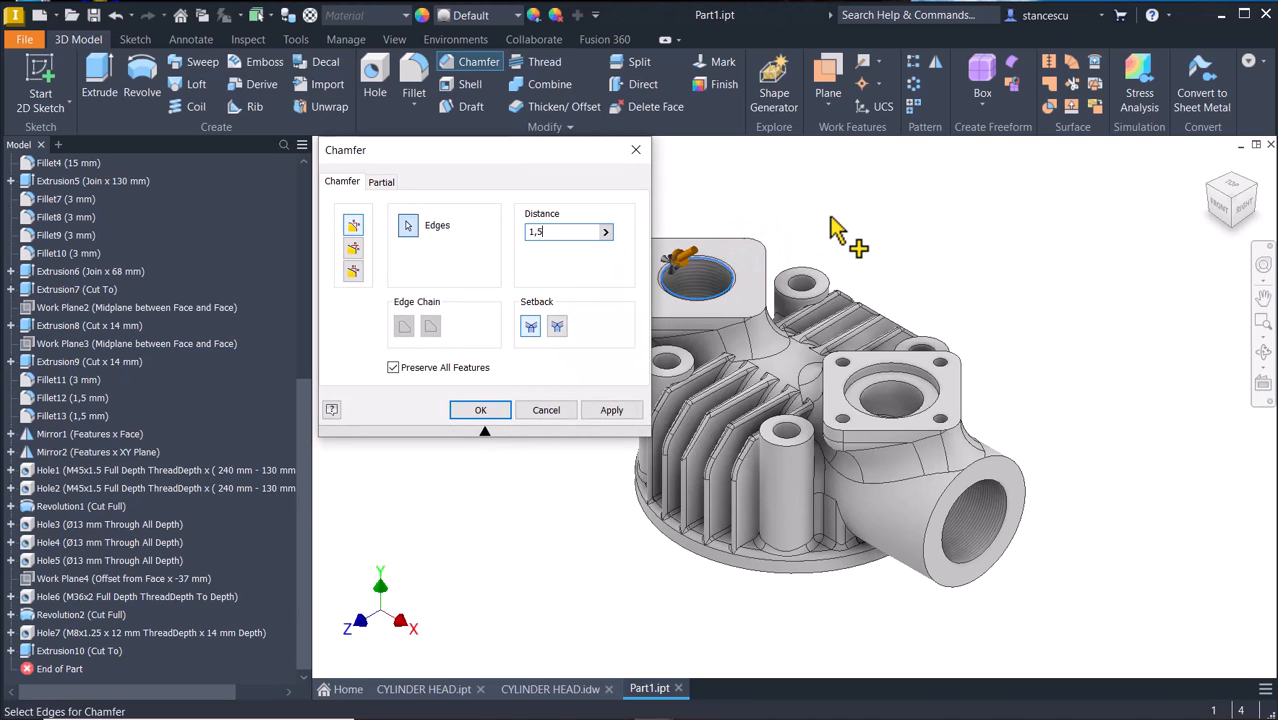
left_click(997, 490)
left_click(799, 435)
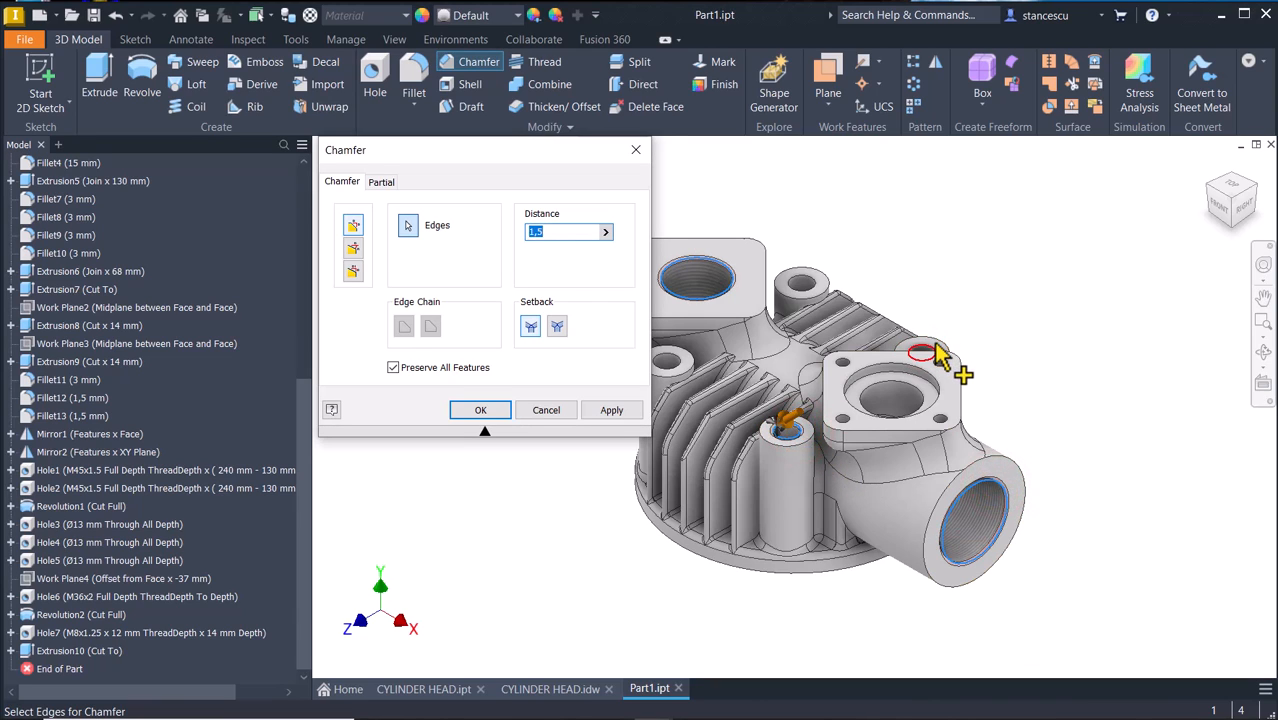
left_click(935, 353)
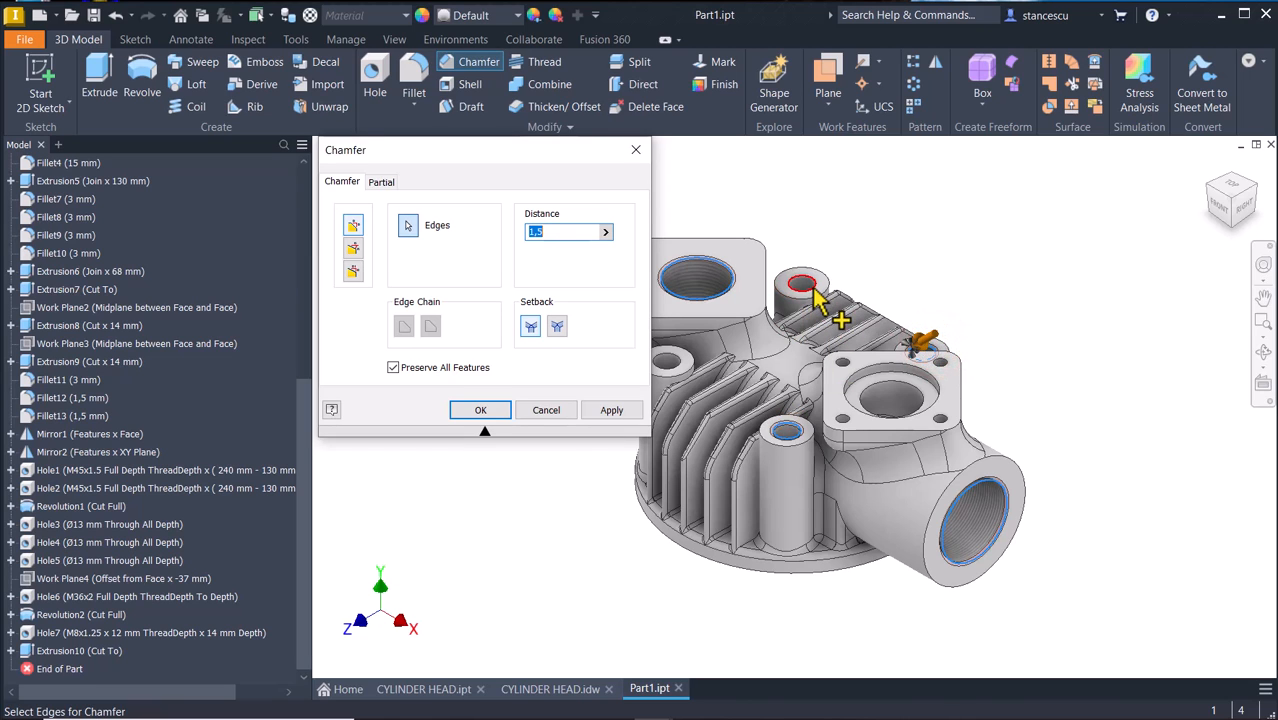
left_click(684, 350)
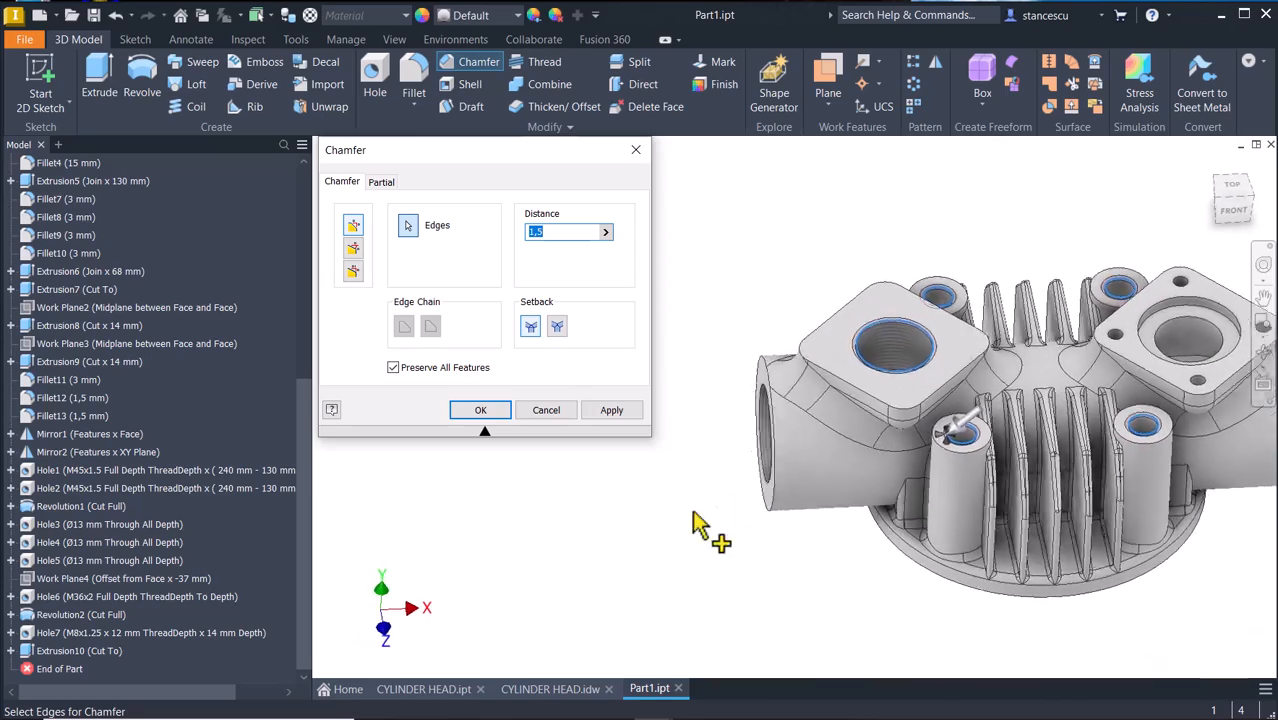
left_click(650, 545)
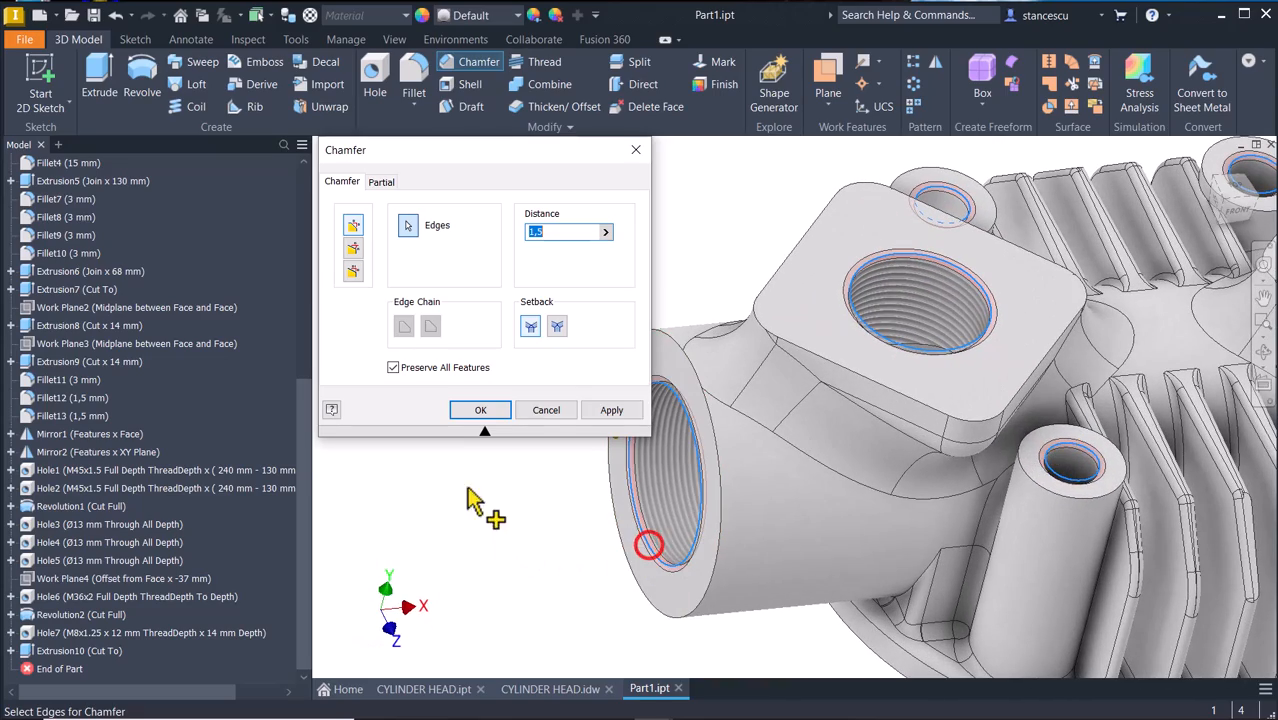
left_click(480, 410)
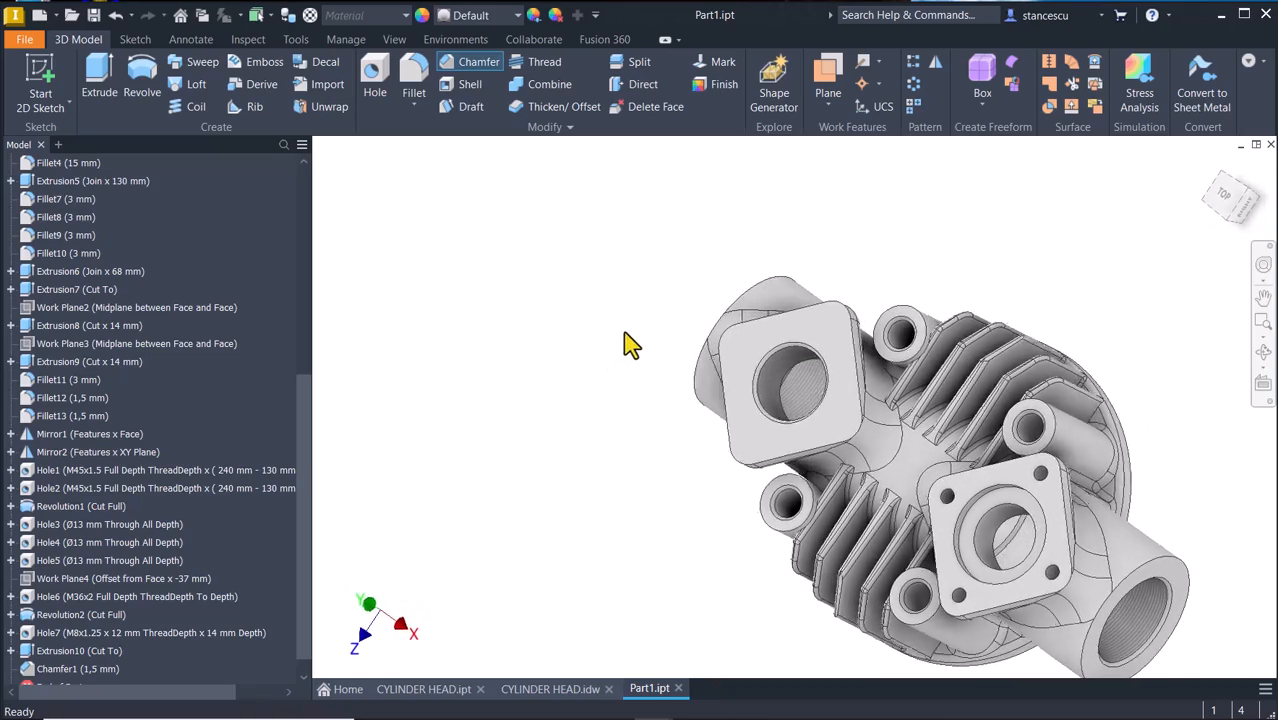
Check the chamfer callouts in the CYLINDER HEAD drawing, and chamfer the right flange's four M8 holes by 1 mm in Part1.
left_click(552, 689)
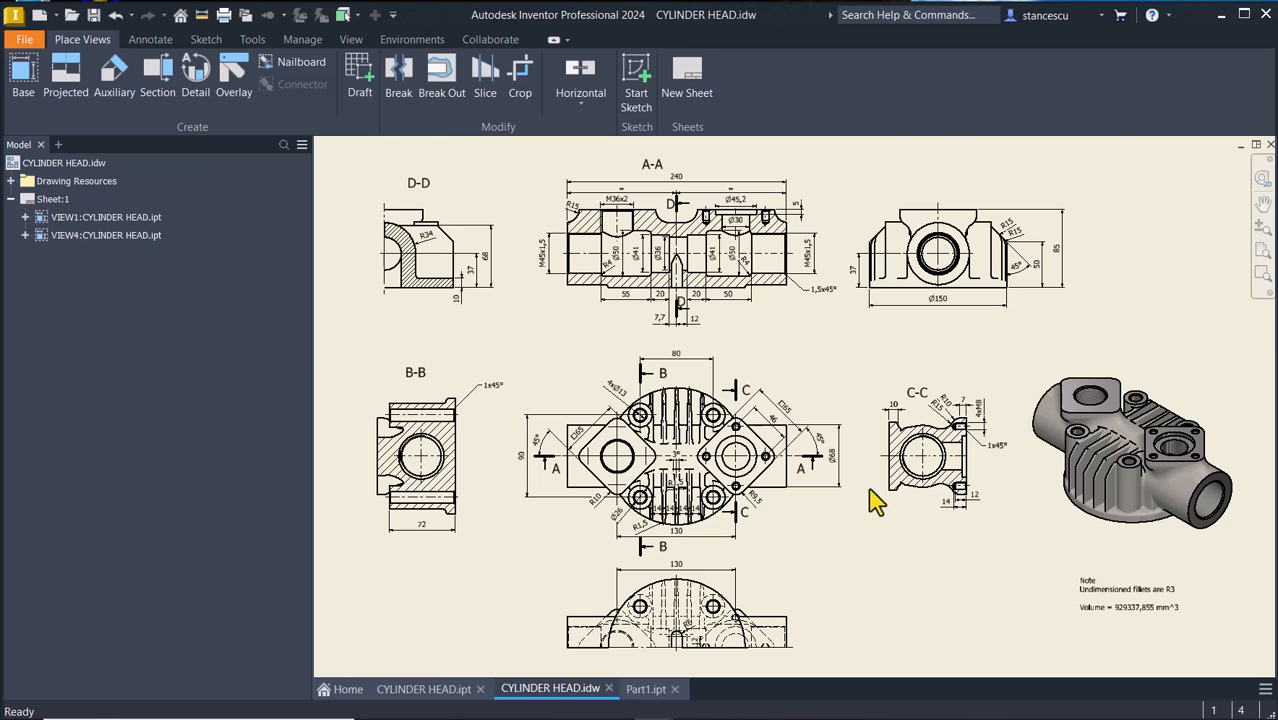
scroll(965, 455, "down", 3)
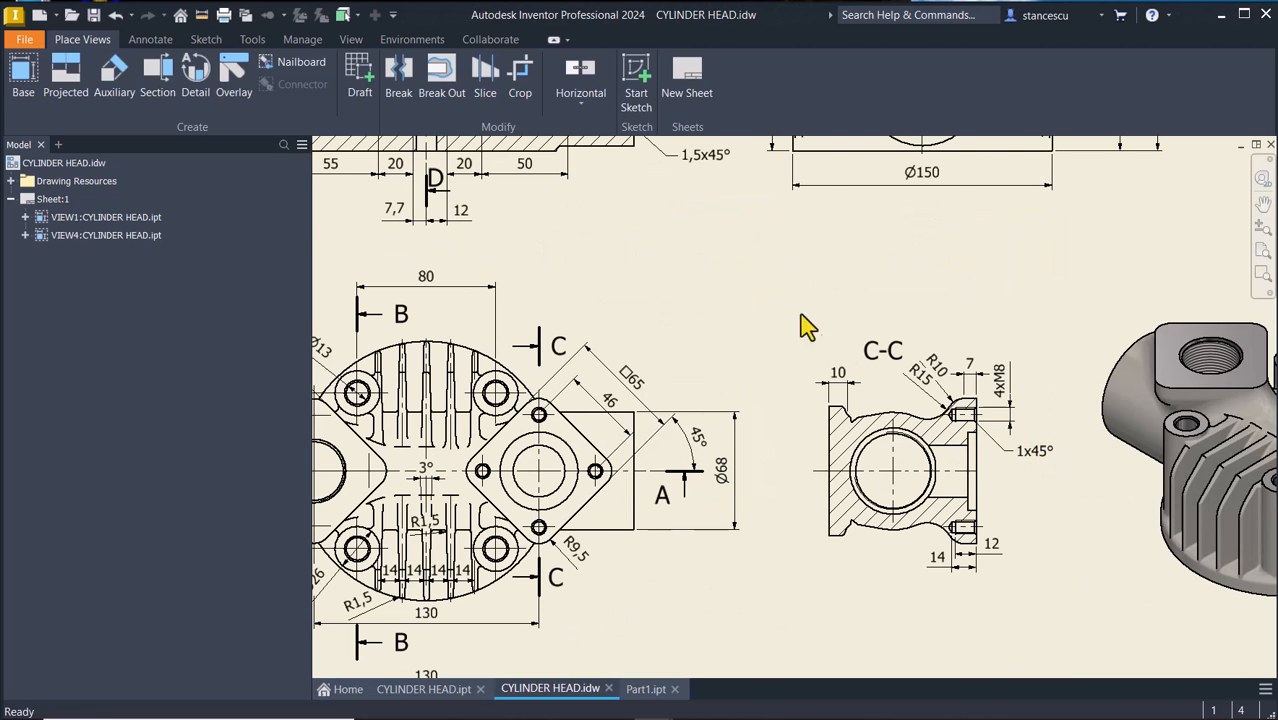
scroll(792, 300, "up", 3)
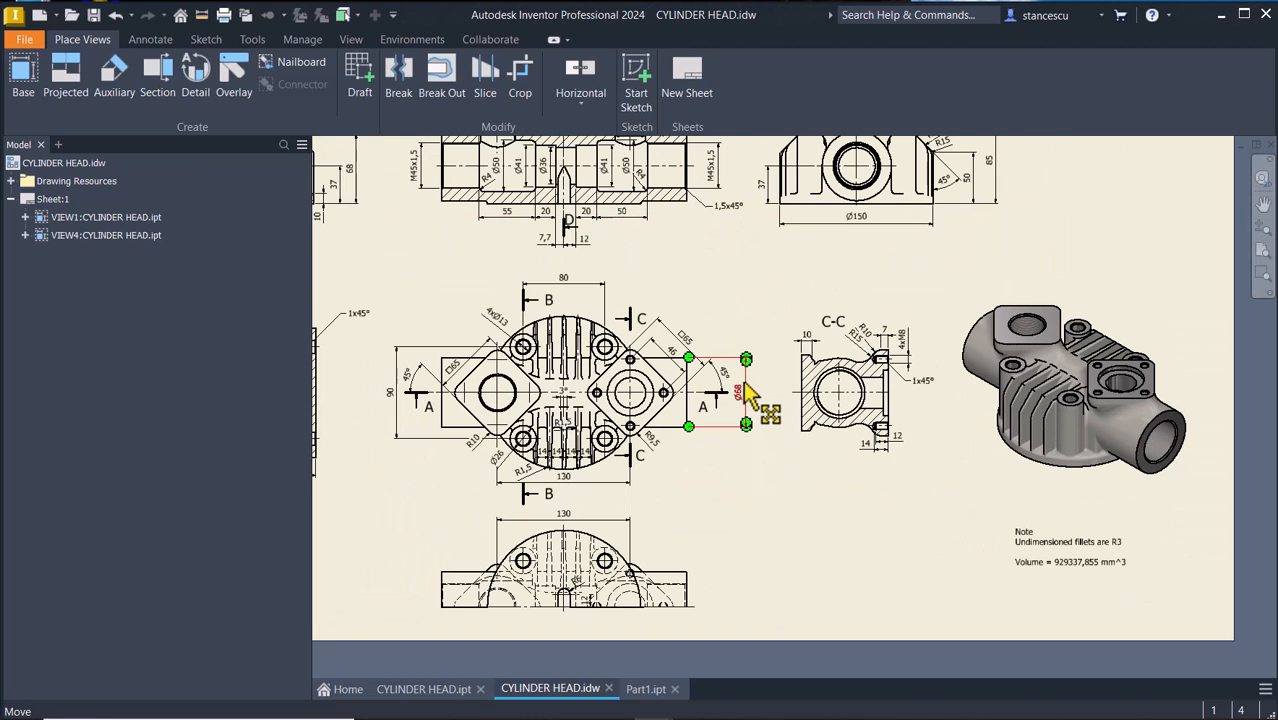
scroll(738, 391, "up", 2)
scroll(740, 428, "down", 3)
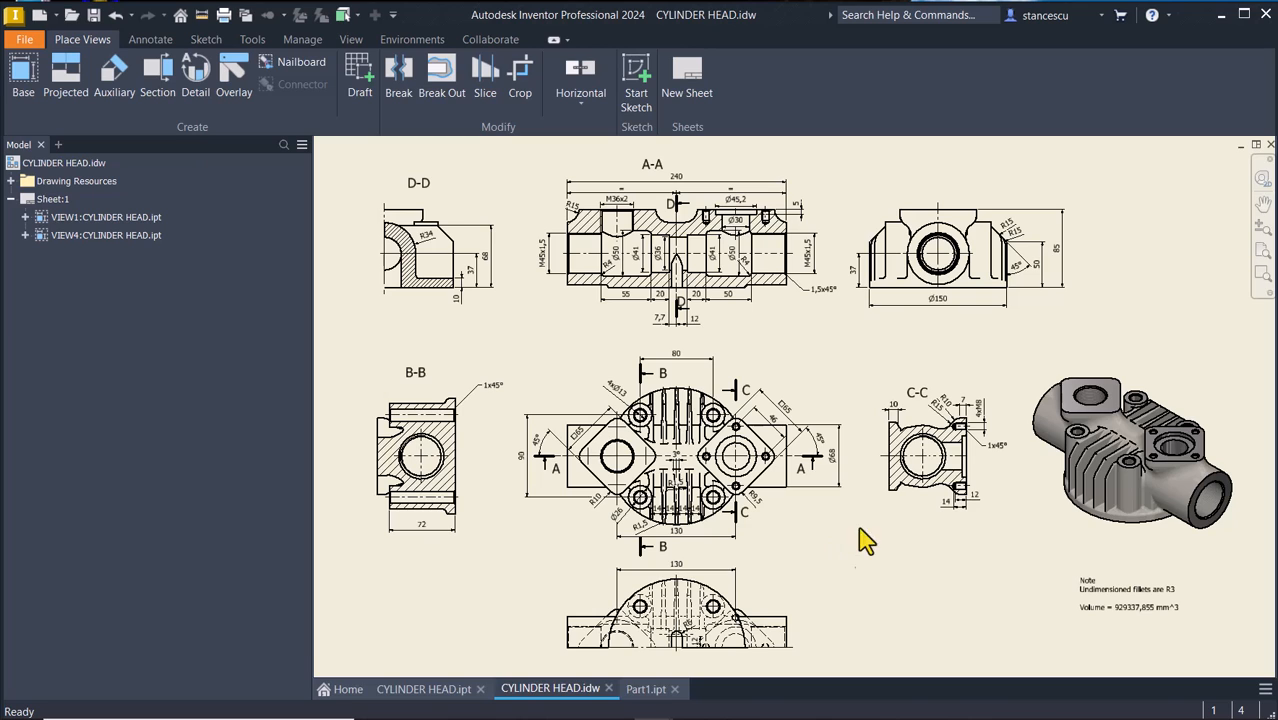
left_click(646, 689)
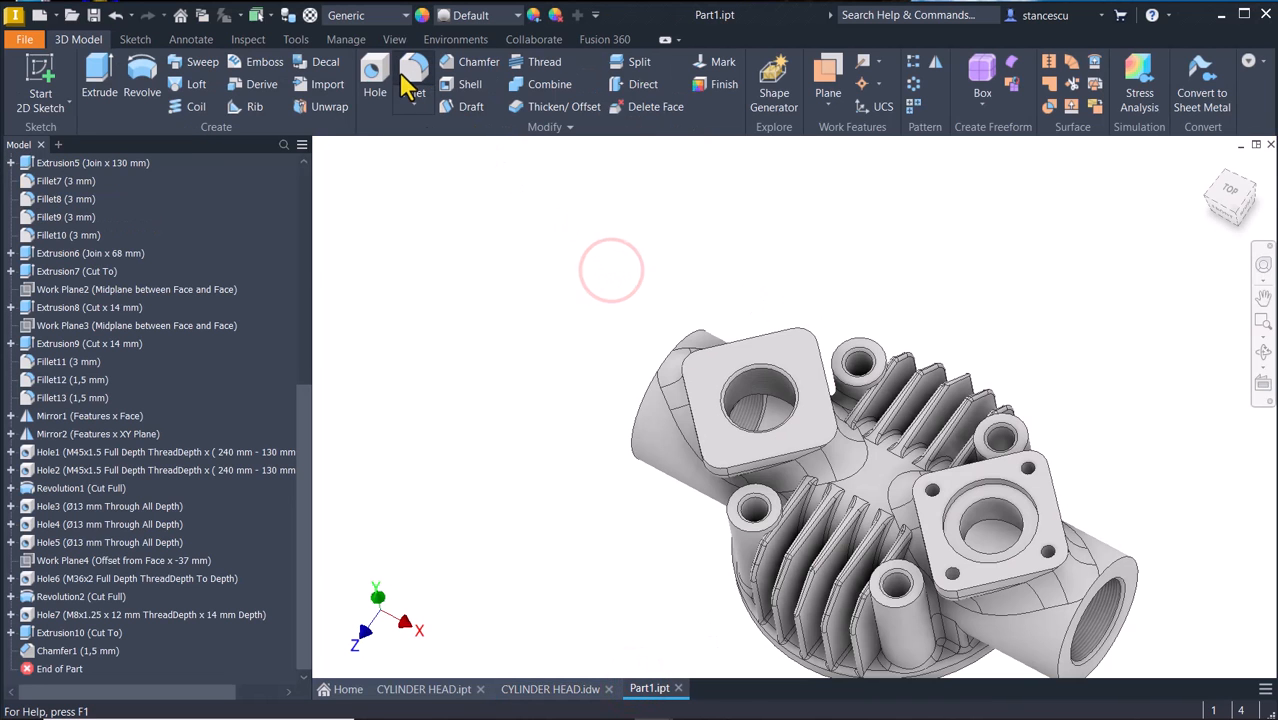
middle_click_drag(1068, 523, 1065, 465)
scroll(1060, 470, "up", 5)
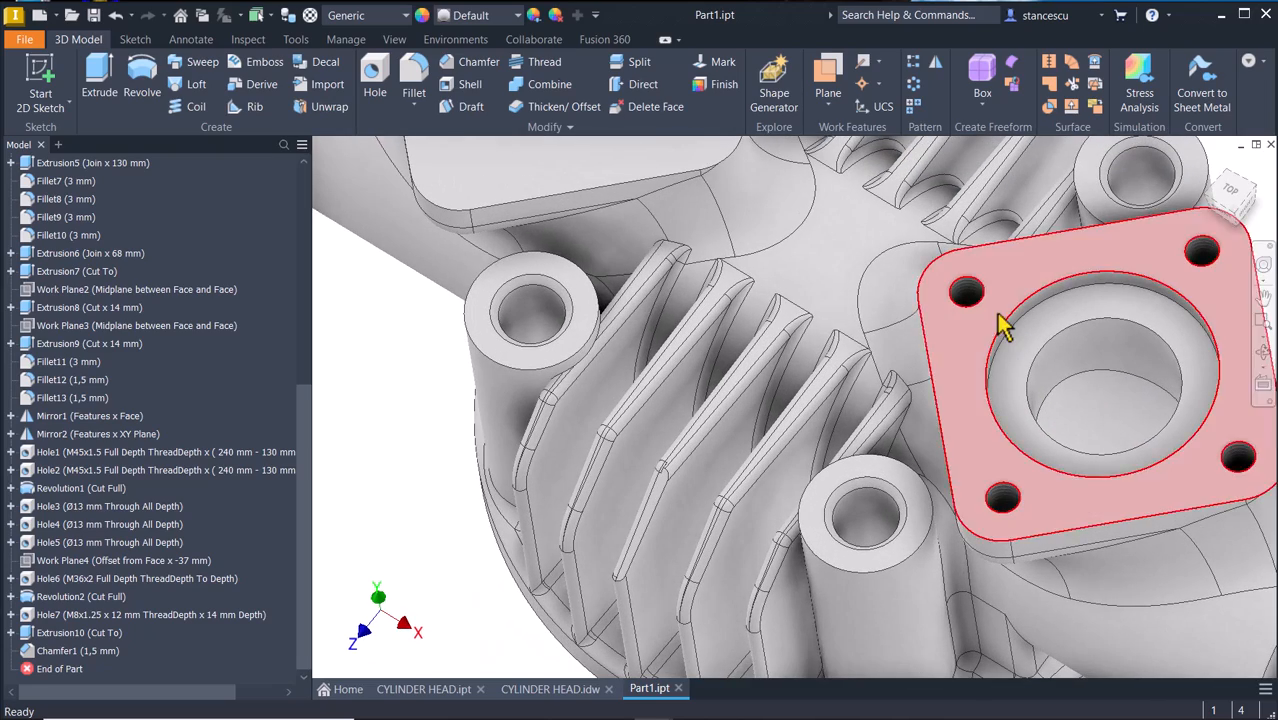
left_click(984, 290)
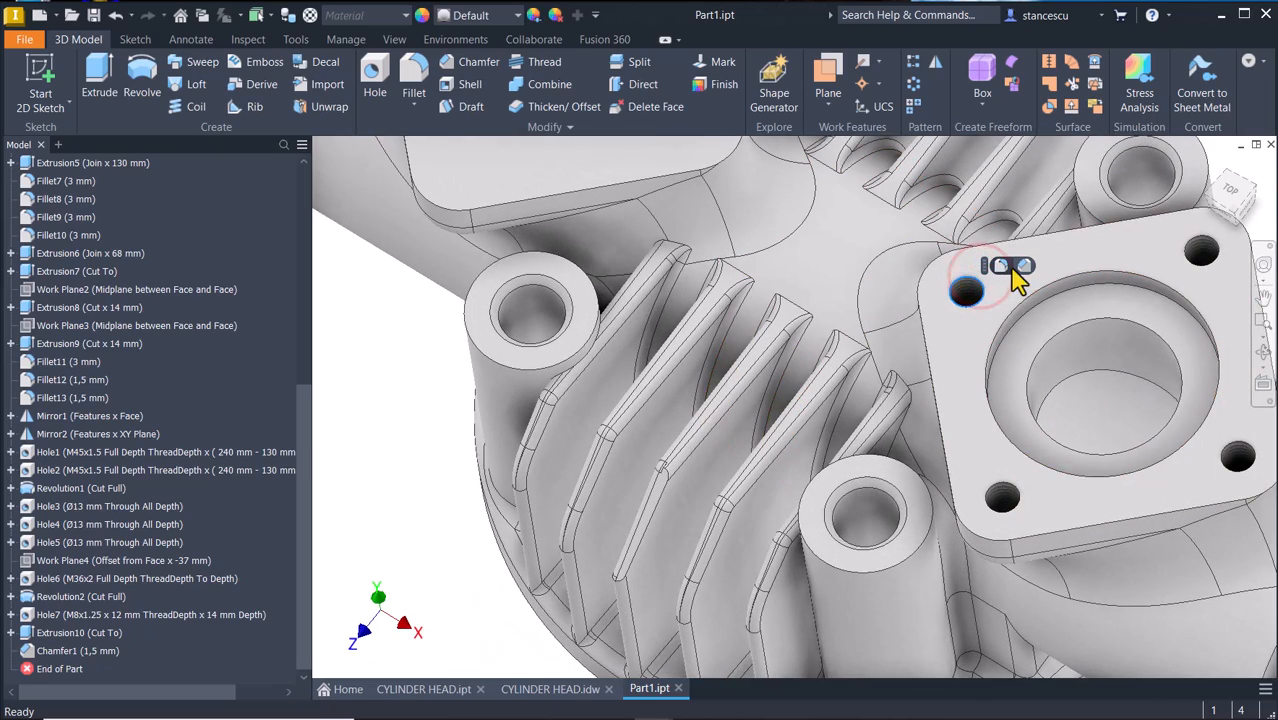
key("ctrl+shift+k")
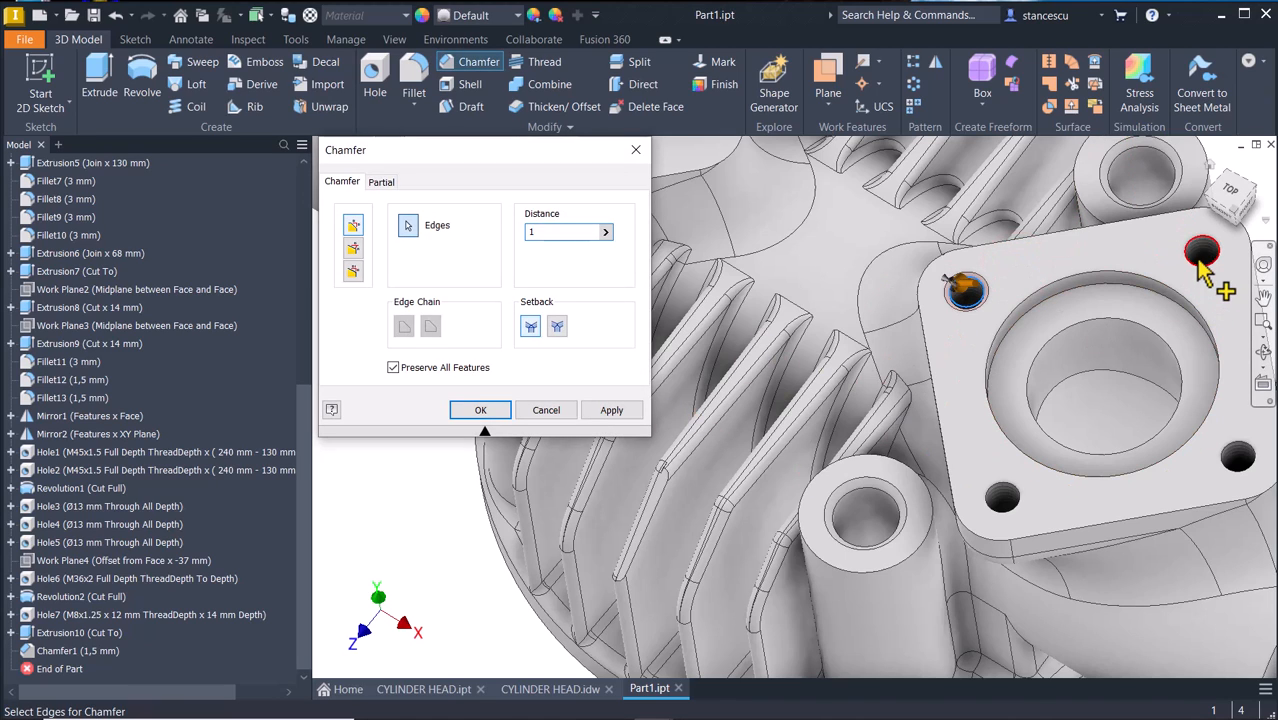
left_click(1200, 260)
left_click(989, 490)
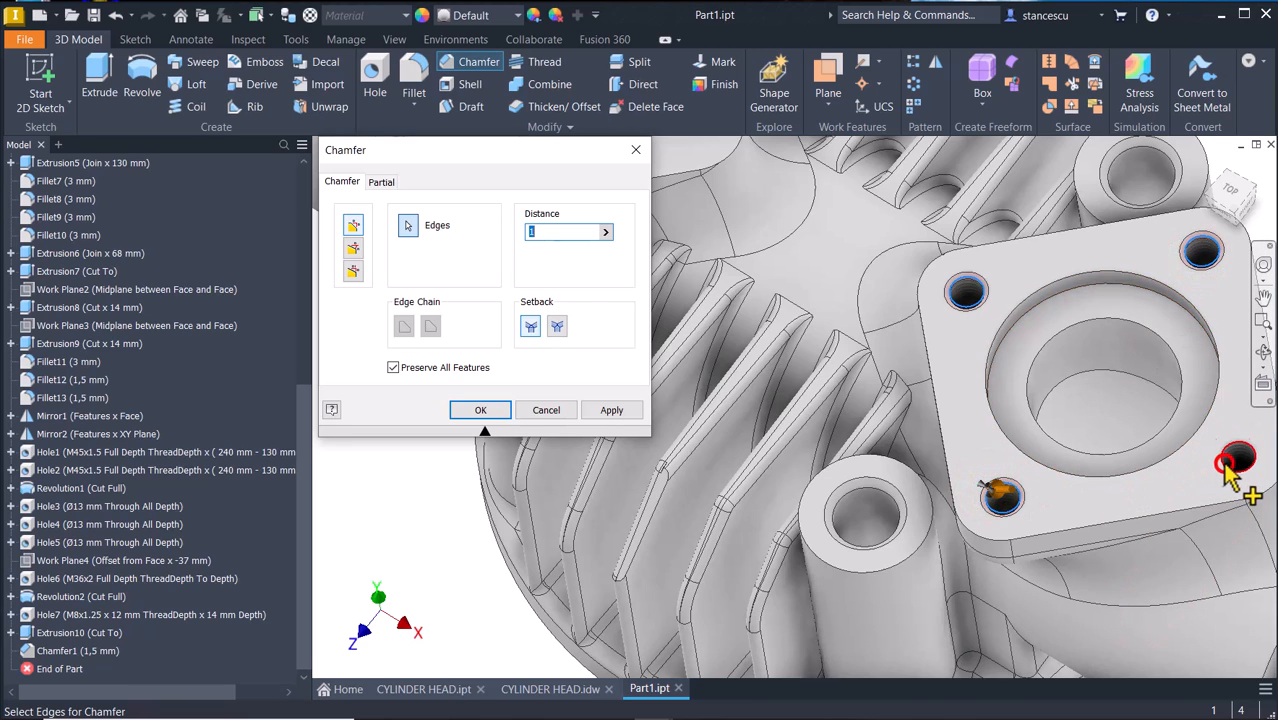
left_click(1225, 464)
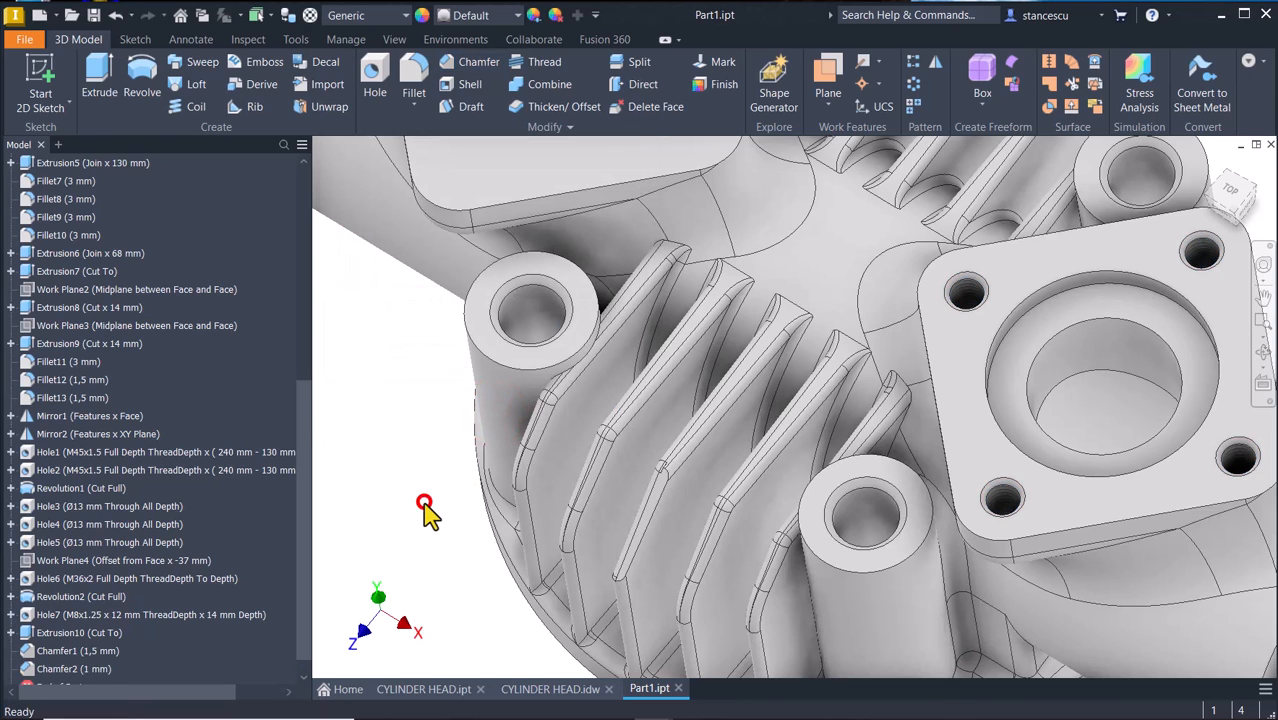
key("F6")
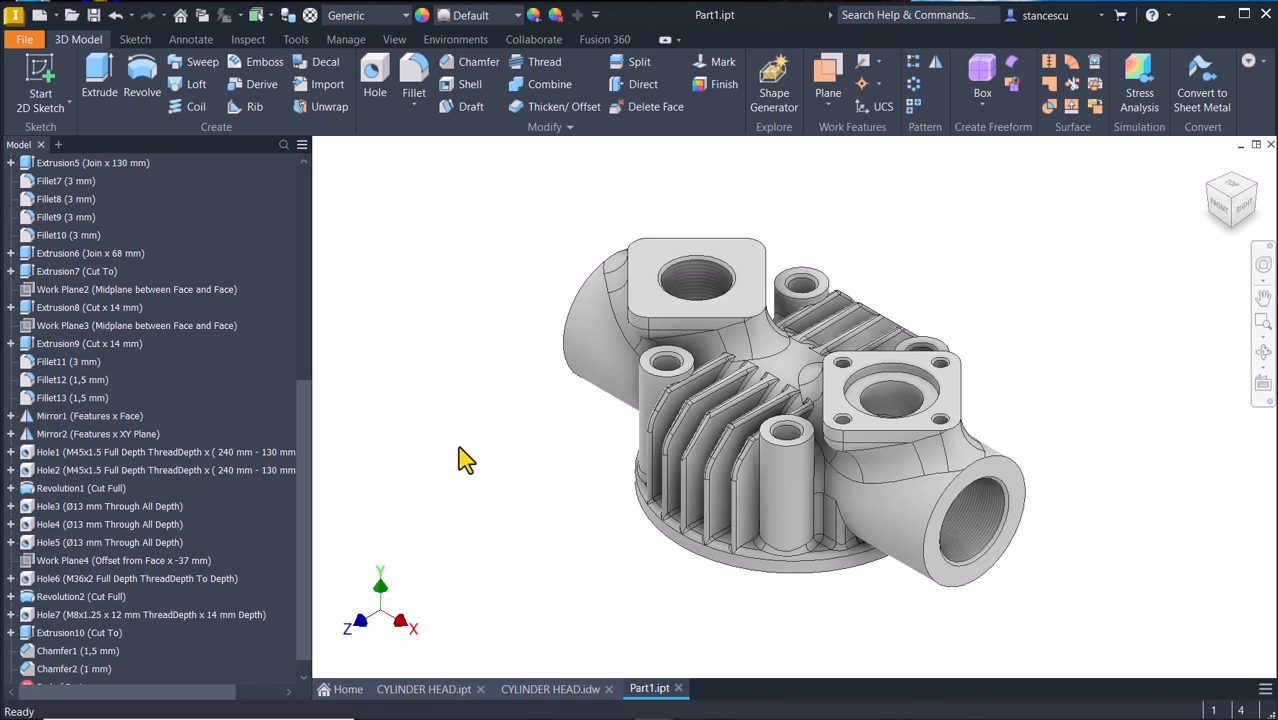
Check the callouts and fillet note in the CYLINDER HEAD drawing, and start a 3 mm fillet where Part1's right port tube meets the base.
left_click(556, 689)
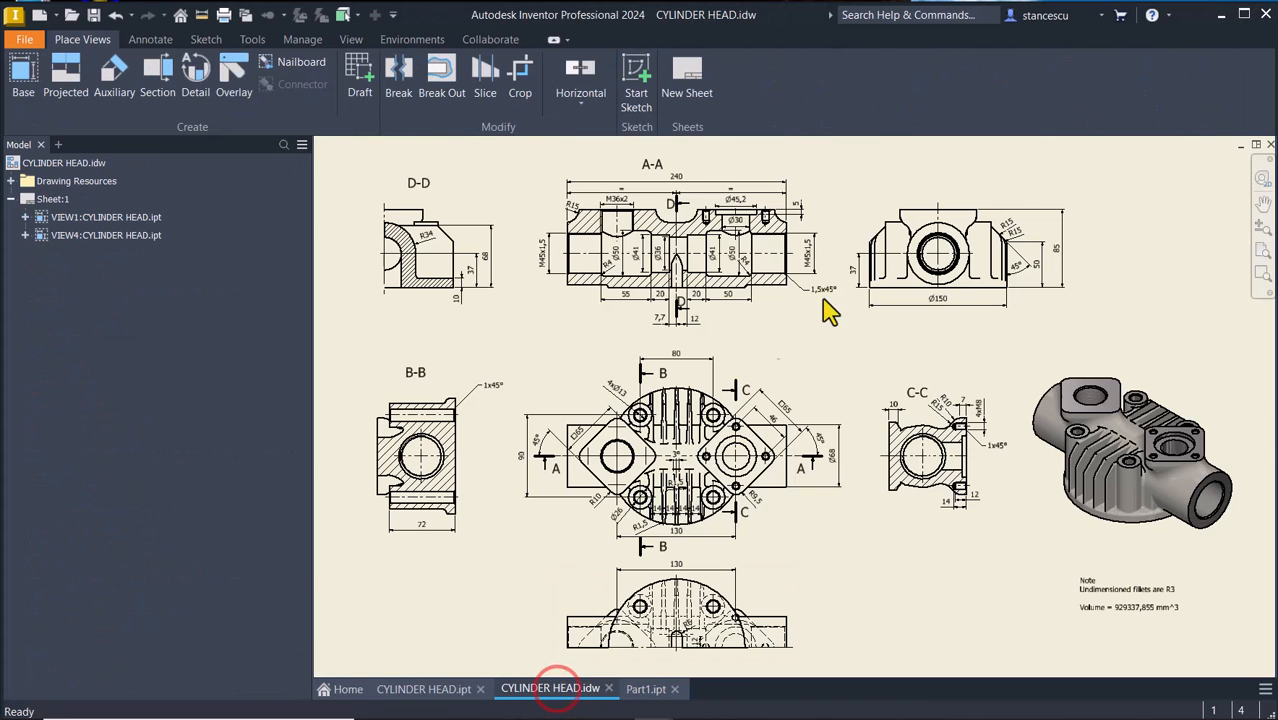
scroll(820, 295, "down", 3)
scroll(730, 298, "down", 2)
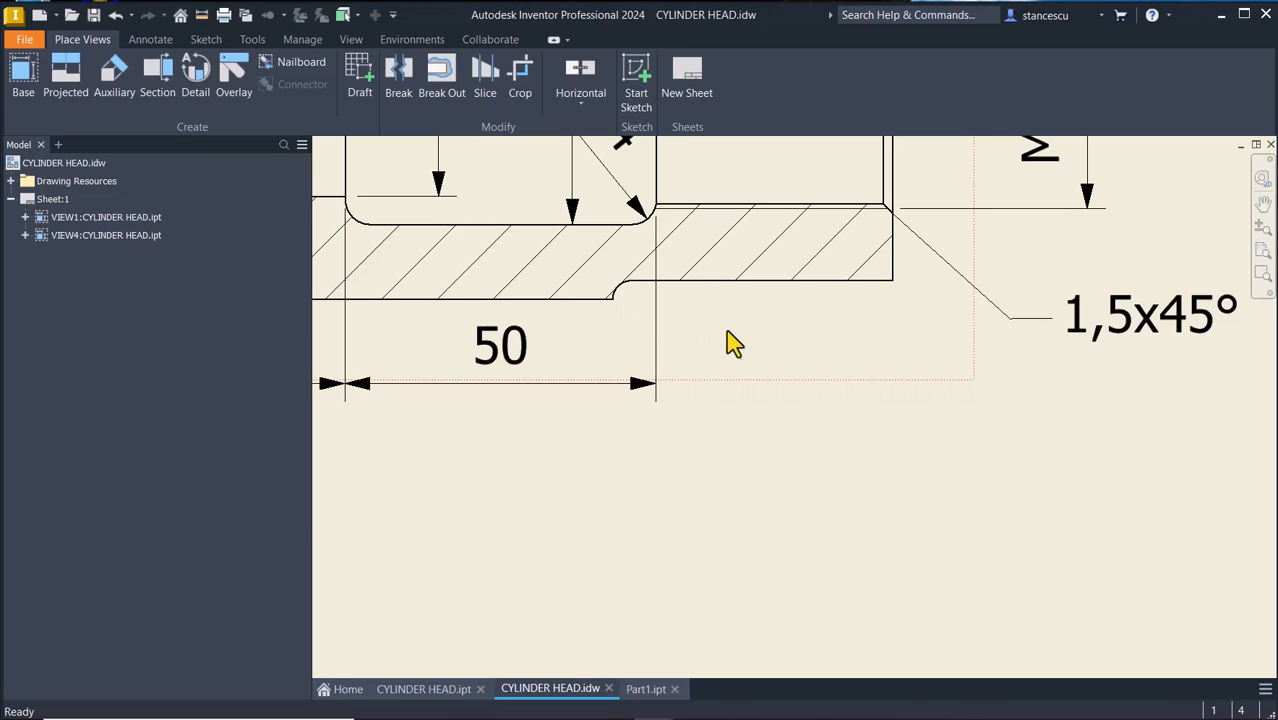
scroll(735, 345, "down", 6)
scroll(1115, 610, "up", 4)
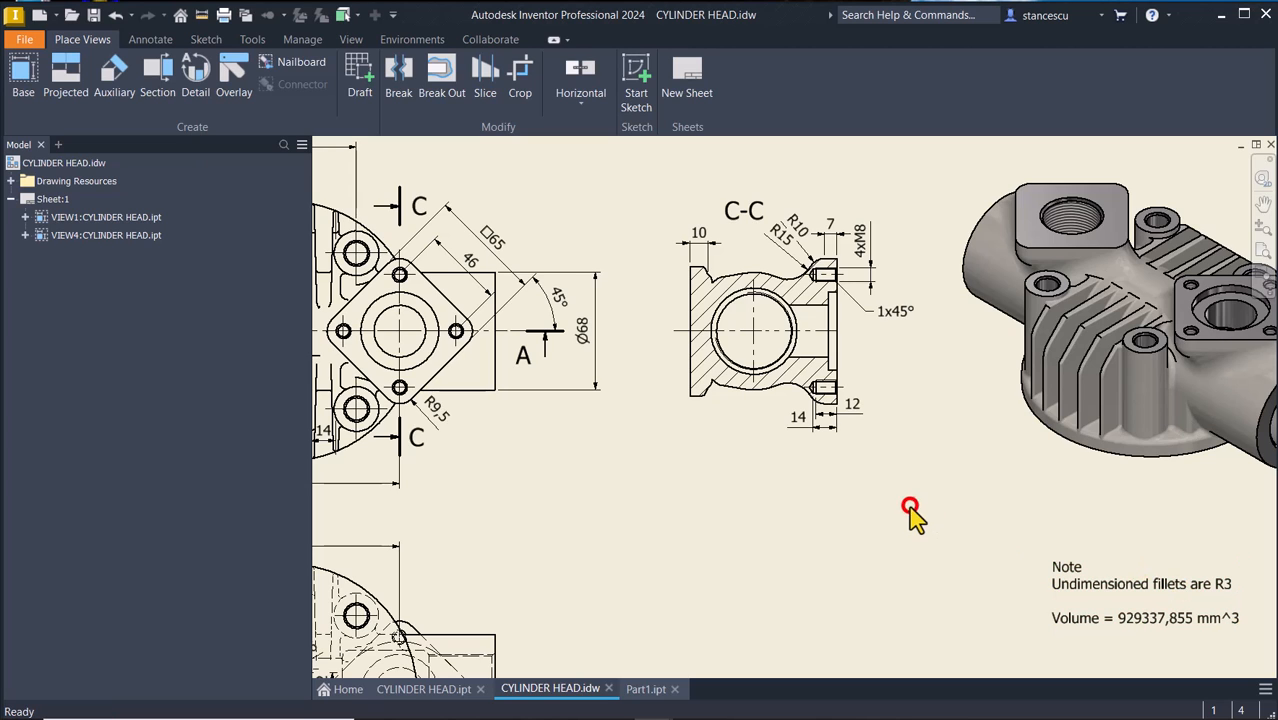
left_click(633, 688)
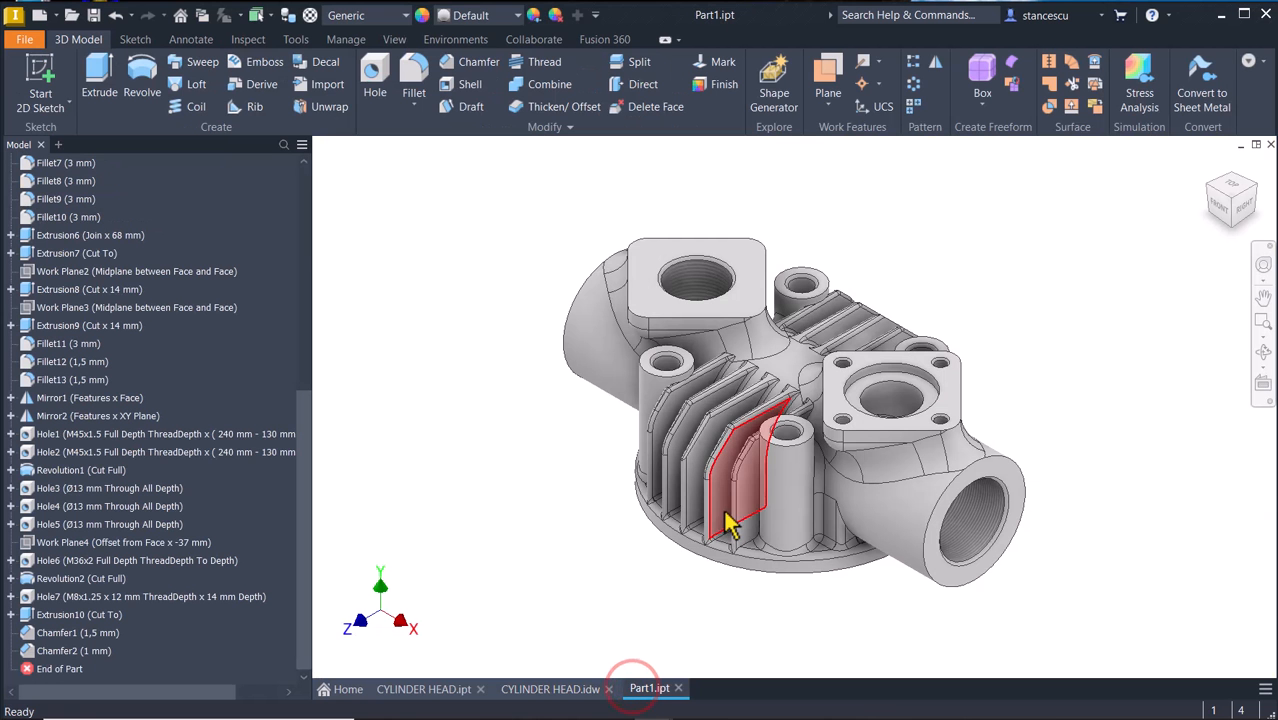
left_click(631, 545)
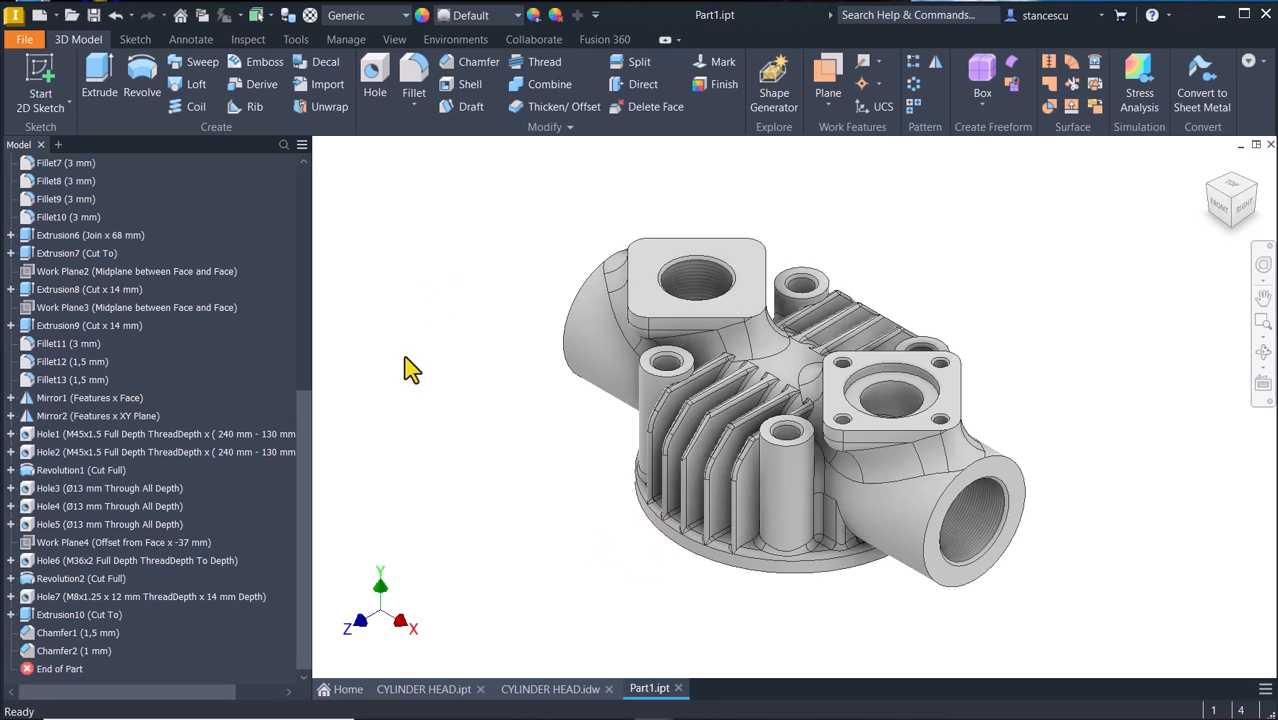
middle_click_drag(780, 625, 953, 566, "shift")
scroll(953, 566, "up", 4)
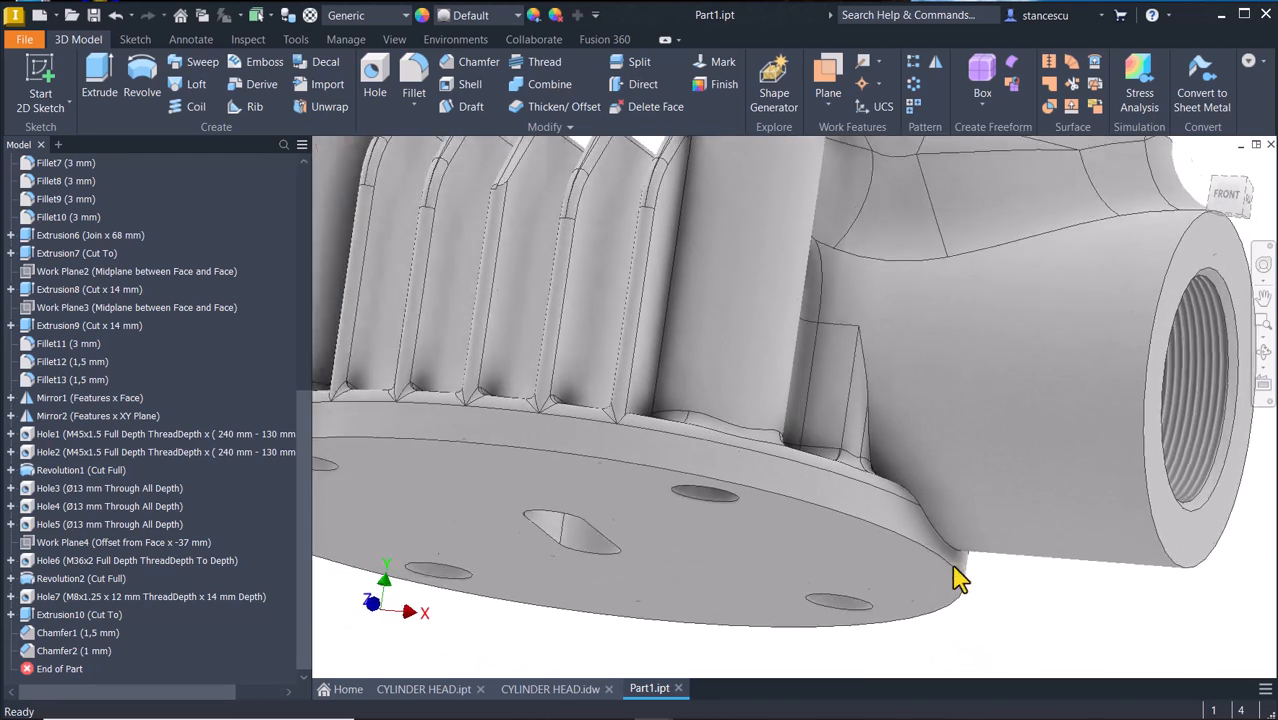
left_click(950, 535)
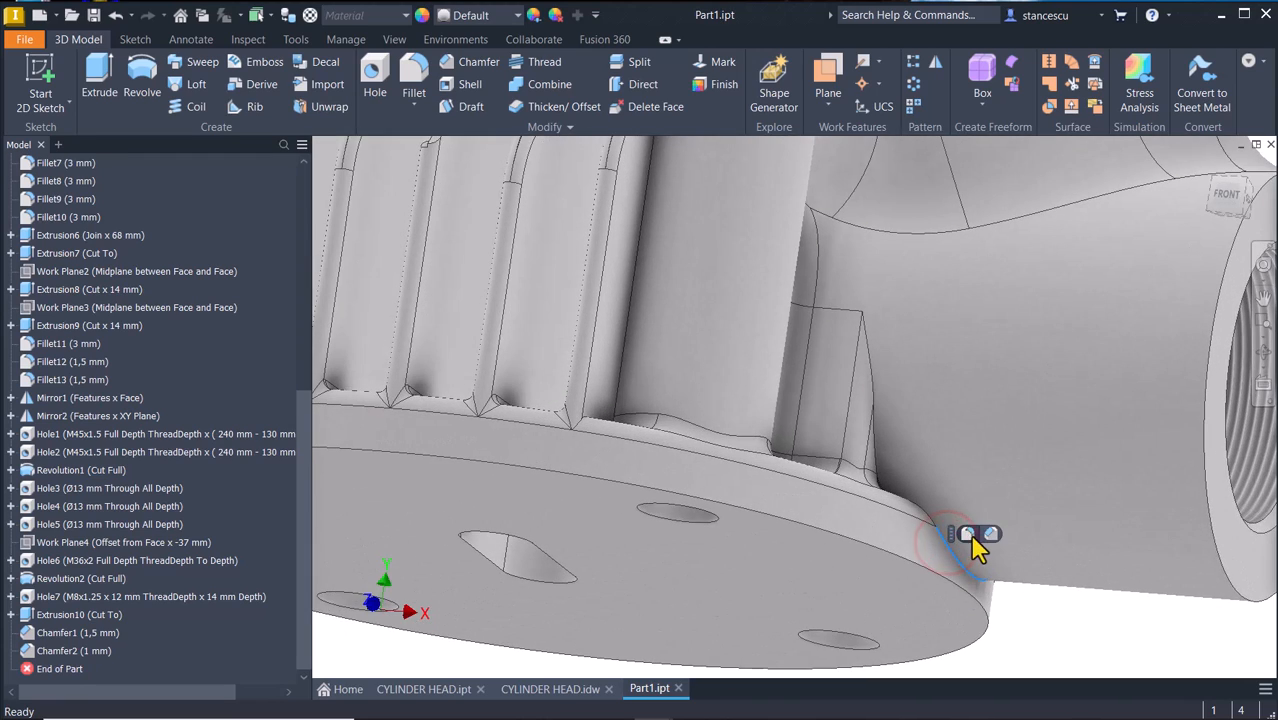
left_click(969, 534)
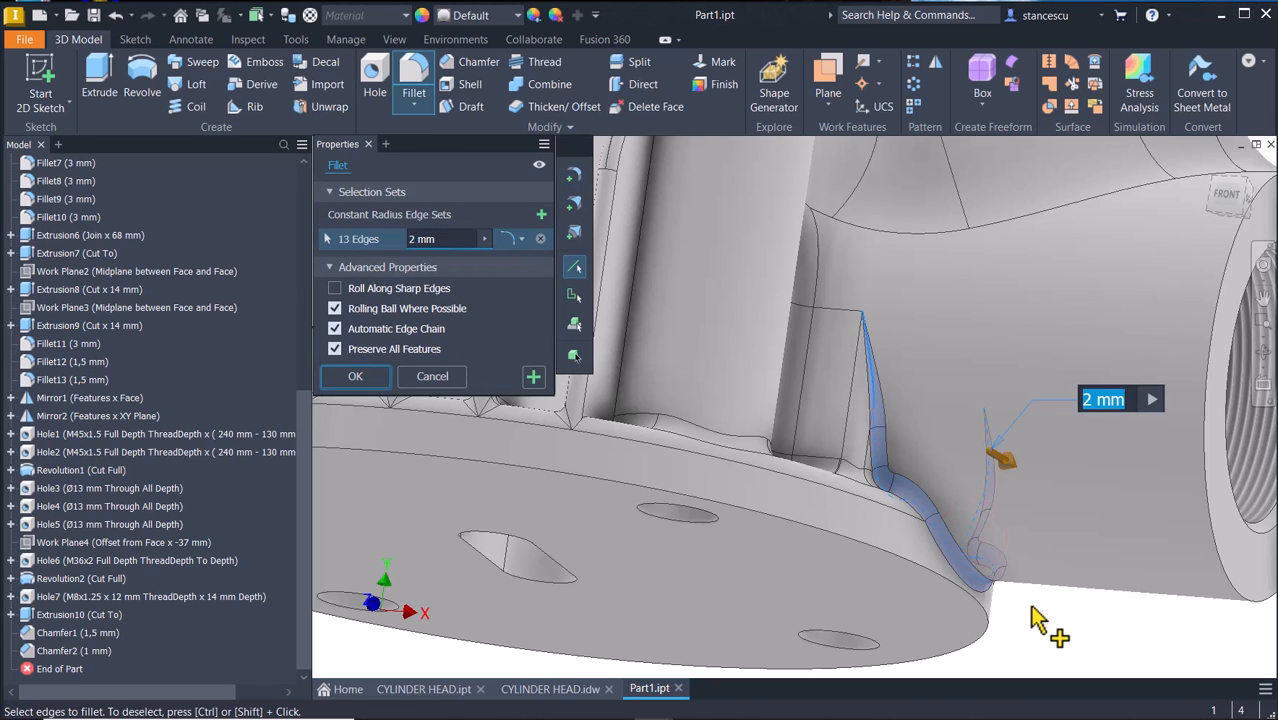
type("3")
Add the matching edge chain between the left port tube and the base to the 3 mm fillet, and apply it.
scroll(1040, 610, "down", 5)
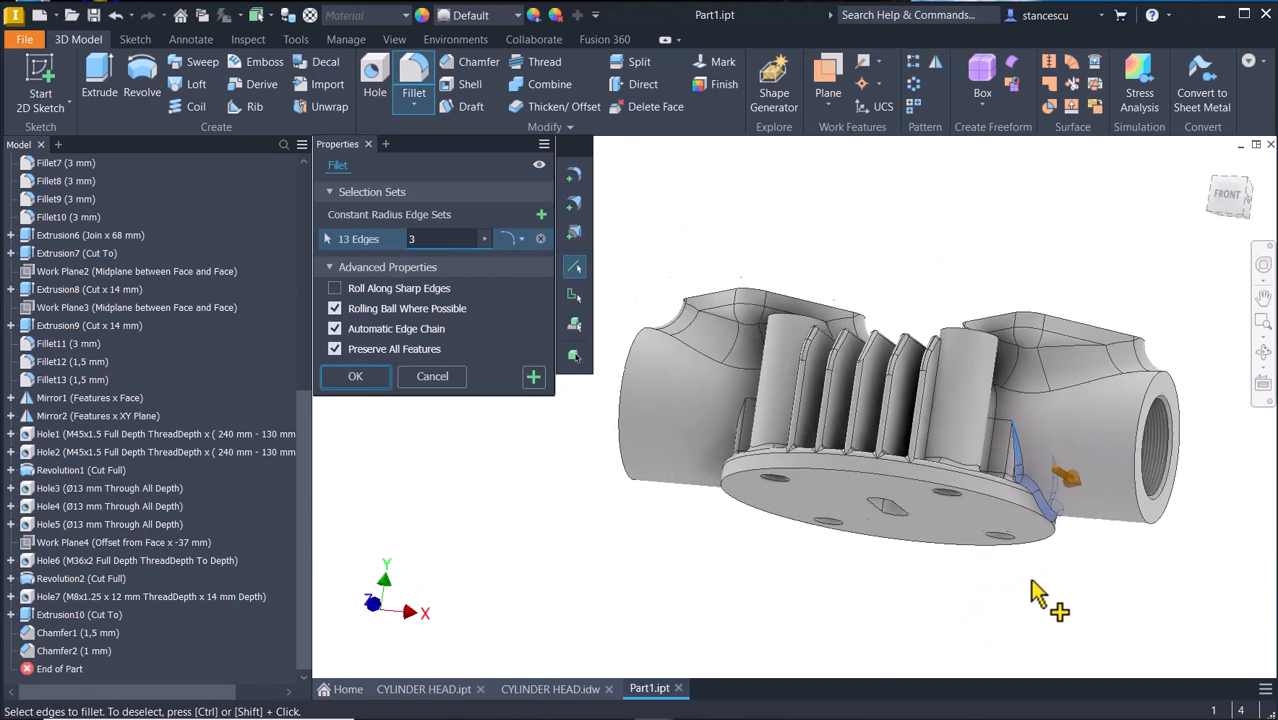
scroll(930, 575, "up", 5)
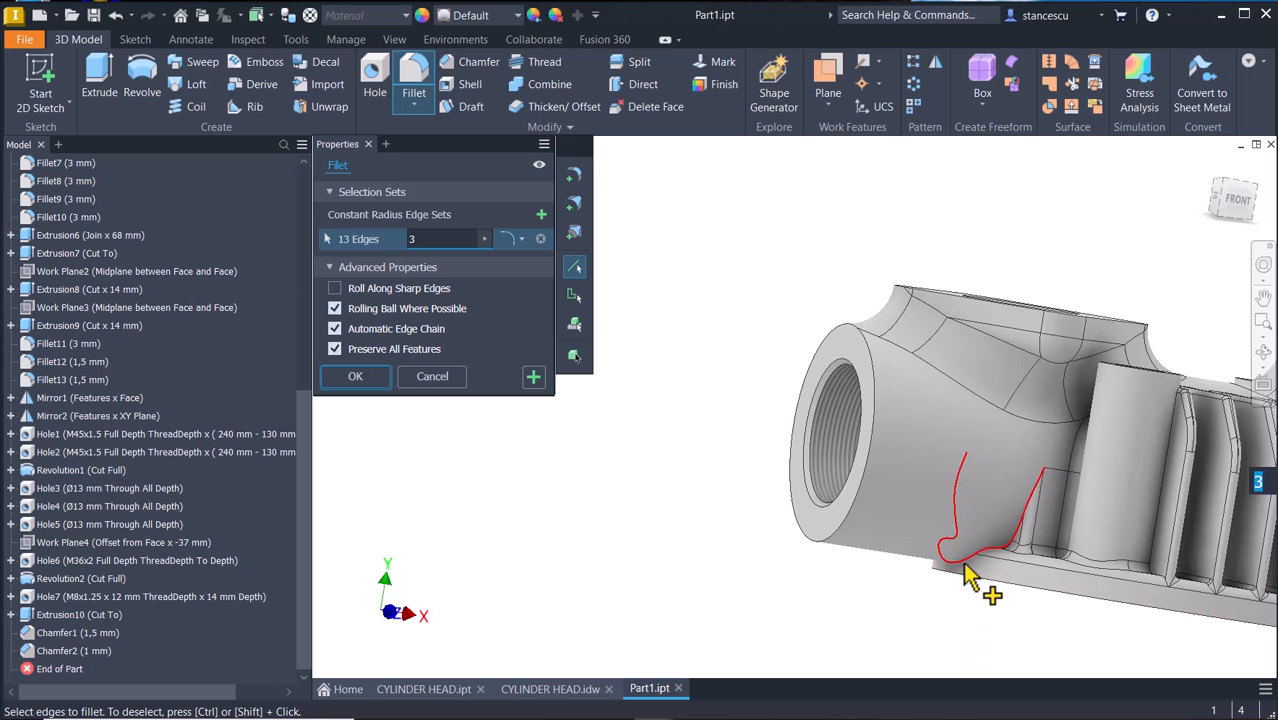
left_click(966, 566)
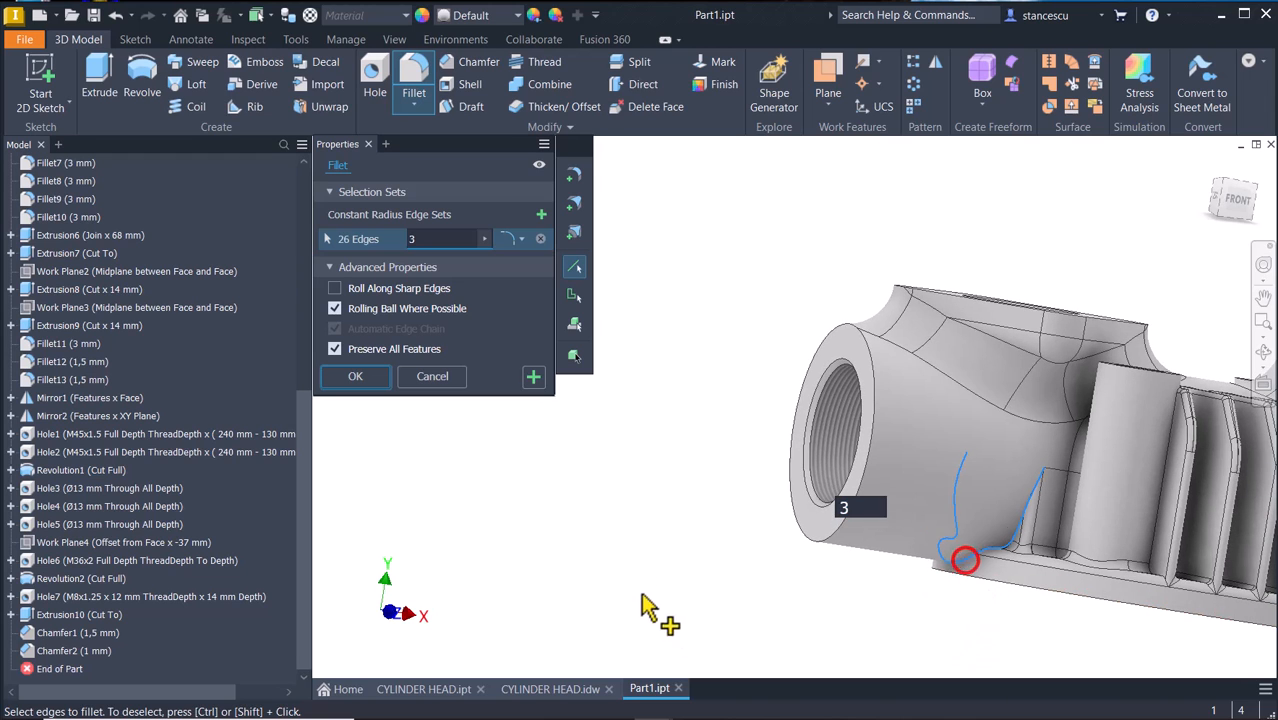
left_click(354, 376)
left_click(561, 452)
key("F6")
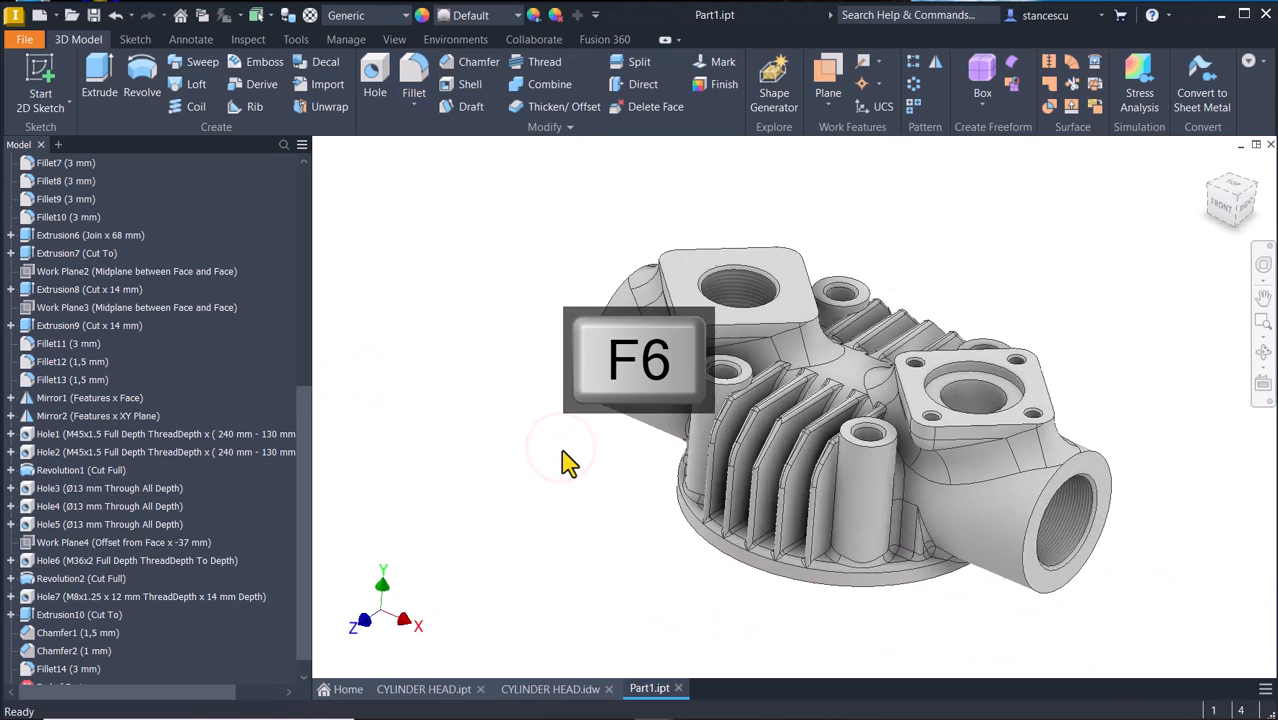
Update the physical properties in Part1's iProperties and copy the calculated volume.
left_click_drag(305, 588, 303, 640)
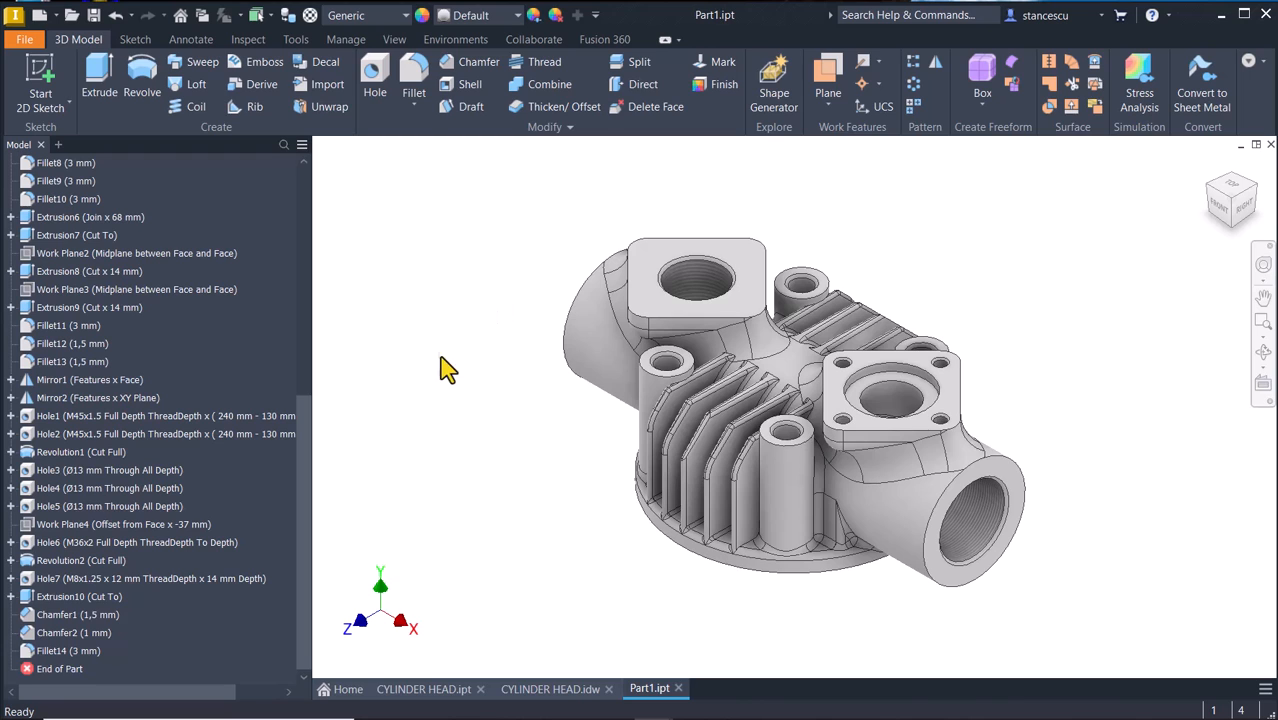
scroll(184, 320, "up", 8)
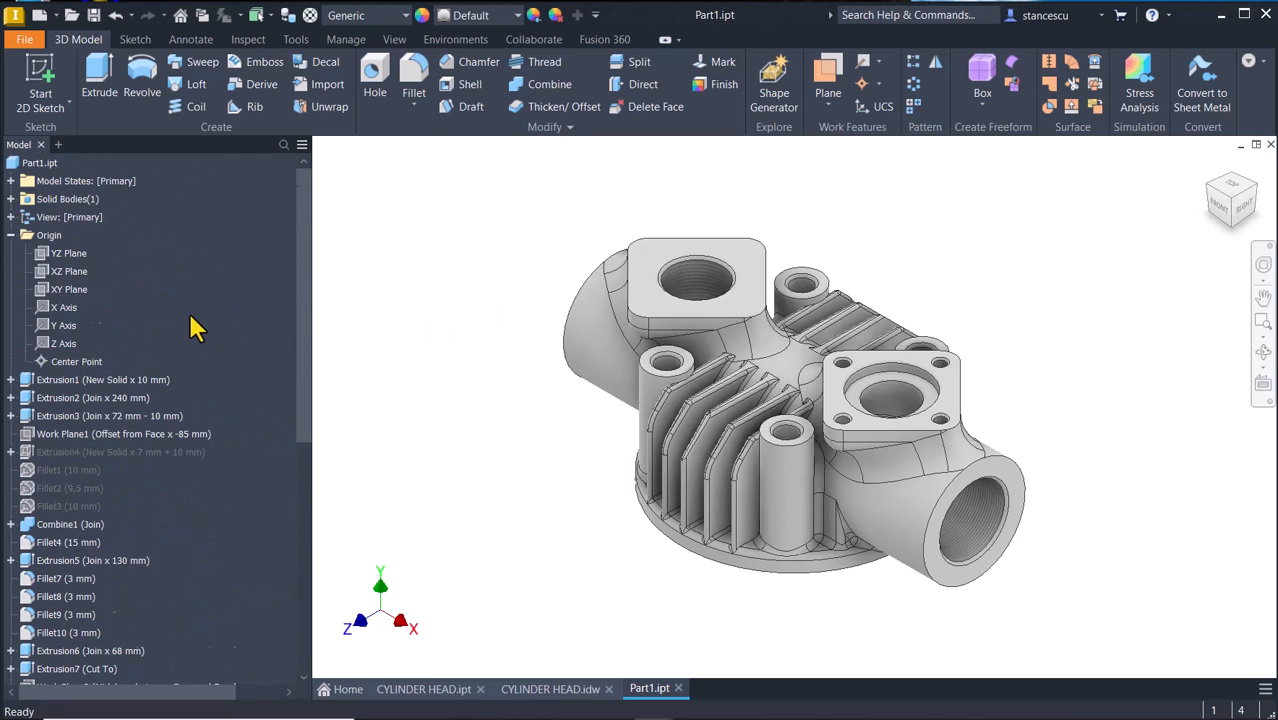
left_click(12, 235)
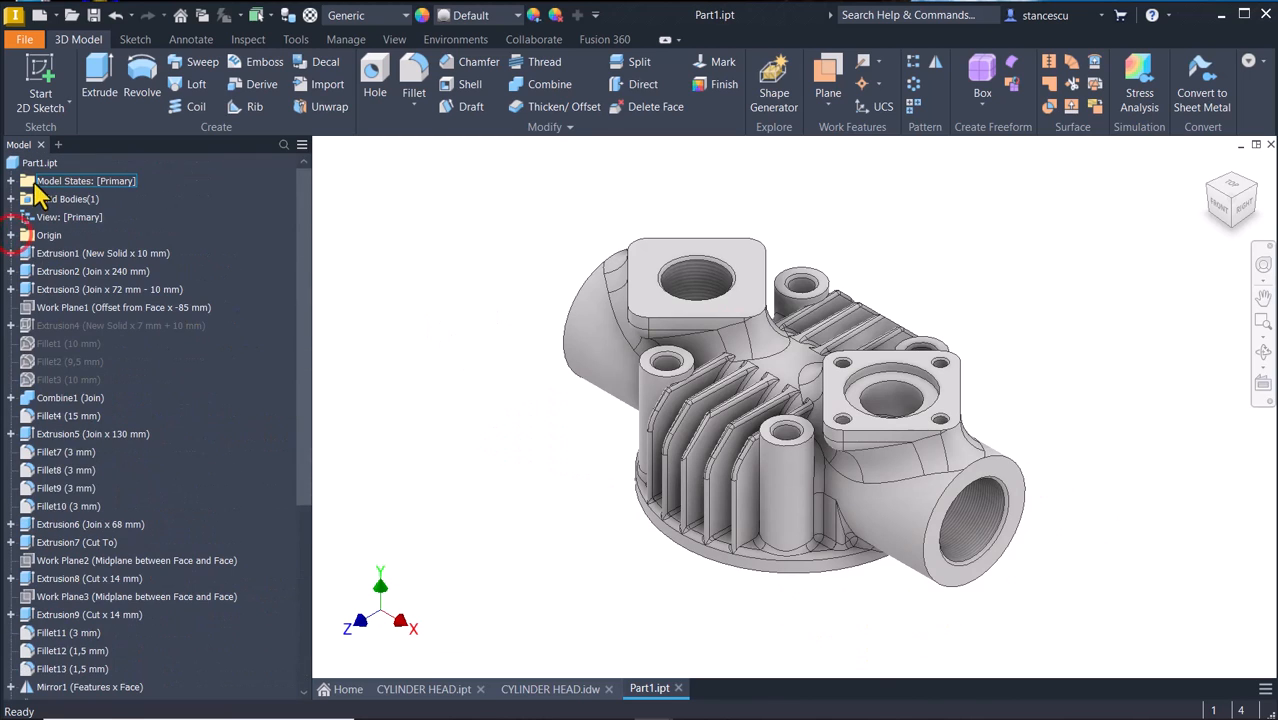
left_click(38, 164)
right_click(38, 166)
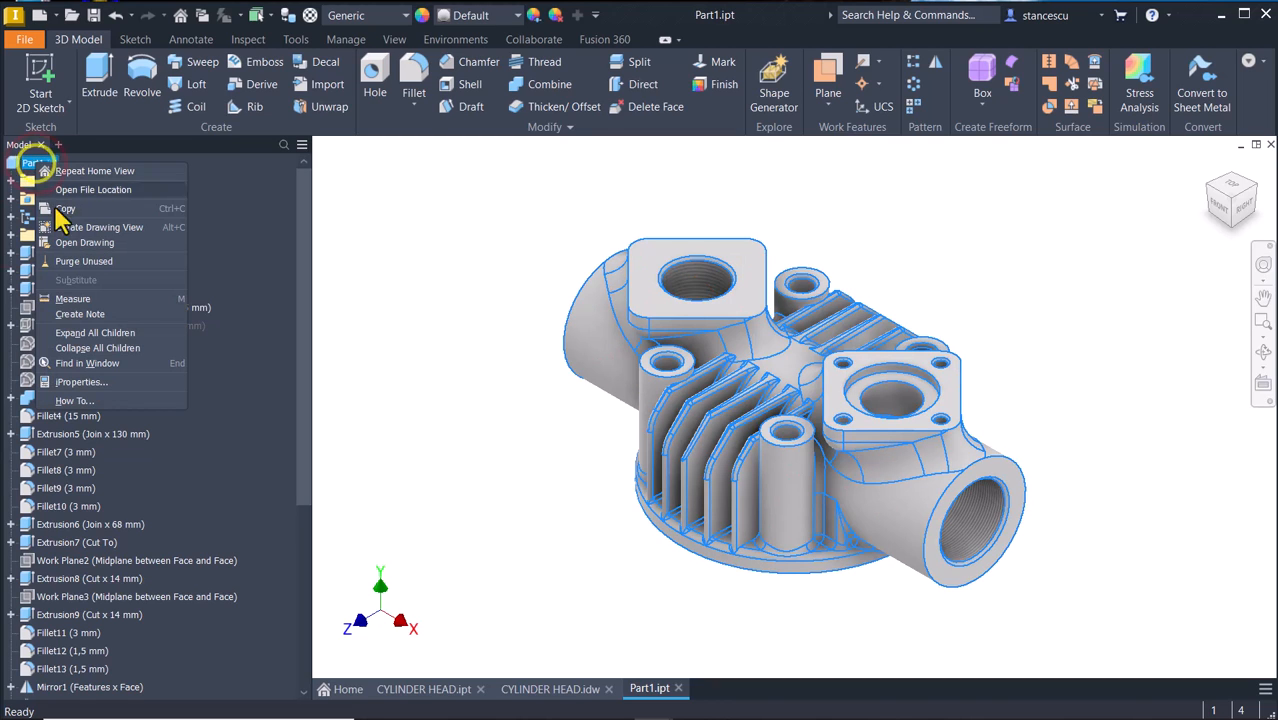
left_click(80, 380)
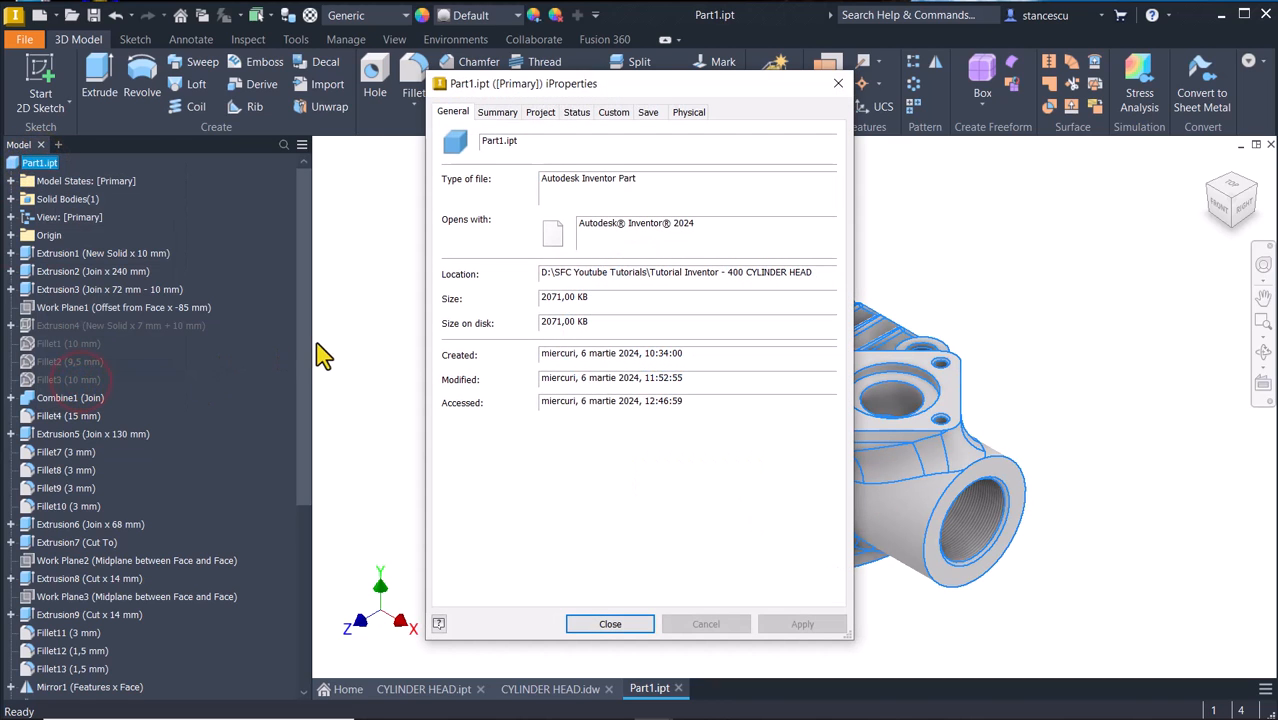
left_click(689, 112)
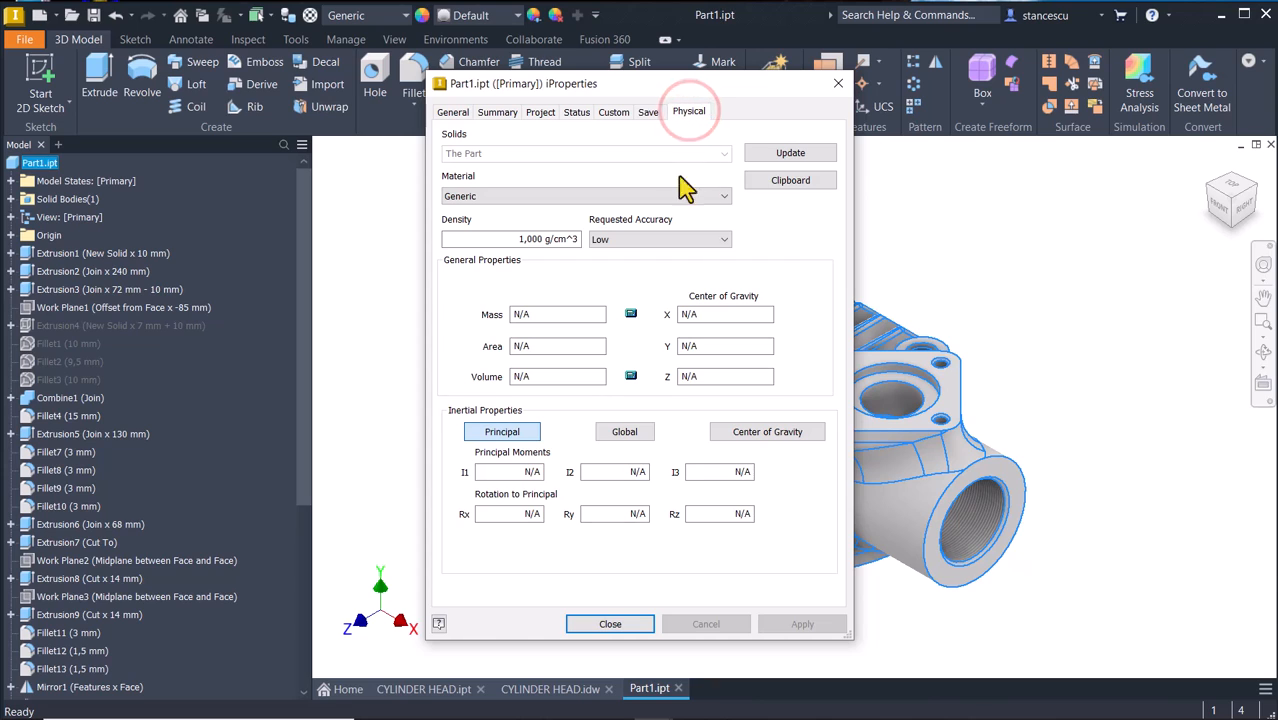
left_click(777, 152)
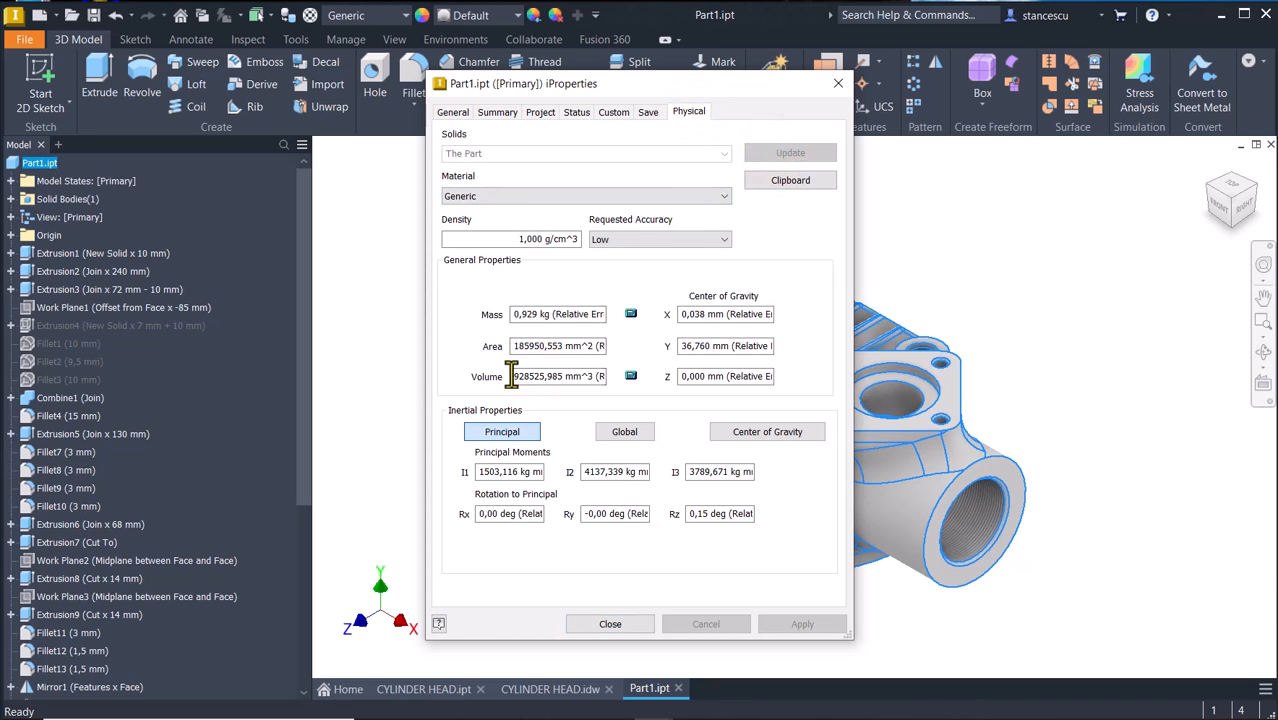
left_click_drag(513, 375, 595, 376)
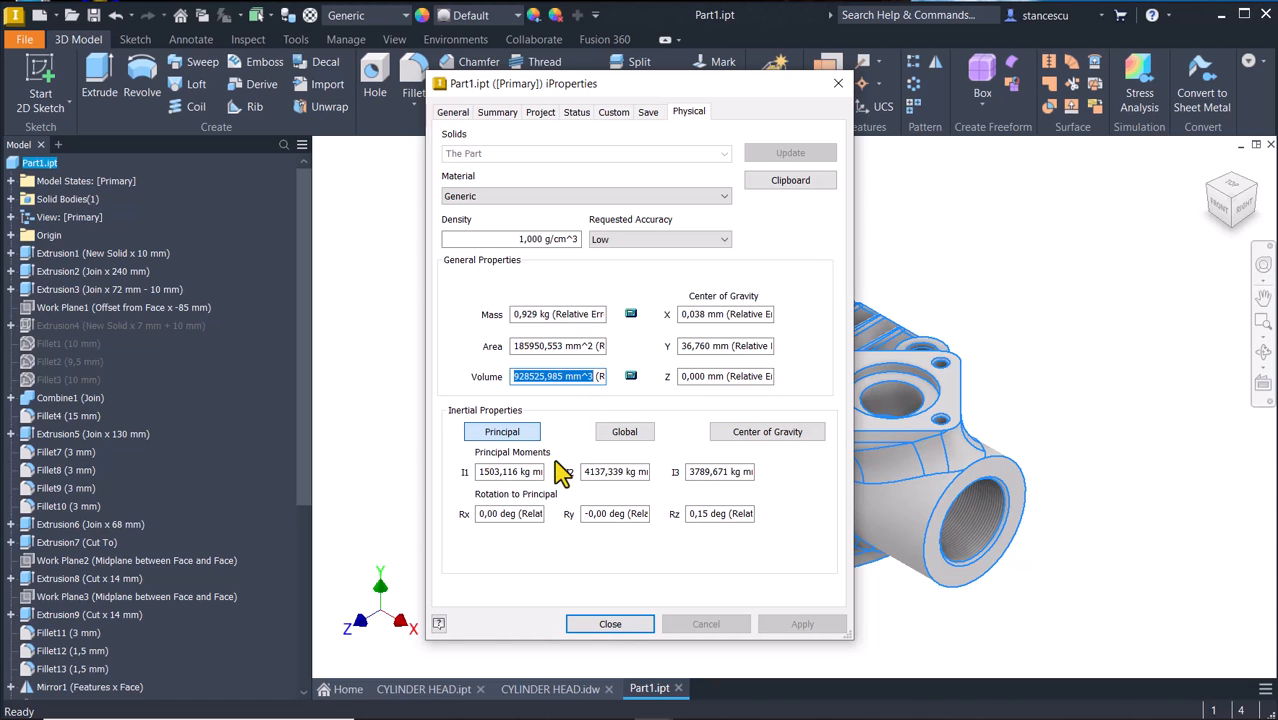
key("ctrl+c")
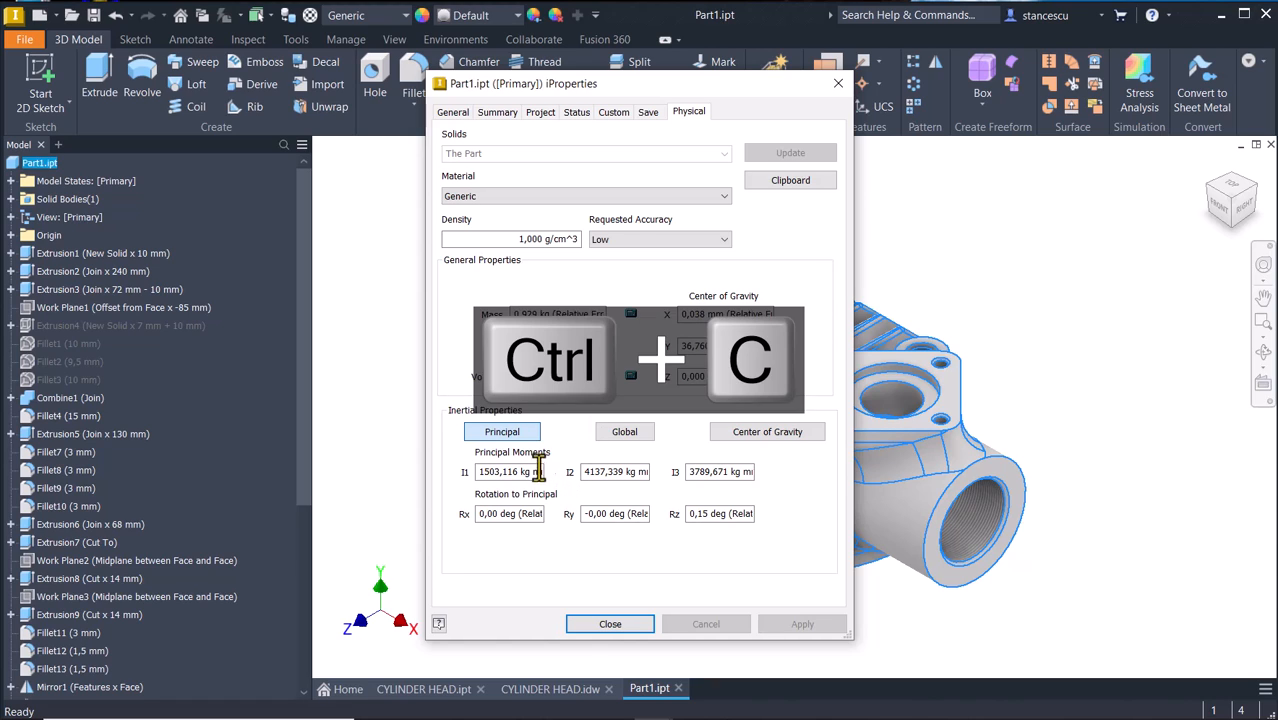
left_click(610, 624)
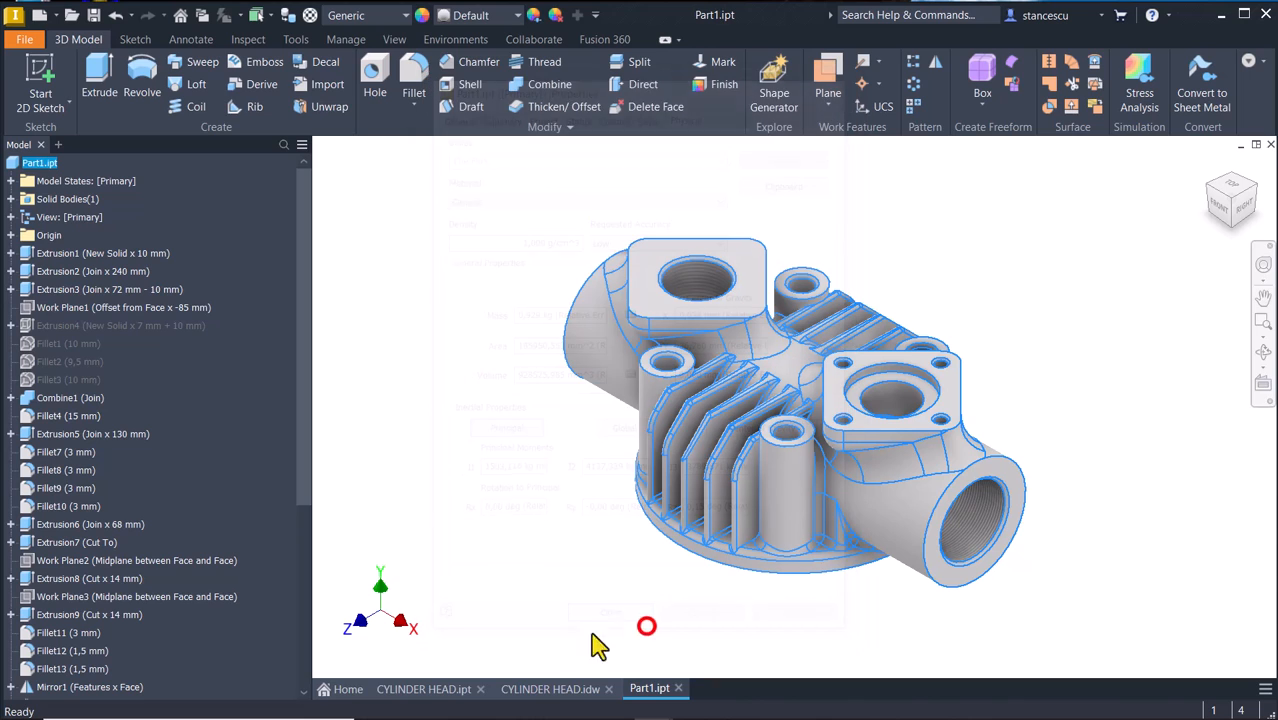
Replace the volume in the CYLINDER HEAD drawing's note with the copied value, 928525,985 mm^3.
left_click(571, 691)
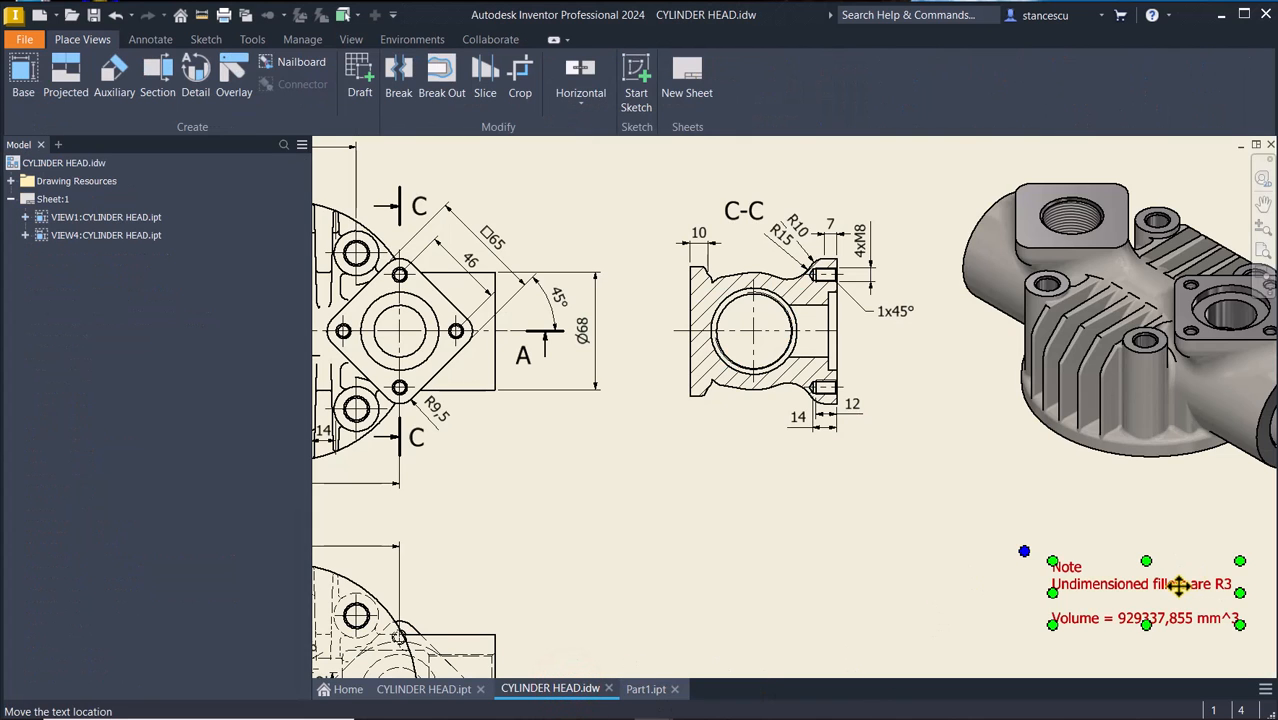
double_click(1178, 585)
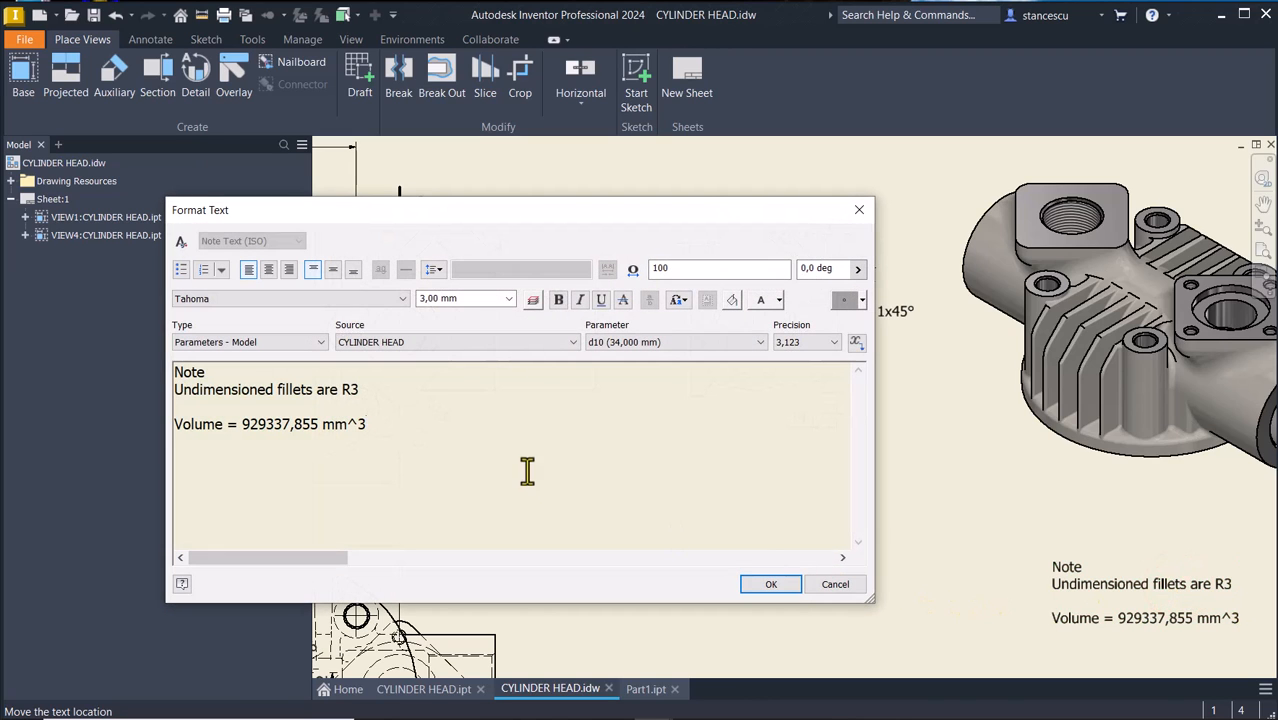
key("Return")
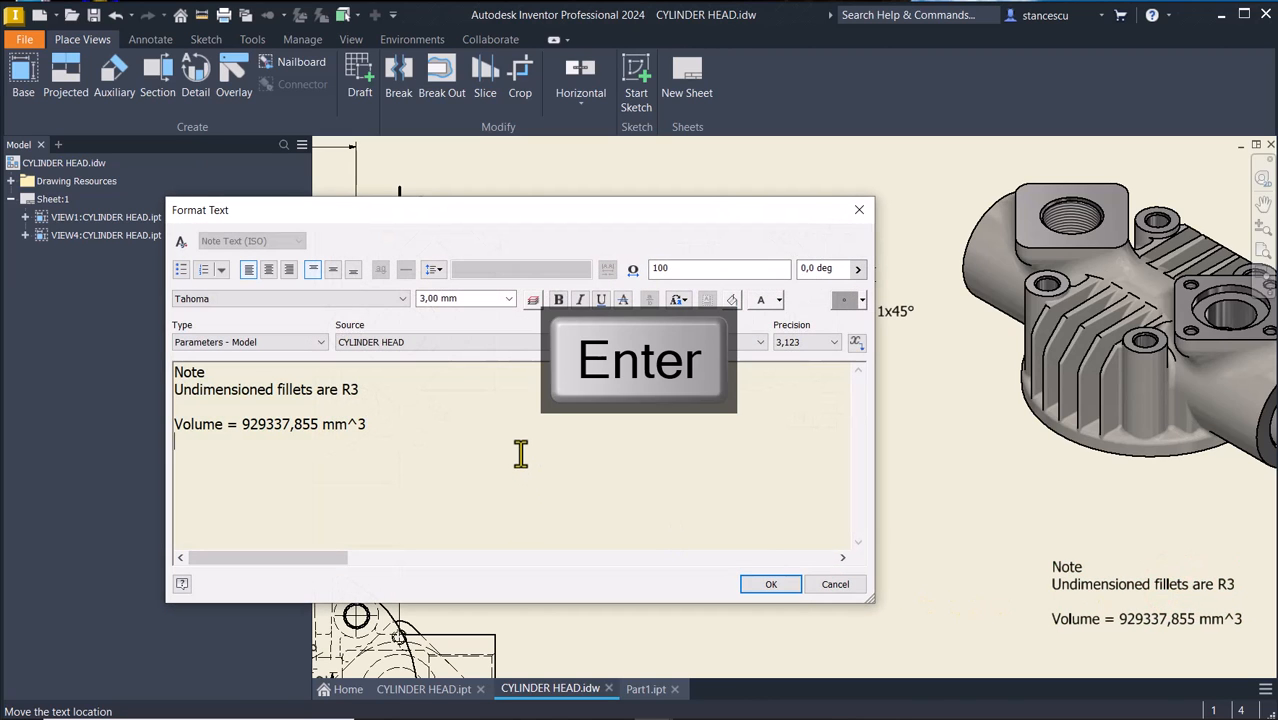
key("ctrl+v")
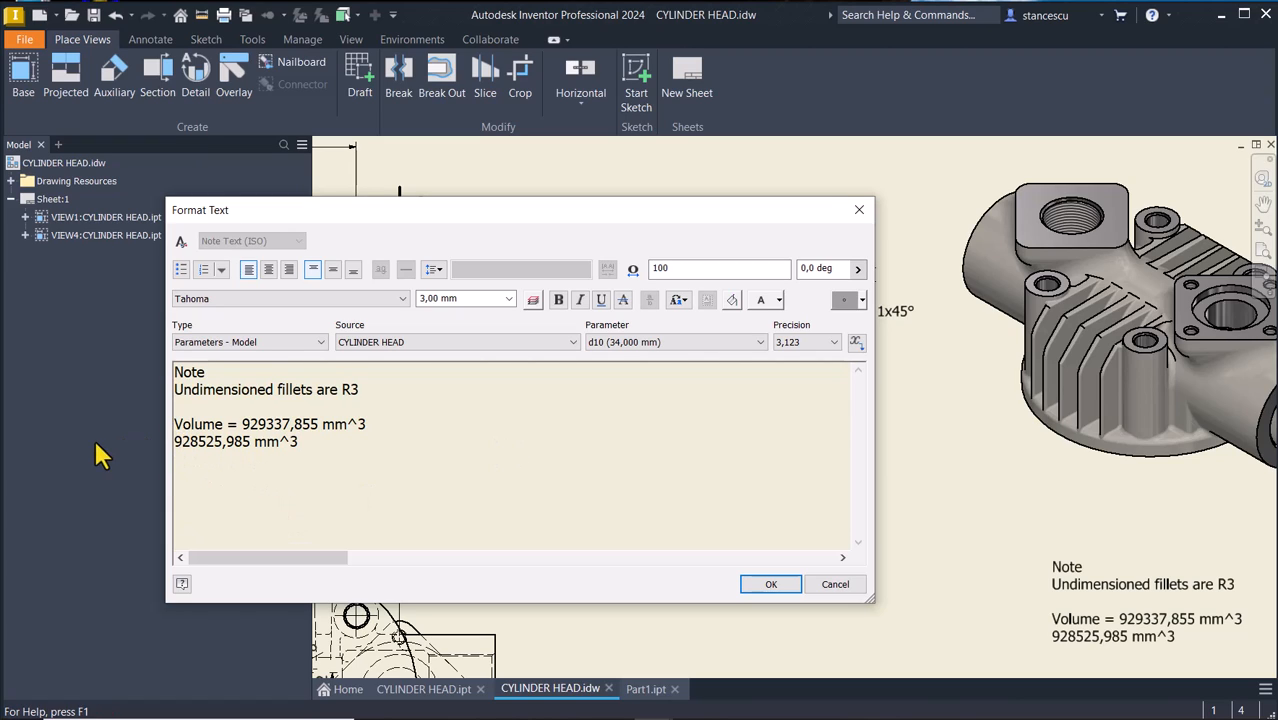
left_click(241, 424)
key("shift+End")
key("Delete")
key("Delete")
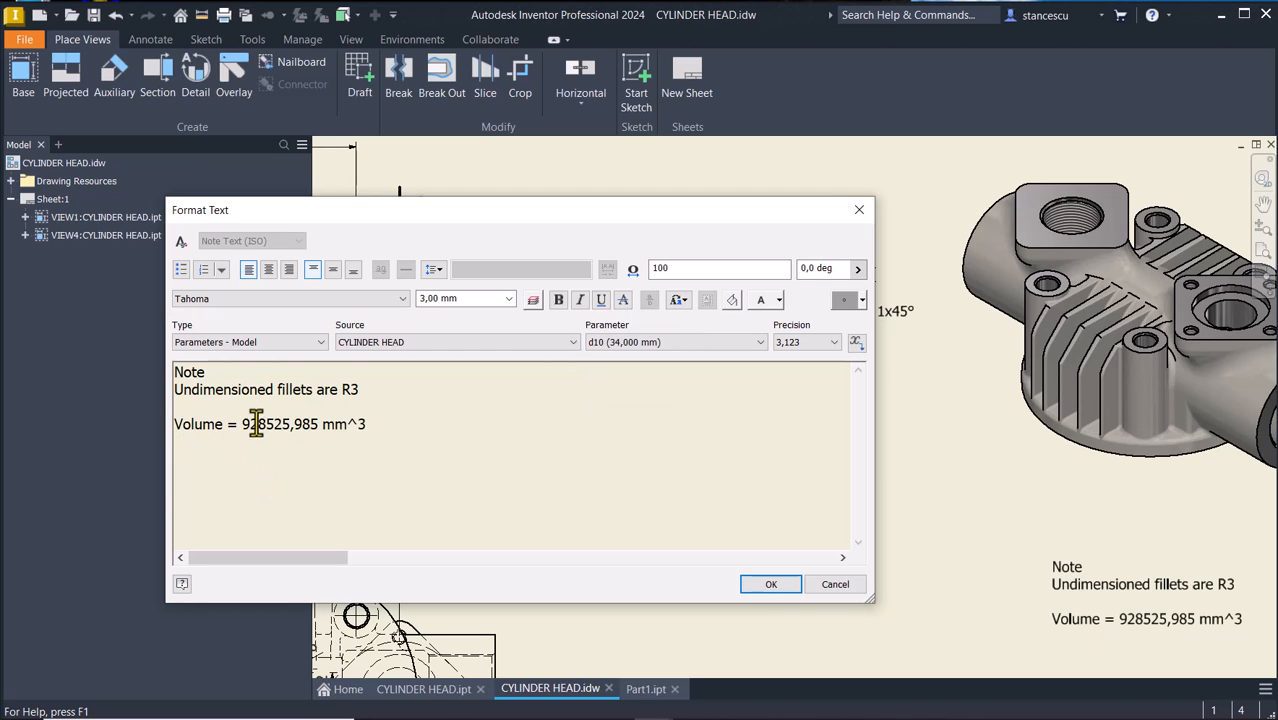
left_click(772, 586)
key("Num_Lock")
key("Home")
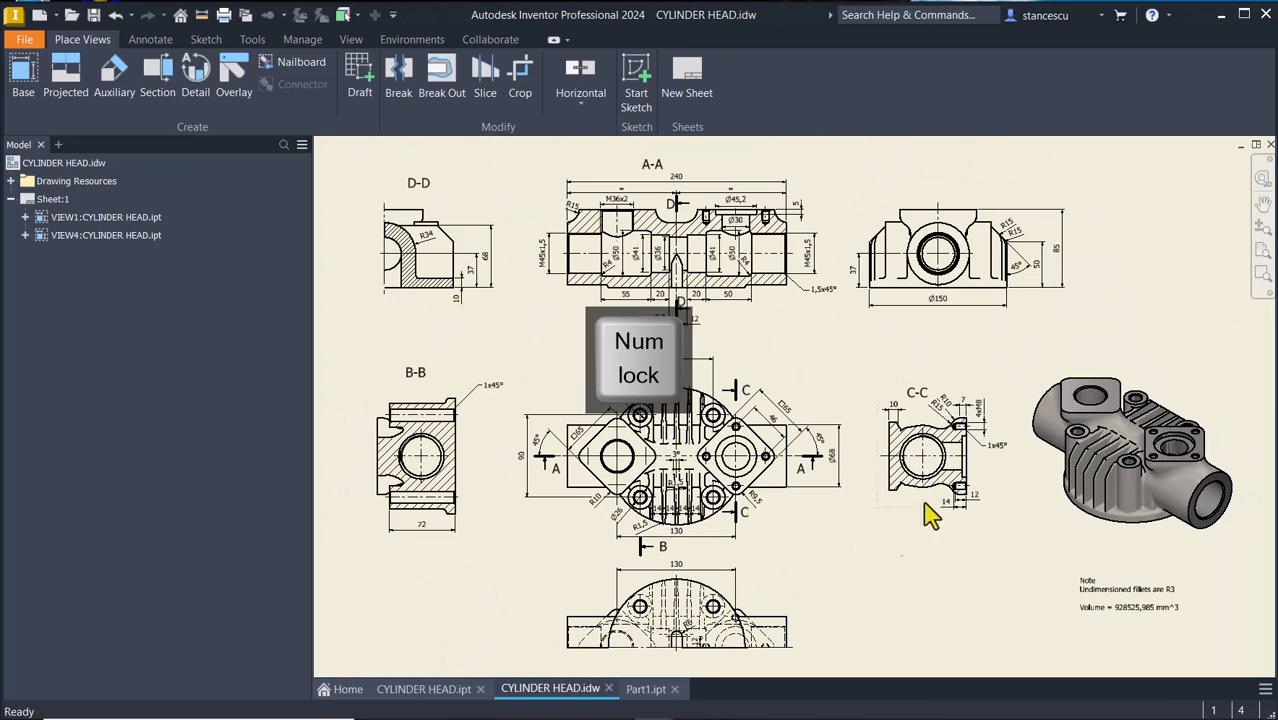
Assign the Steel, Cast material to Part1 and set its appearance to Steel - Cast.
left_click(645, 689)
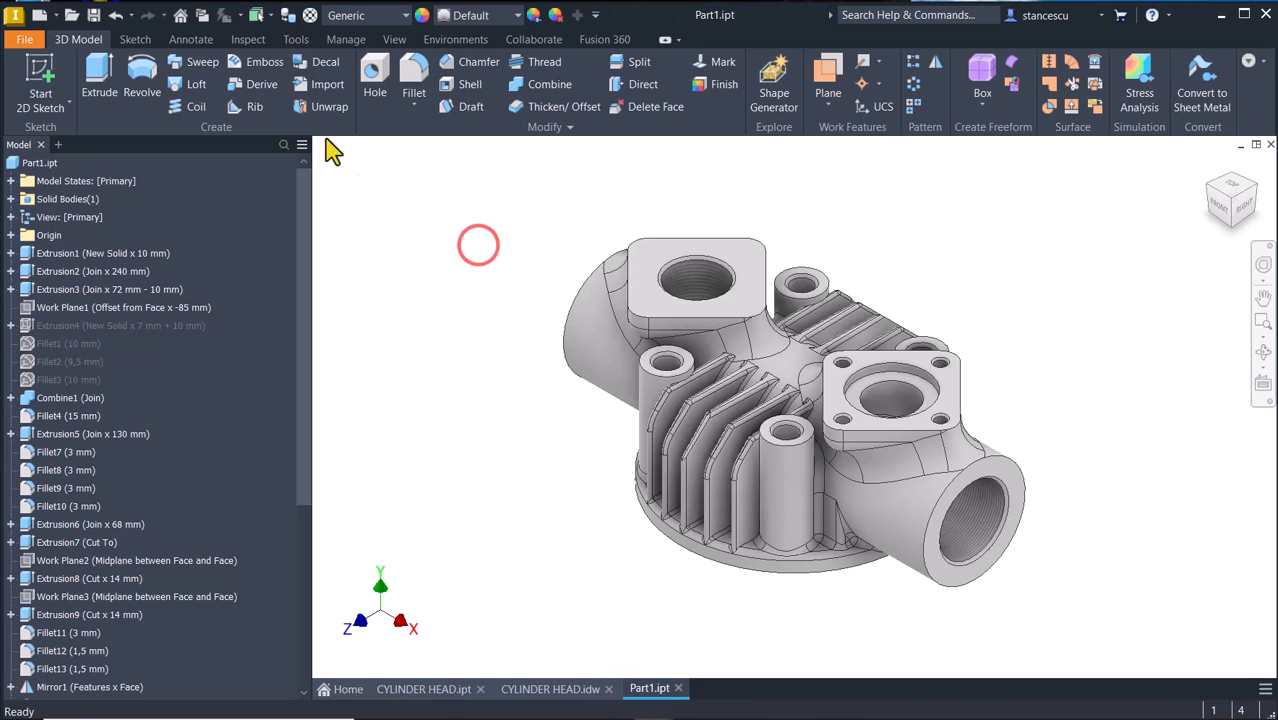
left_click(362, 16)
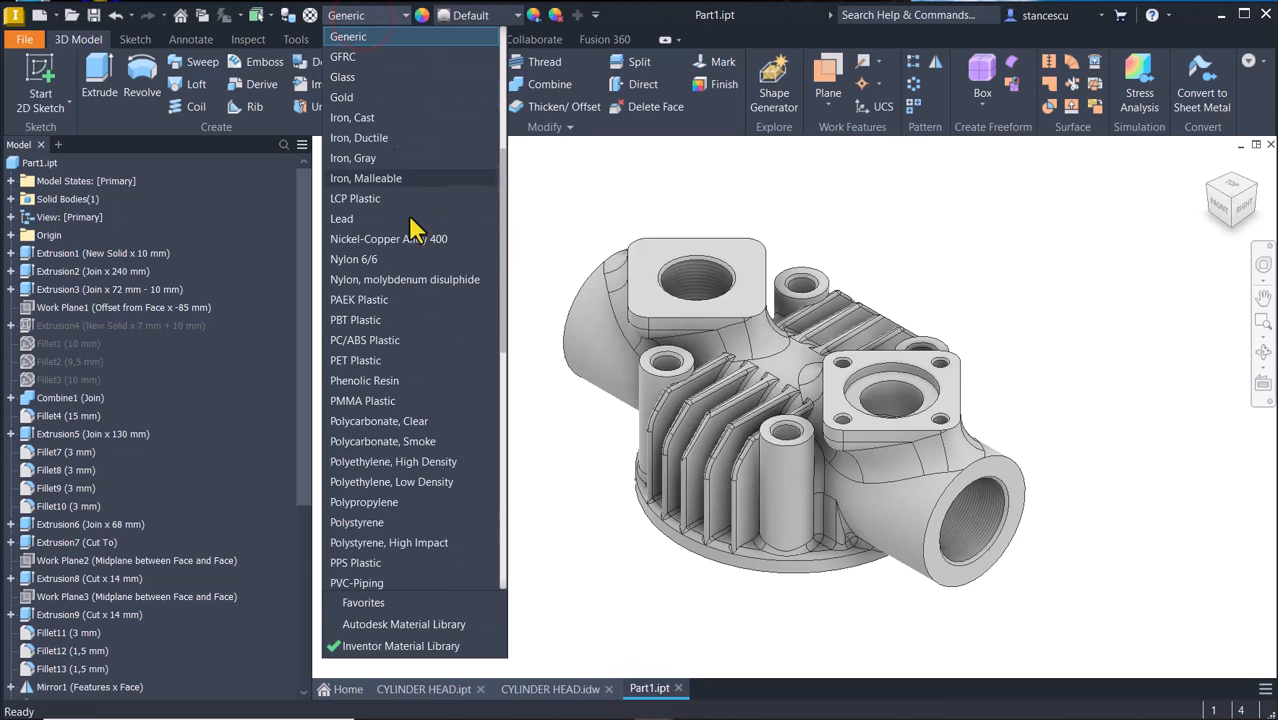
scroll(390, 335, "down", 7)
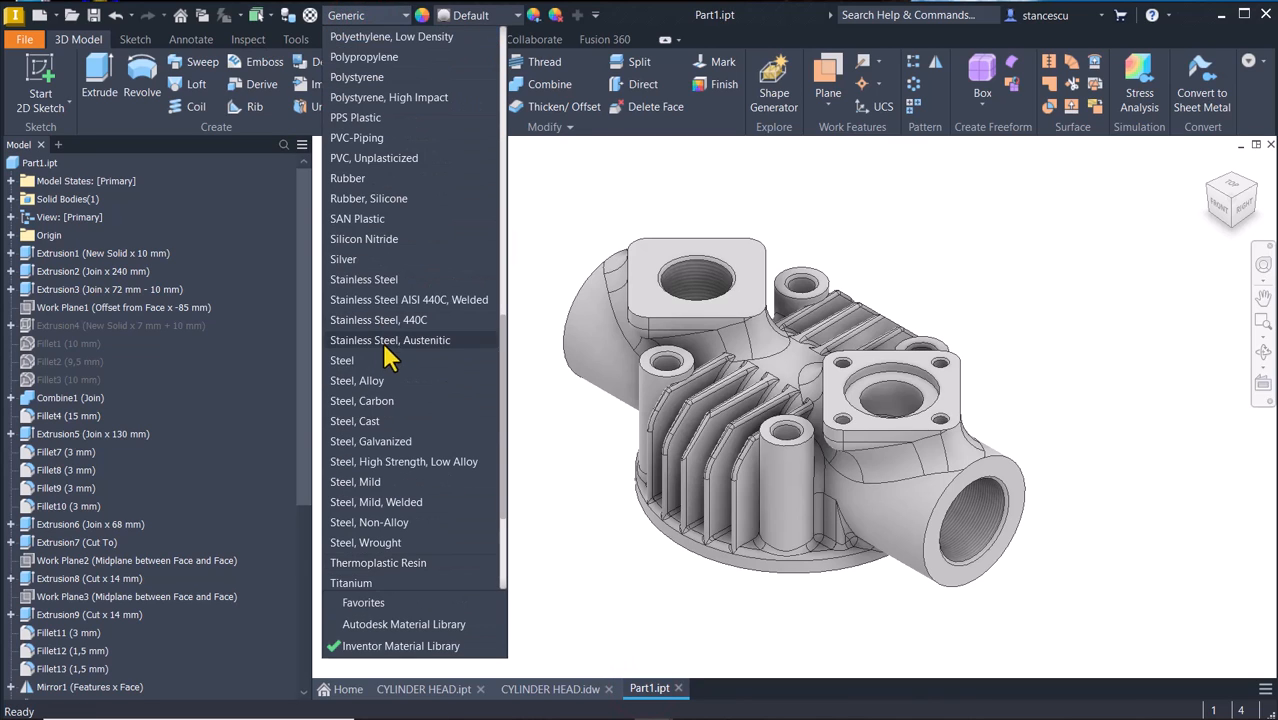
left_click(370, 424)
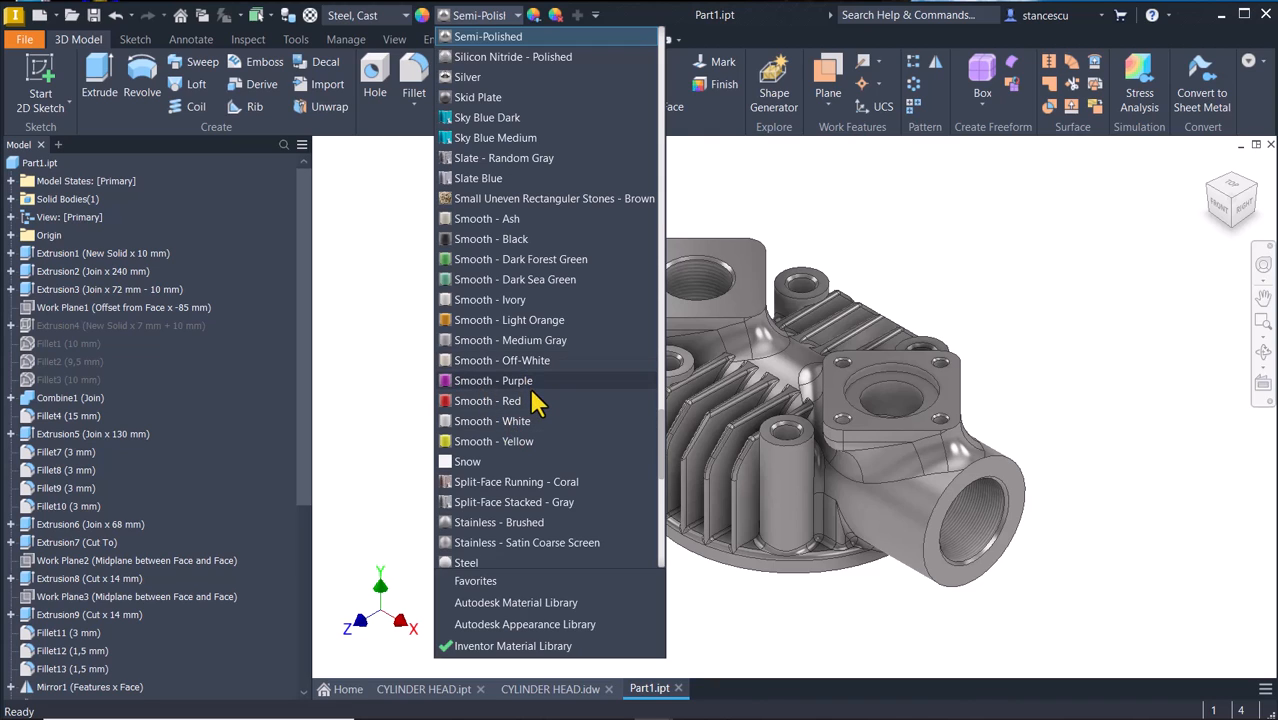
scroll(533, 410, "down", 2)
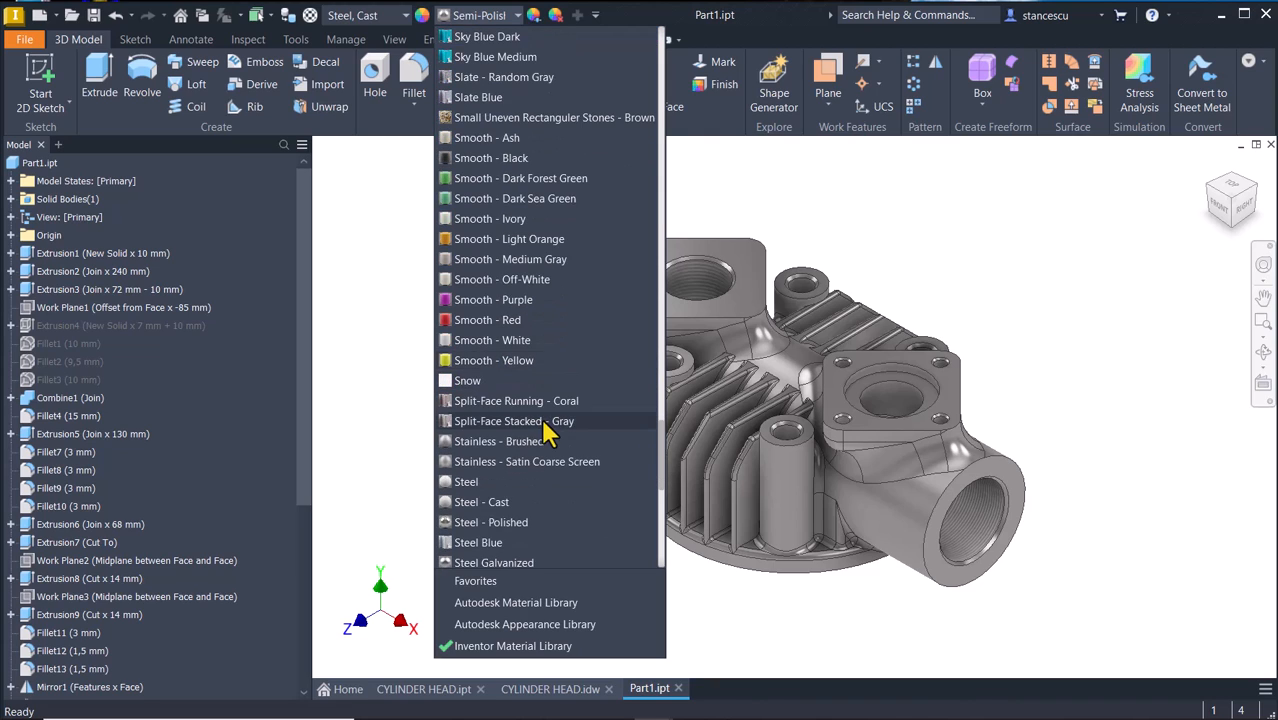
left_click(508, 505)
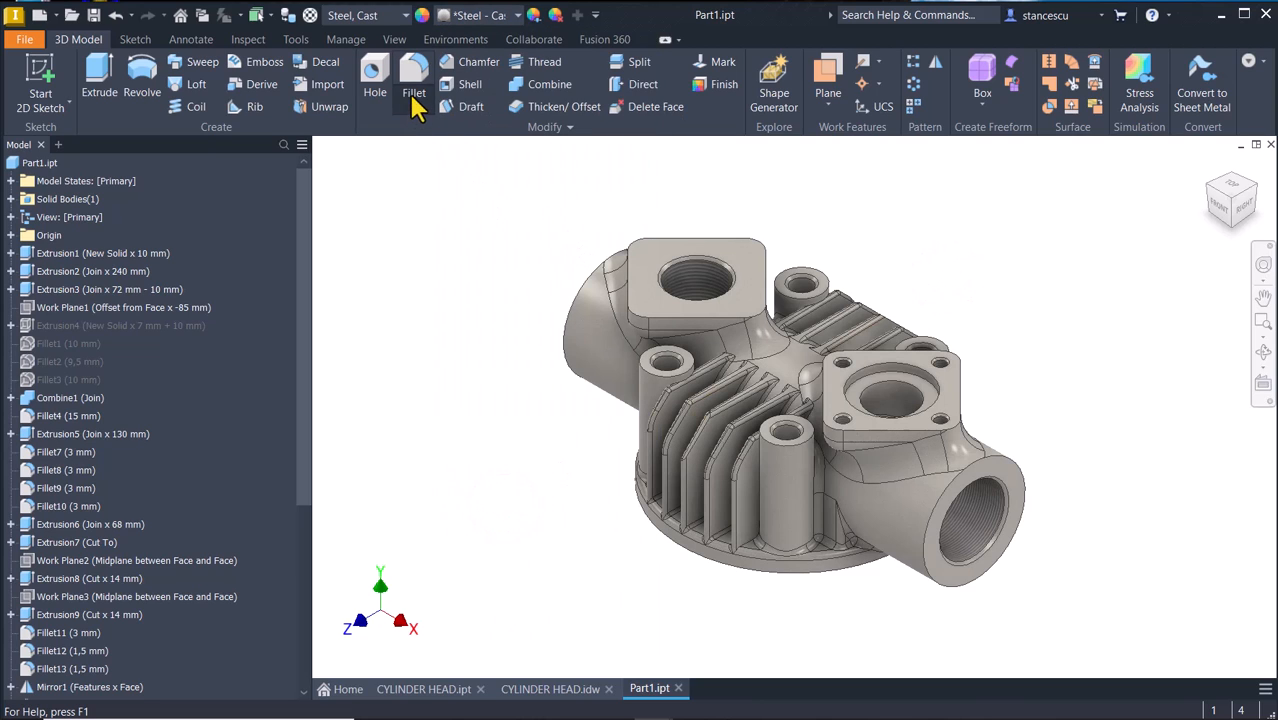
Set Part1's visual style to Shaded.
left_click(390, 40)
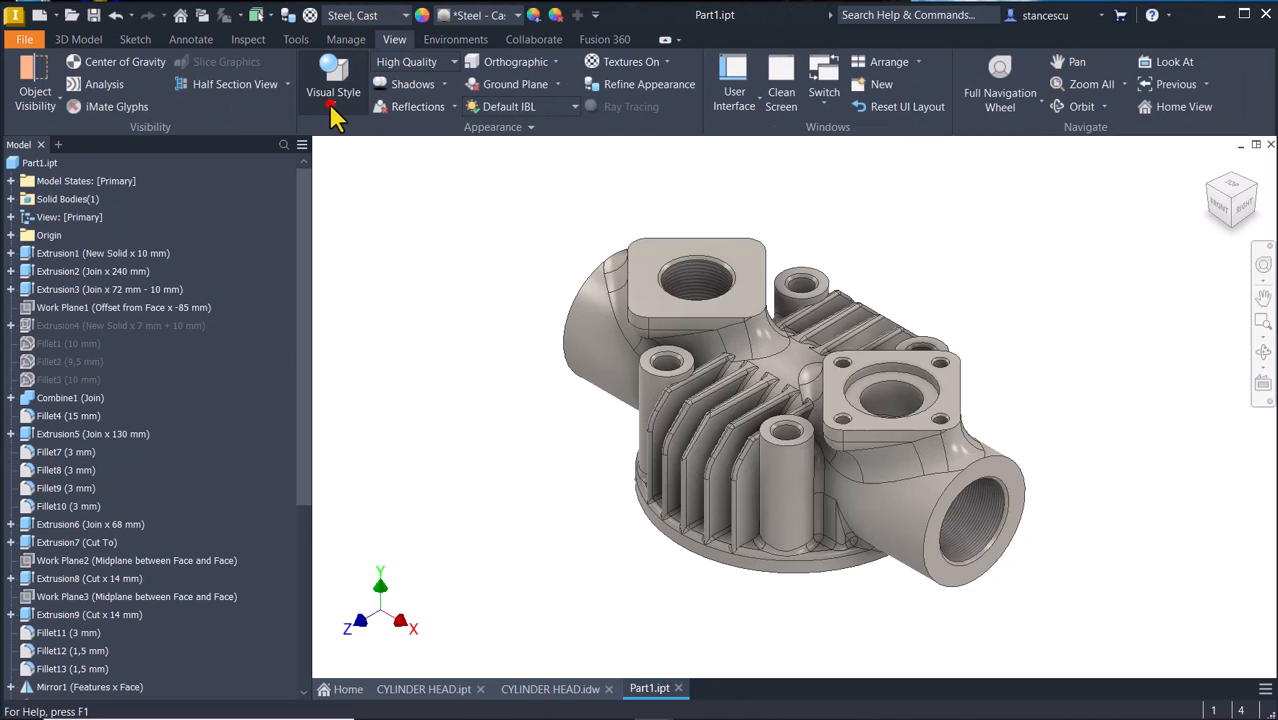
left_click(331, 105)
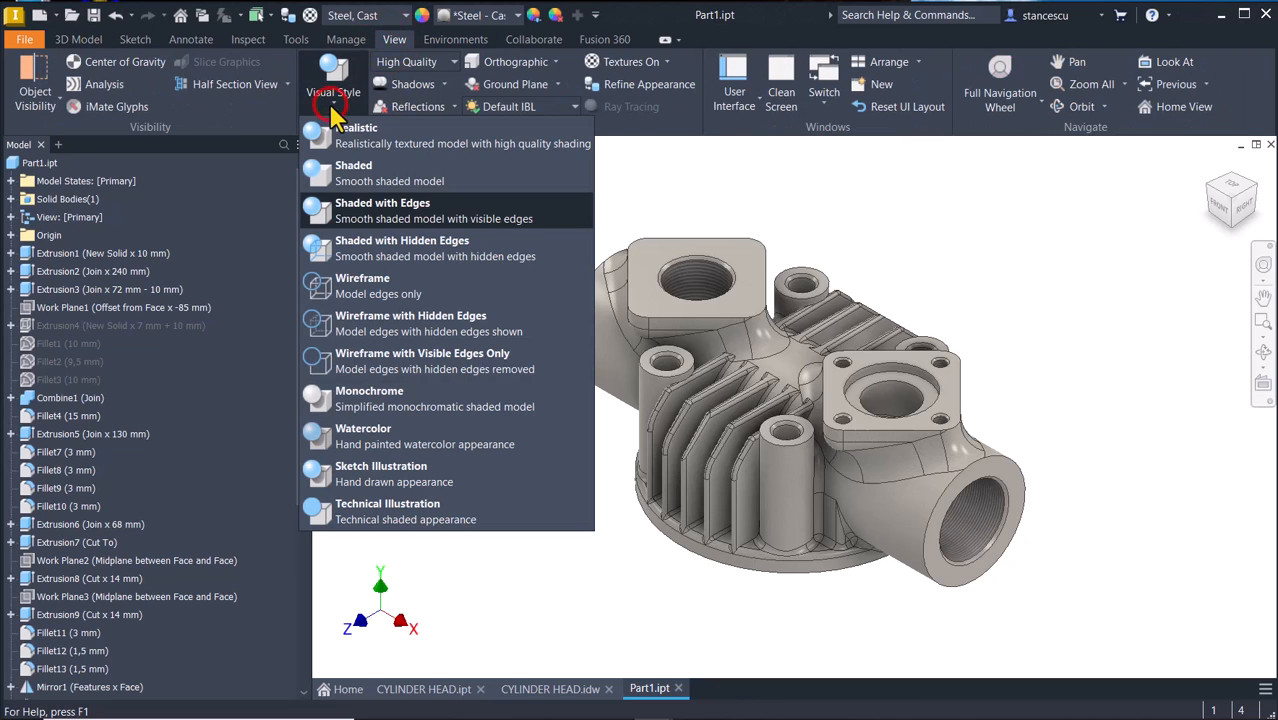
left_click(374, 170)
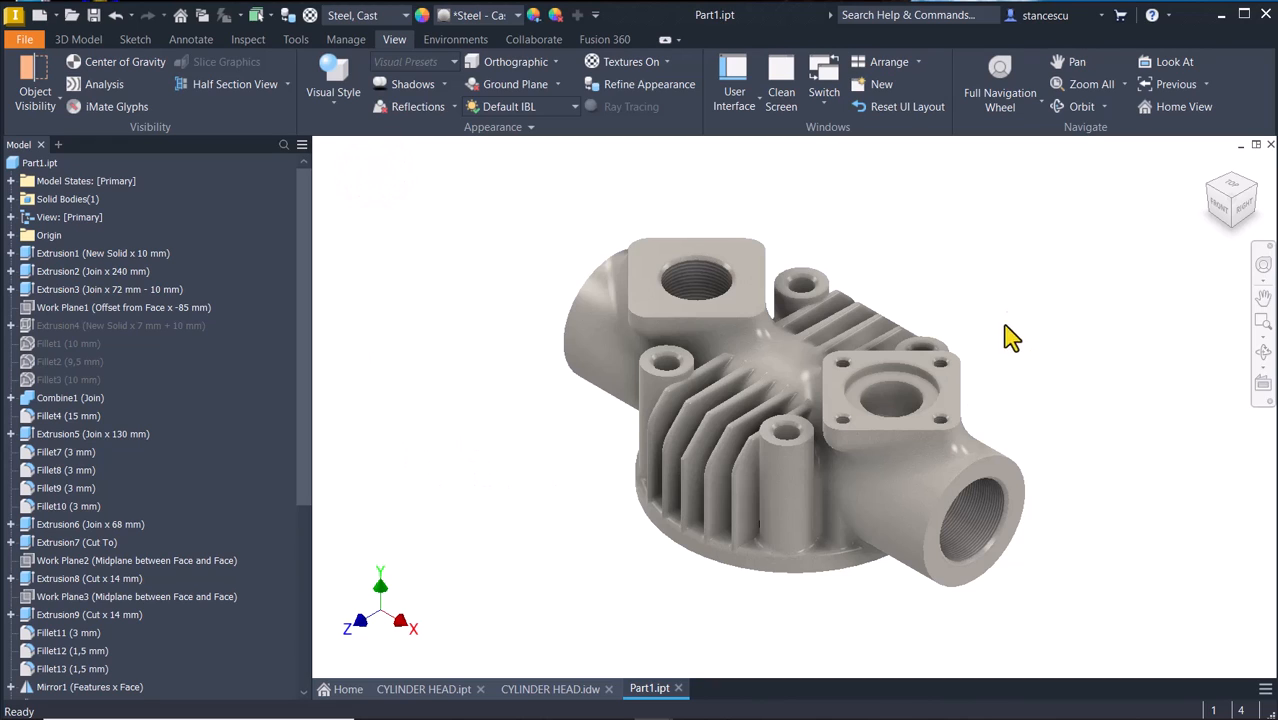
Select the top faces of both port flanges, plus the wall and floor of the circular recess in the four-hole flange.
left_click(647, 259)
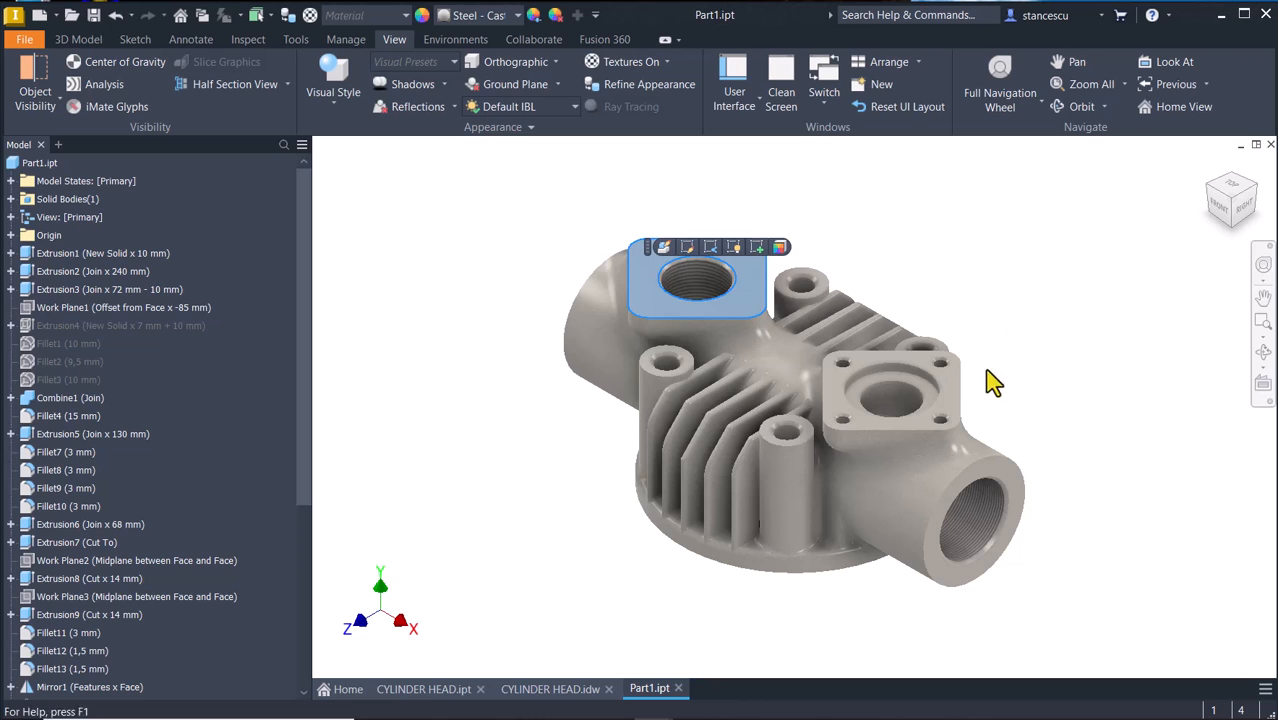
left_click(947, 384, "ctrl")
scroll(890, 368, "down", 8)
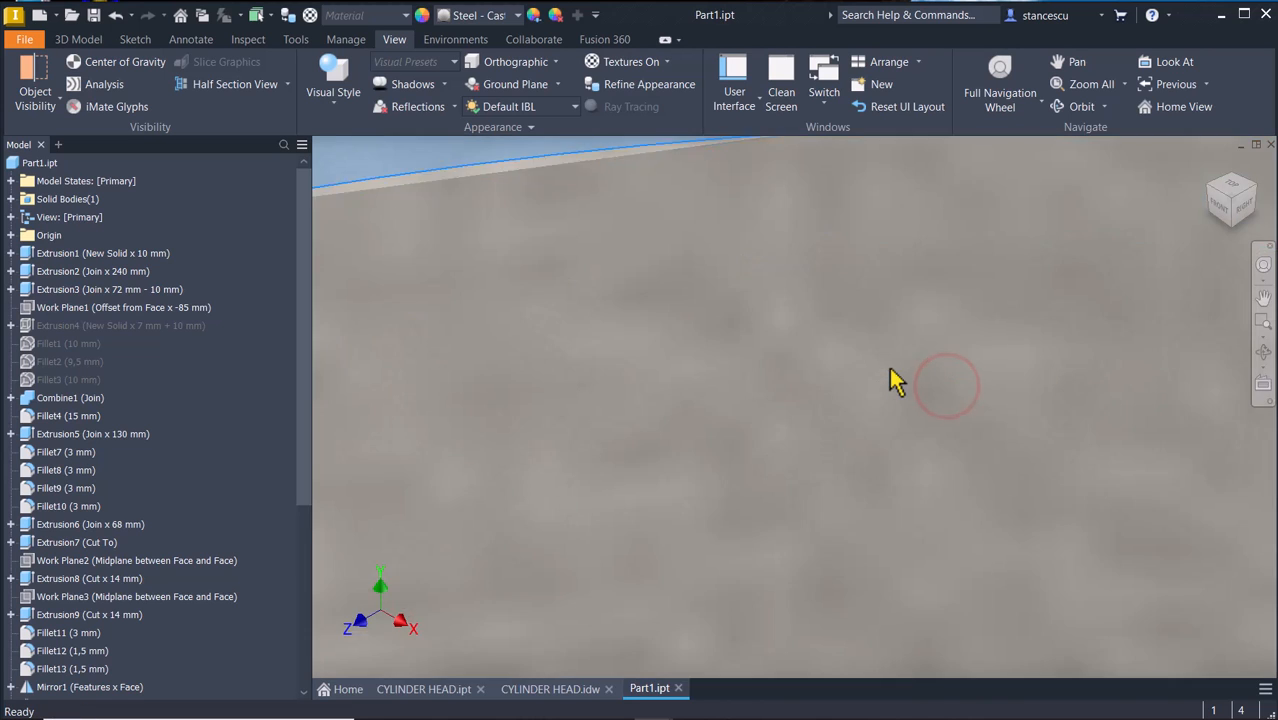
key("Home")
scroll(897, 390, "down", 3)
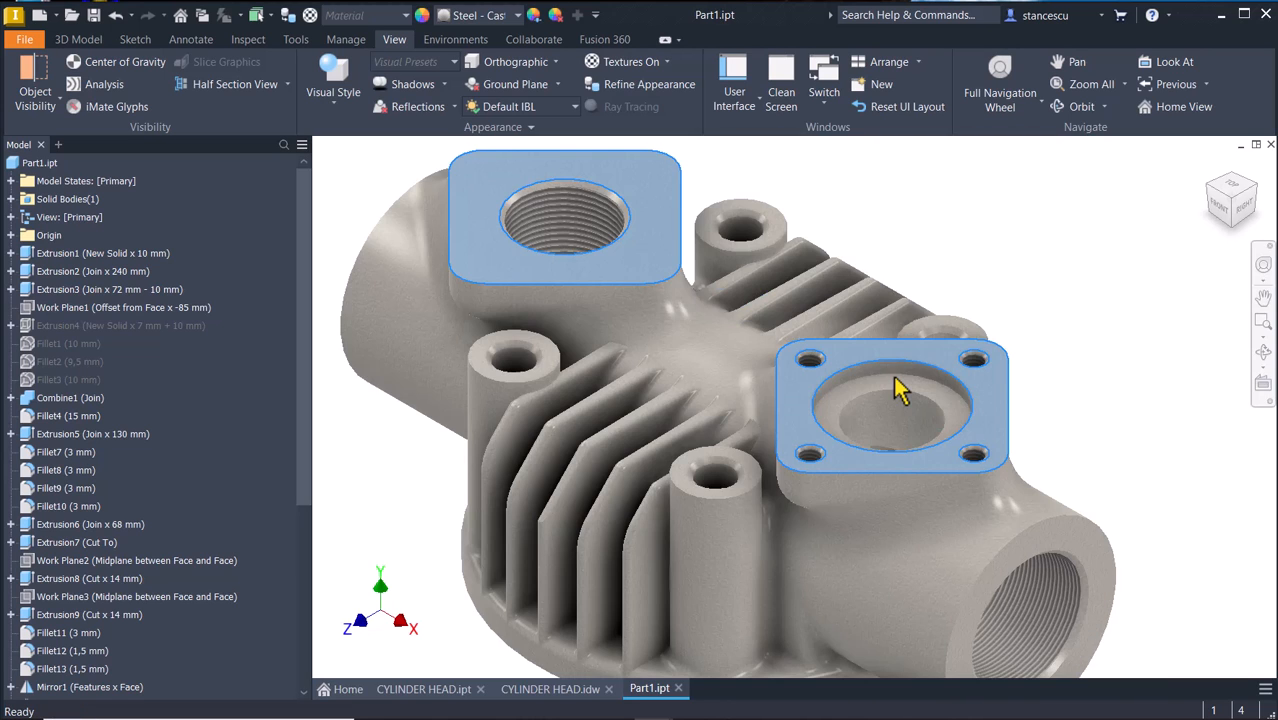
left_click(885, 368, "ctrl")
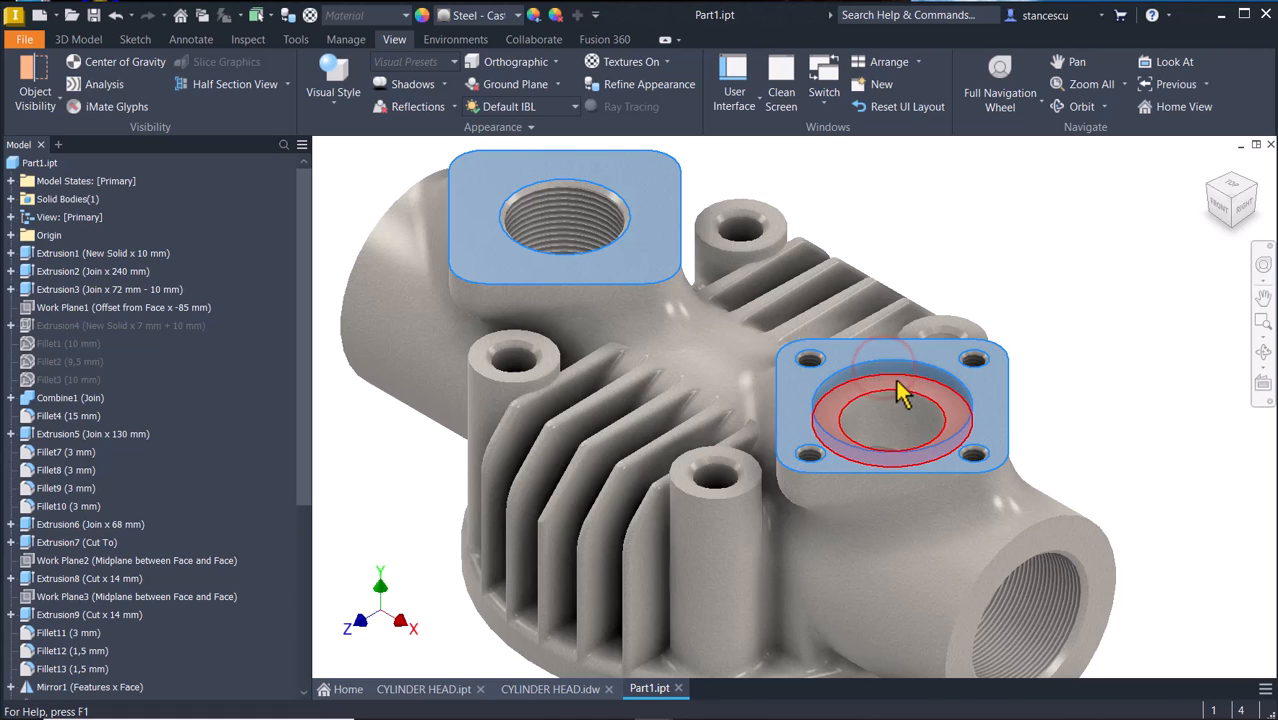
left_click(897, 382, "ctrl")
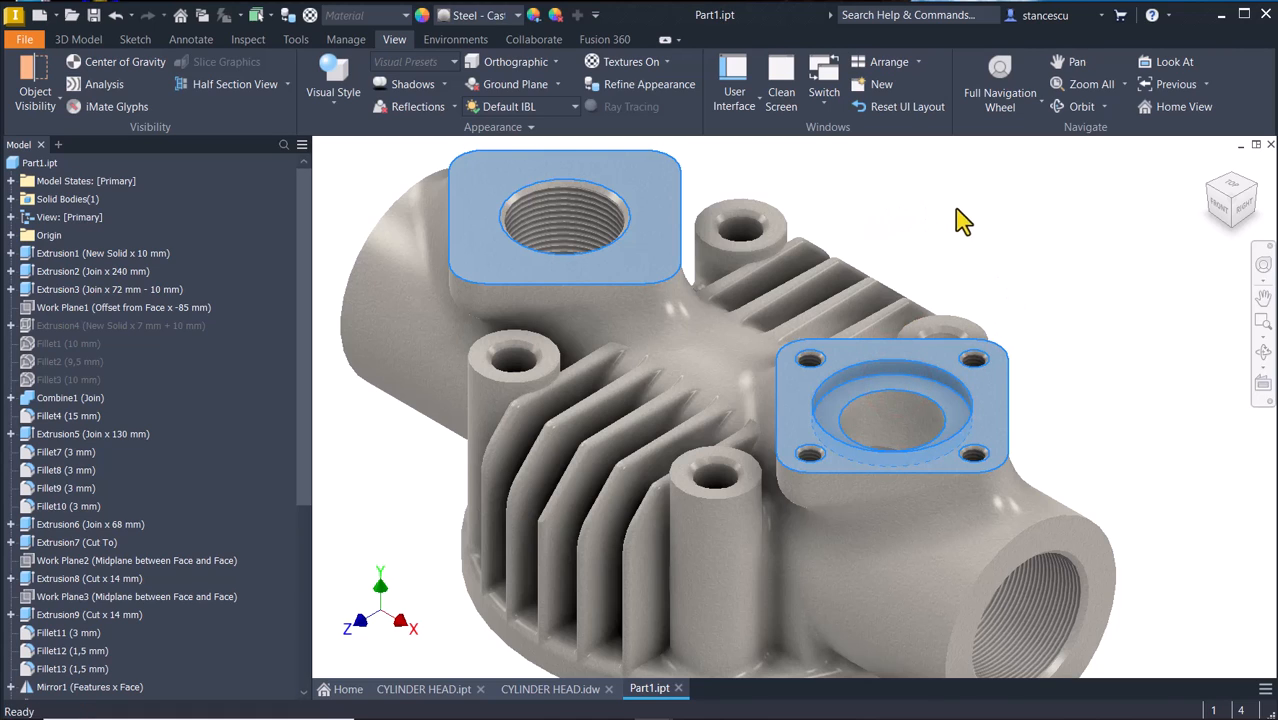
Add the ring-shaped top faces of the four bolt bosses to the face selection.
left_click(776, 228, "ctrl")
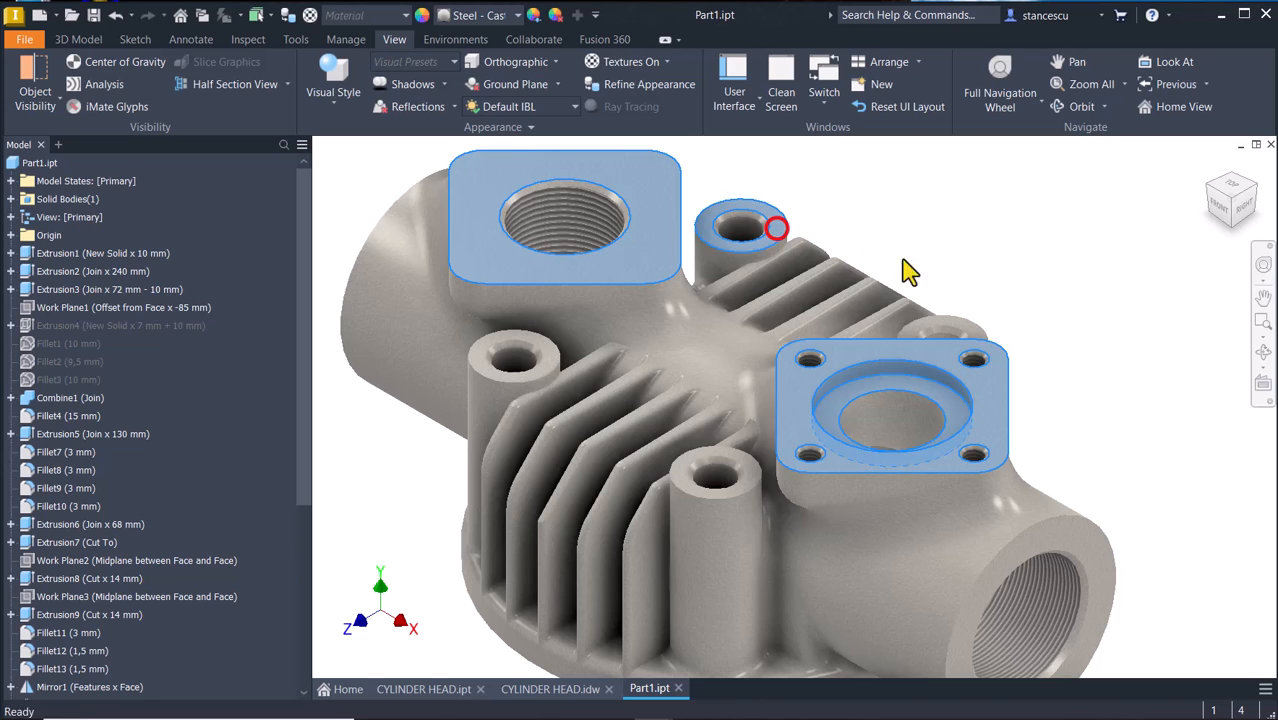
scroll(970, 337, "up", 3)
left_click(990, 350, "ctrl")
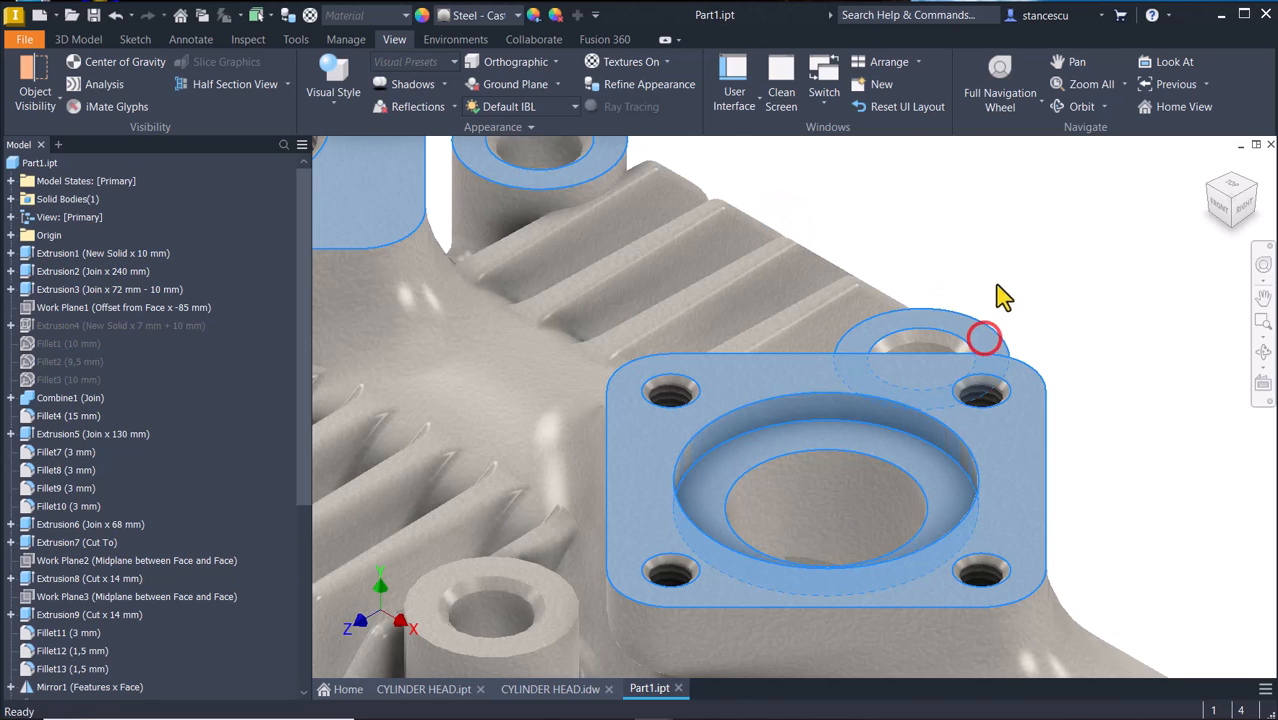
middle_click_drag(527, 520, 662, 434, "shift")
middle_click_drag(533, 456, 827, 408)
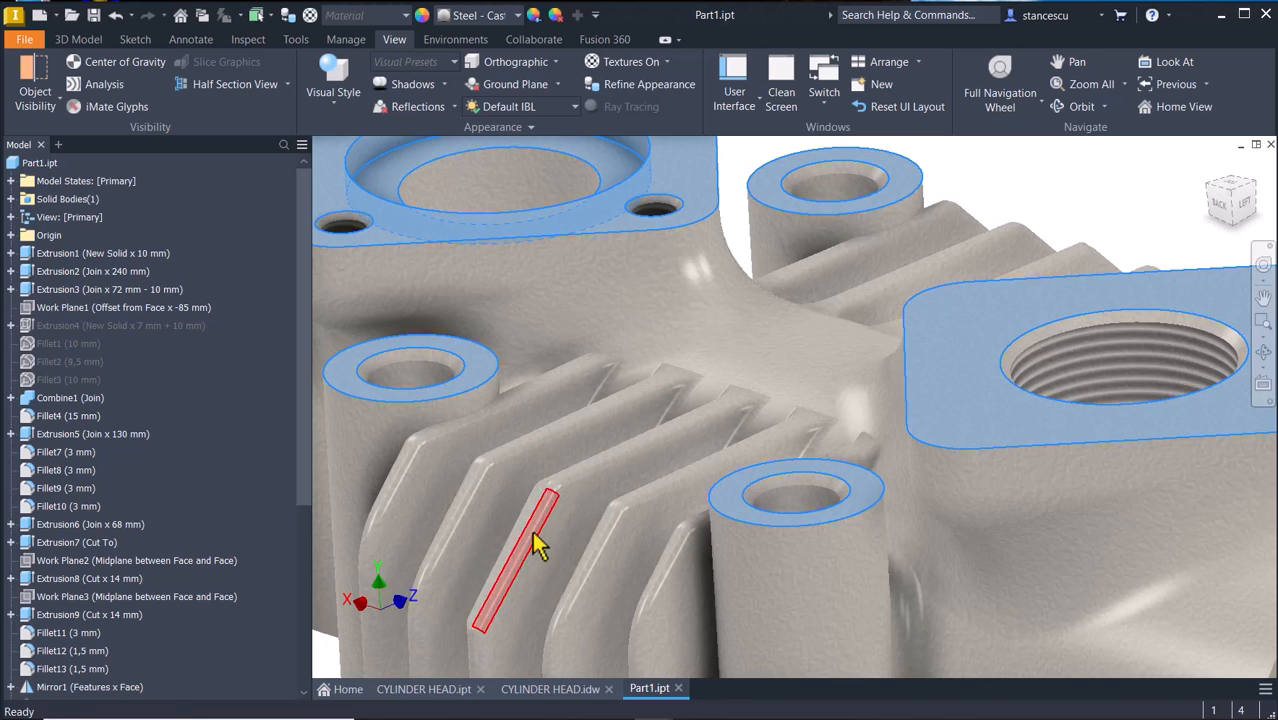
middle_click_drag(522, 563, 247, 492)
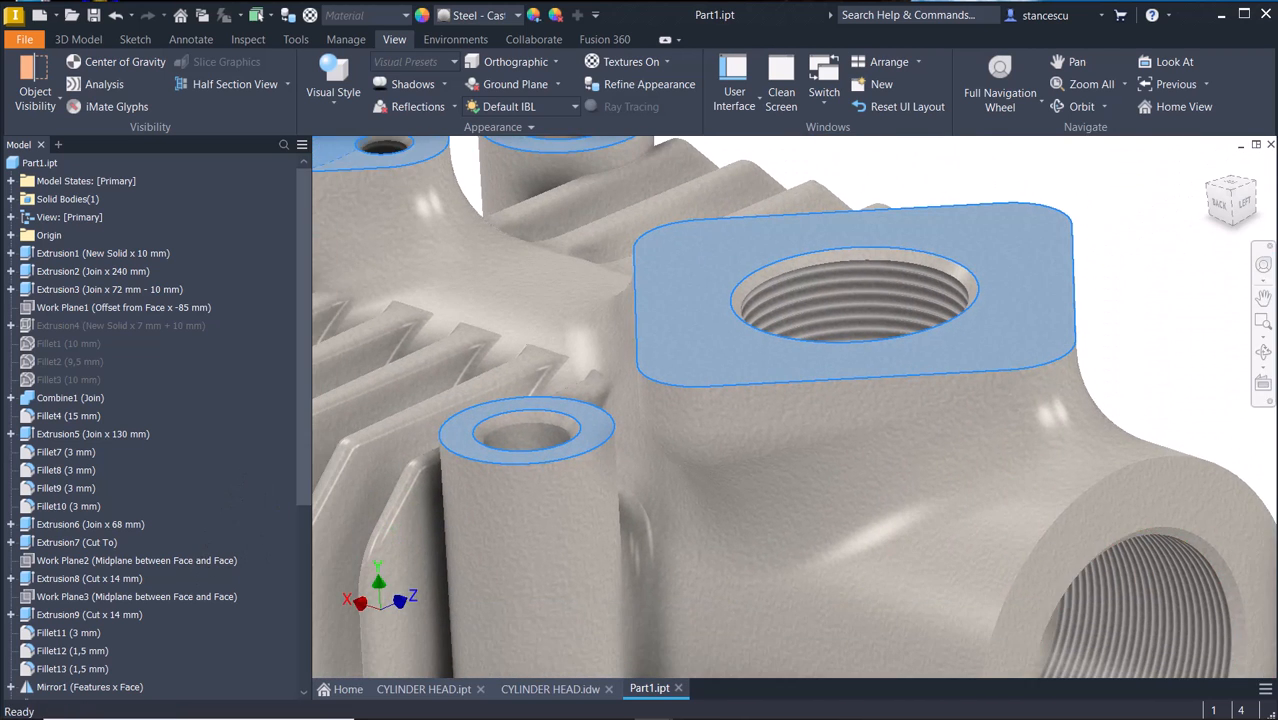
Add the end faces of both threaded port tubes and the flat underside of the round base to the face selection.
left_click(1190, 470, "ctrl")
scroll(645, 403, "down", 3)
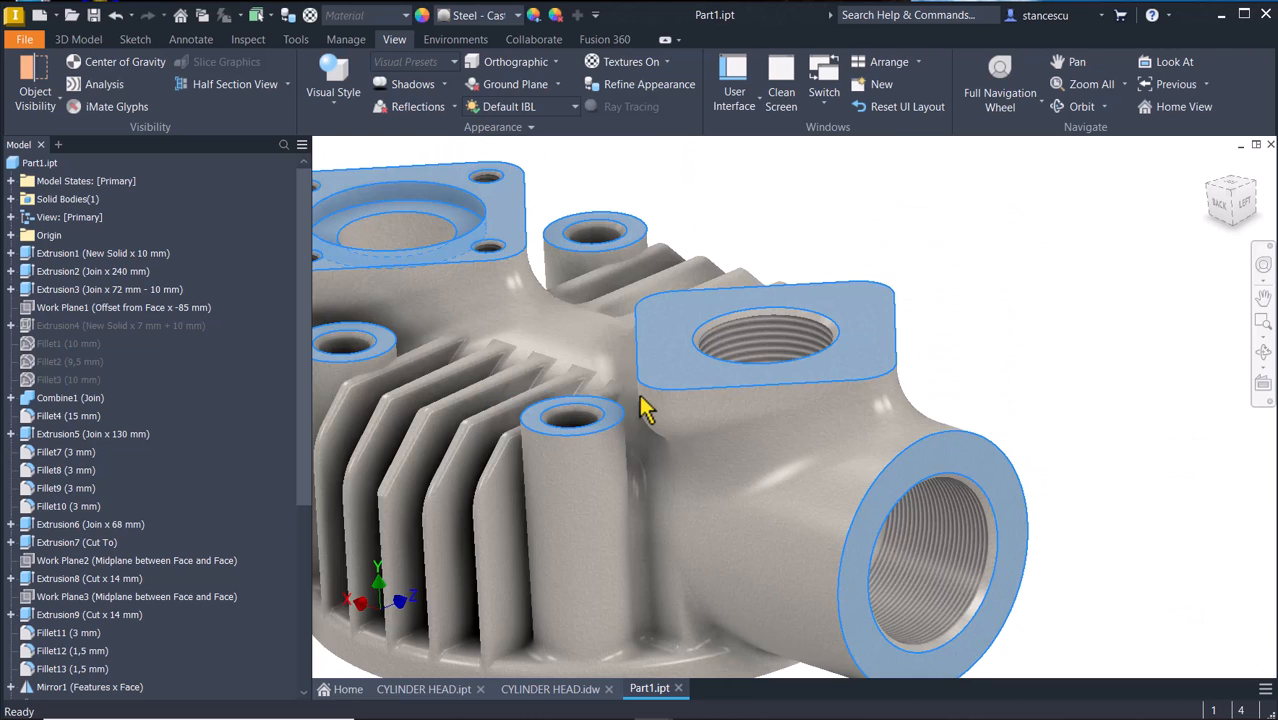
middle_click_drag(497, 358, 793, 402)
middle_click_drag(645, 445, 785, 425, "shift")
left_click(786, 410, "ctrl")
middle_click_drag(614, 658, 645, 599, "shift")
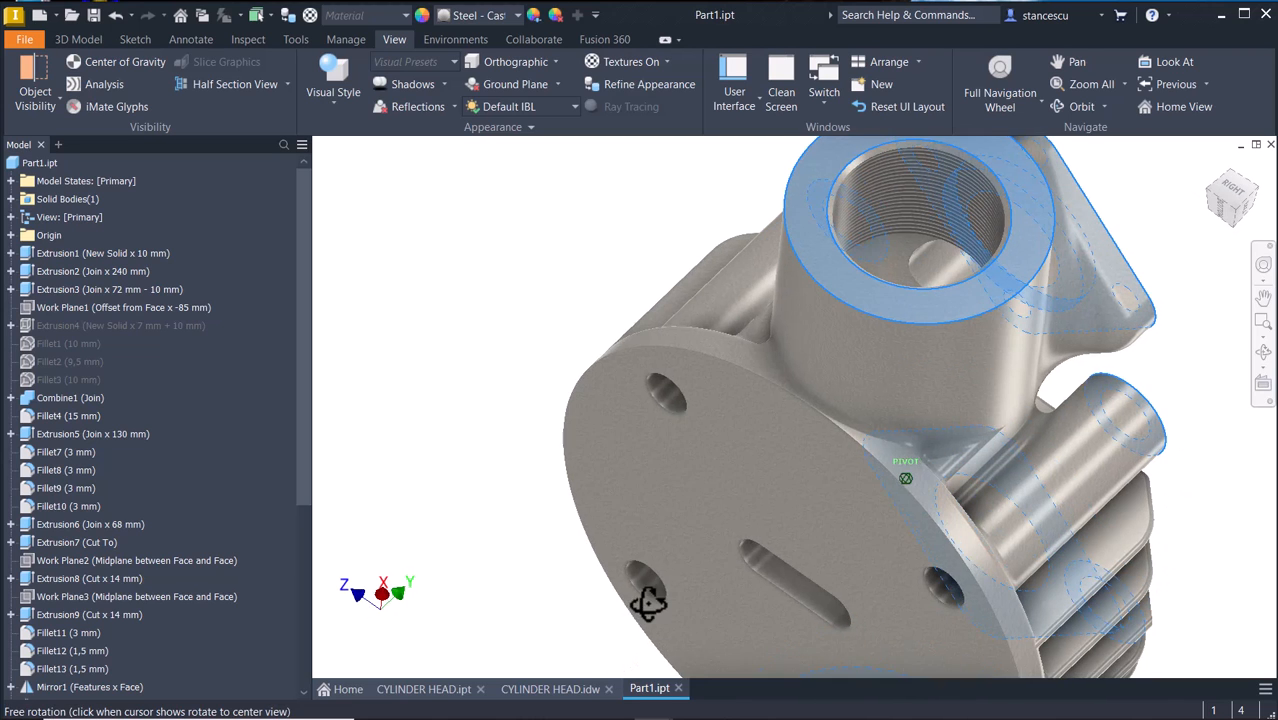
left_click(695, 525, "ctrl")
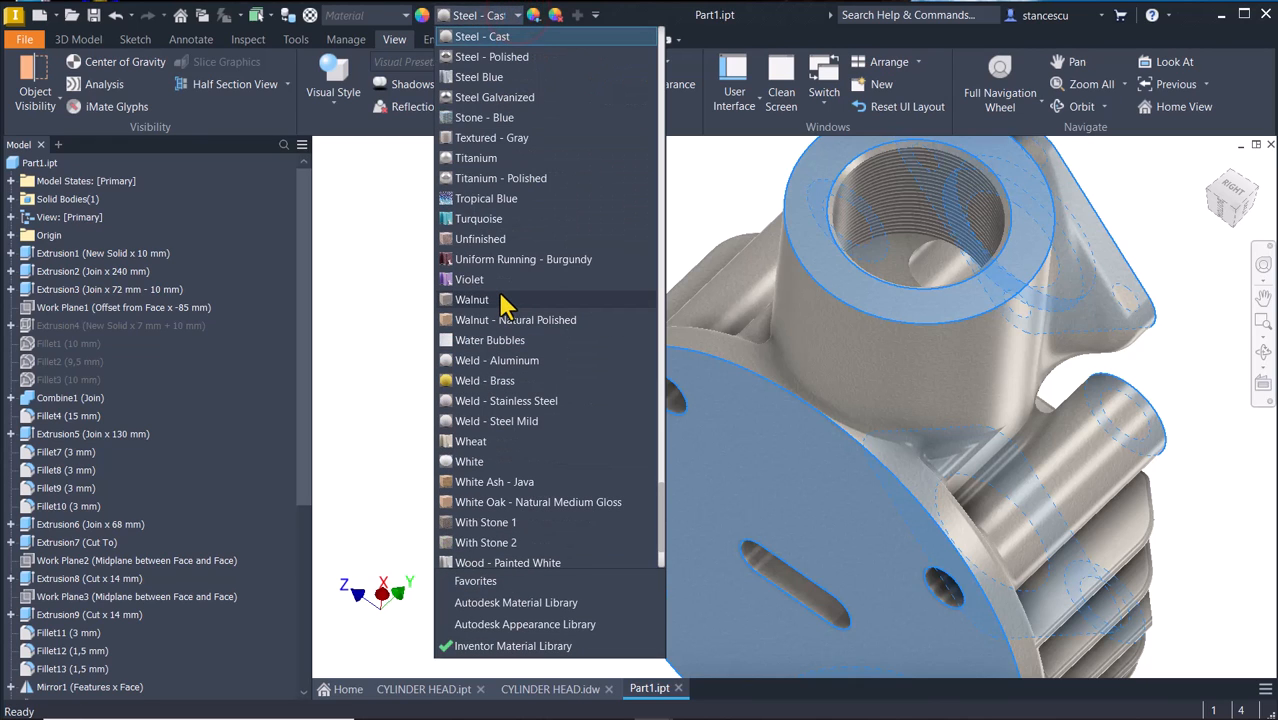
Apply the Steel - Polished appearance to the selected faces and return the model to its home view.
key("t")
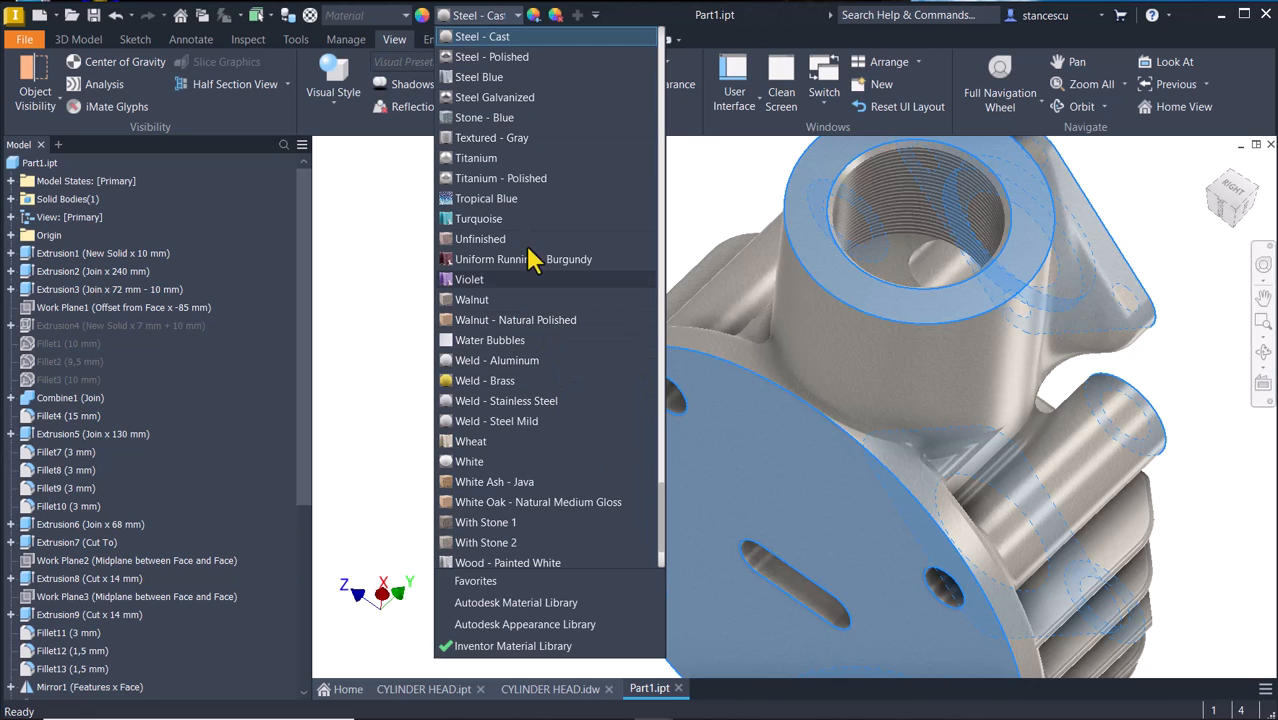
left_click(492, 57)
left_click(463, 238)
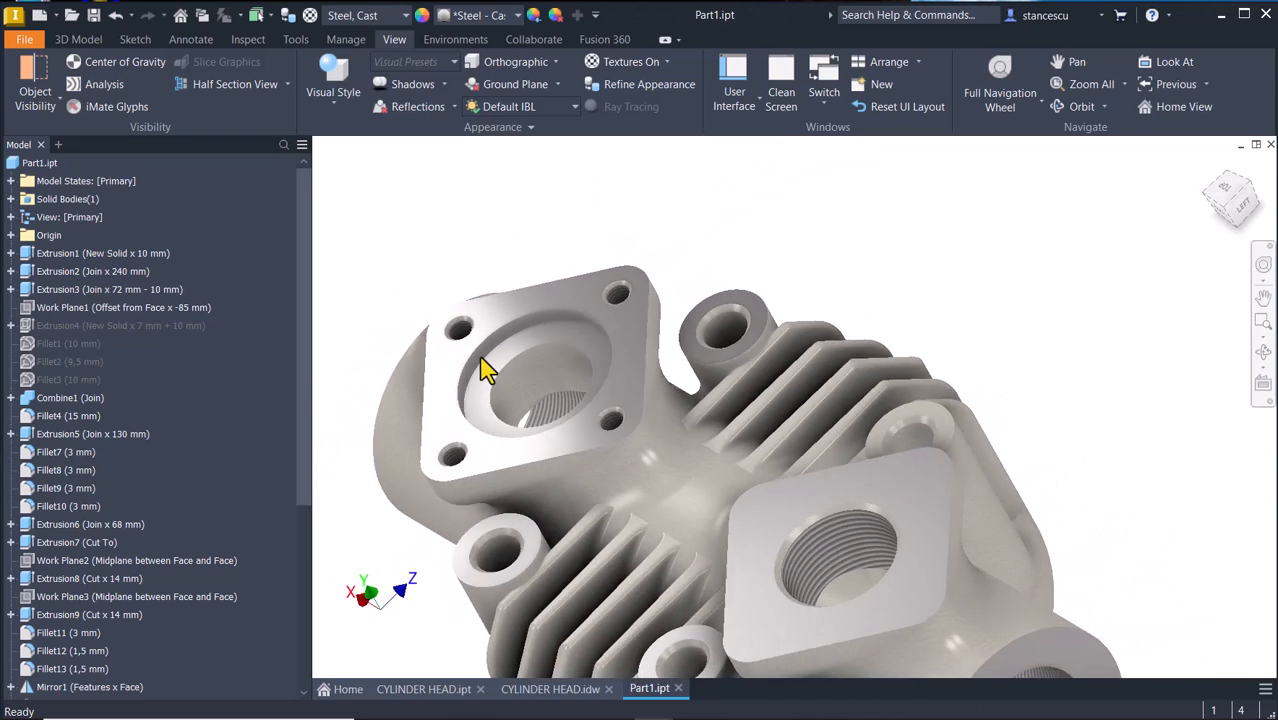
key("F6")
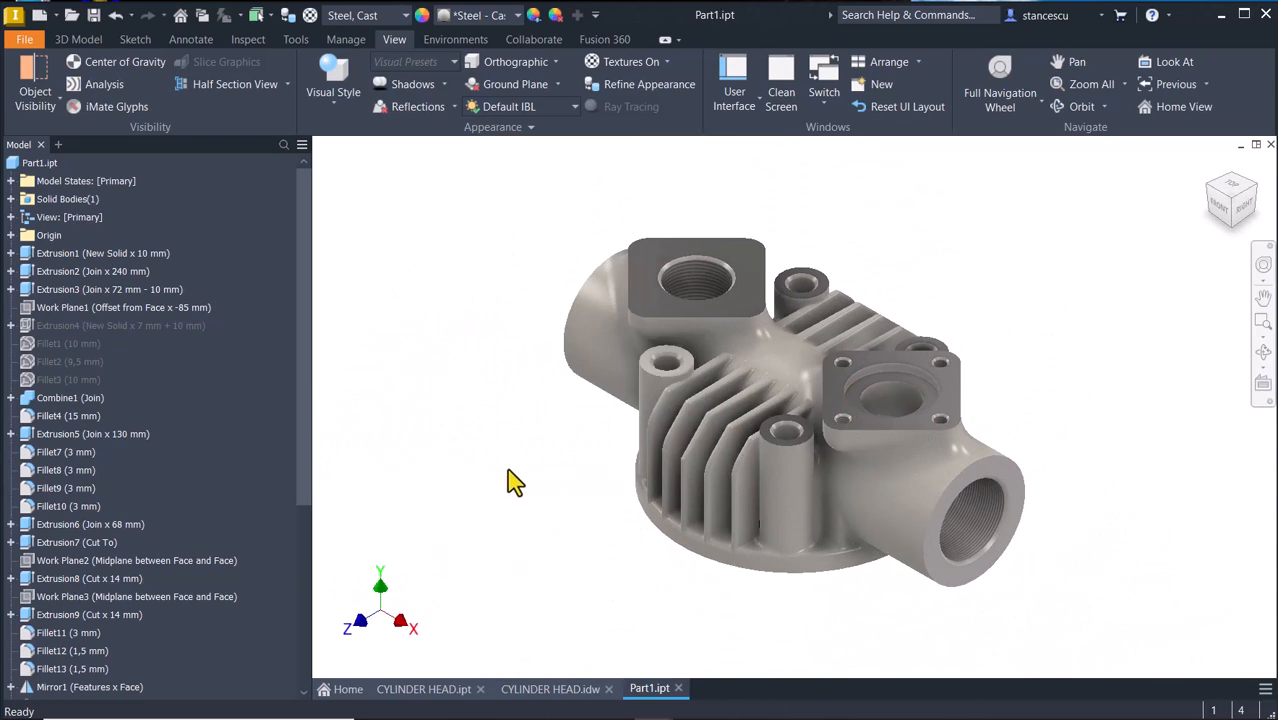
Compare Part1 with the reference model in CYLINDER HEAD.ipt and return to Part1.
left_click(411, 689)
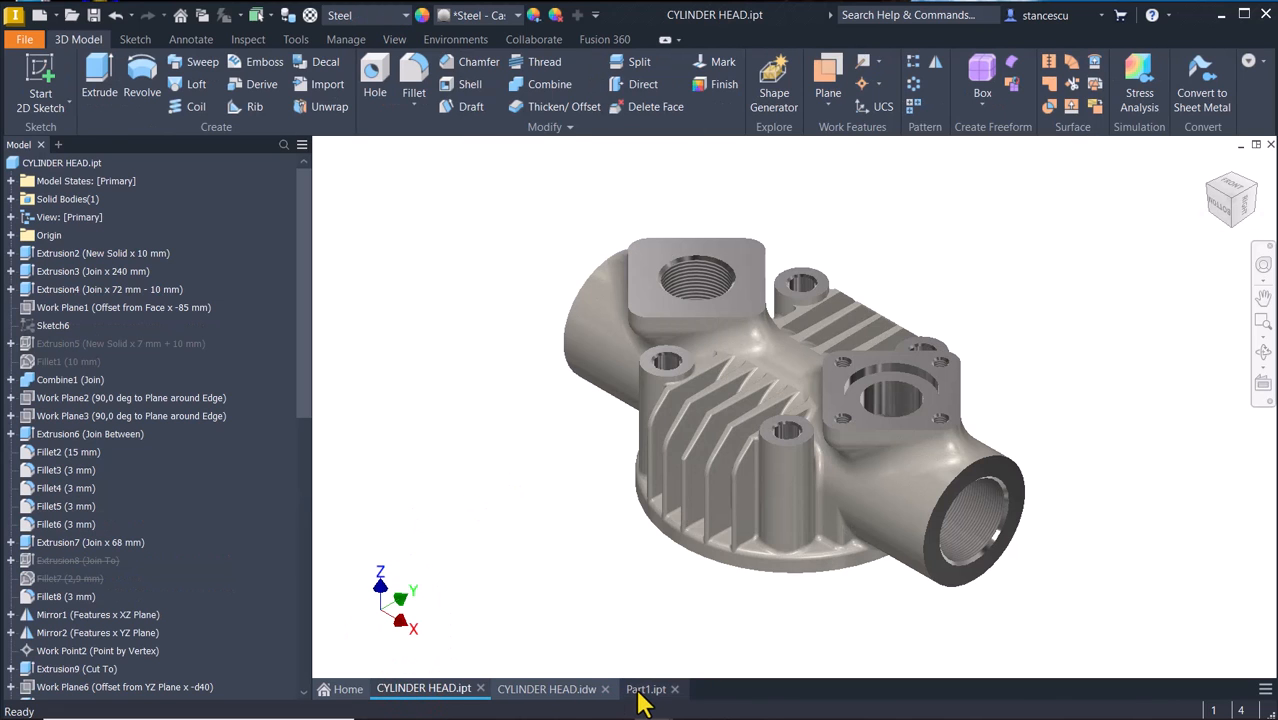
left_click(638, 689)
left_click(440, 690)
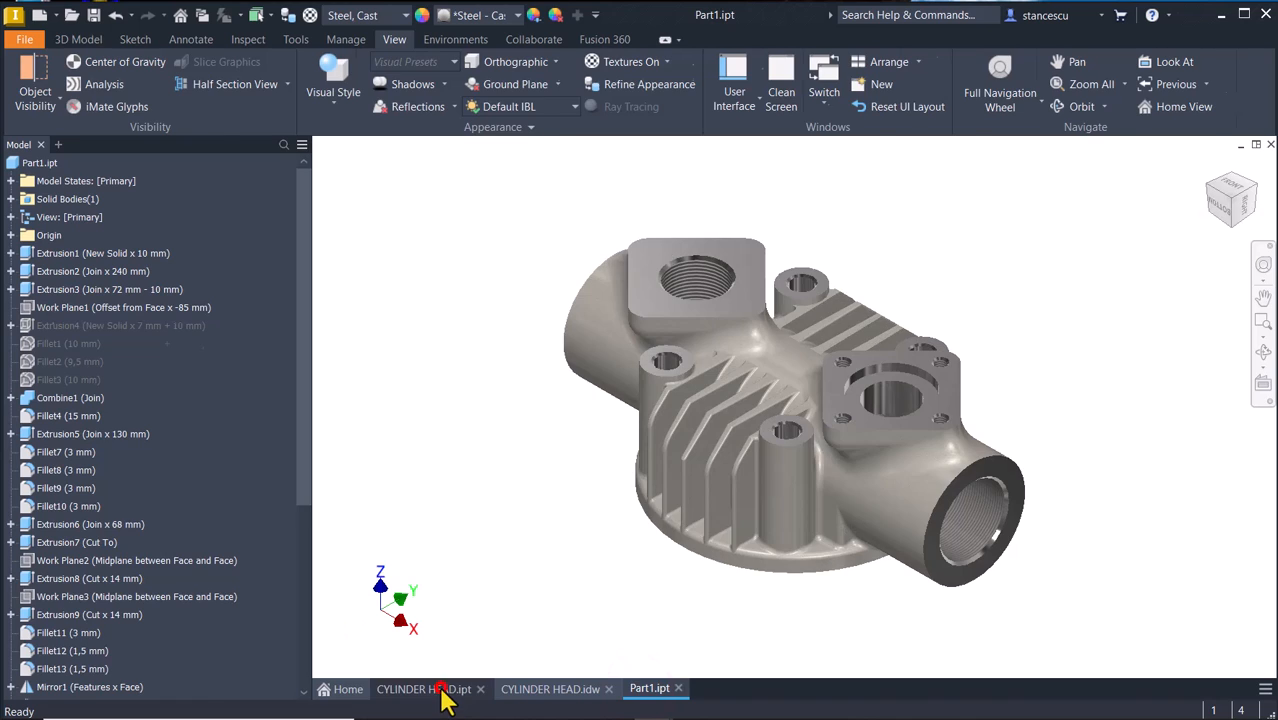
left_click(645, 690)
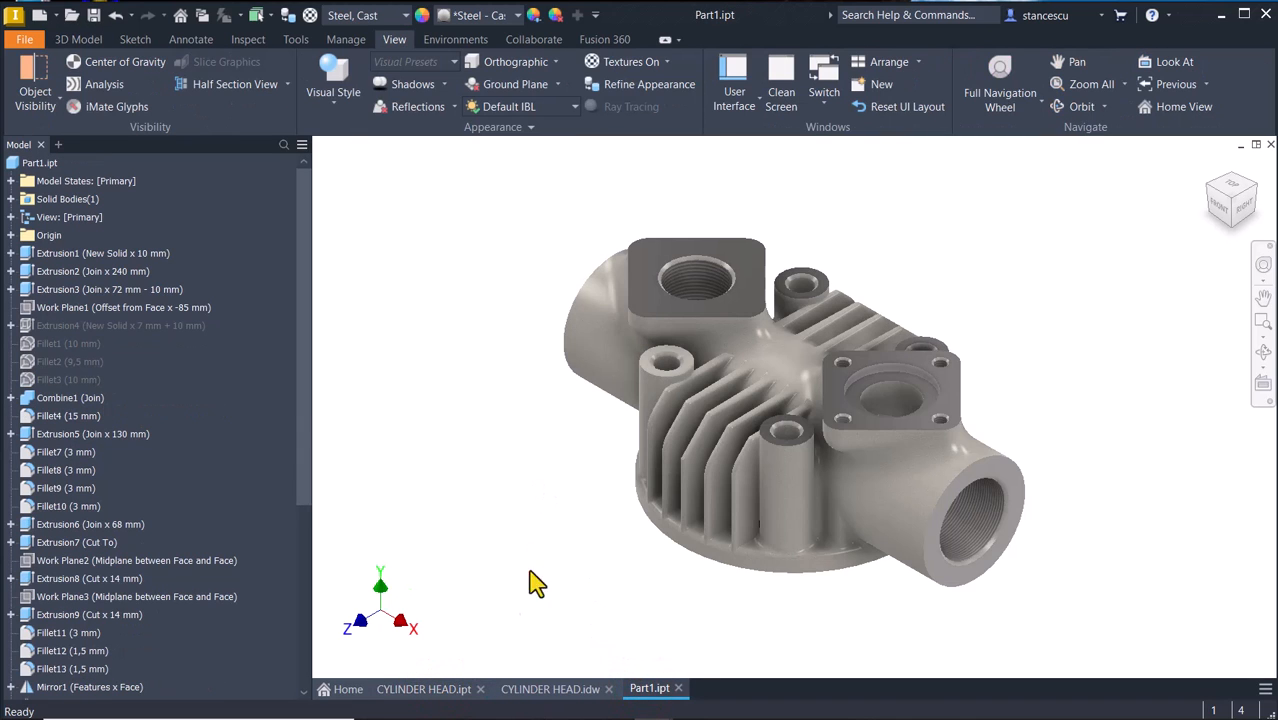
left_click(571, 538)
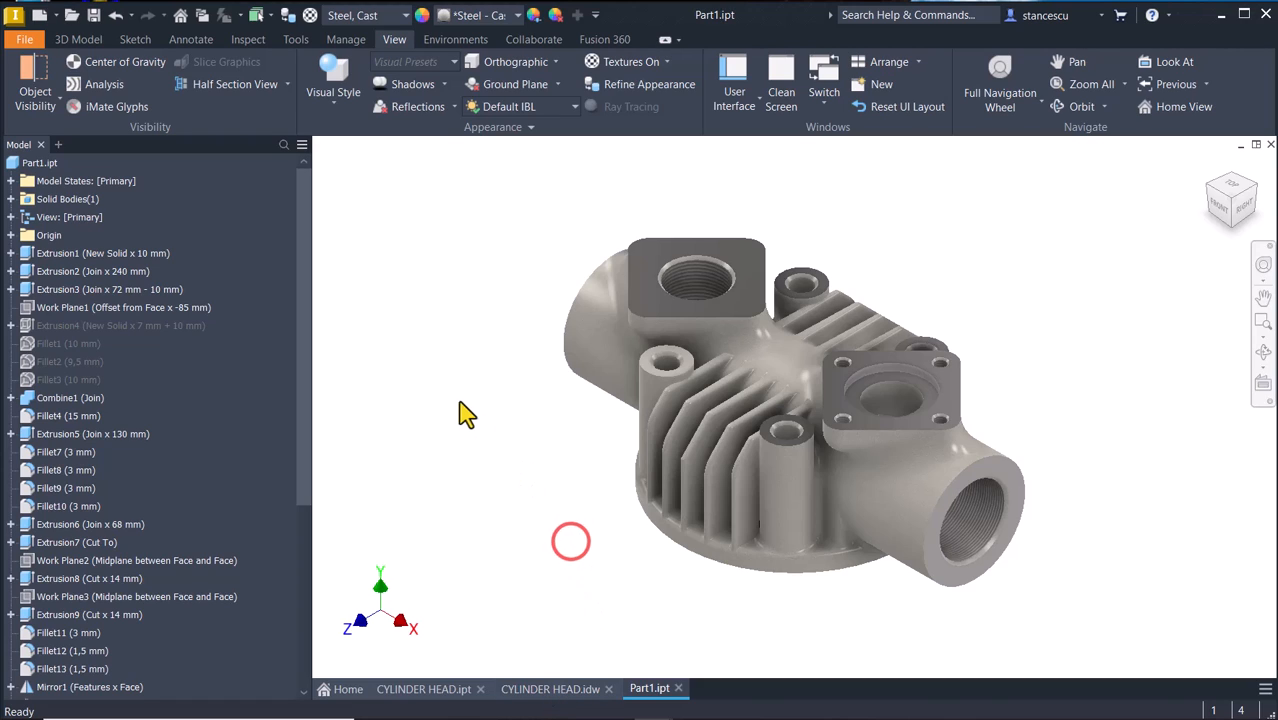